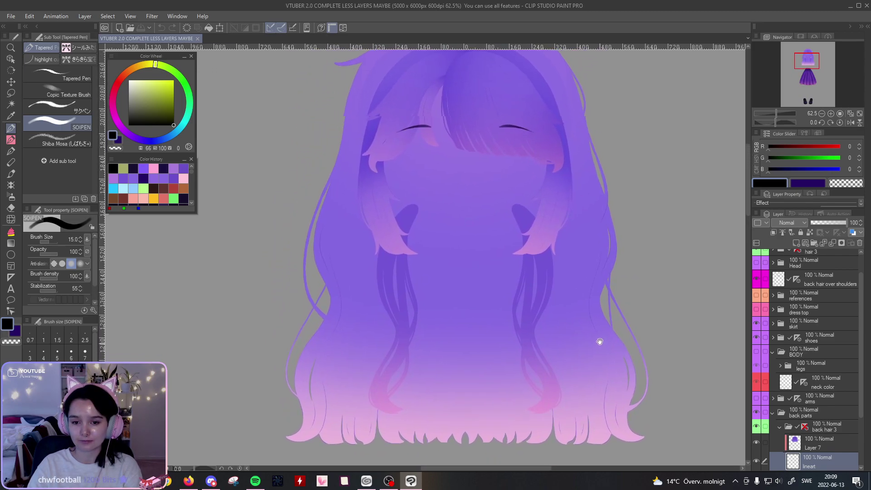
Step: Lasso the outer outline of the right-side hair lock just above where the thin loose strand joins it
mouse_move(778, 114)
left_mouse_down()
mouse_move(771, 116)
mouse_move(778, 118)
left_mouse_up()
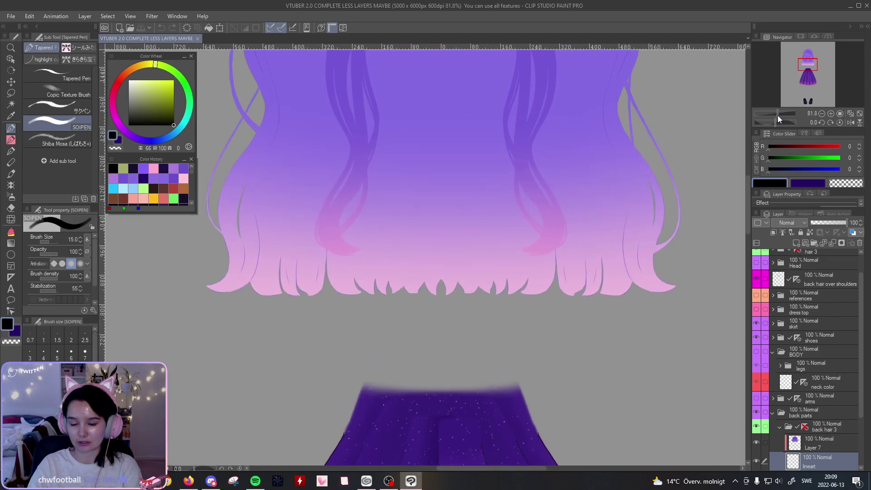
left_click_drag(685, 181, 489, 186)
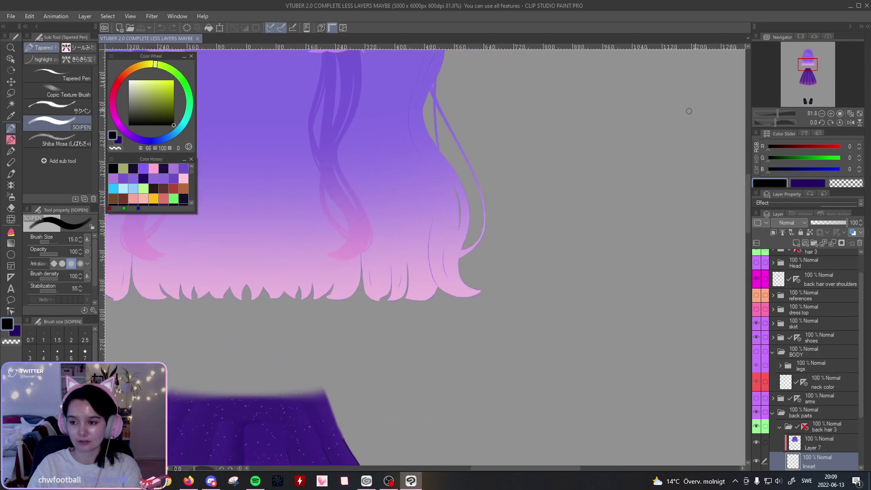
left_click_drag(776, 114, 782, 109)
left_click_drag(420, 252, 755, 186)
left_click_drag(472, 236, 292, 253)
left_click_drag(689, 187, 323, 214)
mouse_move(648, 226)
left_mouse_down()
mouse_move(502, 187)
mouse_move(409, 294)
left_mouse_up()
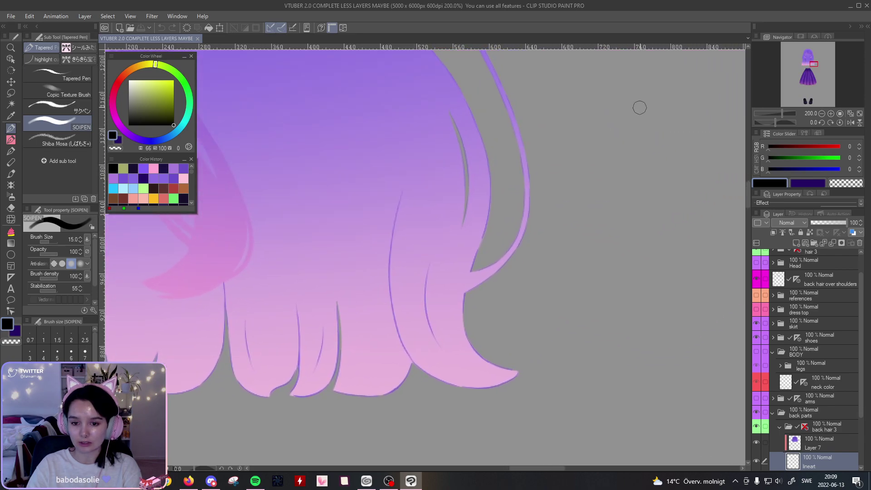
left_click_drag(782, 114, 785, 115)
left_click_drag(662, 169, 612, 201)
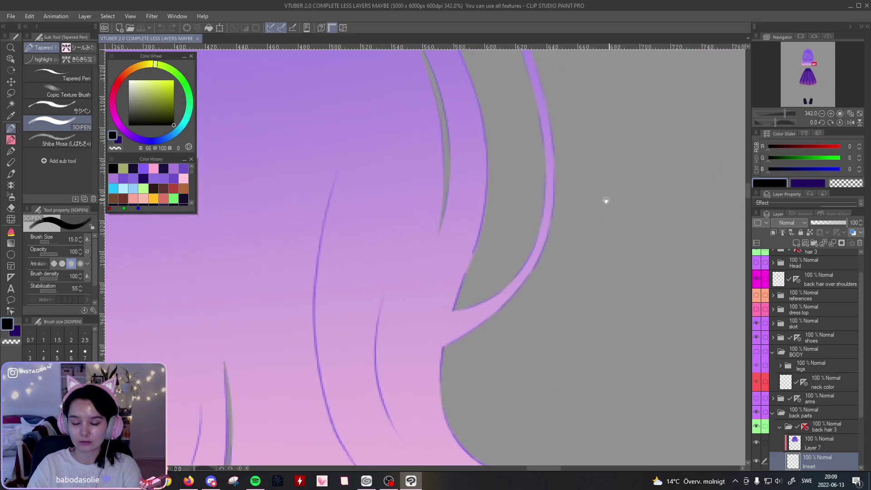
left_click_drag(544, 155, 490, 147)
key("m")
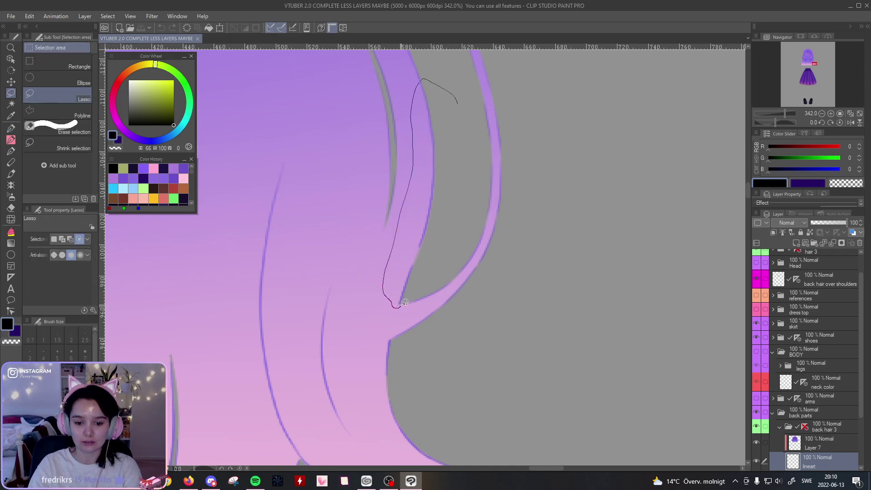
left_click_drag(465, 99, 475, 104)
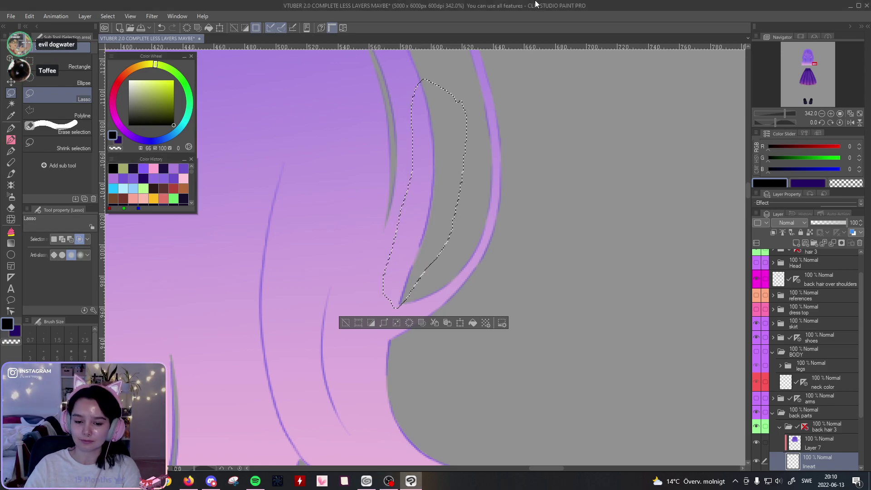
Step: Reshape the selected hair outline with Liquify at brush size 100, and clear the selection
left_click(11, 219)
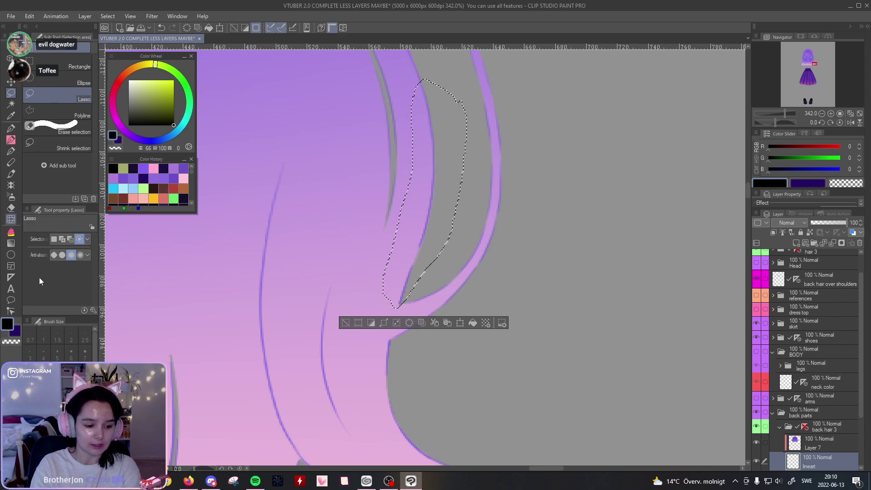
key("]")
key("]")
key("]")
key("]")
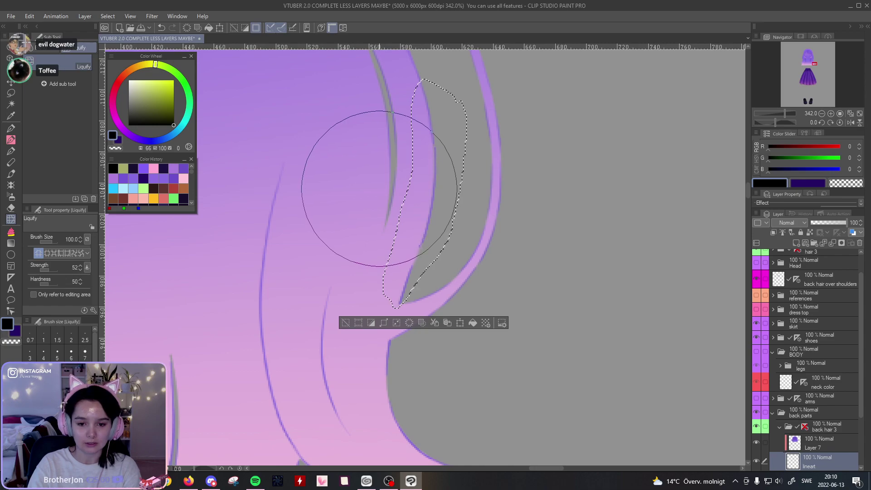
left_click_drag(385, 151, 404, 274)
left_click(11, 93)
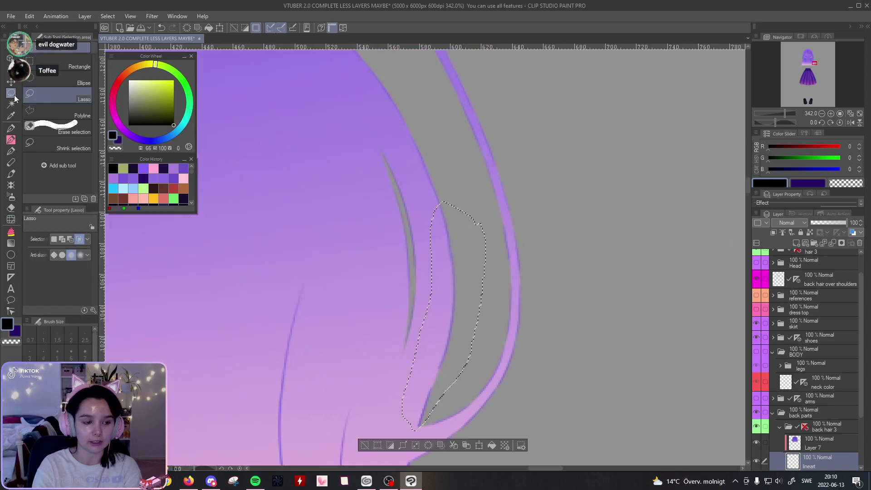
left_click(433, 124)
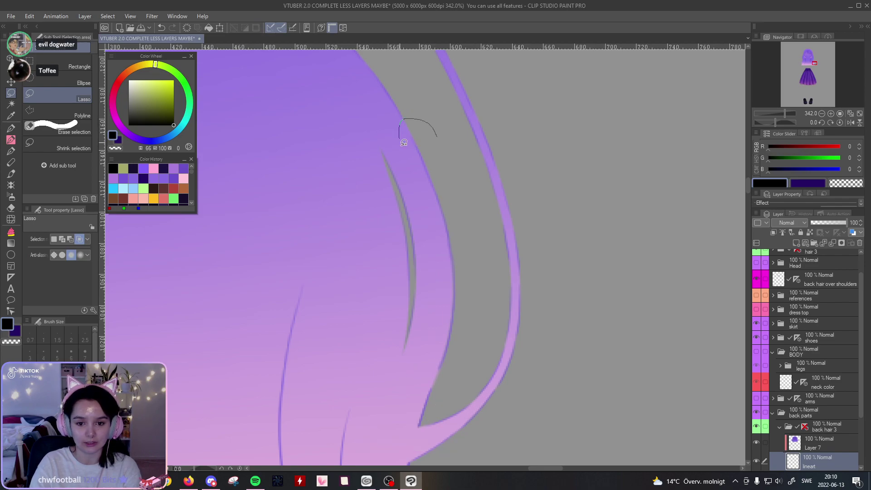
Step: Lasso the next section of outline further up the same lock, adjust it with Liquify, and deselect
left_click_drag(437, 137, 446, 147)
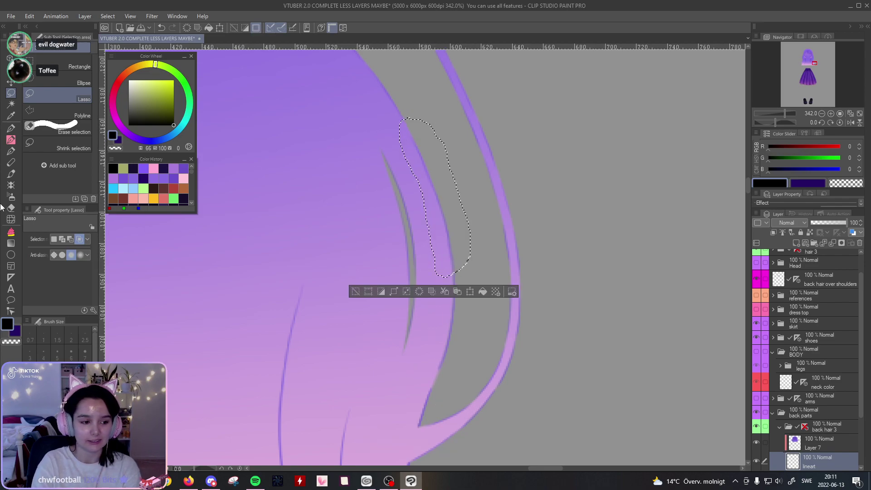
left_click(11, 219)
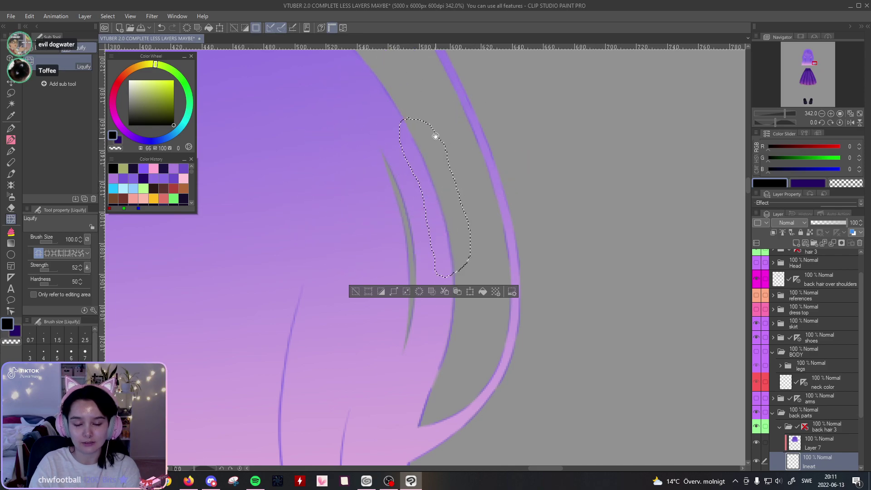
left_click_drag(436, 138, 483, 197)
left_click(11, 92)
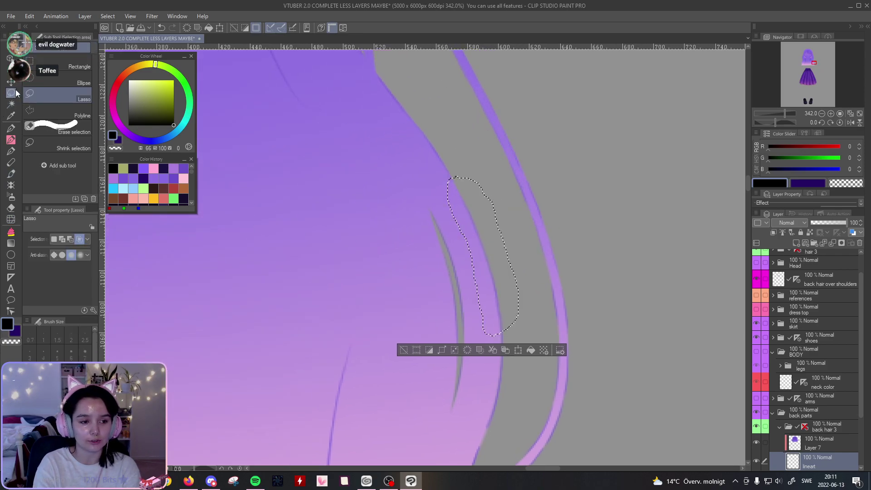
key("ctrl+d")
Step: Lasso the short outline section just above that, nudge it with Liquify, and clear the selection
left_click_drag(550, 127, 501, 152)
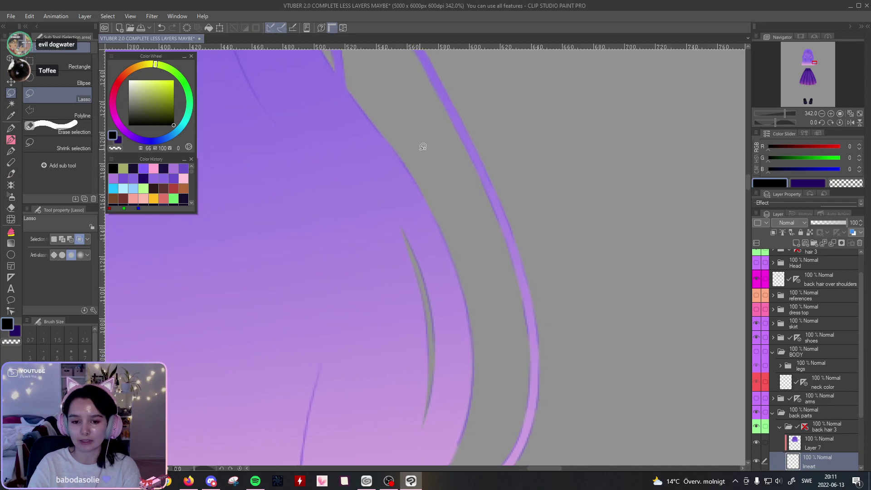
mouse_move(378, 175)
left_mouse_down()
mouse_move(414, 202)
mouse_move(416, 130)
left_mouse_up()
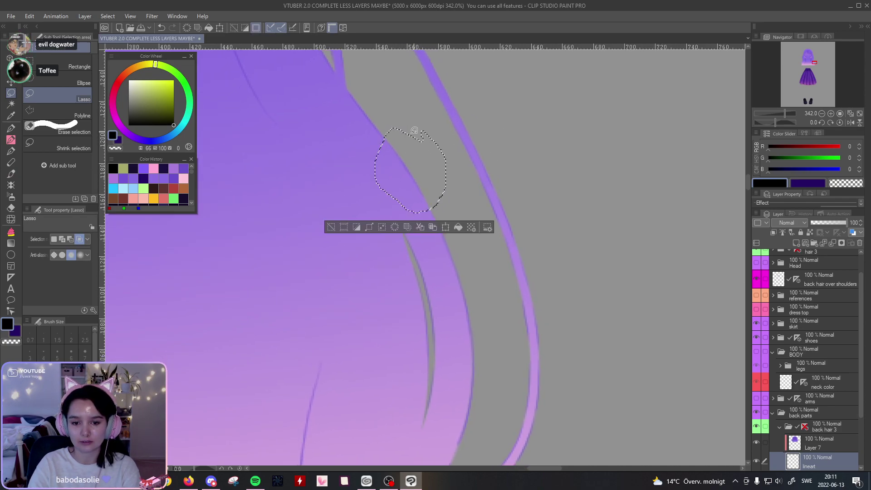
left_click(11, 218)
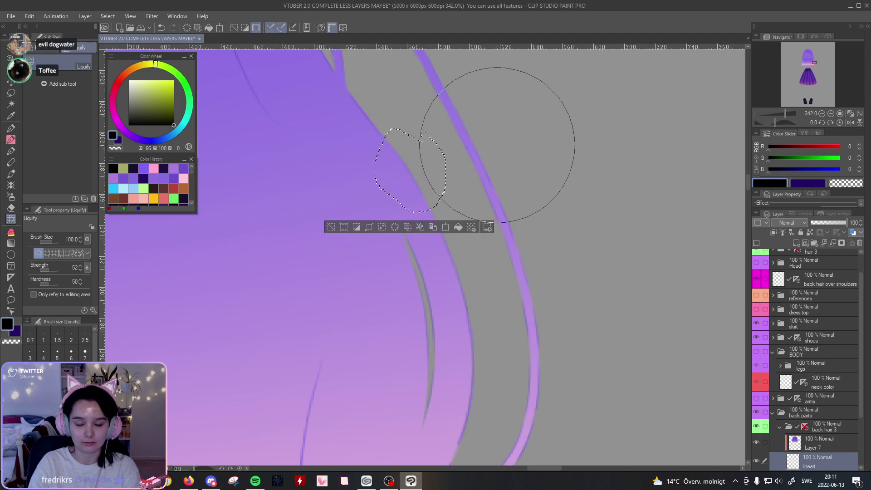
left_click(11, 93)
left_click(552, 118)
Step: Lasso the lower outline of the curled outermost hair tip, refine it with Liquify, and deselect
mouse_move(484, 239)
left_mouse_down()
mouse_move(526, 79)
mouse_move(540, 105)
left_mouse_up()
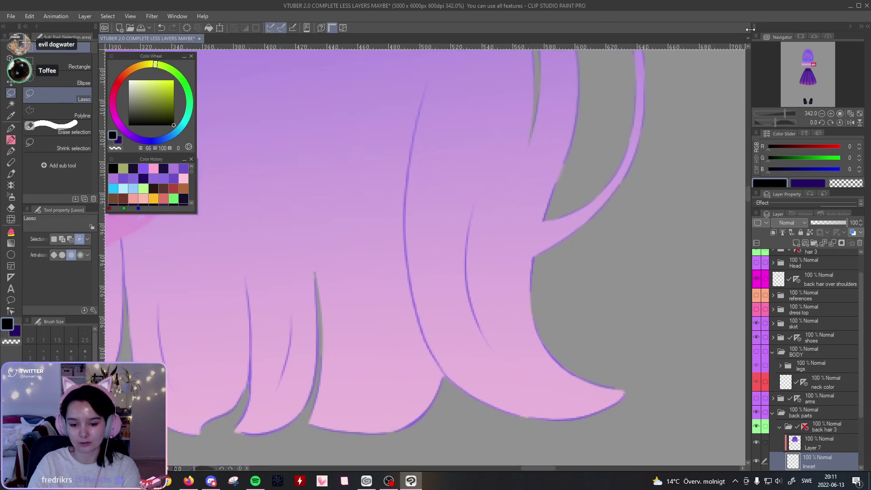
left_click_drag(585, 247, 562, 83)
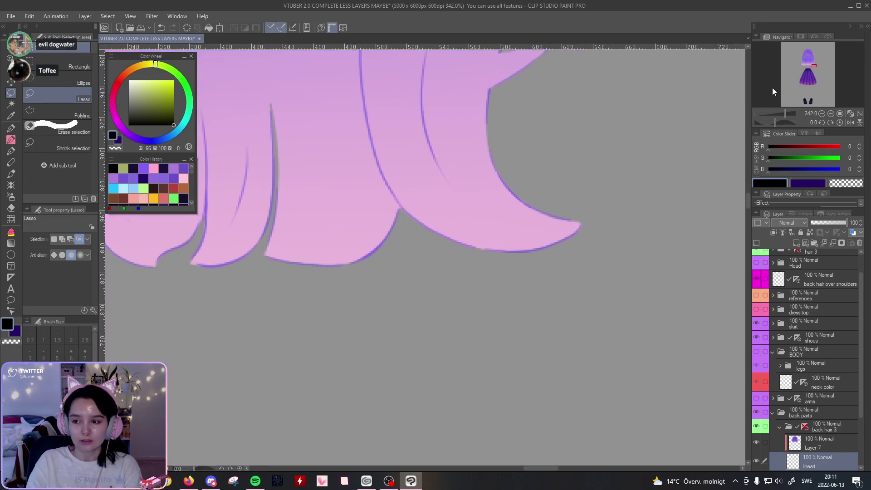
left_click(787, 113)
left_click_drag(473, 189, 510, 201)
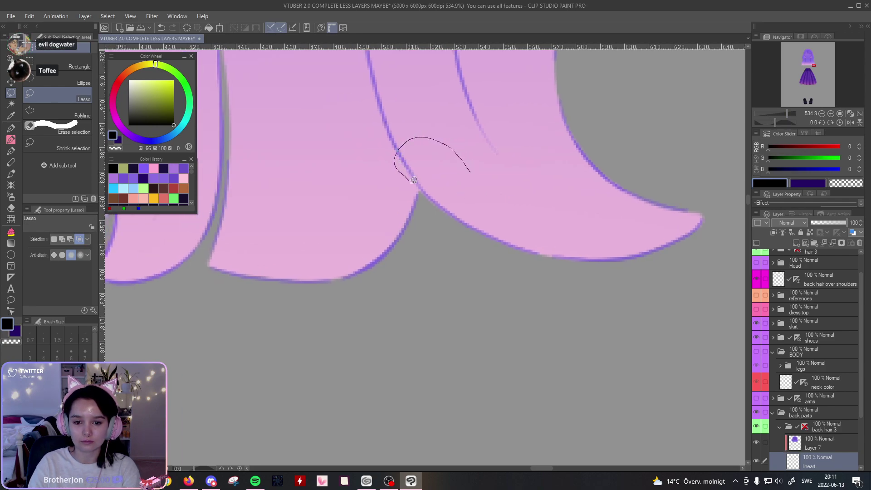
left_click_drag(421, 189, 432, 226)
mouse_move(502, 275)
left_mouse_down()
mouse_move(543, 264)
mouse_move(522, 211)
mouse_move(467, 167)
left_mouse_up()
left_click(11, 219)
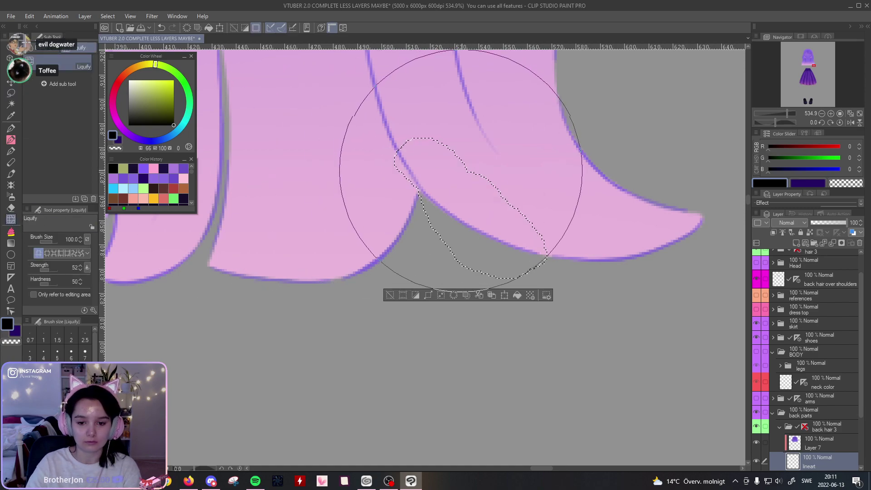
left_click_drag(516, 132, 514, 162)
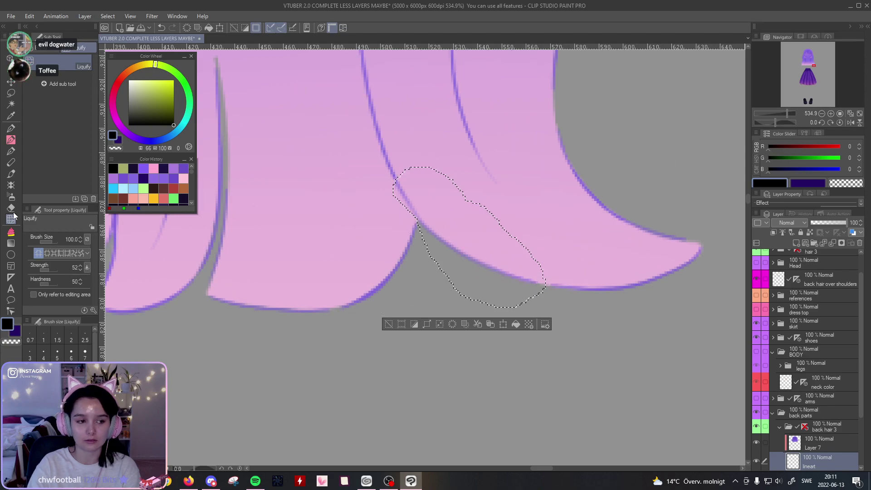
left_click(12, 92)
key("ctrl+d")
Step: Lasso the bottom outline of the narrow hair lock, adjust it with Liquify at brush size 50, and deselect
mouse_move(787, 113)
left_mouse_down()
mouse_move(780, 118)
mouse_move(788, 118)
left_mouse_up()
left_click_drag(333, 309, 579, 213)
mouse_move(494, 199)
left_mouse_down()
mouse_move(476, 196)
mouse_move(404, 231)
left_mouse_up()
mouse_move(446, 316)
left_mouse_down()
mouse_move(522, 213)
mouse_move(497, 195)
left_mouse_up()
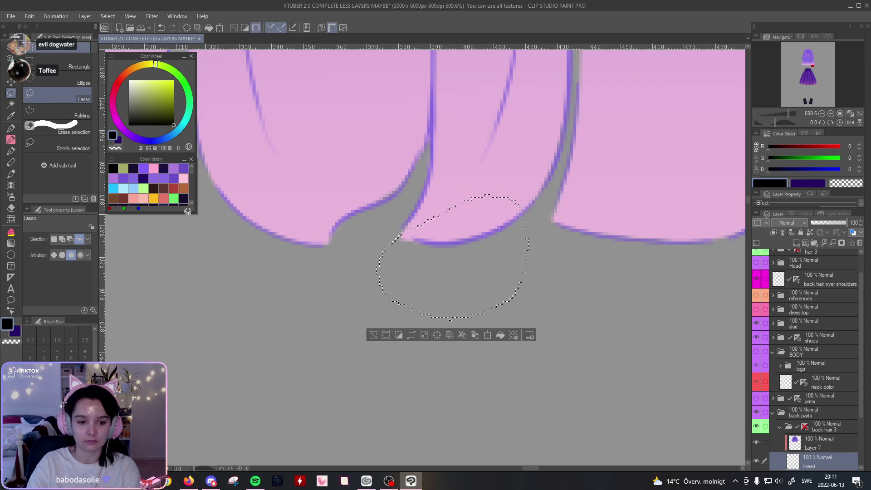
left_click(10, 218)
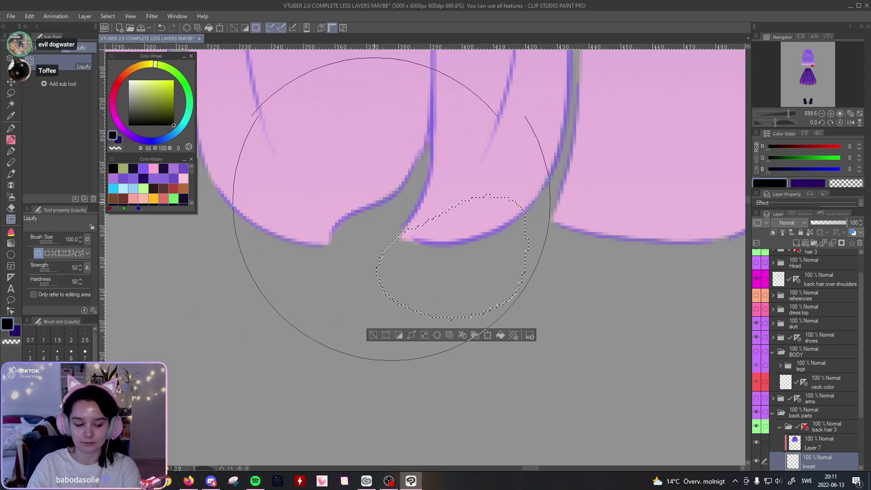
left_click(85, 395)
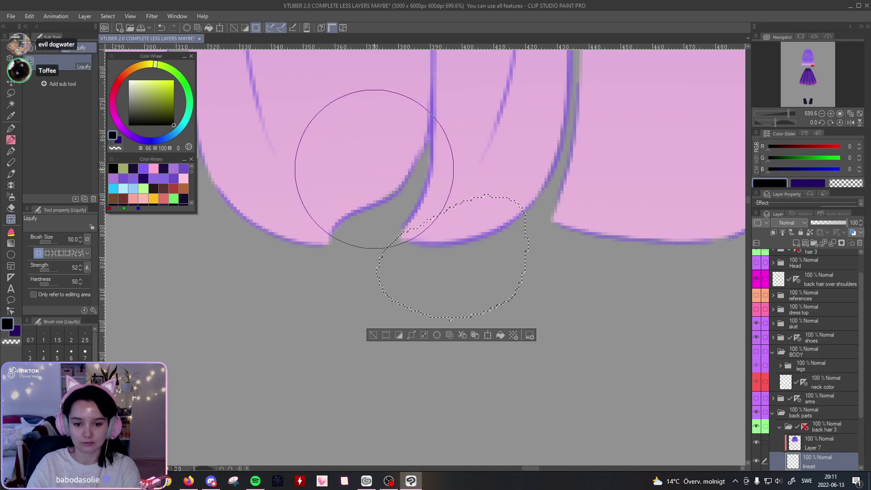
left_click(11, 93)
left_click(453, 177)
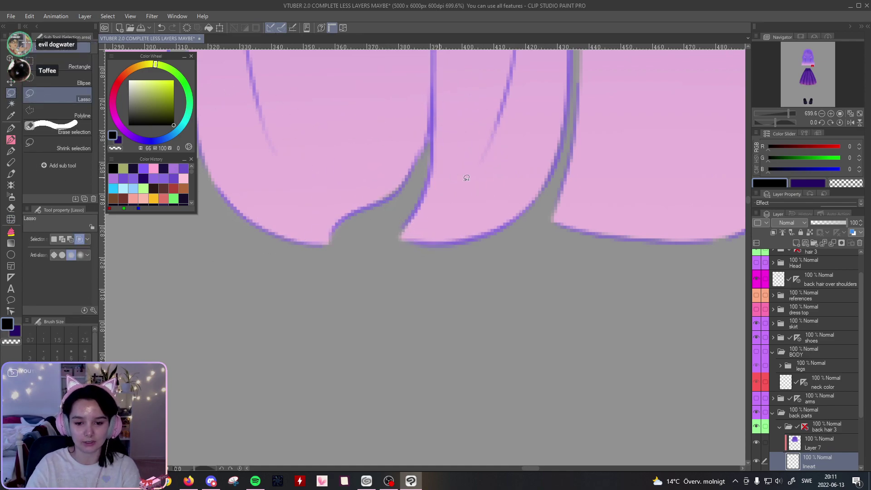
Step: Lasso the inner side outline at the tip of the narrow lock, adjust it with Liquify, and deselect
mouse_move(460, 169)
left_mouse_down()
mouse_move(437, 162)
mouse_move(403, 197)
left_mouse_up()
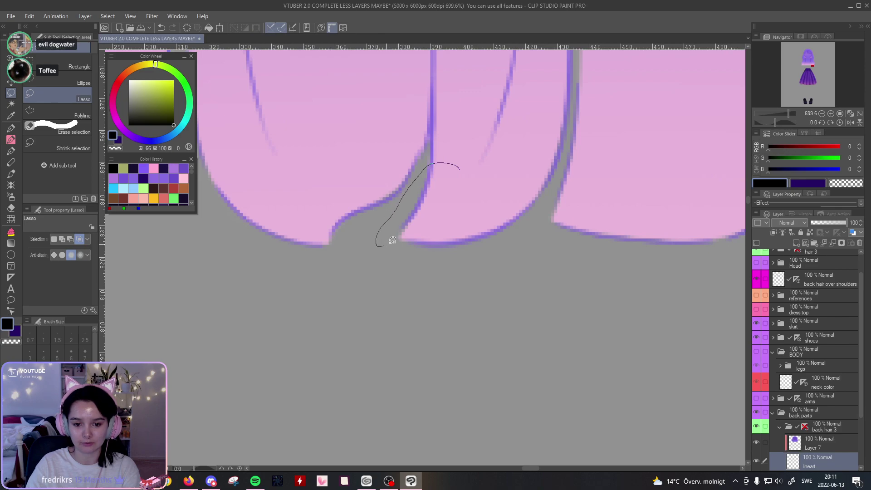
left_click_drag(467, 207, 470, 179)
left_click(11, 219)
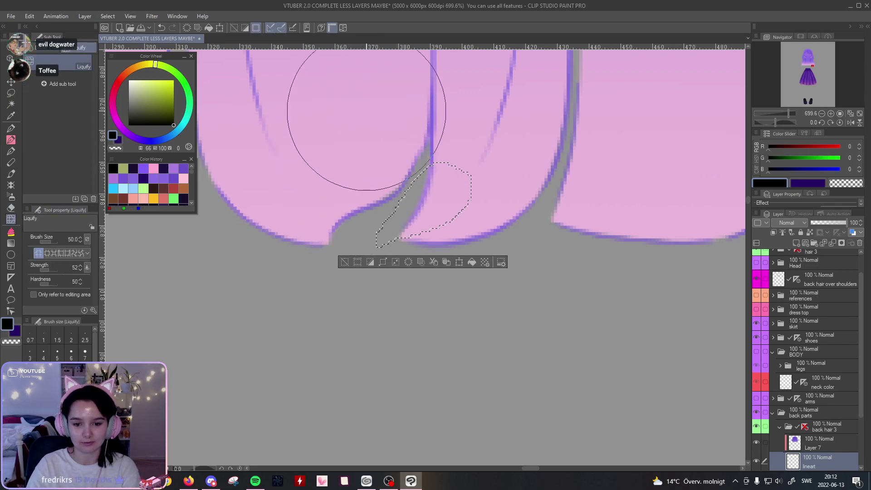
left_click_drag(502, 117, 520, 163)
left_click(11, 93)
key("ctrl+d")
Step: Lasso the short detail line inside the narrow lock, smooth its curve with Liquify at brush size 80, and deselect
left_click_drag(577, 99, 512, 212)
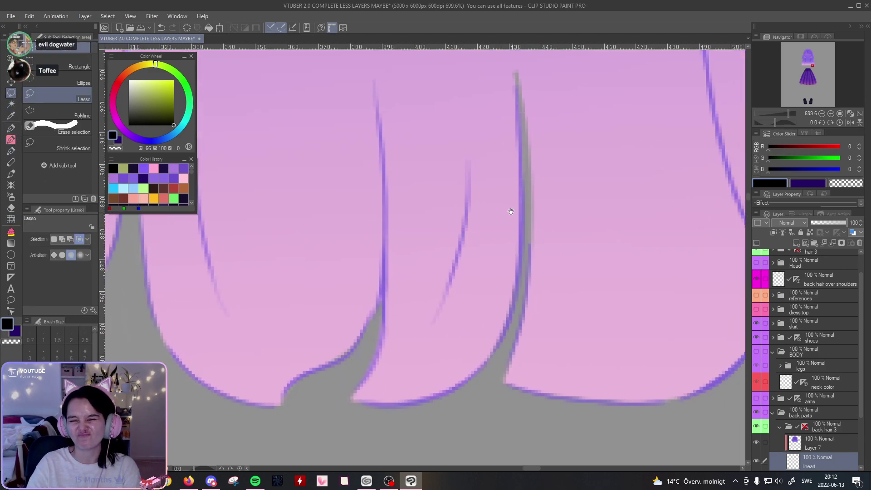
mouse_move(422, 301)
left_mouse_down()
mouse_move(490, 270)
mouse_move(489, 240)
left_mouse_up()
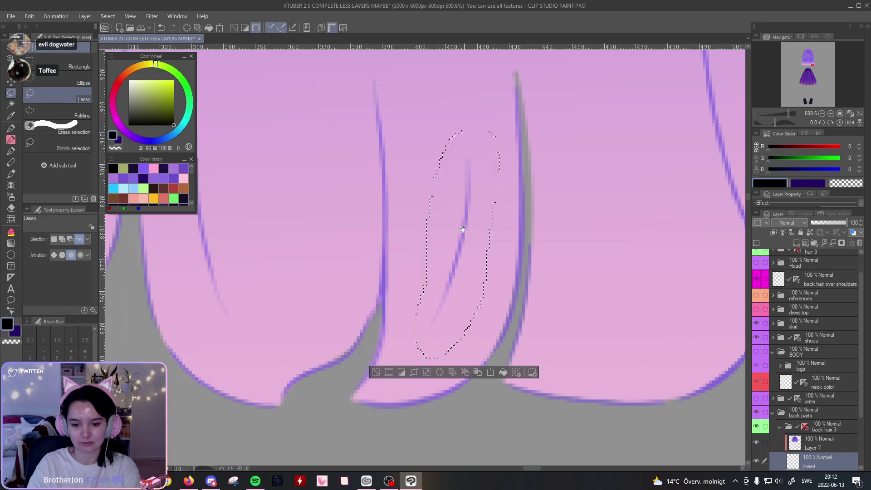
scroll(454, 218, "down", 3)
left_click(12, 219)
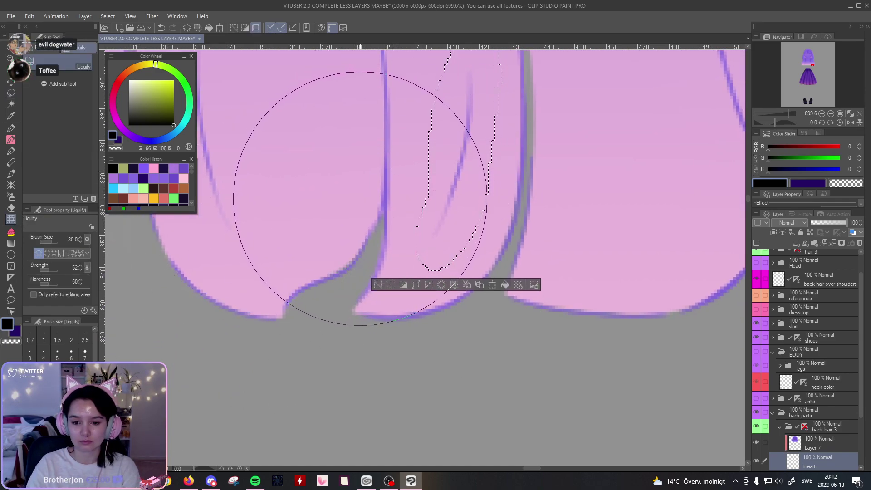
scroll(386, 218, "up", 3)
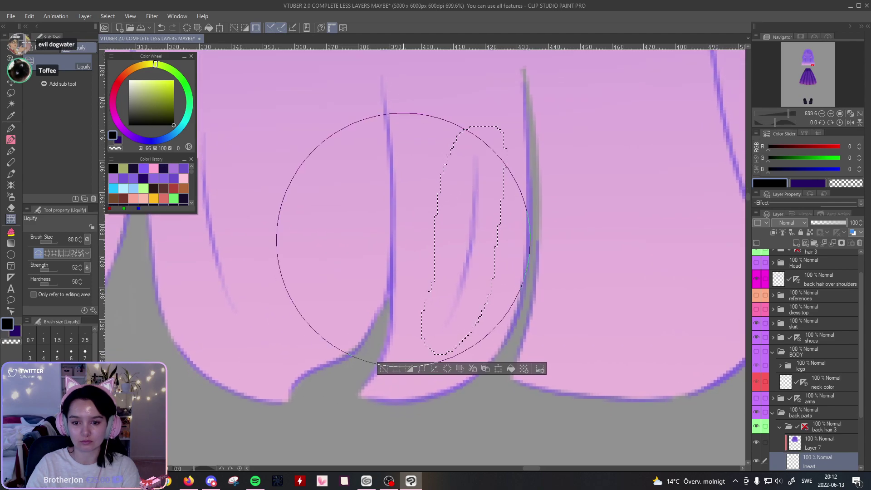
scroll(350, 272, "down", 3)
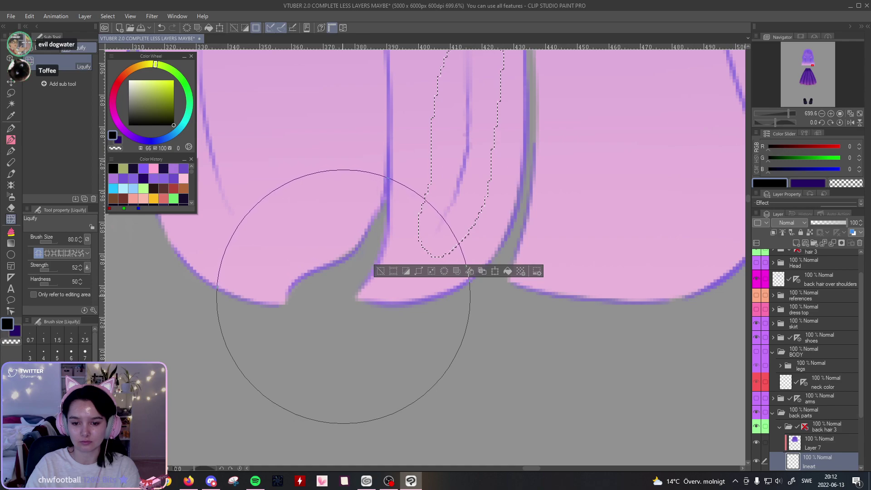
scroll(224, 254, "up", 3)
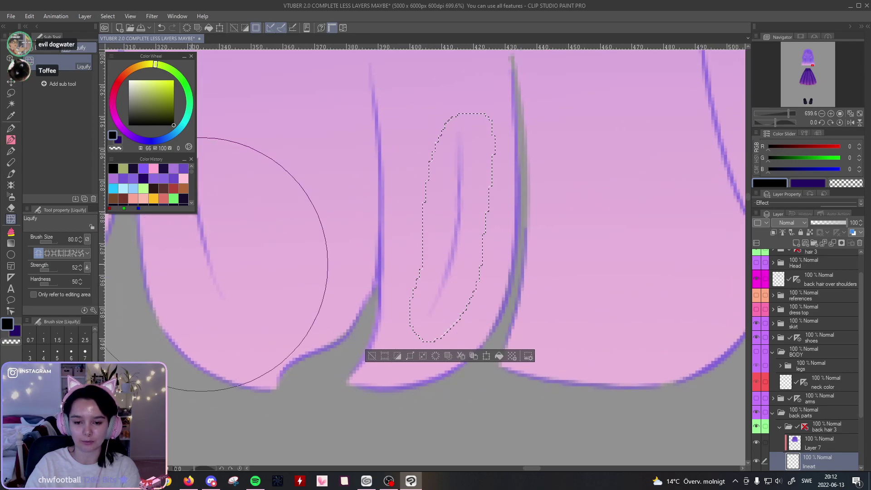
key("p")
left_click(11, 93)
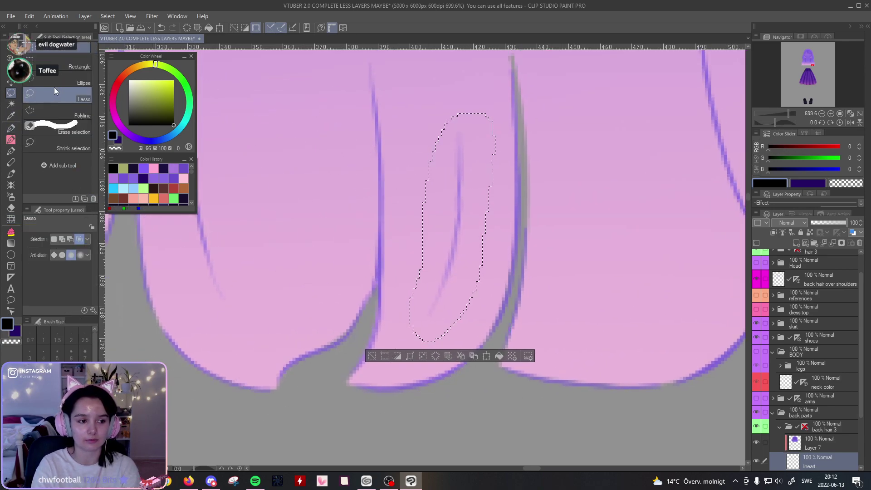
key("ctrl+d")
Step: Draw a thin curved vertical detail line with SOIPEN inside the lock between the curled outermost tip and the narrow lock
left_click_drag(789, 115, 776, 116)
left_click_drag(406, 299, 608, 270)
mouse_move(620, 219)
left_mouse_down()
mouse_move(670, 219)
mouse_move(617, 249)
mouse_move(637, 246)
left_mouse_up()
left_click_drag(777, 113, 786, 109)
mouse_move(635, 217)
left_mouse_down()
mouse_move(580, 198)
mouse_move(612, 248)
left_mouse_up()
key("p")
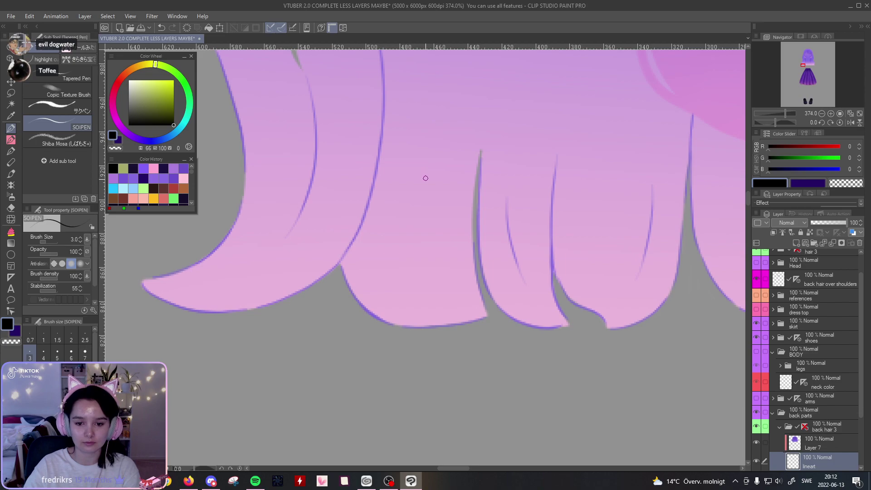
left_click_drag(426, 193, 453, 299)
key("ctrl+z")
left_click_drag(426, 172, 431, 315)
key("ctrl+z")
left_click_drag(427, 162, 445, 315)
key("ctrl+z")
left_click_drag(430, 159, 448, 315)
left_click_drag(309, 249, 419, 223)
left_click_drag(282, 259, 343, 258)
key("ctrl+z")
mouse_move(502, 136)
left_mouse_down()
mouse_move(523, 247)
mouse_move(558, 171)
left_mouse_up()
Step: Lasso the upper outline of the curled outermost hair tip, refine it with Liquify at brush size 80, and deselect
key("m")
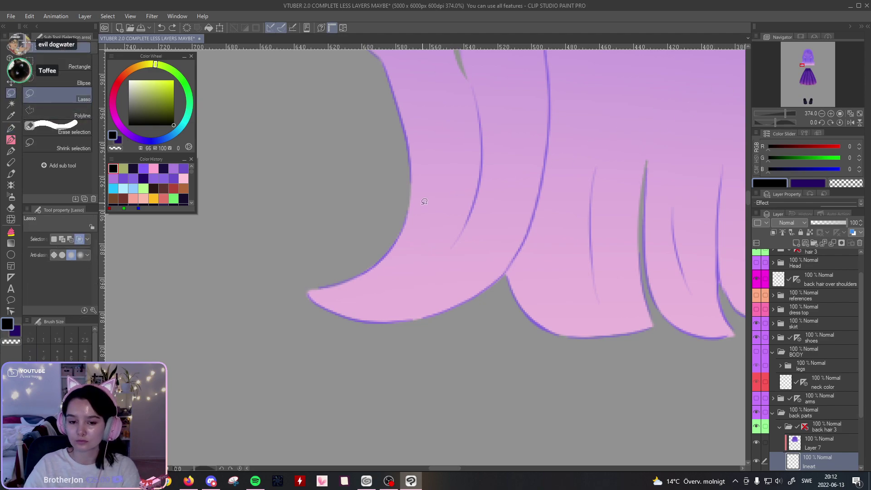
mouse_move(315, 267)
left_mouse_down()
mouse_move(313, 288)
mouse_move(397, 294)
mouse_move(431, 195)
left_mouse_up()
left_click(11, 219)
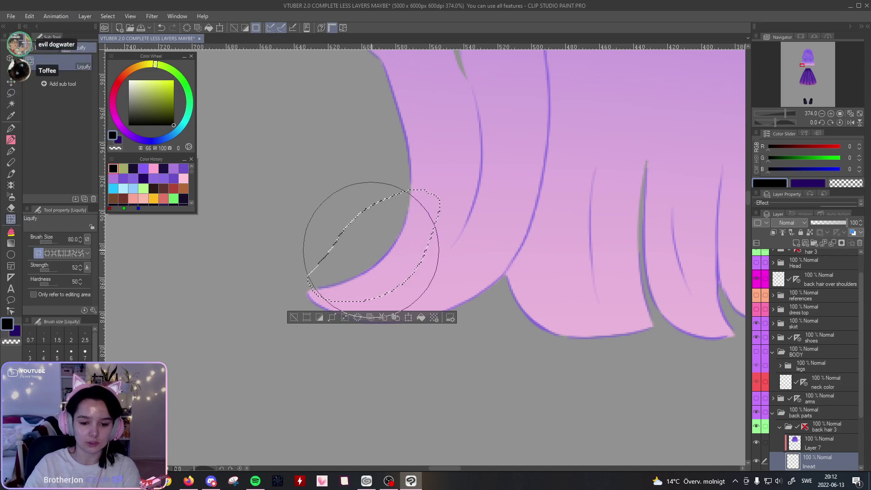
left_click_drag(366, 238, 373, 238)
left_click(11, 93)
key("ctrl+d")
Step: Lasso the upper part of the long detail line near the hair's side edge, adjust it with Liquify at brush size 120, and deselect
left_click_drag(389, 131, 403, 243)
left_click_drag(445, 159, 401, 351)
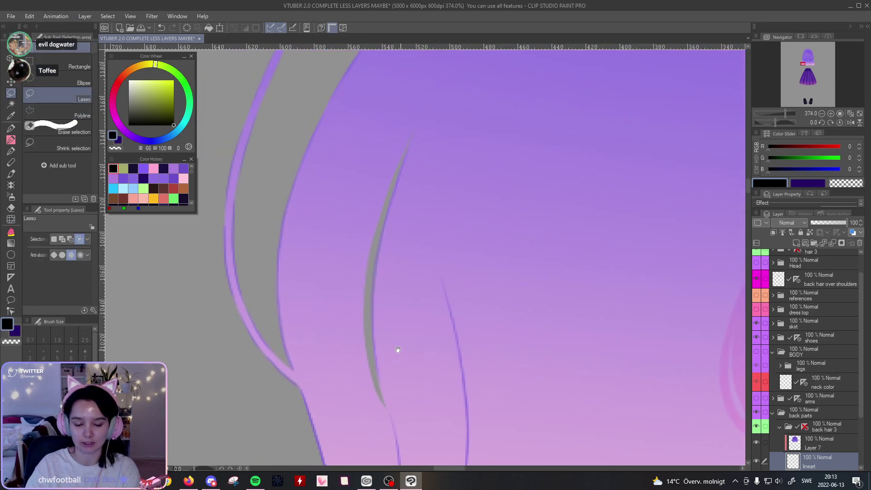
left_click_drag(373, 282, 399, 402)
left_click_drag(428, 168, 346, 302)
mouse_move(449, 225)
left_mouse_down()
mouse_move(385, 281)
mouse_move(402, 229)
left_mouse_up()
left_click(11, 208)
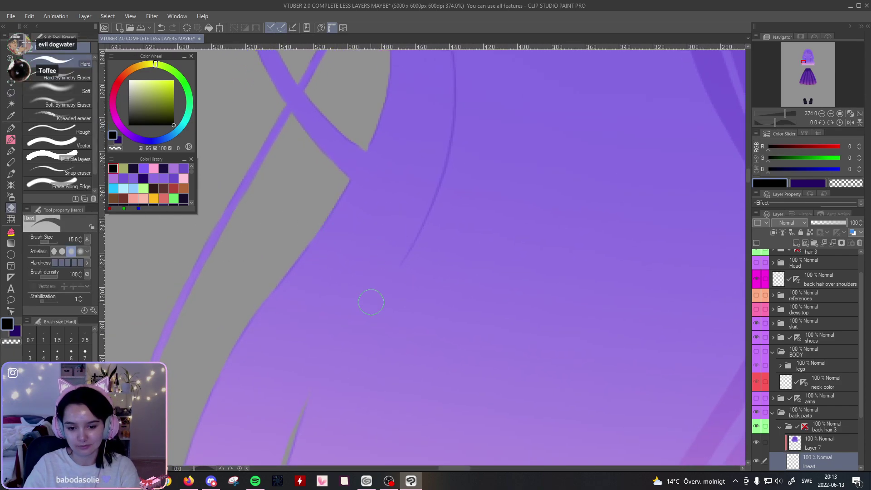
mouse_move(481, 133)
left_mouse_down()
mouse_move(408, 224)
mouse_move(424, 276)
mouse_move(432, 215)
mouse_move(449, 203)
mouse_move(453, 241)
mouse_move(432, 278)
mouse_move(436, 165)
left_mouse_up()
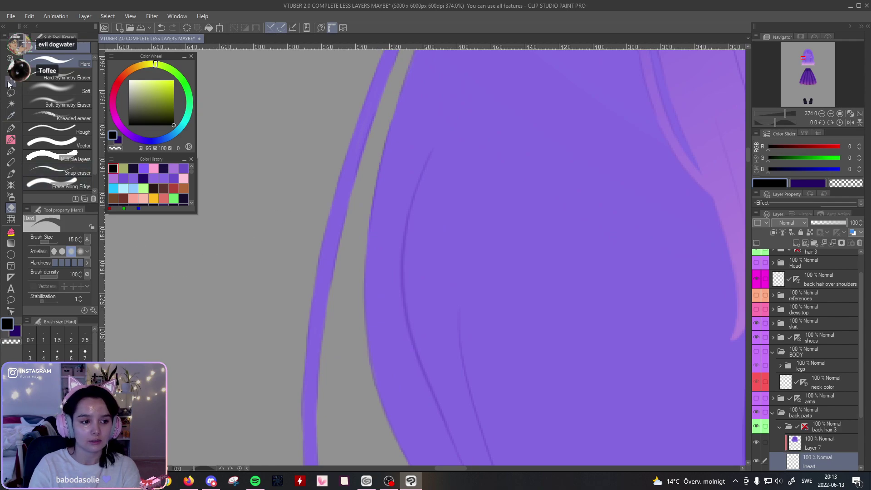
key("m")
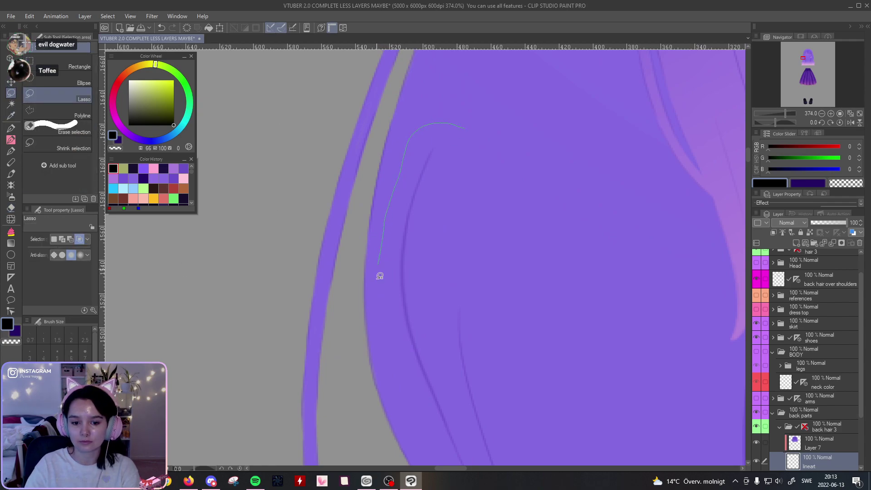
left_click_drag(470, 210, 462, 126)
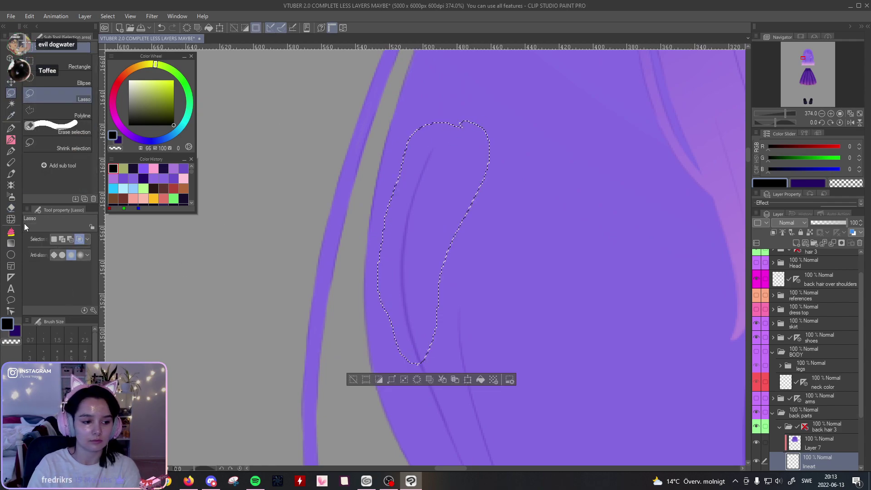
left_click(11, 219)
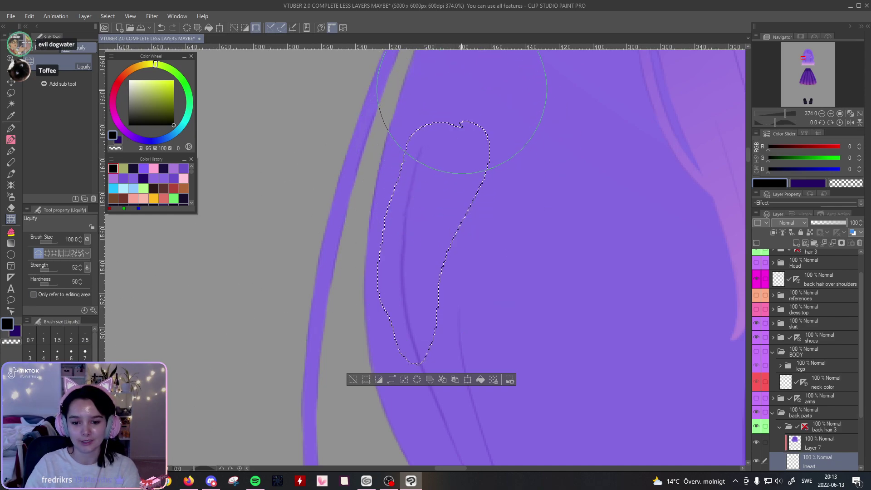
left_click(85, 412)
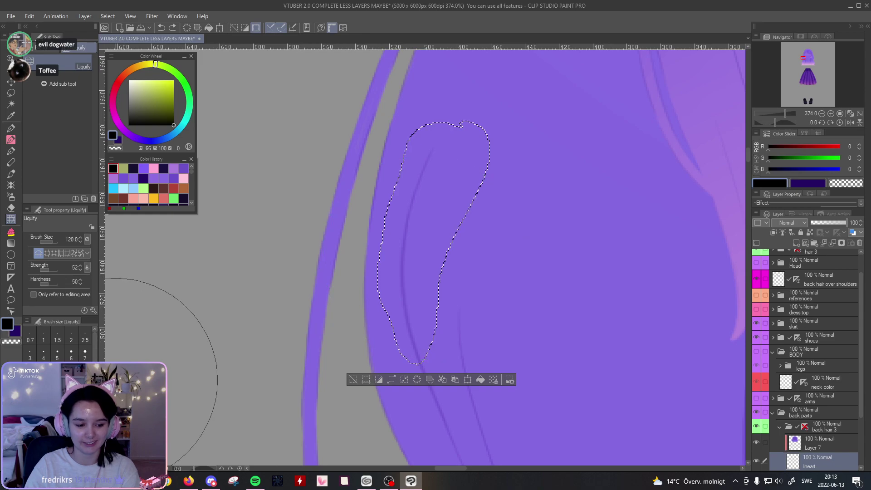
left_click_drag(436, 177, 431, 174)
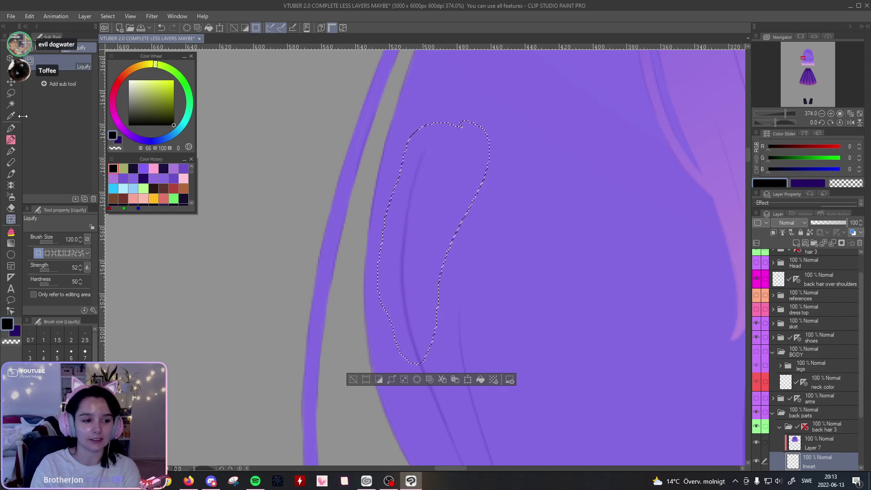
left_click(11, 93)
left_click(331, 159)
Step: Rotate the canvas, redraw the outline running up from the narrow gap where the loose strand joins the hair, and reset the rotation
left_click_drag(422, 138, 377, 218)
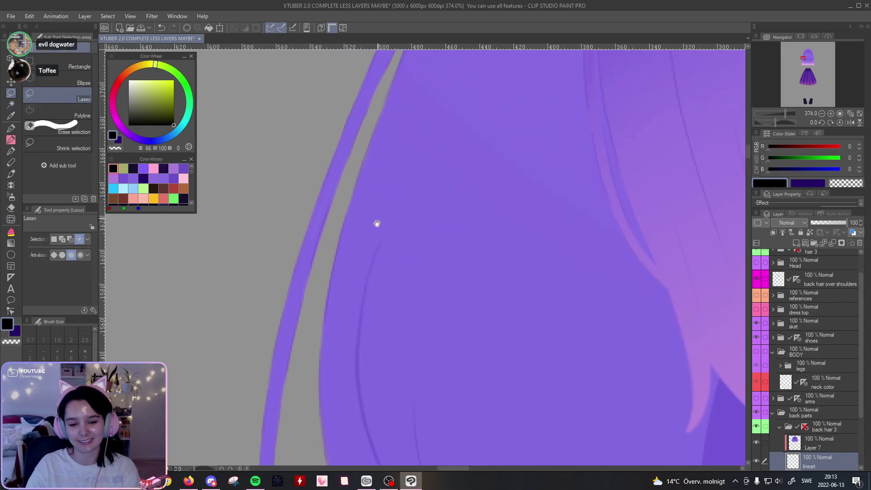
left_click_drag(391, 130, 358, 280)
left_click_drag(370, 178, 323, 272)
left_click_drag(371, 158, 325, 197)
left_click(10, 128)
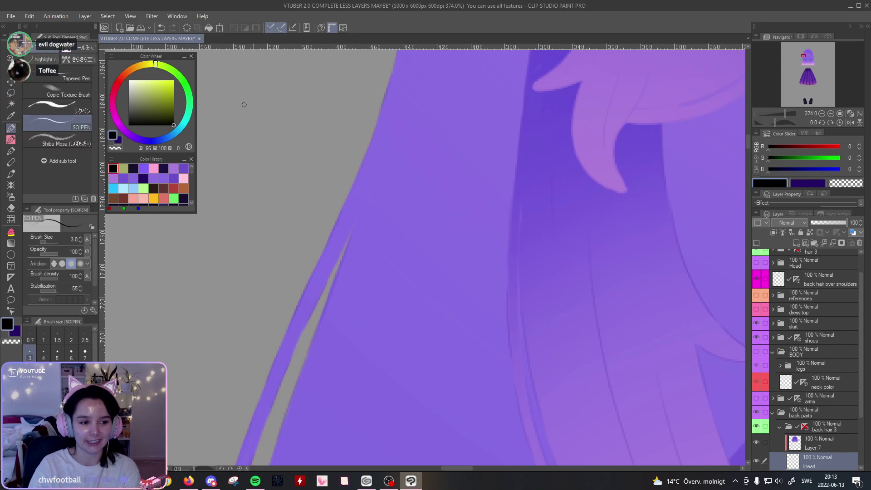
left_click(788, 113)
left_click_drag(470, 182, 596, 207)
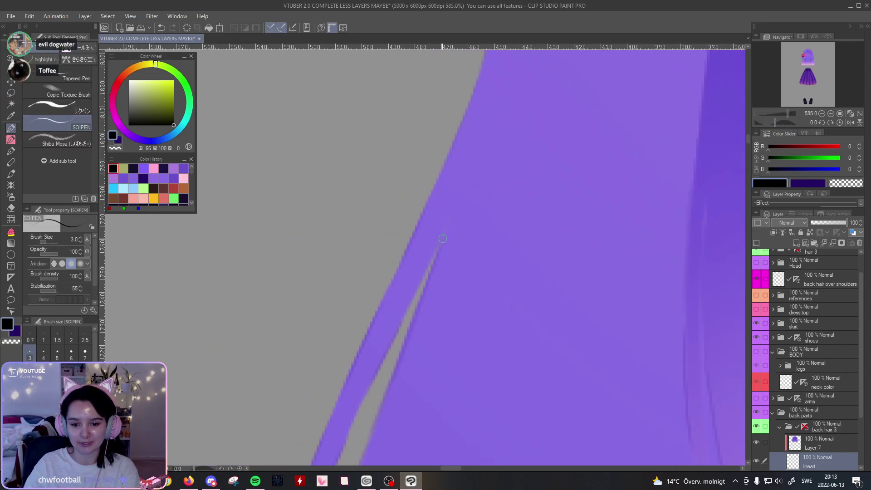
mouse_move(776, 121)
left_mouse_down()
mouse_move(794, 132)
mouse_move(786, 121)
left_mouse_up()
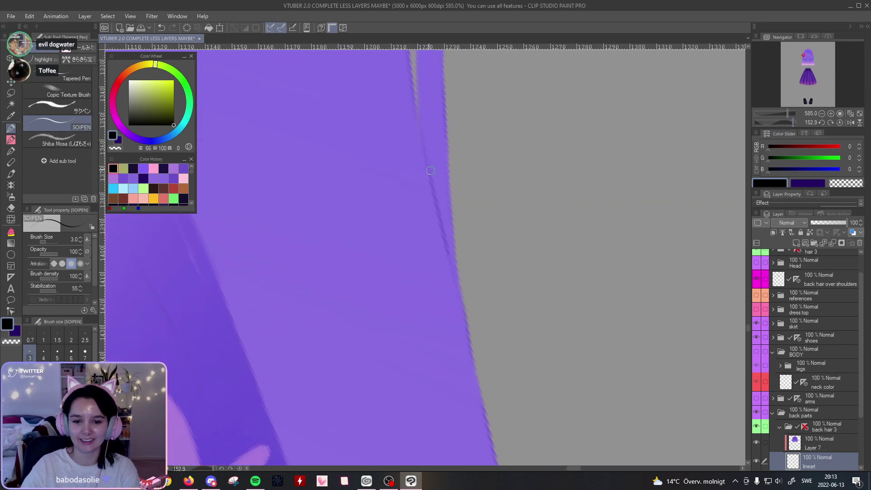
left_click_drag(412, 93, 435, 236)
key("ctrl+z")
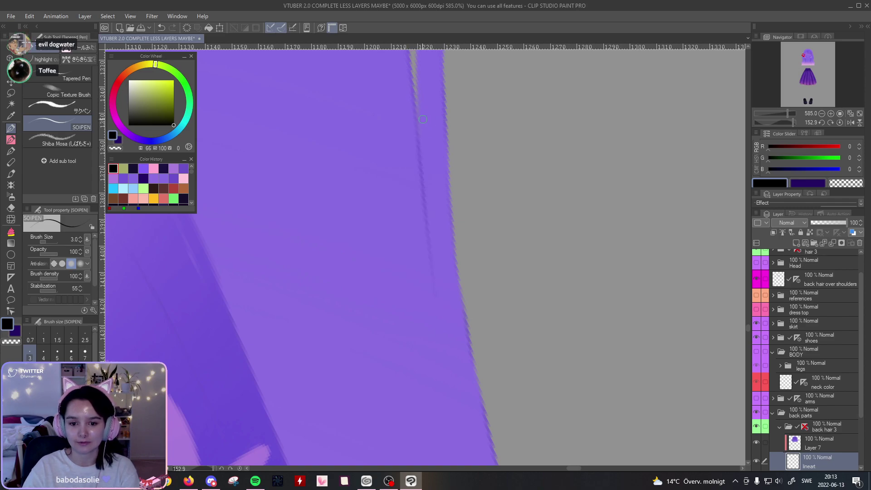
left_click(840, 123)
Step: Lasso the outline end atop the strand gap on the head's opposite side, adjust it with Liquify at brush size 80, and deselect
mouse_move(789, 113)
left_mouse_down()
mouse_move(775, 123)
mouse_move(785, 115)
left_mouse_up()
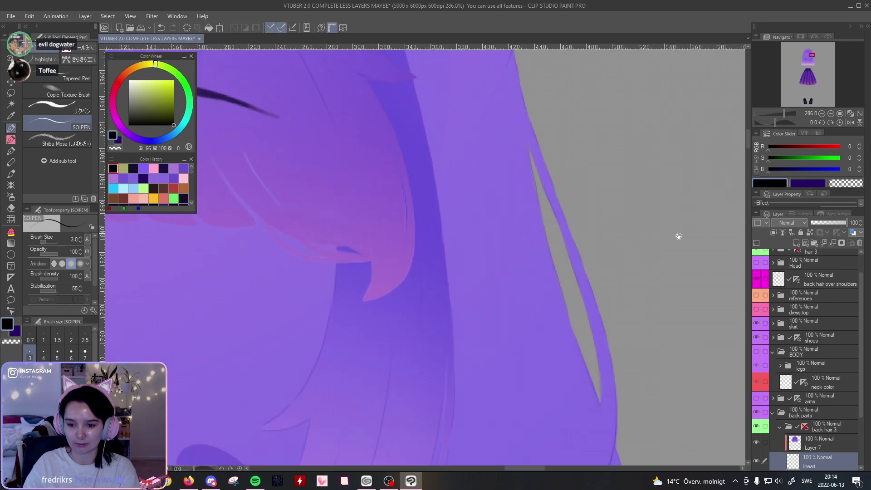
left_click_drag(678, 235, 576, 251)
left_click_drag(781, 112, 787, 111)
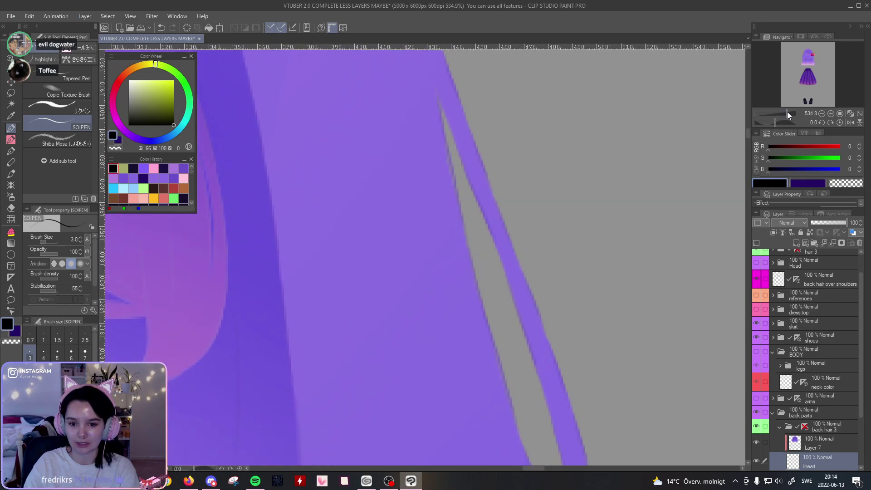
left_click(11, 93)
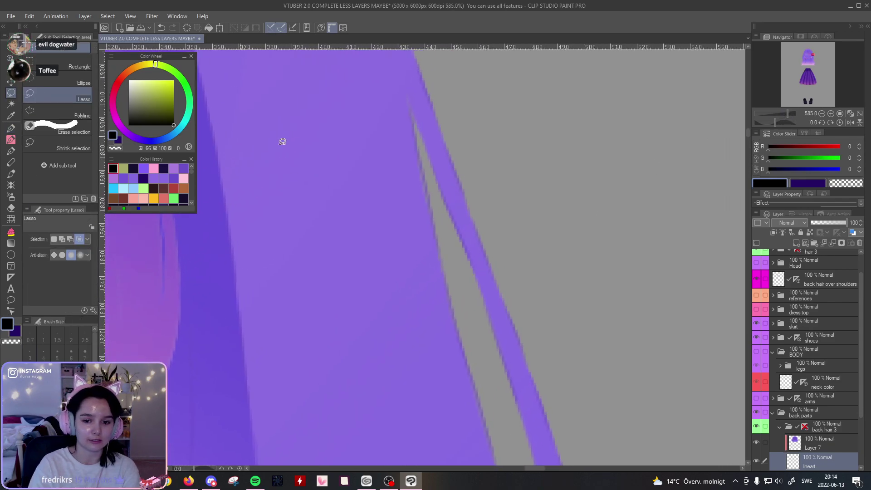
mouse_move(446, 210)
left_mouse_down()
mouse_move(416, 108)
mouse_move(386, 113)
mouse_move(349, 240)
mouse_move(409, 268)
left_mouse_up()
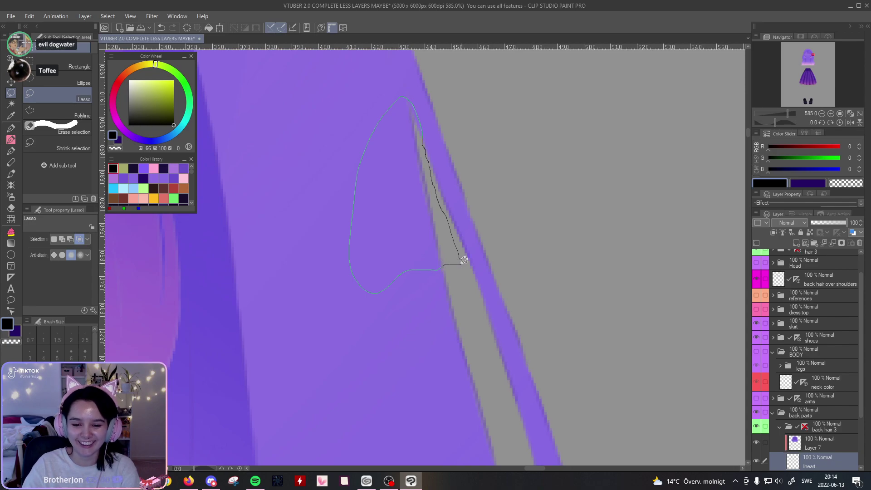
left_click_drag(464, 261, 459, 265)
left_click(11, 219)
key("bracketleft")
key("bracketleft")
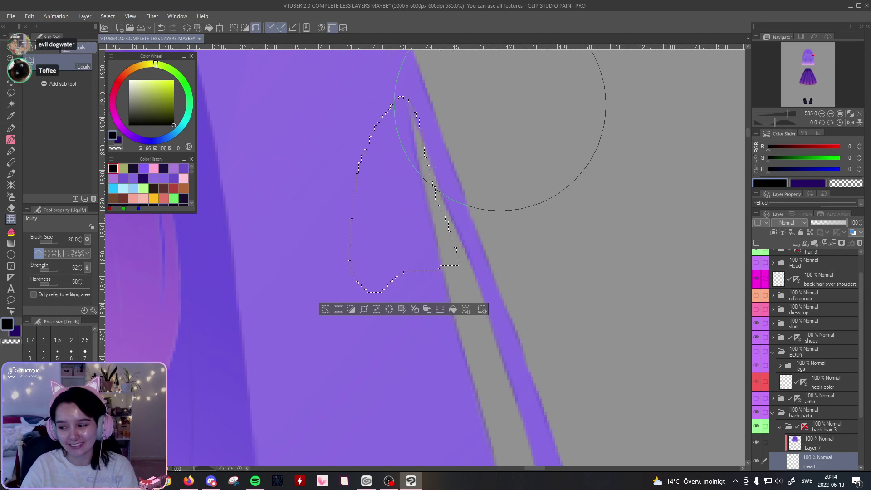
left_click_drag(516, 103, 558, 254)
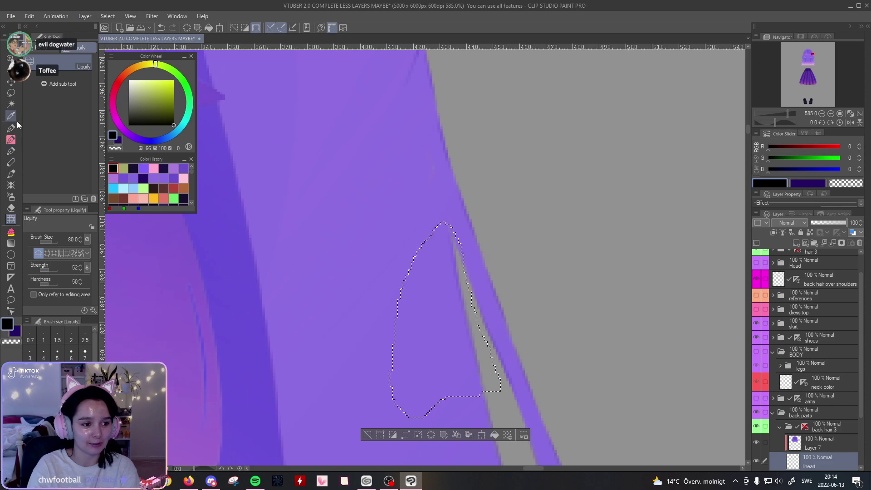
left_click(11, 93)
left_click(570, 148)
Step: Examine the whole back hair at a reduced zoom to check how the line art fits the colored shape
left_click(784, 115)
left_click_drag(783, 115, 778, 116)
left_click_drag(487, 266, 631, 284)
left_click_drag(503, 369, 622, 224)
mouse_move(614, 356)
left_mouse_down()
mouse_move(644, 301)
mouse_move(675, 339)
left_mouse_up()
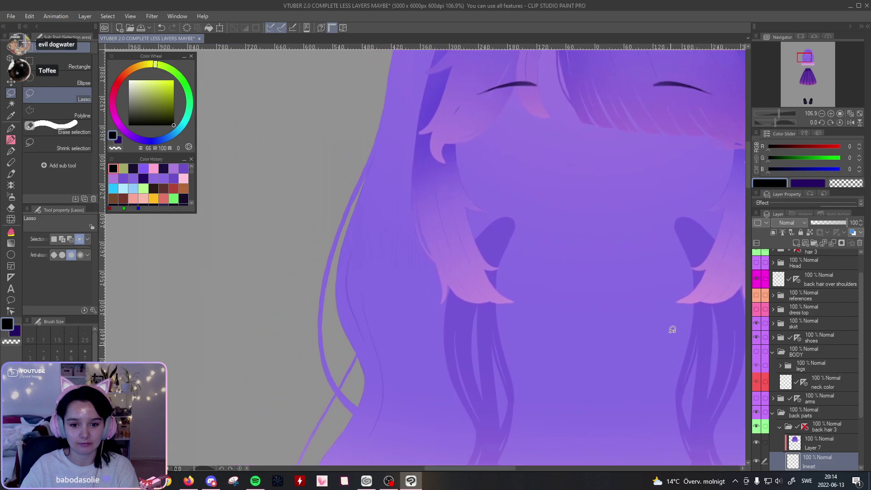
left_click_drag(779, 112, 775, 121)
left_click_drag(675, 323, 612, 260)
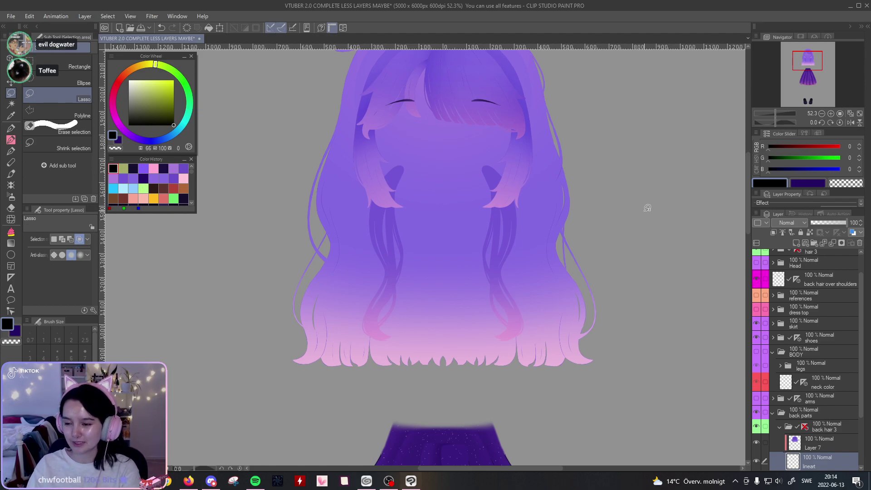
left_click_drag(775, 116, 781, 114)
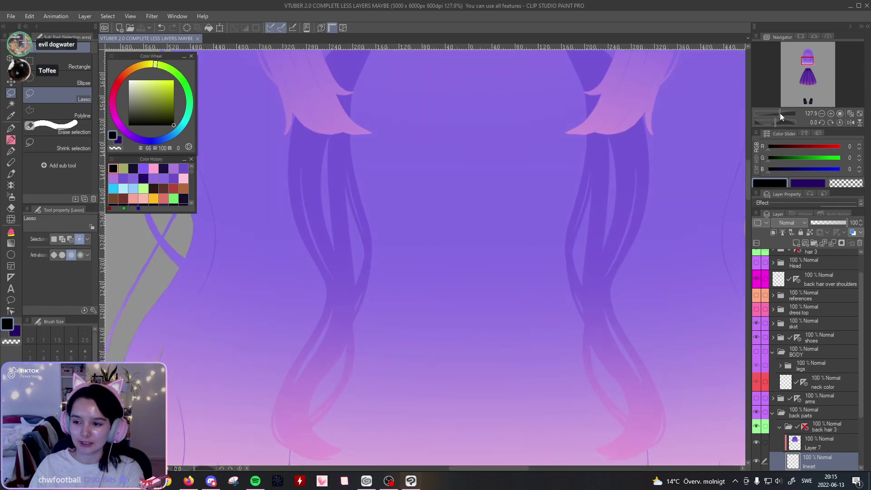
left_click_drag(428, 307, 437, 365)
Step: Draw a thin curved detail line with SOIPEN from beside the flicked-out strand near the head's crown down along the outer hair edge
left_click_drag(780, 114, 785, 114)
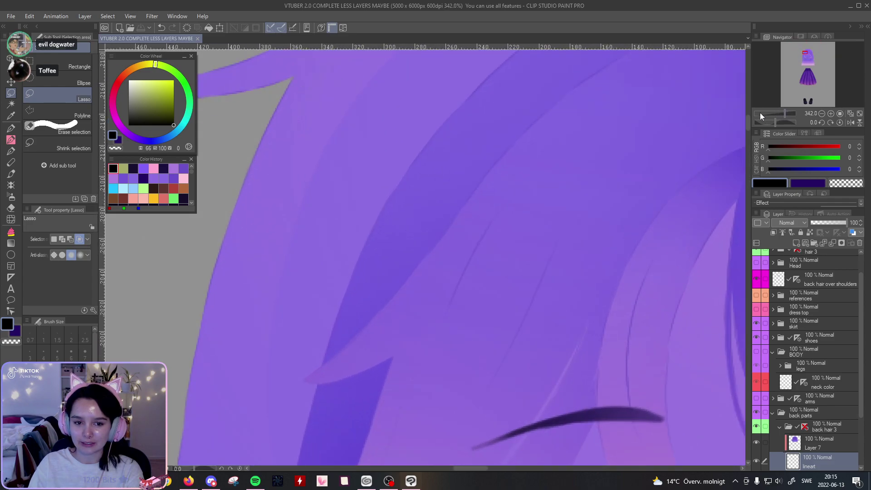
left_click_drag(376, 245, 482, 404)
left_click_drag(475, 308, 521, 243)
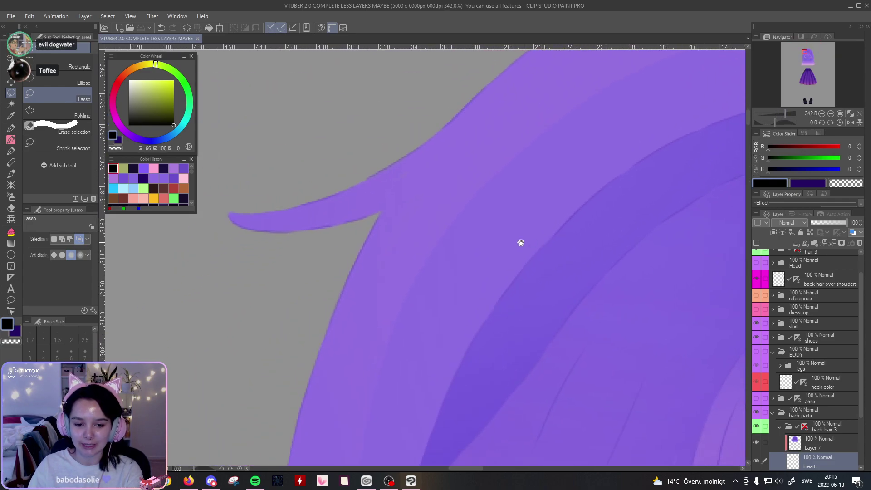
left_click(12, 129)
left_click_drag(434, 196, 373, 312)
left_click_drag(462, 300, 441, 246)
Step: Try to draw a short parting line down from the notch at the crown, undoing each attempt
left_click_drag(782, 113, 780, 113)
left_click_drag(685, 199, 527, 290)
left_click_drag(780, 113, 781, 113)
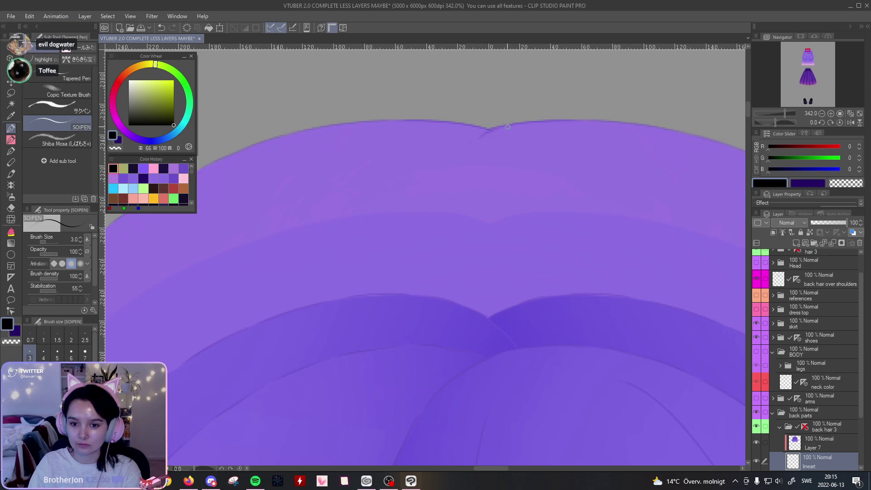
mouse_move(785, 114)
left_mouse_down()
mouse_move(778, 115)
mouse_move(785, 115)
left_mouse_up()
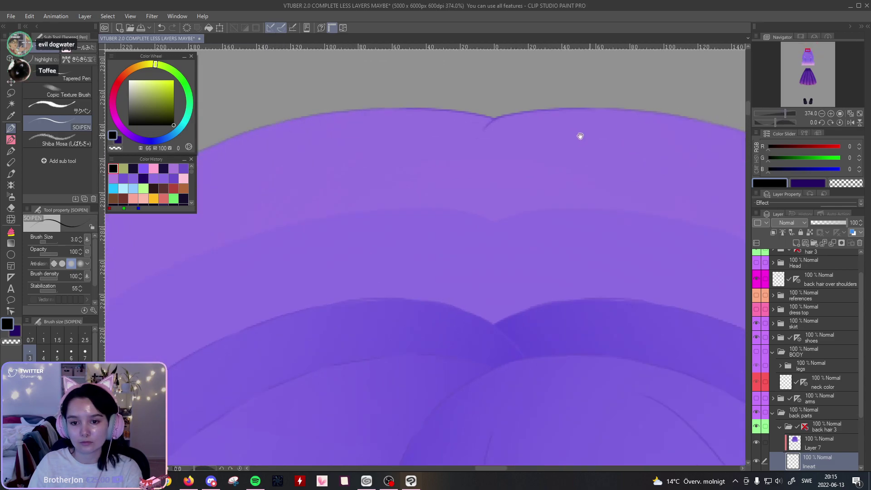
left_click_drag(590, 135, 569, 166)
left_click_drag(787, 113, 790, 114)
left_click_drag(581, 108, 496, 270)
key("ctrl+z")
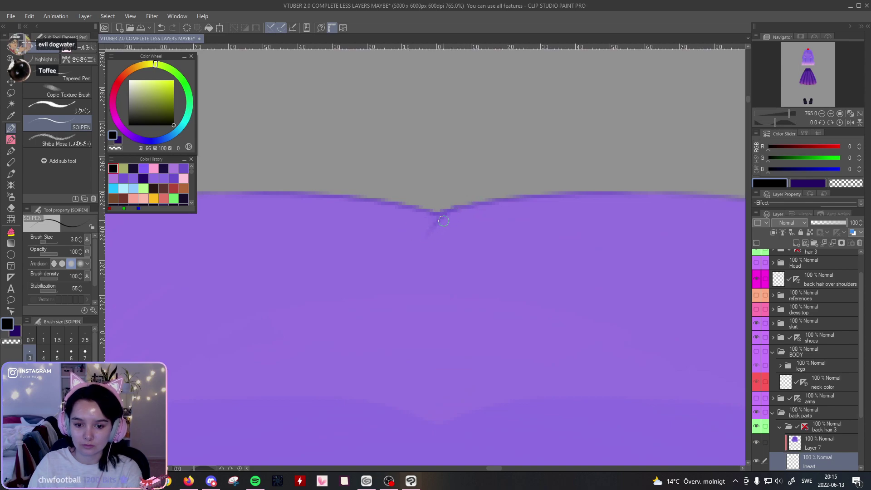
left_click_drag(438, 212, 423, 245)
key("ctrl+z")
left_click_drag(438, 213, 430, 233)
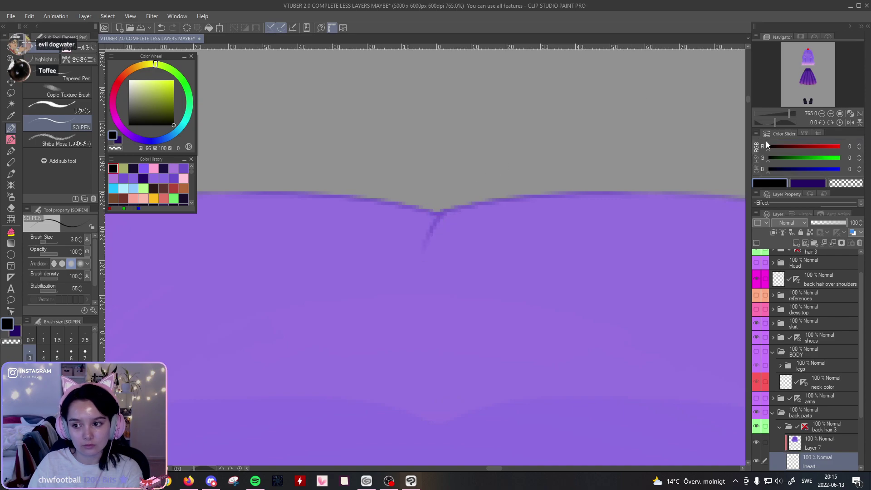
mouse_move(790, 116)
left_mouse_down()
mouse_move(777, 122)
mouse_move(791, 114)
left_mouse_up()
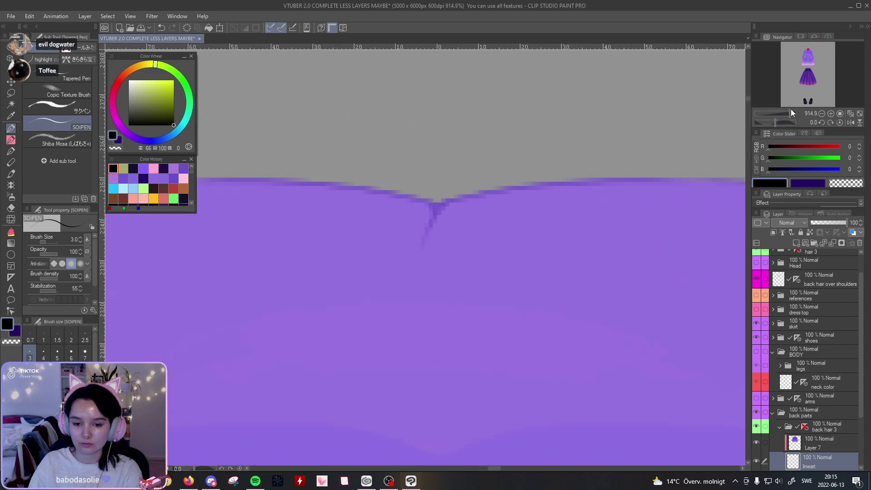
key("ctrl+z")
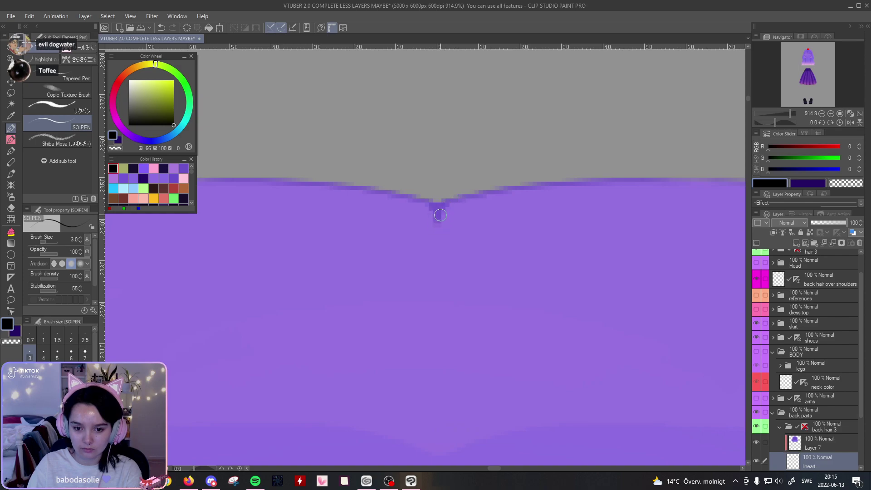
mouse_move(791, 115)
left_mouse_down()
mouse_move(780, 122)
mouse_move(793, 114)
left_mouse_up()
key("ctrl+z")
Step: Draw a thin curved detail line on the crown beside the central notch, just below the top outline
left_click_drag(793, 114, 783, 118)
left_click_drag(688, 235, 541, 135)
left_click_drag(629, 228, 641, 165)
mouse_move(783, 114)
left_mouse_down()
mouse_move(774, 119)
mouse_move(783, 120)
left_mouse_up()
left_click_drag(466, 252, 623, 358)
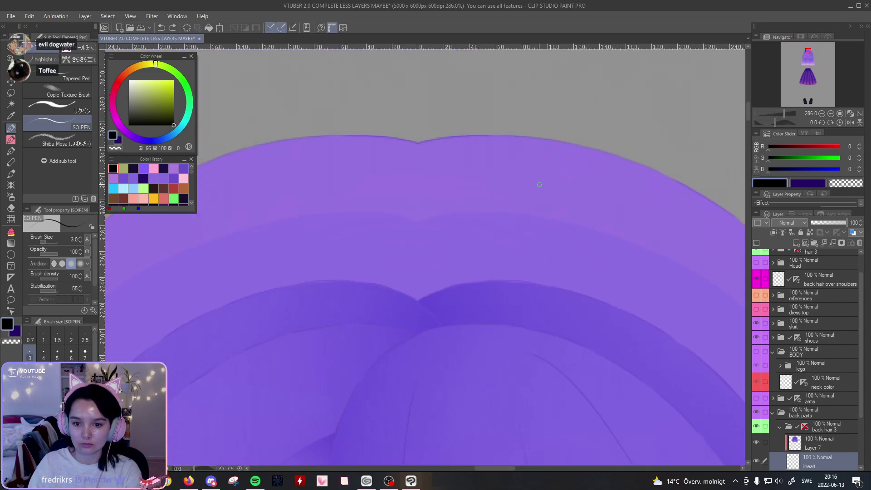
mouse_move(792, 115)
left_mouse_down()
mouse_move(775, 115)
mouse_move(782, 114)
left_mouse_up()
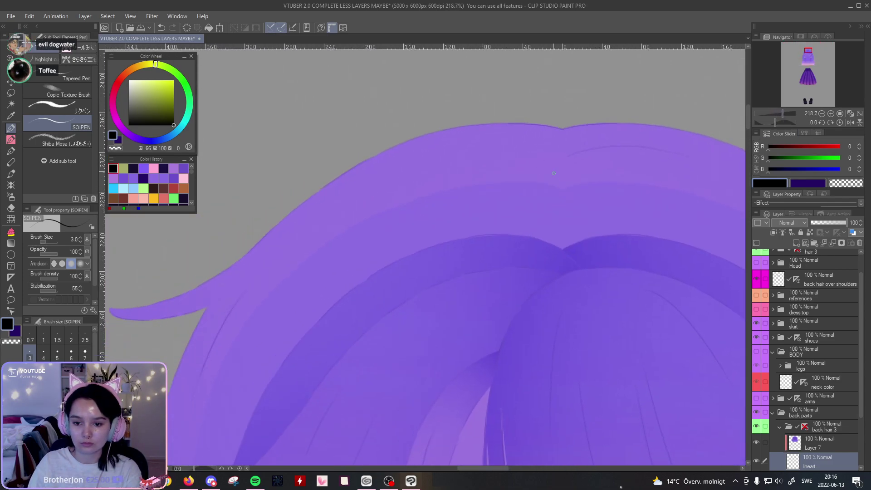
Step: Draw a thin curved detail line with SOIPEN on the bare side of the crown, mirroring the existing line across the notch
mouse_move(563, 166)
left_mouse_down()
mouse_move(527, 154)
mouse_move(404, 150)
left_mouse_up()
key("ctrl+z")
left_click_drag(567, 166, 411, 172)
left_click_drag(683, 143, 599, 167)
left_click_drag(780, 112, 782, 112)
left_click_drag(615, 154, 558, 226)
left_click_drag(784, 114, 789, 115)
left_click_drag(665, 154, 626, 194)
Step: Draw the inner end of the existing crown detail line down so both lines meet in a V beneath the notch
left_click_drag(422, 240, 465, 202)
key("ctrl+z")
left_click_drag(424, 239, 456, 208)
key("ctrl+z")
left_click_drag(422, 237, 459, 210)
key("ctrl+z")
left_click_drag(423, 241, 474, 203)
key("e")
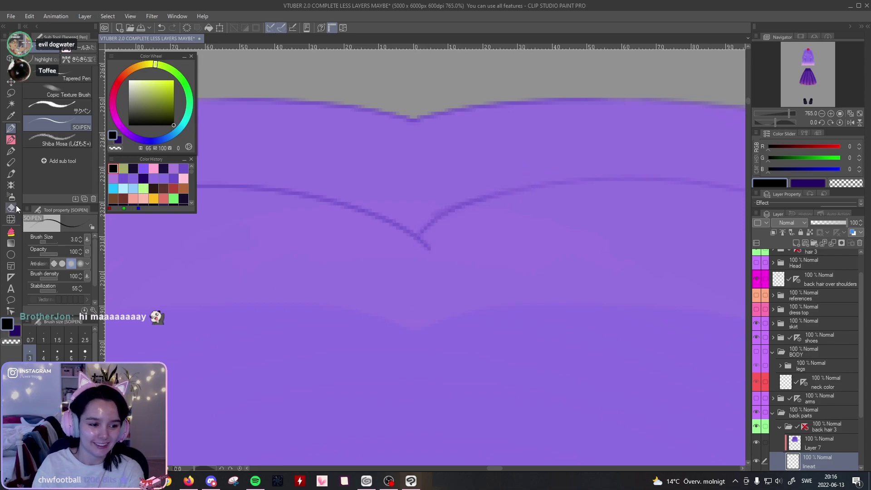
left_click(57, 354)
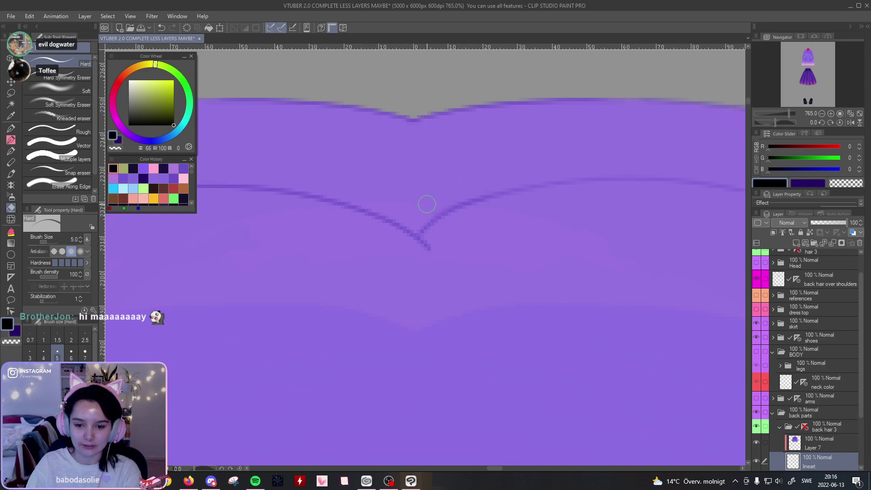
mouse_move(789, 113)
left_mouse_down()
mouse_move(774, 118)
mouse_move(790, 114)
left_mouse_up()
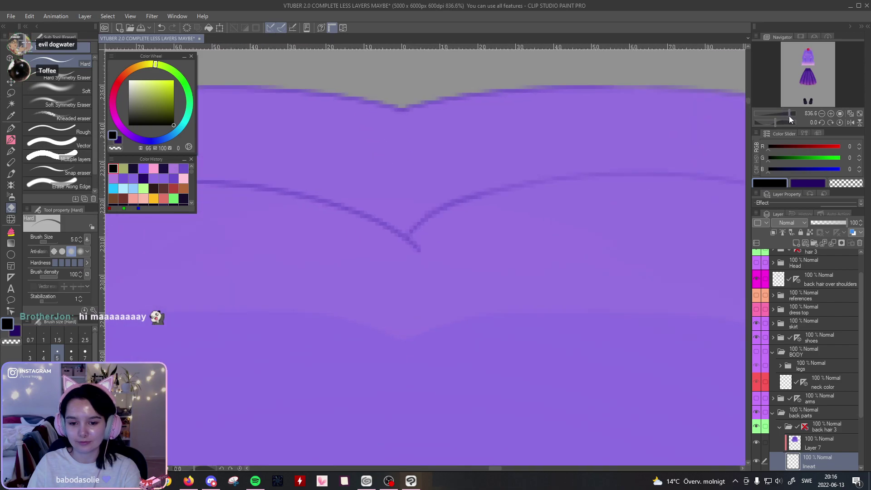
left_click(11, 128)
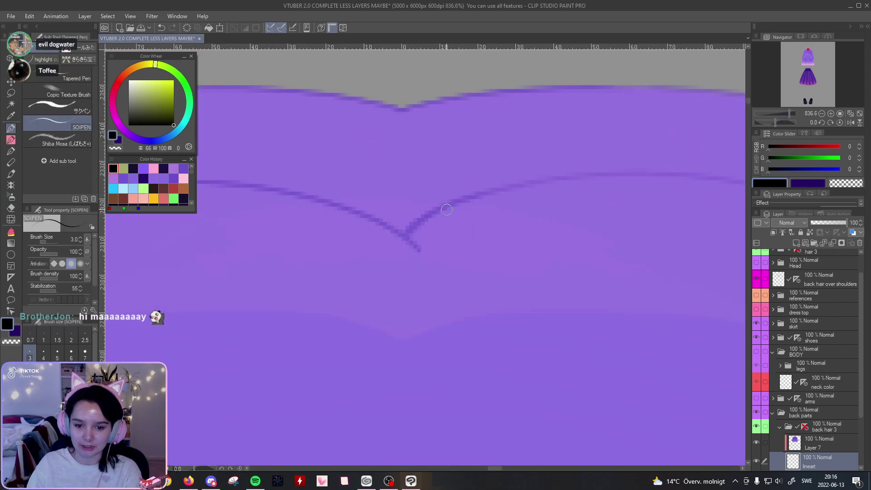
mouse_move(790, 114)
left_mouse_down()
mouse_move(774, 118)
mouse_move(789, 117)
left_mouse_up()
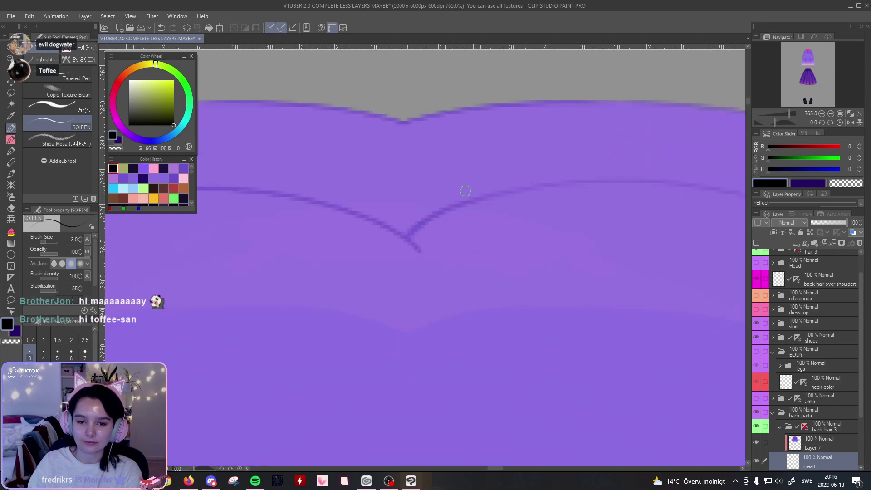
Step: Draw a short slanted parting line down from the notch in the crown's top outline
scroll(429, 187, "up", 2)
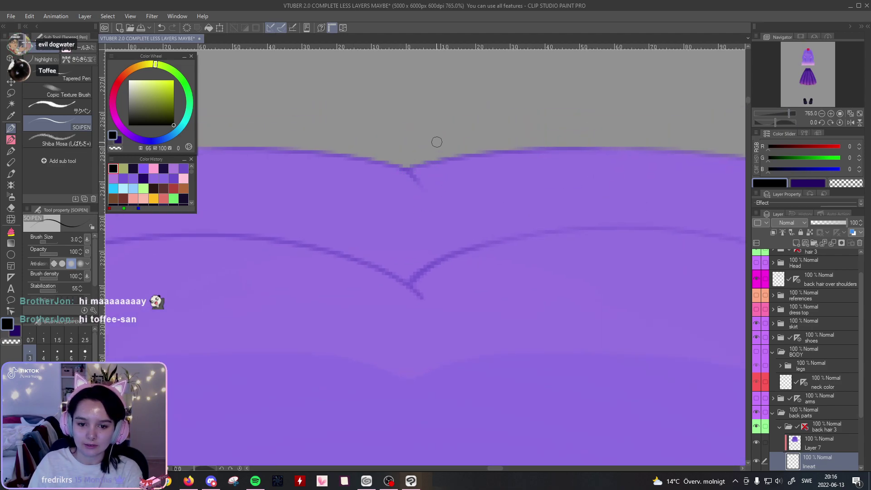
left_click_drag(401, 169, 431, 200)
key("ctrl+z")
mouse_move(394, 168)
left_mouse_down()
mouse_move(445, 188)
mouse_move(445, 168)
mouse_move(429, 189)
mouse_move(446, 198)
mouse_move(389, 236)
left_mouse_up()
key("ctrl+z")
Step: Draw two short curved detail lines crossing below the parting line, one on each side of the crown
left_click_drag(438, 189, 399, 228)
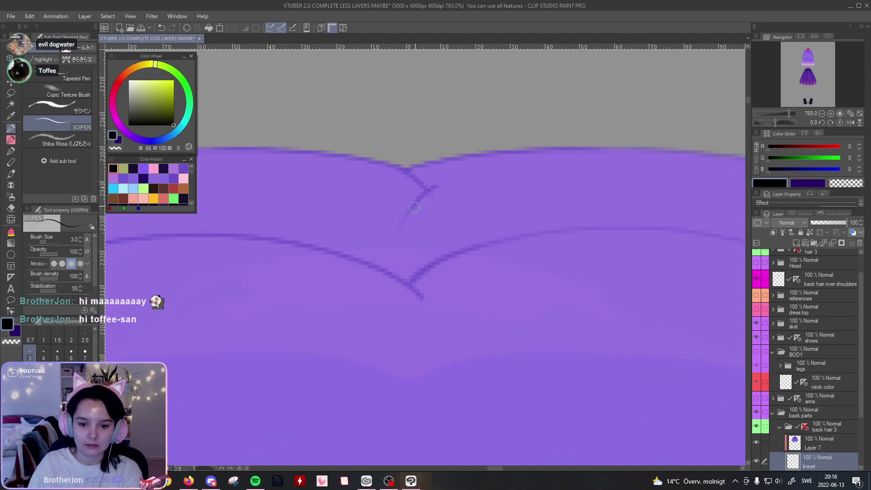
mouse_move(790, 116)
left_mouse_down()
mouse_move(775, 118)
mouse_move(788, 117)
left_mouse_up()
key("ctrl+z")
left_click_drag(405, 220, 515, 196)
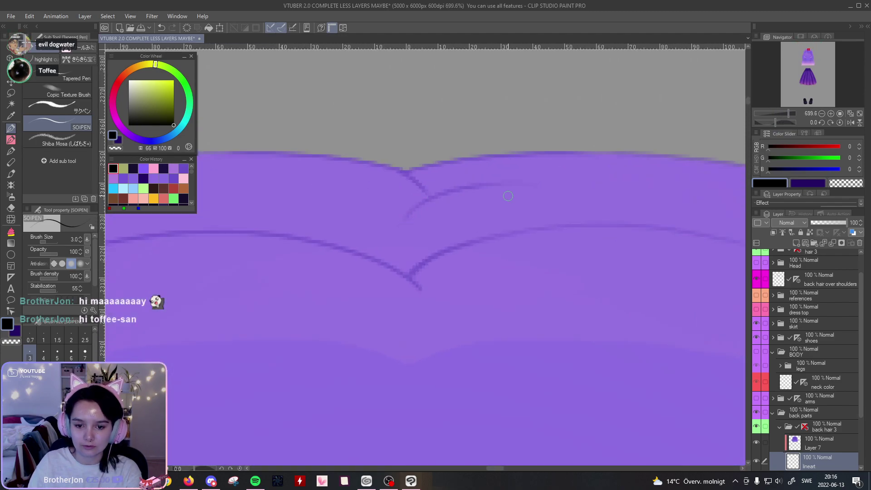
mouse_move(791, 126)
left_mouse_down()
mouse_move(778, 118)
mouse_move(788, 118)
left_mouse_up()
left_click_drag(359, 206, 458, 238)
key("ctrl+z")
left_click_drag(355, 204, 449, 245)
left_click_drag(787, 114, 776, 127)
left_click_drag(604, 267, 586, 175)
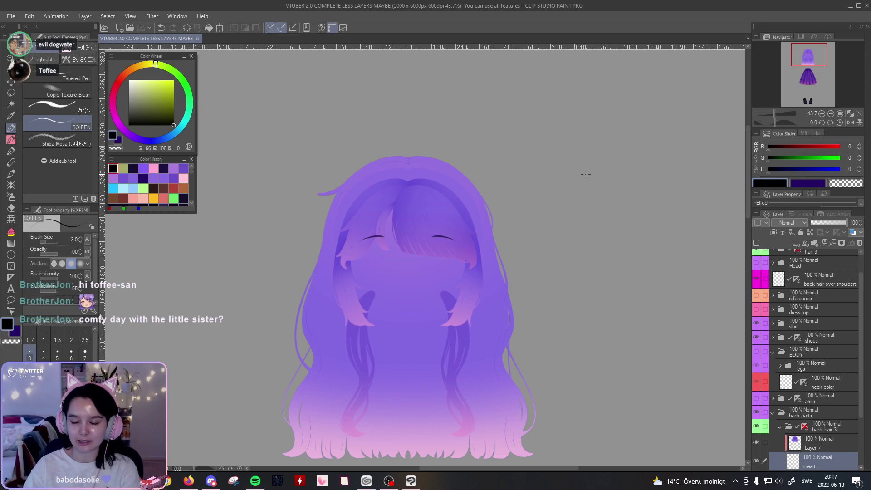
Step: Lasso the lower pair of crown detail lines, shift them slightly sideways with Scale/Rotate, and deselect
left_click_drag(775, 114, 782, 115)
left_click_drag(353, 217, 477, 432)
left_click_drag(384, 247, 326, 386)
left_click_drag(783, 113, 784, 113)
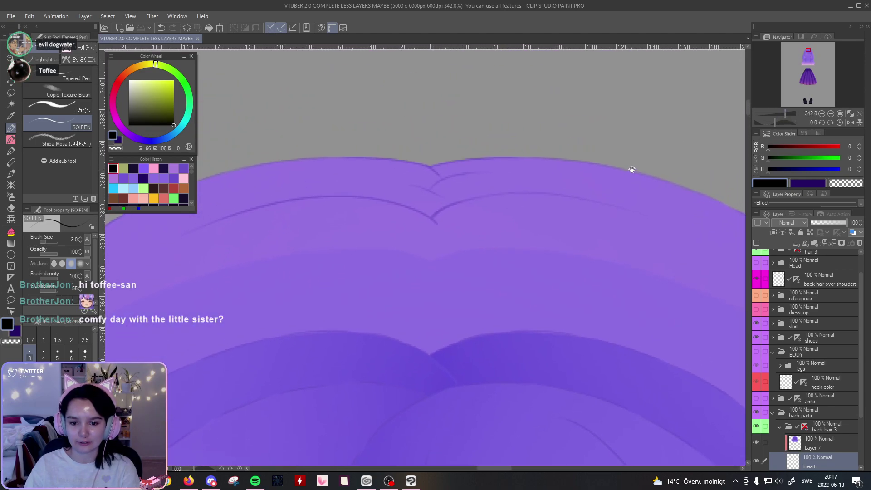
left_click(11, 92)
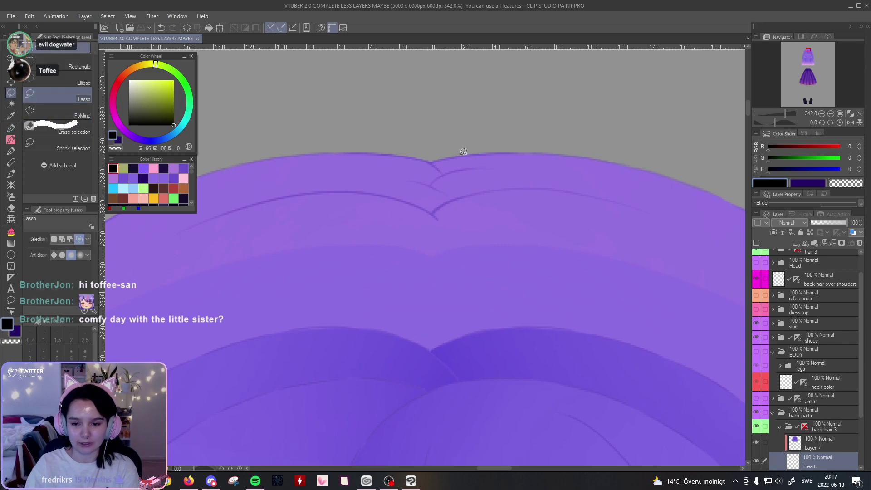
left_click_drag(439, 199, 357, 177)
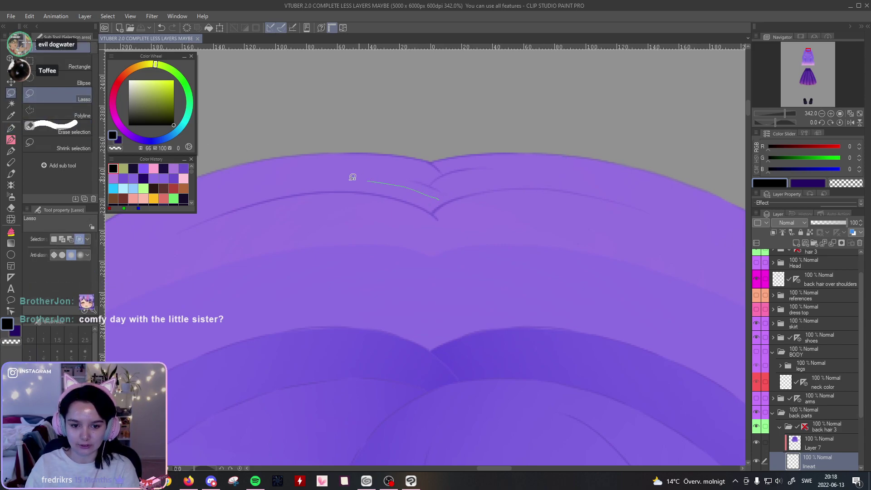
left_click_drag(274, 180, 205, 199)
mouse_move(167, 263)
left_mouse_down()
mouse_move(384, 232)
mouse_move(529, 231)
mouse_move(678, 245)
mouse_move(681, 209)
left_mouse_up()
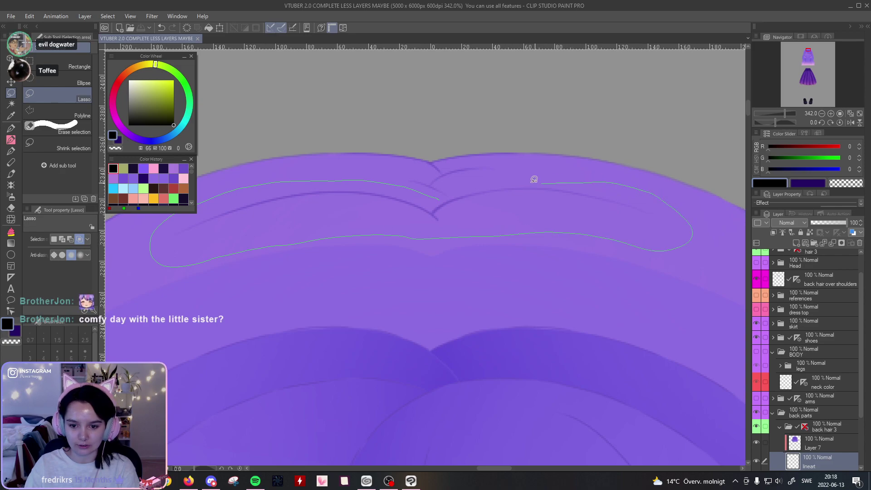
left_click_drag(438, 197, 438, 198)
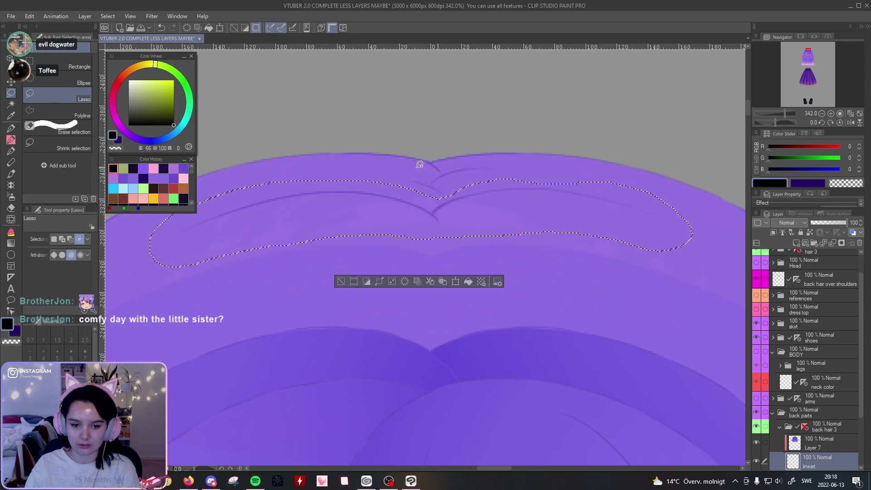
key("j")
left_click_drag(786, 114, 783, 113)
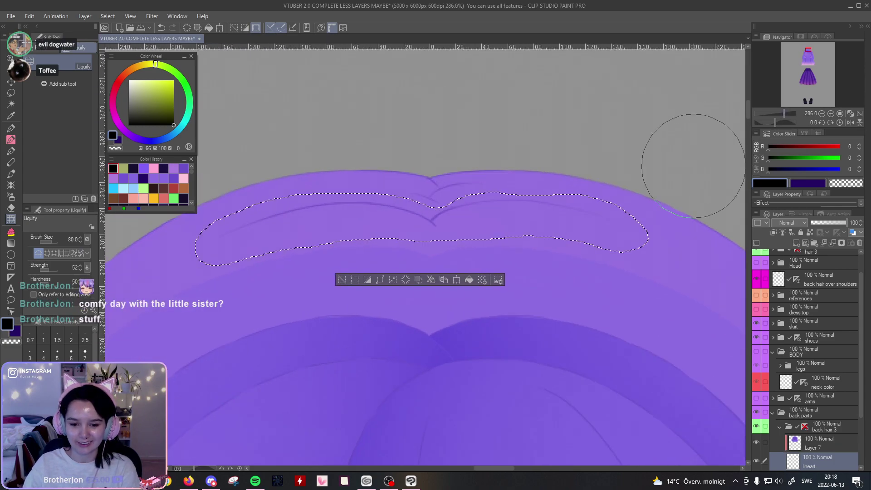
left_click(457, 280)
left_click_drag(533, 227, 554, 225)
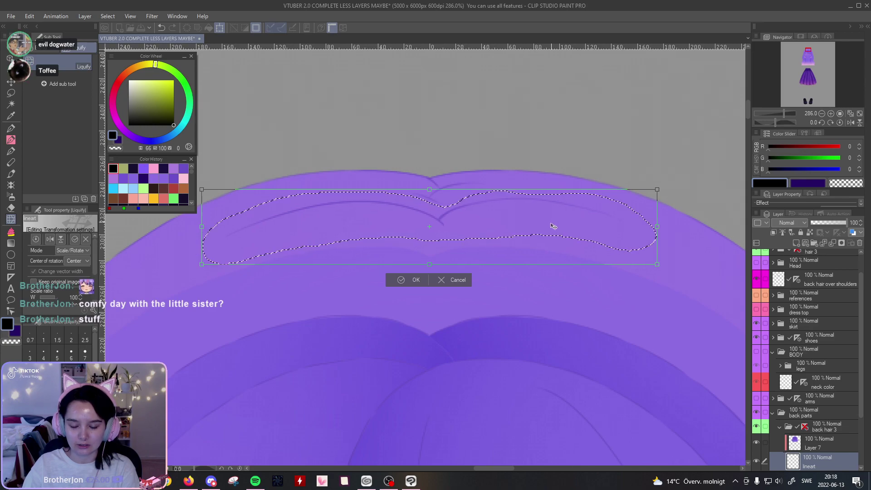
left_click(408, 278)
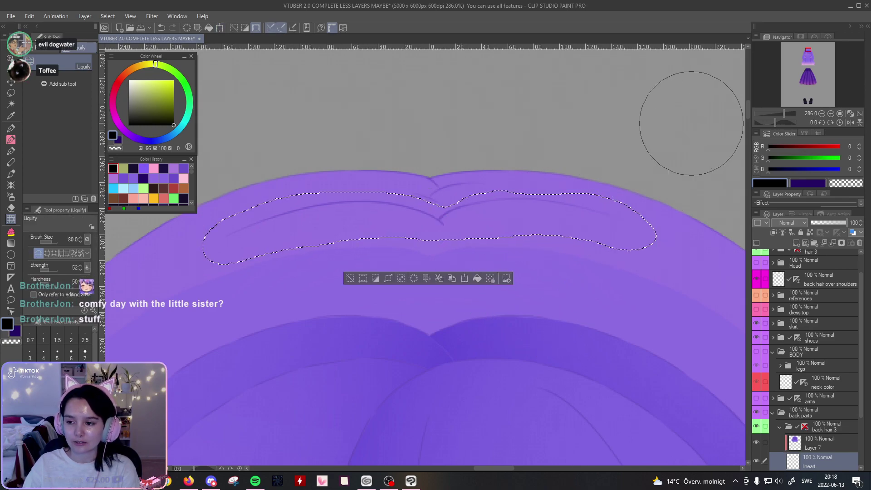
left_click(11, 92)
key("ctrl+d")
Step: Examine the crown and both side locks of the back hair for areas that need more detail lines
mouse_move(788, 114)
left_mouse_down()
mouse_move(774, 126)
mouse_move(783, 127)
left_mouse_up()
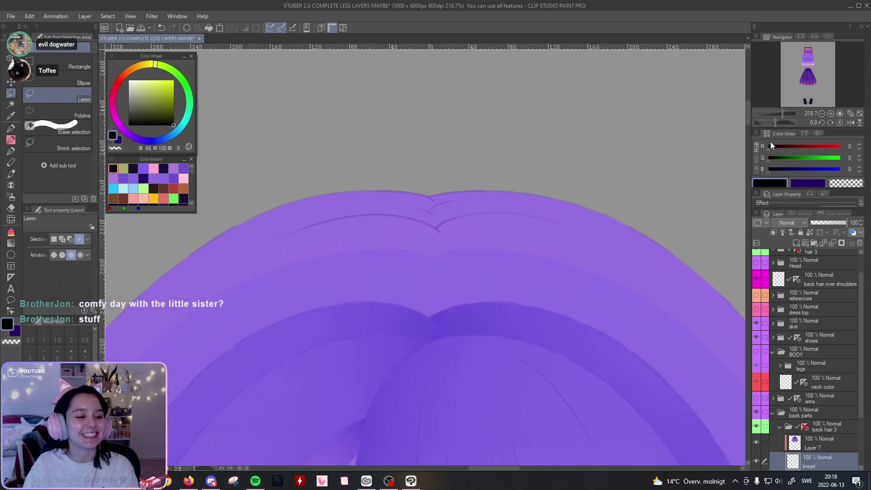
left_click_drag(783, 113, 779, 116)
left_click_drag(696, 189, 700, 108)
mouse_move(785, 111)
left_mouse_down()
mouse_move(772, 116)
mouse_move(783, 113)
left_mouse_up()
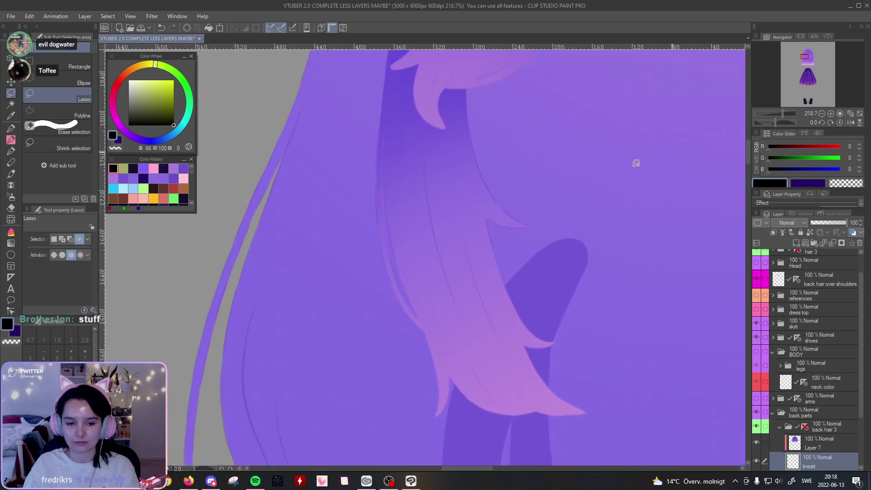
left_click(10, 129)
left_click_drag(326, 213, 353, 204)
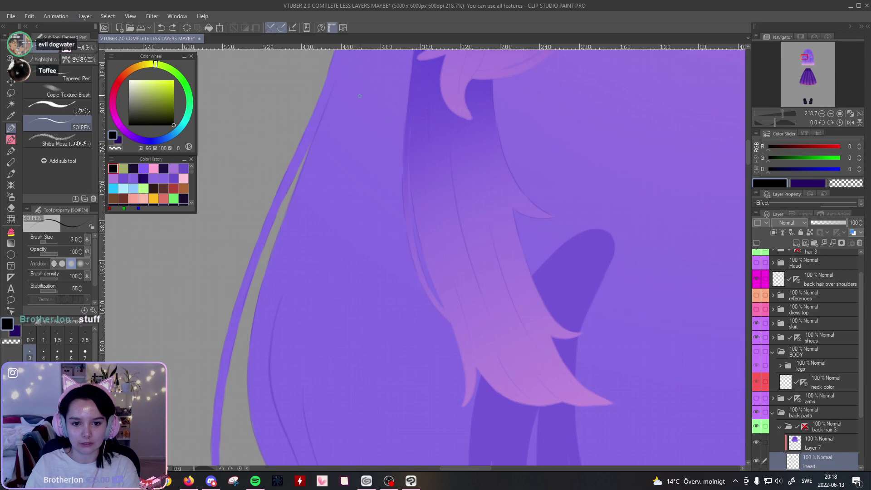
left_click_drag(786, 113, 782, 116)
left_click_drag(420, 321, 402, 306)
left_click_drag(782, 114, 780, 115)
left_click_drag(668, 201, 337, 212)
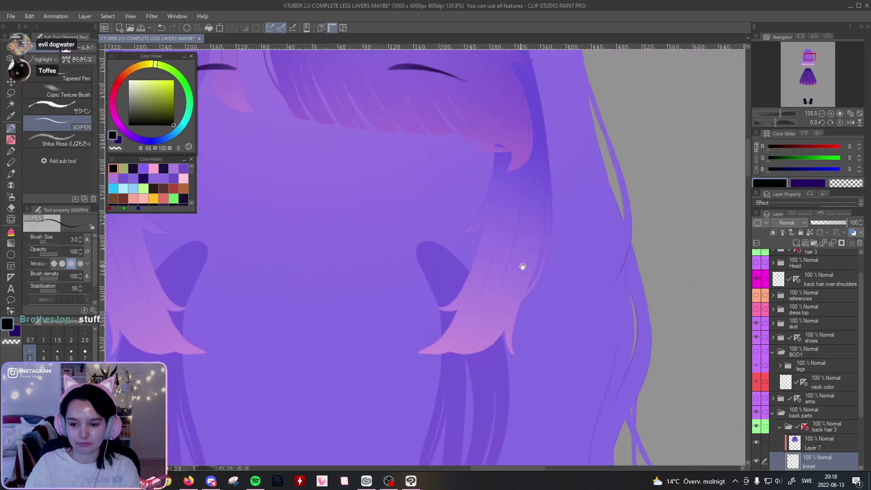
left_click_drag(522, 266, 429, 151)
left_click(782, 113)
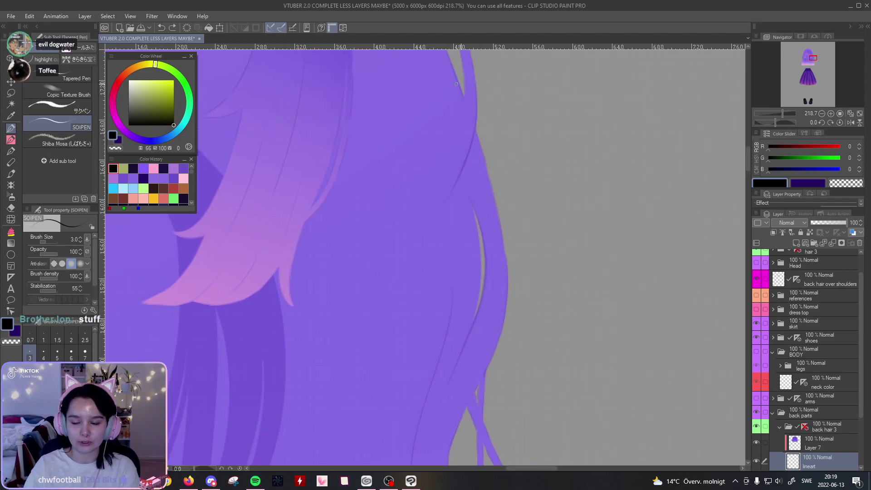
Step: Draw a thin curved detail line with SOIPEN in the mirrored view, down the outer side hair beside the narrow gap
left_click(850, 124)
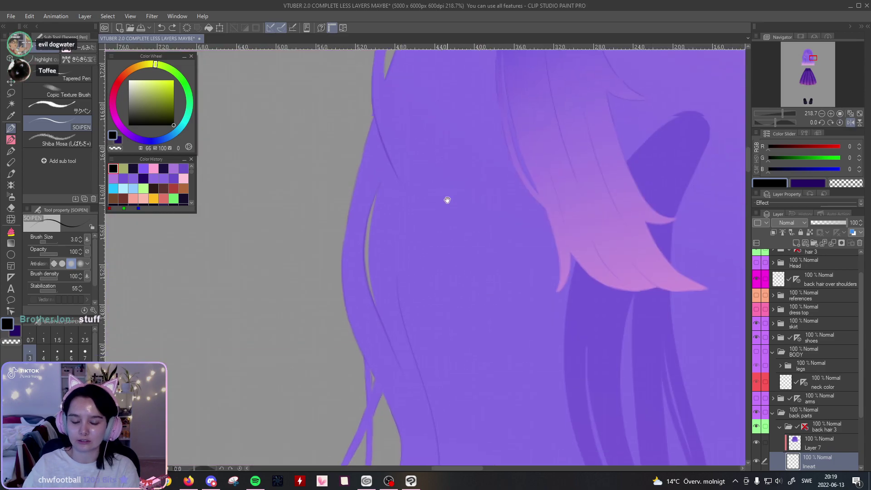
left_click_drag(390, 189, 387, 257)
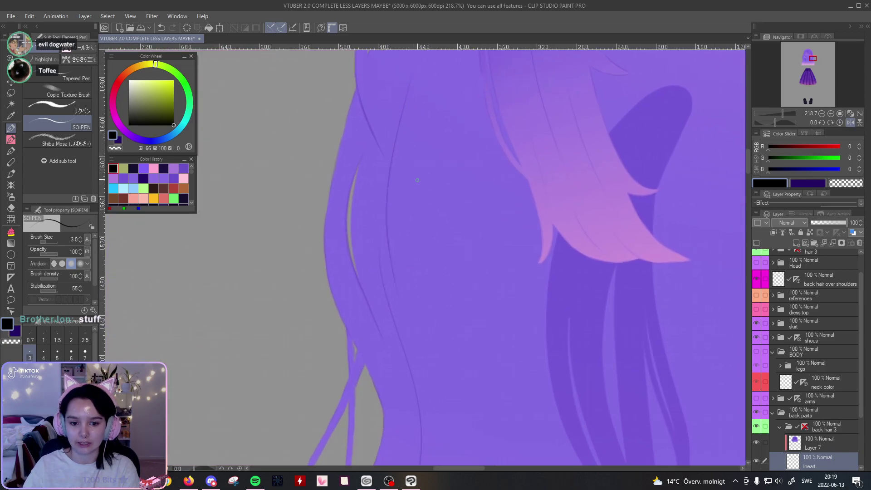
left_click_drag(784, 113, 783, 117)
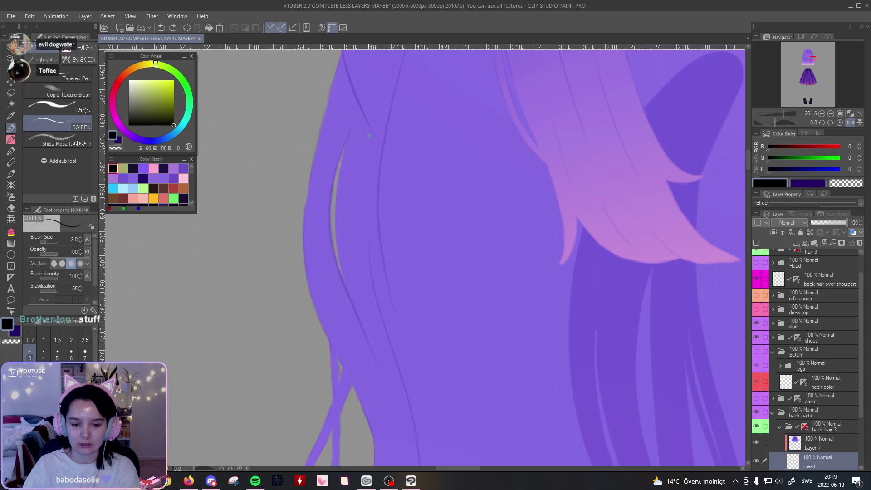
left_click_drag(484, 213, 464, 163)
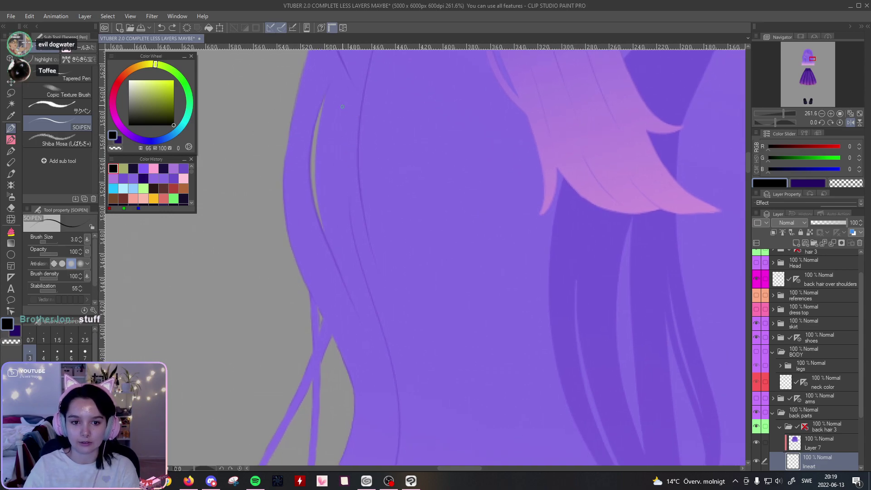
left_click_drag(785, 113, 783, 115)
Step: Trim the faded lower tip of the long detail line in the side hair with the Hard eraser
scroll(539, 175, "down", 10)
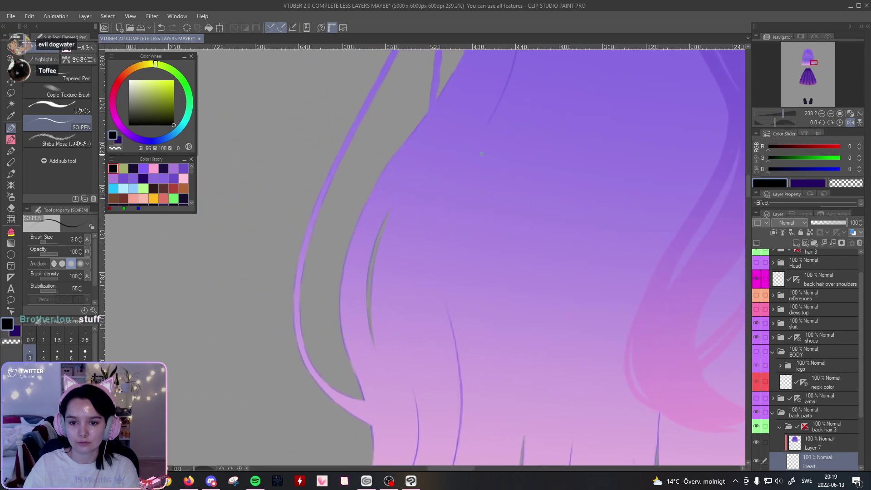
left_click_drag(477, 151, 479, 246)
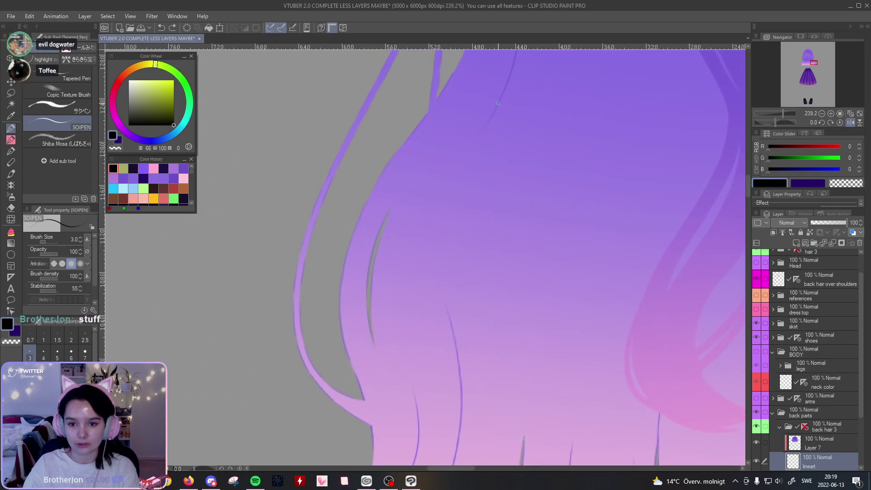
key("ctrl+z")
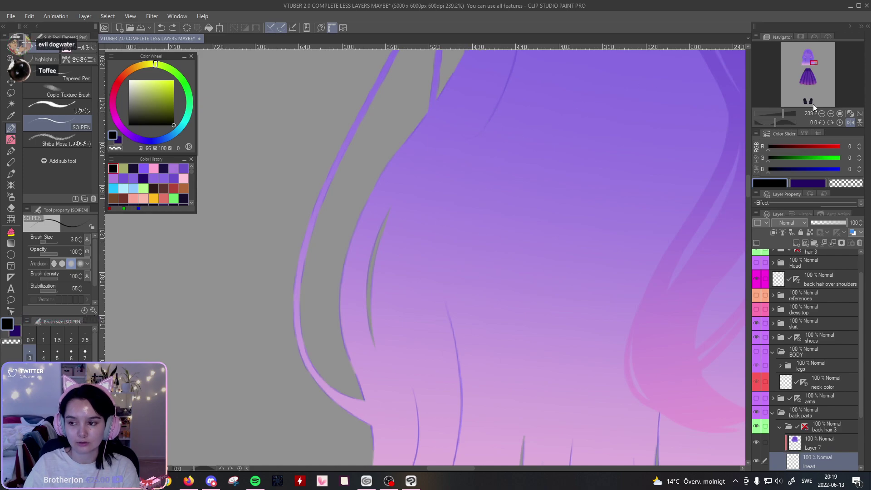
left_click_drag(783, 113, 788, 114)
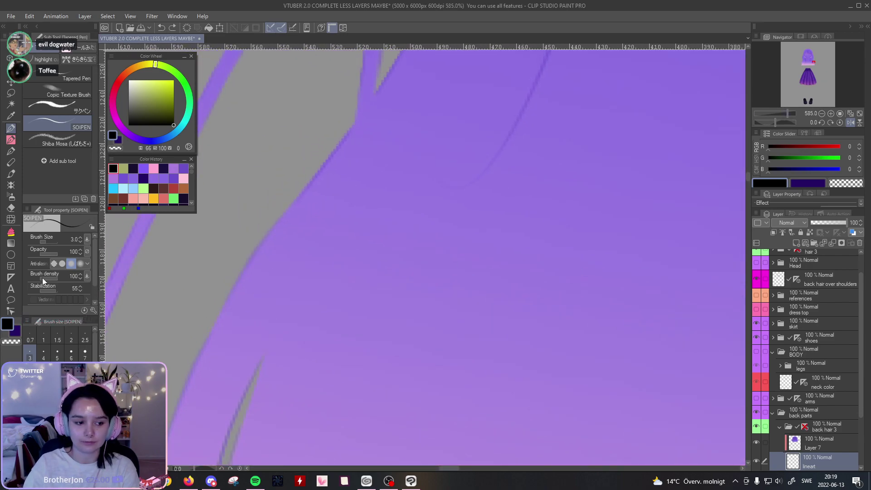
left_click(12, 208)
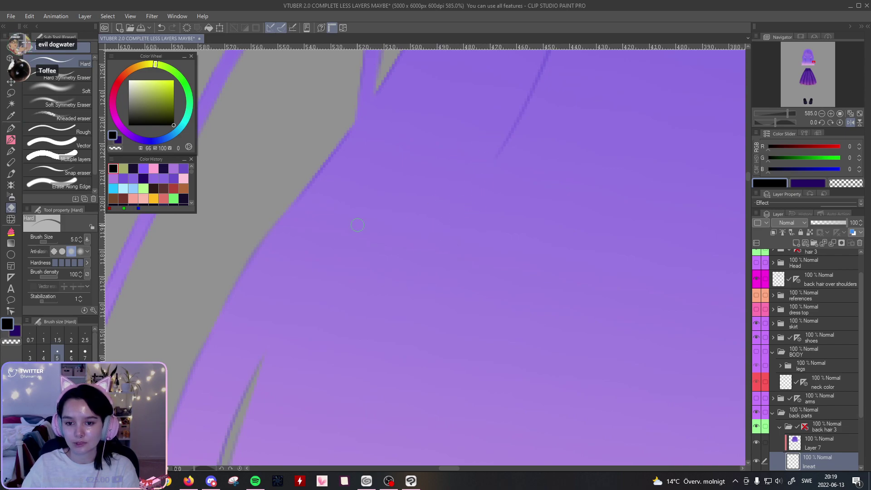
left_click(11, 128)
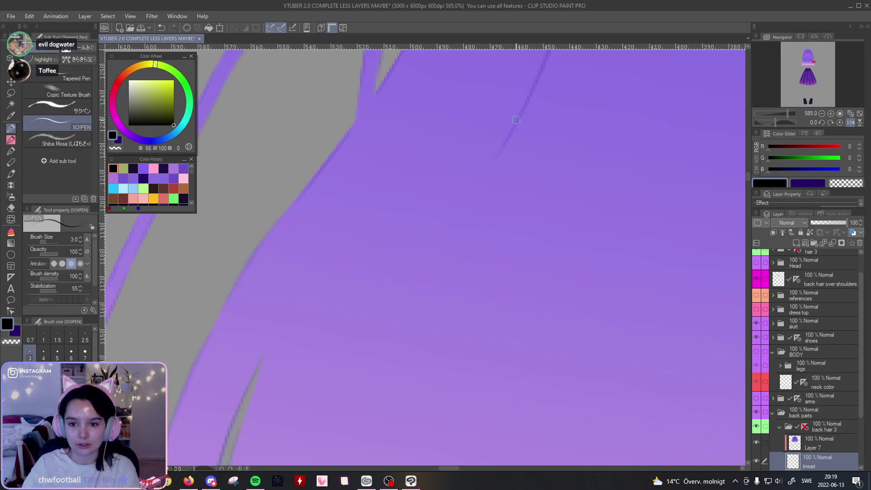
Step: Try to continue the thin SOIPEN detail line from its faded tip further down the side hair in the mirrored view
left_click_drag(493, 169, 456, 365)
left_click_drag(786, 113, 780, 114)
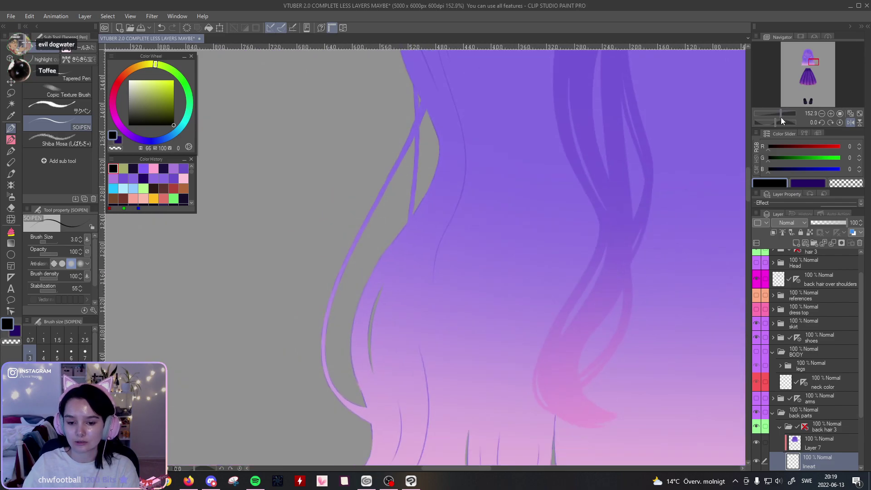
left_click_drag(524, 245, 493, 185)
key("ctrl+z")
left_click_drag(429, 153, 429, 147)
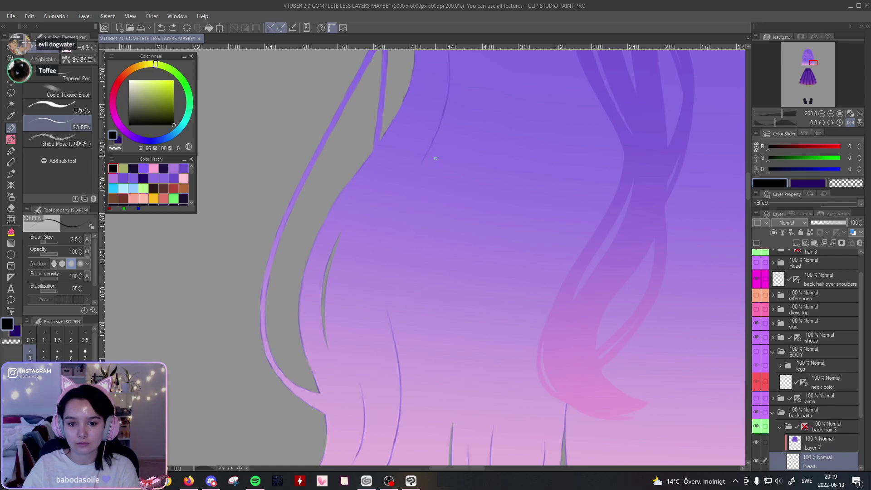
left_click_drag(424, 160, 405, 234)
left_click_drag(420, 163, 412, 293)
left_click_drag(782, 114, 785, 114)
left_click_drag(507, 159, 509, 309)
key("ctrl+z")
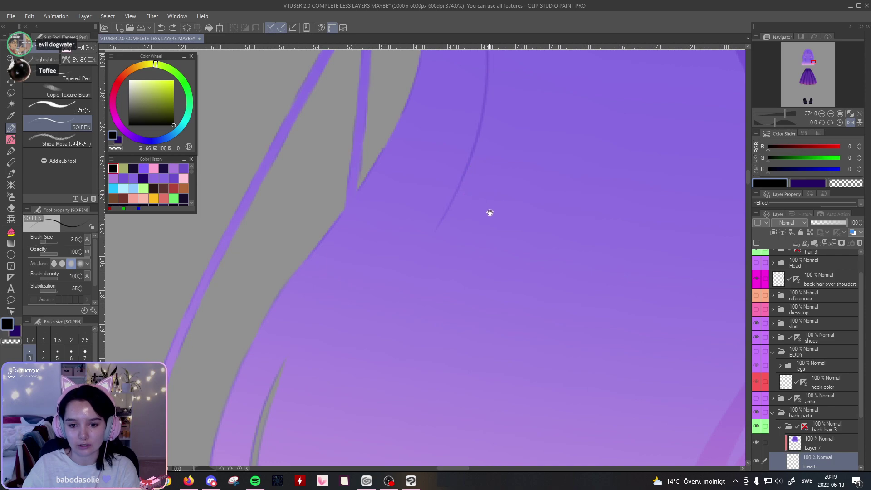
Step: Extend the side hair's thin detail line with SOIPEN in one long curve from its faded tip toward the pink lower hair
left_click_drag(489, 217, 488, 108)
left_click_drag(430, 141, 435, 410)
key("ctrl+z")
left_click_drag(435, 129, 403, 359)
key("ctrl+z")
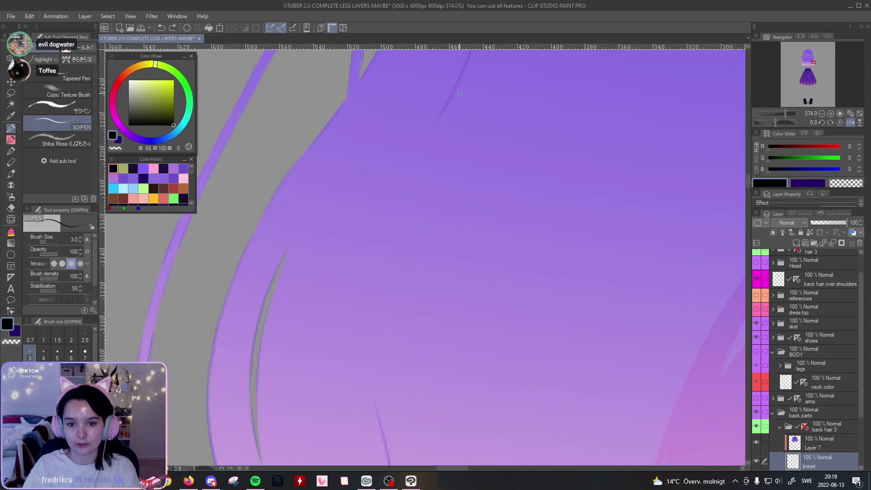
mouse_move(433, 135)
left_mouse_down()
mouse_move(408, 252)
mouse_move(413, 386)
left_mouse_up()
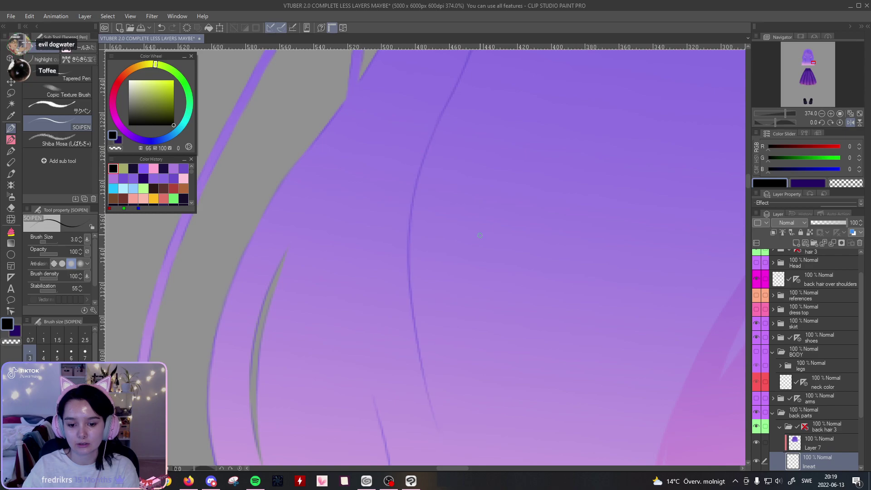
Step: Examine the join in the extended detail line up close, with the Hard eraser ready, and compare it with the whole back hair
left_click(782, 113)
mouse_move(783, 113)
left_mouse_down()
mouse_move(776, 116)
mouse_move(786, 114)
left_mouse_up()
left_click_drag(520, 144, 528, 209)
left_click_drag(787, 113, 789, 111)
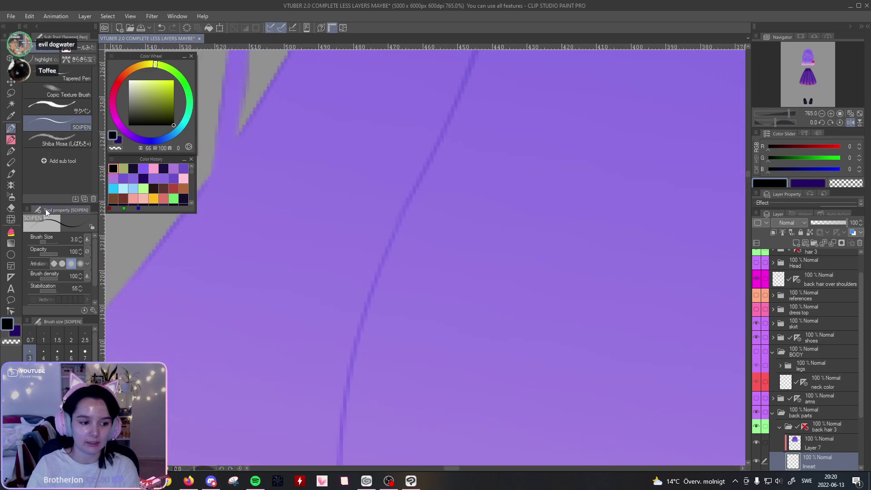
key("e")
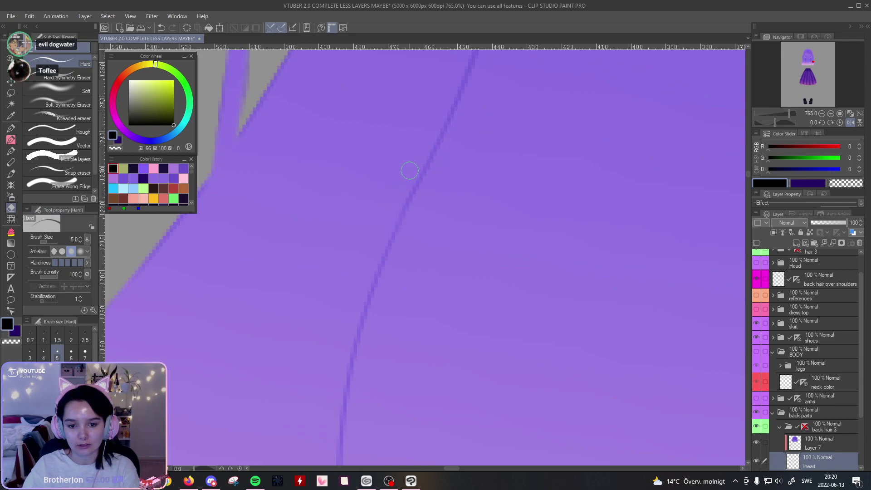
left_click_drag(788, 111, 775, 121)
left_click_drag(727, 200, 684, 177)
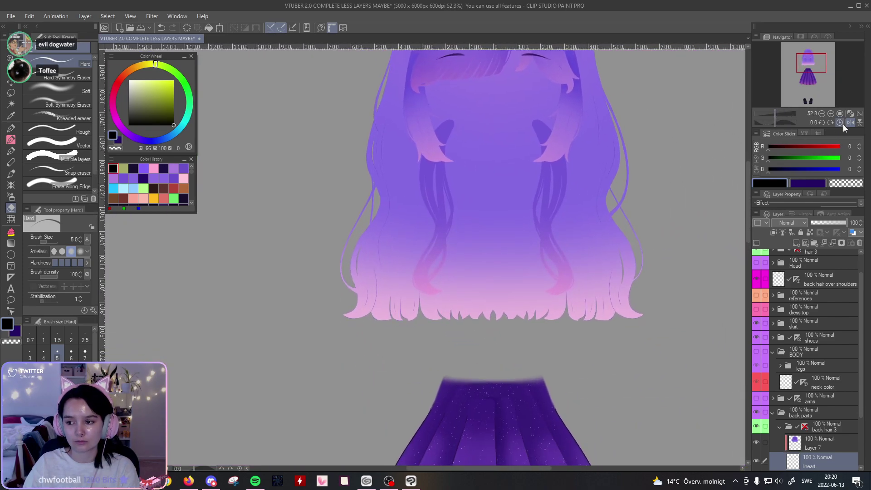
Step: Return the canvas to the unmirrored view and switch back to SOIPEN for the opposite side hair
left_click(849, 124)
left_click_drag(546, 230, 676, 214)
left_click_drag(775, 114, 780, 115)
left_click_drag(539, 205, 623, 235)
left_click(10, 129)
Step: Try several long curved SOIPEN detail lines down the opposite side hair, between the outer edge and the darker front lock
left_click_drag(412, 185, 373, 145)
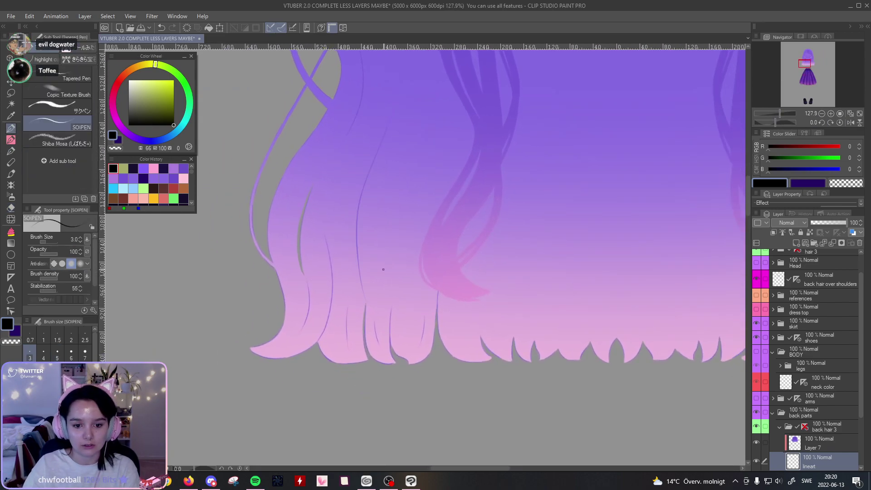
left_click_drag(398, 141, 404, 185)
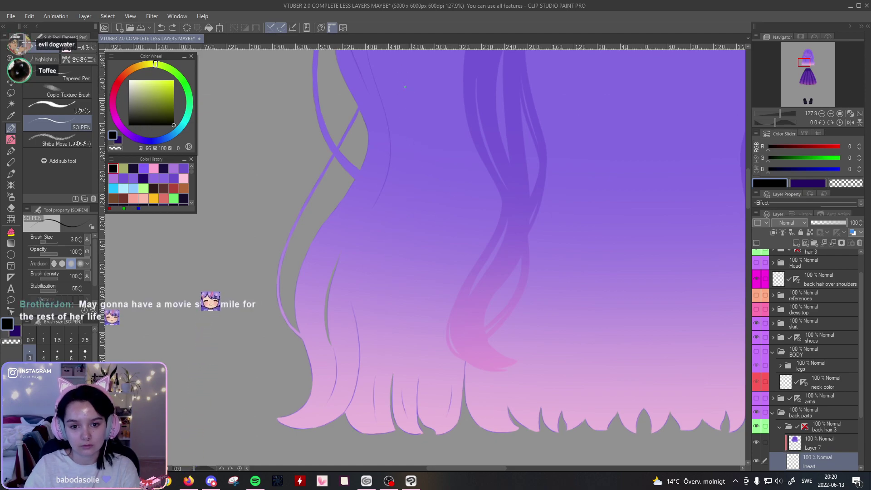
left_click_drag(484, 259, 515, 238)
left_click_drag(493, 136, 484, 174)
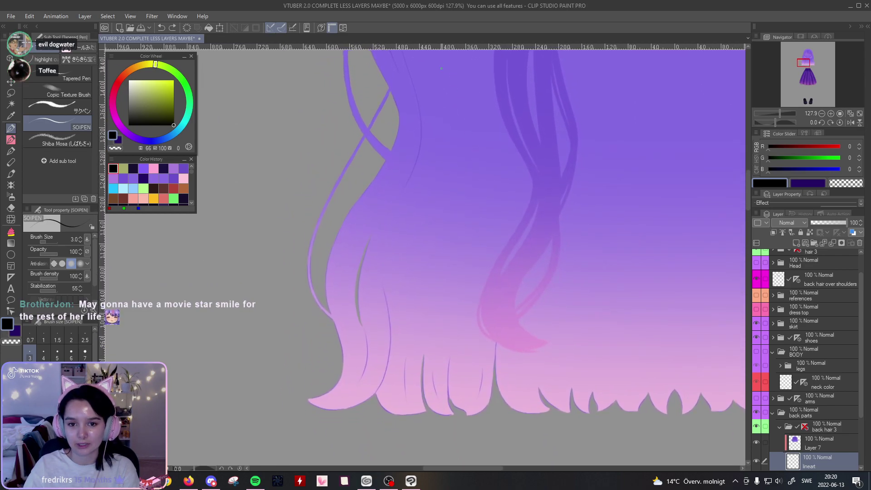
left_click_drag(441, 147, 417, 343)
key("ctrl+z")
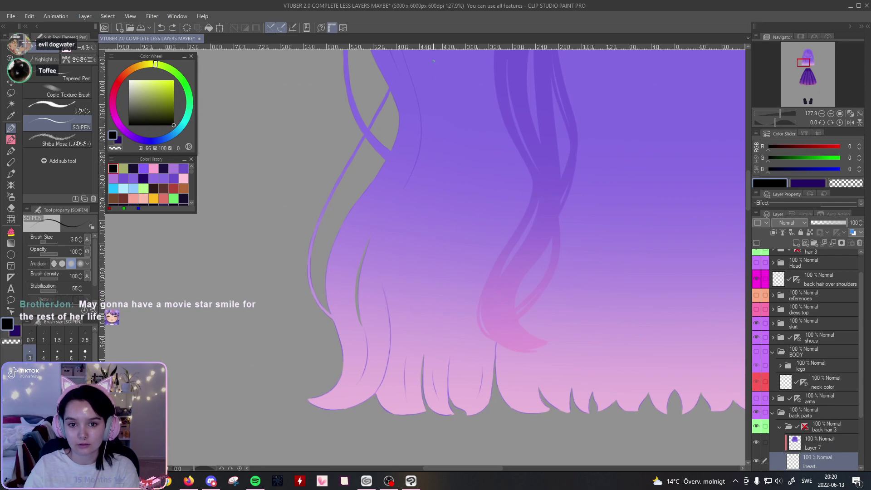
key("ctrl+z")
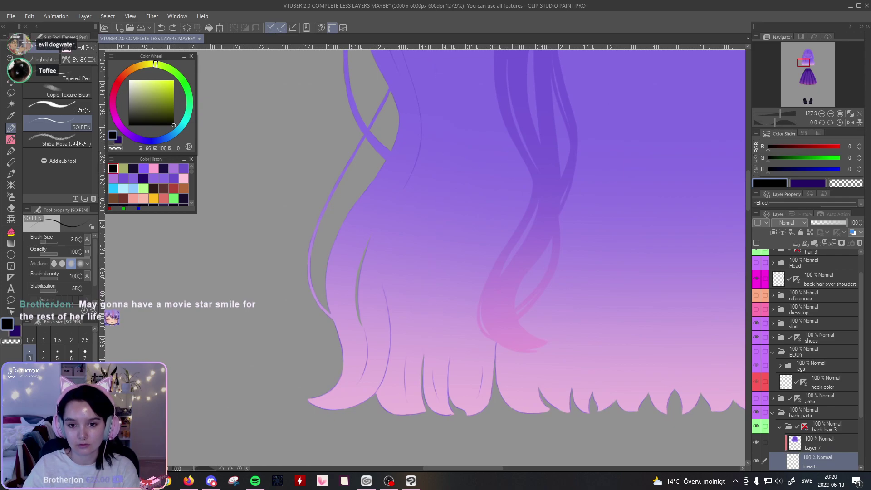
left_click_drag(428, 298, 421, 333)
key("ctrl+z")
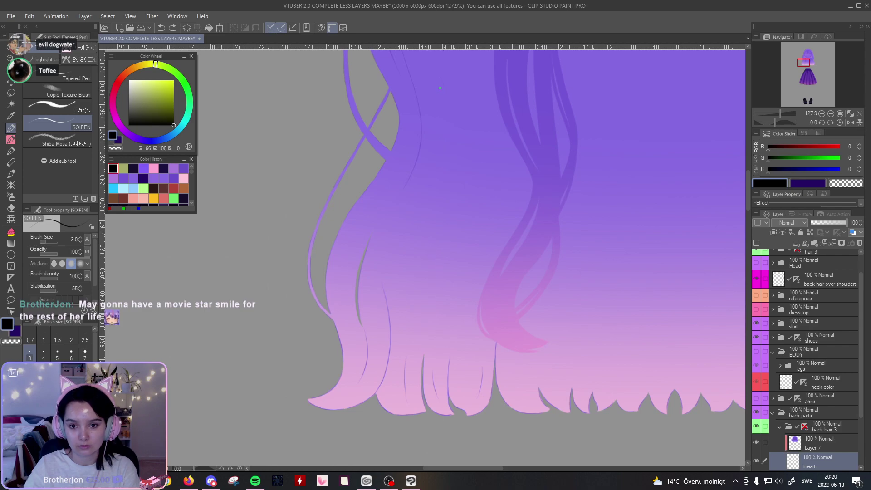
key("ctrl+z")
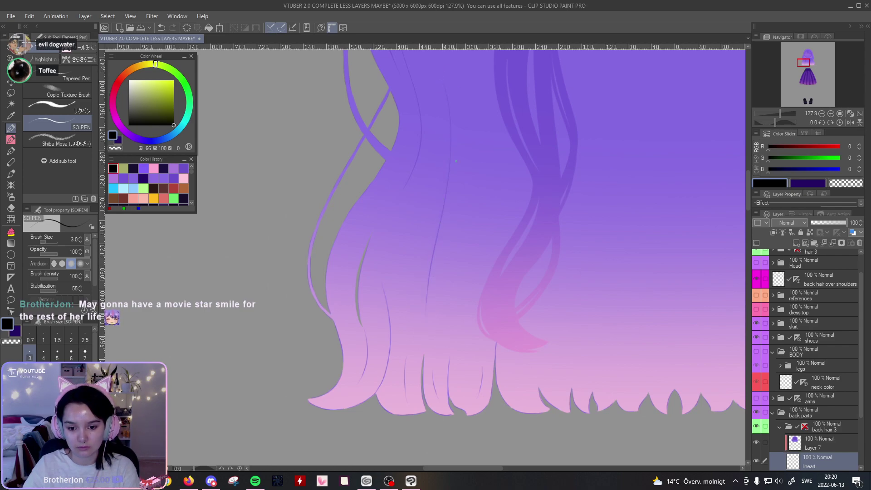
Step: Undo the long detail line between the outer edge and the dark lock and try a redrawn version of its curve
left_click_drag(777, 113, 781, 116)
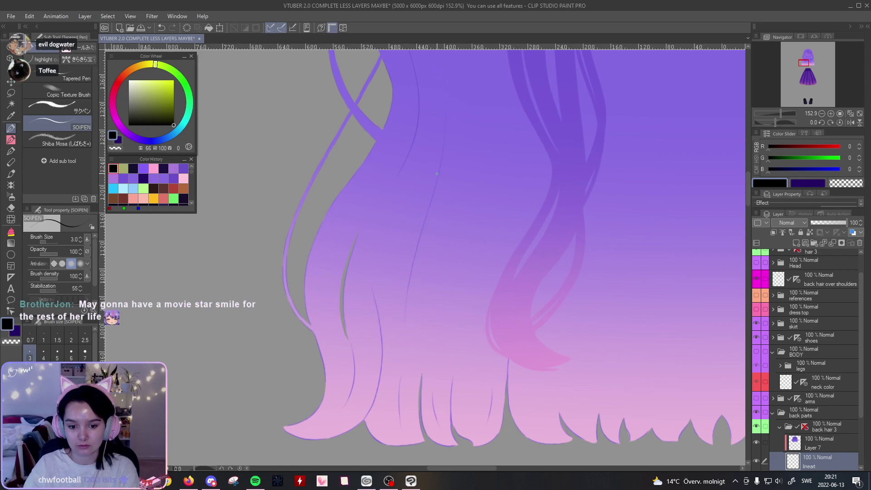
mouse_move(777, 110)
left_mouse_down()
mouse_move(772, 118)
mouse_move(781, 119)
left_mouse_up()
left_click_drag(608, 219, 577, 227)
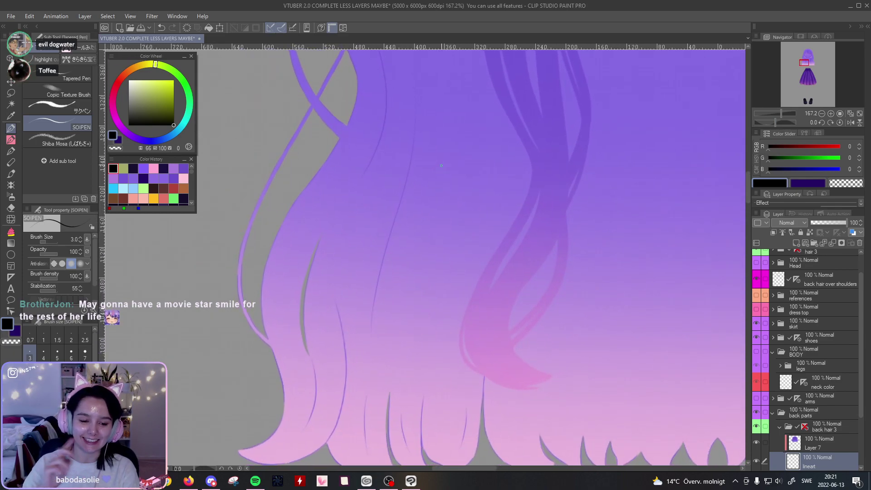
mouse_move(424, 70)
left_mouse_down()
mouse_move(425, 130)
mouse_move(405, 238)
left_mouse_up()
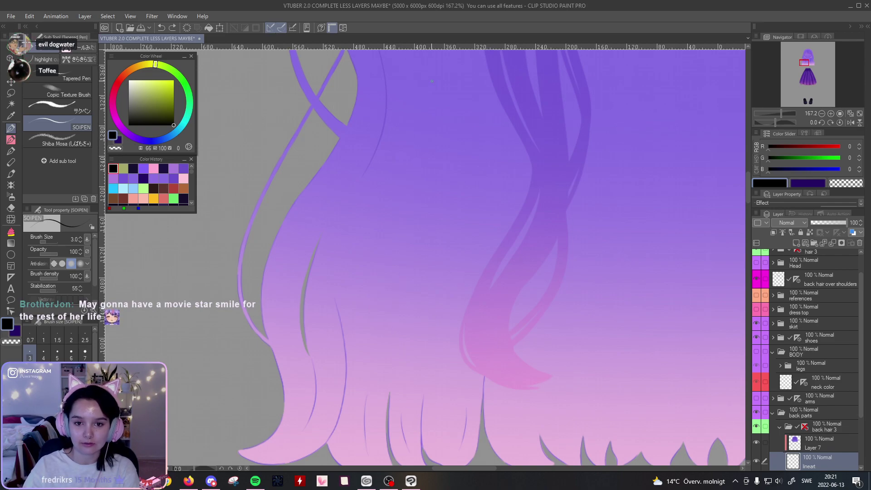
key("ctrl+z")
mouse_move(430, 60)
left_mouse_down()
mouse_move(434, 84)
mouse_move(397, 265)
mouse_move(466, 217)
mouse_move(483, 103)
left_mouse_up()
left_click_drag(780, 111, 778, 112)
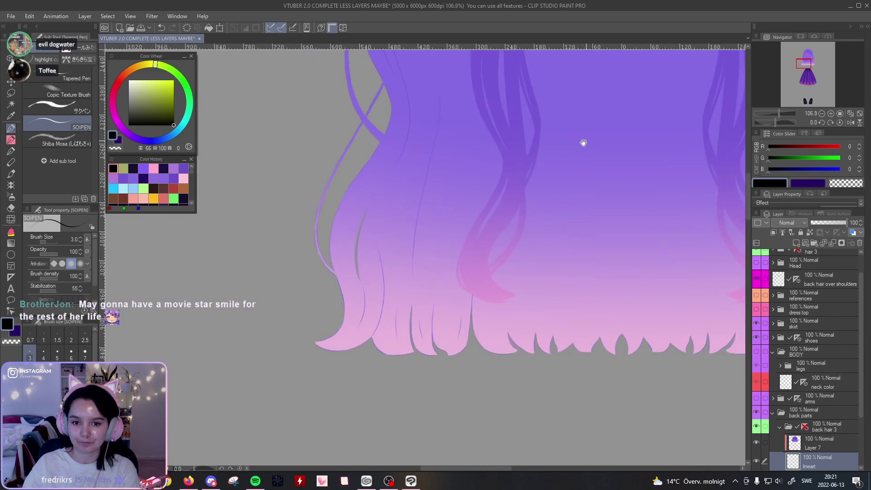
scroll(584, 140, "up", 1)
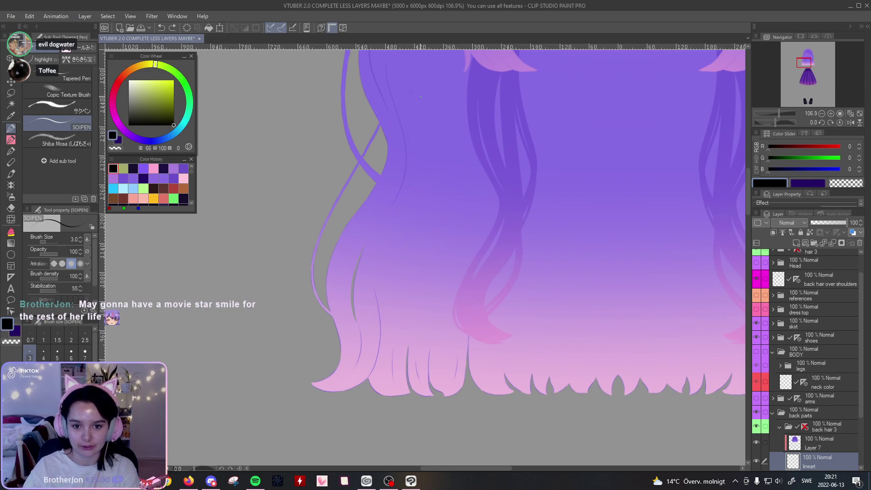
left_click_drag(785, 110, 780, 115)
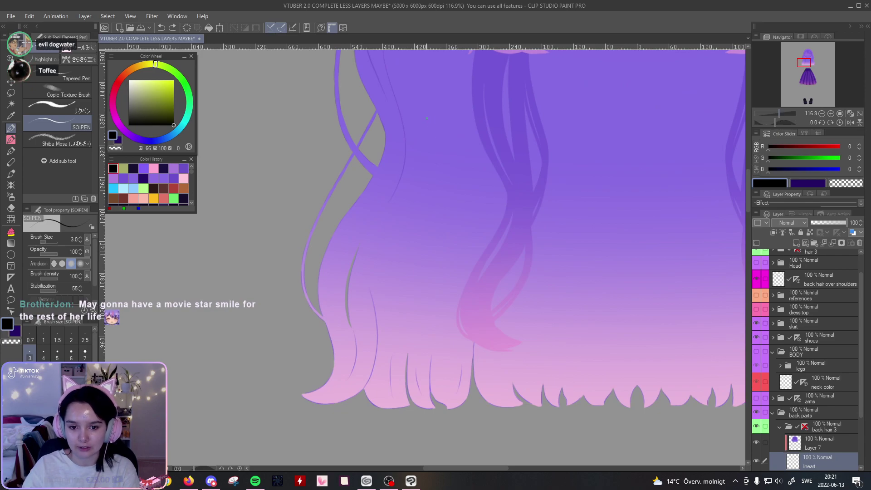
Step: Try drawing the inner detail line from higher up, beside the pink-tipped front hair, and undo the strokes
left_click_drag(430, 148, 421, 311)
left_click_drag(652, 88, 559, 228)
left_click_drag(775, 113, 781, 113)
mouse_move(692, 172)
left_mouse_down()
mouse_move(565, 189)
mouse_move(558, 178)
left_mouse_up()
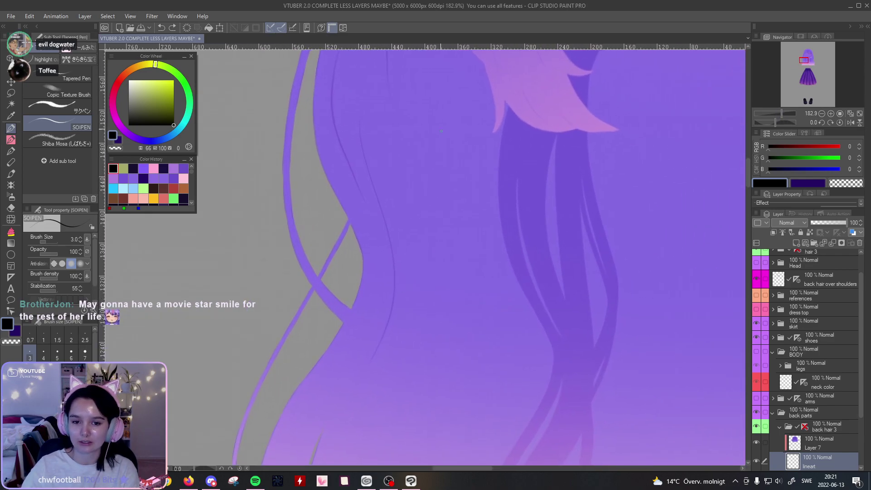
left_click_drag(430, 88, 430, 152)
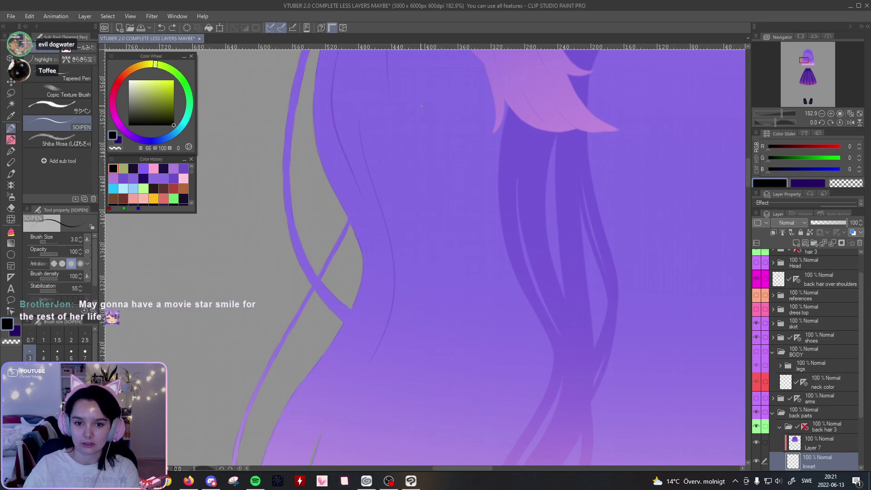
left_click_drag(459, 332, 456, 355)
key("ctrl+z")
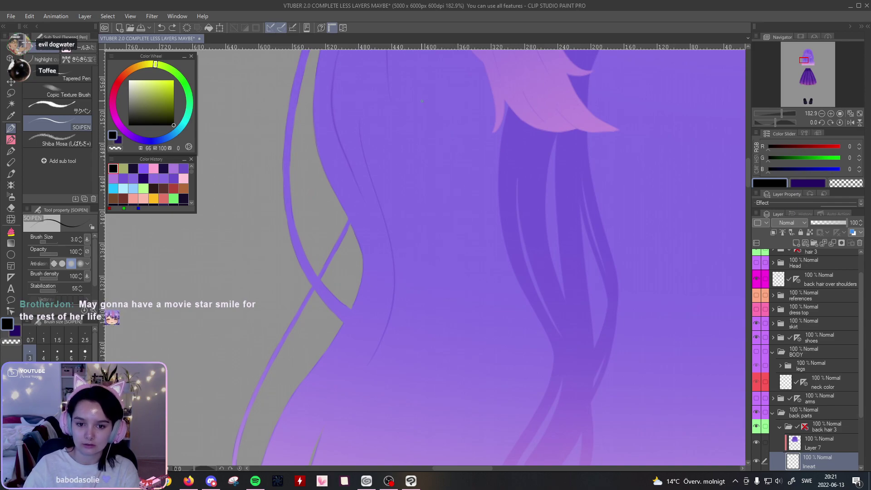
scroll(436, 255, "down", 3)
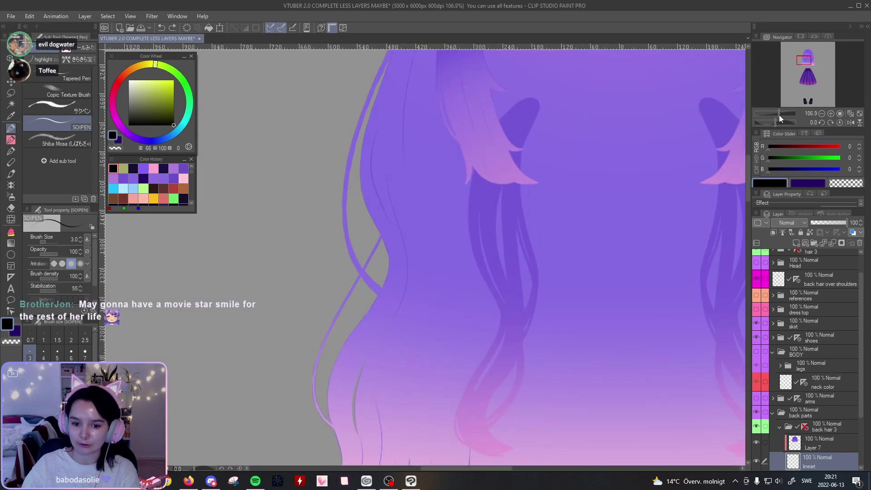
Step: Draw a long thin SOIPEN detail line down the side hair, inside the existing outer detail line, ending above the lower hair tips
left_click_drag(544, 258, 548, 201)
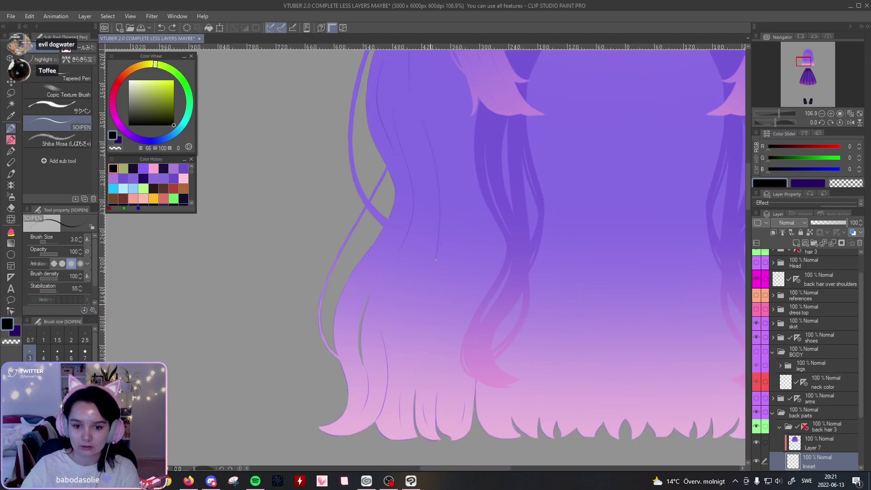
left_click_drag(430, 199, 407, 335)
key("ctrl+z")
mouse_move(414, 126)
left_mouse_down()
mouse_move(427, 259)
mouse_move(409, 363)
left_mouse_up()
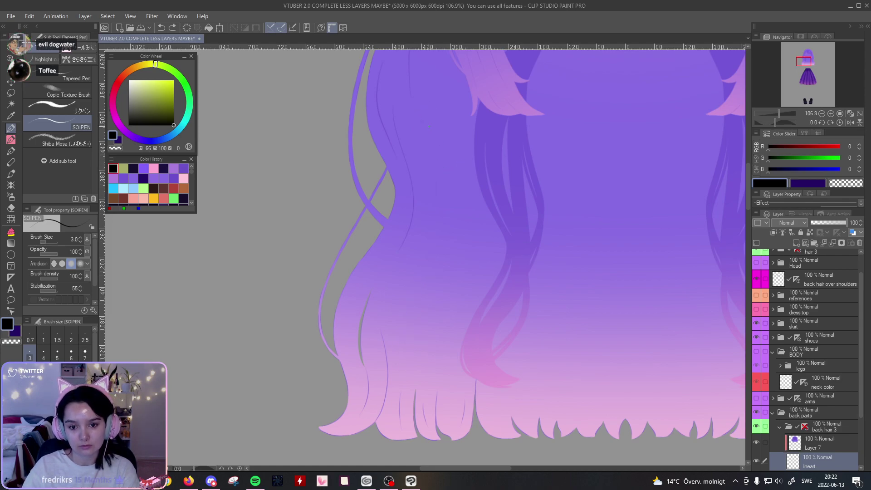
left_click_drag(518, 183, 465, 125)
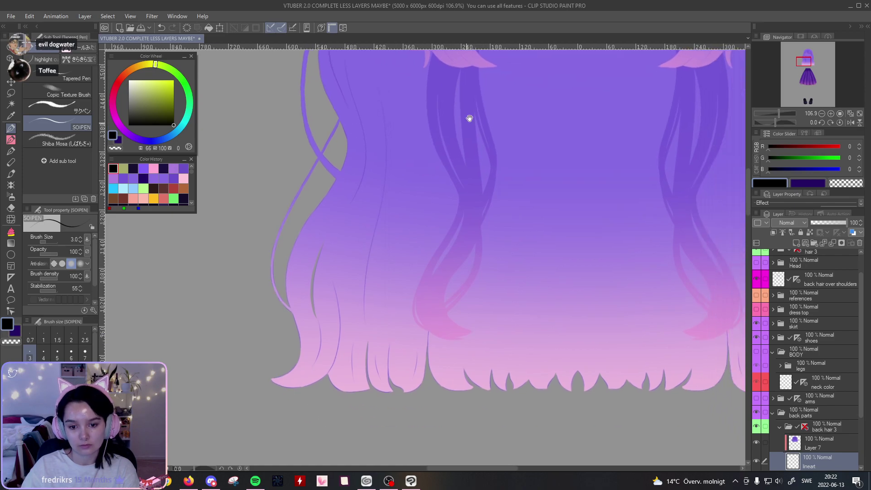
left_click_drag(513, 252, 575, 228)
Step: Try to continue the outer detail line with SOIPEN so it joins the curved line in the lower hair
left_click_drag(774, 113, 782, 113)
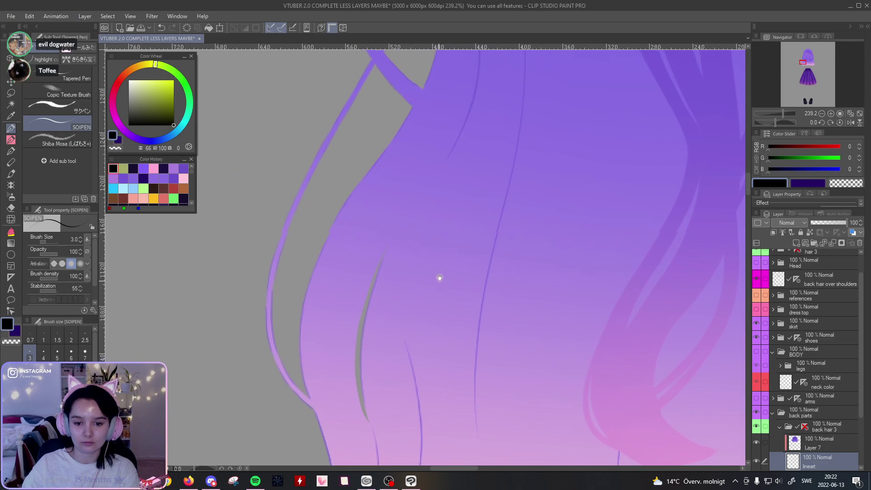
left_click_drag(438, 285, 443, 228)
left_click_drag(462, 120, 430, 257)
key("ctrl+z")
left_click_drag(433, 146, 414, 283)
key("ctrl+z")
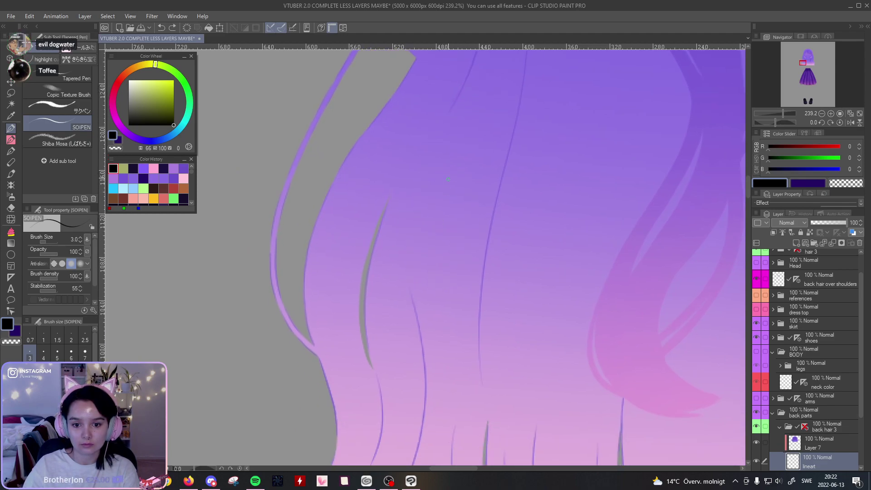
left_click_drag(419, 184, 415, 314)
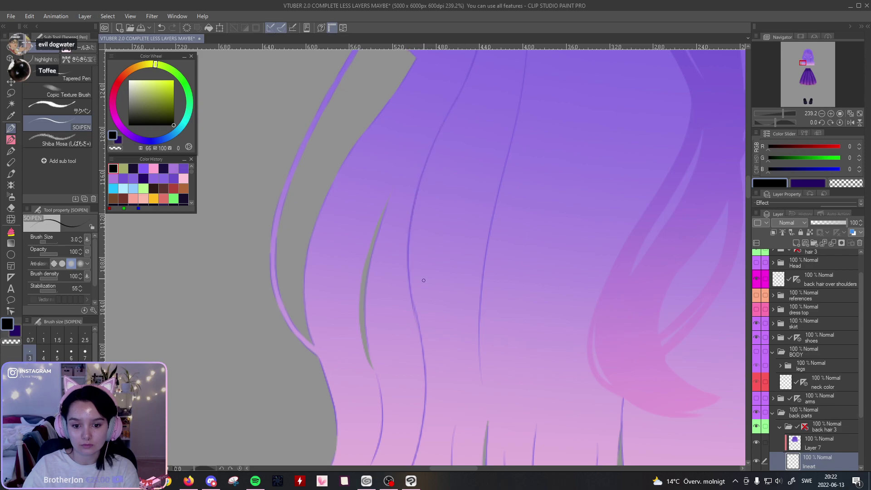
mouse_move(783, 115)
left_mouse_down()
mouse_move(774, 116)
mouse_move(781, 116)
left_mouse_up()
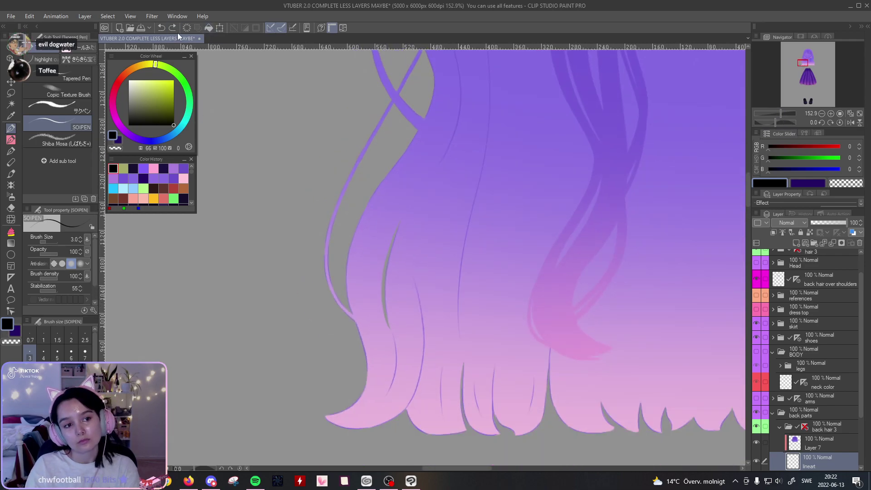
left_click(160, 27)
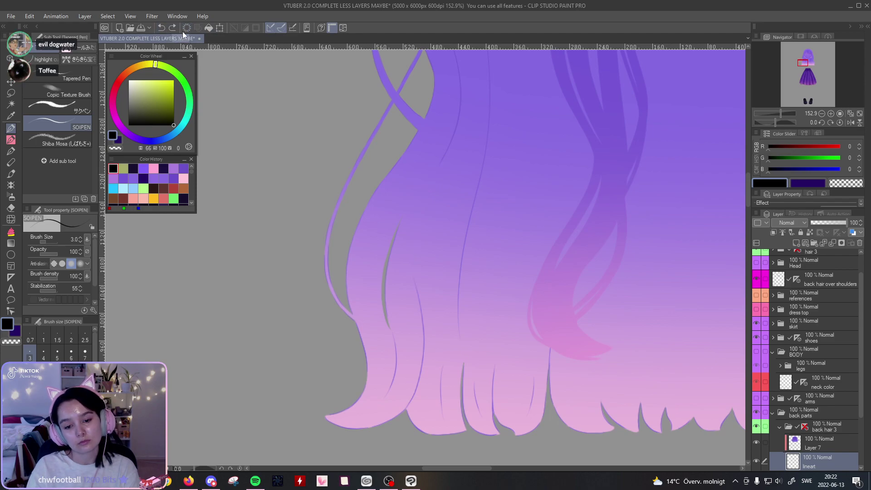
Step: Draw a thin SOIPEN detail line from the upper tip of the narrow side-hair gap up towards the crossing strand
left_click_drag(463, 216, 431, 212)
left_click_drag(787, 113, 794, 130)
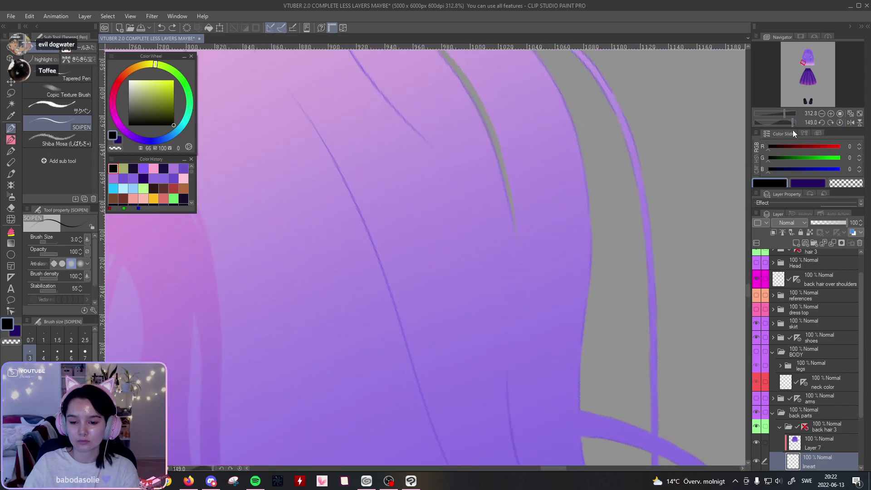
left_click_drag(630, 180, 576, 132)
left_click_drag(437, 82, 461, 287)
key("ctrl+z")
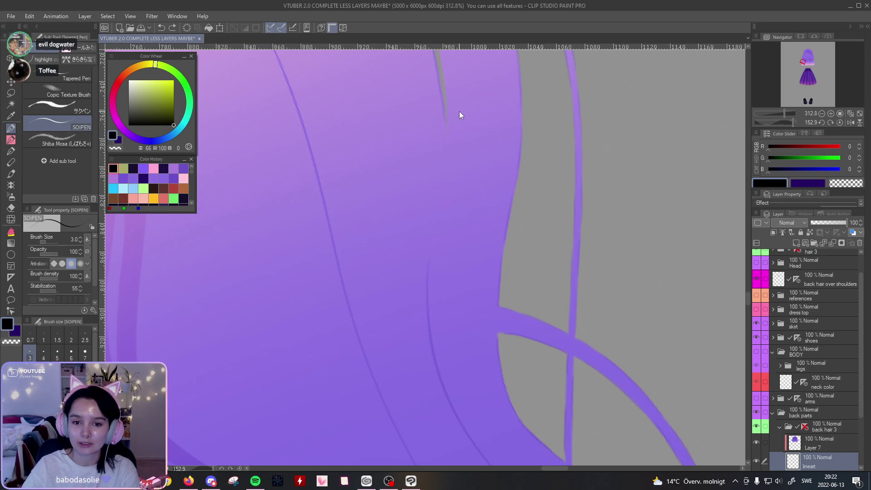
left_click_drag(444, 105, 452, 365)
key("ctrl+z")
left_click_drag(438, 85, 467, 359)
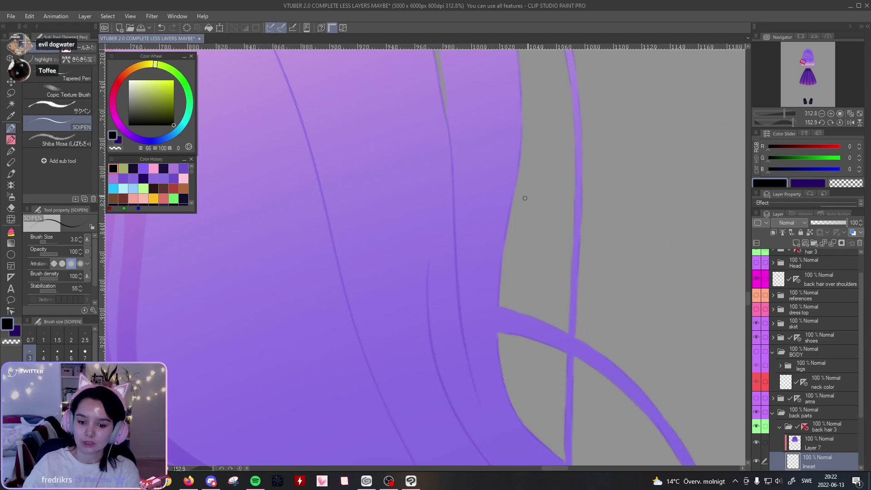
Step: Lasso the detail line just above the gap's tip, smooth its curve with Liquify, and clear the selection
left_click(840, 122)
left_click_drag(783, 112, 780, 113)
left_click_drag(481, 296, 590, 175)
left_click_drag(781, 113, 785, 114)
left_click_drag(720, 136, 607, 213)
left_click_drag(785, 113, 787, 112)
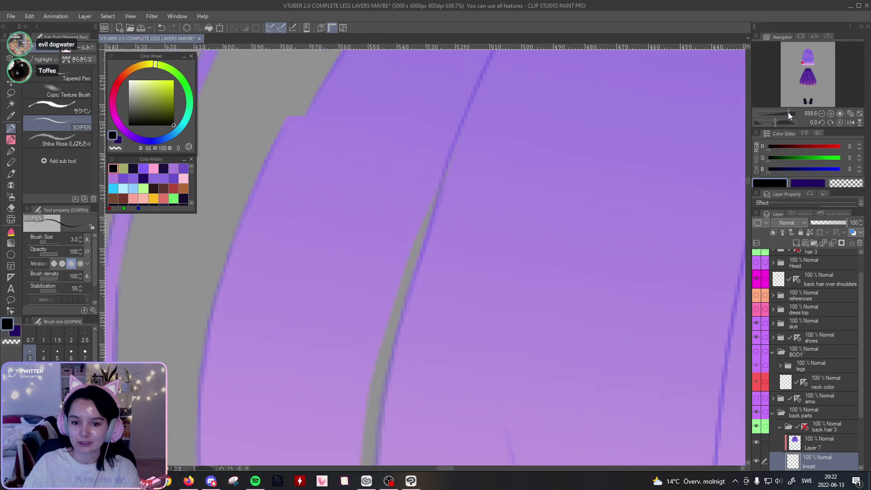
key("m")
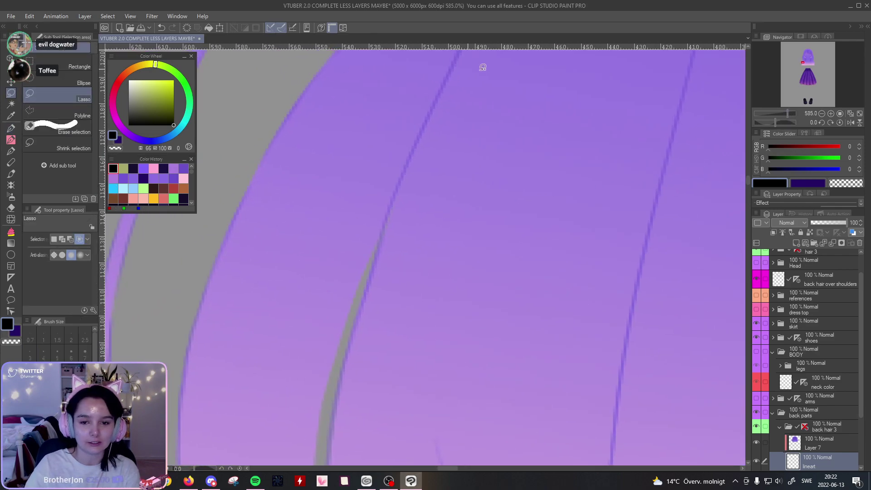
mouse_move(489, 62)
left_mouse_down()
mouse_move(375, 155)
mouse_move(360, 247)
mouse_move(484, 179)
mouse_move(508, 86)
left_mouse_up()
left_click(12, 219)
mouse_move(341, 155)
left_mouse_down()
mouse_move(358, 174)
mouse_move(339, 170)
left_mouse_up()
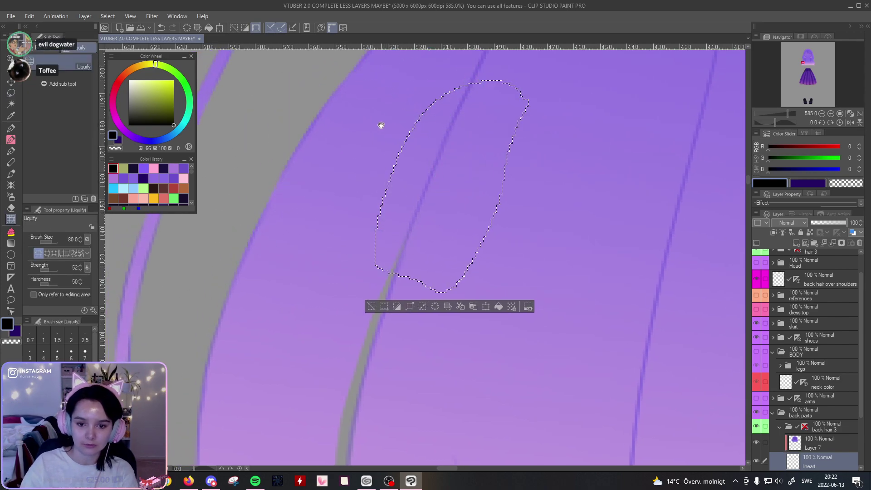
left_click_drag(382, 123, 352, 174)
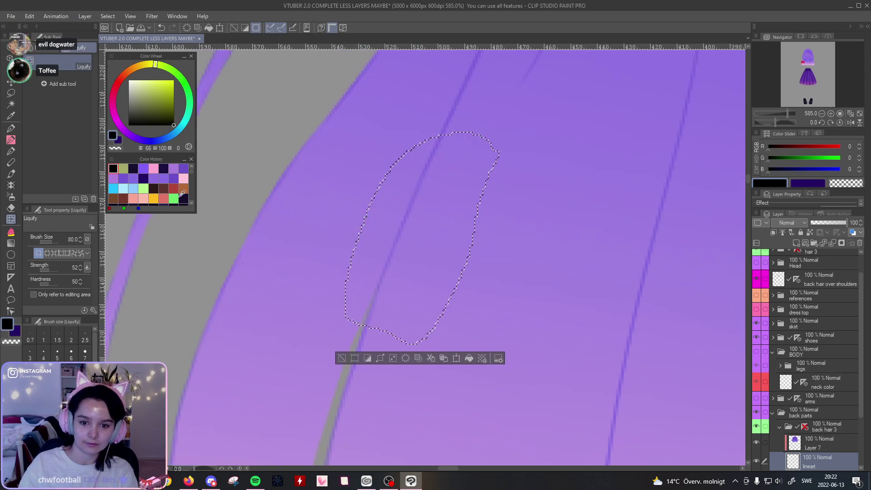
key("m")
key("ctrl+d")
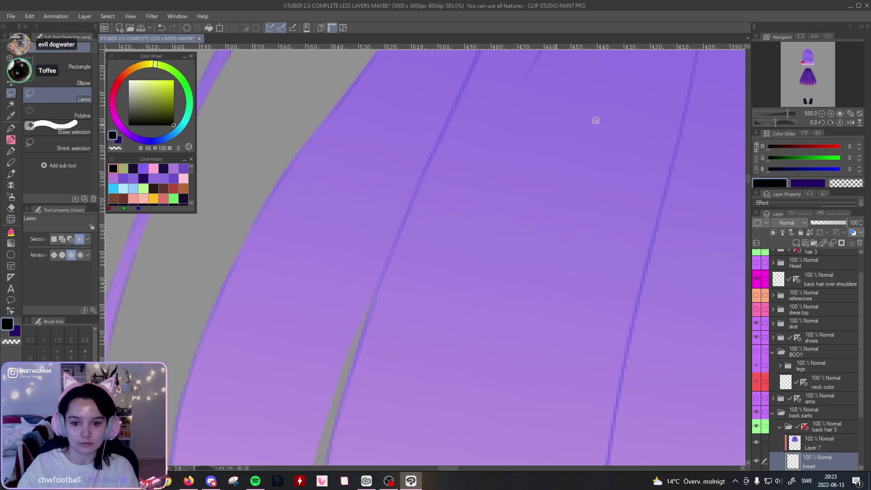
Step: Draw a long thin SOIPEN detail line down the upper side hair, between the outer edge and the front hair beside the face
left_click_drag(788, 113, 775, 117)
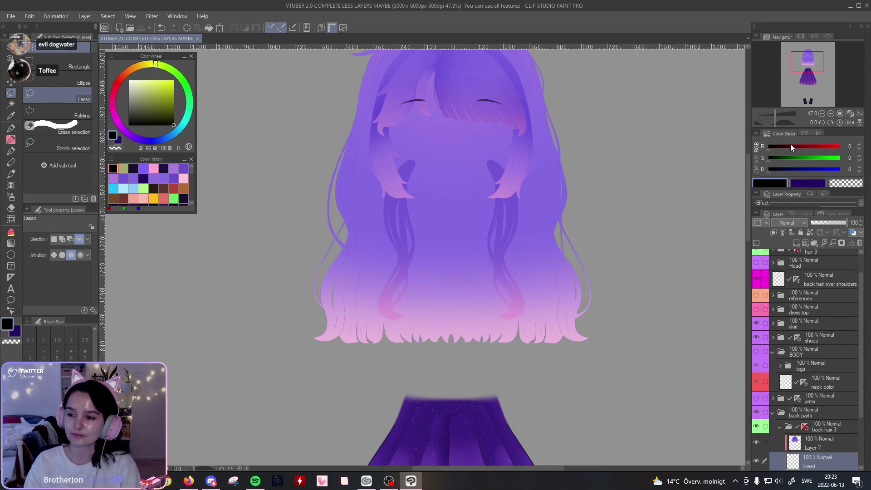
left_click_drag(774, 108, 781, 110)
left_click_drag(412, 272, 564, 155)
scroll(564, 156, "down", 3)
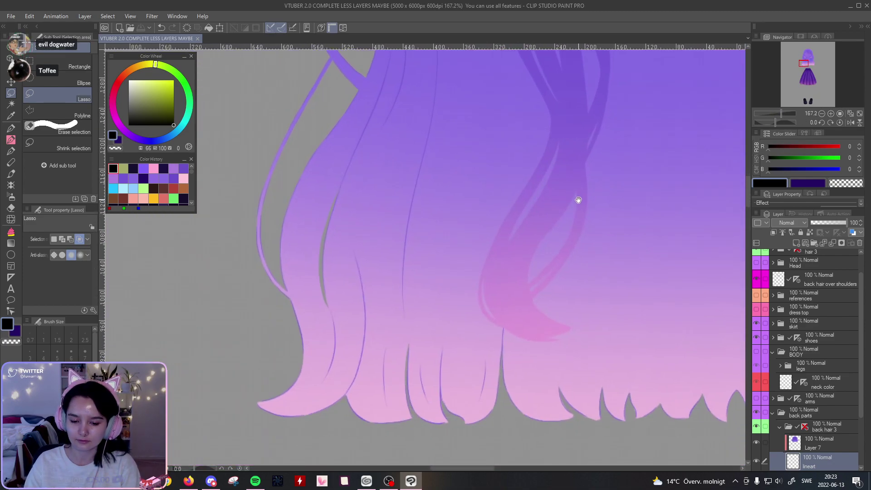
scroll(578, 200, "up", 10)
mouse_move(517, 337)
left_mouse_down()
mouse_move(496, 287)
mouse_move(451, 457)
mouse_move(426, 431)
left_mouse_up()
left_click_drag(445, 274, 406, 371)
key("p")
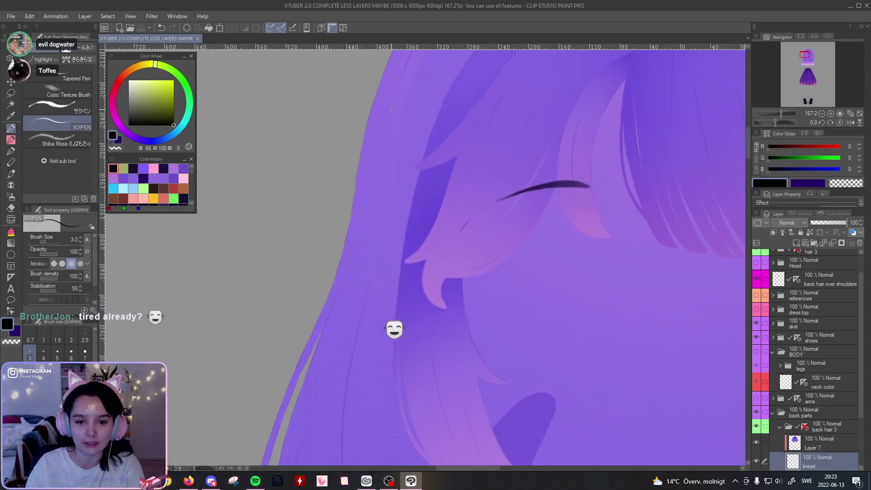
left_click_drag(391, 110, 376, 200)
key("ctrl+z")
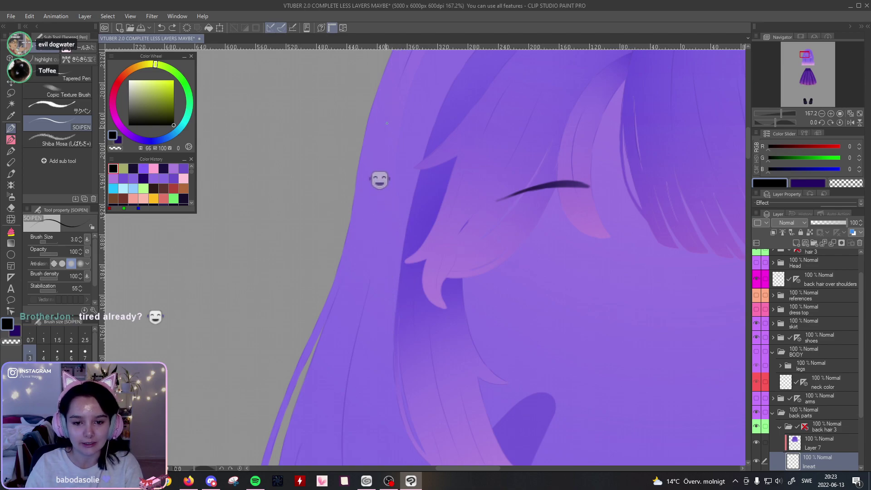
left_click_drag(388, 119, 337, 369)
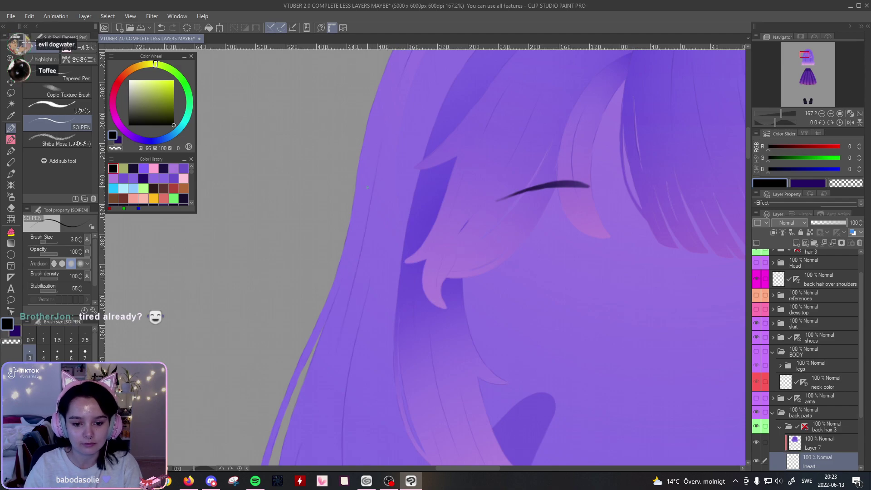
Step: Hide the "back hair over shoulders" layer to expose the back hair beneath the dark locks
left_click_drag(780, 114, 777, 115)
left_click_drag(552, 333, 492, 170)
left_click_drag(778, 113, 778, 112)
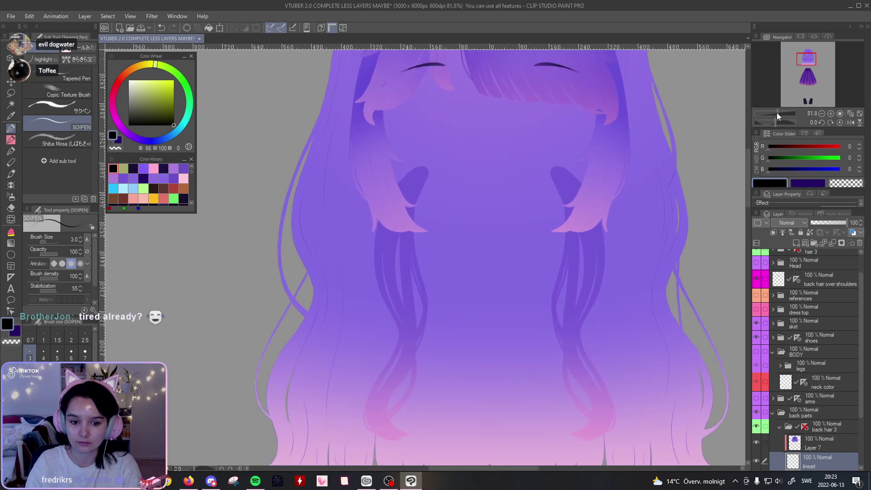
left_click_drag(560, 257, 588, 162)
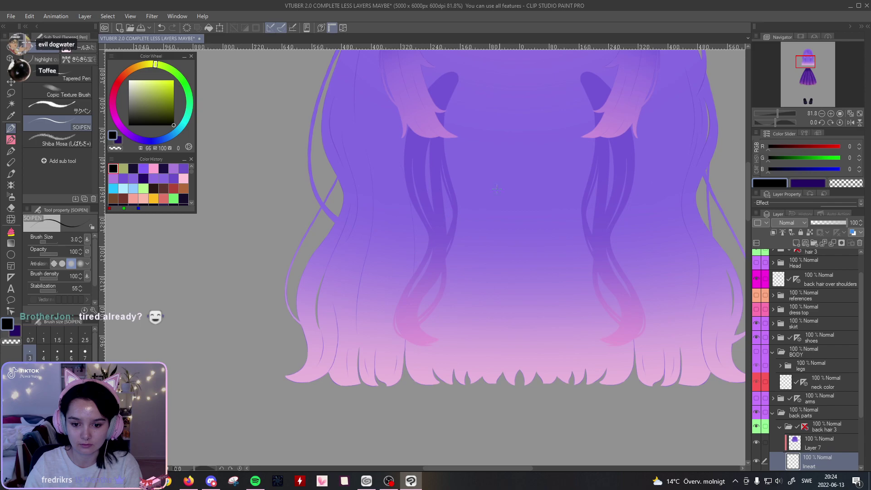
scroll(646, 208, "right", 3)
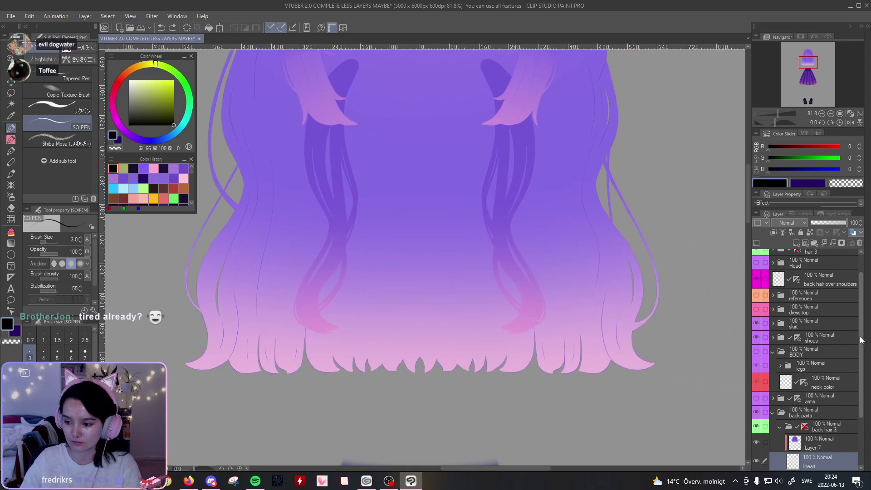
scroll(861, 340, "up", 2)
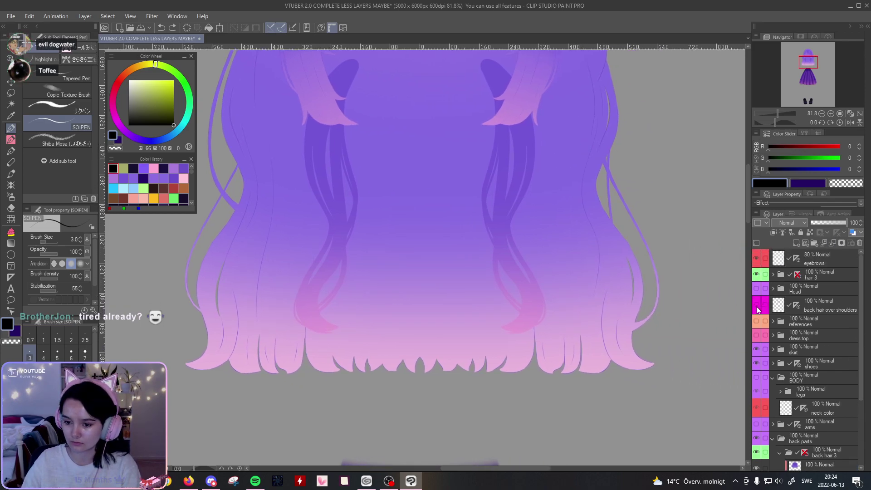
left_click(757, 303)
scroll(778, 298, "down", 3)
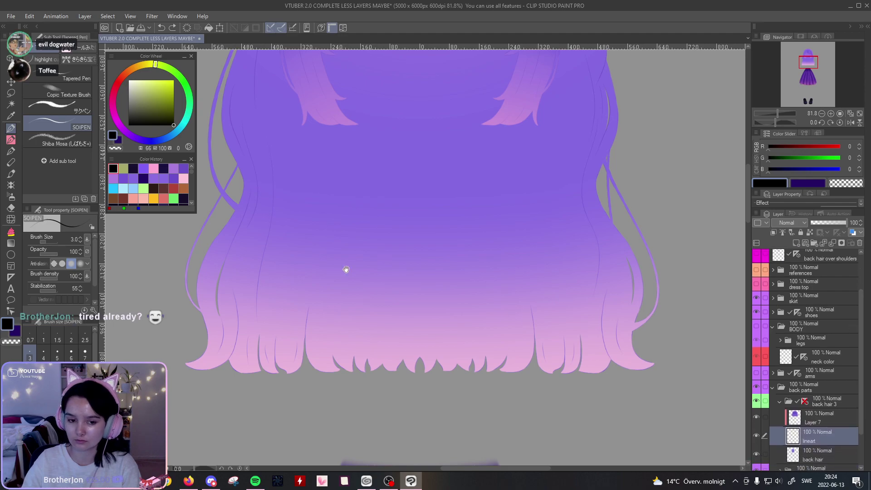
Step: Draw long, gently curved SOIPEN detail lines down the inner back hair, below the front locks and near the centre
left_click_drag(377, 233, 486, 280)
left_click_drag(656, 240, 533, 206)
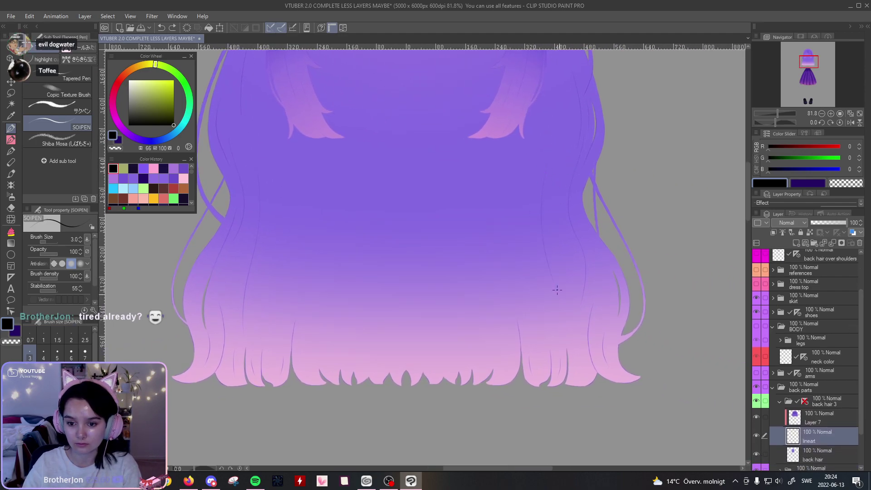
left_click_drag(778, 116, 780, 116)
left_click_drag(651, 241, 537, 229)
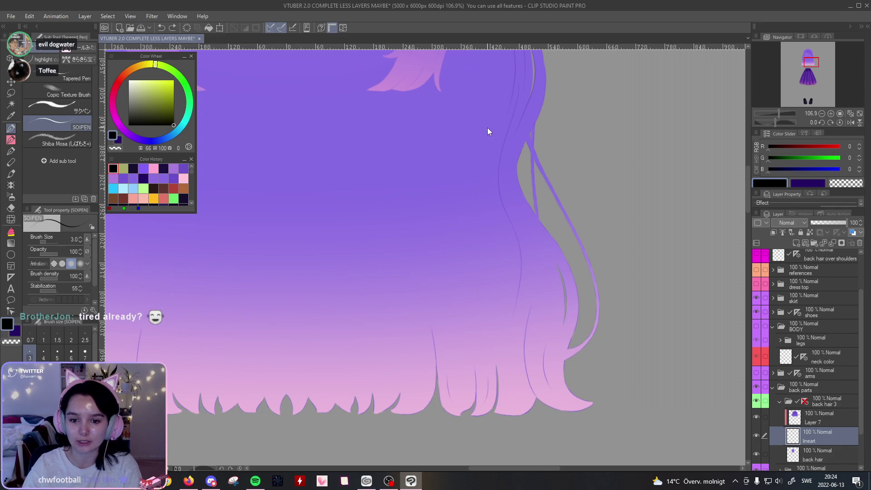
left_click_drag(496, 165, 510, 190)
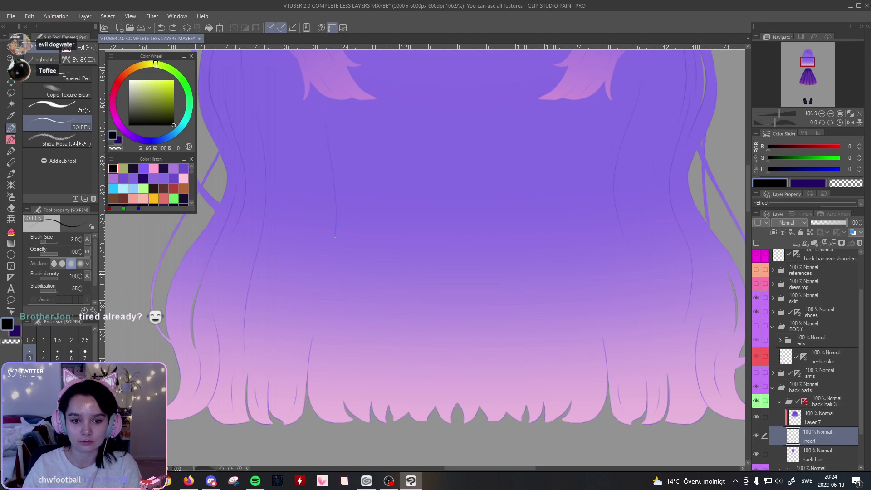
mouse_move(458, 224)
left_mouse_down()
mouse_move(434, 204)
mouse_move(427, 235)
left_mouse_up()
left_click_drag(393, 167, 402, 331)
key("ctrl+z")
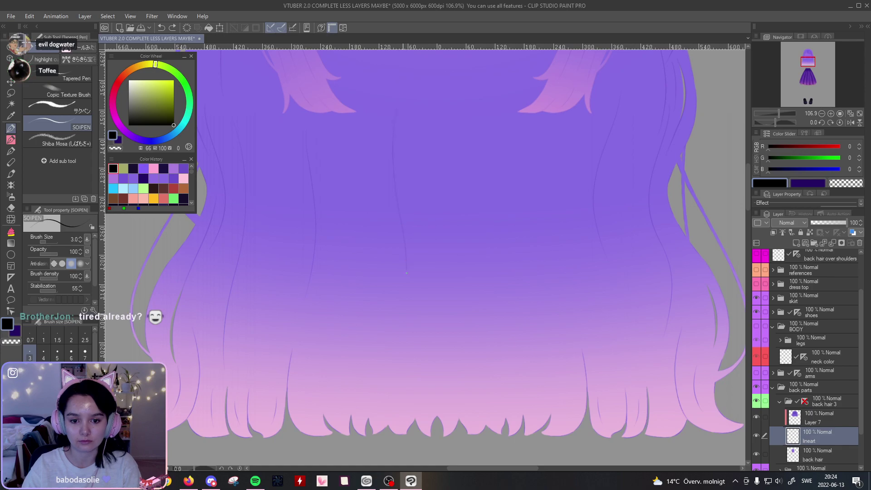
left_click_drag(488, 268, 488, 113)
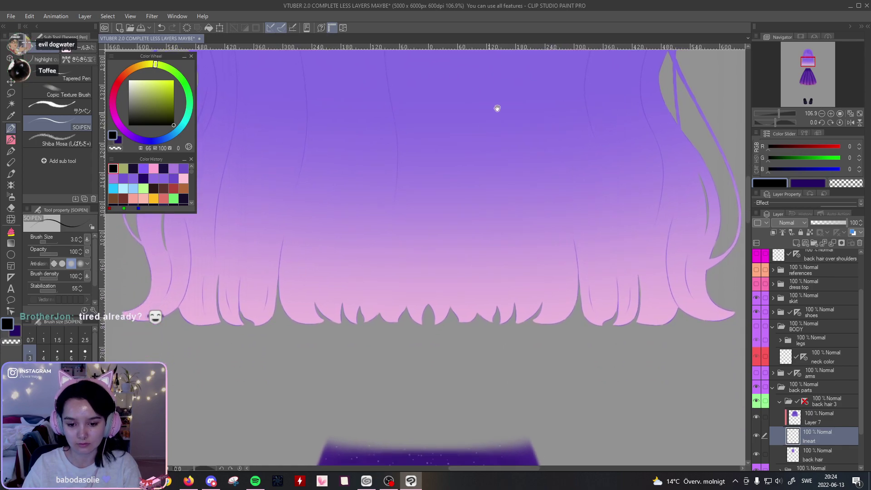
Step: Draw a thin vertical SOIPEN detail line through the pink lower hair down to the first small notch beside the large hem split
mouse_move(791, 117)
left_mouse_down()
mouse_move(770, 118)
mouse_move(782, 121)
left_mouse_up()
left_click_drag(518, 288, 671, 202)
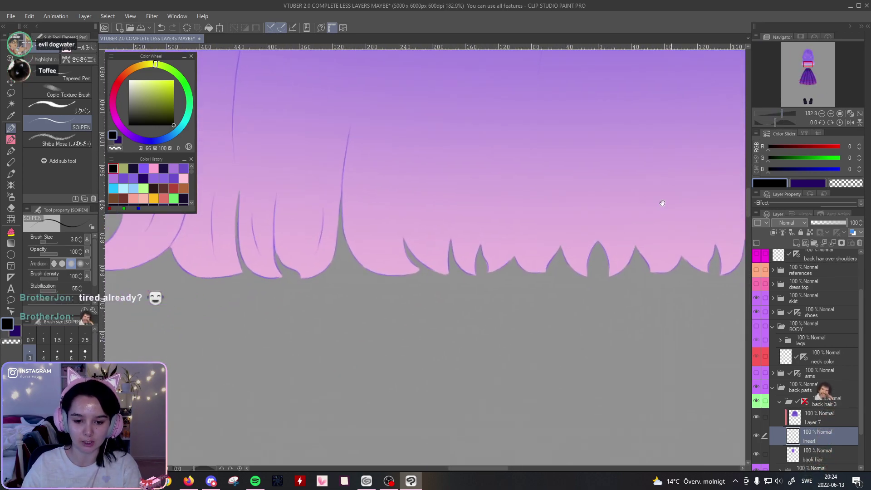
left_click_drag(410, 93, 402, 221)
key("ctrl+z")
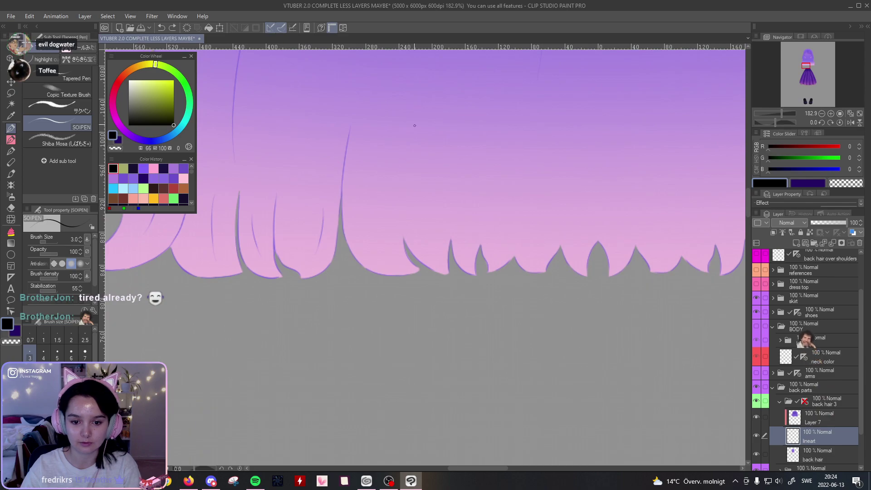
left_click_drag(411, 93, 402, 222)
key("ctrl+z")
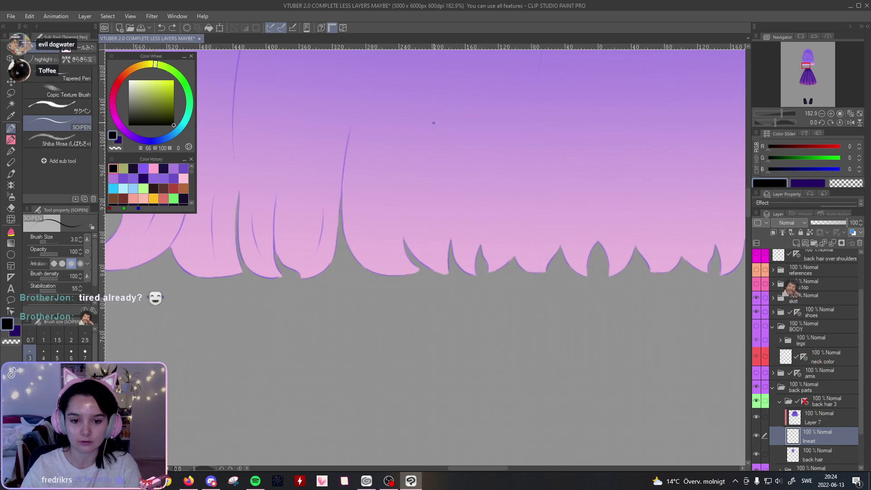
left_click_drag(414, 80, 406, 241)
key("ctrl+z")
left_click_drag(399, 151, 400, 221)
Step: Try to extend the new vertical detail line so it joins the edge of the small hem notch
left_click(785, 112)
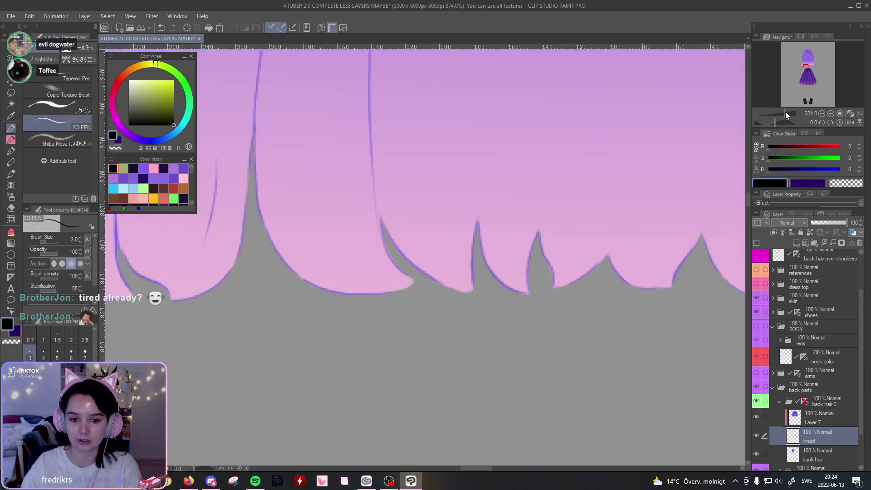
left_click_drag(370, 150, 380, 234)
key("ctrl+z")
left_click_drag(371, 165, 381, 231)
key("ctrl+z")
left_click_drag(370, 150, 380, 234)
key("ctrl+z")
left_click_drag(369, 131, 399, 261)
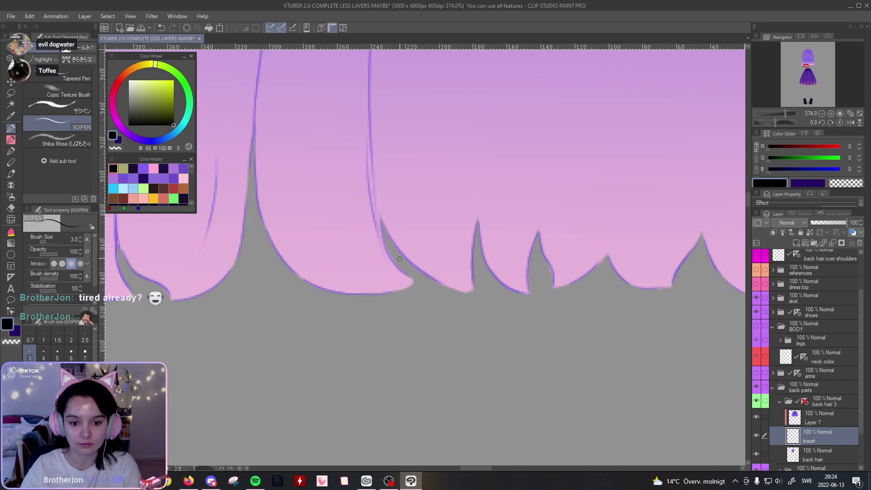
left_click_drag(371, 123, 394, 269)
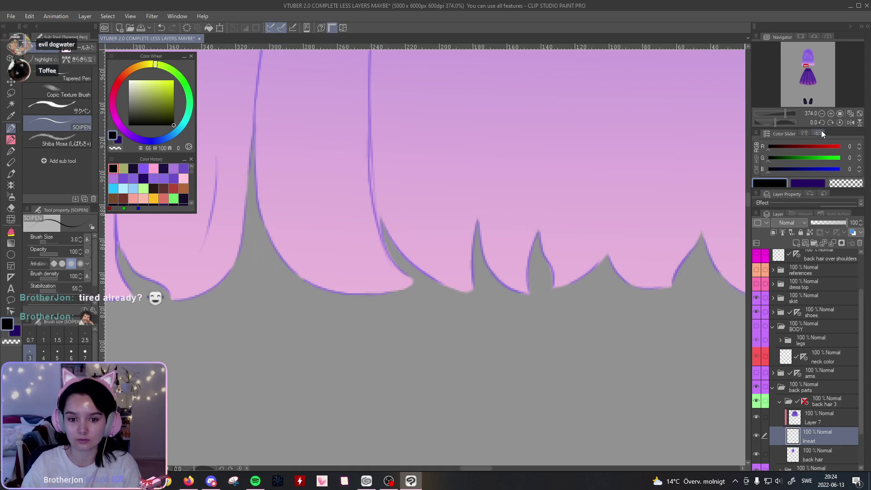
Step: Undo the joining stroke, retry the curve into the hem notch at closer range, and undo the retries
left_click_drag(785, 114, 786, 114)
left_click_drag(434, 151, 495, 147)
key("ctrl+z")
left_click_drag(413, 97, 427, 236)
key("ctrl+z")
left_click_drag(413, 108, 430, 235)
key("ctrl+z")
left_click_drag(414, 102, 430, 234)
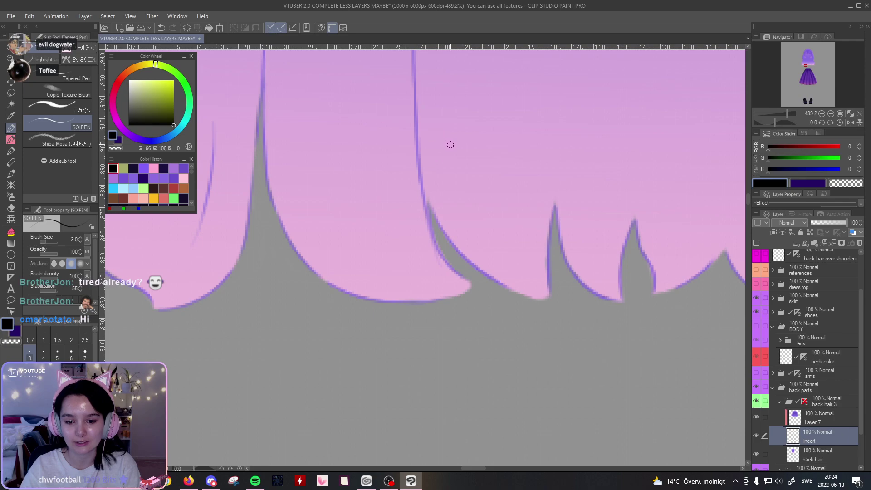
left_click_drag(570, 114, 530, 113)
key("ctrl+z")
Step: Add a new raster layer, turn off its clipping, and move it above Layer 7 in the back hair 3 folder
left_click(796, 244)
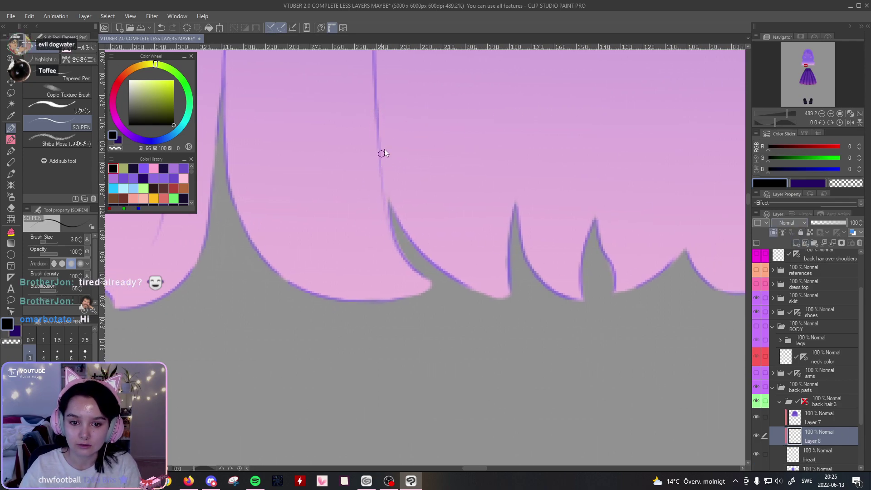
left_click(775, 233)
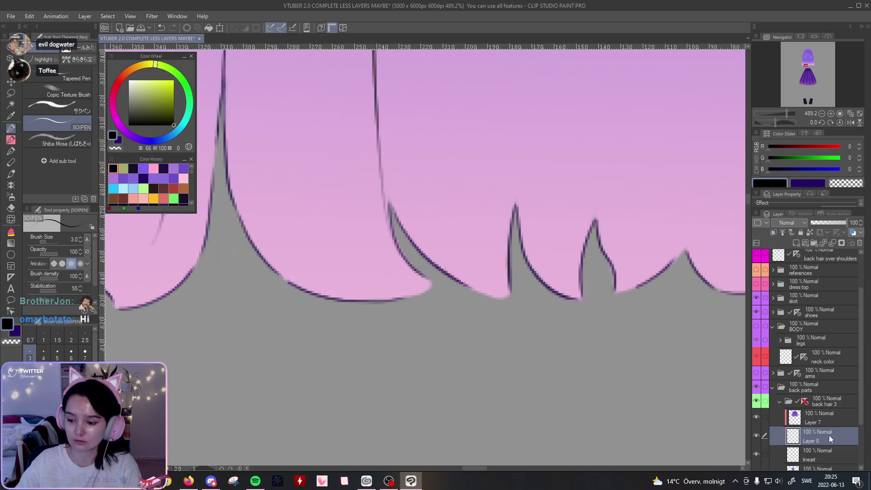
left_click_drag(828, 433, 799, 404)
left_click_drag(500, 255, 505, 303)
Step: Try black joining strokes at the notch on Layer 8, undo them, and set the drawing colour to dark purple (RGB 28, 17, 65)
mouse_move(380, 140)
left_mouse_down()
mouse_move(385, 253)
mouse_move(408, 323)
left_mouse_up()
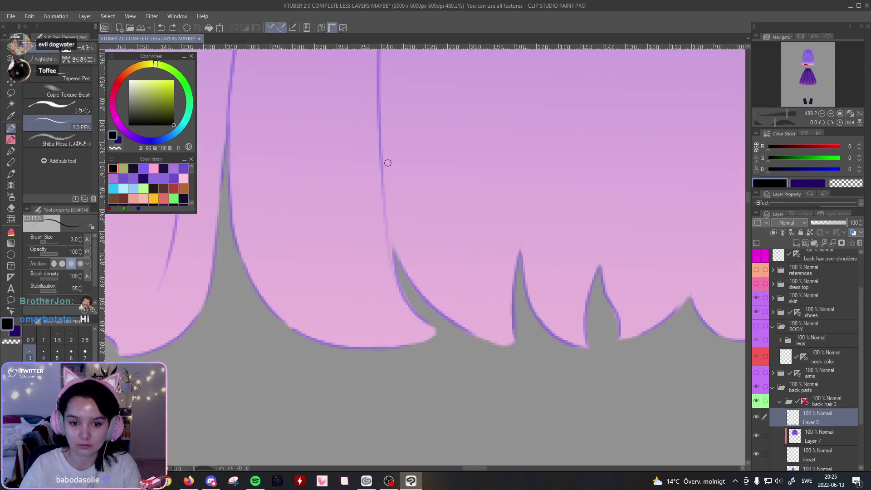
left_click_drag(380, 159, 420, 317)
key("ctrl+z")
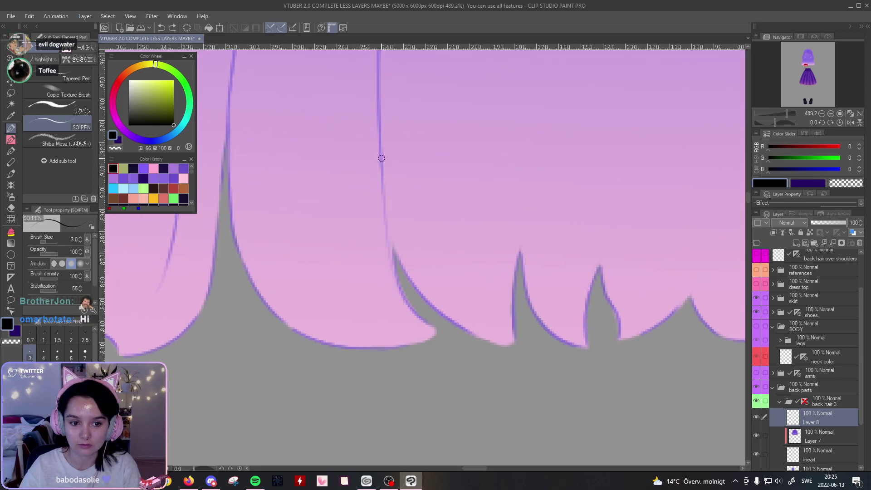
left_click(167, 169)
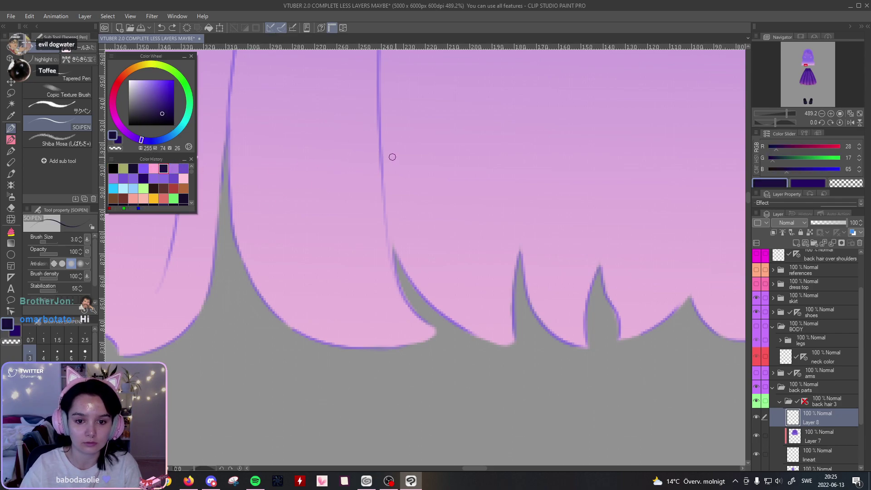
Step: Draw a dark purple curve on Layer 8 that carries the vertical detail line down the left edge of the small hem notch
mouse_move(381, 153)
left_mouse_down()
mouse_move(382, 220)
mouse_move(400, 257)
mouse_move(382, 181)
mouse_move(410, 323)
left_mouse_up()
left_click_drag(380, 150, 408, 313)
left_click_drag(380, 154, 419, 314)
key("ctrl+z")
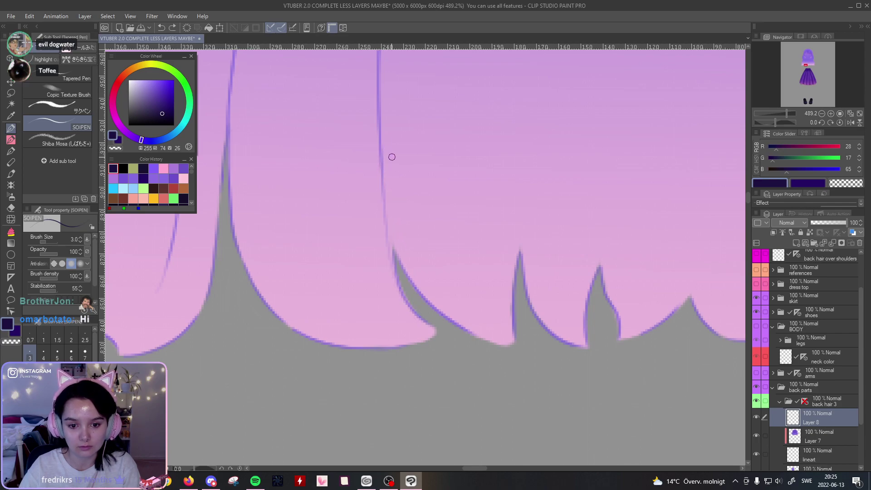
left_click_drag(383, 160, 403, 310)
key("ctrl+z")
left_click_drag(380, 167, 403, 307)
key("ctrl+z")
mouse_move(380, 161)
left_mouse_down()
mouse_move(382, 201)
mouse_move(409, 315)
left_mouse_up()
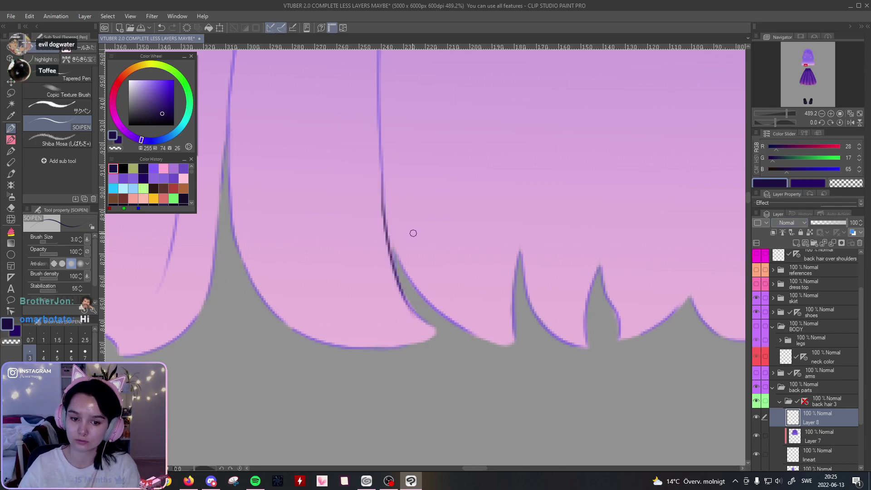
Step: Draw a second dark purple curve branching from the detail line down the notch's right edge, retrying until it follows smoothly
left_click_drag(383, 173, 411, 281)
key("ctrl+z")
left_click_drag(380, 181, 415, 295)
key("ctrl+z")
left_click_drag(385, 189, 426, 295)
key("ctrl+z")
left_click_drag(383, 185, 426, 292)
key("ctrl+z")
left_click_drag(383, 192, 422, 277)
key("ctrl+z")
left_click_drag(380, 179, 429, 287)
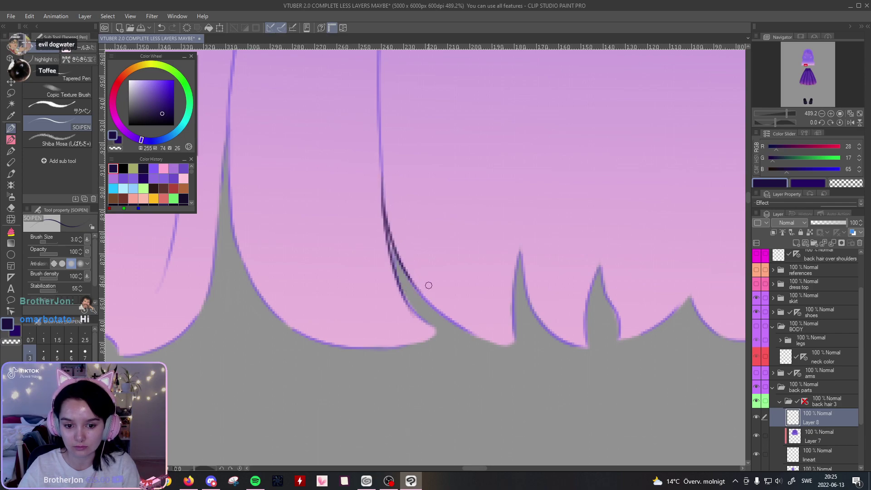
Step: Move Layer 8 below Layer 7 and merge it down into the lineart layer
left_click_drag(788, 113, 789, 115)
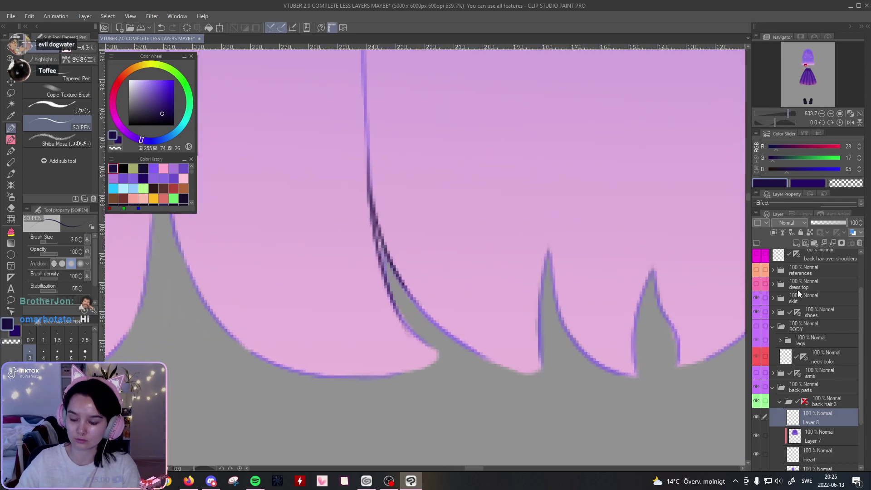
left_click_drag(827, 421, 828, 450)
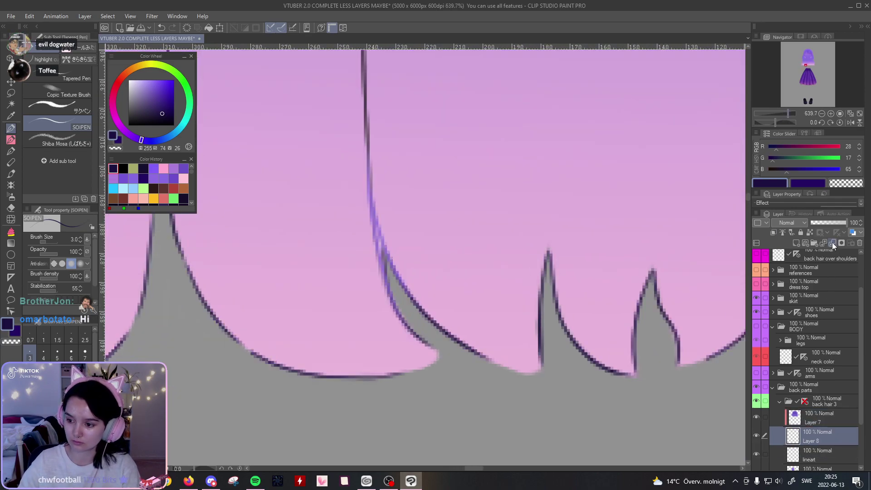
left_click(832, 243)
Step: Erase the hair colour between the two joining curves on the back hair layer with the Hard eraser
left_click(8, 213)
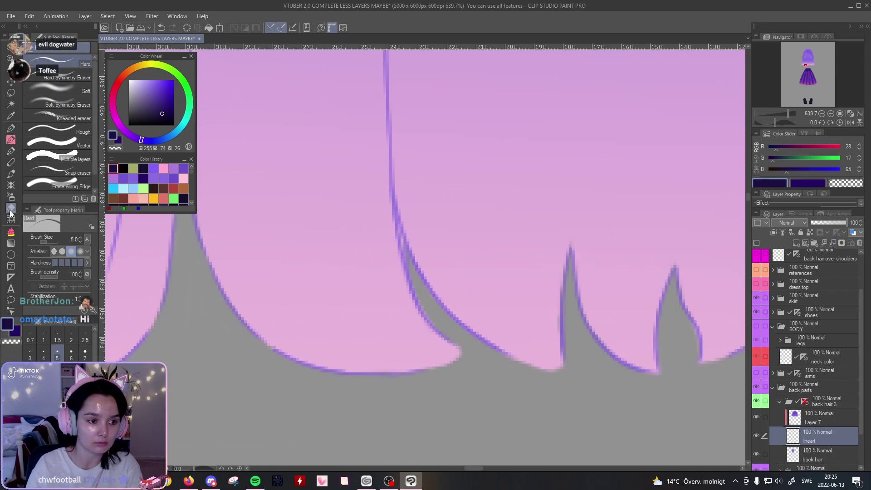
key("alt+[")
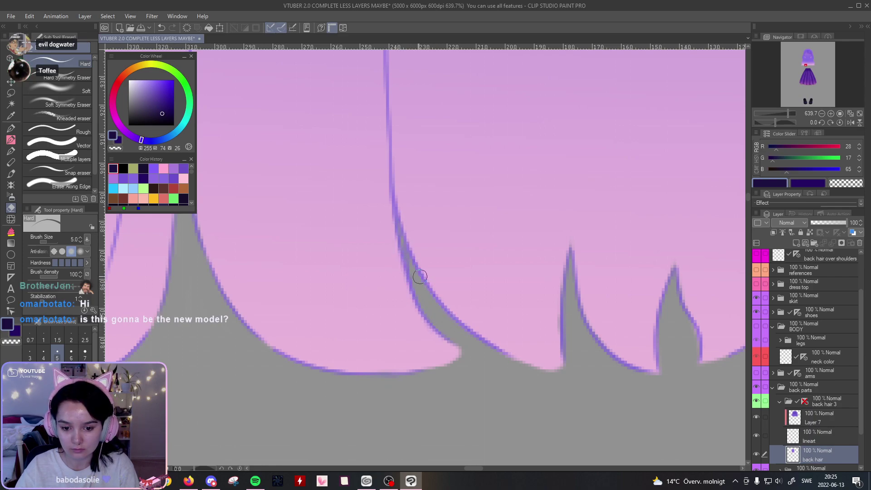
left_click_drag(454, 312, 470, 237)
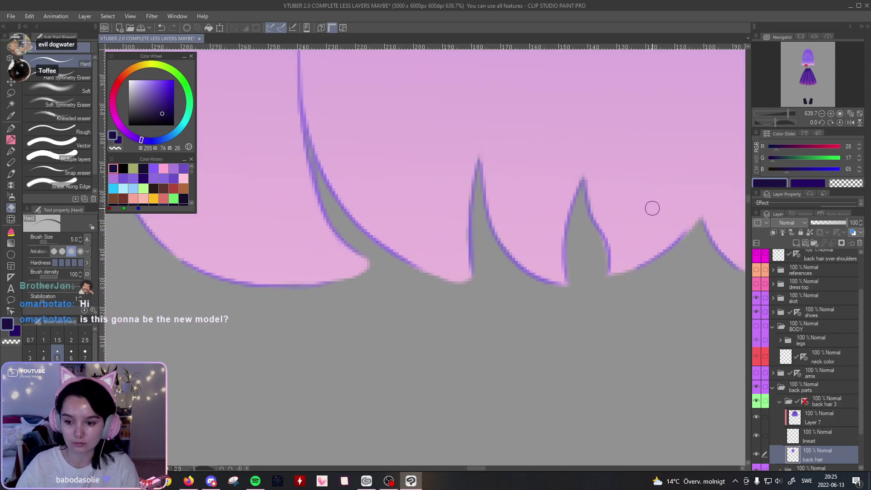
Step: Show the BODY, arms, dress top, Head and back hair over shoulders layers to preview the back hair on the full model
left_click_drag(788, 114, 775, 118)
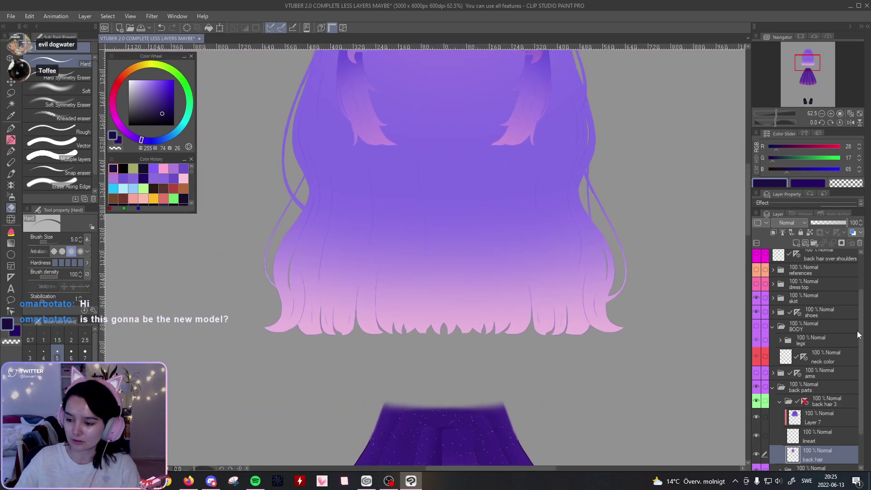
left_click_drag(861, 341, 861, 338)
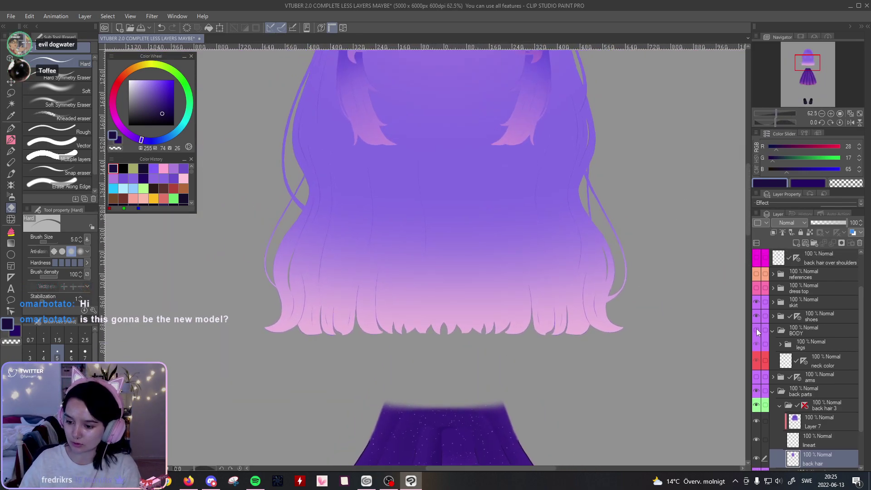
left_click(824, 333)
left_click(757, 331)
scroll(863, 371, "down", 3)
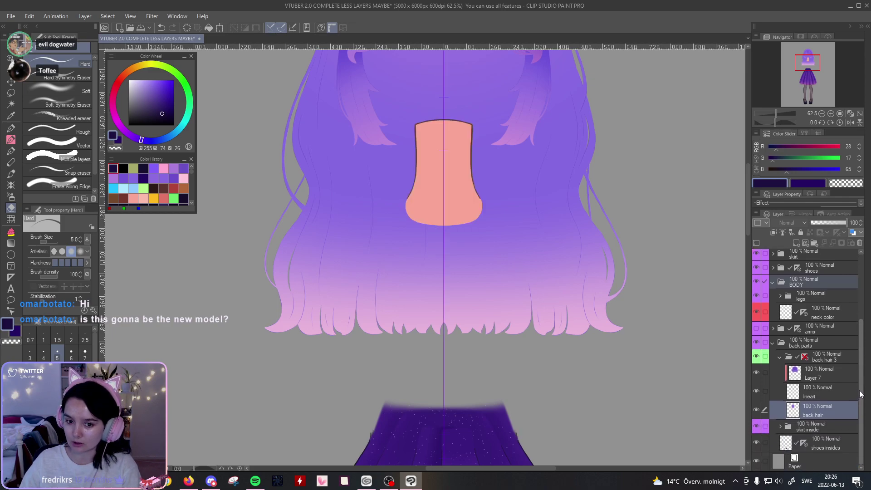
scroll(839, 358, "up", 1)
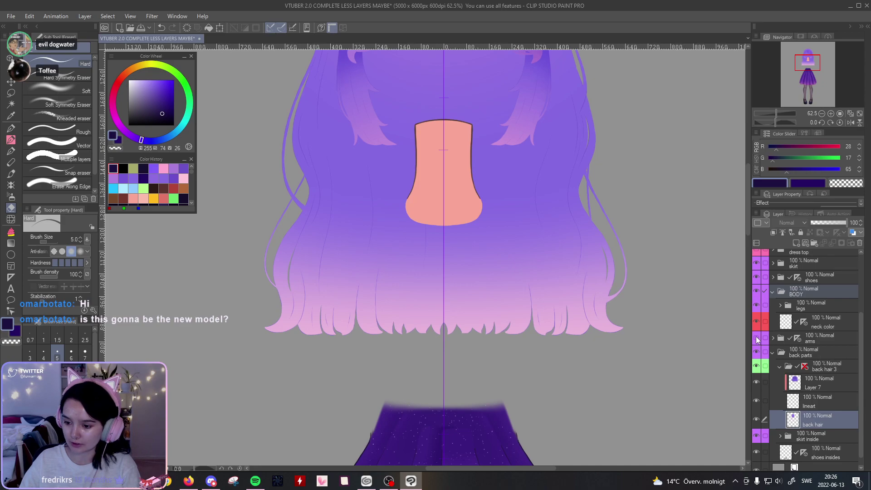
left_click(756, 338)
scroll(834, 298, "up", 3)
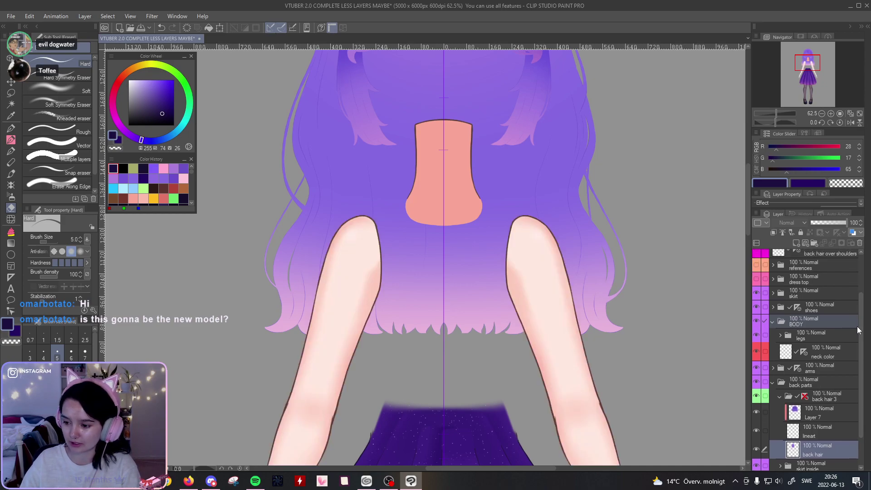
left_click(858, 327)
scroll(798, 325, "up", 3)
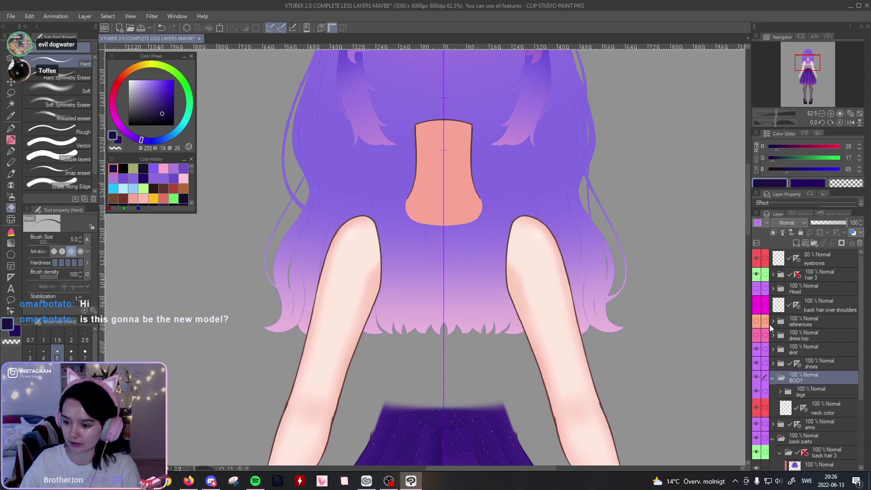
left_click(756, 334)
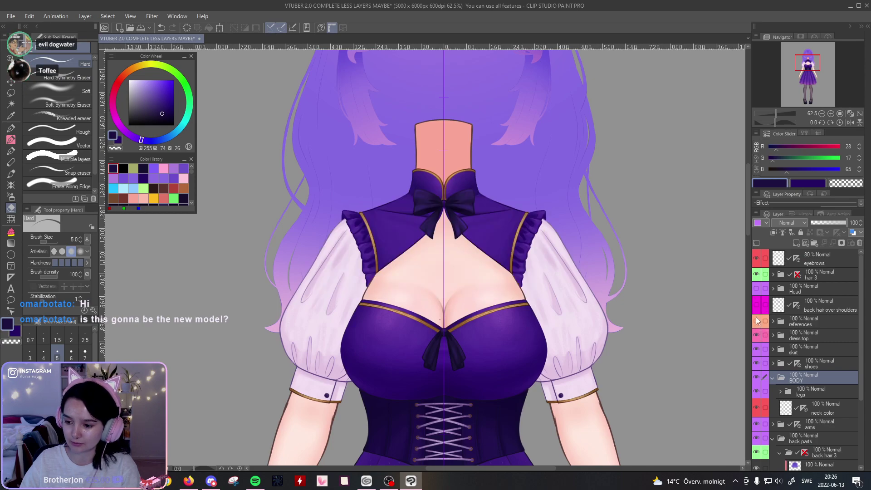
left_click(756, 288)
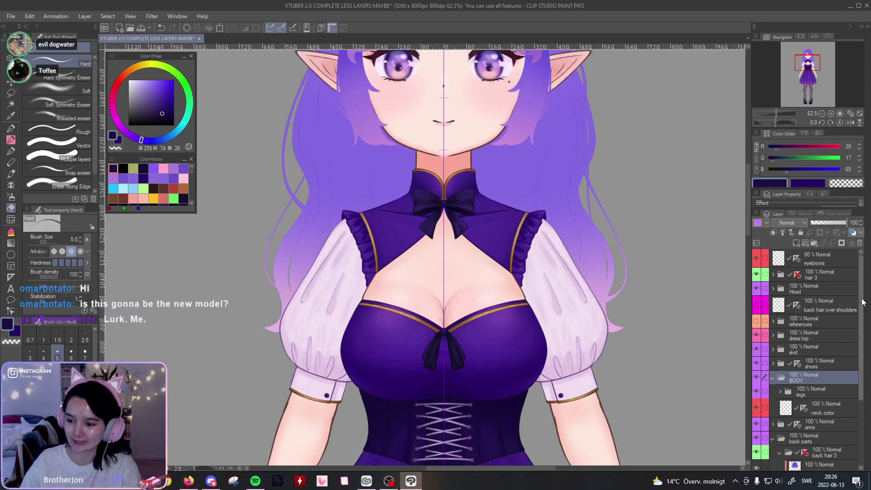
left_click(757, 306)
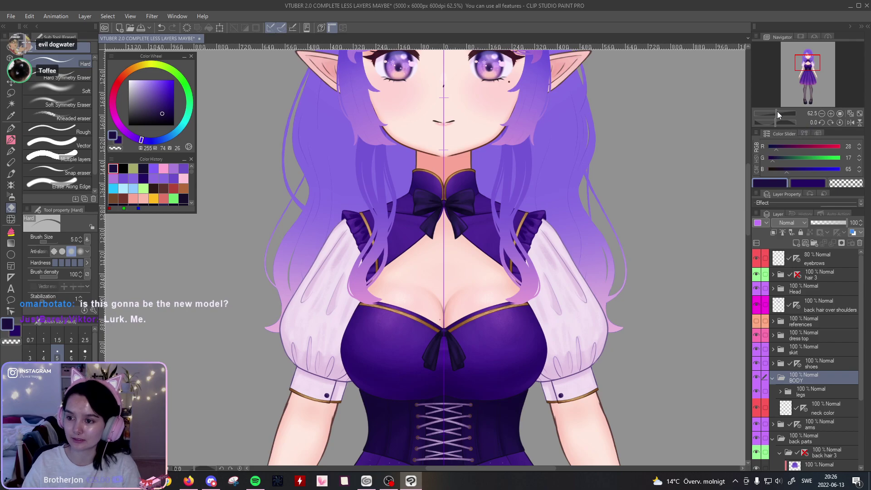
Step: Examine the assembled model from full upper body to a closer view, checking how the hair sits with the outfit
left_click_drag(779, 113, 771, 116)
left_click_drag(772, 117, 773, 119)
left_click_drag(695, 208, 704, 235)
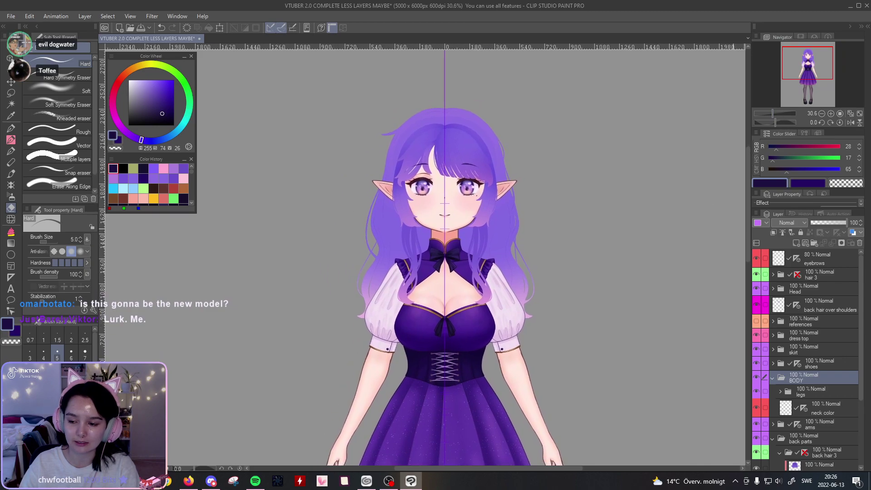
left_click(832, 259)
left_click(830, 274)
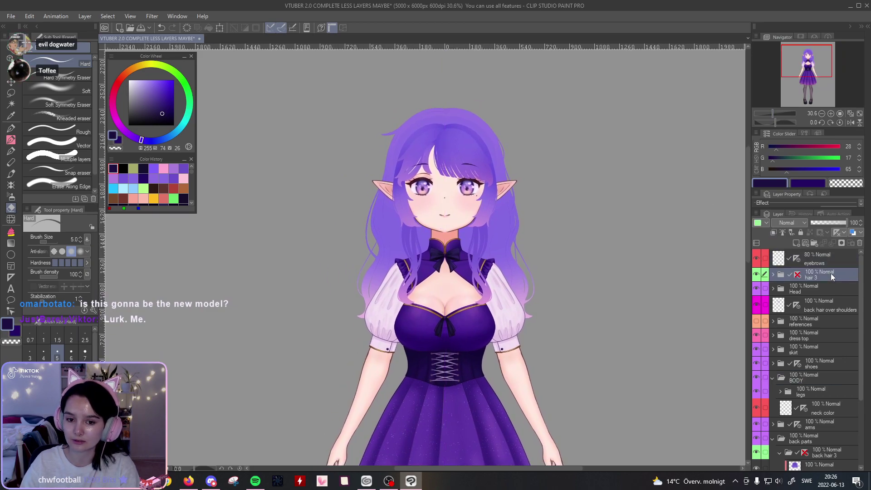
left_click_drag(771, 113, 772, 119)
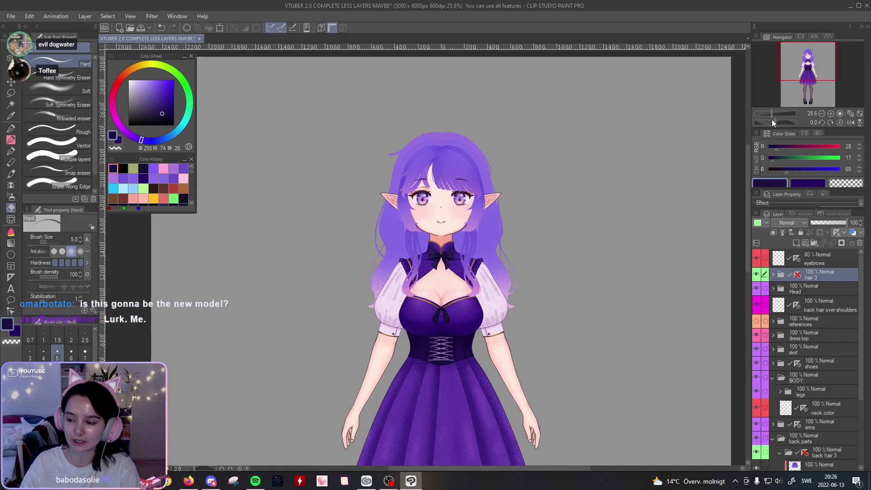
left_click_drag(772, 118, 778, 116)
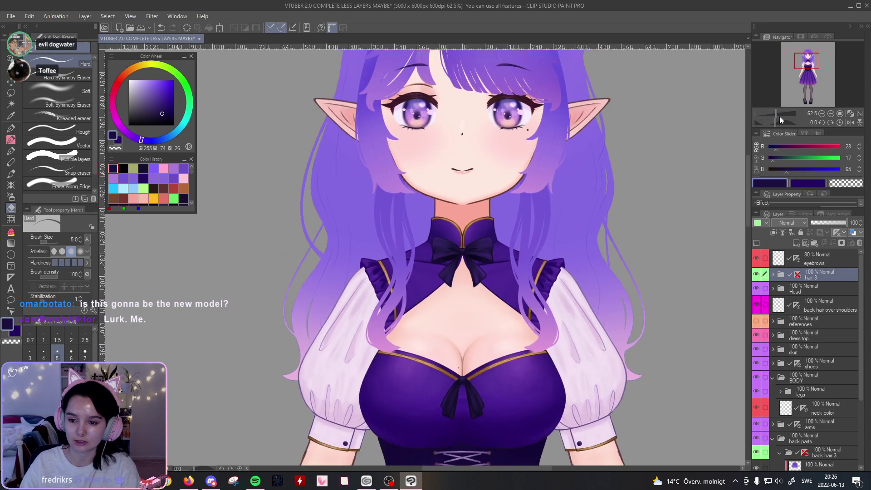
Step: Hide the Head, back hair over shoulders, dress top, BODY and arms layers again to isolate the back hair
left_click(757, 289)
left_click(756, 307)
left_click_drag(863, 316, 861, 343)
left_click(757, 295)
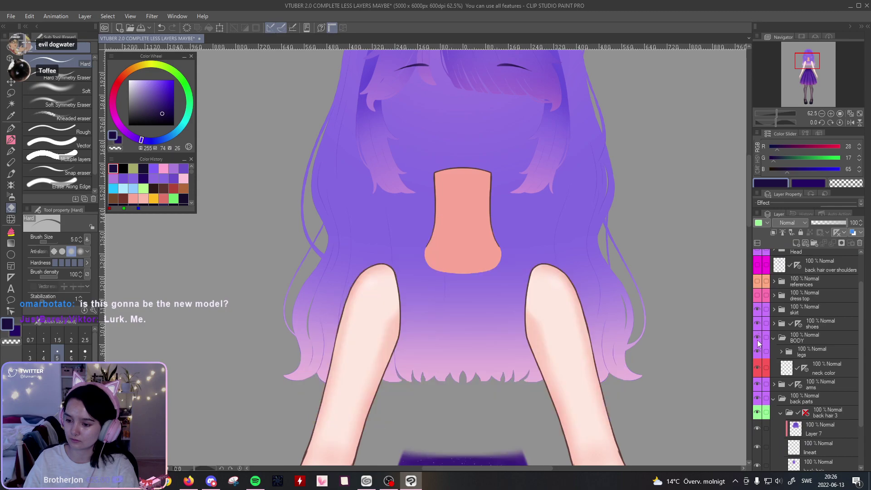
left_click(756, 338)
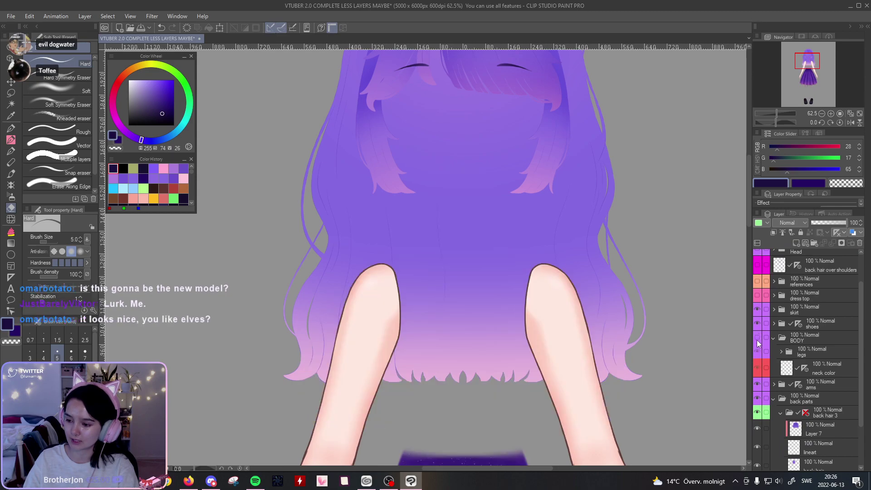
left_click(757, 385)
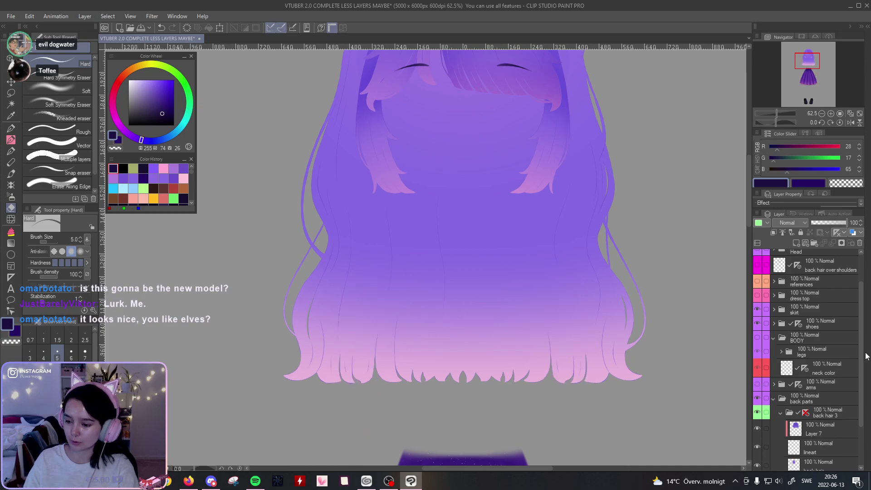
Step: Select the lineart layer and try a long, thin wavy SOIPEN line down the right half of the back hair above the hem
left_click_drag(863, 359, 864, 365)
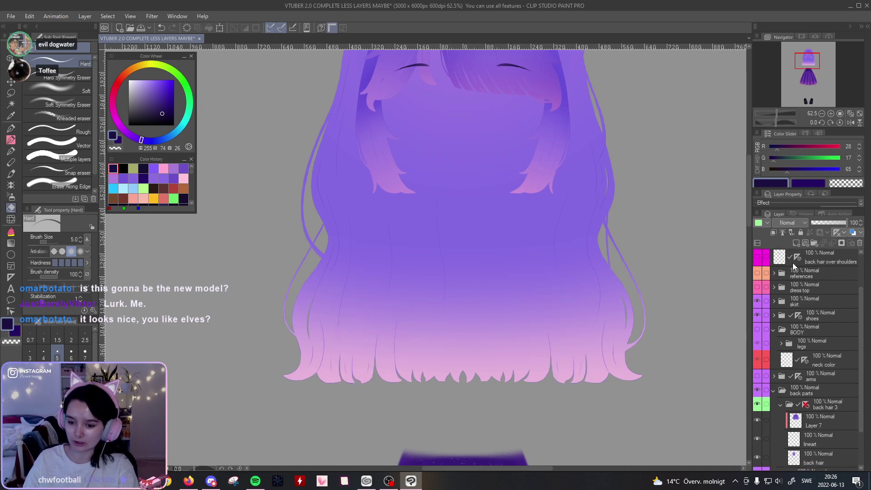
left_click(834, 444)
left_click(780, 113)
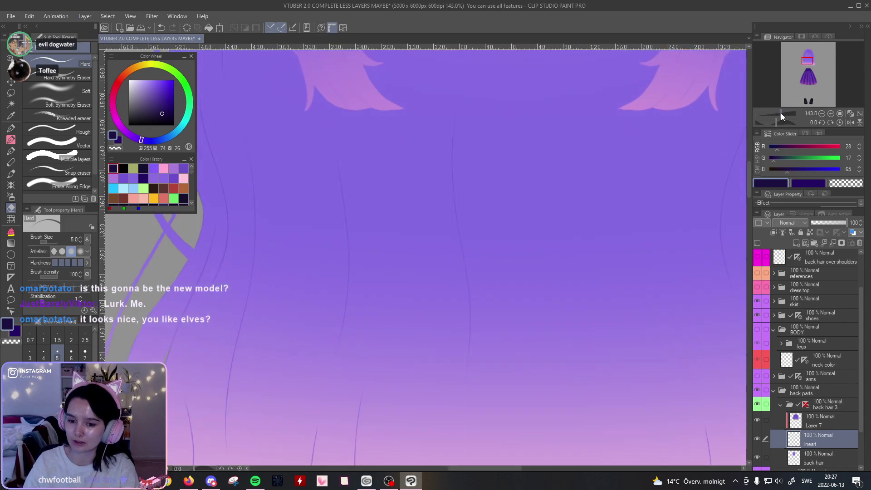
left_click_drag(609, 284, 548, 203)
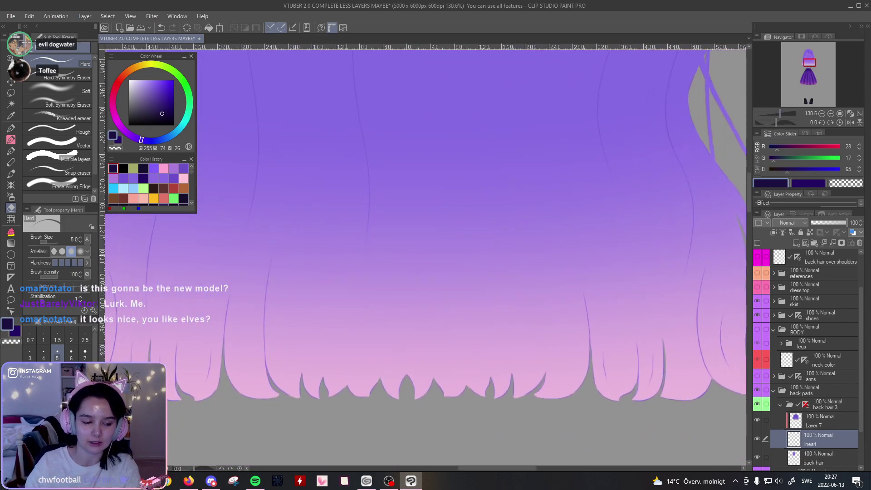
key("p")
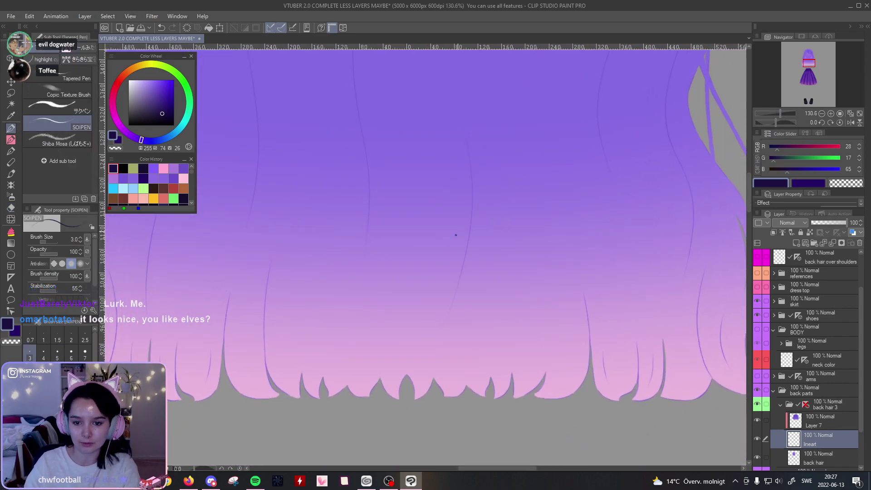
left_click_drag(512, 149, 499, 308)
left_click_drag(534, 254, 532, 294)
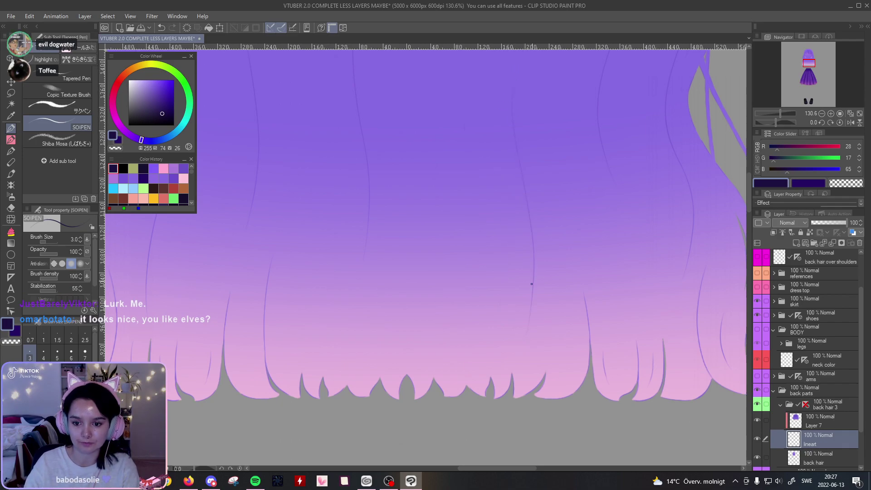
key("ctrl+z")
left_click_drag(518, 181, 525, 294)
key("ctrl+z")
left_click_drag(536, 229, 542, 282)
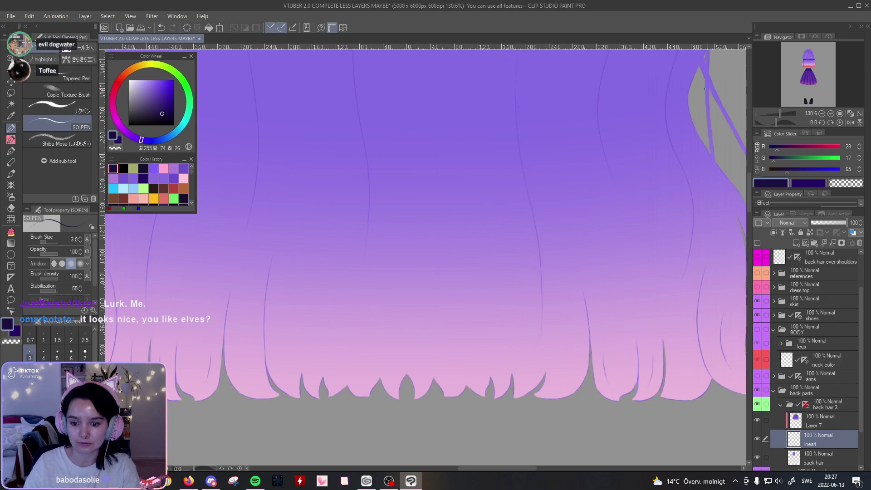
Step: Undo the last wavy line, retry it slightly farther from the centre, and undo that attempt
key("ctrl+z")
key("ctrl+z")
left_click_drag(550, 259, 549, 350)
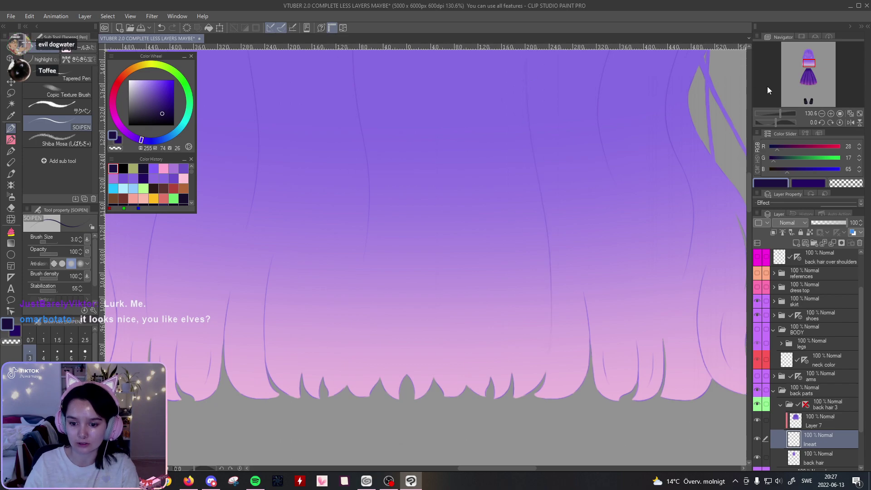
left_click_drag(780, 113, 779, 121)
left_click_drag(524, 181, 533, 369)
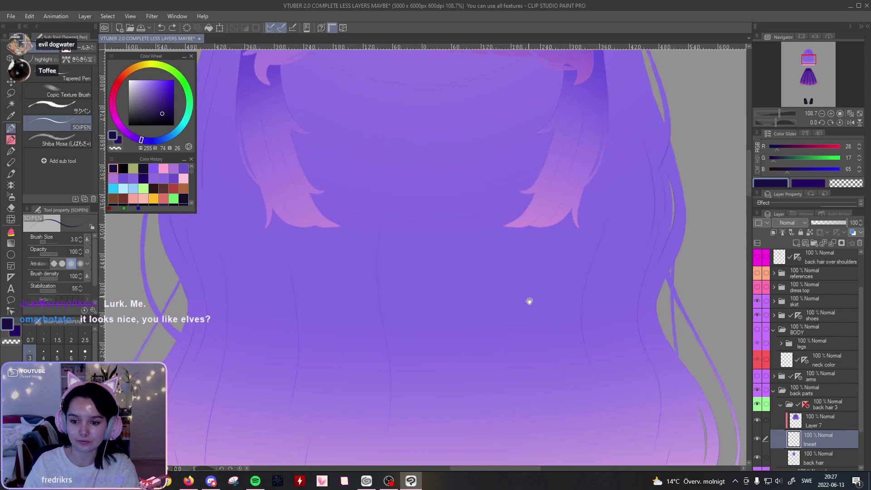
left_click_drag(529, 297, 521, 158)
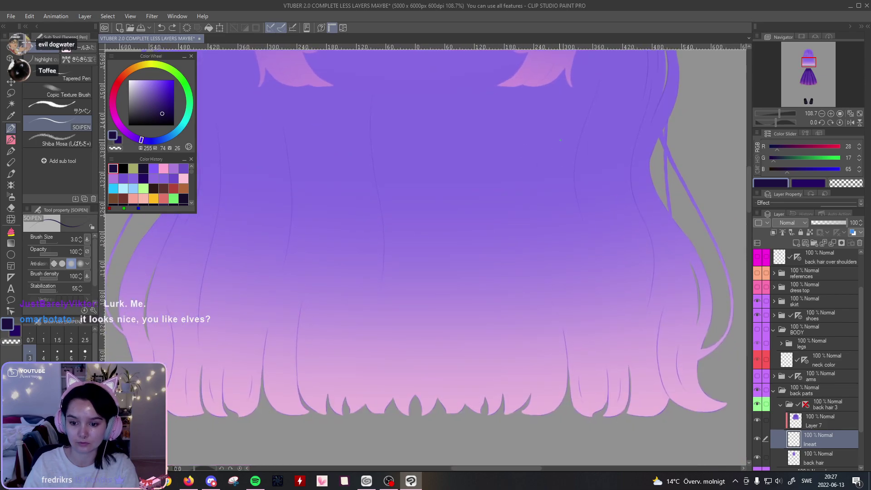
key("ctrl+z")
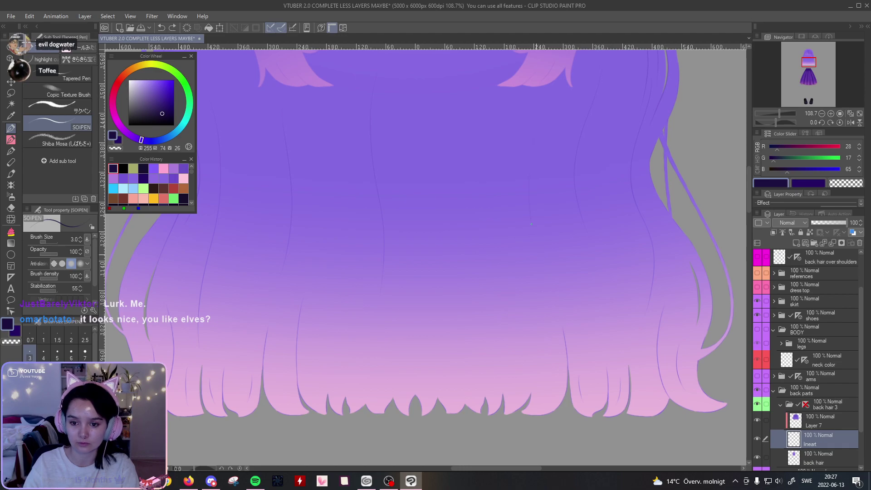
Step: Examine the back hair from the hem to the crown and around the fringe, checking the flow of its detail lines
left_click_drag(660, 132, 655, 320)
left_click_drag(571, 249, 578, 379)
left_click_drag(810, 57, 769, 114)
left_click_drag(708, 139, 627, 263)
left_click_drag(769, 114, 778, 114)
left_click_drag(659, 163, 582, 347)
left_click(859, 123)
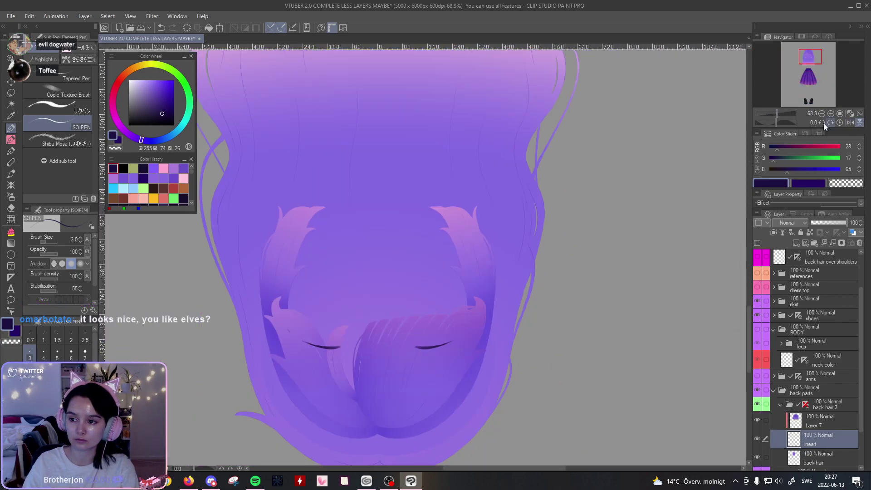
left_click(857, 123)
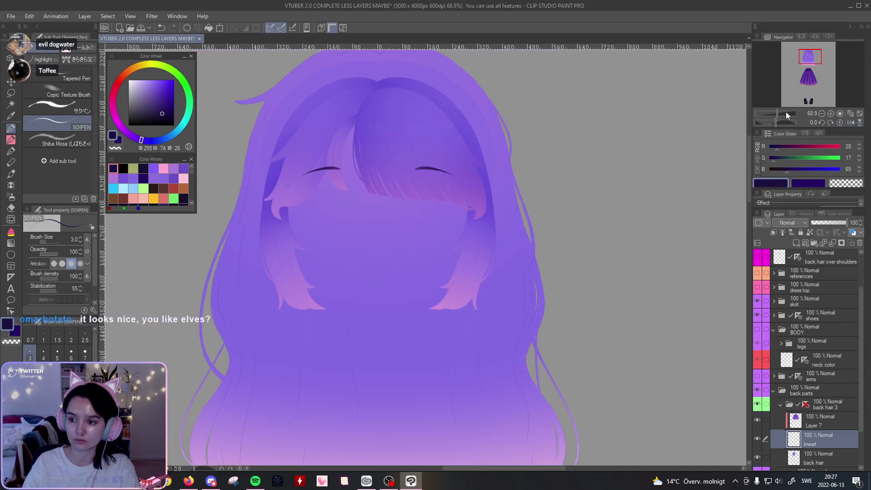
left_click_drag(777, 114, 783, 114)
left_click_drag(472, 275, 706, 256)
left_click_drag(444, 290, 703, 297)
left_click_drag(510, 314, 450, 474)
left_click_drag(705, 181, 372, 327)
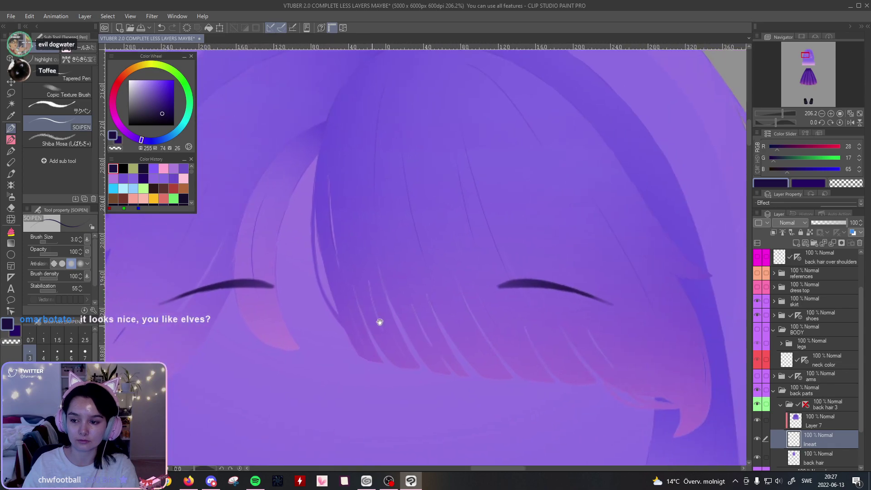
left_click_drag(669, 295, 465, 304)
left_click_drag(557, 311, 529, 212)
left_click_drag(612, 242, 612, 265)
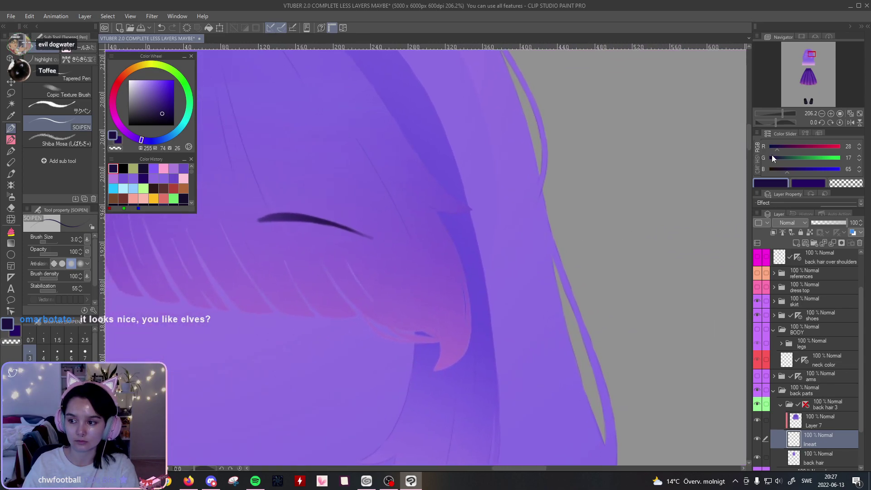
Step: Mirror the canvas view and draw a long, thin line down the side of the back hair beside the face-framing lock
left_click(850, 123)
left_click_drag(438, 264, 498, 232)
left_click_drag(445, 312, 457, 286)
left_click_drag(457, 138, 435, 305)
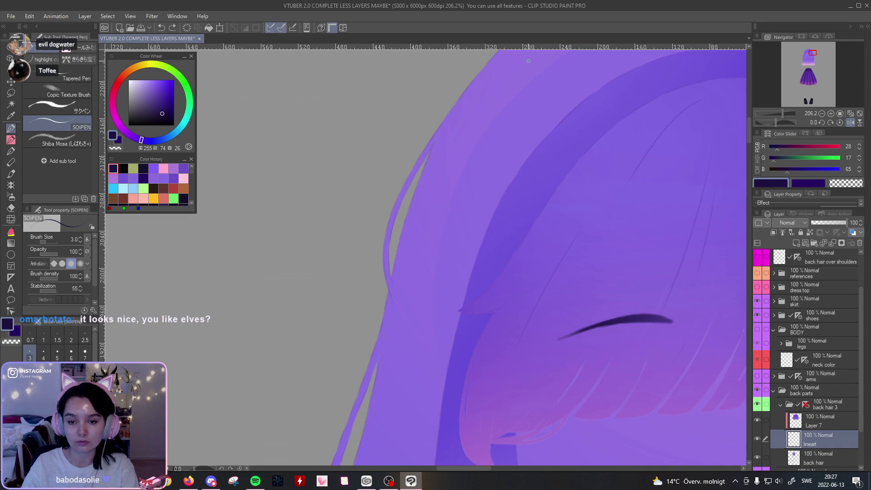
left_click_drag(522, 97, 473, 125)
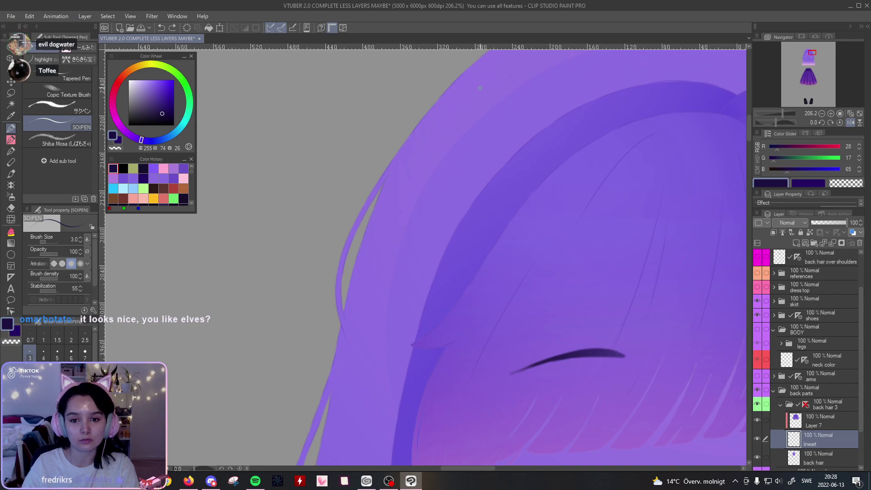
left_click_drag(426, 204, 459, 110)
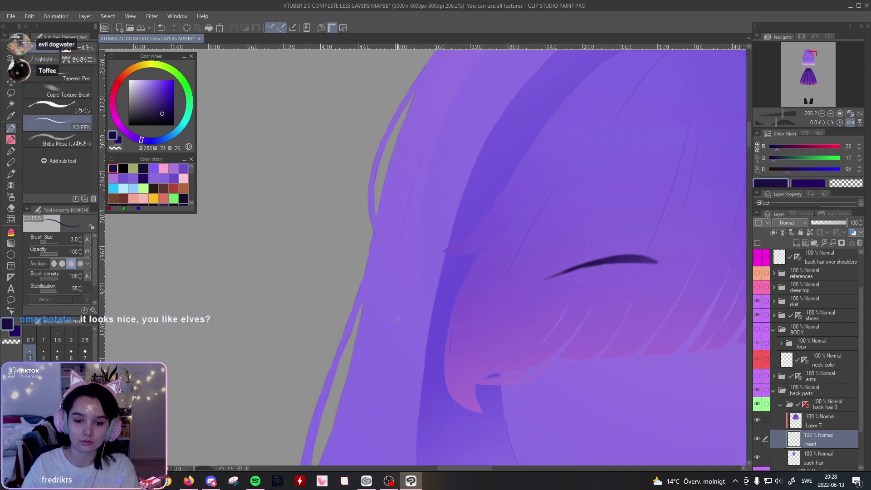
left_click_drag(403, 254, 415, 156)
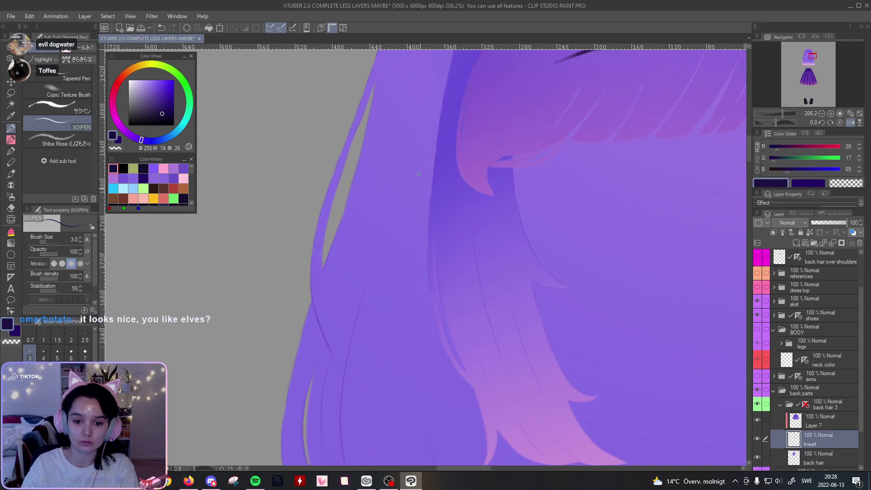
left_click_drag(455, 274, 455, 252)
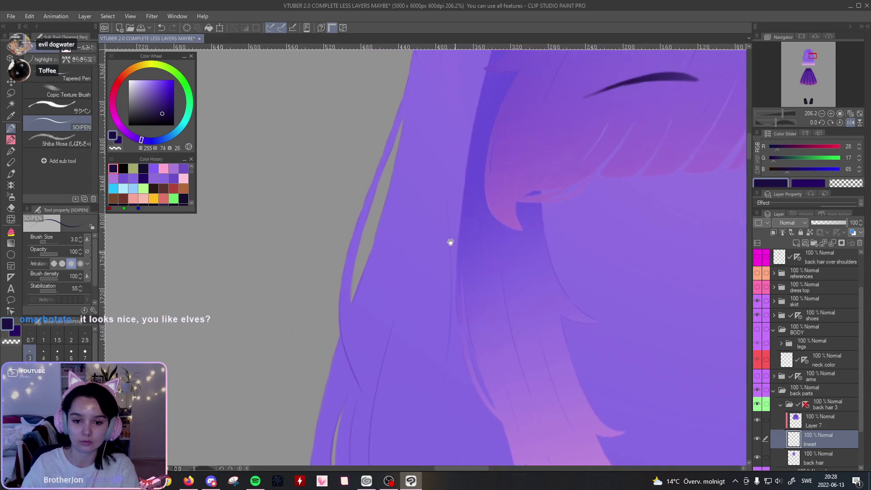
left_click_drag(412, 181, 435, 121)
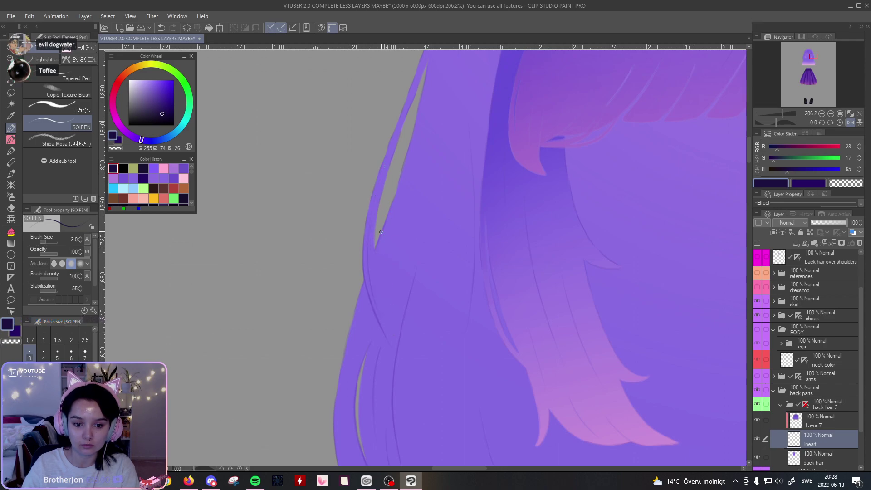
Step: Try a thin SOIPEN line along the loose outer strand beside its gap, comparing and undoing several curved versions
left_click_drag(382, 186, 375, 259)
key("ctrl+z")
left_click_drag(377, 204, 385, 312)
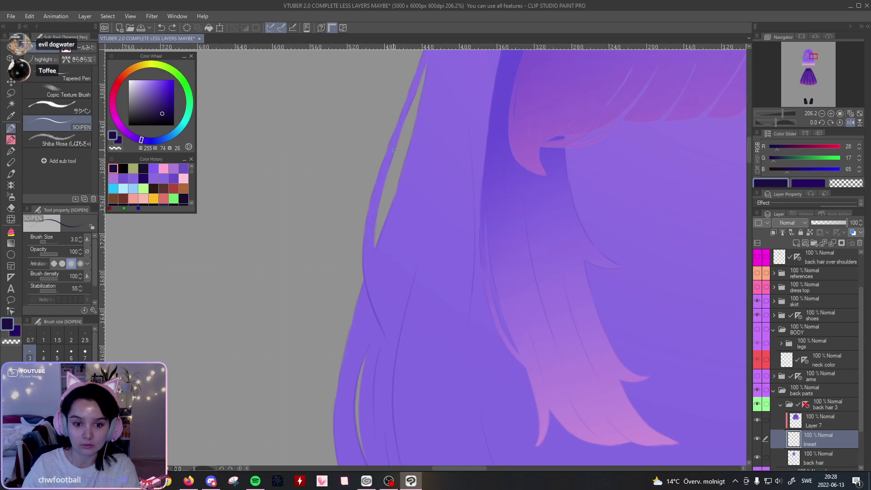
key("ctrl+y")
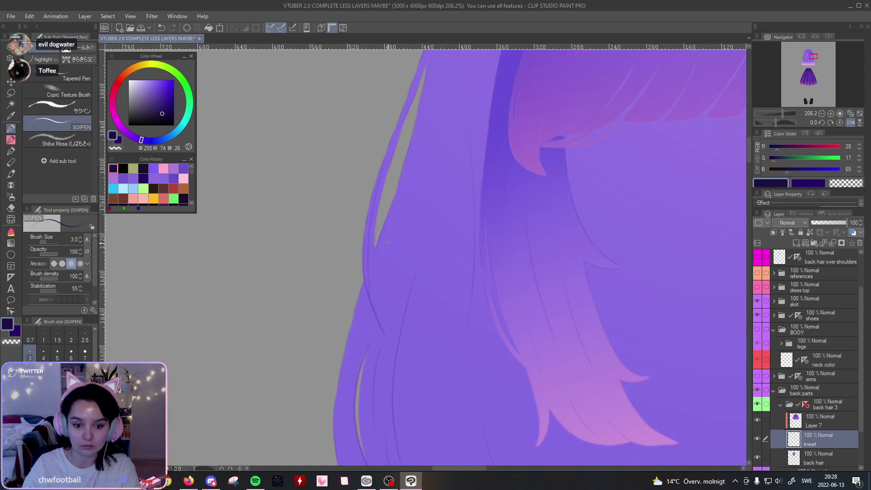
key("ctrl+z")
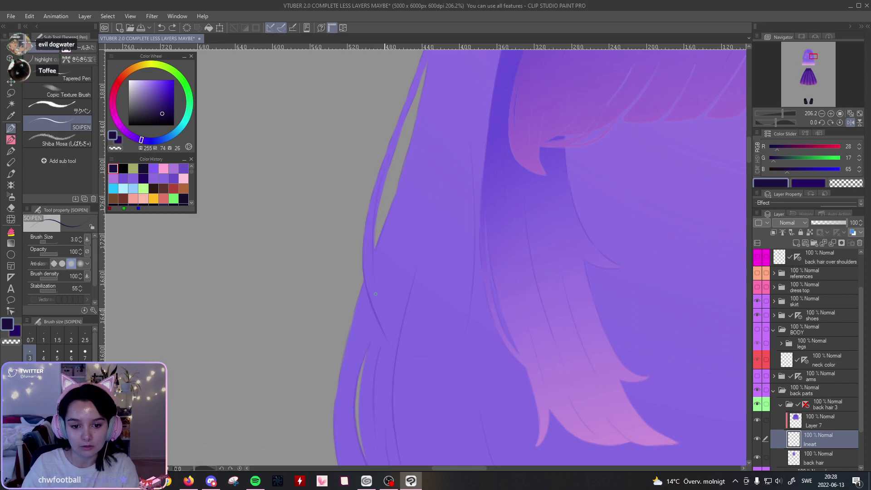
left_click_drag(385, 170, 369, 267)
key("ctrl+z")
left_click_drag(378, 187, 392, 326)
key("ctrl+z")
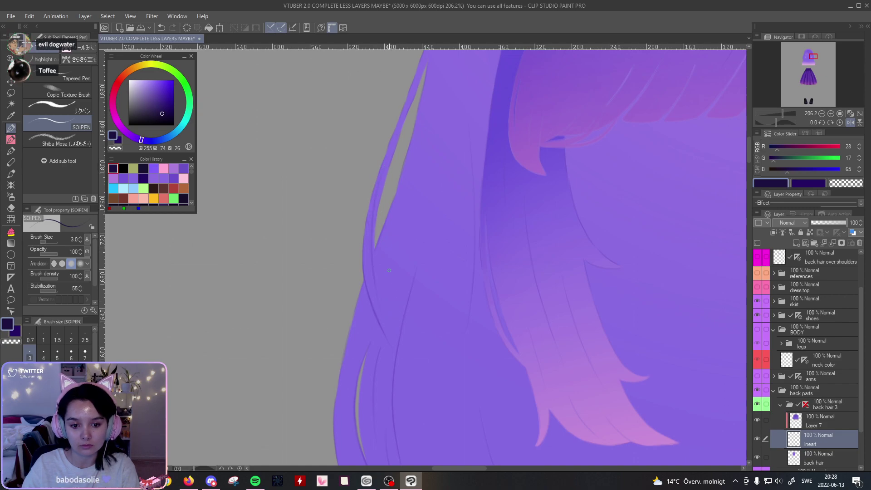
Step: Retry the loose strand's detail line with shorter and longer curves, compare them by undoing and redoing, and undo the last one
left_click_drag(424, 254, 414, 195)
key("ctrl+z")
left_click_drag(369, 159, 380, 279)
left_click_drag(376, 115, 363, 218)
key("ctrl+z")
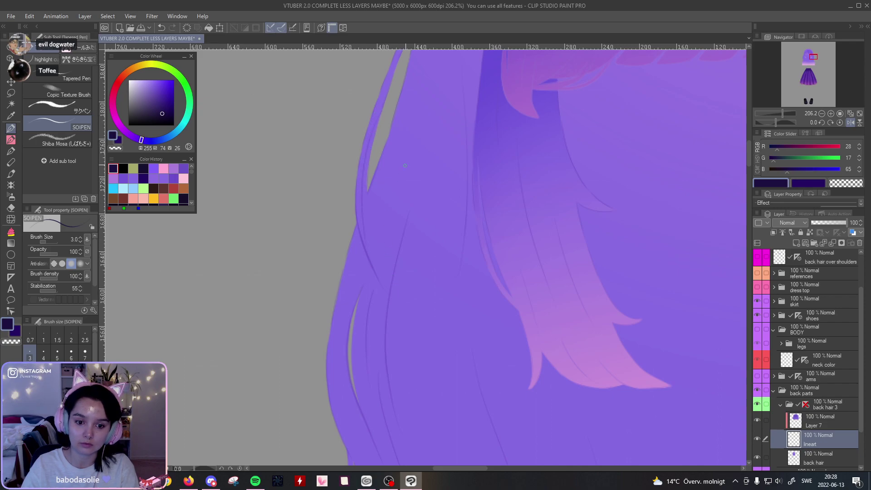
key("ctrl+y")
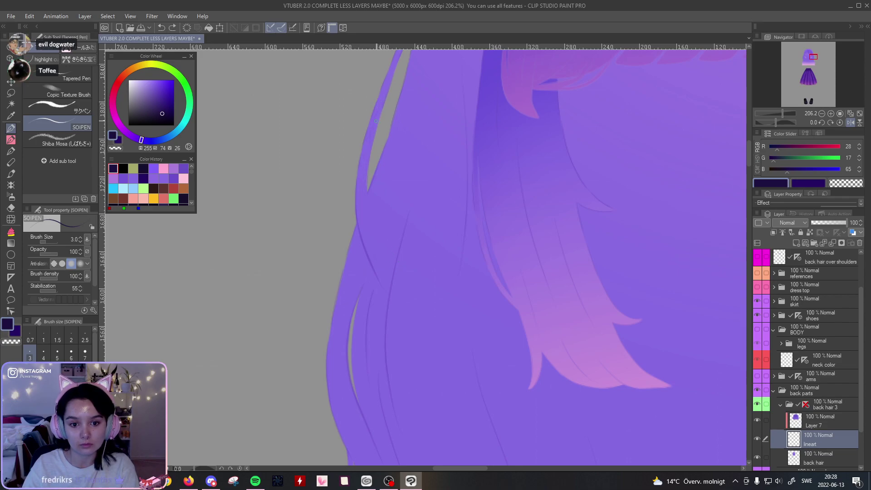
left_click_drag(366, 182, 367, 217)
key("ctrl+z")
key("ctrl+y")
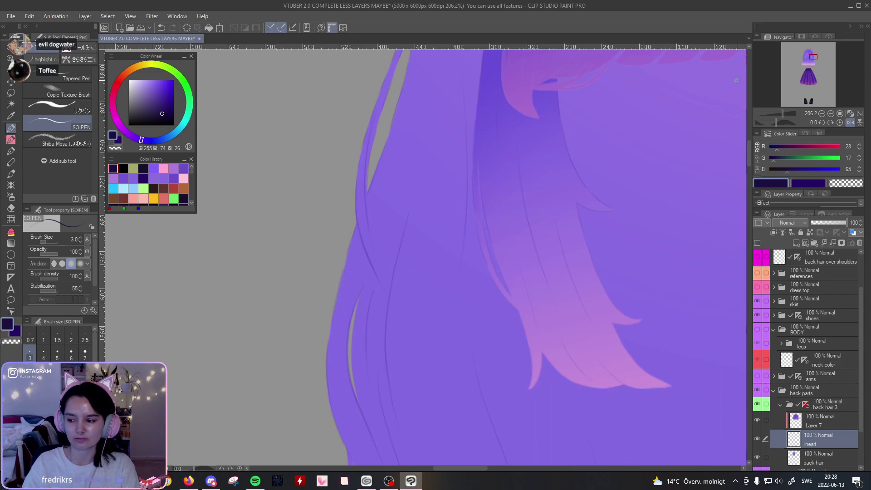
left_click_drag(439, 198, 481, 210)
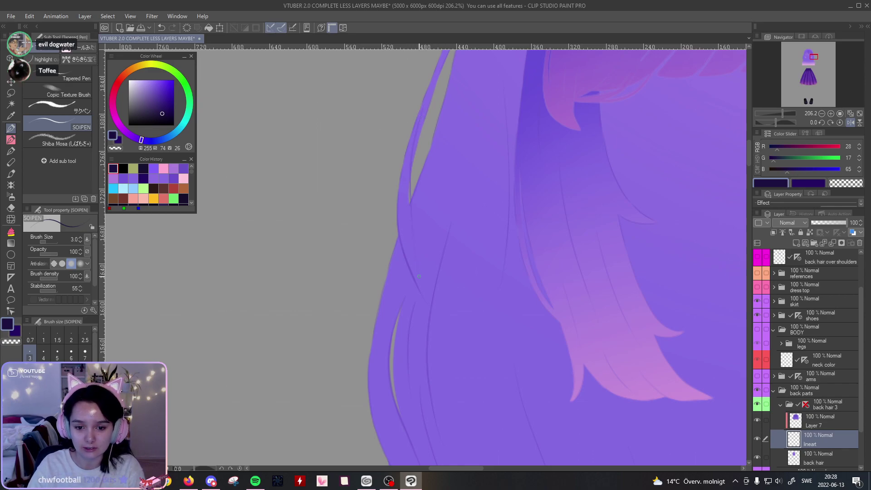
key("ctrl+z")
Step: Hide the hair 3 folder to expose the back hair's crown and reset the canvas rotation
mouse_move(512, 120)
left_mouse_down()
mouse_move(496, 165)
mouse_move(505, 156)
left_mouse_up()
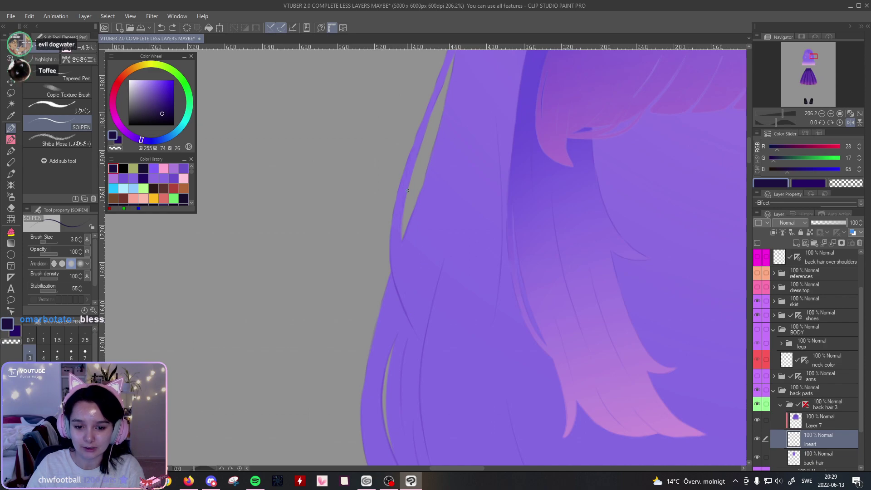
left_click_drag(782, 113, 775, 116)
left_click_drag(645, 247, 550, 184)
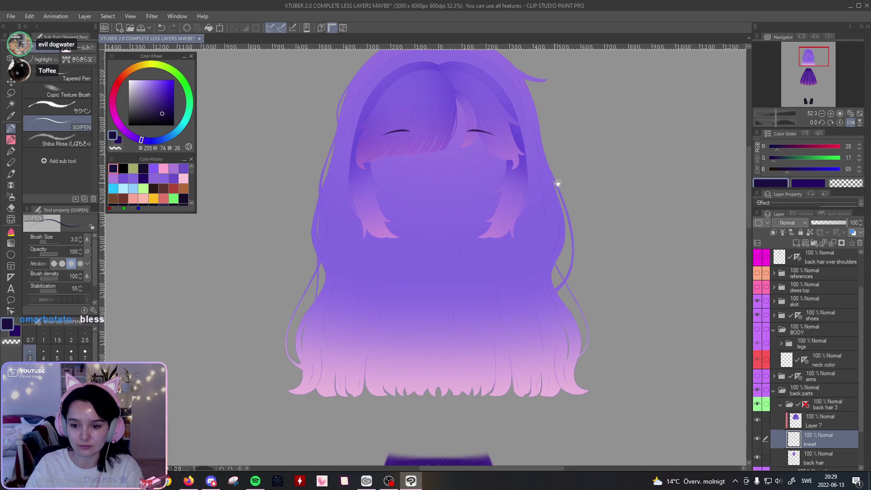
left_click_drag(597, 245, 617, 375)
left_click_drag(779, 113, 782, 117)
left_click_drag(526, 173, 641, 266)
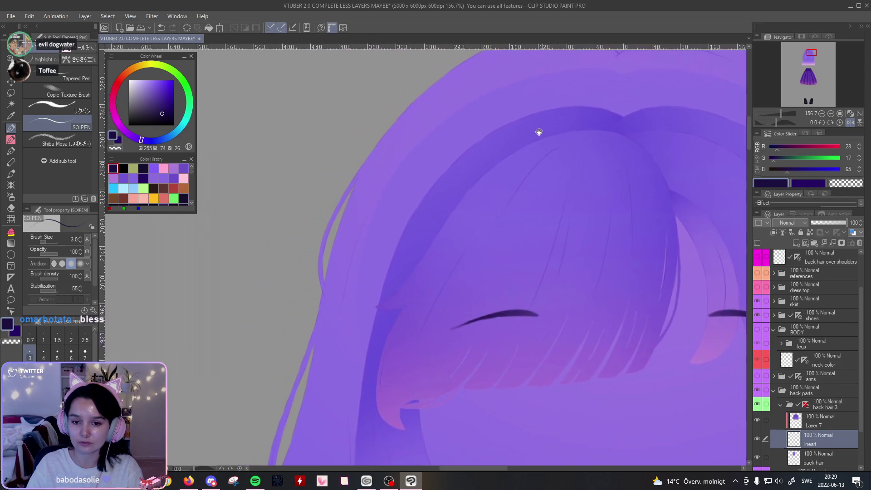
left_click_drag(533, 154, 505, 207)
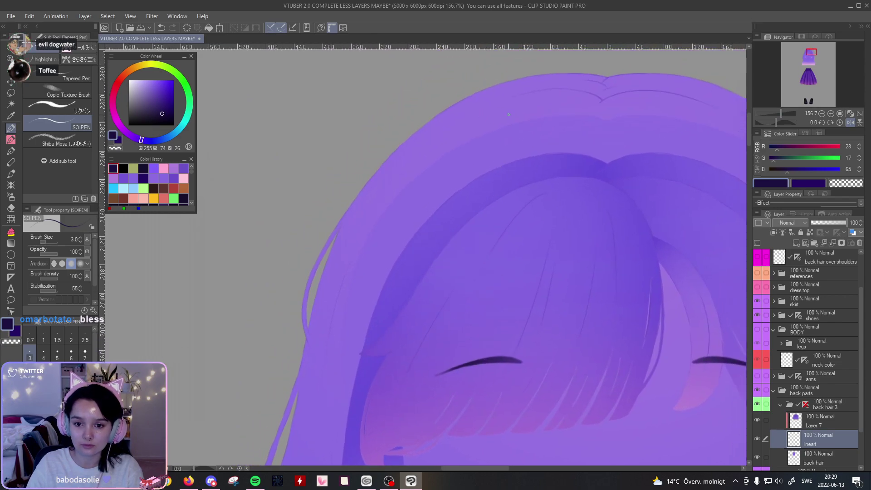
left_click_drag(774, 121, 771, 124)
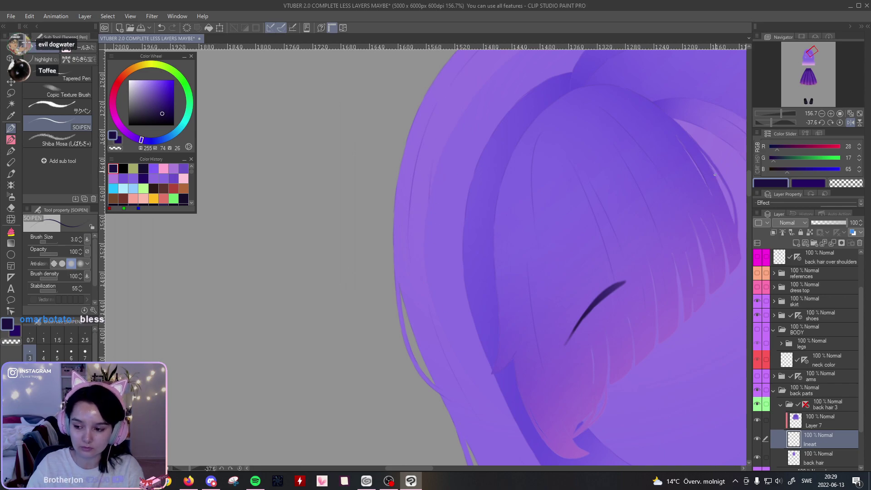
scroll(857, 347, "up", 3)
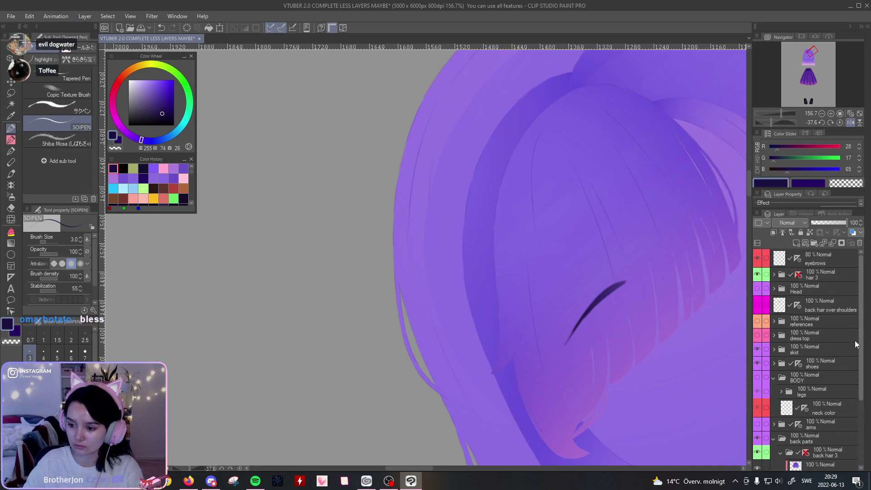
left_click(757, 274)
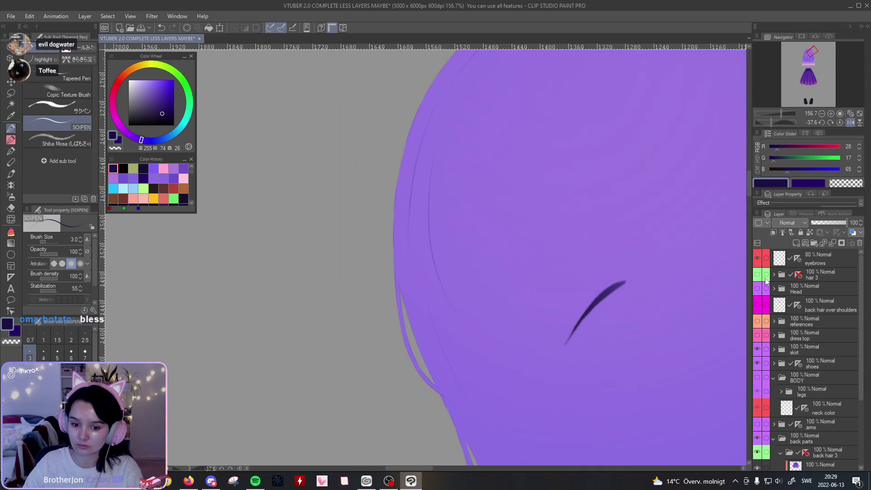
left_click(839, 123)
left_click_drag(781, 114, 781, 113)
left_click(850, 123)
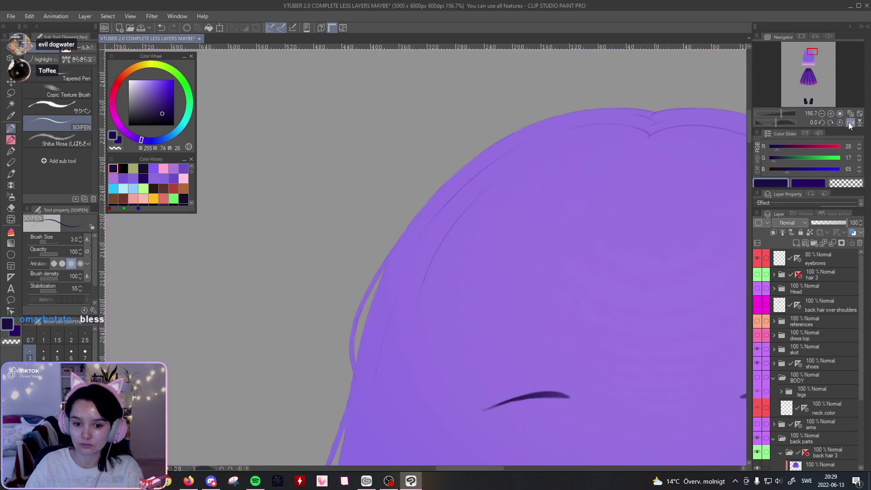
Step: Undo the inner curved line at the side of the crown, try replacement curves, and undo those attempts
left_click_drag(693, 196, 692, 166)
key("ctrl+z")
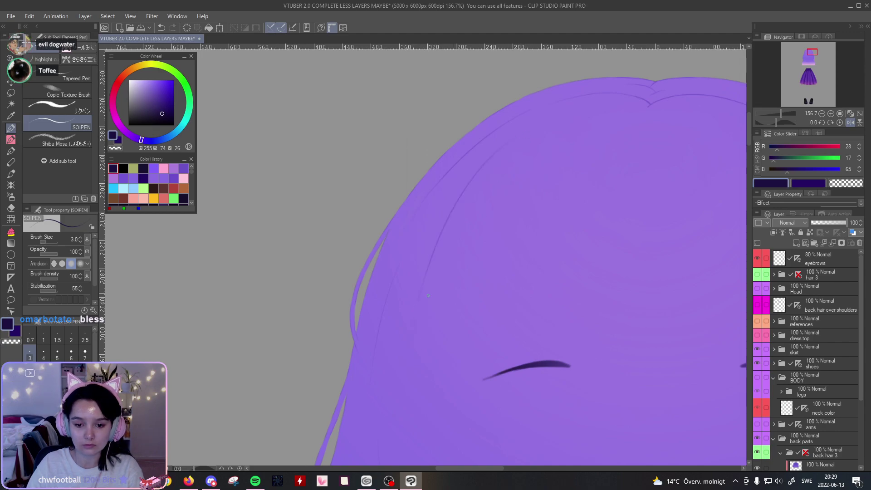
key("ctrl+z")
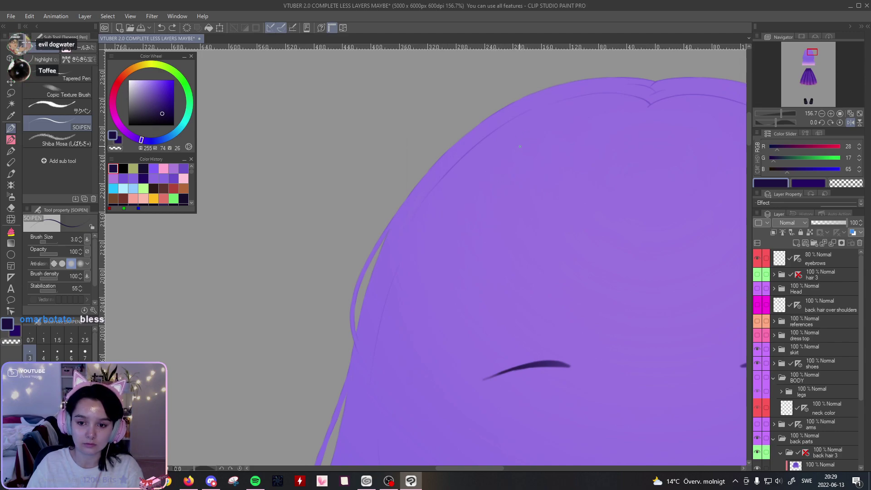
key("ctrl+z")
key("ctrl+z")
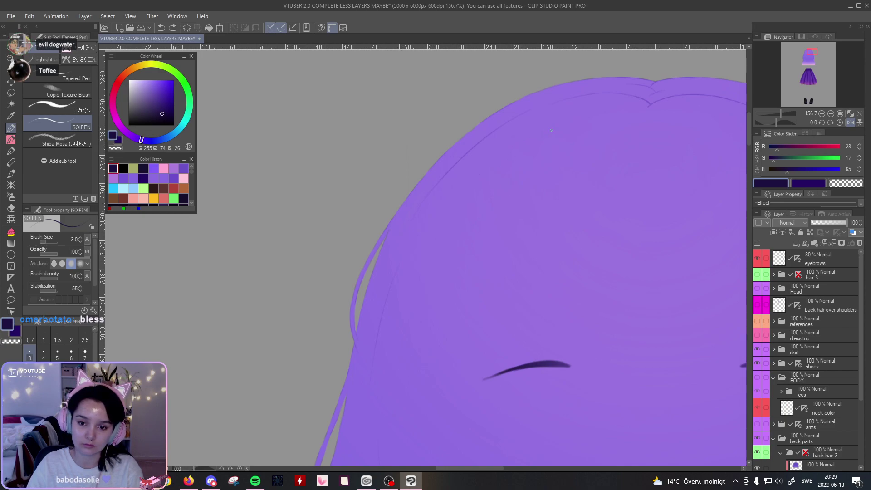
left_click_drag(438, 277, 427, 309)
key("ctrl+z")
Step: Redraw the inner crown line as a long, thin curve sweeping from the upper crown down the side, undoing unsatisfactory versions
left_click_drag(586, 166, 565, 128)
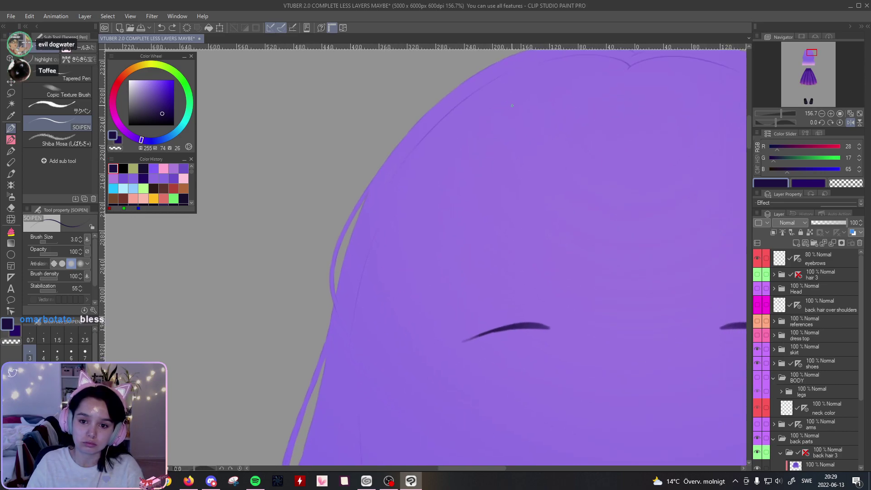
left_click_drag(785, 116, 782, 113)
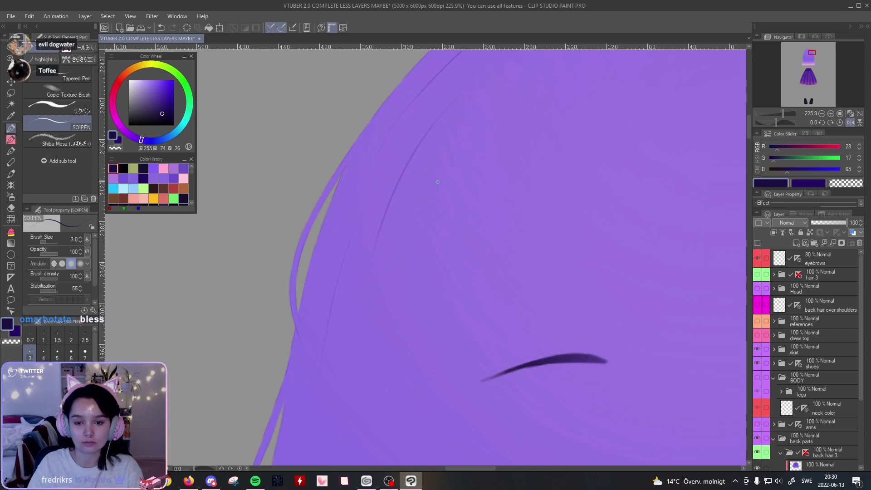
key("ctrl+z")
left_click_drag(476, 82, 395, 208)
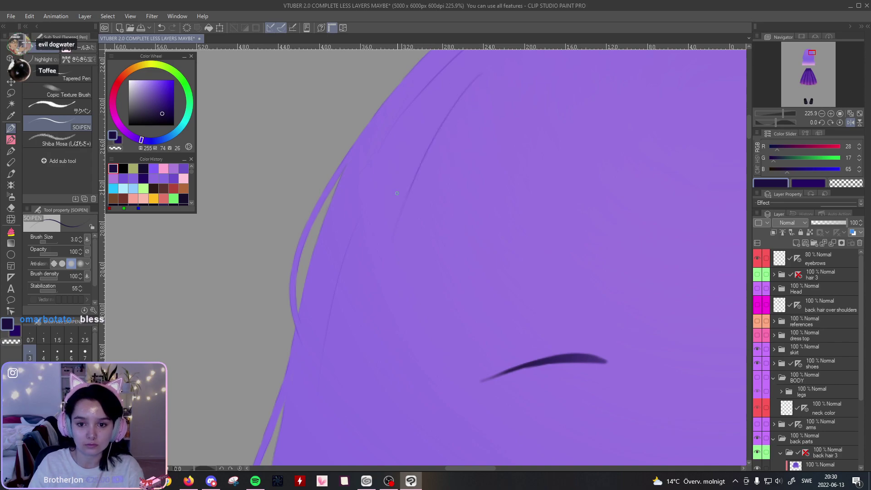
key("ctrl+z")
key("ctrl+z")
mouse_move(472, 79)
left_mouse_down()
mouse_move(426, 136)
mouse_move(381, 229)
left_mouse_up()
key("ctrl+z")
left_click_drag(472, 78, 371, 301)
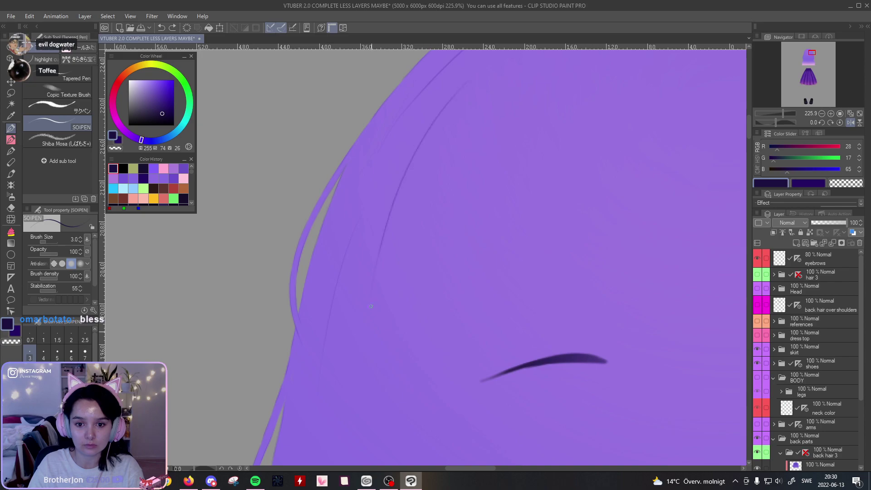
Step: Extend the inner crown line down the side of the back hair to below eye level
left_click_drag(786, 113, 778, 118)
scroll(620, 132, "down", 2)
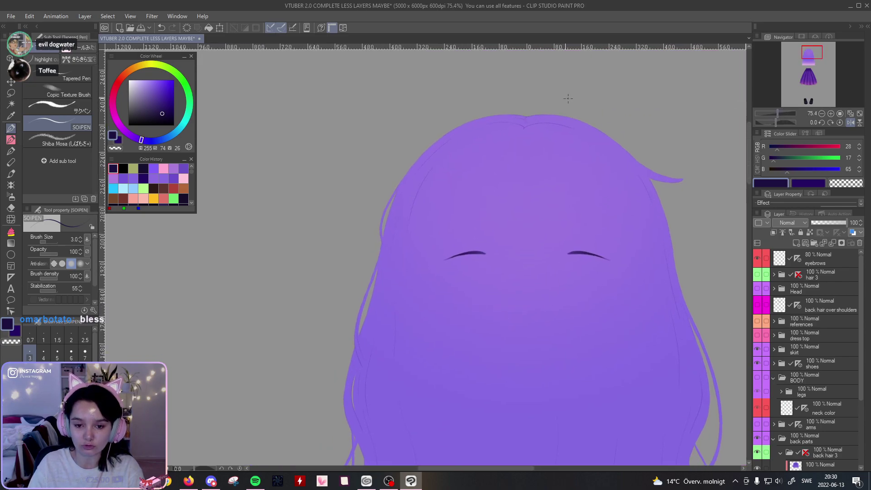
left_click_drag(453, 188, 460, 108)
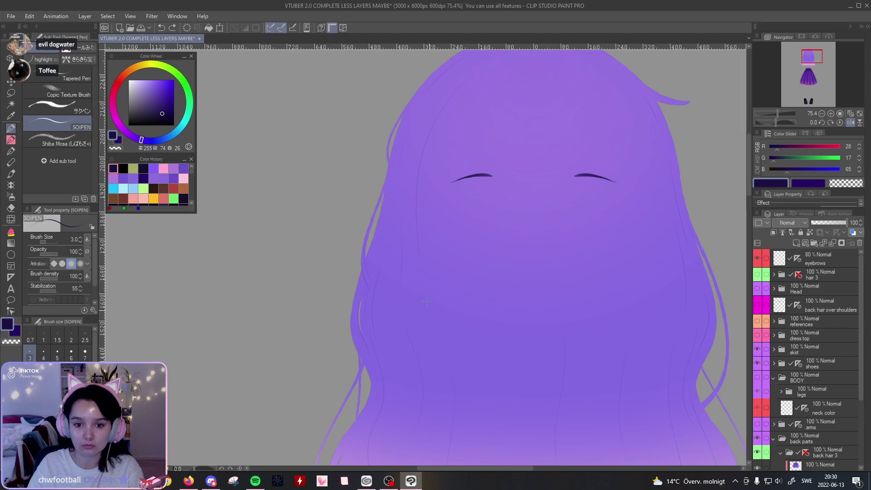
Step: Lasso the upper part of the inner crown line and reshape its curve with Liquify at brush size 250
left_click_drag(779, 115, 782, 114)
mouse_move(581, 137)
left_mouse_down()
mouse_move(537, 256)
mouse_move(537, 399)
left_mouse_up()
left_click(12, 93)
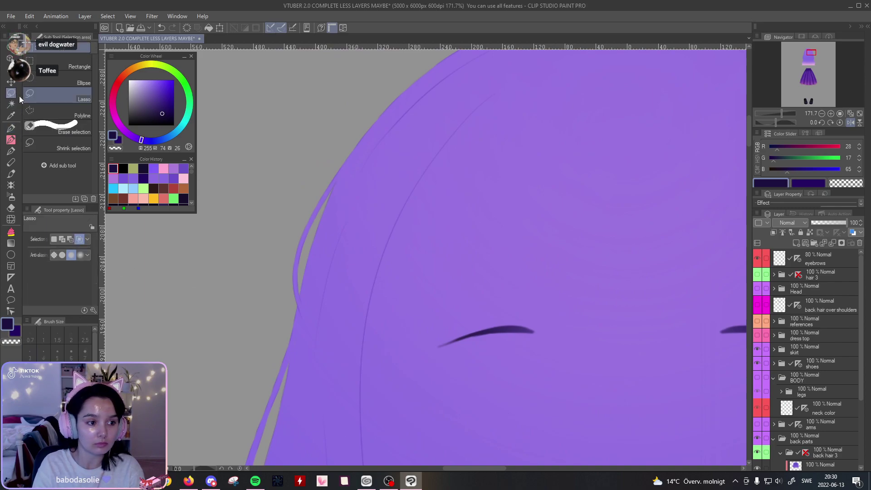
mouse_move(386, 183)
left_mouse_down()
mouse_move(357, 251)
mouse_move(354, 350)
left_mouse_up()
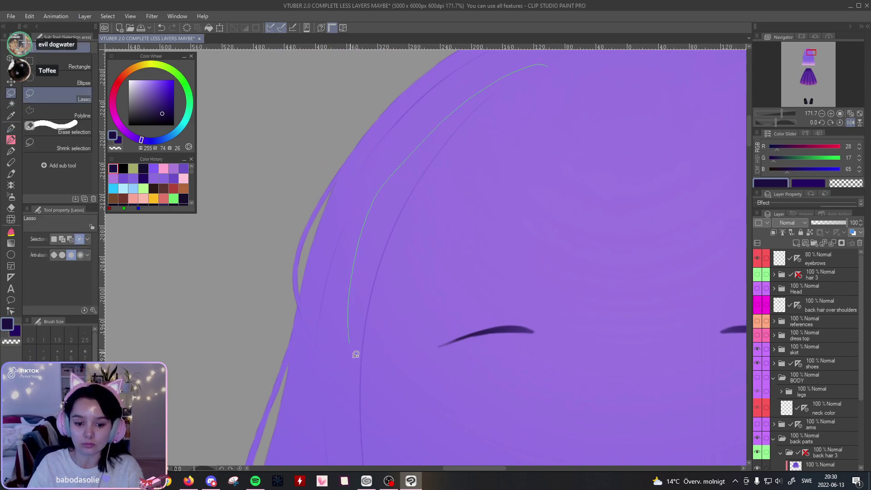
left_click_drag(547, 153, 556, 66)
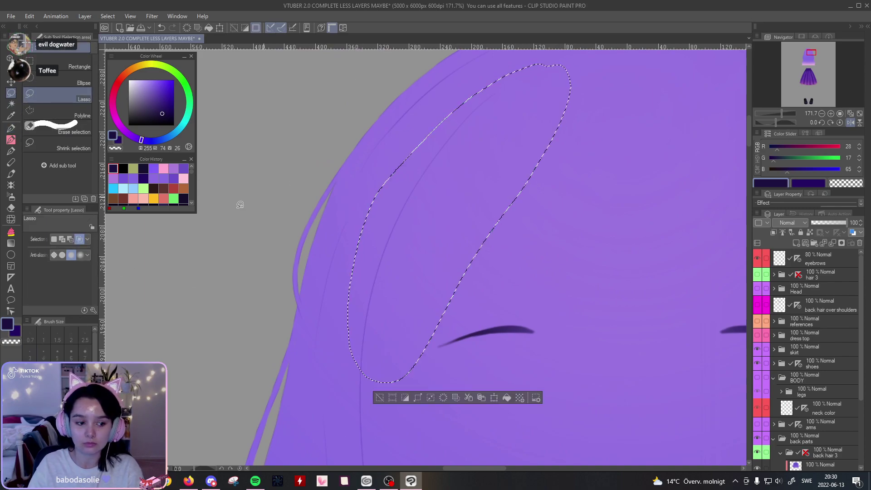
left_click(11, 219)
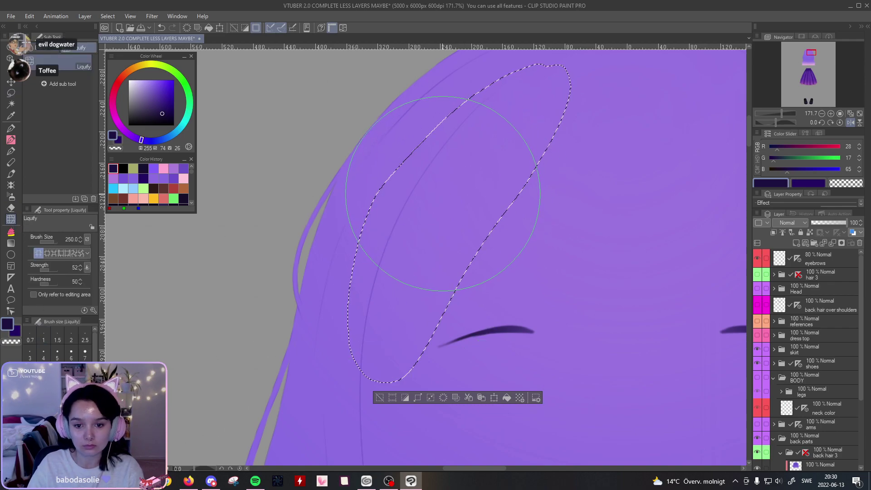
mouse_move(447, 217)
left_mouse_down()
mouse_move(440, 181)
mouse_move(460, 140)
mouse_move(477, 182)
left_mouse_up()
key("space")
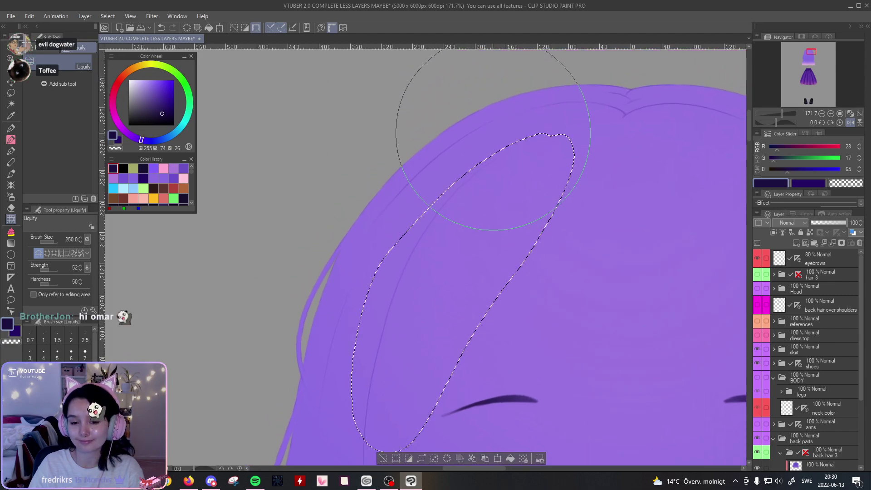
key("space")
left_click_drag(470, 230, 474, 145)
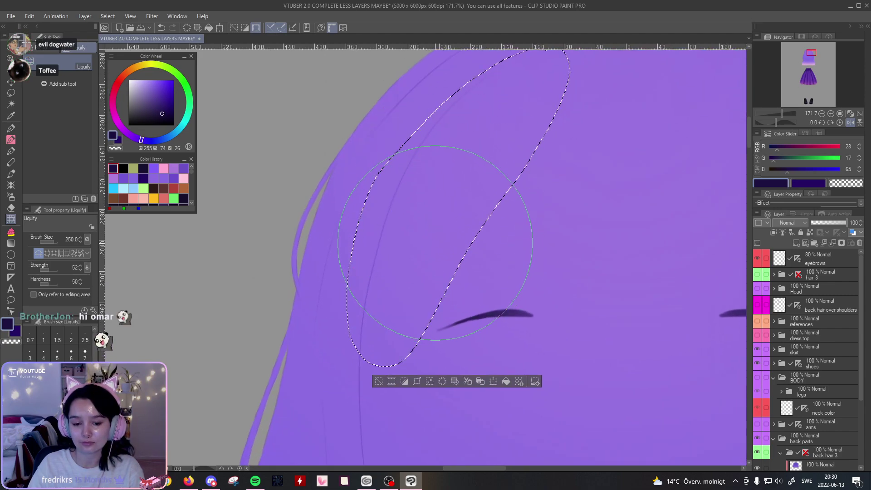
left_click_drag(423, 213, 434, 264)
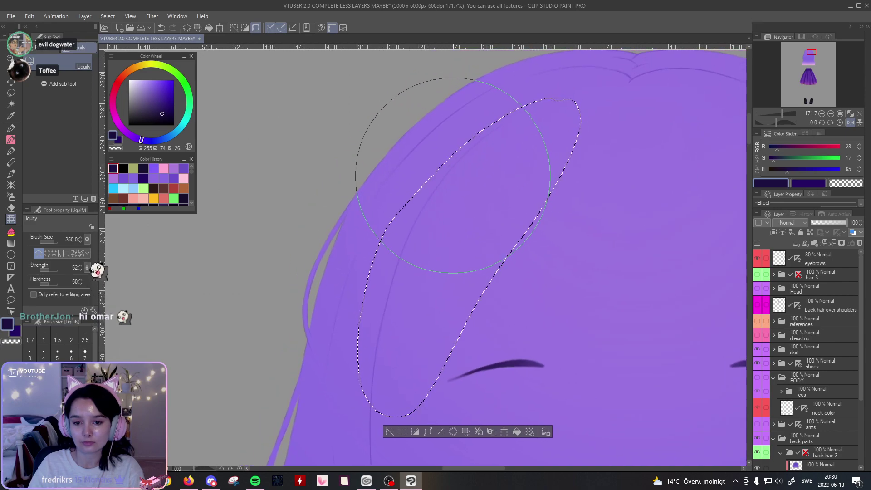
Step: Clear the selection, refine the curve of the lines at the side of the crown with Liquify, and save the file
left_click(11, 93)
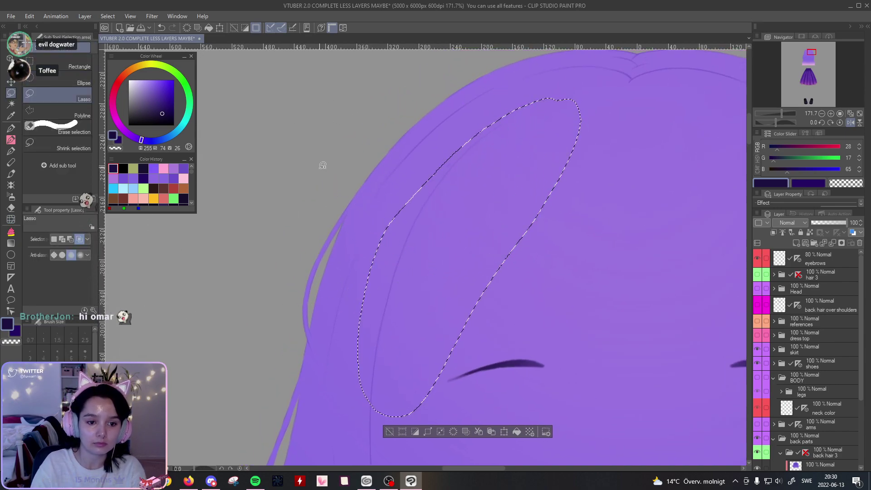
left_click(323, 164)
left_click_drag(403, 140, 387, 50)
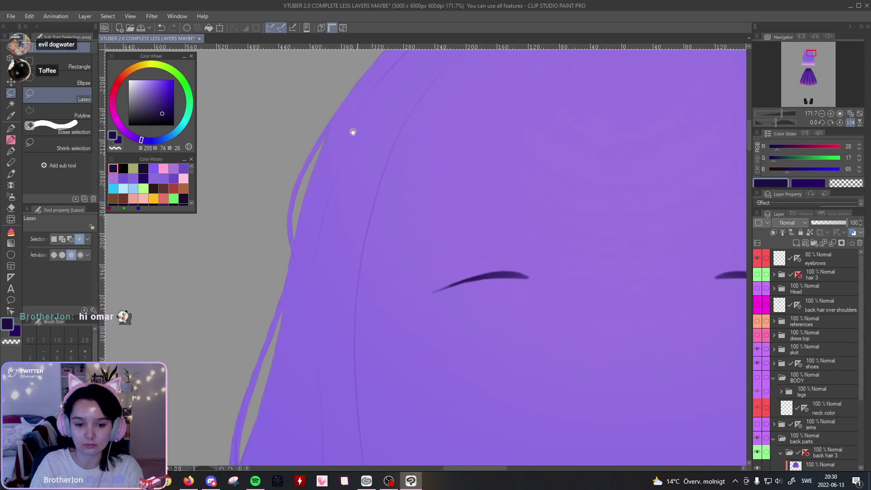
left_click(10, 219)
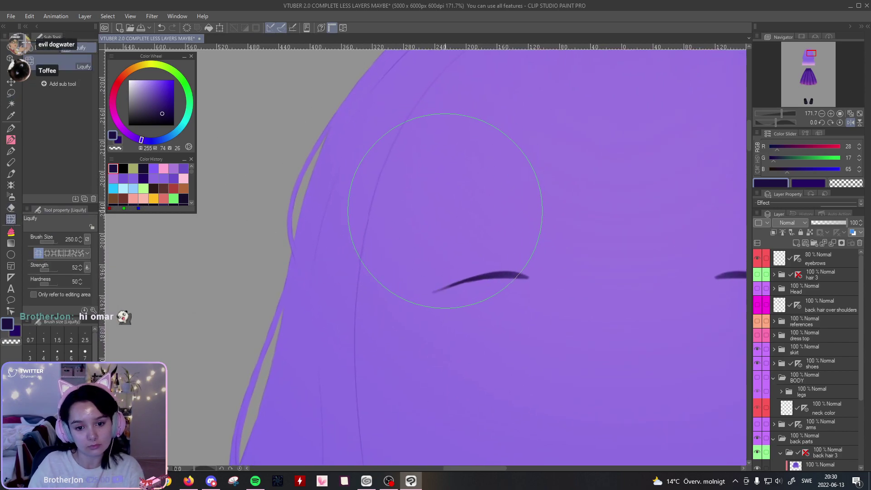
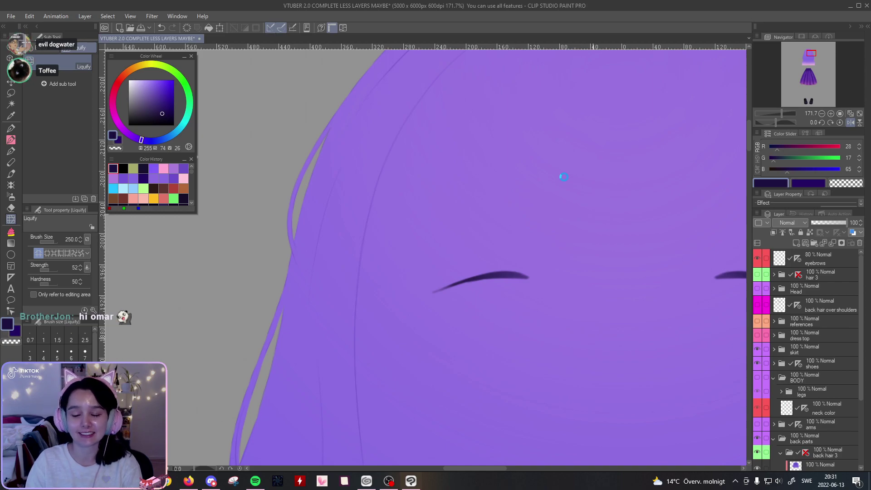
key("ctrl+s")
Step: Flip the canvas view horizontally to work on the opposite side of the back hair's crown
left_click_drag(782, 117, 780, 116)
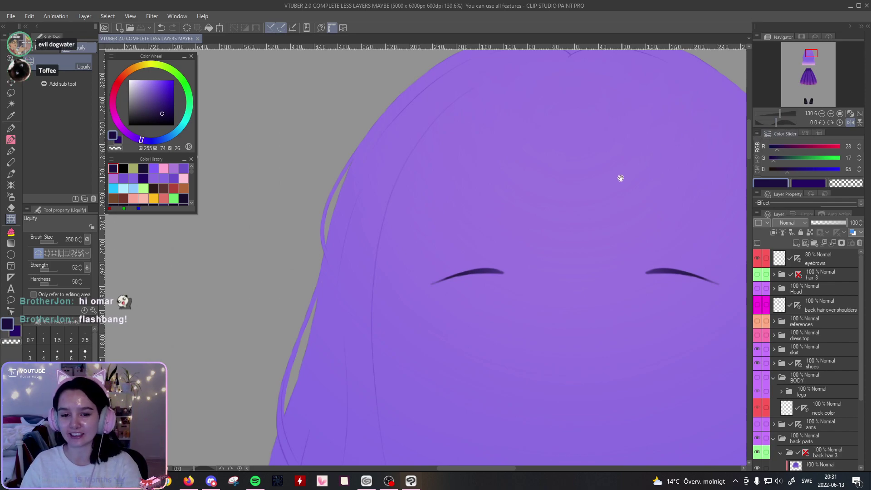
left_click_drag(638, 203, 590, 68)
left_click_drag(612, 181, 597, 91)
left_click_drag(594, 150, 533, 406)
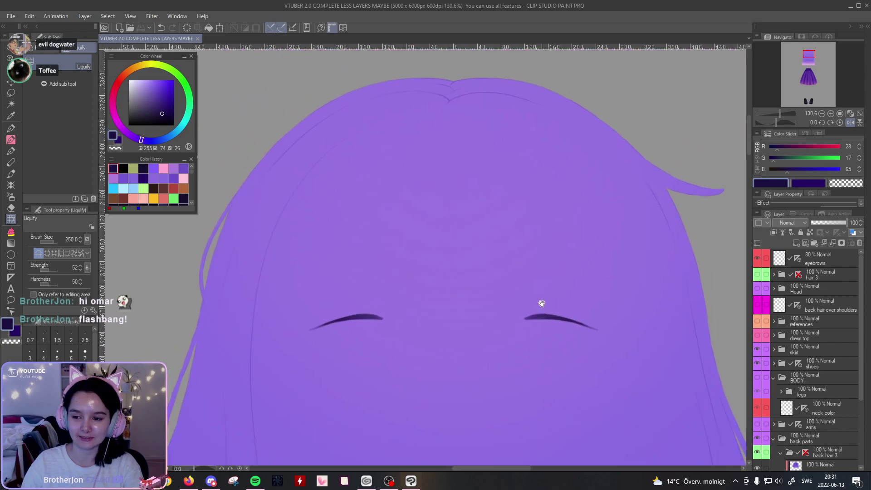
left_click(848, 122)
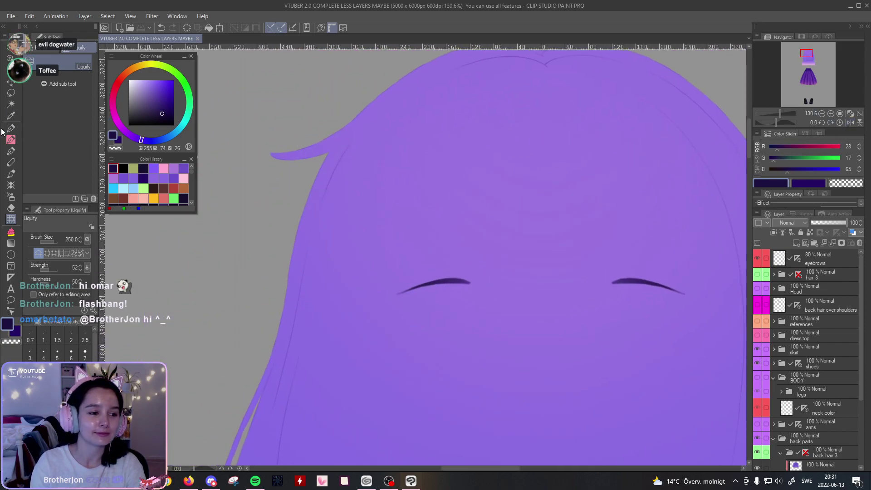
Step: Draw a long, thin inner curve with SOIPEN from the upper crown down the unlined side, undoing an unsatisfactory version
left_click(11, 129)
left_click_drag(467, 190, 468, 208)
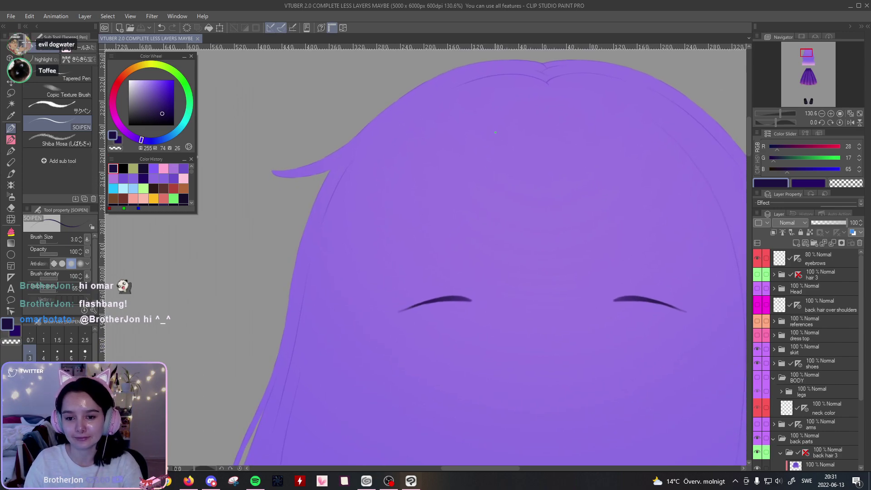
mouse_move(502, 115)
left_mouse_down()
mouse_move(392, 200)
mouse_move(429, 194)
mouse_move(402, 184)
left_mouse_up()
key("ctrl+z")
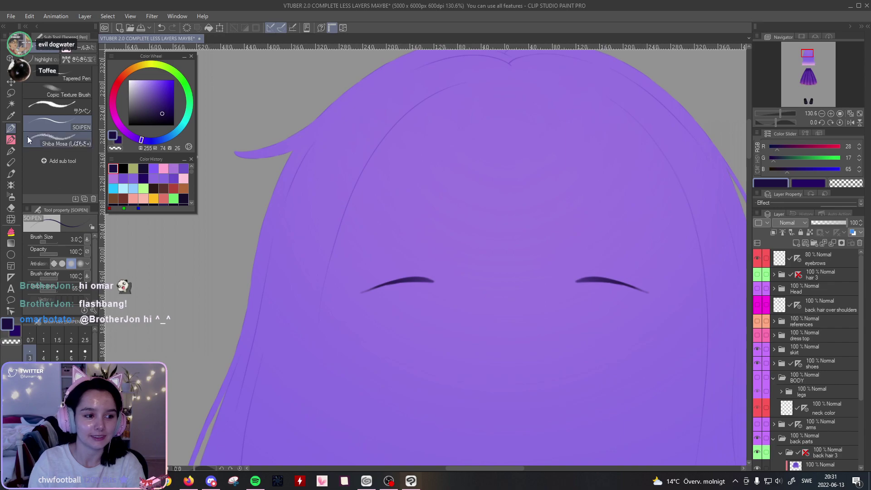
Step: Lasso the new inner crown line and reshape its curve with Liquify at brush size 300
left_click(11, 93)
left_click_drag(333, 182, 313, 240)
left_click(483, 77)
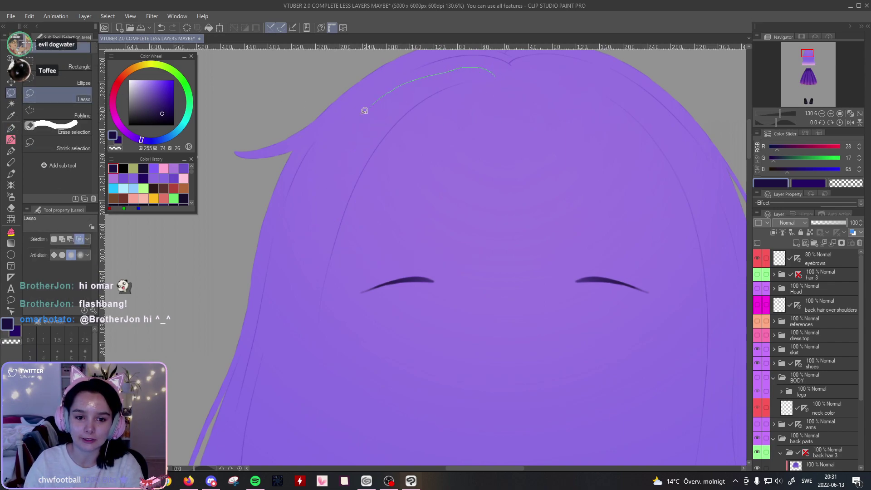
mouse_move(402, 335)
left_mouse_down()
mouse_move(502, 107)
mouse_move(486, 82)
left_mouse_up()
left_click(11, 219)
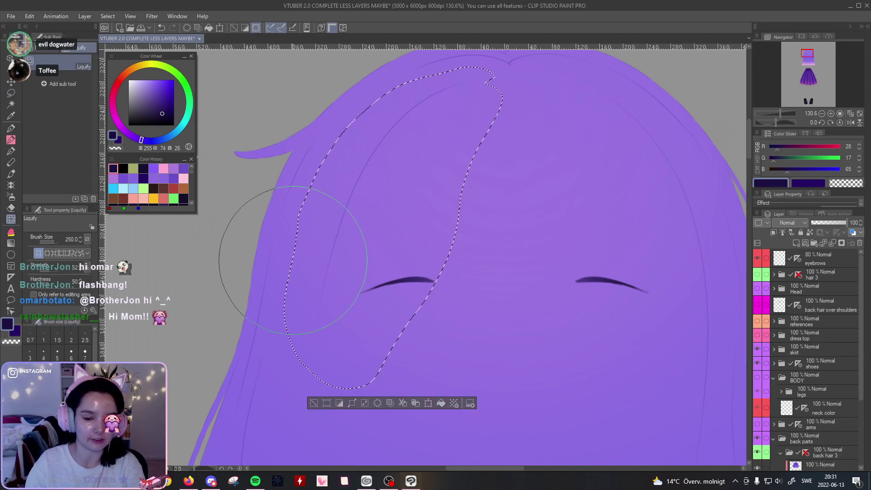
key("]")
left_click_drag(396, 177, 405, 232)
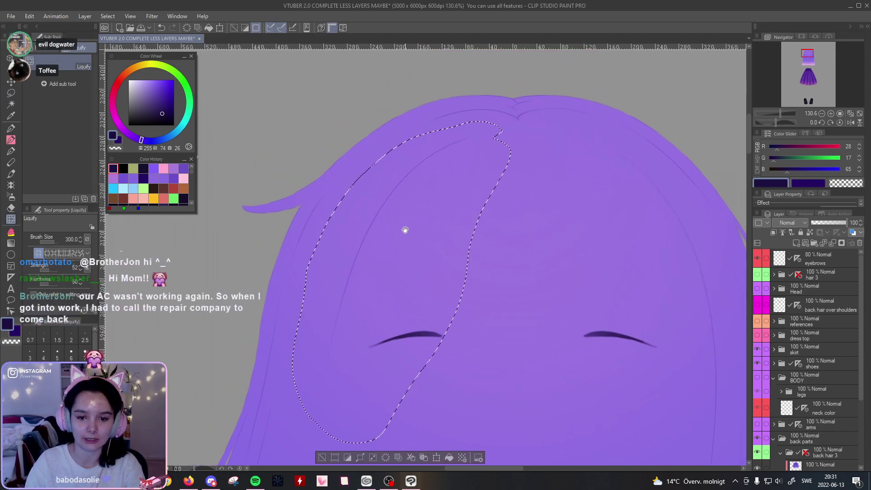
left_click_drag(406, 184, 396, 192)
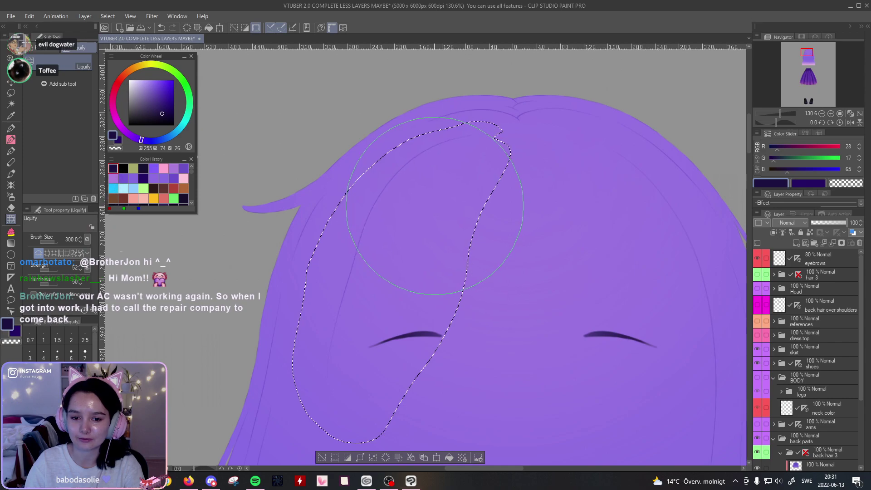
left_click_drag(435, 209, 426, 150)
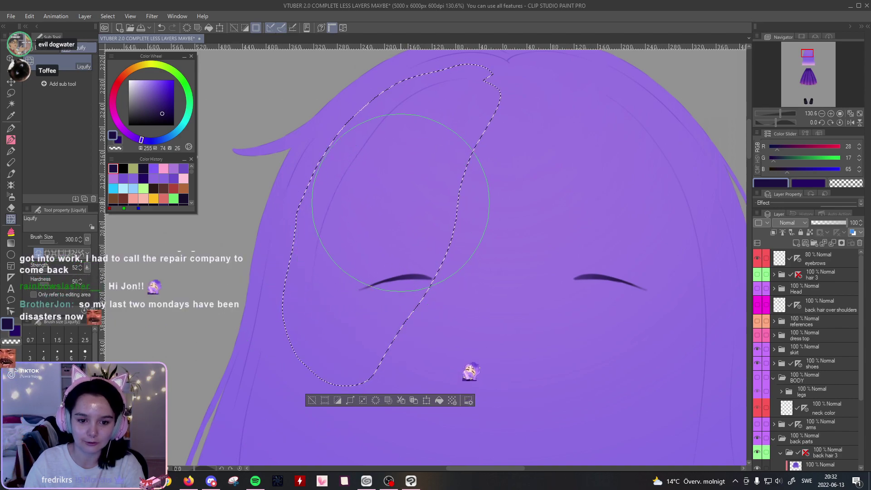
left_click_drag(399, 195, 413, 222)
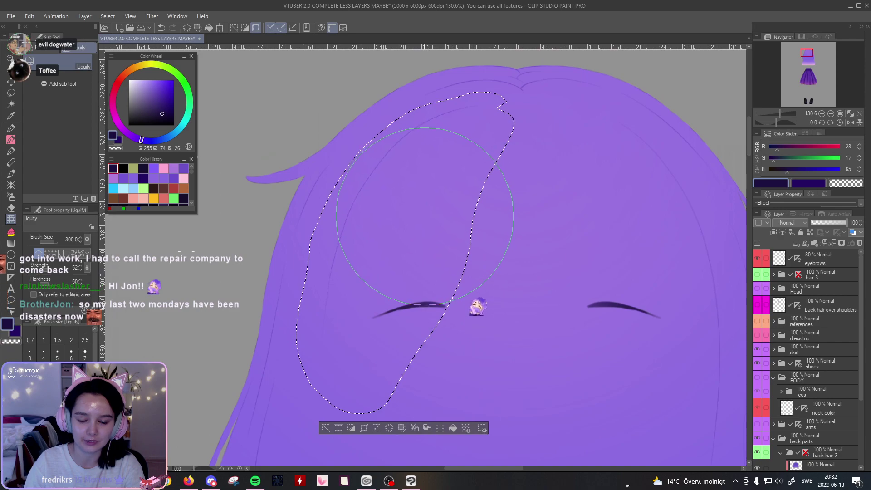
left_click_drag(339, 182, 365, 224)
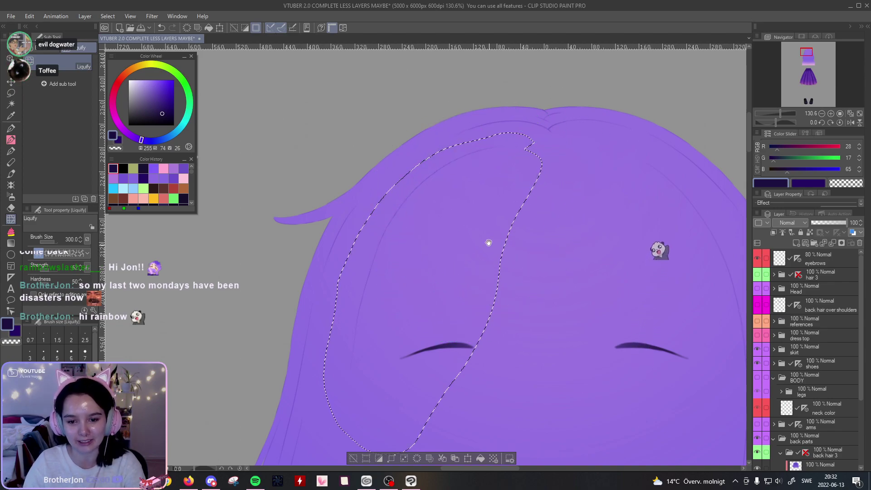
Step: Refine the lower stretch of the new crown line with further Liquify adjustments
left_click_drag(489, 249, 489, 213)
left_click_drag(776, 114, 783, 114)
mouse_move(581, 108)
left_mouse_down()
mouse_move(525, 284)
mouse_move(527, 305)
left_mouse_up()
mouse_move(520, 265)
left_mouse_down()
mouse_move(539, 183)
mouse_move(582, 85)
left_mouse_up()
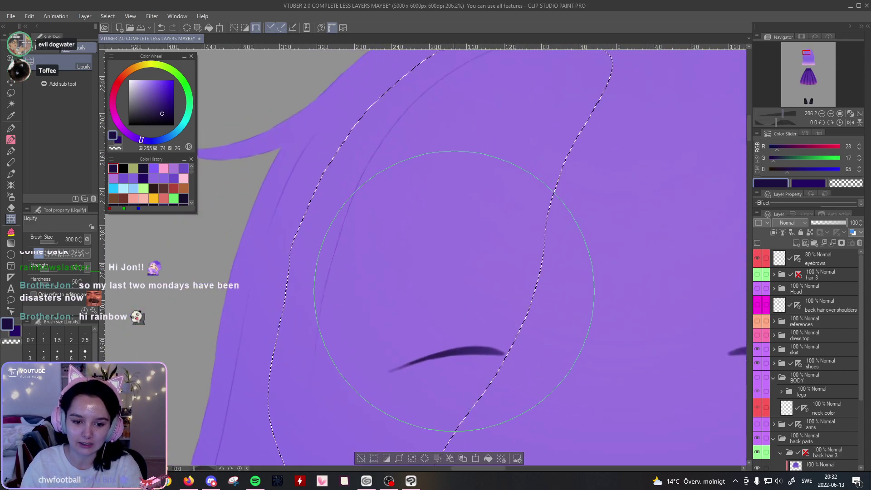
left_click_drag(461, 280, 463, 297)
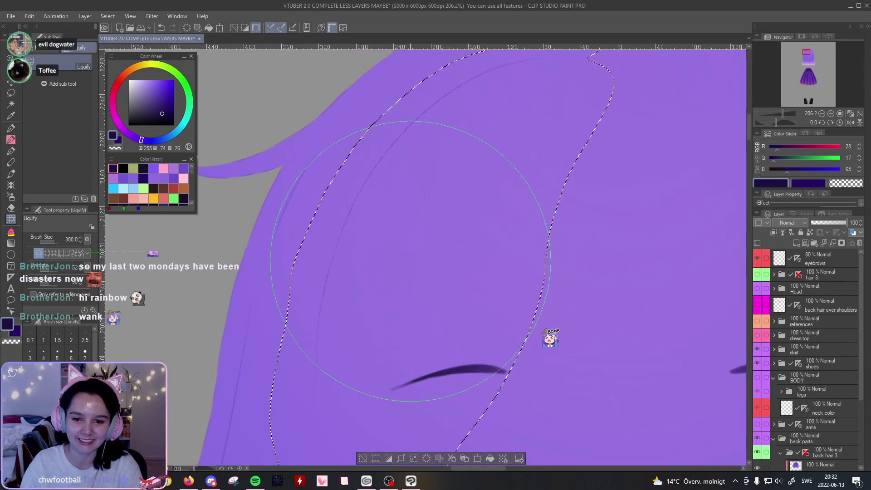
mouse_move(787, 115)
left_mouse_down()
mouse_move(776, 121)
mouse_move(783, 120)
left_mouse_up()
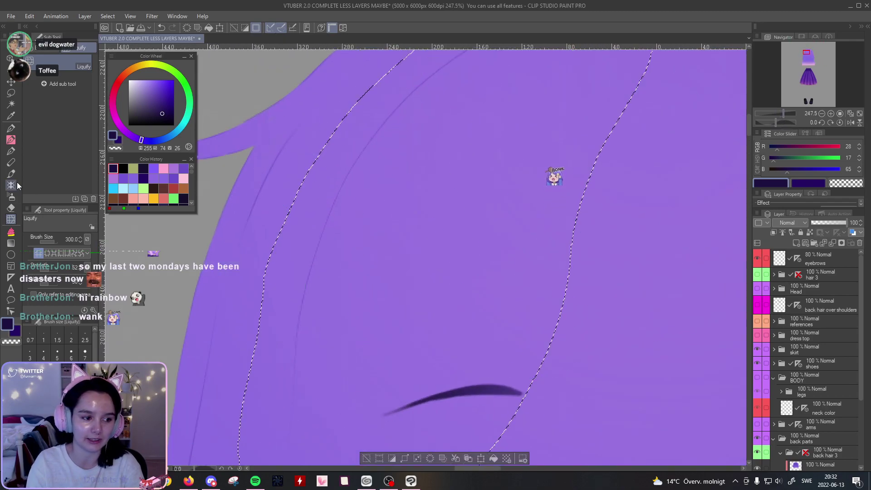
Step: Clear the selection and erase the lower part of the new crown line with the Hard and Soft Symmetry erasers at size 15
left_click(11, 93)
left_click(302, 280)
left_click_drag(301, 281, 311, 243)
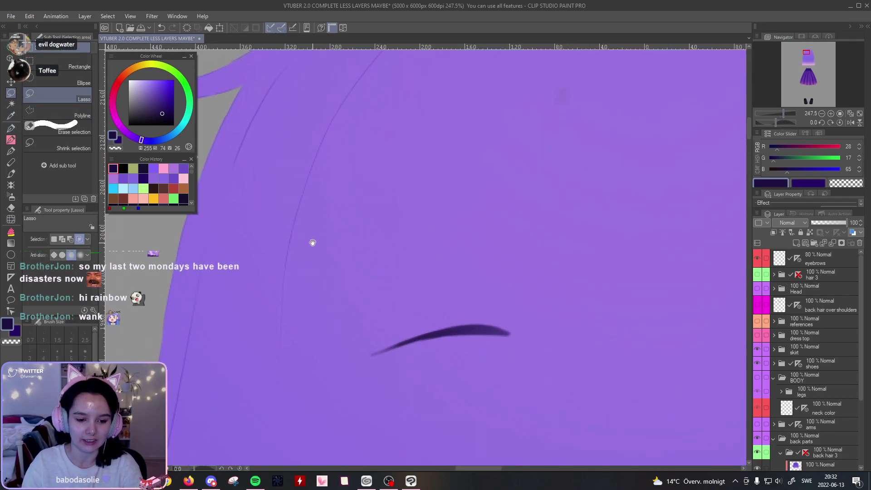
left_click(11, 208)
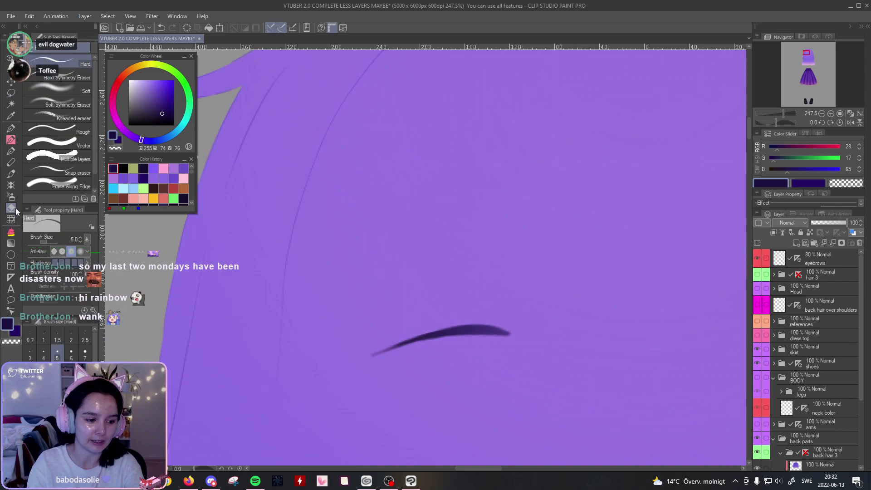
left_click(73, 359)
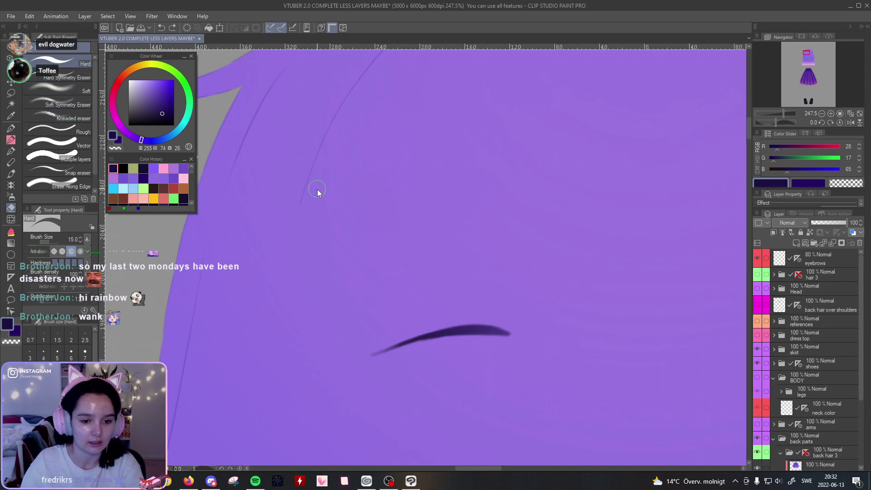
left_click(63, 103)
left_click(71, 371)
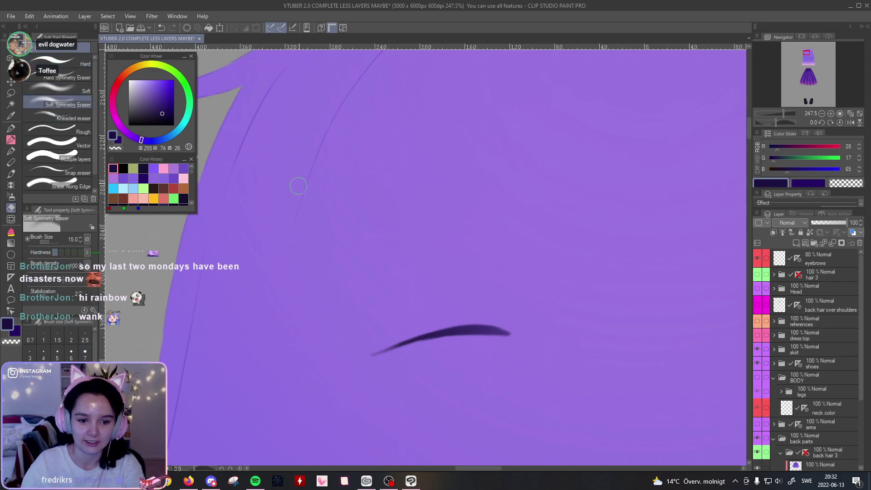
left_click_drag(292, 153, 295, 302)
left_click_drag(325, 253, 340, 170)
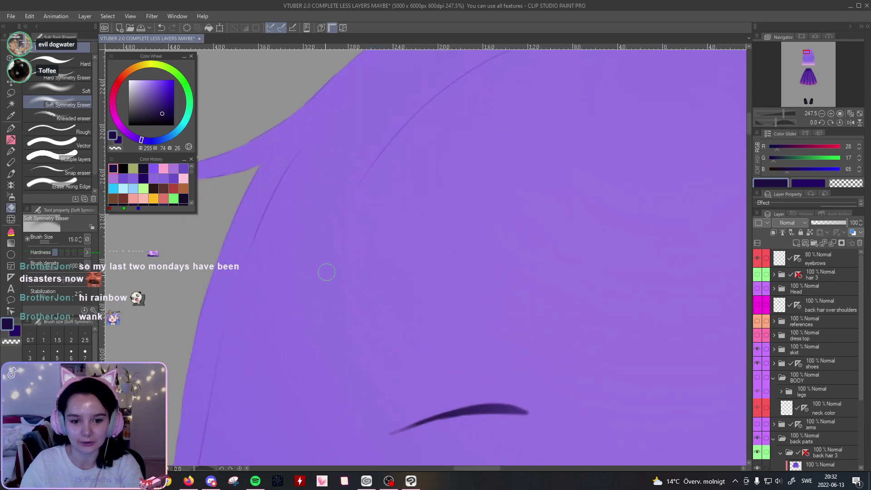
Step: Remove what remains of the new inner crown line and save the file
mouse_move(788, 119)
left_mouse_down()
mouse_move(774, 119)
mouse_move(782, 118)
left_mouse_up()
left_click_drag(726, 148, 639, 208)
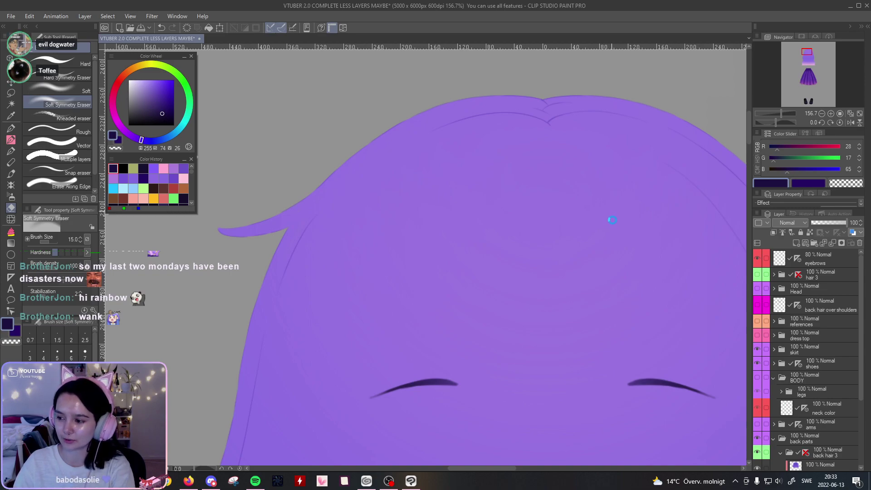
key("ctrl+s")
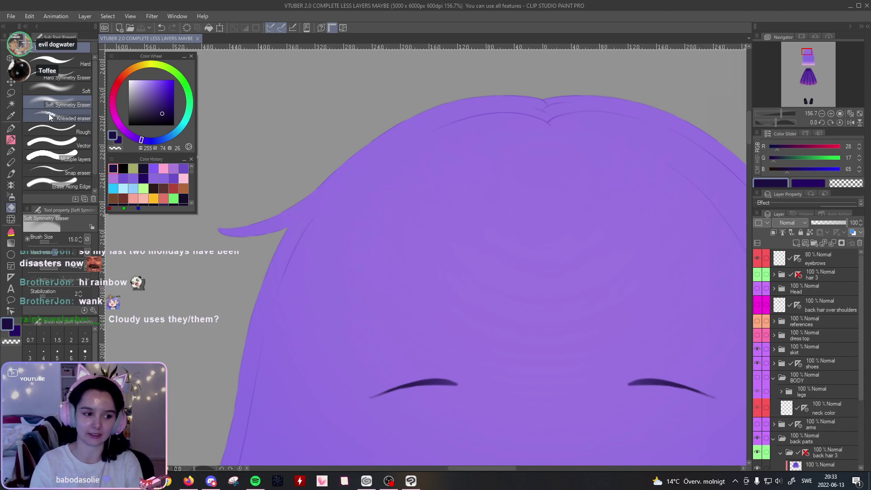
Step: With the SOIPEN at size 3, draw a short line right of the crown parting and a long curved strand line down the left side
left_click(14, 128)
left_click_drag(427, 235, 411, 198)
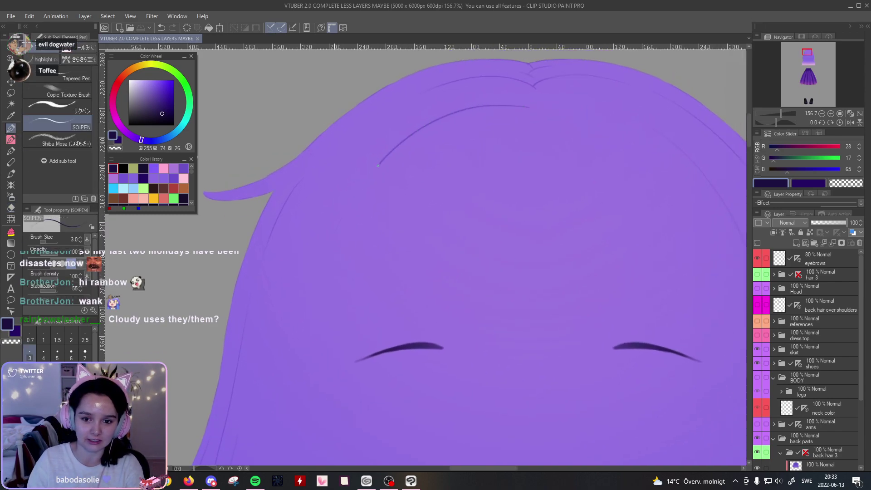
key("ctrl+z")
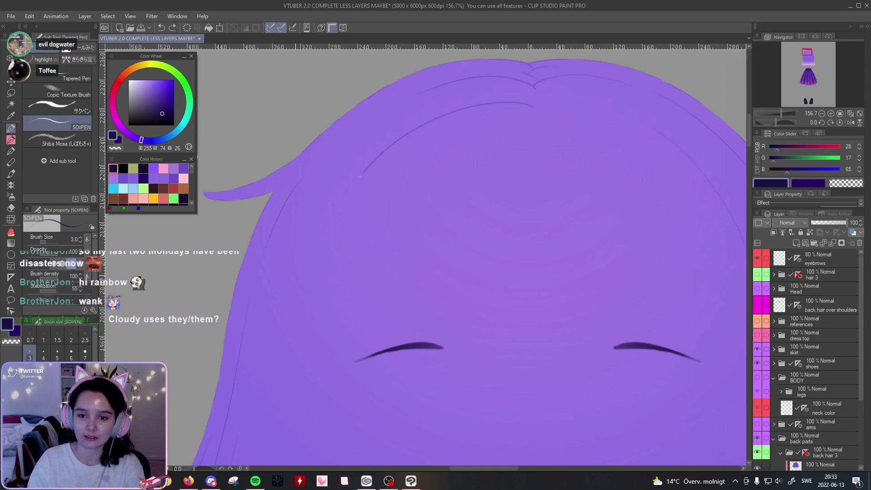
left_click_drag(376, 240, 385, 257)
key("ctrl+z")
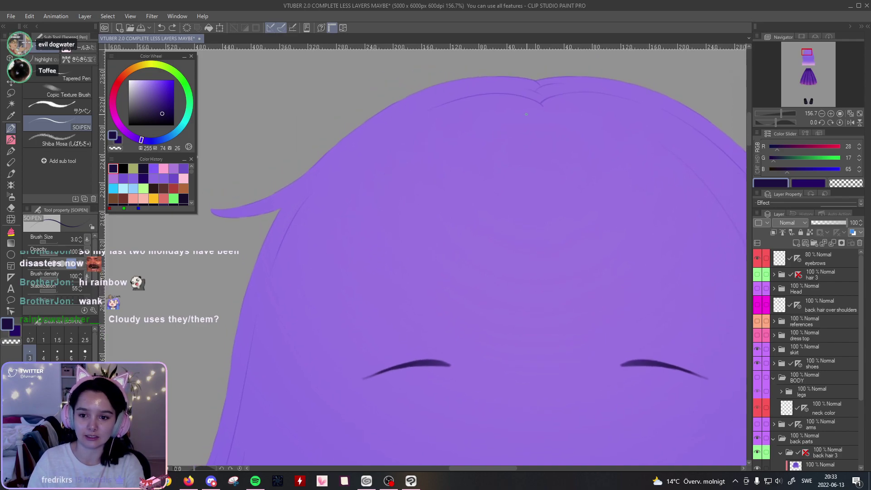
left_click_drag(545, 109, 591, 114)
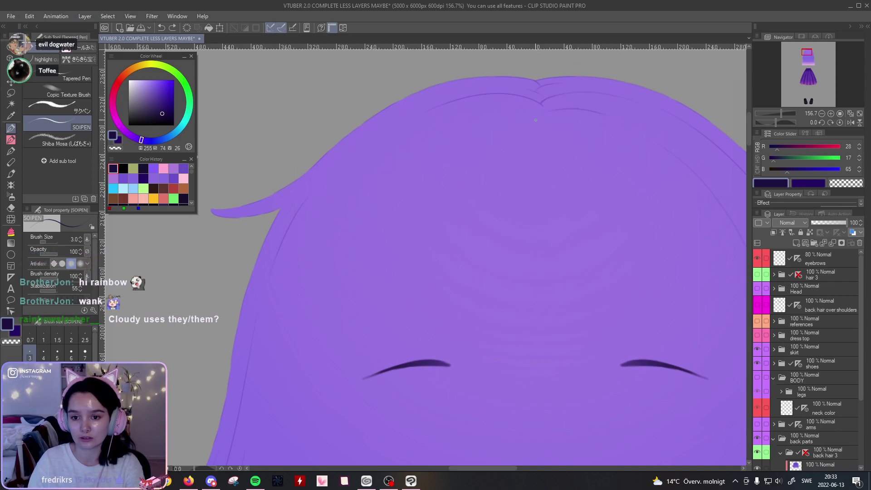
left_click_drag(466, 121, 311, 292)
key("ctrl+z")
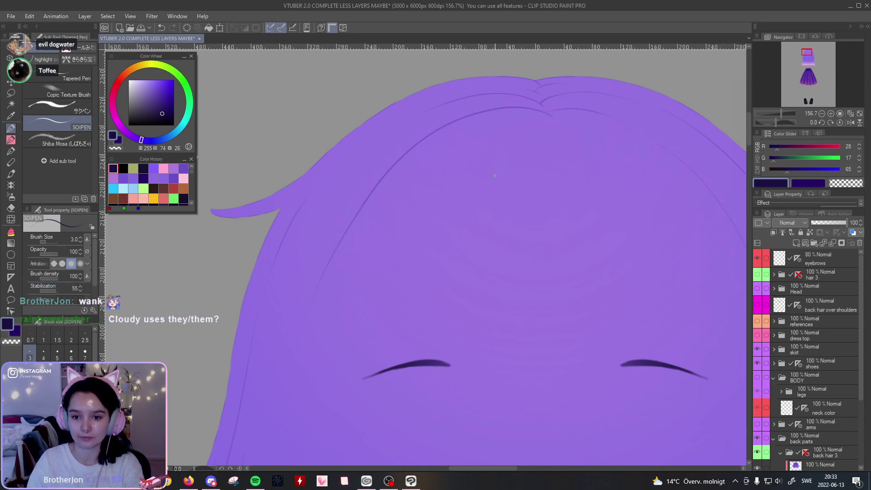
Step: Lasso the long left crown line, reshape its curve with Liquify at brush size 300, and clear the selection
left_click(9, 217)
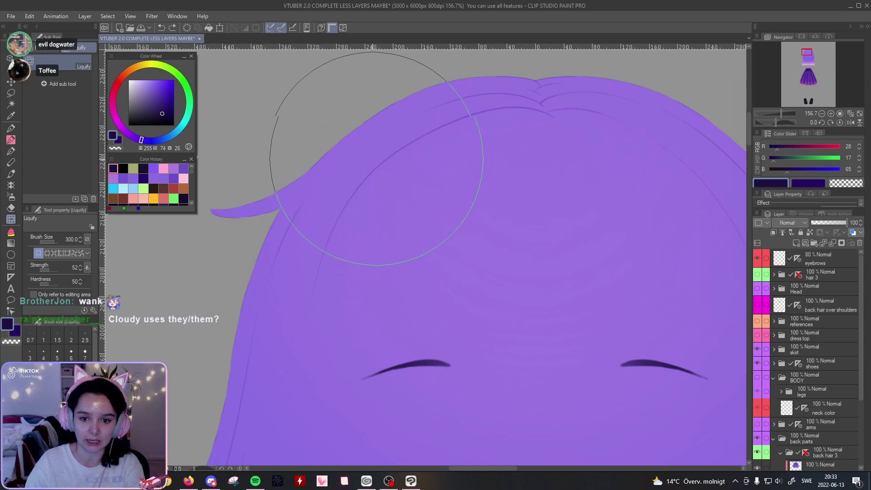
left_click(11, 93)
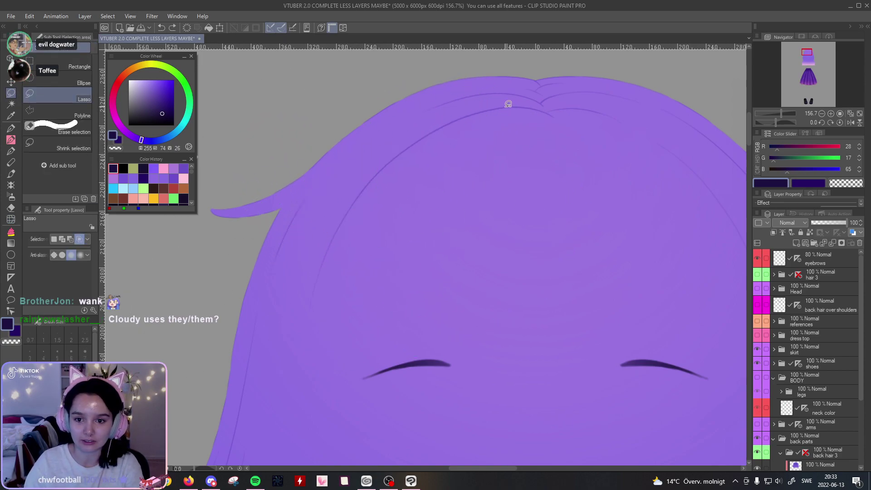
mouse_move(482, 99)
left_mouse_down()
mouse_move(424, 115)
mouse_move(374, 144)
left_mouse_up()
mouse_move(303, 248)
left_mouse_down()
mouse_move(293, 303)
mouse_move(325, 365)
left_mouse_up()
left_click_drag(550, 153, 549, 147)
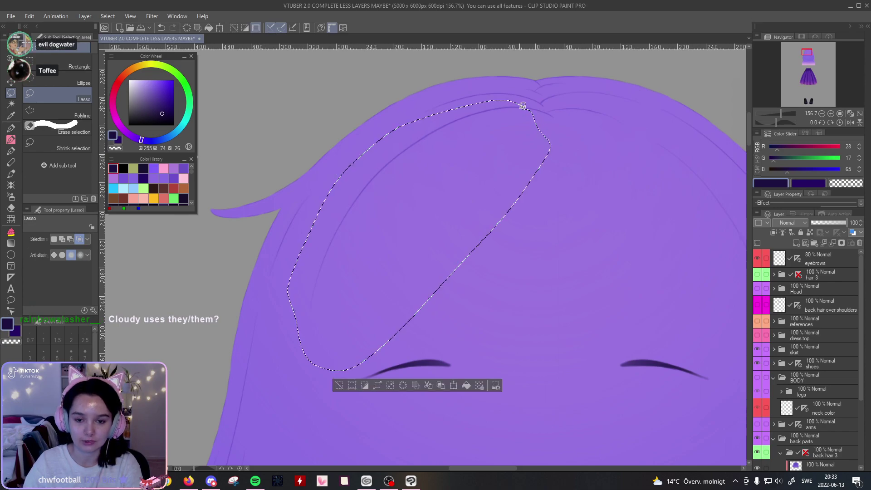
left_click(11, 219)
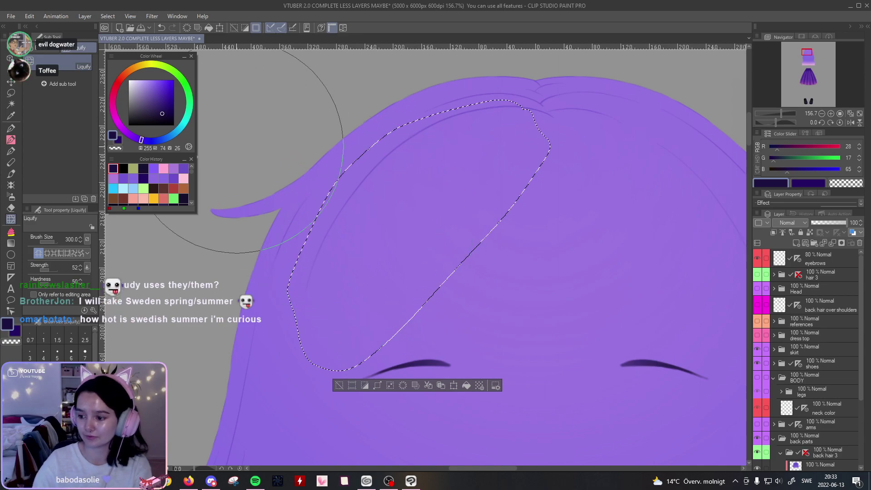
left_click(12, 104)
left_click(11, 94)
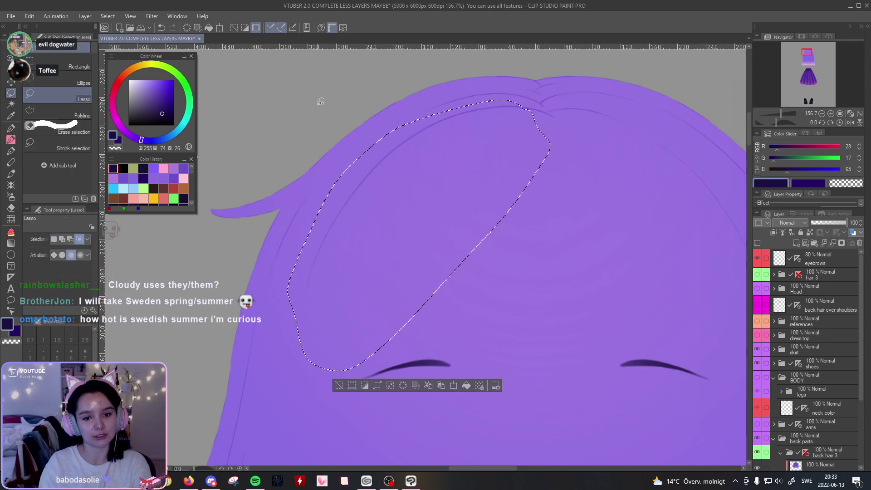
left_click(350, 210)
Step: Examine the ends of the new crown lines on both sides of the parting, up close and within the overall hair shape
left_click_drag(606, 144, 628, 118)
scroll(785, 113, "up", 3)
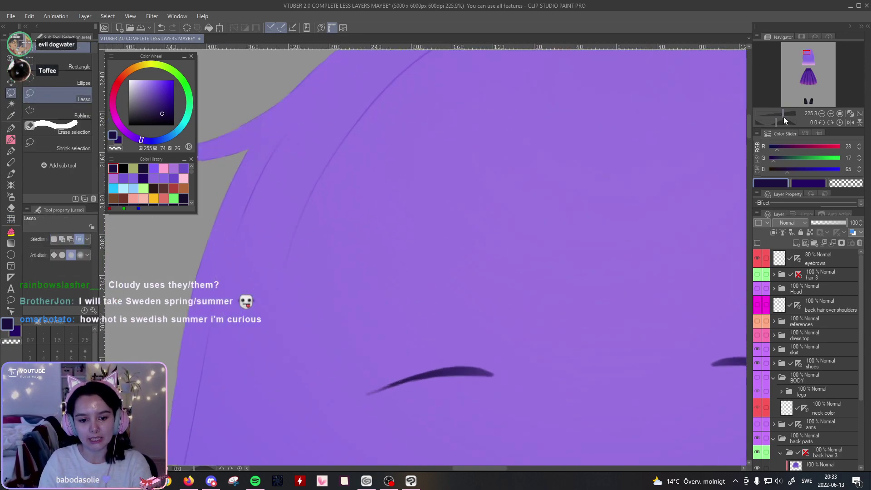
left_click(11, 208)
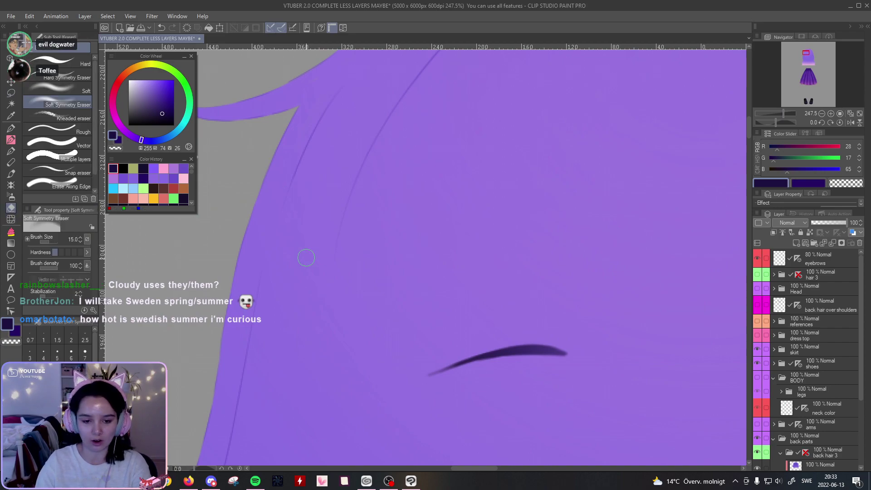
left_click(775, 118)
scroll(804, 112, "up", 1)
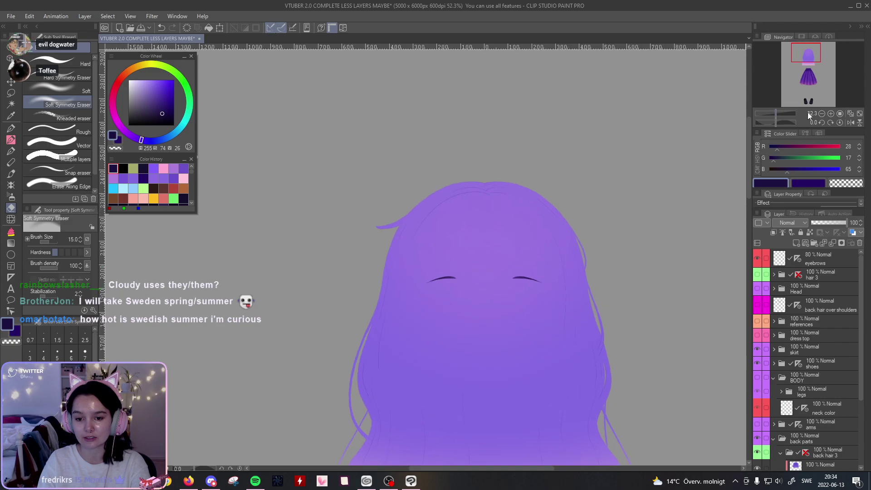
left_click_drag(645, 164, 608, 181)
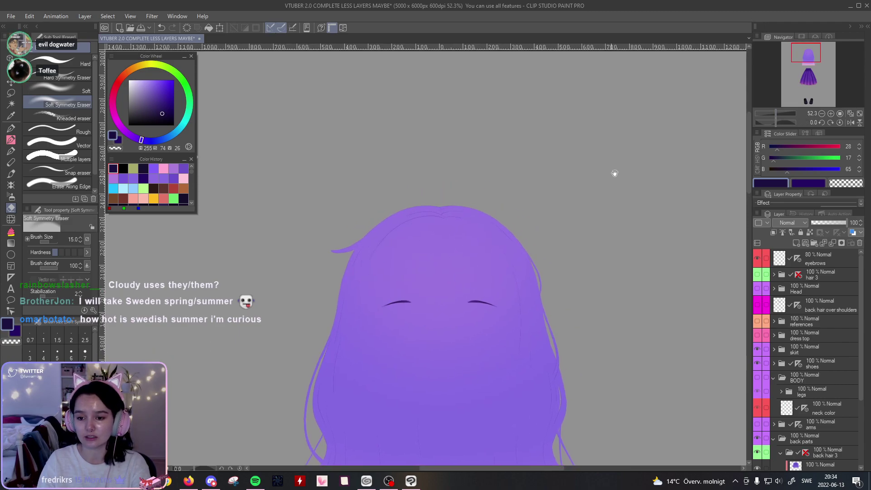
left_click_drag(775, 114, 783, 114)
left_click_drag(661, 155, 520, 218)
left_click_drag(593, 171, 577, 206)
left_click_drag(784, 113, 788, 114)
left_click_drag(664, 143, 651, 205)
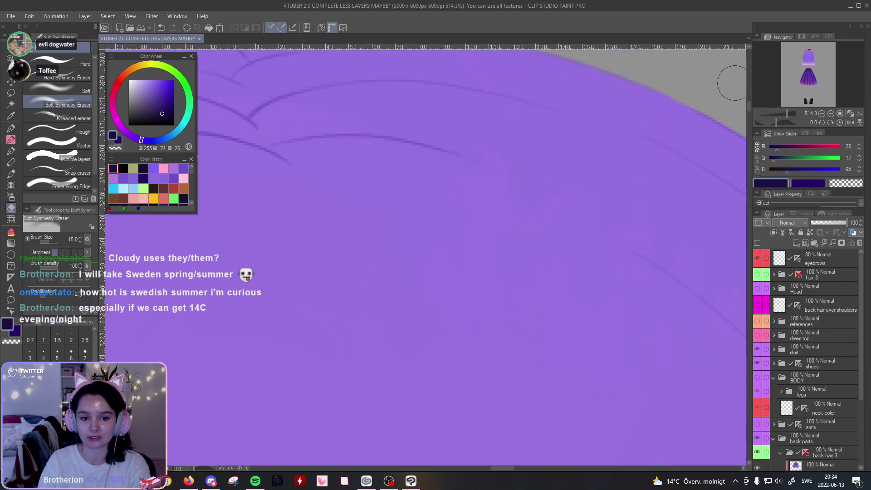
mouse_move(783, 115)
left_mouse_down()
mouse_move(772, 120)
mouse_move(784, 112)
left_mouse_up()
left_click_drag(503, 176, 474, 257)
left_click_drag(795, 113, 779, 116)
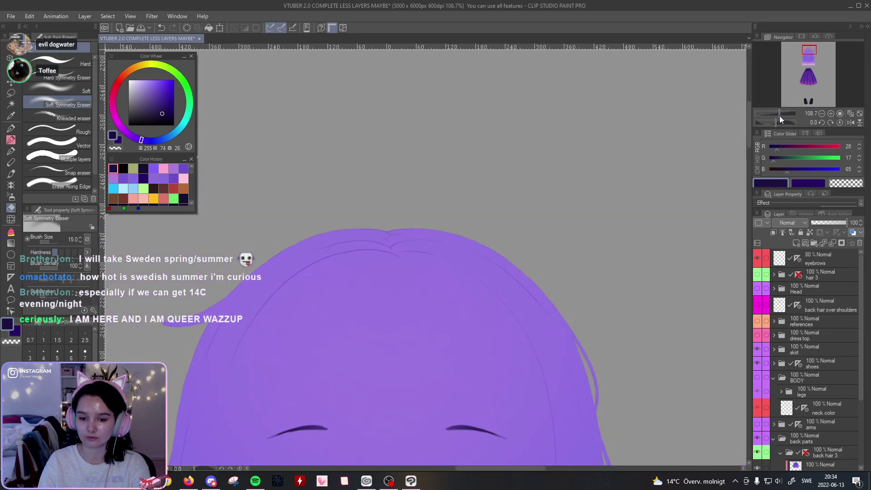
left_click_drag(646, 176, 689, 117)
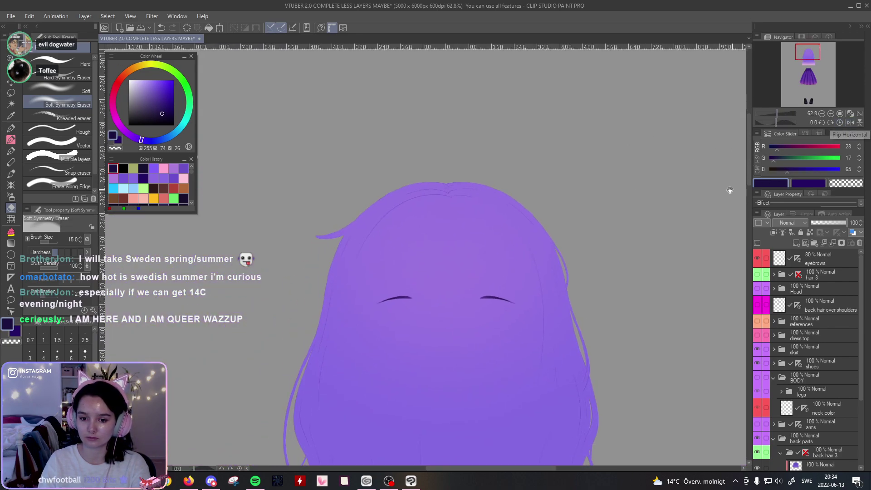
left_click_drag(735, 189, 694, 167)
Step: Toggle the hair 3 and Head folders to compare the new crown lines with the front hair and face, and inspect the crown
left_click(758, 275)
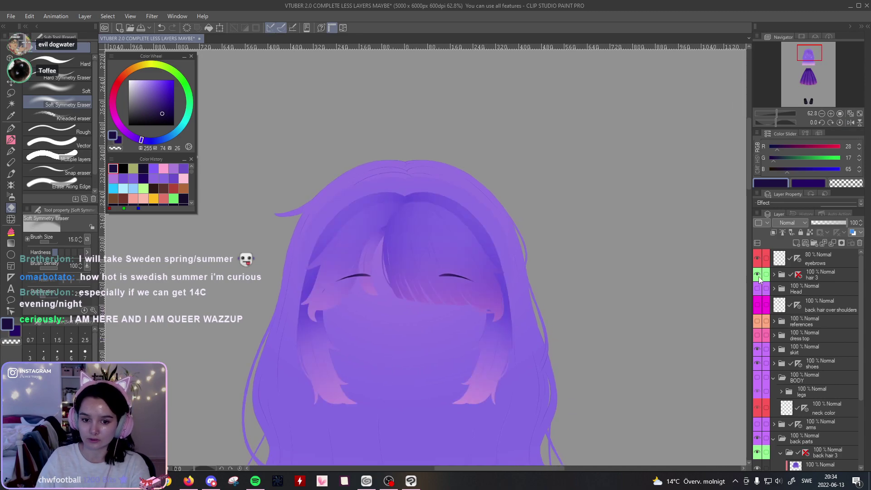
left_click(756, 277)
left_click(757, 278)
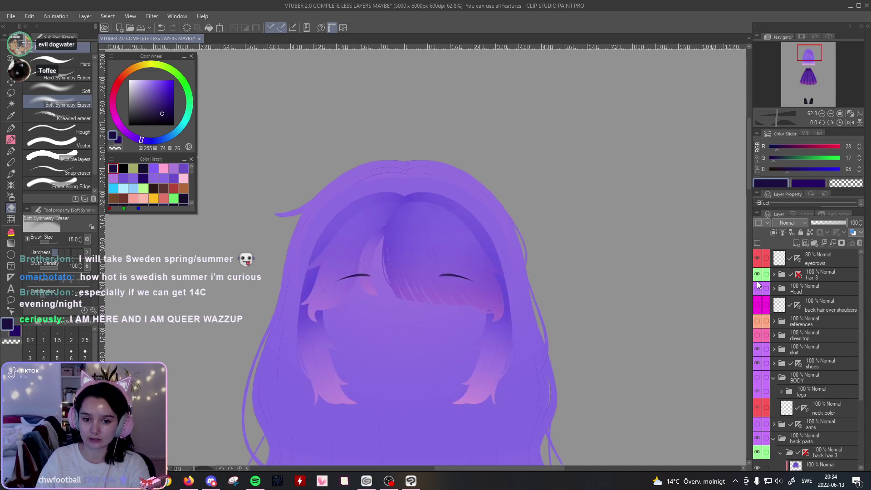
left_click(758, 287)
left_click(758, 287)
left_click(758, 286)
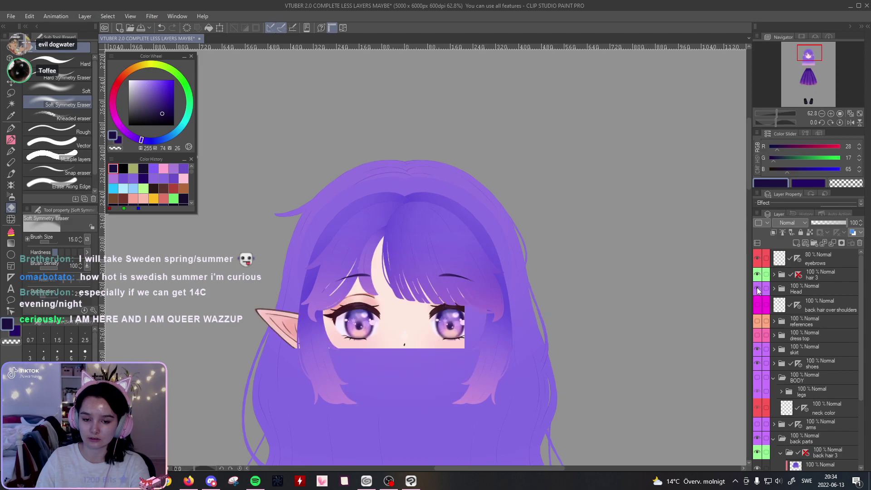
left_click(758, 286)
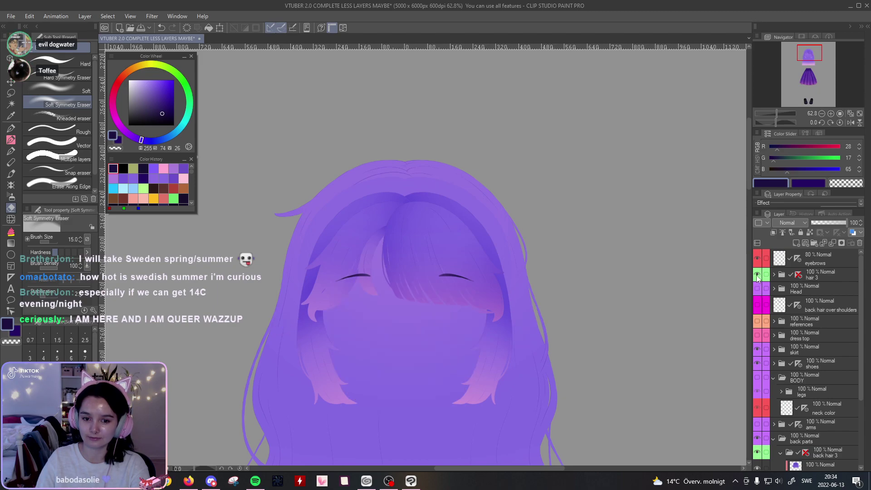
left_click_drag(774, 115, 782, 116)
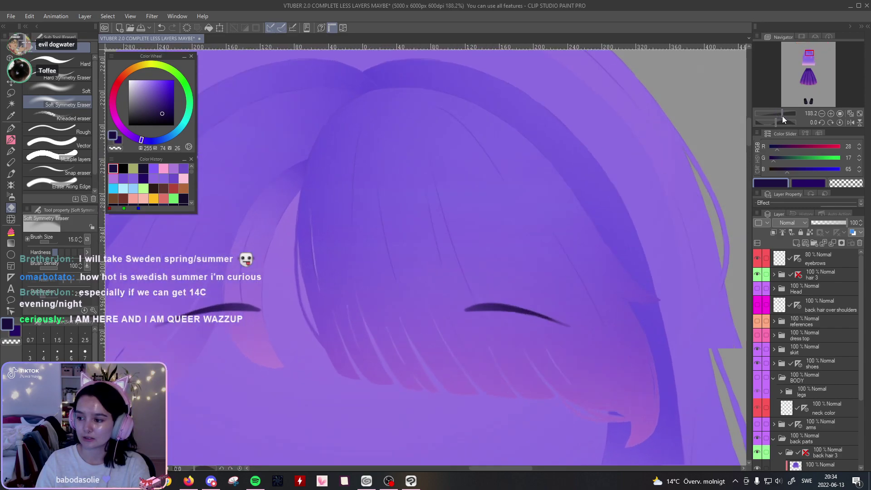
left_click_drag(599, 181, 563, 290)
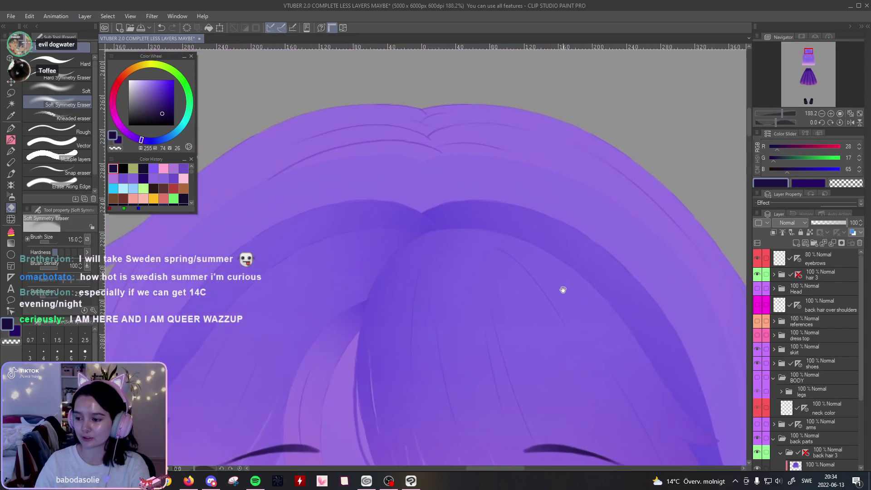
left_click_drag(558, 231, 599, 254)
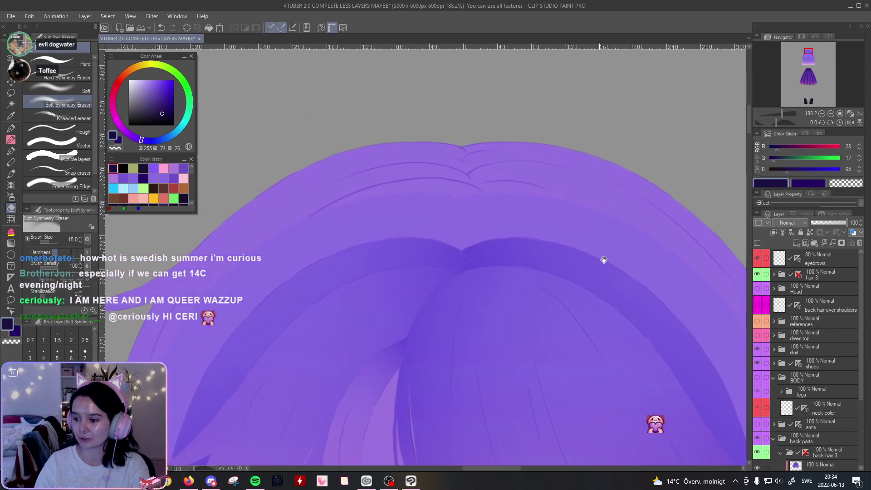
mouse_move(612, 218)
left_mouse_down()
mouse_move(614, 249)
mouse_move(602, 227)
left_mouse_up()
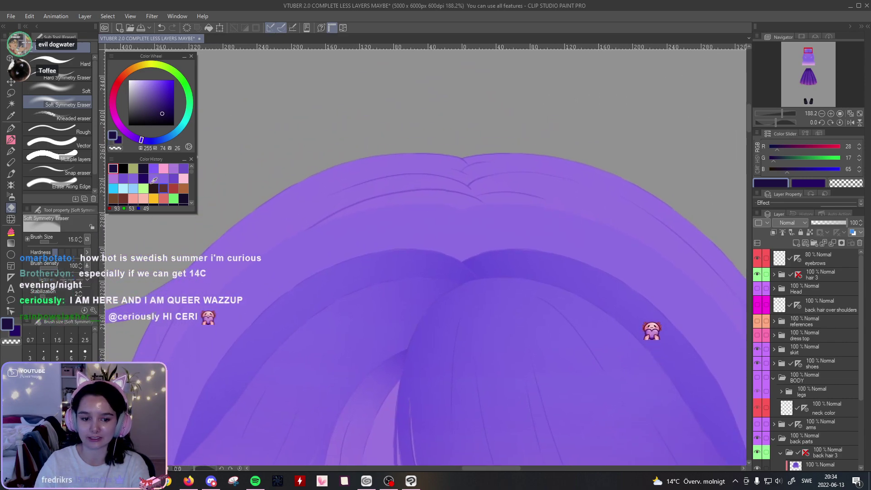
Step: Hide the hair 3 folder, lasso the long left crown line, nudge it slightly left with Move layer, and deselect
left_click(11, 92)
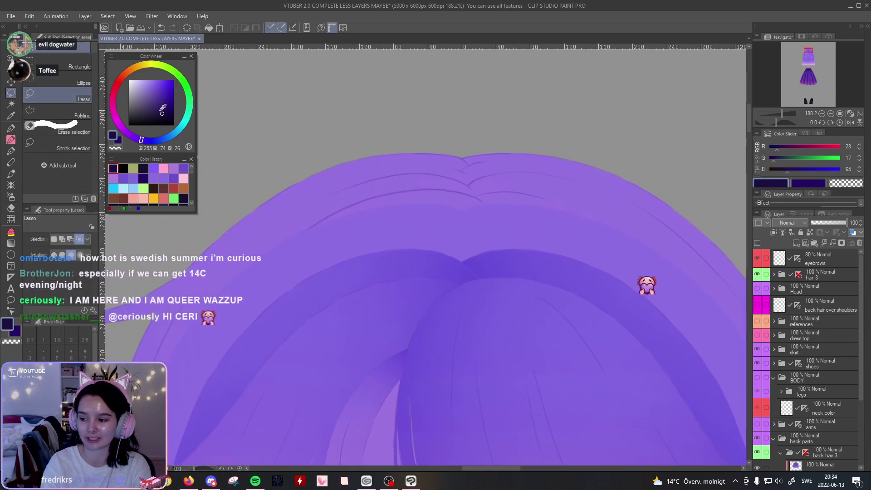
left_click(758, 274)
mouse_move(572, 199)
left_mouse_down()
mouse_move(410, 180)
mouse_move(382, 186)
left_mouse_up()
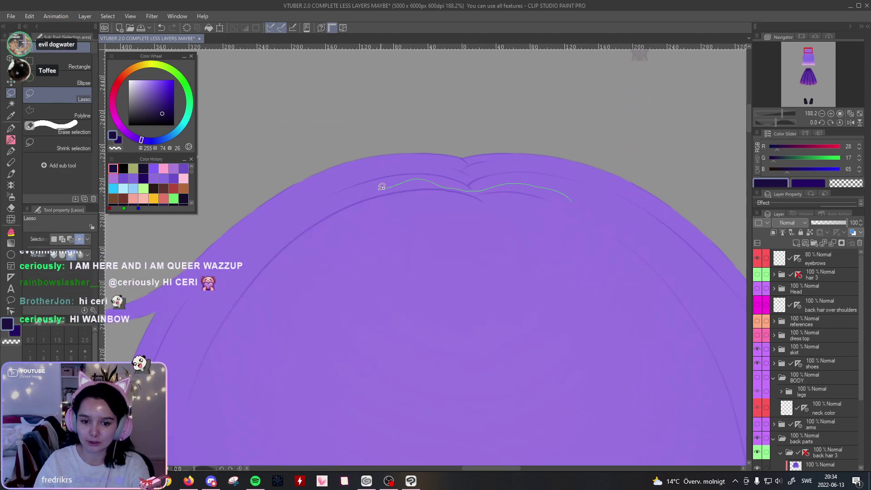
mouse_move(318, 206)
left_mouse_down()
mouse_move(223, 283)
mouse_move(180, 378)
mouse_move(181, 436)
mouse_move(244, 423)
mouse_move(418, 323)
mouse_move(566, 270)
mouse_move(604, 223)
mouse_move(572, 200)
left_mouse_up()
key("k")
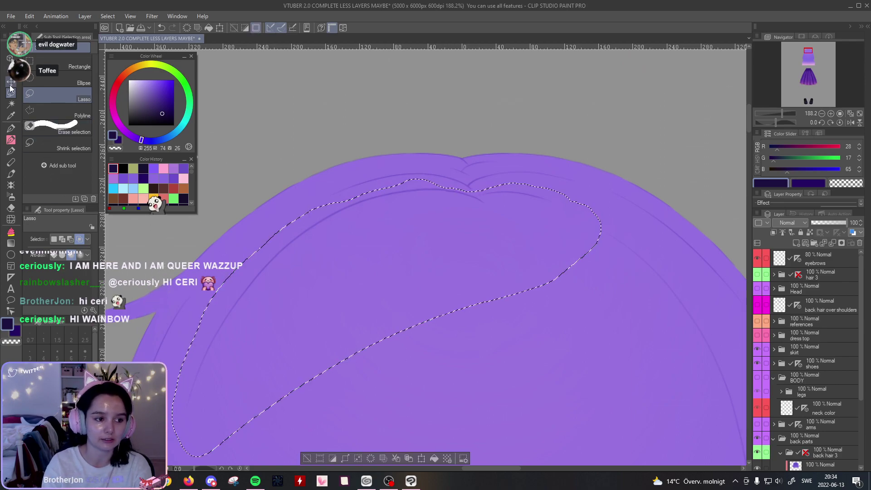
left_click_drag(517, 274, 512, 273)
key("m")
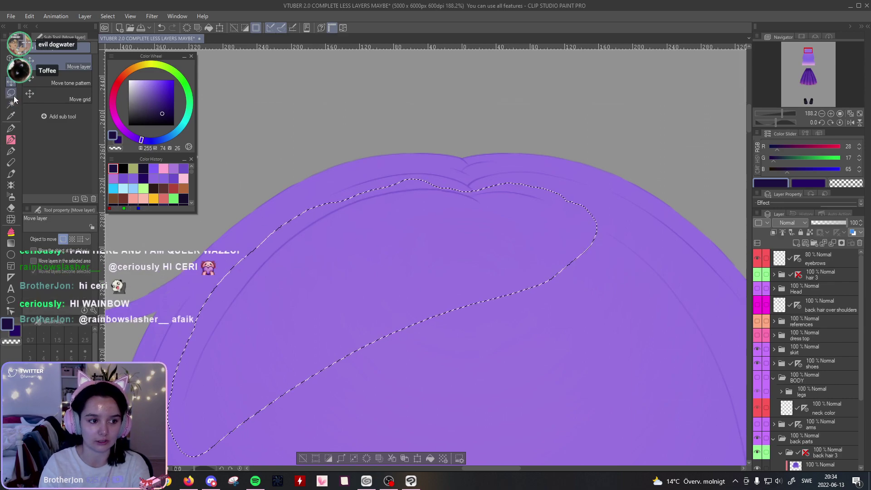
key("ctrl+d")
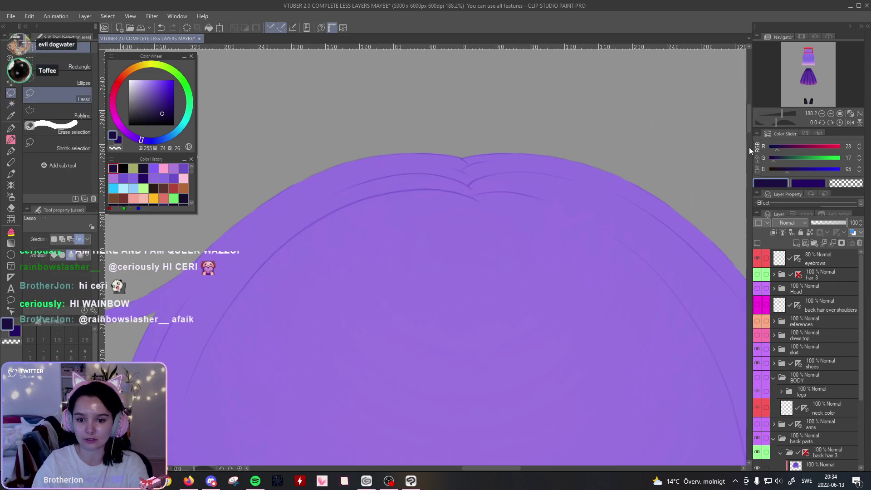
Step: Show the hair 3 folder again and review the crown lines against the front hair and the full hairstyle
left_click(757, 275)
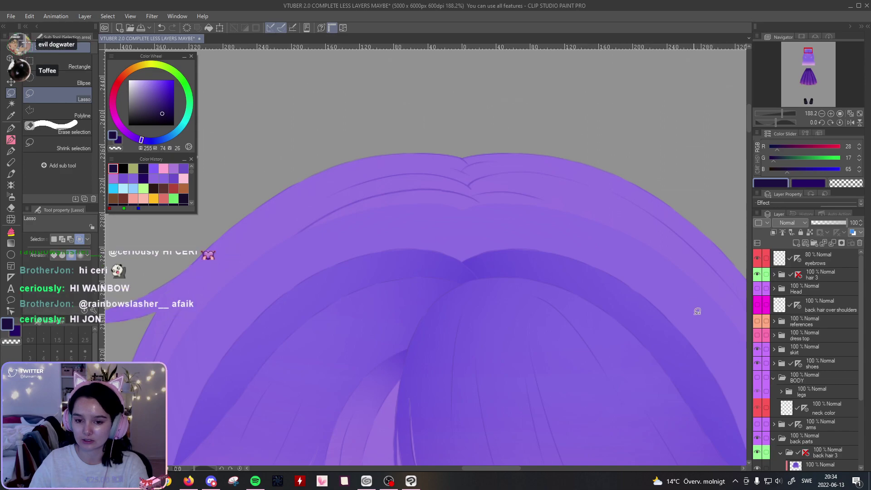
left_click_drag(784, 113, 777, 116)
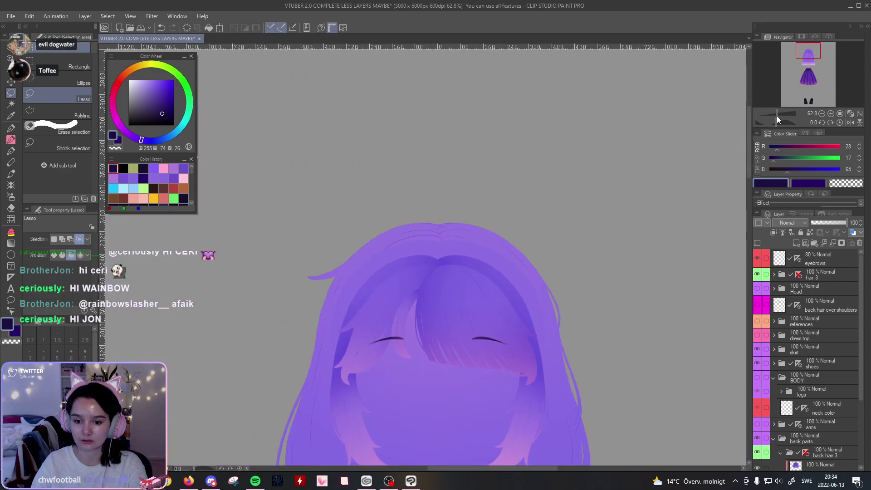
left_click_drag(649, 179, 661, 189)
left_click_drag(777, 114, 780, 117)
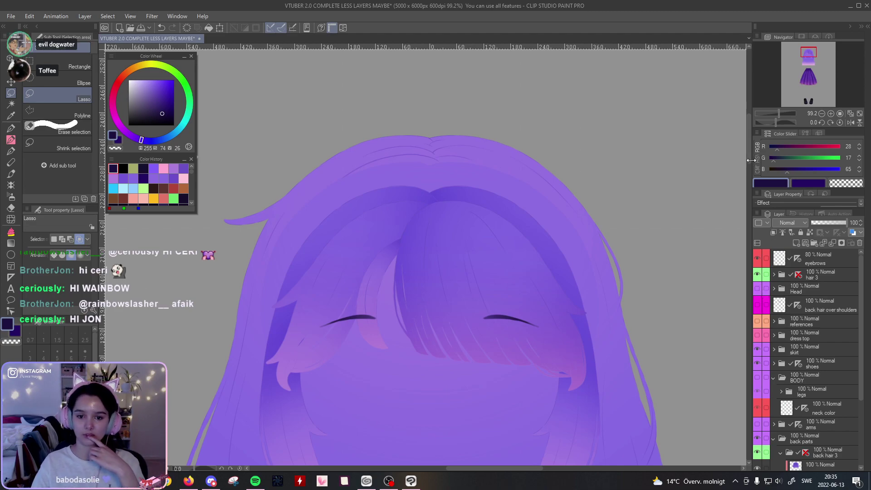
left_click_drag(776, 110, 775, 117)
left_click_drag(692, 234, 605, 192)
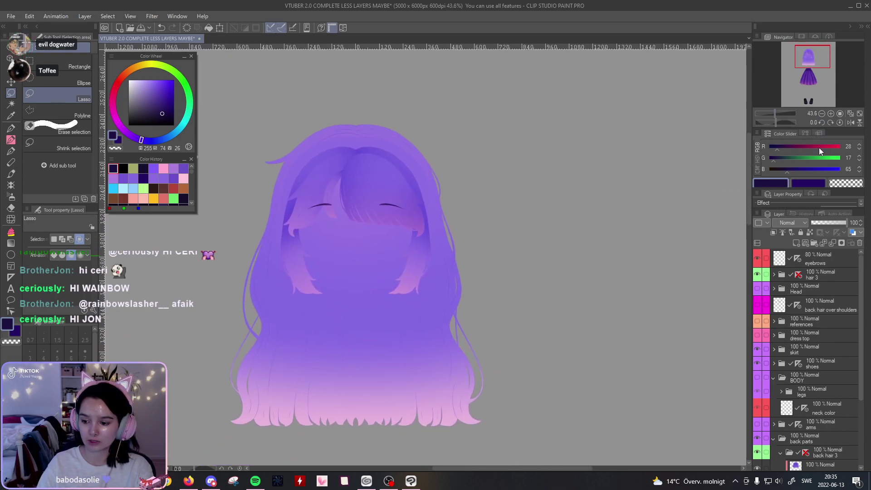
scroll(857, 409, "down", 3)
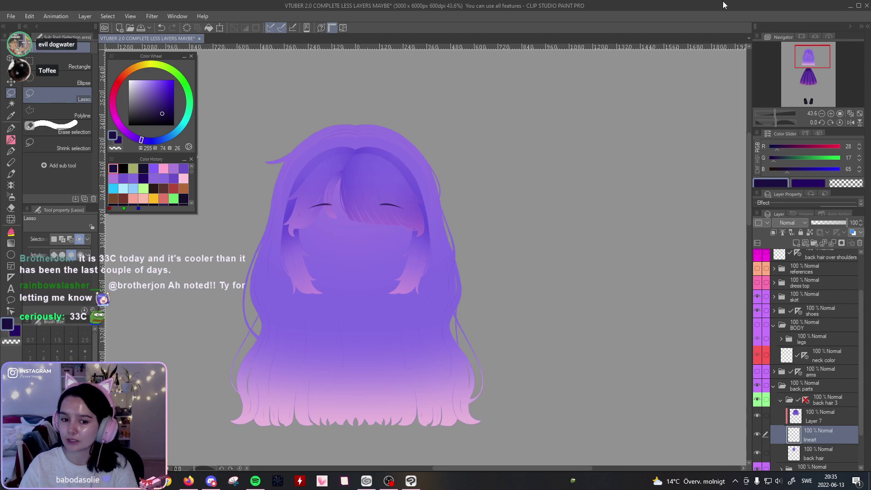
Step: Select the SOIPEN brush and examine the back hair lines along the right side and across the hem
left_click_drag(776, 113, 779, 113)
left_click_drag(623, 280, 674, 175)
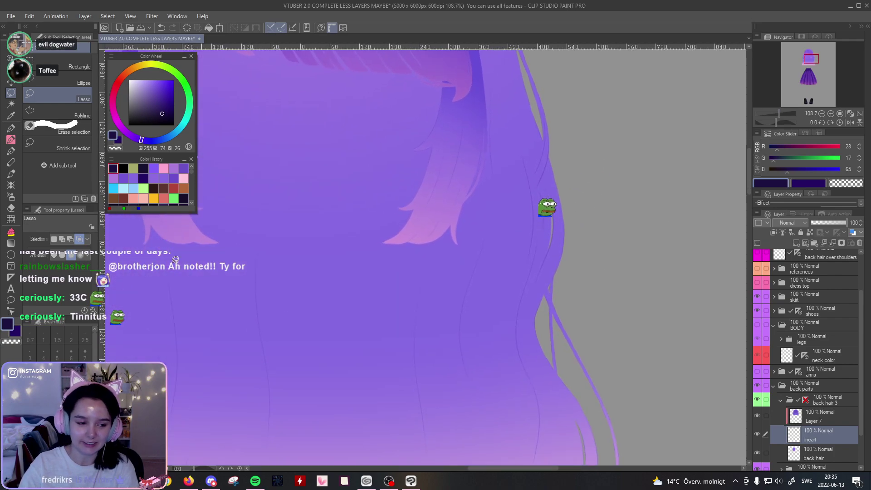
left_click(11, 128)
left_click_drag(595, 202, 572, 144)
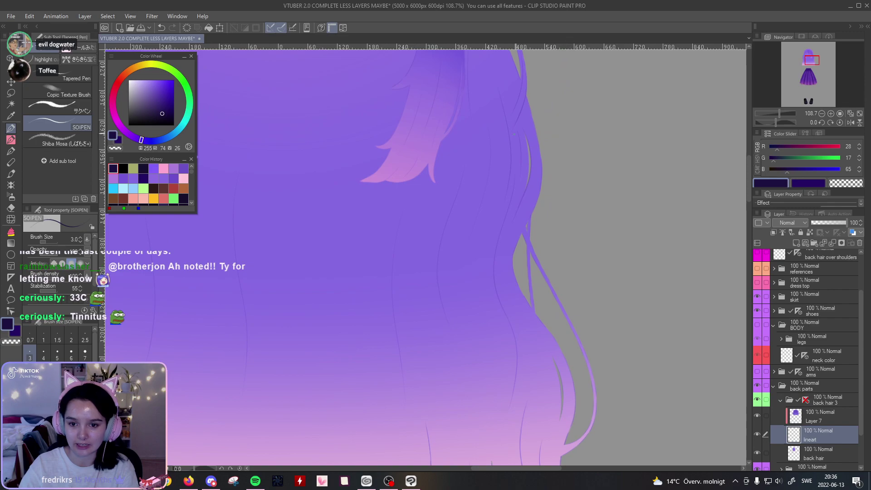
left_click_drag(780, 112, 783, 111)
left_click_drag(540, 59, 552, 253)
left_click_drag(785, 114, 778, 114)
left_click_drag(424, 298, 590, 250)
left_click_drag(512, 284, 554, 254)
left_click_drag(560, 292, 538, 235)
left_click(782, 113)
left_click_drag(687, 209, 680, 63)
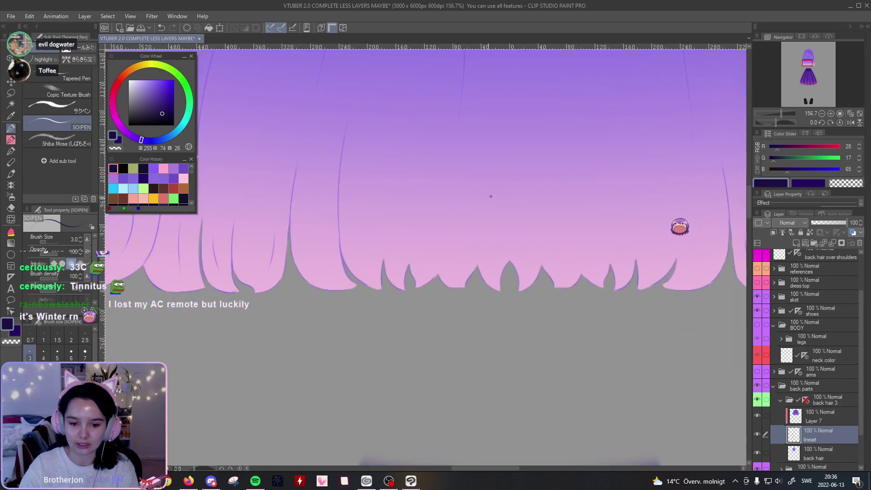
Step: Try several long thin detail lines rising from the small hem notches left of the centre
left_click(784, 113)
left_click_drag(545, 186, 601, 268)
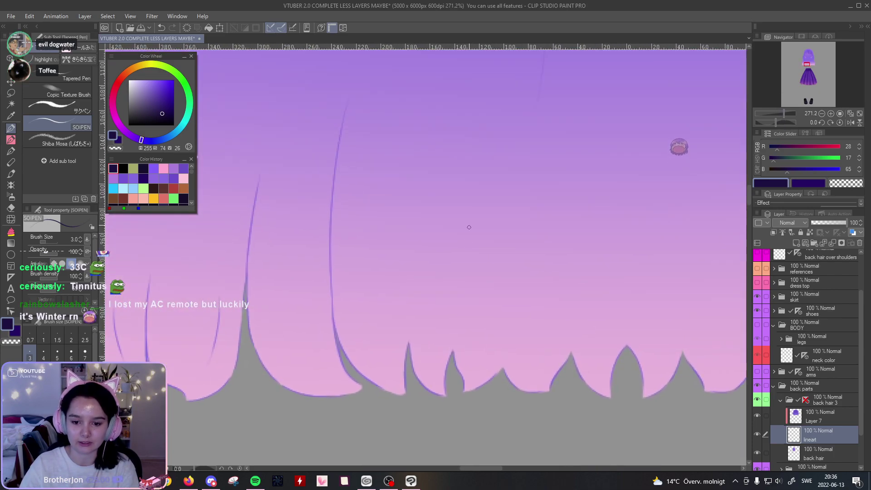
key("ctrl+z")
left_click_drag(416, 189, 412, 283)
key("ctrl+z")
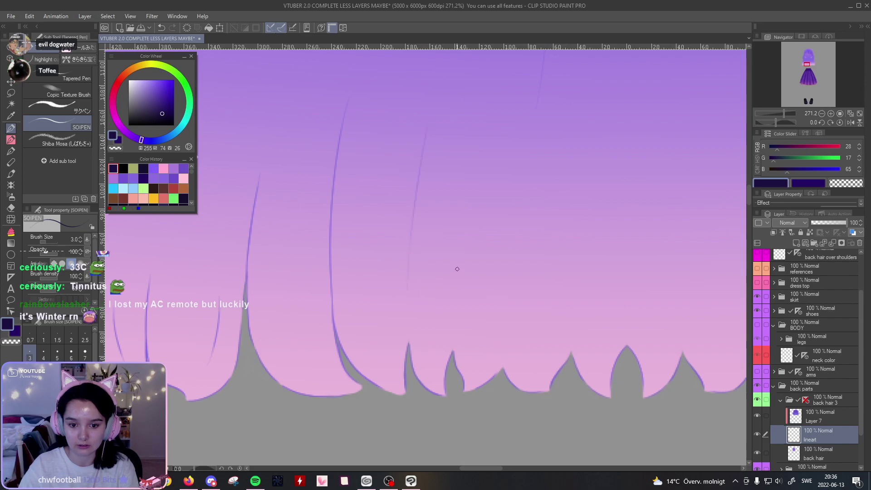
left_click_drag(432, 136, 407, 341)
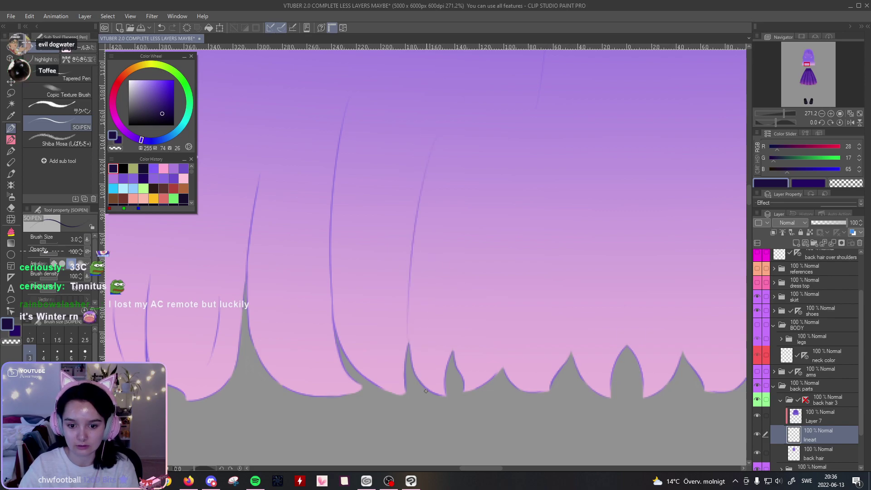
key("ctrl+z")
left_click_drag(444, 138, 411, 313)
mouse_move(787, 112)
left_mouse_down()
mouse_move(773, 118)
mouse_move(783, 113)
left_mouse_up()
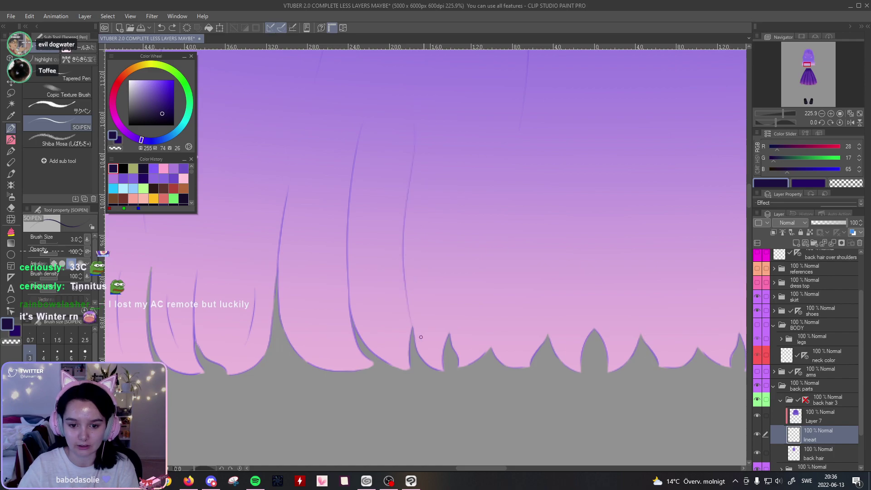
left_click_drag(388, 216, 378, 335)
key("ctrl+z")
left_click_drag(402, 119, 379, 334)
key("ctrl+z")
left_click_drag(410, 100, 390, 341)
key("ctrl+z")
left_click_drag(416, 87, 386, 287)
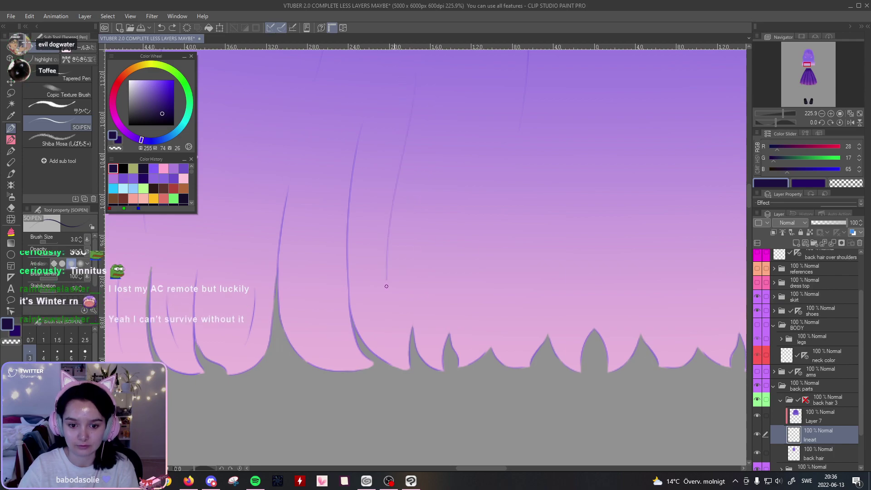
left_click_drag(630, 152, 557, 204)
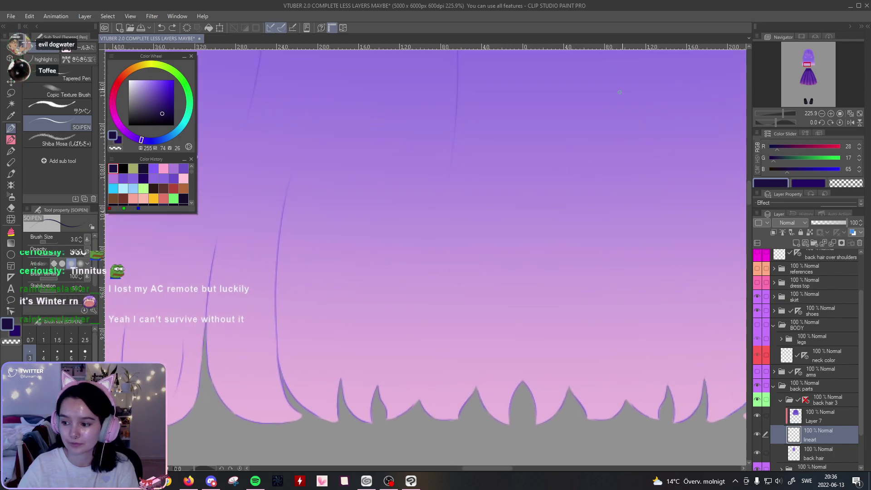
Step: Examine the hair around the face and the outer side strands, flipping the canvas view horizontally to check them
left_click_drag(775, 113, 778, 114)
left_click_drag(560, 206, 543, 248)
left_click_drag(488, 98, 502, 336)
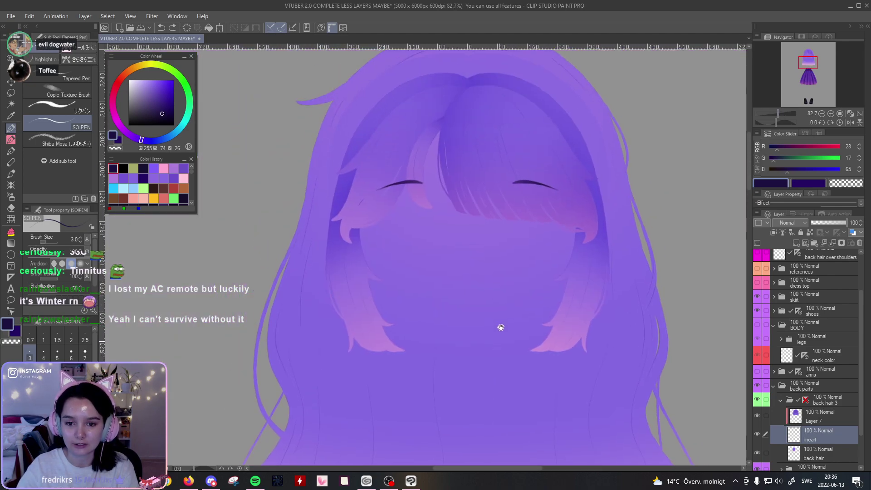
left_click_drag(502, 219, 472, 319)
left_click_drag(783, 114, 778, 117)
left_click_drag(696, 238, 551, 128)
left_click_drag(792, 106, 784, 115)
left_click(851, 123)
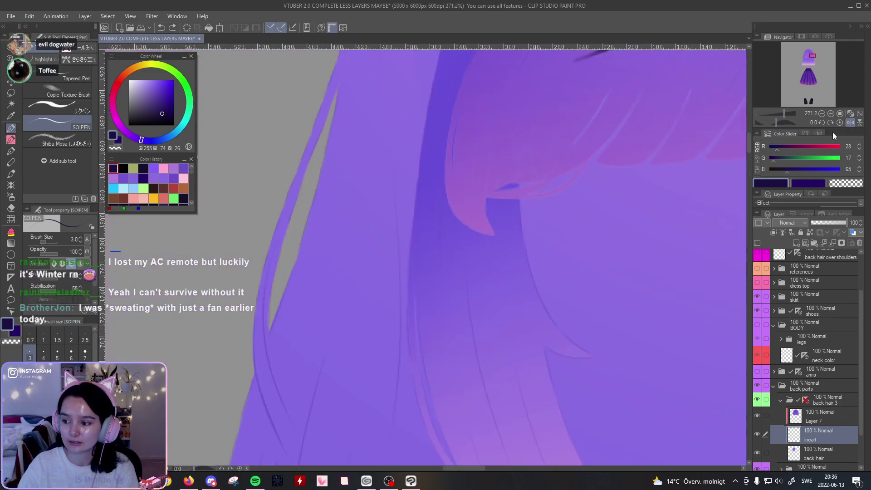
Step: Draw a thin line down the mirrored left side hair and line the inner edge of the narrow gap beside it
left_click_drag(477, 266, 567, 304)
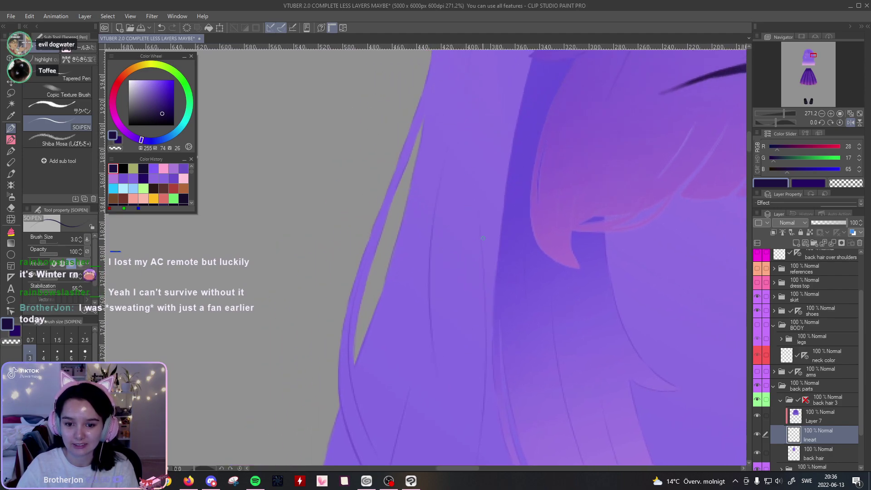
left_click_drag(777, 122, 781, 118)
left_click(839, 122)
left_click_drag(667, 222, 690, 151)
left_click_drag(780, 116, 789, 115)
left_click_drag(477, 235, 461, 404)
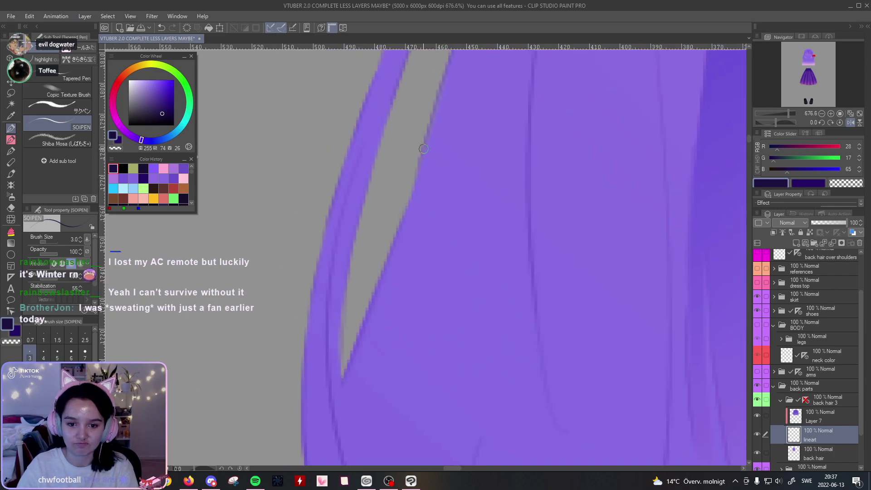
mouse_move(790, 114)
left_mouse_down()
mouse_move(779, 116)
mouse_move(788, 116)
left_mouse_up()
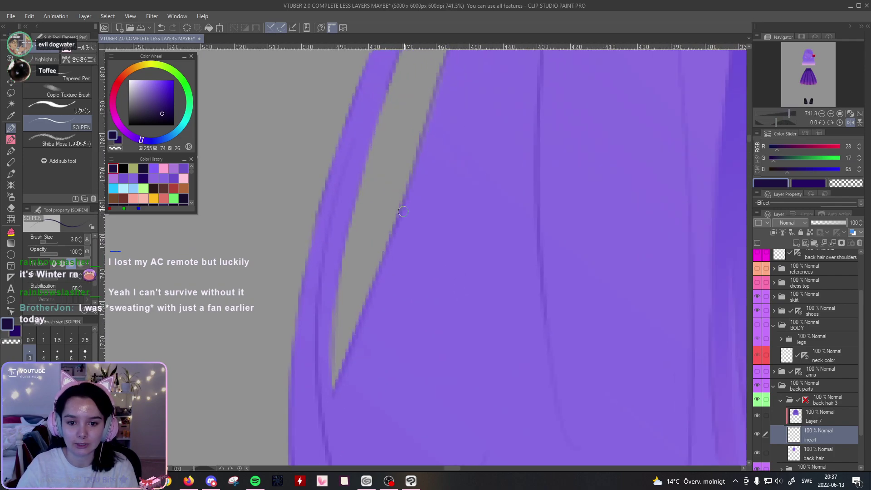
Step: Draw a thin line branching off the outermost long hair line above the hem on the mirrored left side
left_click_drag(790, 116, 779, 142)
left_click_drag(695, 242, 624, 85)
left_click_drag(585, 327, 615, 189)
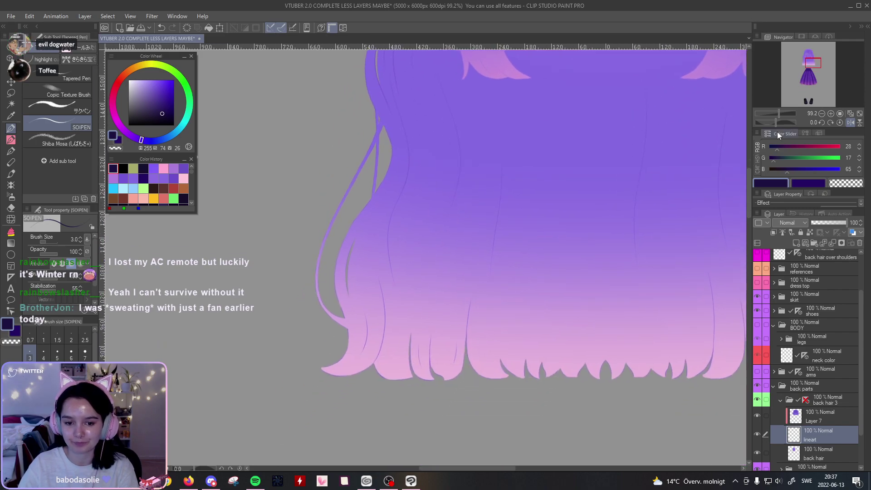
left_click_drag(778, 112, 782, 115)
left_click_drag(570, 224, 620, 173)
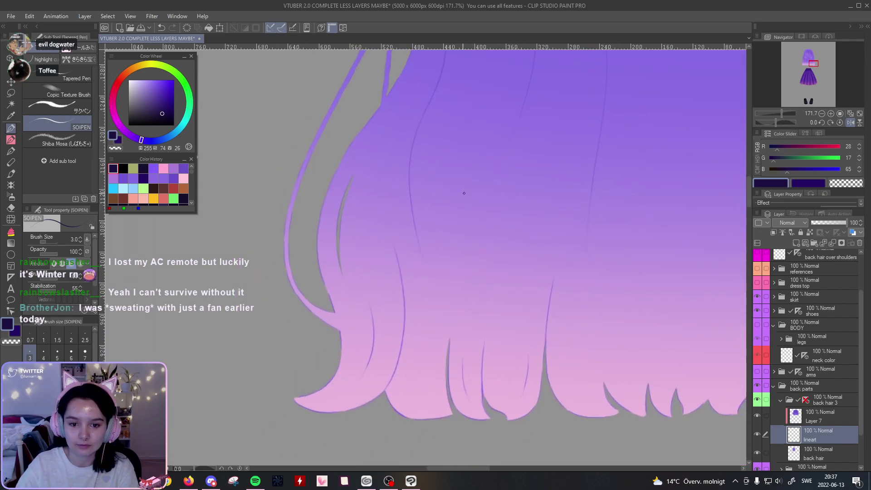
left_click_drag(404, 182, 409, 267)
key("ctrl+z")
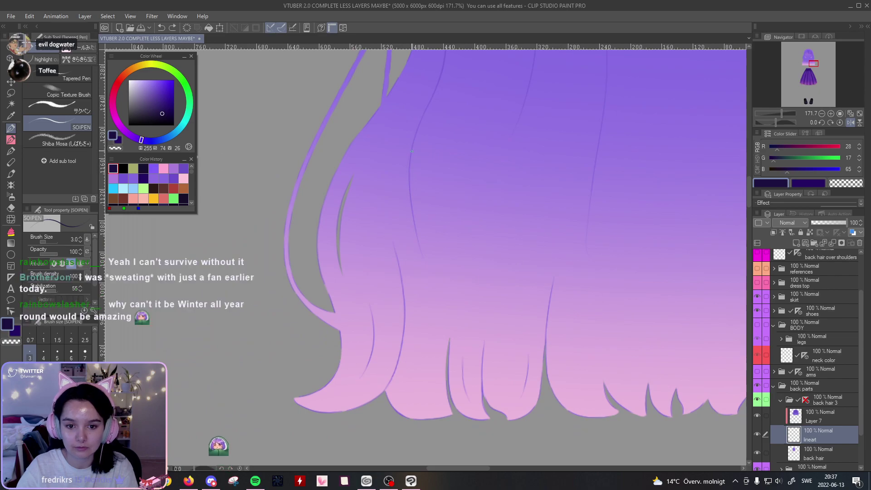
left_click_drag(408, 170, 407, 273)
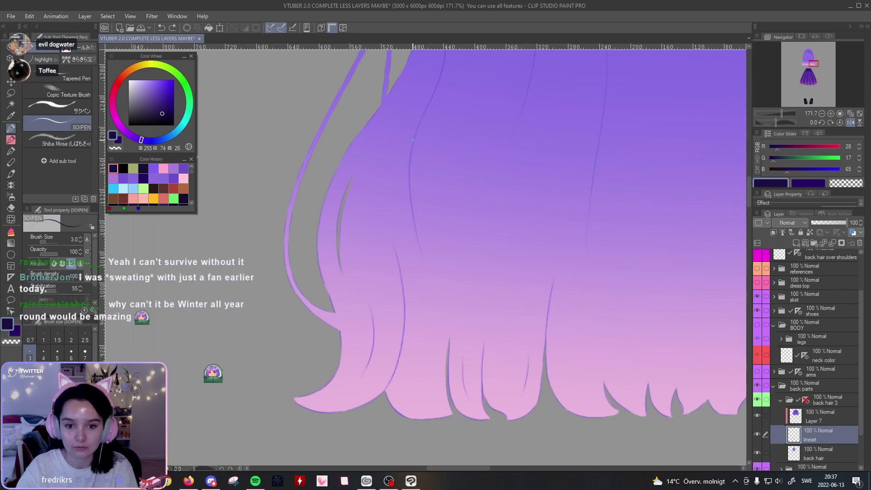
Step: Try a thin branching line off the next long hair line toward the hem
left_click_drag(724, 187, 618, 243)
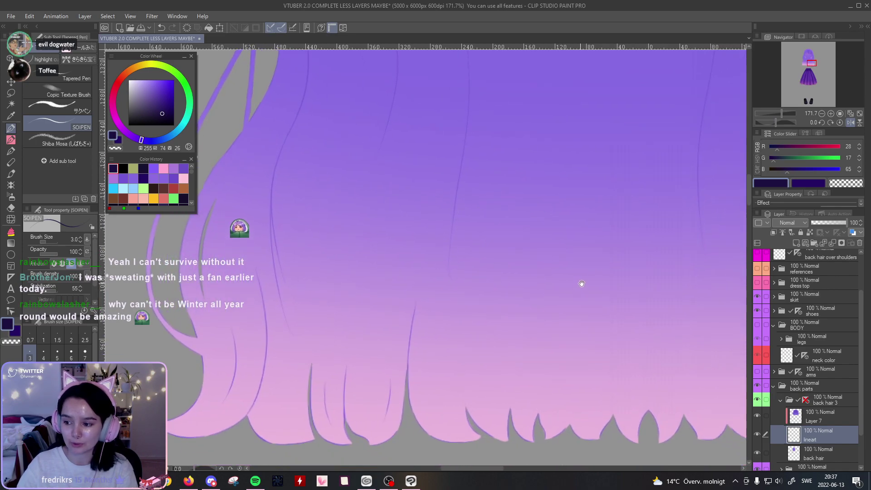
left_click_drag(579, 286, 527, 222)
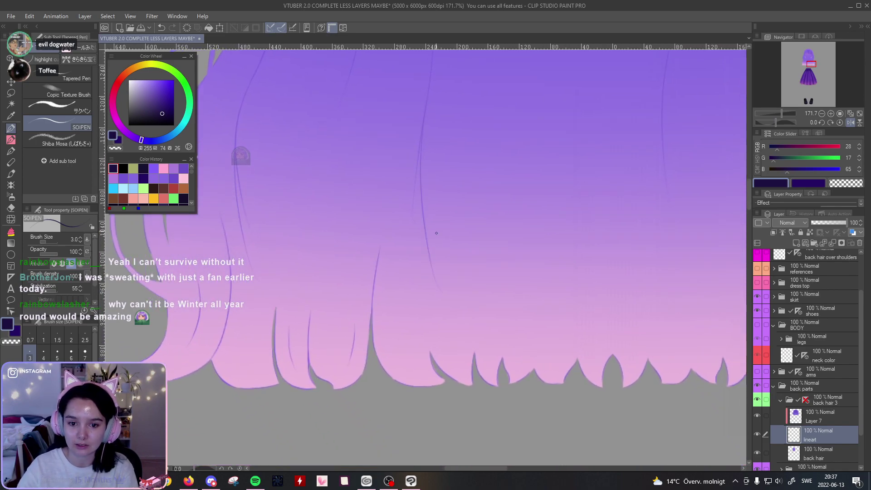
mouse_move(427, 95)
left_mouse_down()
mouse_move(420, 137)
mouse_move(446, 313)
left_mouse_up()
mouse_move(505, 192)
left_mouse_down()
mouse_move(430, 158)
mouse_move(348, 172)
left_mouse_up()
left_click_drag(466, 171, 531, 225)
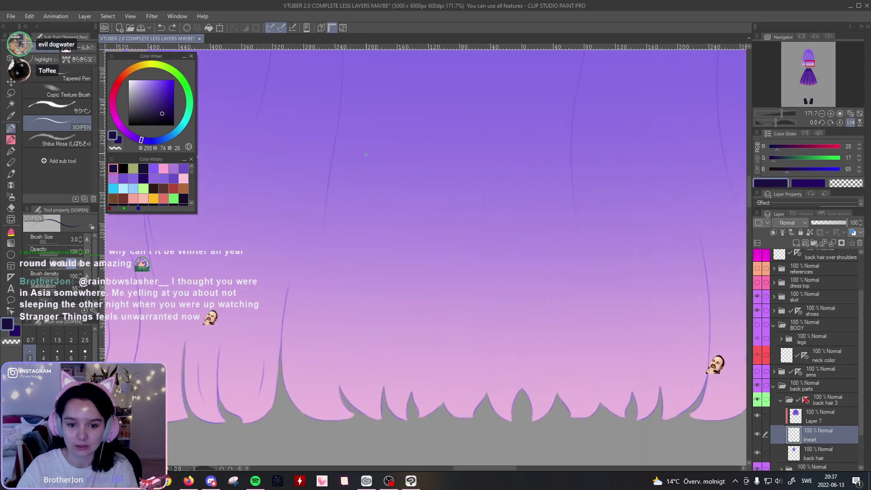
Step: Draw thin, nearly vertical flow lines in the lower back hair on both sides of the centre, above the hem
key("ctrl+z")
left_click_drag(364, 186, 368, 345)
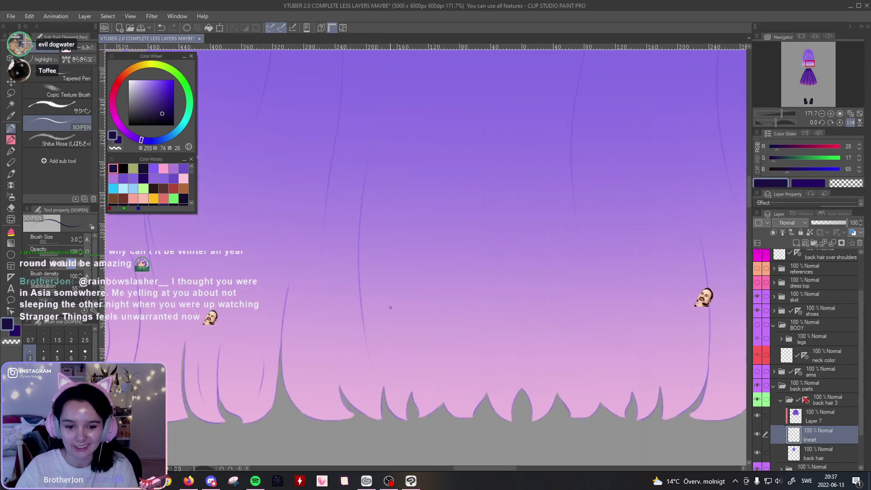
key("ctrl+z")
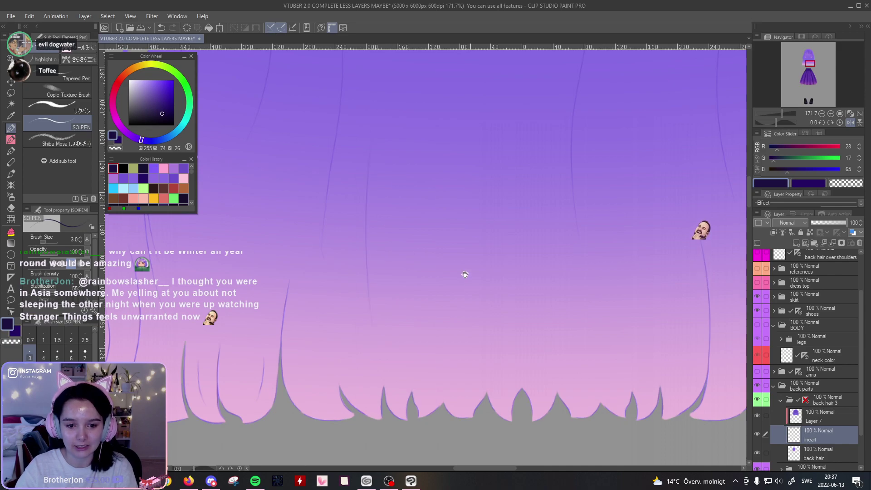
scroll(467, 282, "right", 2)
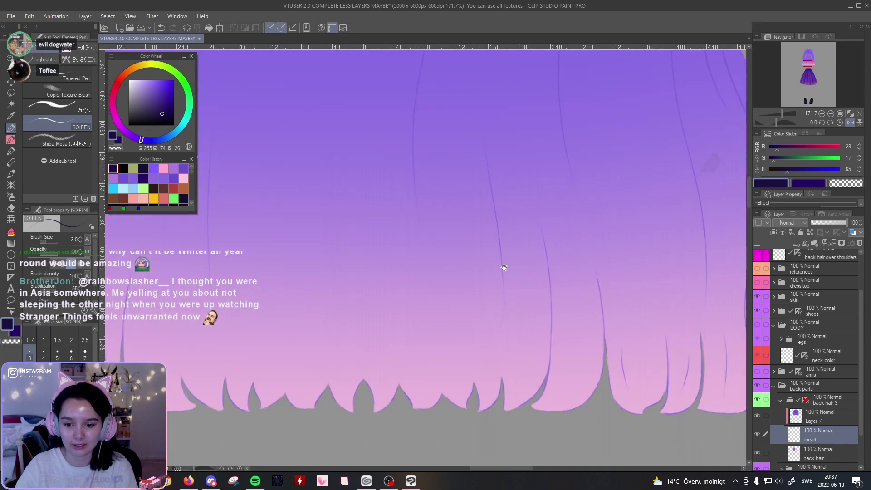
left_click_drag(506, 268, 547, 210)
left_click_drag(526, 103, 542, 269)
key("ctrl+z")
left_click_drag(528, 118, 539, 273)
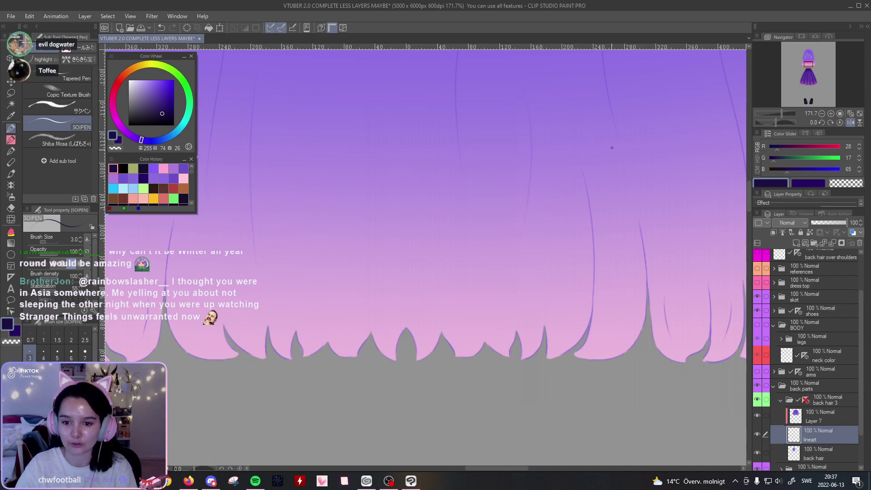
Step: Review the new lower lines against the front hair and the full hairstyle, and turn off the horizontal view flip
left_click_drag(612, 148, 500, 171)
left_click_drag(485, 132, 590, 181)
left_click_drag(481, 113, 608, 303)
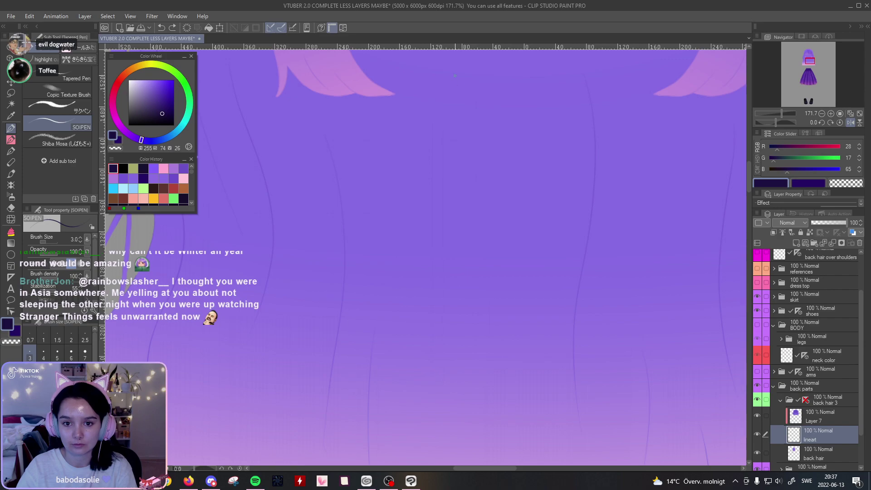
left_click_drag(498, 149, 499, 374)
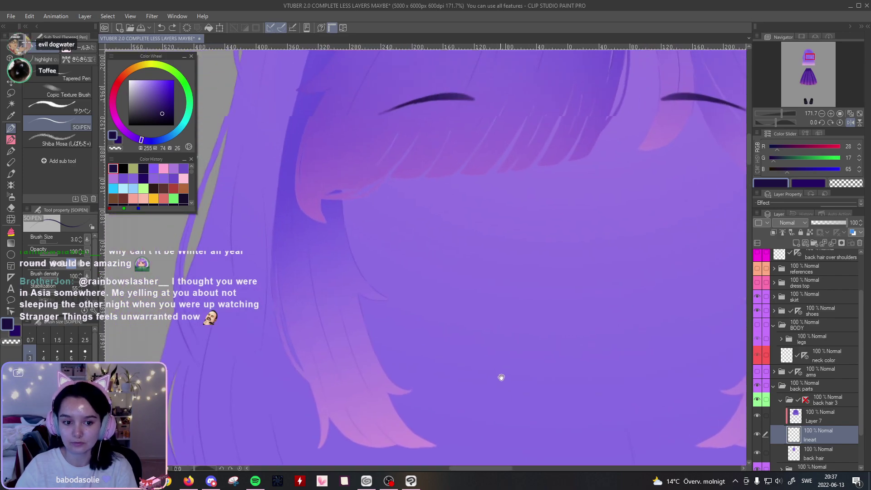
left_click_drag(438, 311, 425, 187)
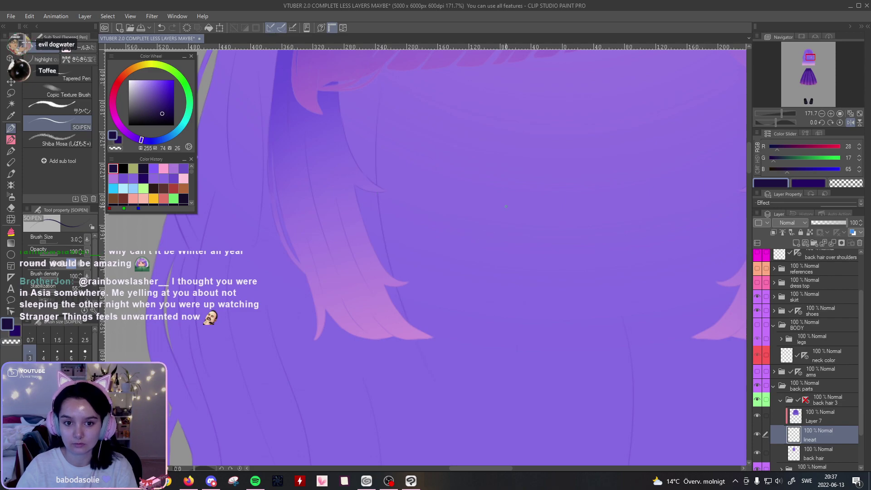
left_click(777, 114)
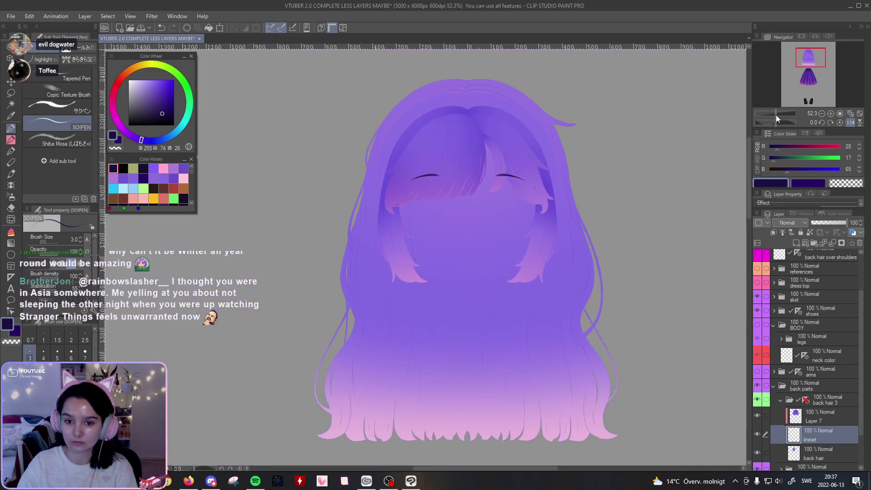
left_click_drag(776, 114, 775, 116)
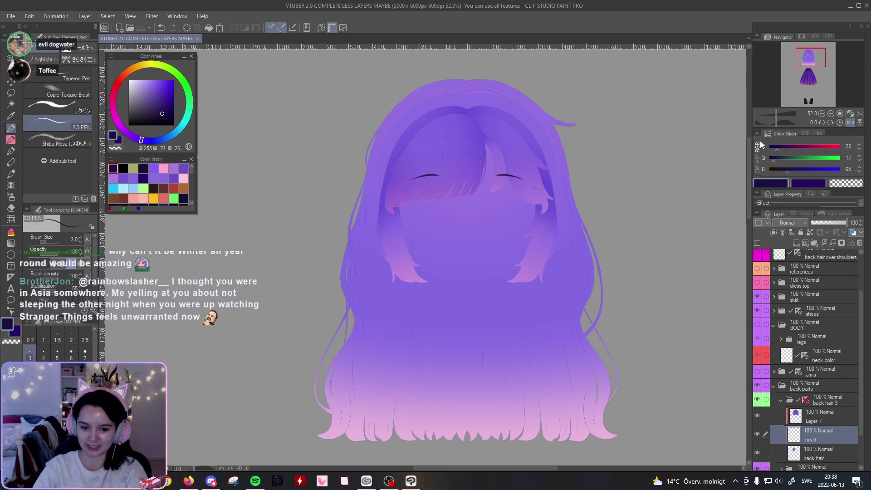
left_click(849, 123)
left_click_drag(412, 326, 507, 327)
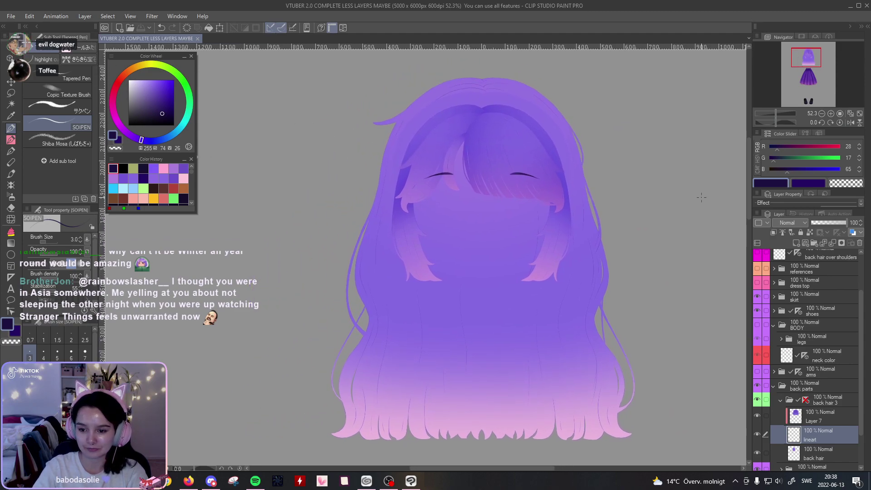
Step: Draw short thin lines carrying the loose outer strands into the left side of the back hair where they meet
left_click_drag(774, 114, 779, 114)
left_click_drag(460, 319, 569, 228)
scroll(781, 116, "up", 5)
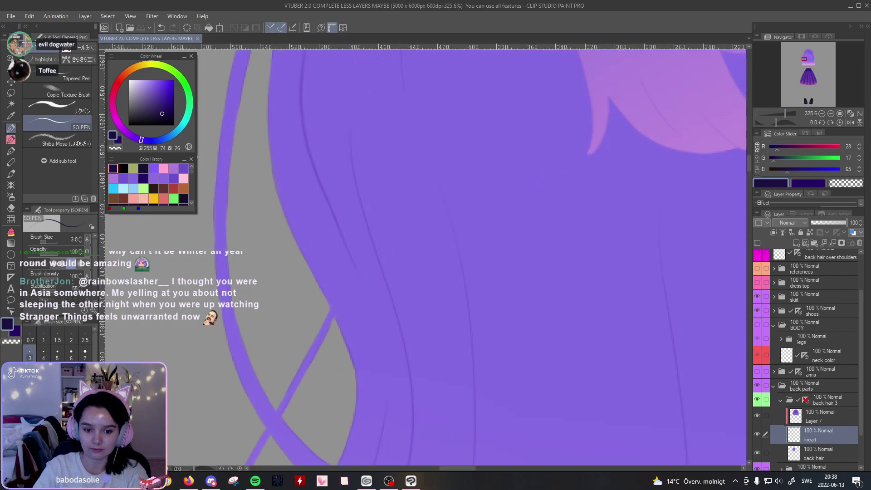
mouse_move(367, 241)
left_mouse_down()
mouse_move(406, 219)
mouse_move(366, 310)
left_mouse_up()
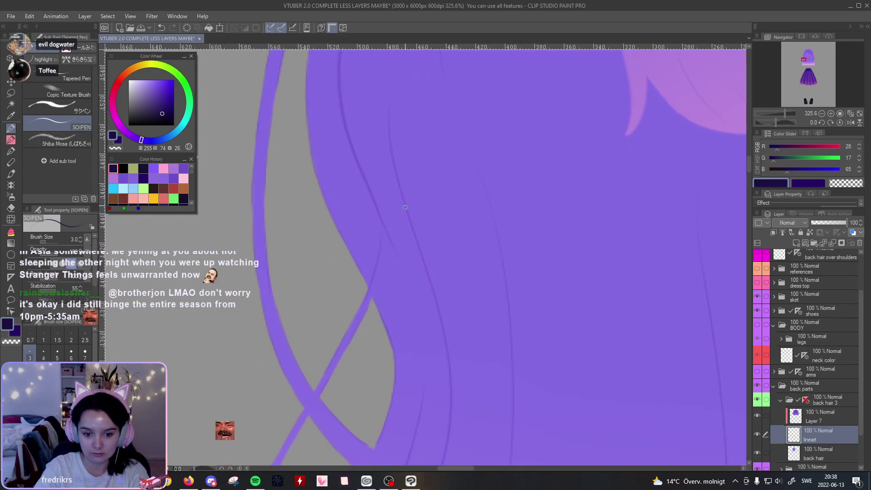
left_click_drag(483, 287, 446, 142)
left_click_drag(486, 268, 492, 226)
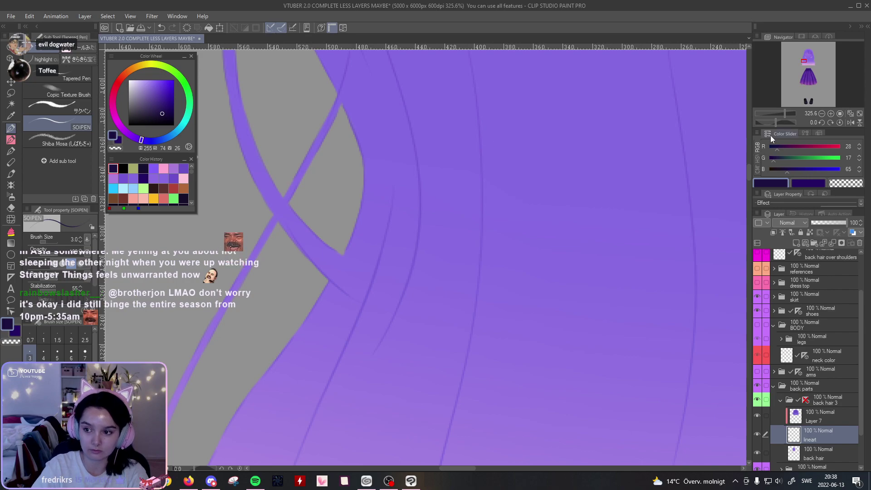
Step: Draw a thin detail line inside the curled loose strand on the left side, using a rotated view, and reset the rotation
left_click(777, 123)
left_click_drag(776, 123, 781, 123)
left_click_drag(342, 218, 351, 330)
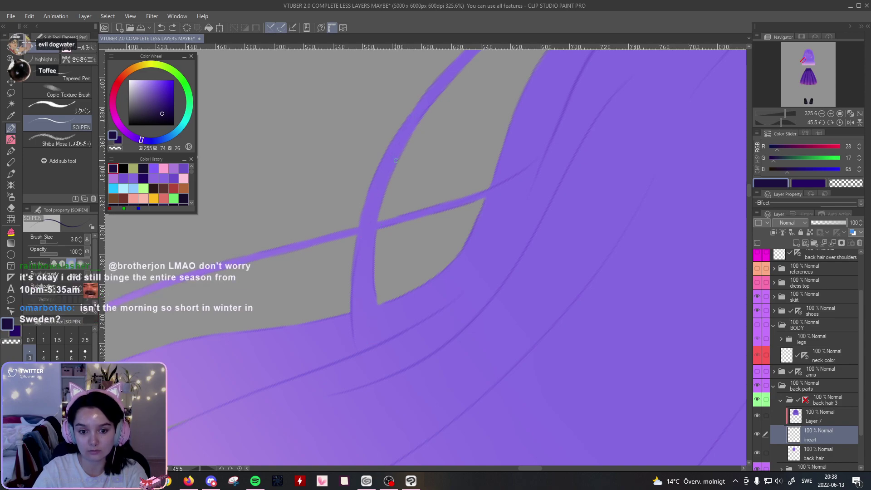
key("ctrl+z")
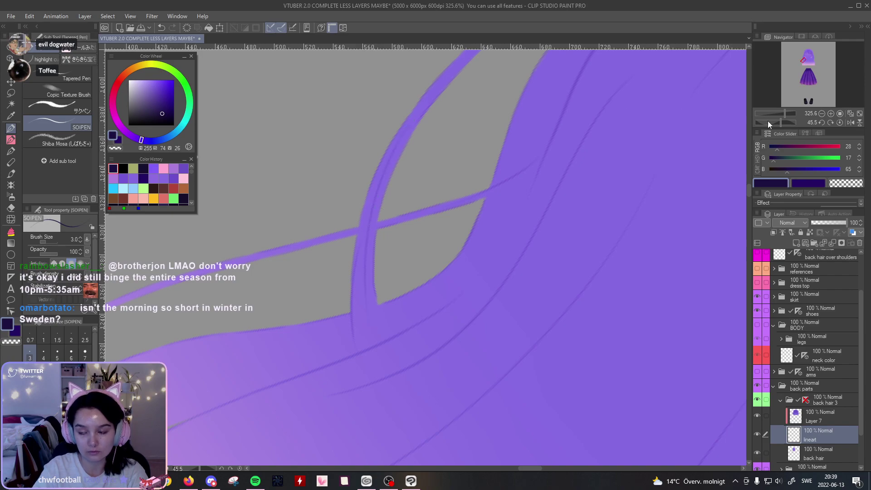
left_click(839, 123)
left_click_drag(787, 117, 787, 119)
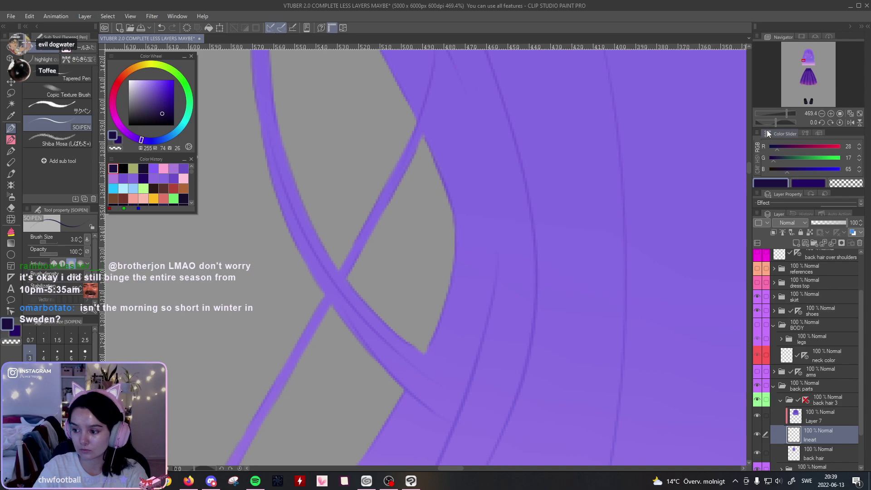
left_click(787, 114)
left_click_drag(787, 113, 777, 113)
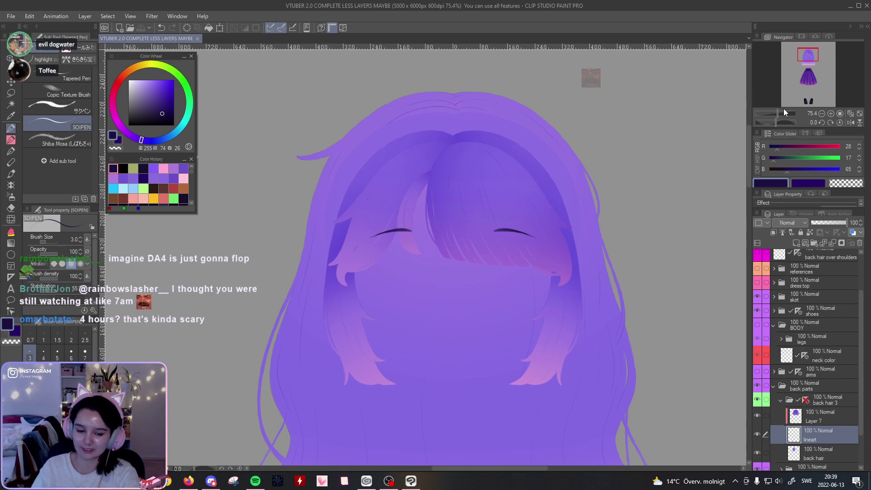
Step: Draw thin vertical strand lines through the lower middle of the back hair with the size 3 SOIPEN on the lineart layer
mouse_move(538, 381)
left_mouse_down()
mouse_move(482, 408)
mouse_move(587, 259)
left_mouse_up()
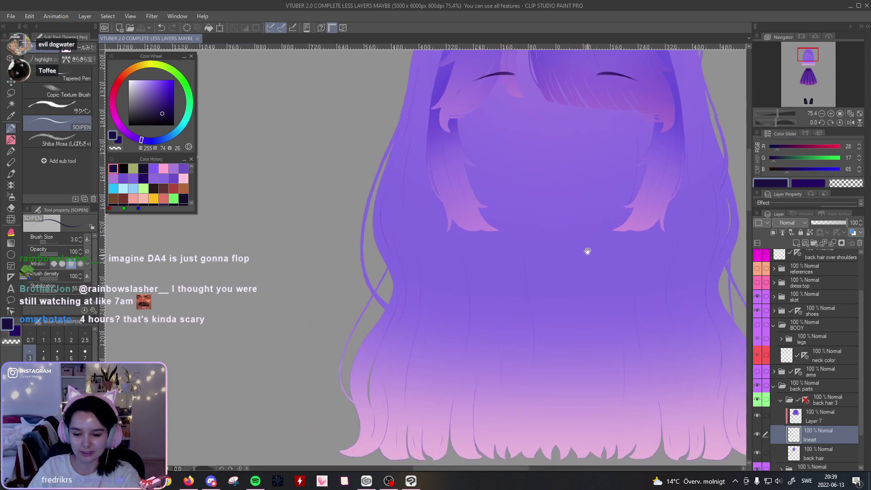
mouse_move(649, 352)
left_mouse_down()
mouse_move(501, 369)
mouse_move(552, 214)
left_mouse_up()
left_click_drag(669, 221, 605, 231)
left_click(780, 113)
left_click_drag(779, 114, 780, 113)
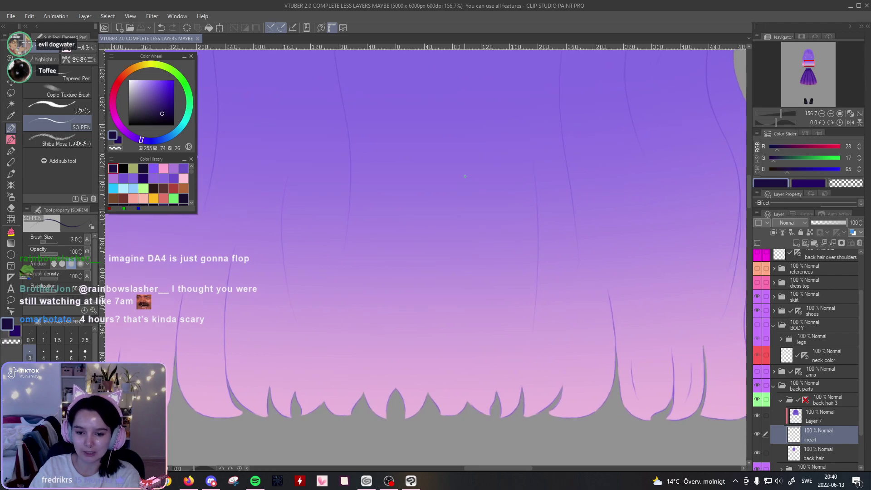
left_click_drag(466, 177, 471, 344)
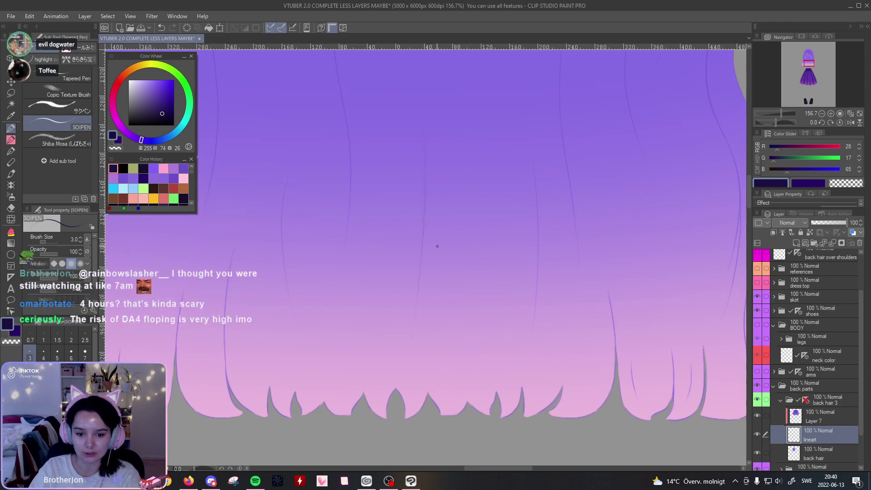
left_click_drag(453, 304, 457, 305)
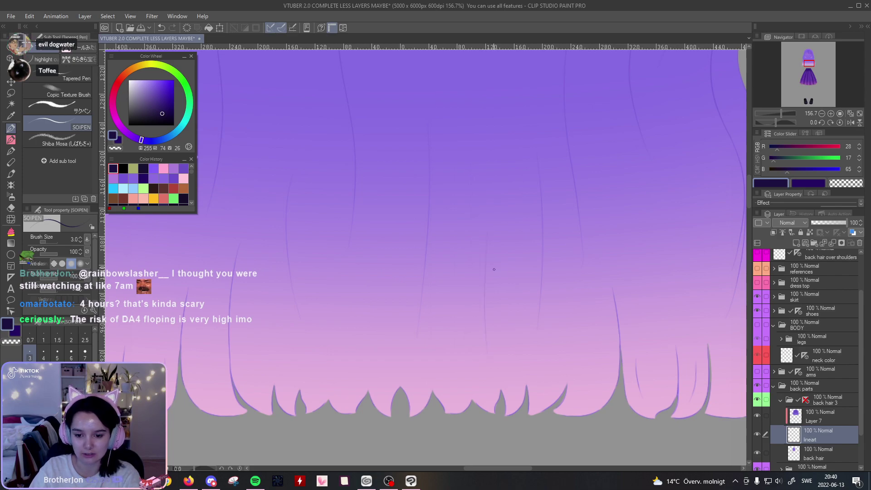
left_click_drag(416, 141, 445, 313)
left_click_drag(430, 160, 432, 330)
Step: Add faint strand lines to the middle of the back hair, in the plain area below the bangs and side locks
left_click_drag(415, 217, 490, 306)
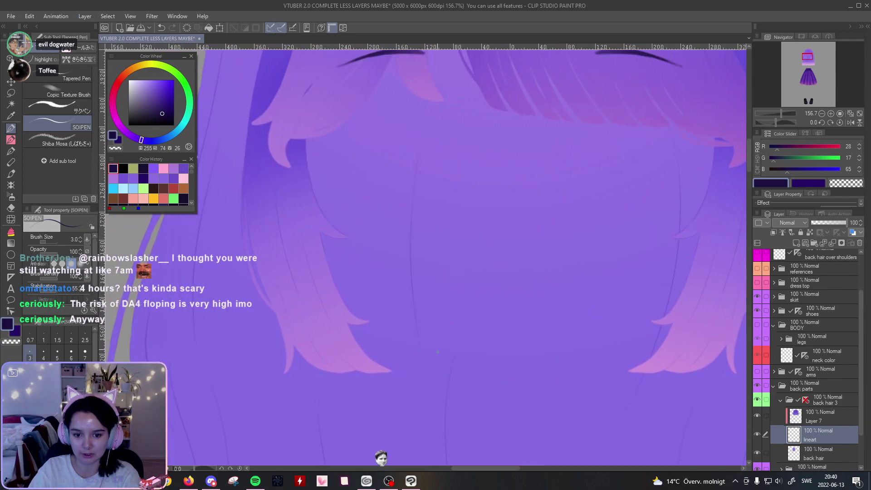
left_click_drag(583, 251, 508, 216)
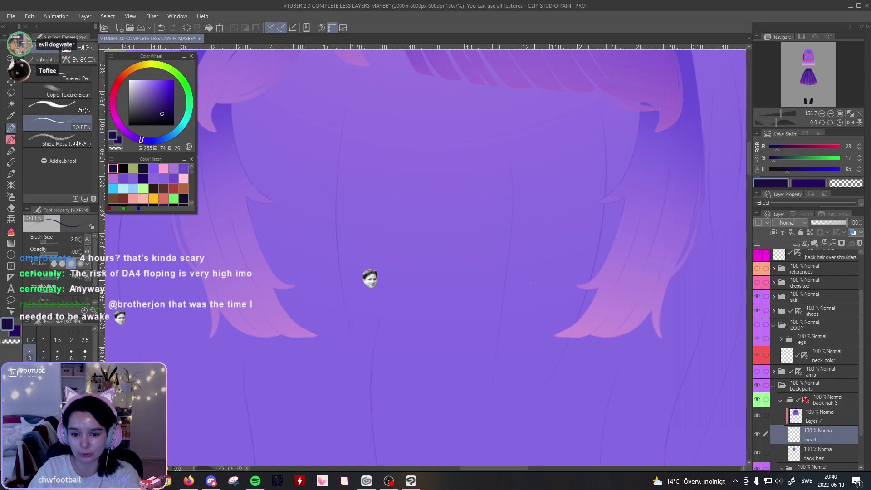
left_click_drag(781, 113, 780, 114)
left_click_drag(622, 258, 599, 114)
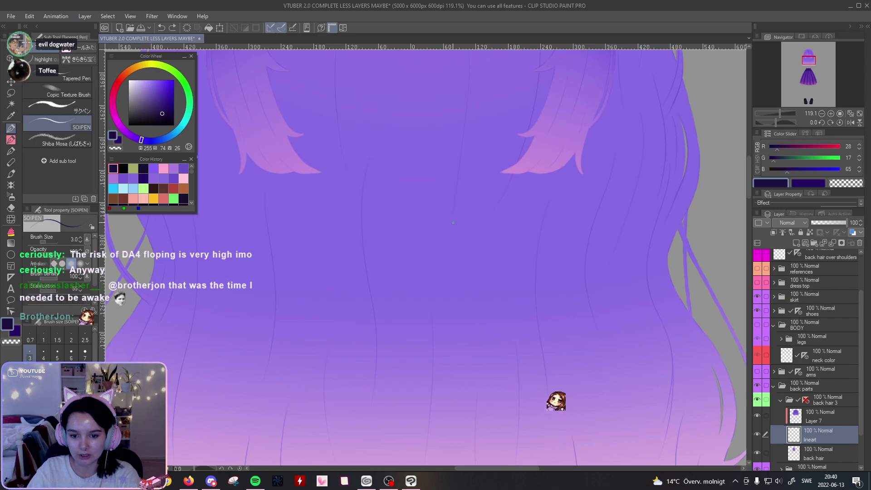
left_click_drag(778, 113, 782, 113)
scroll(535, 202, "down", 3)
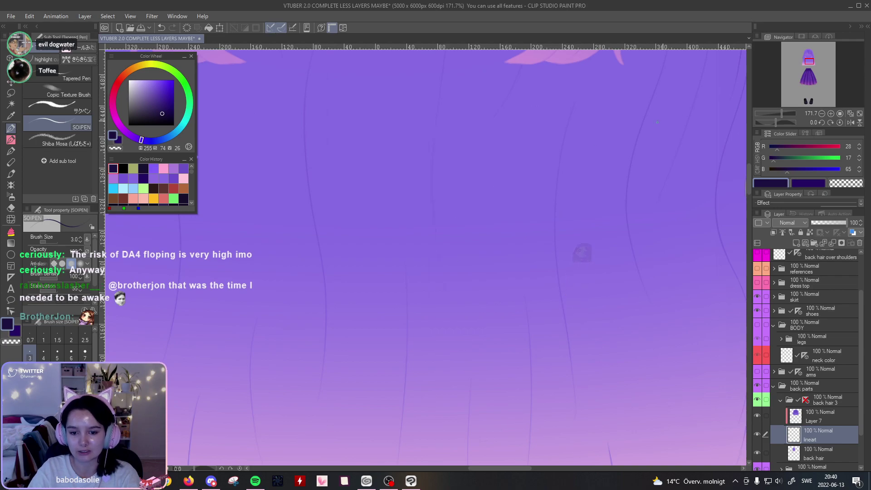
left_click_drag(778, 112, 776, 113)
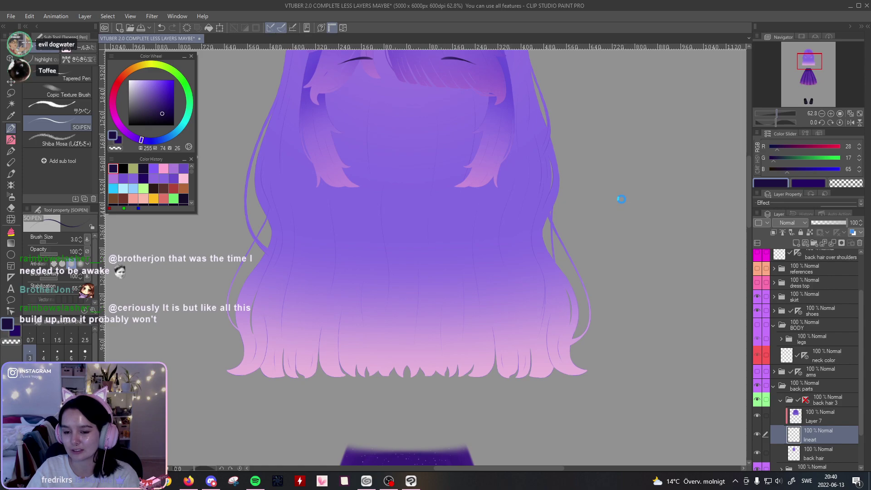
Step: Try to draw a detail line along the thin crossing strands beside the right edge of the back hair
left_click_drag(778, 113, 783, 113)
left_click_drag(705, 195, 371, 277)
scroll(599, 298, "up", 4)
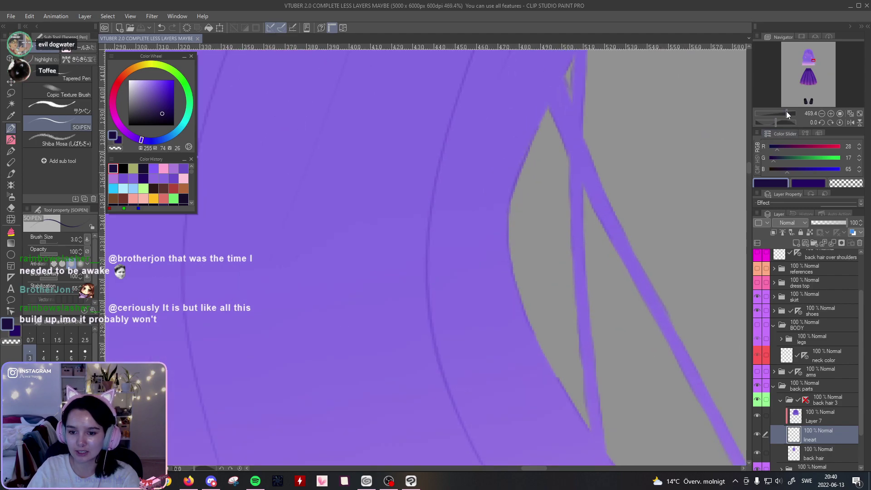
left_click_drag(517, 248, 508, 169)
left_click_drag(494, 141, 501, 259)
left_click_drag(490, 202, 491, 240)
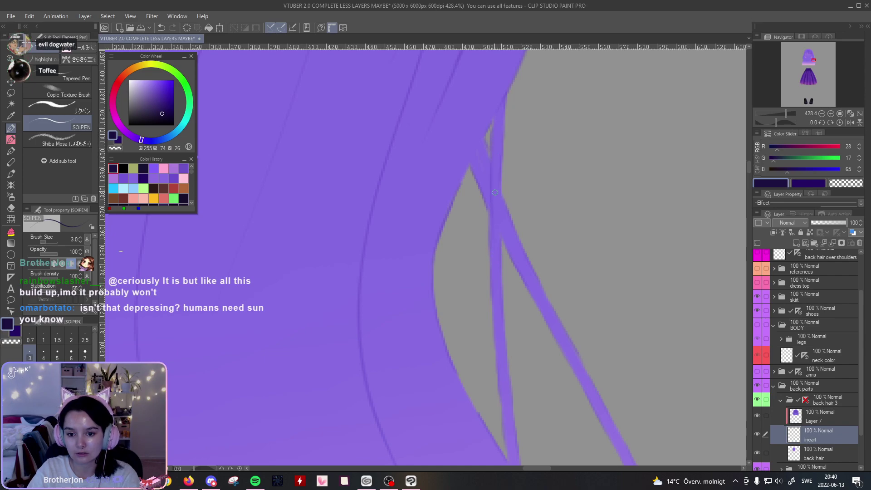
scroll(502, 166, "down", 3)
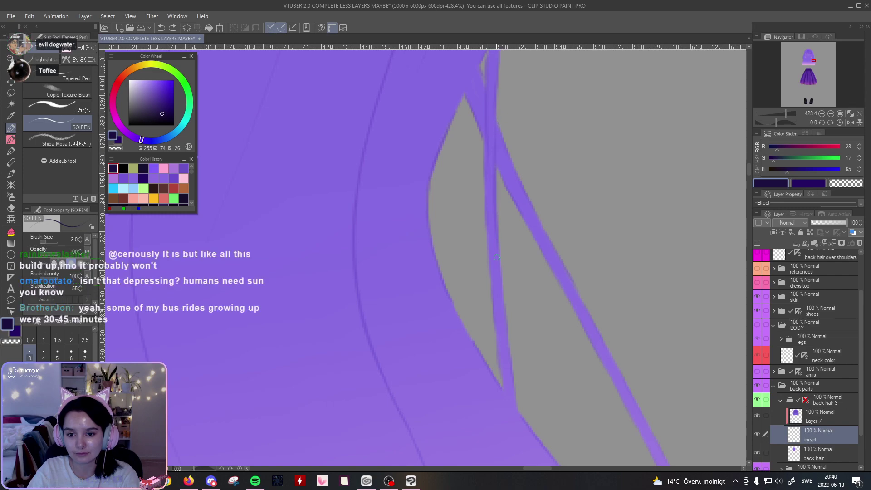
left_click_drag(506, 233, 463, 286)
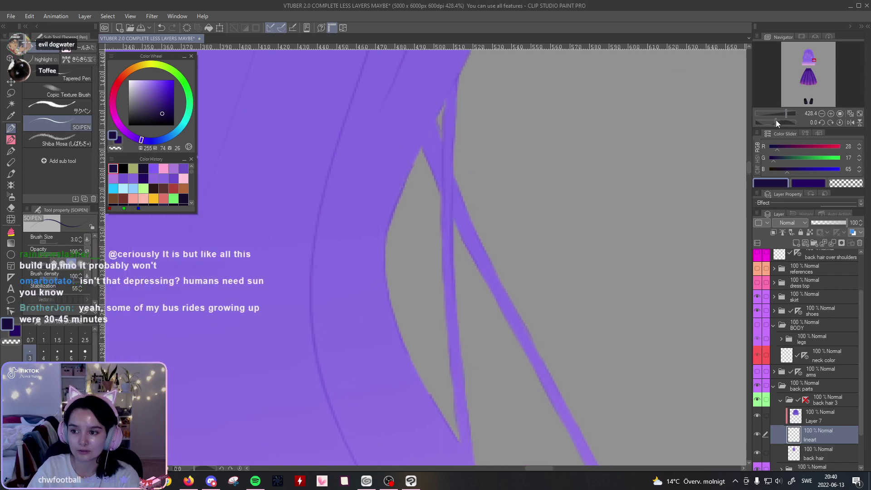
Step: Draw a line inside the thin loose strand on the right with the canvas rotated, then reset the rotation
left_click_drag(777, 123, 778, 124)
left_click_drag(593, 207, 583, 123)
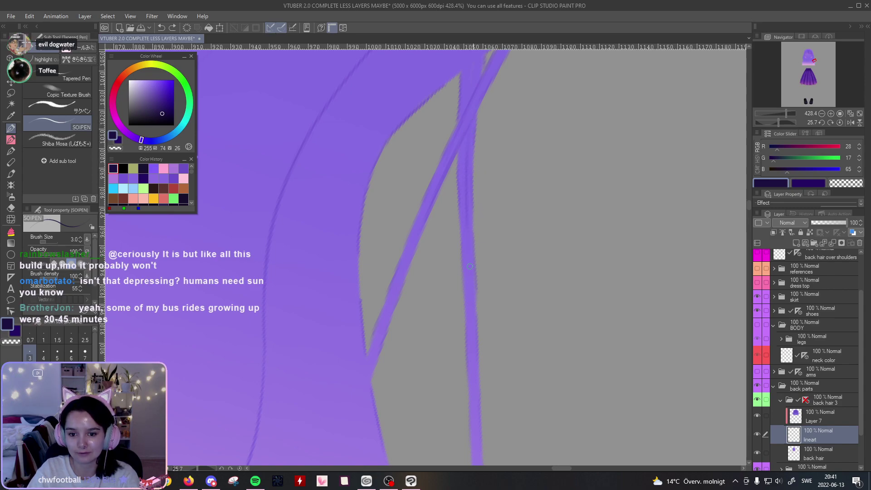
scroll(480, 175, "up", 3)
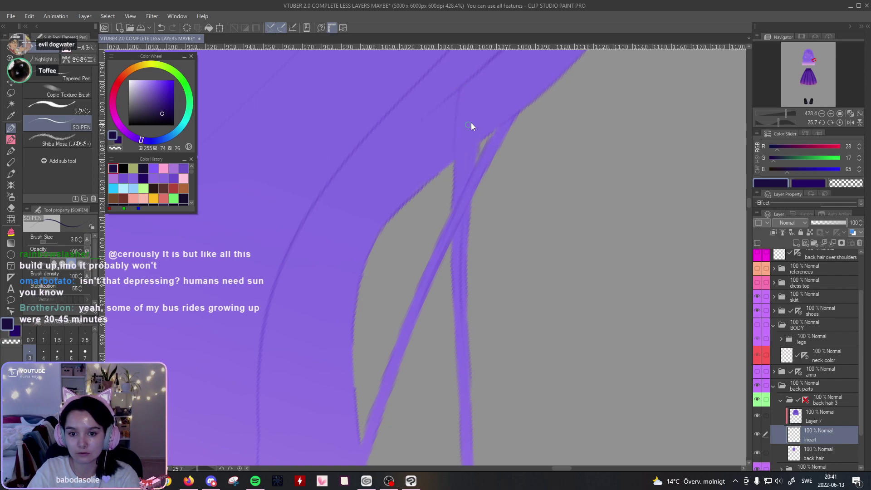
mouse_move(492, 98)
left_mouse_down()
mouse_move(466, 162)
mouse_move(456, 226)
mouse_move(458, 164)
left_mouse_up()
key("ctrl+z")
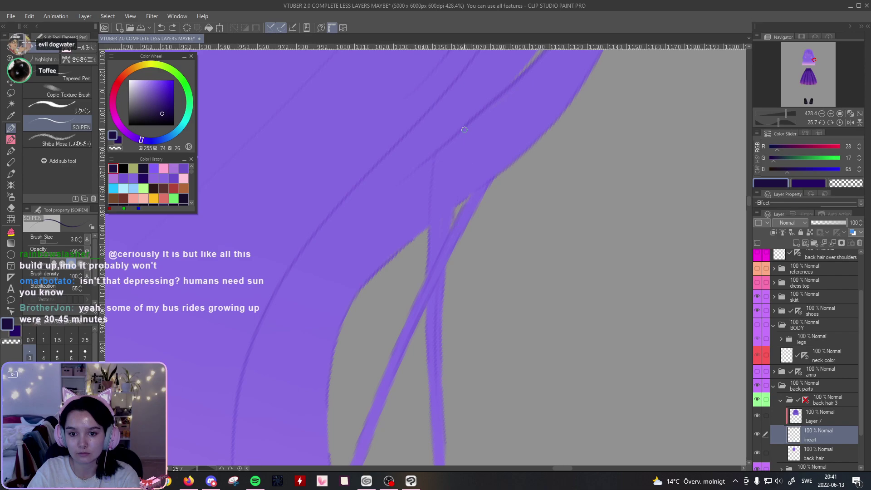
left_click(839, 122)
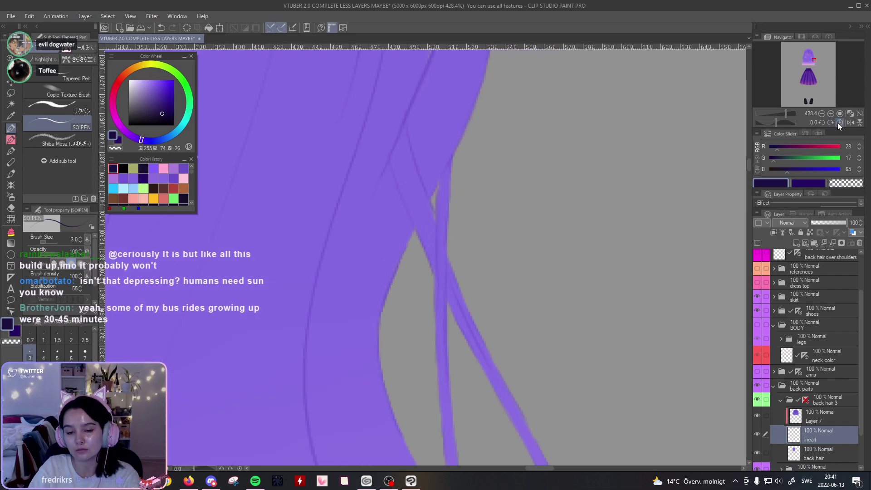
Step: Draw short curved strand lines where the thin loose strands join the right side of the back hair
mouse_move(787, 114)
left_mouse_down()
mouse_move(780, 115)
mouse_move(788, 113)
left_mouse_up()
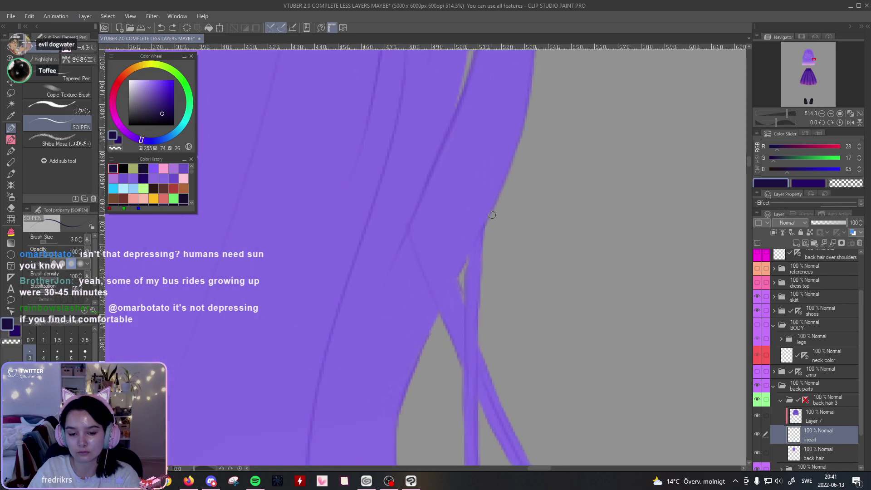
left_click_drag(431, 177, 449, 323)
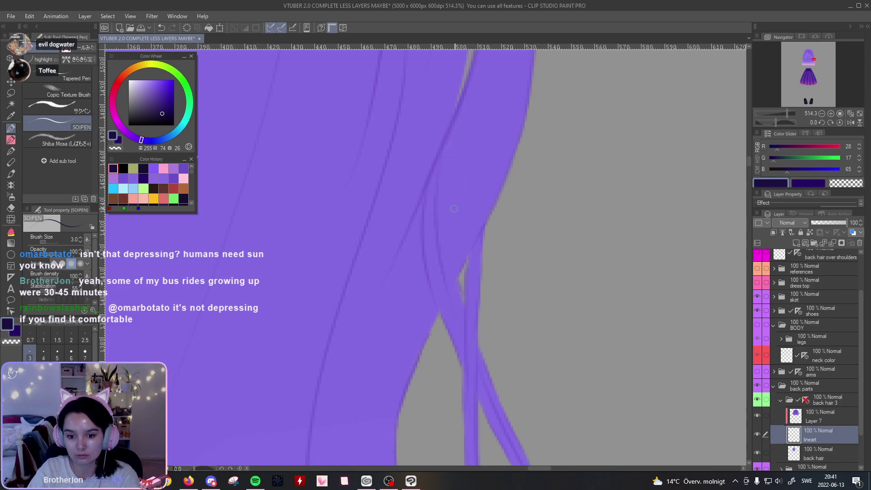
left_click_drag(447, 147, 464, 319)
left_click_drag(455, 121, 455, 259)
Step: Draw a curved strand line down the outer right lock above the crossing strands, redoing the first stroke
left_click_drag(788, 114, 767, 119)
left_click_drag(559, 282, 555, 307)
left_click_drag(777, 114, 780, 119)
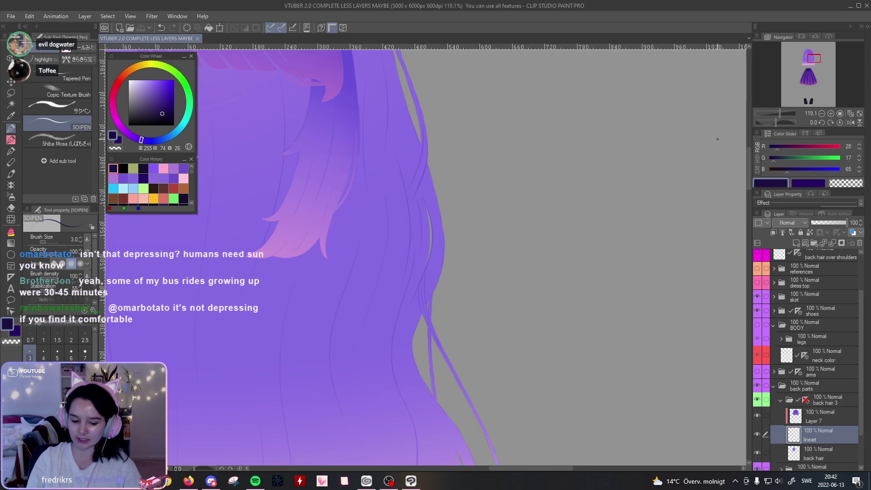
left_click_drag(780, 113, 788, 118)
left_click_drag(625, 247, 595, 159)
mouse_move(489, 86)
left_mouse_down()
mouse_move(500, 135)
mouse_move(479, 247)
left_mouse_up()
key("ctrl+z")
left_click_drag(488, 58, 459, 308)
Step: Draw a long curved strand line down the outermost lower-left lock of the back hair, redoing the first stroke
left_click_drag(787, 113, 782, 114)
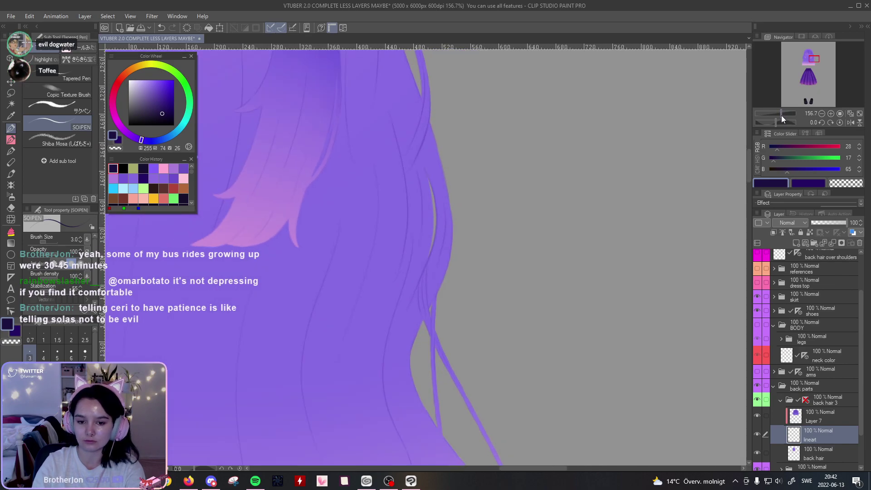
left_click_drag(404, 346, 606, 225)
left_click_drag(426, 363, 681, 181)
left_click_drag(422, 232, 598, 230)
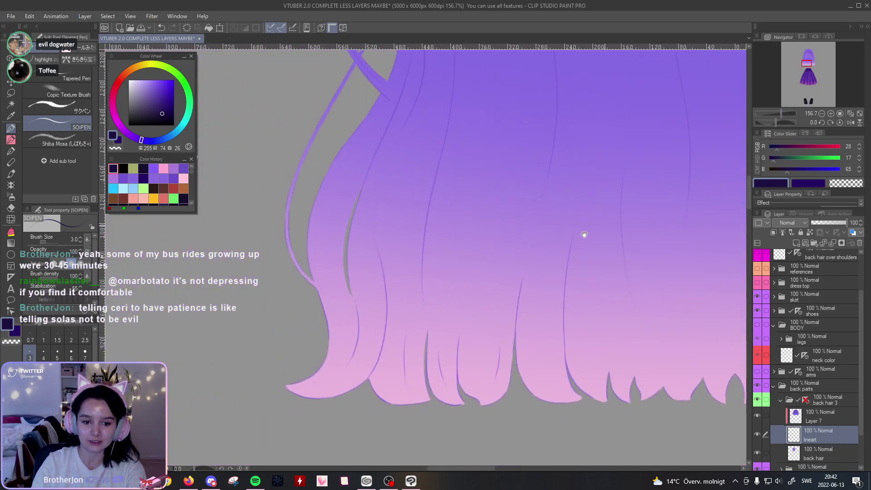
left_click_drag(494, 238, 502, 284)
left_click_drag(368, 333, 416, 314)
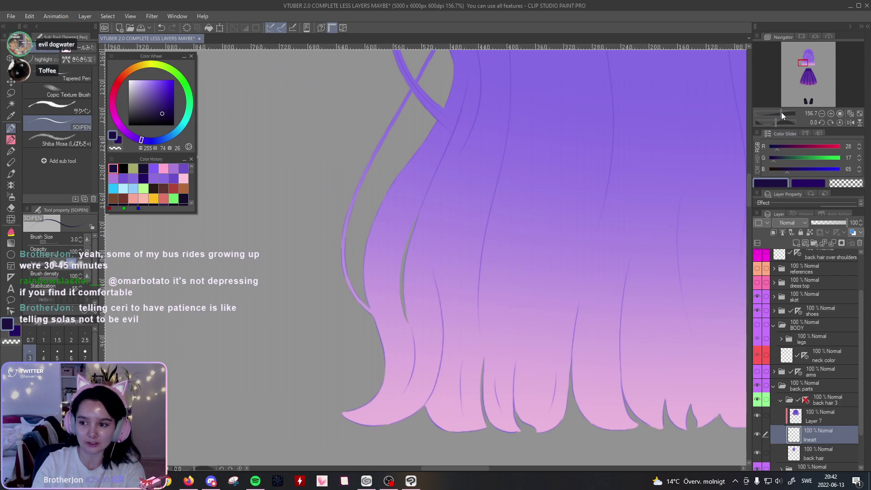
left_click_drag(783, 114, 785, 114)
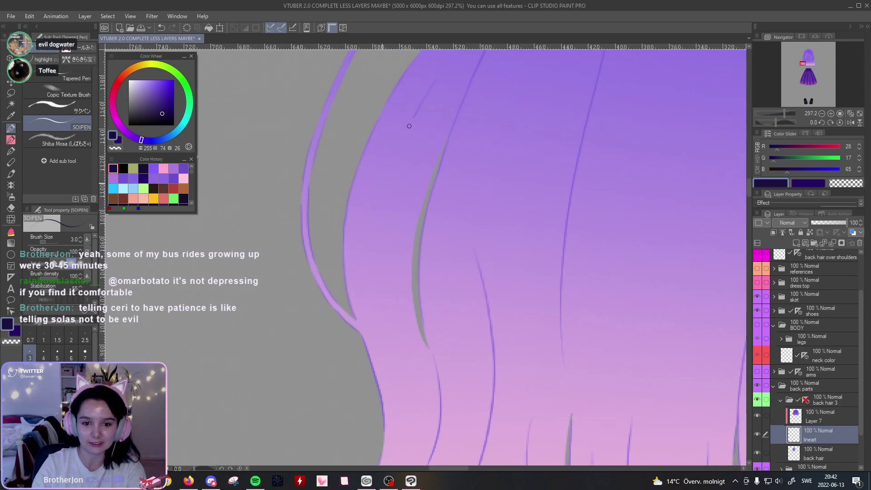
left_click_drag(413, 131, 391, 338)
key("ctrl+z")
left_click_drag(395, 158, 380, 215)
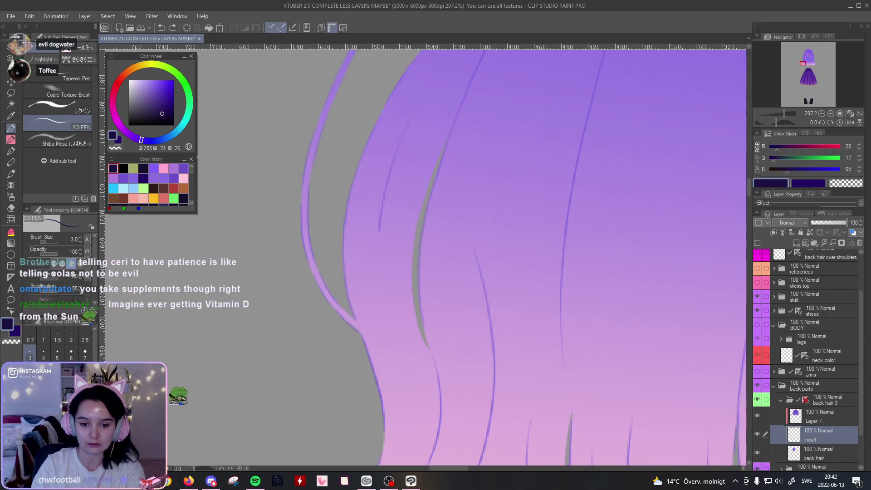
scroll(505, 286, "down", 3)
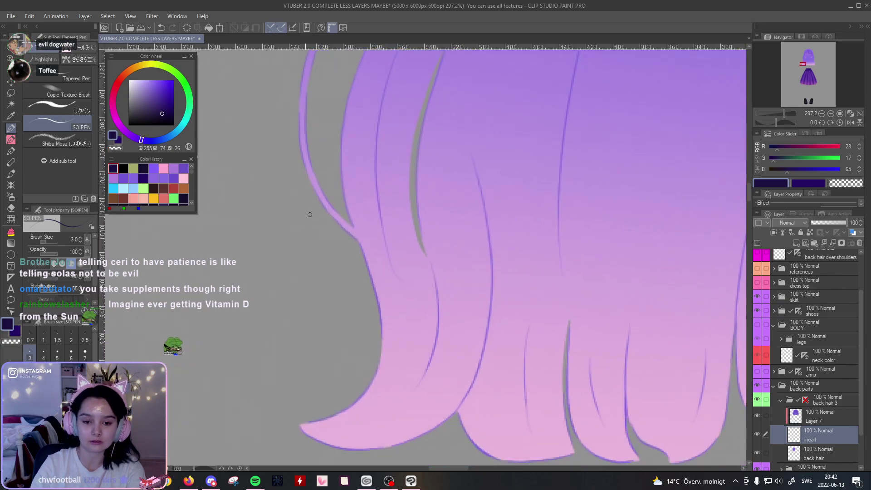
Step: Soften the strand line on the lower-left lock with the size 15 Soft Symmetry Eraser
left_click(11, 208)
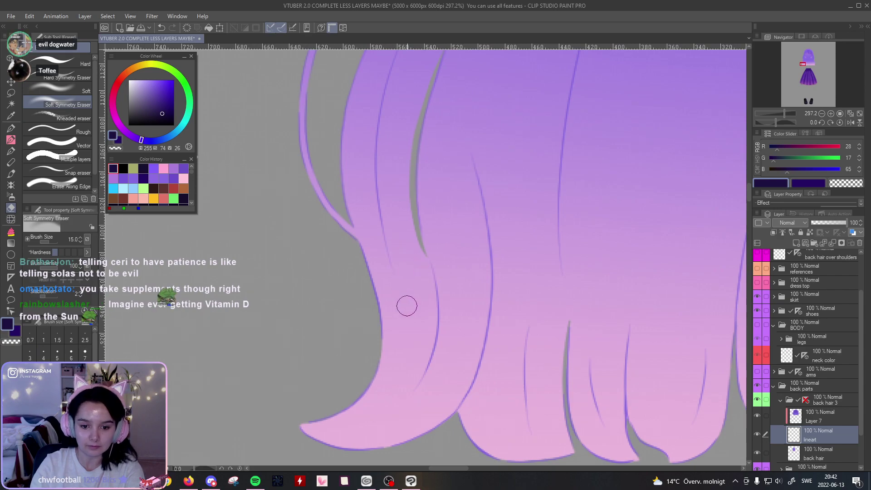
left_click_drag(459, 145, 437, 313)
left_click_drag(786, 113, 778, 115)
mouse_move(644, 183)
left_mouse_down()
mouse_move(516, 274)
mouse_move(540, 327)
mouse_move(570, 192)
left_mouse_up()
left_click_drag(578, 236, 582, 215)
Step: Draw a thin curved line with SOIPEN above the small notches left of the hem's centre, redoing it until the curve fits
left_click_drag(778, 115, 785, 113)
mouse_move(542, 254)
left_mouse_down()
mouse_move(477, 273)
mouse_move(400, 254)
left_mouse_up()
key("p")
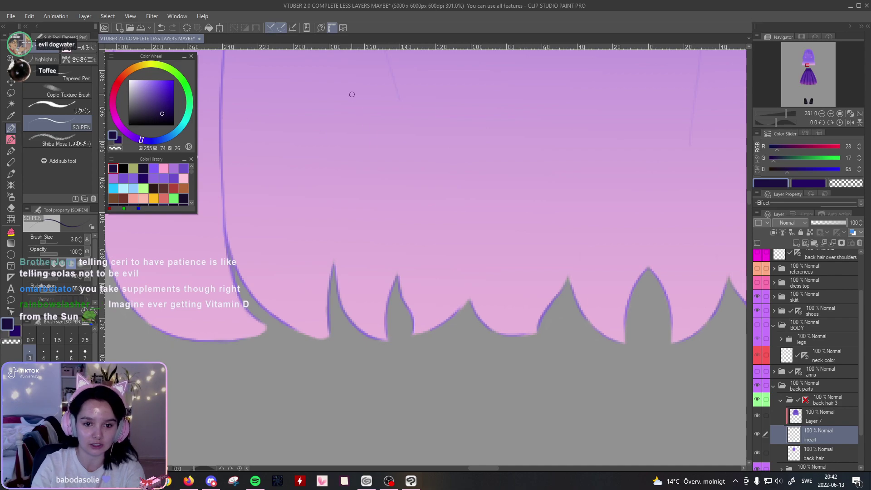
left_click_drag(321, 232, 312, 268)
left_click_drag(327, 78, 302, 319)
key("ctrl+z")
left_click_drag(330, 87, 322, 229)
left_click_drag(328, 90, 300, 259)
key("ctrl+z")
left_click_drag(329, 64, 307, 273)
key("ctrl+z")
left_click_drag(334, 84, 308, 247)
key("ctrl+z")
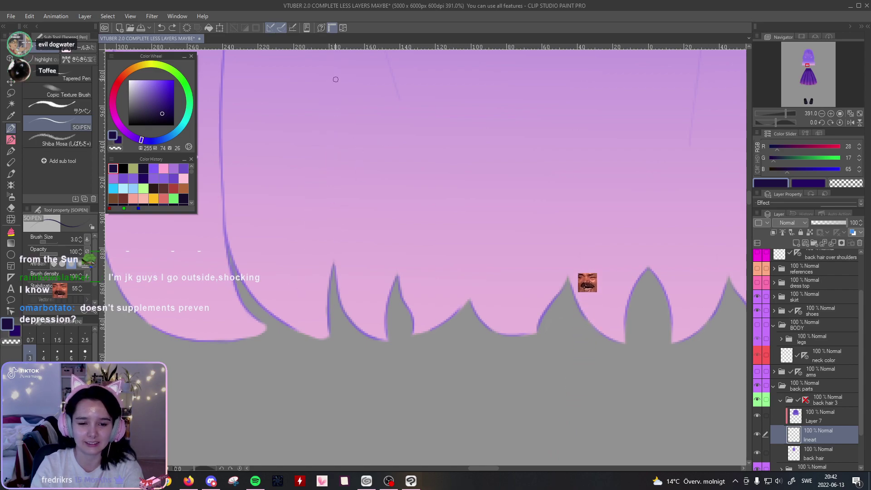
left_click_drag(331, 68, 302, 268)
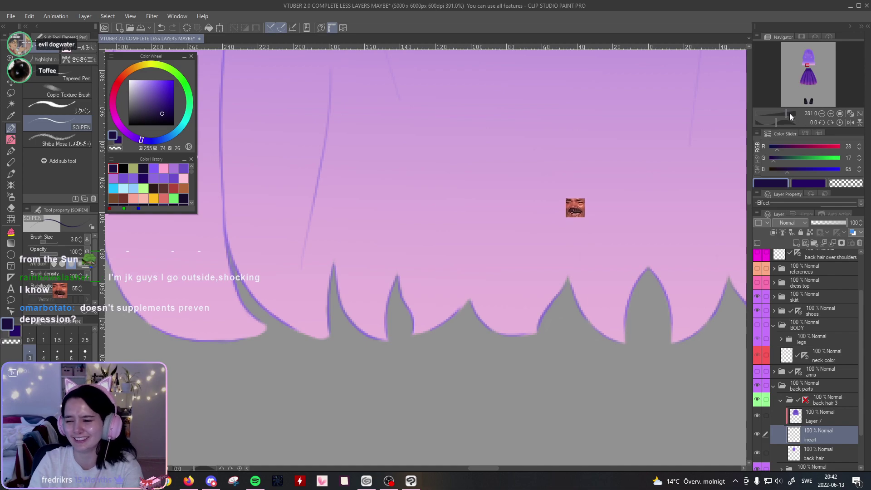
Step: Draw a short, faint strand line above the notches near the centre of the back hair's hem
left_click_drag(787, 113, 782, 123)
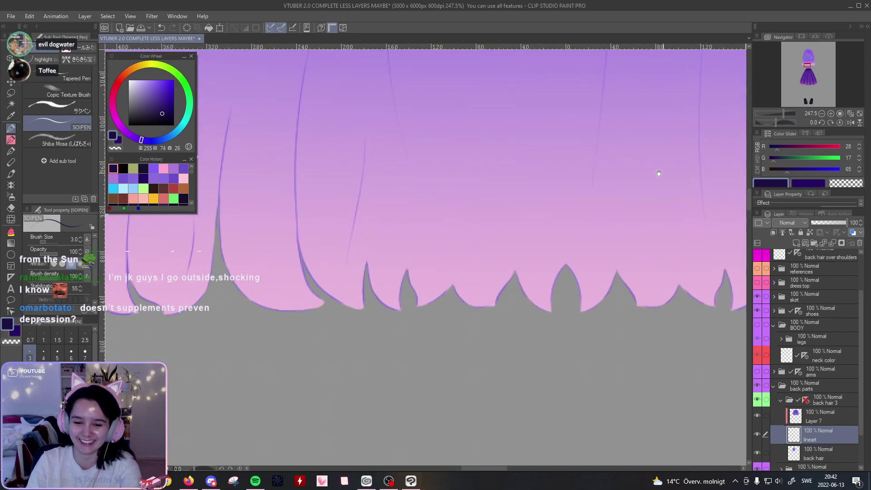
scroll(663, 173, "up", 2)
left_click_drag(425, 303, 461, 266)
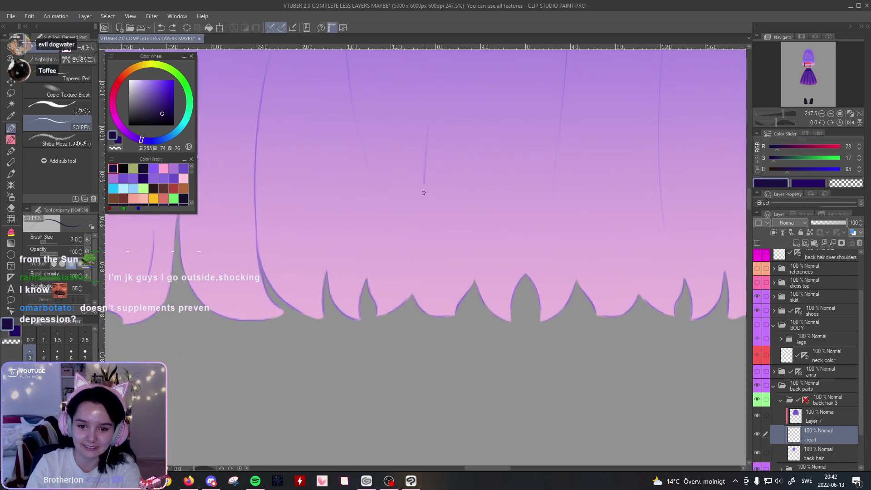
left_click_drag(421, 102, 410, 194)
Step: Review the strand lines across the whole back hair, from the hem up to the bangs
left_click_drag(785, 113, 779, 117)
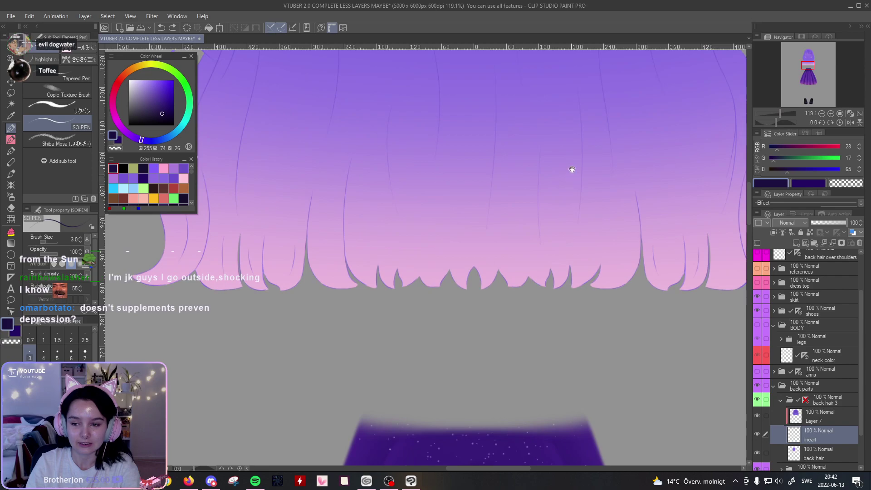
left_click_drag(571, 175, 543, 369)
left_click_drag(782, 110, 778, 116)
left_click_drag(777, 117, 777, 118)
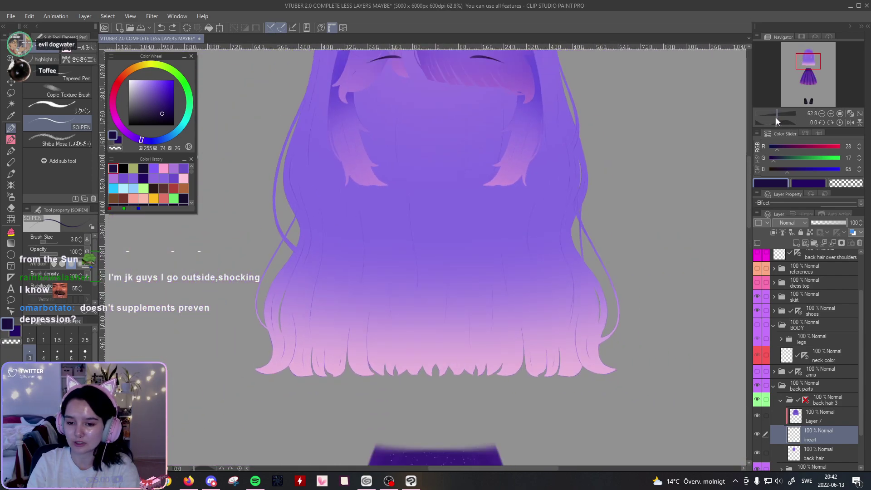
left_click_drag(684, 146, 675, 233)
left_click_drag(615, 227, 669, 221)
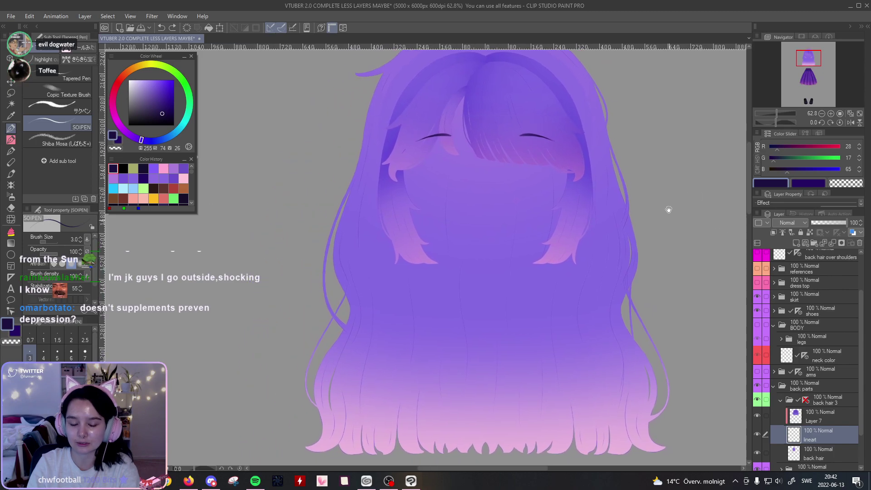
Step: Lasso-select the strand line near the left edge of the back hair, beside the loose outer strand
left_click_drag(779, 114, 781, 115)
left_click_drag(544, 237, 730, 191)
scroll(778, 116, "down", 2)
scroll(782, 118, "up", 6)
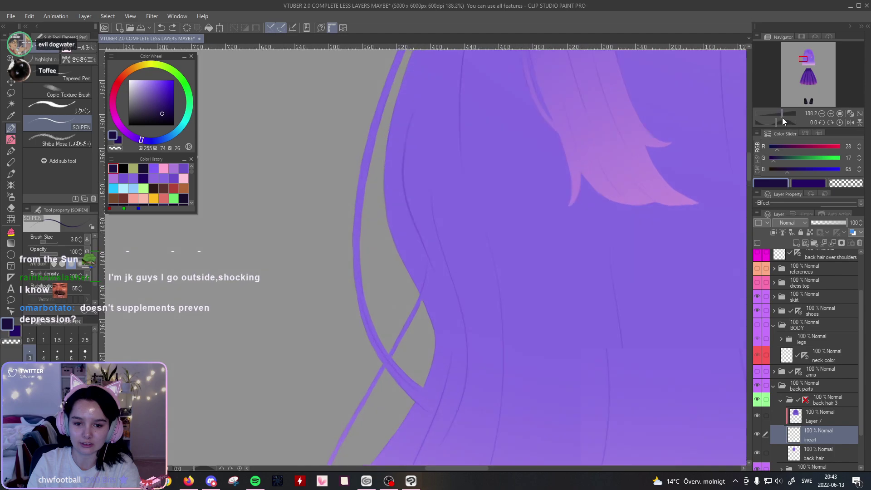
left_click(14, 93)
left_click_drag(415, 104, 394, 149)
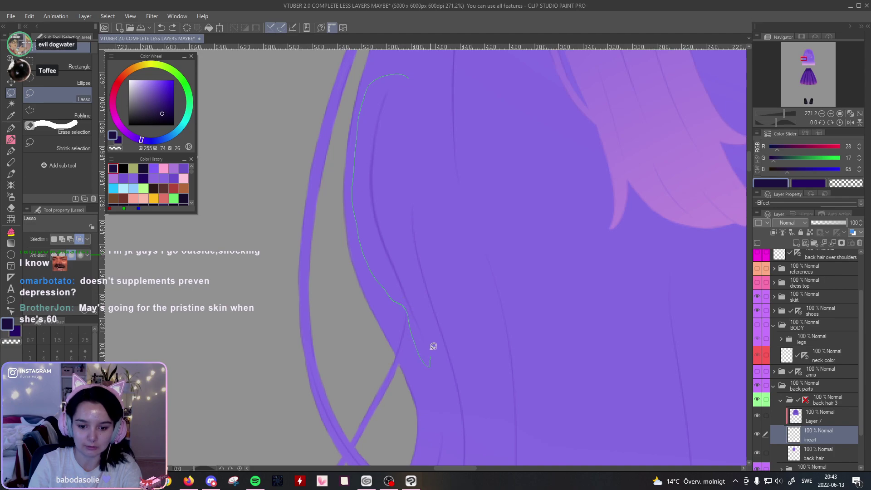
left_click_drag(407, 166, 414, 81)
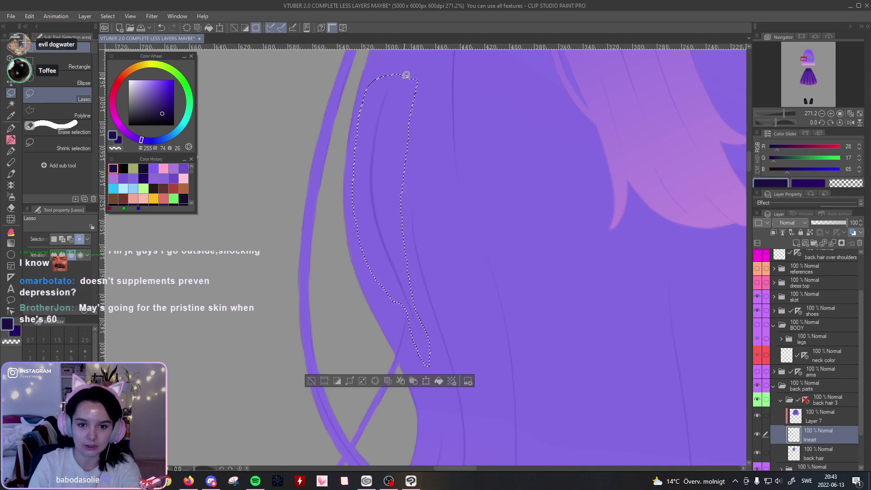
Step: Reshape the selected strand line with Liquify at brush size 200, and clear the selection
left_click(11, 219)
left_click(71, 409)
key("bracketright")
key("bracketright")
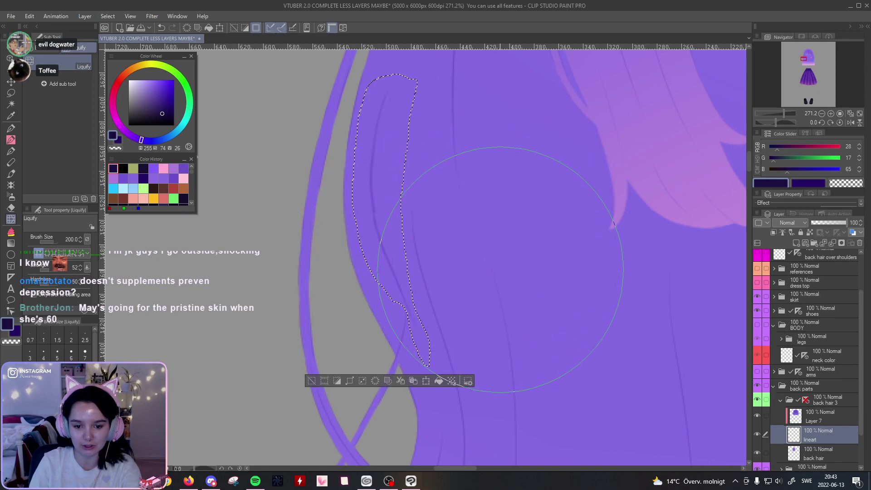
left_click_drag(379, 193, 426, 238)
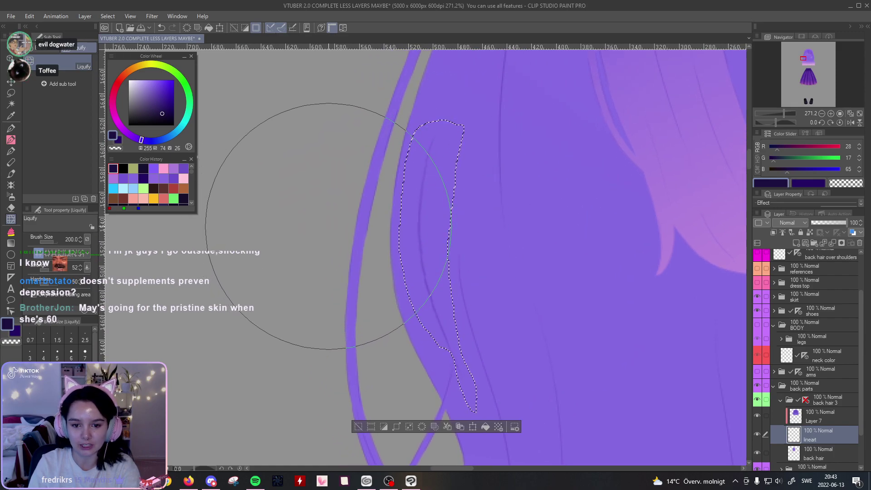
mouse_move(571, 169)
left_mouse_down()
mouse_move(542, 231)
mouse_move(548, 205)
left_mouse_up()
left_click(11, 93)
key("ctrl+d")
Step: Check the reshaped line against the whole back hair and save the illustration
left_click_drag(787, 115, 776, 118)
left_click_drag(600, 196, 589, 192)
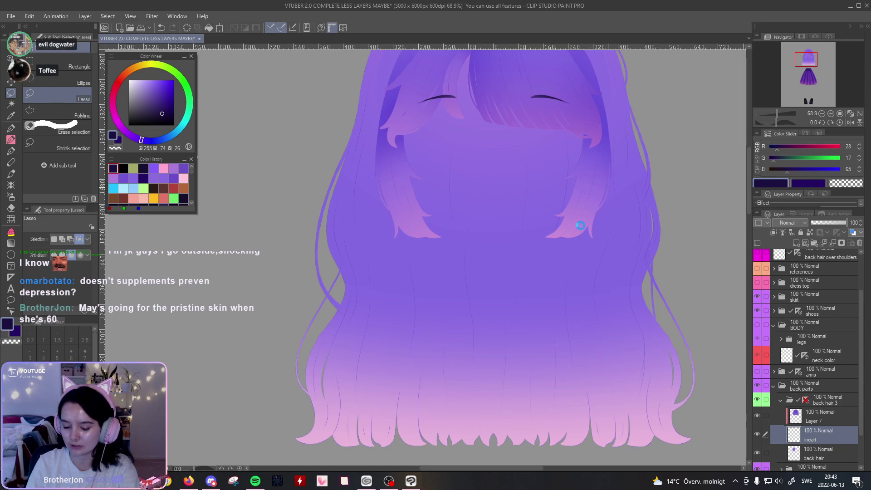
key("ctrl+s")
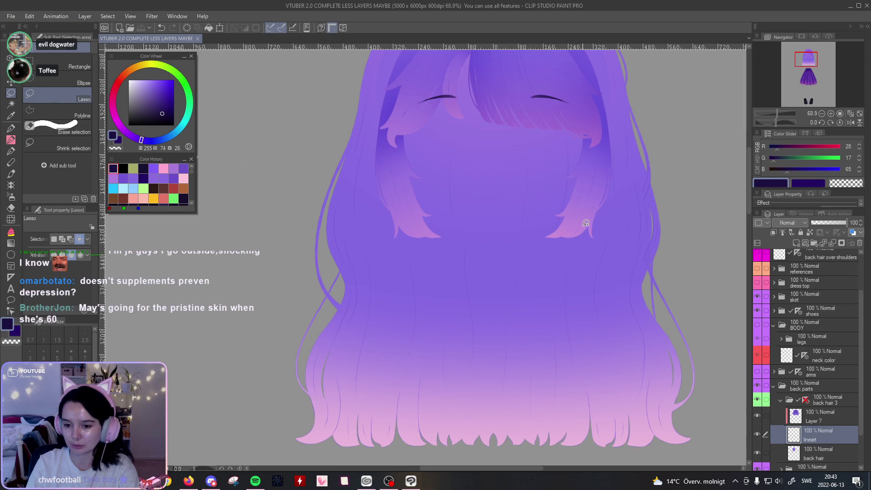
Step: Draw a short, thin strand line with SOIPEN along the upper-left curve of the crown, above the flicked-out lock
left_click_drag(583, 282, 556, 243)
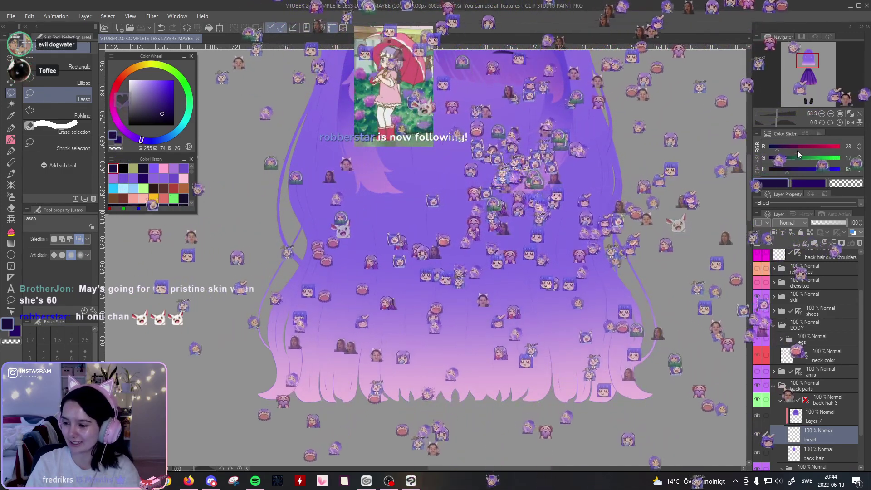
left_click_drag(777, 112, 780, 119)
left_click_drag(665, 218, 603, 370)
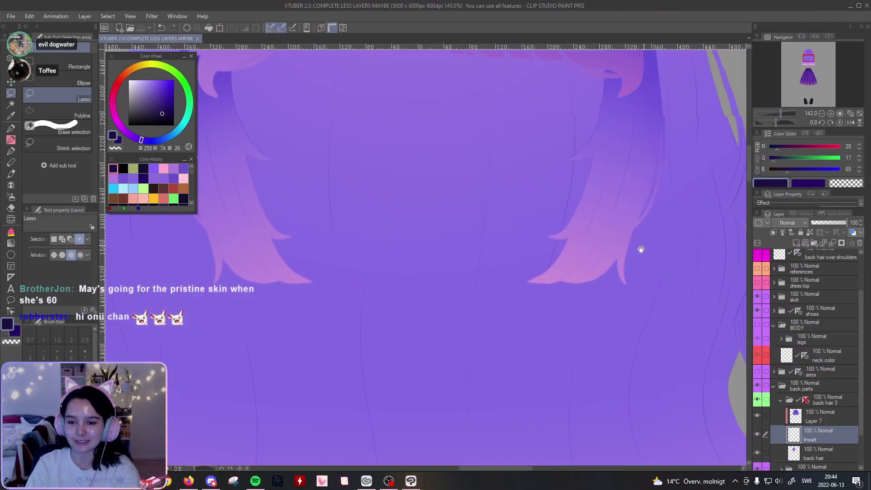
left_click_drag(647, 245, 521, 360)
left_click_drag(621, 255, 614, 336)
left_click_drag(600, 280, 649, 372)
left_click_drag(548, 264, 562, 313)
left_click_drag(780, 113, 784, 112)
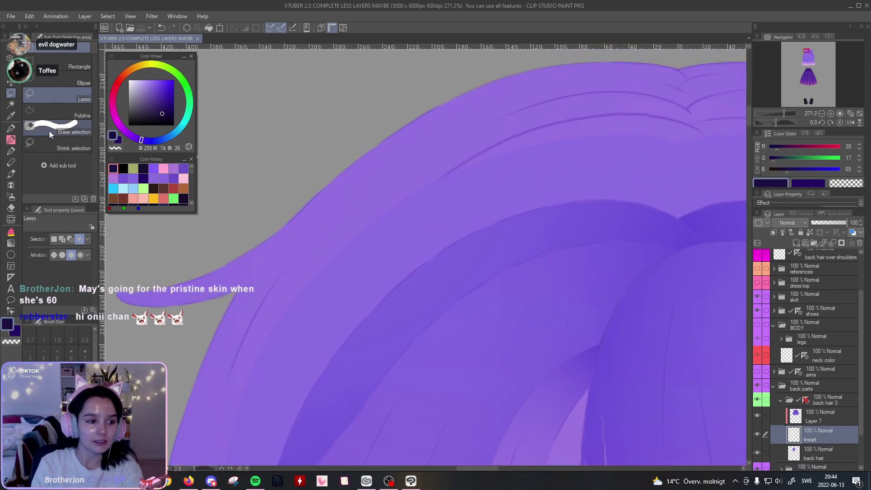
left_click(11, 128)
left_click_drag(334, 206, 399, 158)
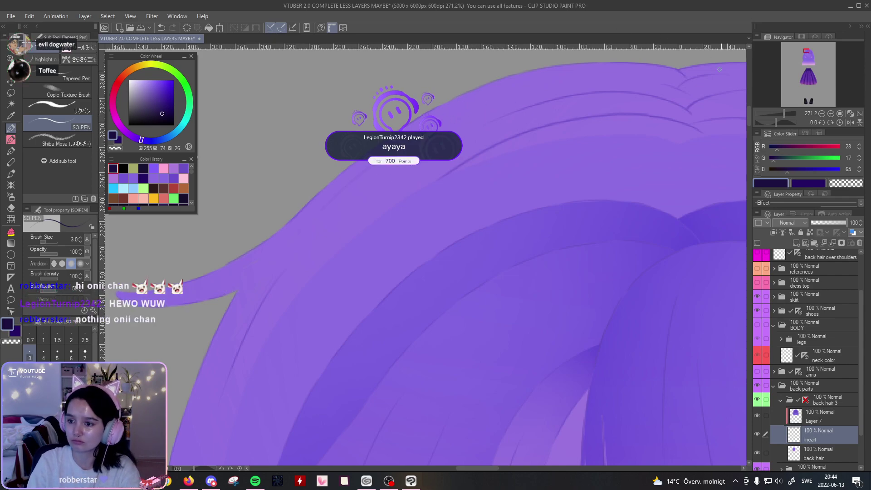
Step: Review the strand lines from the crown down to the hem and save the illustration
left_click_drag(783, 115, 774, 113)
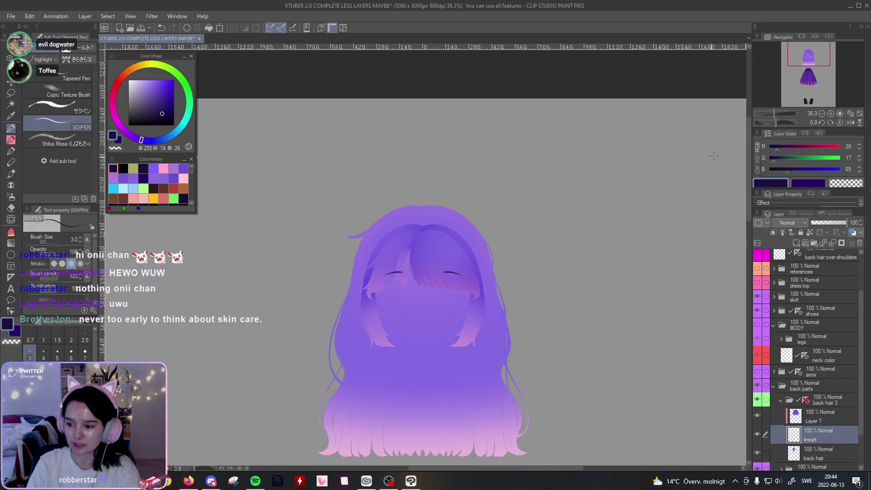
left_click_drag(622, 259, 680, 165)
left_click_drag(775, 113, 778, 113)
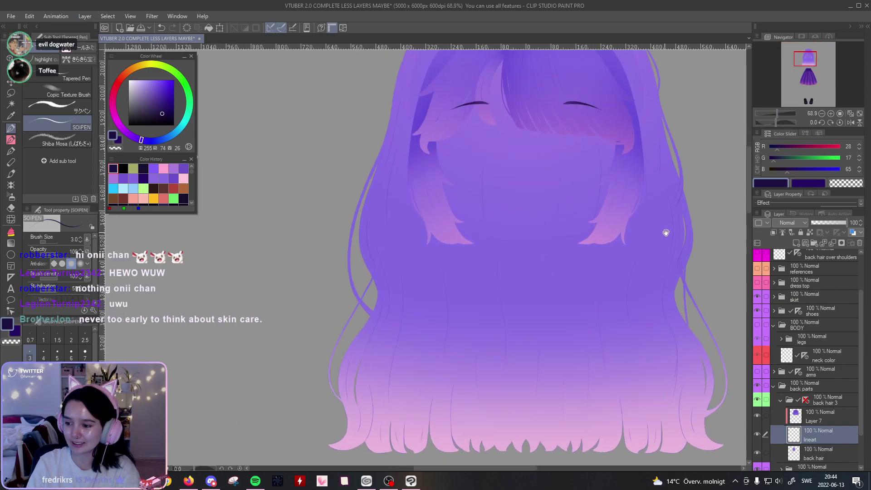
left_click_drag(665, 233, 597, 203)
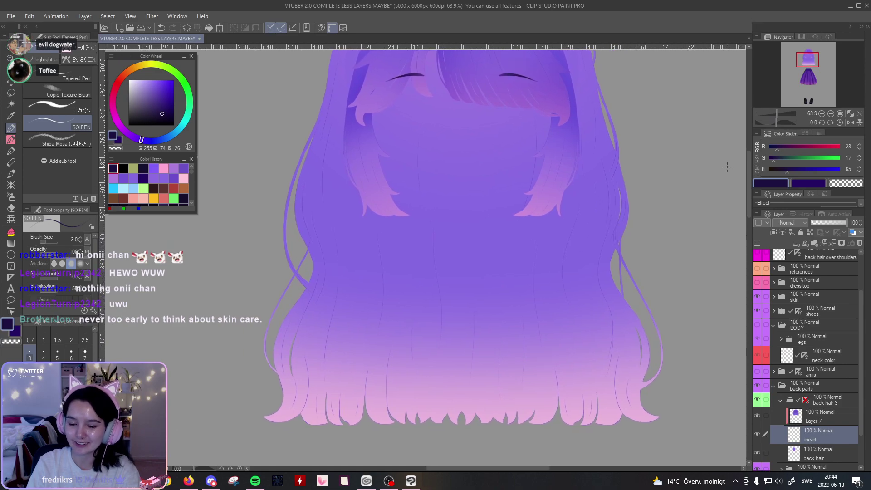
left_click_drag(775, 116, 778, 116)
left_click_drag(578, 313, 606, 208)
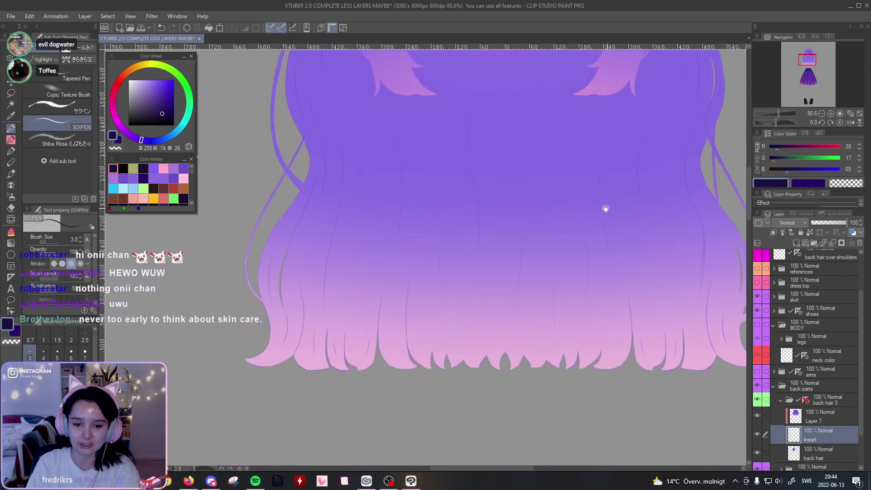
left_click_drag(525, 263, 600, 289)
left_click_drag(777, 113, 783, 113)
left_click_drag(625, 241, 603, 192)
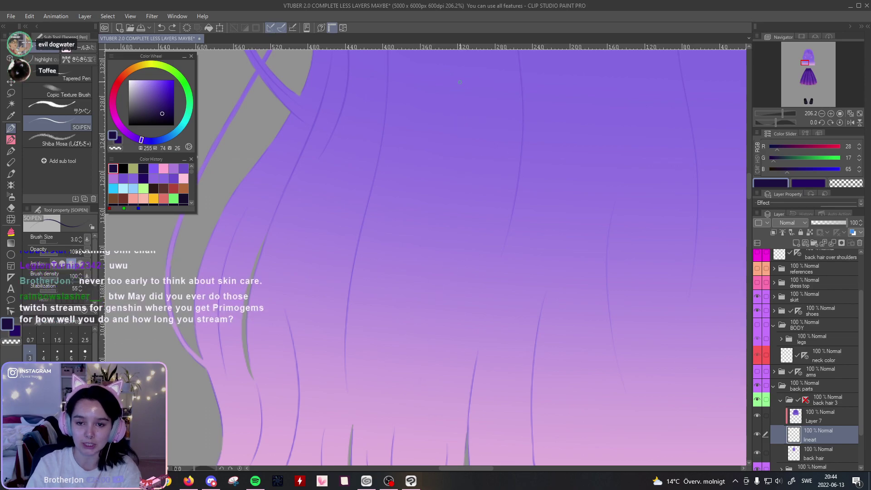
left_click_drag(783, 113, 777, 115)
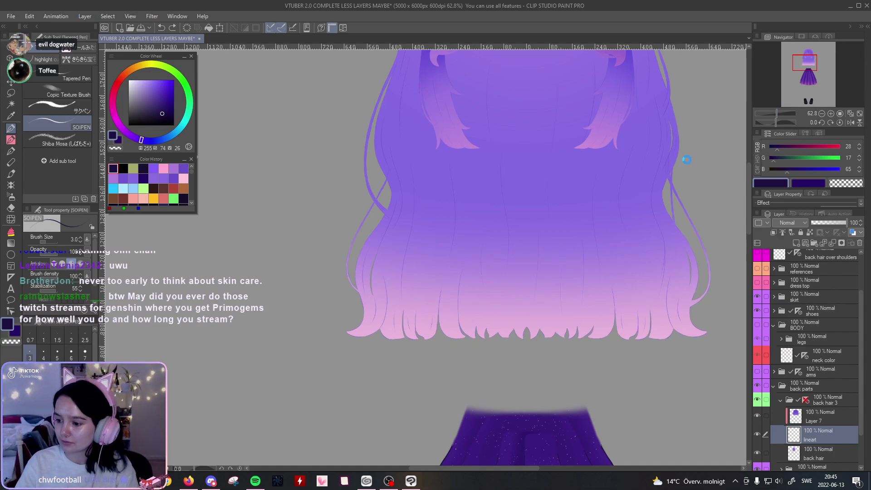
key("ctrl+s")
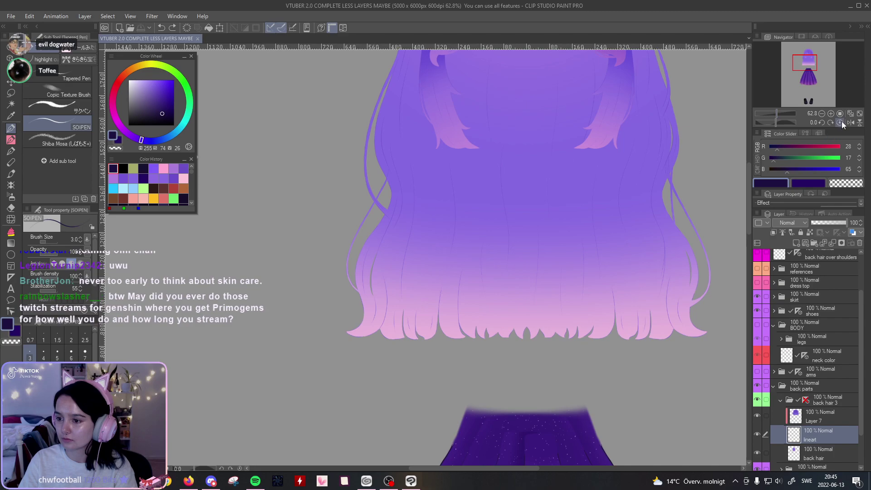
Step: Mirror the canvas view and draw a strand line inside the thin loose strand where it joins the outer hem lock, redoing it once
left_click(850, 123)
left_click_drag(471, 349, 649, 354)
left_click_drag(570, 351, 633, 339)
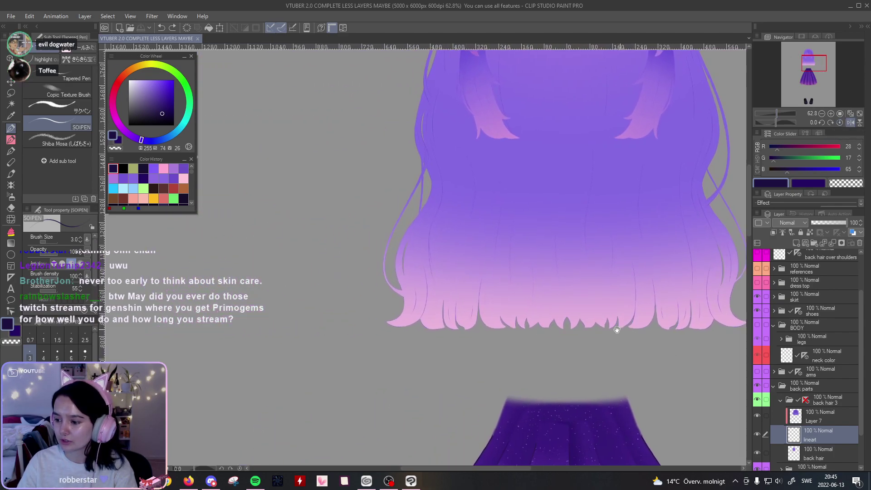
left_click_drag(533, 354, 626, 319)
left_click_drag(781, 112, 784, 112)
left_click_drag(667, 320, 483, 312)
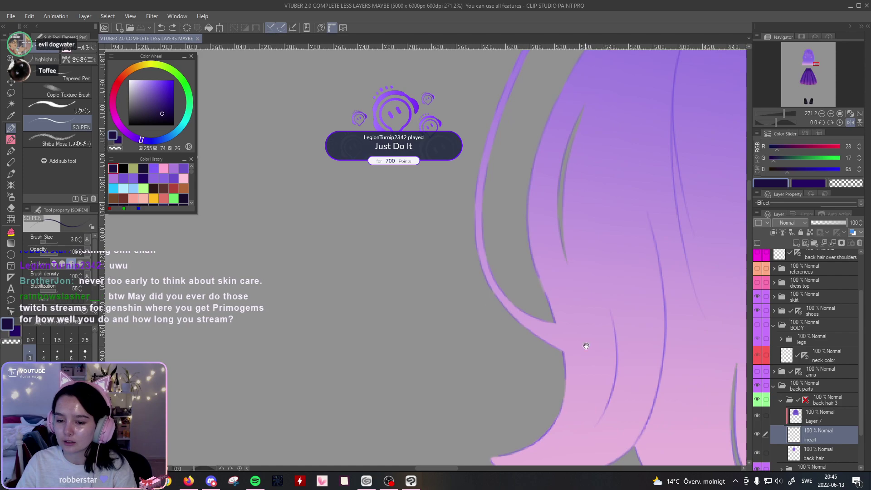
left_click_drag(609, 394, 516, 295)
left_click_drag(780, 114, 783, 121)
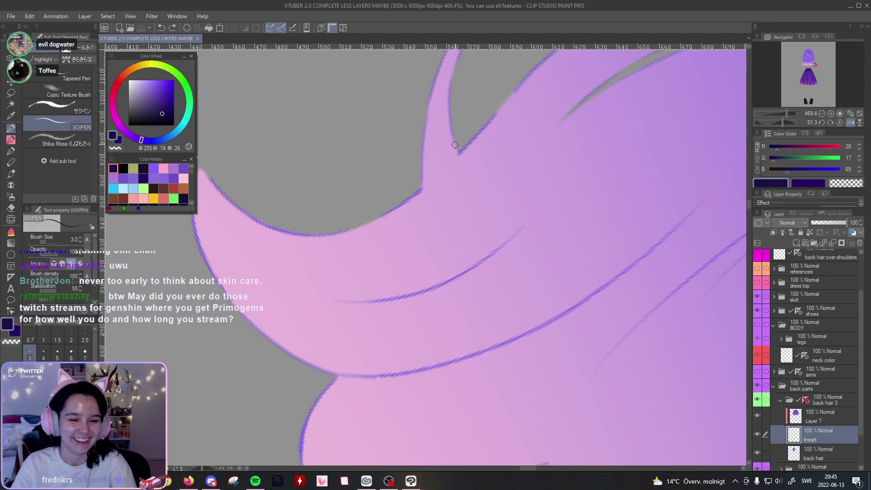
left_click_drag(446, 76, 444, 240)
key("ctrl+z")
left_click_drag(443, 73, 445, 260)
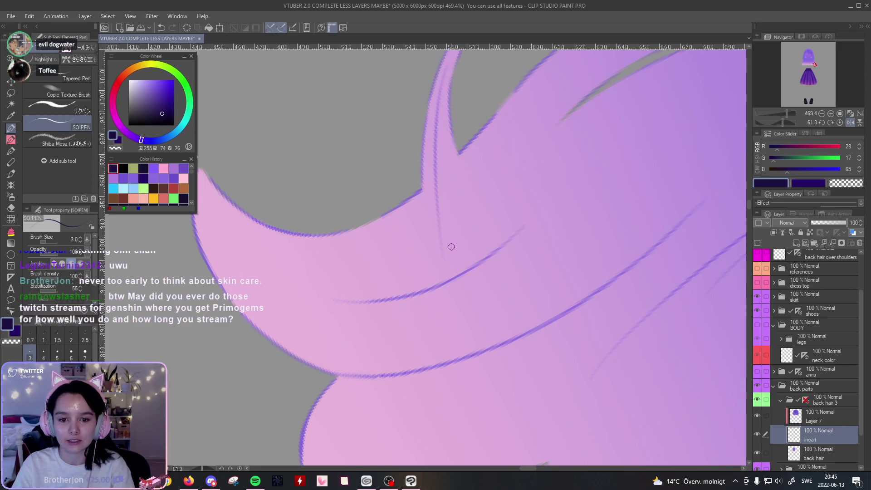
left_click(854, 123)
left_click(840, 123)
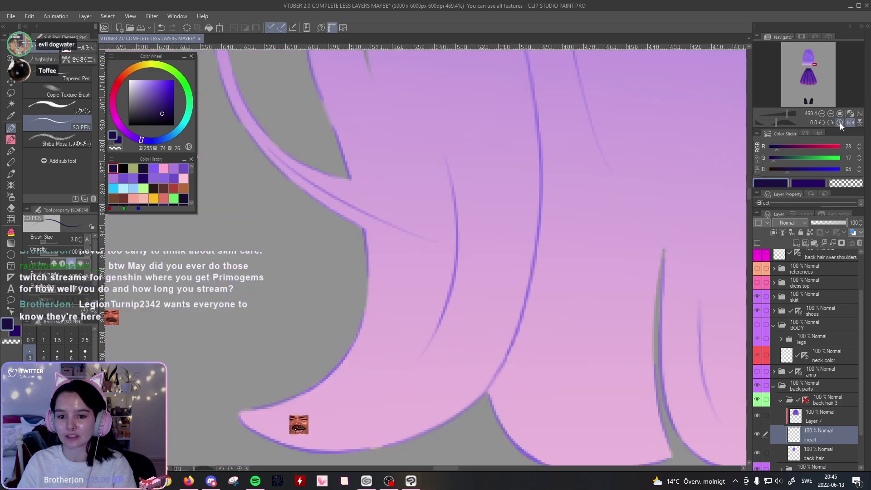
Step: Draw a thin line along the upper curve of the loose outer strand, redoing it until it follows the shape
left_click_drag(787, 113, 785, 113)
left_click_drag(459, 221, 533, 391)
left_click_drag(399, 331, 458, 368)
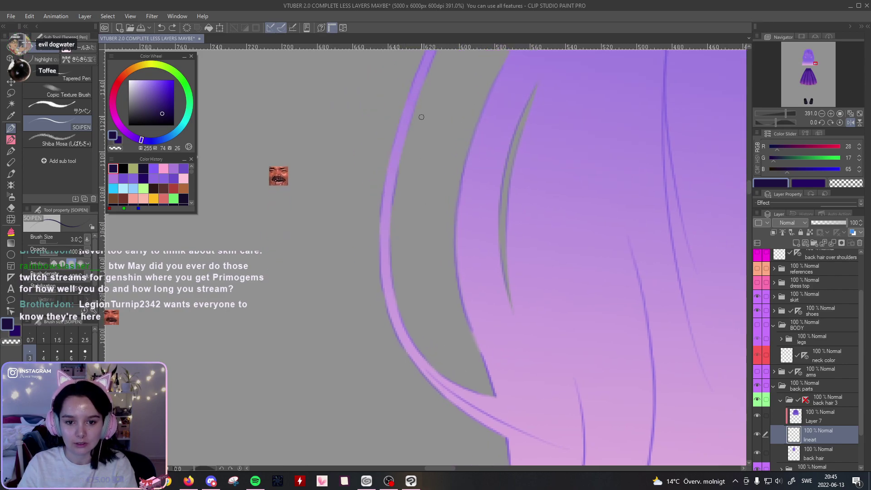
mouse_move(407, 113)
left_mouse_down()
mouse_move(390, 184)
mouse_move(388, 241)
left_mouse_up()
key("ctrl+z")
left_click_drag(408, 107, 388, 225)
key("ctrl+z")
left_click_drag(400, 146, 389, 278)
key("ctrl+z")
left_click_drag(406, 115, 392, 243)
Step: Draw a strand line continuing down from the lower tip of the narrow gap in the outer lock
left_click_drag(495, 246, 494, 130)
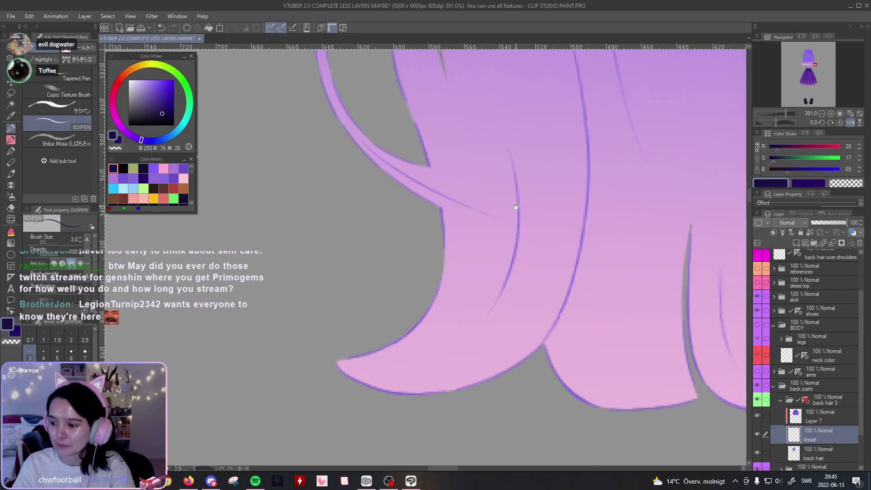
mouse_move(498, 198)
left_mouse_down()
mouse_move(521, 202)
mouse_move(508, 245)
left_mouse_up()
left_click_drag(463, 98, 483, 182)
key("ctrl+z")
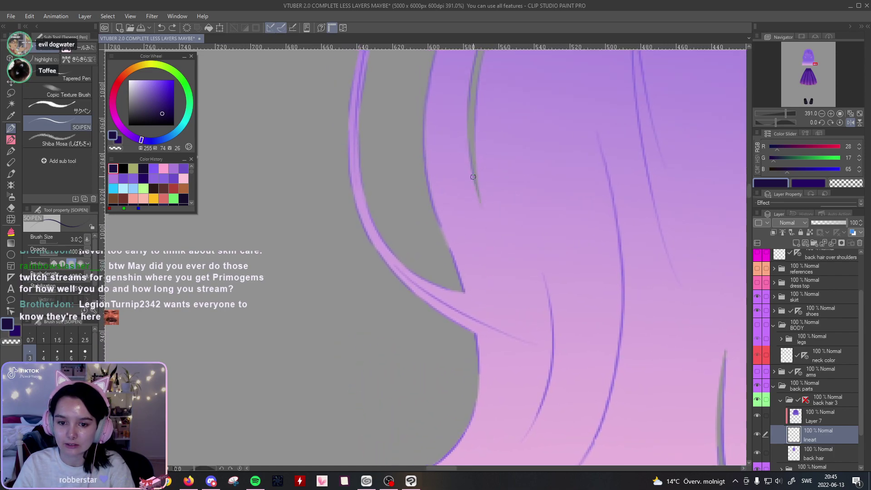
left_click_drag(484, 211, 496, 313)
left_click_drag(532, 234, 511, 118)
left_click_drag(508, 246, 514, 290)
Step: Try to draw a short second line at the inner notch where the loose strand meets the outer lock
left_click_drag(786, 114, 782, 125)
left_click_drag(431, 113, 453, 220)
key("ctrl+z")
left_click_drag(435, 136, 451, 212)
left_click_drag(433, 114, 472, 203)
key("ctrl+z")
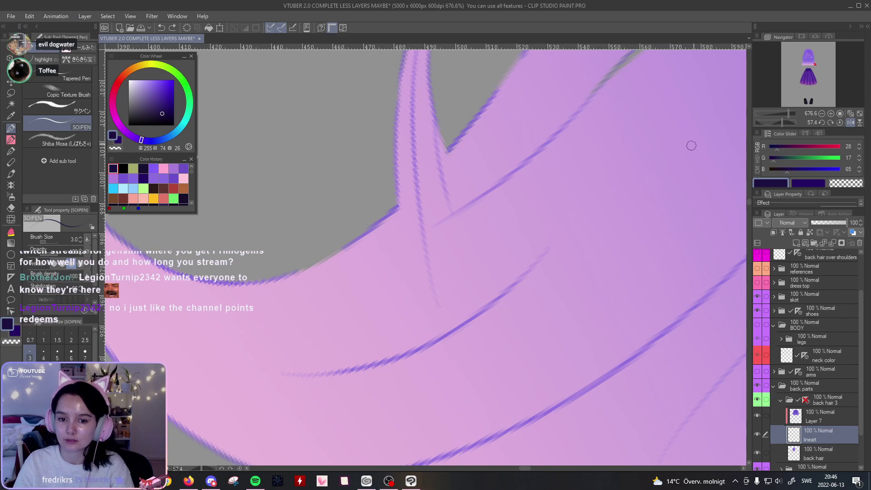
left_click(850, 124)
left_click(781, 126)
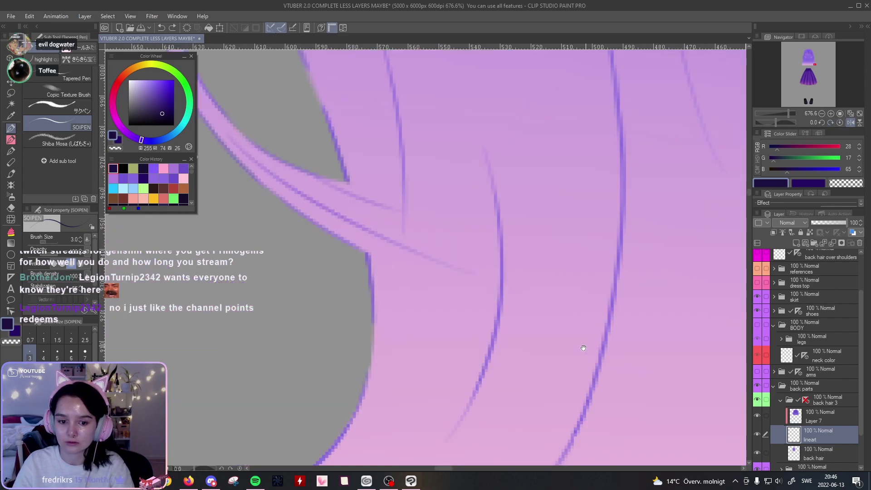
Step: Try to draw a long curved strand line down the outer lock, beside the line that extends the narrow gap
left_click_drag(585, 346, 656, 365)
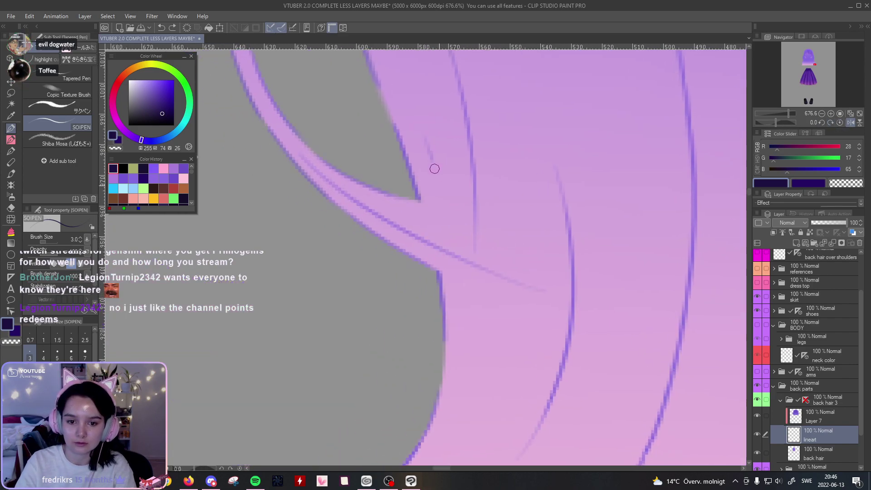
mouse_move(533, 329)
left_mouse_down()
mouse_move(525, 142)
mouse_move(470, 206)
mouse_move(463, 238)
left_mouse_up()
key("ctrl+z")
left_click_drag(478, 108, 411, 362)
key("ctrl+z")
left_click_drag(484, 105, 431, 331)
left_click_drag(791, 117, 787, 118)
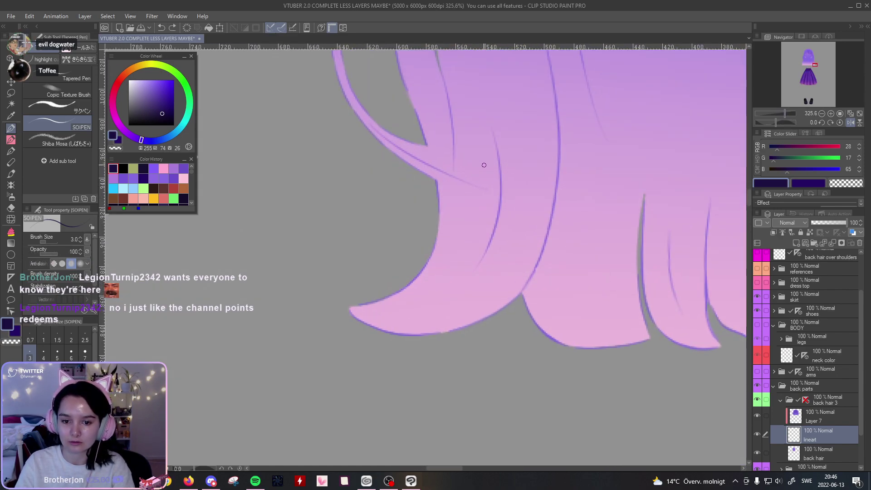
Step: Try to add another short line below the tip of the narrow gap
scroll(438, 228, "up", 3)
left_click_drag(417, 188, 430, 253)
key("ctrl+z")
mouse_move(416, 223)
left_mouse_down()
mouse_move(435, 282)
mouse_move(449, 305)
left_mouse_up()
key("ctrl+z")
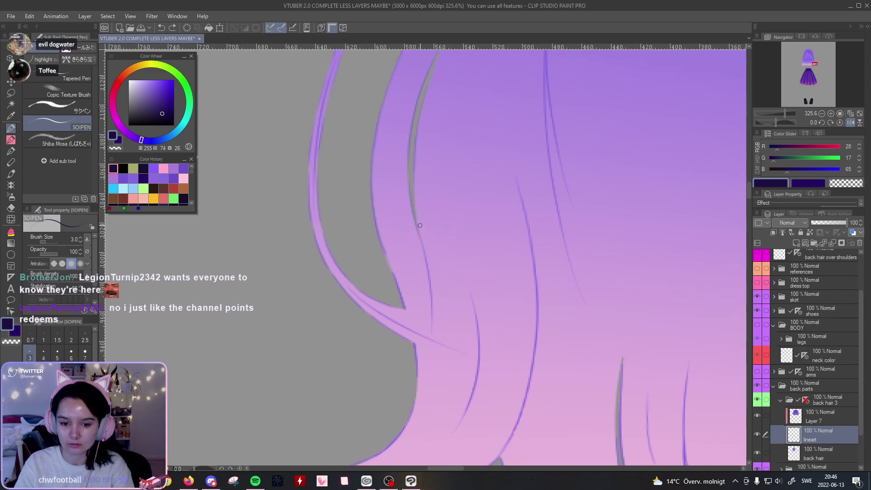
left_click_drag(436, 277, 442, 332)
Step: Draw a long, thin curved strand line between the narrow gap and the neighbouring long strand line of the outer lock
left_click_drag(537, 285, 514, 214)
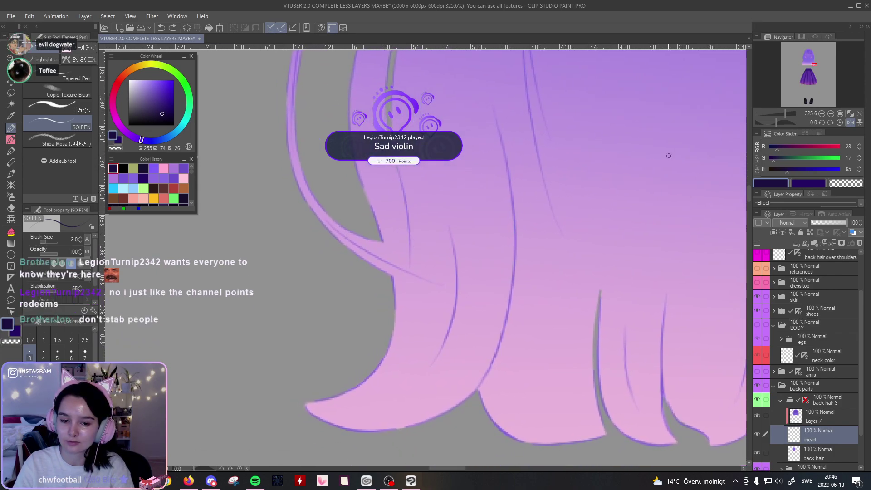
left_click_drag(623, 139, 643, 255)
mouse_move(470, 119)
left_mouse_down()
mouse_move(454, 205)
mouse_move(461, 290)
left_mouse_up()
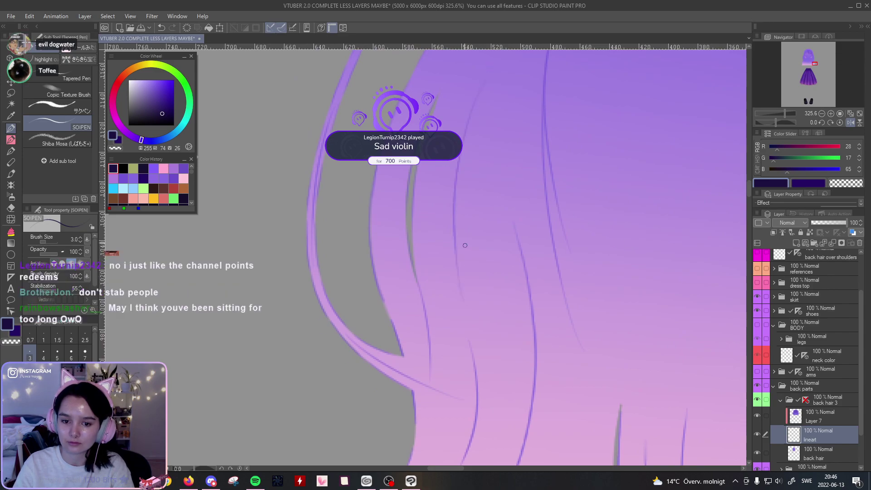
scroll(472, 186, "up", 3)
left_click_drag(507, 215, 517, 177)
key("ctrl+z")
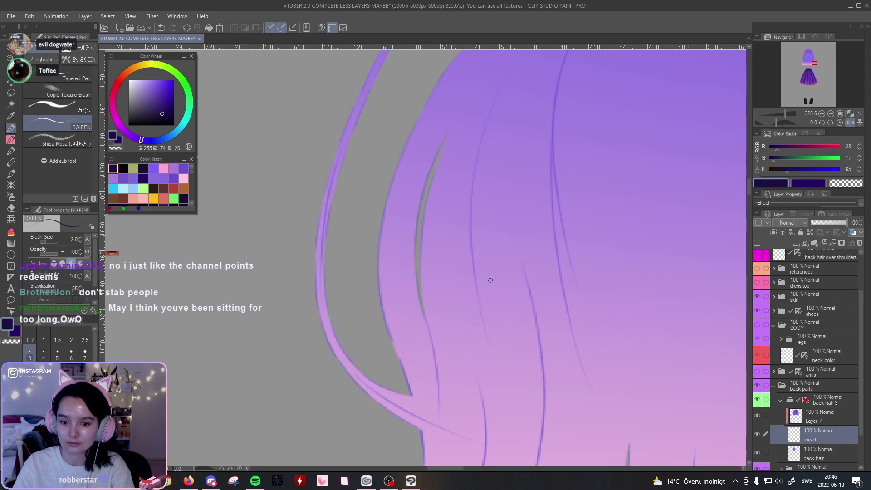
left_click_drag(786, 113, 775, 116)
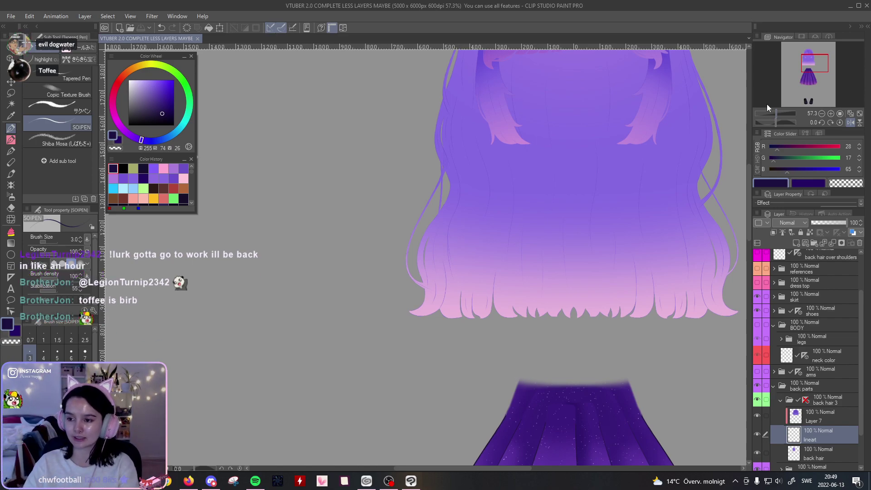
Step: Add a new layer directly above mid hair layer in the hair 3 folder and name it mid layer lines
left_click_drag(776, 114, 777, 111)
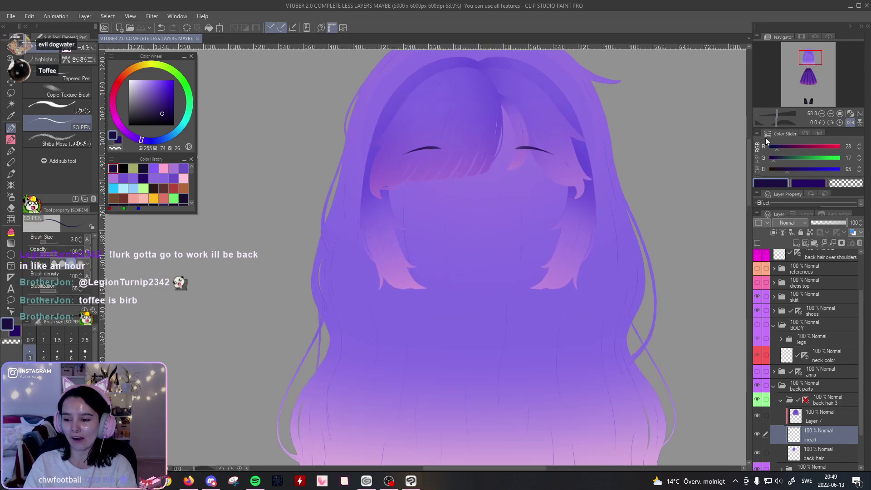
left_click_drag(641, 230, 625, 236)
left_click_drag(611, 196, 620, 179)
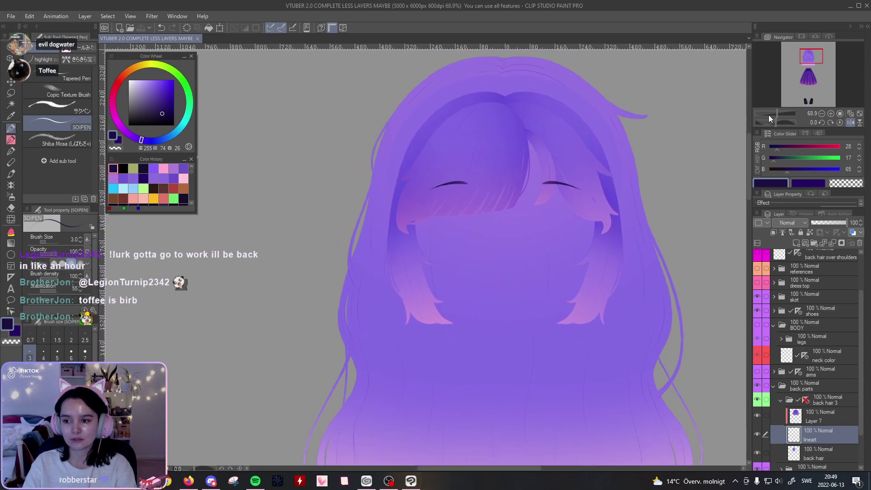
left_click_drag(781, 111, 779, 114)
left_click_drag(603, 171, 546, 241)
left_click_drag(858, 399, 849, 320)
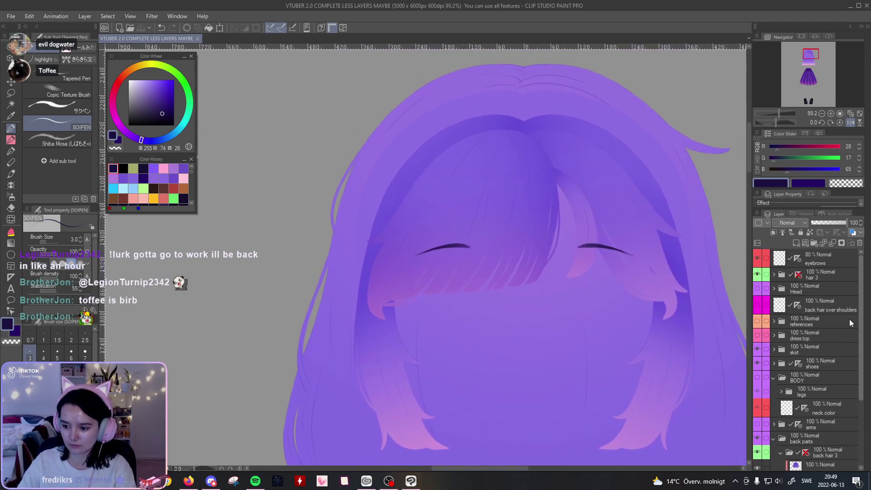
left_click(774, 276)
left_click_drag(859, 292, 862, 364)
left_click(834, 371)
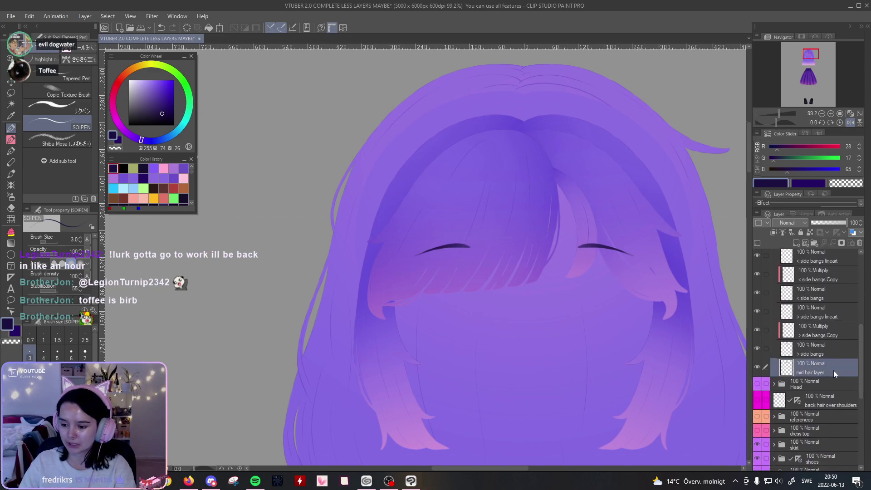
left_click(797, 243)
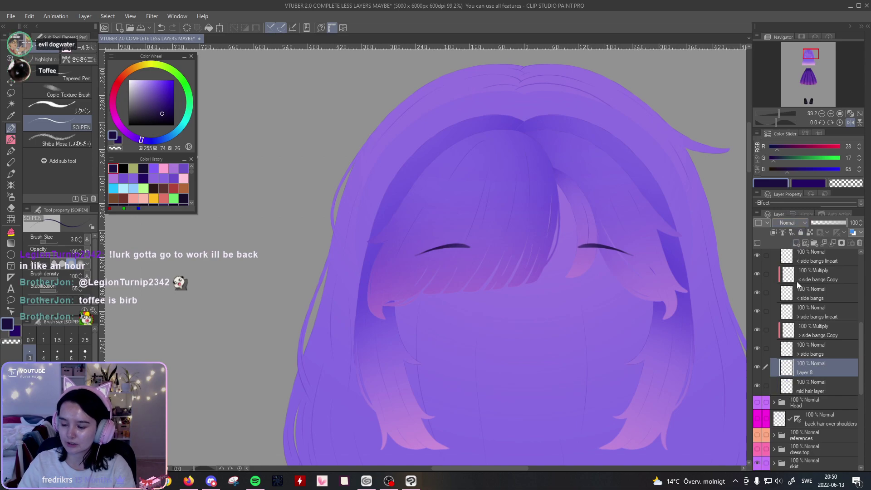
double_click(810, 372)
type("mid layer lines")
key("Return")
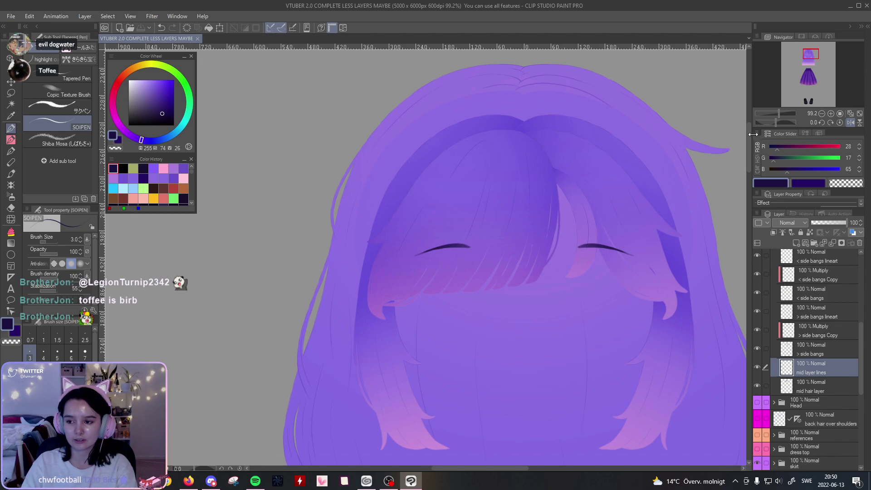
Step: Examine the hair parting with and without the < side bangs Copy shading, and with the > side bangs layer hidden
left_click_drag(781, 115, 783, 114)
left_click_drag(644, 187, 565, 255)
mouse_move(780, 113)
left_mouse_down()
mouse_move(788, 113)
mouse_move(778, 117)
left_mouse_up()
left_click_drag(651, 290, 651, 252)
left_click_drag(686, 333, 685, 306)
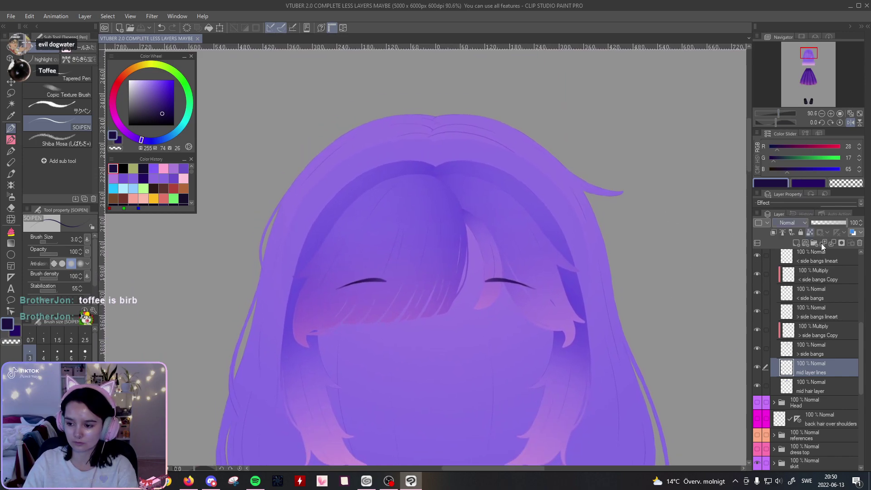
left_click(757, 274)
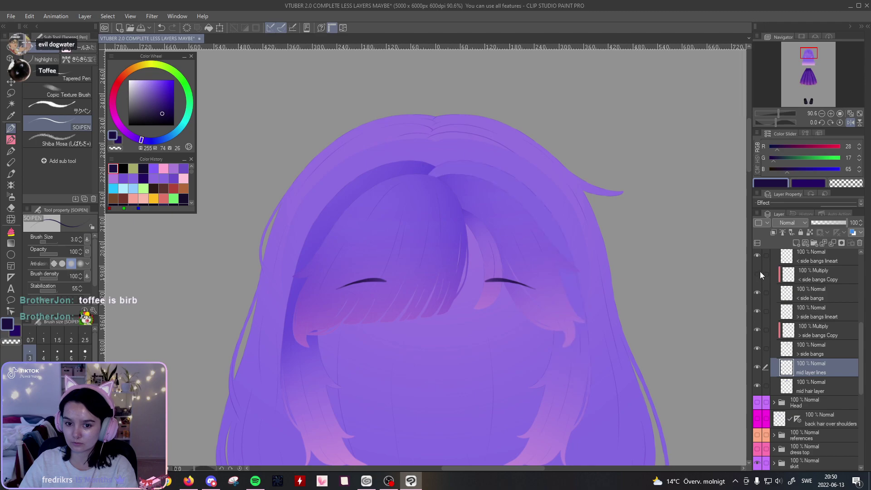
left_click(758, 273)
left_click_drag(778, 113, 782, 113)
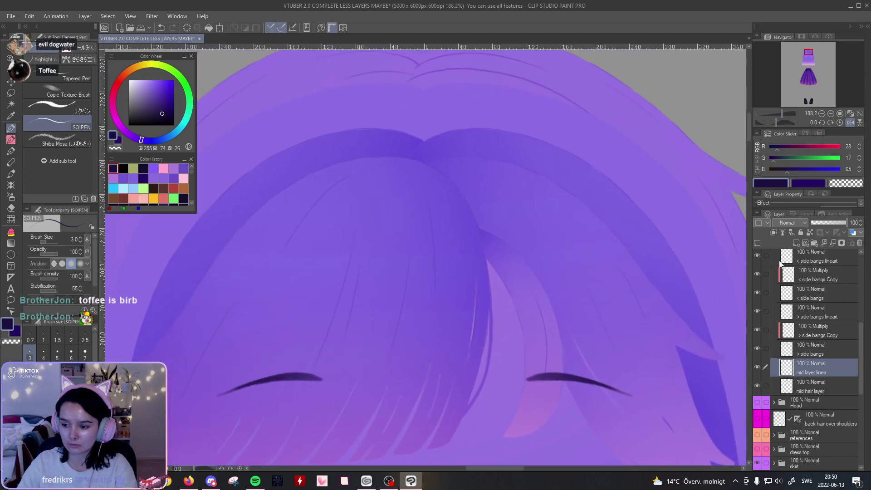
left_click(760, 273)
left_click(760, 273)
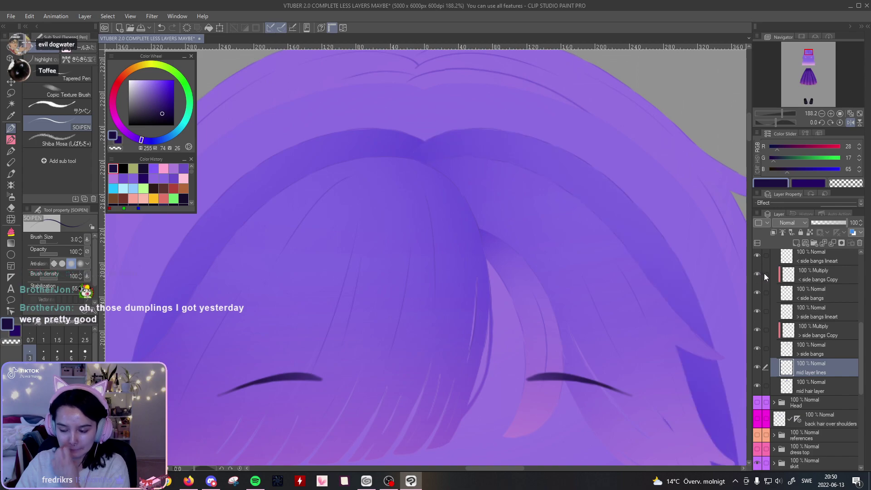
left_click_drag(713, 287, 701, 341)
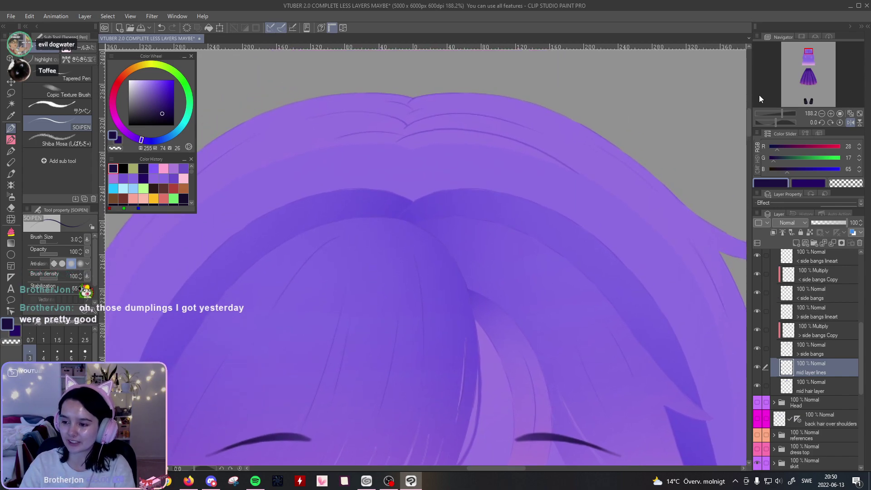
left_click_drag(780, 113, 785, 114)
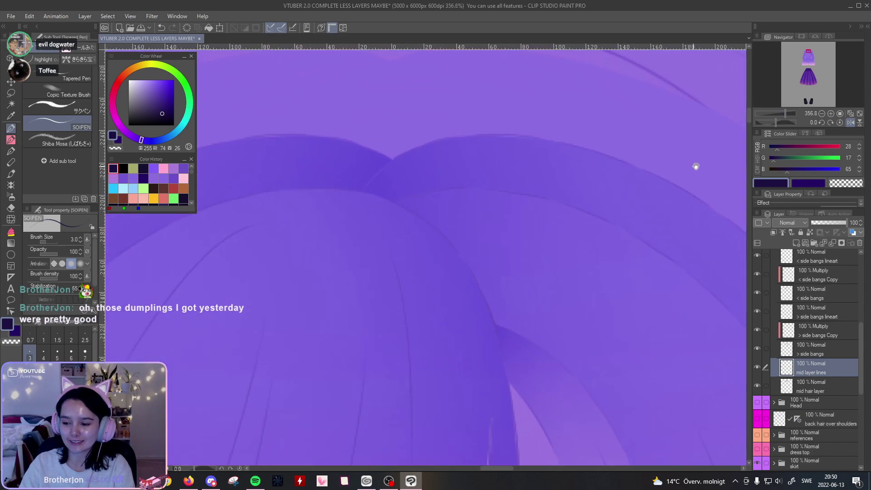
left_click(757, 348)
left_click(758, 348)
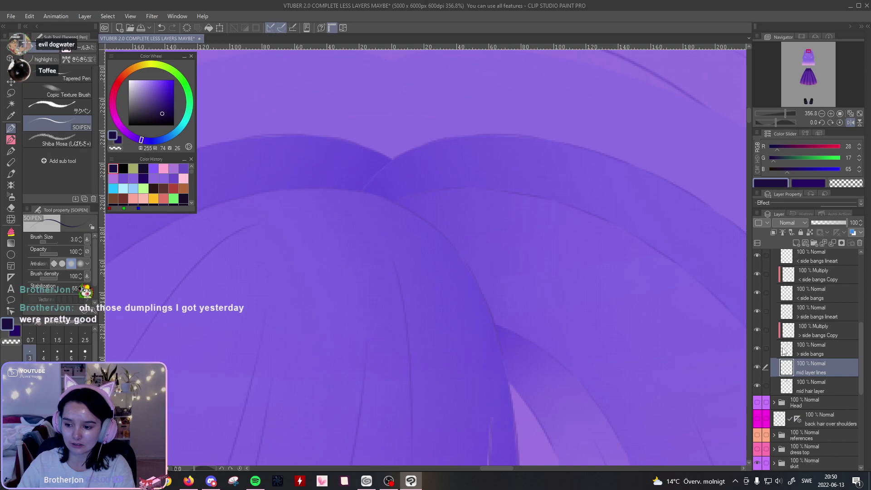
Step: Select the > side bangs layer and pick the light purple just above the parting, with the > side bangs Copy shading temporarily hidden
left_click(757, 331)
left_click(812, 349)
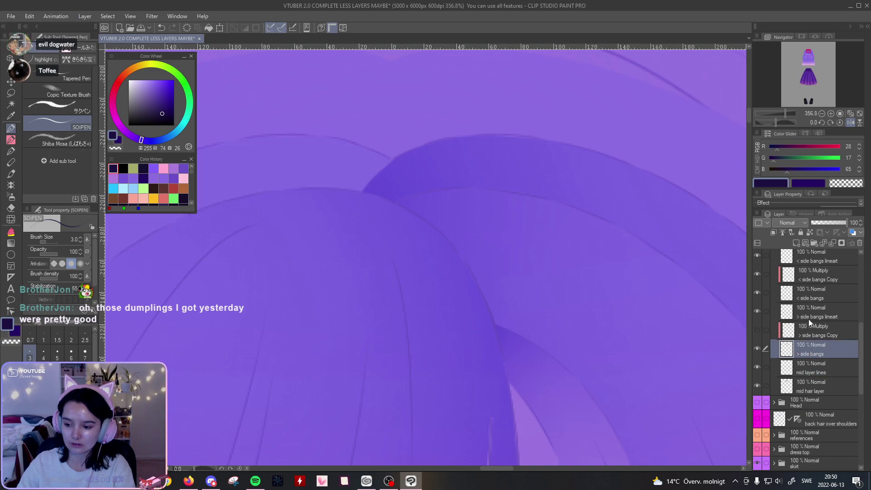
left_click(381, 128, "alt")
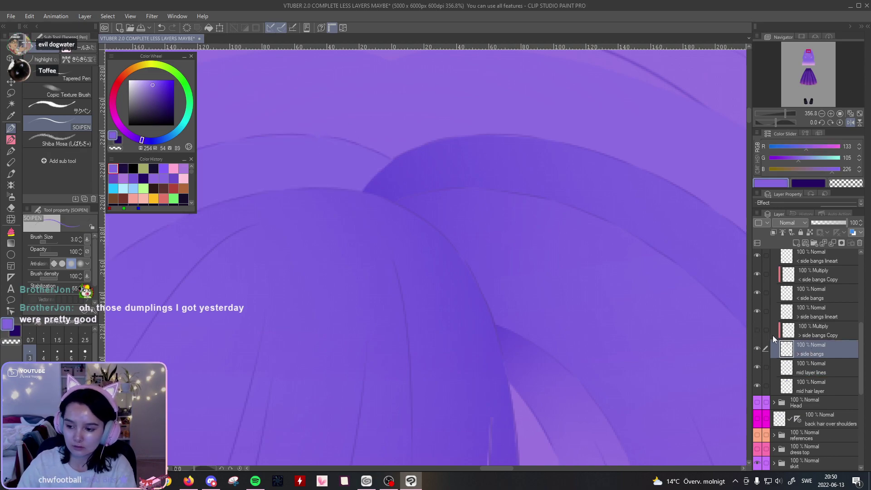
left_click(758, 330)
Step: Try to paint a light purple stroke along the outer edge of the dark shading band on the > side bangs Copy layer
left_click_drag(284, 198, 540, 245)
left_click_drag(781, 115, 790, 114)
left_click_drag(334, 336, 548, 233)
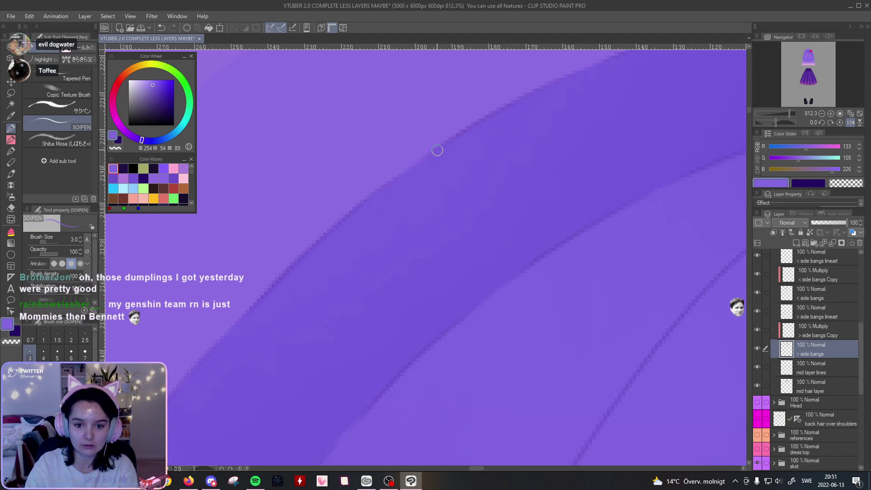
left_click_drag(597, 131, 313, 295)
left_click_drag(580, 190, 427, 202)
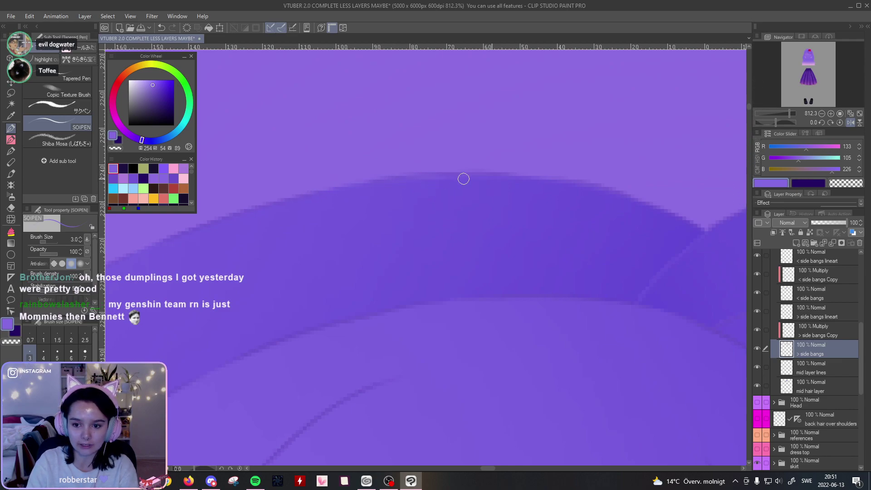
left_click_drag(551, 200, 331, 254)
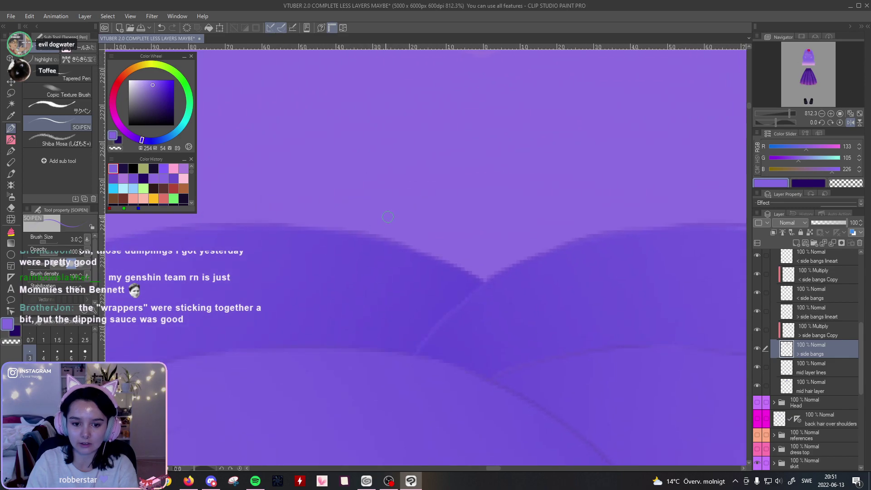
left_click_drag(490, 149, 637, 135)
left_click_drag(778, 122, 766, 123)
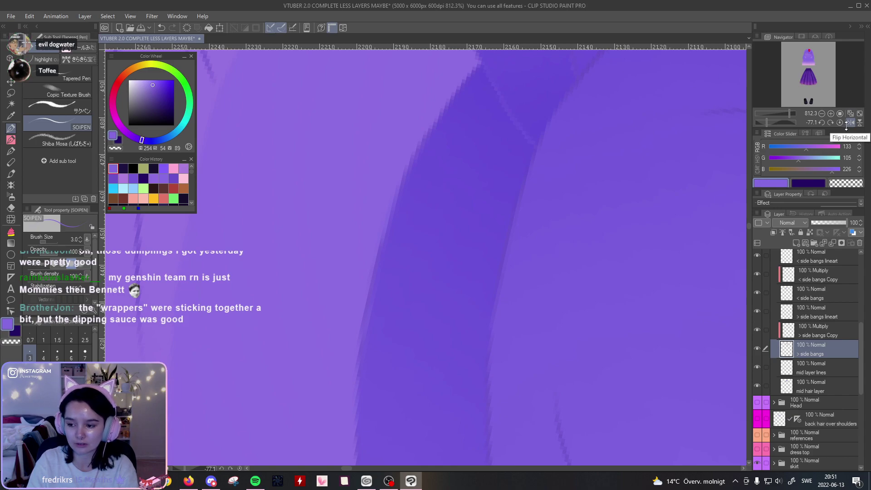
left_click(824, 335)
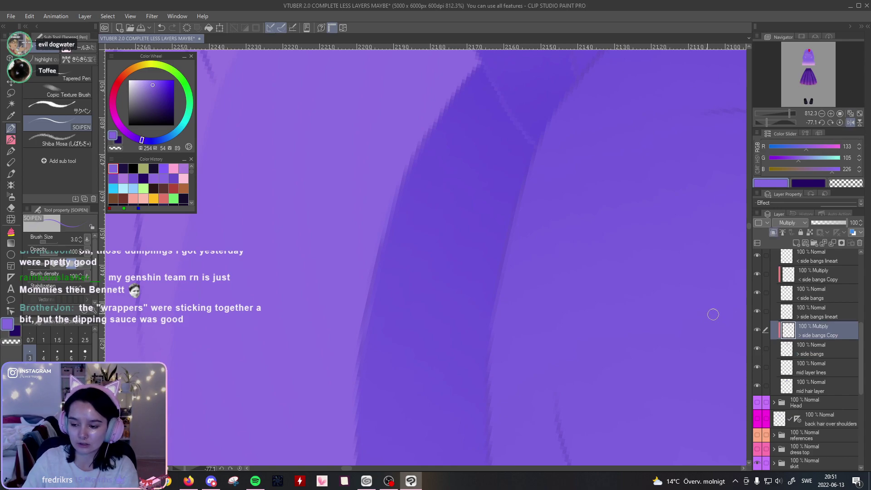
left_click_drag(416, 162, 386, 253)
key("ctrl+z")
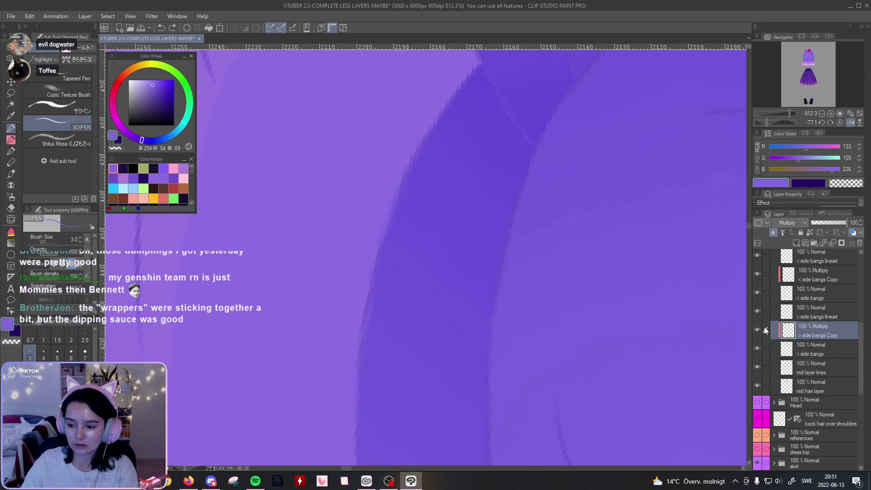
Step: Compare the outer edge of the side bangs with and without the > side bangs Copy shading
key("alt")
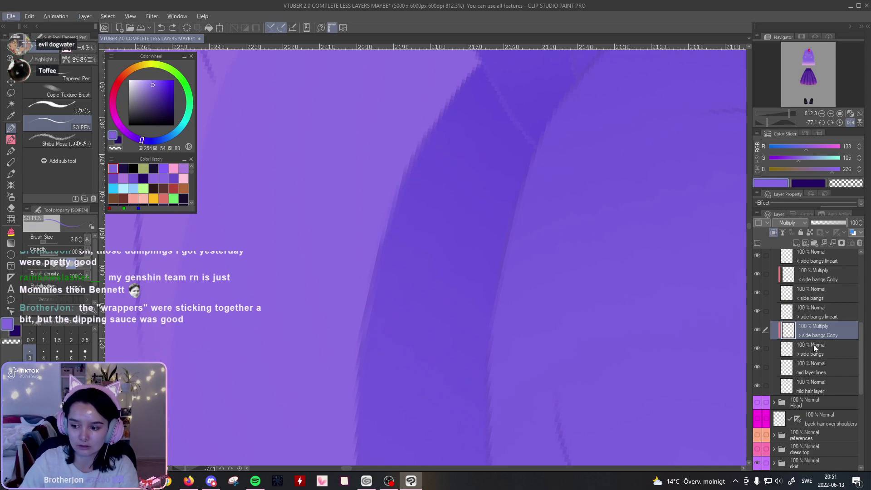
left_click(757, 330)
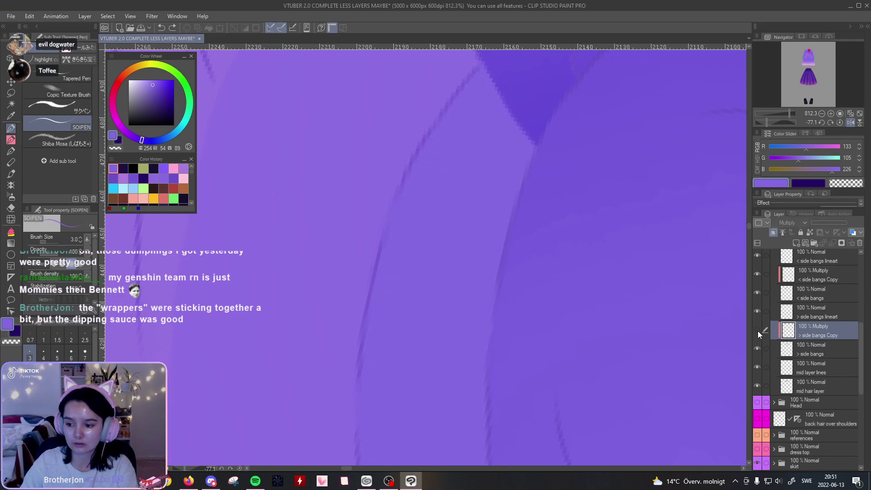
left_click(759, 331)
left_click(756, 330)
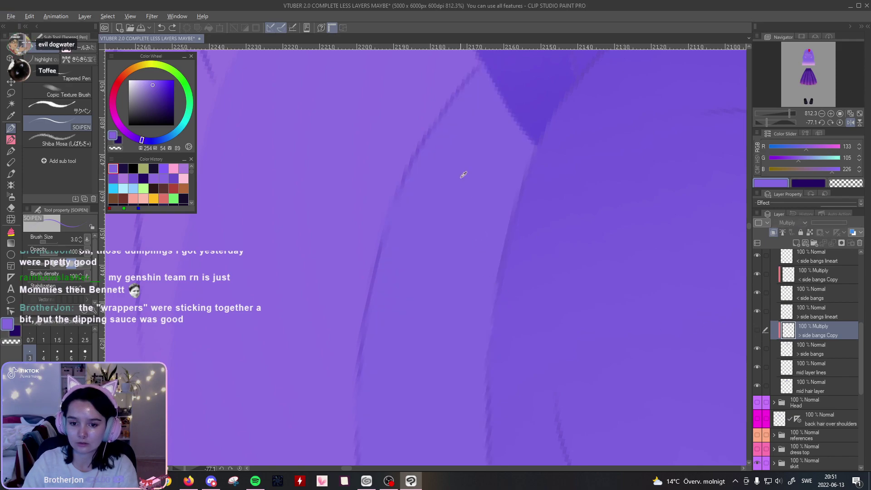
left_click(757, 332)
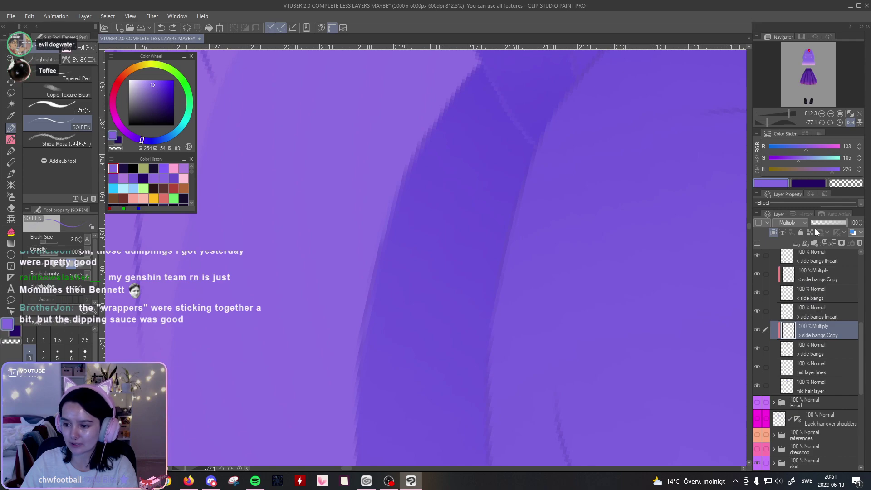
Step: Flip the canvas view horizontally and reset its rotation to 0 degrees around the hair parting
left_click(847, 122)
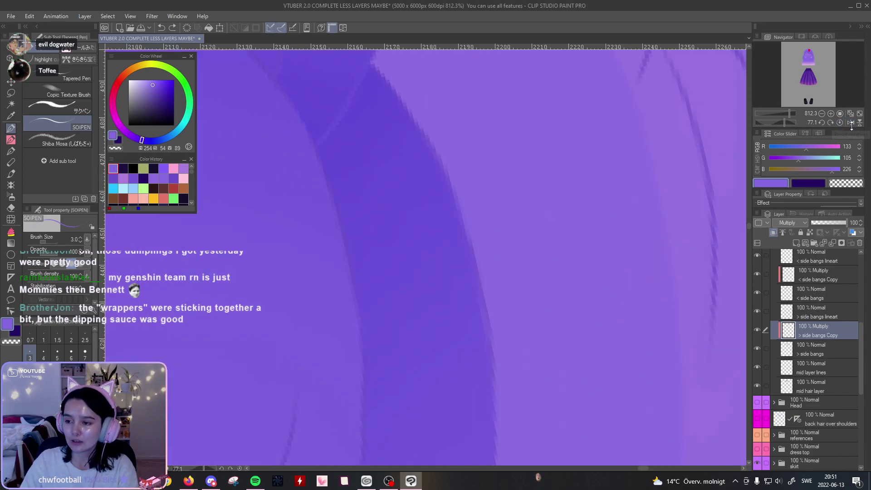
left_click_drag(790, 114, 780, 119)
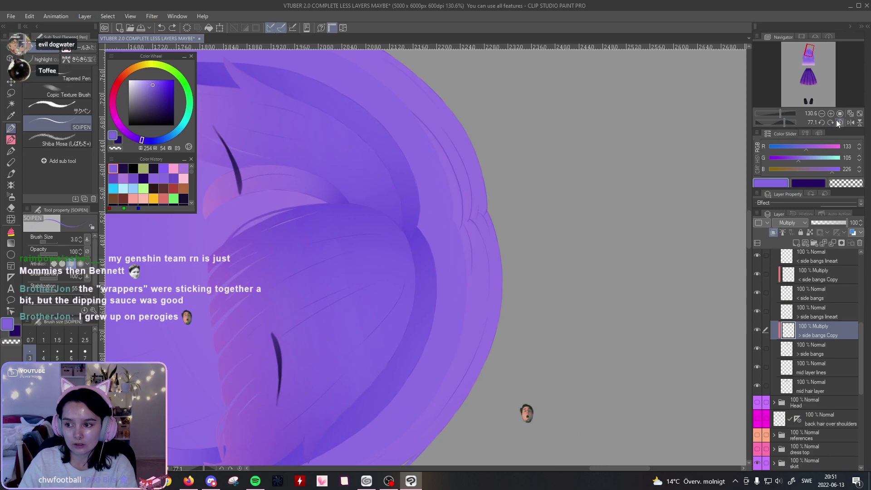
left_click(839, 122)
left_click_drag(784, 111, 784, 110)
left_click_drag(456, 311, 626, 305)
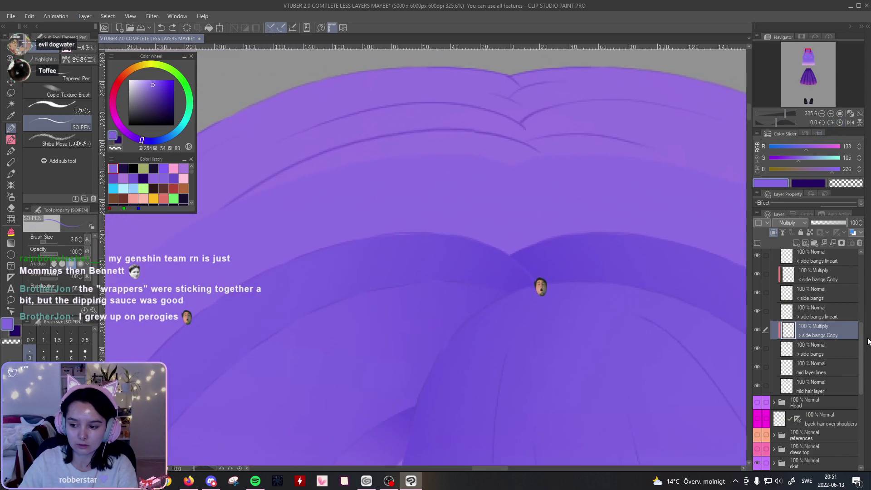
Step: Choose the Liquify tool for the > side bangs Copy layer and set its brush size to 40
left_click(11, 219)
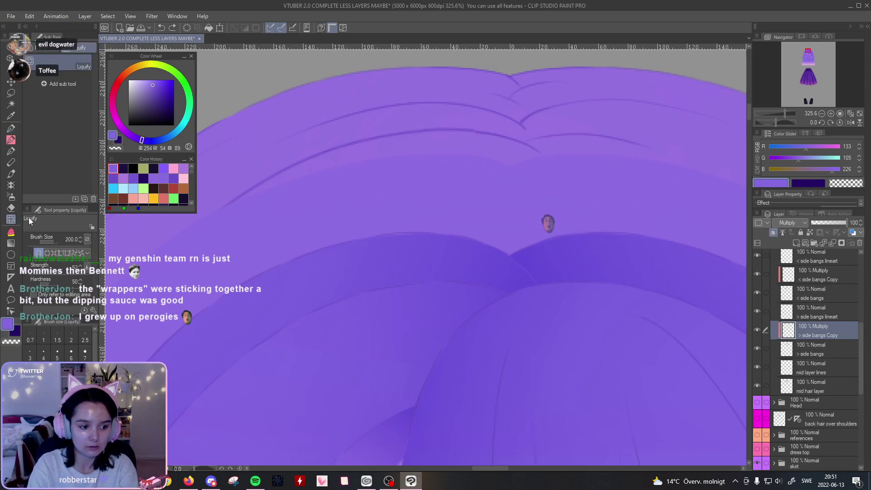
left_click(48, 242)
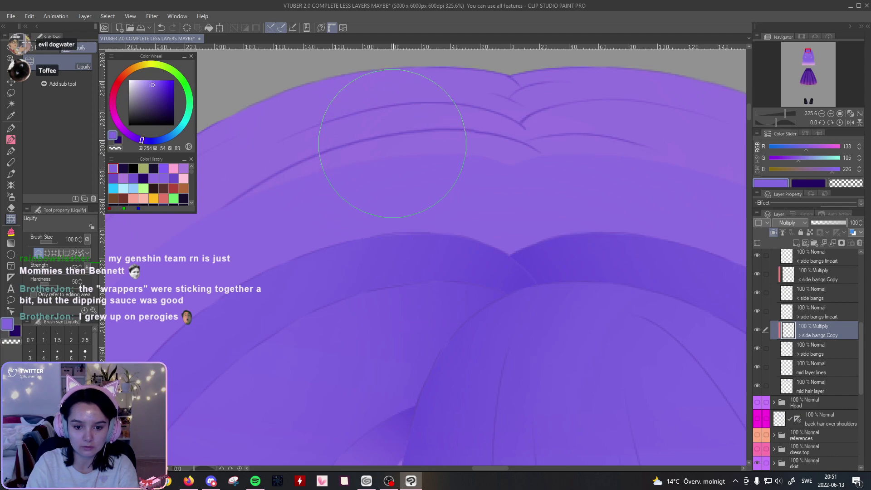
mouse_move(790, 111)
left_mouse_down()
mouse_move(781, 115)
mouse_move(793, 113)
left_mouse_up()
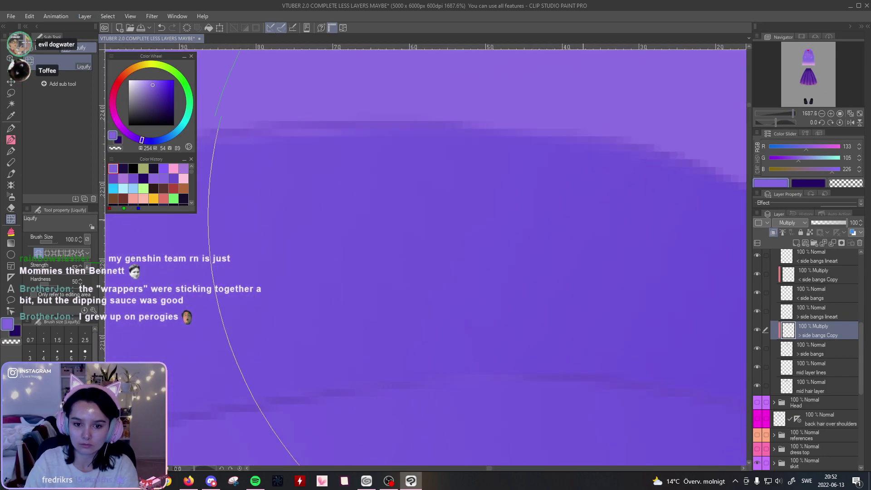
left_click(70, 394)
left_click_drag(328, 244, 459, 330)
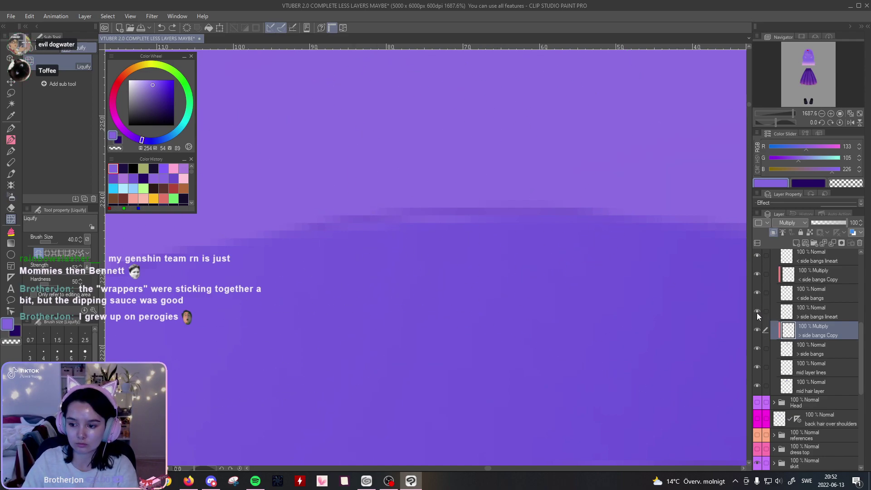
Step: Compare the upper hair edge with and without the < side bangs lineart layer
left_click(758, 255)
left_click(758, 255)
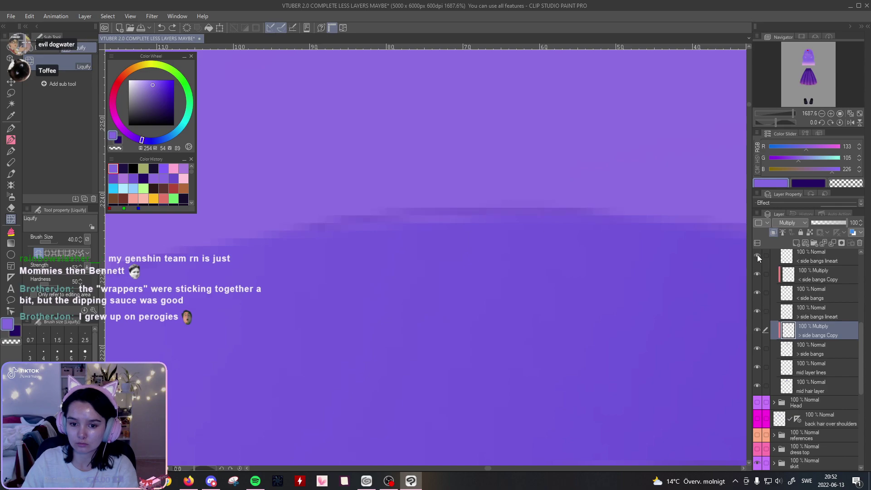
left_click(757, 255)
left_click(756, 256)
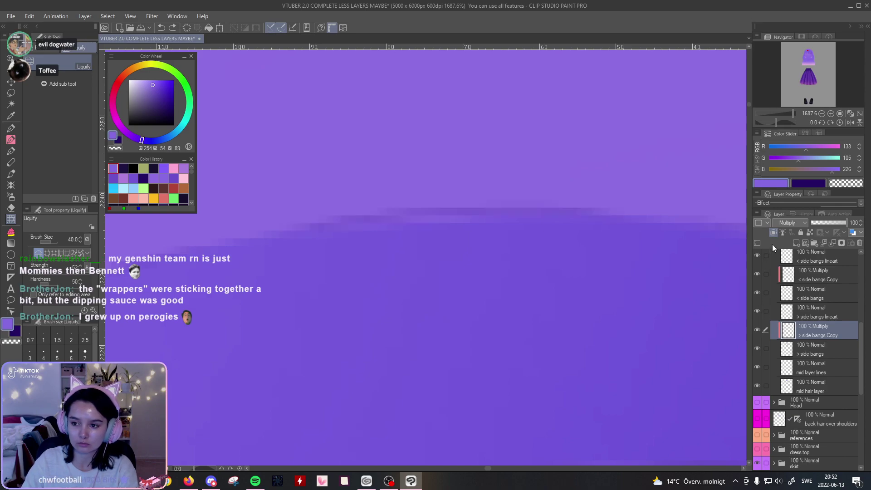
left_click_drag(789, 113, 793, 113)
left_click(836, 353)
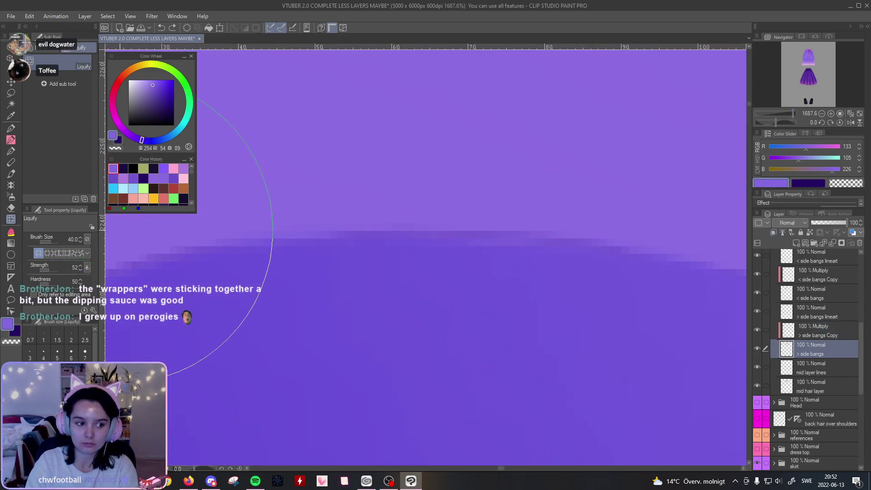
left_click(12, 129)
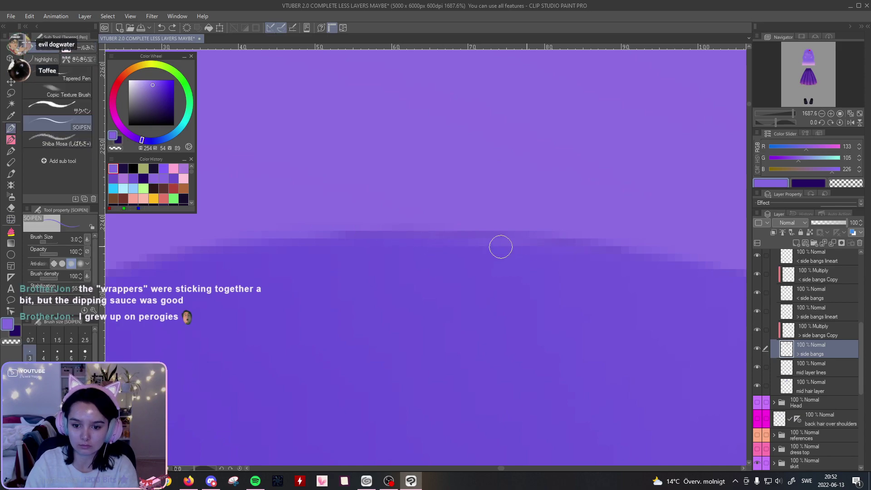
mouse_move(793, 114)
left_mouse_down()
mouse_move(782, 117)
mouse_move(795, 115)
left_mouse_up()
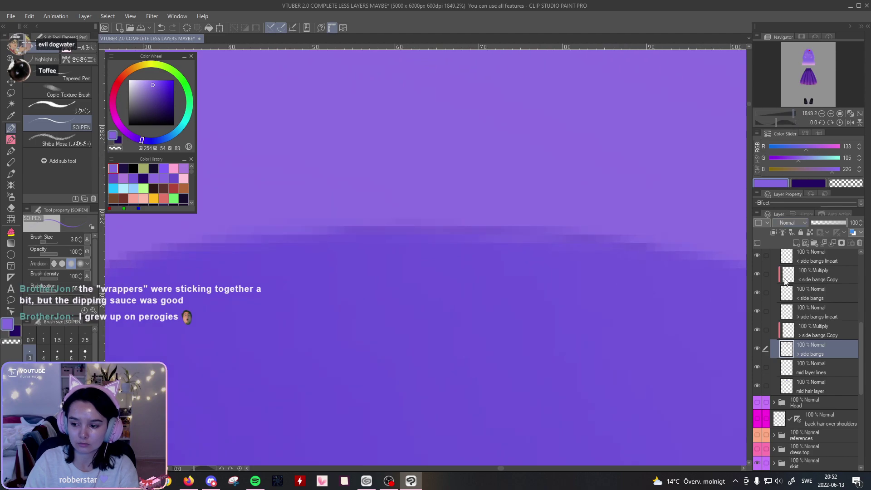
left_click(823, 333)
left_click(11, 219)
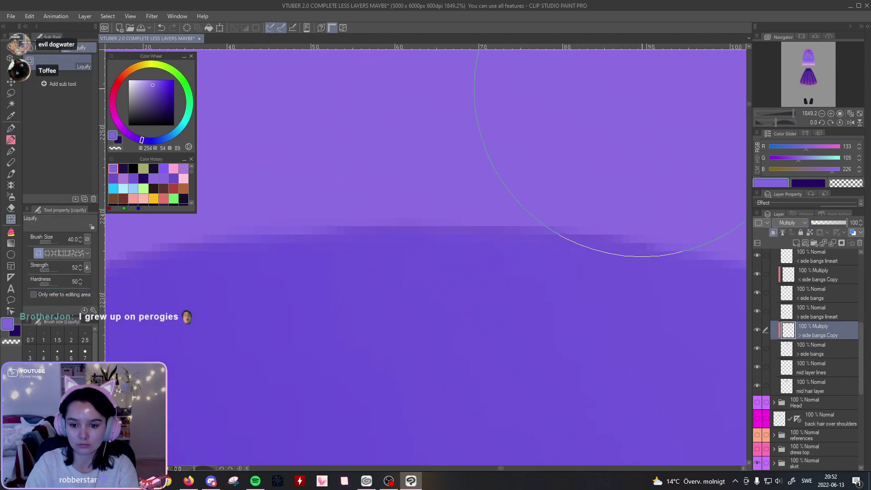
left_click_drag(788, 111, 785, 113)
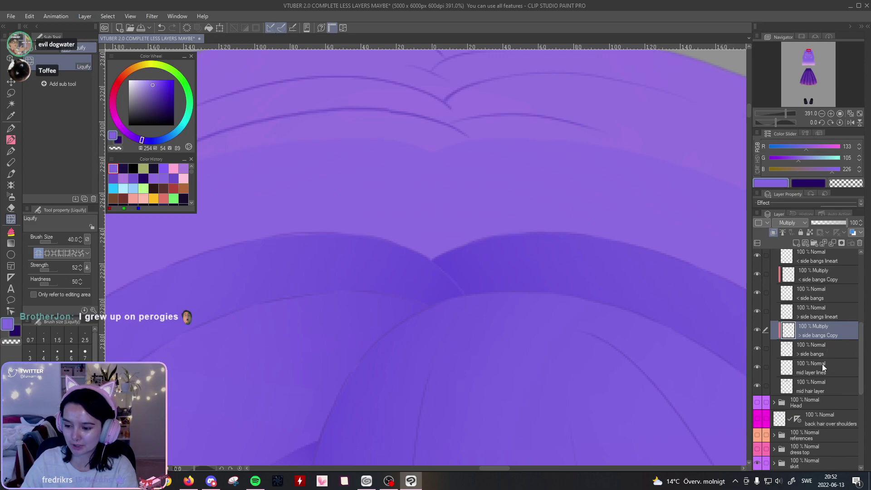
Step: Check the > side bangs layer by toggling its visibility, and select it with the Hard eraser ready near the parting
left_click(757, 349)
left_click(756, 348)
left_click(812, 349)
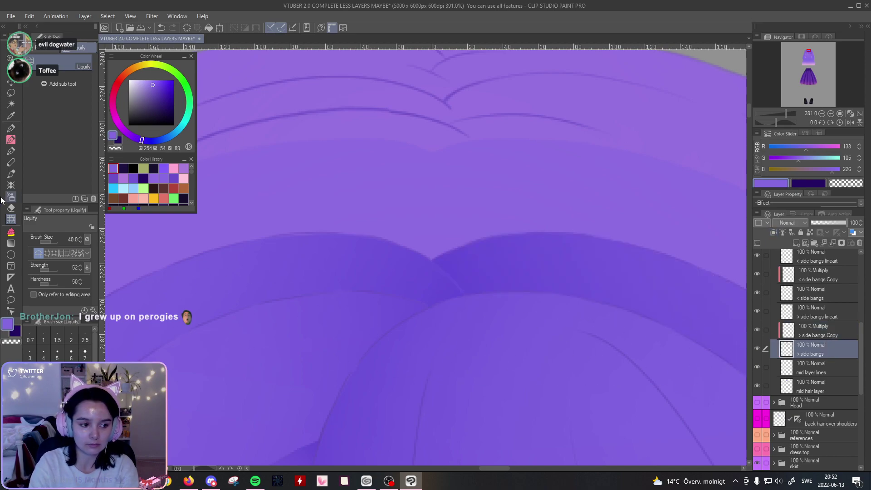
left_click(11, 208)
left_click(76, 66)
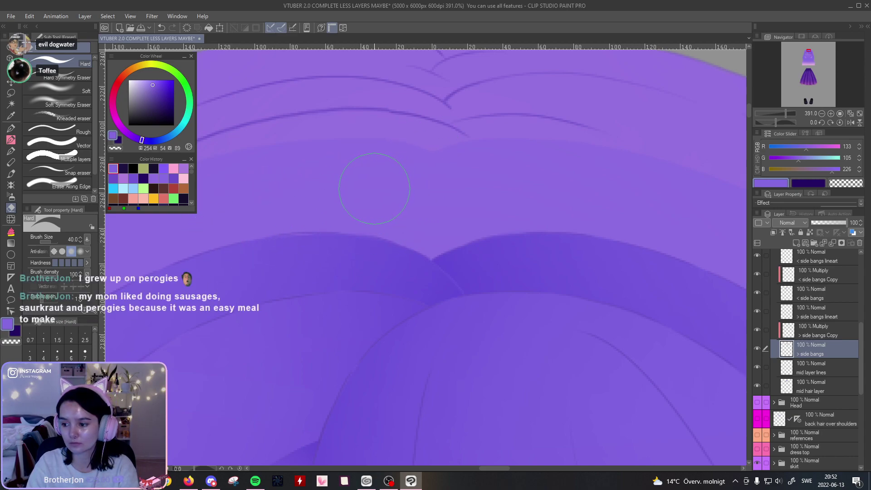
left_click_drag(375, 191, 434, 195)
left_click_drag(444, 197, 456, 182)
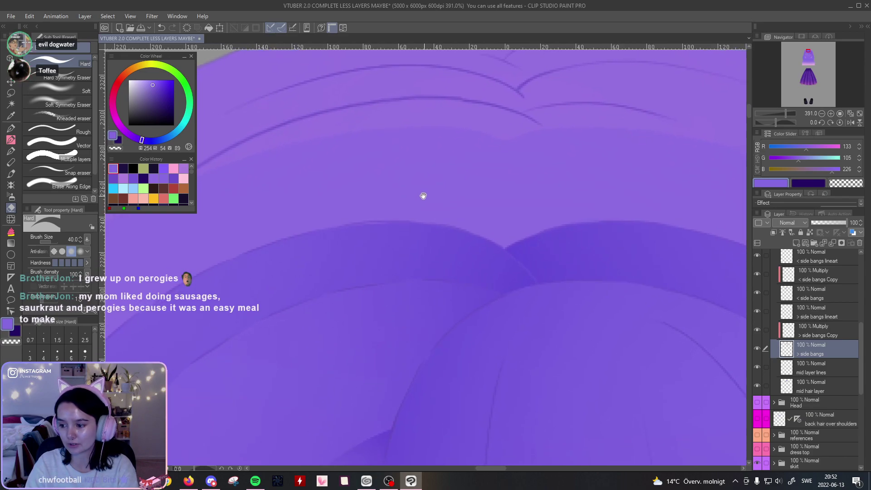
left_click_drag(422, 193, 366, 183)
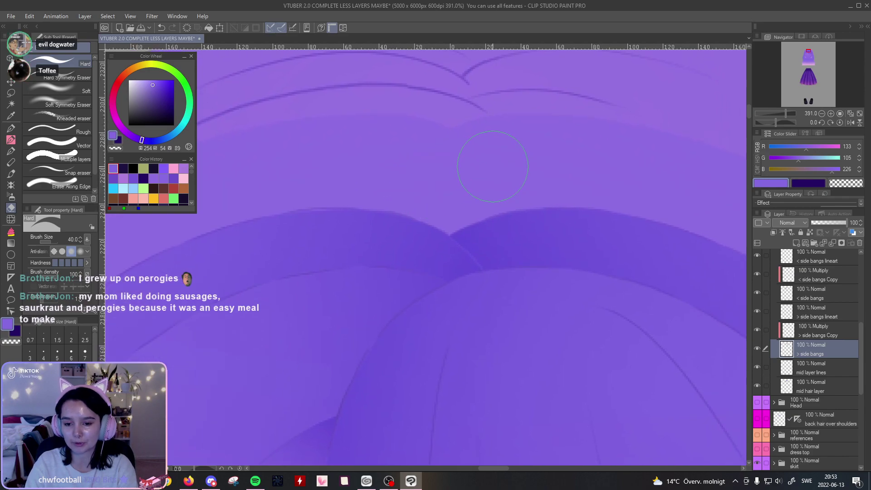
Step: Select the > side bangs lineart layer and compare the parting with and without the > side bangs and < side bangs layers
left_click_drag(781, 117, 789, 116)
left_click_drag(309, 309, 468, 361)
left_click(815, 308)
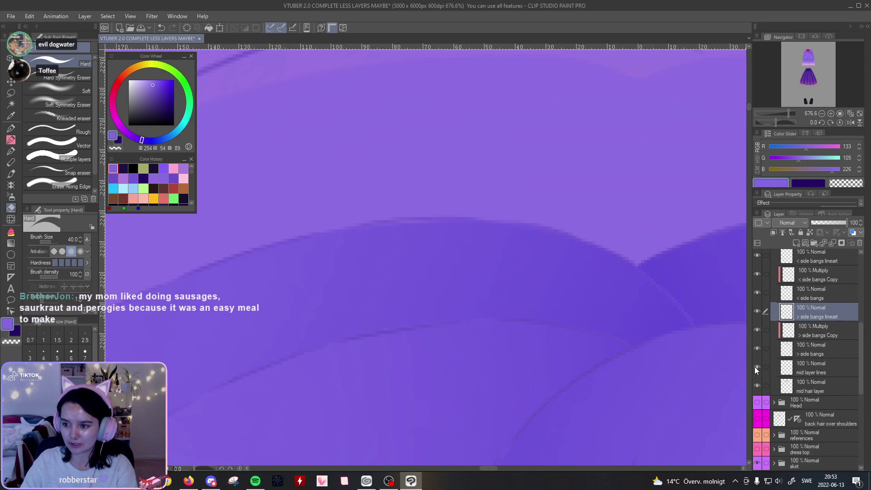
left_click(756, 348)
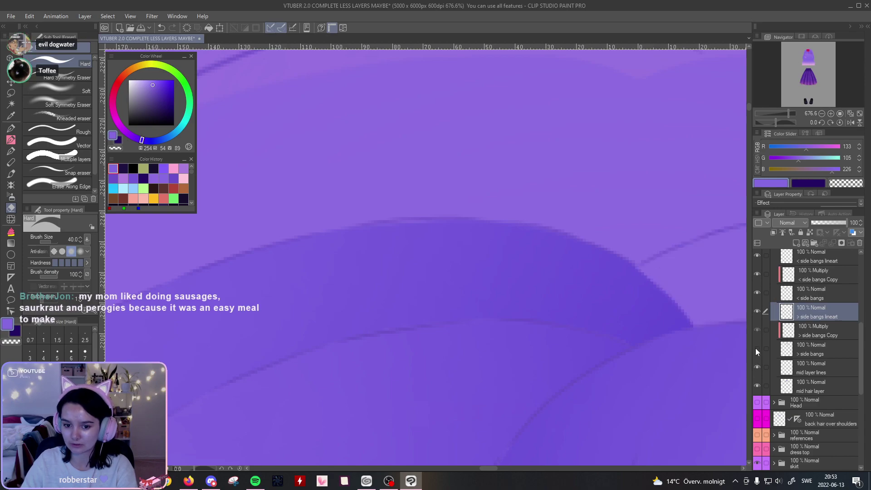
left_click(756, 350)
left_click(757, 292)
left_click(757, 292)
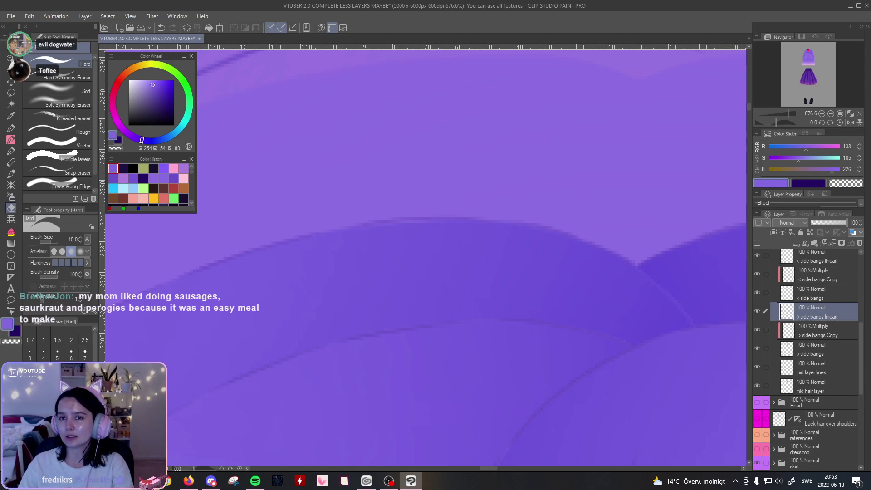
Step: Save the illustration and switch to the Firefox window with the finska piroger image results
key("ctrl+s")
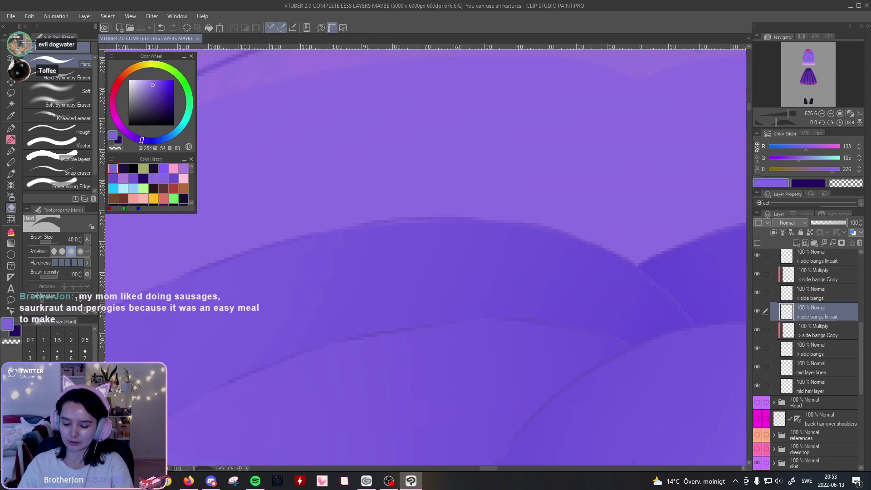
key("alt+Tab")
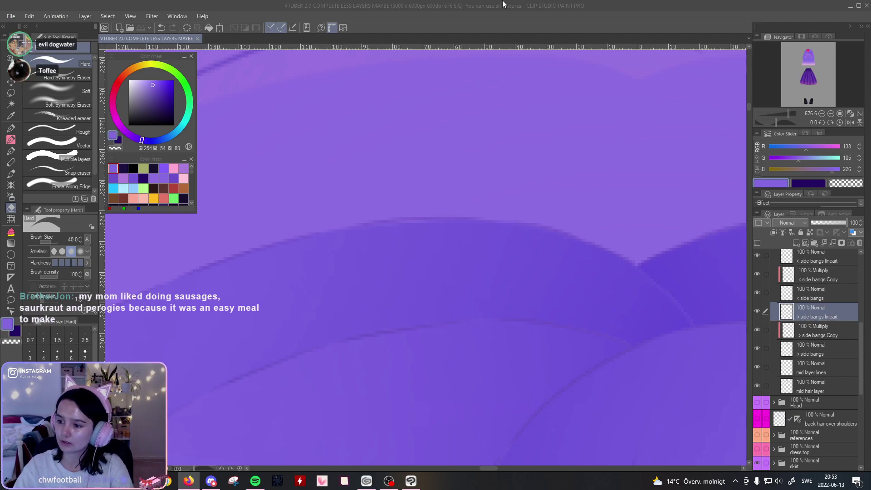
left_click_drag(502, 4, 519, 23)
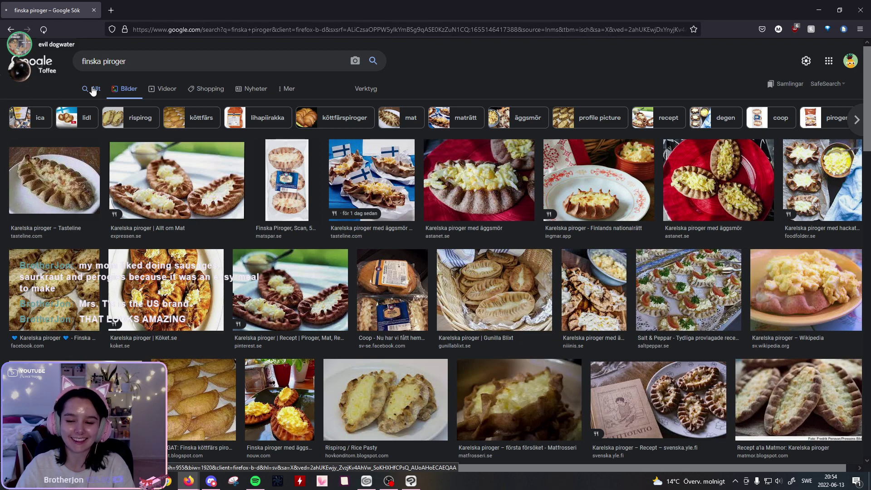
Step: Show all web results for finska piroger and look through the recipes and related questions
left_click(93, 90)
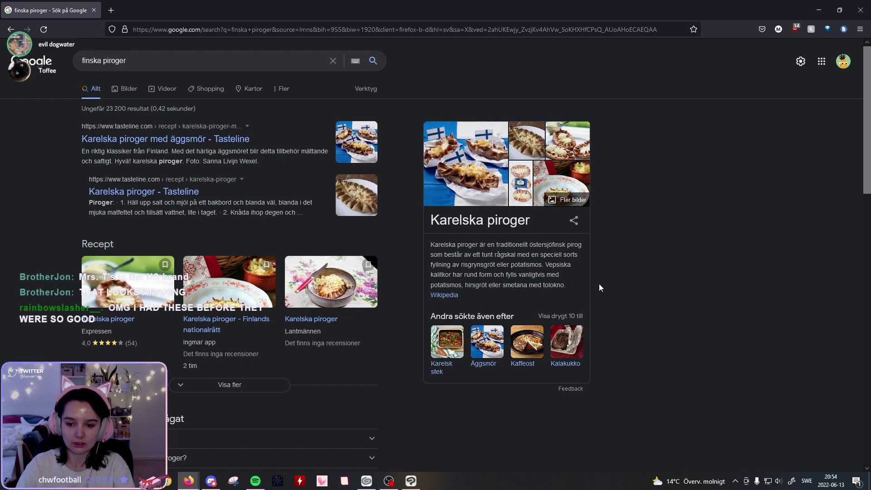
scroll(599, 286, "down", 2)
scroll(227, 359, "down", 2)
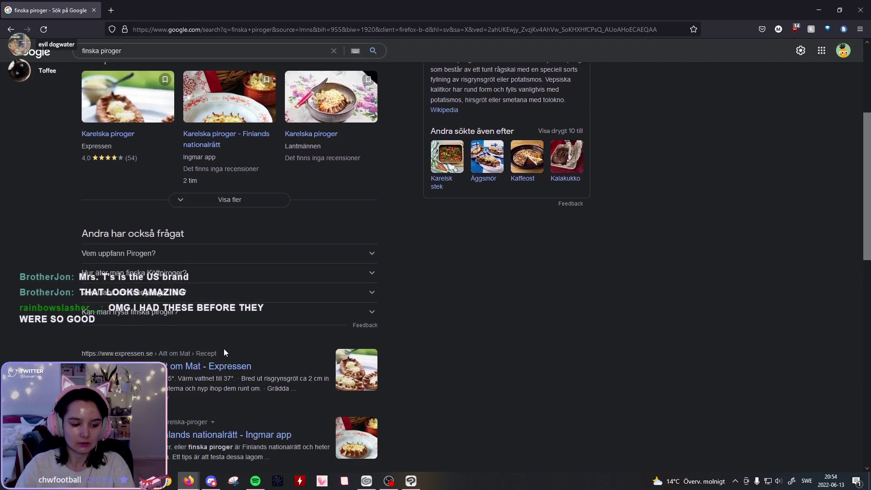
Step: Search Google for karelska perogies
triple_click(182, 51)
type("karelska pirogies")
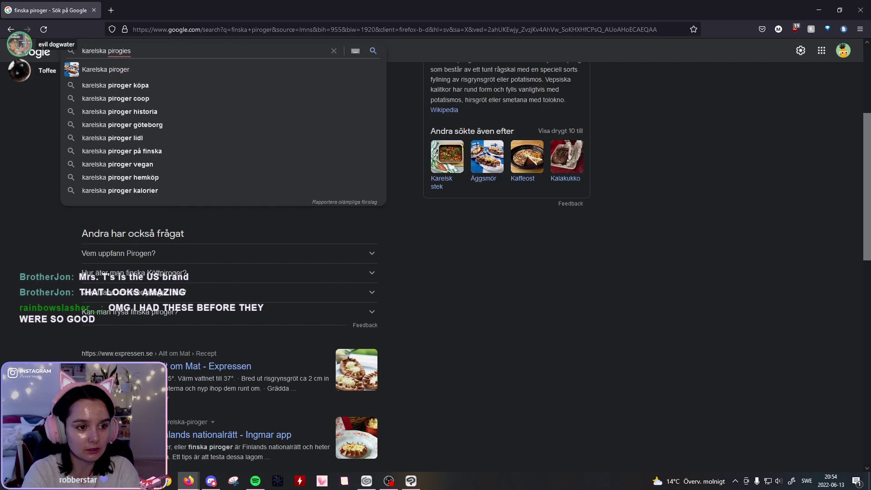
key("BackSpace")
key("BackSpace")
key("BackSpace")
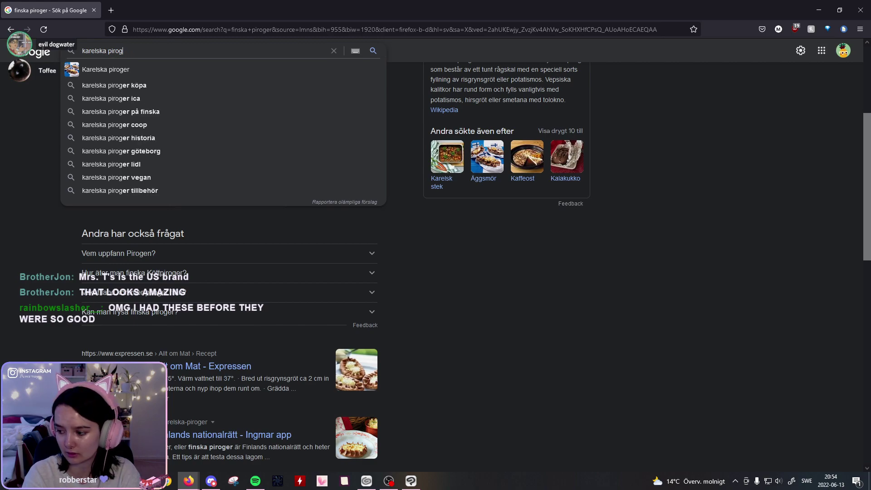
key("BackSpace")
key("BackSpace")
key("BackSpace")
key("BackSpace")
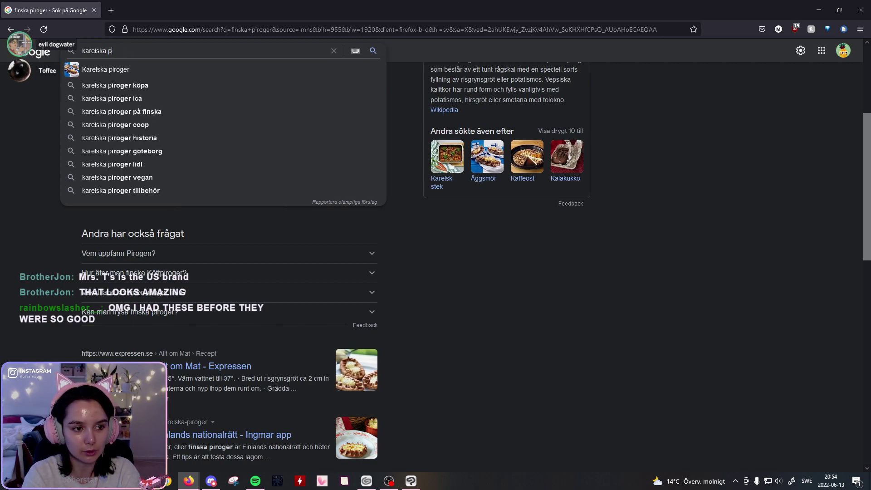
type("erogies")
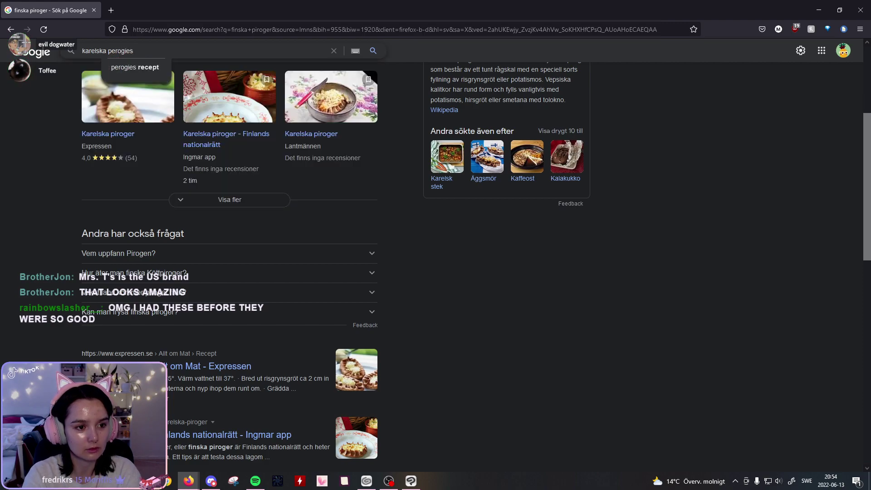
key("Return")
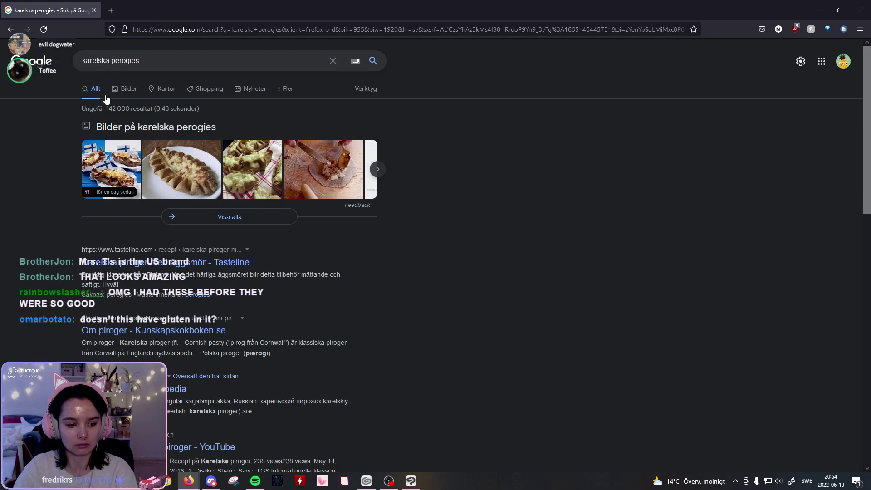
Step: Return to the finska piroger results, open Tasteline's Karelska piroger recipe and view its ingredients
key("alt+Left")
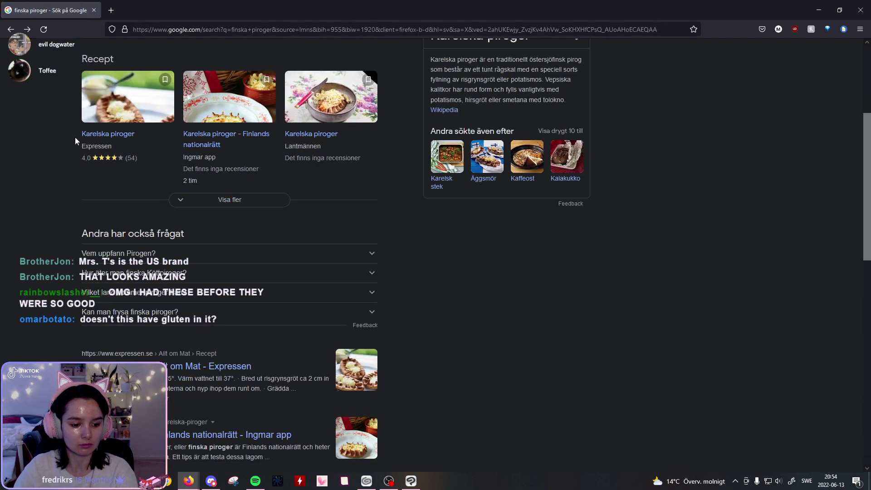
scroll(175, 100, "up", 1)
scroll(175, 100, "up", 3)
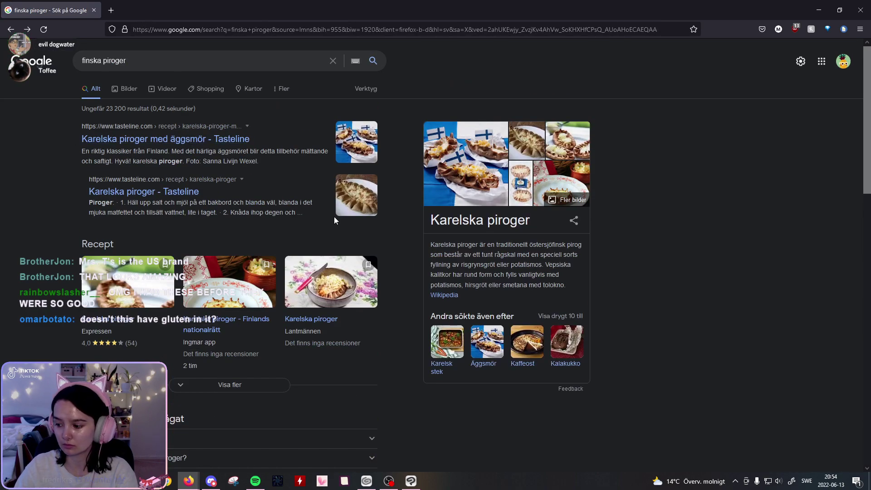
key("alt+Left")
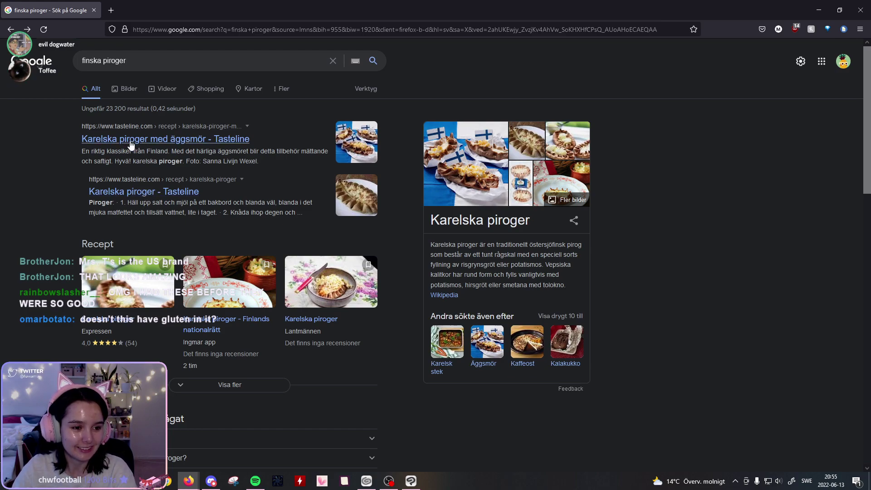
left_click(132, 195)
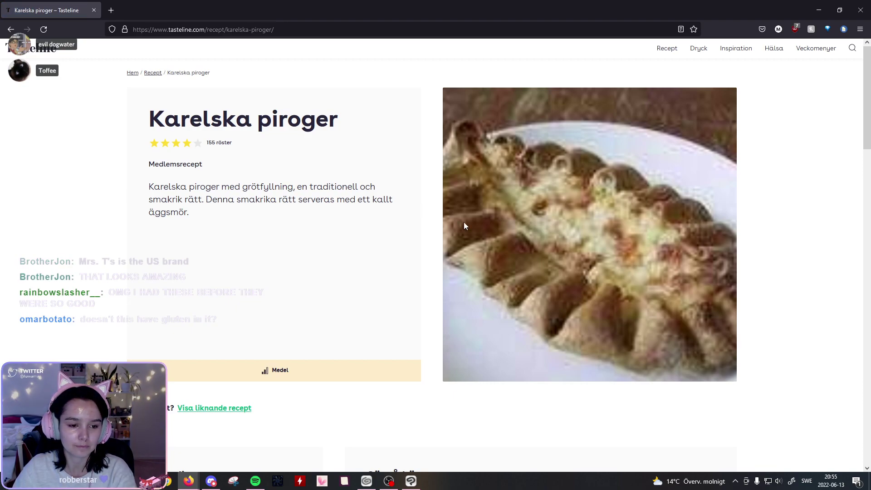
scroll(464, 226, "down", 5)
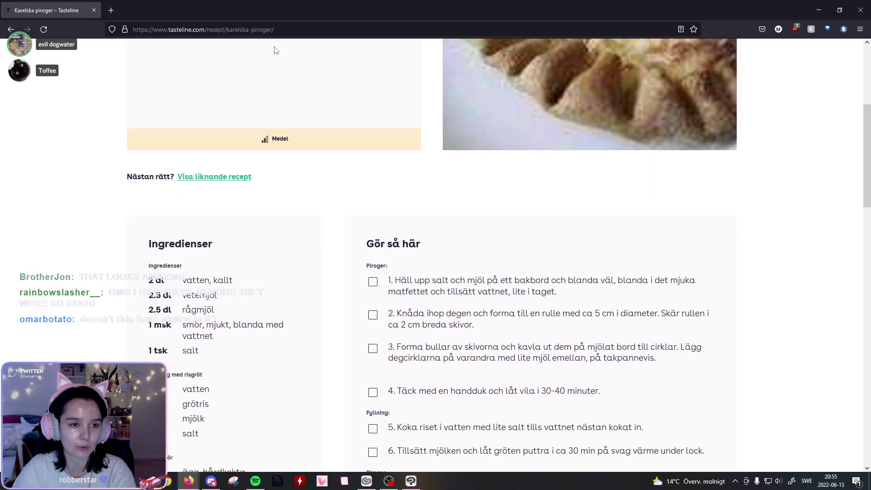
Step: Translate råg from Swedish to English in Google Translate, and close the browser to return to Clip Studio Paint
left_click(267, 26)
type("translate.google.com/")
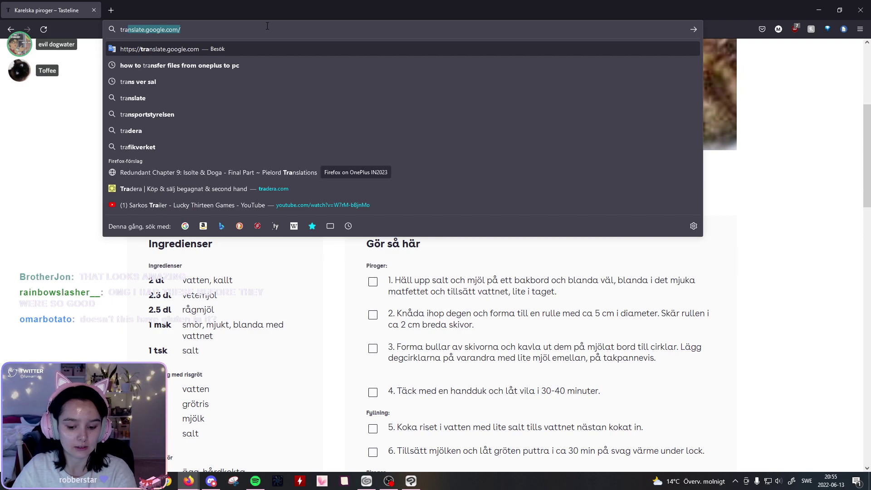
key("Return")
left_click(553, 111)
left_click(430, 114)
type("r")
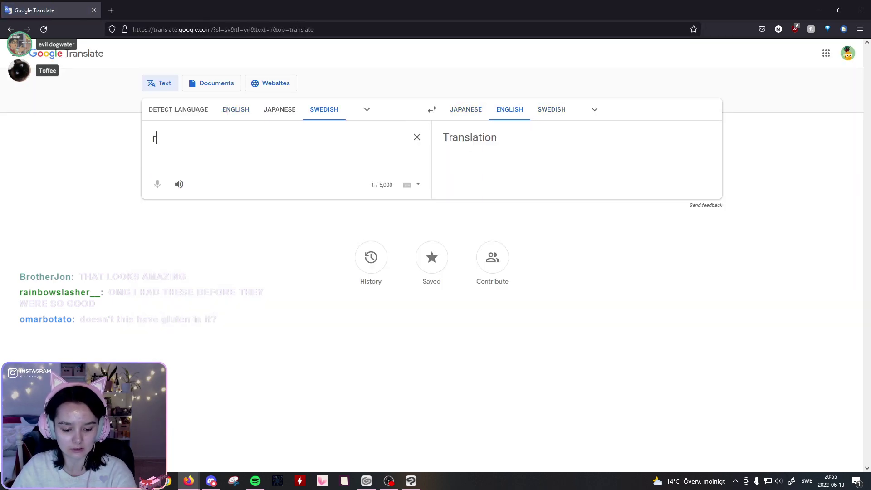
type("åg")
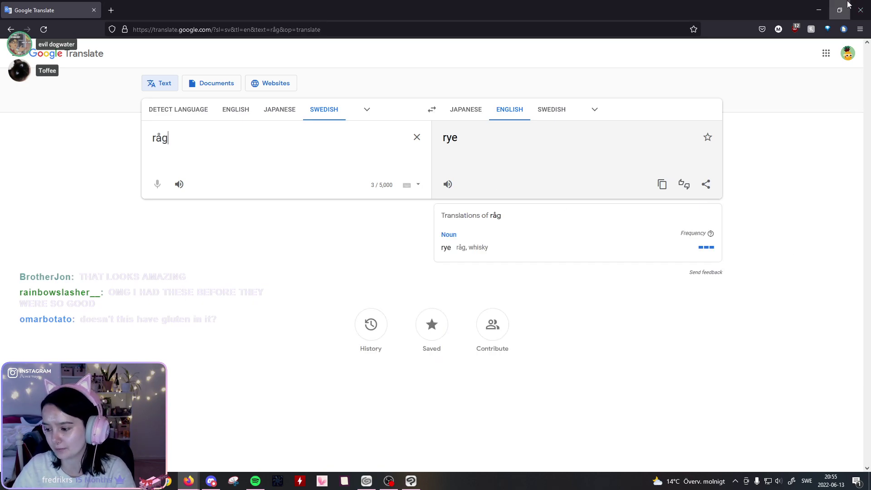
left_click(861, 6)
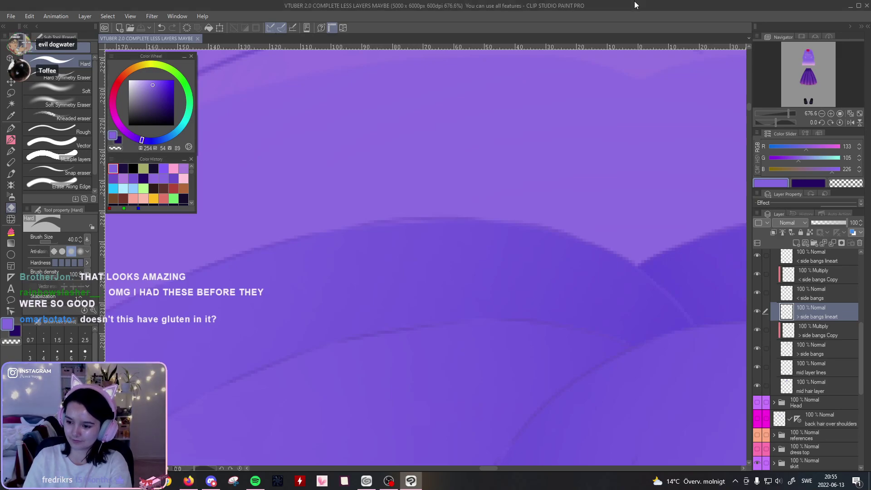
left_click(757, 311)
left_click(757, 311)
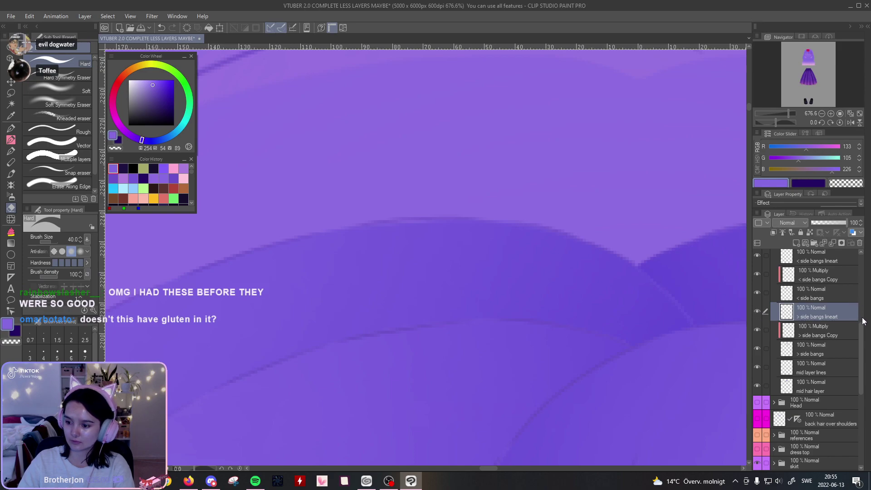
scroll(853, 318, "up", 2)
left_click(834, 292)
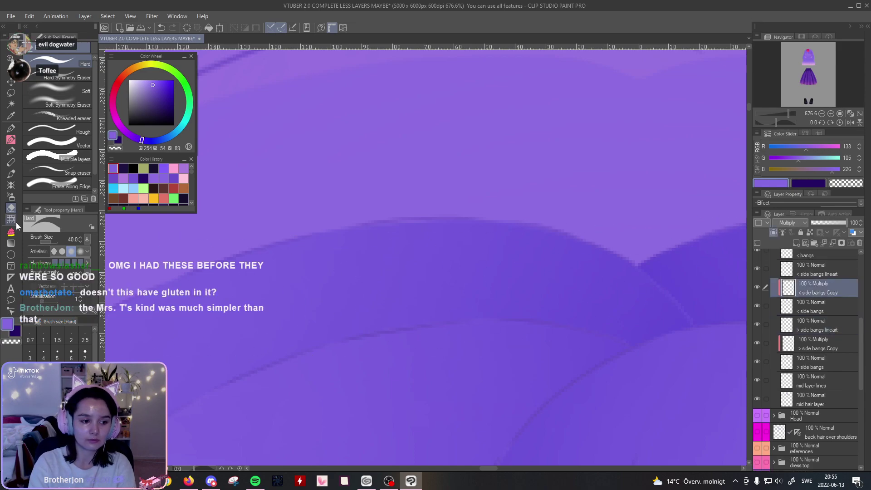
left_click(11, 219)
left_click(71, 408)
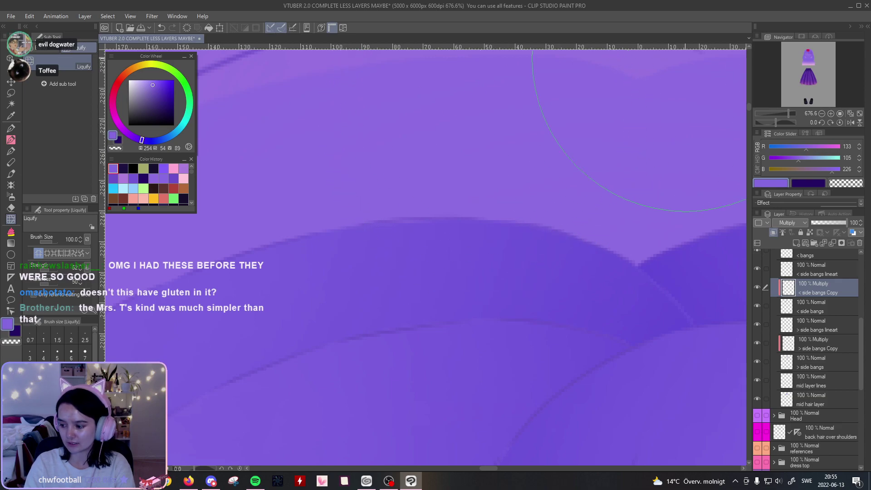
left_click(824, 301)
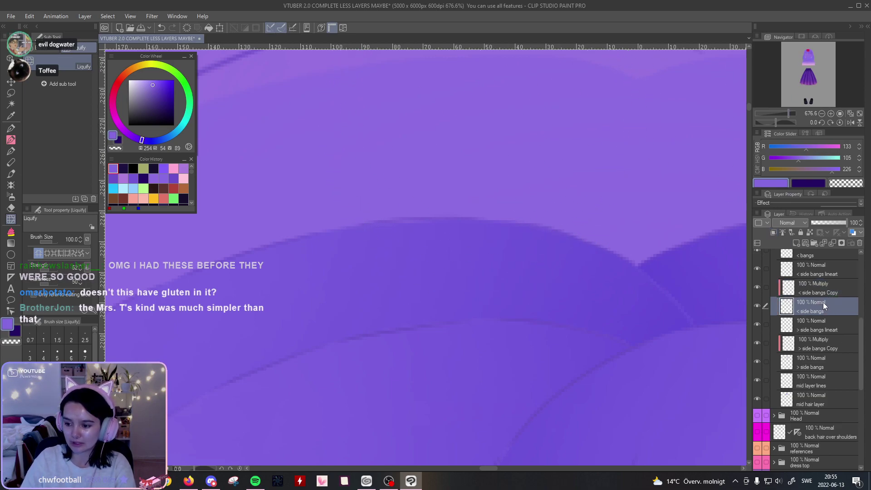
left_click(822, 325)
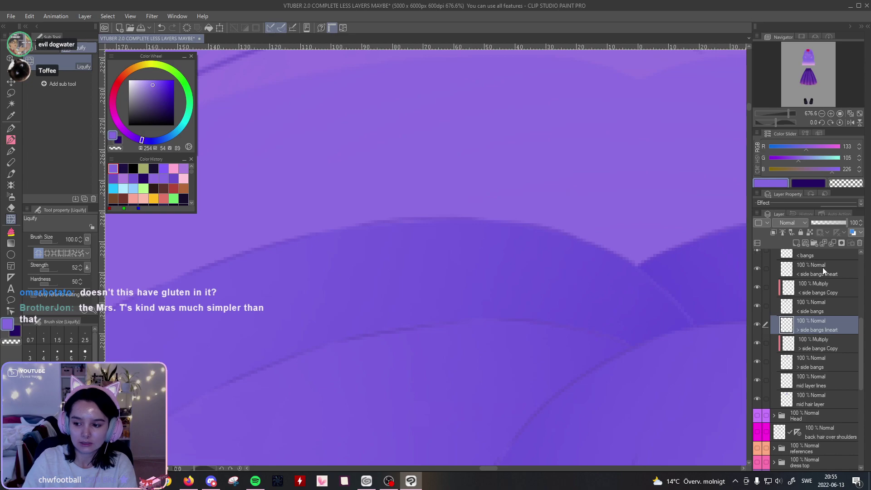
left_click(809, 301)
Step: Sample the purple at the bang's upper edge and retrace that edge toward the parting on the < side bangs lineart layer with SOIPEN
key("p")
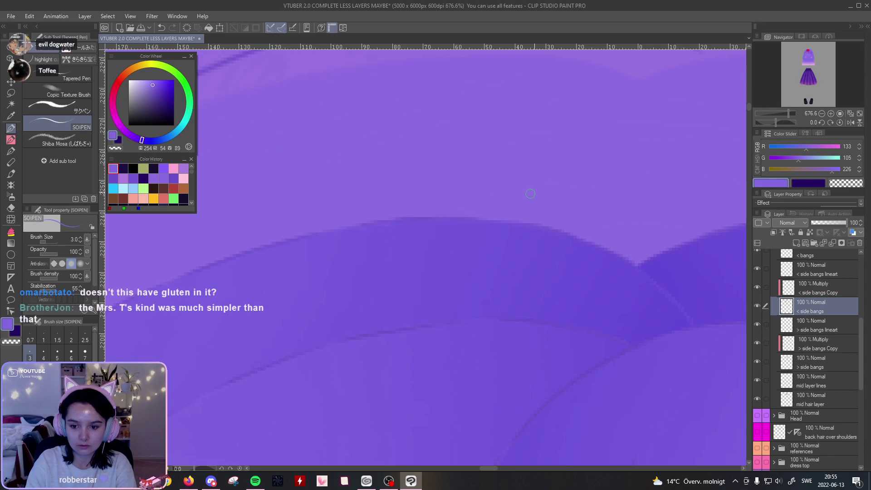
left_click_drag(774, 112, 787, 117)
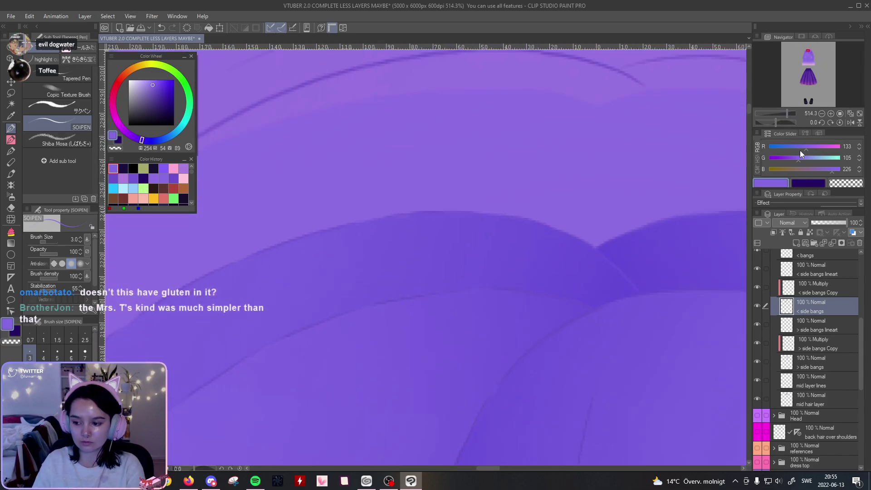
left_click(821, 270)
scroll(532, 241, "up", 3)
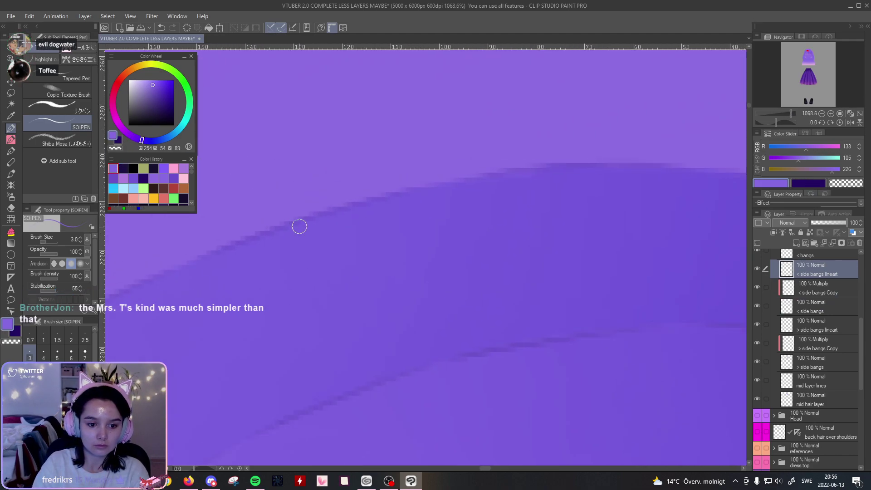
left_click(266, 230, "alt")
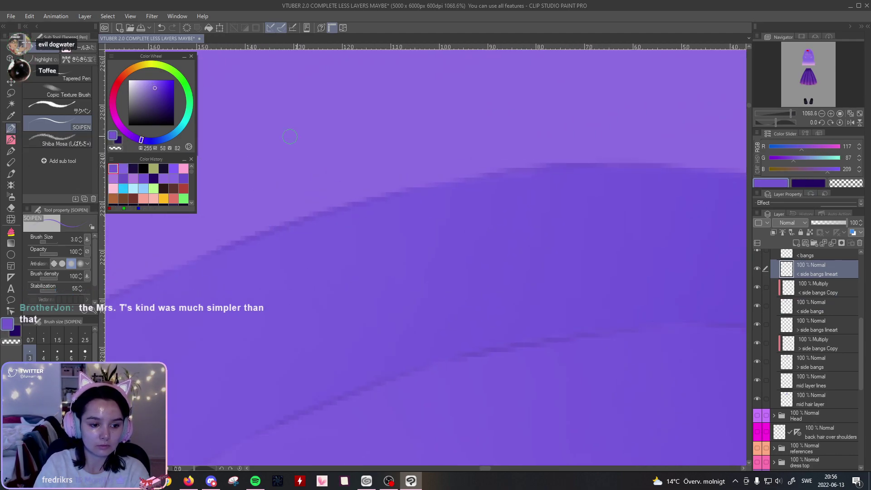
left_click_drag(258, 134, 218, 149)
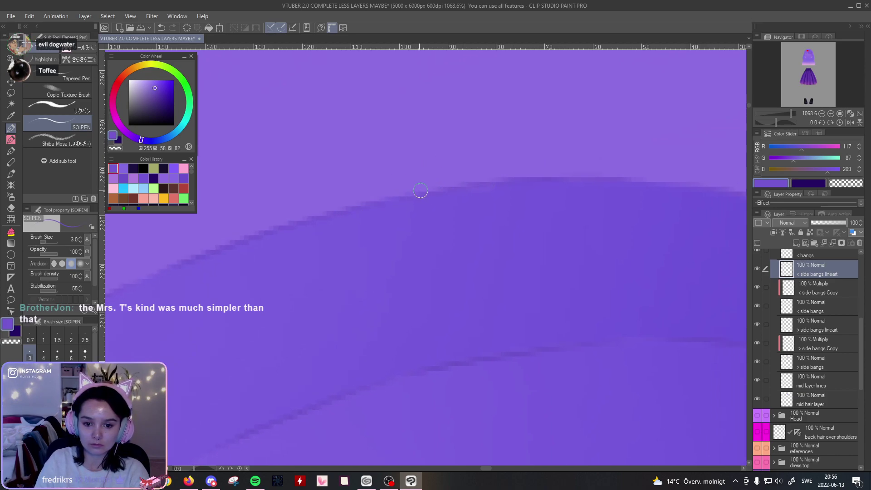
left_click_drag(630, 166, 339, 200)
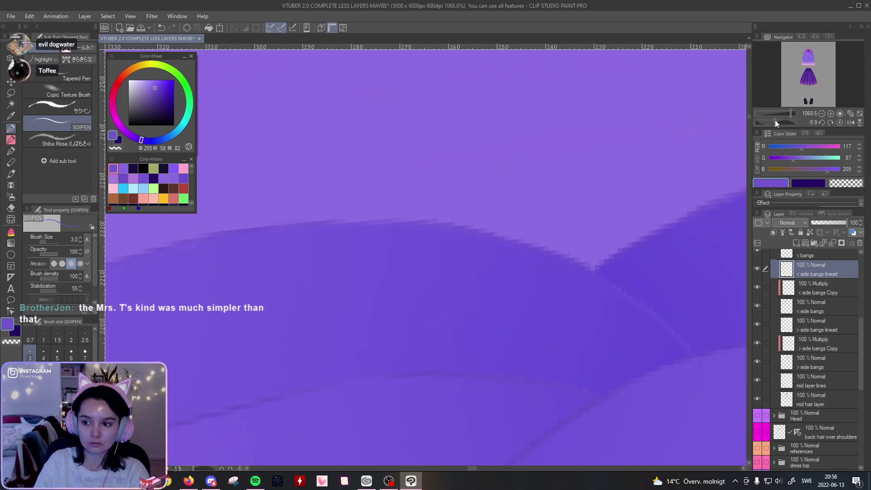
left_click_drag(775, 120, 769, 120)
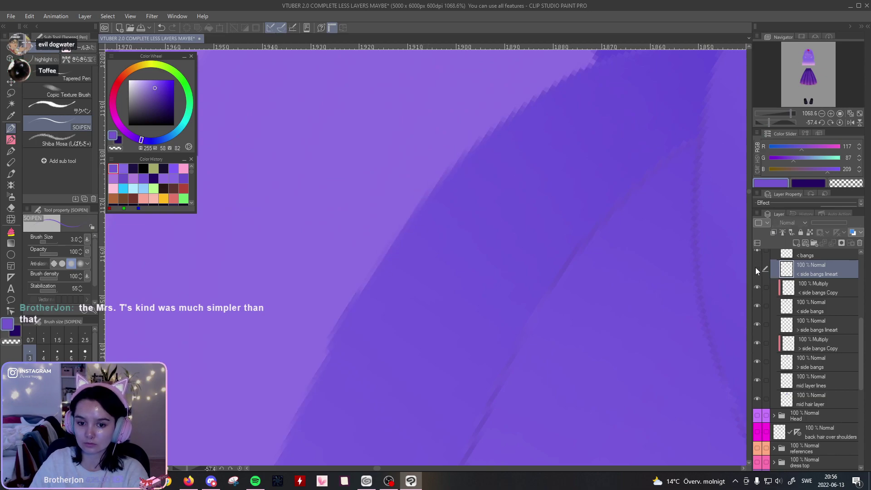
left_click(840, 122)
Step: Smooth the lineart over the crest of the < side bangs and along the outer curve leading away from the parting
left_click_drag(792, 114, 793, 116)
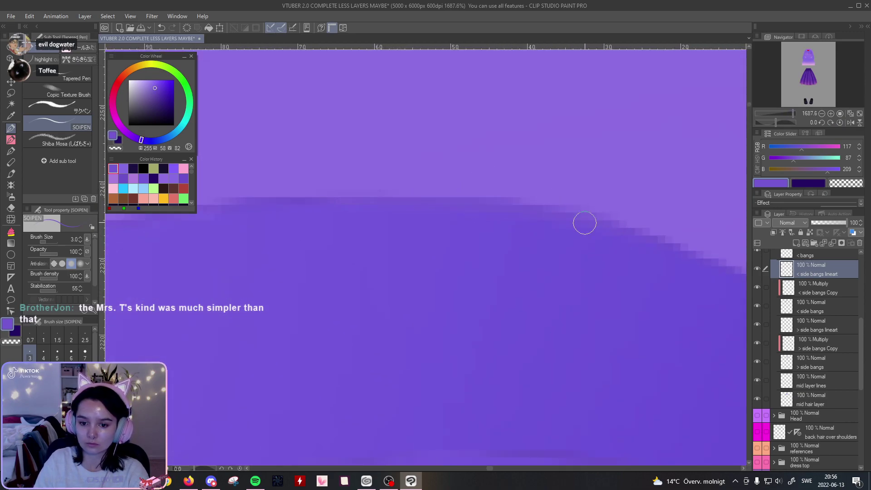
left_click_drag(794, 115, 789, 118)
left_click_drag(380, 290, 636, 170)
mouse_move(502, 223)
left_mouse_down()
mouse_move(578, 196)
mouse_move(534, 220)
left_mouse_up()
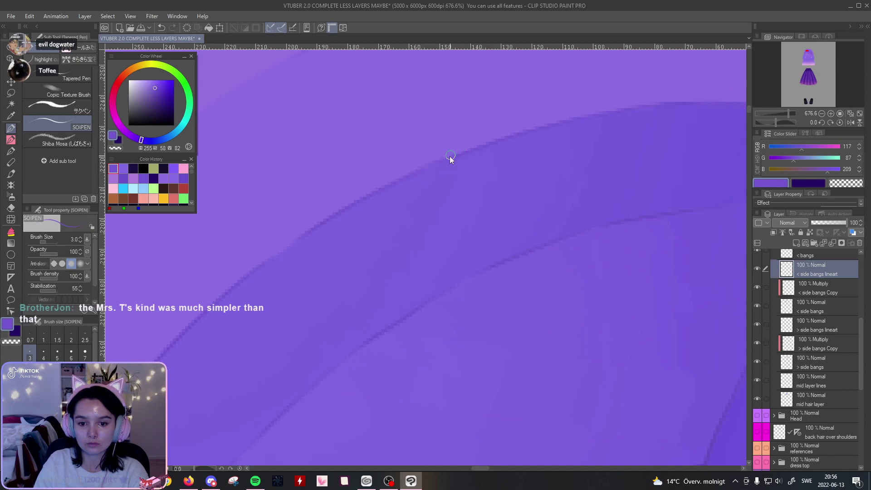
left_click_drag(328, 238, 386, 205)
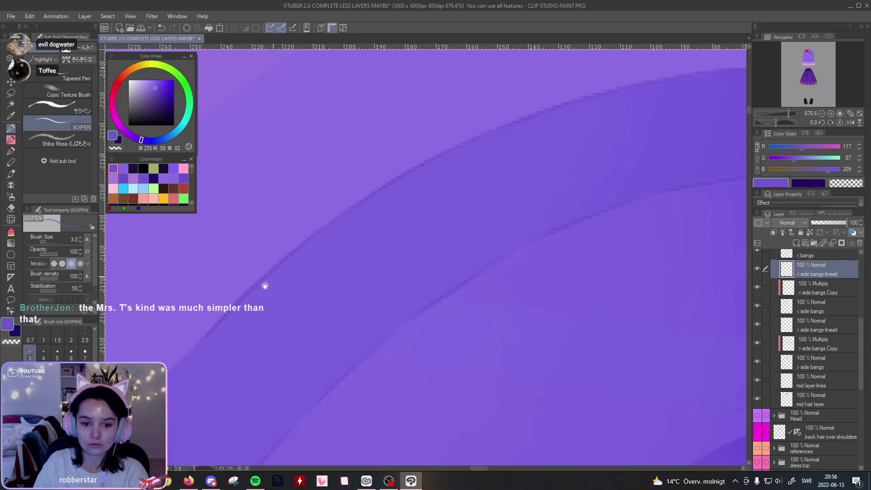
left_click_drag(277, 272, 402, 201)
Step: Retrace the steep lower part of the < side bangs' outer edge down to the overlapping strand tip
left_click_drag(323, 278, 393, 186)
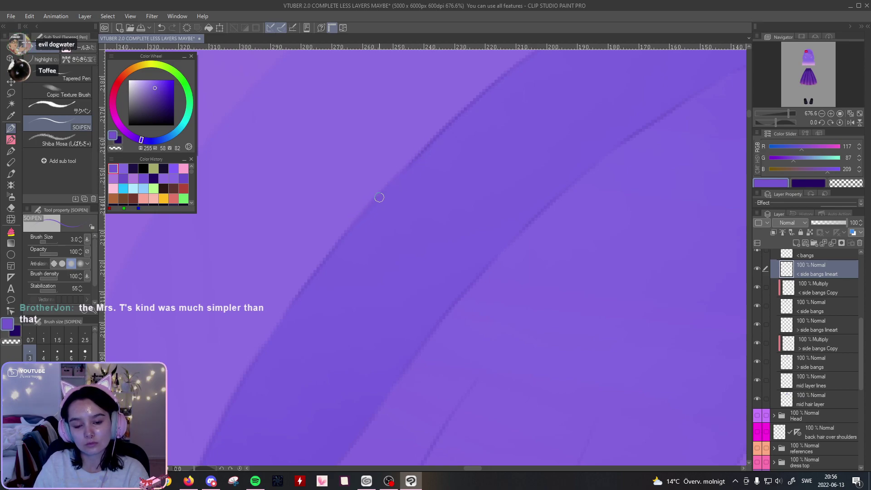
left_click_drag(322, 295, 418, 172)
mouse_move(430, 208)
left_mouse_down()
mouse_move(467, 150)
mouse_move(439, 157)
left_mouse_up()
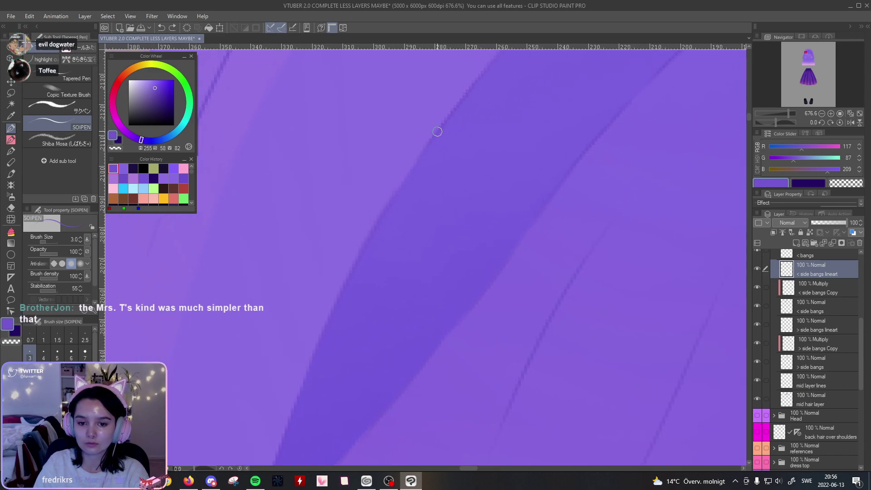
left_click_drag(403, 270, 459, 142)
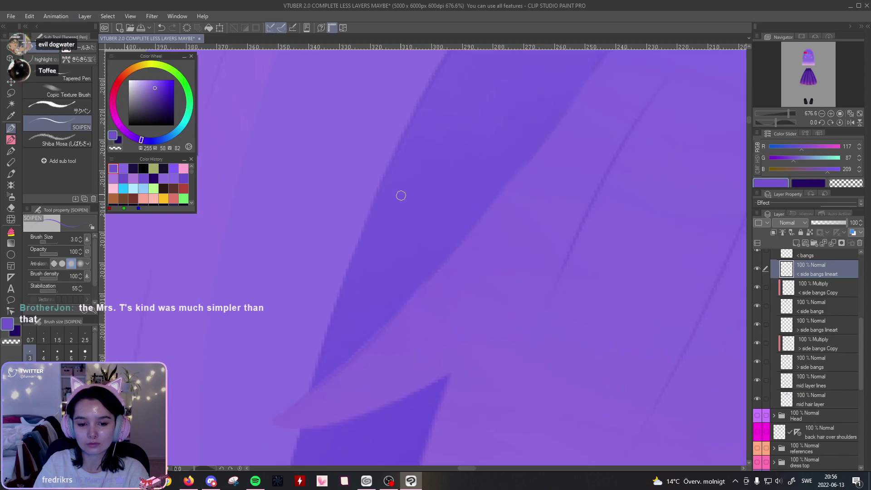
left_click_drag(492, 167, 522, 165)
left_click_drag(789, 113, 781, 112)
left_click_drag(688, 177, 325, 274)
Step: Flip the canvas view horizontally and retrace the upper edge toward the parting on the > side bangs lineart layer
left_click(844, 326)
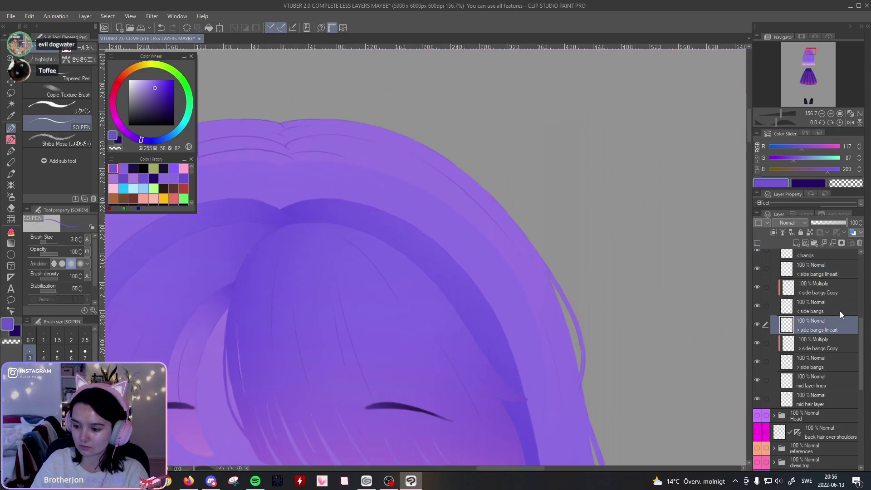
left_click(850, 122)
left_click_drag(780, 113, 790, 113)
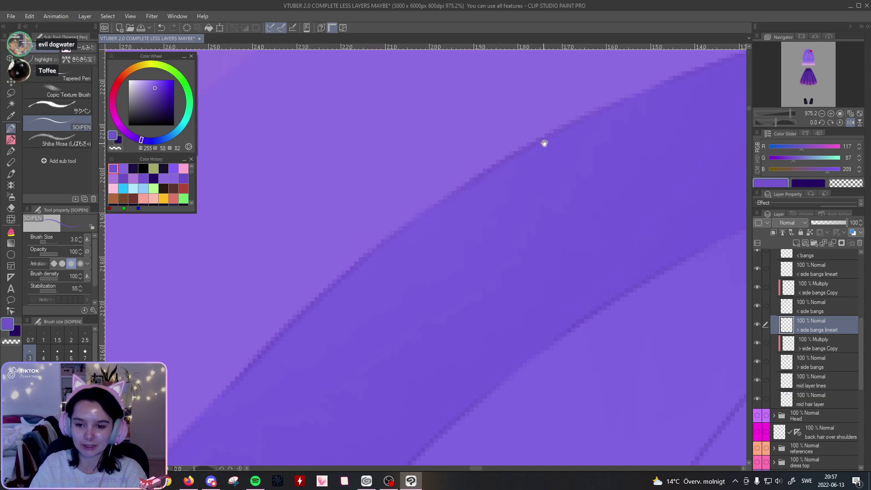
left_click_drag(544, 144, 389, 240)
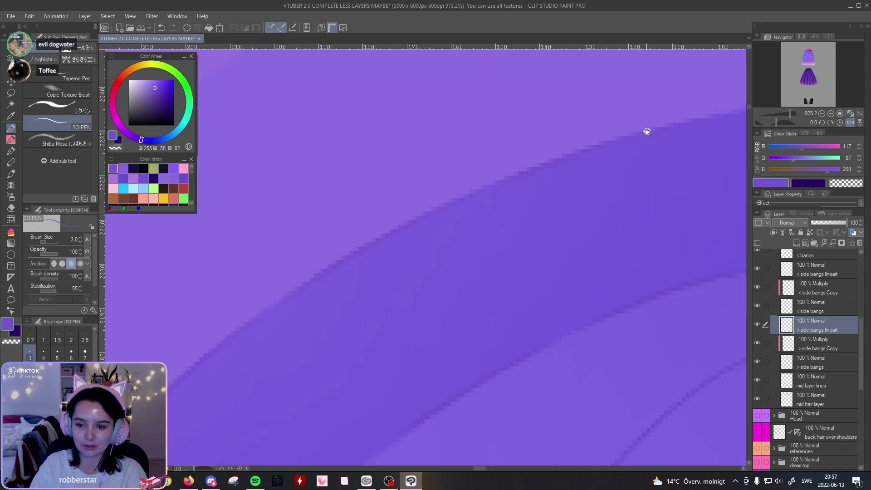
left_click_drag(647, 131, 457, 189)
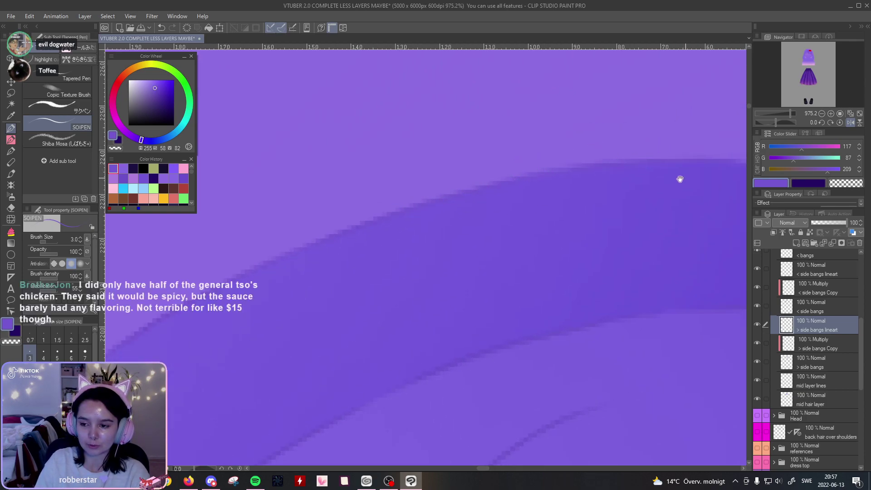
left_click_drag(690, 177, 351, 229)
left_click_drag(780, 120, 767, 121)
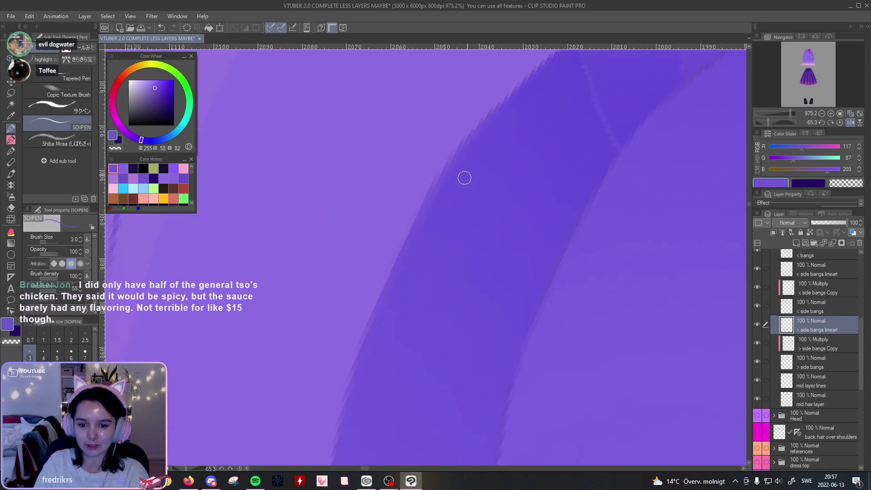
left_click(839, 123)
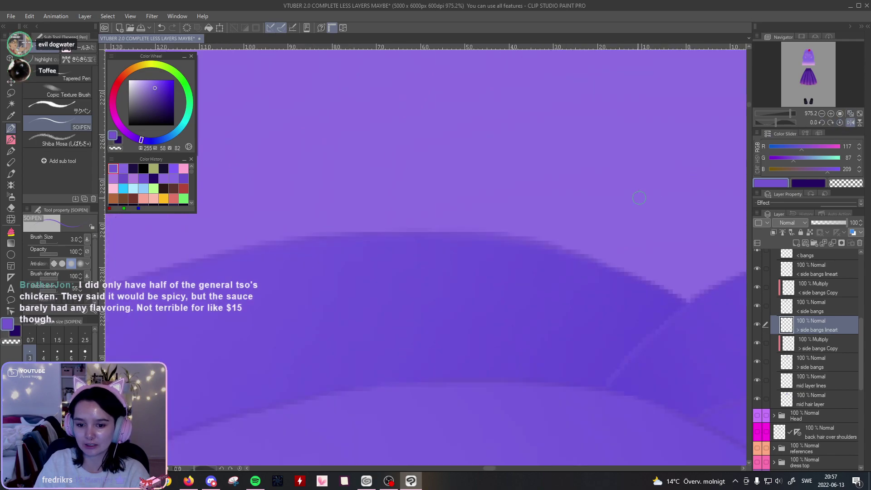
Step: Retrace the > side bangs' outer edge from the crest down its steep side, undoing the stroke that misses the curve
left_click_drag(527, 262, 542, 236)
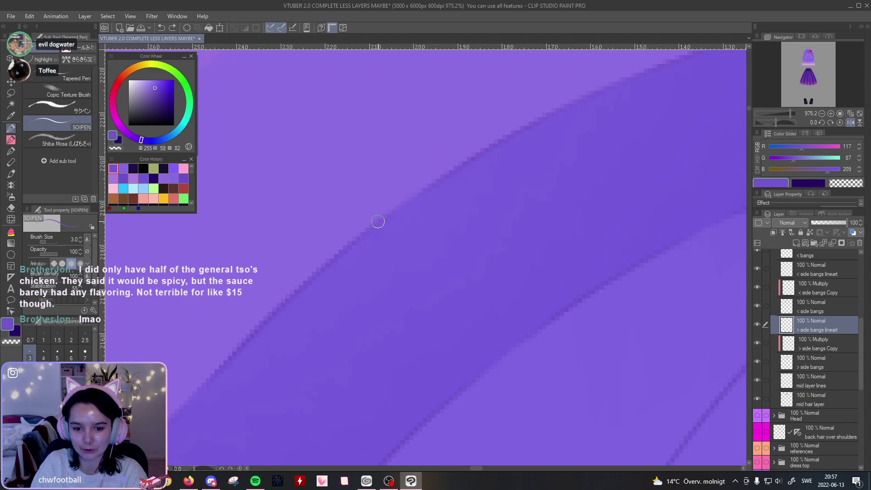
left_click_drag(245, 341, 464, 148)
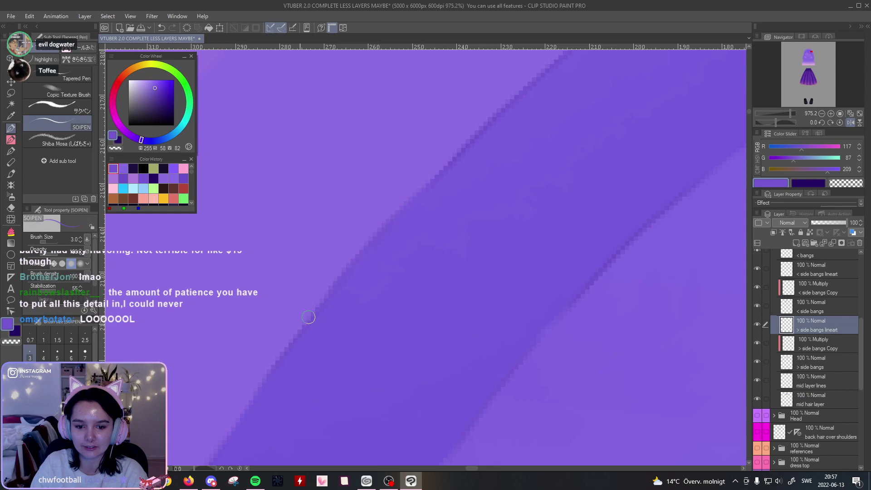
key("ctrl+z")
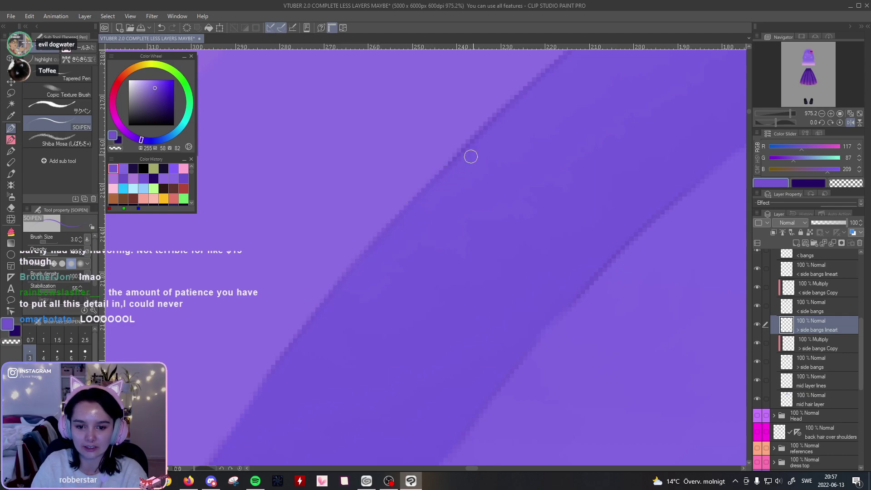
left_click_drag(788, 112, 783, 115)
left_click_drag(485, 271, 553, 199)
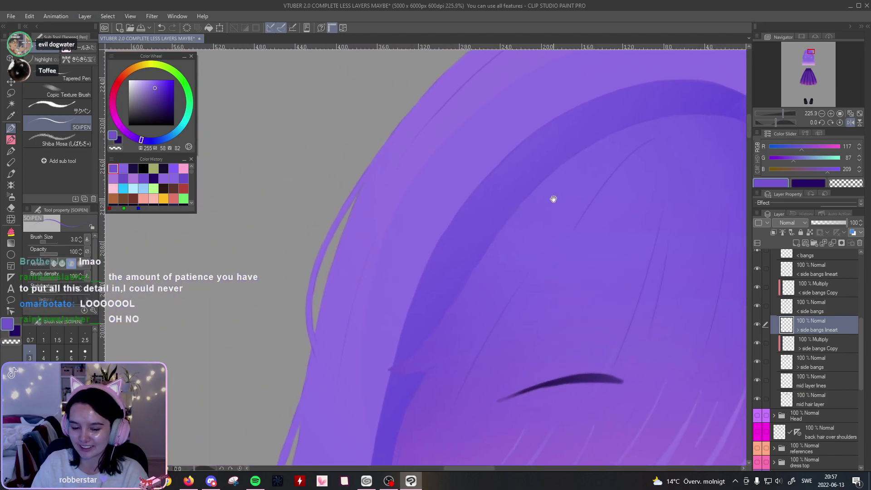
left_click_drag(786, 107, 792, 113)
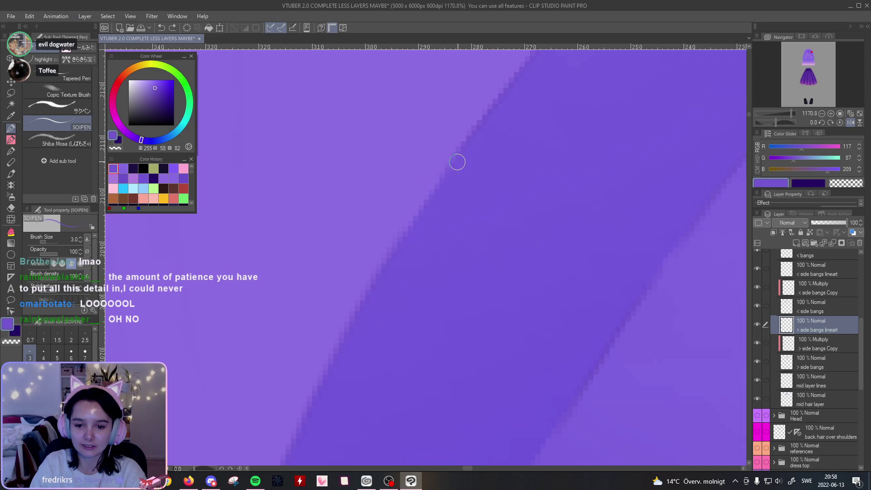
left_click_drag(792, 113, 777, 113)
Step: Try a short strand line on the upper part of the > side bangs and undo it
left_click_drag(526, 271, 551, 165)
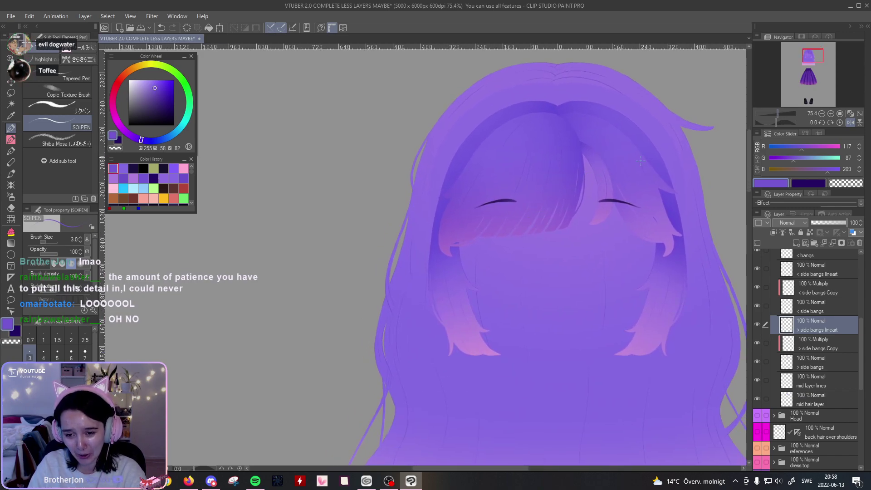
left_click_drag(778, 113, 780, 113)
left_click_drag(650, 186, 541, 192)
left_click_drag(485, 208, 487, 213)
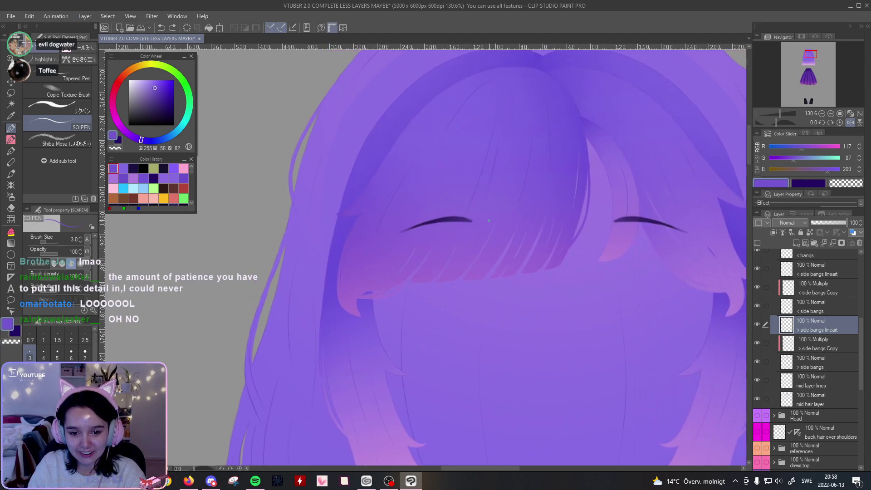
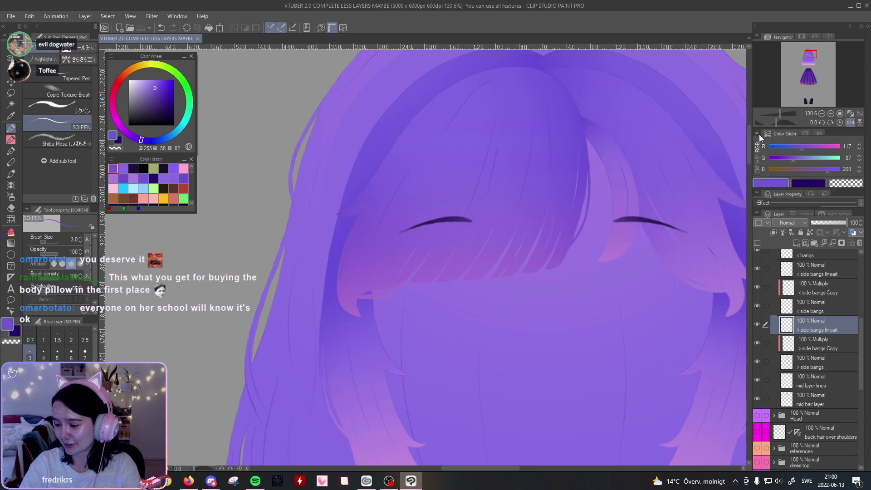
left_click_drag(780, 113, 782, 113)
left_click_drag(466, 196, 493, 293)
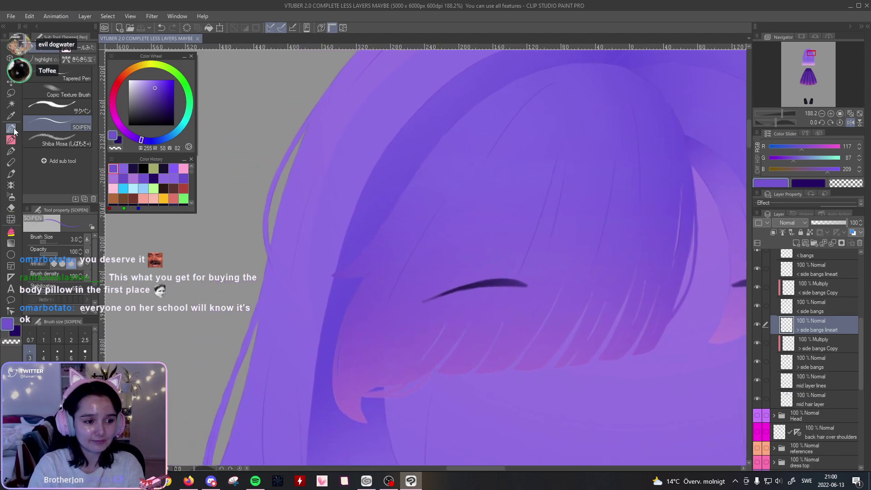
left_click_drag(420, 177, 423, 135)
left_click_drag(452, 74, 466, 55)
key("ctrl+z")
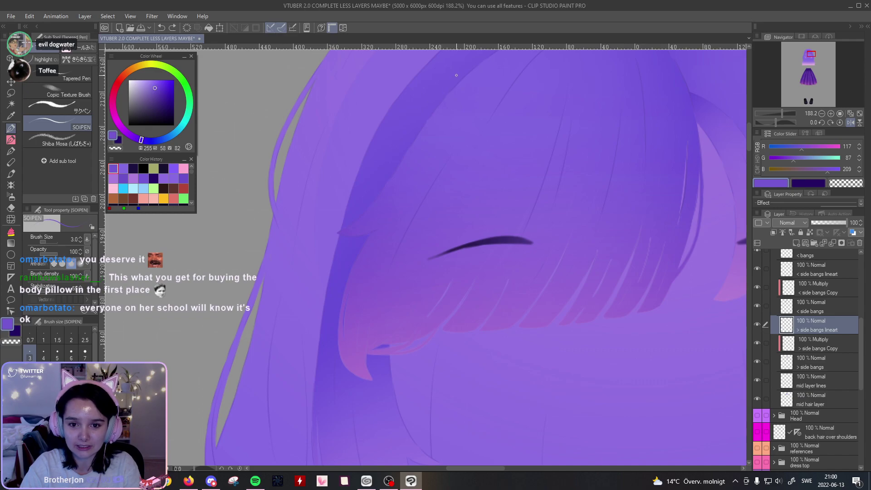
left_click_drag(416, 119, 431, 143)
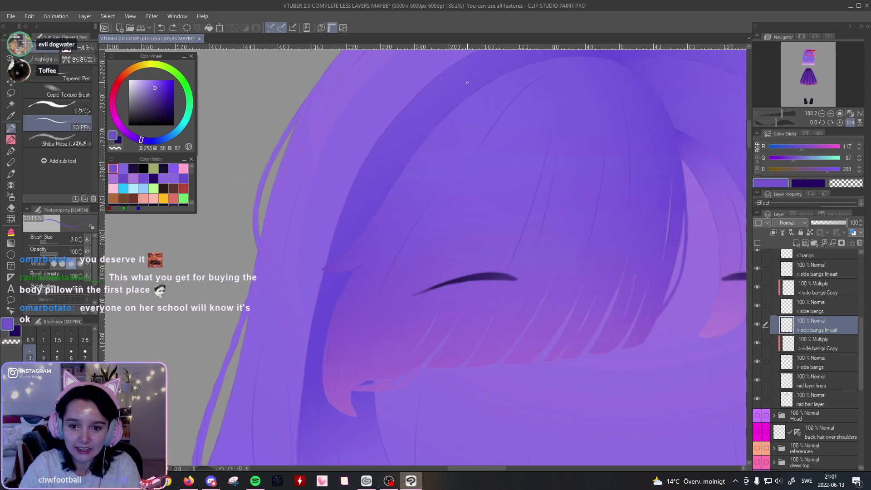
Step: Draw thin strand lines inside the > side bangs, following the curve from the parting over the crest
left_click_drag(517, 88, 381, 220)
left_click(785, 112)
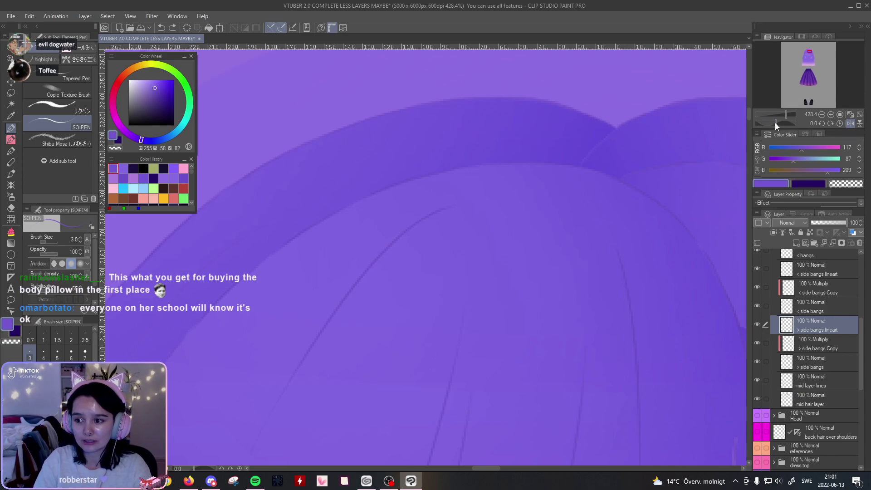
left_click_drag(775, 121, 767, 124)
mouse_move(381, 237)
left_mouse_down()
mouse_move(499, 280)
mouse_move(501, 255)
left_mouse_up()
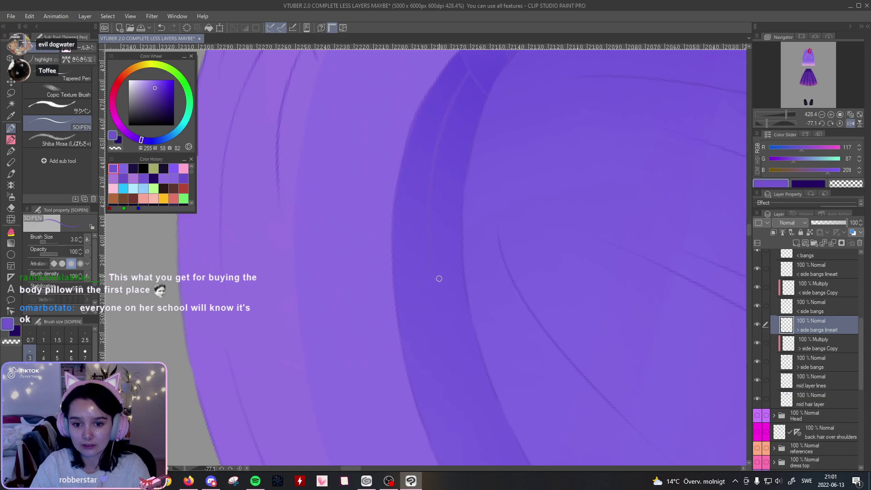
left_click(840, 123)
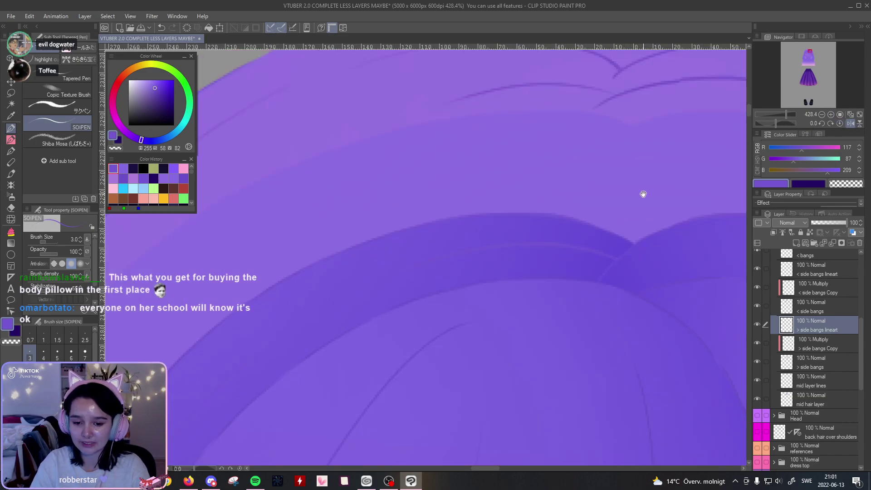
left_click_drag(777, 121, 768, 122)
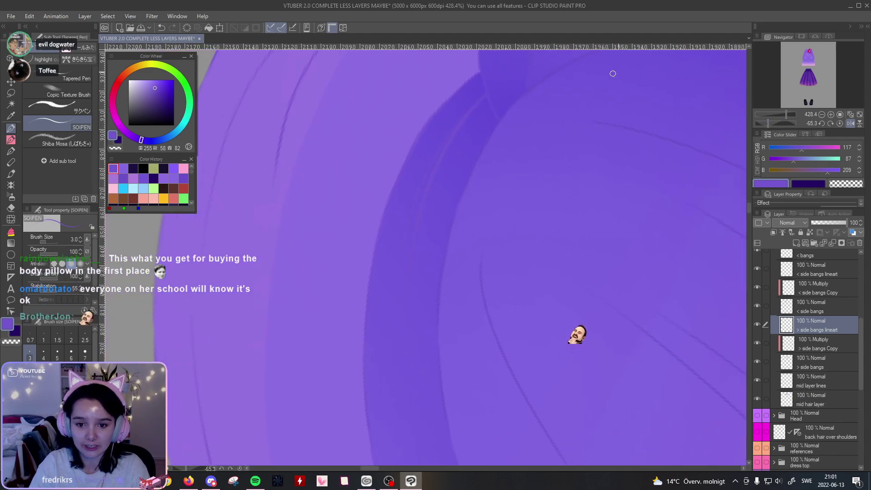
left_click(840, 123)
left_click_drag(698, 104, 675, 95)
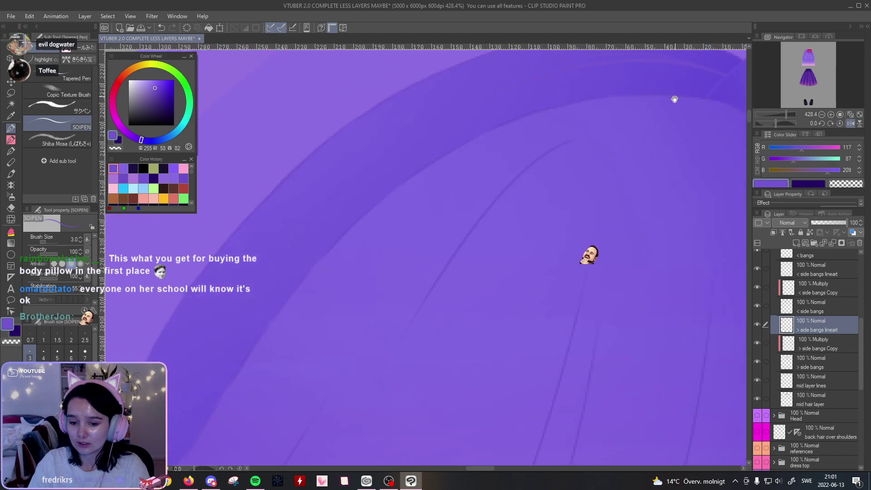
Step: Continue the strand line down the steep part of the > side bangs and hide the > side bangs Copy layer
left_click_drag(522, 237, 682, 74)
left_click_drag(493, 218, 539, 156)
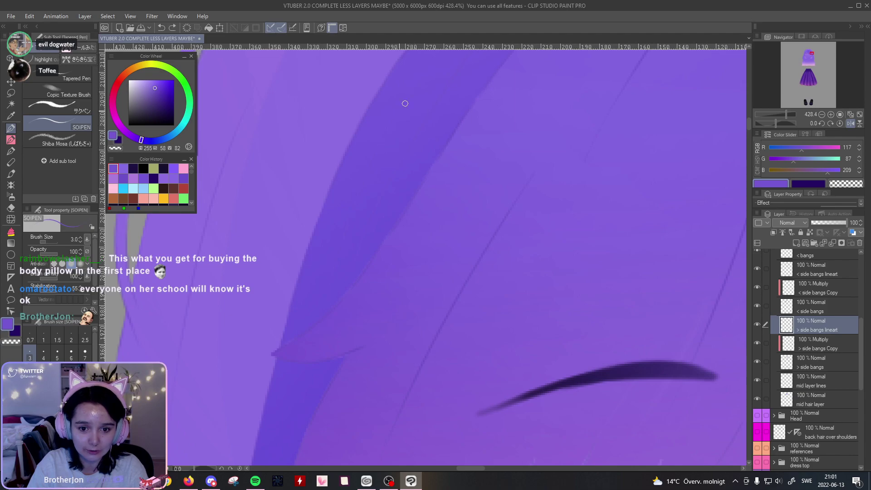
mouse_move(473, 125)
left_mouse_down()
mouse_move(455, 190)
mouse_move(471, 175)
left_mouse_up()
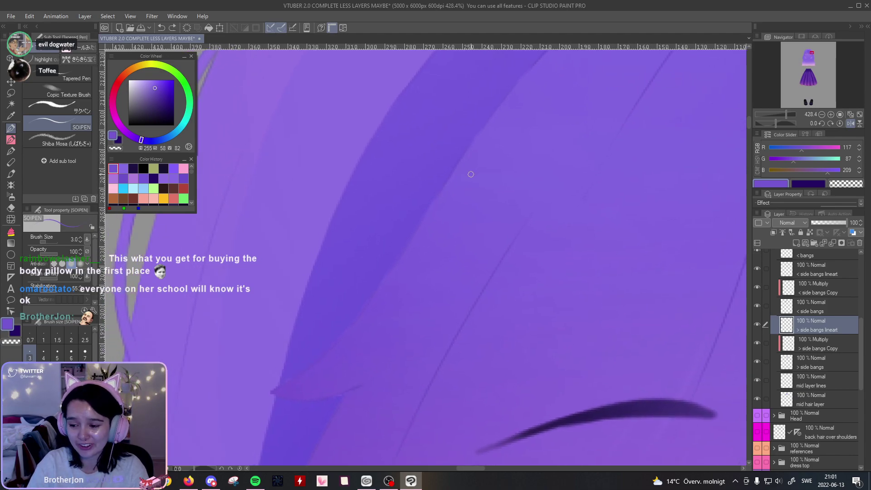
left_click(758, 343)
left_click_drag(396, 199, 400, 212)
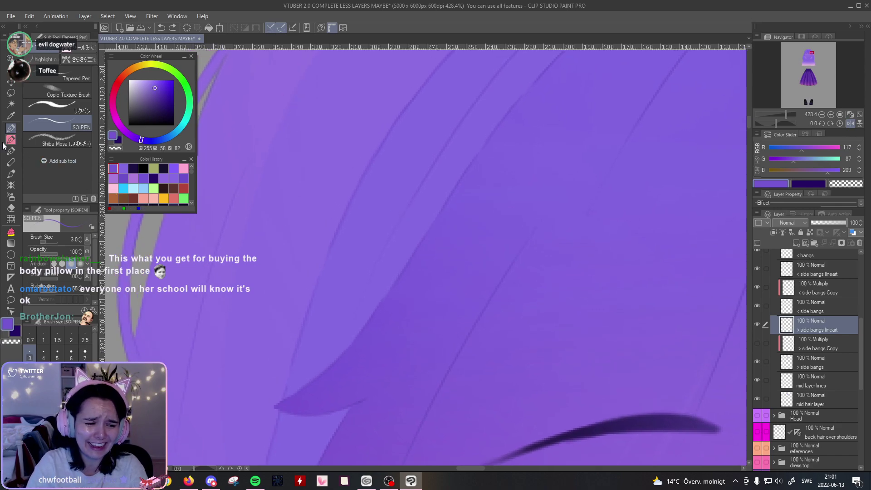
Step: Fade the lower end of the > side bangs strand line with the Soft eraser at size 12
left_click(11, 207)
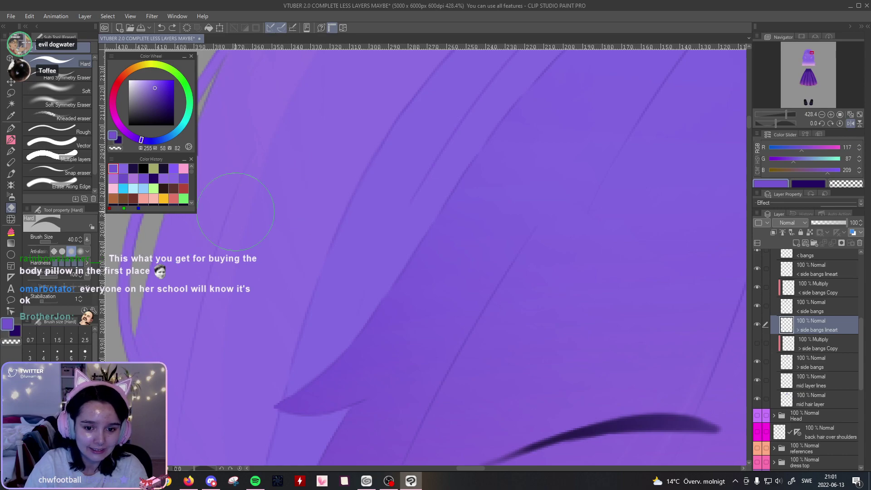
left_click(86, 91)
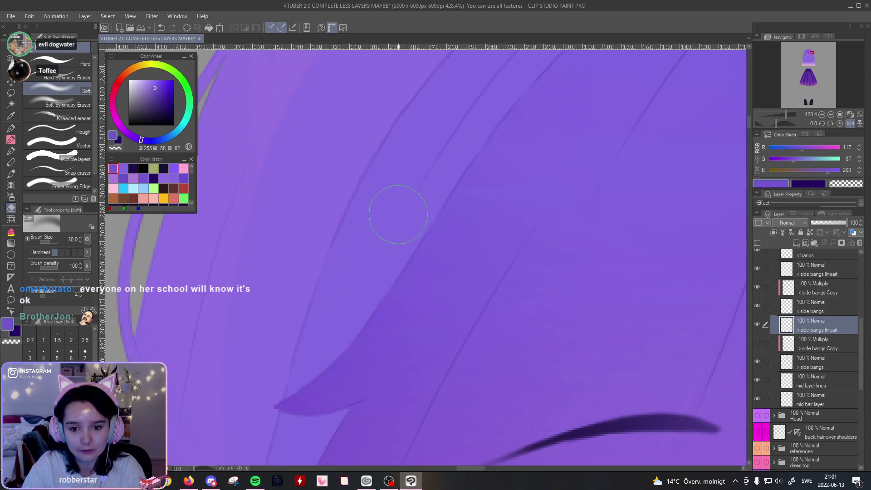
key("bracketleft")
key("bracketleft")
key("bracketleft")
key("bracketleft")
key("bracketleft")
left_click_drag(416, 179, 380, 299)
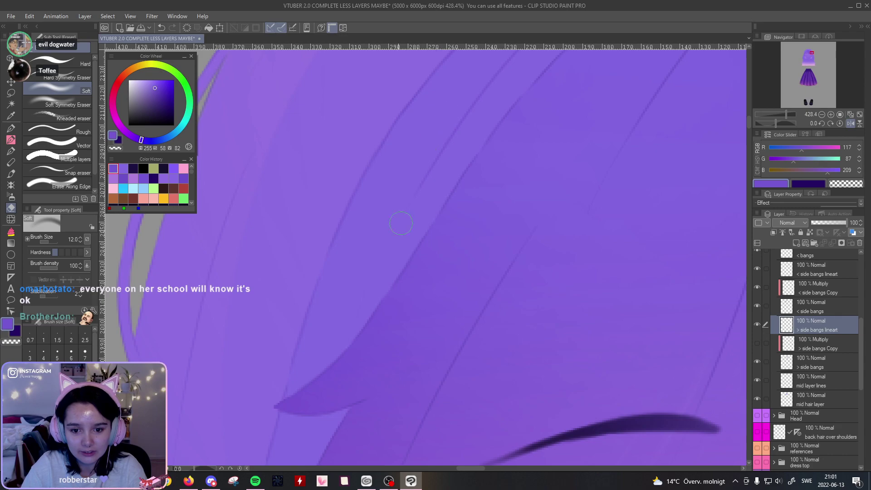
Step: Draw thin strand lines with the SOIPEN brush down the > side bangs' pink lower lock, undoing strokes that miss the flow
left_click_drag(786, 114, 782, 120)
mouse_move(525, 303)
left_mouse_down()
mouse_move(579, 163)
mouse_move(580, 138)
mouse_move(550, 185)
mouse_move(558, 181)
left_mouse_up()
key("p")
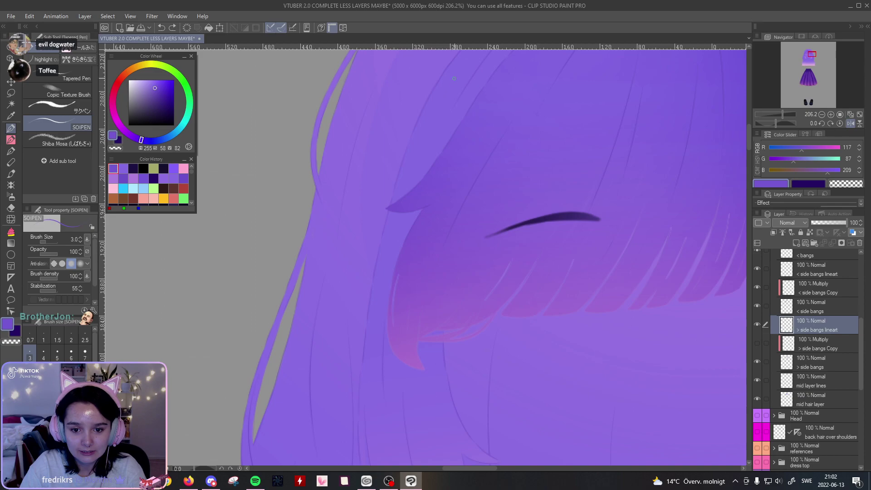
left_click_drag(452, 275, 426, 113)
left_click_drag(430, 250, 409, 212)
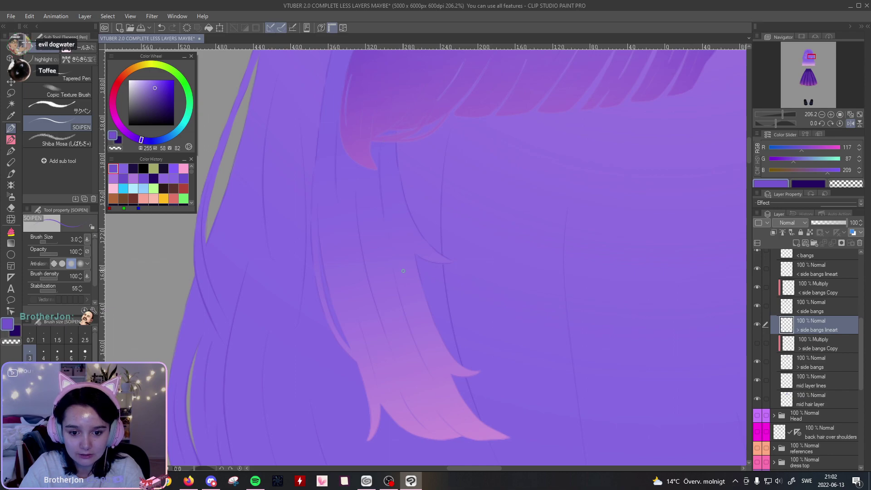
left_click_drag(478, 241, 428, 189)
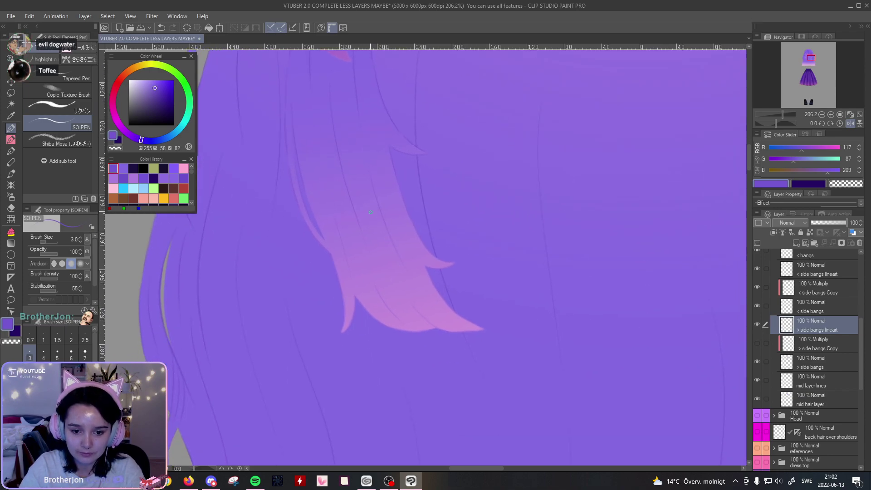
key("ctrl+z")
key("ctrl+z")
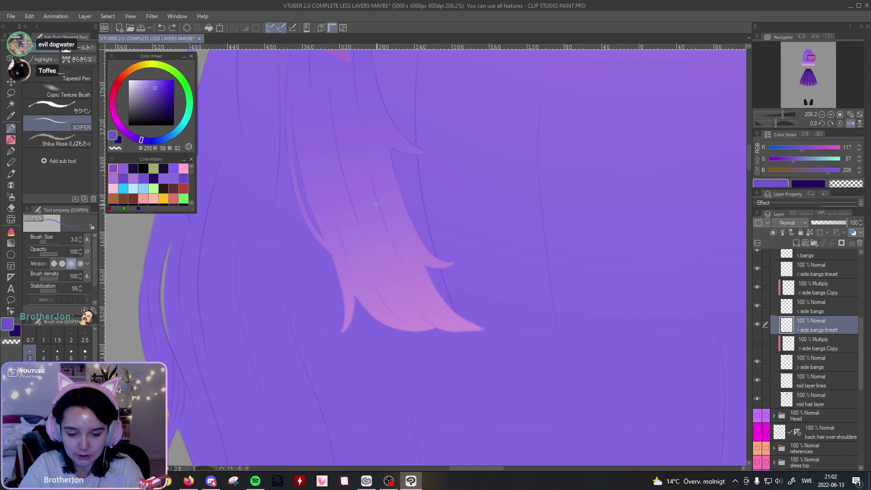
mouse_move(421, 271)
left_mouse_down()
mouse_move(453, 208)
mouse_move(448, 246)
mouse_move(472, 66)
left_mouse_up()
Step: Draw a strand line curving into the pointed tip of the > side bangs' lower lock, undoing and redrawing it until it fits
left_click_drag(783, 114, 788, 113)
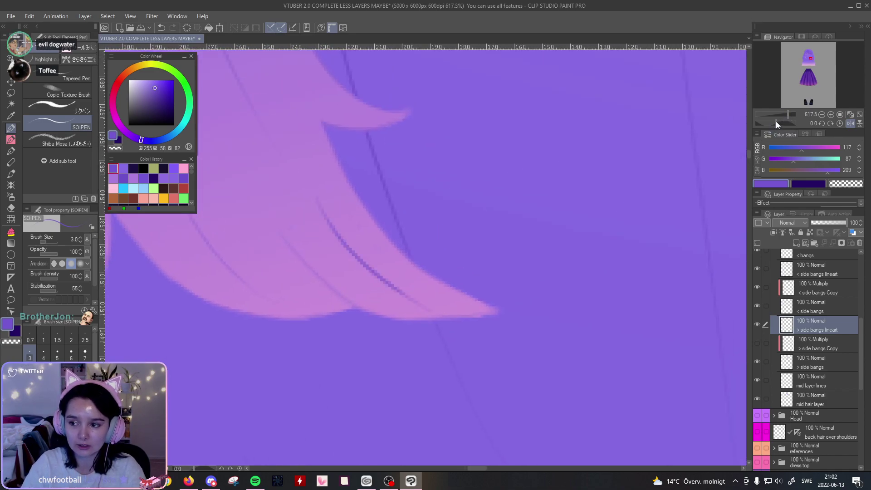
left_click_drag(777, 121, 778, 124)
key("ctrl+z")
left_click_drag(352, 231, 418, 312)
key("ctrl+z")
left_click_drag(346, 223, 411, 313)
key("ctrl+z")
left_click_drag(333, 184, 395, 282)
key("ctrl+z")
mouse_move(340, 111)
left_mouse_down()
mouse_move(376, 249)
mouse_move(402, 253)
left_mouse_up()
key("ctrl+z")
left_click_drag(334, 113, 413, 263)
key("ctrl+z")
mouse_move(340, 136)
left_mouse_down()
mouse_move(347, 168)
mouse_move(425, 281)
left_mouse_up()
Step: Flip the canvas view horizontally, reset its rotation and compare the lower locks of both side bangs
left_click(851, 123)
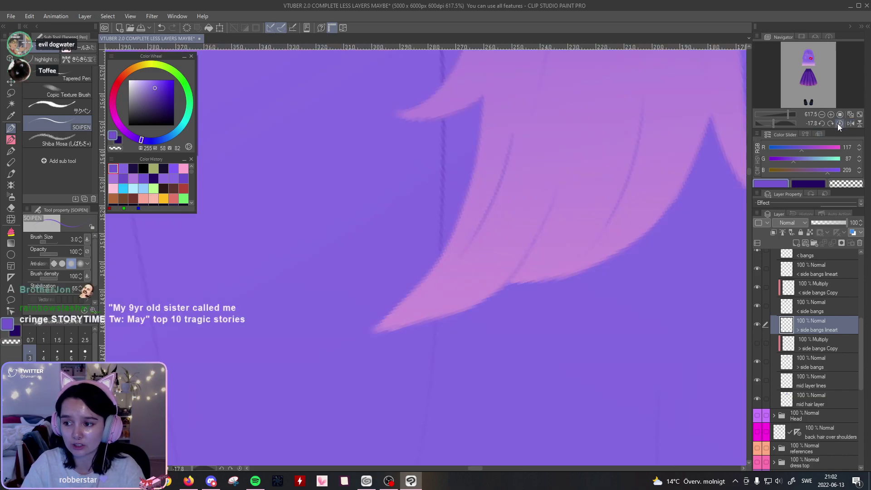
left_click(832, 124)
left_click_drag(790, 113, 780, 122)
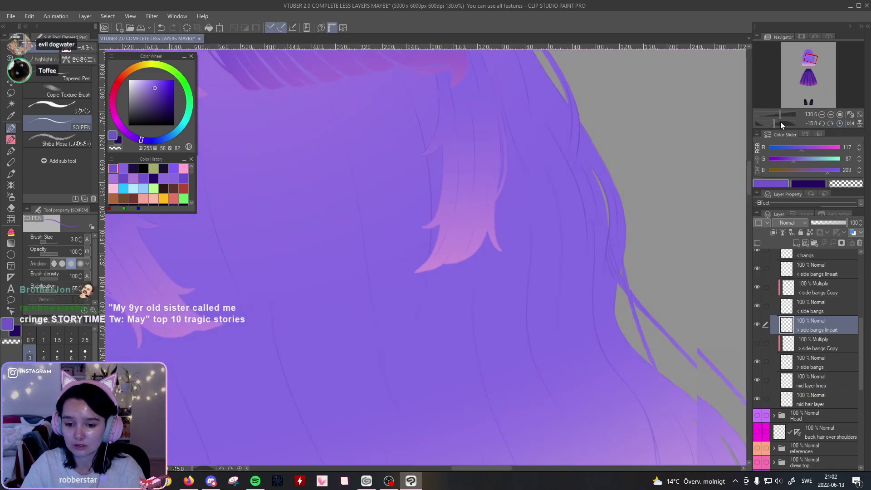
left_click(840, 123)
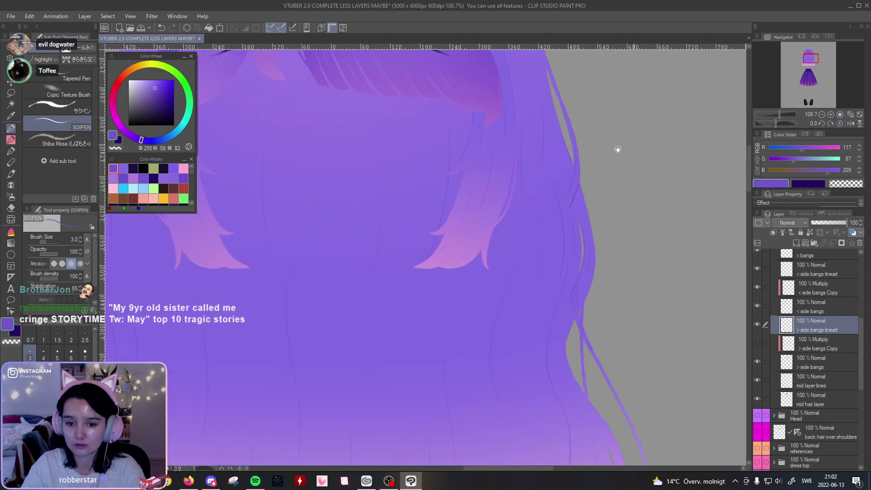
left_click_drag(539, 235, 576, 249)
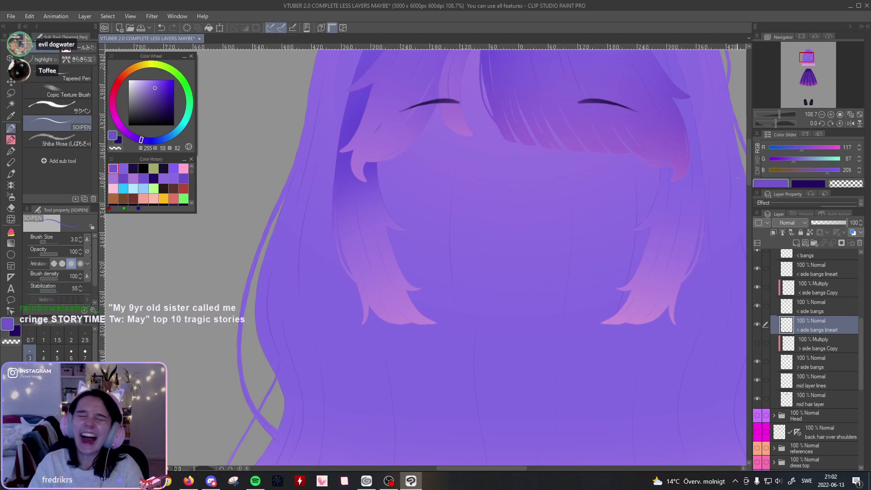
left_click_drag(779, 112, 777, 114)
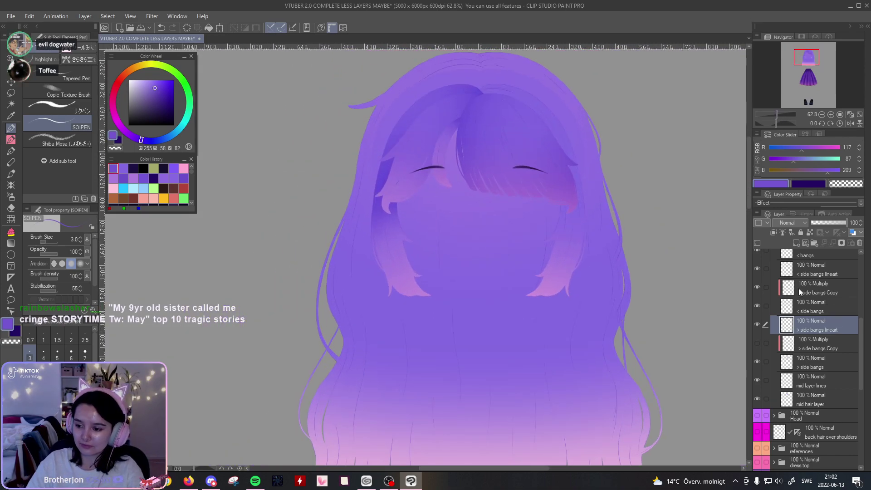
Step: Switch to the < side bangs lineart layer and hide the < side bangs Copy layer
left_click(837, 274)
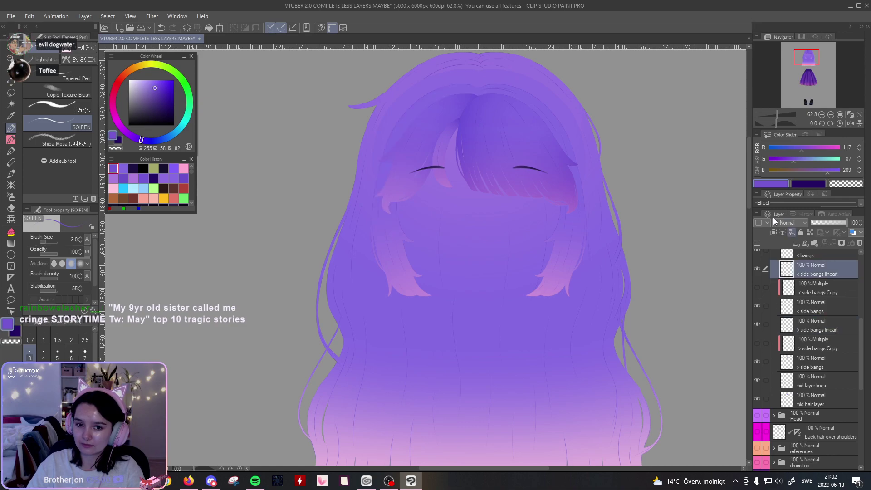
left_click_drag(544, 177, 547, 317)
left_click_drag(547, 202, 540, 311)
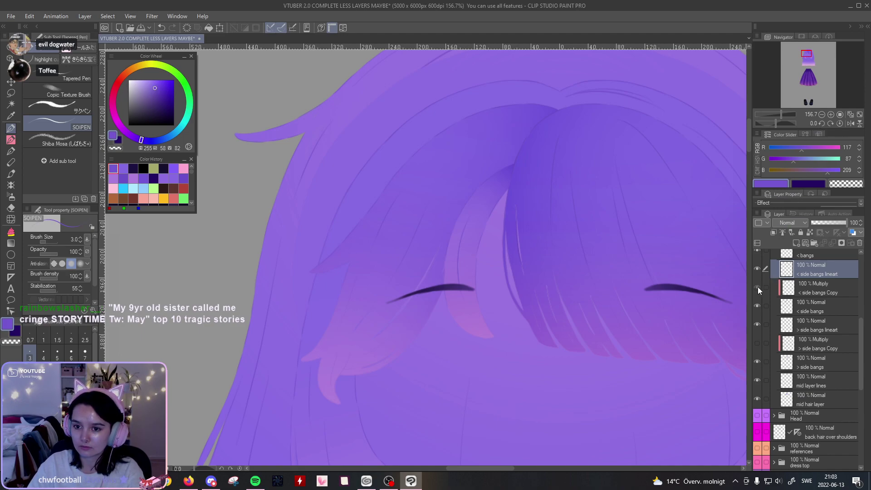
left_click_drag(667, 238, 621, 332)
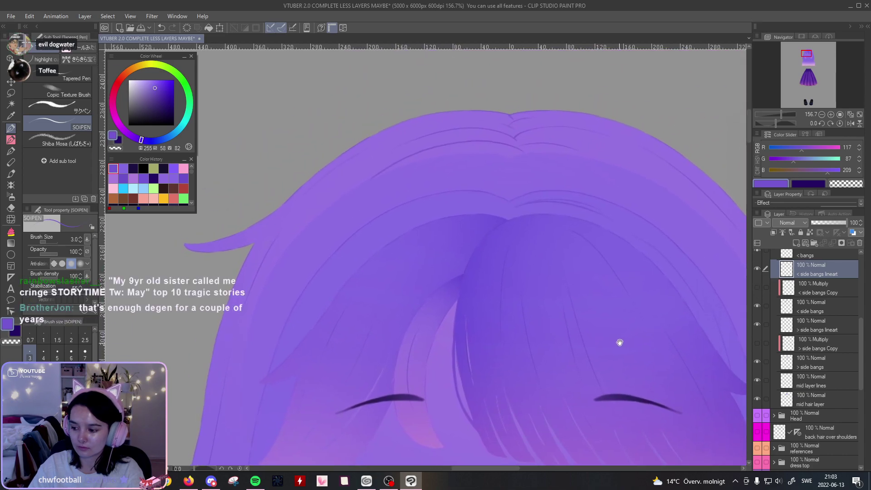
Step: Draw a thin strand line along the < side bangs below the parting, undoing the stroke that misses the flow
left_click_drag(775, 122, 767, 124)
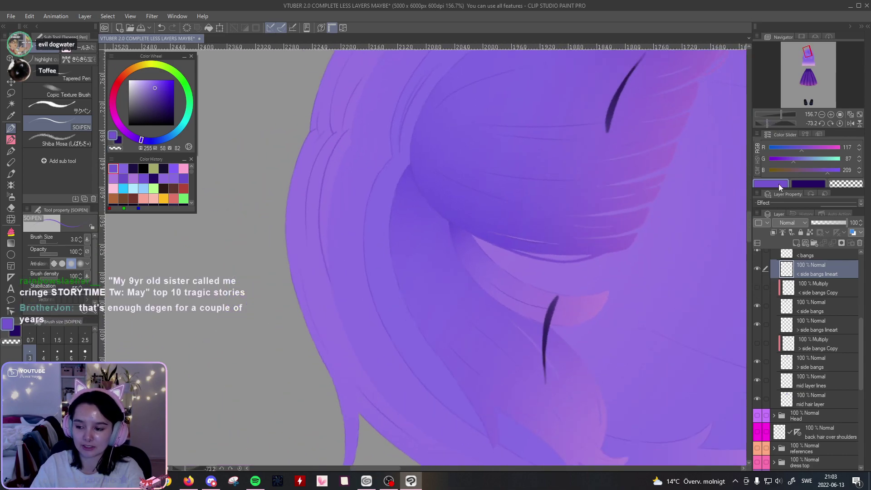
left_click_drag(521, 243, 637, 245)
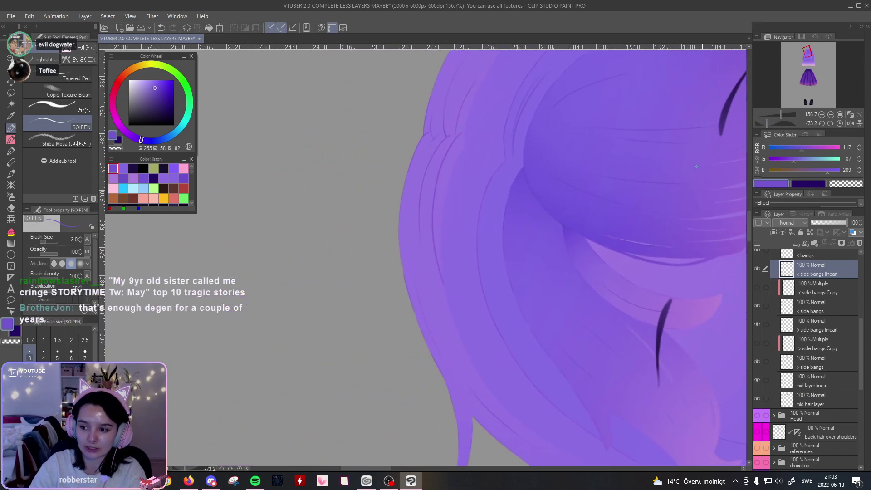
left_click(758, 287)
left_click(756, 288)
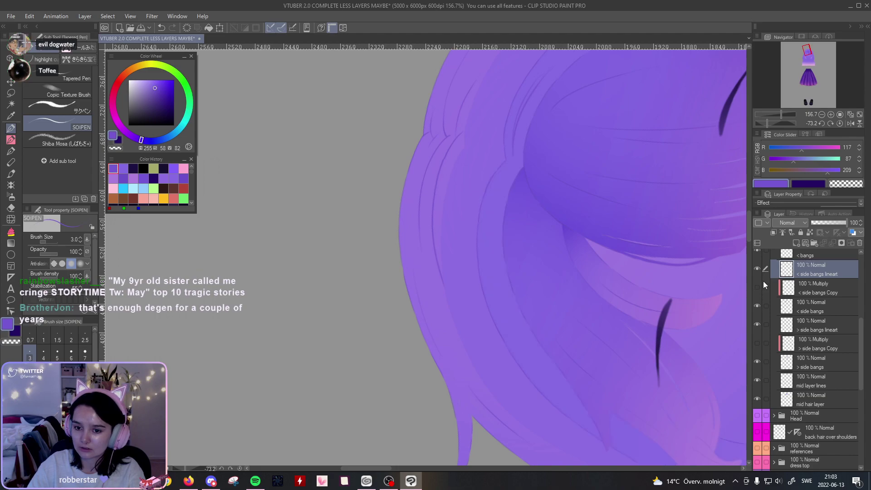
left_click_drag(781, 113, 783, 114)
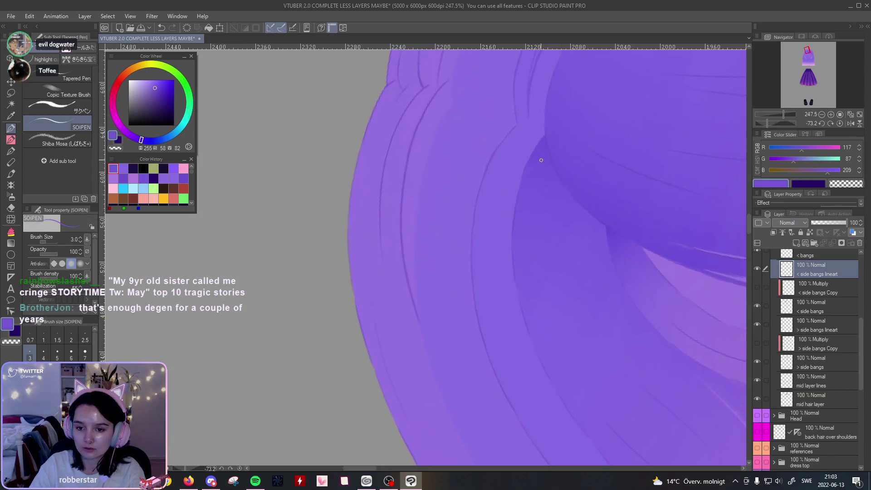
key("ctrl+z")
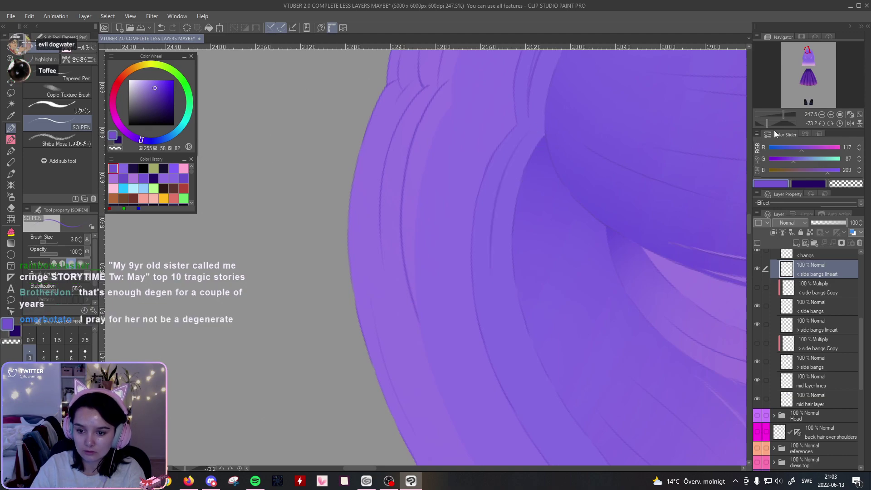
left_click(841, 123)
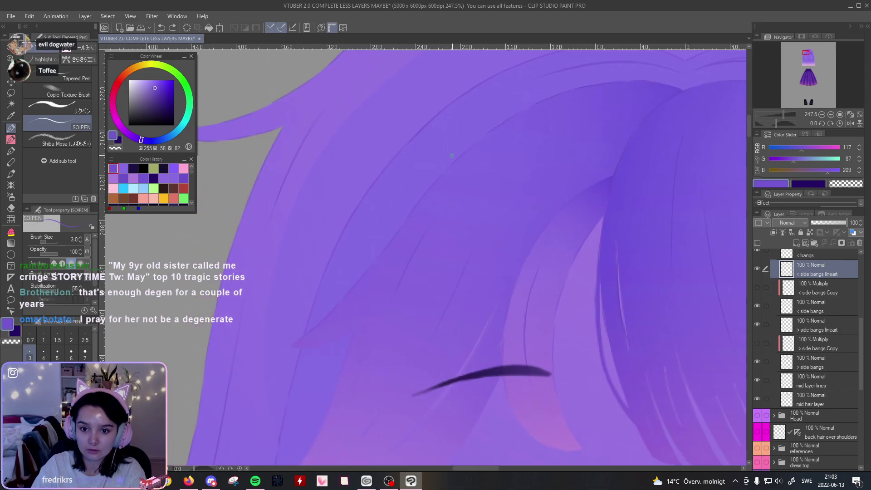
Step: Soften the upper ends of the < side bangs' strand lines with the Soft eraser
left_click_drag(558, 119, 485, 211)
left_click_drag(780, 113, 787, 113)
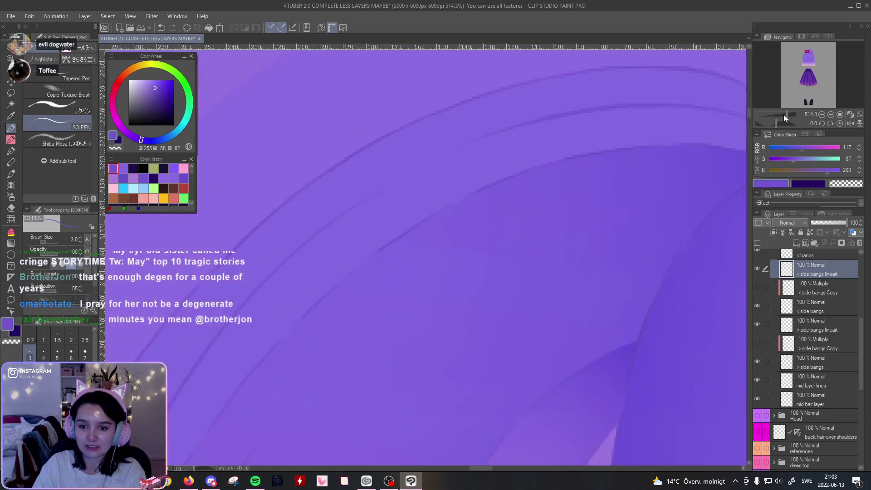
left_click(12, 208)
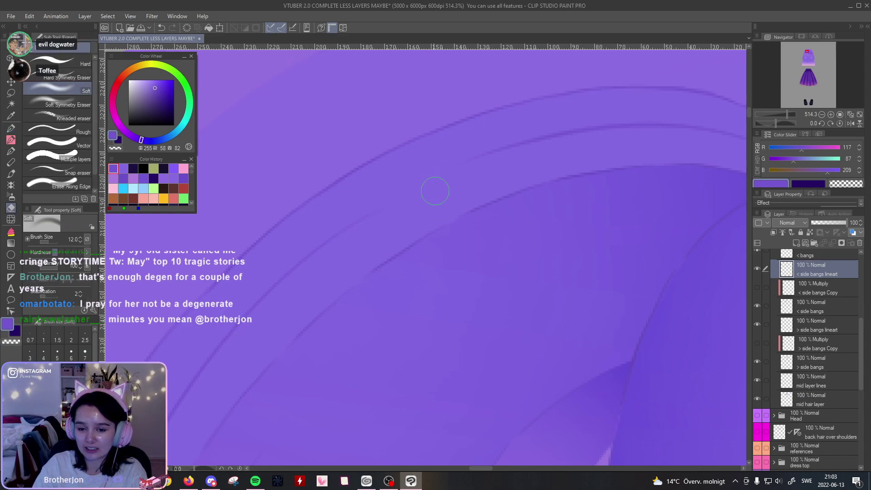
left_click_drag(796, 113, 779, 119)
left_click_drag(515, 228, 589, 79)
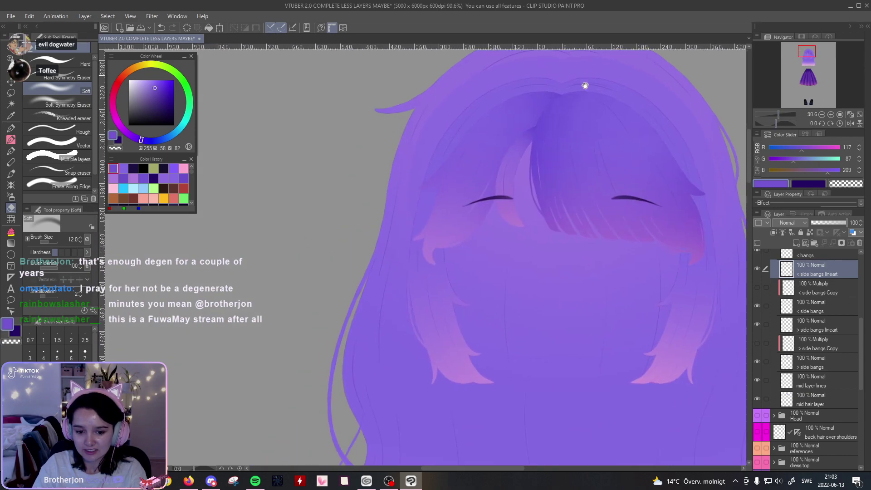
Step: Draw thin strand lines with the SOIPEN brush down the < side bangs' lower lock into its pink tip, undoing a stroke that misses
left_click_drag(779, 114, 785, 114)
left_click_drag(421, 264, 397, 332)
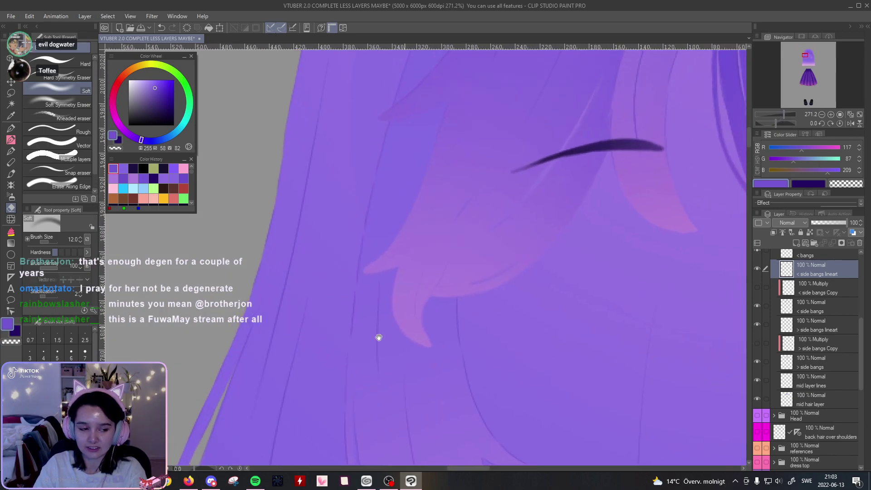
left_click(8, 129)
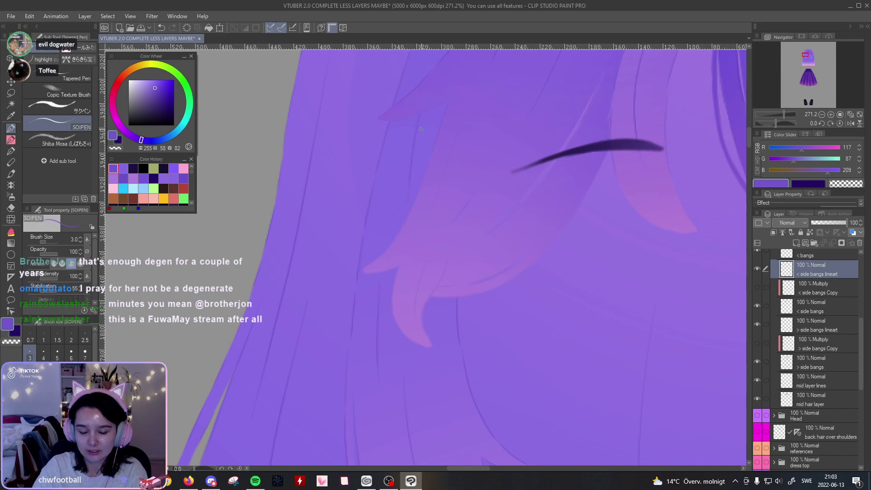
left_click_drag(421, 130, 420, 164)
left_click_drag(405, 253, 424, 132)
left_click_drag(476, 109, 416, 202)
left_click_drag(374, 261, 393, 171)
left_click_drag(432, 261, 423, 171)
left_click_drag(374, 90, 390, 243)
key("ctrl+z")
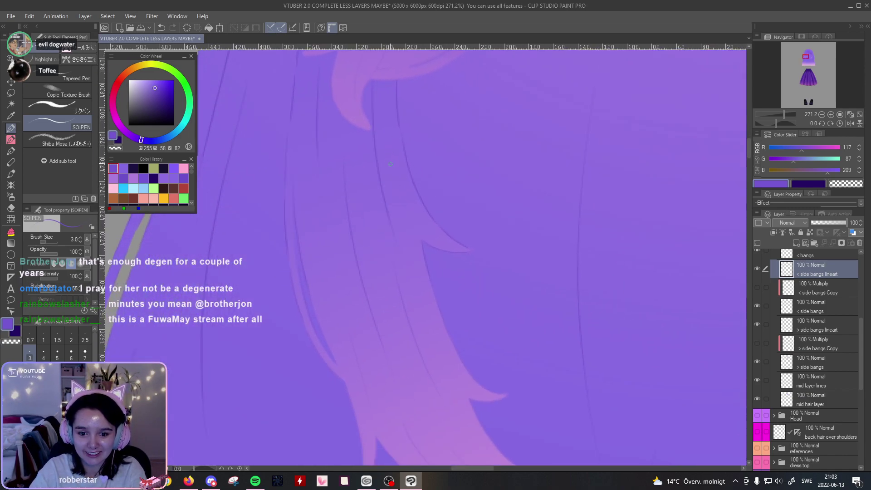
scroll(465, 195, "down", 4)
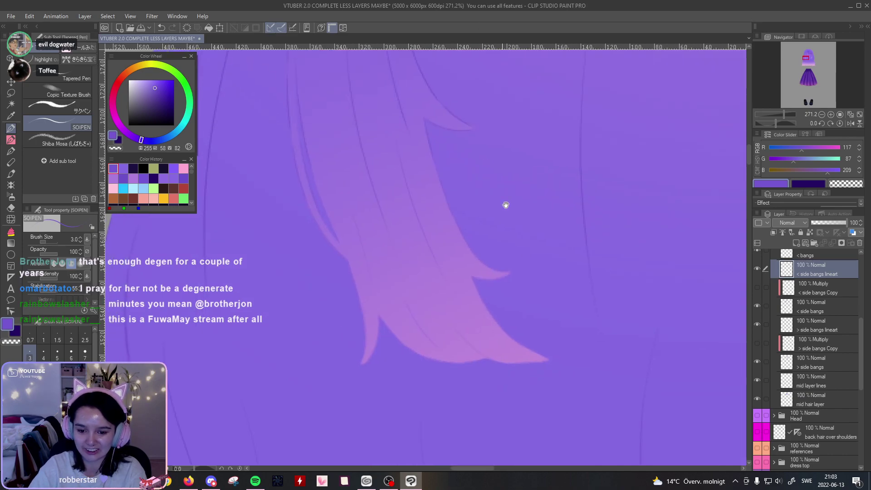
scroll(523, 171, "right", 1)
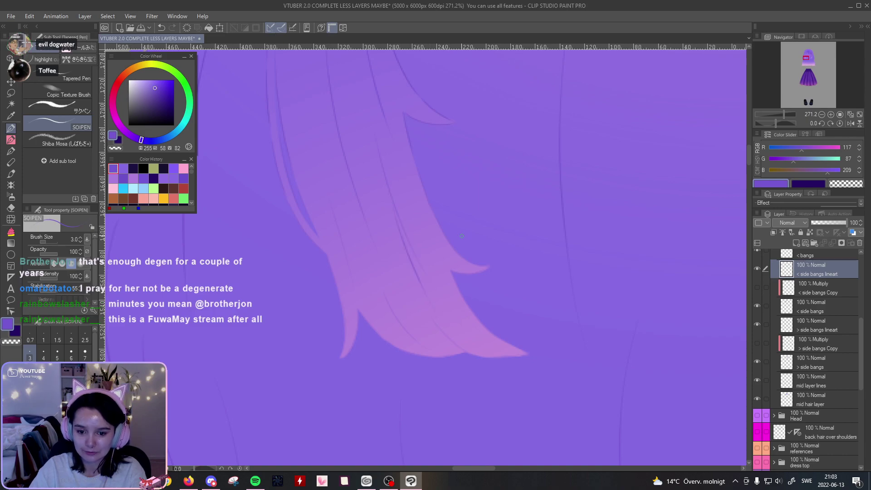
Step: Check the whole hairstyle and the crown's parting, and select the lineart layer in the back hair 3 folder
left_click_drag(786, 111, 776, 121)
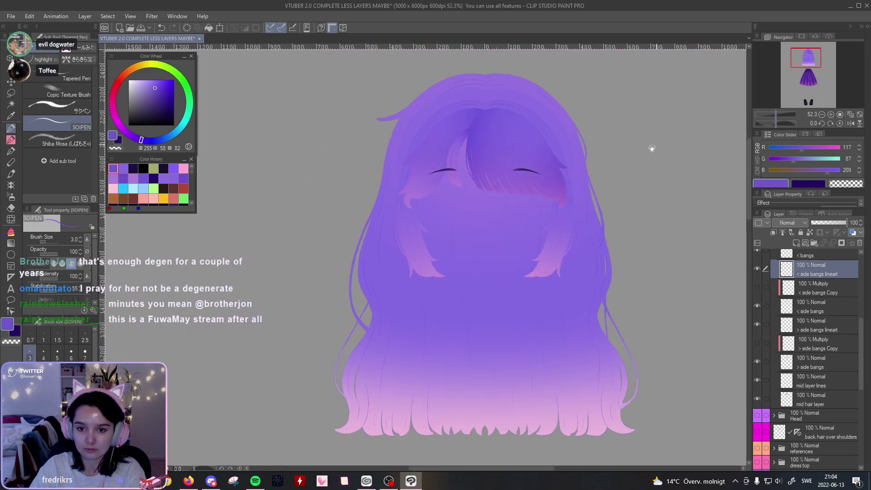
left_click_drag(657, 145, 597, 217)
left_click_drag(776, 112, 781, 114)
left_click_drag(626, 156, 574, 284)
left_click_drag(557, 236, 576, 294)
left_click_drag(779, 116, 785, 115)
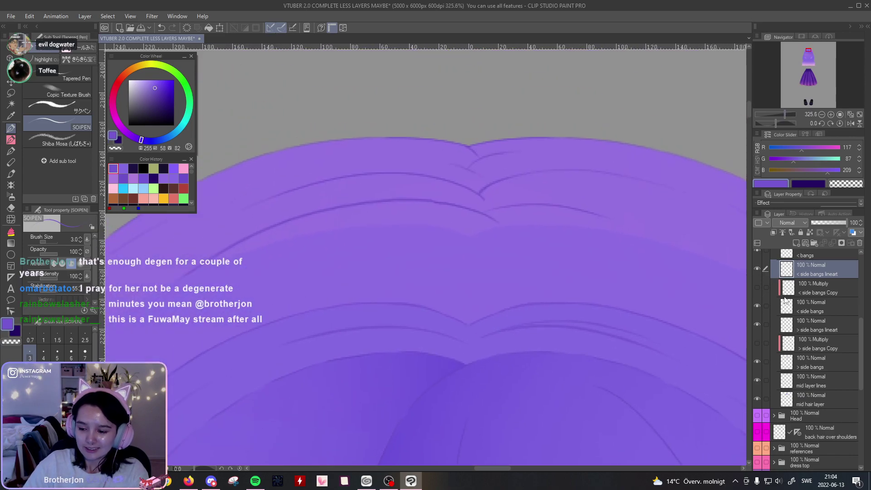
scroll(810, 390, "down", 5)
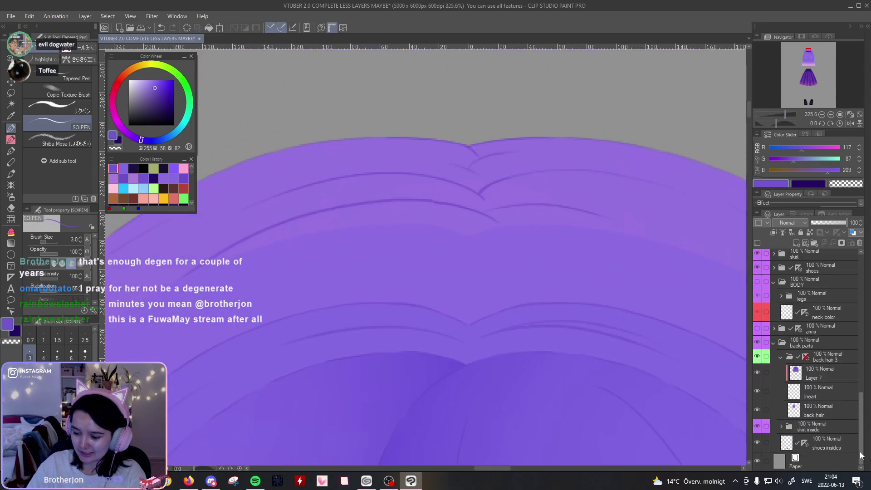
left_click(810, 391)
Step: Soften the back hair's line ends around the crown parting with the Soft eraser, undoing passes that remove too much
left_click_drag(783, 115, 787, 114)
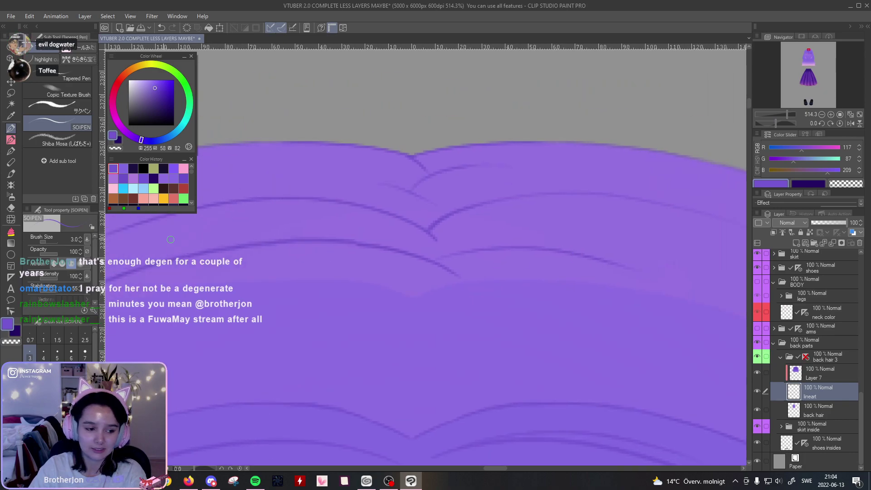
left_click(15, 206)
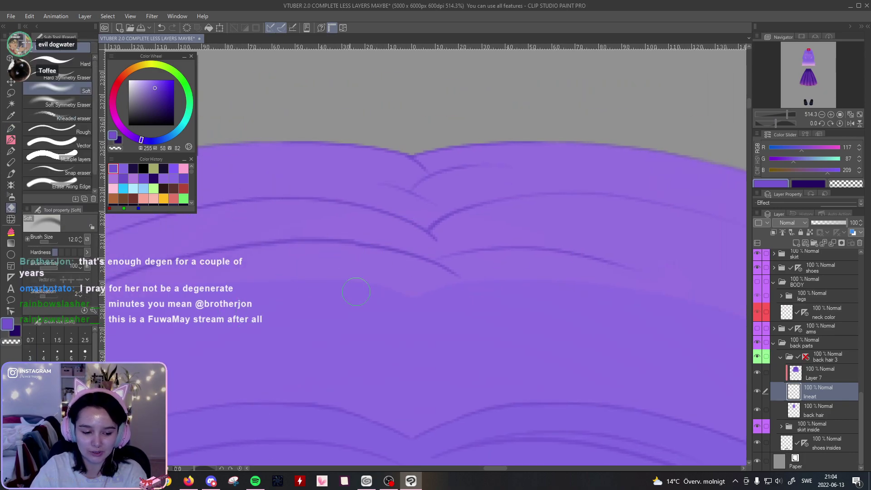
mouse_move(475, 268)
left_mouse_down()
mouse_move(437, 262)
mouse_move(457, 301)
mouse_move(422, 242)
mouse_move(418, 288)
mouse_move(434, 230)
mouse_move(425, 279)
mouse_move(423, 229)
mouse_move(409, 270)
mouse_move(408, 195)
mouse_move(418, 220)
mouse_move(424, 206)
mouse_move(414, 174)
left_mouse_up()
mouse_move(785, 115)
left_mouse_down()
mouse_move(776, 121)
mouse_move(787, 118)
left_mouse_up()
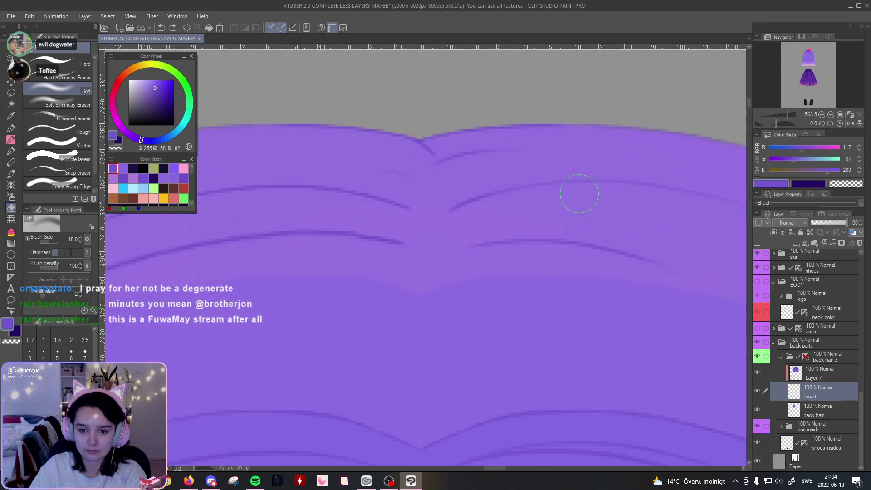
key("ctrl+z")
key("ctrl+z")
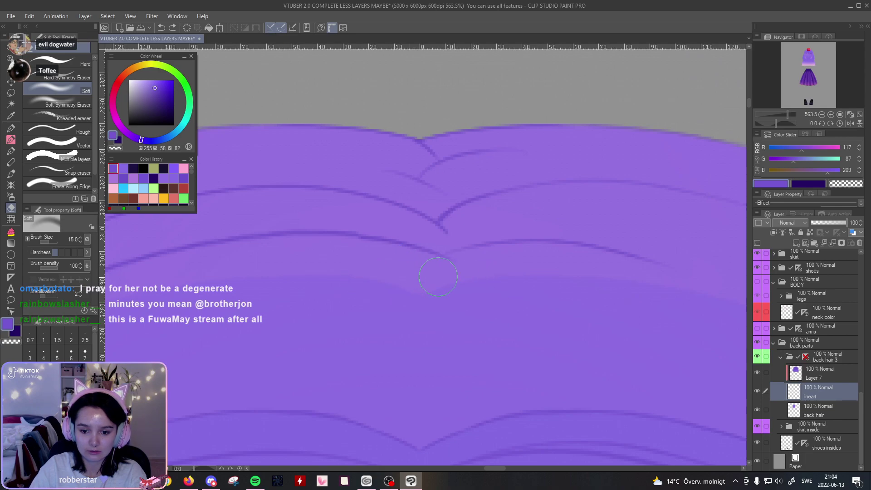
mouse_move(788, 114)
left_mouse_down()
mouse_move(777, 118)
mouse_move(790, 116)
left_mouse_up()
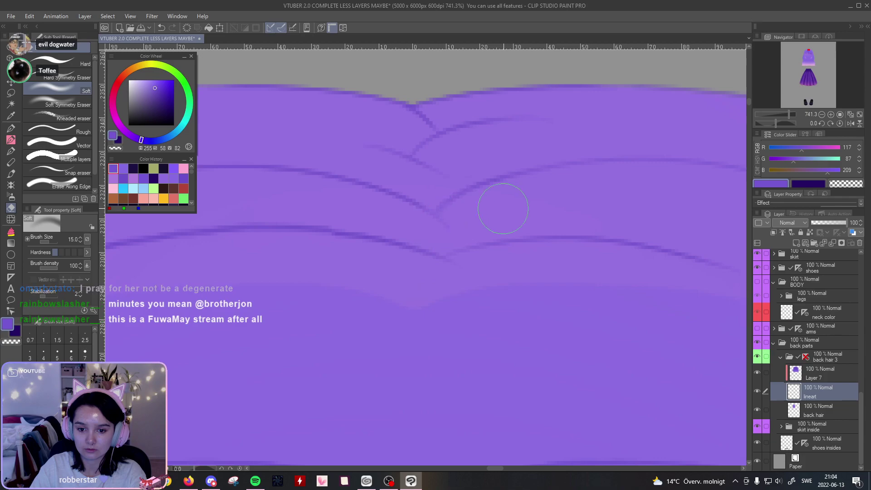
mouse_move(793, 114)
left_mouse_down()
mouse_move(776, 118)
mouse_move(786, 119)
left_mouse_up()
left_click_drag(712, 179, 610, 185)
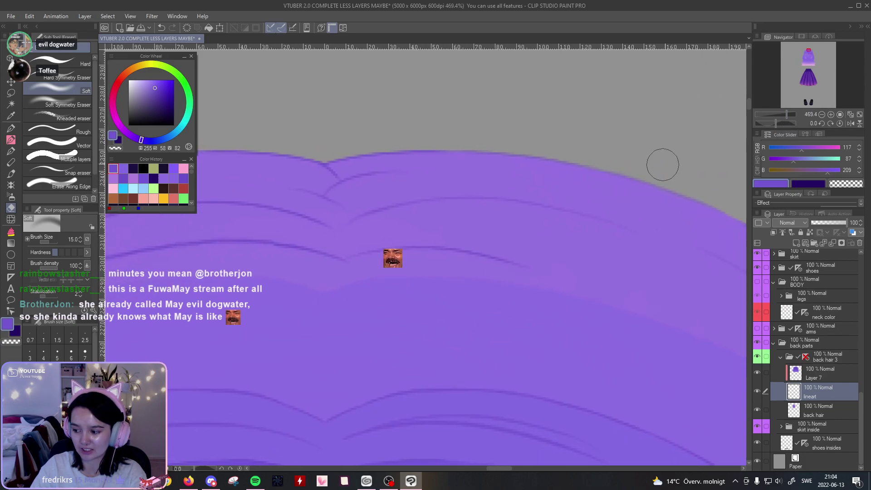
Step: Flip and rotate the canvas view and draw a SOIPEN strand line down the > half of the back hair's crown, redrawing it until it fits
left_click(849, 123)
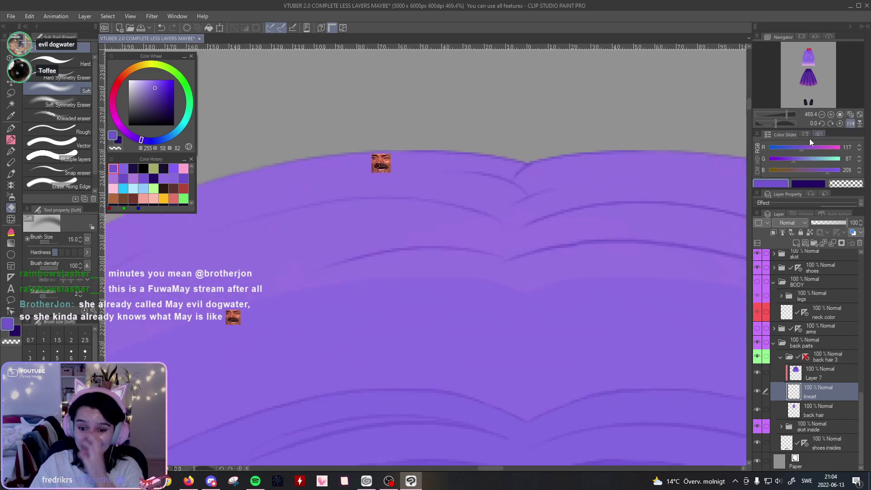
left_click_drag(776, 124, 764, 124)
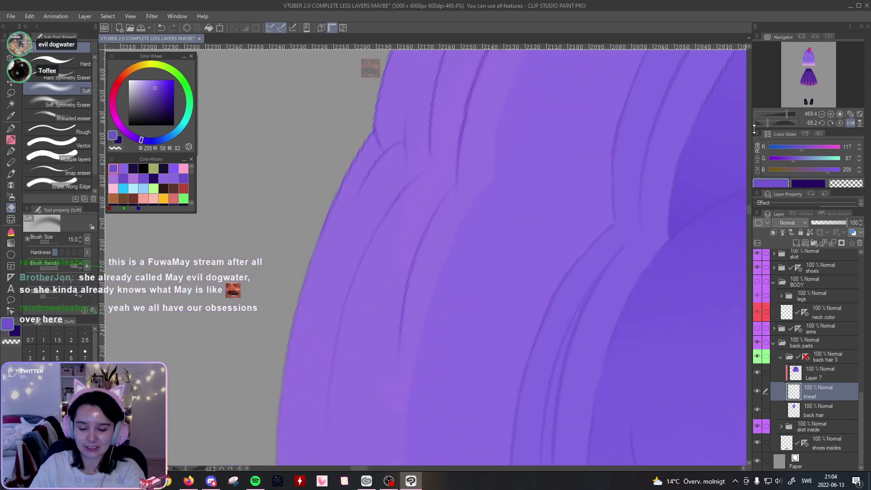
left_click_drag(376, 293, 416, 199)
left_click(11, 129)
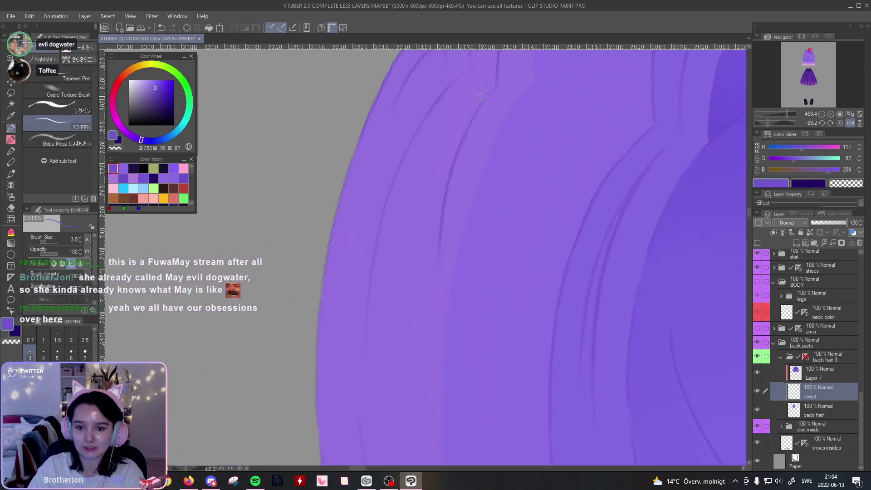
left_click_drag(491, 91, 419, 338)
key("ctrl+z")
left_click_drag(472, 107, 415, 364)
key("ctrl+z")
mouse_move(495, 85)
left_mouse_down()
mouse_move(424, 238)
mouse_move(438, 352)
left_mouse_up()
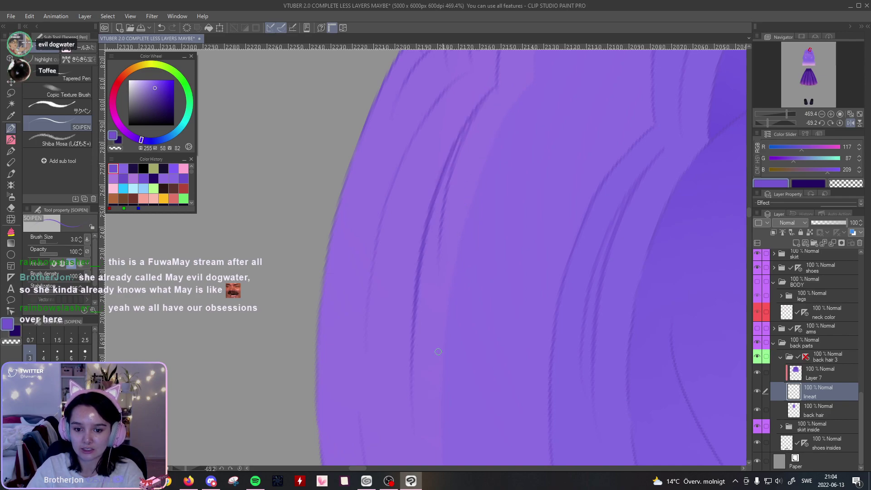
Step: Reset the view rotation and draw a short strand line near the crown's outer edge on the < half, undoing a stray stroke
left_click(840, 123)
left_click_drag(593, 235, 521, 151)
mouse_move(681, 154)
left_mouse_down()
mouse_move(563, 183)
mouse_move(516, 232)
left_mouse_up()
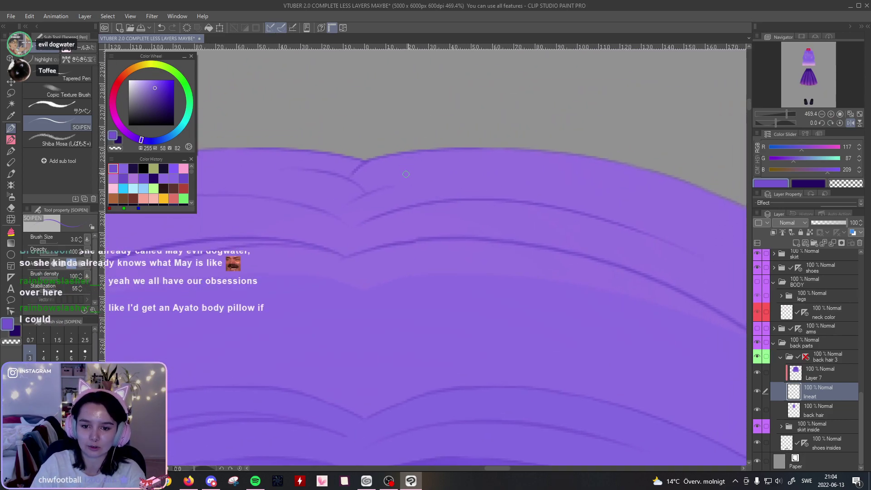
left_click_drag(435, 172, 656, 196)
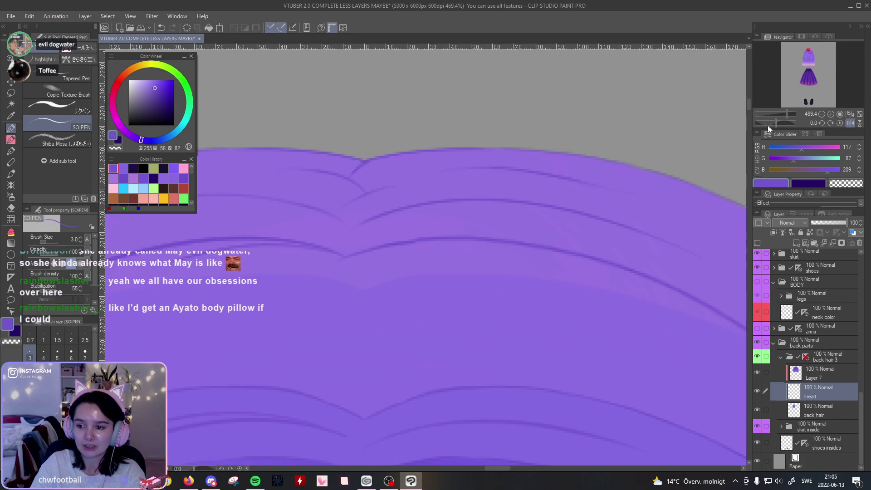
left_click_drag(786, 113, 785, 115)
mouse_move(422, 273)
left_mouse_down()
mouse_move(624, 228)
mouse_move(373, 239)
left_mouse_up()
key("ctrl+z")
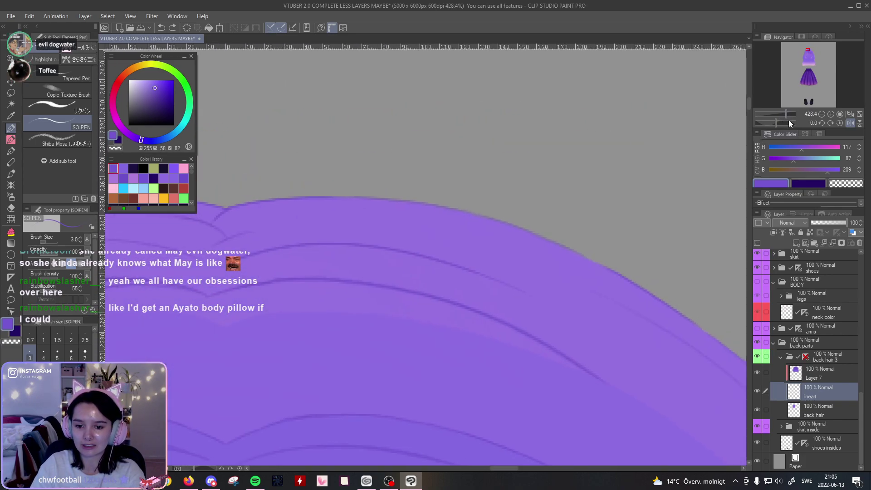
Step: Unflip and rotate the canvas view and draw a strand line between the back hair's outer edge and upper strands, undoing ill-fitting strokes
left_click(848, 123)
left_click_drag(776, 122, 771, 121)
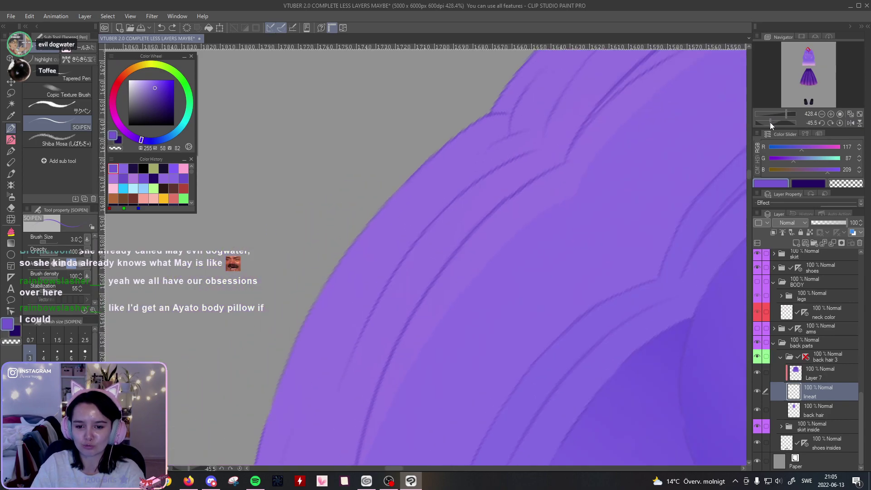
left_click_drag(444, 178, 351, 274)
key("ctrl+z")
mouse_move(463, 158)
left_mouse_down()
mouse_move(399, 223)
mouse_move(350, 296)
left_mouse_up()
key("ctrl+z")
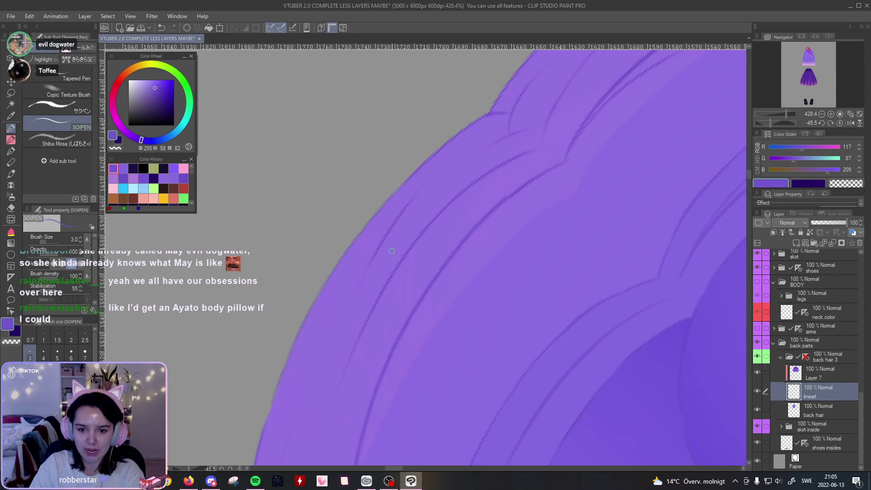
Step: Draw a strand line farther down the back hair's < side, redrawing it until it fits, and reset the view rotation
scroll(388, 259, "down", 4)
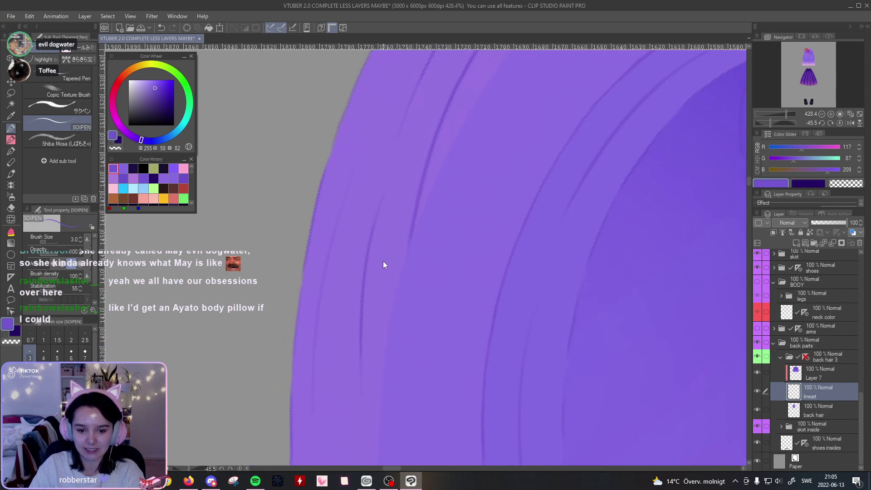
key("ctrl+z")
left_click_drag(384, 195, 357, 383)
key("ctrl+z")
left_click_drag(381, 205, 363, 395)
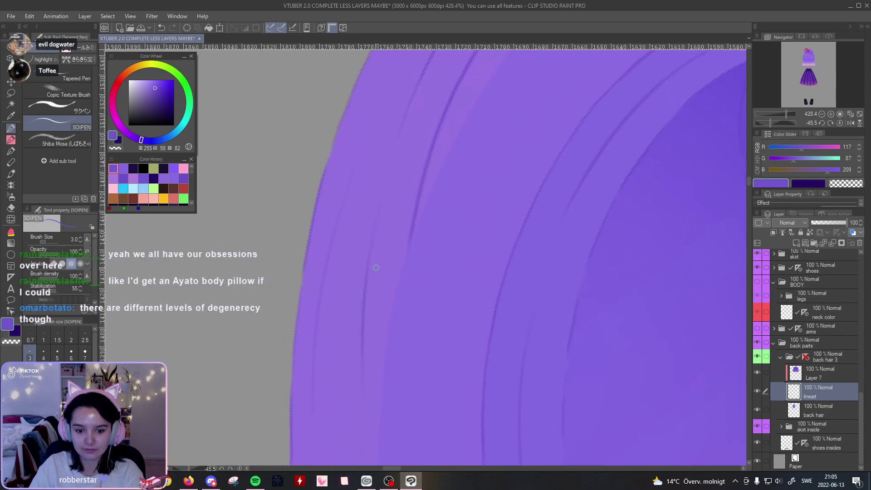
left_click_drag(450, 256, 464, 156)
left_click(839, 122)
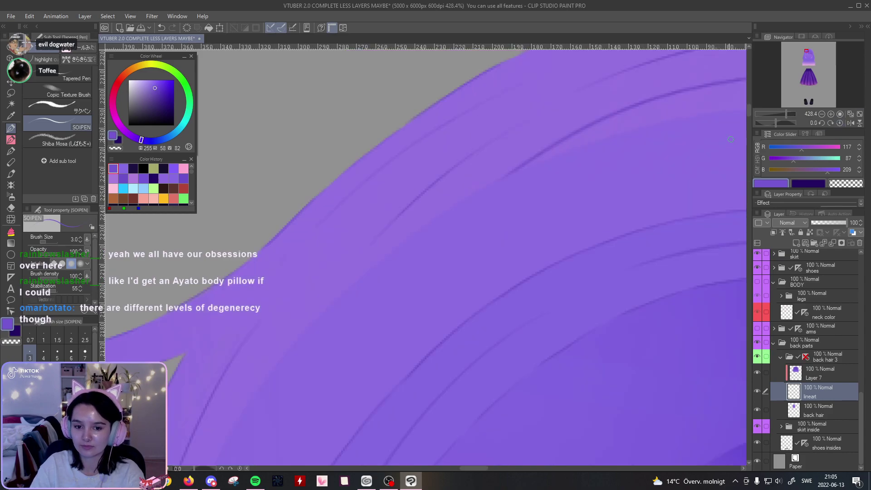
Step: Try to draw a strand line branching under the lower crown line on the back hair's < half, redrawing it repeatedly
left_click_drag(782, 111, 785, 110)
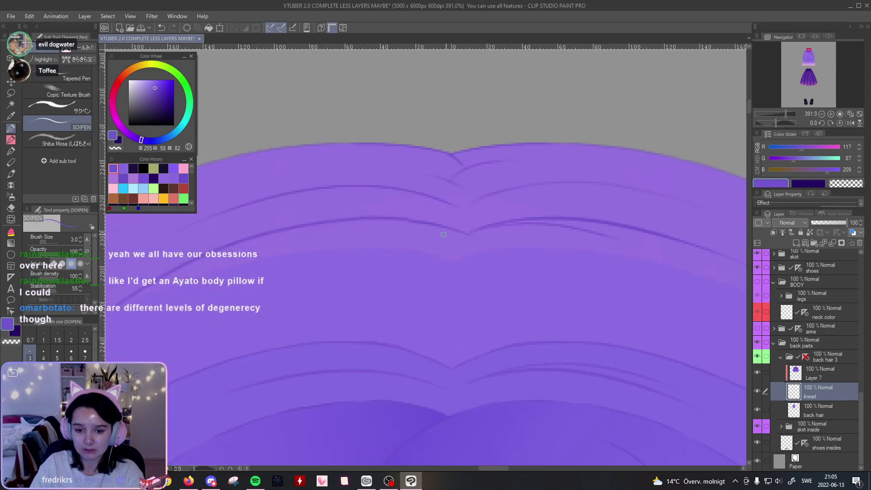
left_click_drag(444, 235, 521, 212)
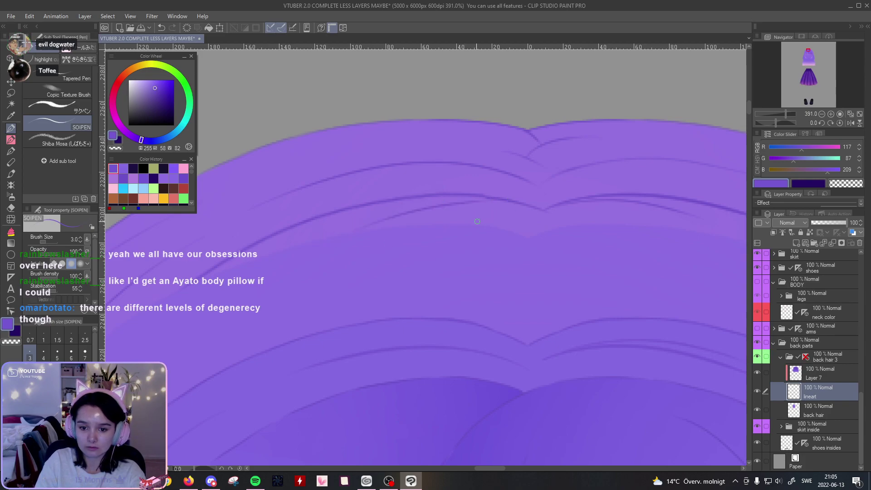
left_click_drag(504, 201, 320, 239)
left_click_drag(776, 123, 759, 124)
left_click_drag(480, 99, 393, 252)
key("ctrl+z")
left_click_drag(456, 121, 404, 249)
key("ctrl+z")
left_click_drag(469, 105, 411, 239)
key("ctrl+z")
left_click_drag(457, 122, 395, 271)
key("ctrl+z")
left_click_drag(462, 117, 406, 247)
key("ctrl+z")
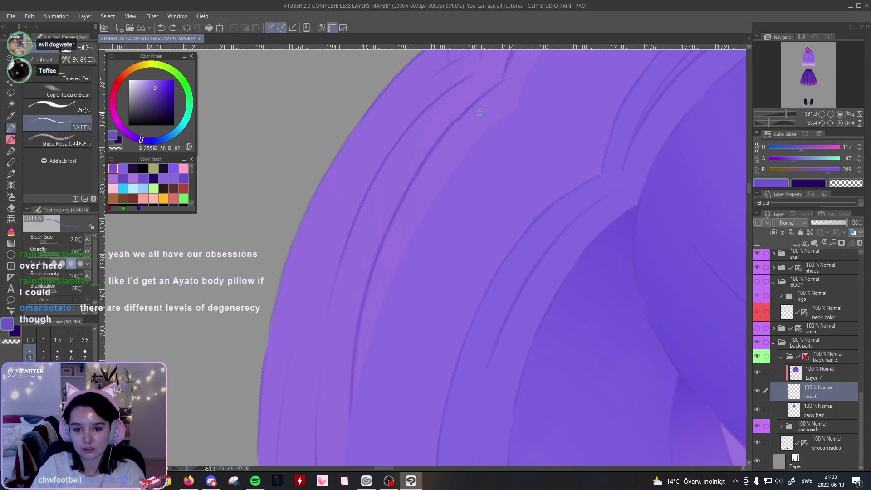
left_click_drag(462, 119, 425, 230)
key("ctrl+z")
left_click_drag(471, 104, 397, 259)
key("ctrl+z")
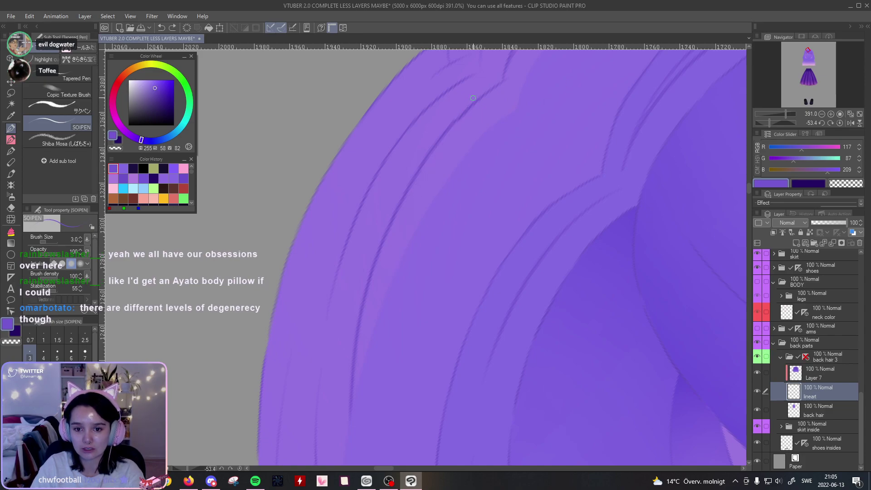
left_click_drag(476, 96, 393, 285)
key("ctrl+z")
left_click_drag(477, 99, 397, 266)
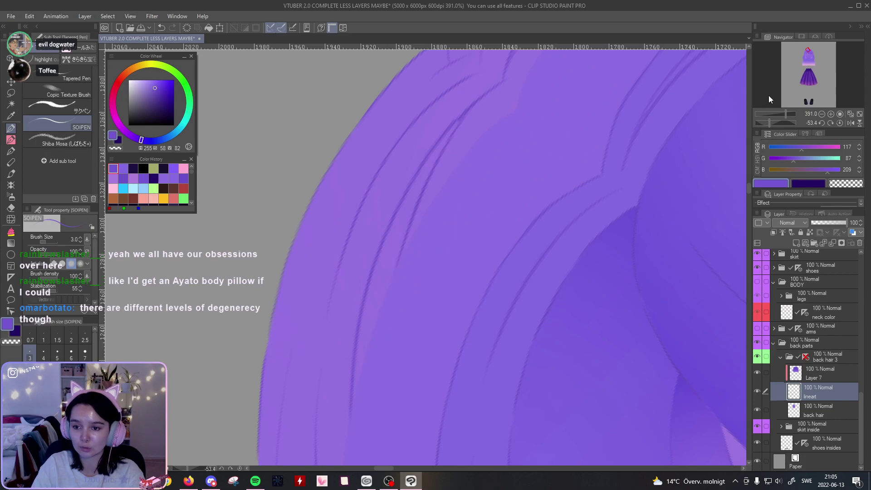
left_click(840, 123)
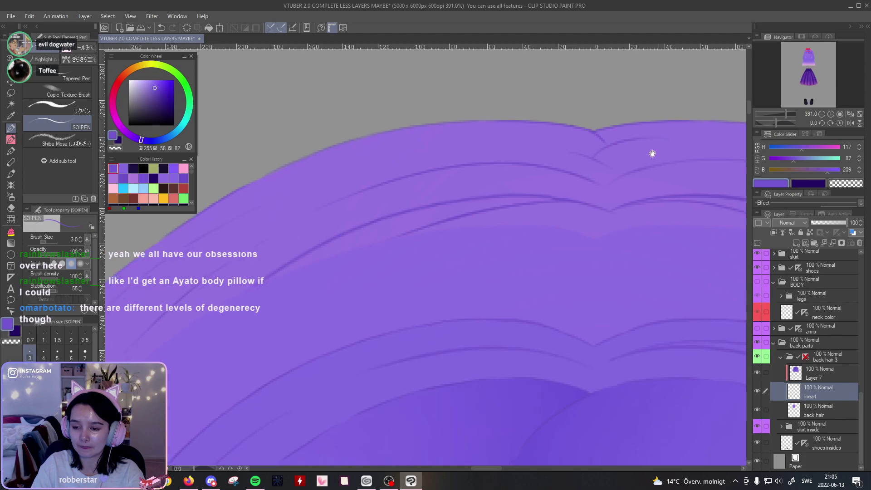
Step: Undo the last branch line and redraw it beneath the < half's lower crown strand near the parting until it fits
left_click_drag(658, 158, 520, 109)
key("ctrl+z")
left_click_drag(376, 185, 459, 176)
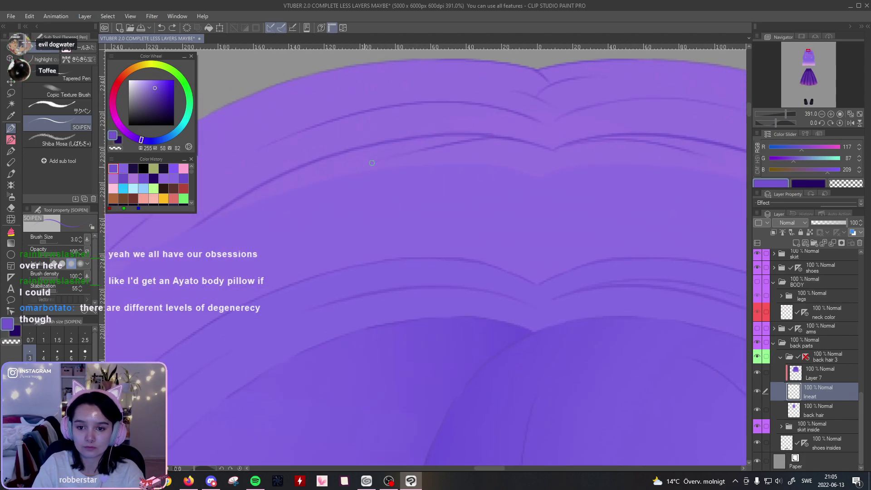
left_click_drag(403, 145, 458, 137)
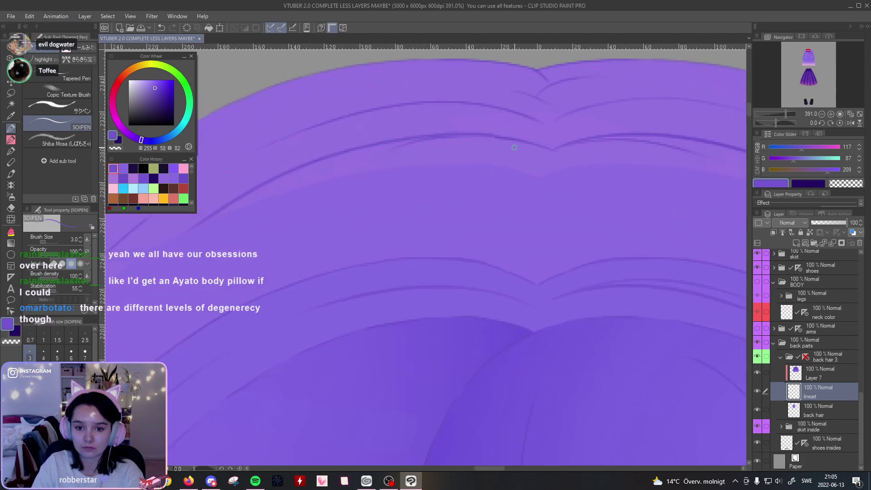
left_click_drag(376, 157, 481, 136)
key("ctrl+z")
left_click_drag(376, 158, 488, 136)
key("ctrl+z")
left_click_drag(363, 157, 482, 136)
Step: Check the whole head of hair and save the illustration
left_click_drag(785, 114, 777, 115)
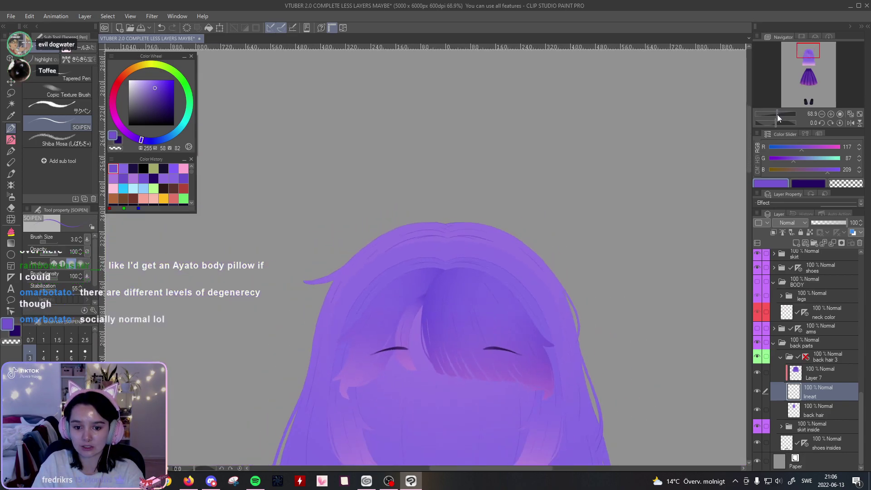
left_click_drag(636, 114, 644, 111)
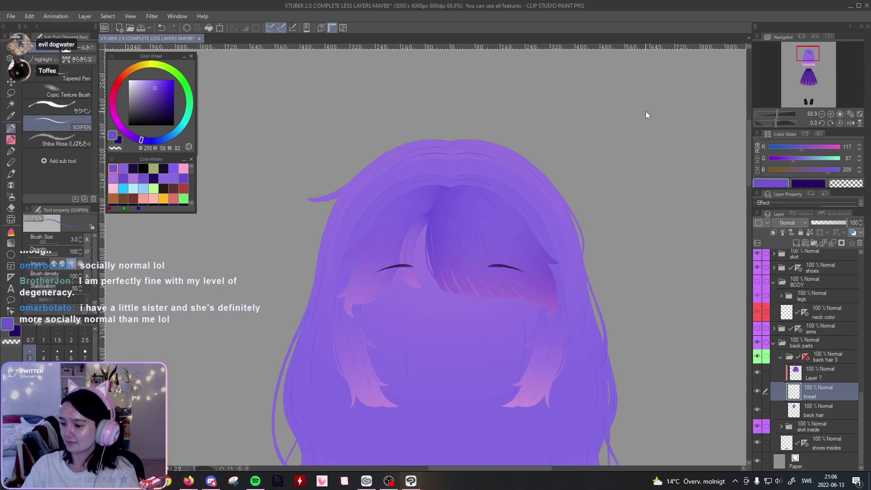
key("ctrl+s")
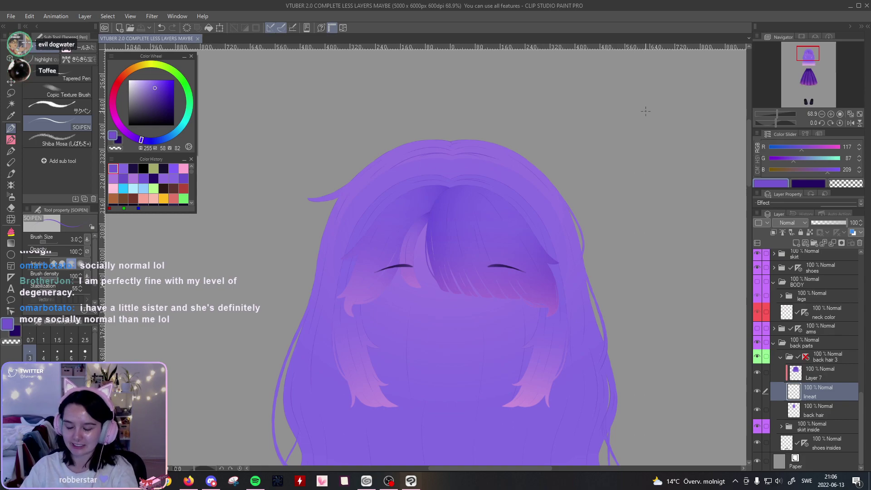
Step: Select the mid layer lines layer and draw a strand line from the parting across the > half of the crown, undoing a first attempt
left_click_drag(862, 434, 858, 359)
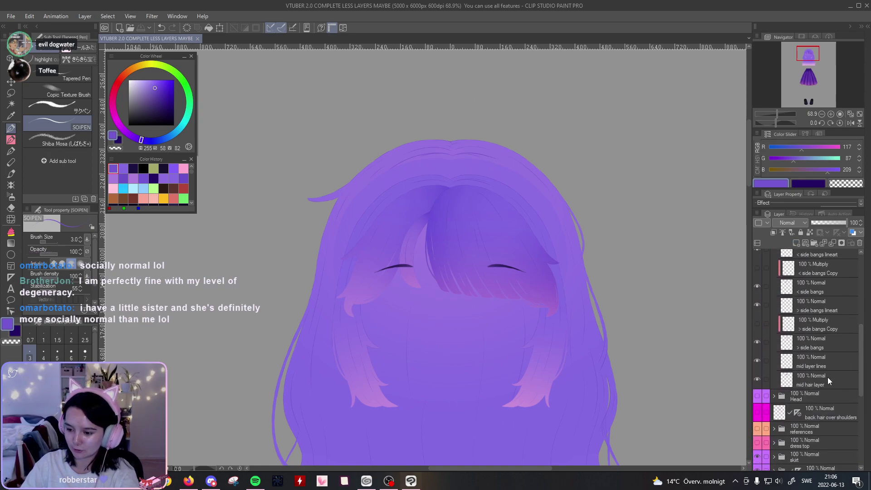
left_click(828, 360)
left_click_drag(777, 114, 783, 113)
left_click_drag(543, 76, 498, 264)
left_click(458, 159)
mouse_move(453, 163)
left_mouse_down()
mouse_move(486, 148)
mouse_move(532, 152)
left_mouse_up()
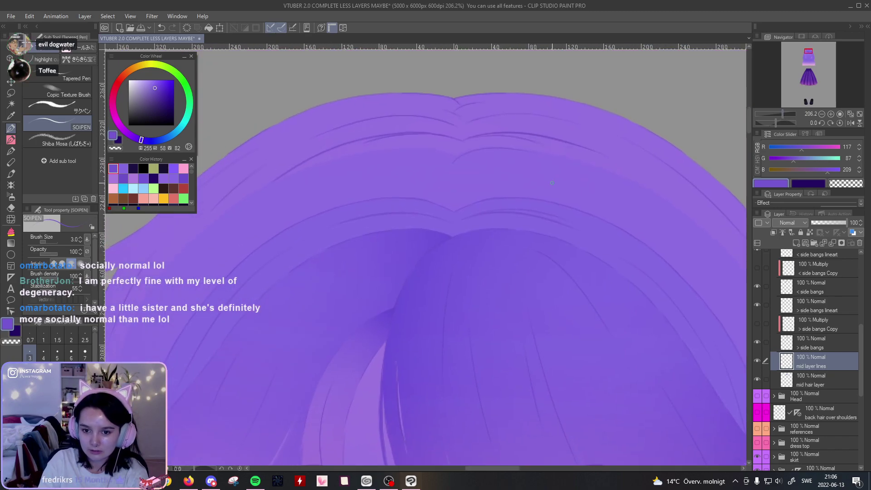
key("ctrl+z")
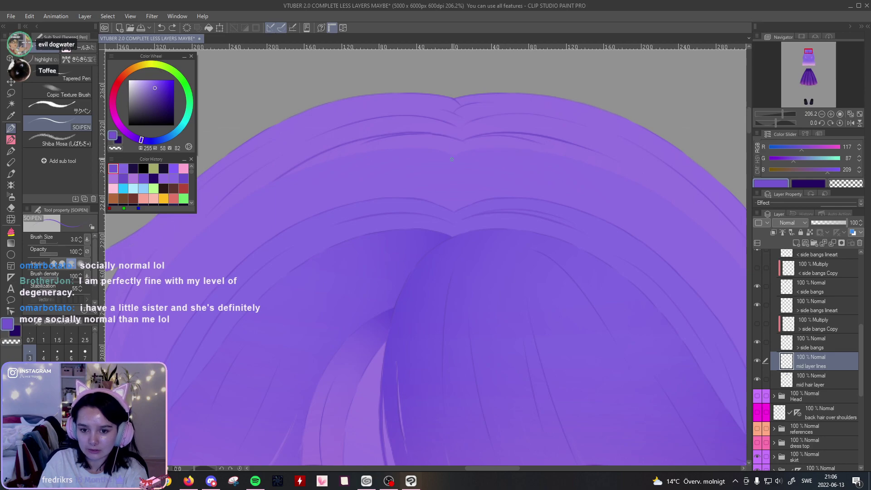
left_click_drag(784, 116, 785, 112)
left_click_drag(571, 140, 509, 195)
Step: Continue the new strand line down the > half of the crown, undoing ill-fitting strokes
left_click_drag(779, 121, 786, 122)
left_click_drag(352, 102, 377, 304)
key("ctrl+z")
left_click_drag(358, 127, 376, 300)
key("ctrl+z")
left_click_drag(364, 132, 381, 306)
key("ctrl+z")
left_click_drag(364, 135, 383, 281)
key("ctrl+z")
left_click_drag(425, 185, 465, 164)
mouse_move(398, 97)
left_mouse_down()
mouse_move(410, 177)
mouse_move(394, 338)
left_mouse_up()
key("ctrl+z")
mouse_move(398, 100)
left_mouse_down()
mouse_move(416, 158)
mouse_move(422, 273)
left_mouse_up()
key("ctrl+z")
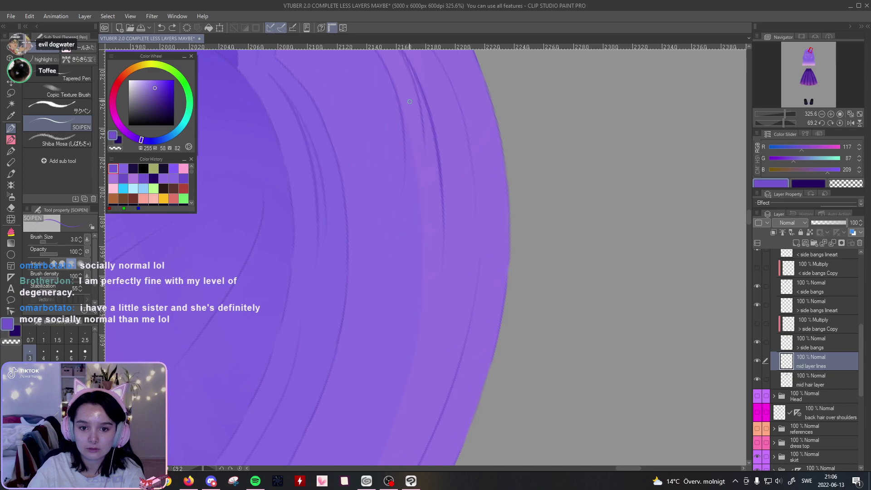
left_click_drag(416, 181, 419, 296)
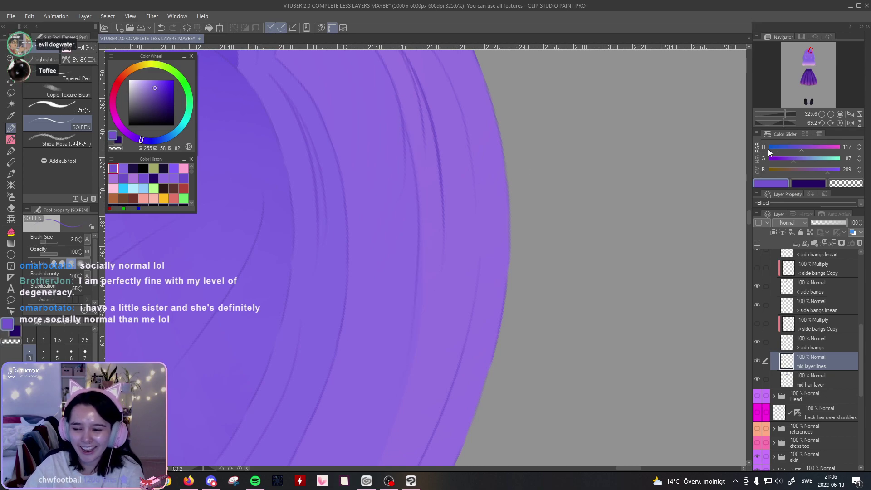
left_click(840, 123)
left_click_drag(618, 264, 679, 232)
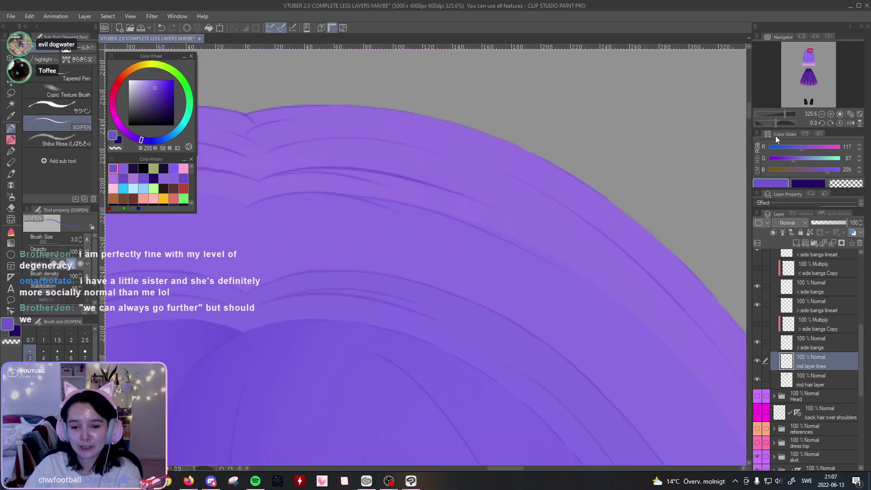
left_click_drag(624, 243, 657, 228)
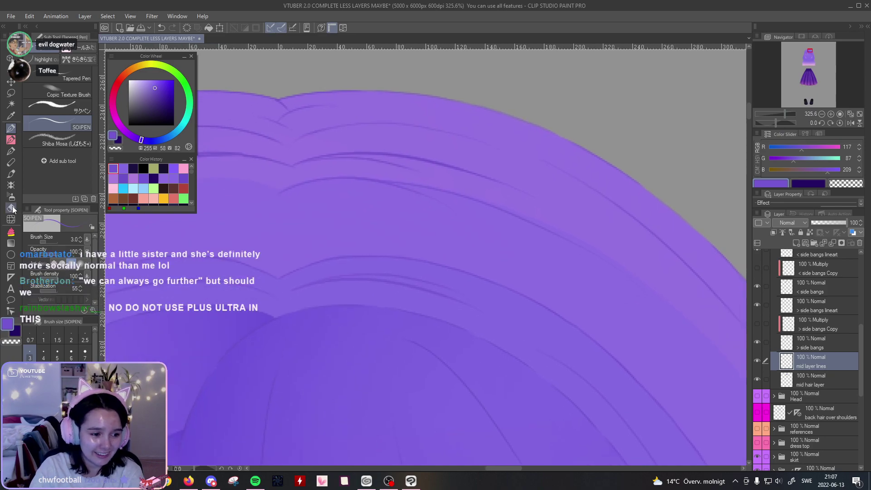
left_click(11, 208)
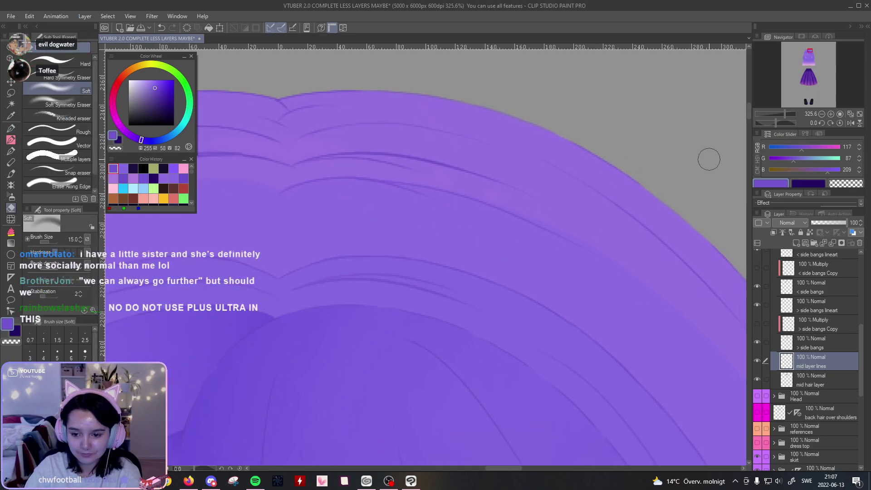
left_click_drag(785, 114, 785, 117)
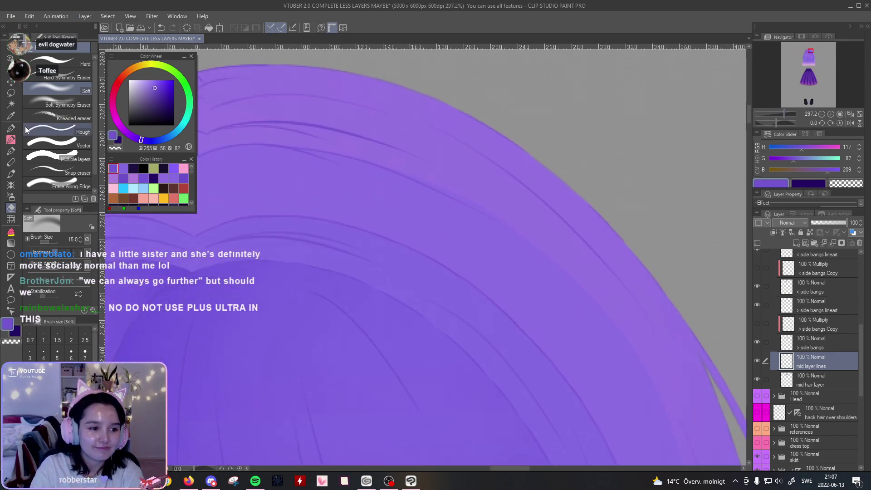
left_click(11, 93)
left_click_drag(556, 225, 404, 136)
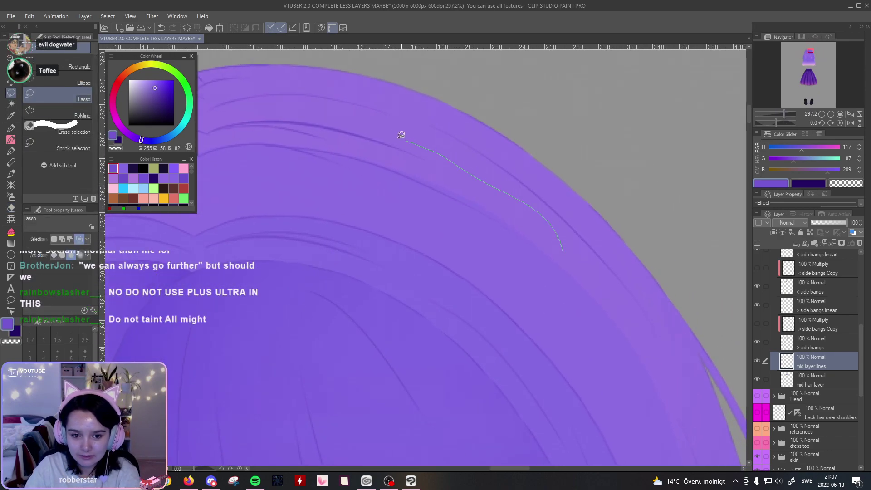
mouse_move(358, 151)
left_mouse_down()
mouse_move(359, 186)
mouse_move(319, 272)
left_mouse_up()
left_click_drag(564, 266, 560, 245)
left_click_drag(601, 192, 582, 197)
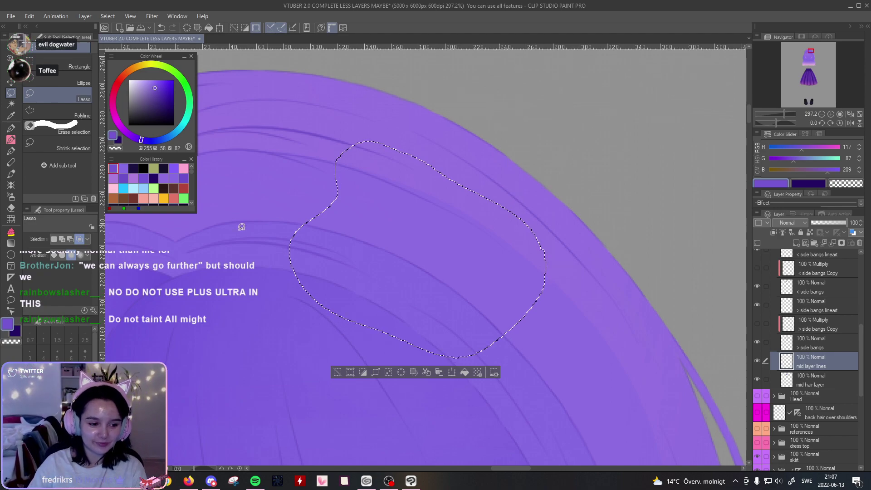
left_click(11, 219)
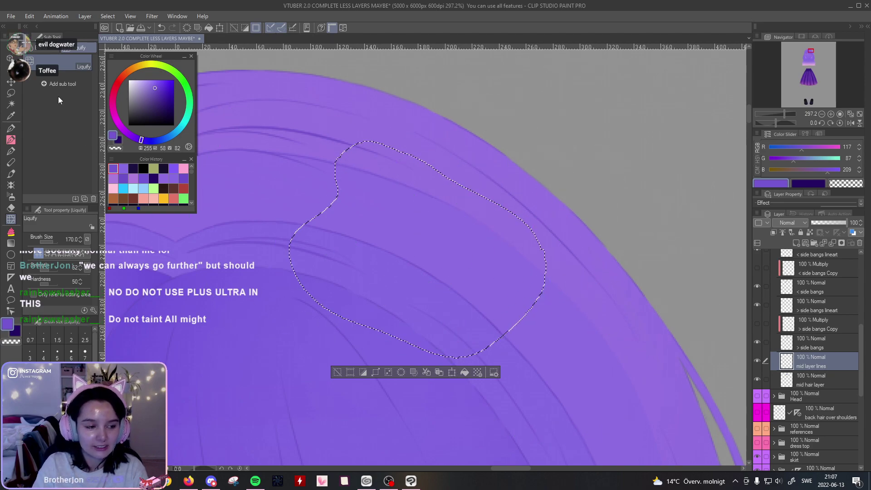
key("m")
key("ctrl+d")
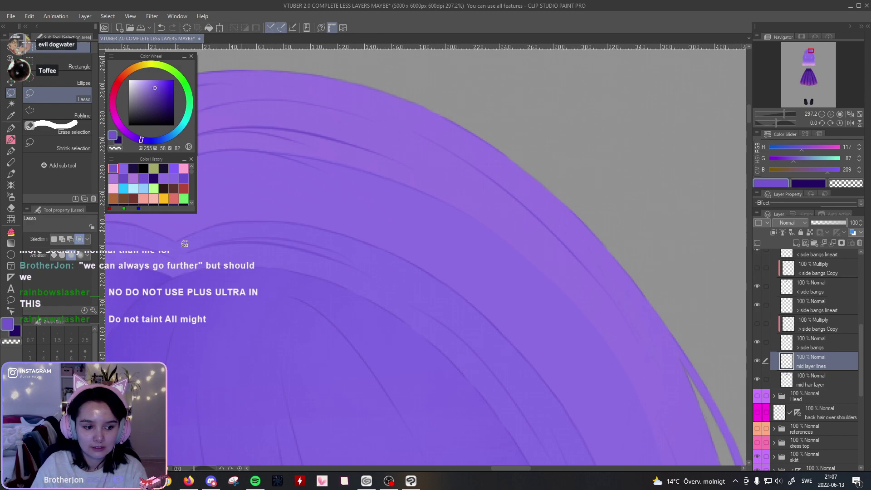
Step: Draw a SOIPEN strand line from near the parting down the < half of the crown, redrawing it once
left_click(12, 208)
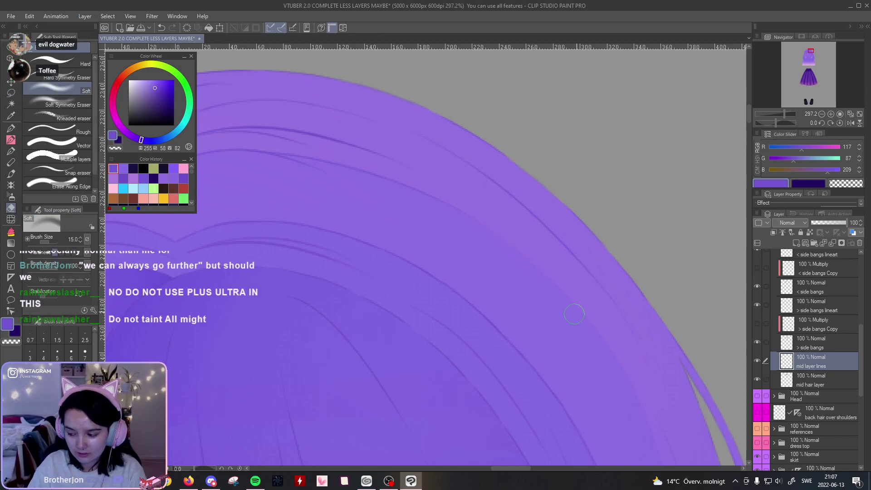
key("space")
left_click_drag(573, 272, 537, 218)
mouse_move(785, 114)
left_mouse_down()
mouse_move(769, 123)
mouse_move(786, 113)
left_mouse_up()
key("p")
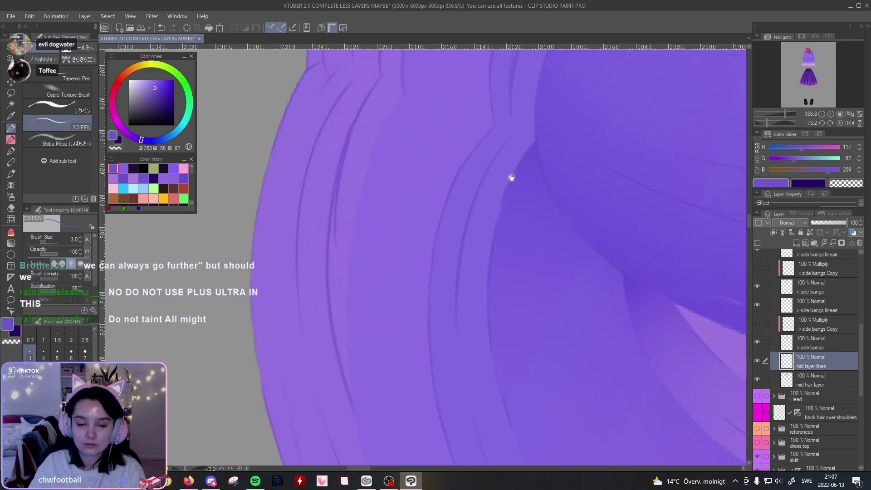
left_click_drag(510, 171, 547, 173)
left_click_drag(419, 134, 372, 293)
key("ctrl+z")
left_click_drag(438, 115, 393, 304)
mouse_move(416, 268)
left_mouse_down()
mouse_move(429, 96)
mouse_move(399, 112)
left_mouse_up()
Step: Extend the strand line farther down the < side of the hair, redrawing it until it fits, and reset the view rotation
left_click_drag(376, 166, 390, 312)
key("ctrl+z")
left_click_drag(379, 199, 415, 356)
key("ctrl+z")
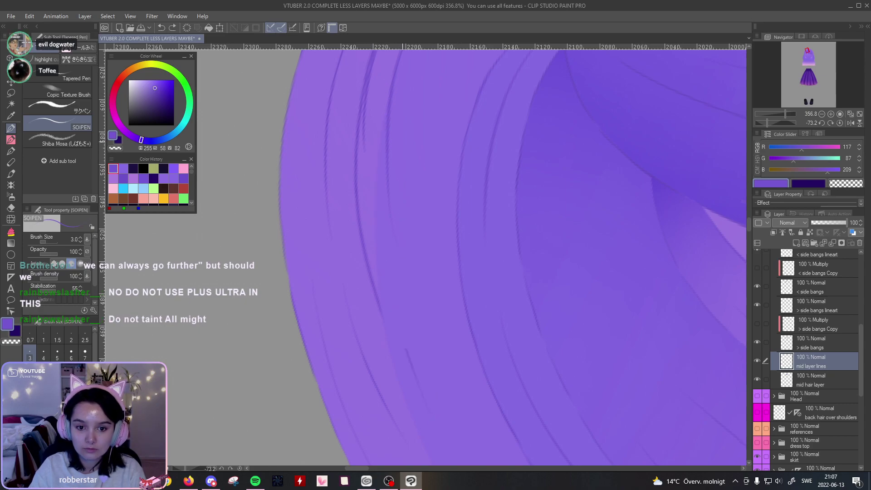
mouse_move(374, 167)
left_mouse_down()
mouse_move(372, 249)
mouse_move(387, 326)
left_mouse_up()
key("ctrl+z")
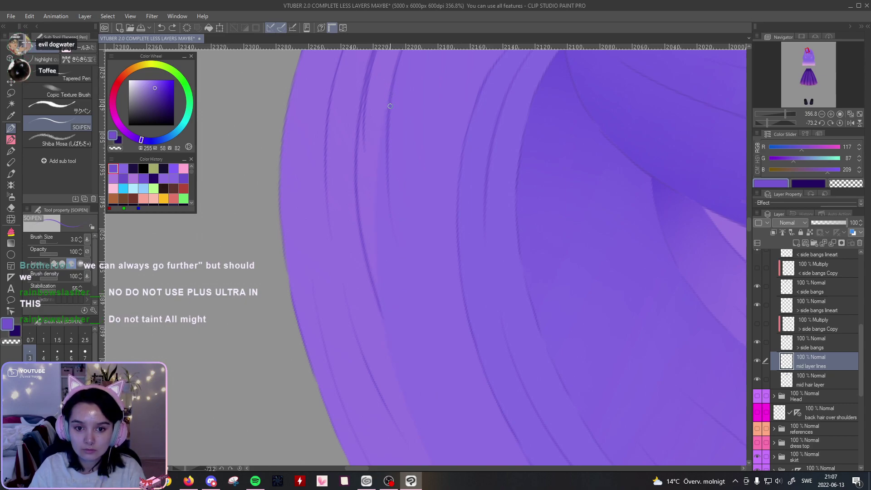
mouse_move(371, 132)
left_mouse_down()
mouse_move(373, 240)
mouse_move(408, 400)
left_mouse_up()
key("ctrl+z")
mouse_move(378, 164)
left_mouse_down()
mouse_move(378, 245)
mouse_move(394, 337)
mouse_move(431, 426)
left_mouse_up()
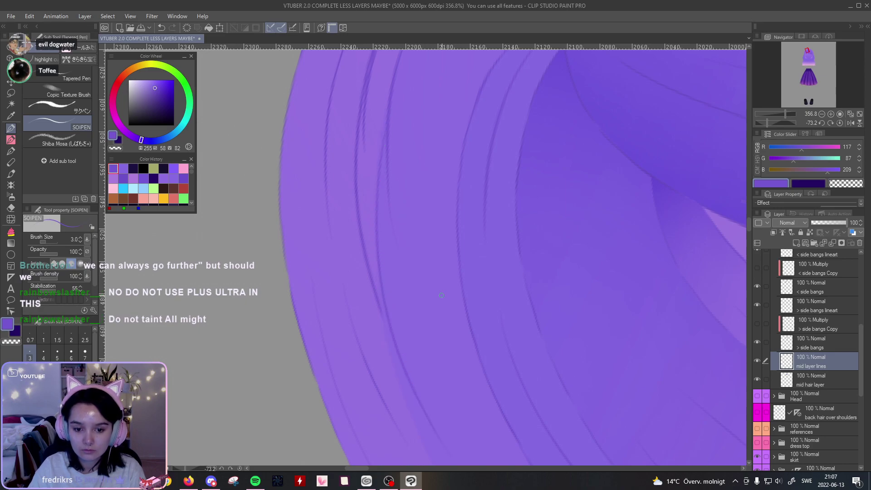
left_click(839, 124)
left_click_drag(785, 115, 782, 115)
left_click_drag(686, 193, 644, 134)
left_click_drag(781, 113, 783, 116)
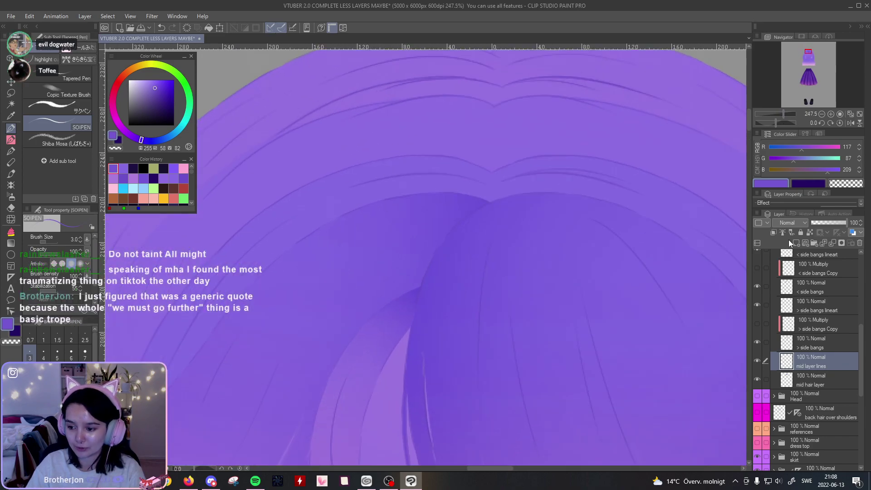
Step: Show the Multiply copies of both side bangs and draw short strand lines on both halves of the crown just above the bangs
left_click(757, 323)
left_click(759, 269)
left_click_drag(567, 145, 600, 171)
left_click_drag(638, 144, 560, 154)
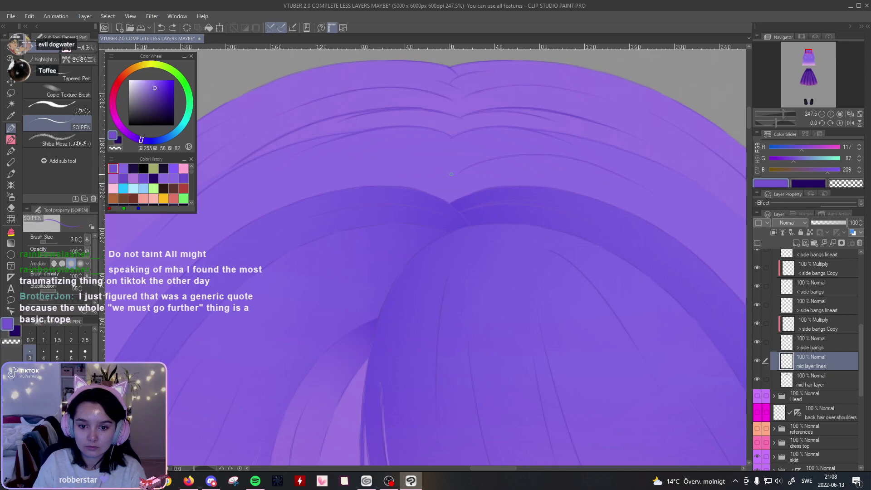
left_click_drag(783, 113, 785, 110)
left_click_drag(512, 155, 487, 188)
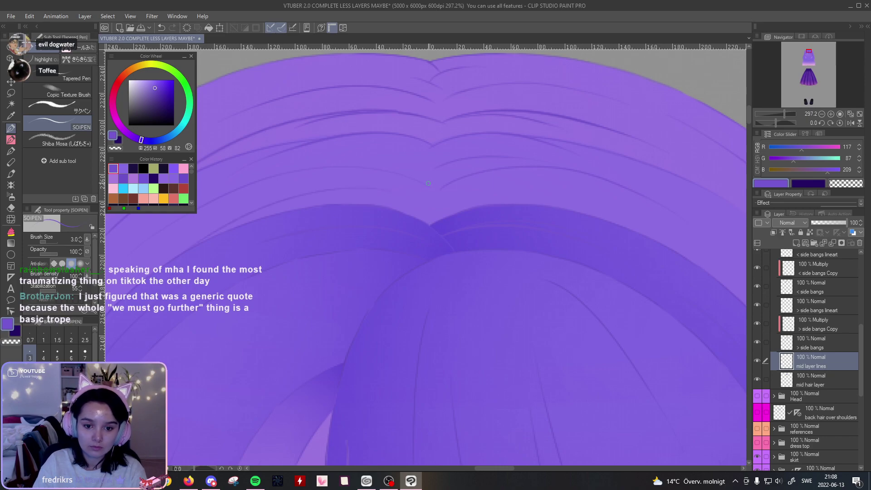
left_click_drag(354, 267, 547, 142)
left_click_drag(336, 221, 465, 182)
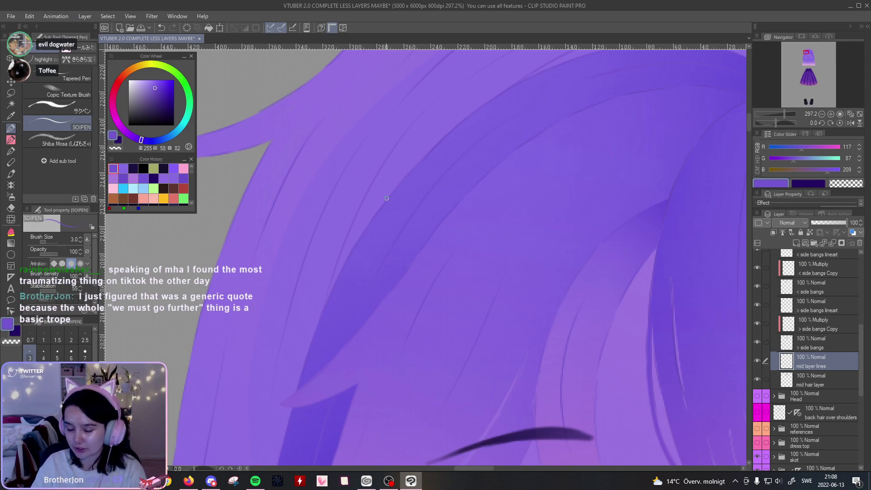
Step: Inspect the strand lines along the > half of the crown and reset the view rotation
left_click_drag(798, 132, 783, 109)
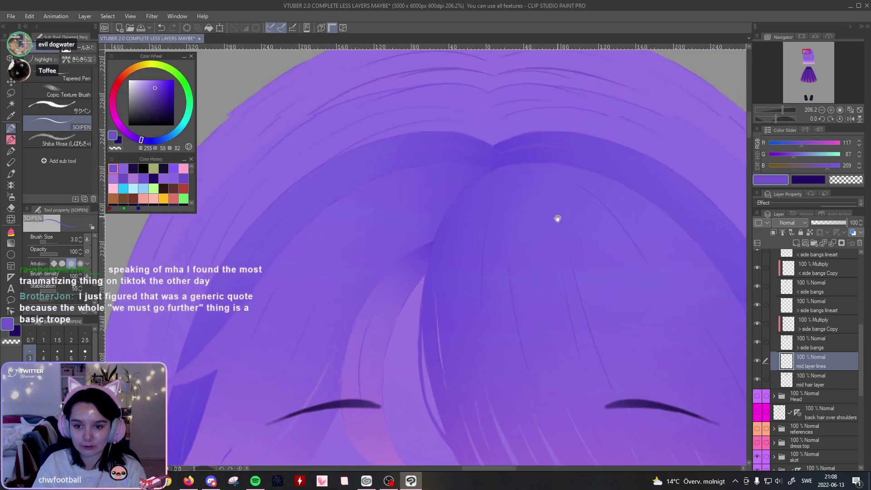
left_click_drag(572, 216, 421, 247)
left_click_drag(572, 241, 502, 253)
left_click_drag(634, 218, 569, 161)
left_click_drag(775, 118, 778, 118)
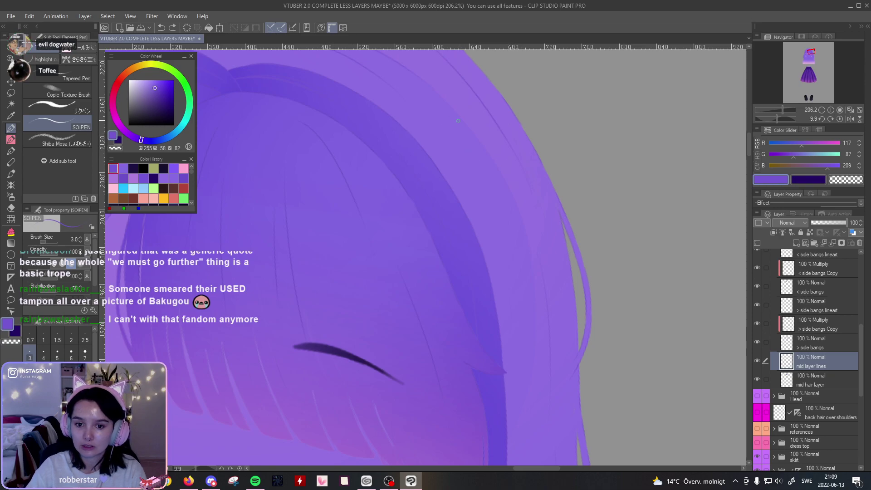
left_click(840, 119)
Step: Lasso the strand lines along the outer > side of the mid hair layer, adjust them with Liquify, and deselect
left_click(10, 219)
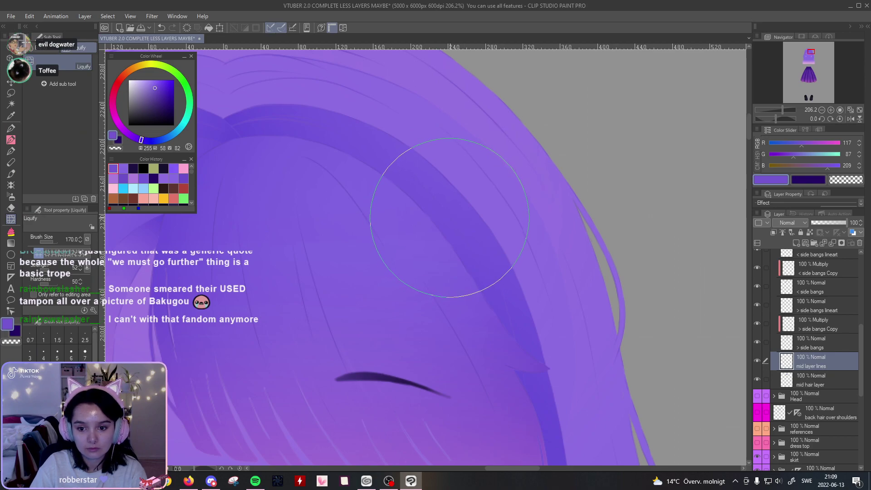
scroll(502, 150, "up", 2)
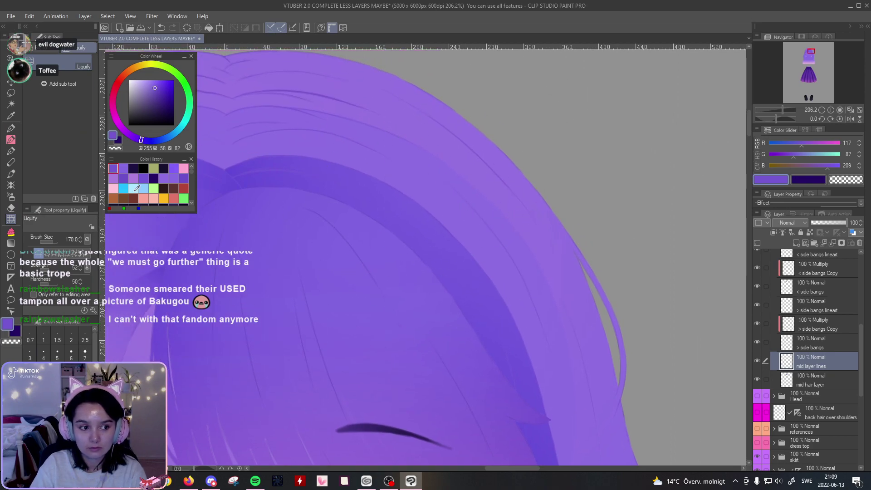
left_click(11, 93)
mouse_move(460, 172)
left_mouse_down()
mouse_move(445, 325)
mouse_move(581, 376)
mouse_move(521, 234)
left_mouse_up()
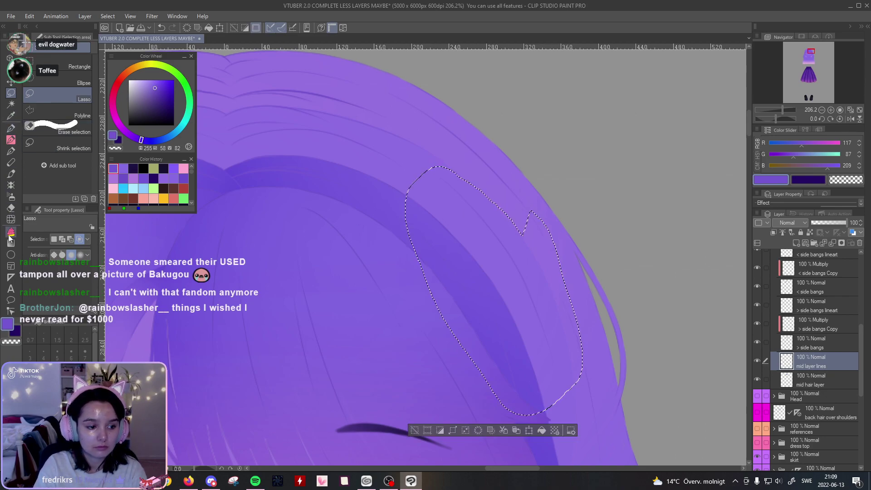
left_click(11, 219)
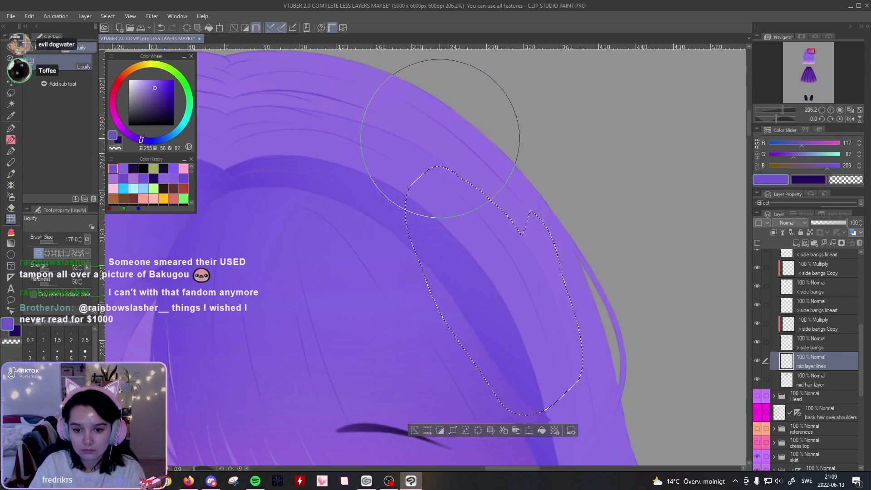
left_click_drag(605, 210, 563, 136)
left_click(11, 93)
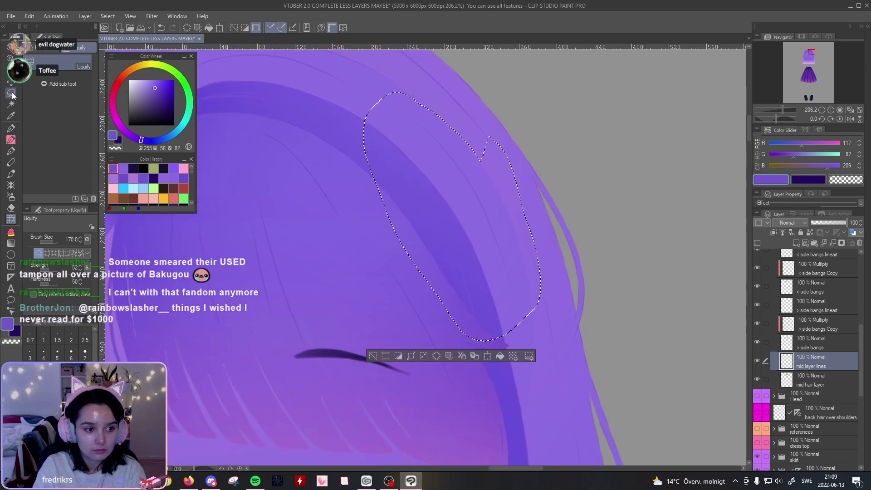
left_click(351, 255)
Step: Lasso the strand line on the > half of the crown near the parting, adjust it with Liquify, and deselect
left_click(12, 209)
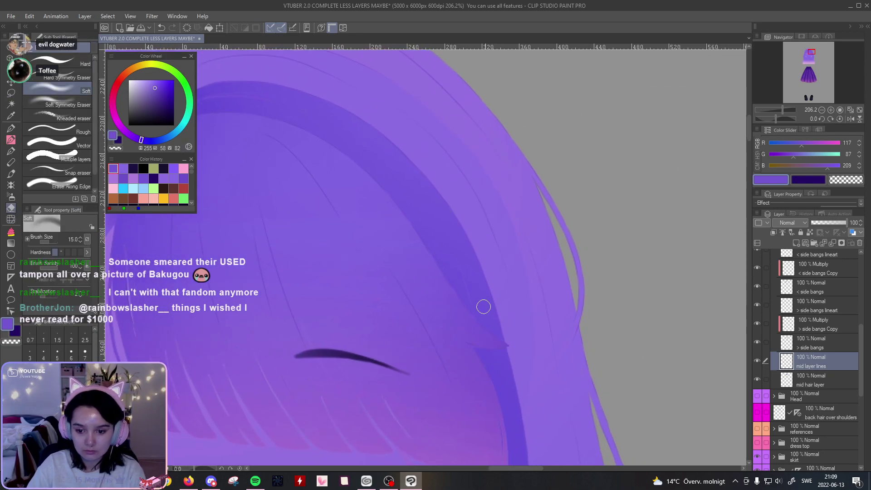
left_click_drag(546, 213, 573, 290)
left_click_drag(511, 254, 600, 301)
left_click_drag(782, 110, 784, 108)
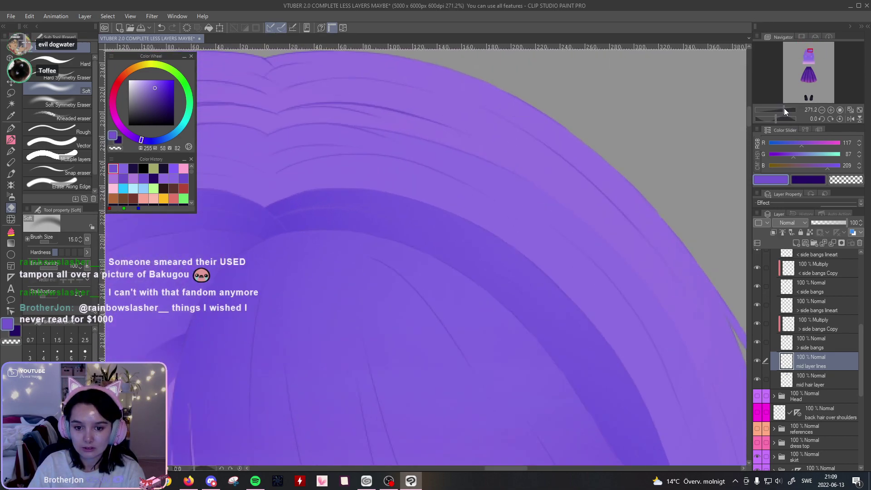
left_click(10, 93)
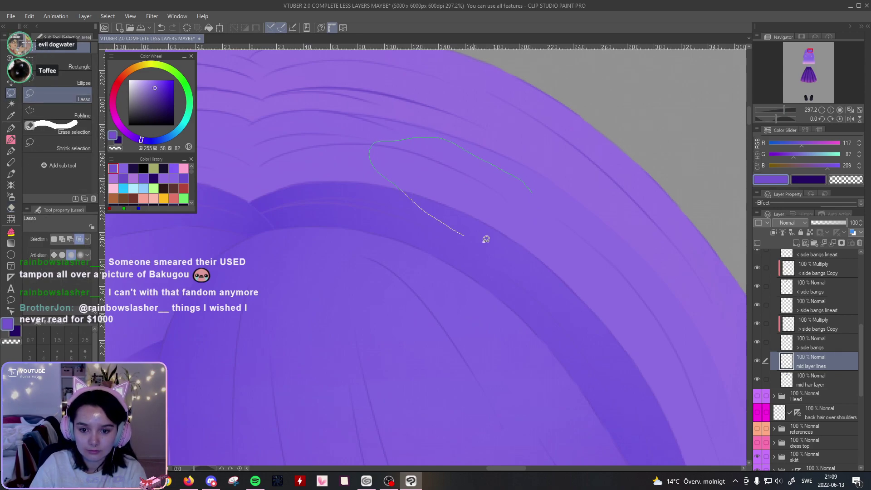
left_click_drag(479, 238, 522, 181)
key("j")
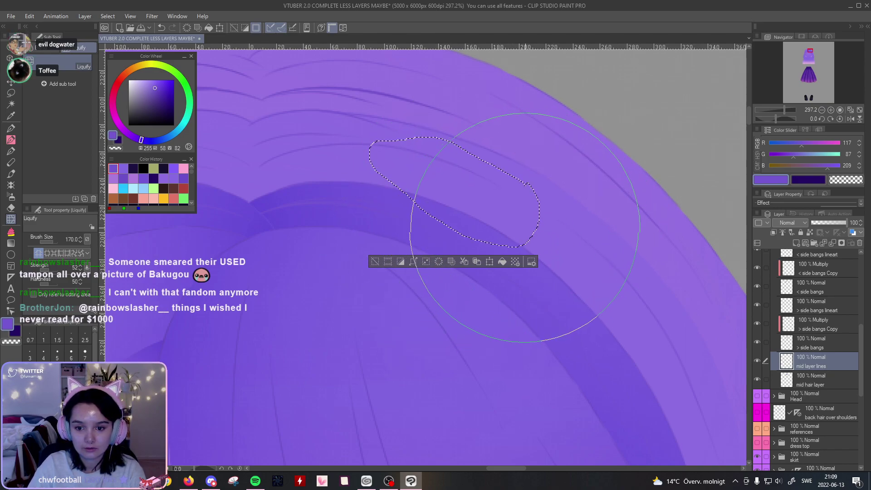
key("m")
key("ctrl+d")
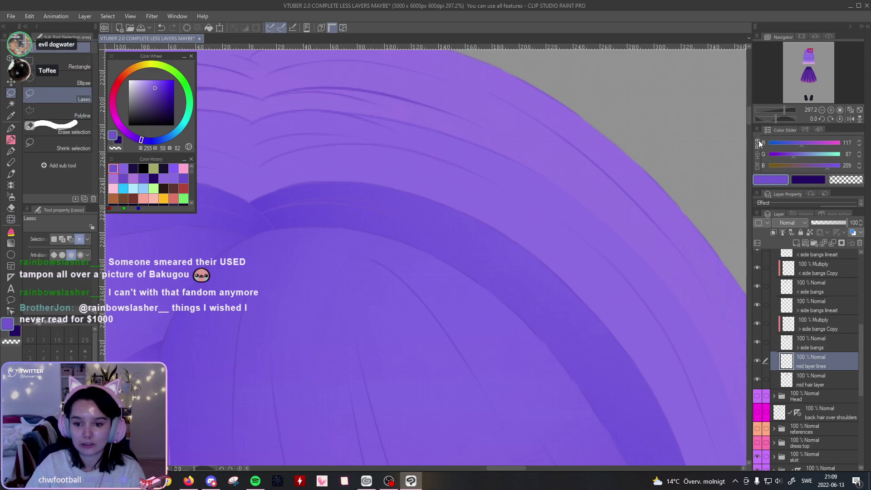
Step: Examine the new strand lines across the crown and bangs at overview and closer zoom levels
left_click_drag(789, 114, 774, 113)
scroll(617, 277, "up", 5)
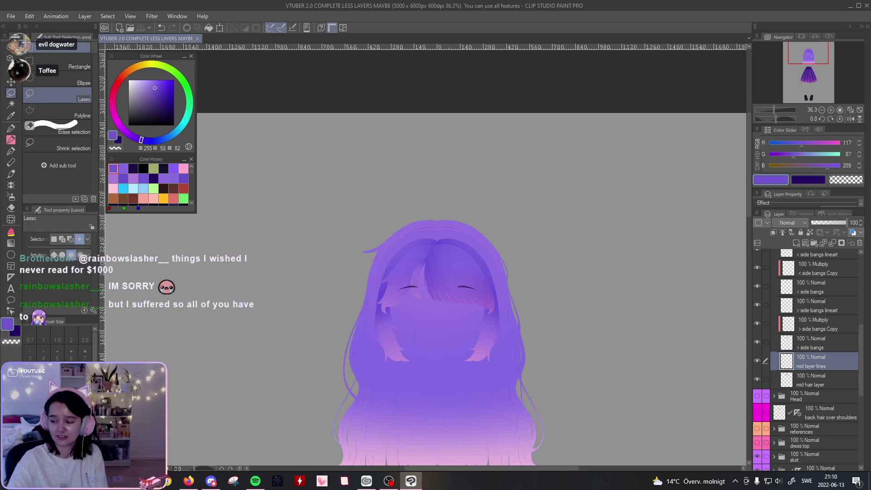
key("alt+Tab")
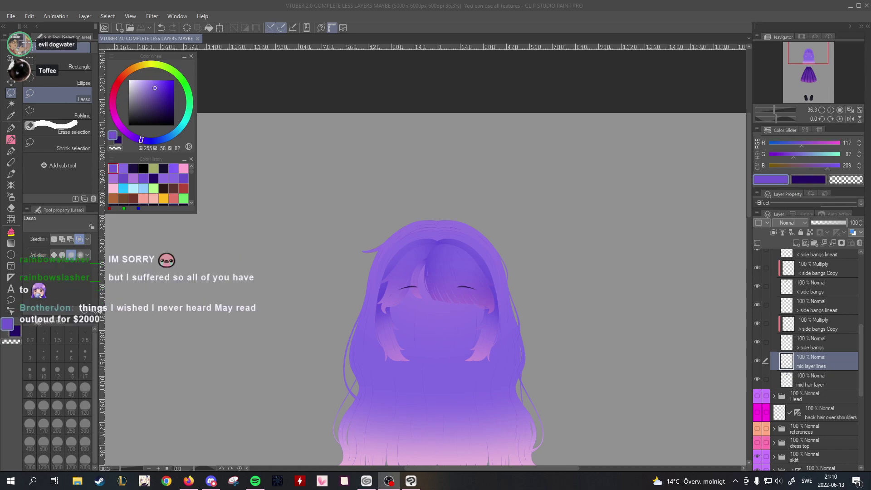
left_click(662, 8)
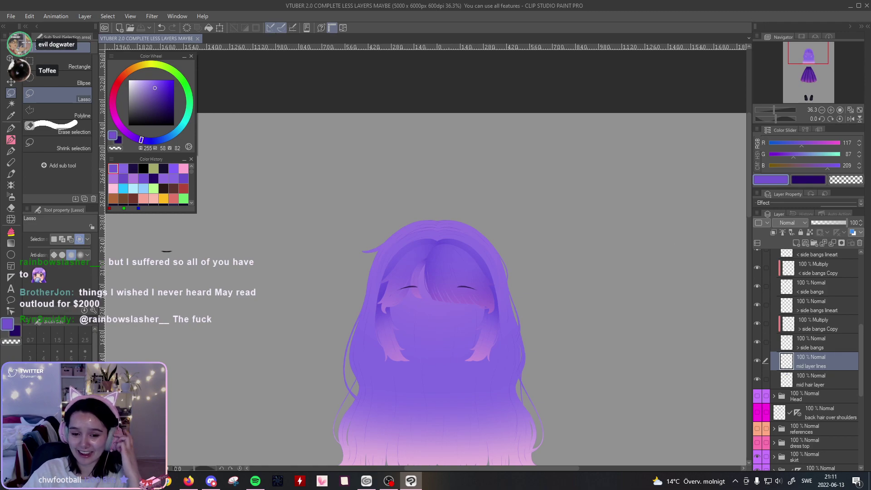
left_click_drag(775, 103, 777, 107)
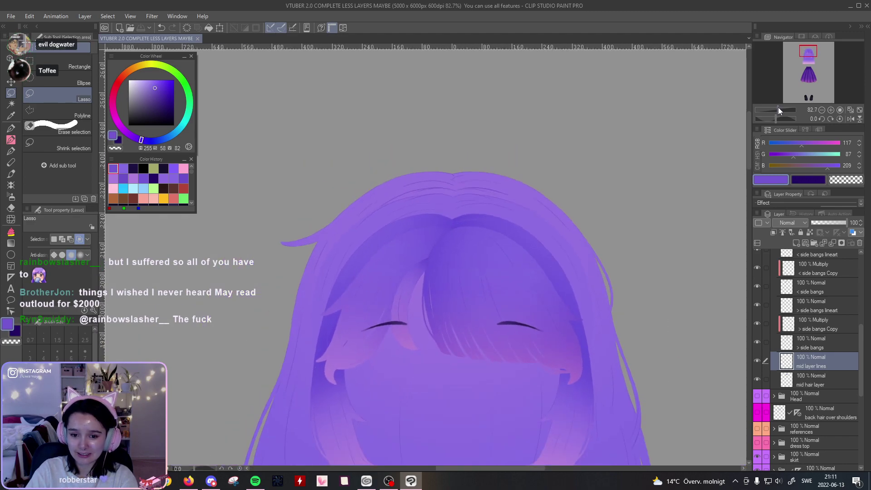
left_click_drag(778, 107, 778, 107)
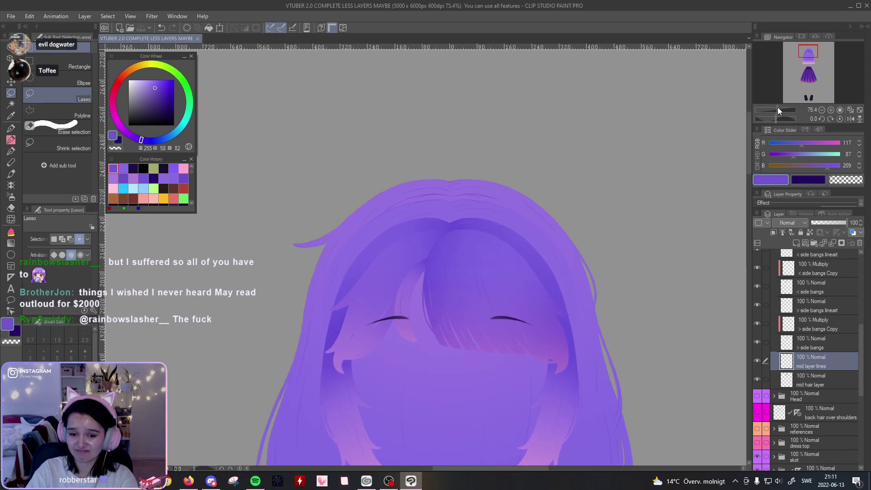
left_click_drag(778, 107, 777, 108)
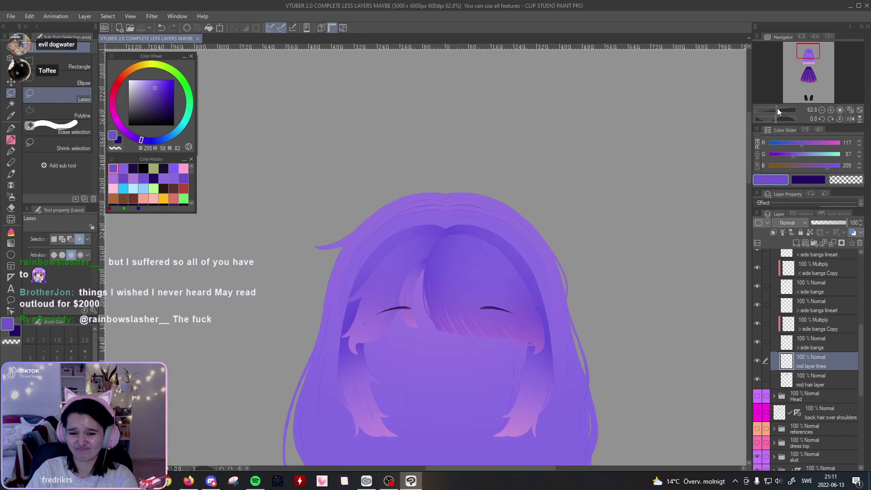
scroll(707, 146, "down", 2)
left_click_drag(704, 149, 701, 159)
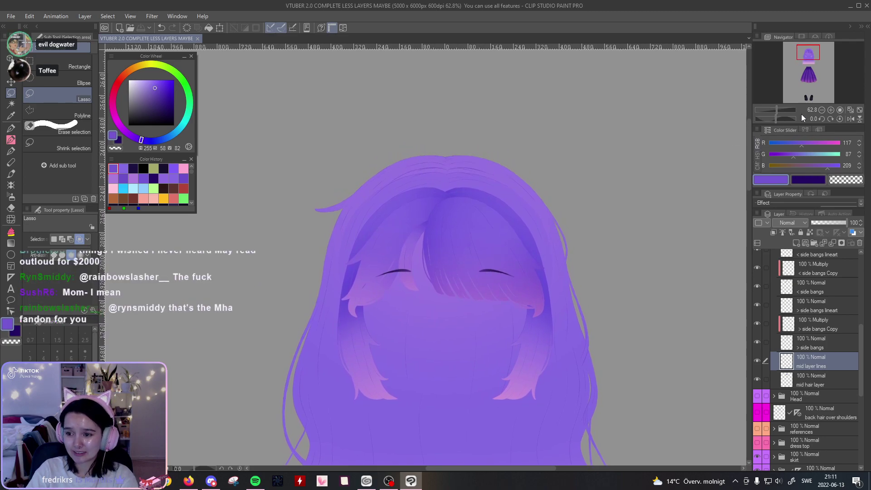
left_click_drag(777, 110, 782, 109)
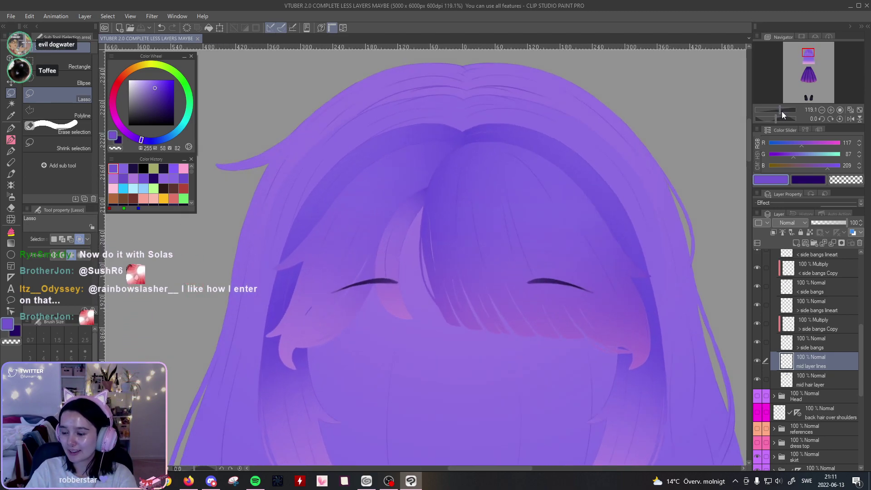
mouse_move(690, 172)
left_mouse_down()
mouse_move(688, 200)
mouse_move(682, 170)
left_mouse_up()
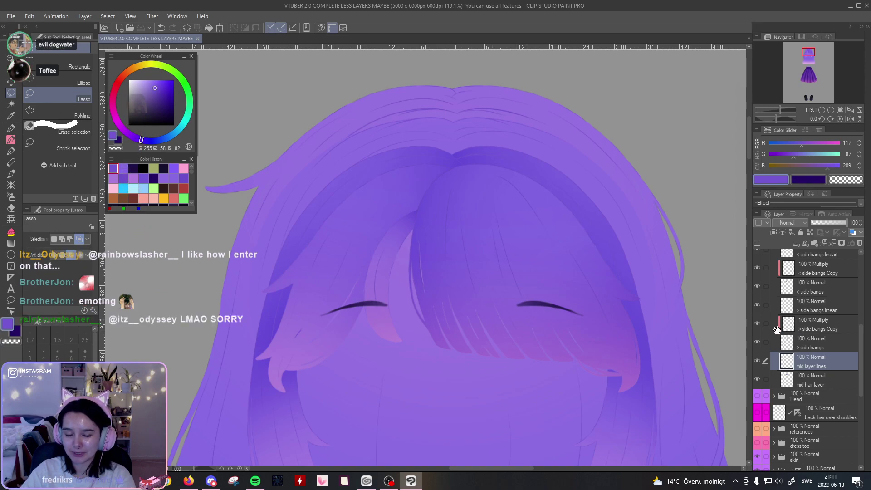
Step: On the back hair lineart layer, erase the short line below the notch of the parting with the Soft eraser at size 6
scroll(799, 334, "up", 1)
left_click_drag(780, 109, 784, 108)
left_click_drag(566, 136, 547, 332)
left_click_drag(539, 212, 533, 344)
left_click_drag(783, 109, 792, 109)
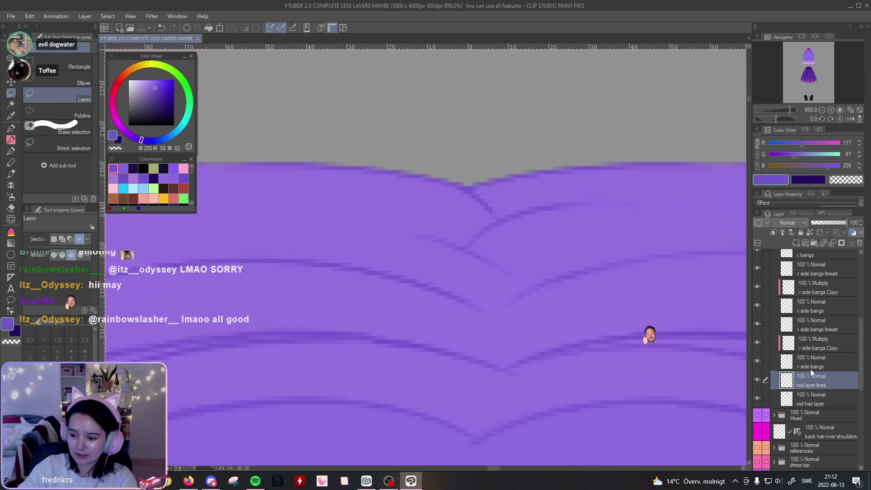
left_click_drag(861, 365, 868, 454)
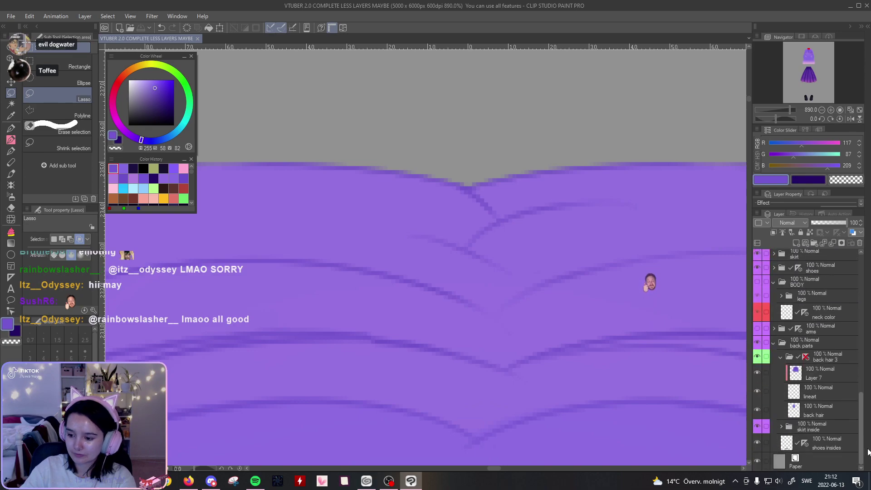
left_click(815, 392)
left_click(10, 208)
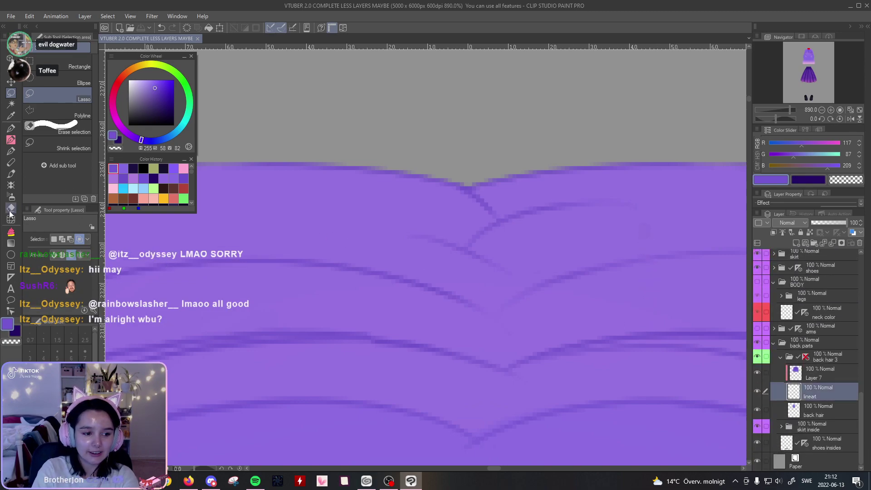
left_click(71, 352)
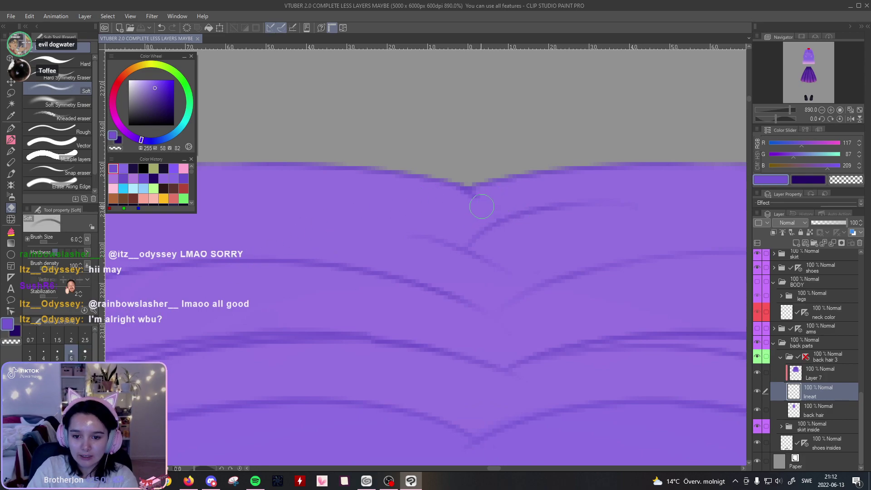
Step: Lasso the two short strand lines below the parting notch, rotate them slightly clockwise, move them slightly upward, and deselect
mouse_move(791, 110)
left_mouse_down()
mouse_move(777, 113)
mouse_move(790, 115)
left_mouse_up()
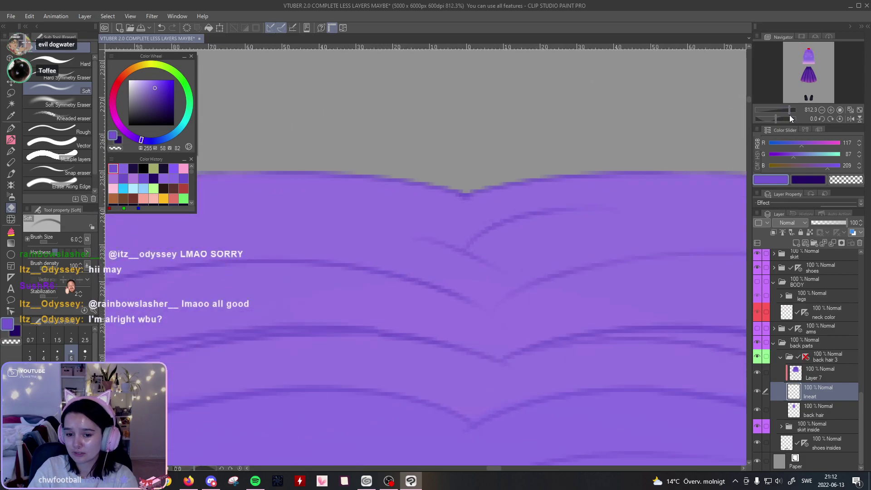
left_click(11, 93)
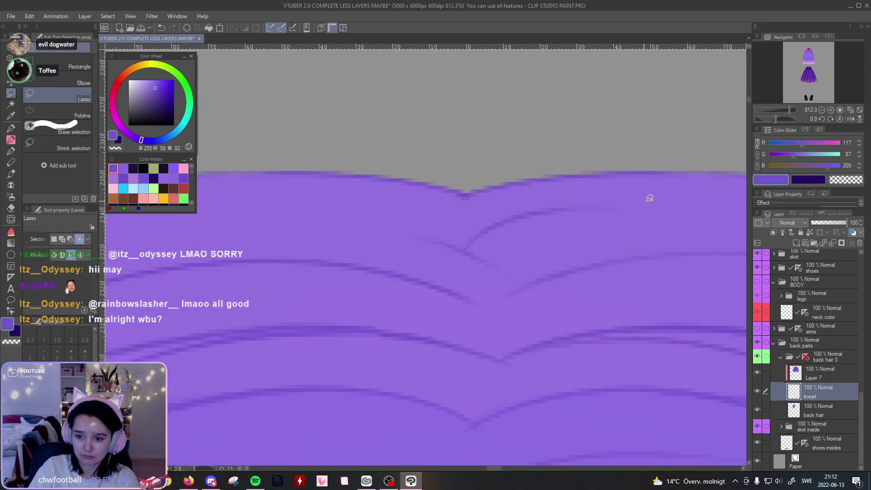
mouse_move(421, 222)
left_mouse_down()
mouse_move(383, 230)
mouse_move(418, 265)
left_mouse_up()
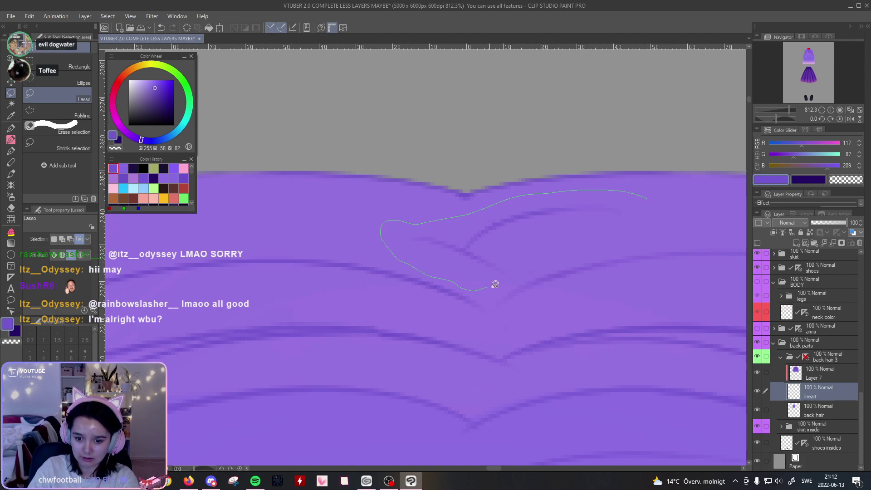
left_click_drag(601, 234, 632, 188)
key("ctrl+t")
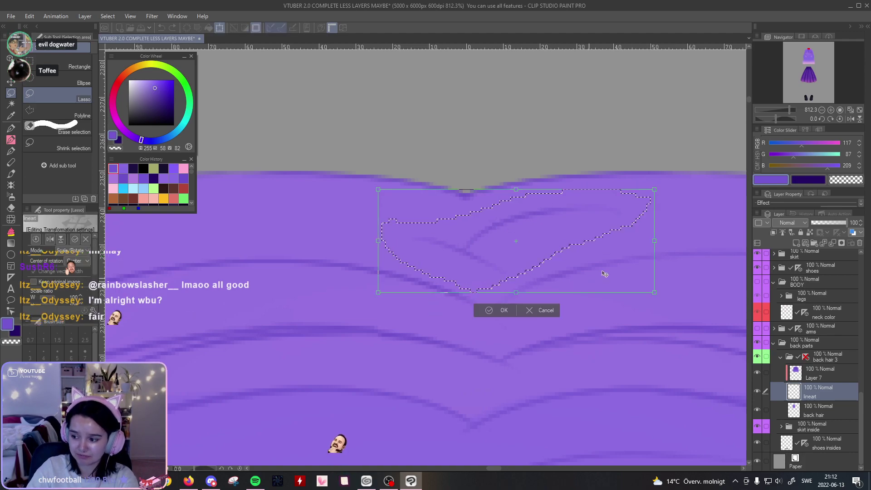
mouse_move(681, 260)
left_mouse_down()
mouse_move(681, 301)
mouse_move(583, 255)
mouse_move(602, 273)
left_mouse_up()
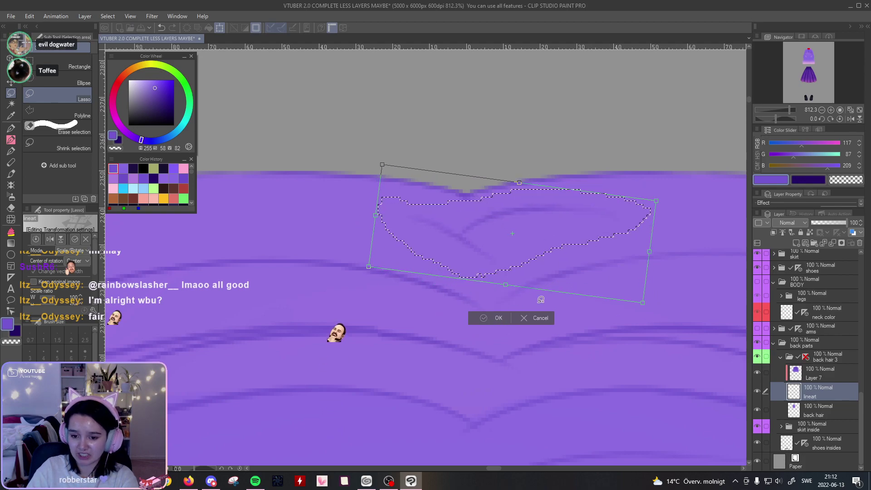
key("Return")
key("ctrl+d")
Step: Examine the full hair from the crown to the pink tips for remaining problems
mouse_move(791, 119)
left_mouse_down()
mouse_move(777, 113)
mouse_move(792, 107)
mouse_move(779, 112)
left_mouse_up()
left_click(840, 119)
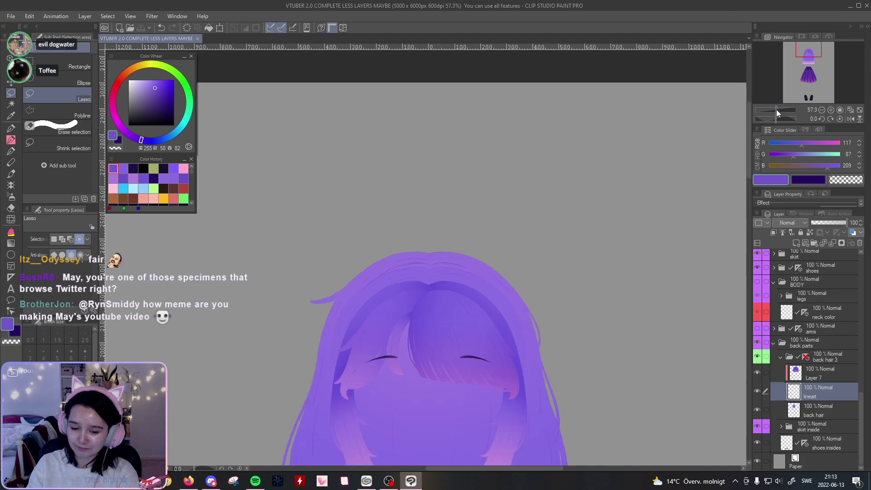
left_click_drag(777, 110, 771, 109)
left_click_drag(662, 270, 682, 121)
left_click_drag(775, 109, 771, 111)
left_click_drag(691, 170, 690, 219)
left_click_drag(775, 110, 776, 110)
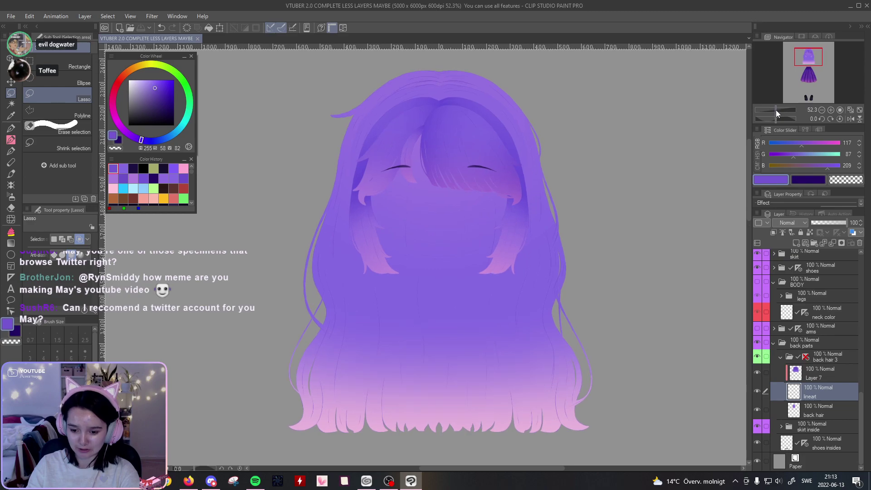
left_click_drag(742, 172, 728, 148)
Step: On the back hair layer, erase the stray outline around a pink strand tip at the lower edge with the Soft eraser at size 6
left_click_drag(777, 109, 781, 109)
left_click_drag(622, 404, 674, 229)
left_click_drag(781, 108, 786, 108)
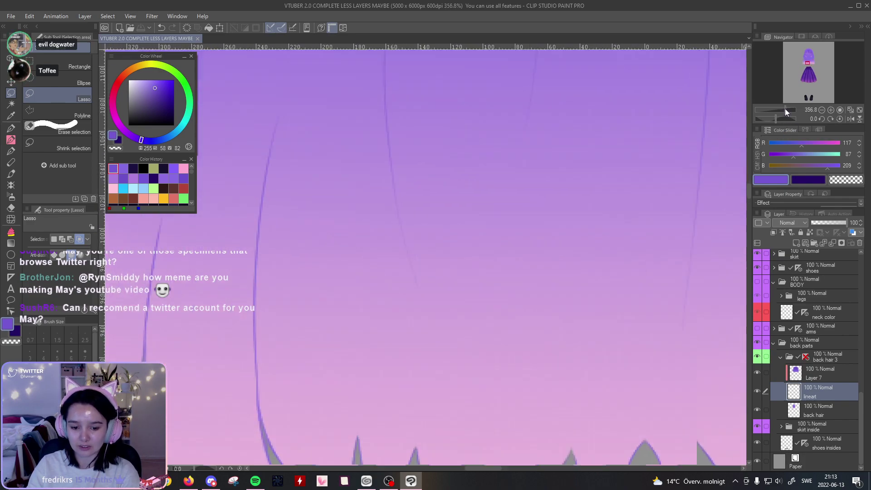
left_click_drag(584, 298, 630, 134)
left_click(822, 411)
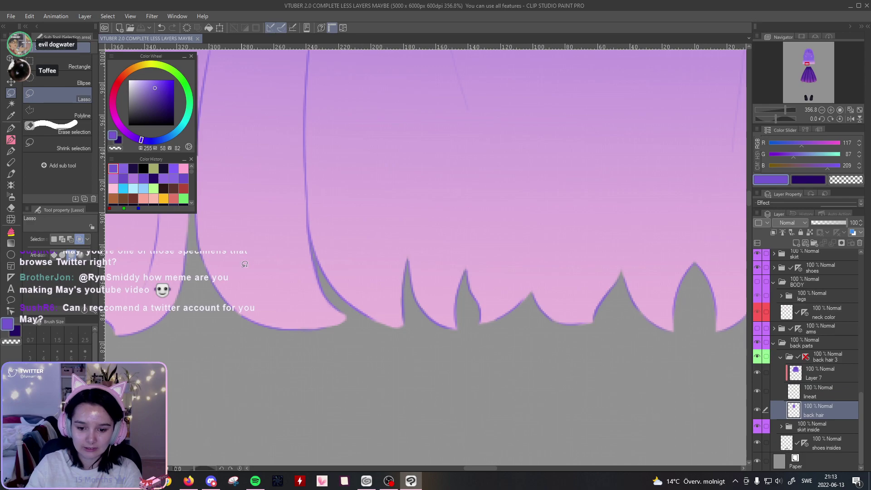
mouse_move(660, 265)
left_mouse_down()
mouse_move(614, 266)
mouse_move(646, 267)
left_mouse_up()
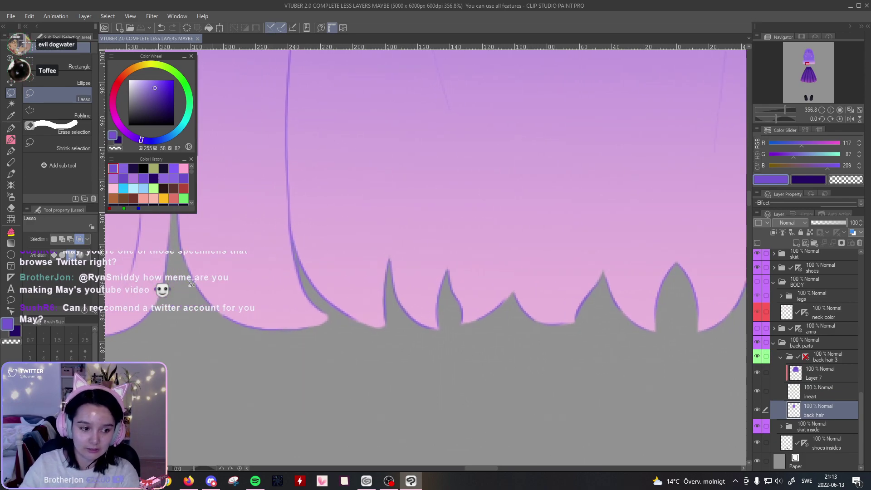
left_click(12, 209)
left_click_drag(785, 109, 791, 110)
left_click_drag(510, 325, 459, 252)
mouse_move(791, 110)
left_mouse_down()
mouse_move(779, 116)
mouse_move(787, 115)
left_mouse_up()
left_click_drag(409, 302, 609, 251)
left_click_drag(400, 269, 546, 265)
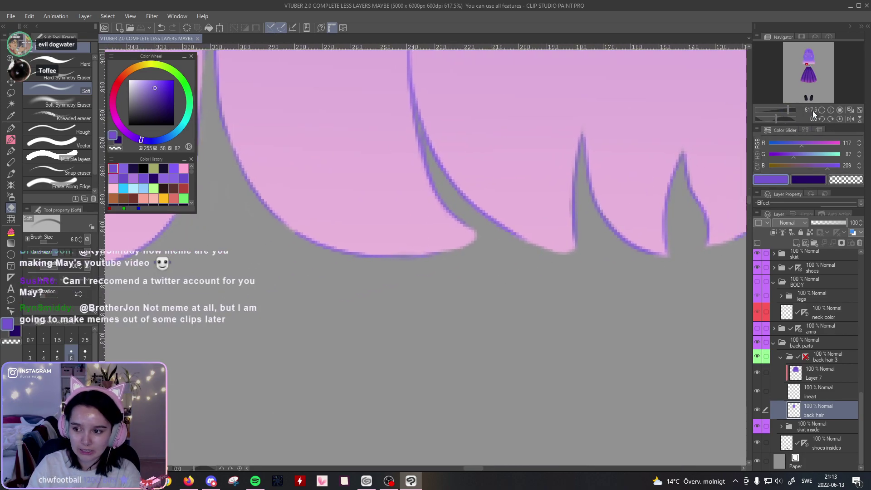
scroll(790, 108, "up", 5)
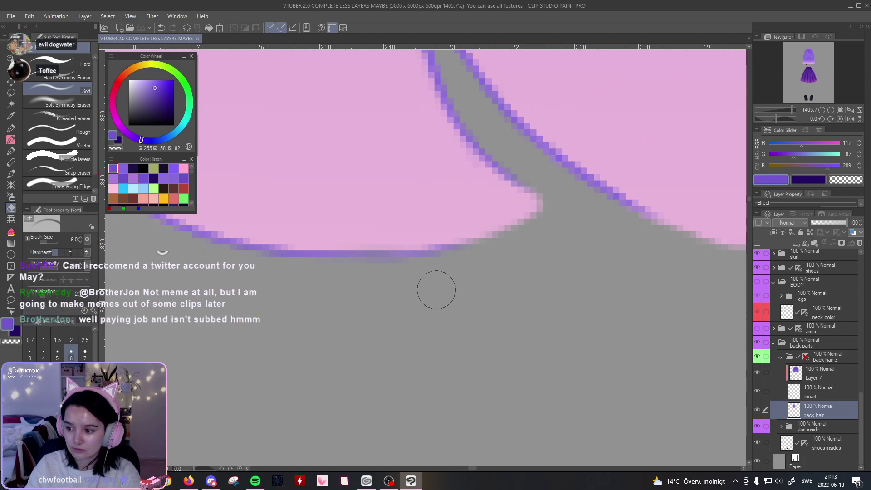
left_click_drag(462, 276, 603, 221)
Step: Trim the lower edges of the pointed pink tips farther along the hem with the Soft eraser at size 5
left_click_drag(792, 110, 776, 112)
left_click_drag(676, 149, 622, 315)
left_click_drag(678, 309, 677, 116)
left_click_drag(776, 112, 786, 114)
left_click_drag(743, 142, 329, 242)
scroll(665, 169, "up", 5)
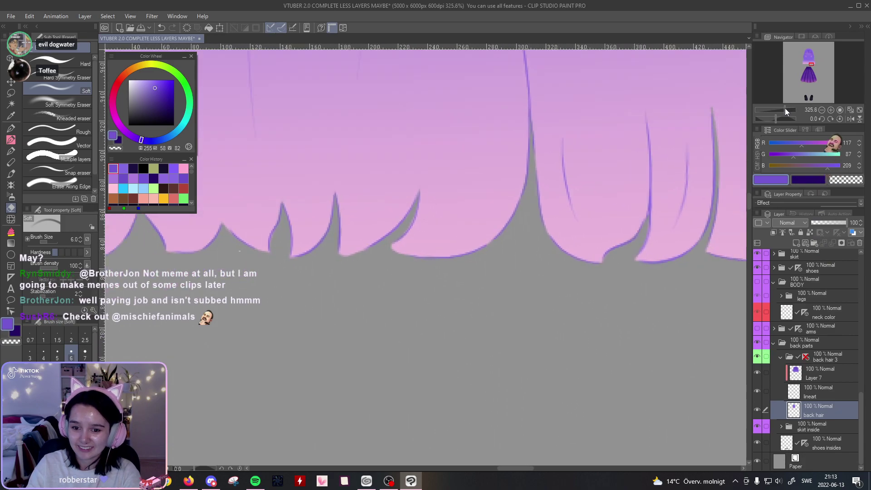
left_click(57, 352)
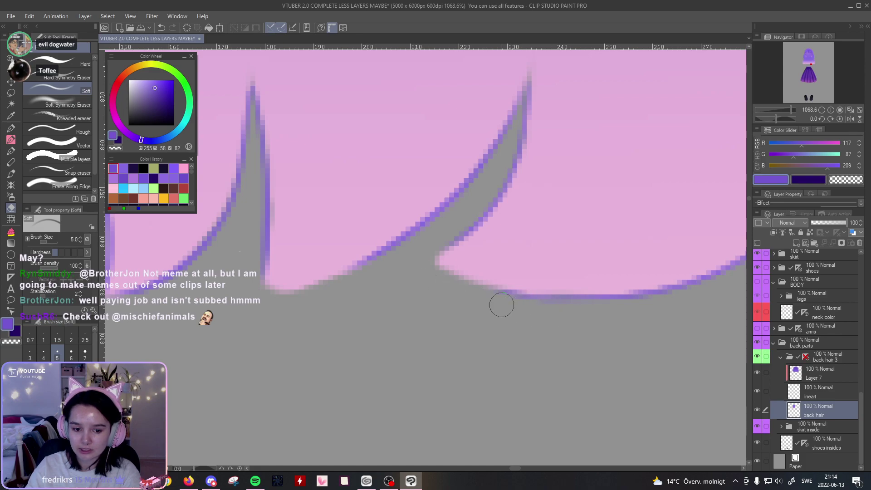
left_click_drag(306, 301, 342, 282)
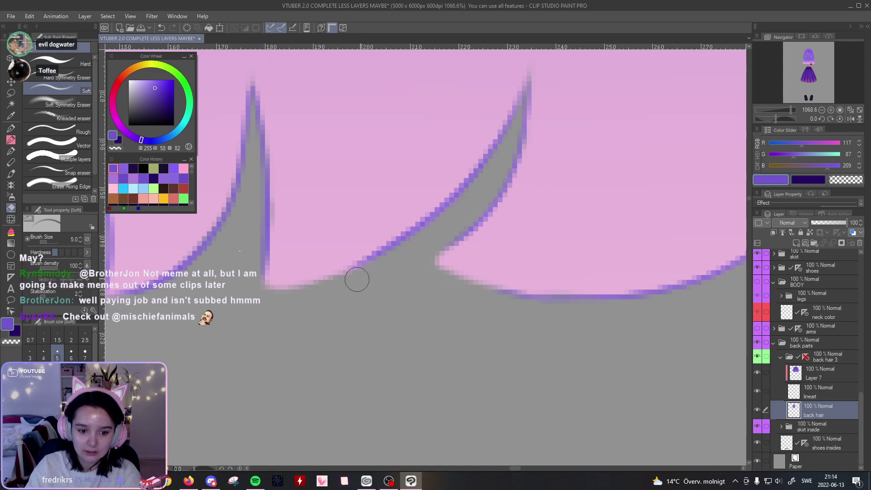
Step: Sample the pink hair color and paint over the purple spill along the pointed tips with the Soft airbrush at size 5
left_click(289, 218, "alt")
left_click_drag(293, 201, 331, 219)
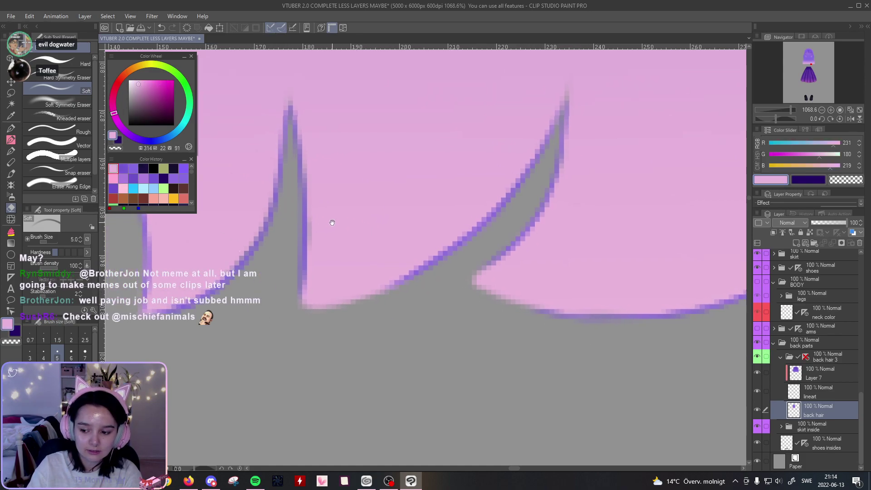
left_click(11, 197)
left_click(58, 356)
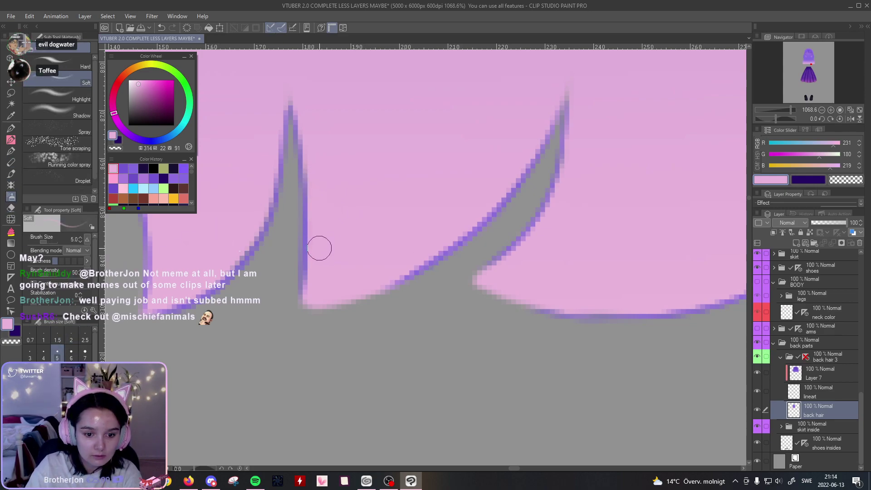
left_click_drag(304, 200, 353, 226)
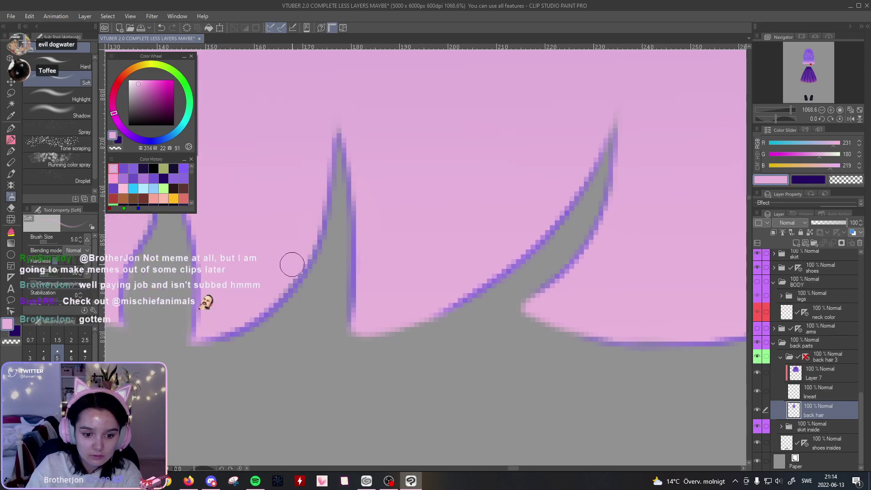
left_click_drag(277, 245, 322, 255)
left_click_drag(789, 112, 775, 117)
left_click_drag(642, 293, 678, 328)
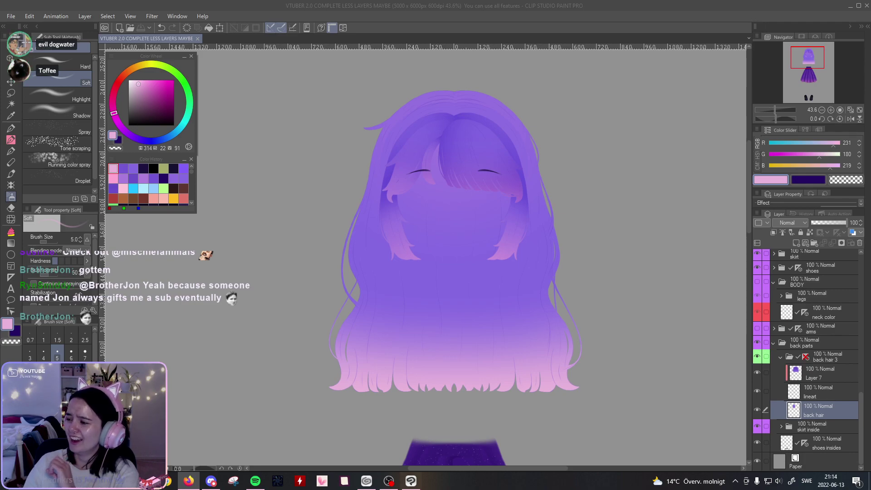
Step: Switch to Firefox, enlarge the mischiefanimals picture of the dog with the sword, copy the image, and return to the feed
key("alt+Tab")
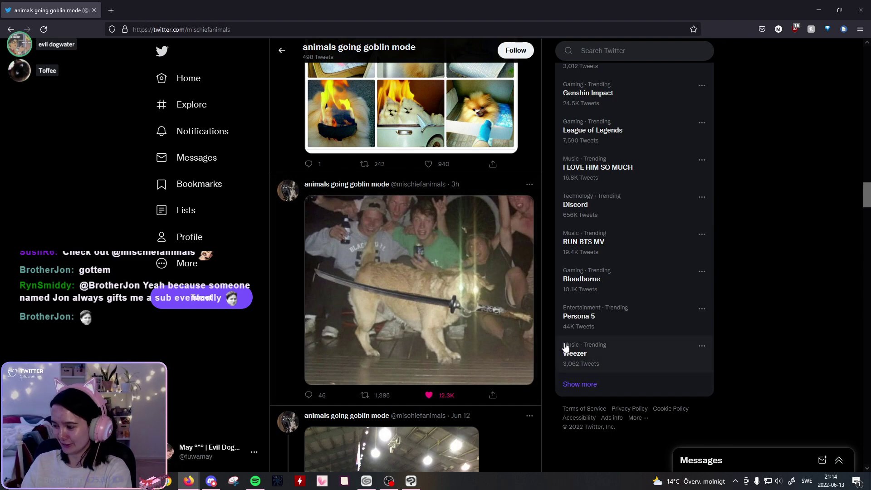
left_click(472, 336)
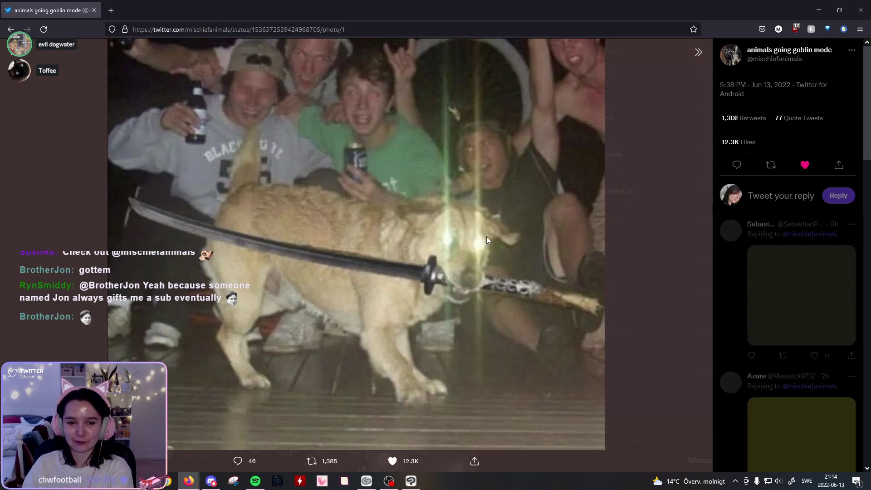
right_click(486, 236)
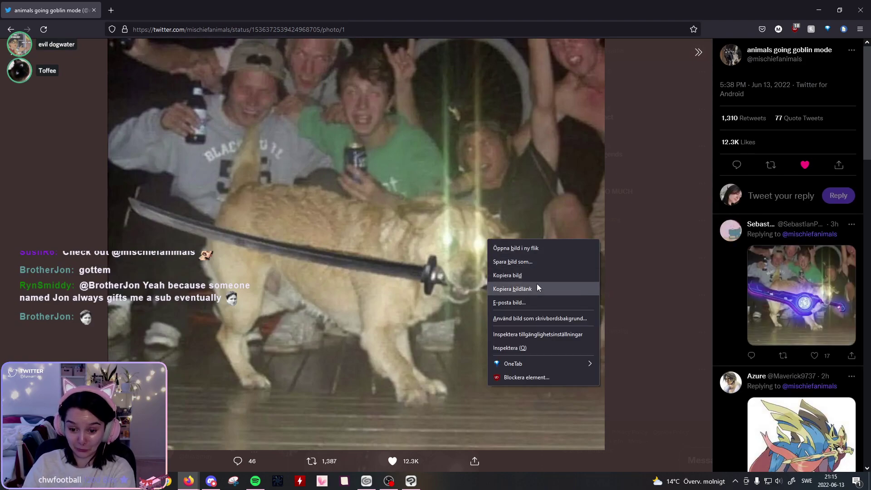
left_click(545, 276)
scroll(825, 344, "down", 3)
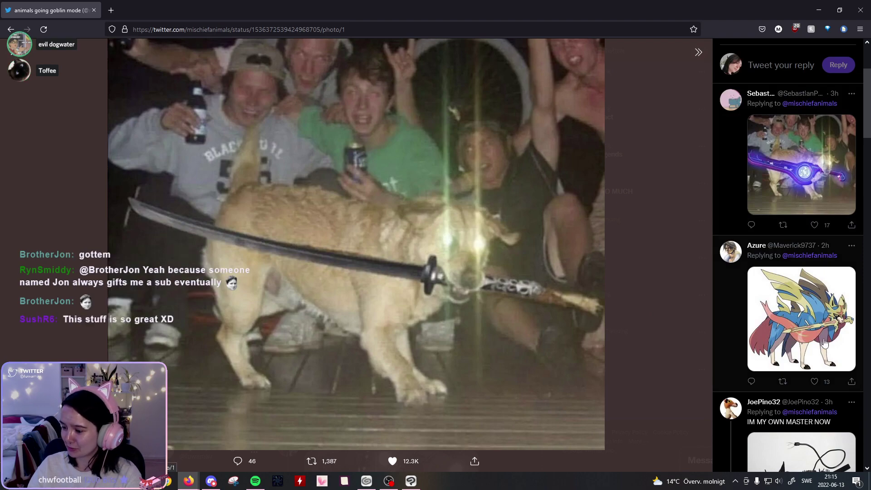
left_click(652, 330)
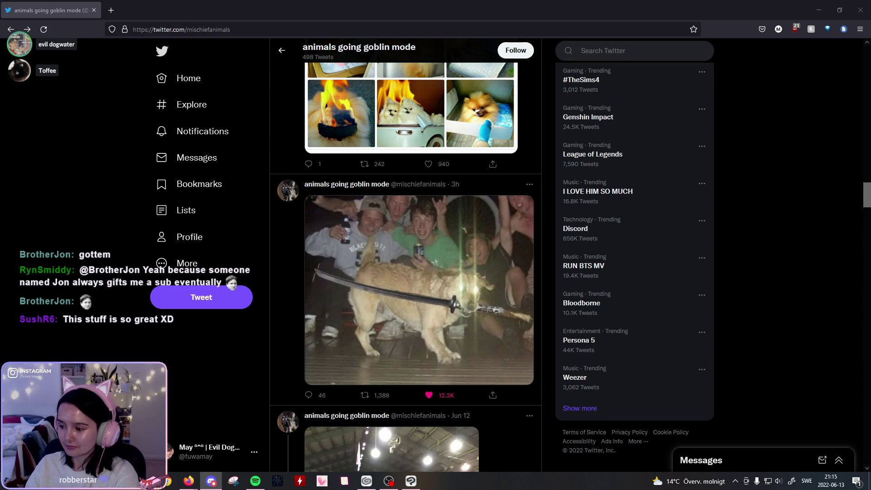
Step: Browse further down the mischiefanimals feed and look at the animal pictures
scroll(427, 347, "down", 5)
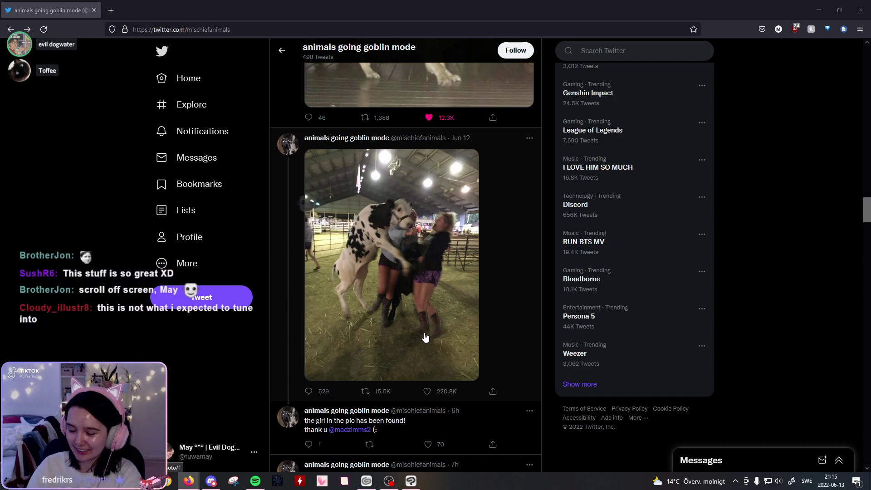
scroll(426, 337, "down", 2)
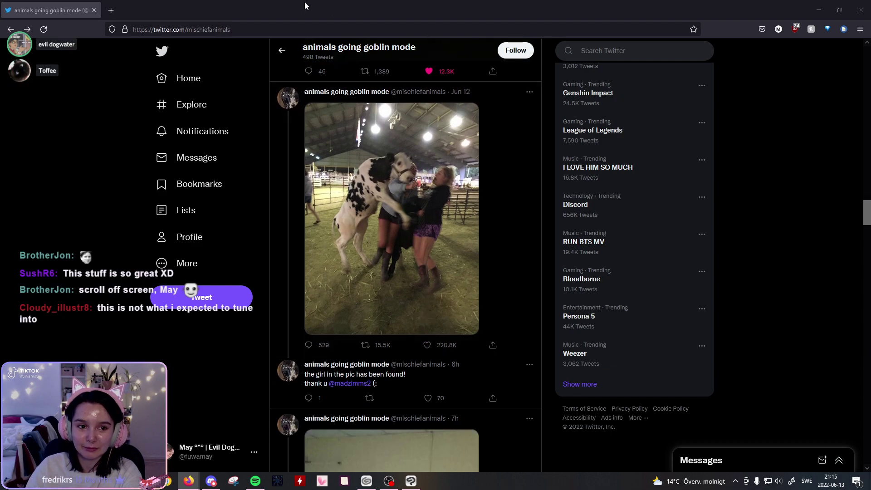
key("alt+Tab")
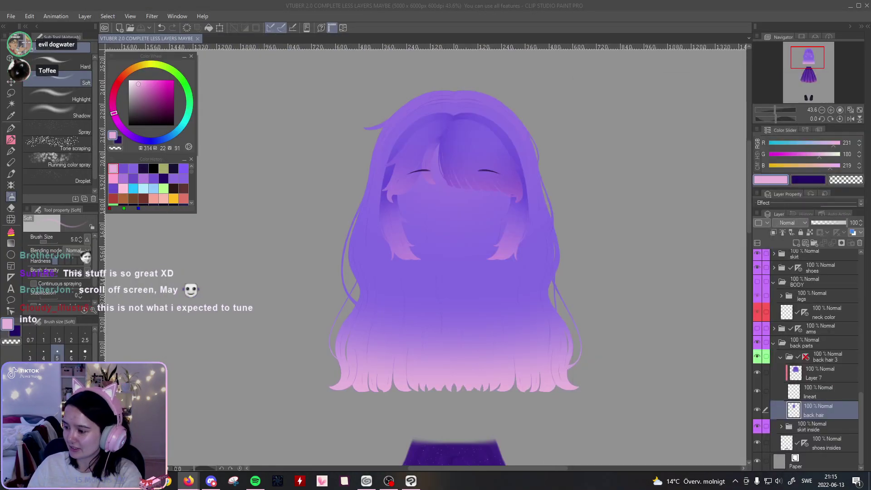
key("alt+Tab")
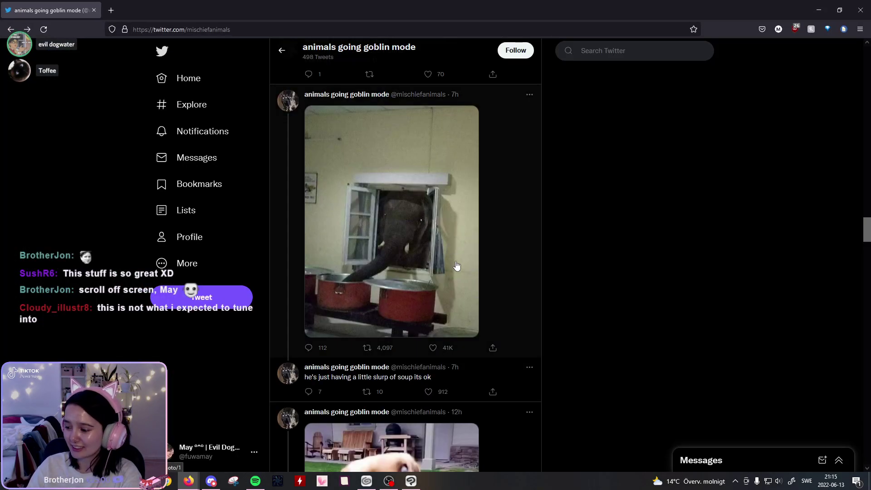
scroll(525, 278, "down", 4)
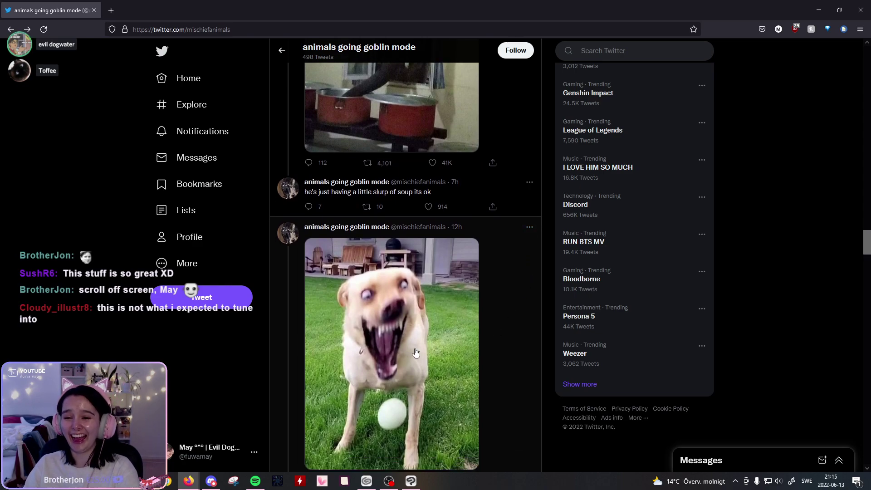
scroll(420, 350, "down", 2)
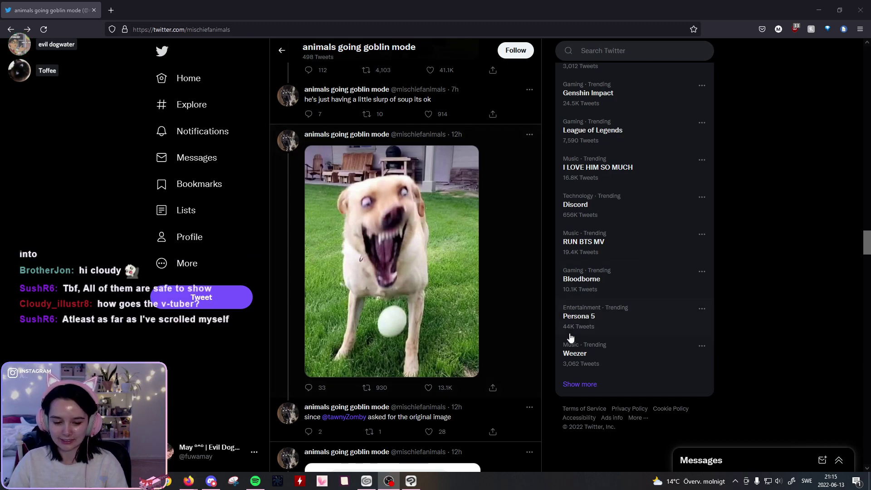
scroll(570, 338, "down", 6)
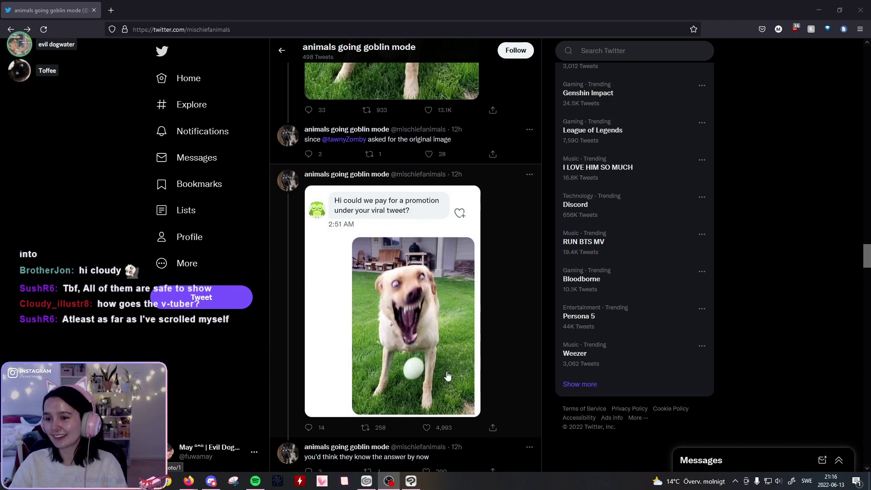
Step: Switch back to Clip Studio Paint and examine the whole hair from the crown to the pink tips
left_click(410, 481)
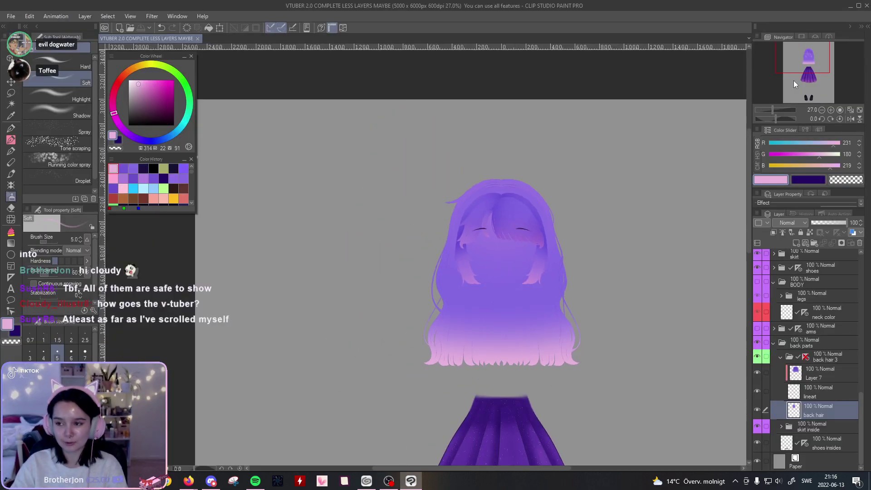
scroll(411, 258, "up", 3)
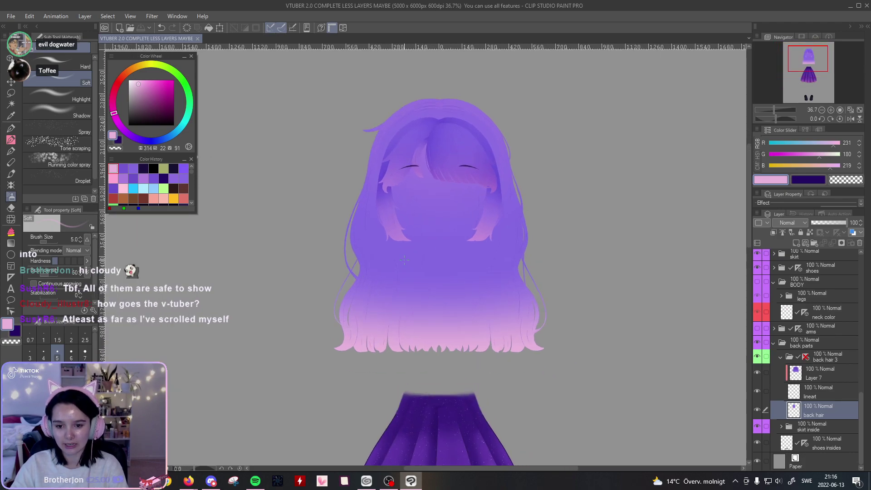
scroll(411, 257, "up", 3)
left_click_drag(818, 62, 819, 59)
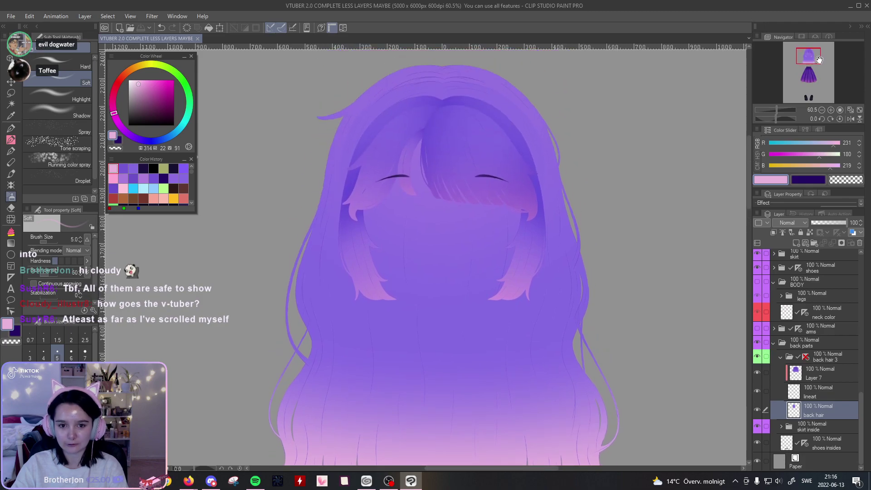
left_click_drag(819, 58, 818, 61)
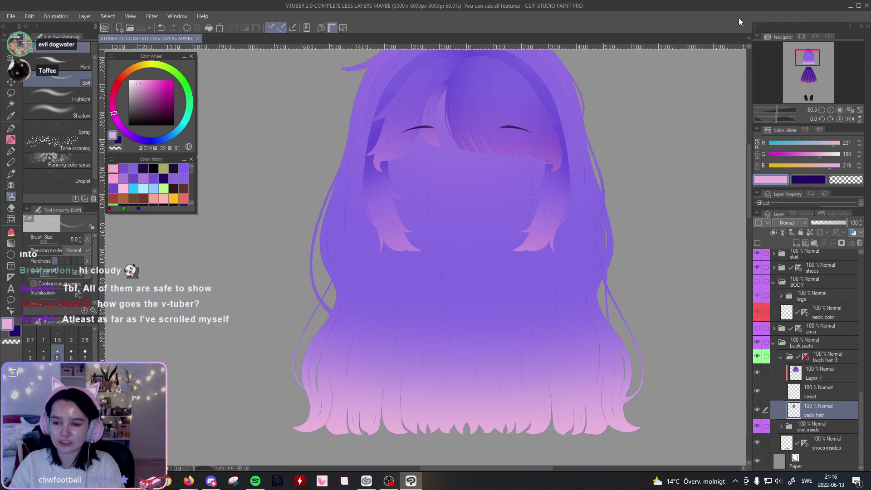
Step: Return to the Twitter feed in Firefox and like the post of the black kitten on the scale
left_click(851, 7)
scroll(519, 321, "down", 2)
scroll(518, 321, "down", 5)
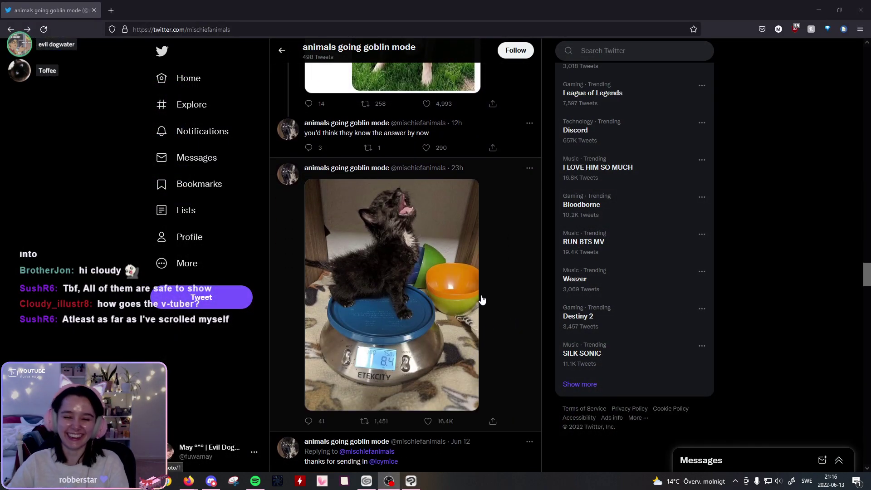
scroll(481, 291, "down", 1)
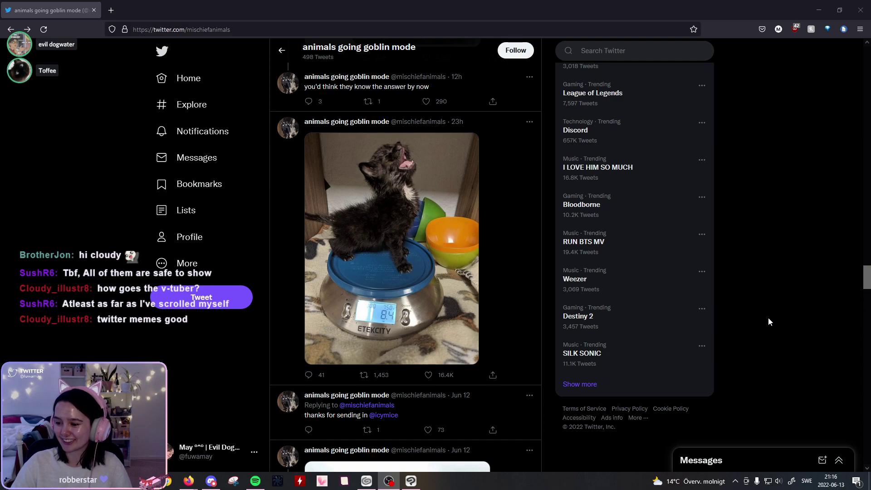
left_click(439, 382)
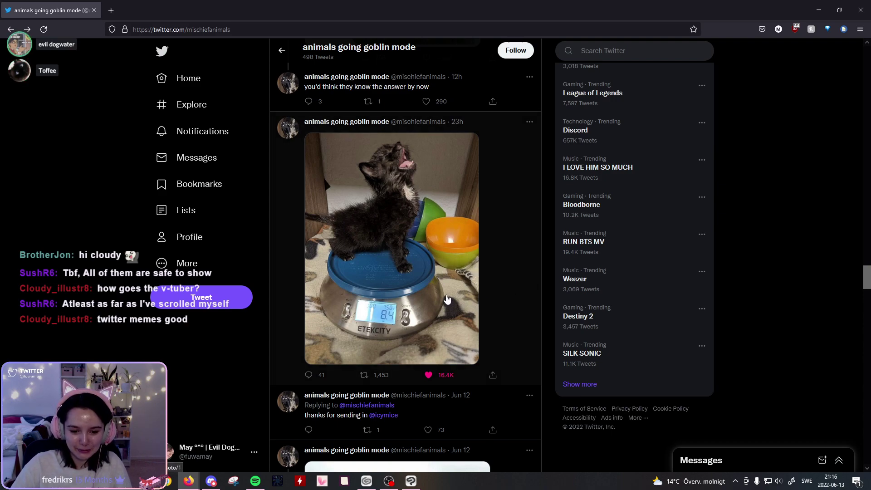
Step: Look at the kitten post again, search the web for "8.4 pounds" in a new tab, and return to the feed
scroll(447, 299, "down", 4)
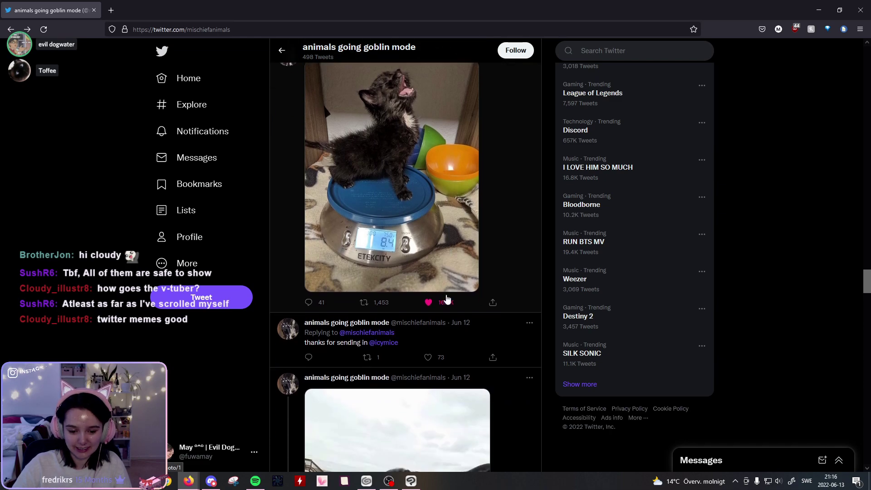
scroll(442, 159, "up", 3)
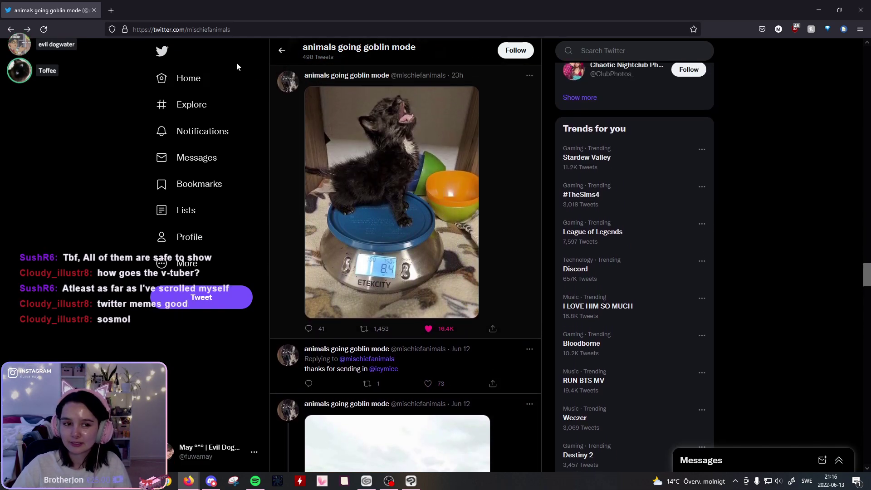
left_click(117, 15)
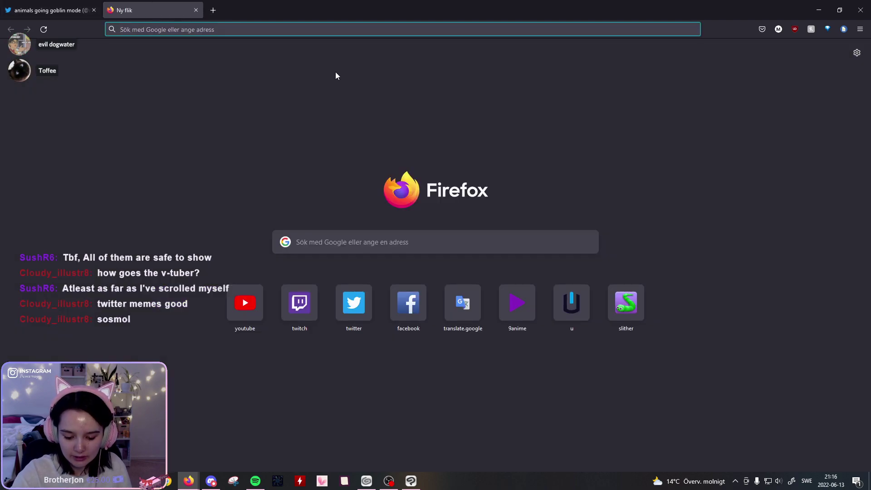
type("8.4")
type(" pounds")
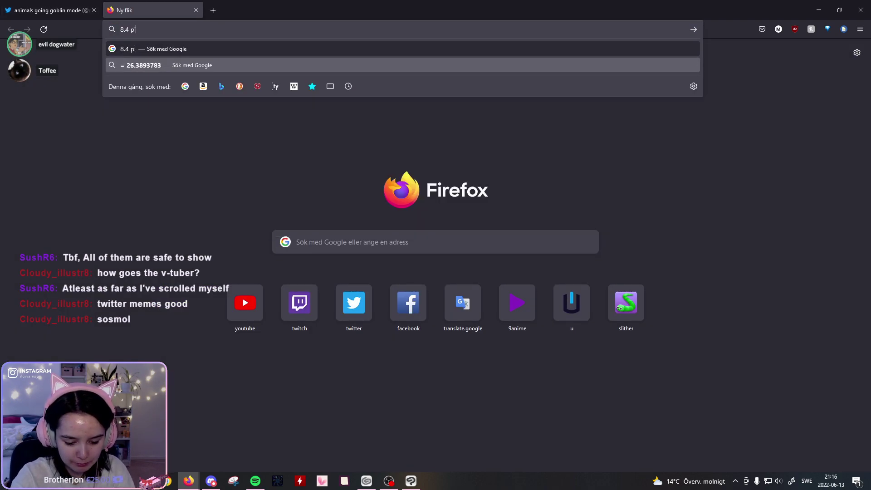
key("Return")
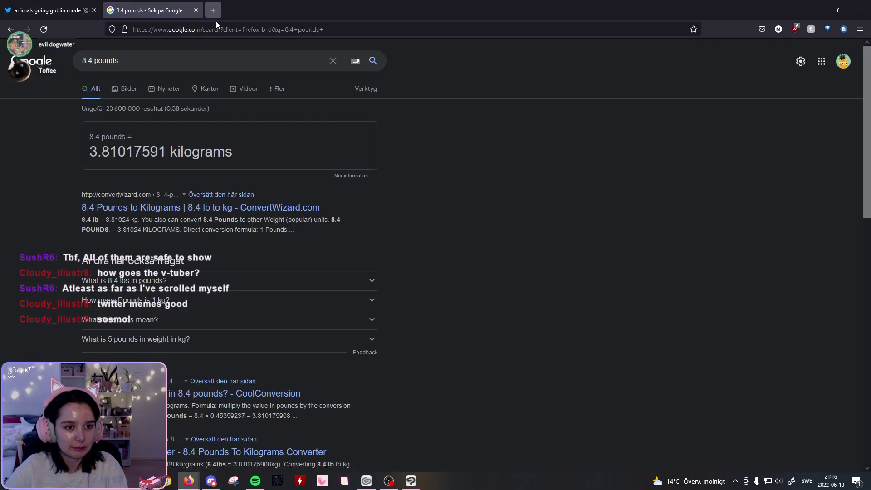
left_click(196, 10)
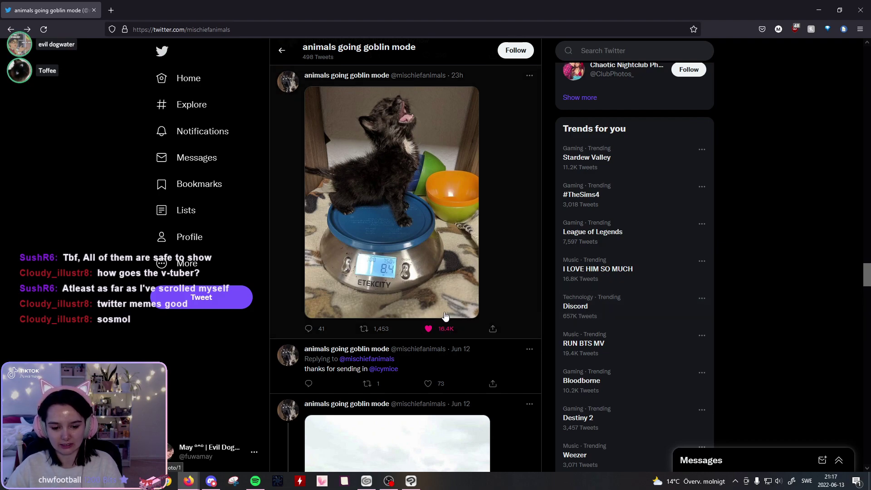
Step: Like the mischiefanimals post of the cow licking the woman's face
scroll(444, 317, "down", 5)
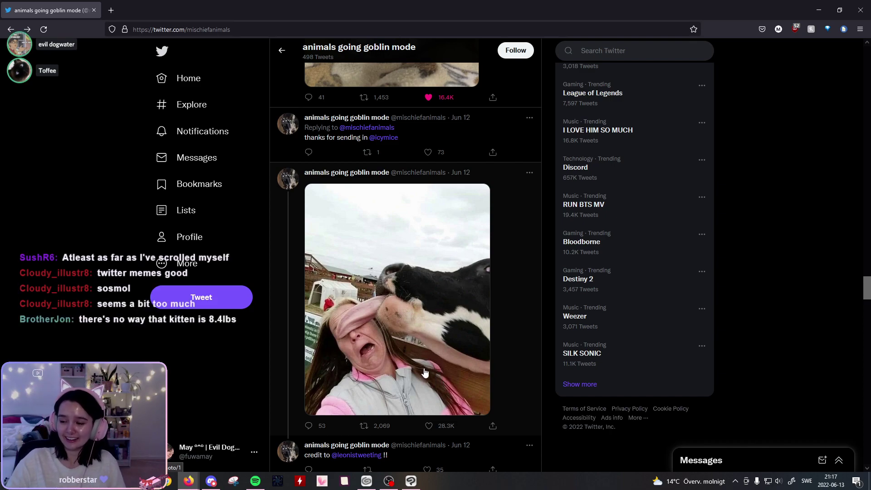
left_click(428, 425)
scroll(517, 401, "down", 2)
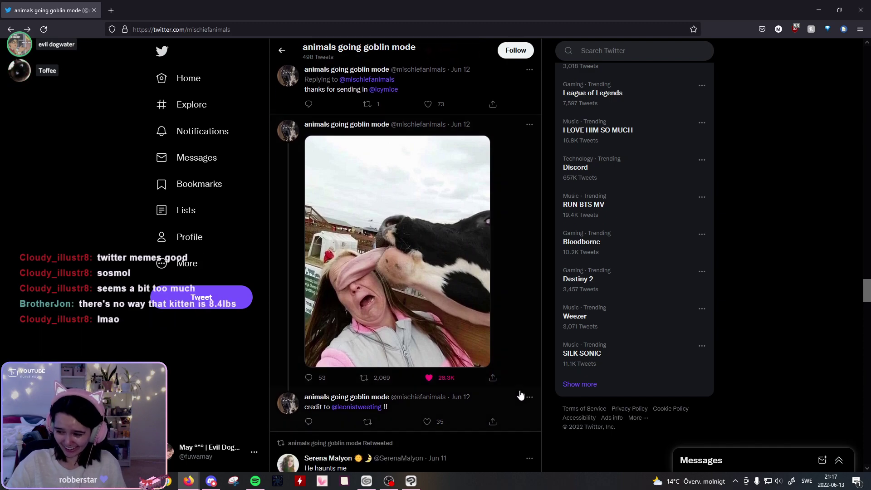
scroll(520, 396, "down", 1)
scroll(519, 394, "up", 1)
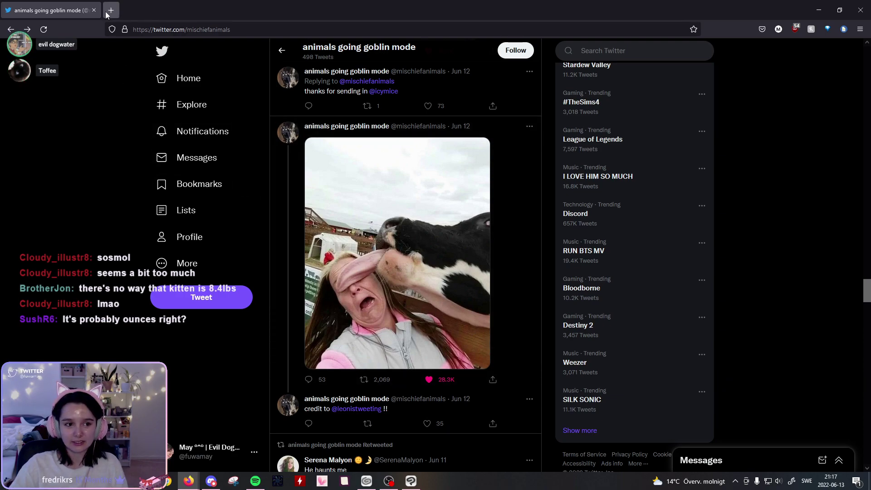
Step: Search the web for "ounces to kg" in a new tab
key("ctrl+t")
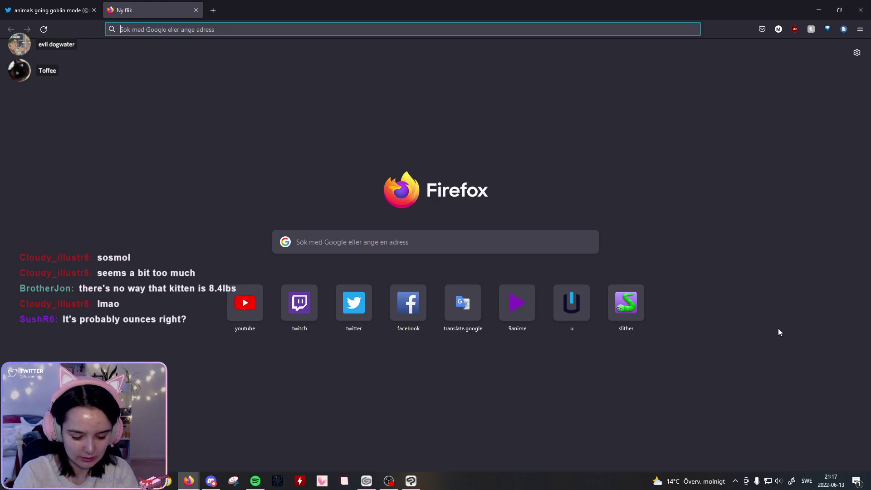
type("ounces ")
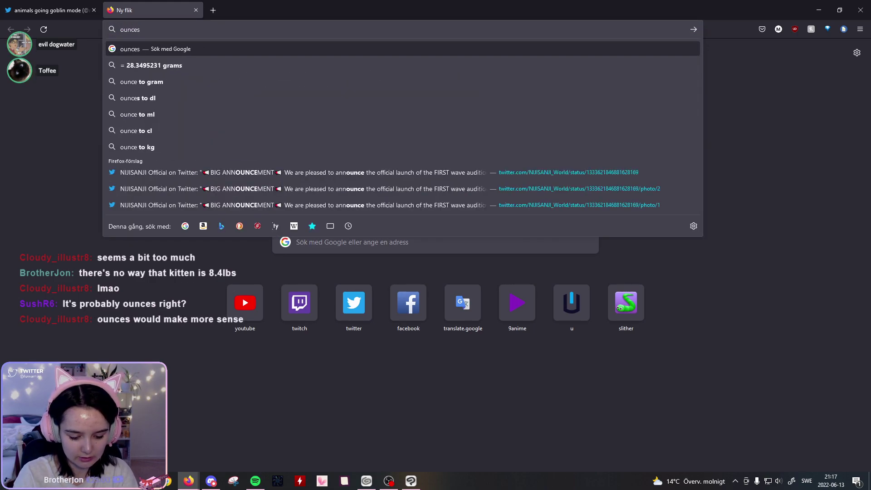
type("to kg")
key("Return")
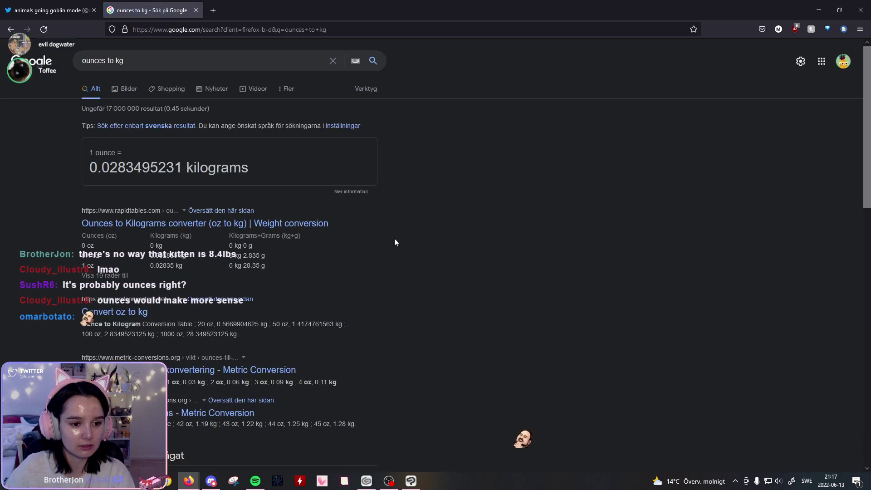
Step: Change the search to "8 ounces to kg", highlight the converted value's first three decimals, and close the search tab
double_click(85, 61)
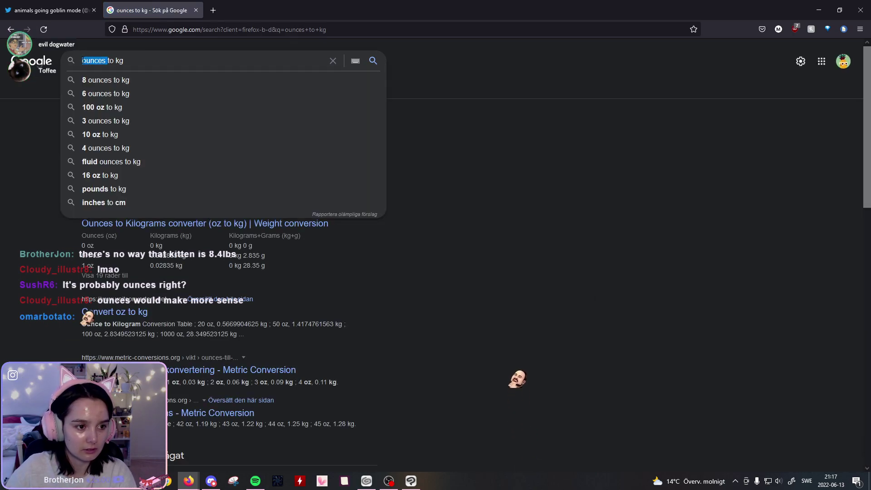
left_click(99, 85)
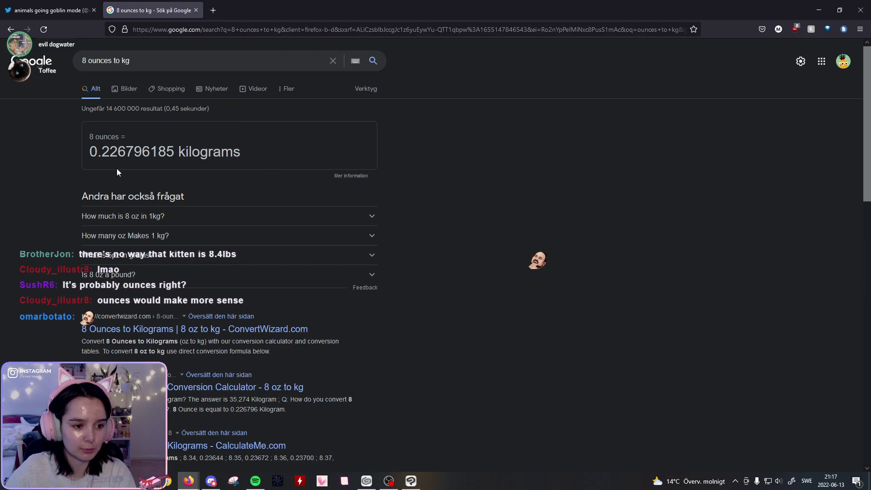
left_click_drag(101, 152, 127, 157)
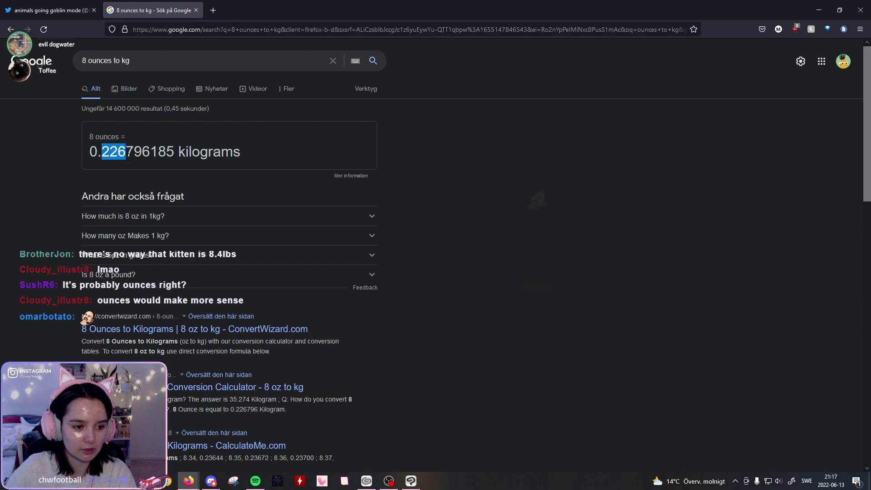
left_click(496, 158)
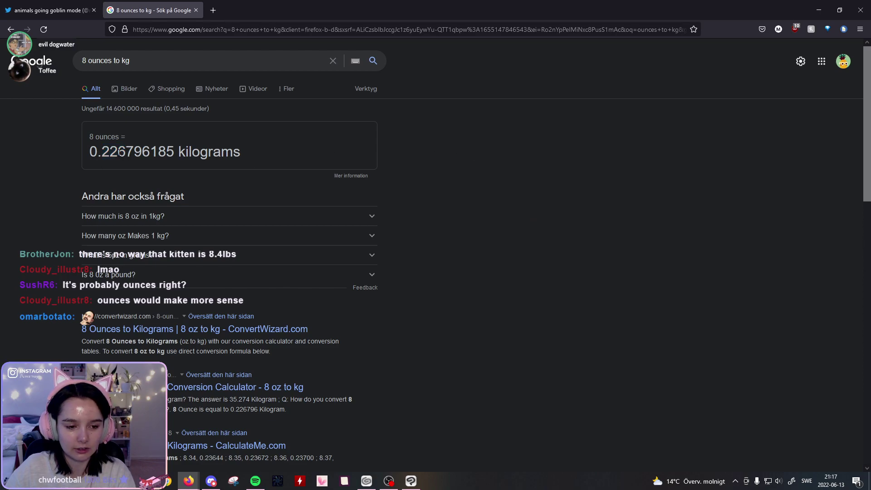
key("ctrl+w")
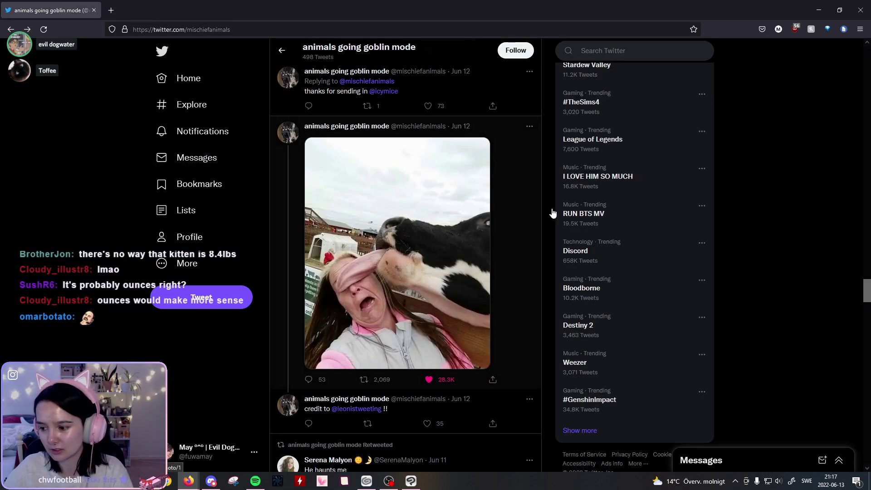
Step: Like the retweeted "He haunts me" post with the green frog painting
scroll(788, 245, "down", 8)
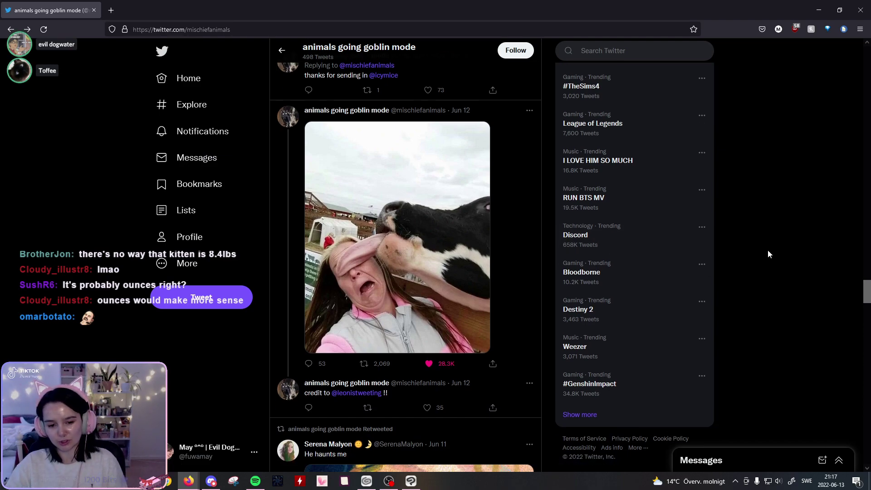
scroll(563, 313, "up", 1)
left_click(429, 347)
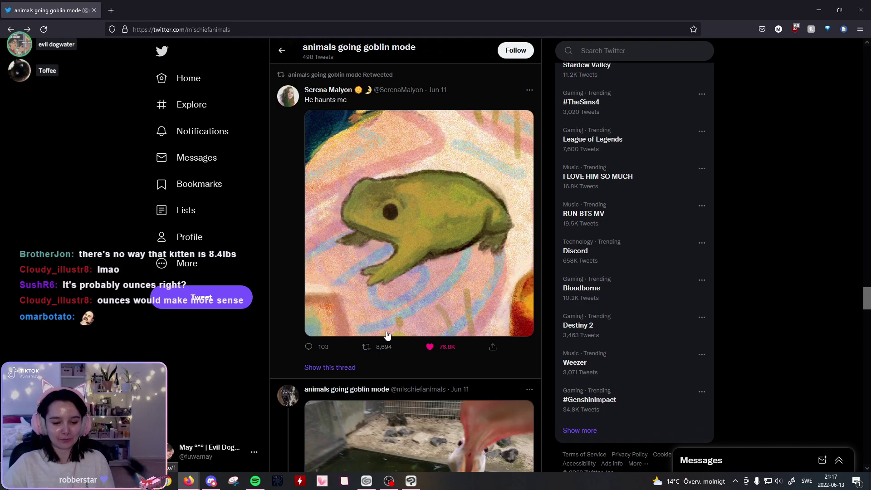
Step: Retweet the "He haunts me" post with the green frog painting
left_click(372, 346)
left_click(375, 355)
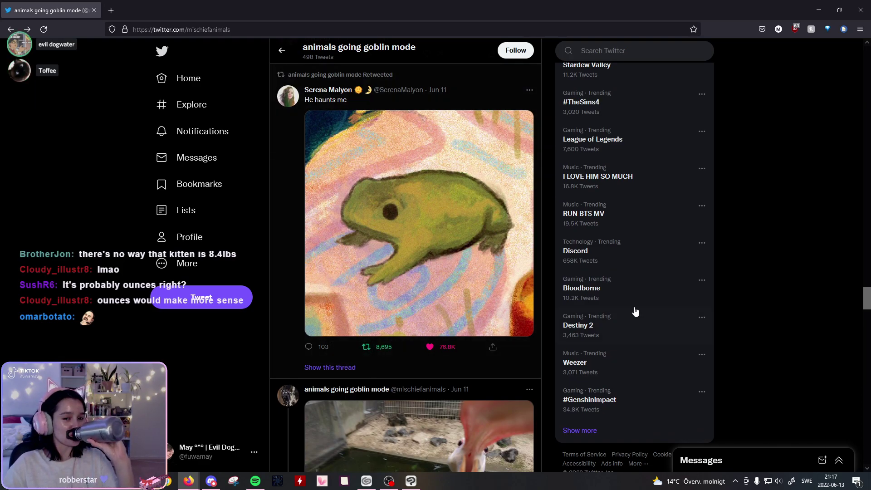
Step: Like the Jun 11 bird photo post and follow the "animals going goblin mode" account
scroll(748, 291, "down", 4)
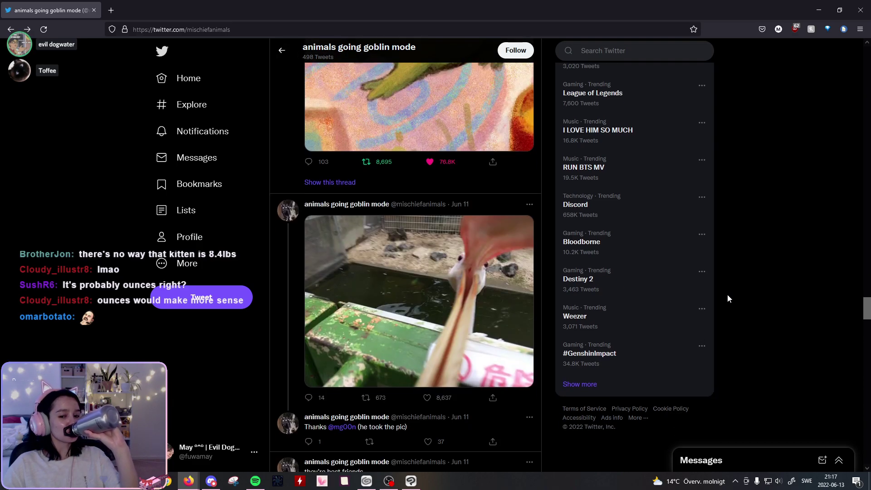
left_click(435, 400)
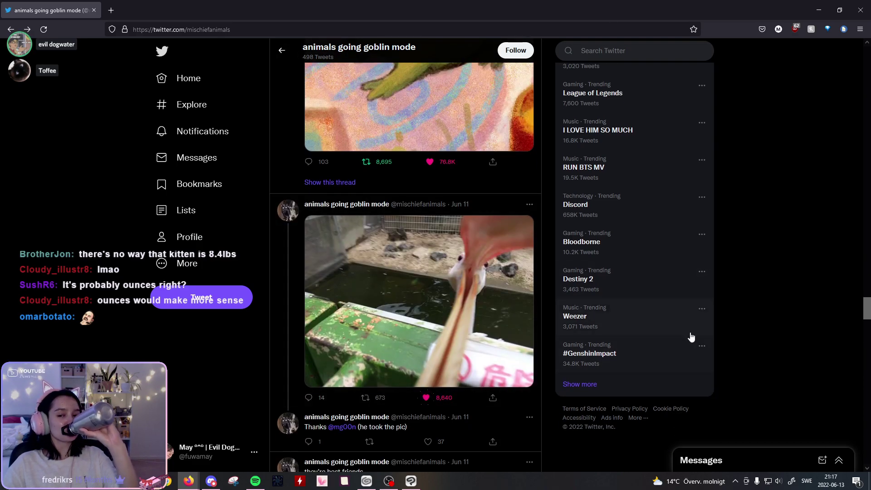
left_click(517, 49)
Step: Adjust the volume of the "they're best friends" video and like its post
scroll(668, 163, "up", 2)
scroll(668, 163, "down", 8)
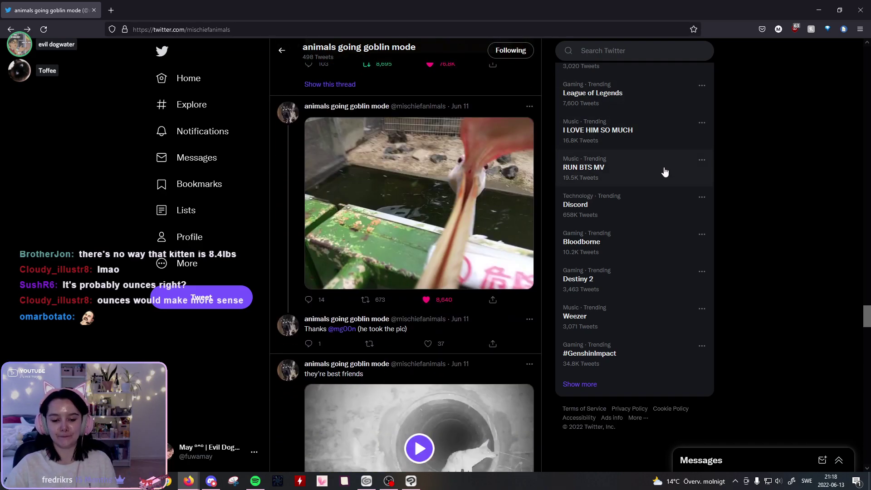
mouse_move(507, 318)
left_click_drag(507, 301, 507, 282)
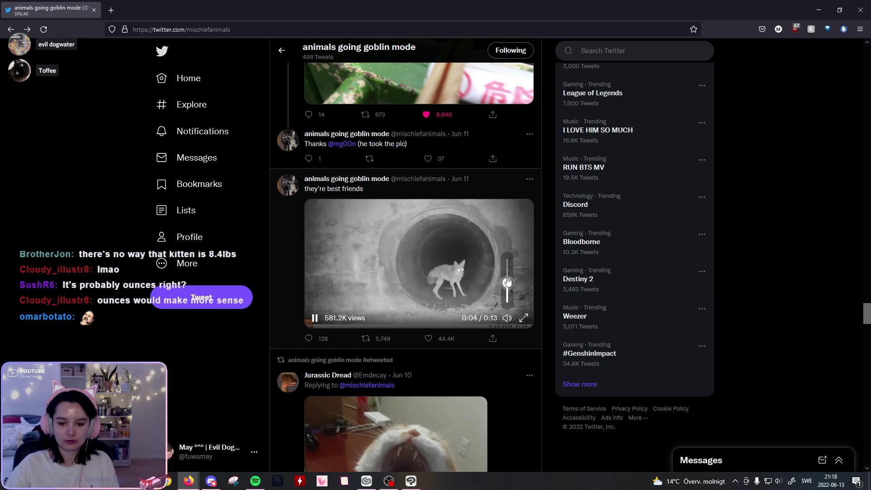
left_click(444, 345)
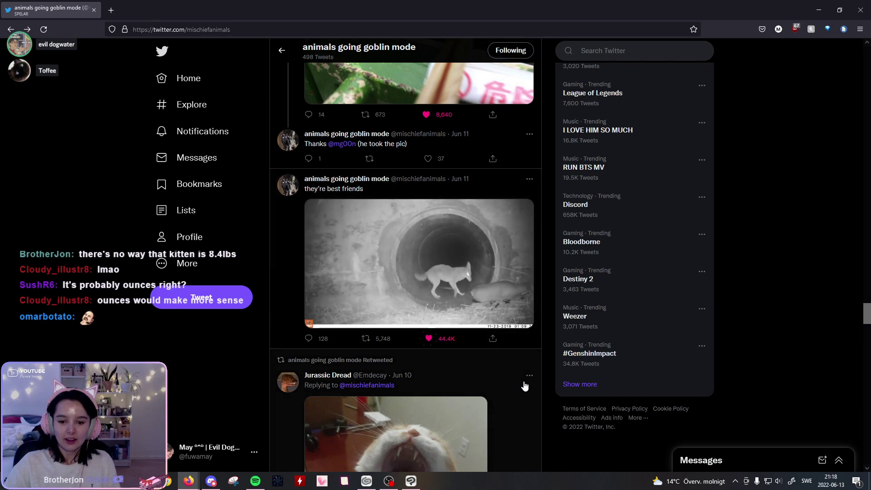
Step: Rewind the "they're best friends" video to near its start and watch it again
mouse_move(514, 321)
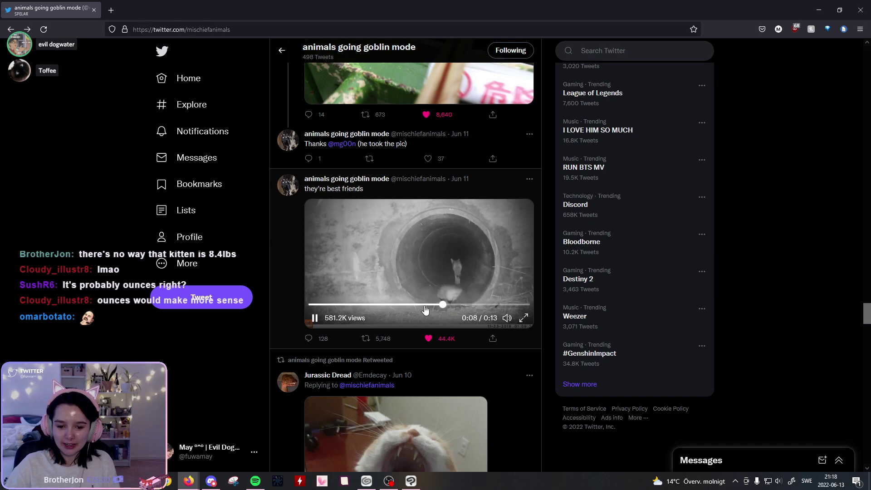
left_click(337, 303)
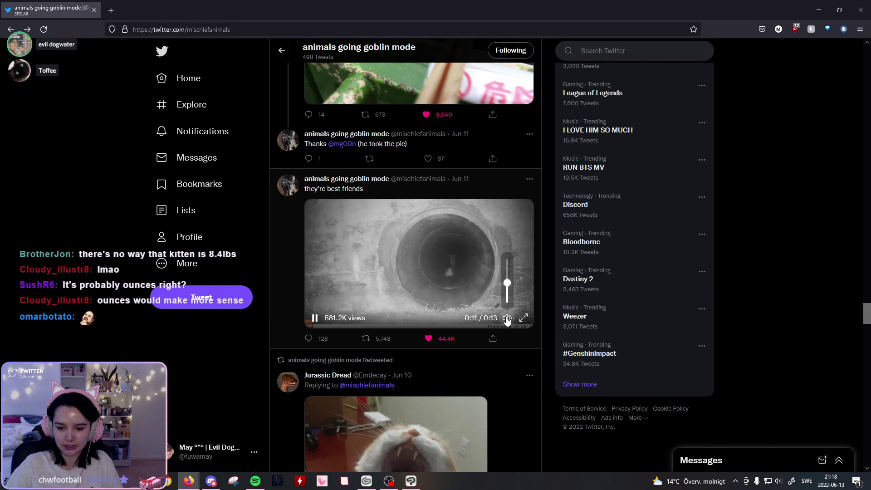
scroll(576, 305, "down", 4)
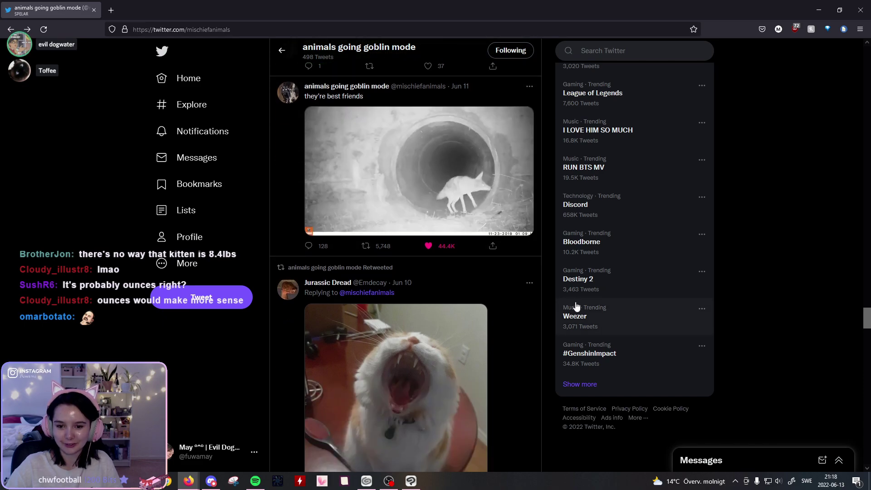
scroll(490, 276, "down", 4)
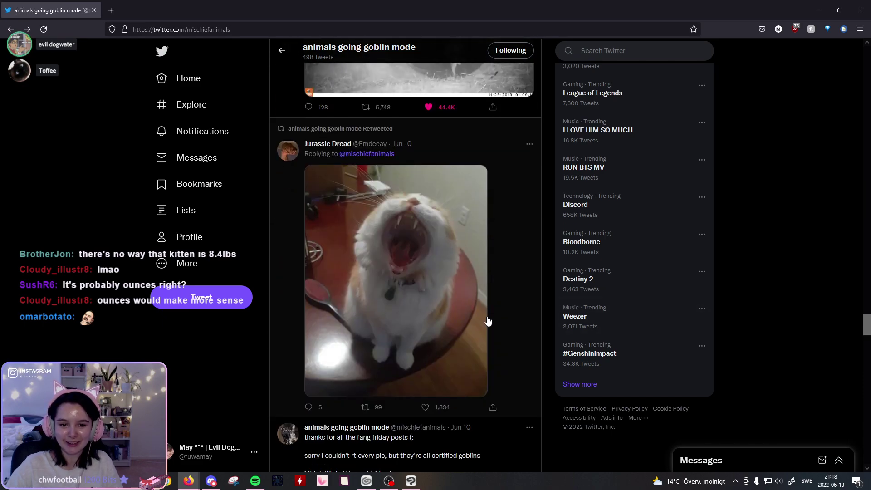
left_click(438, 417)
key("alt+Left")
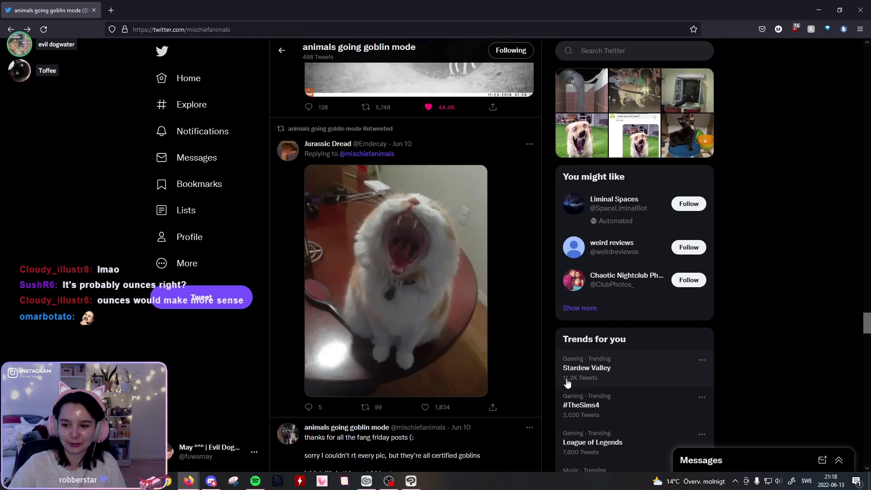
Step: Like the reply showing two black dogs and the following one with the yawning tabby cat among plush toys
scroll(439, 410, "down", 8)
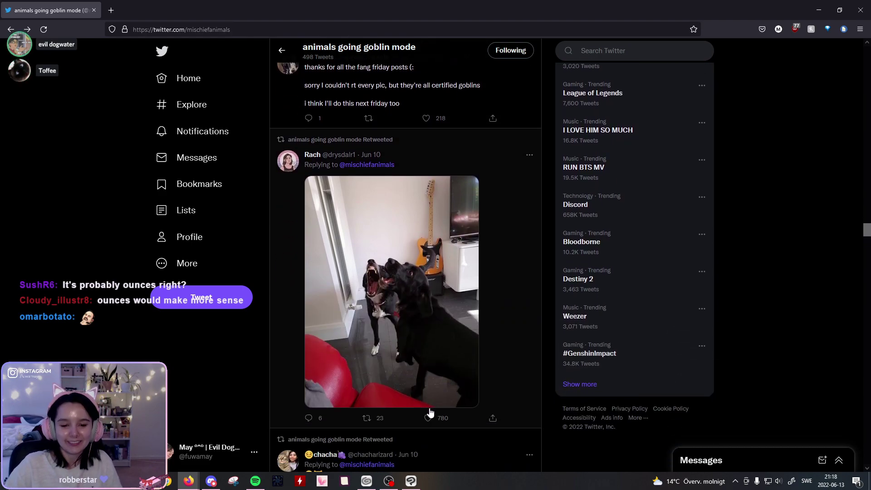
left_click(428, 418)
scroll(428, 418, "down", 4)
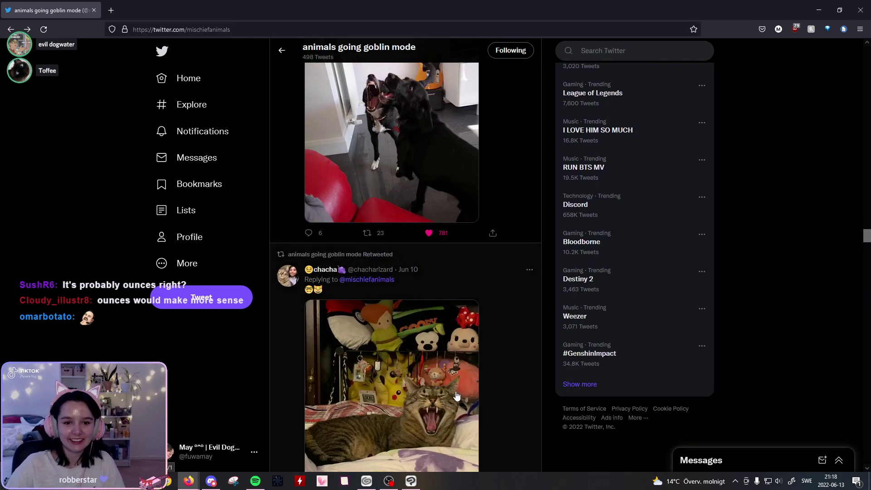
scroll(457, 396, "down", 2)
left_click(428, 449)
Step: Like the ferret-in-hammock reply and the reply showing a dog biting an orange mask
scroll(533, 352, "down", 9)
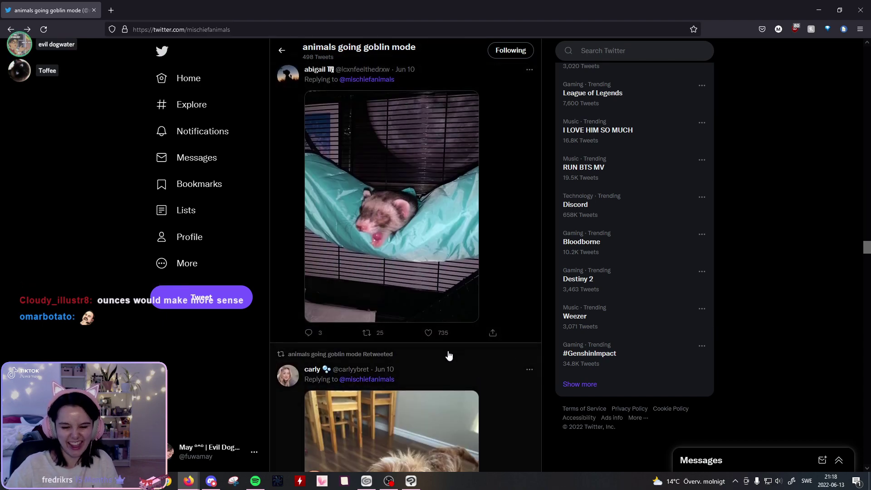
left_click(428, 332)
scroll(428, 332, "down", 3)
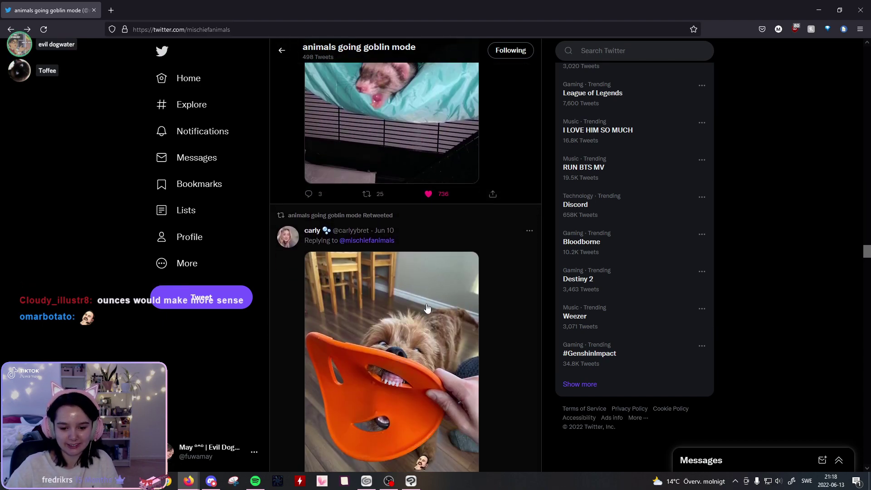
scroll(427, 309, "down", 1)
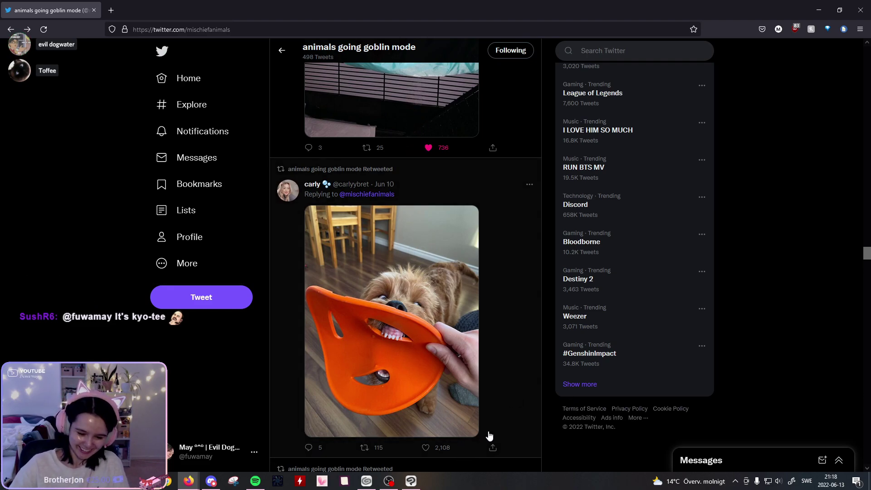
left_click(426, 447)
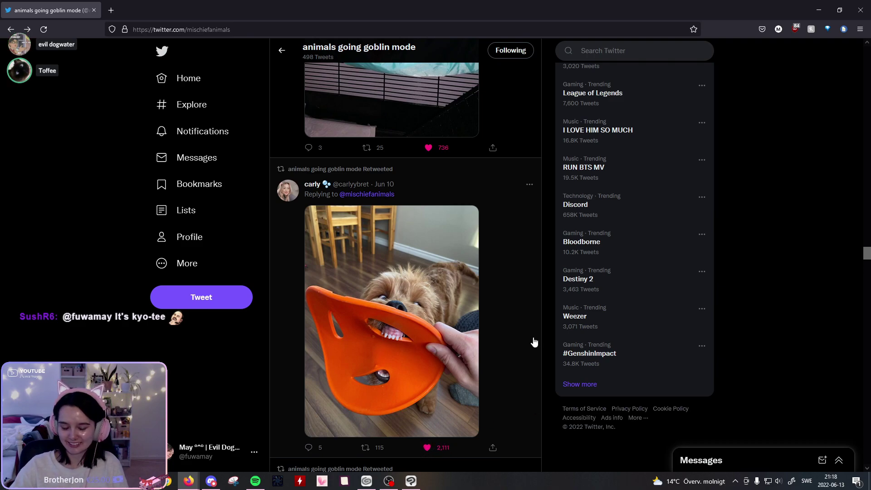
Step: Look through the retweeted fang friday replies with dog and cat photos
scroll(534, 342, "down", 2)
scroll(528, 338, "down", 2)
scroll(529, 336, "down", 1)
scroll(541, 315, "down", 1)
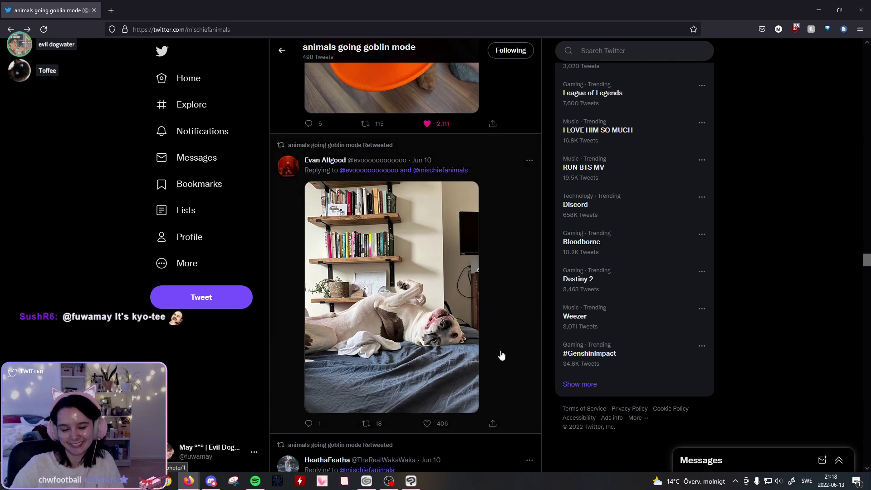
scroll(521, 362, "down", 2)
scroll(521, 362, "down", 3)
scroll(536, 302, "down", 2)
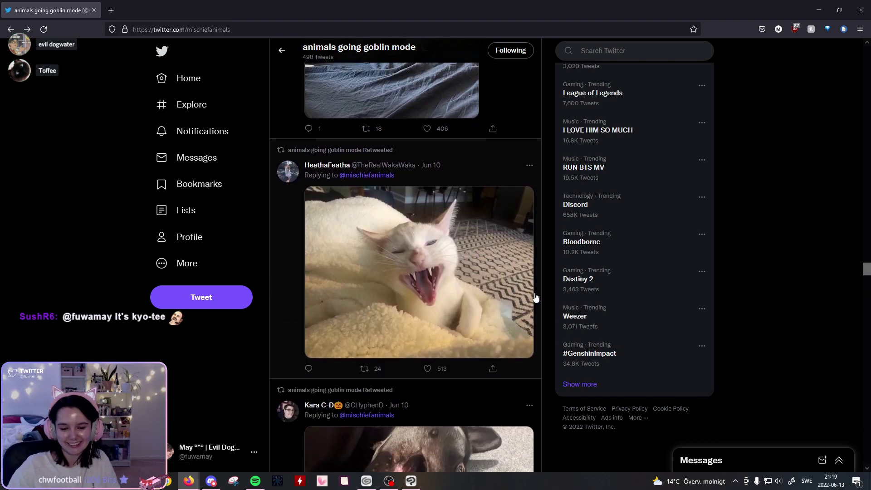
scroll(482, 265, "down", 2)
scroll(474, 295, "down", 4)
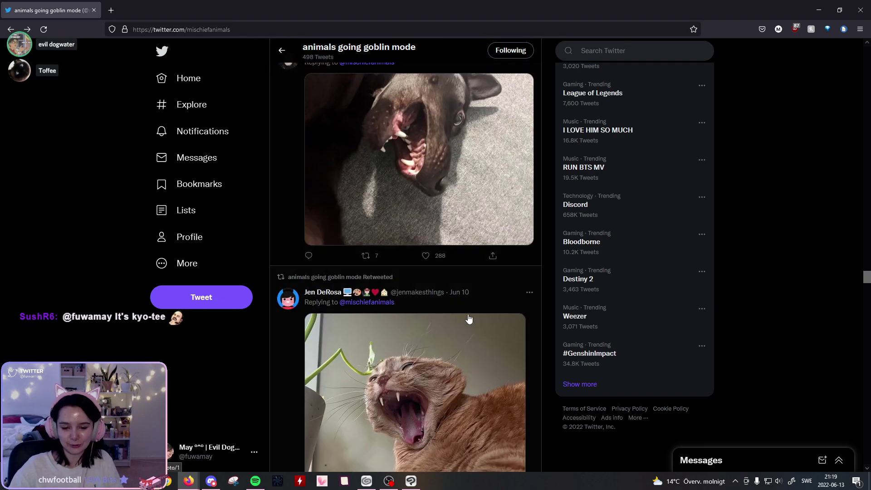
scroll(469, 319, "down", 13)
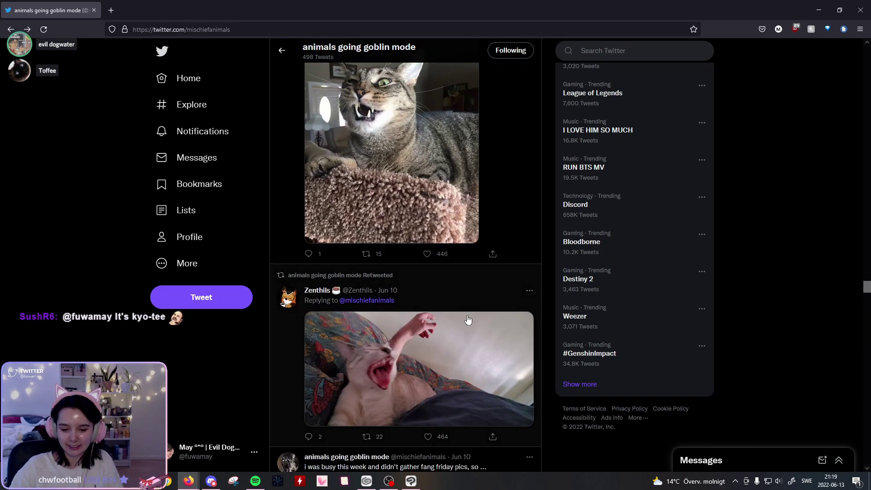
Step: Like the "Beware of attack dog" puppy post
scroll(468, 319, "down", 5)
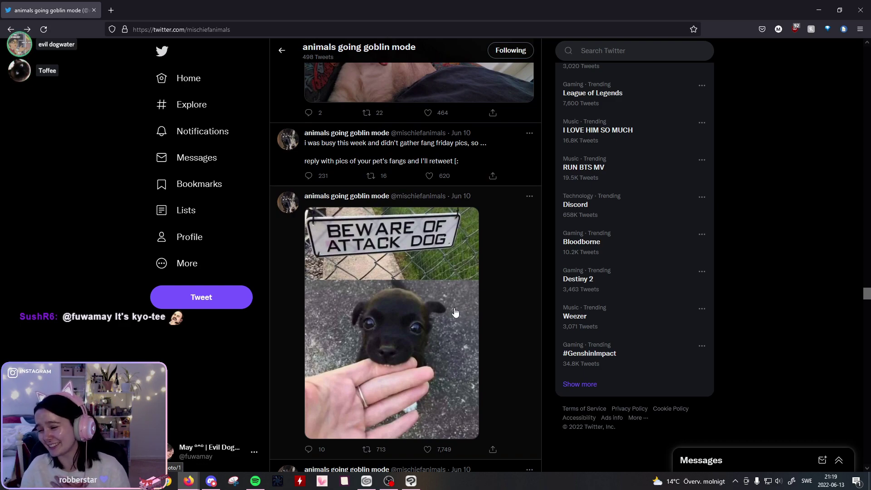
scroll(455, 312, "down", 1)
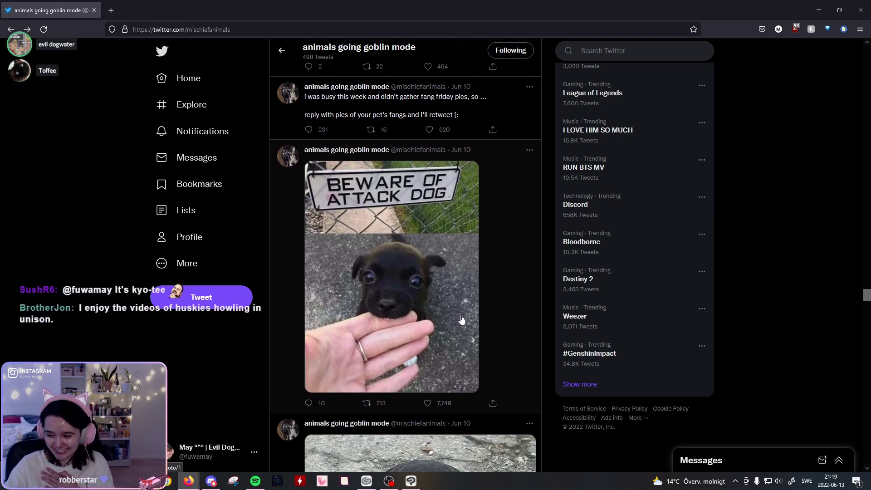
left_click(428, 403)
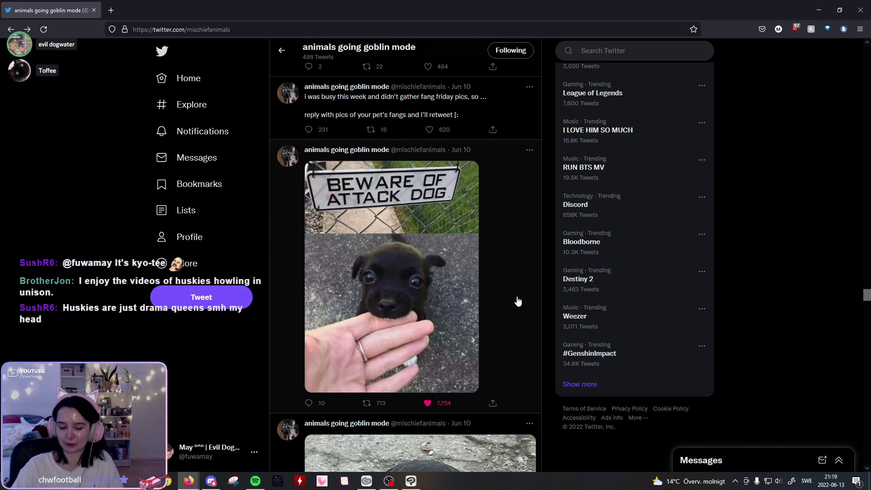
Step: Copy the enlarged "Beware of attack dog" puppy image to the clipboard and return to the feed
left_click(430, 282)
right_click(457, 260)
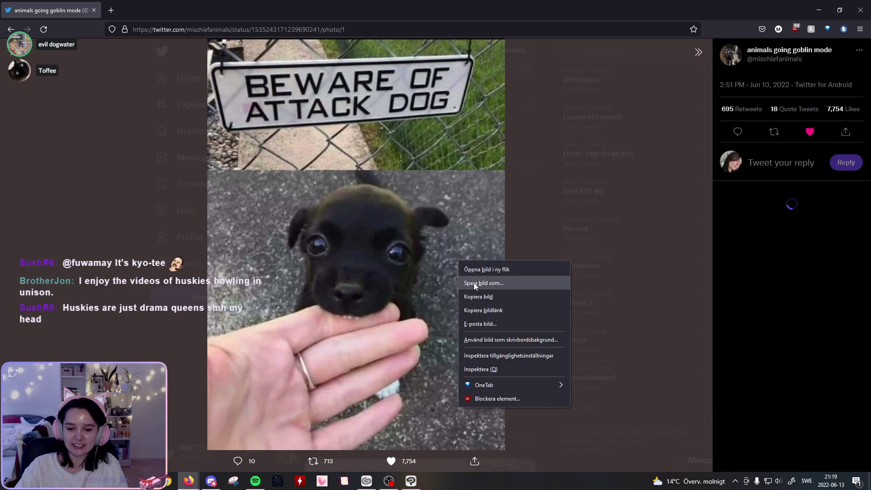
left_click(479, 295)
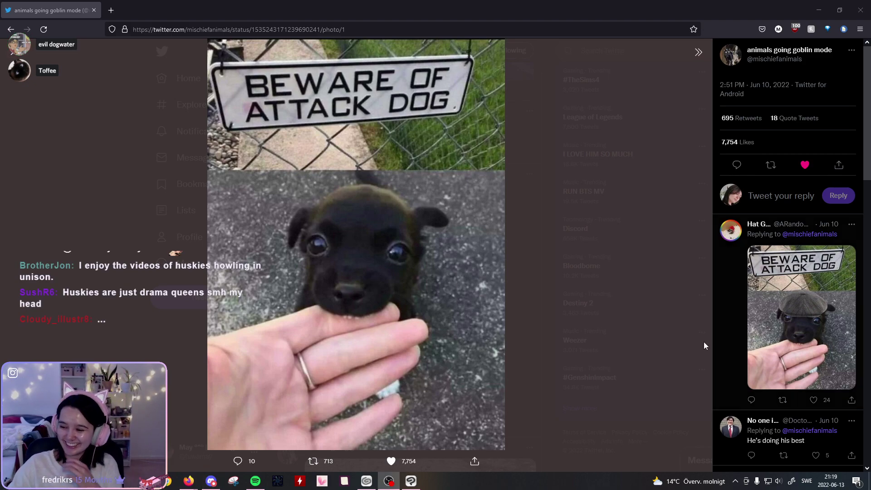
left_click(559, 207)
Step: Copy the enlarged photo of the crow holding a knife to the clipboard and return to the feed
scroll(502, 381, "down", 5)
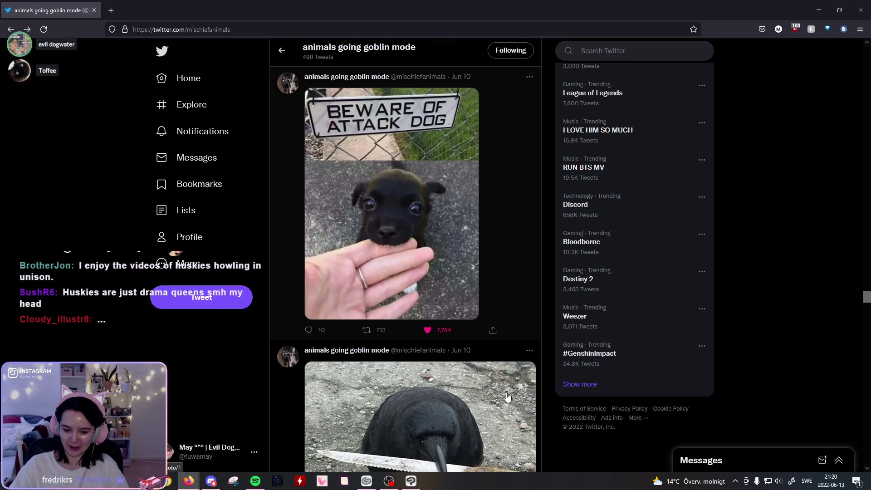
scroll(502, 381, "down", 2)
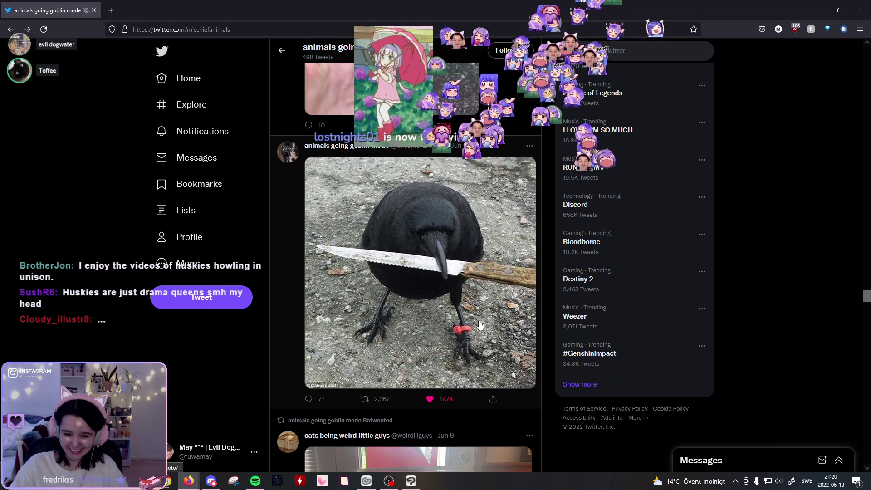
left_click(475, 288)
right_click(476, 287)
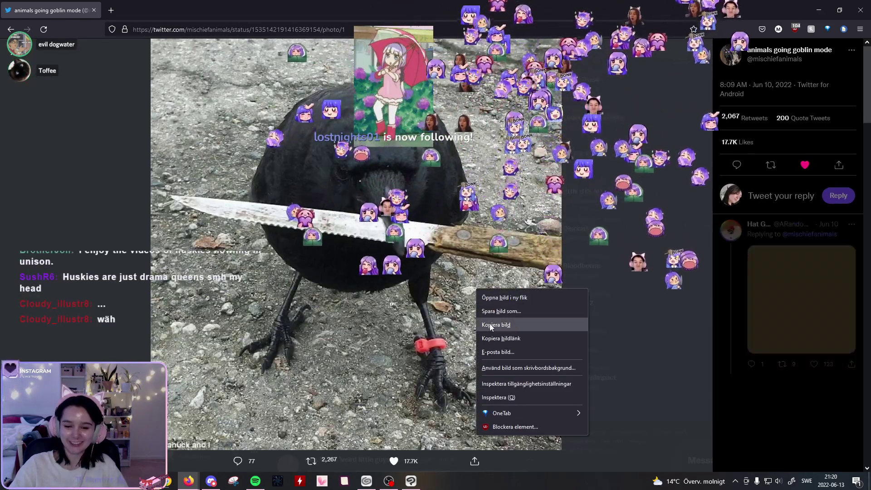
left_click(490, 325)
key("Escape")
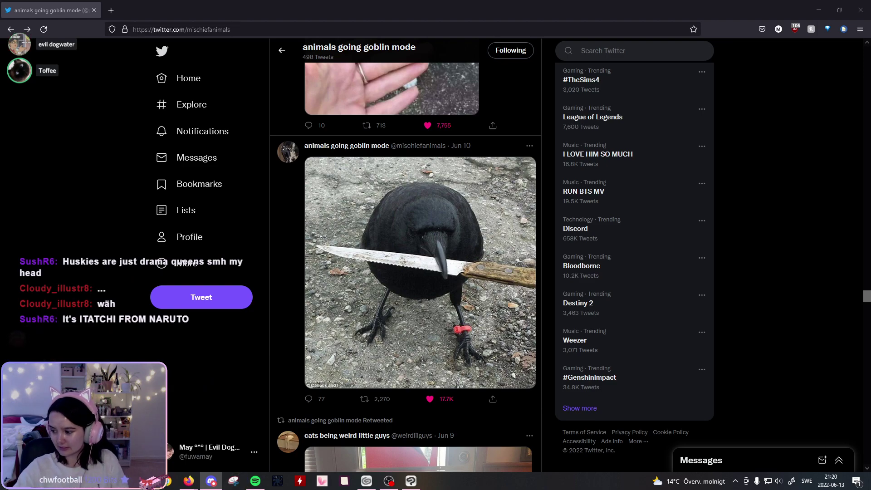
Step: Like the "cats being weird little guys" post showing a cat standing in the window blinds
scroll(630, 335, "down", 3)
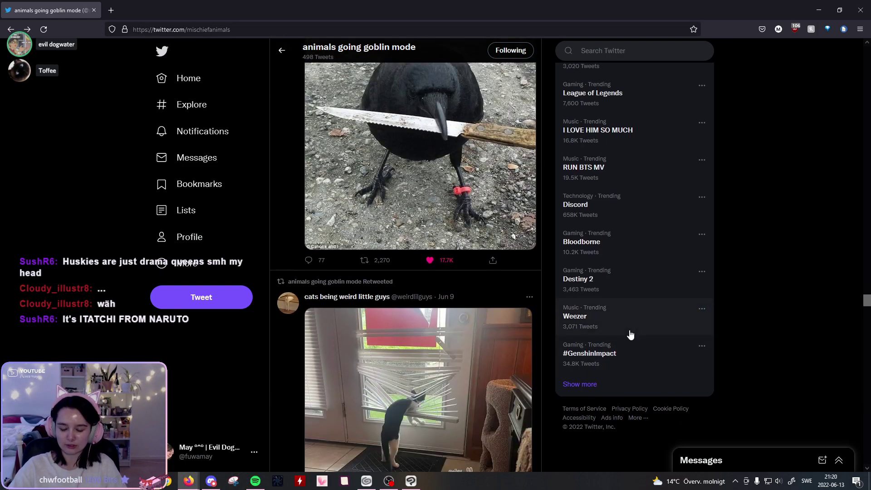
scroll(630, 334, "down", 3)
scroll(549, 192, "up", 5)
scroll(442, 231, "down", 4)
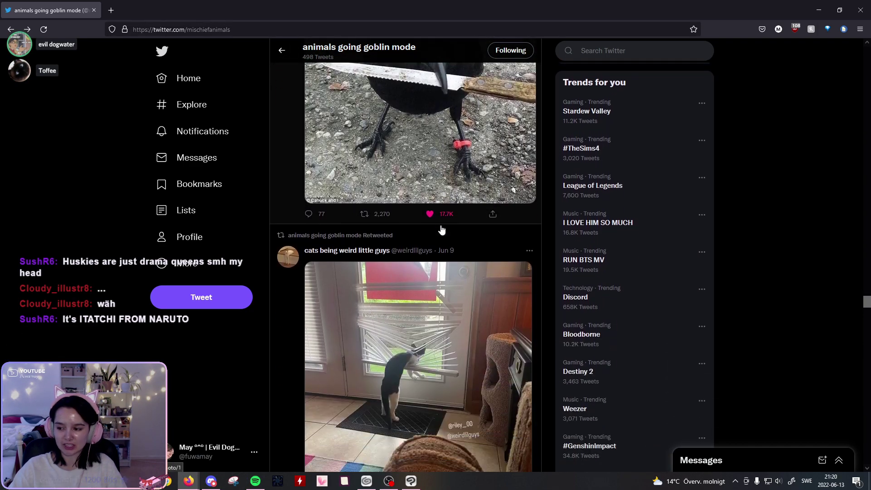
scroll(442, 230, "down", 2)
left_click(441, 411)
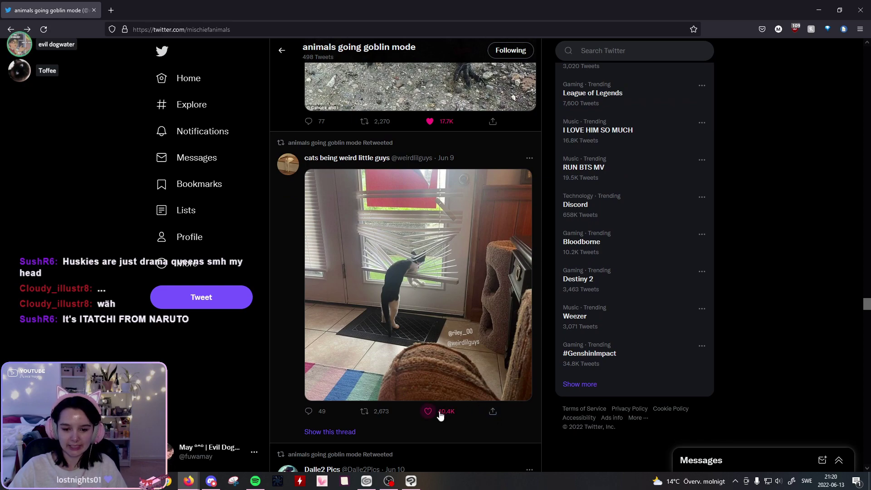
Step: Like the Dalle2 Pics post showing Bugs Bunny as an ancient cave painting
scroll(437, 406, "down", 5)
scroll(436, 401, "down", 1)
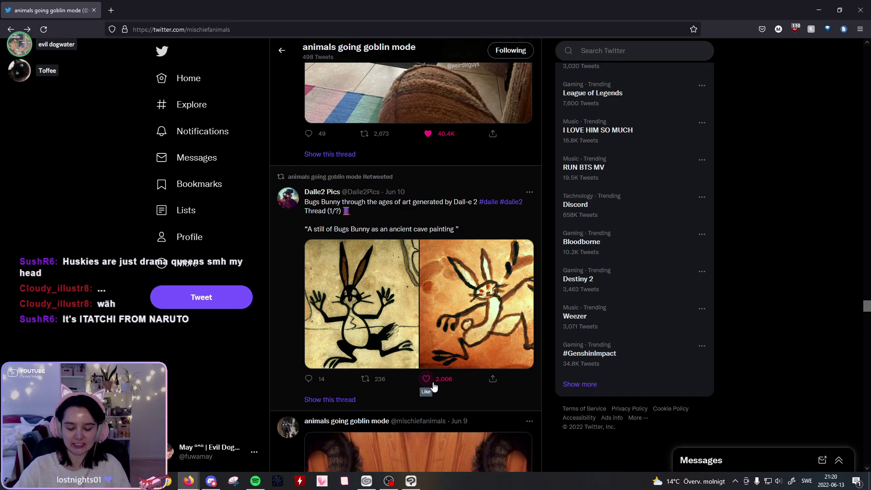
scroll(481, 381, "down", 6)
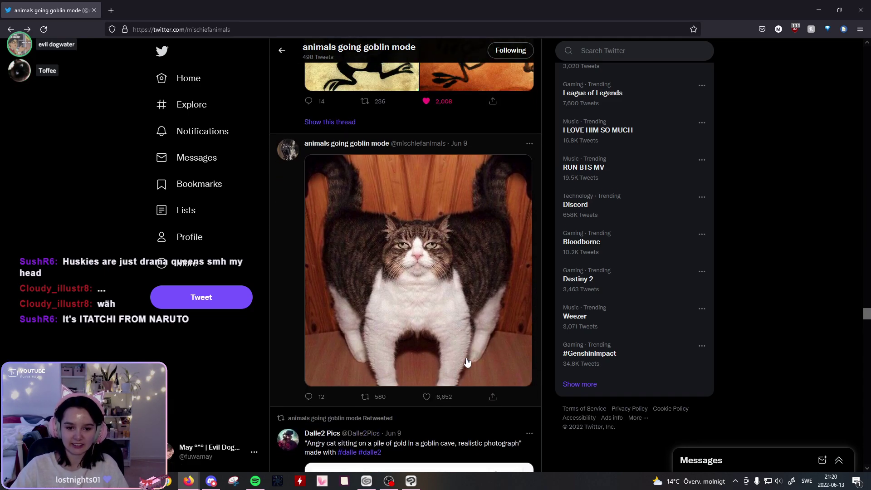
Step: Like the photo of the double-bodied tabby cat and the "spaghetti" cat video post
left_click(427, 396)
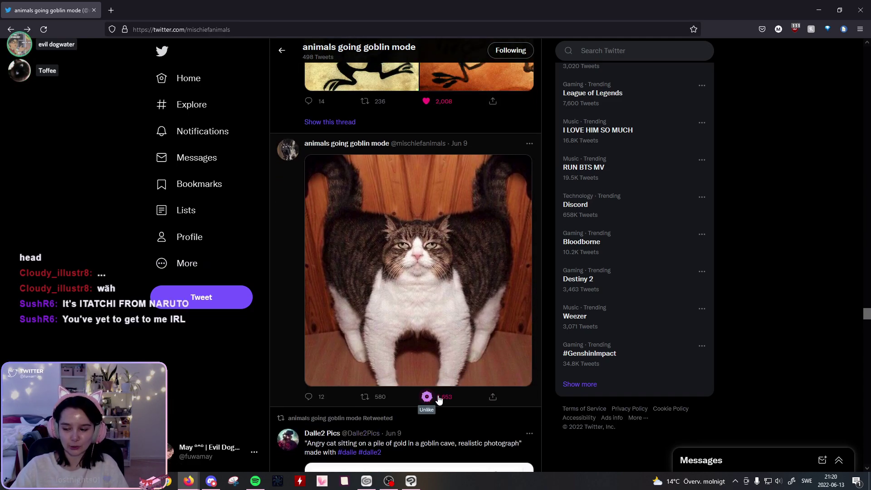
scroll(548, 411, "down", 1)
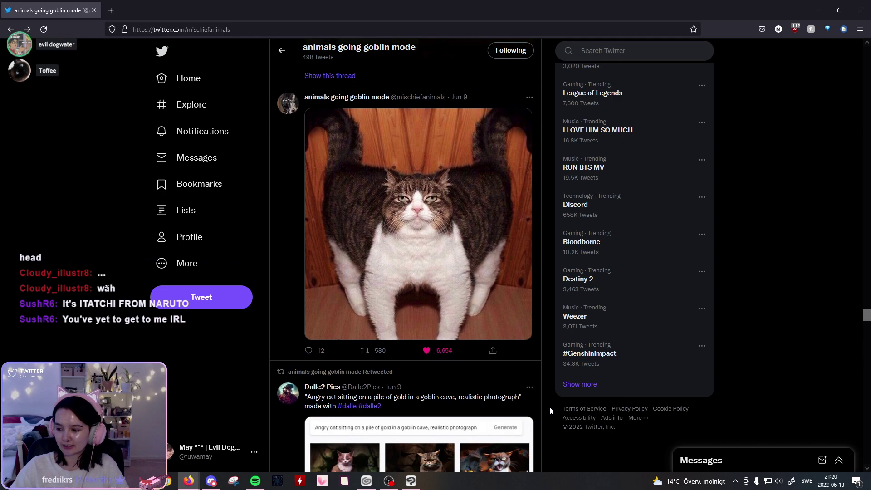
scroll(555, 404, "down", 12)
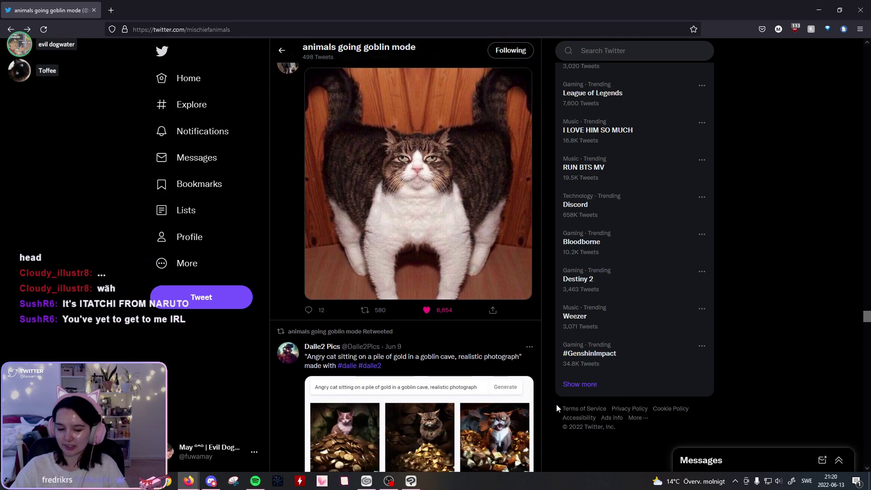
scroll(554, 389, "down", 2)
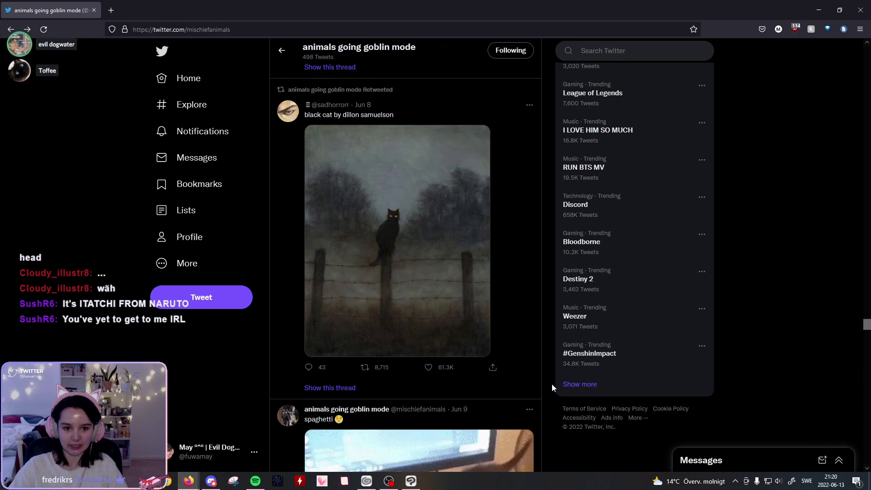
scroll(473, 361, "down", 6)
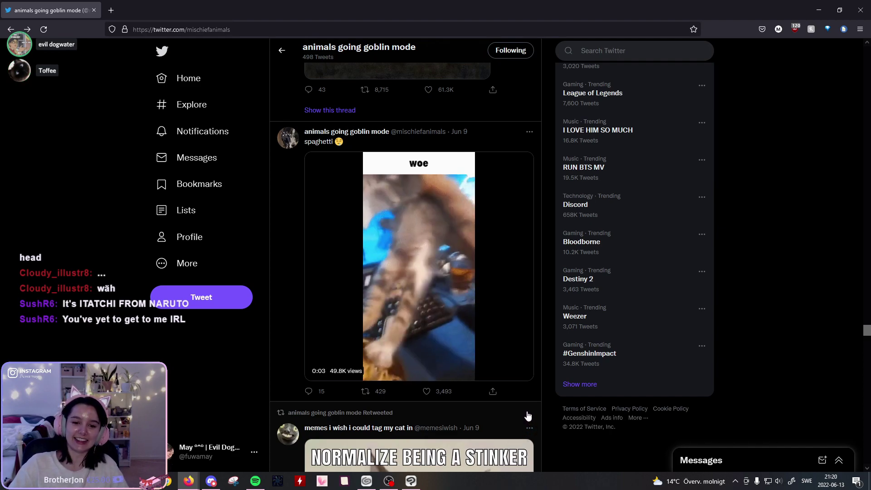
left_click(427, 391)
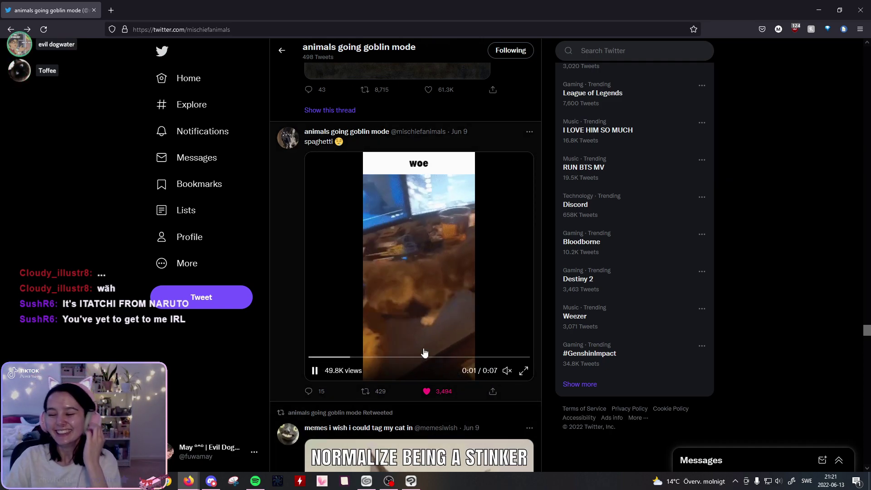
Step: Like the Jun 8 post showing a seagull biting into a burrito on the beach
scroll(583, 401, "down", 5)
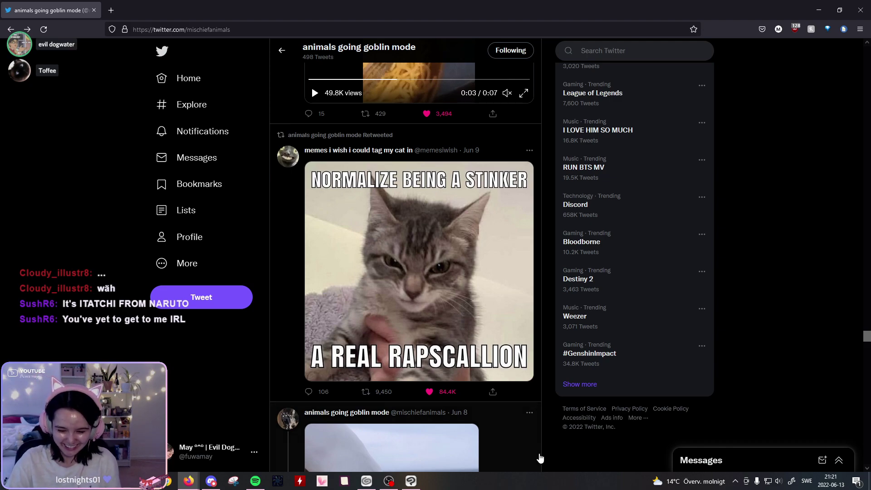
scroll(541, 456, "down", 3)
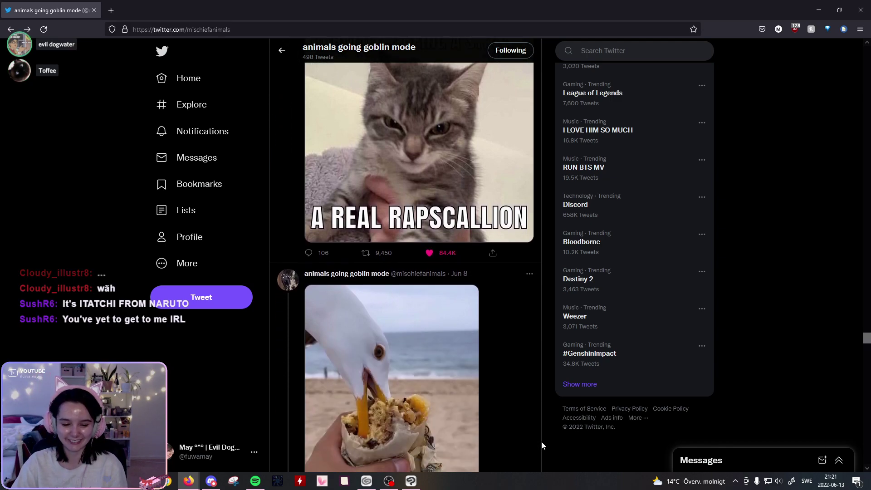
scroll(541, 445, "down", 2)
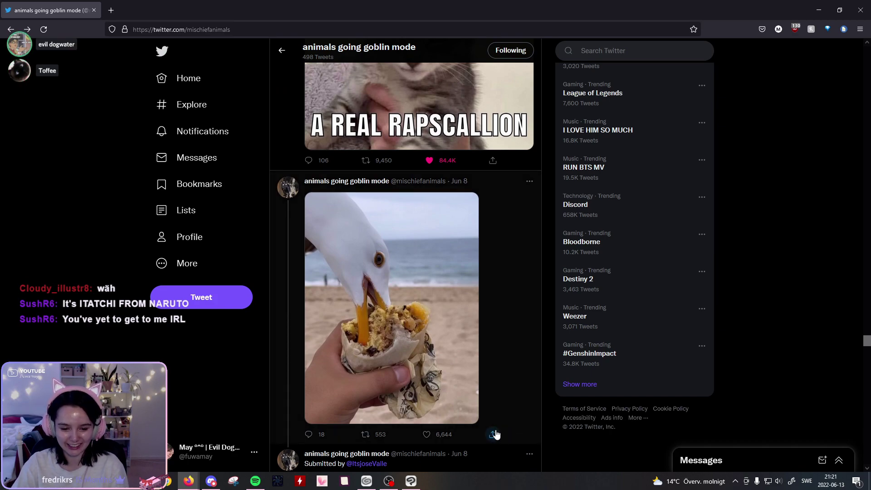
left_click(445, 437)
Step: Look over the Jun 8 cougar photo and the Jun 7 photo of a cat lying beside spilled litter
scroll(626, 396, "down", 4)
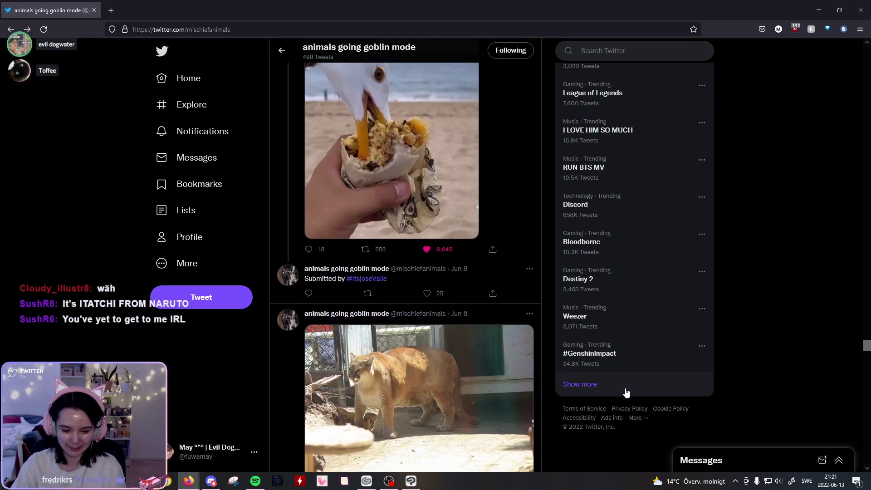
scroll(626, 392, "down", 2)
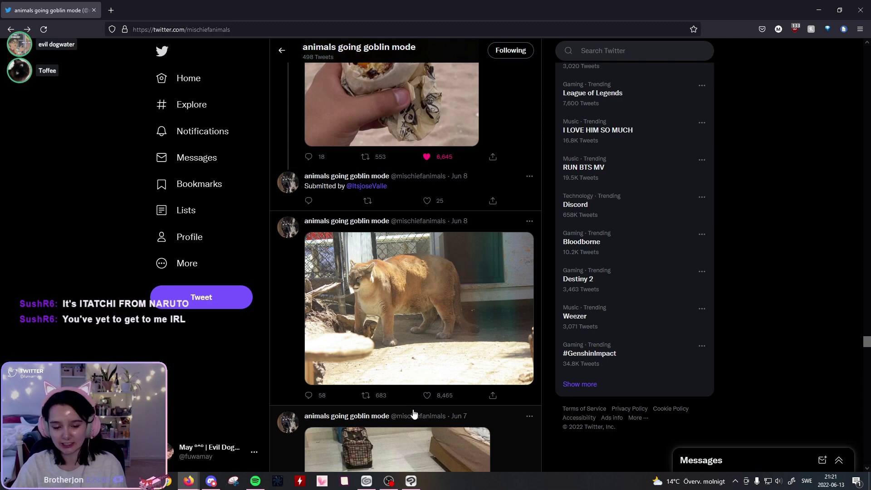
mouse_move(410, 416)
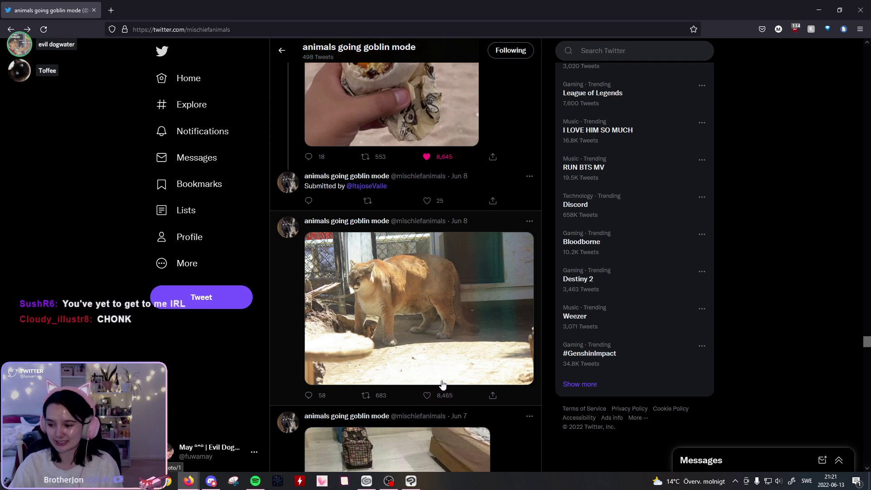
scroll(436, 362, "down", 1)
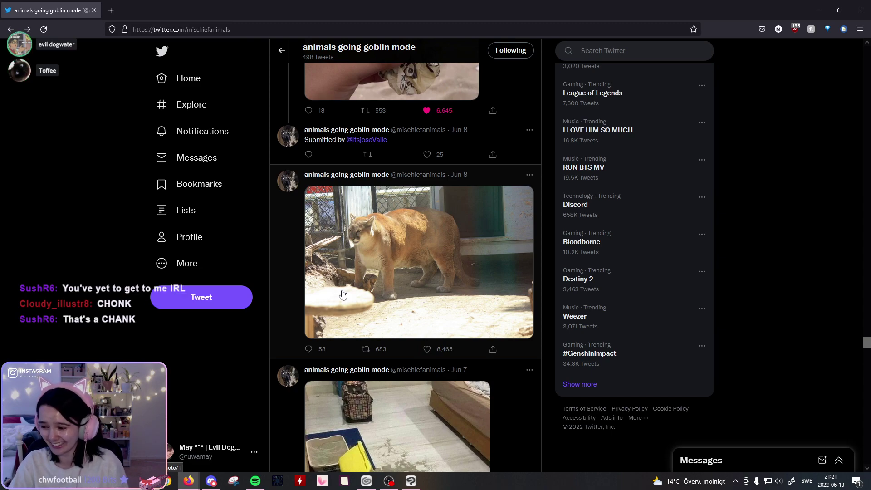
scroll(349, 298, "down", 3)
scroll(354, 310, "down", 1)
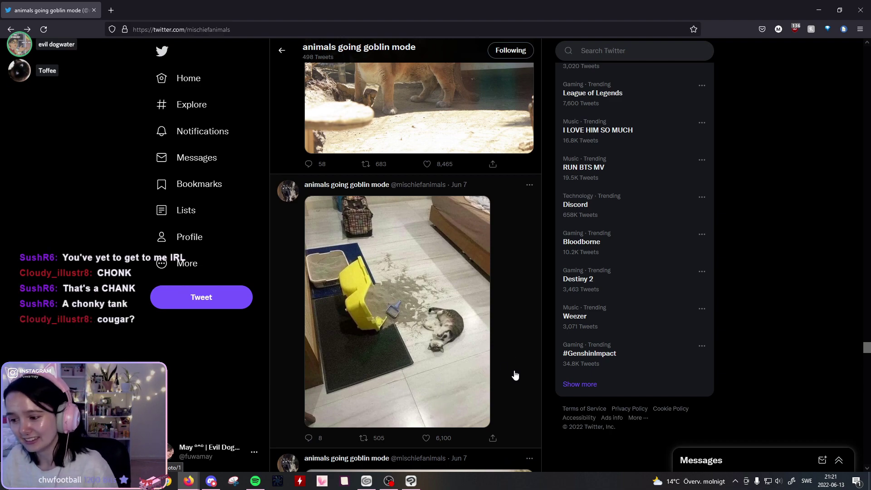
scroll(461, 326, "up", 3)
scroll(472, 394, "down", 2)
scroll(476, 400, "down", 2)
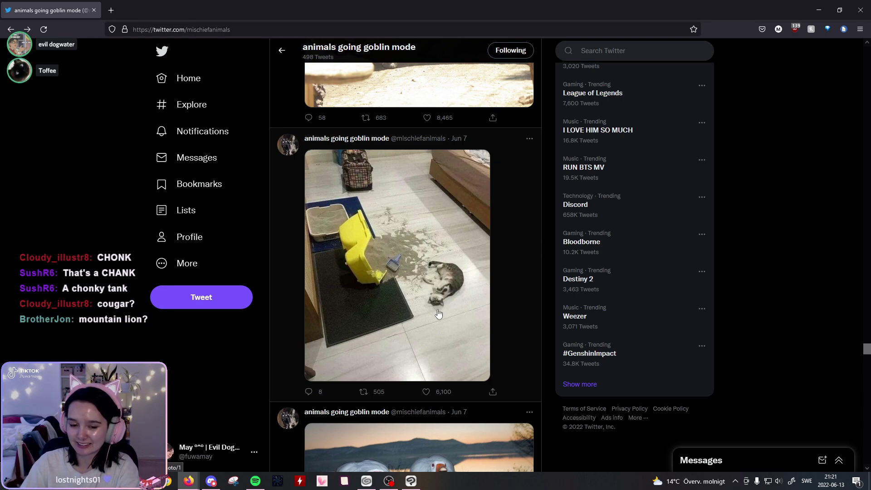
Step: Like the Jun 6 post showing a bird of prey carrying an orange fish in flight
scroll(438, 314, "down", 5)
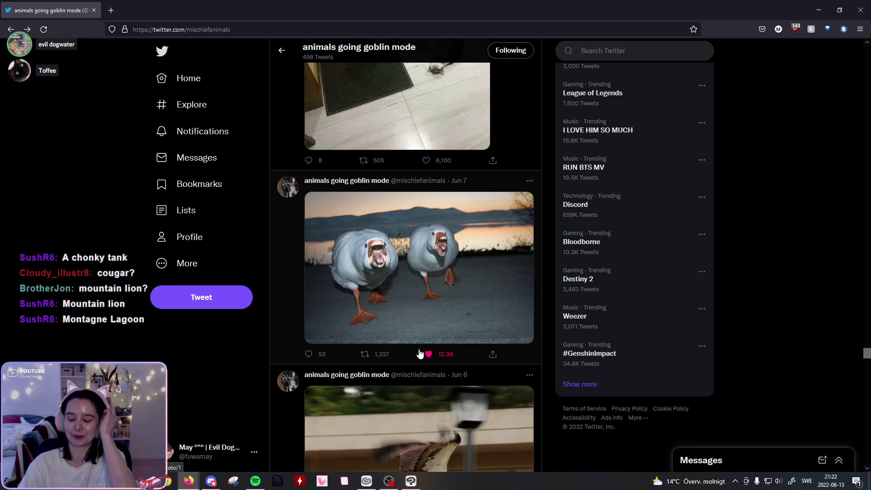
scroll(581, 322, "down", 2)
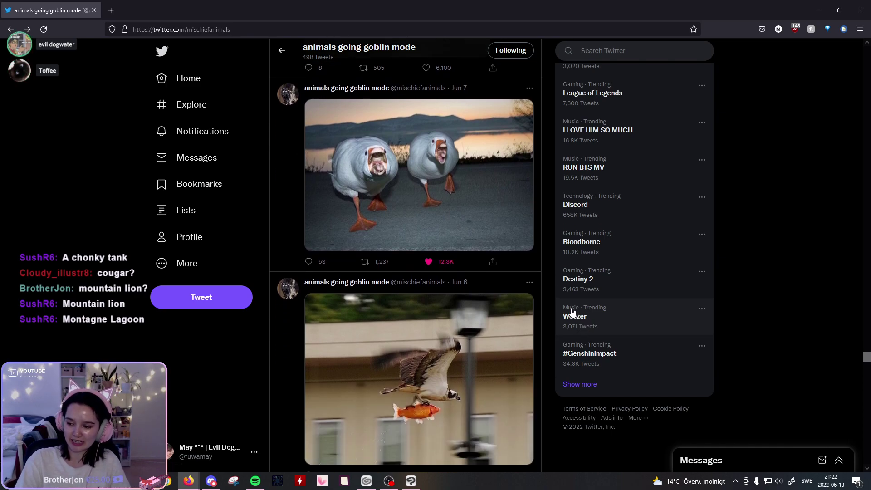
scroll(547, 313, "down", 3)
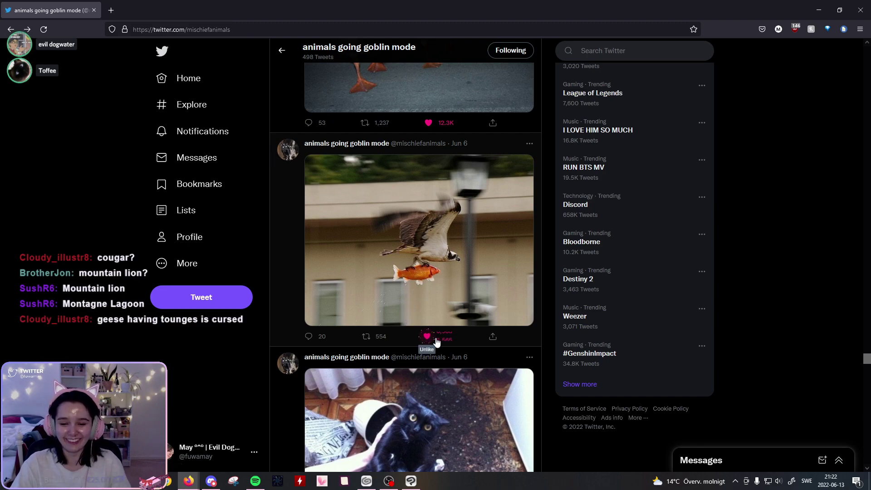
Step: Revisit the screaming geese photo and like the Jun 6 post of the black cat held over spilled soil
scroll(443, 313, "up", 4)
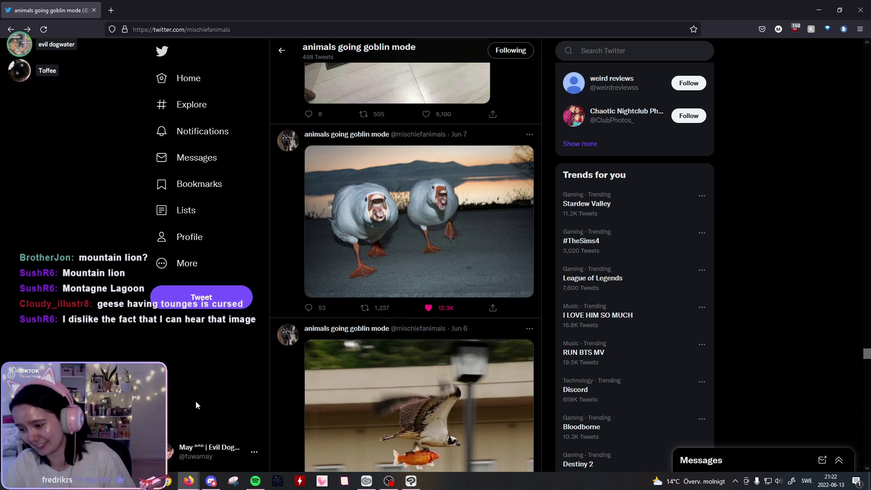
scroll(197, 412, "down", 2)
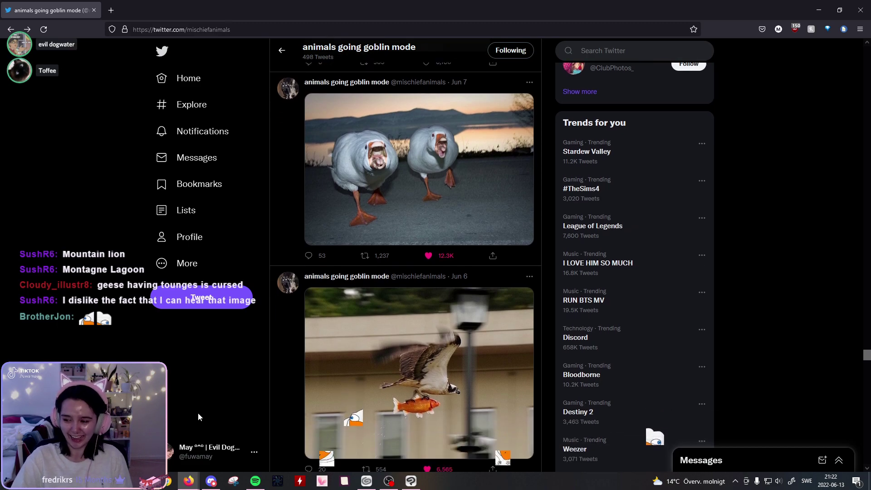
scroll(198, 413, "down", 1)
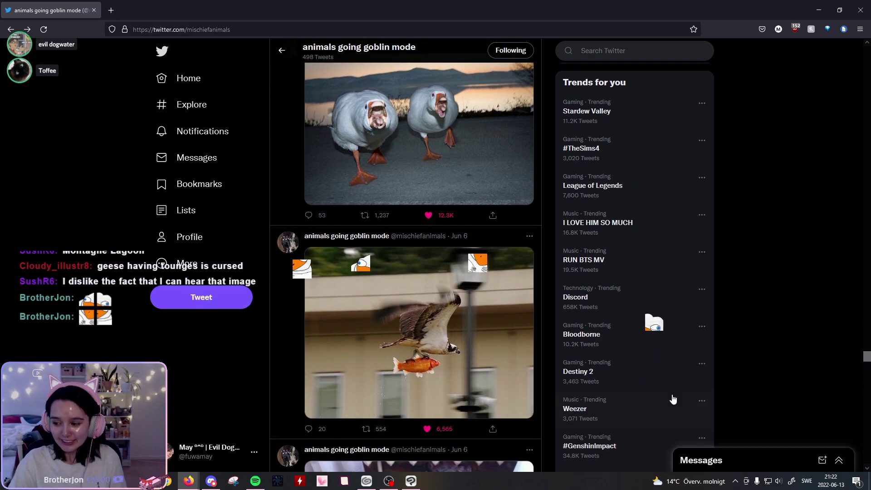
scroll(686, 399, "down", 6)
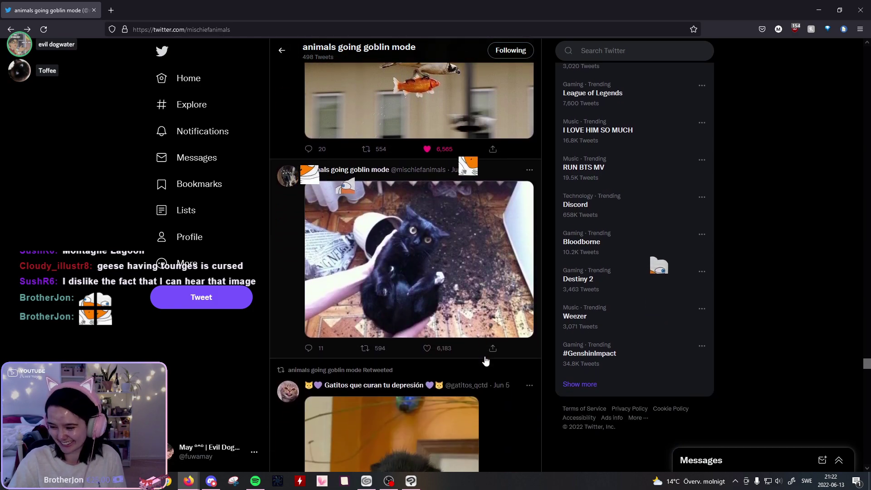
scroll(485, 360, "down", 1)
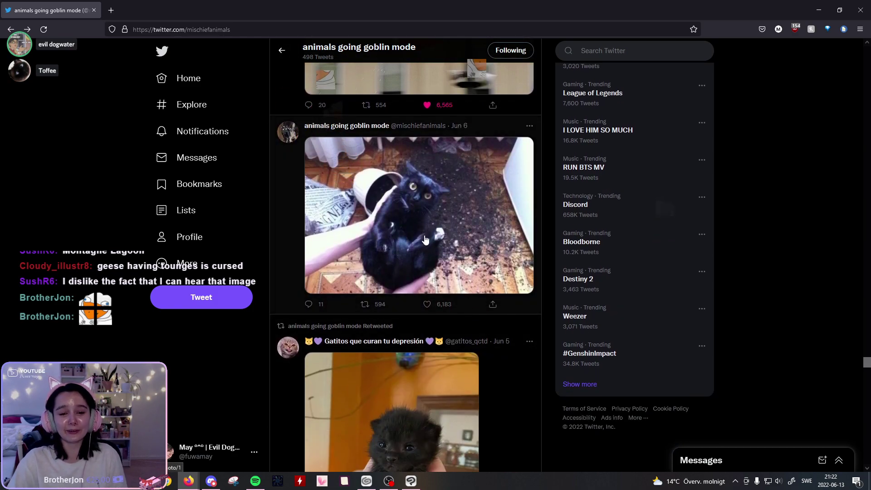
left_click(442, 305)
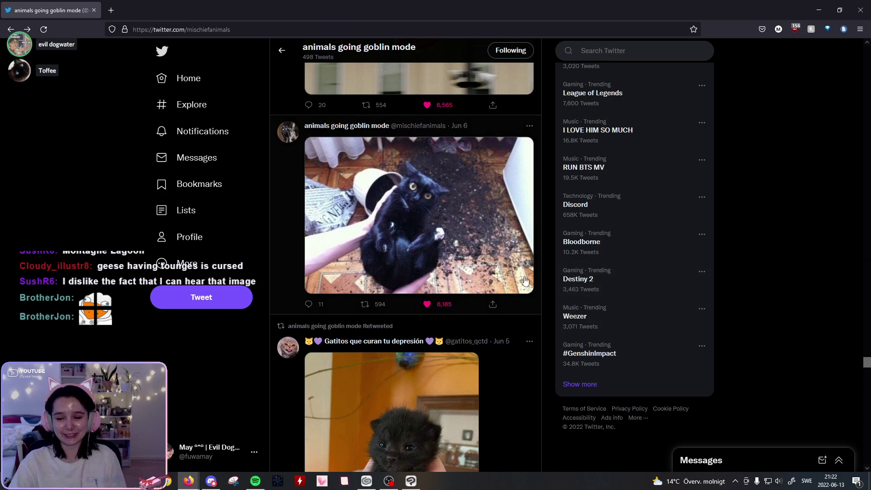
Step: Like the retweeted "Gatitos que curan tu depresión" post showing a tiny black kitten held in two hands
scroll(490, 303, "down", 4)
scroll(408, 362, "down", 1)
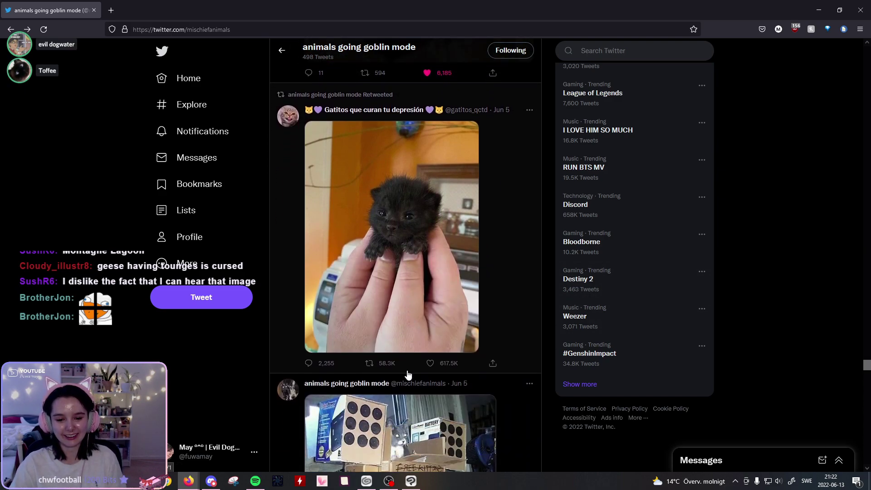
left_click(431, 364)
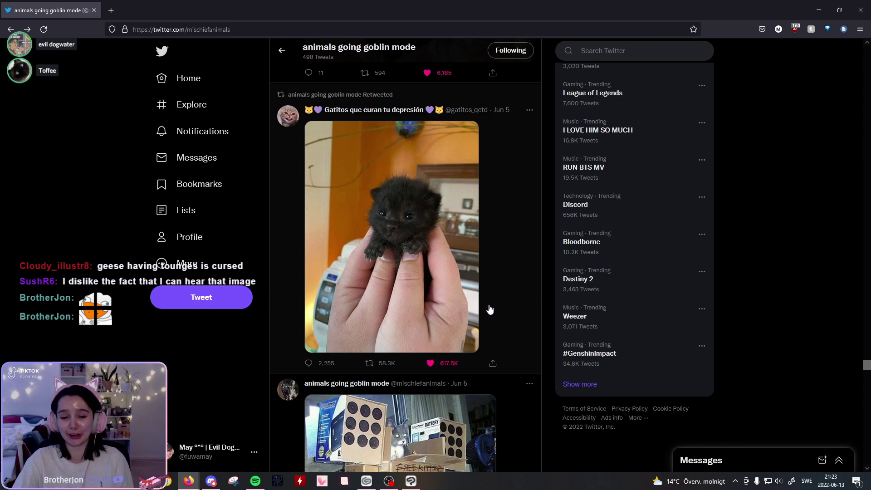
Step: Like the Jun 5 post showing a cat in the cardboard "MAD CAT" robot
scroll(548, 323, "down", 3)
scroll(551, 333, "down", 1)
scroll(550, 356, "down", 1)
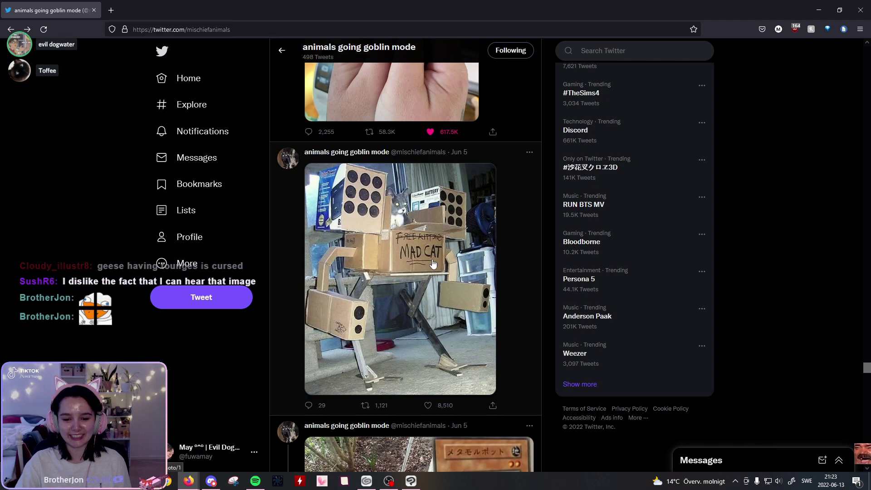
left_click(428, 406)
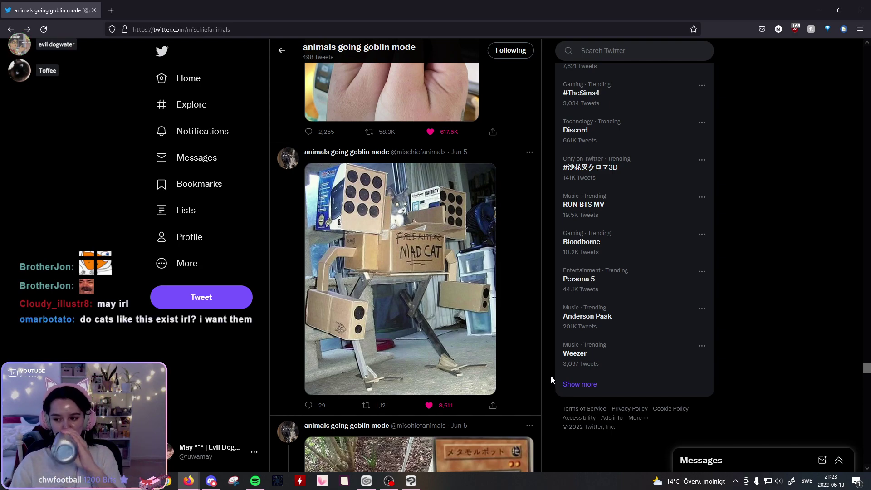
Step: Like the Jun 5 post comparing a black cat inside a clay pot with a trading card
scroll(551, 375, "up", 4)
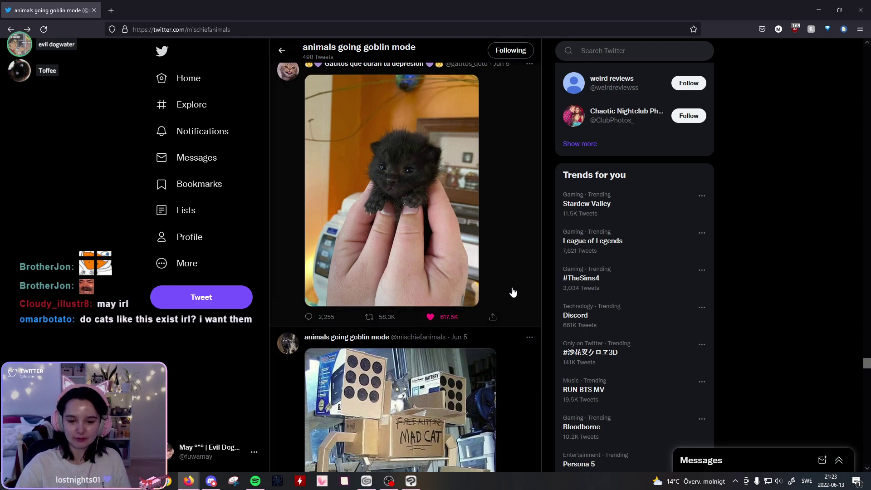
scroll(513, 293, "down", 8)
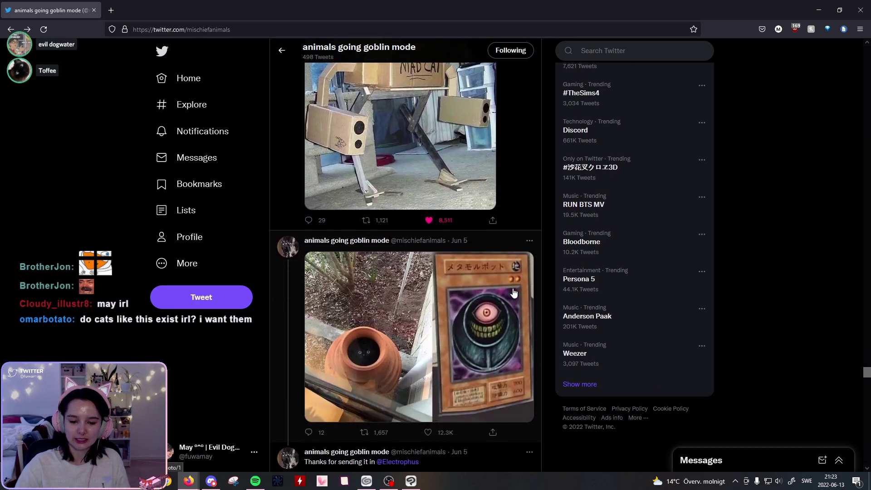
scroll(513, 286, "down", 2)
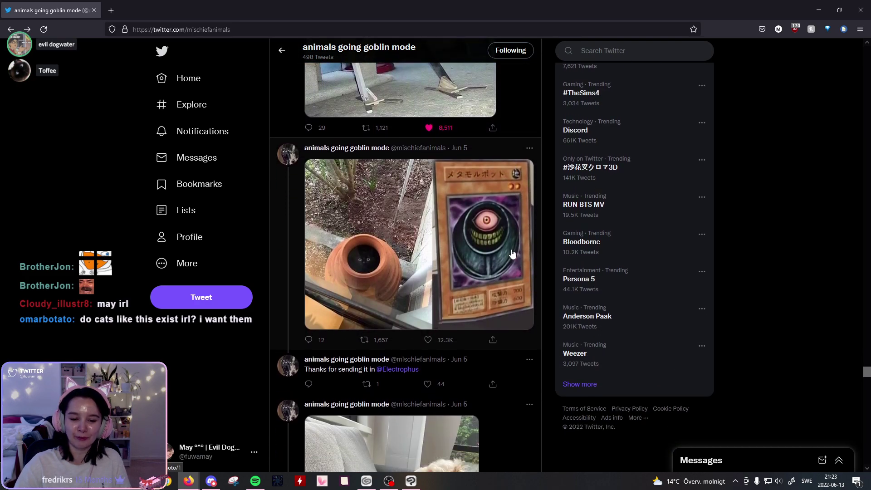
left_click(441, 340)
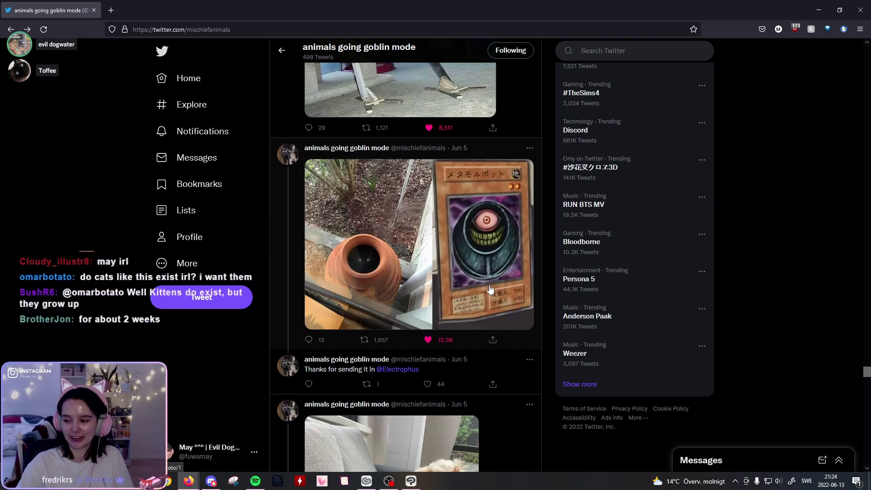
Step: Like the Jun 5 post showing two dogs baring their teeth on a sofa
scroll(492, 289, "down", 3)
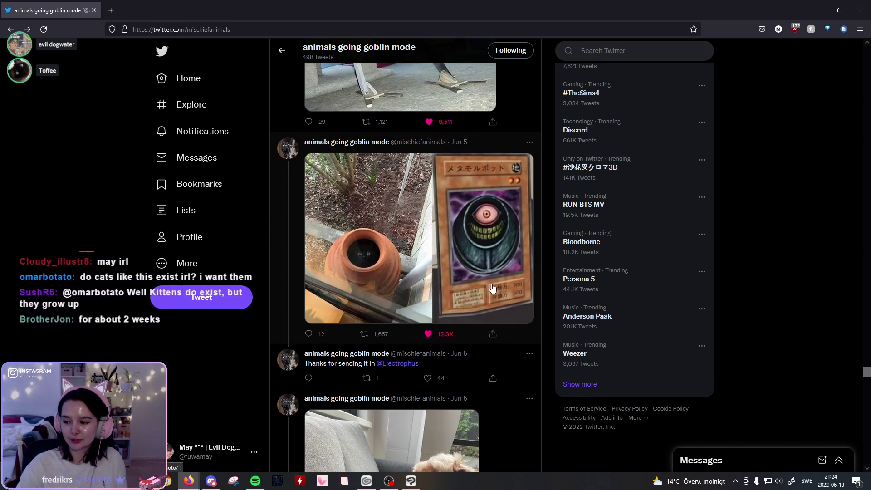
scroll(493, 289, "down", 4)
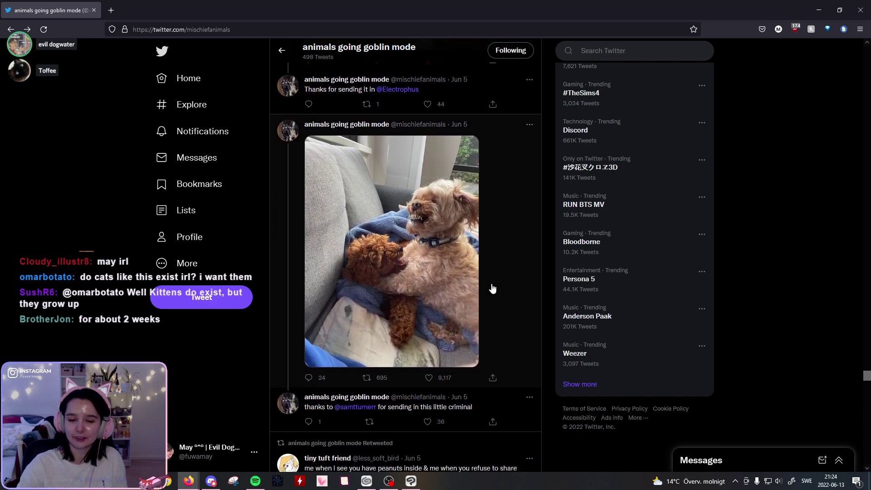
left_click(434, 336)
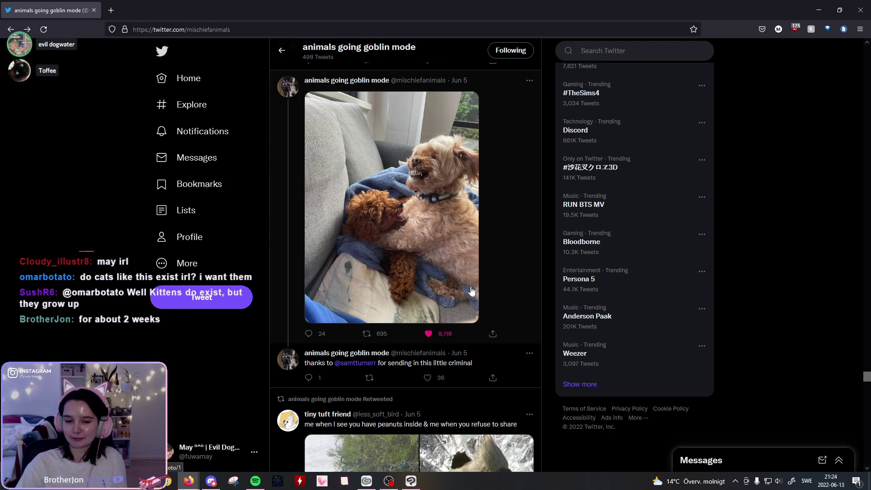
Step: Like the retweeted Jun 5 post about peanuts showing a bird at a window and peering through broken glass
scroll(519, 271, "down", 7)
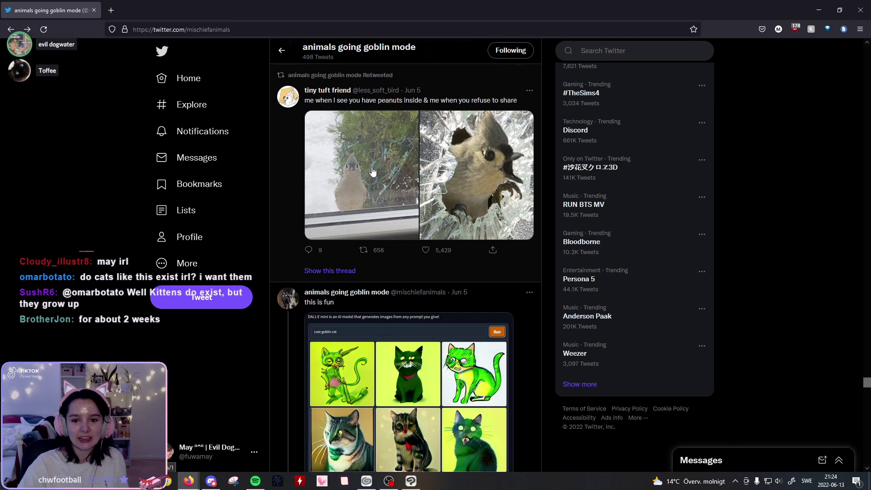
left_click(426, 250)
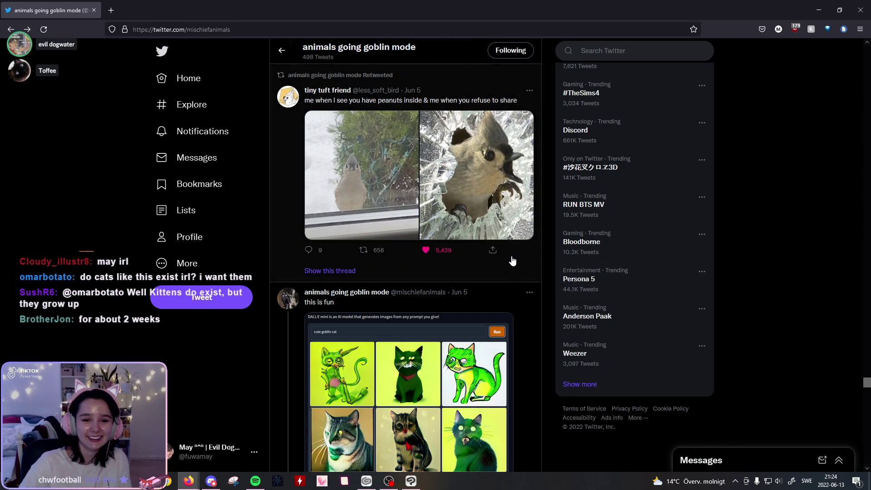
Step: Like the Jun 4 post showing a kitten in a sink with soap foam on its head
scroll(515, 267, "down", 2)
scroll(515, 271, "down", 1)
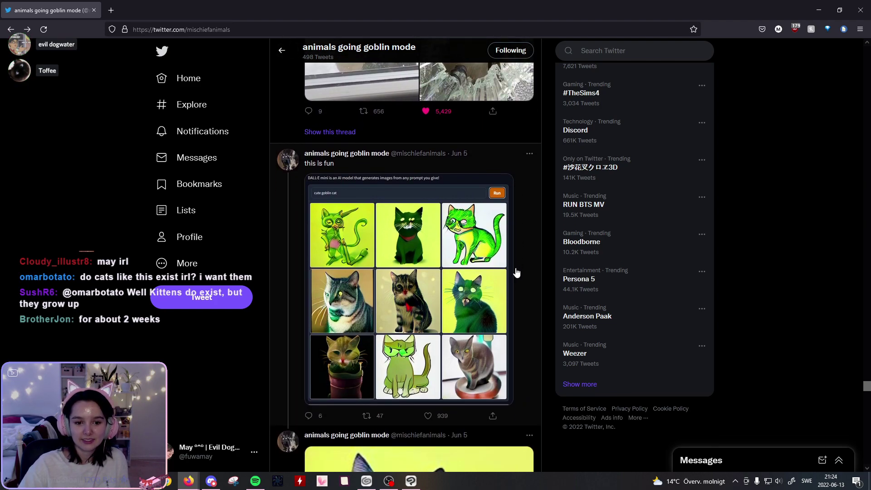
scroll(503, 308, "down", 1)
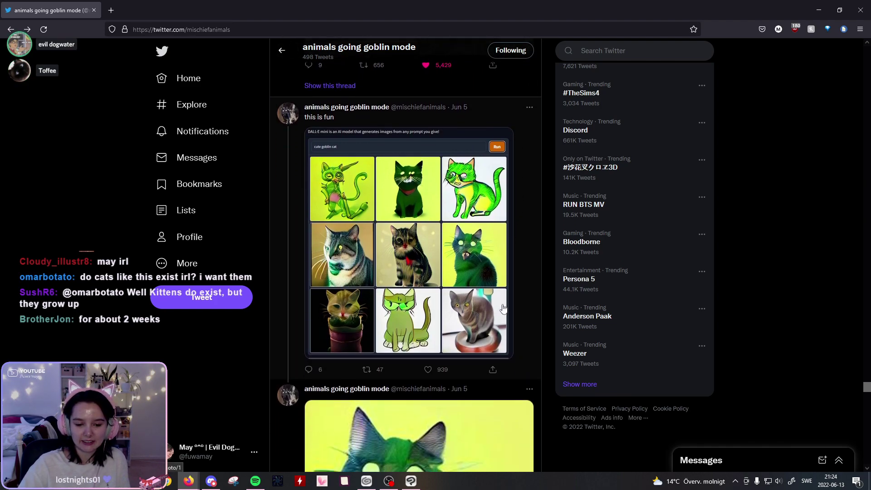
scroll(502, 309, "down", 7)
scroll(516, 300, "down", 3)
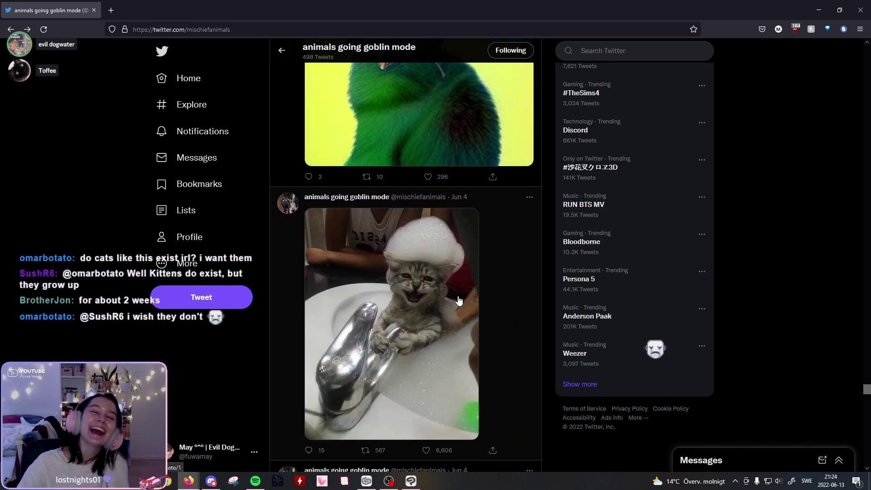
scroll(450, 312, "down", 1)
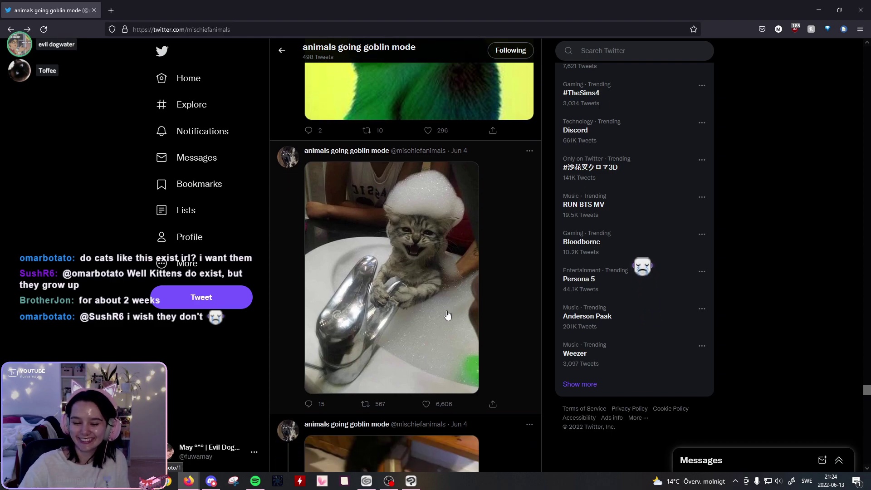
left_click(434, 404)
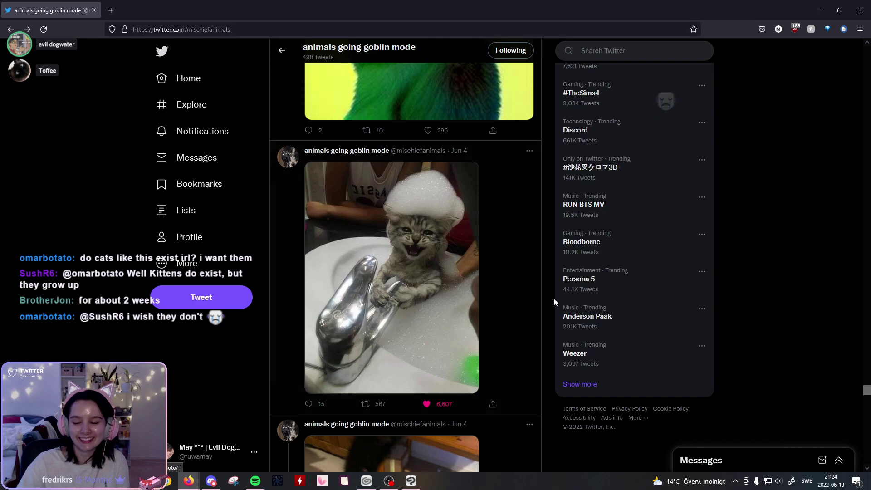
Step: Like both Jun 4 thread posts showing a black cat with a brown paper wrapping
scroll(529, 297, "down", 7)
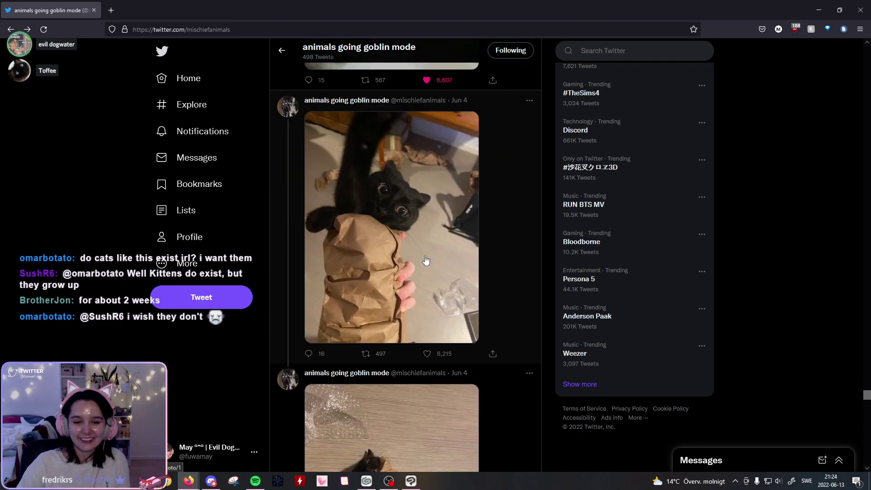
left_click(427, 353)
scroll(429, 354, "down", 4)
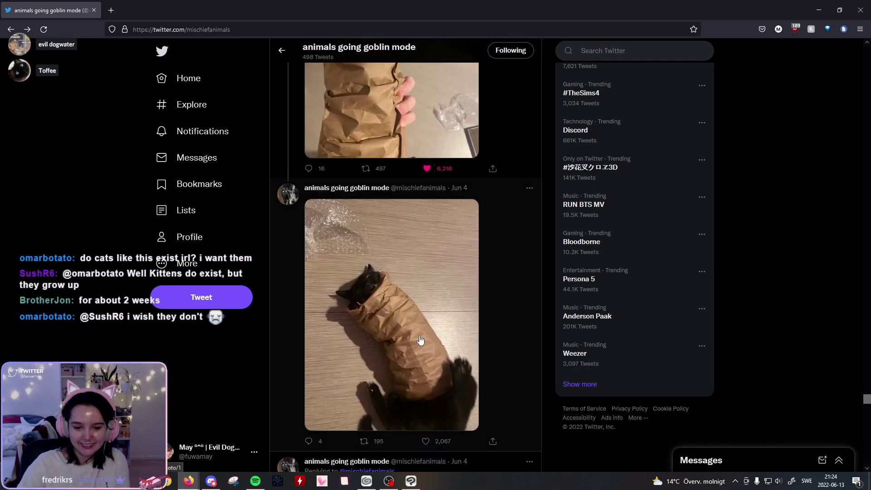
left_click(425, 441)
Step: Open the depths of wikipedia profile from its retweeted fruit fly post in a separate tab and follow the account
scroll(524, 402, "down", 4)
scroll(524, 402, "down", 10)
scroll(525, 398, "down", 5)
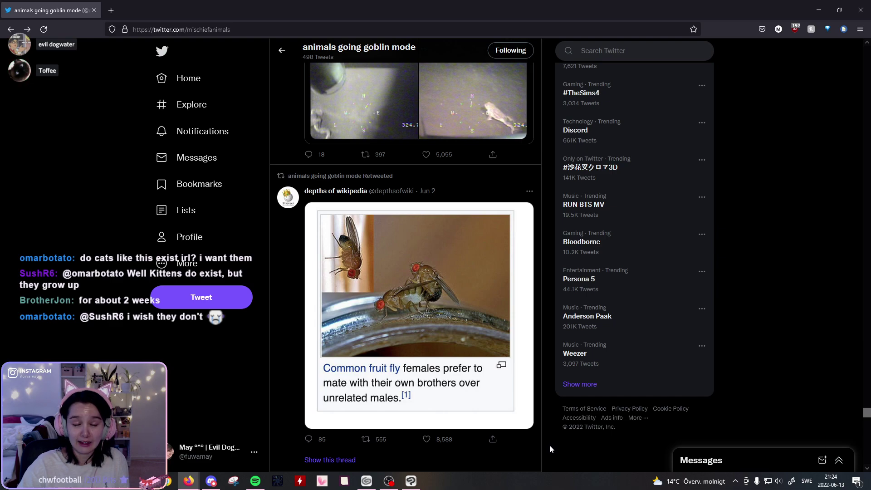
right_click(329, 196)
left_click(340, 201)
left_click(154, 10)
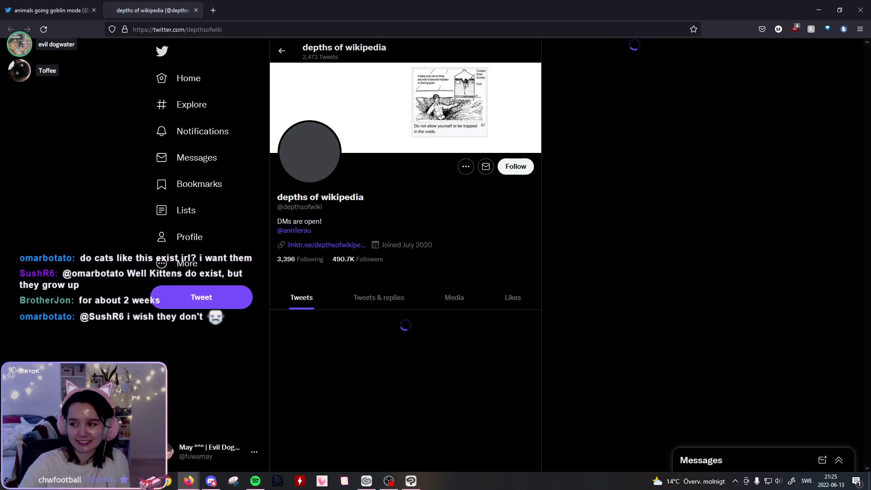
key("ctrl+w")
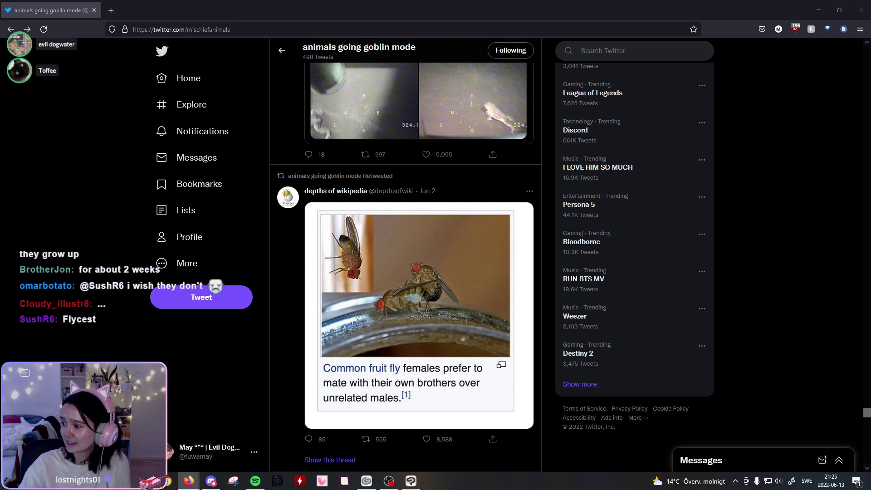
left_click_drag(770, 28, 577, 6)
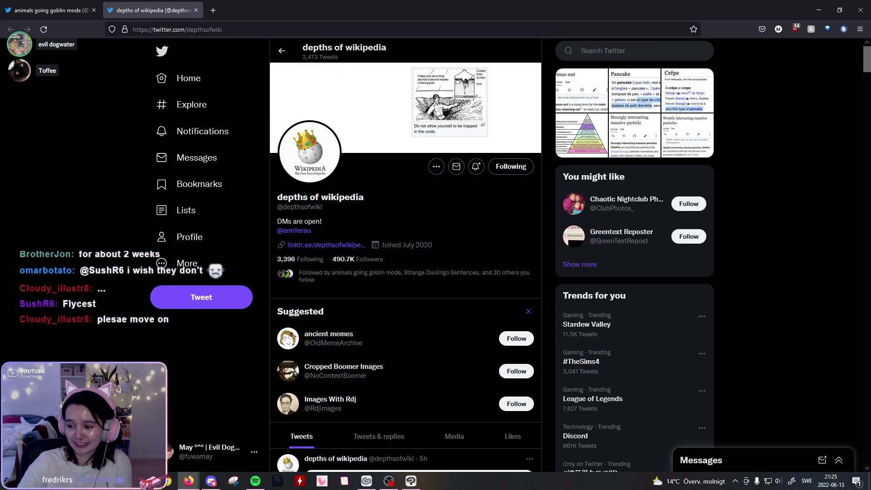
Step: View the pancake and crêpe images of the post comparing English and French Wikipedia definitions at full size
scroll(651, 334, "down", 6)
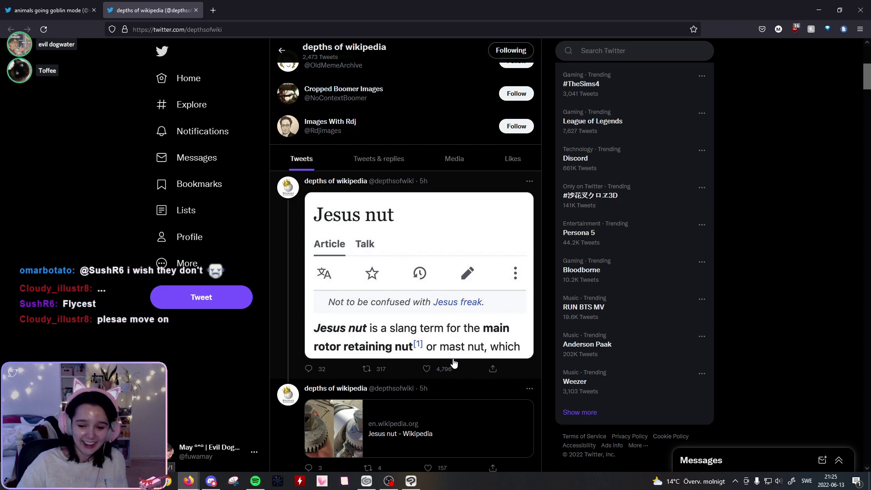
scroll(469, 366, "down", 5)
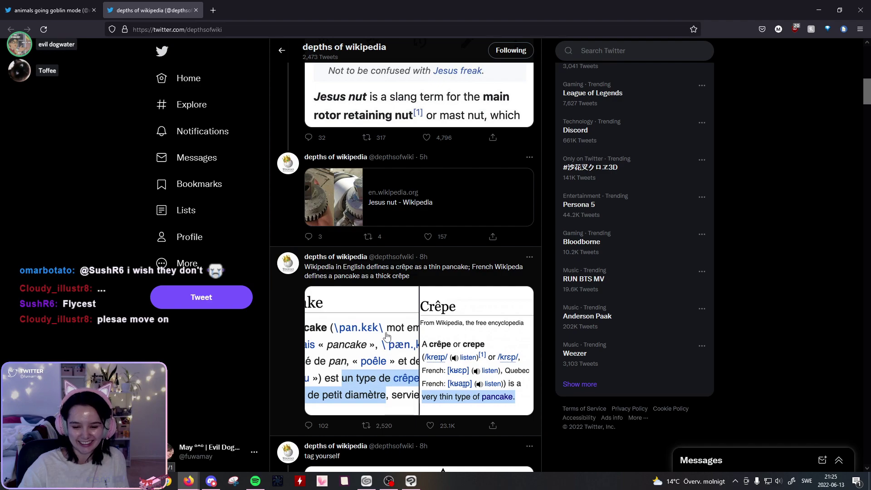
left_click(380, 347)
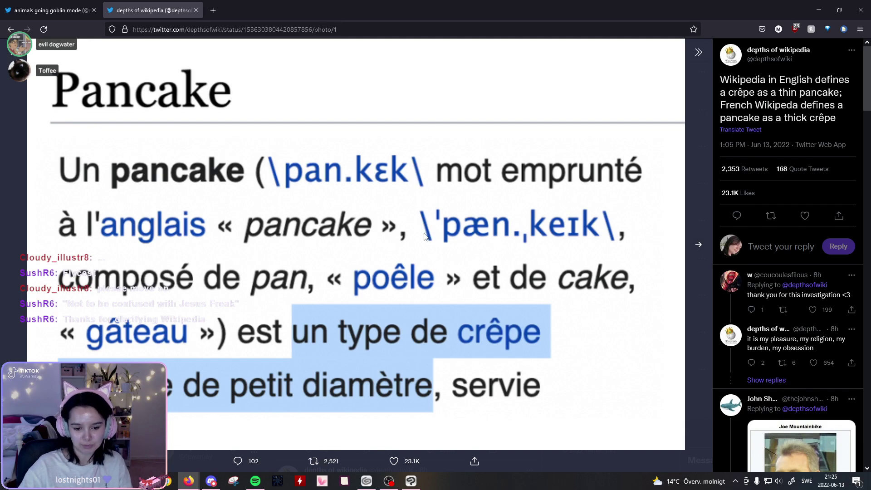
left_click(698, 247)
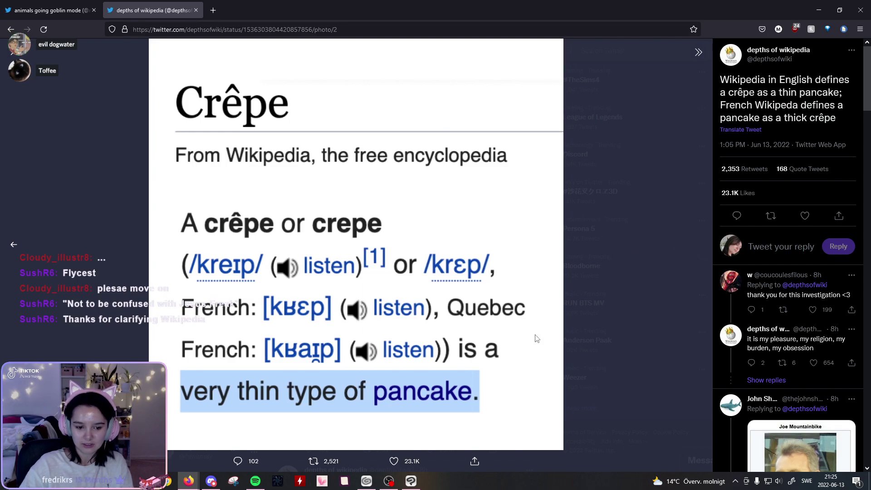
left_click(626, 321)
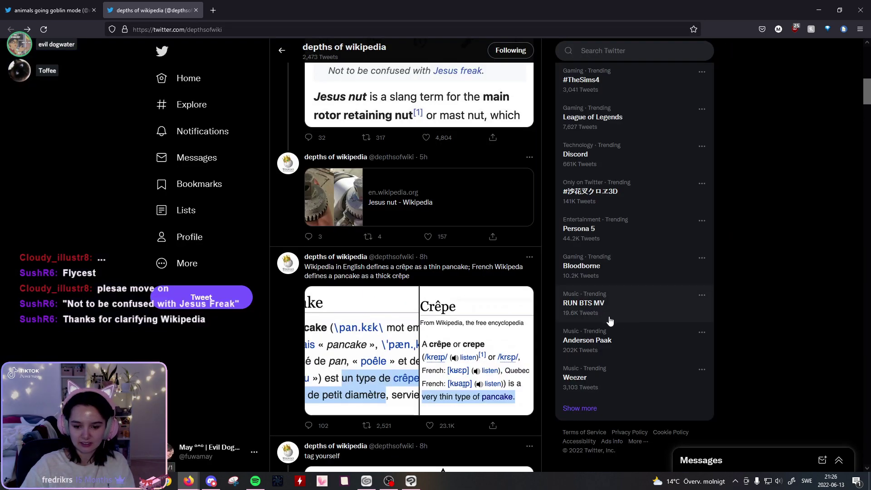
Step: Like the depths of wikipedia post comparing the crêpe and pancake definitions
left_click(439, 420)
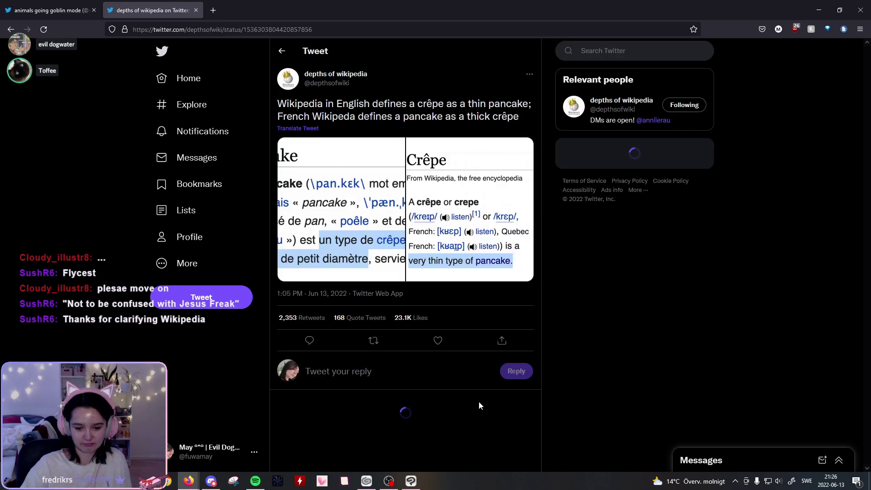
key("alt+Left")
left_click(430, 425)
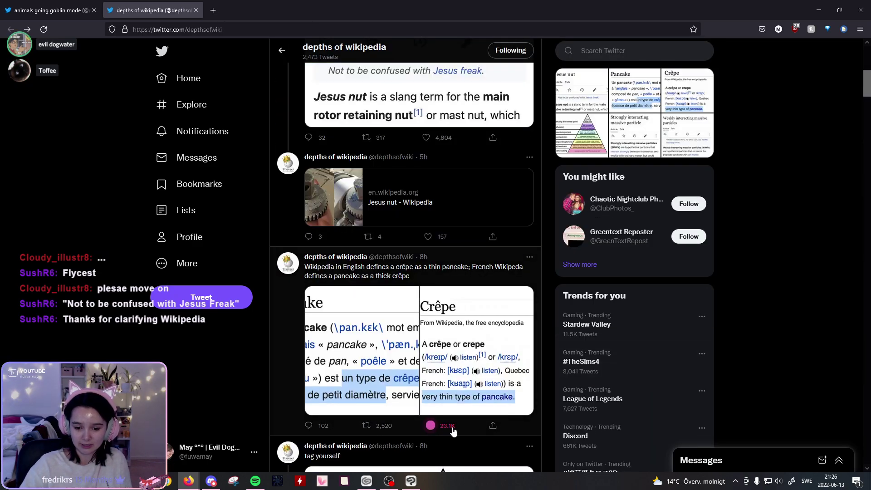
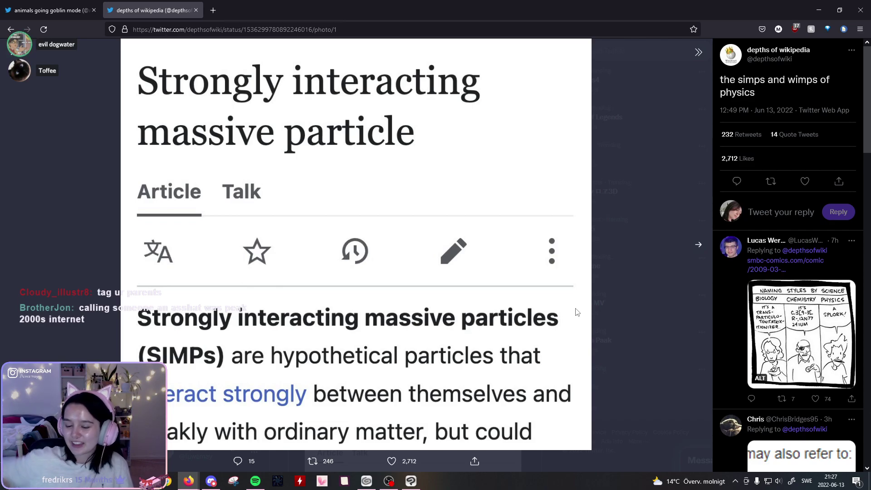
Step: Reread the "tag yourself" disagreement pyramid and view the weakly interacting massive particles image of the "simps and wimps of physics" post
left_click(603, 282)
scroll(519, 266, "up", 10)
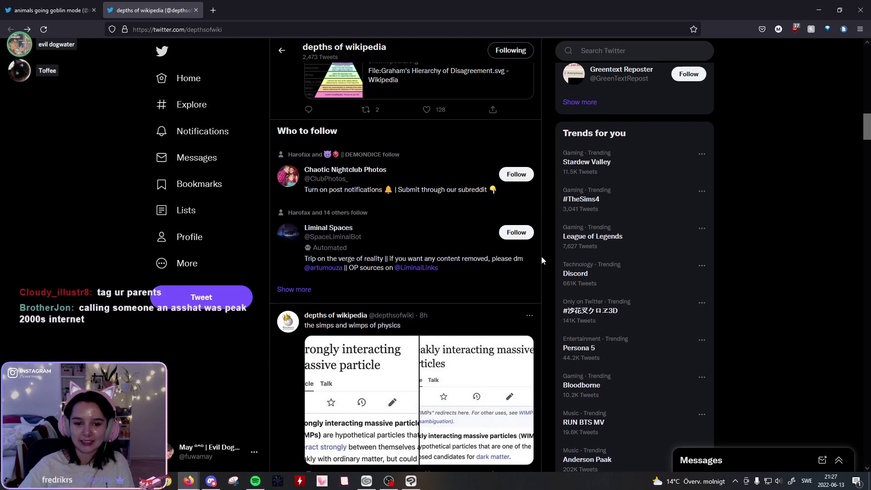
scroll(481, 266, "up", 1)
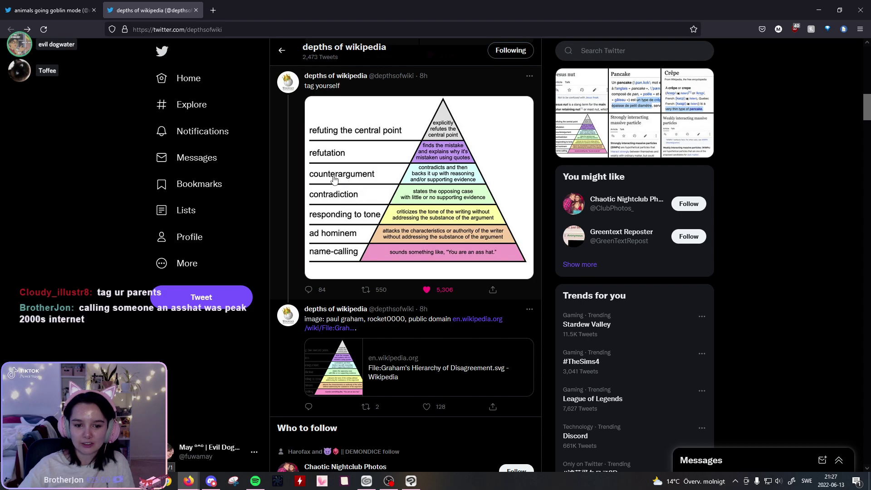
scroll(399, 188, "down", 8)
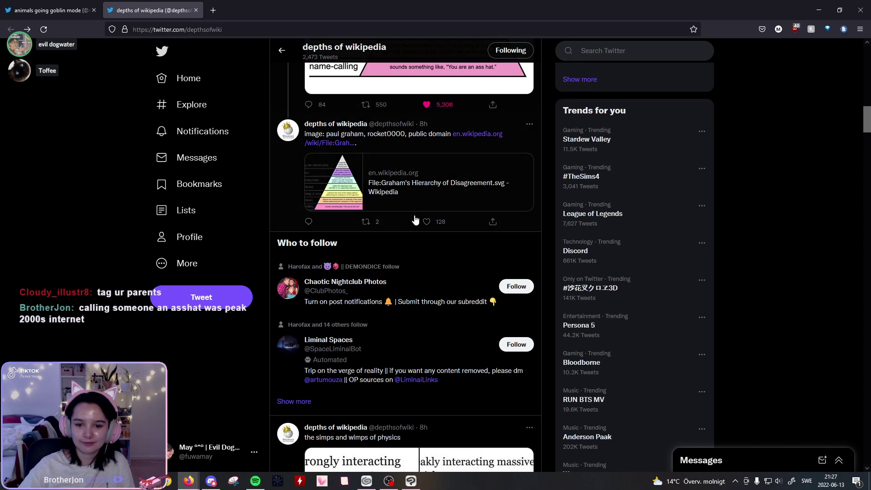
left_click(486, 280)
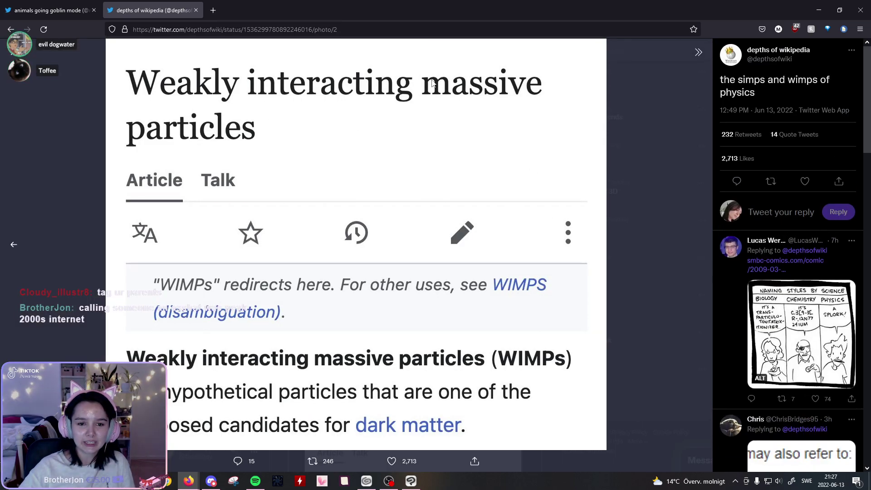
left_click(677, 222)
Step: Look up "rugrats" in Google Images in a new tab for the "Judaism in Rugrats" post, and close that tab
scroll(676, 232, "down", 3)
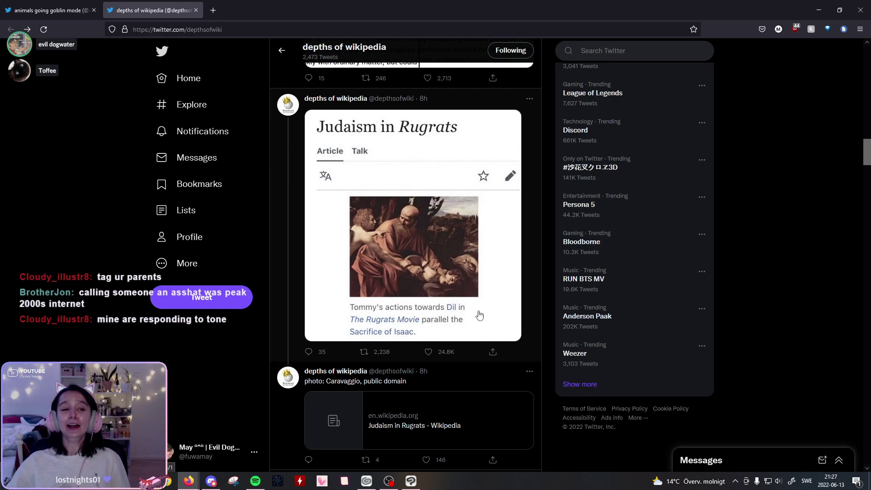
left_click(213, 11)
type("rugrats")
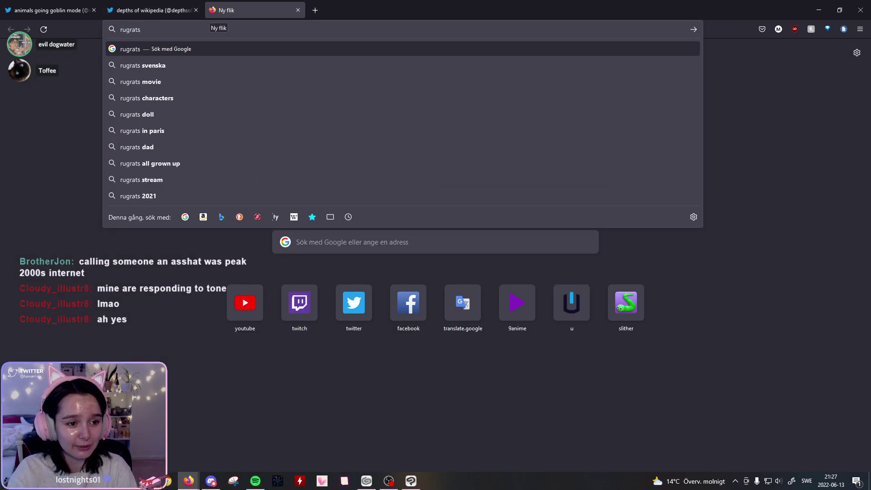
key("Return")
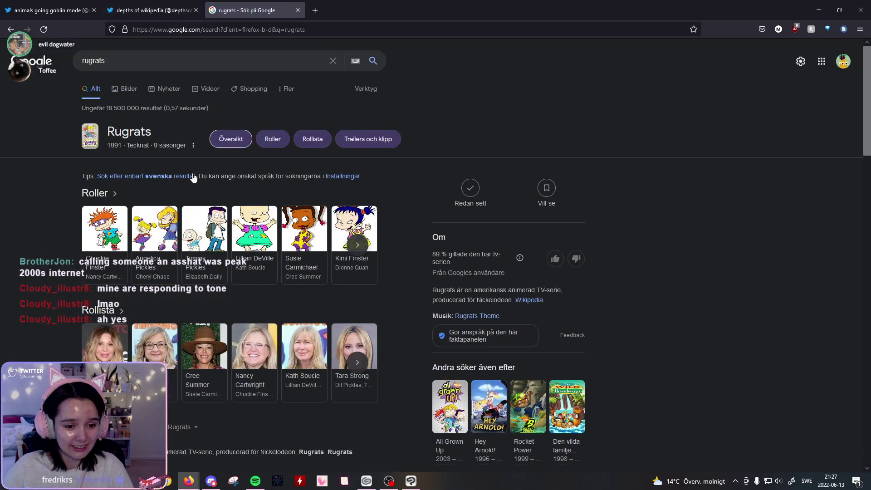
left_click(127, 89)
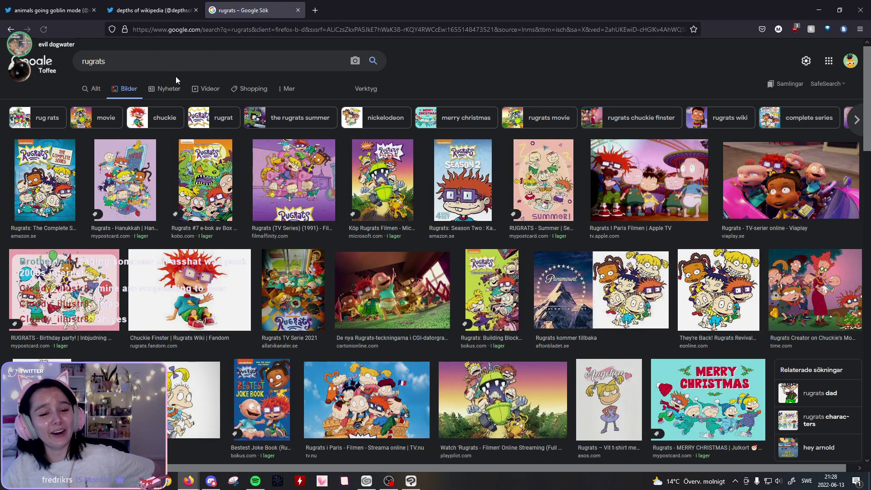
left_click(298, 10)
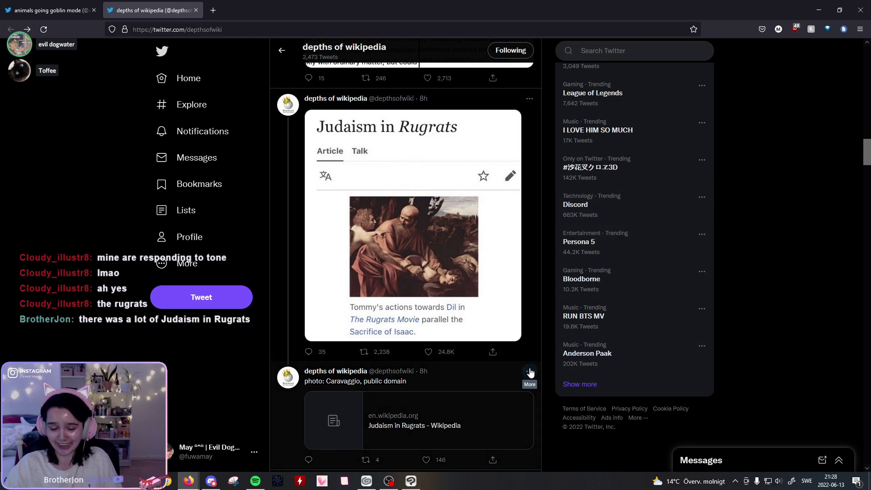
Step: Like the "Regular 65537-gon" post and its follow-up meme comparing a 65,538-sided polygon with a circle
scroll(585, 356, "down", 4)
scroll(603, 349, "down", 8)
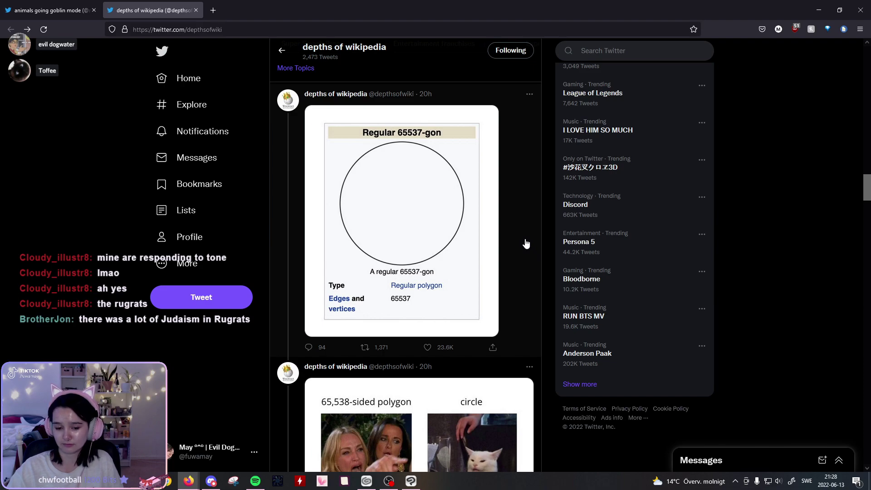
scroll(527, 245, "down", 2)
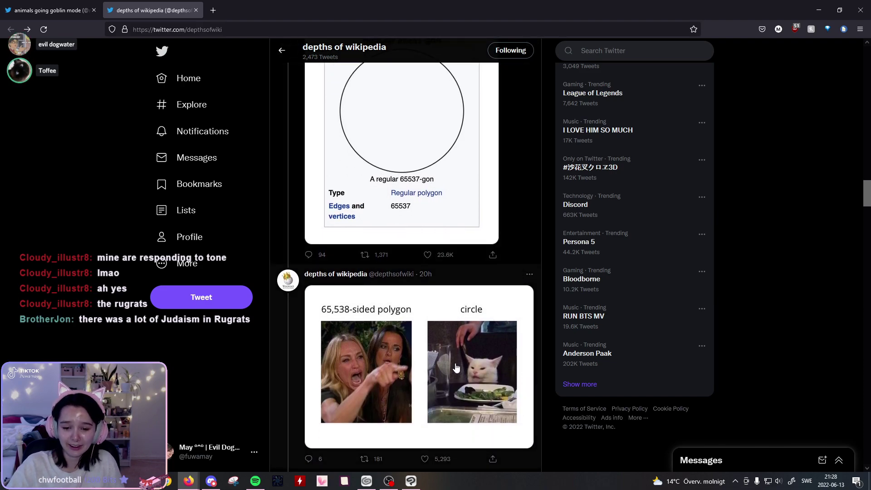
left_click(441, 466)
left_click(442, 256)
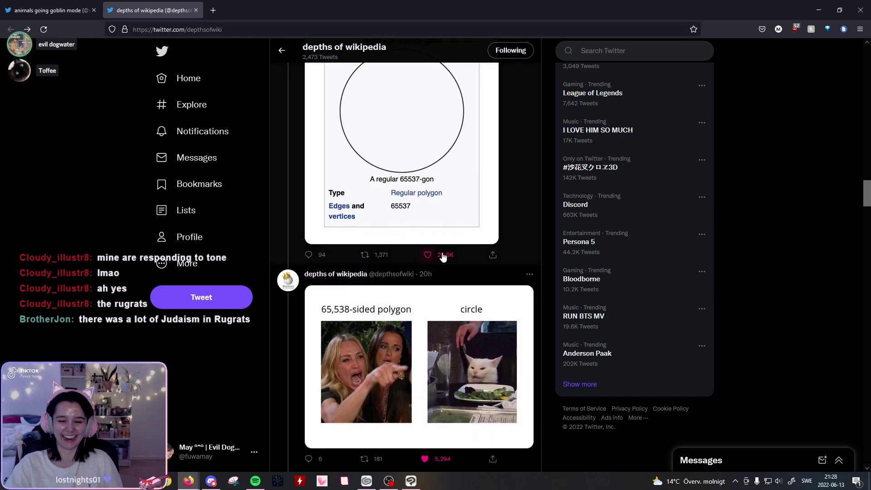
scroll(460, 360, "down", 1)
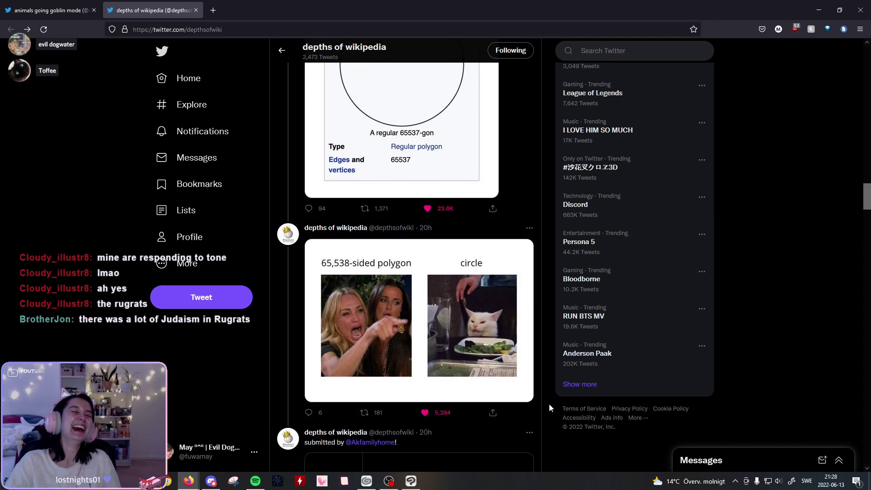
scroll(499, 383, "down", 3)
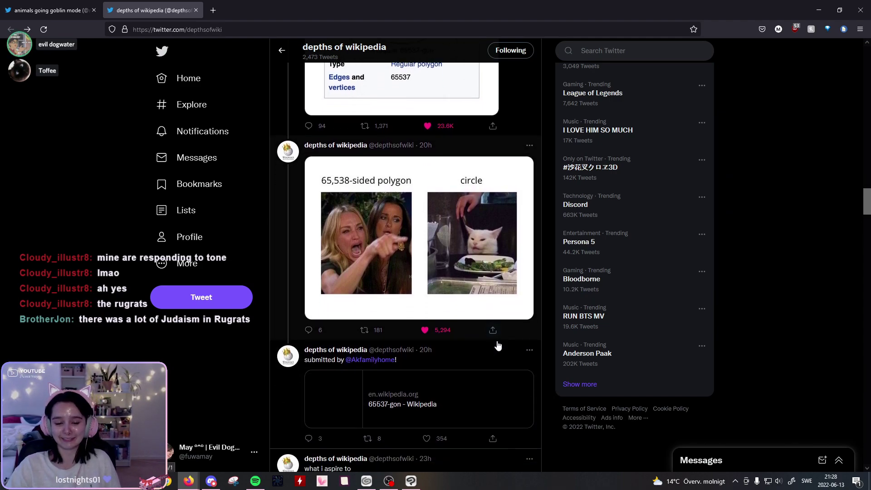
Step: View the contents image of the "what i aspire to" house of cards post and reread the 65,538-sided polygon meme
scroll(496, 338, "down", 3)
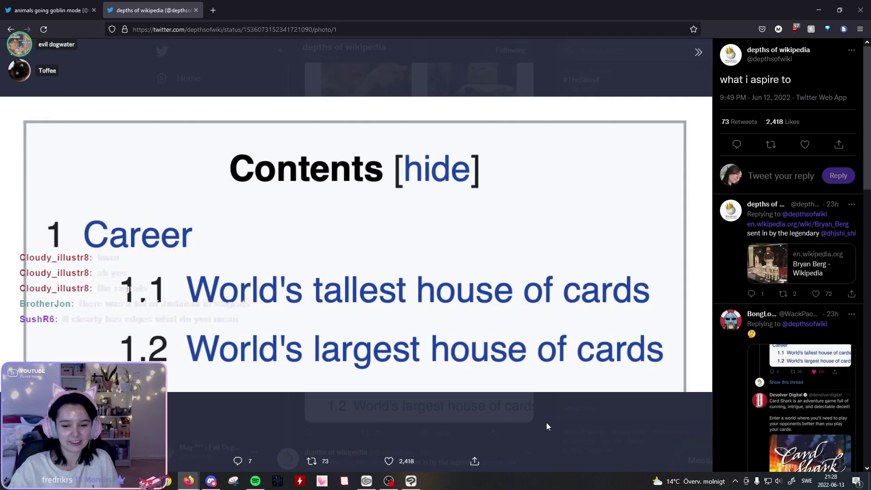
left_click(557, 446)
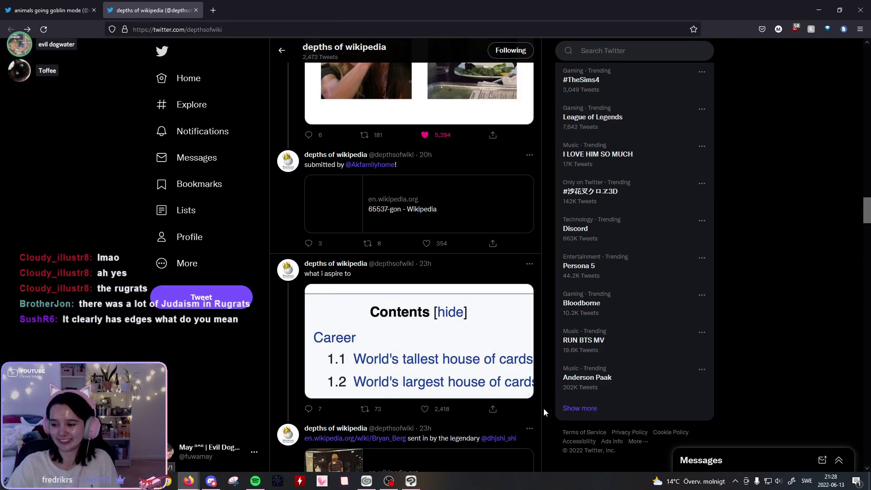
scroll(490, 375, "up", 3)
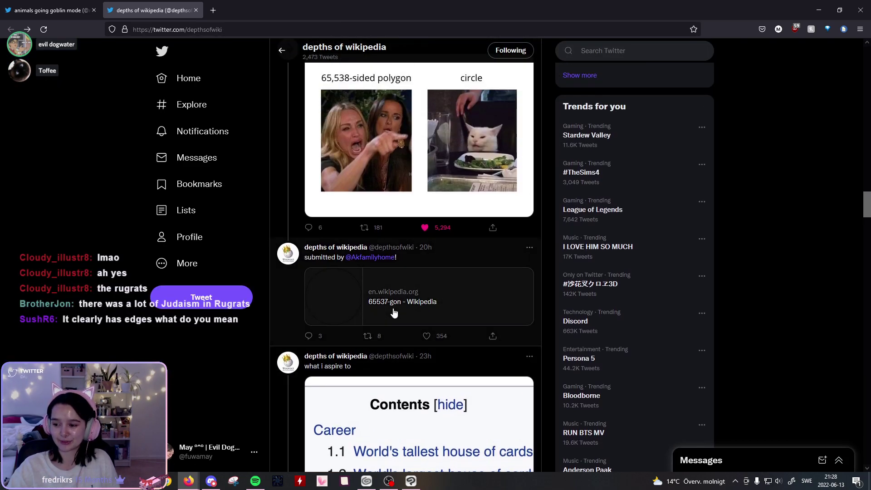
scroll(394, 313, "up", 5)
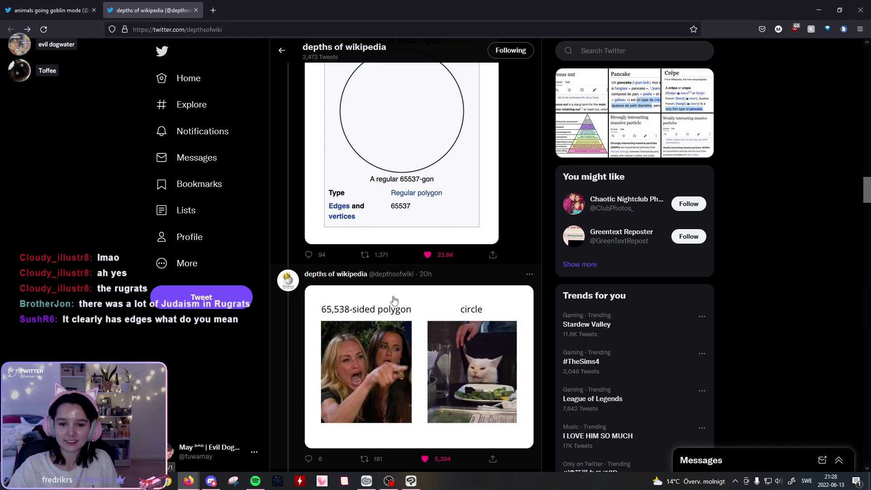
Step: View the "Timeline of the far future" link chart of the wikinav post at full size and close it
scroll(393, 301, "down", 12)
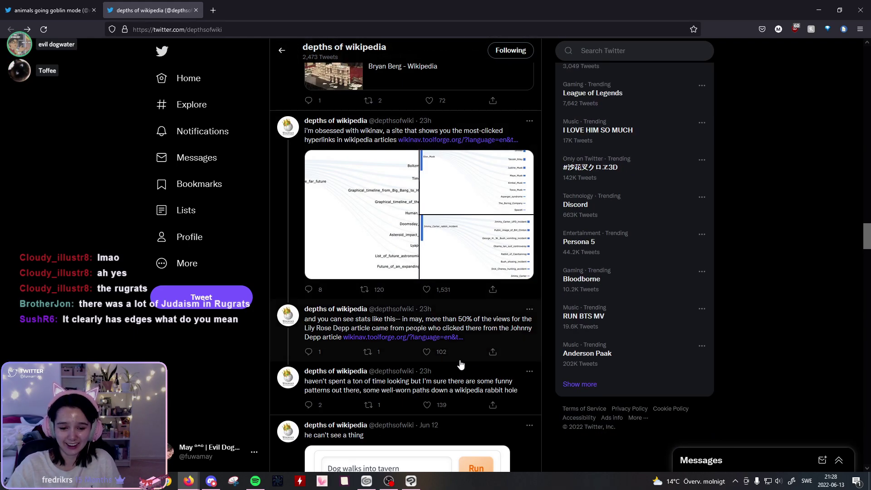
scroll(462, 365, "up", 1)
left_click(361, 234)
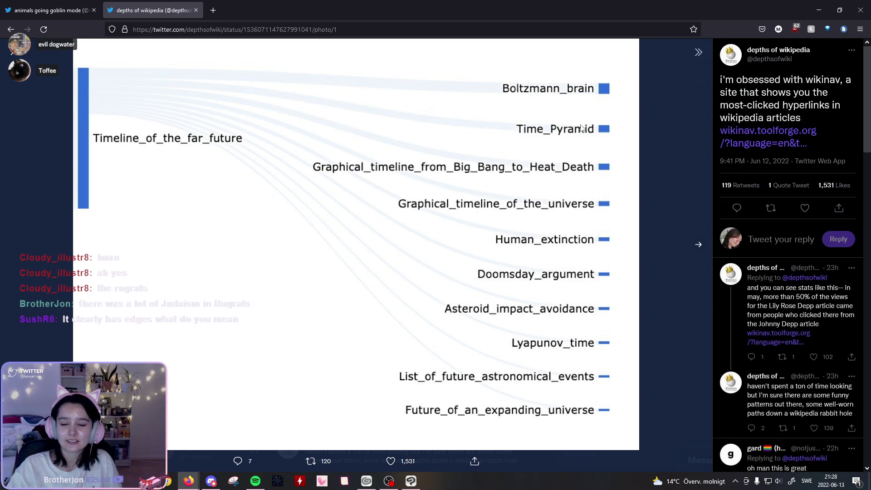
left_click(654, 196)
Step: Like the domesticated hedgehogs post and its follow-up linking the Hedgehog article, and copy the image of the hedgehog in a tube
scroll(625, 247, "down", 2)
scroll(625, 248, "down", 1)
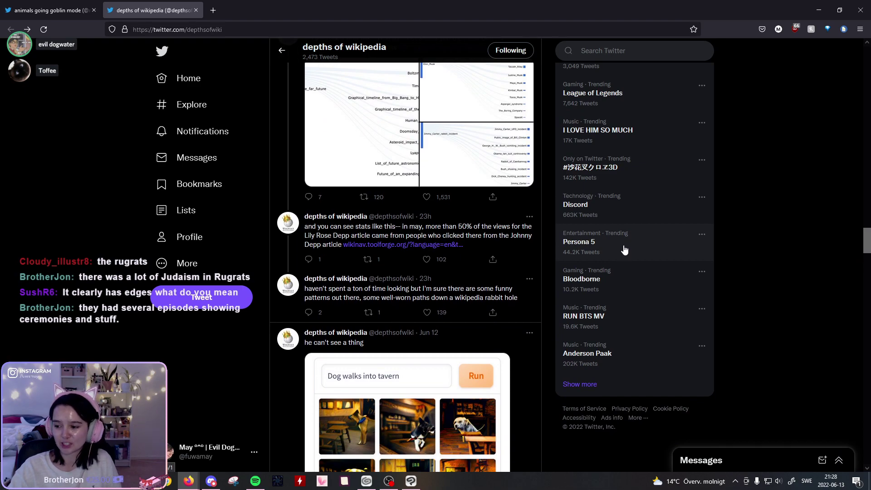
scroll(624, 249, "down", 2)
scroll(622, 254, "down", 2)
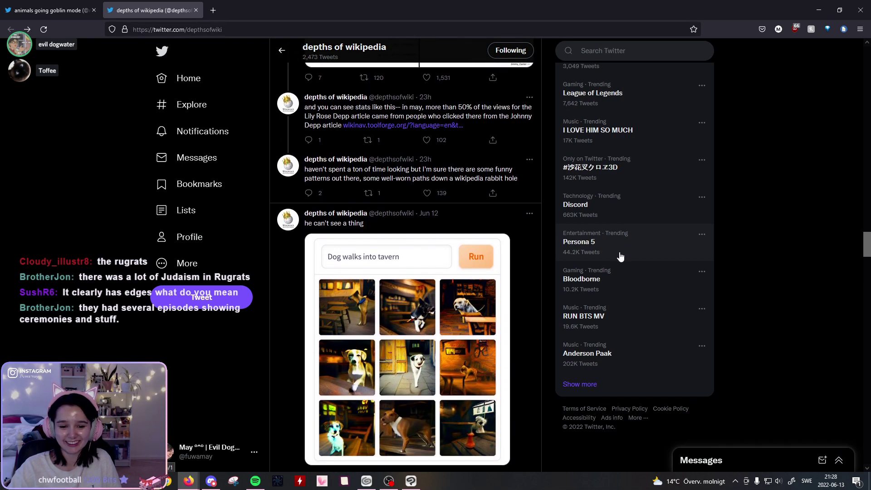
scroll(395, 328, "down", 5)
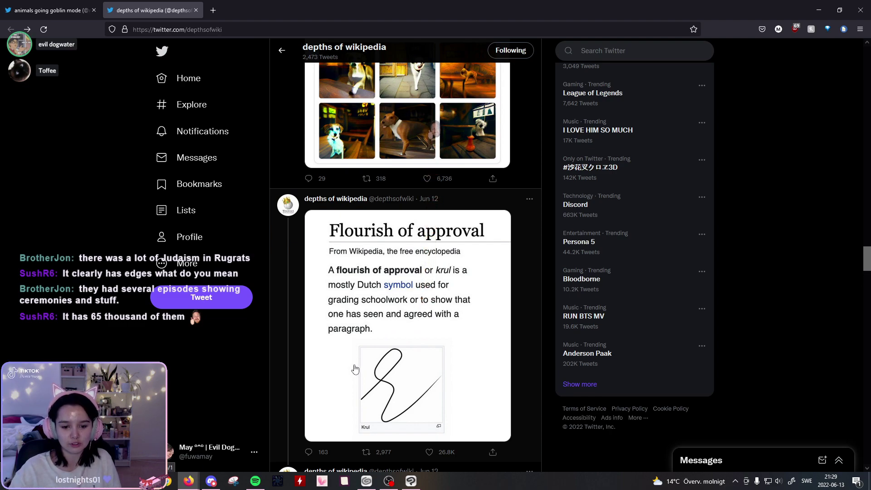
scroll(357, 360, "down", 3)
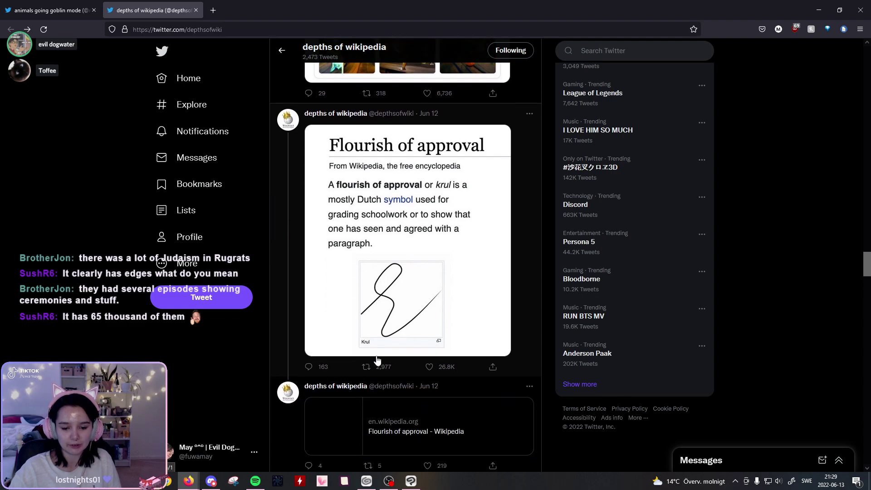
scroll(433, 316, "down", 6)
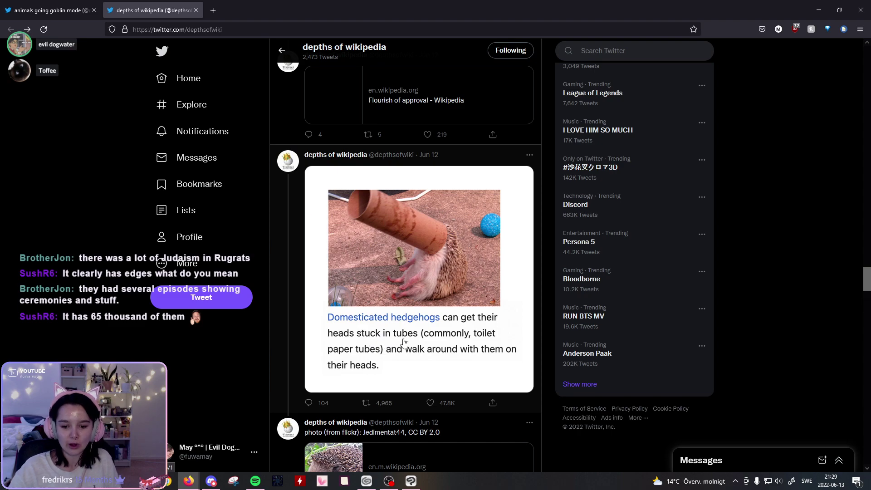
left_click(428, 403)
scroll(436, 404, "down", 2)
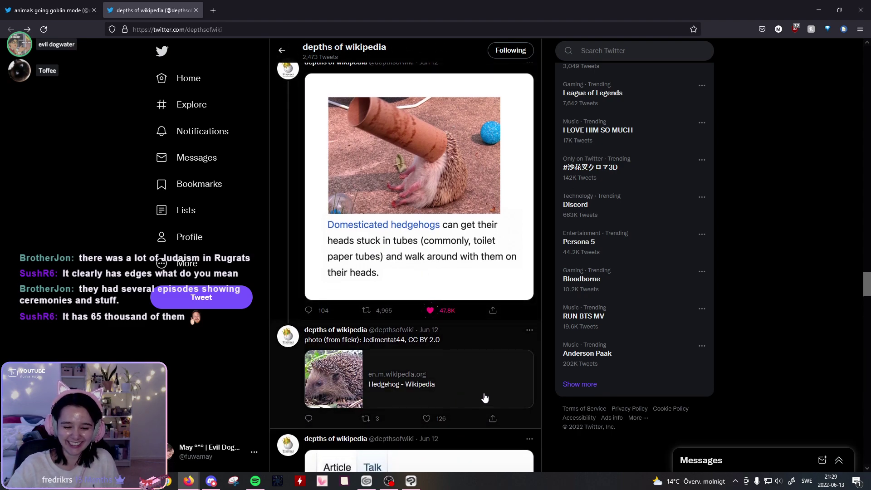
left_click(429, 418)
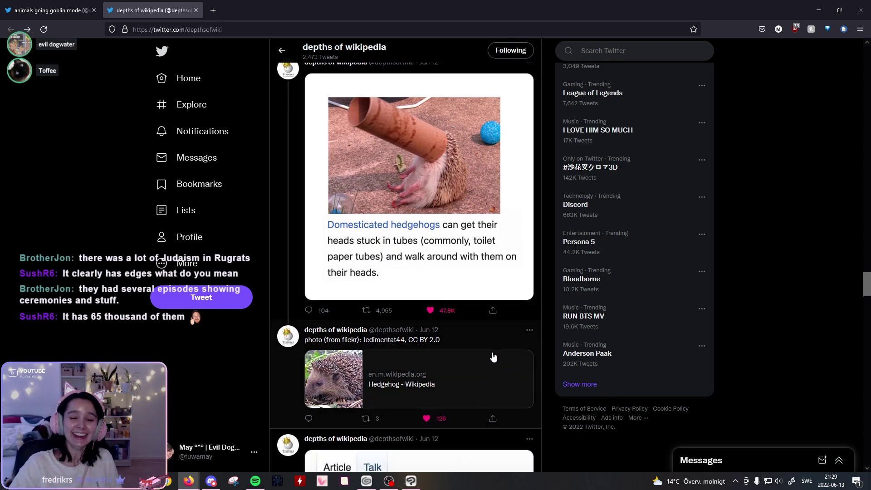
right_click(429, 229)
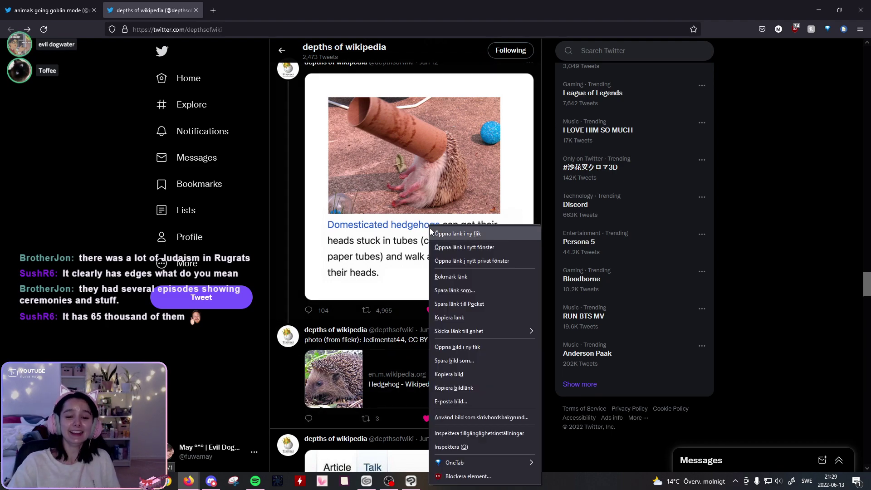
left_click(460, 372)
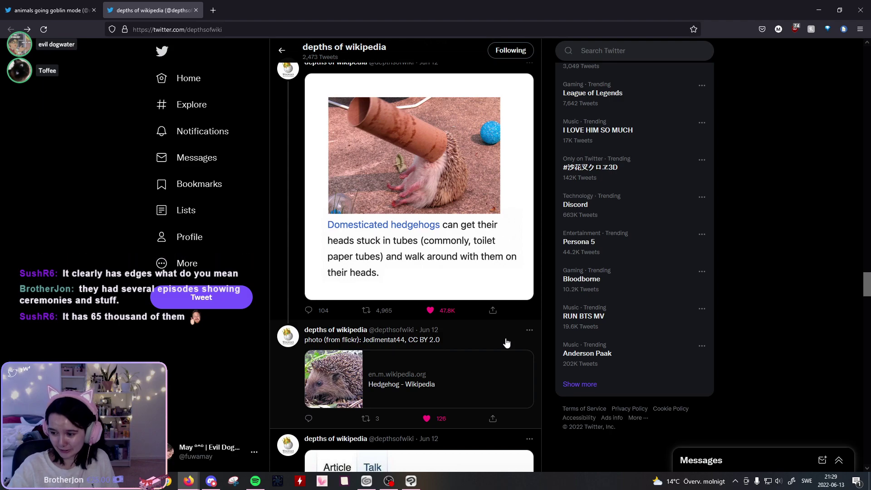
Step: Read the "Gaelic", DJ Snake "Personal life" and "Fecal sludge" posts further down the depths of wikipedia feed
scroll(507, 342, "down", 2)
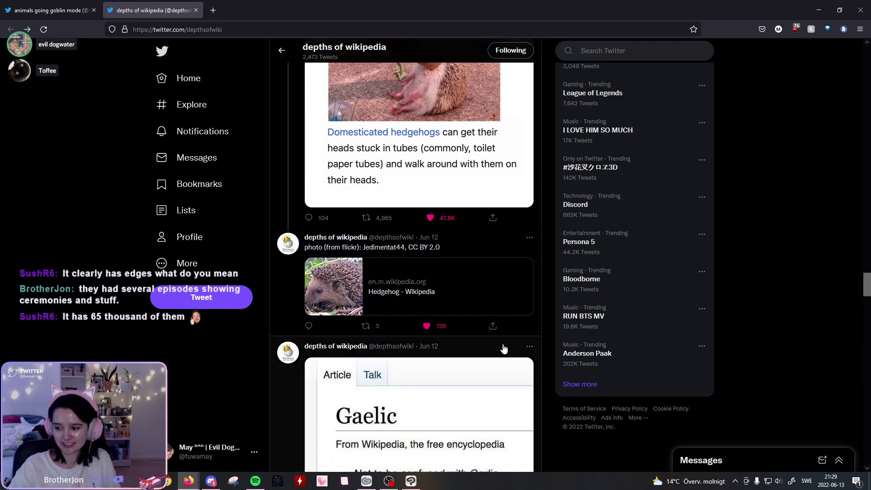
scroll(477, 446, "down", 1)
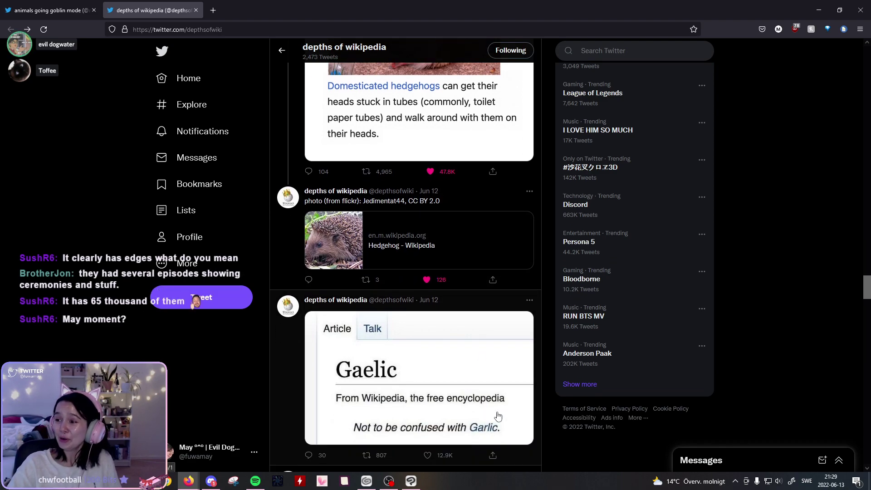
scroll(499, 416, "down", 4)
scroll(414, 342, "up", 2)
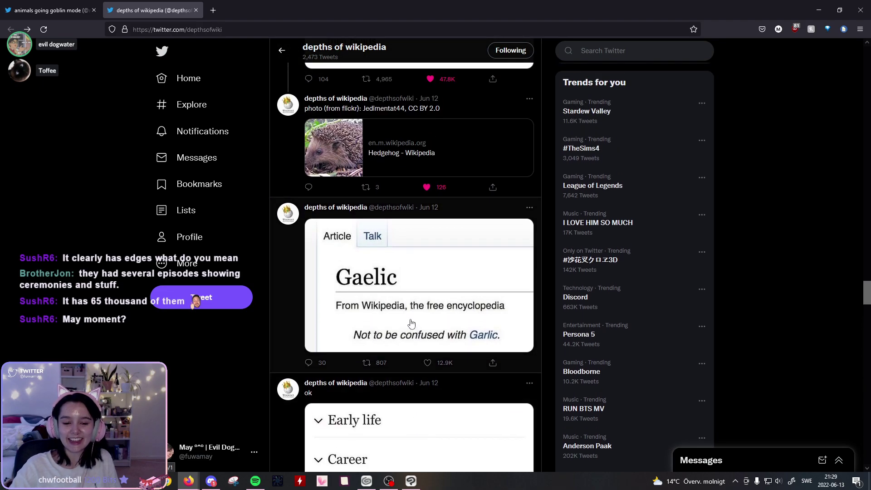
scroll(518, 338, "down", 2)
scroll(521, 317, "down", 2)
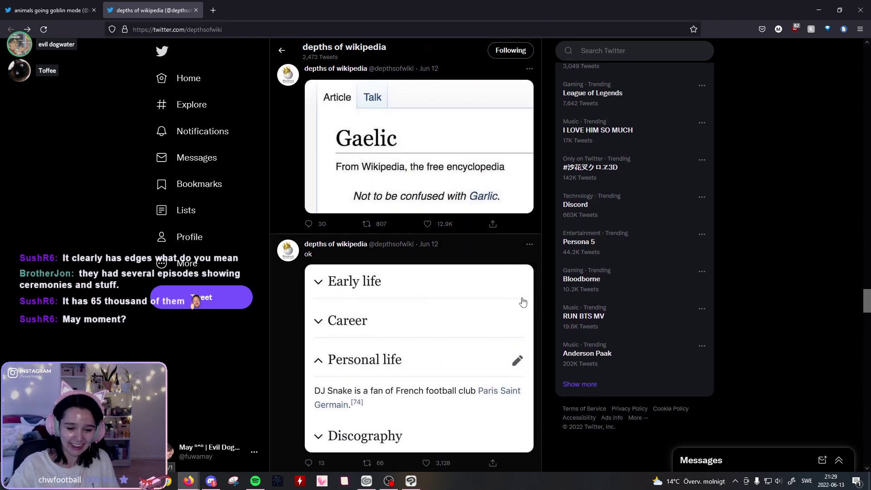
scroll(451, 290, "down", 1)
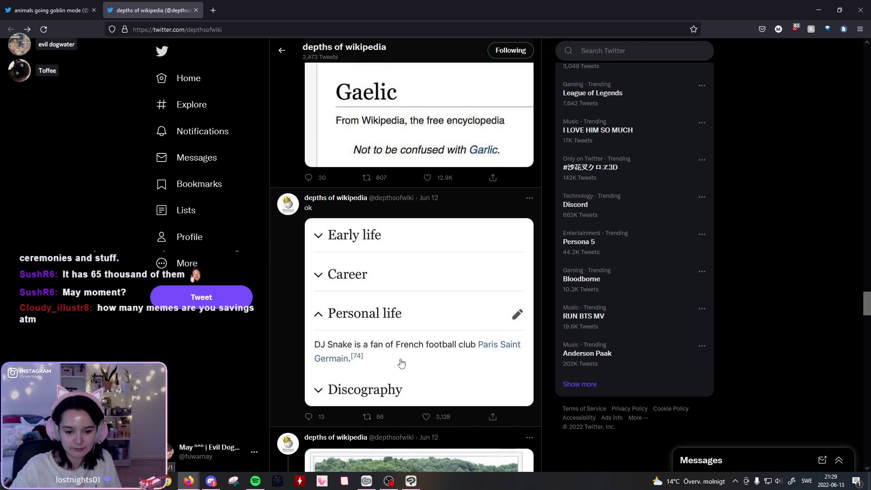
scroll(399, 360, "down", 4)
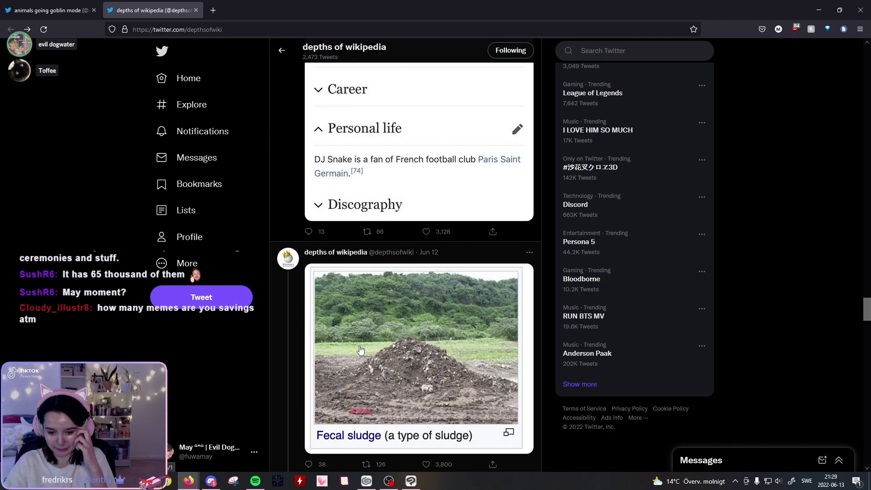
scroll(354, 369, "down", 2)
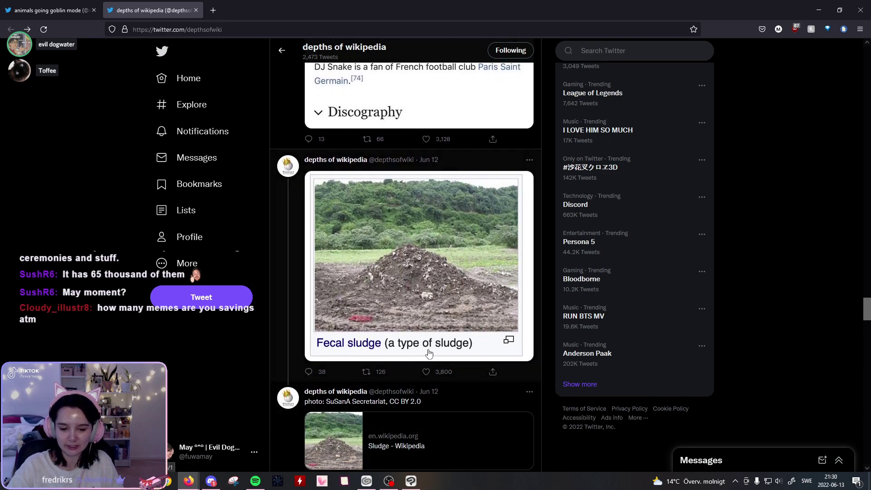
Step: Like the "Development" post showing concept art of Woody's original design as an evil ventriloquist dummy
scroll(429, 355, "down", 3)
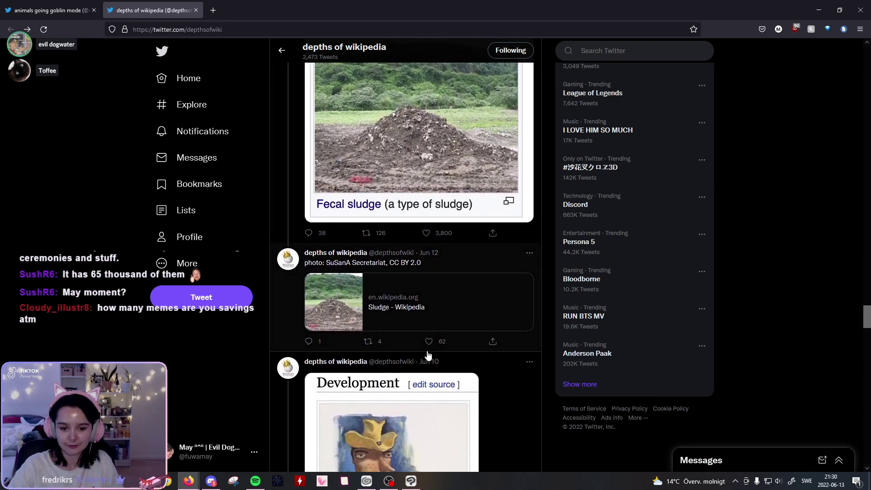
scroll(428, 355, "down", 4)
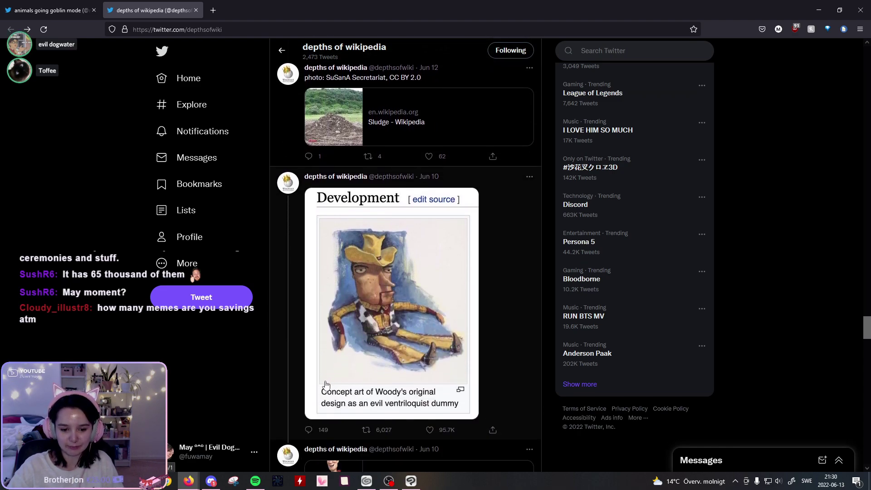
scroll(323, 384, "down", 2)
scroll(417, 333, "up", 1)
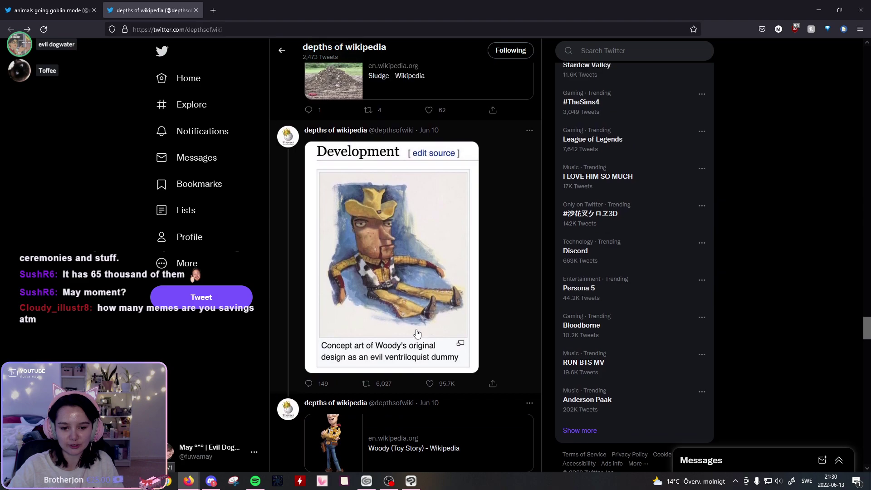
left_click(429, 383)
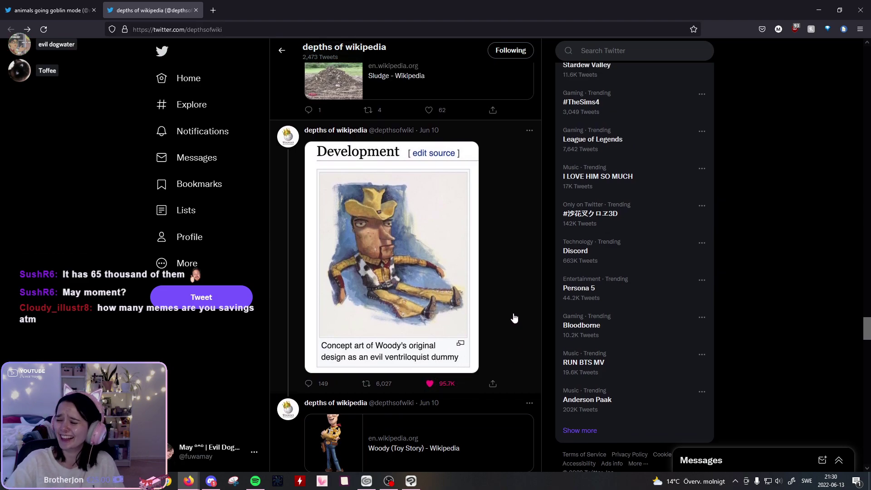
Step: Like the "Snails mating in Los Angeles" post
scroll(520, 342, "down", 1)
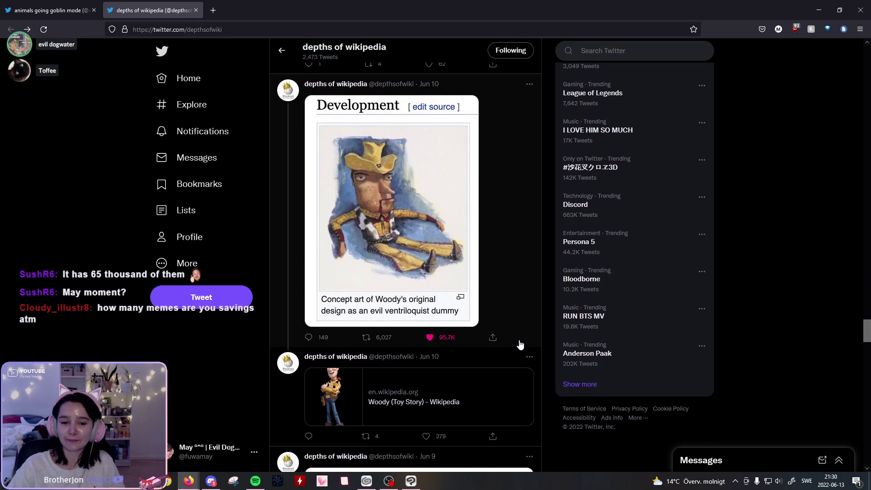
scroll(438, 410, "down", 5)
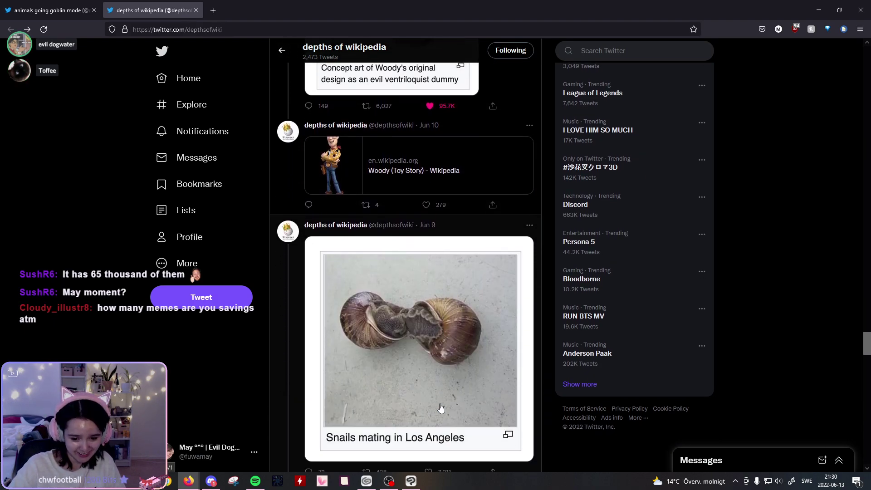
scroll(522, 407, "down", 2)
left_click(428, 380)
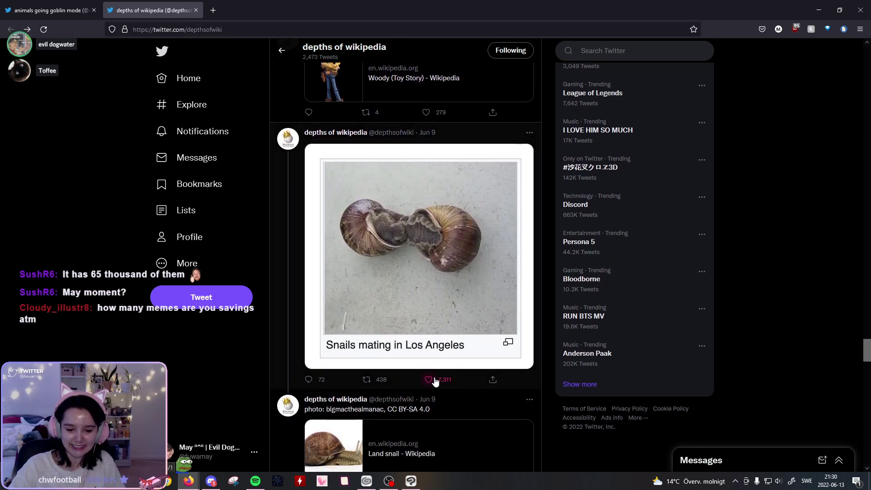
scroll(522, 390, "down", 2)
scroll(499, 254, "up", 1)
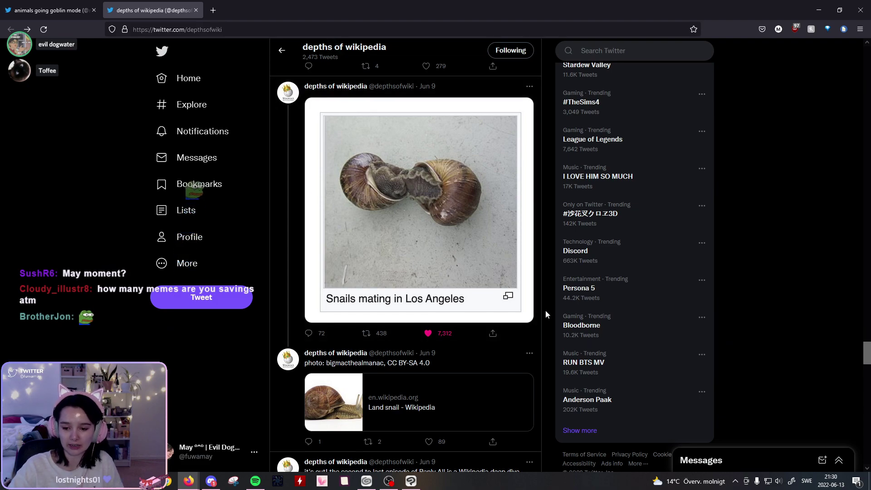
Step: Read the Jun 9 posts about the Reply All episode, the 1974 Oscars streaking incident, country code top-level domains and the "Papa" contents list
scroll(546, 311, "down", 7)
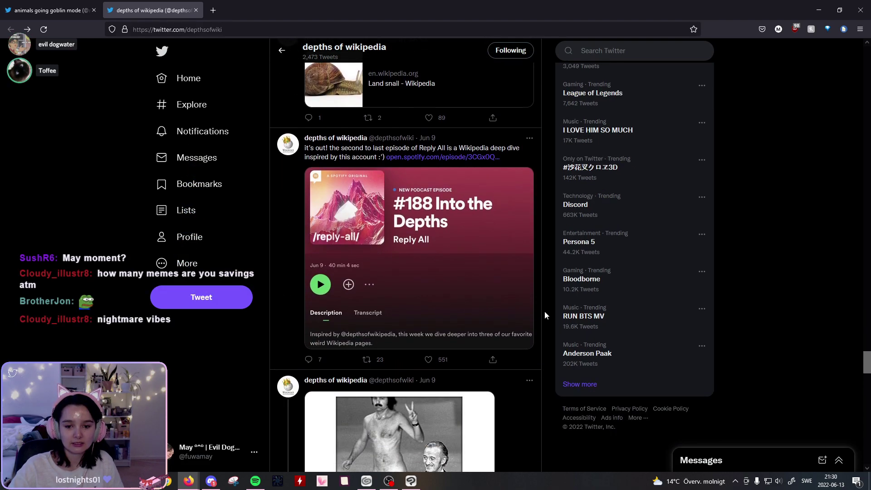
scroll(545, 315, "down", 4)
scroll(545, 315, "down", 1)
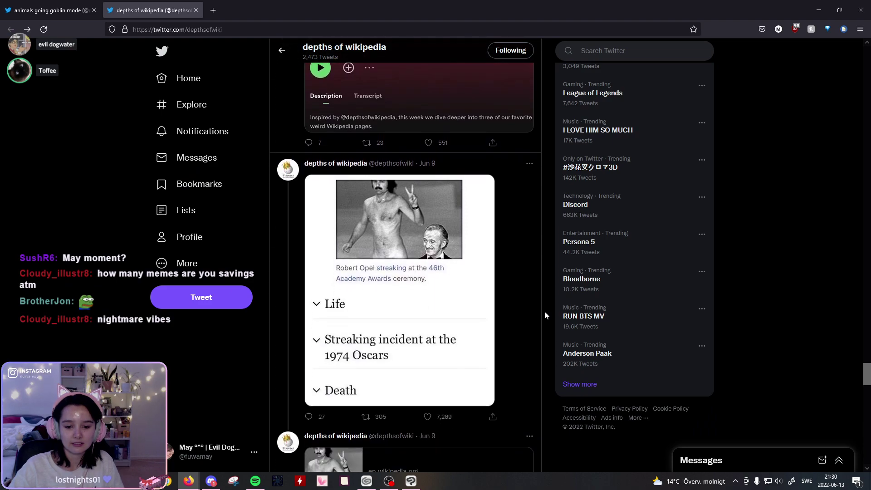
scroll(545, 314, "down", 1)
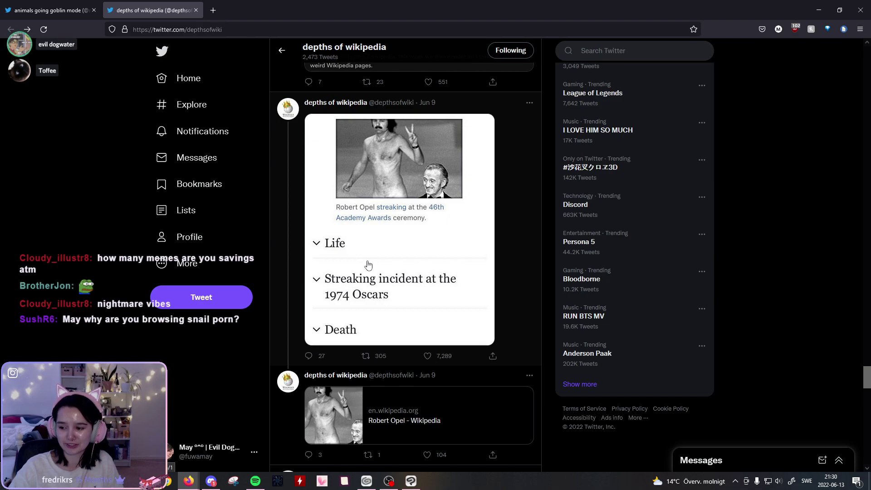
scroll(363, 272, "down", 5)
scroll(337, 277, "down", 2)
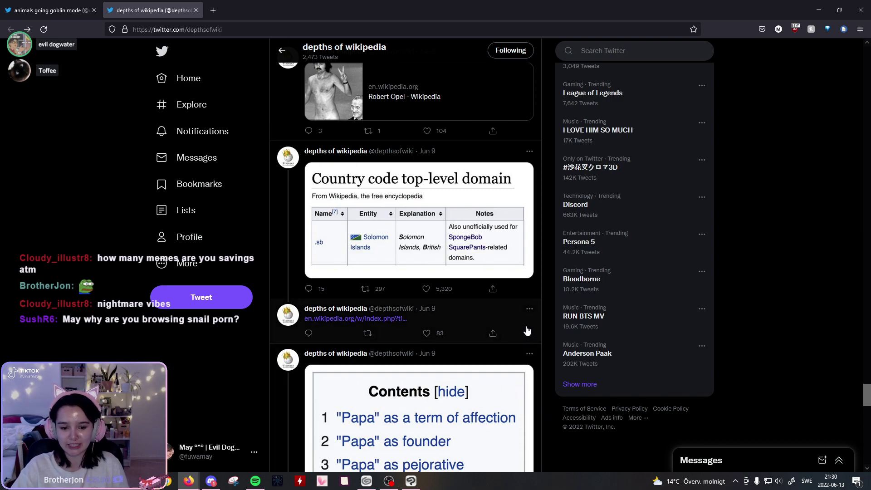
scroll(510, 323, "down", 1)
scroll(509, 321, "up", 1)
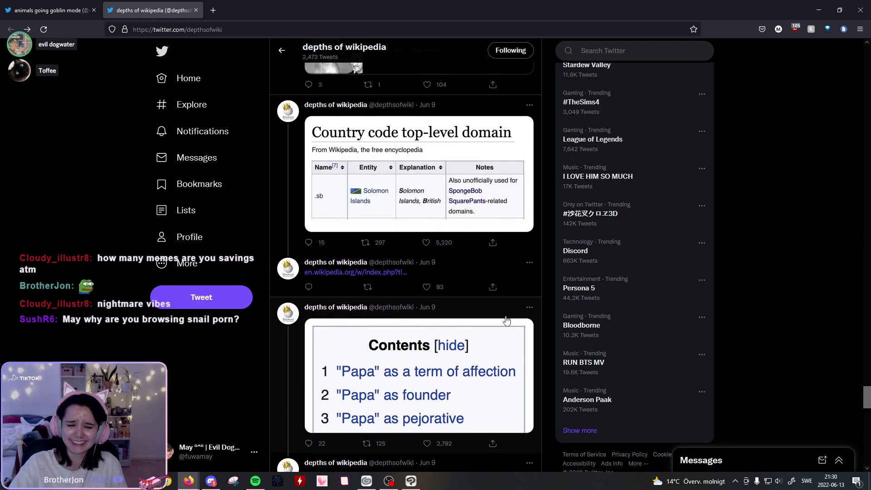
Step: Like the "Country code top-level domain" post and read on to the dog's bollocks post about the United States Declaration of Independence
left_click(438, 246)
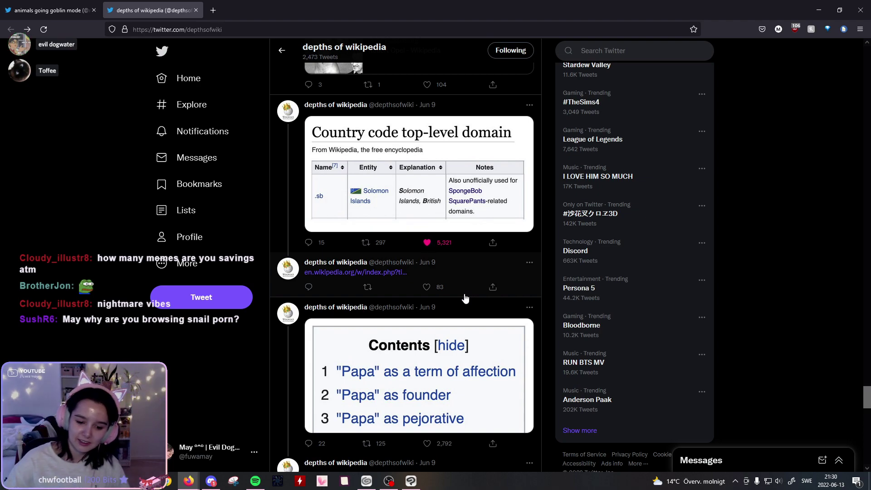
scroll(468, 304, "down", 3)
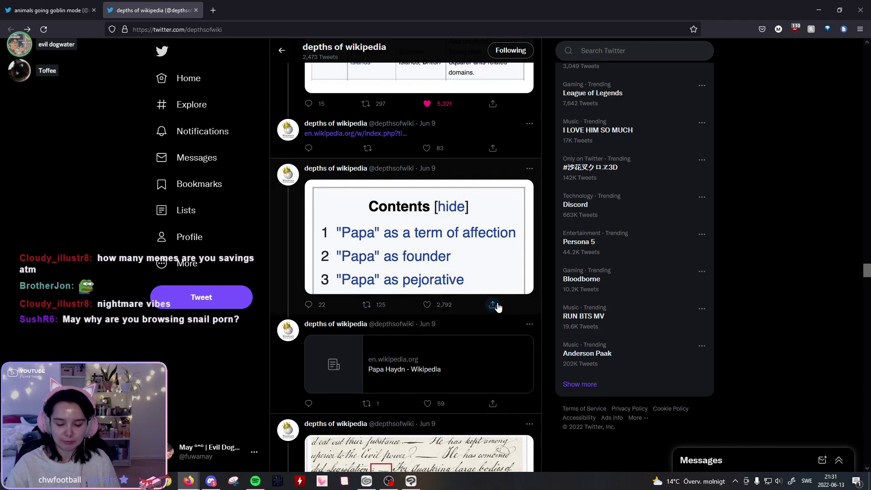
scroll(499, 313, "down", 2)
scroll(499, 313, "down", 3)
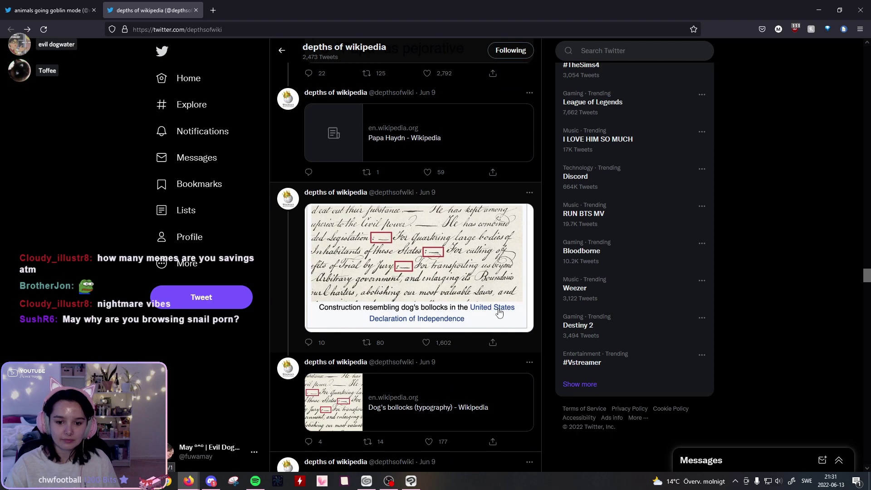
scroll(499, 312, "down", 1)
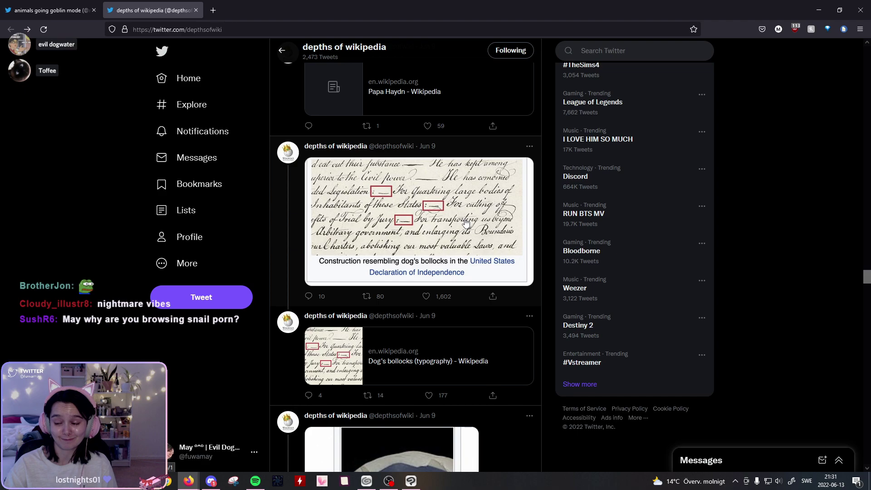
scroll(497, 308, "down", 2)
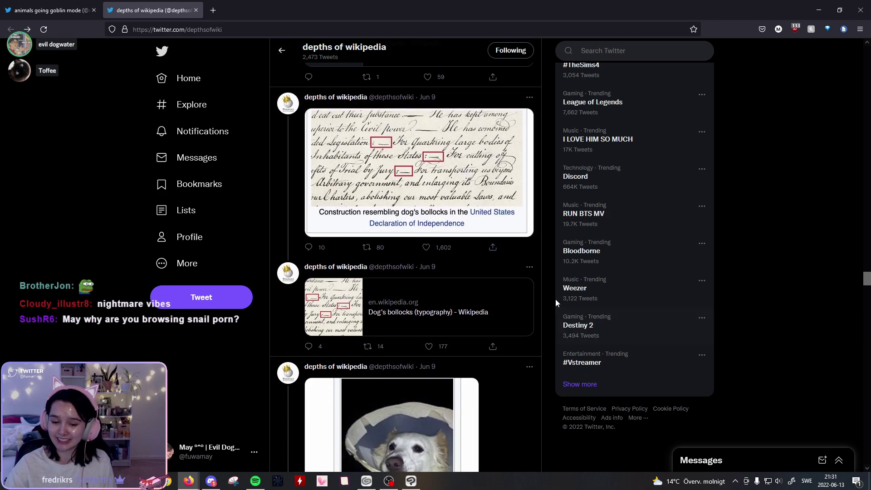
scroll(556, 303, "down", 5)
scroll(550, 302, "up", 3)
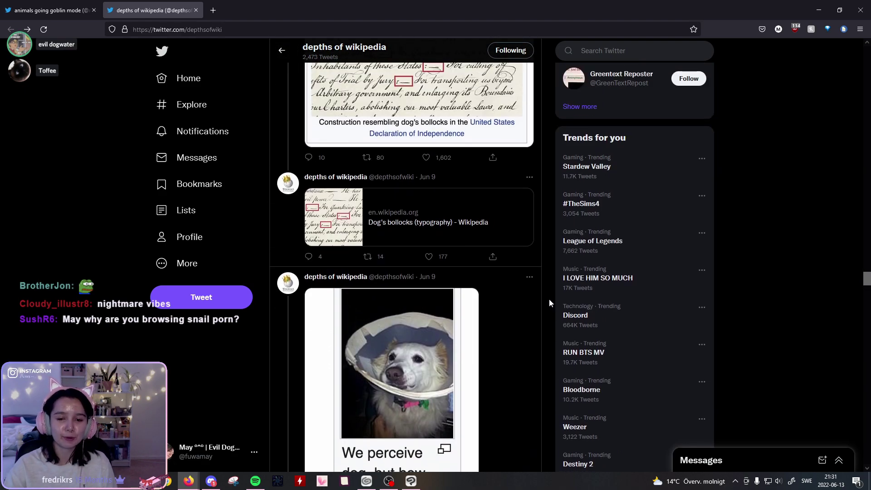
scroll(551, 303, "up", 3)
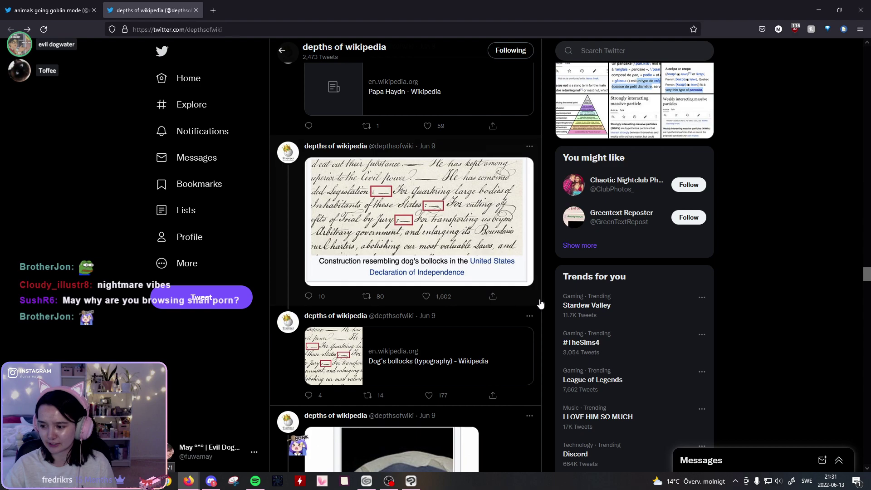
Step: Look up "bollocks meaning" on Google in a separate tab, read the definition and return to the depths of wikipedia feed
left_click(213, 10)
type("bollocks")
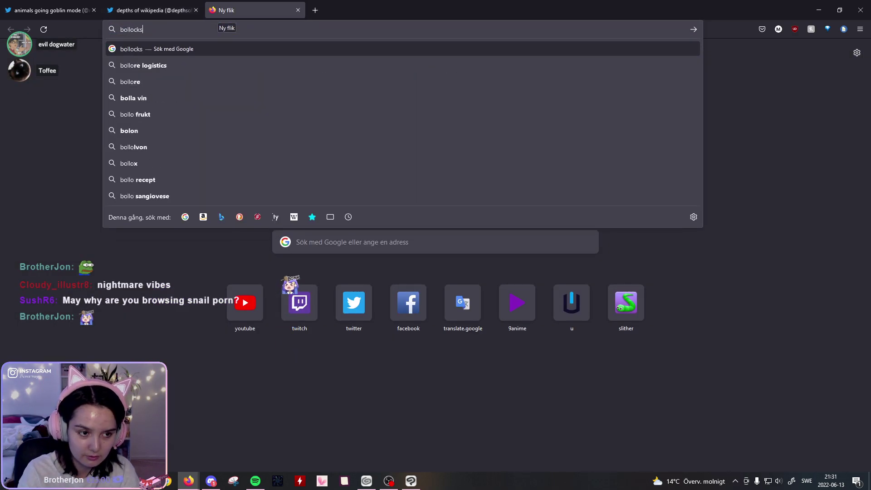
type(" meaning")
key("Return")
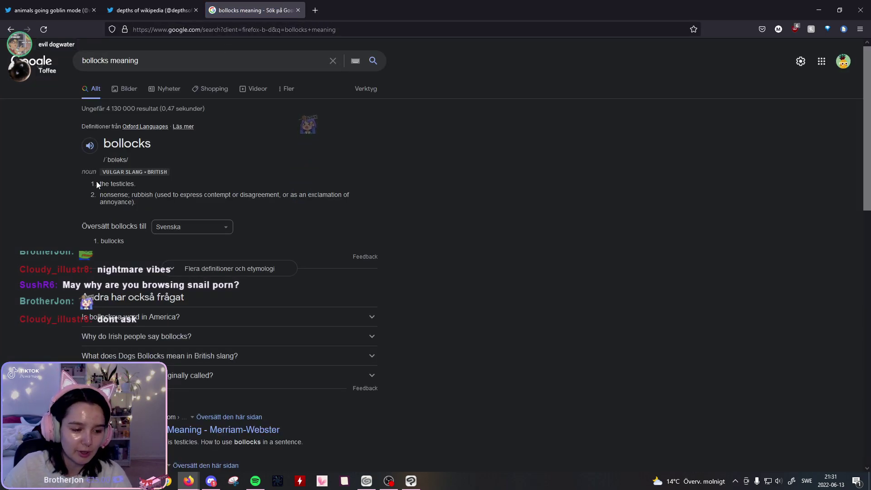
key("ctrl+w")
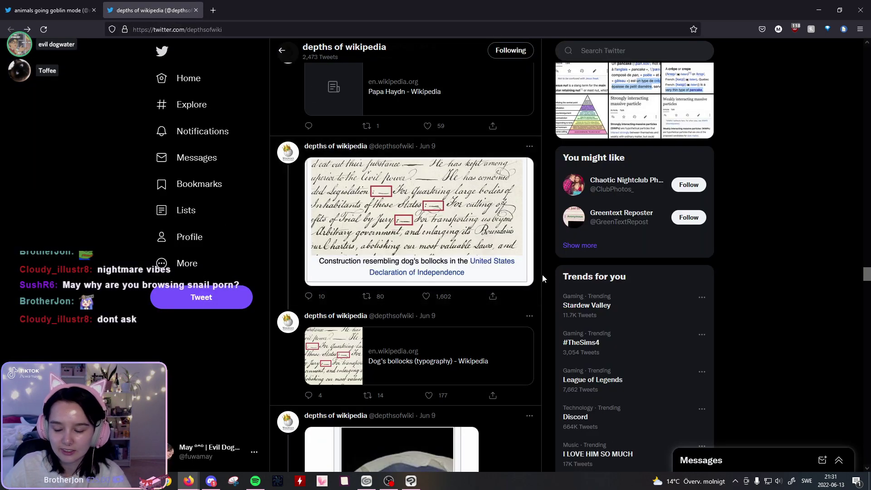
Step: Like the Jun 9 post of the dog in a cone captioned "We perceive dog, but how and why?"
scroll(545, 276, "down", 5)
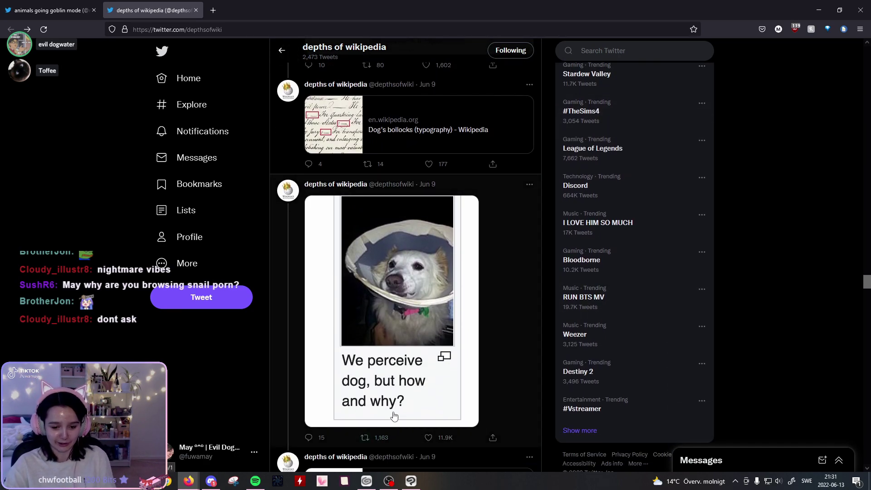
scroll(444, 350, "down", 2)
left_click(429, 346)
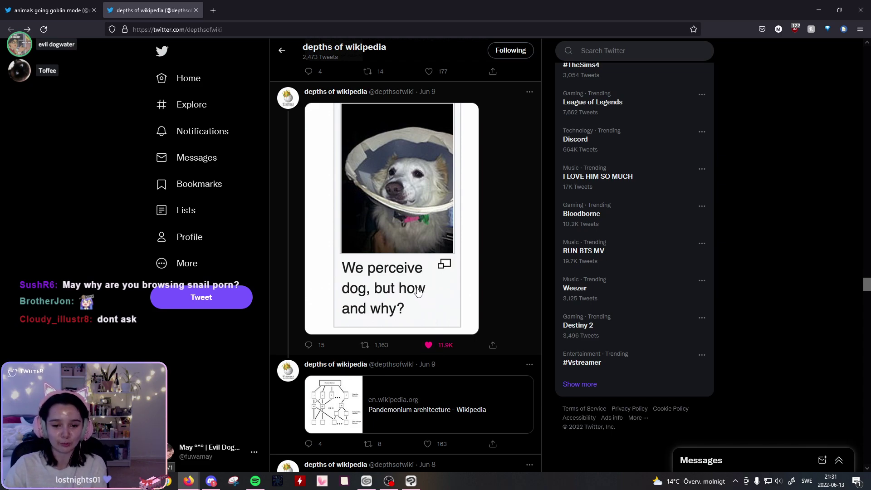
Step: View both LOLCat Bible Translation Project images full size, like the post and return to the feed
scroll(427, 290, "down", 4)
scroll(437, 256, "down", 5)
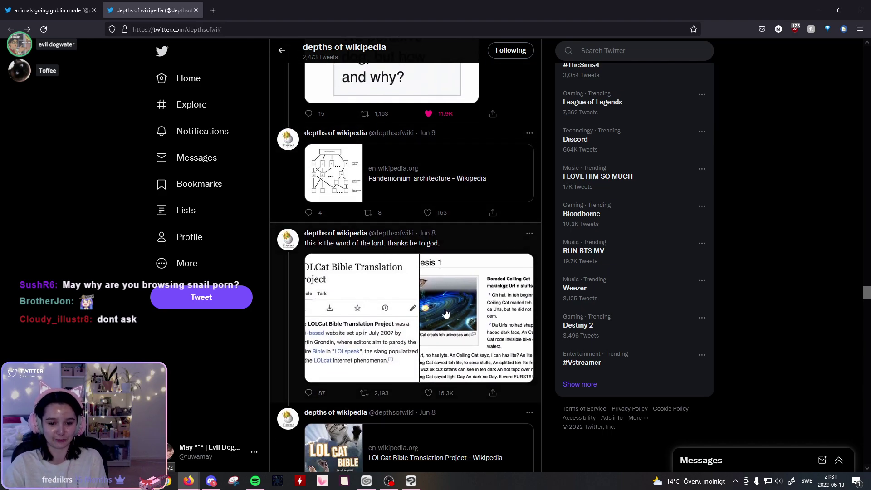
scroll(434, 339, "up", 1)
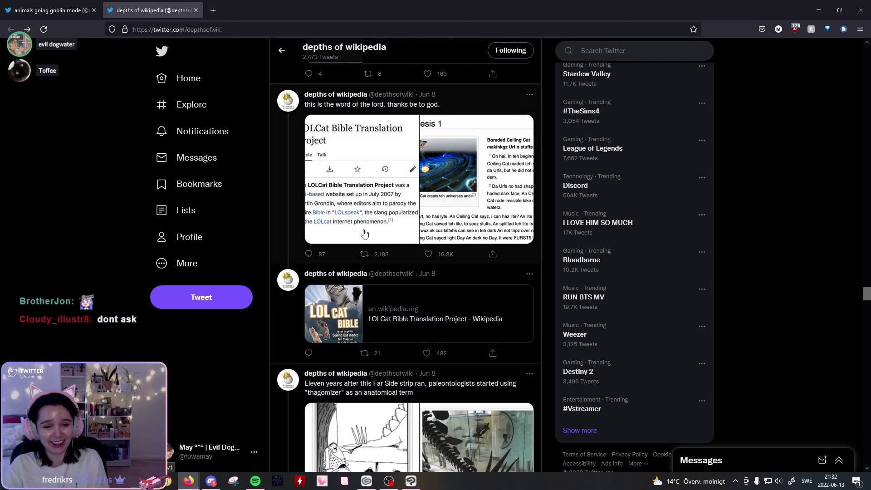
left_click(358, 216)
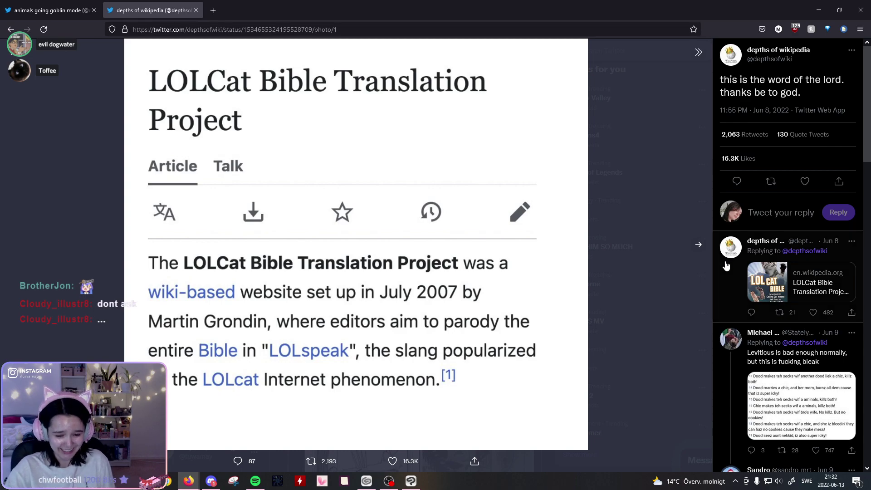
left_click(699, 245)
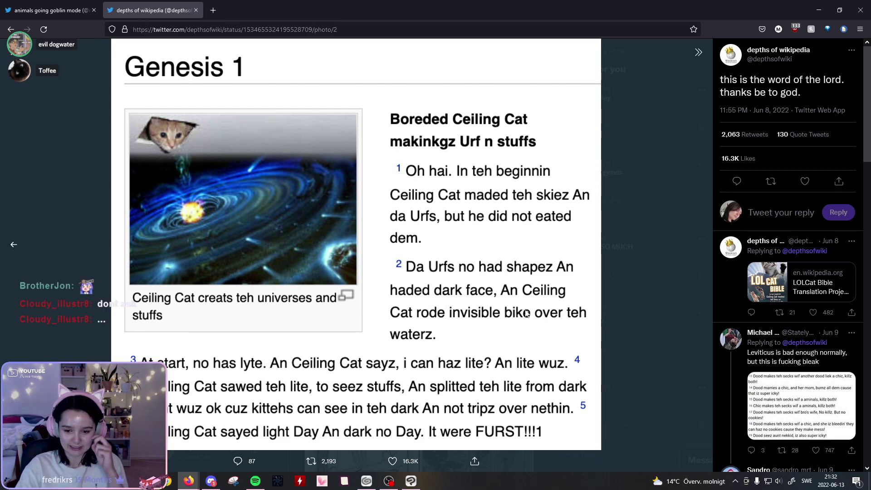
left_click(393, 460)
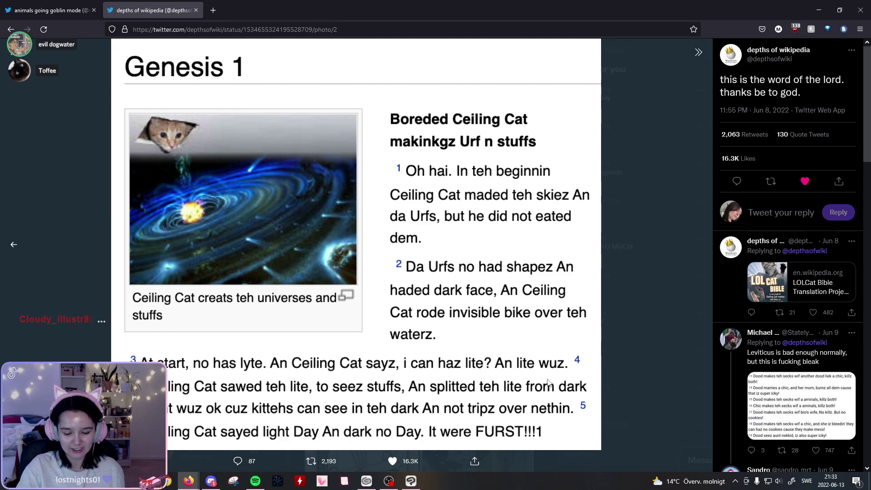
left_click(627, 380)
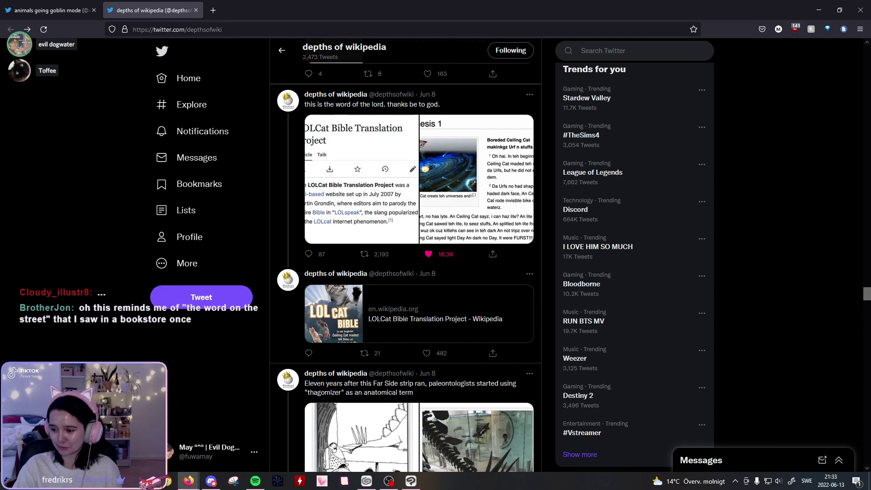
Step: Look again at the enlarged first image of the LOLCat Bible Translation Project post, then close it
scroll(735, 268, "down", 1)
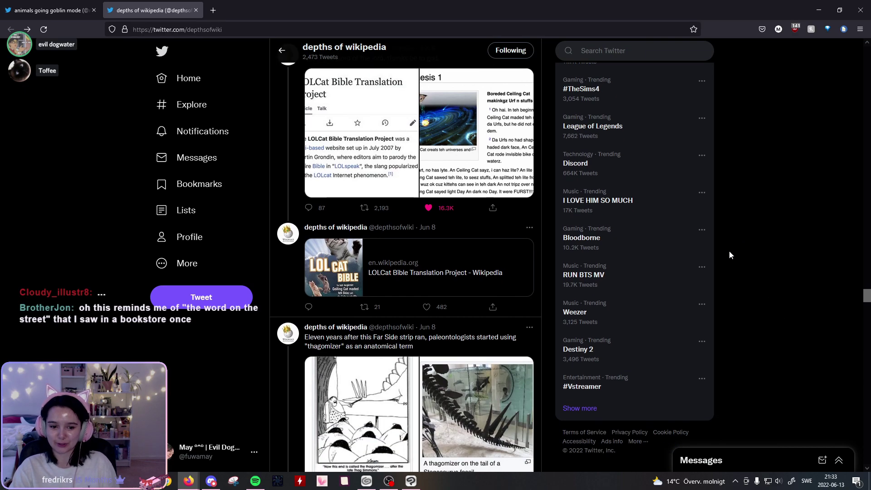
scroll(653, 237, "up", 1)
left_click(389, 237)
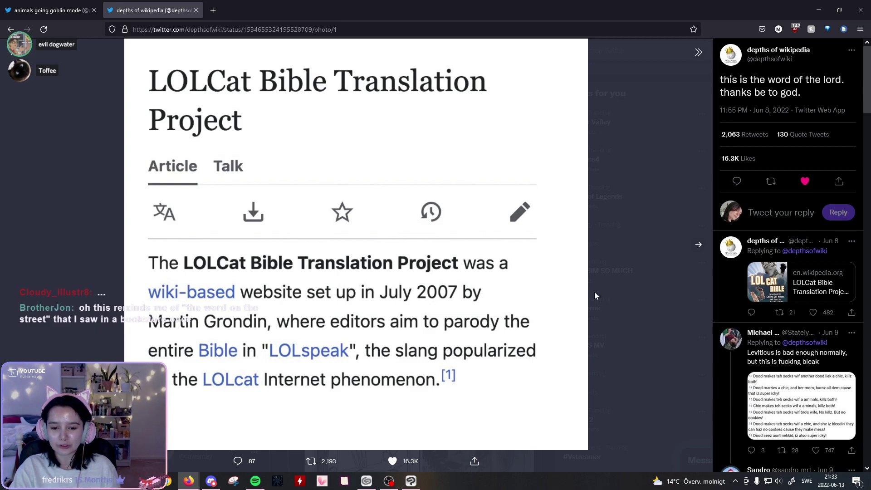
left_click(637, 260)
Step: View the Far Side cartoon and the Stegosaurus fossil image of the "thagomizer" post full size, then close the viewer
scroll(635, 263, "down", 3)
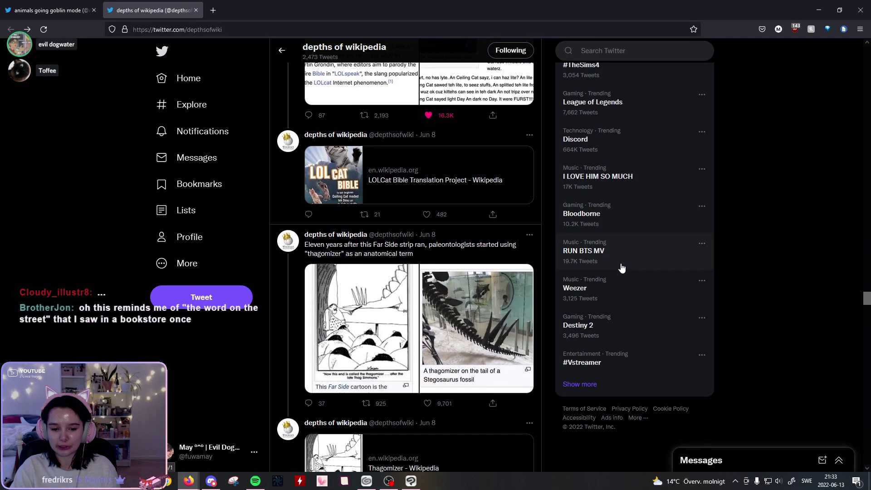
scroll(579, 272, "down", 2)
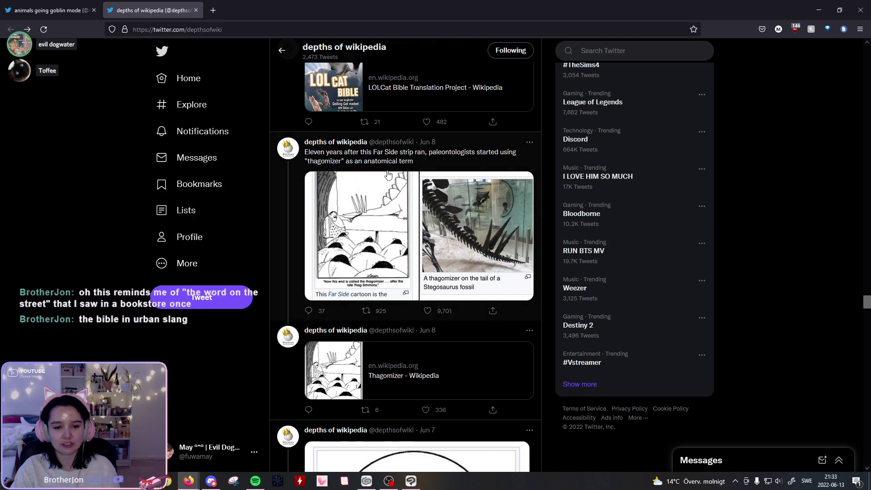
left_click(381, 246)
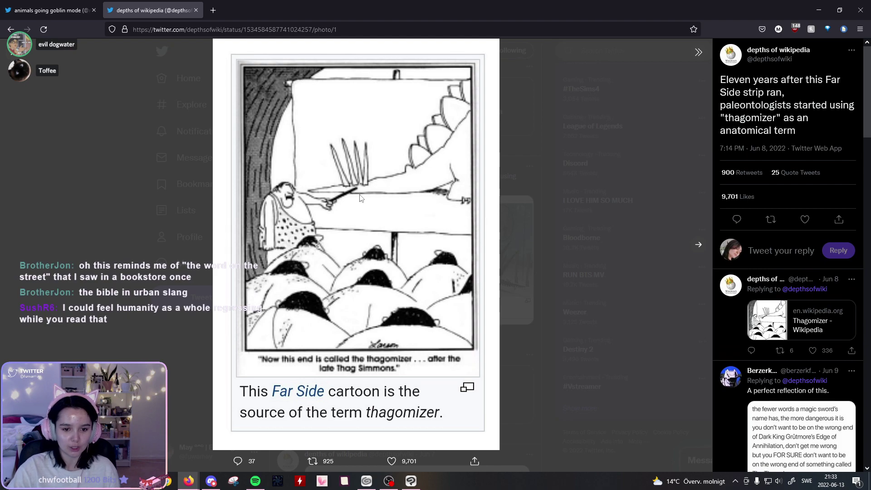
left_click(698, 244)
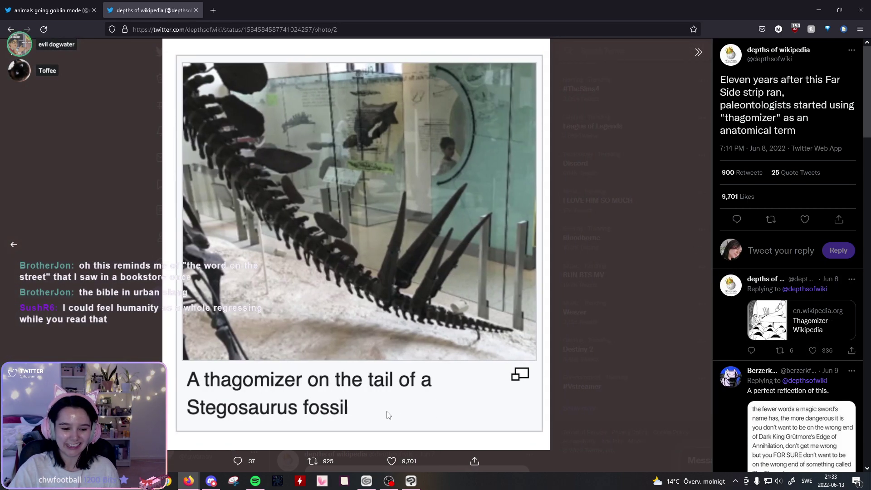
left_click(619, 277)
Step: Like the Jun 7 post showing the circular definition of "circular definition"
scroll(556, 308, "down", 5)
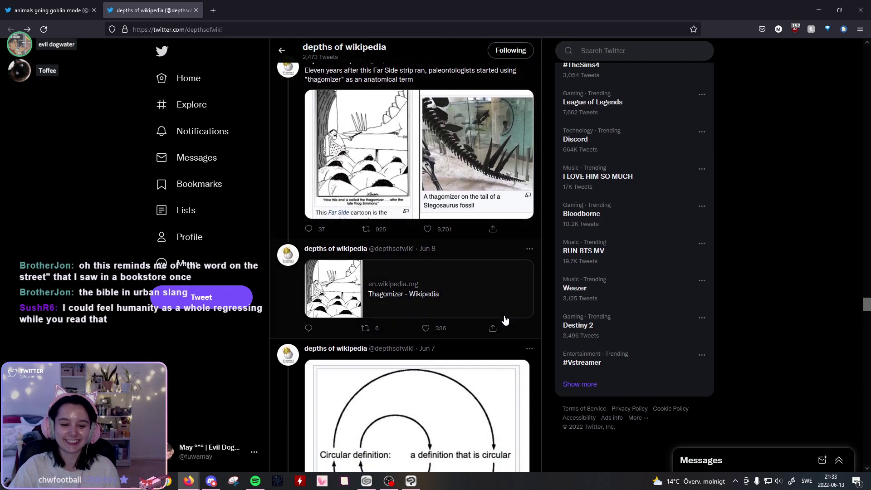
scroll(555, 312, "down", 2)
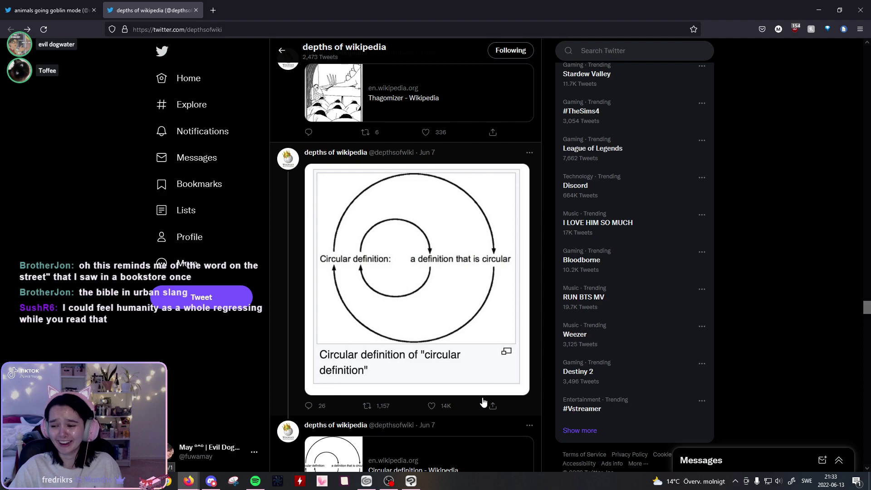
left_click(432, 406)
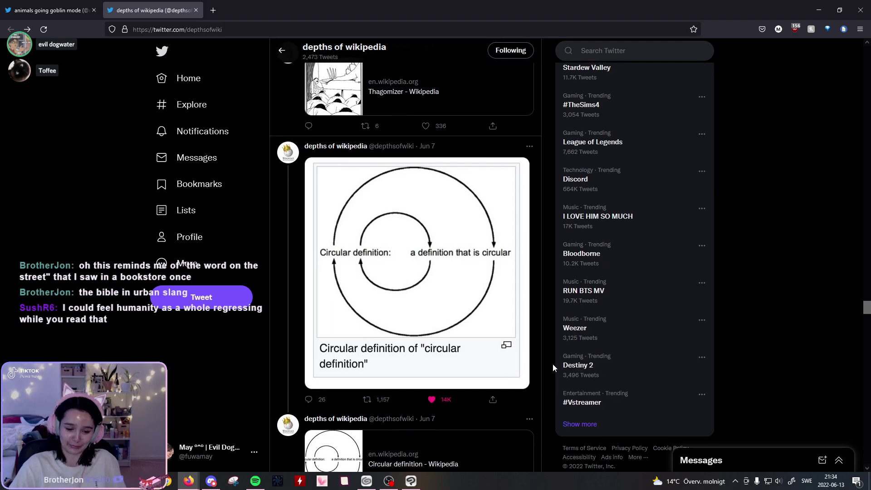
Step: Like the "Zero length degenerate" post about the deltoidal trihexagonal tiling
scroll(549, 356, "down", 7)
scroll(508, 352, "down", 2)
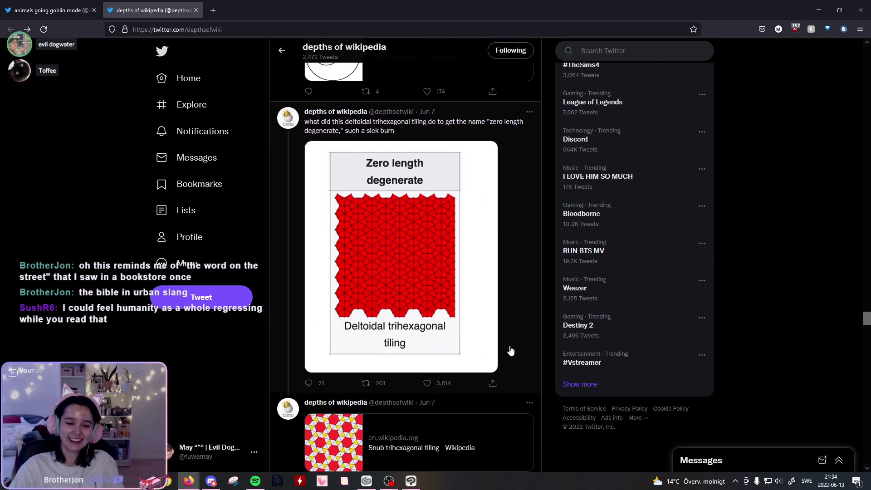
scroll(518, 350, "up", 1)
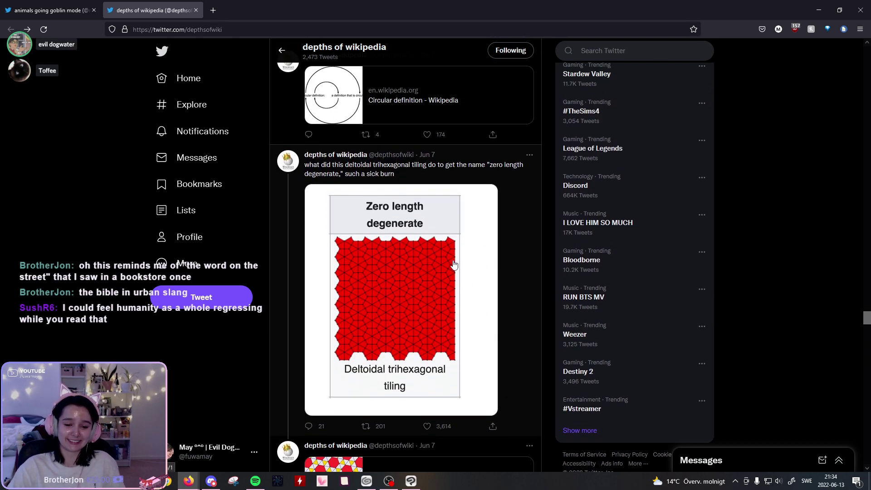
left_click(443, 429)
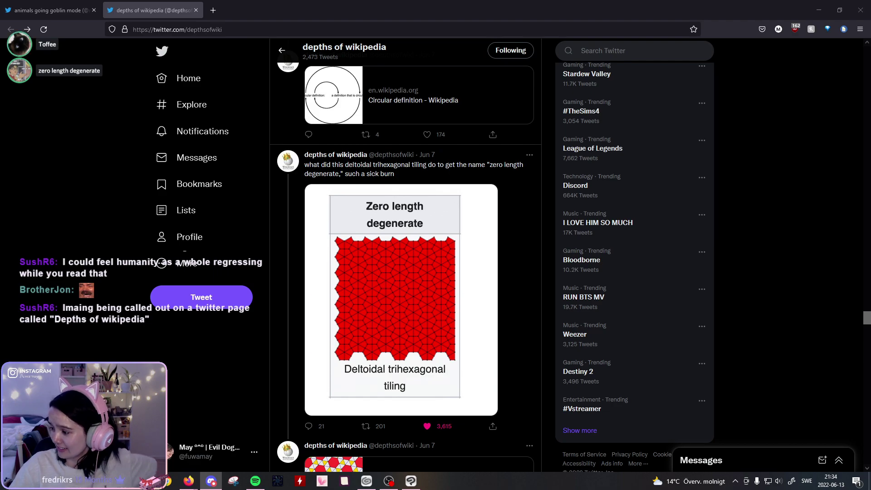
Step: Like the post of the Welsh Corgi puppy standing on its rear legs and sticking out its tongue
scroll(807, 290, "down", 7)
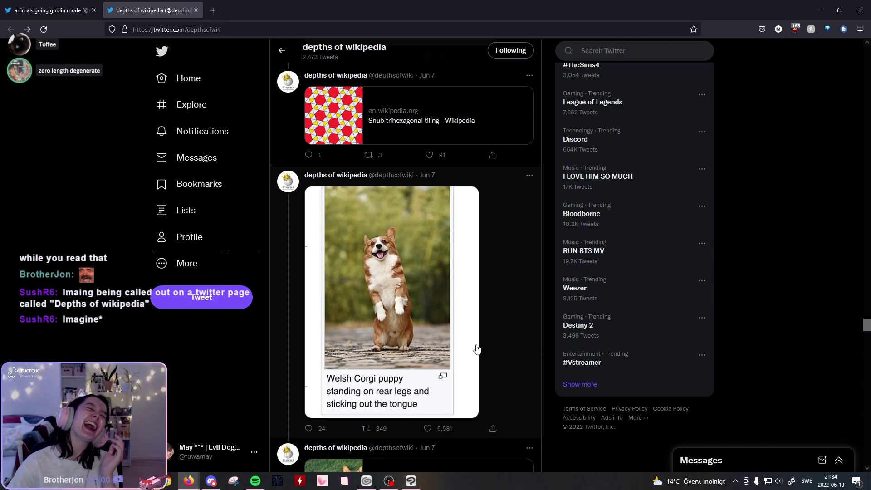
left_click(428, 428)
scroll(450, 413, "down", 1)
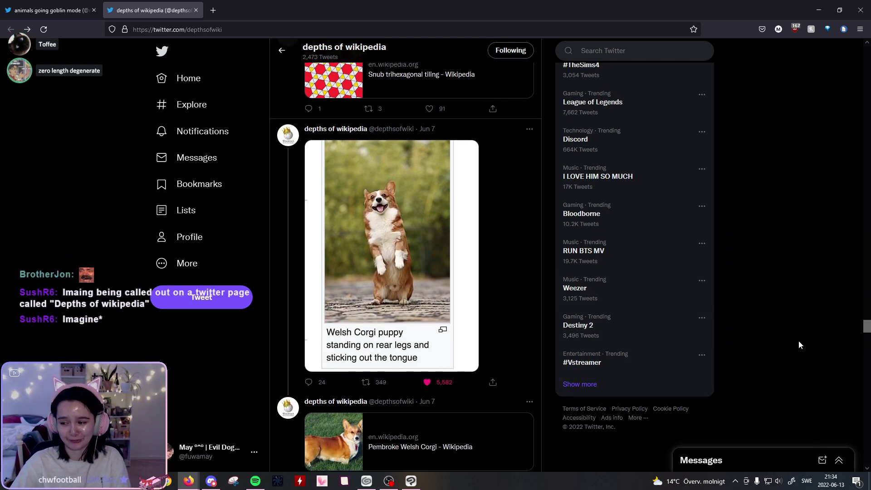
Step: Like the "Walk shorts" post further down the depths of wikipedia feed
scroll(701, 349, "down", 2)
scroll(706, 374, "down", 5)
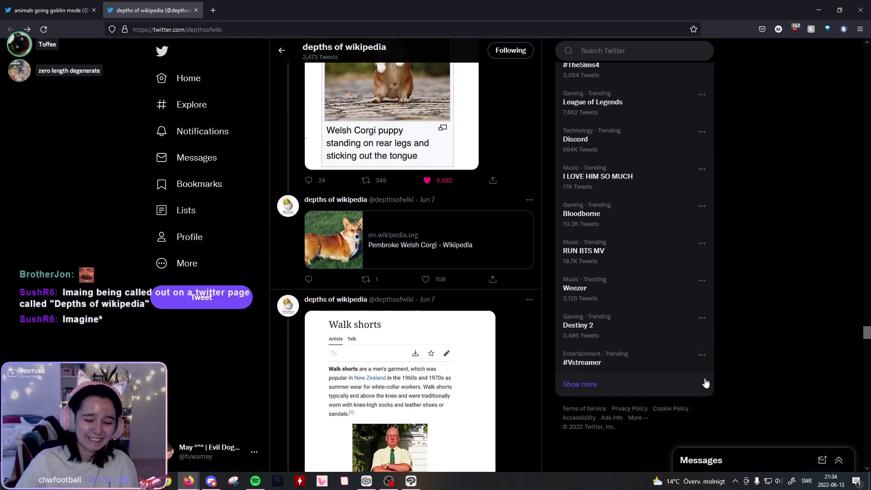
scroll(617, 271, "down", 1)
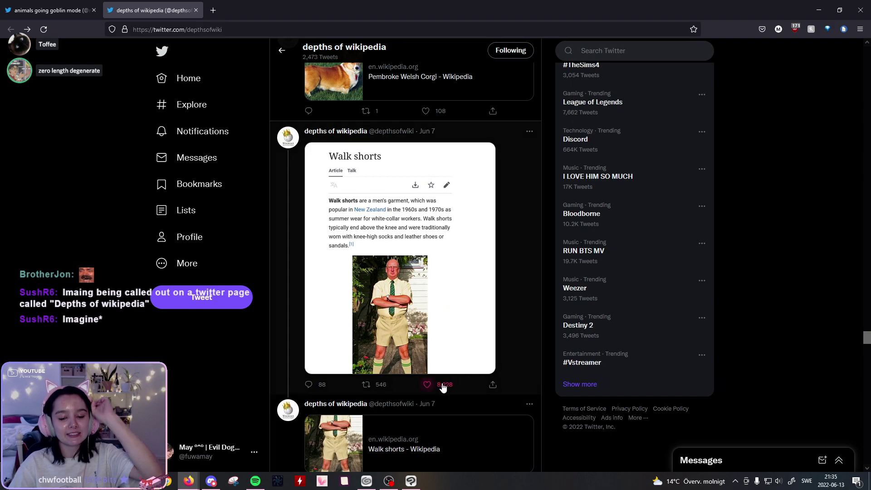
left_click(438, 389)
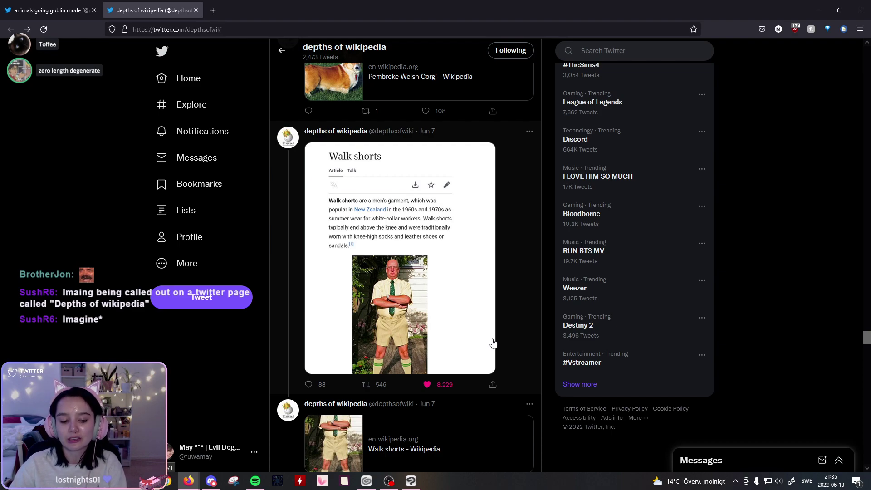
Step: Like the Jun 6 "List of informally named dinosaurs" post showing Alan the Dinosaur
scroll(490, 341, "down", 3)
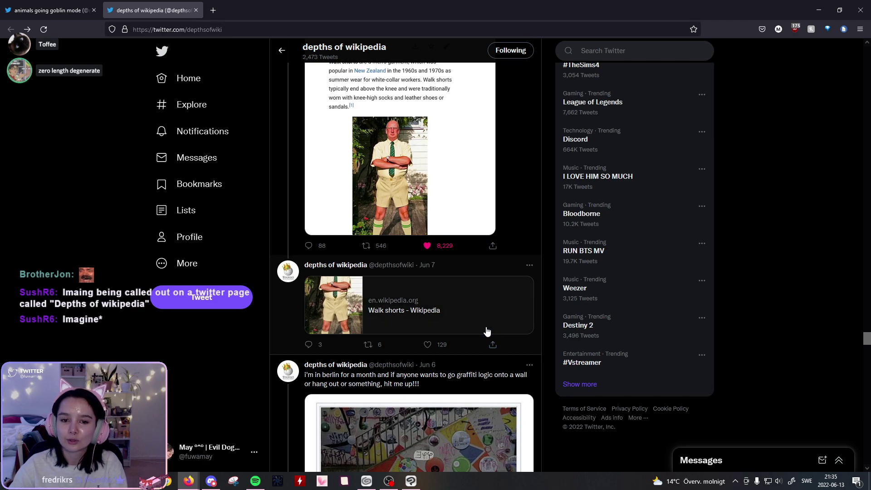
scroll(486, 331, "up", 1)
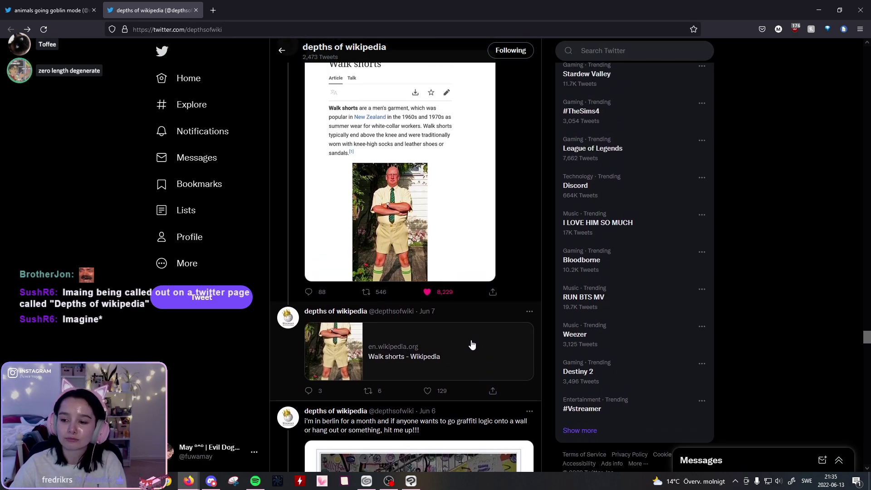
scroll(470, 349, "down", 1)
scroll(469, 351, "down", 3)
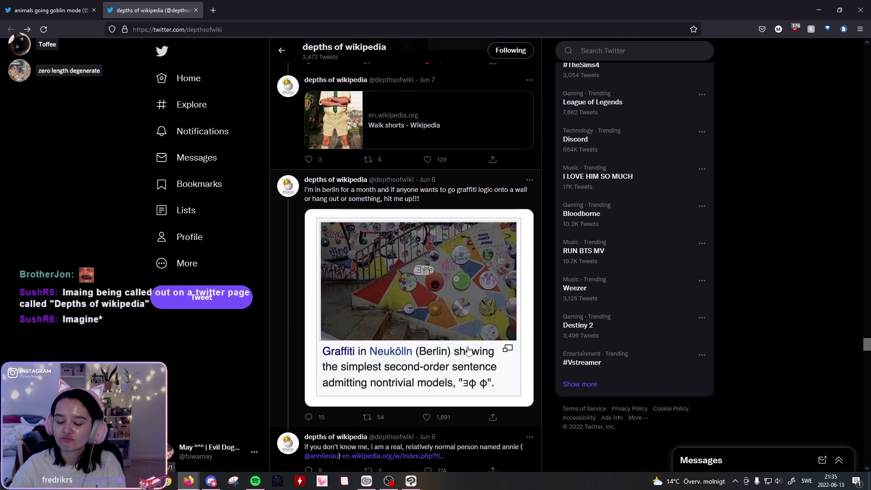
scroll(469, 351, "down", 1)
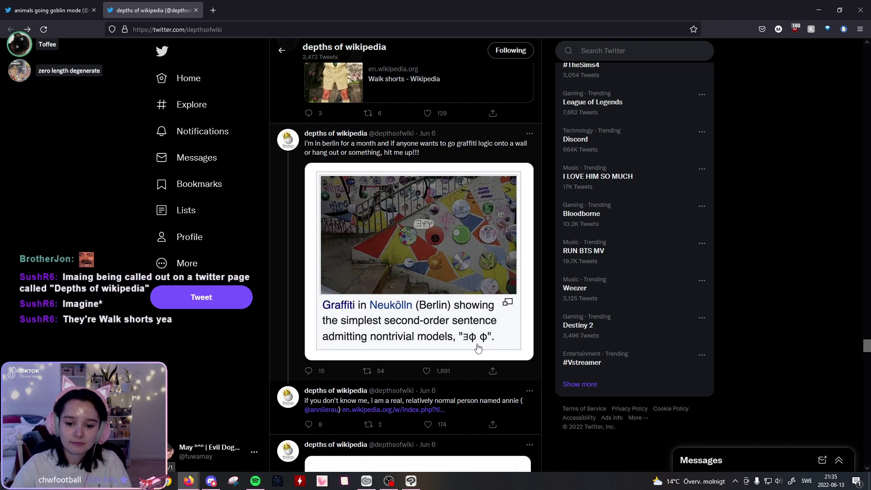
scroll(461, 334, "down", 5)
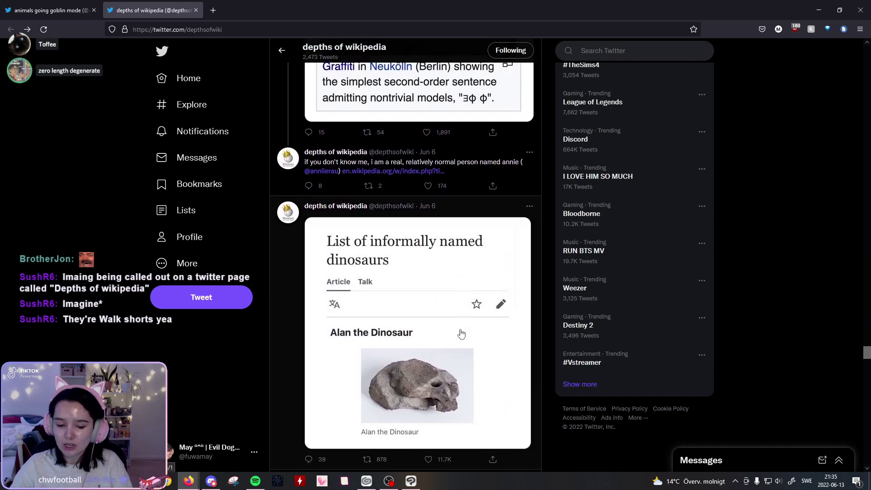
scroll(461, 334, "down", 2)
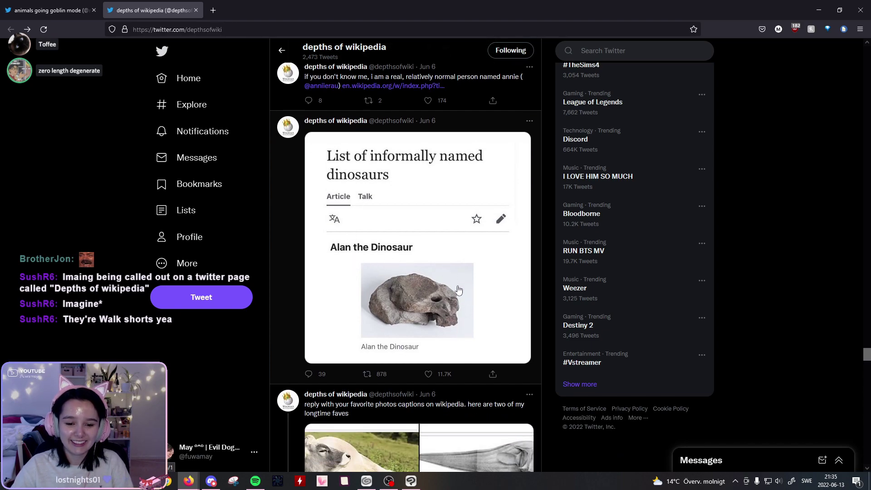
left_click(444, 377)
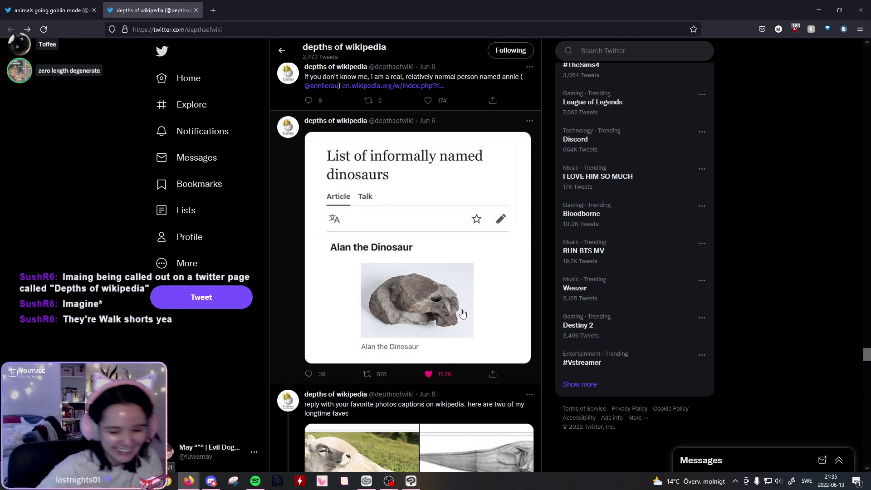
Step: Like the Jun 6 post about favorite photo captions from its enlarged cow photo, and view its bony-eared assfish picture
scroll(467, 313, "down", 1)
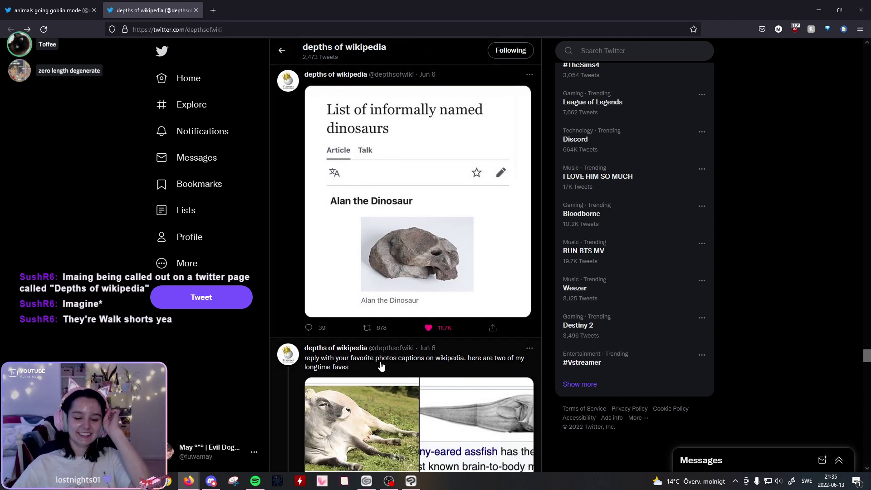
scroll(356, 347, "down", 1)
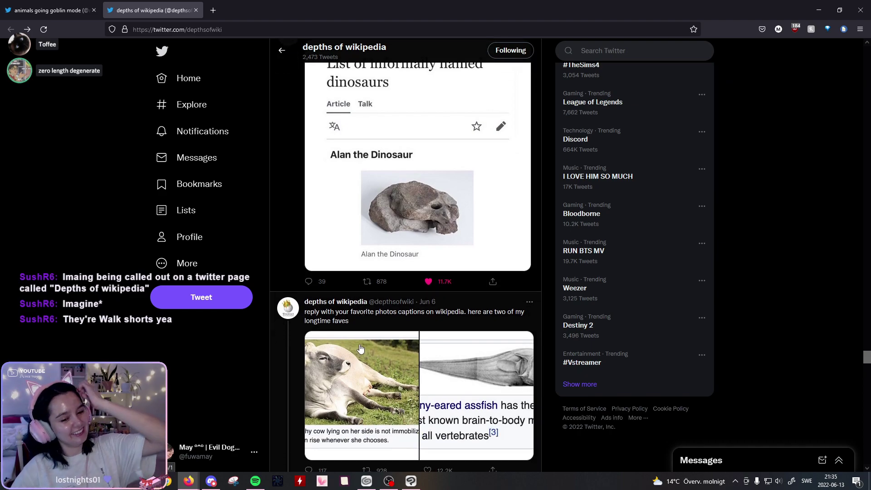
scroll(351, 348, "down", 1)
left_click(350, 348)
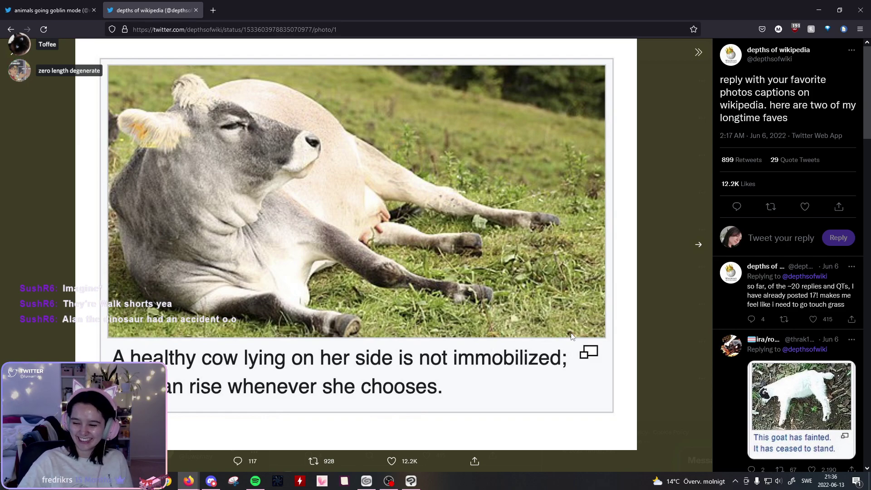
left_click(392, 461)
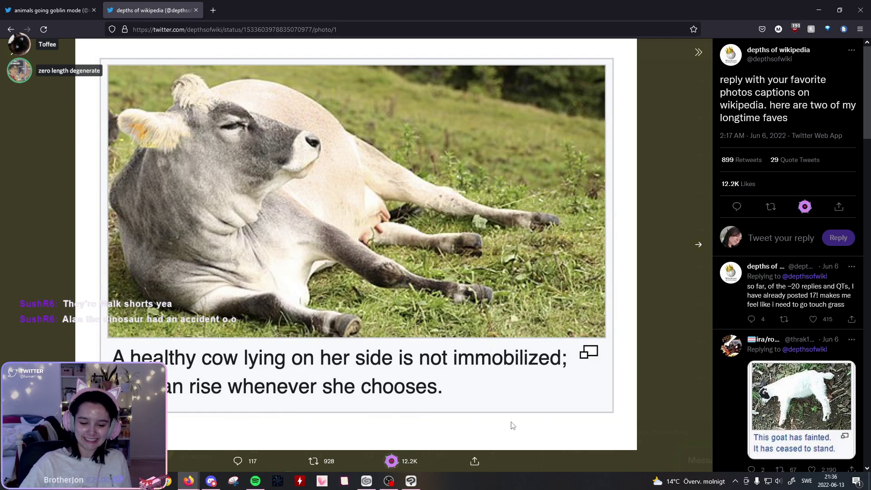
left_click(699, 245)
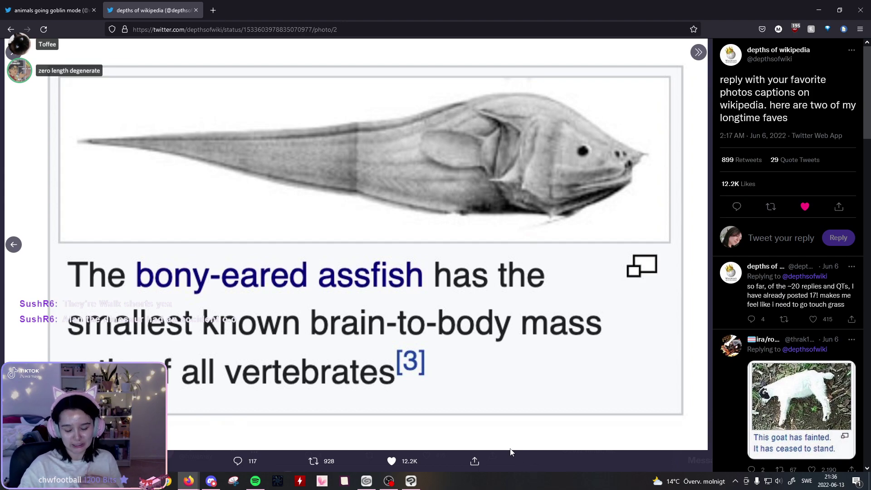
key("Escape")
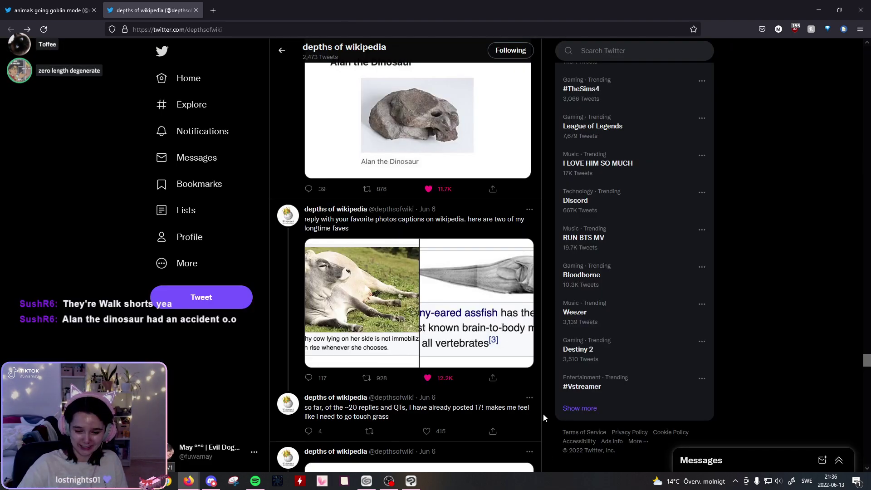
Step: Read the "Dicktown, New York" post further down the feed
scroll(508, 349, "down", 3)
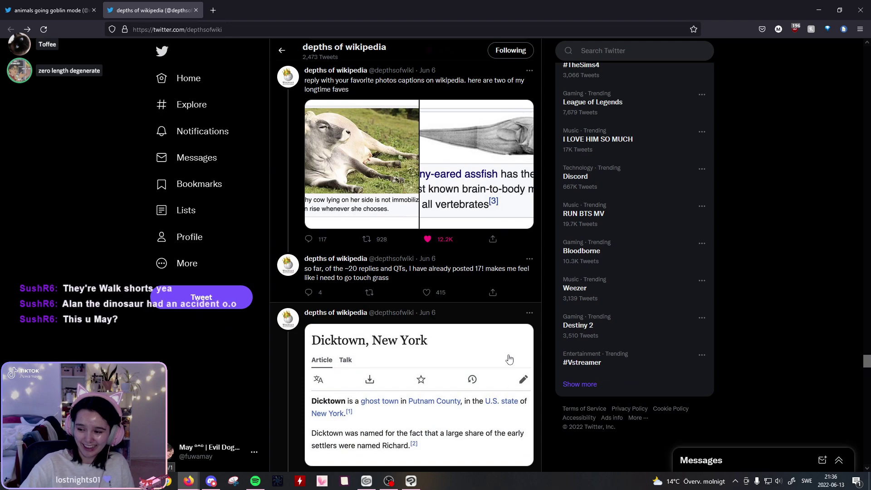
scroll(531, 363, "down", 2)
scroll(536, 368, "up", 2)
scroll(529, 356, "down", 2)
scroll(527, 354, "down", 1)
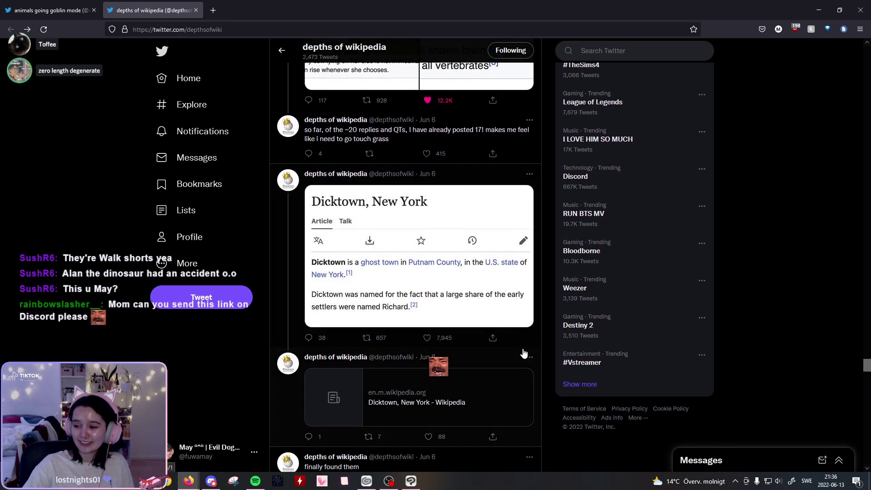
Step: Copy the profile addresses of depths of wikipedia and animals going goblin mode, switching to Discord to share them
left_click(209, 29)
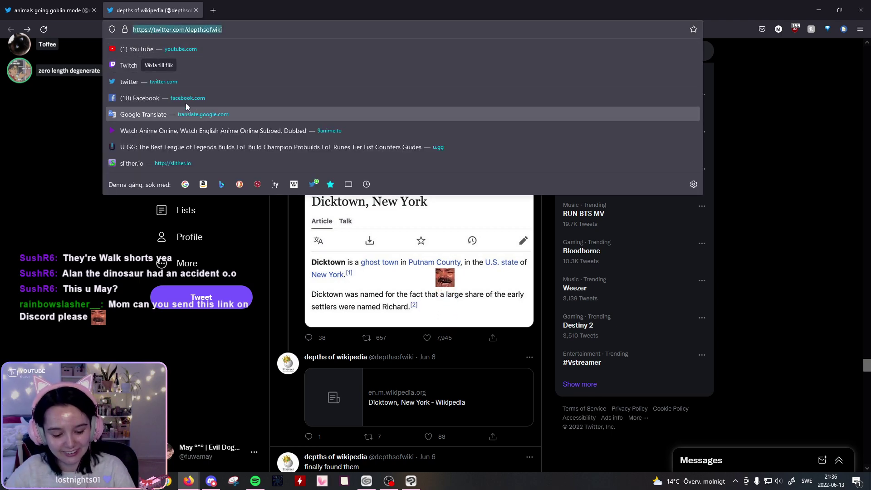
key("alt+Tab")
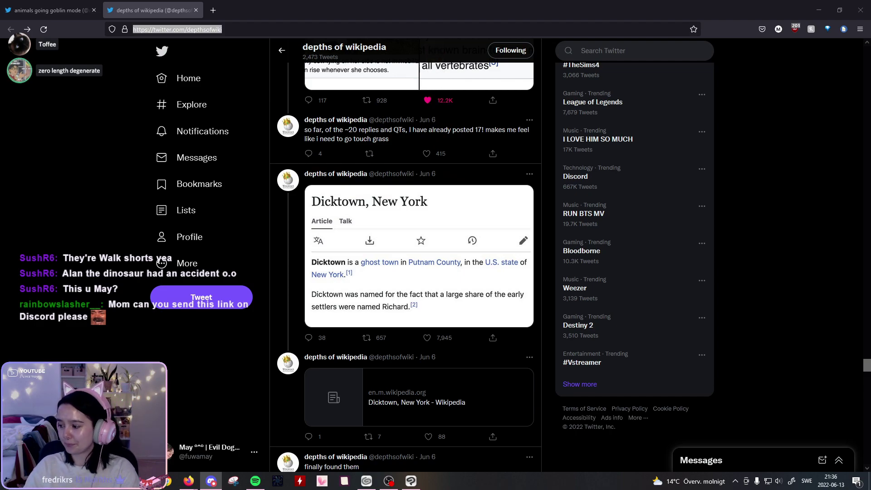
left_click(26, 6)
left_click(245, 29)
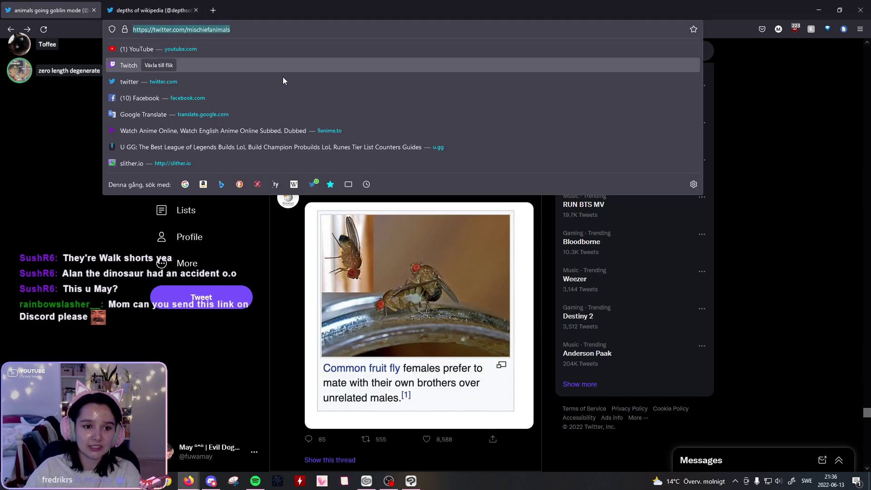
key("Escape")
key("ctrl+Tab")
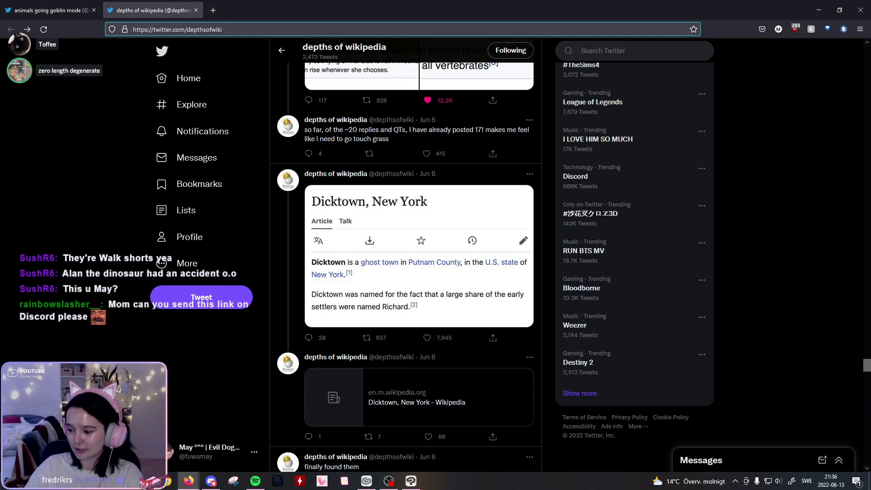
key("alt+Tab")
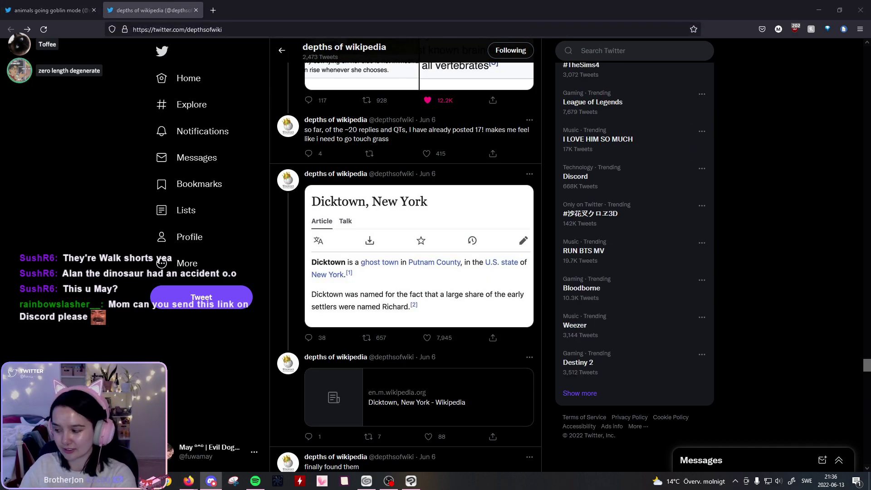
key("alt+Tab")
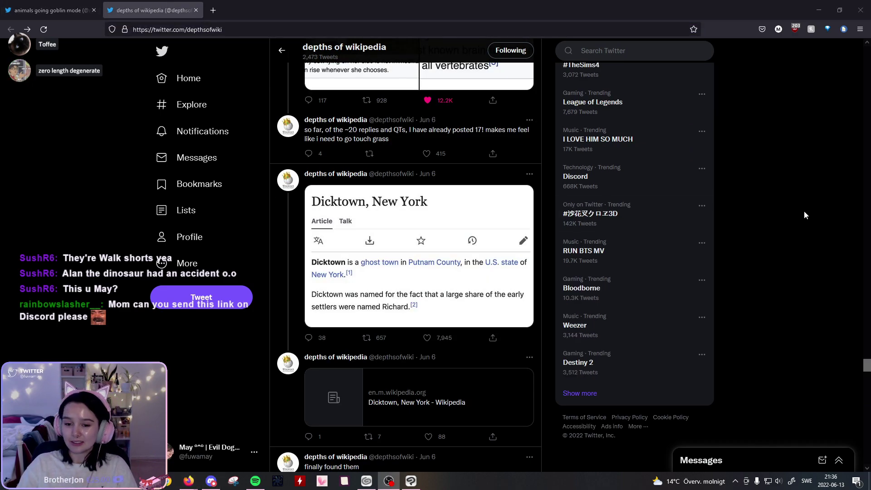
Step: Like the "Dicktown, New York" post and the "finally found them" map post below it
left_click(805, 216)
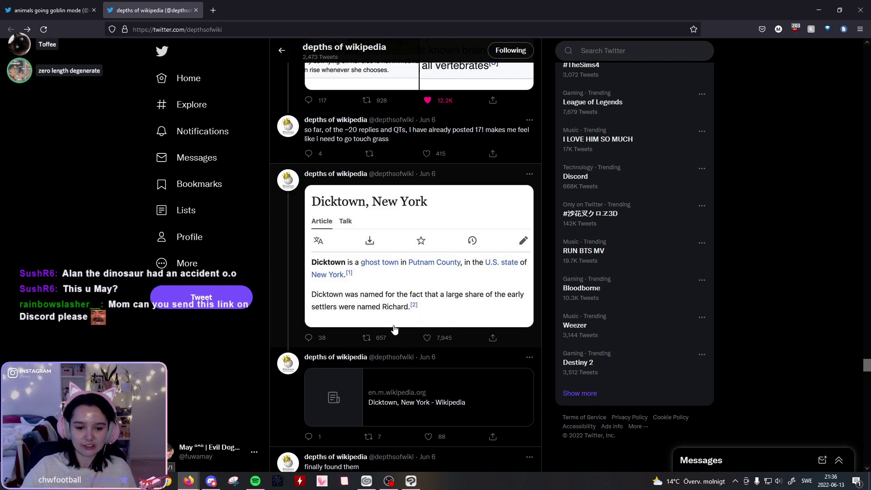
left_click(451, 343)
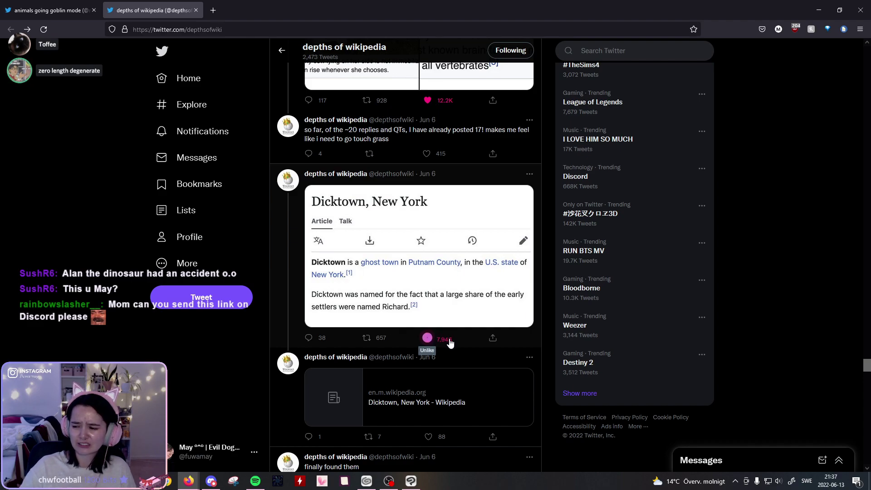
scroll(451, 344, "down", 5)
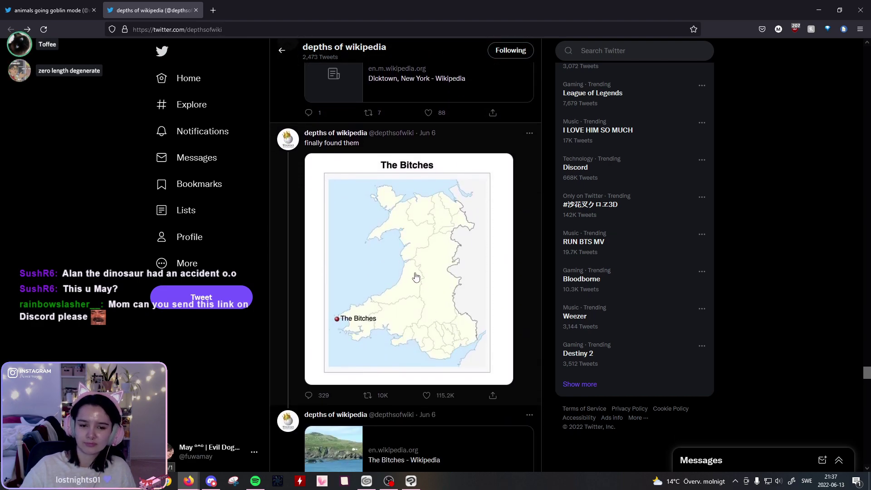
left_click(438, 399)
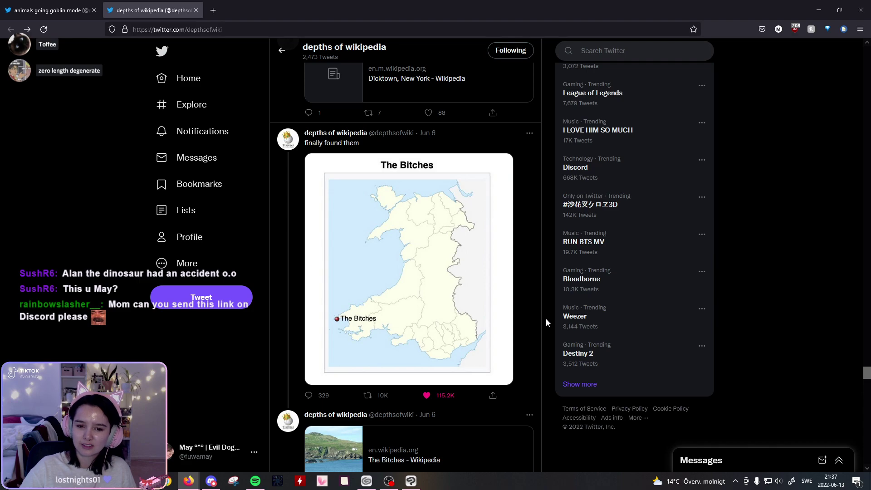
Step: Like the "Psychology" post about people who habitually stay up late
scroll(493, 319, "down", 1)
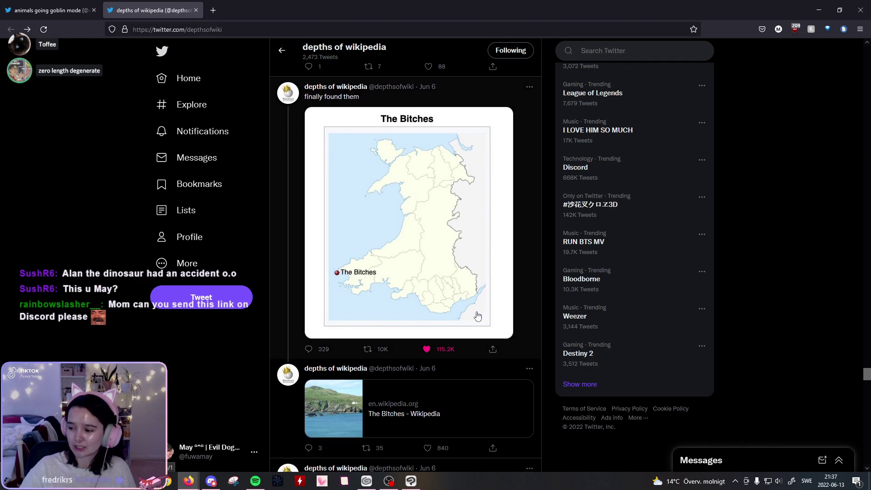
scroll(478, 316, "down", 6)
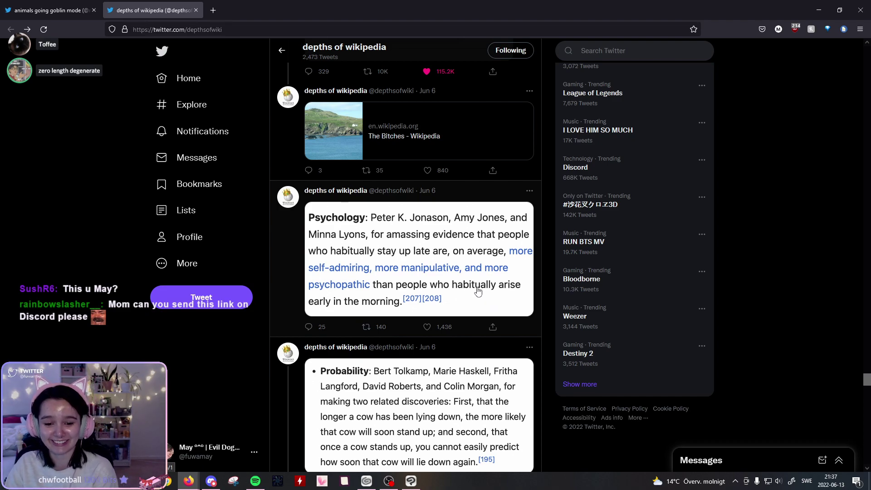
left_click(429, 330)
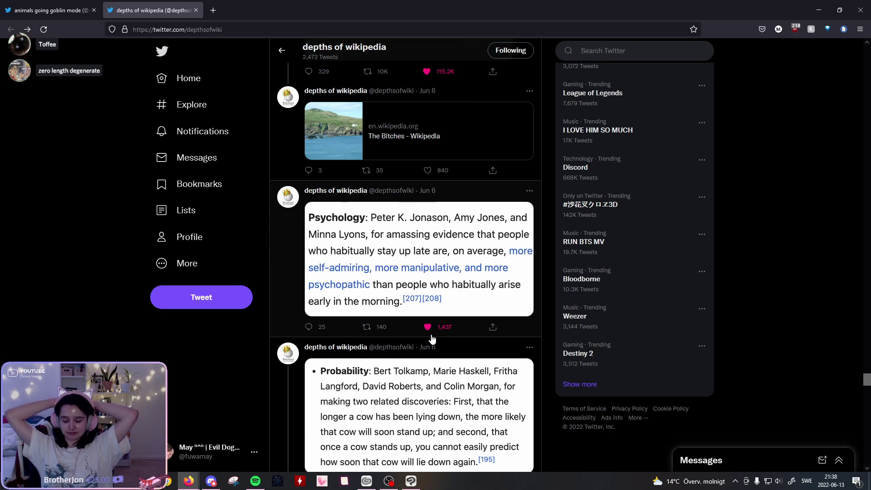
Step: Like the "Probability" post about cows lying down and the divine monogram post that follows
scroll(548, 372, "down", 2)
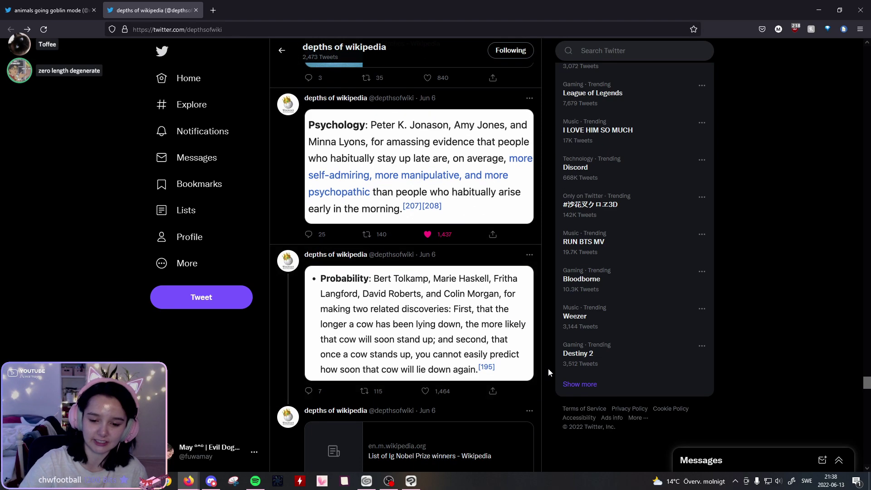
scroll(548, 373, "down", 2)
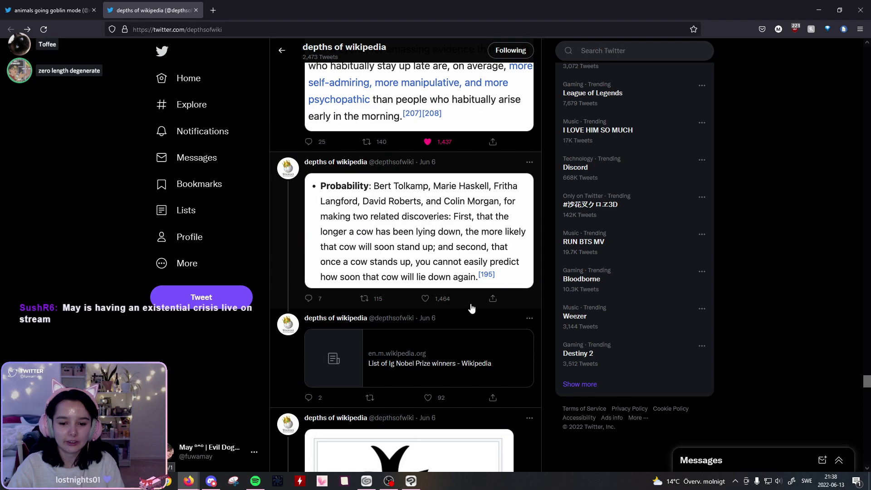
left_click(425, 298)
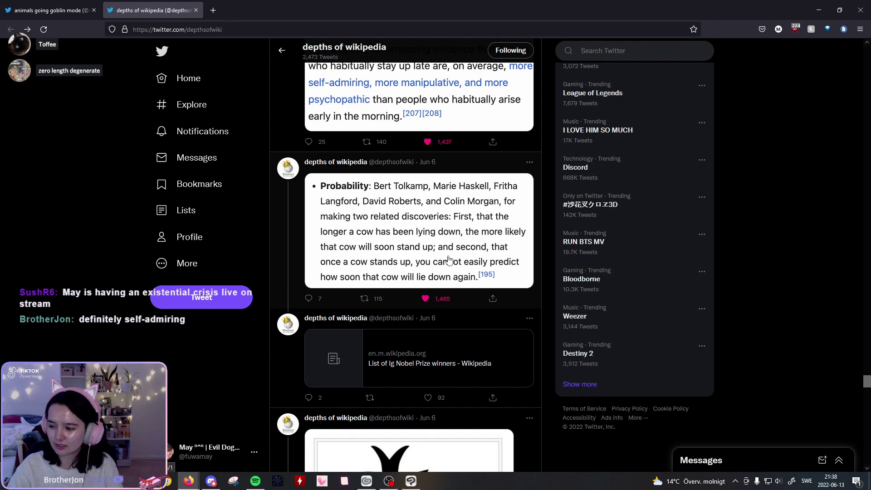
scroll(448, 259, "down", 5)
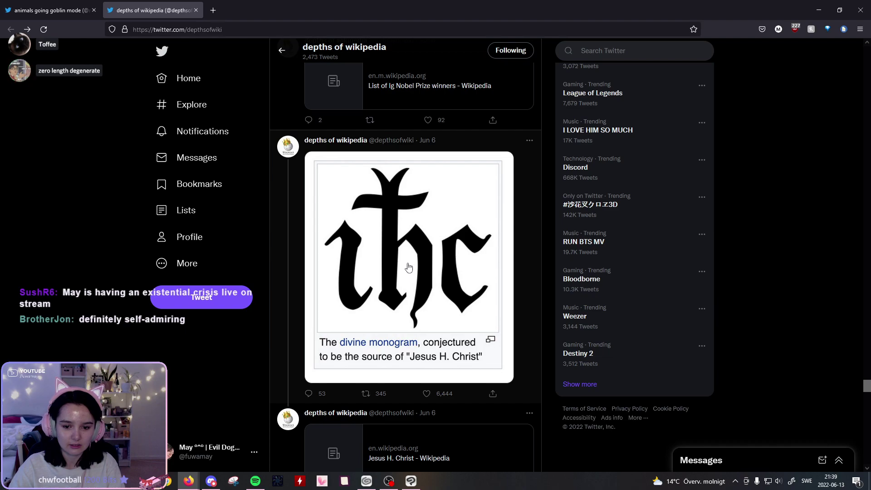
left_click(427, 396)
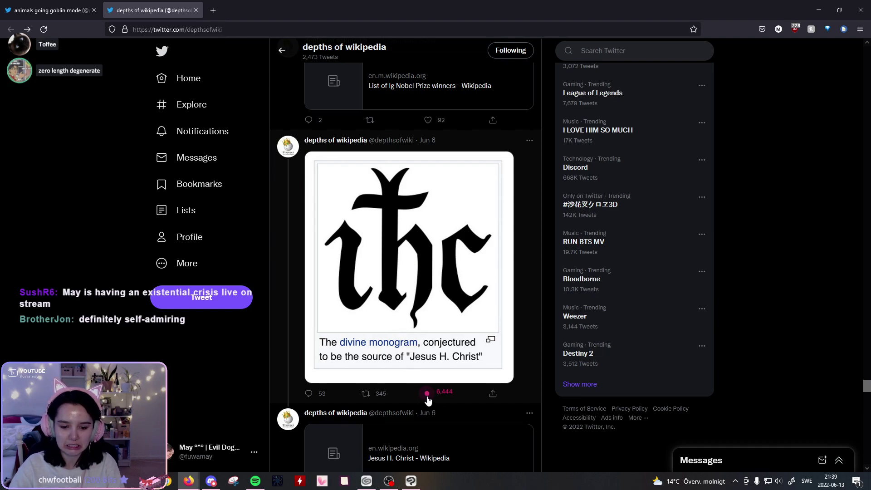
Step: Open the "List of U.S. state dinosaurs" image from the "your crush isn't thinking about you" post at full size
scroll(428, 399, "down", 6)
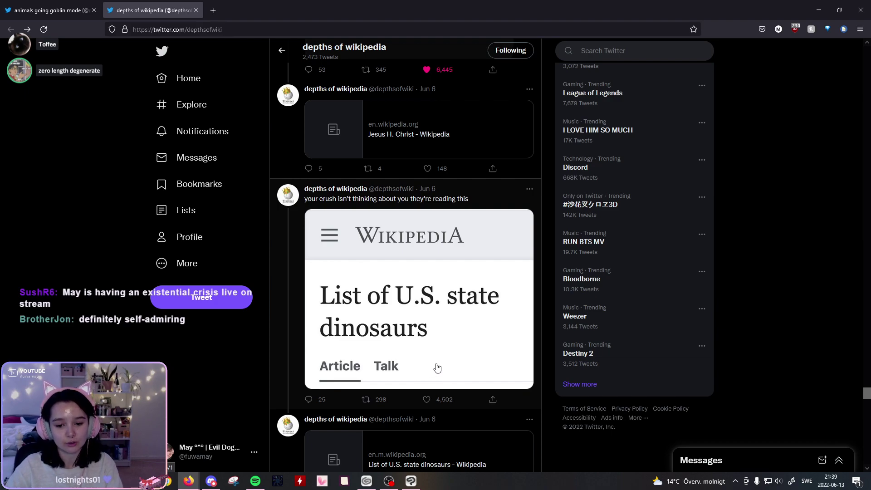
scroll(421, 348, "down", 1)
left_click(420, 332)
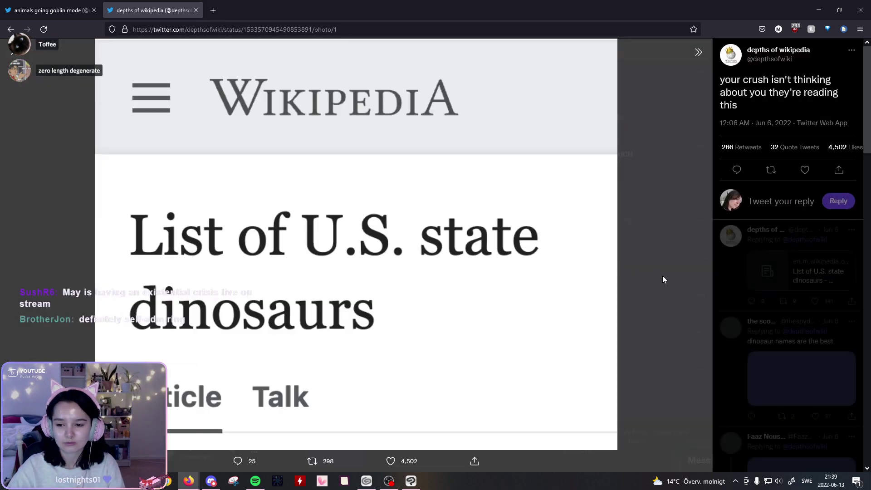
Step: Close the enlarged image, then like the U.S. state dinosaurs post and the "Intercourse, Pennsylvania" post
left_click(659, 276)
left_click(443, 358)
scroll(422, 308, "down", 5)
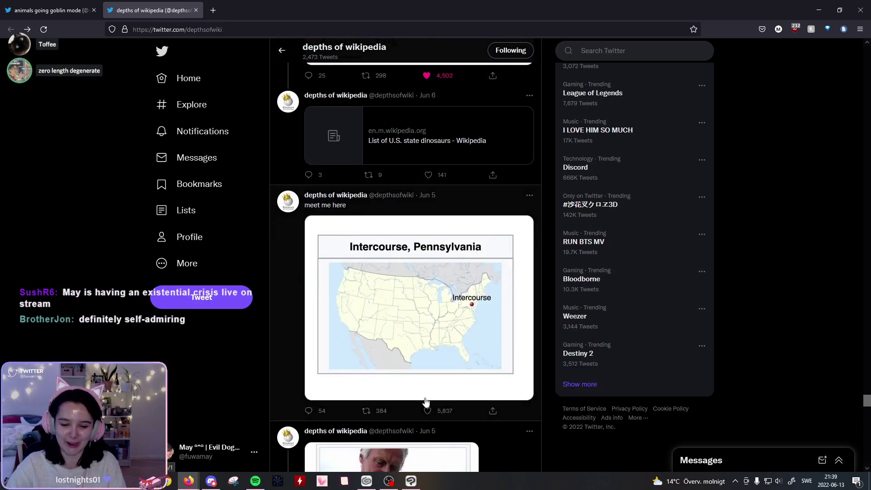
left_click(427, 413)
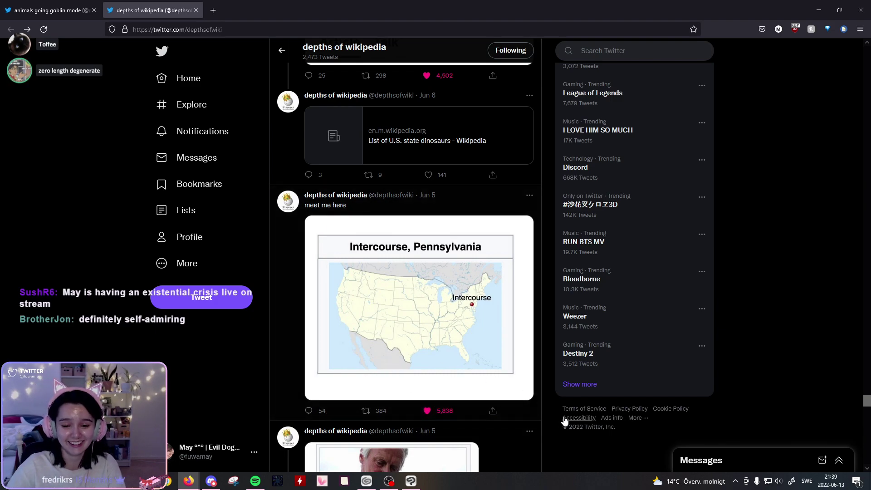
Step: Like the "A Kiwi holding a kiwi" photo post from Jun 5
scroll(557, 428, "down", 3)
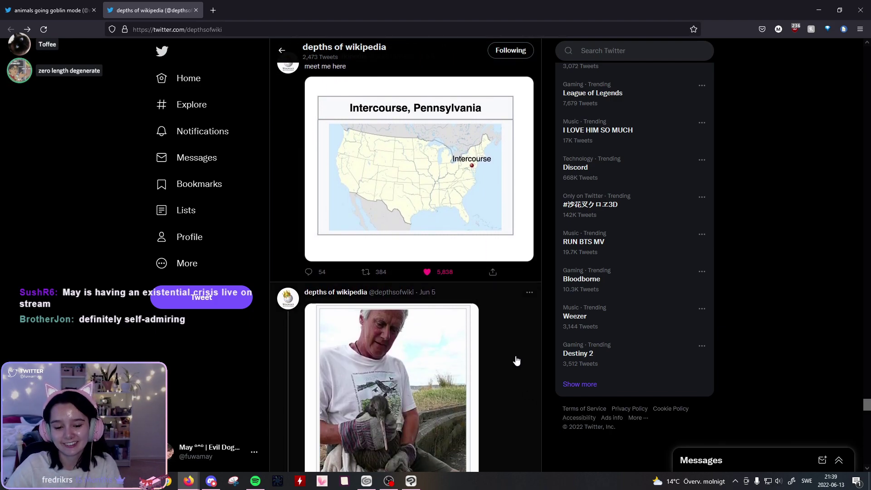
scroll(510, 345, "down", 4)
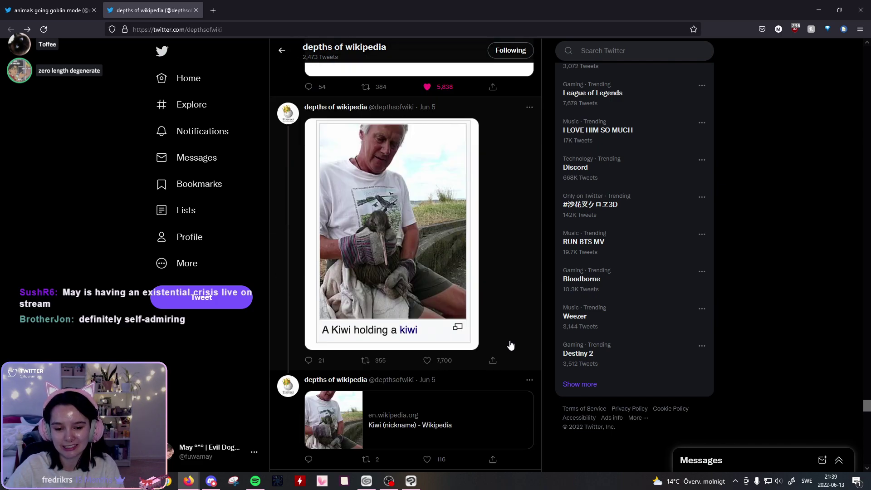
left_click(443, 362)
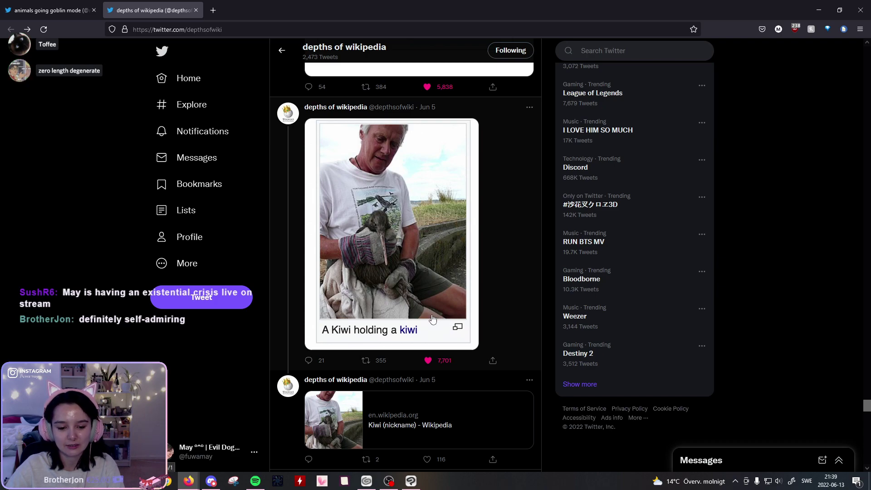
Step: Revisit the kiwi post, then like the "Klismaphilia" article post below it
scroll(564, 396, "down", 1)
scroll(563, 397, "down", 3)
scroll(548, 411, "down", 3)
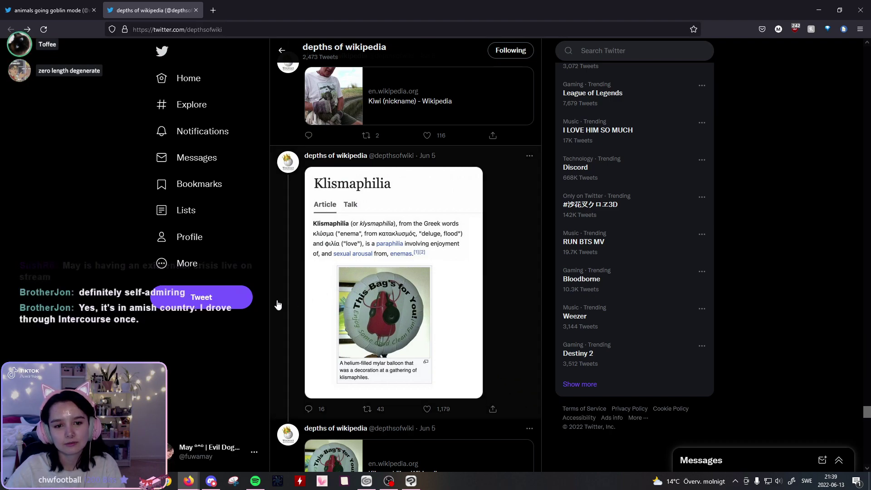
scroll(278, 305, "up", 5)
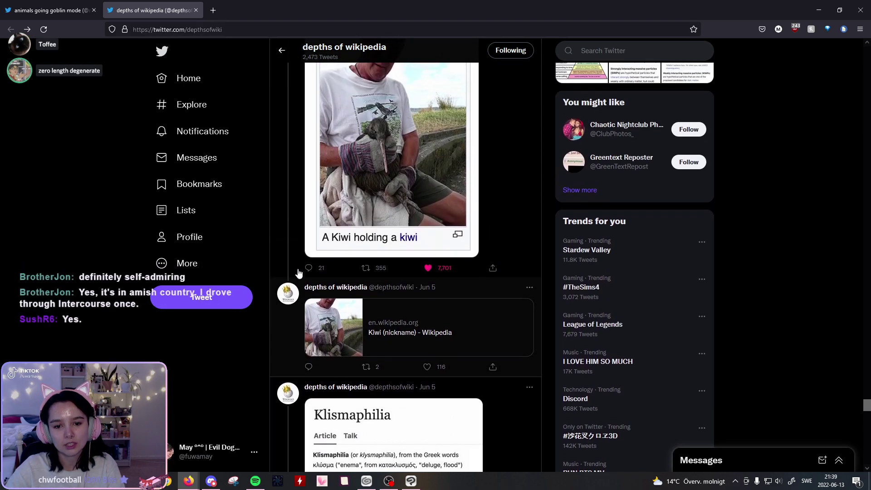
scroll(294, 278, "up", 2)
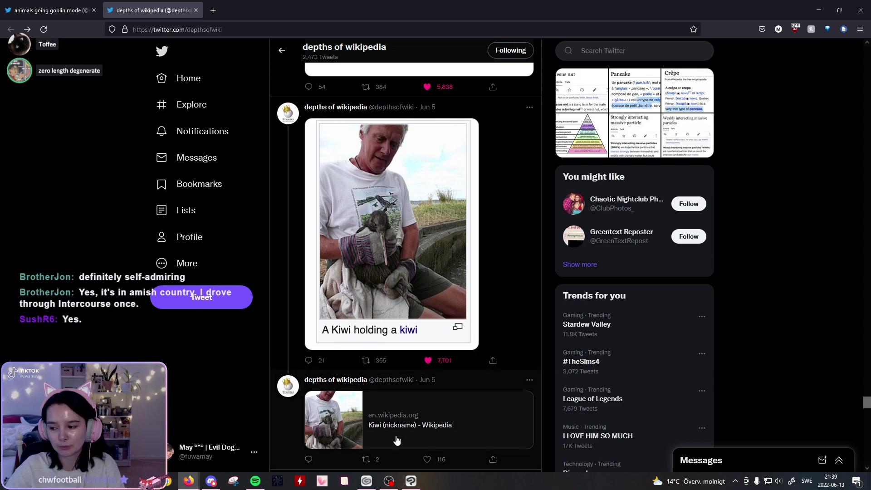
scroll(396, 434, "down", 1)
scroll(462, 391, "down", 2)
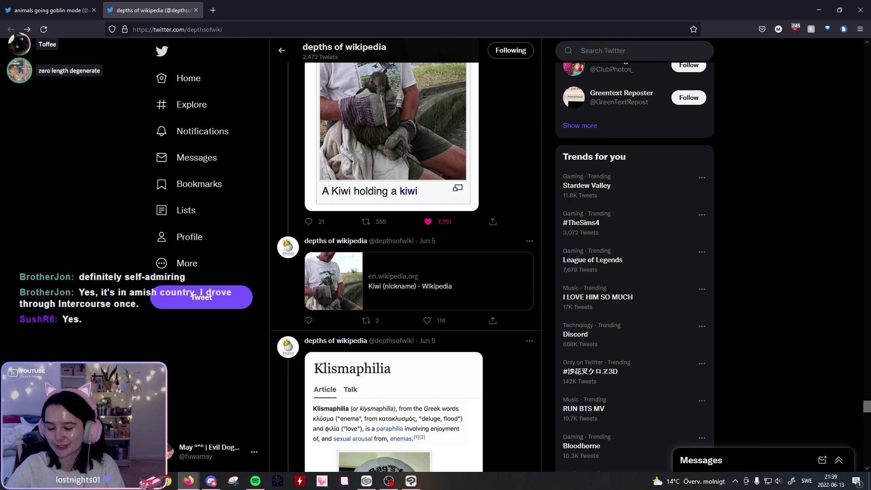
scroll(522, 422, "down", 2)
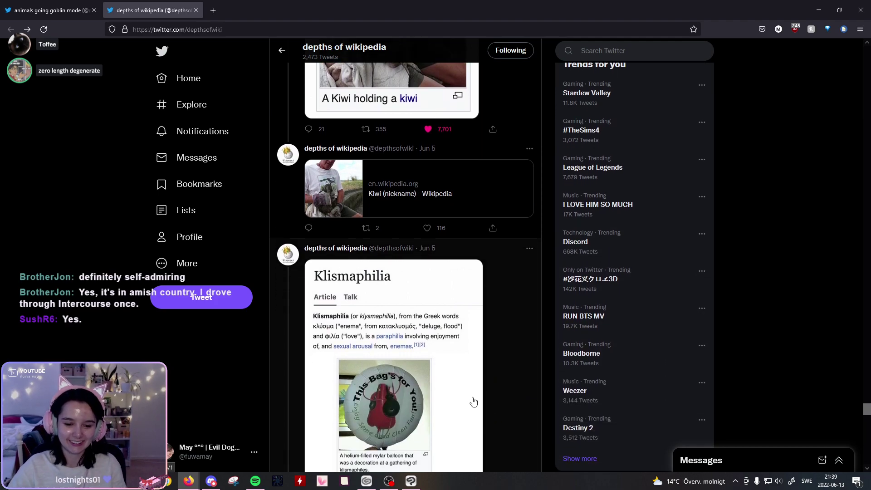
scroll(473, 402, "down", 2)
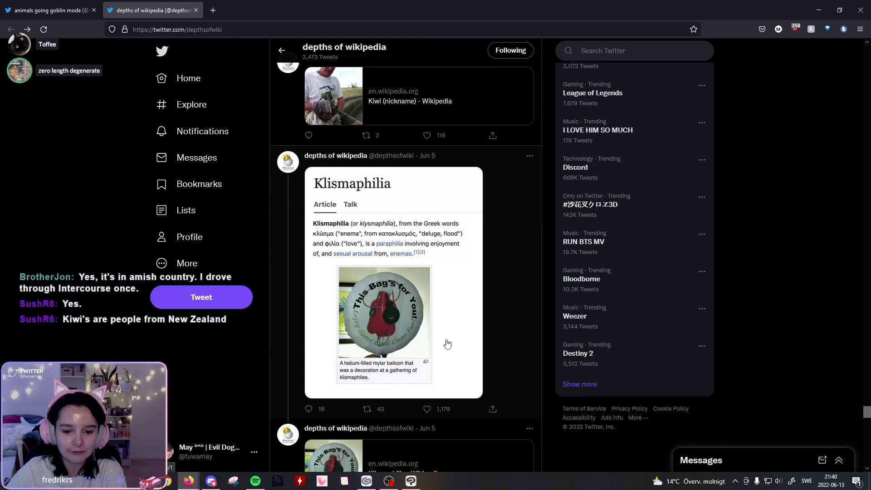
left_click(434, 411)
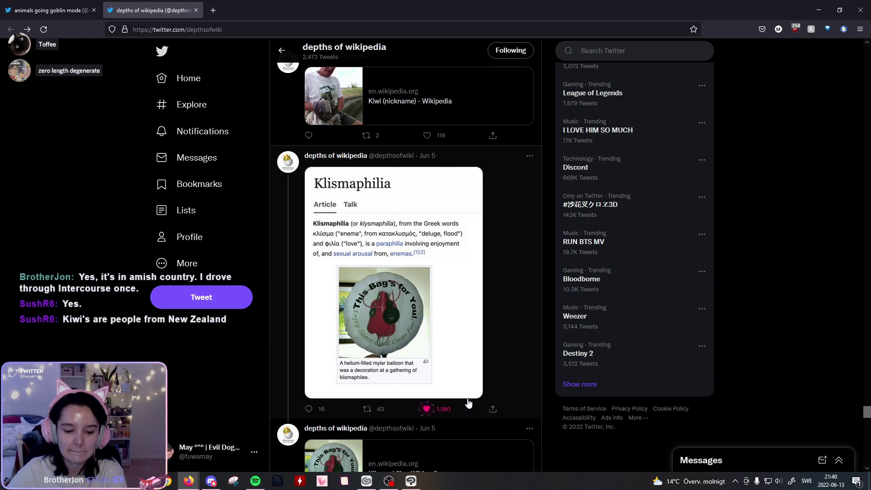
Step: Like the "Economic examples" post about Nixon and third derivatives and the "Cool" town sign post below it
scroll(467, 404, "down", 4)
scroll(469, 403, "down", 4)
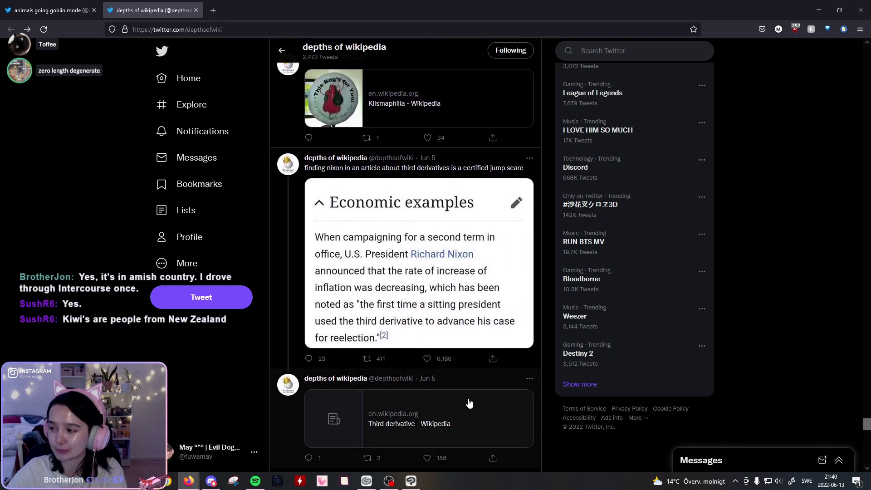
scroll(470, 403, "down", 1)
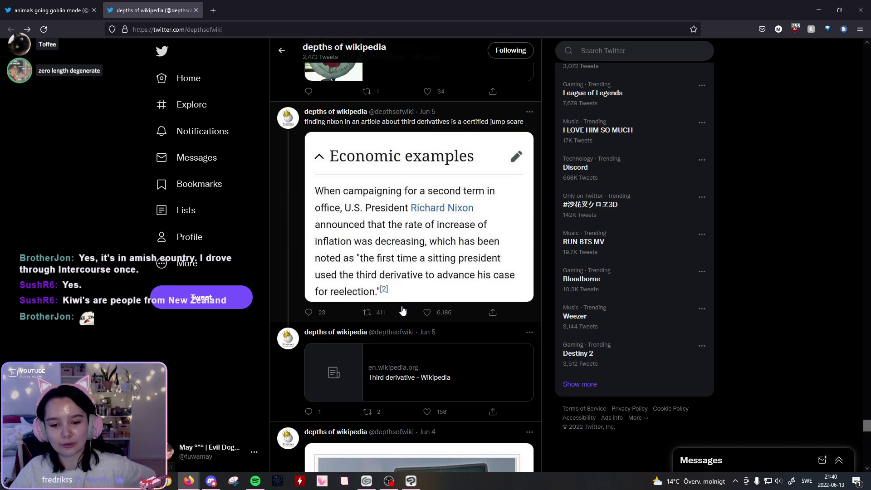
mouse_move(390, 334)
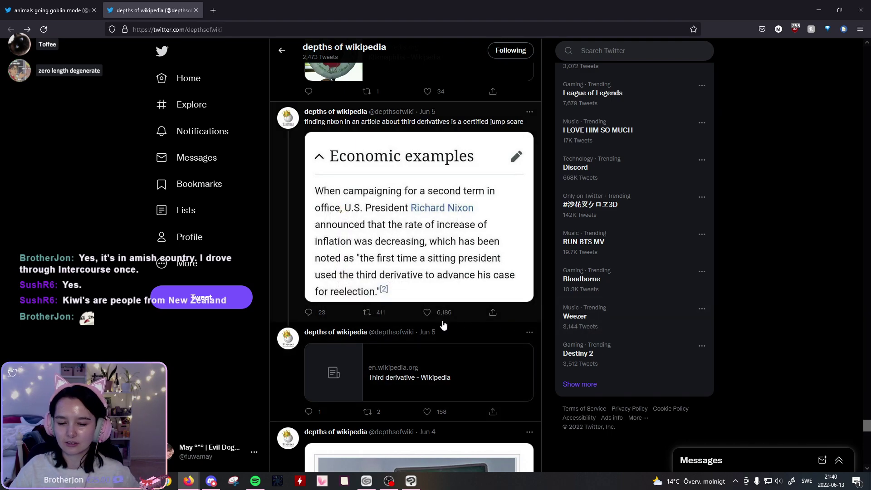
left_click(442, 323)
key("alt+Left")
left_click(443, 317)
scroll(443, 318, "down", 5)
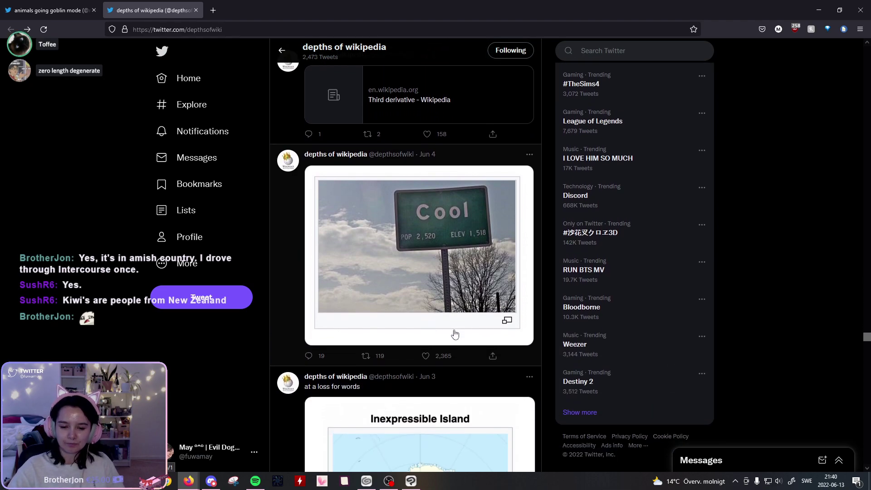
left_click(427, 356)
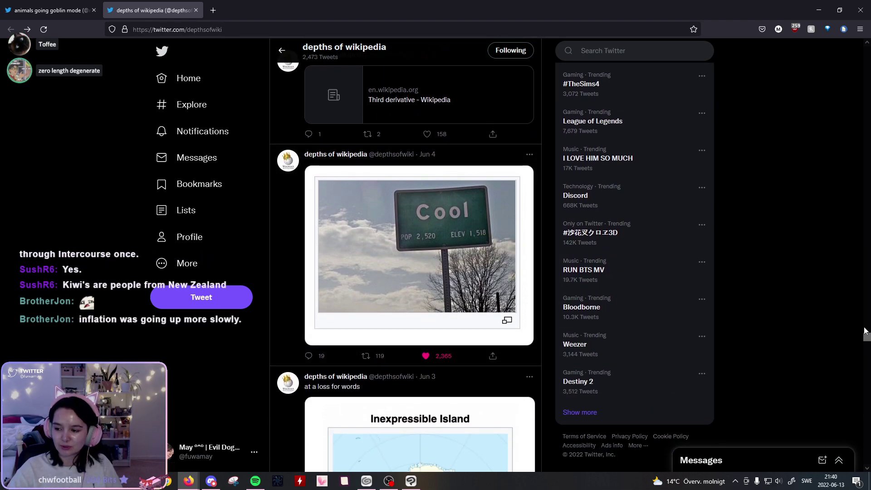
Step: Like the Morbius "Internet memes" post and open its image at full size
scroll(487, 299, "down", 4)
scroll(488, 299, "down", 1)
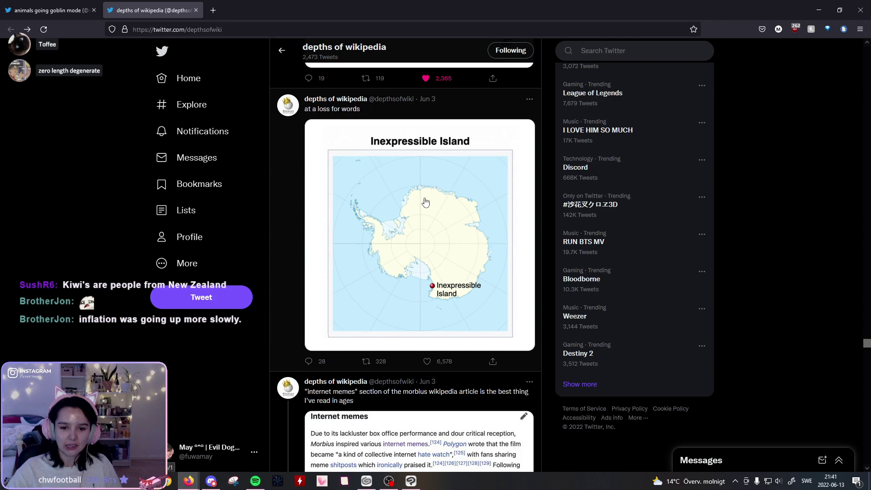
scroll(424, 208, "down", 2)
scroll(425, 210, "down", 2)
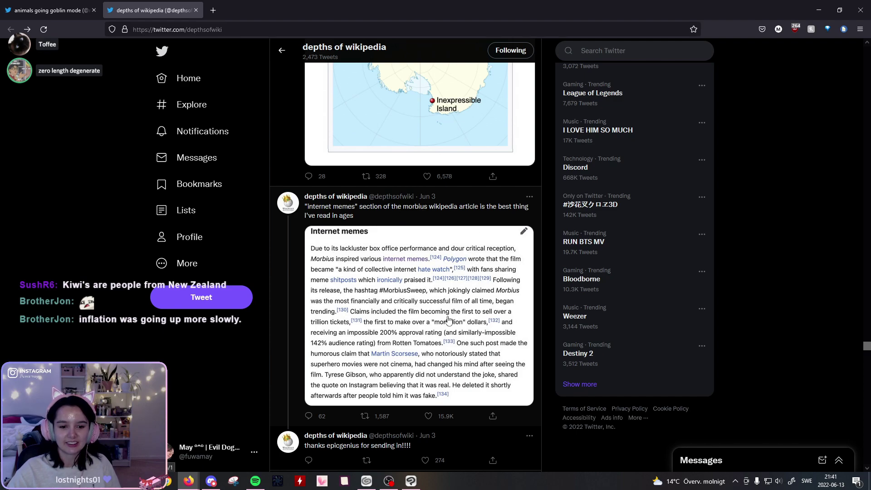
left_click(427, 416)
left_click(454, 369)
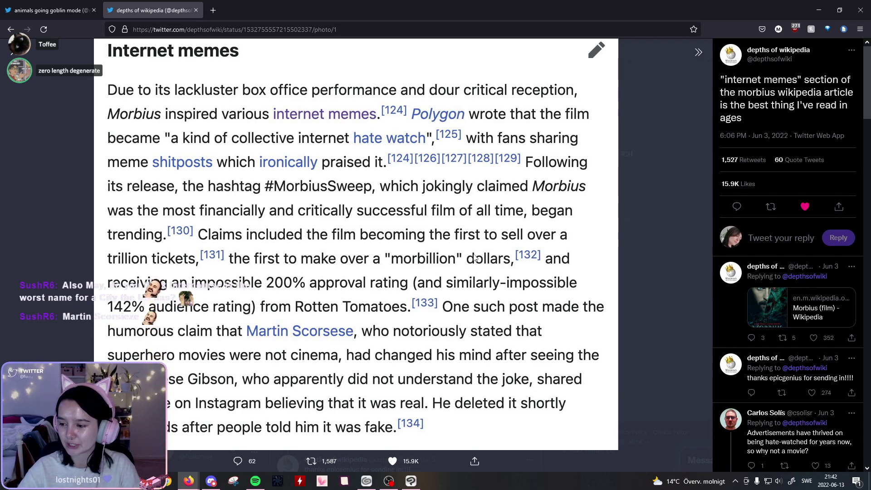
Step: Close the Morbius image and like the Wiktionary post about the ":)" symbol
left_click(681, 218)
scroll(494, 358, "down", 3)
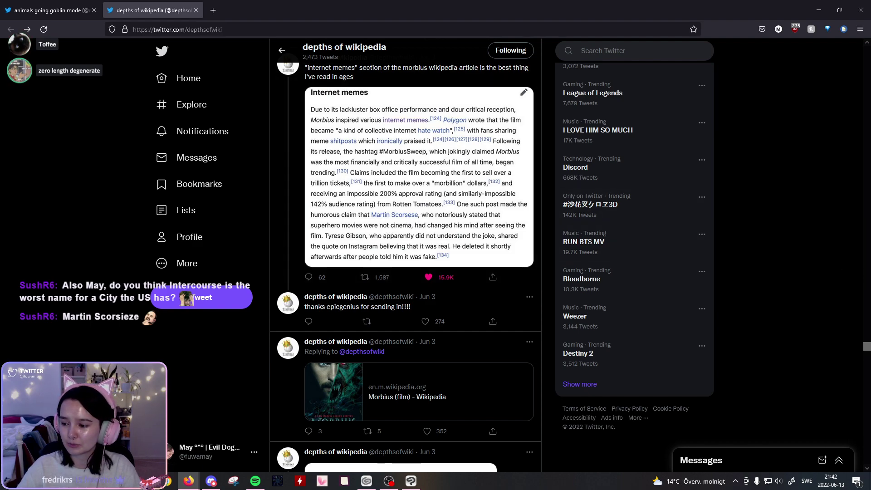
scroll(424, 324, "down", 2)
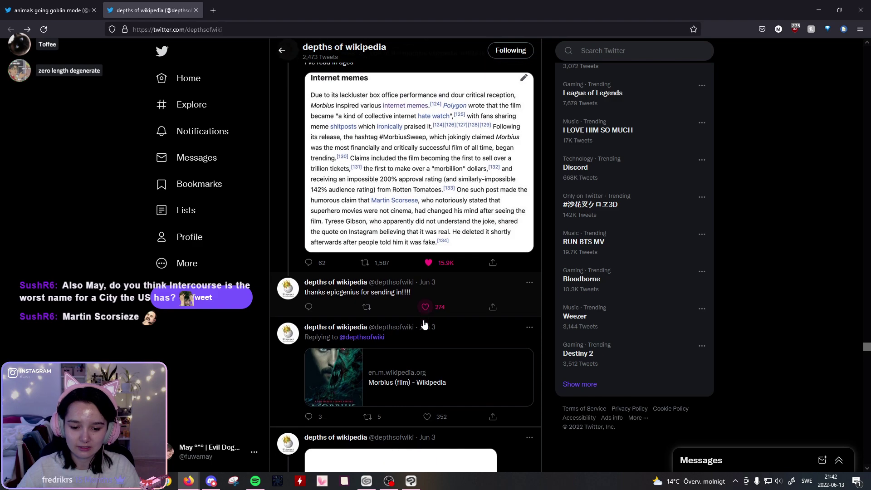
scroll(424, 324, "down", 5)
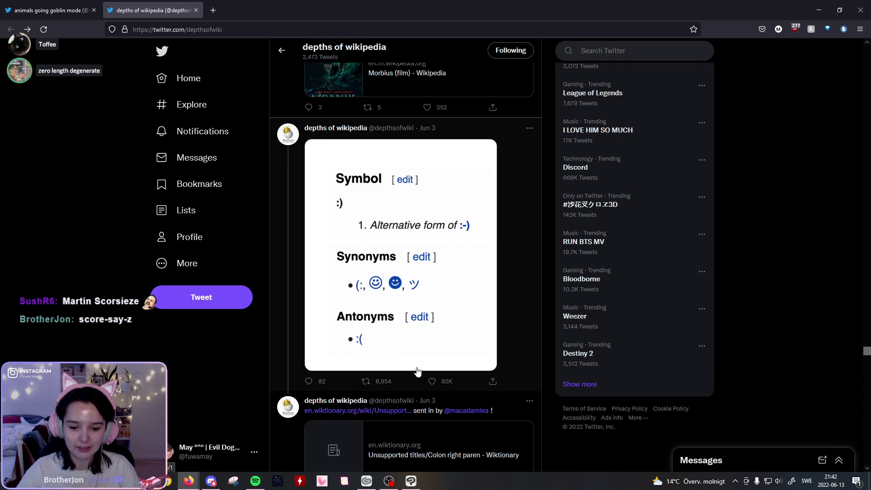
left_click(442, 385)
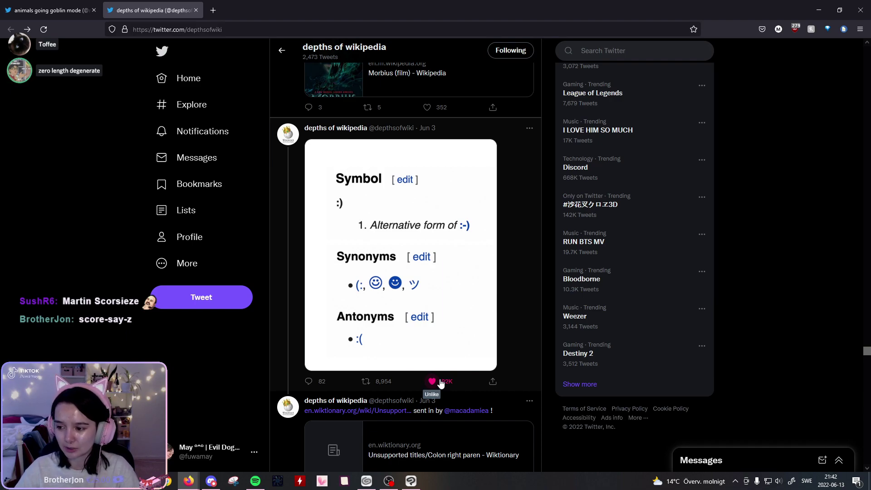
scroll(440, 383, "down", 7)
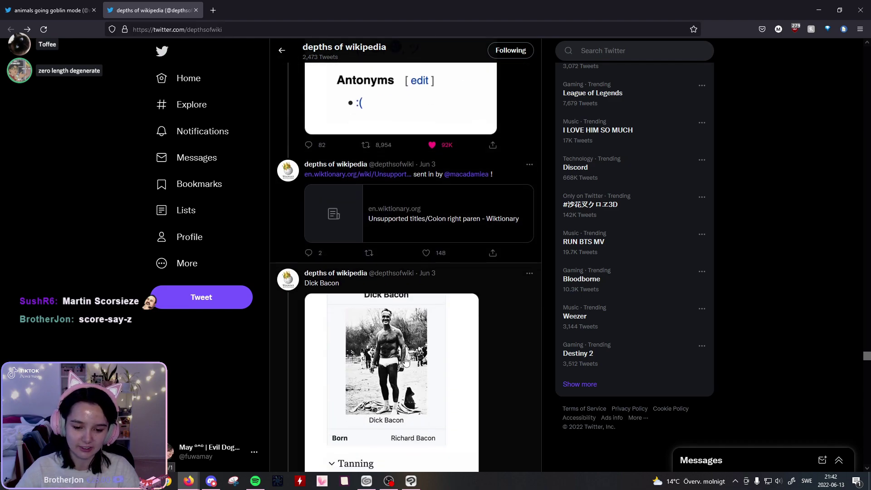
scroll(401, 358, "down", 1)
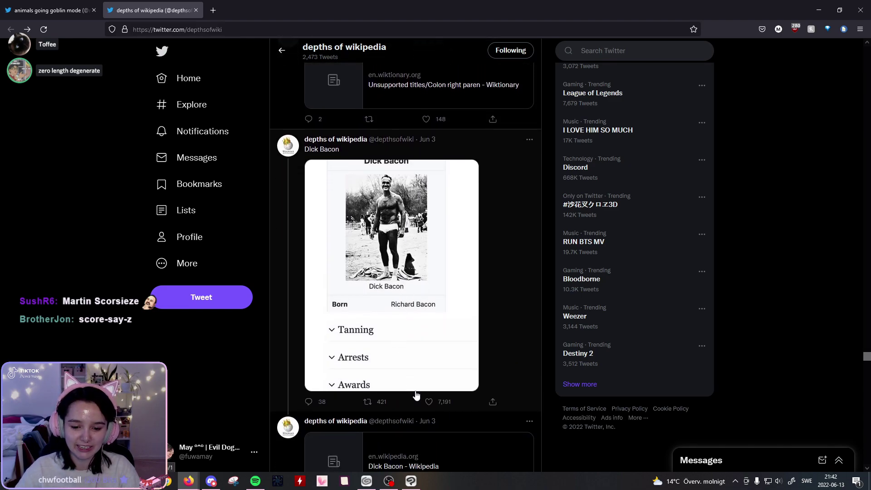
left_click(443, 406)
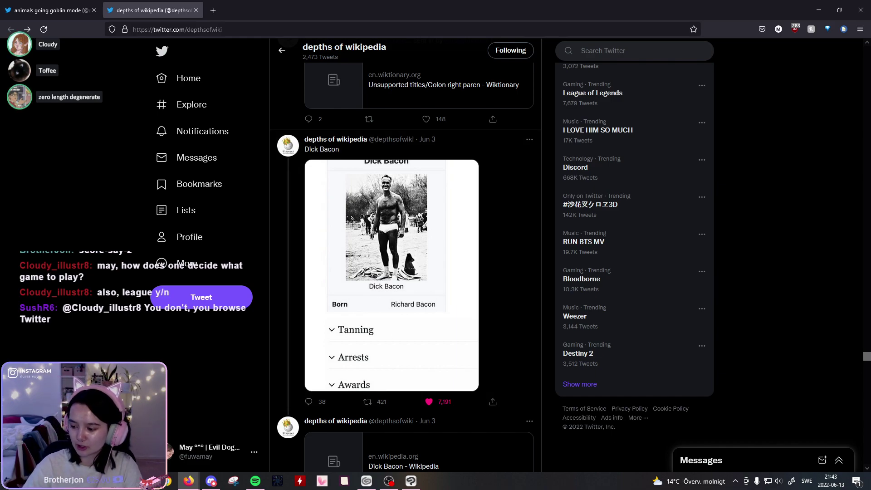
key("alt+Tab")
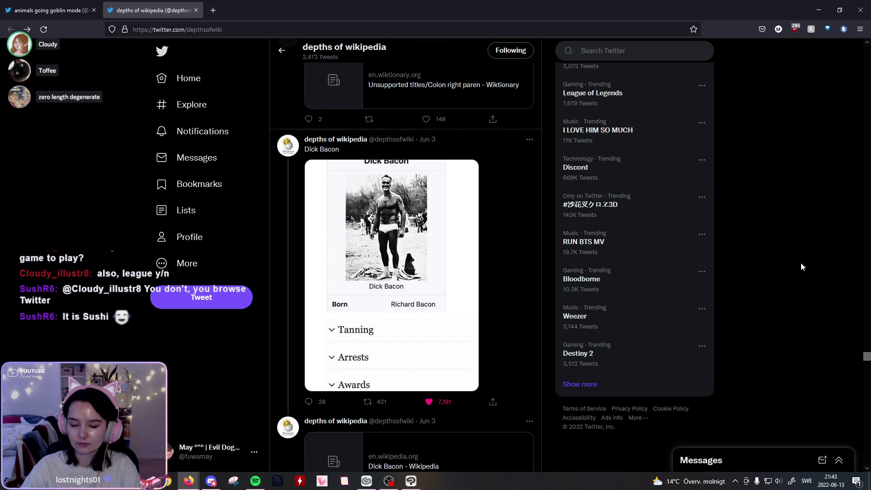
Step: View the "Personal life" image from the retweeted happy pride month post, close it and like the post
scroll(541, 307, "down", 10)
left_click(483, 255)
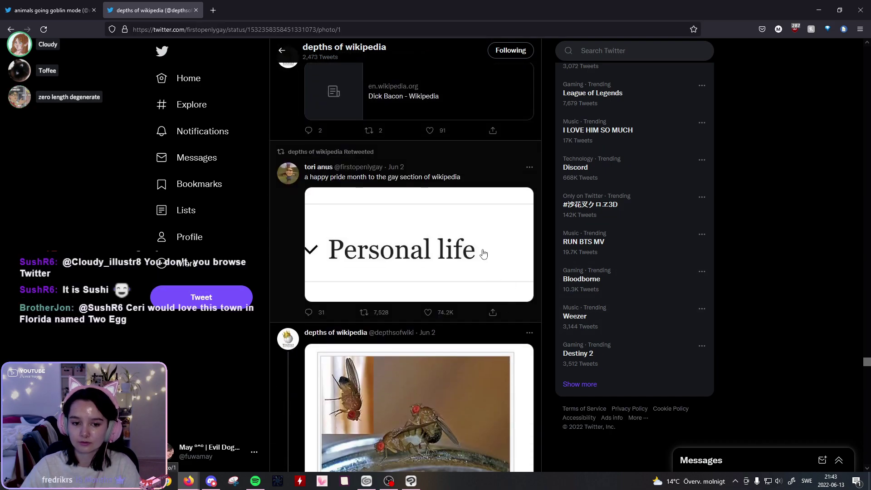
left_click(617, 425)
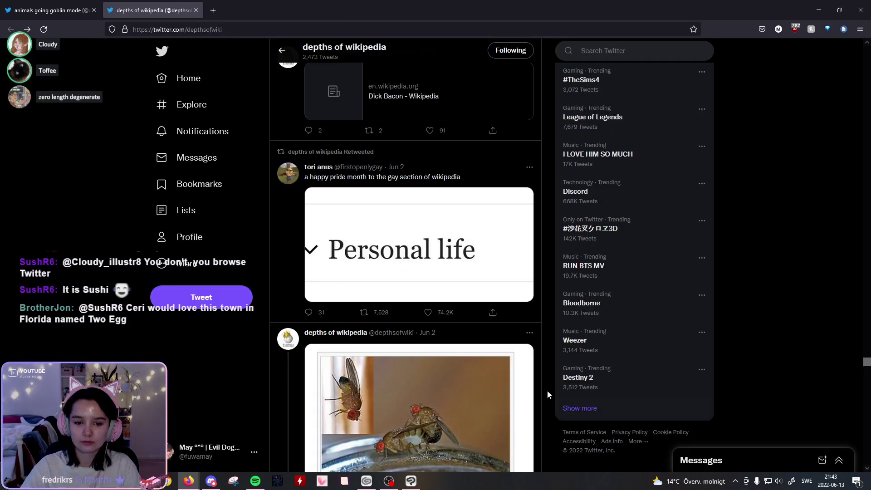
left_click(431, 314)
Step: Go past the common fruit fly post and like the "Love is blind" statue post
scroll(434, 318, "down", 4)
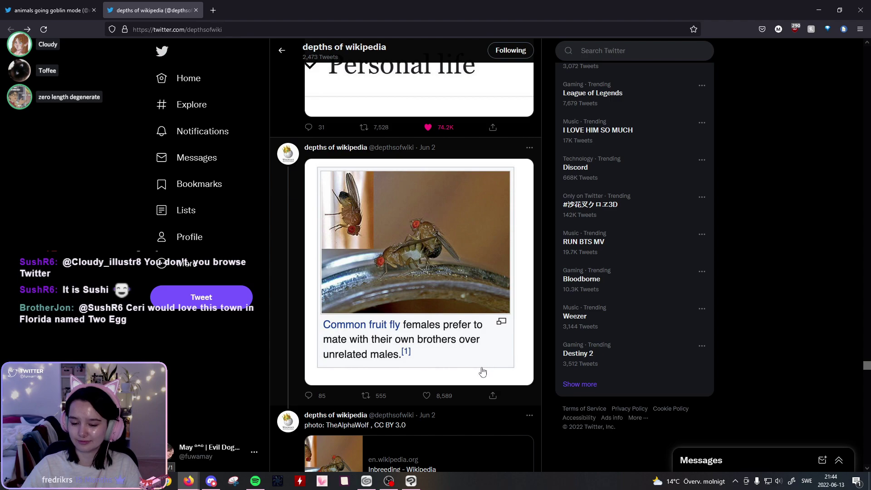
scroll(433, 403, "down", 10)
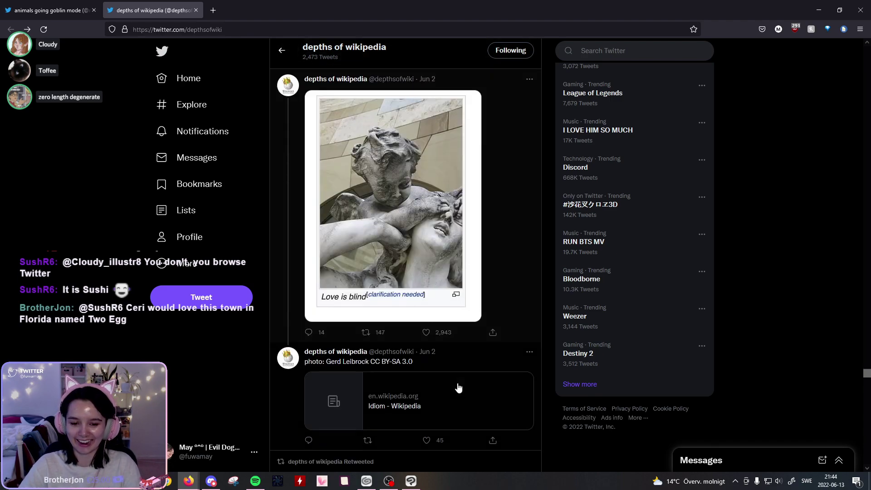
left_click(426, 268)
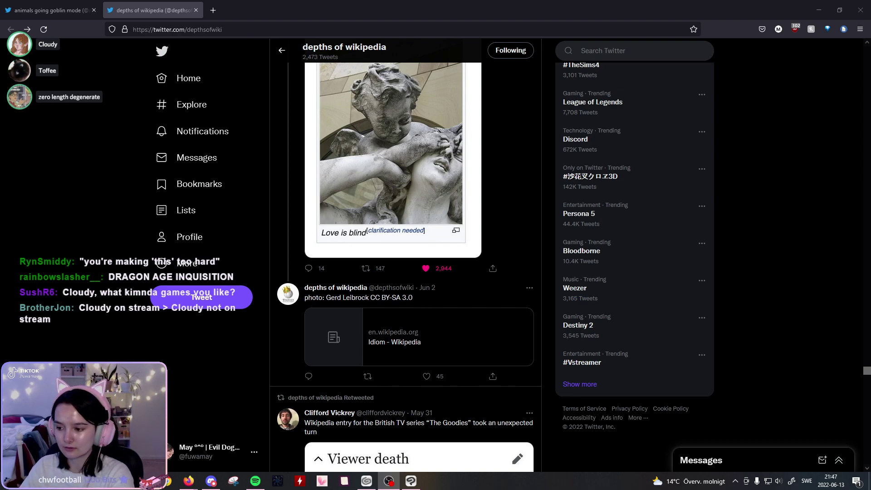
Step: Leave the feed and switch to the VTuber drawing in Clip Studio Paint
scroll(799, 279, "down", 2)
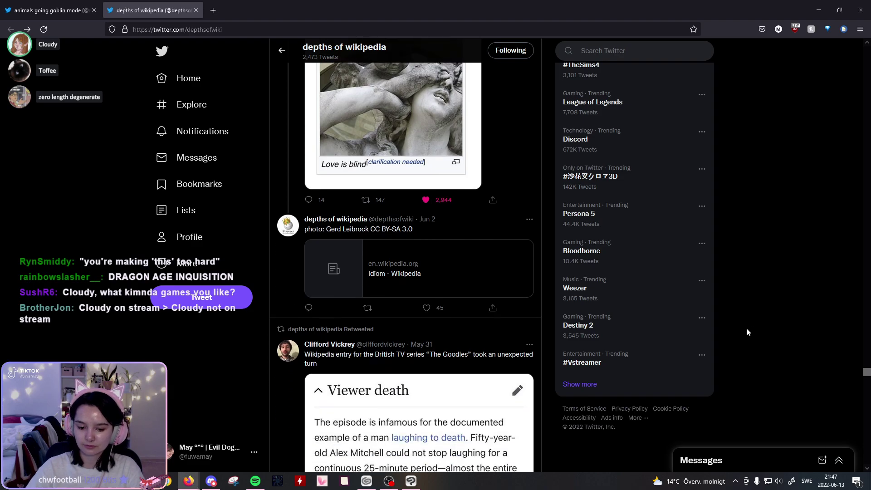
left_click(414, 481)
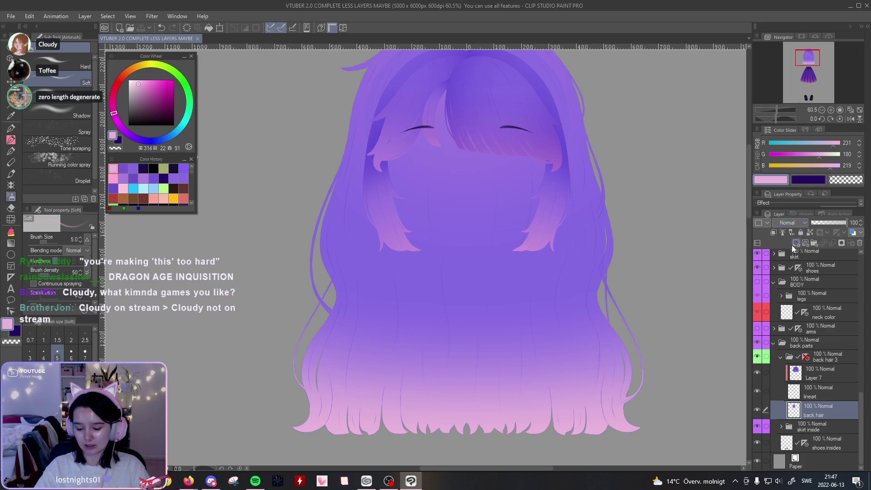
Step: Select the < bangs Copy shading layer in the hair layers
scroll(862, 422, "up", 5)
scroll(839, 386, "up", 10)
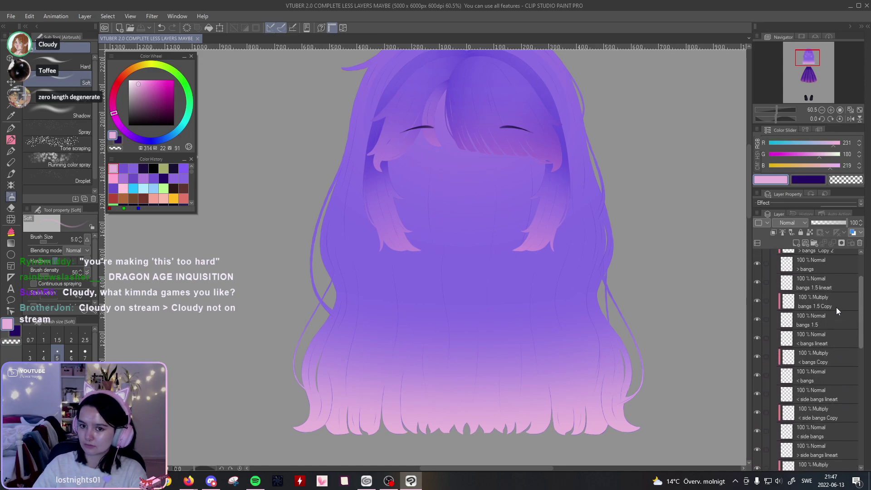
left_click_drag(685, 206, 658, 237)
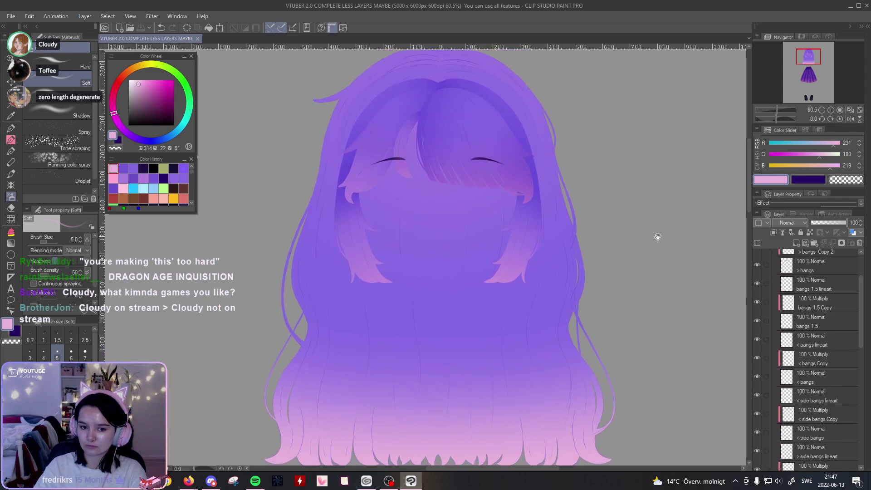
left_click(833, 360)
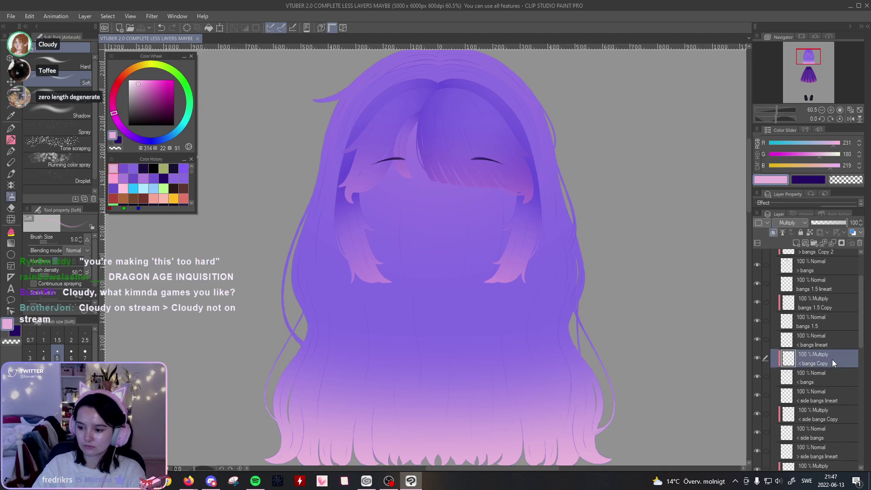
Step: Try softening the shading on the < bangs Copy layer with the Soft eraser at size 300
key("e")
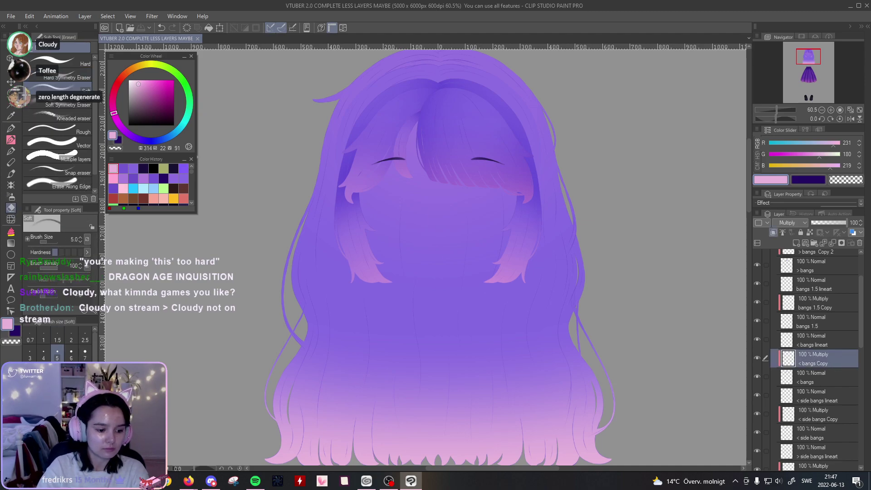
left_click(70, 407)
left_click_drag(525, 177, 487, 228)
mouse_move(519, 185)
left_mouse_down()
mouse_move(435, 143)
mouse_move(521, 151)
mouse_move(506, 249)
mouse_move(353, 325)
left_mouse_up()
key("ctrl+z")
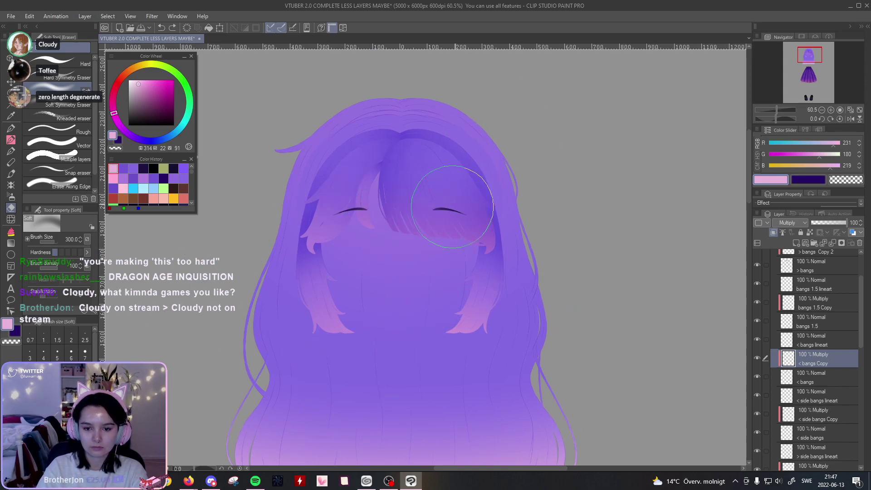
Step: Soften the upper < bangs Copy shading with the Soft airbrush at size 250, using purple sampled from the hair
left_click_drag(777, 111, 780, 112)
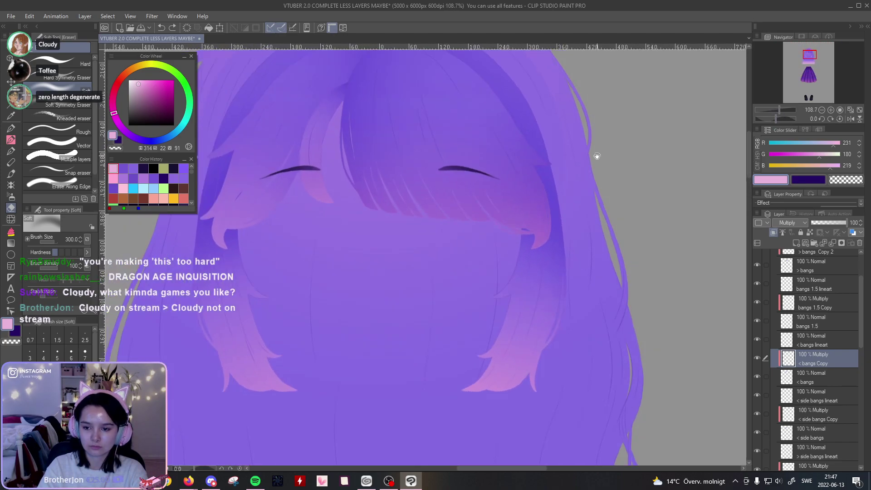
left_click_drag(597, 156, 611, 259)
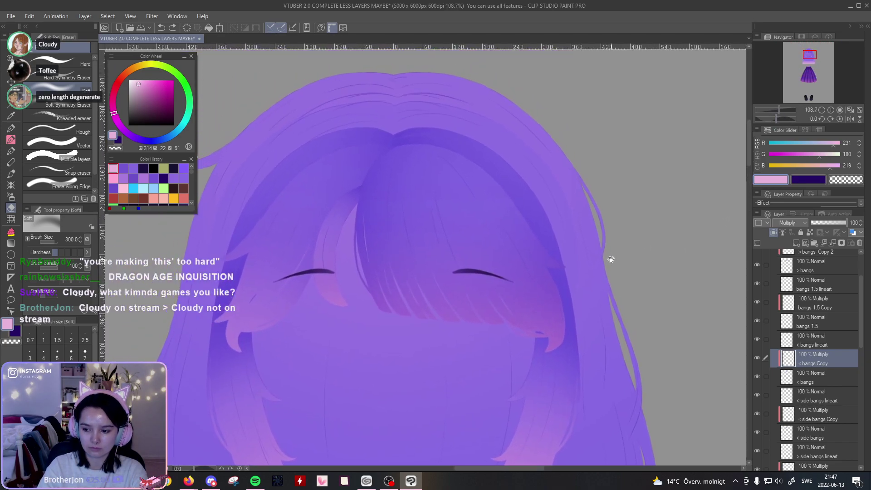
left_click(499, 140, "alt")
left_click(9, 197)
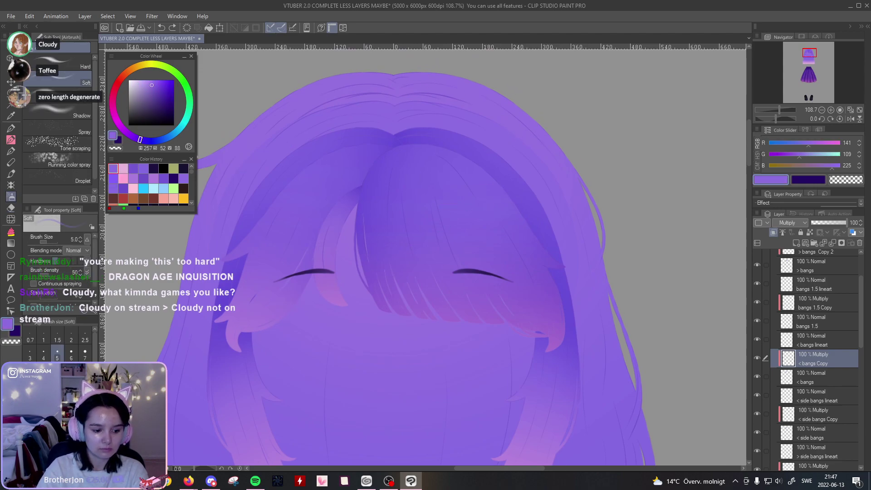
left_click(71, 408)
mouse_move(425, 175)
left_mouse_down()
mouse_move(395, 111)
mouse_move(386, 188)
left_mouse_up()
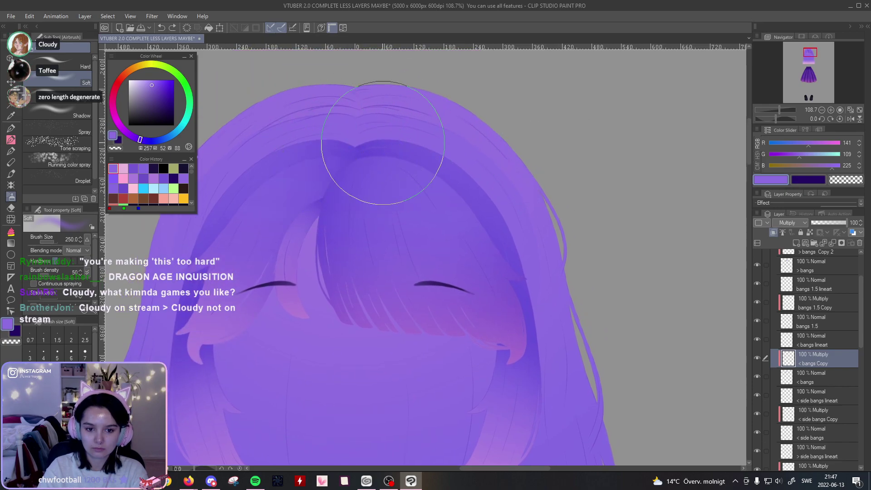
Step: Airbrush the strand on the bangs 1.5 Copy layer with sampled purple and pink (H 309, S 35, V 94)
left_click(817, 304)
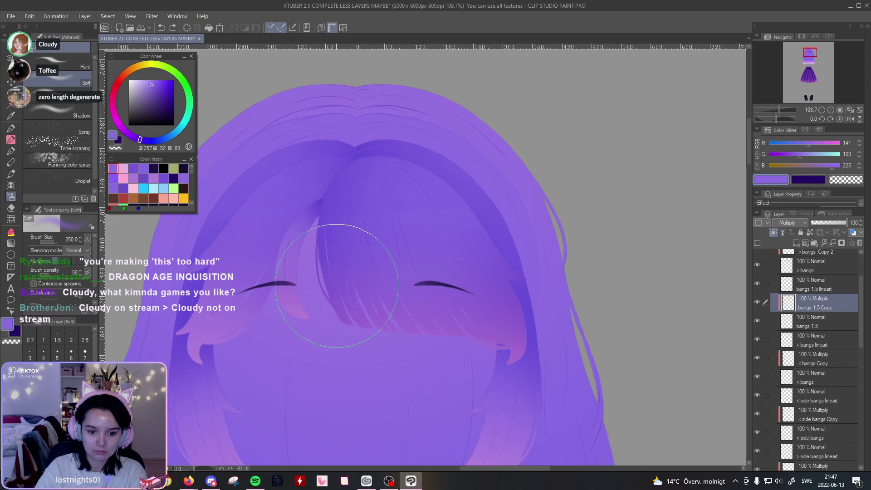
left_click(301, 321, "alt")
mouse_move(210, 322)
left_mouse_down()
mouse_move(305, 332)
mouse_move(271, 277)
left_mouse_up()
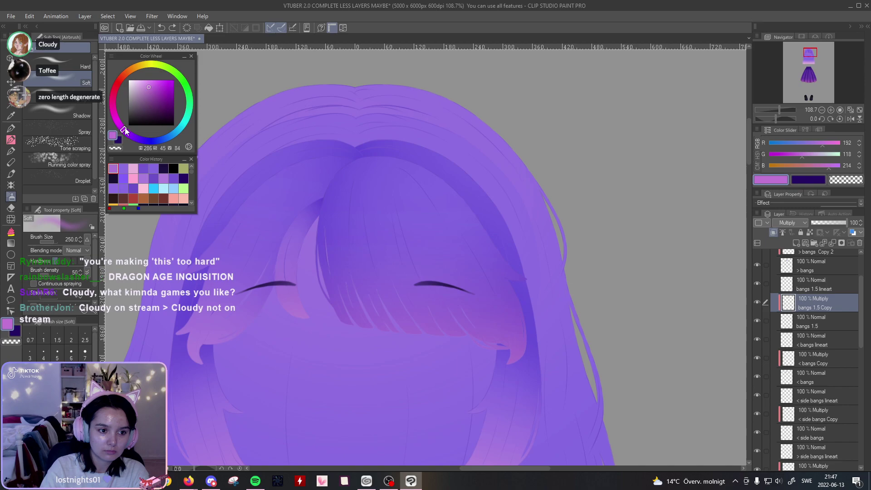
left_click_drag(247, 306, 334, 349)
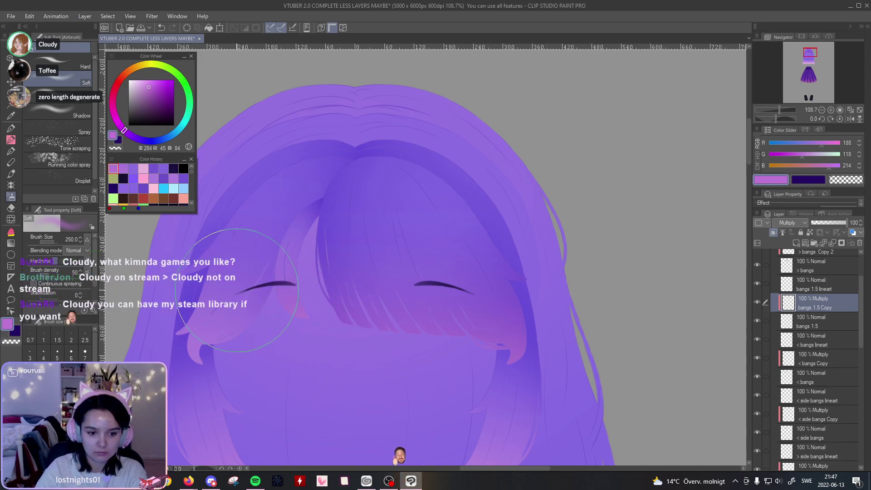
left_click(115, 116)
left_click(144, 82)
left_click_drag(254, 295, 265, 315)
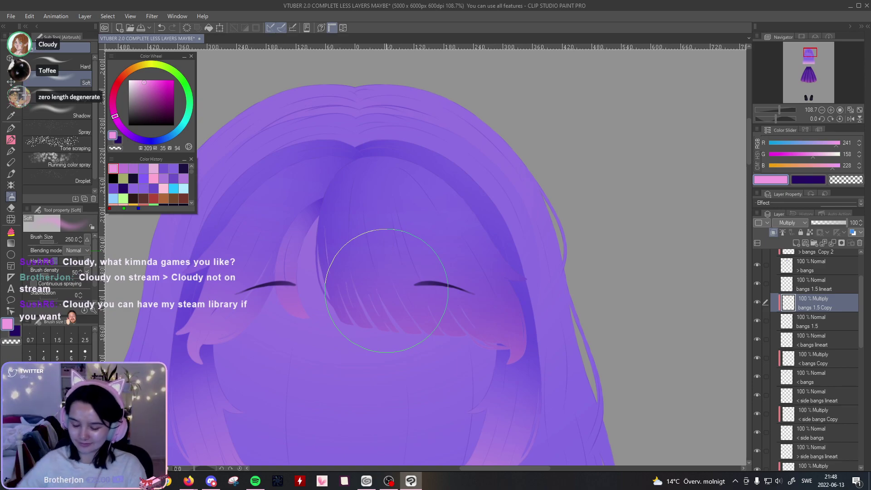
Step: Airbrush the side lock on the < side bangs Copy layer softly with the same pink
left_click_drag(860, 330, 859, 327)
scroll(862, 330, "down", 1)
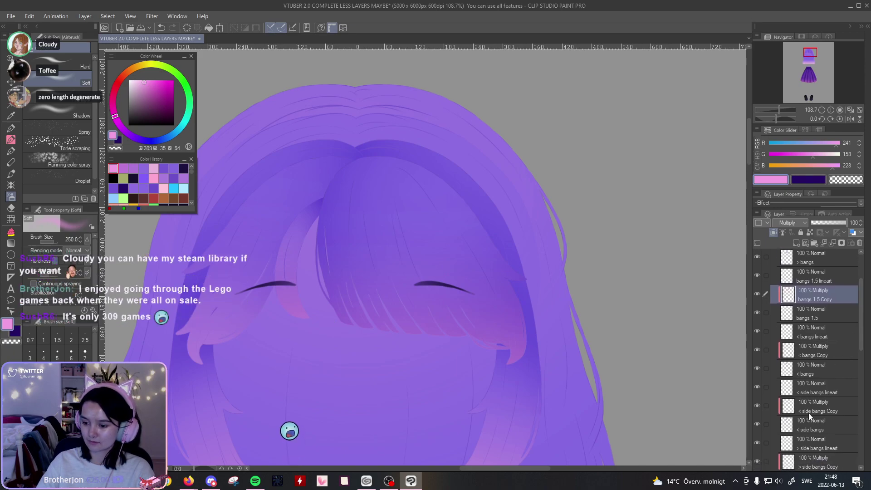
left_click(807, 407)
left_click_drag(499, 396, 576, 372)
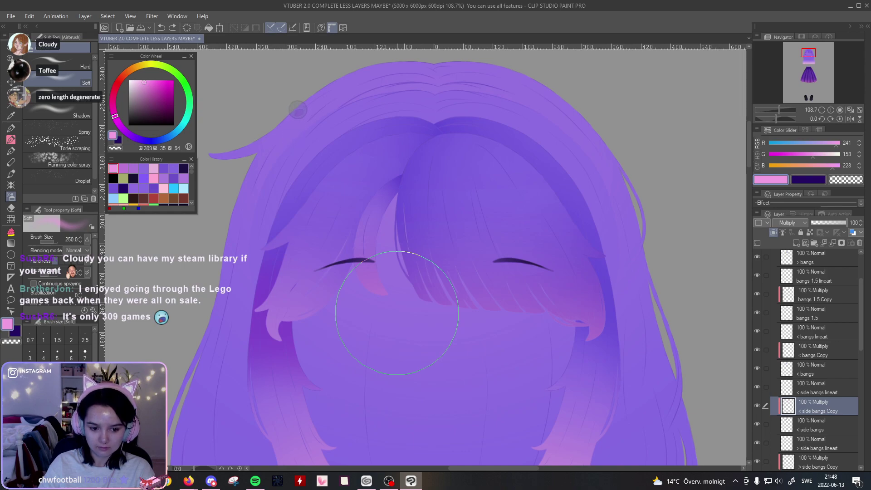
left_click_drag(400, 375, 442, 317)
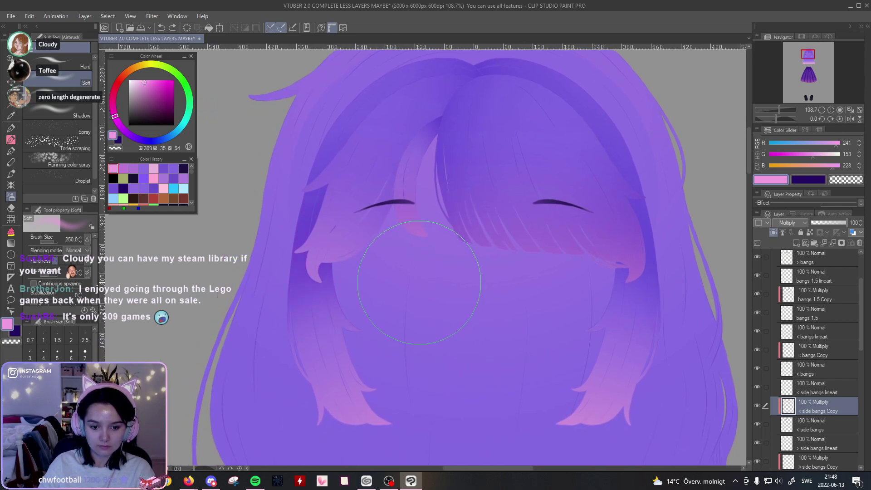
left_click_drag(461, 270, 422, 313)
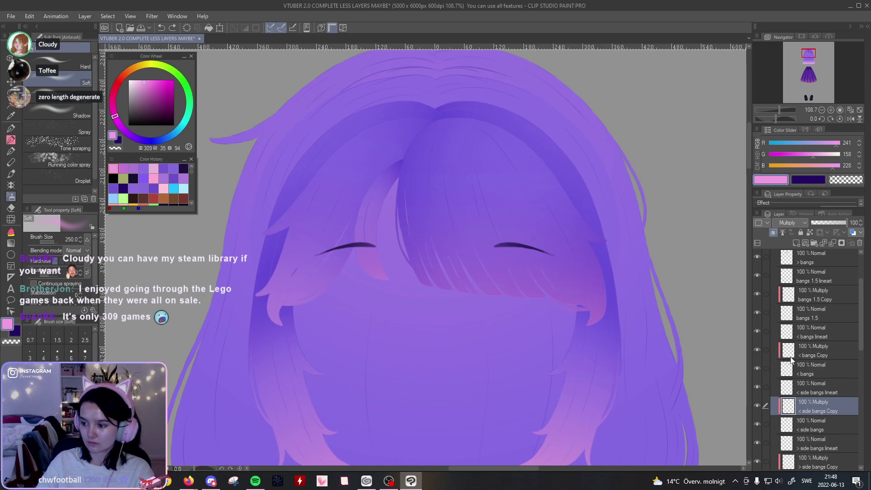
Step: Compare the bangs with the > bangs Copy 2 shading hidden and shown, and make that layer active
left_click(825, 462)
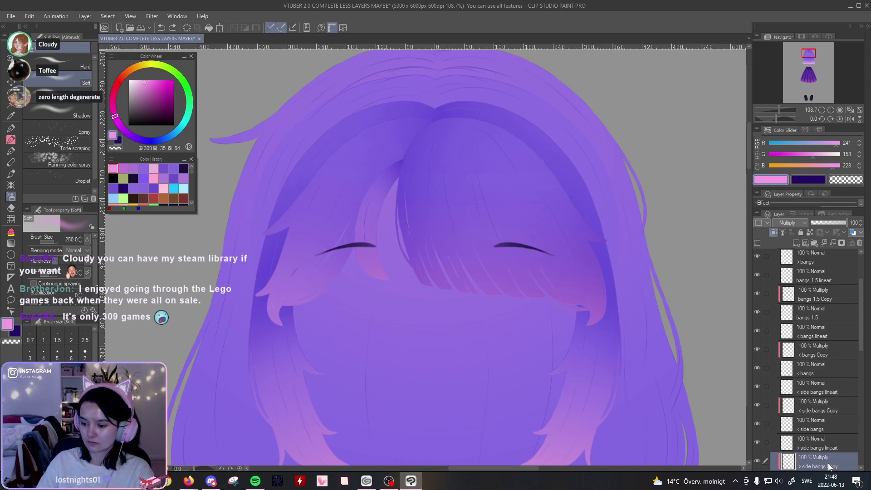
scroll(862, 336, "up", 2)
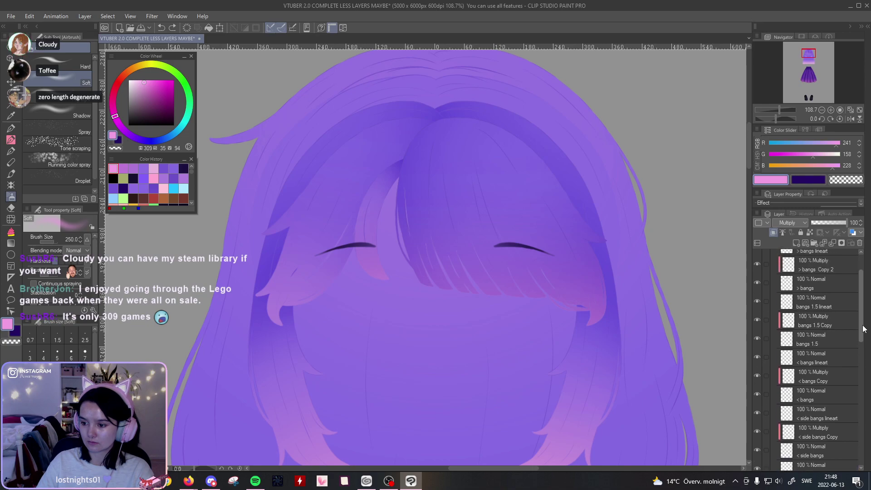
left_click(757, 264)
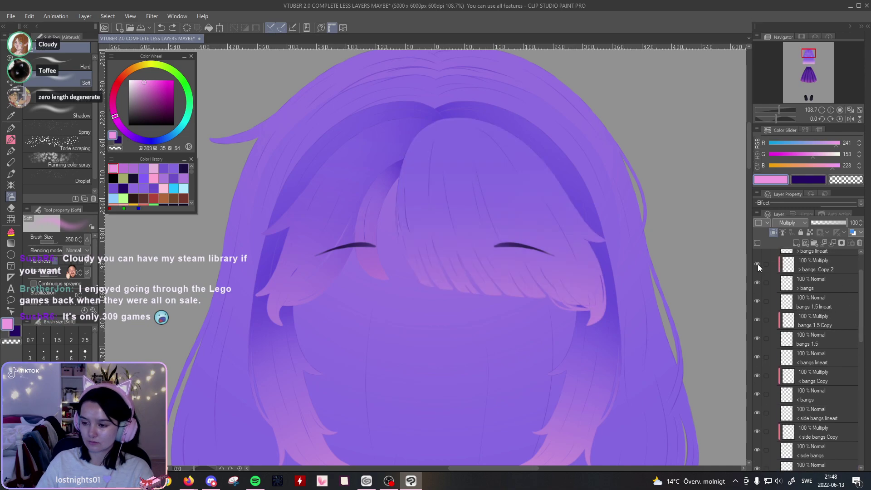
left_click(757, 264)
left_click(811, 268)
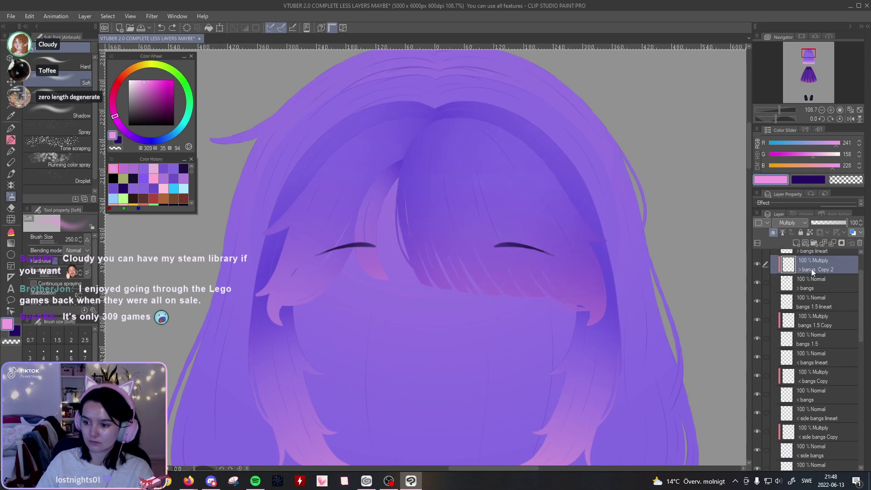
Step: Try airbrushing pink along the lower edge of the bangs on the > bangs Copy 2 layer
mouse_move(514, 330)
left_mouse_down()
mouse_move(452, 367)
mouse_move(535, 358)
left_mouse_up()
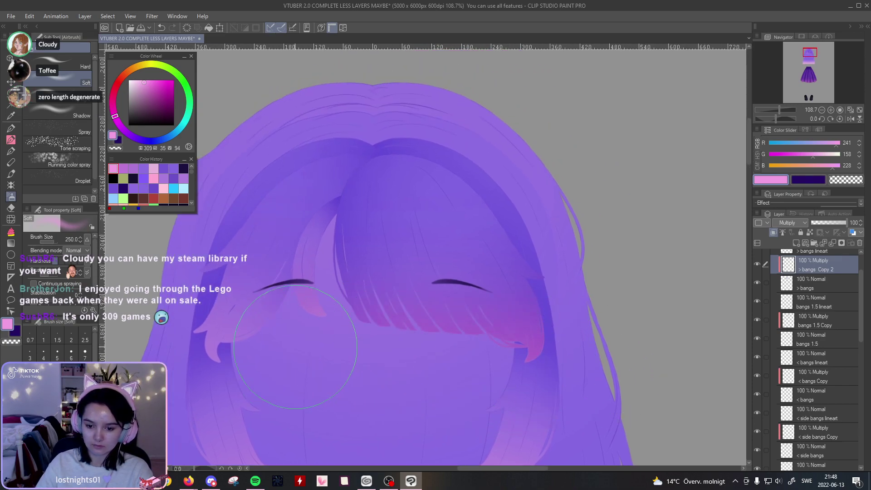
key("ctrl+z")
mouse_move(434, 363)
left_mouse_down()
mouse_move(491, 354)
mouse_move(473, 321)
left_mouse_up()
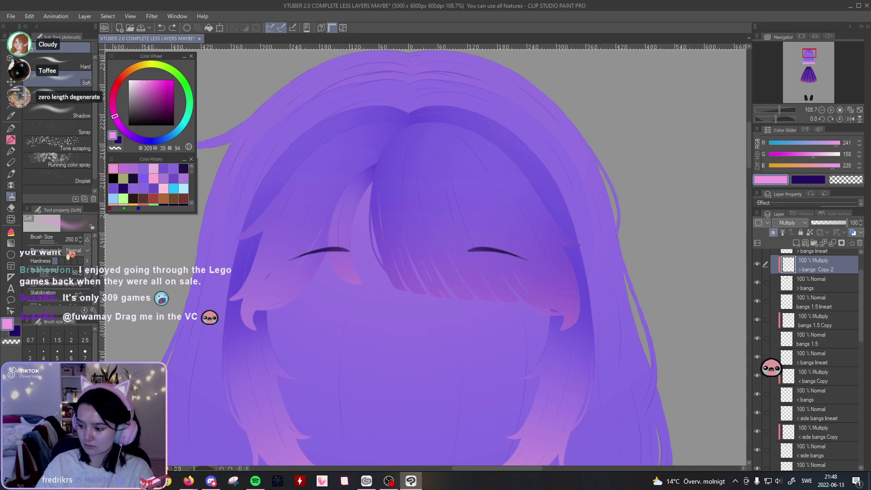
key("alt+Tab")
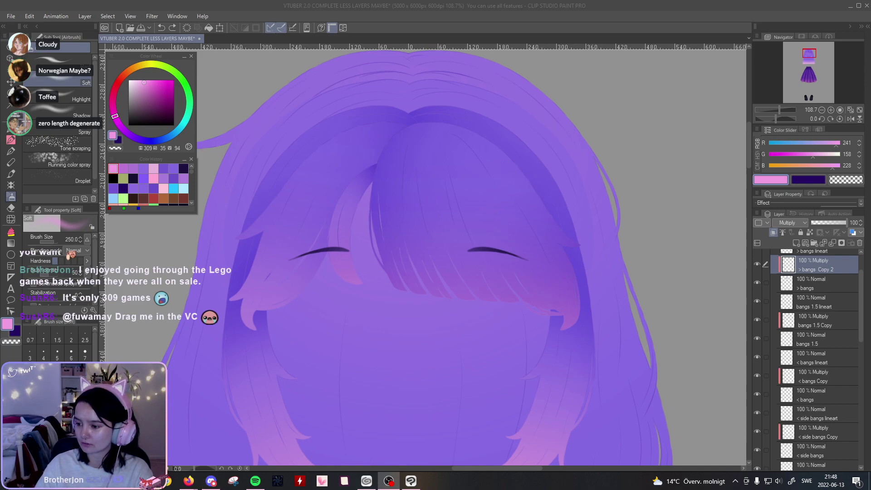
left_click(655, 5)
Step: Erase the dark shading over the middle and lower bangs on > bangs Copy 2 with the Soft eraser at size 300
mouse_move(532, 321)
left_mouse_down()
mouse_move(516, 293)
mouse_move(506, 352)
mouse_move(502, 300)
mouse_move(511, 317)
left_mouse_up()
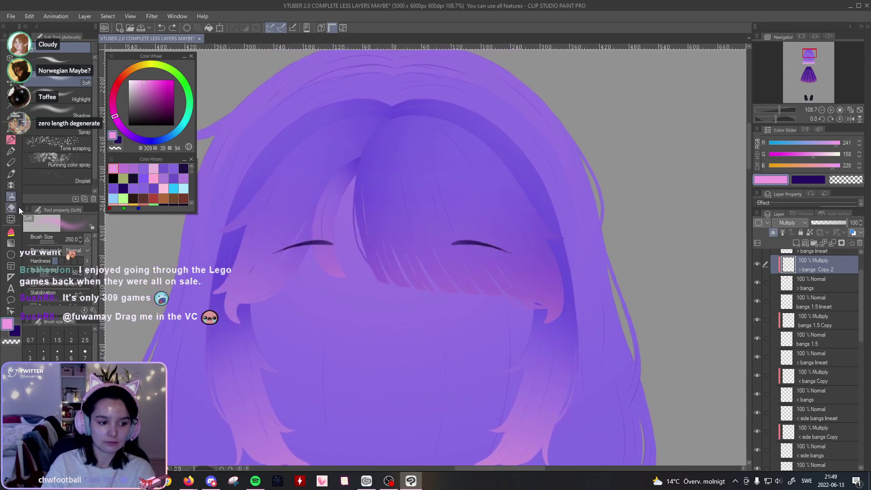
key("e")
left_click_drag(404, 256, 424, 243)
key("ctrl+z")
left_click_drag(456, 183, 441, 291)
left_click_drag(419, 243, 416, 171)
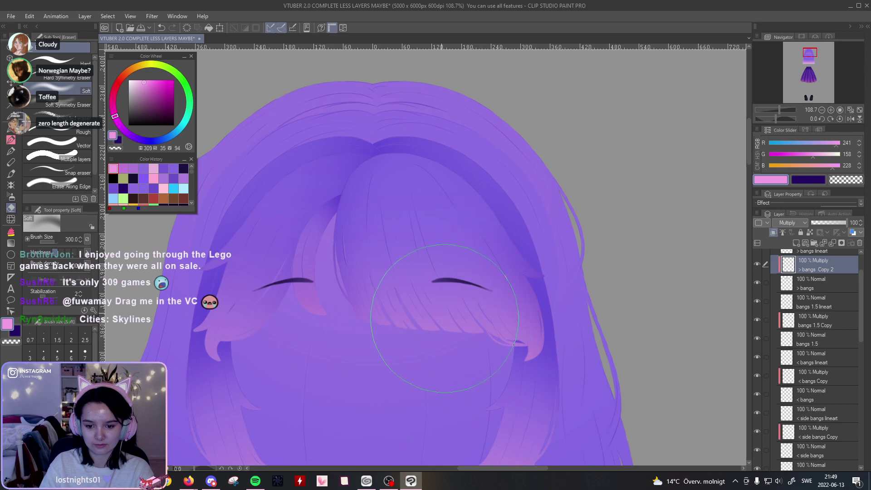
mouse_move(505, 325)
left_mouse_down()
mouse_move(484, 257)
mouse_move(490, 321)
left_mouse_up()
mouse_move(492, 266)
left_mouse_down()
mouse_move(511, 289)
mouse_move(463, 232)
mouse_move(469, 279)
left_mouse_up()
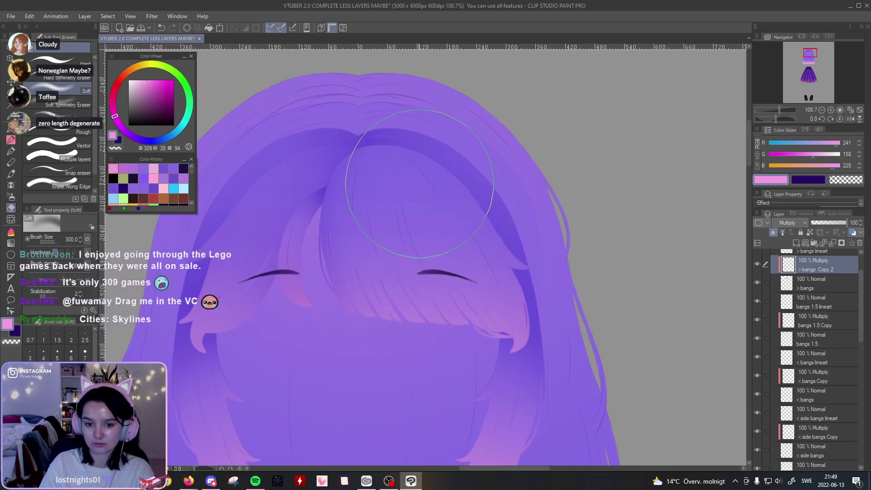
left_click_drag(381, 210, 387, 218)
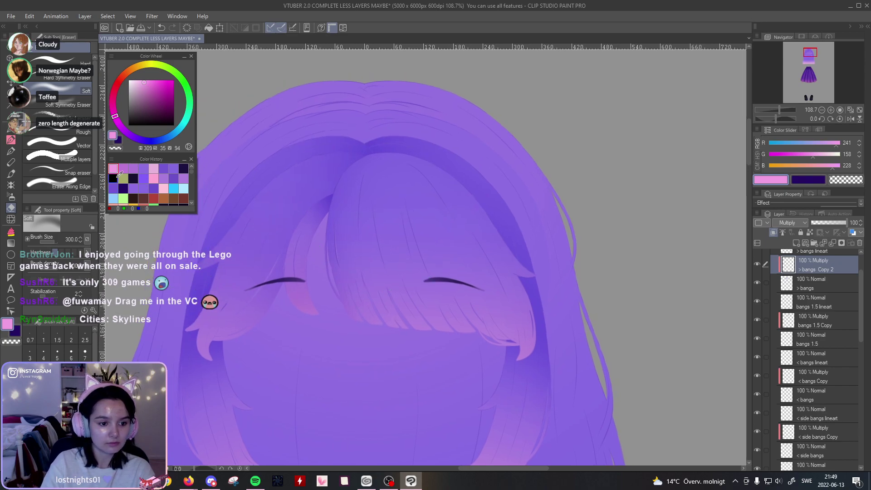
Step: Airbrush the upper part of the > bangs Copy 2 shading with purple (H 257, S 52, V 88) sampled from the hair
left_click(483, 161, "alt")
key("b")
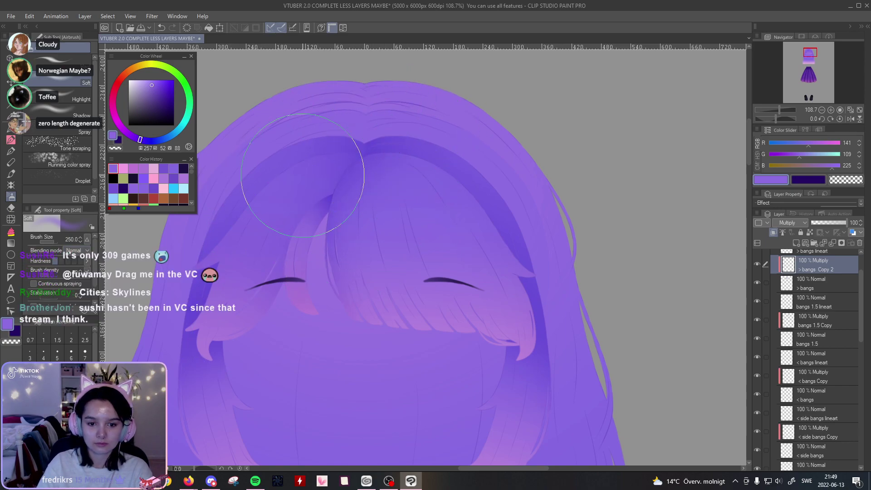
left_click_drag(563, 269, 502, 194)
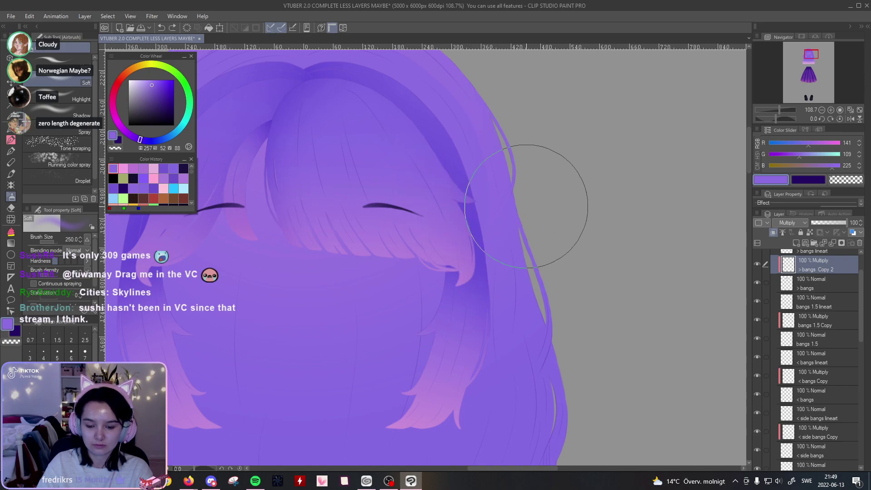
Step: Airbrush the lower edge of the > bangs Copy 2 shading with light pink (H 309, S 28, V 100)
left_click(123, 168)
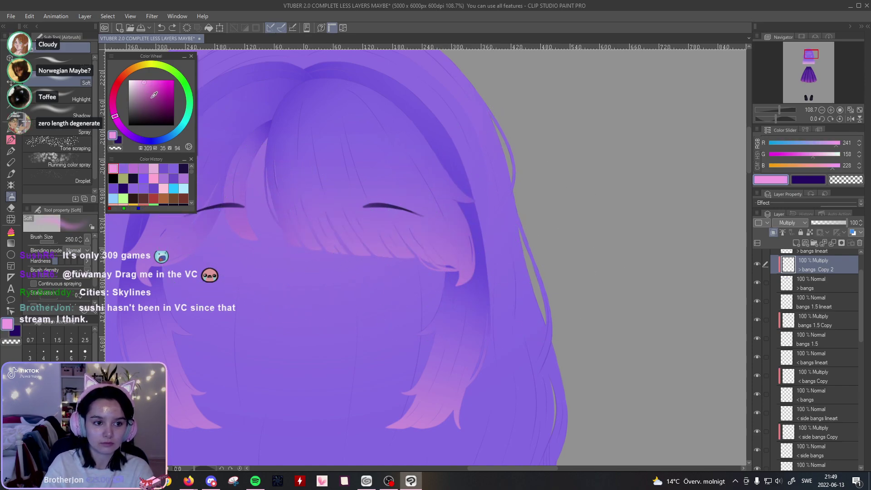
left_click(139, 79)
left_click_drag(320, 265, 508, 293)
mouse_move(365, 300)
left_mouse_down()
mouse_move(484, 346)
mouse_move(453, 299)
left_mouse_up()
Step: Make the < bangs Copy multiply layer active, check the shading on the bangs and save the document
left_click_drag(861, 317, 864, 319)
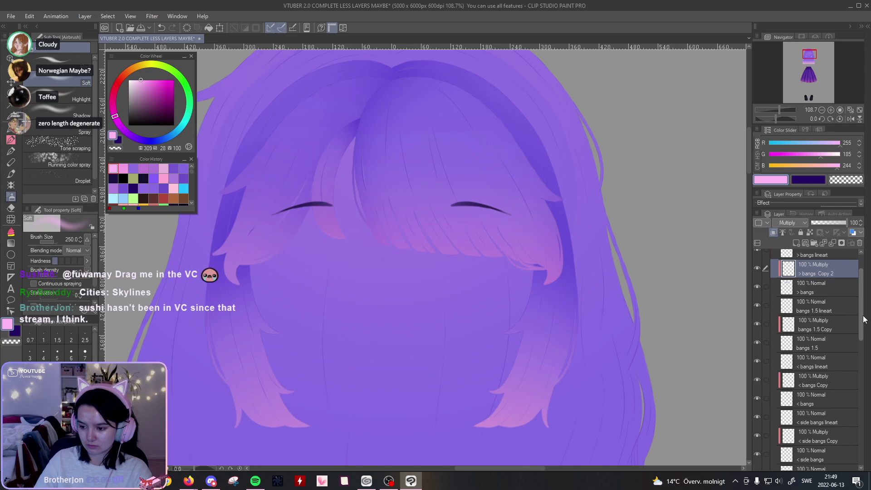
left_click(829, 381)
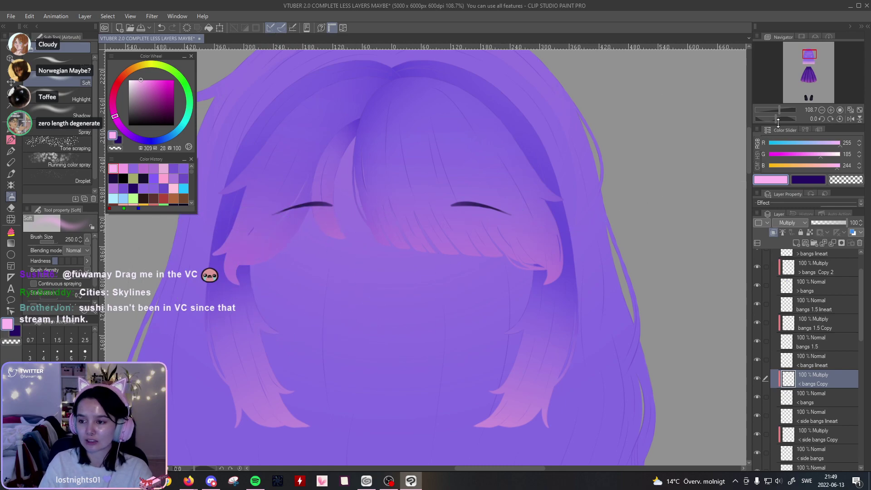
left_click_drag(359, 234, 336, 266)
left_click_drag(435, 160, 529, 183)
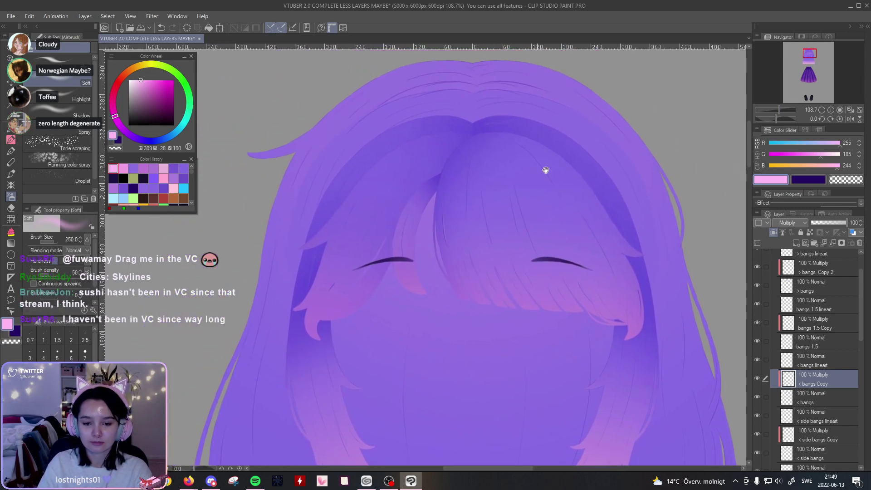
left_click_drag(780, 110, 783, 110)
left_click_drag(250, 270, 375, 274)
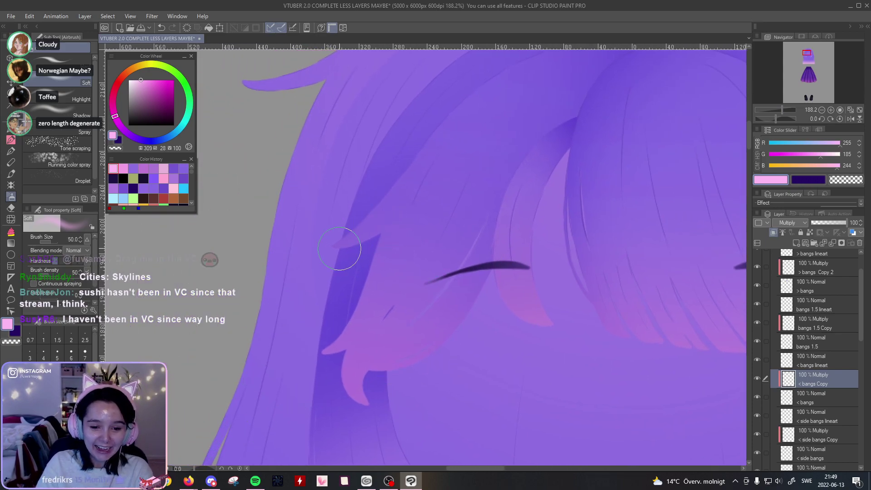
left_click_drag(780, 111, 777, 109)
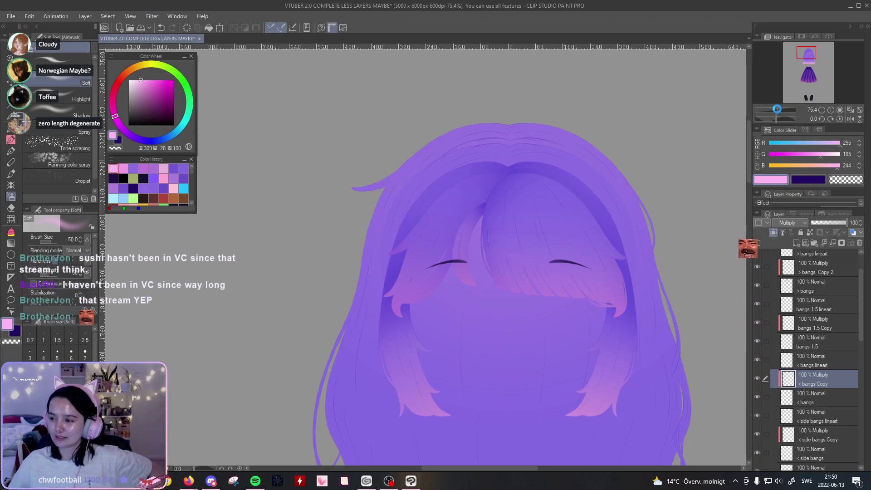
key("ctrl+s")
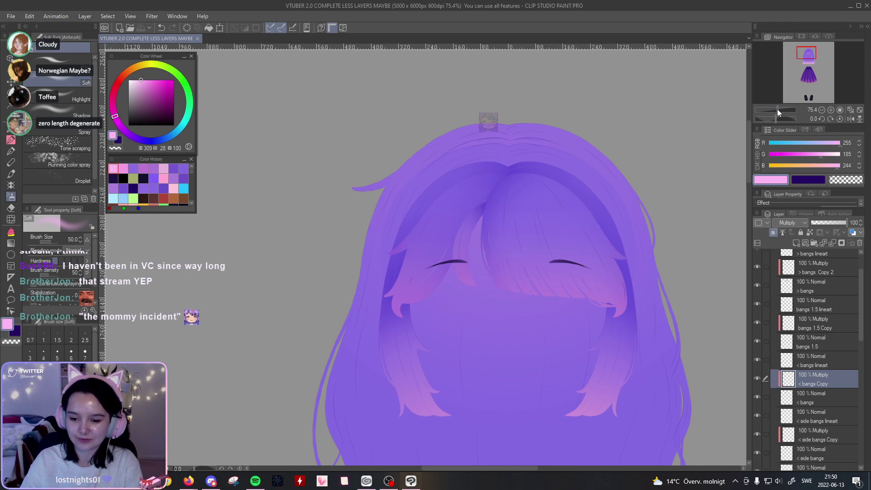
Step: Try to isolate the pointed strand on < bangs lineart with a lasso selection for Liquify at brush size 70
left_click_drag(777, 108, 787, 108)
mouse_move(661, 311)
left_mouse_down()
mouse_move(734, 327)
mouse_move(711, 311)
left_mouse_up()
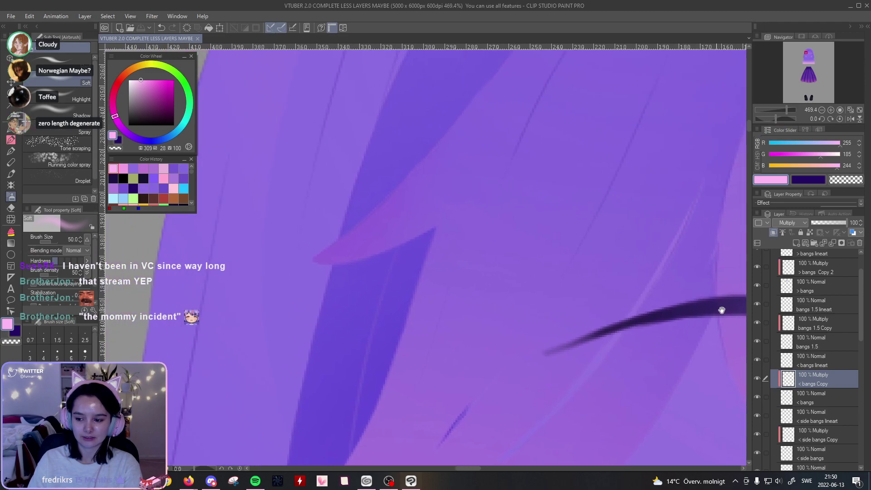
left_click(831, 365)
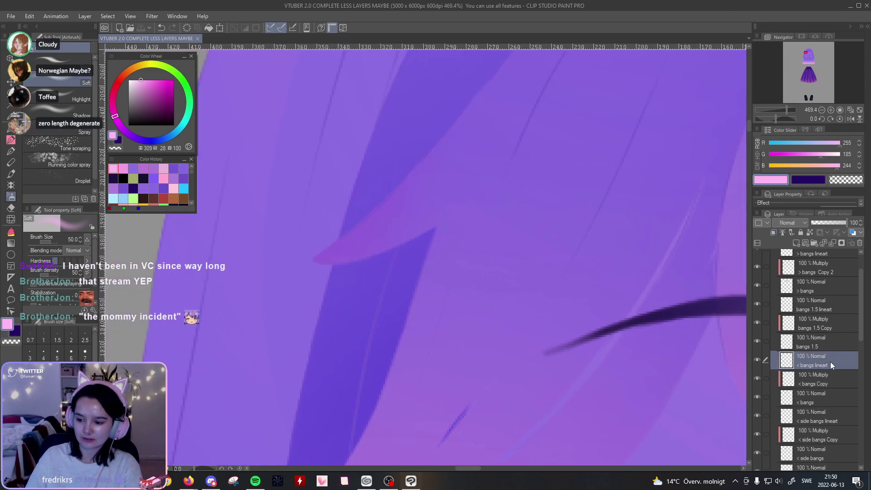
left_click(11, 219)
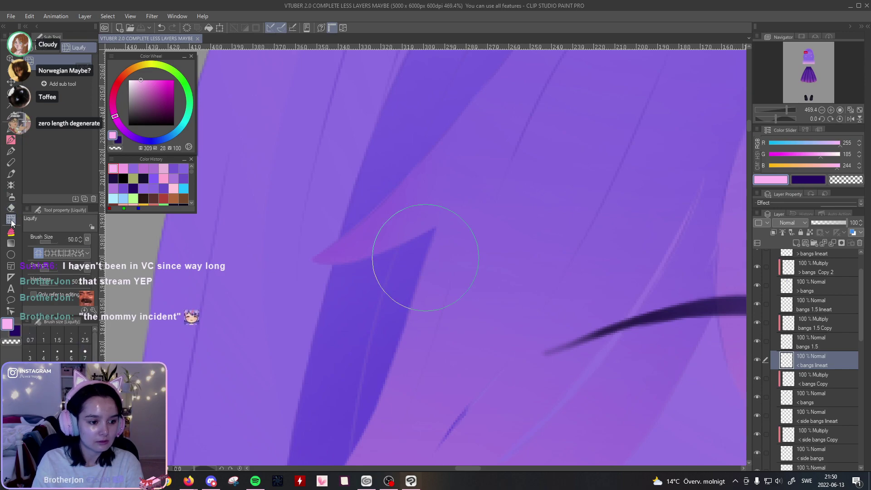
left_click(11, 93)
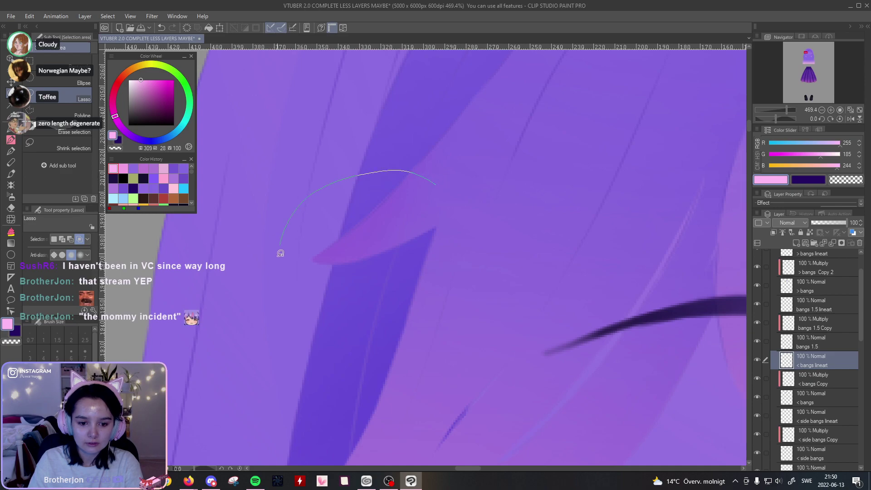
left_click_drag(367, 245, 431, 211)
left_click(10, 220)
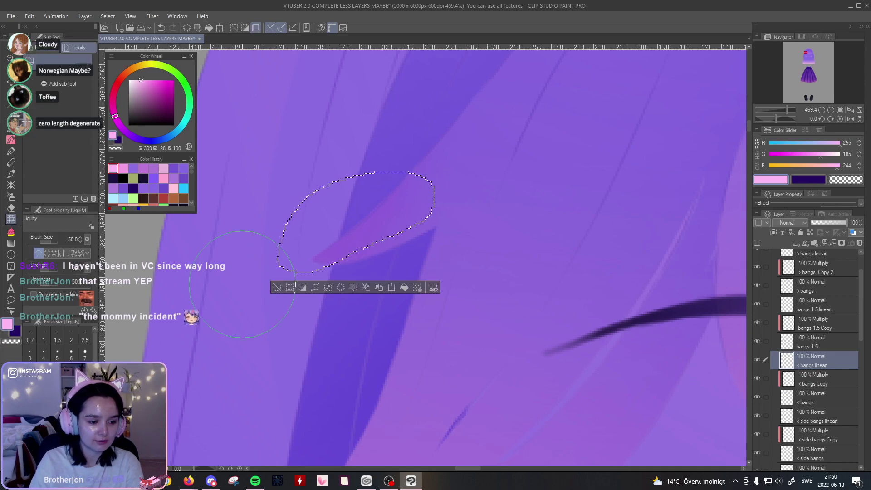
key("bracketright")
key("bracketright")
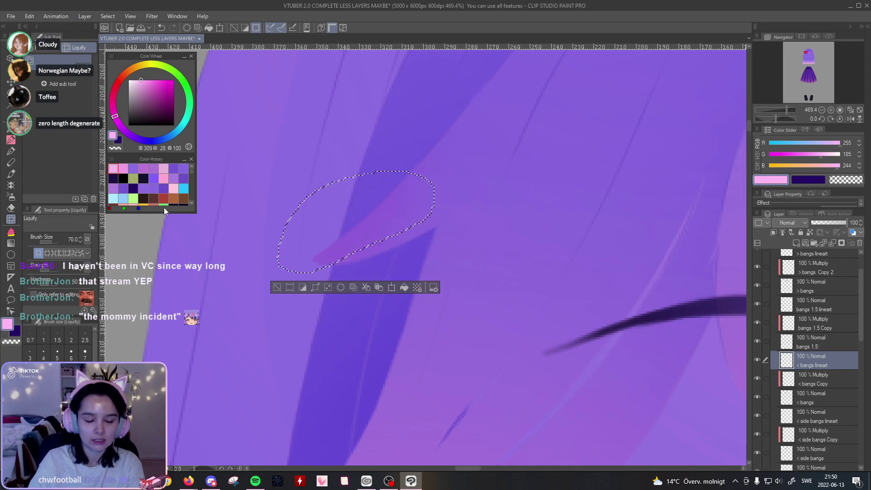
left_click(10, 94)
left_click(315, 118)
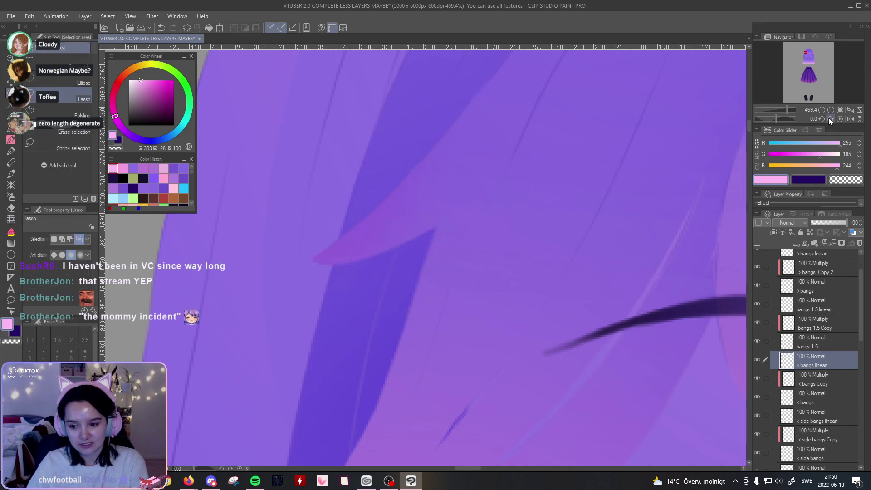
Step: Ready the Soft eraser at size 12 on the bangs 1.5 lineart layer, around the strand crossing the closed eye
left_click_drag(786, 110, 782, 111)
left_click_drag(661, 268, 599, 205)
left_click_drag(784, 110, 786, 111)
left_click_drag(668, 164, 519, 251)
left_click_drag(782, 111, 788, 110)
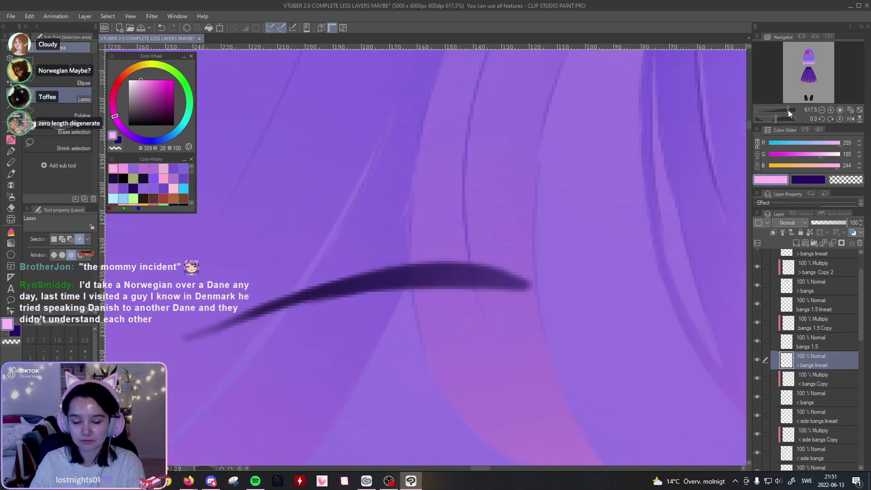
left_click(833, 326)
left_click(819, 307)
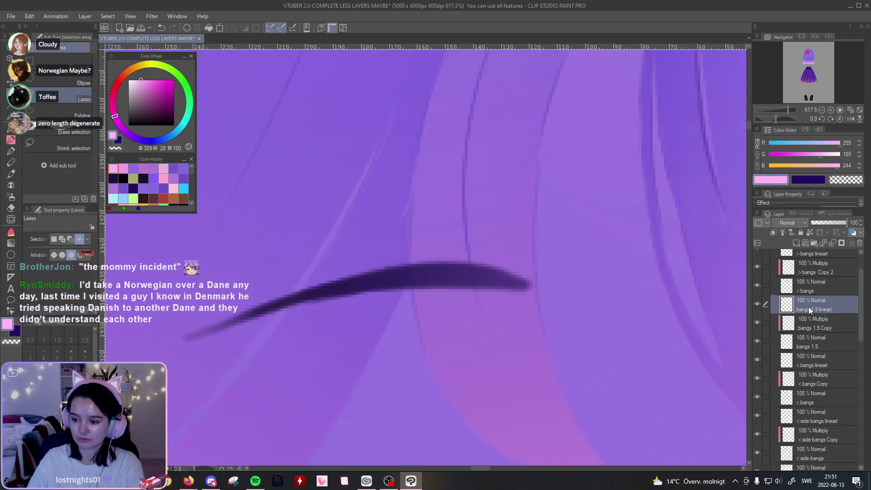
left_click(11, 208)
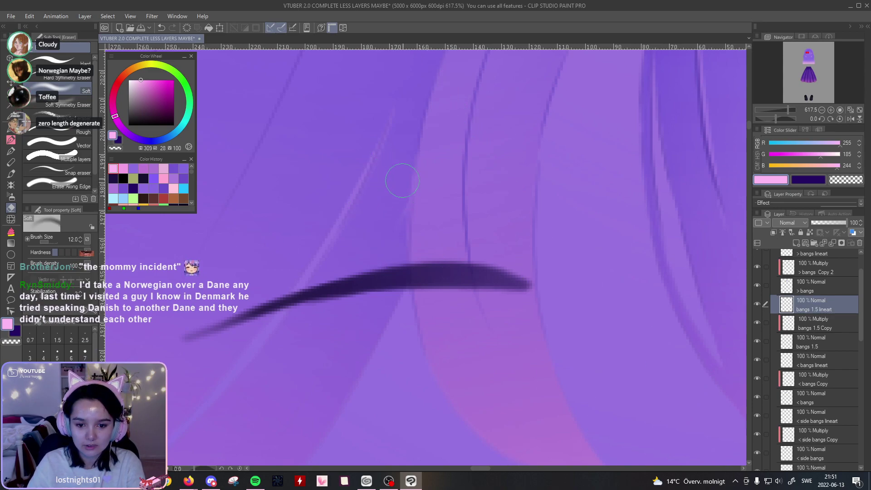
Step: Make the bangs 1.5 layer active with the Lasso tool chosen and save the document
left_click(819, 347)
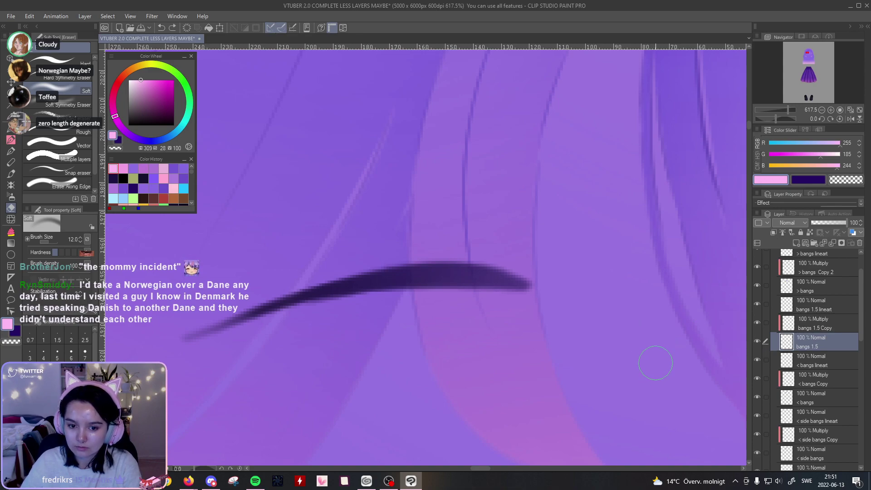
key("ctrl+a")
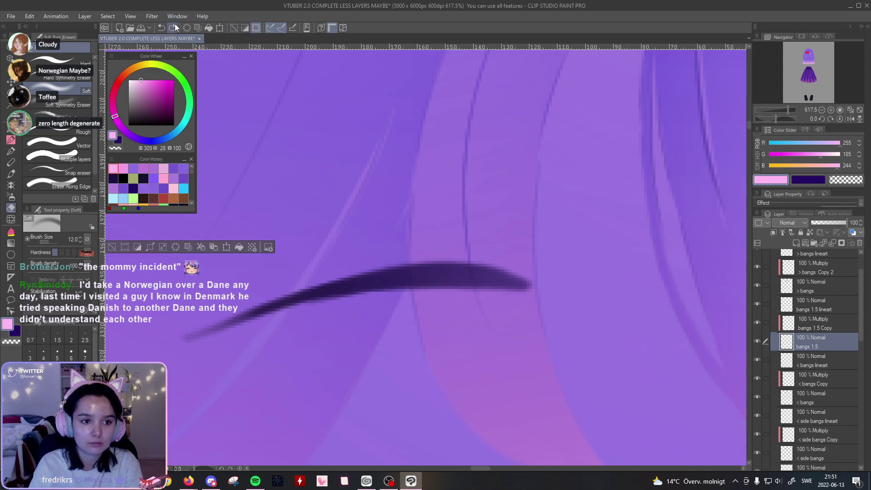
key("ctrl+d")
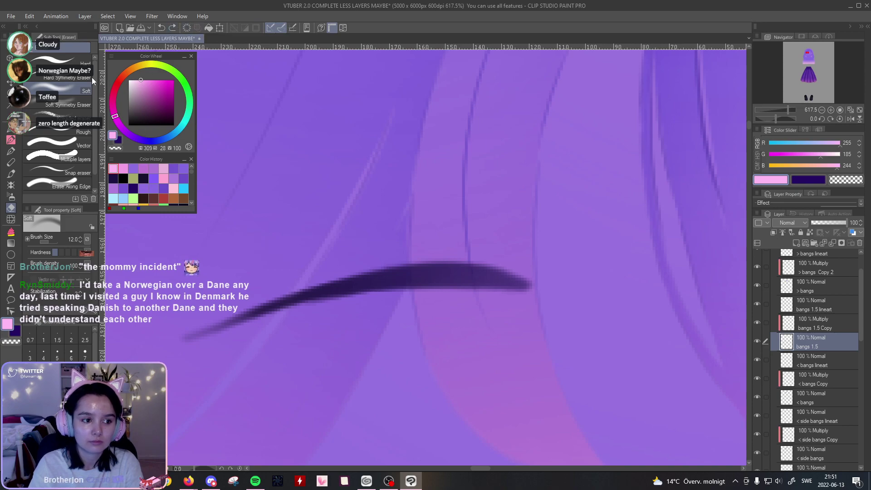
key("m")
left_click_drag(792, 114, 780, 110)
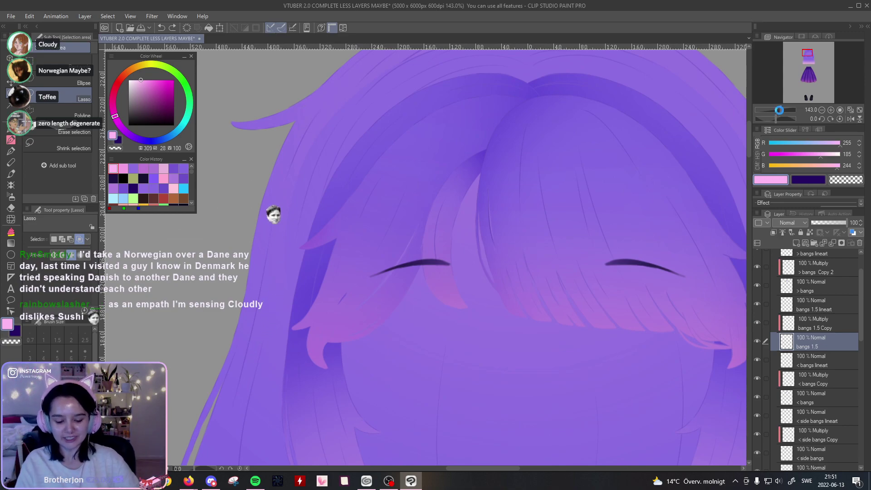
key("ctrl+s")
Step: Choose the [AA] Gel Pen and sample purple (H 258, S 50, V 88) from the hair
left_click_drag(780, 109, 789, 107)
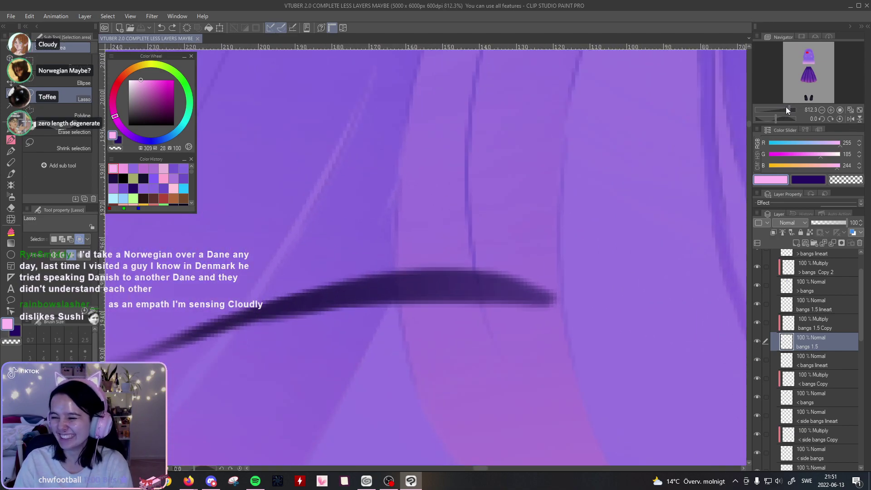
left_click_drag(789, 110, 782, 112)
mouse_move(512, 372)
left_mouse_down()
mouse_move(525, 353)
mouse_move(505, 369)
mouse_move(521, 276)
mouse_move(537, 286)
left_mouse_up()
key("ctrl+d")
left_click(11, 136)
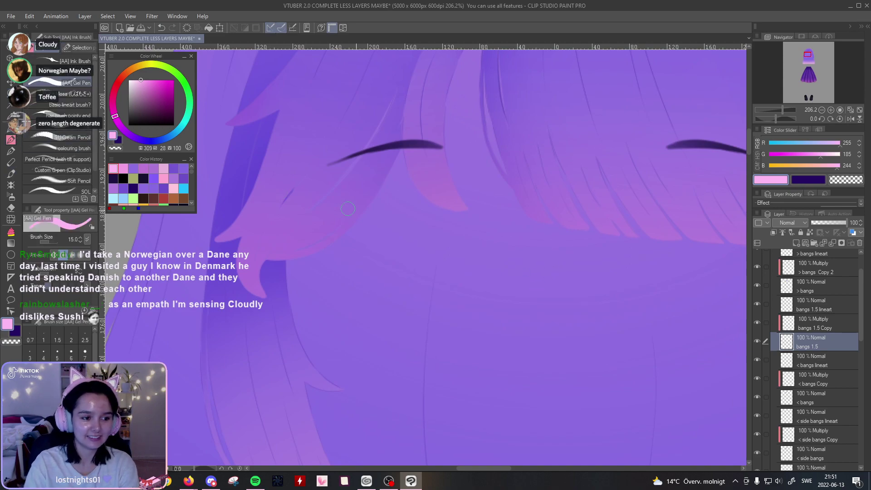
left_click(588, 297, "alt")
mouse_move(455, 315)
left_mouse_down()
mouse_move(532, 358)
mouse_move(510, 311)
left_mouse_up()
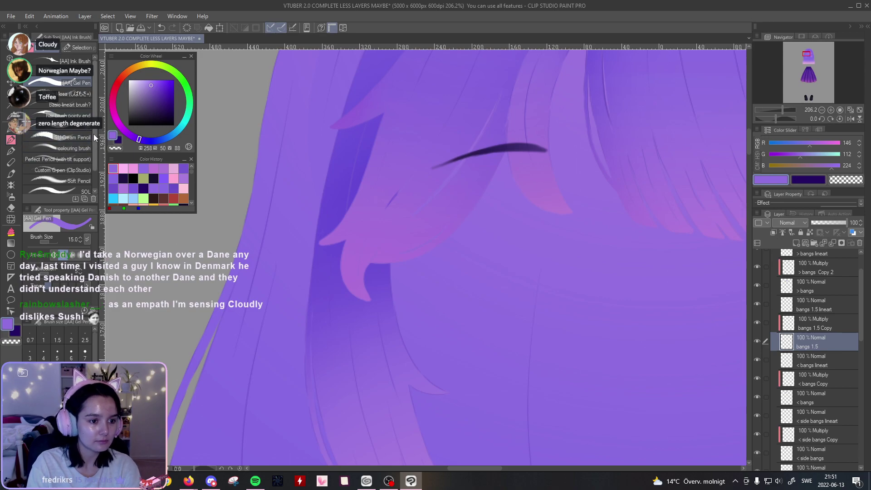
Step: Test a purple stroke of the Rough India ink brush at size 40 on the empty canvas beside the hair, and undo it
scroll(94, 136, "down", 2)
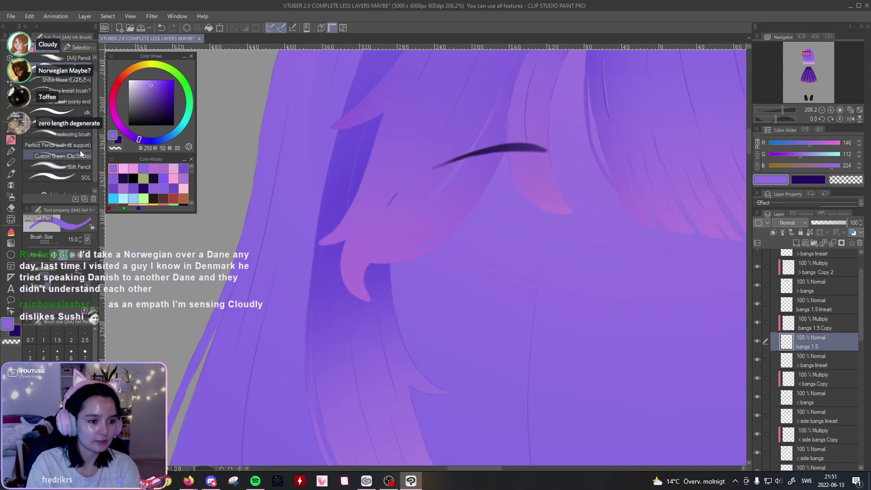
left_click(16, 175)
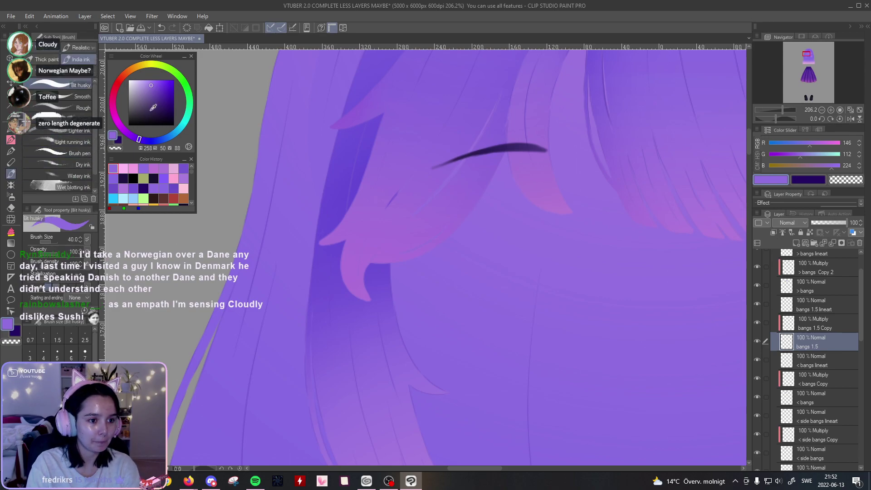
left_click(82, 109)
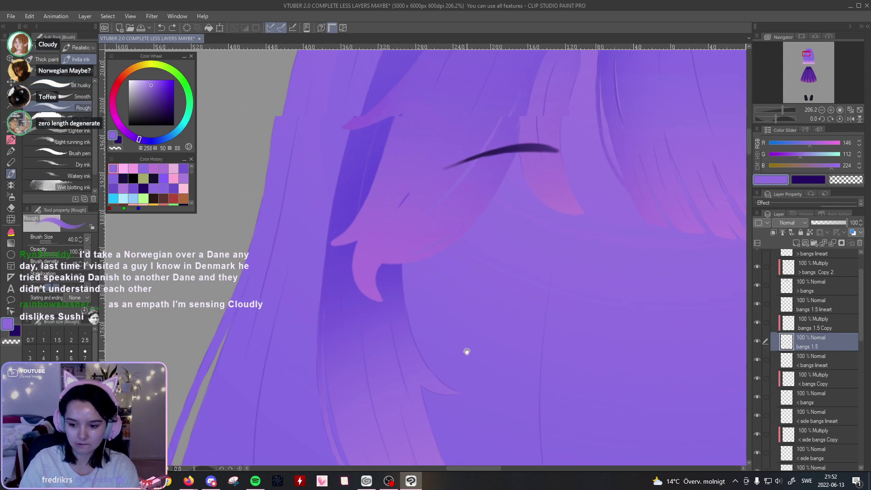
left_click_drag(453, 351, 686, 385)
mouse_move(284, 163)
left_mouse_down()
mouse_move(335, 194)
mouse_move(327, 325)
left_mouse_up()
key("ctrl+z")
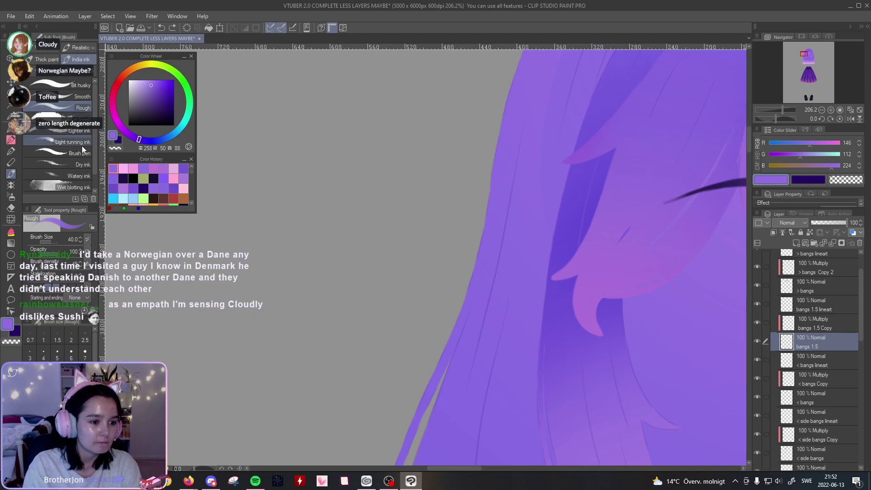
Step: Test strokes of the Brush pen and Bit husky ink brushes beside the hair, undoing each one
left_click(80, 153)
mouse_move(317, 156)
left_mouse_down()
mouse_move(415, 193)
mouse_move(386, 317)
left_mouse_up()
key("ctrl+z")
left_click(79, 85)
mouse_move(311, 131)
left_mouse_down()
mouse_move(278, 169)
mouse_move(349, 243)
left_mouse_up()
key("ctrl+z")
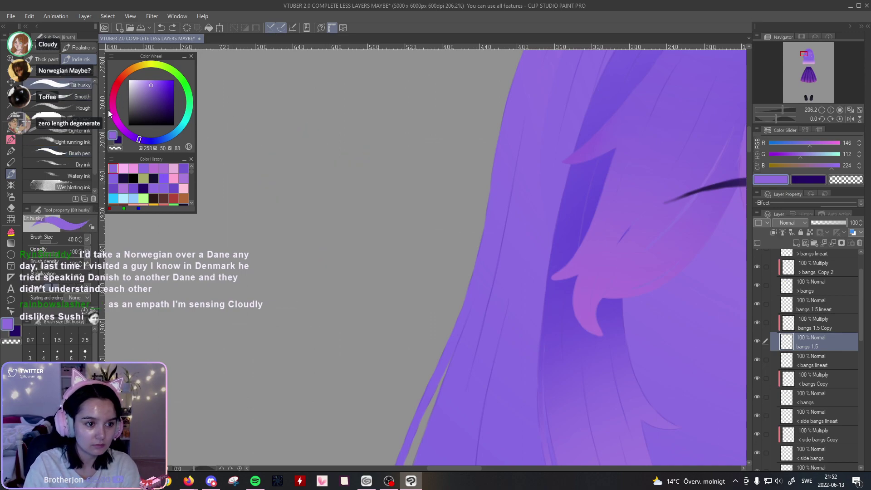
Step: Test several curved strokes of the Smooth India ink brush at size 30 beside the hair, and undo them all
left_click(79, 96)
left_click_drag(313, 144, 319, 324)
key("ctrl+z")
mouse_move(363, 126)
left_mouse_down()
mouse_move(317, 188)
mouse_move(272, 324)
left_mouse_up()
key("ctrl+z")
left_click_drag(403, 134, 239, 404)
left_click_drag(401, 171, 274, 394)
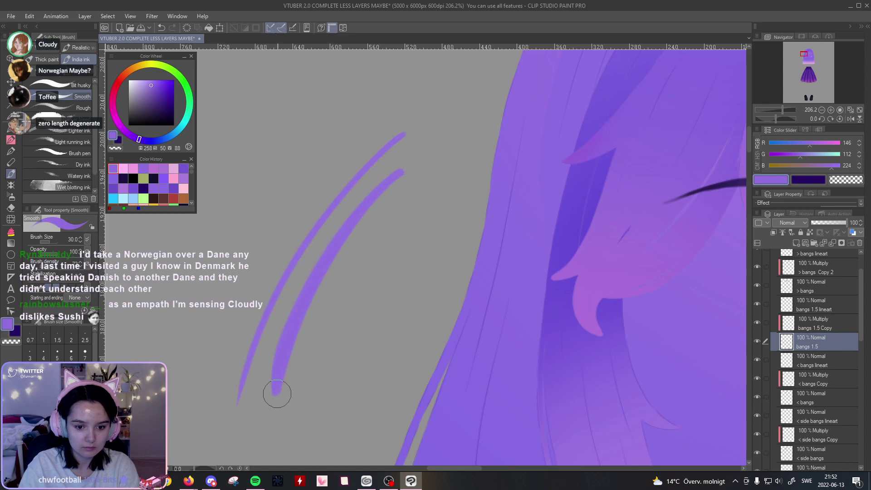
left_click_drag(414, 195, 305, 391)
key("ctrl+z")
key("ctrl+z")
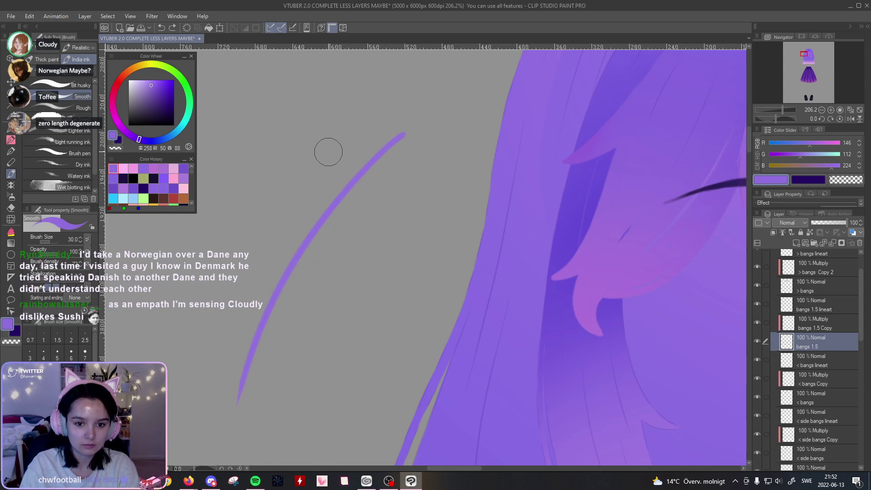
key("ctrl+z")
Step: Test zigzag strokes of the Flat Oil Brush at size 20.7 beside the hair, and undo them
left_click(78, 70)
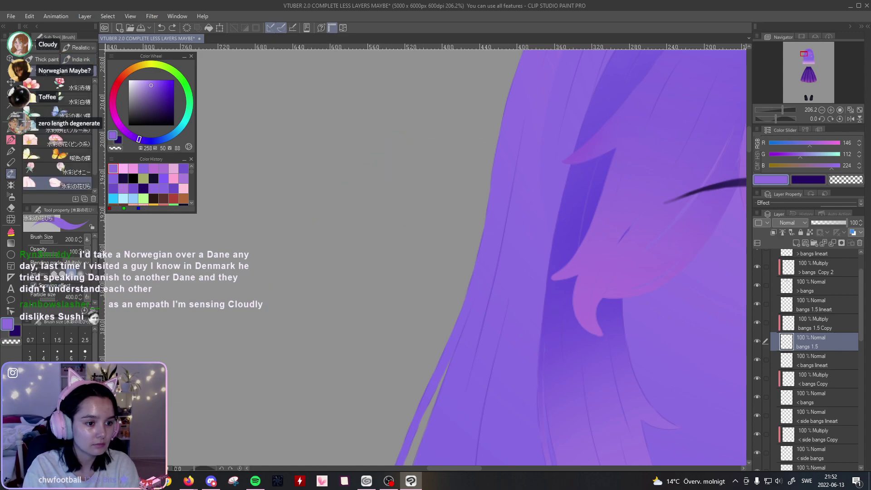
key("b")
left_click_drag(327, 150, 268, 327)
key("ctrl+z")
mouse_move(304, 268)
left_mouse_down()
mouse_move(343, 157)
mouse_move(346, 265)
mouse_move(364, 305)
left_mouse_up()
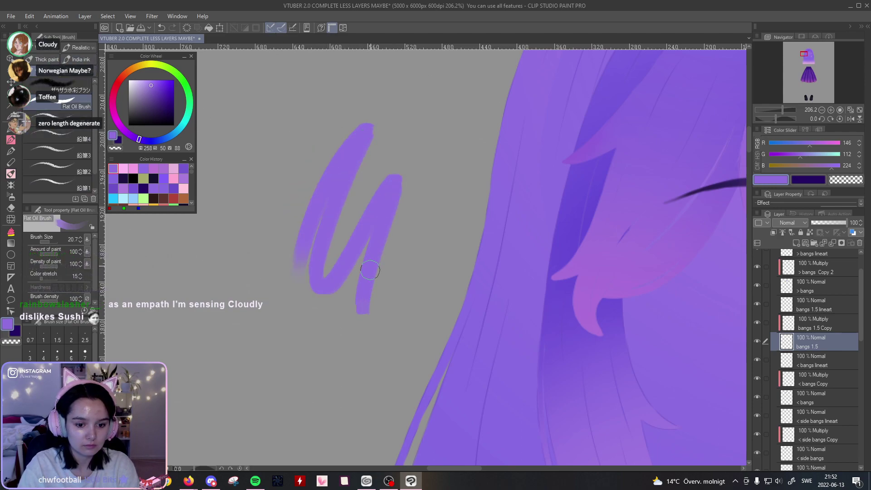
key("ctrl+z")
Step: Test strokes of the Thin Gouache brush at size 57.2 from the Thick paint group beside the hair, undoing each one
left_click(47, 59)
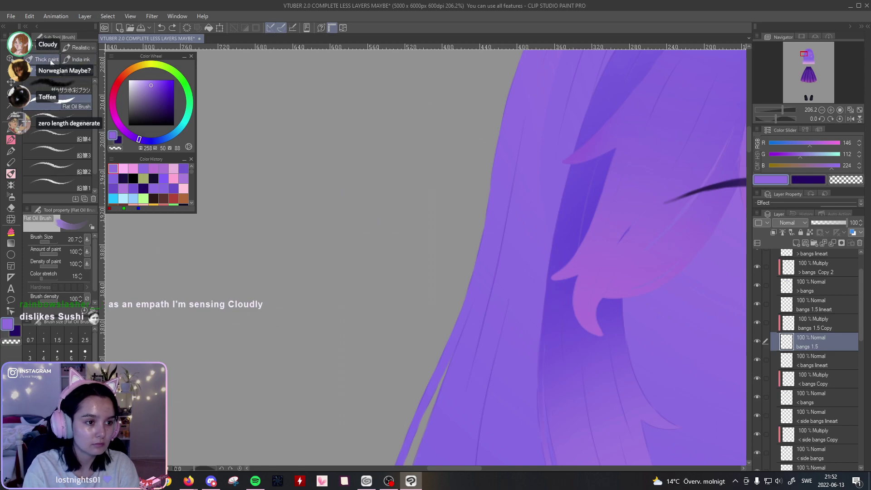
left_click_drag(343, 98, 263, 320)
key("ctrl+z")
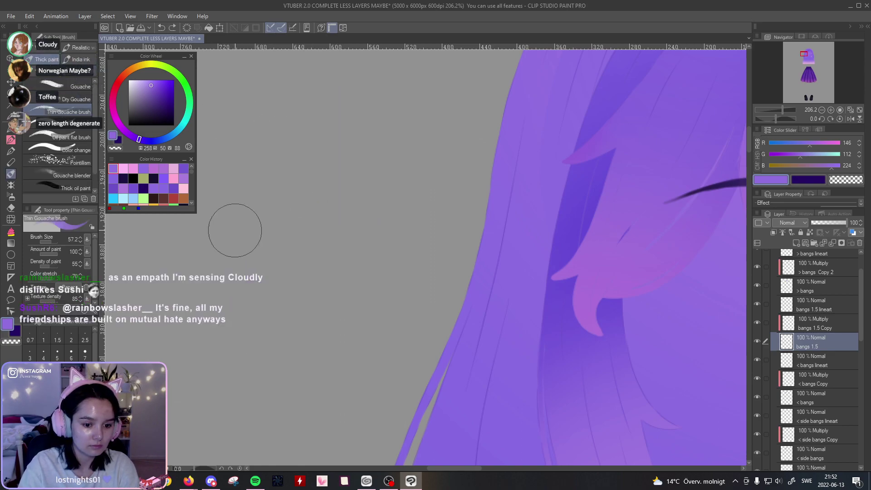
left_click_drag(386, 120, 205, 391)
key("ctrl+z")
mouse_move(221, 303)
left_mouse_down()
mouse_move(297, 247)
mouse_move(290, 298)
left_mouse_up()
key("ctrl+z")
Step: Test strokes of the Dry Gouache brush beside the hair, undoing each one
left_click(76, 99)
left_click_drag(254, 254, 341, 146)
key("ctrl+z")
left_click(57, 376)
left_click_drag(284, 229, 307, 284)
key("ctrl+z")
Step: Test zigzag strokes of the Gouache brush at size 15 beside the hair, and undo them all
left_click(73, 86)
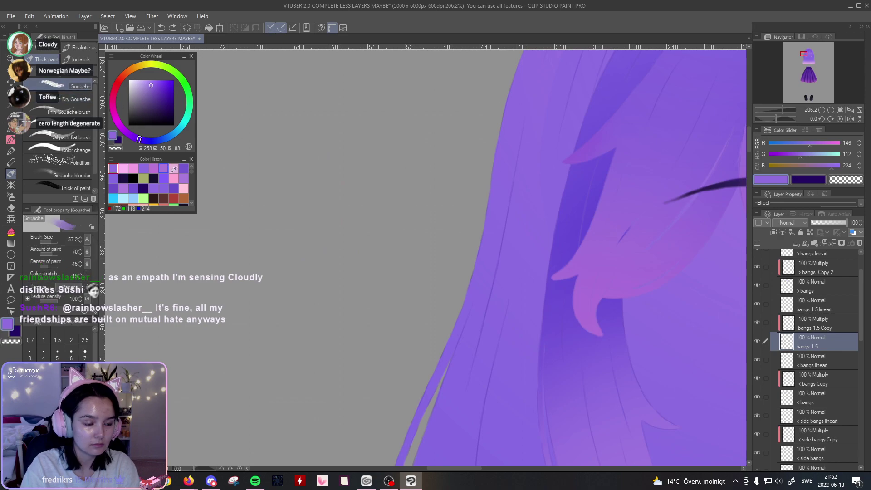
mouse_move(355, 102)
left_mouse_down()
mouse_move(319, 155)
mouse_move(372, 200)
mouse_move(370, 156)
mouse_move(389, 184)
left_mouse_up()
key("ctrl+z")
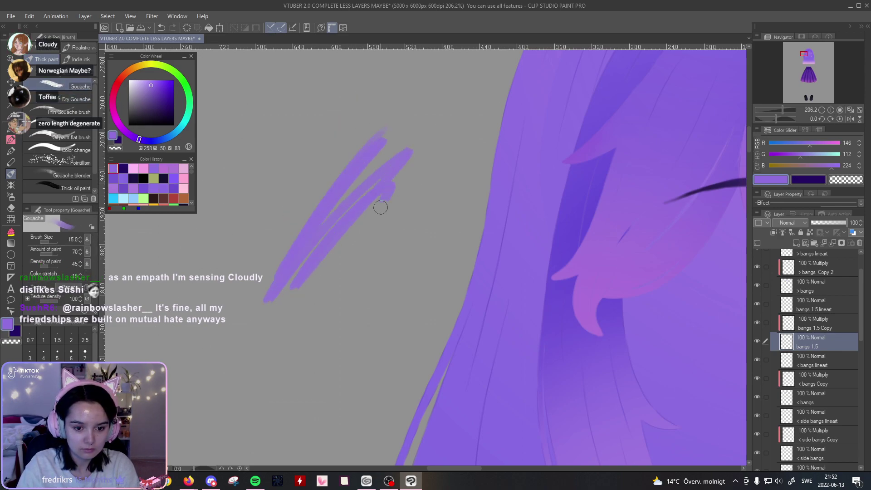
key("ctrl+z")
mouse_move(295, 130)
left_mouse_down()
mouse_move(311, 189)
mouse_move(371, 257)
left_mouse_up()
key("ctrl+z")
Step: Test two zigzag strokes of the Oil paint flat brush at size 12 beside the hair, undoing each one
left_click(70, 136)
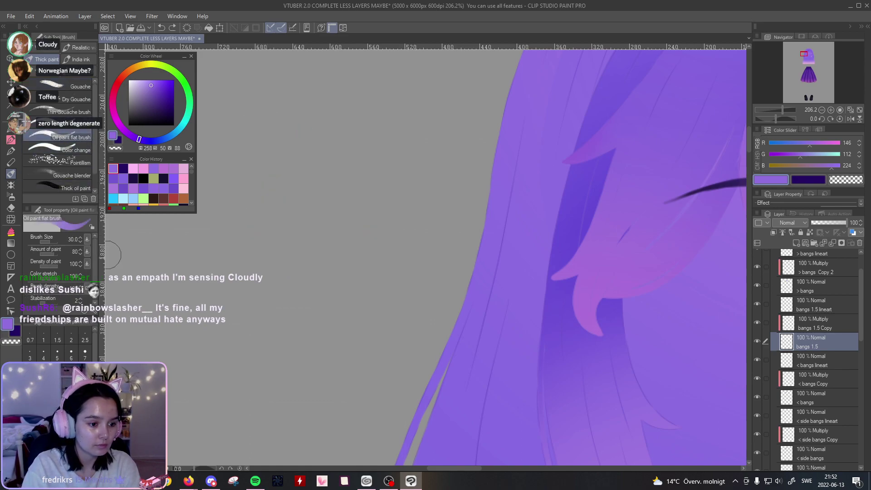
mouse_move(341, 119)
left_mouse_down()
mouse_move(296, 204)
mouse_move(366, 258)
left_mouse_up()
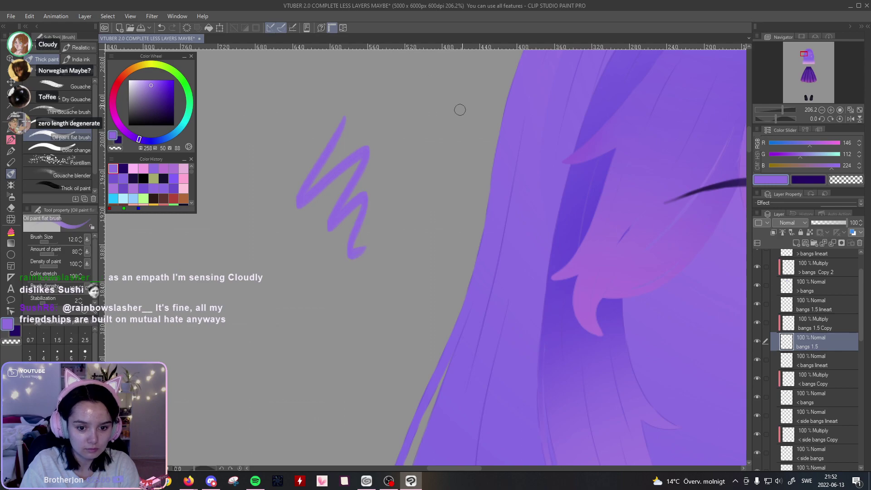
key("ctrl+z")
mouse_move(343, 109)
left_mouse_down()
mouse_move(258, 235)
mouse_move(344, 167)
left_mouse_up()
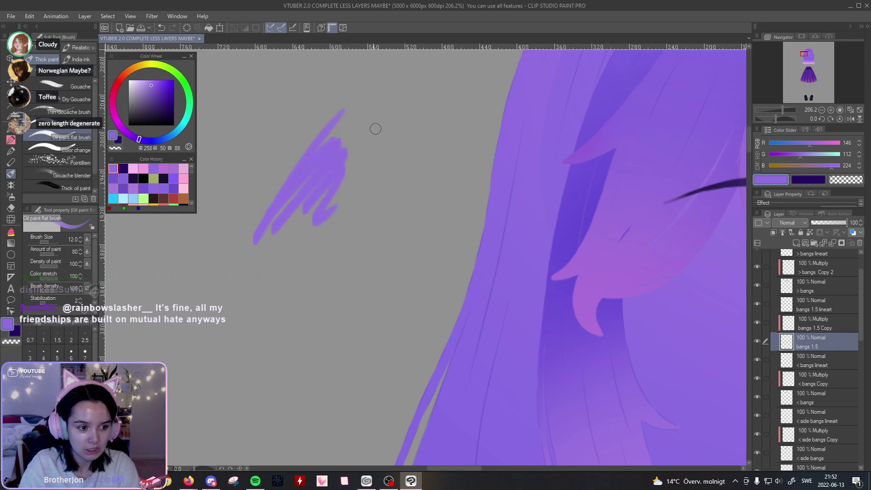
key("ctrl+z")
Step: Test a stroke of the Thick oil paint brush beside the hair, undo it, and select the Gouache blender
scroll(94, 169, "down", 2)
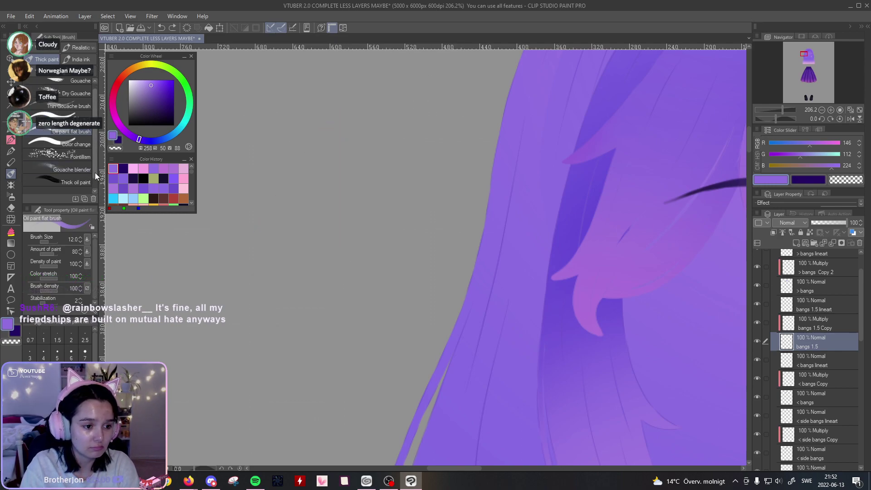
left_click(84, 172)
left_click_drag(311, 129, 373, 159)
key("ctrl+z")
left_click(67, 160)
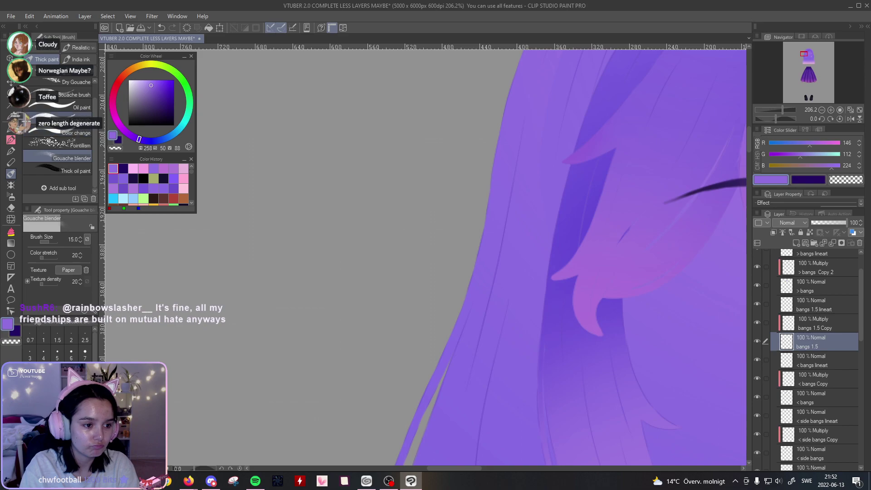
Step: Test several strokes of the Color change brush at size 30 beside the hair, undoing each one
scroll(94, 167, "up", 1)
left_click(90, 148)
left_click_drag(324, 135, 295, 320)
key("ctrl+z")
mouse_move(311, 132)
left_mouse_down()
mouse_move(323, 191)
mouse_move(408, 241)
left_mouse_up()
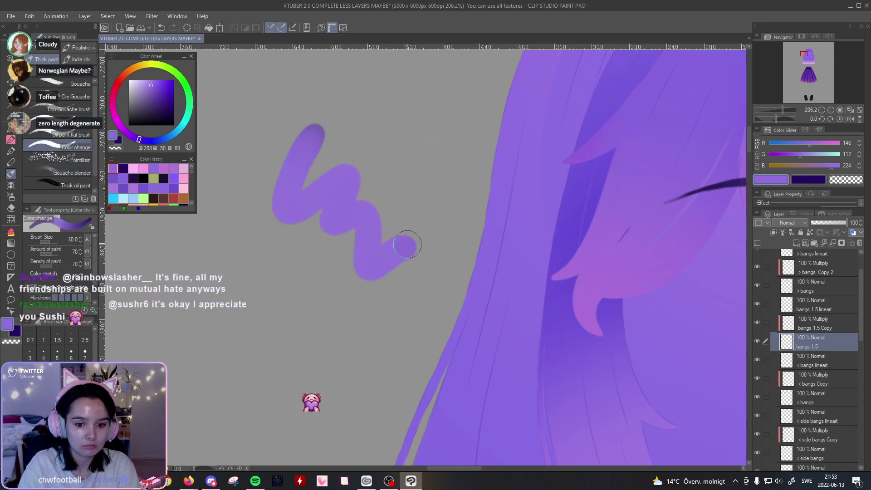
key("ctrl+z")
mouse_move(246, 179)
left_mouse_down()
mouse_move(305, 176)
mouse_move(303, 226)
left_mouse_up()
key("ctrl+z")
left_click_drag(334, 144, 298, 210)
key("ctrl+z")
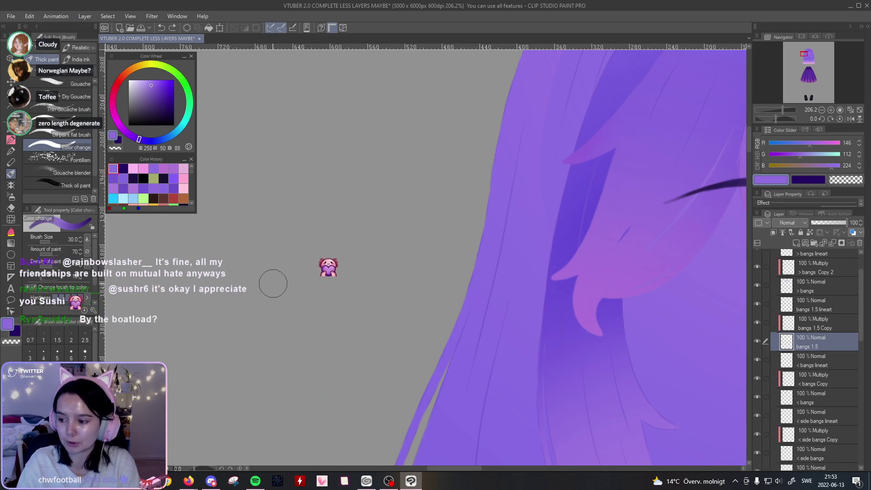
Step: Test another zigzag stroke of the Oil paint flat brush at size 12 beside the hair, and undo it
left_click(64, 134)
left_click_drag(326, 184, 388, 286)
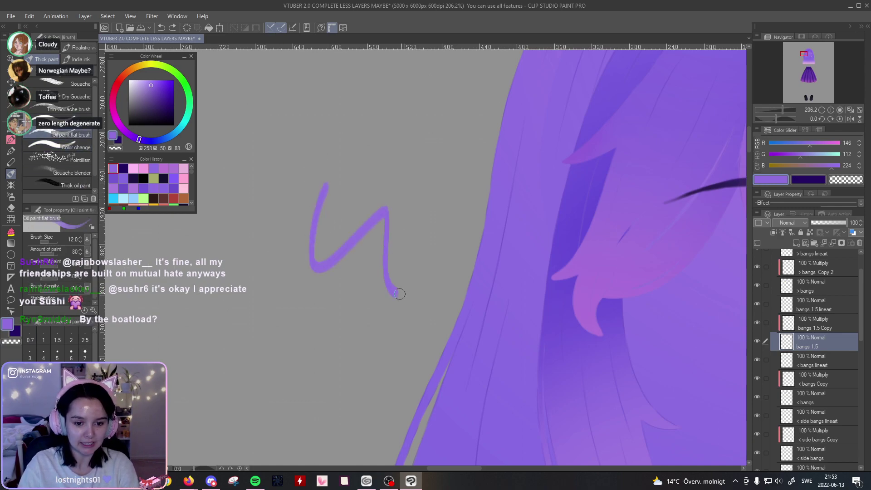
key("ctrl+z")
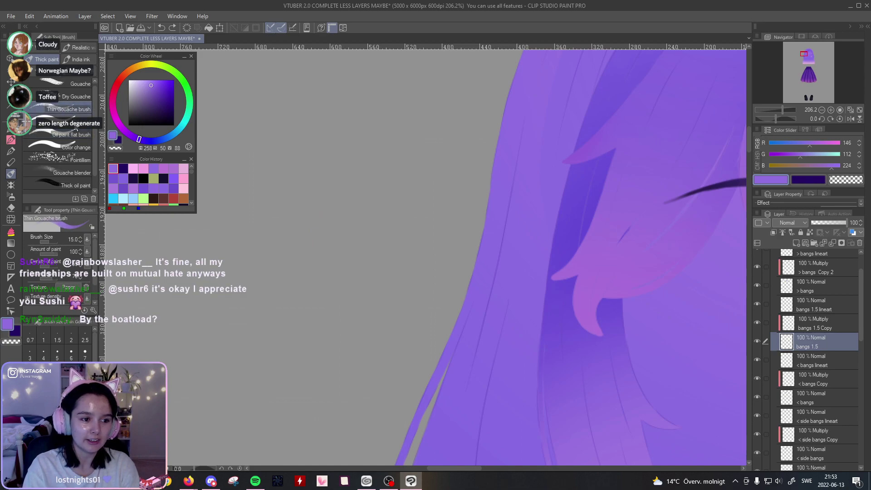
Step: Test strokes of the Oil paint brush at size 25 beside the hair, undoing each one
left_click(78, 121)
left_click_drag(93, 142, 94, 139)
mouse_move(295, 133)
left_mouse_down()
mouse_move(361, 181)
mouse_move(381, 171)
mouse_move(255, 131)
mouse_move(307, 136)
mouse_move(255, 223)
mouse_move(274, 221)
left_mouse_up()
key("ctrl+z")
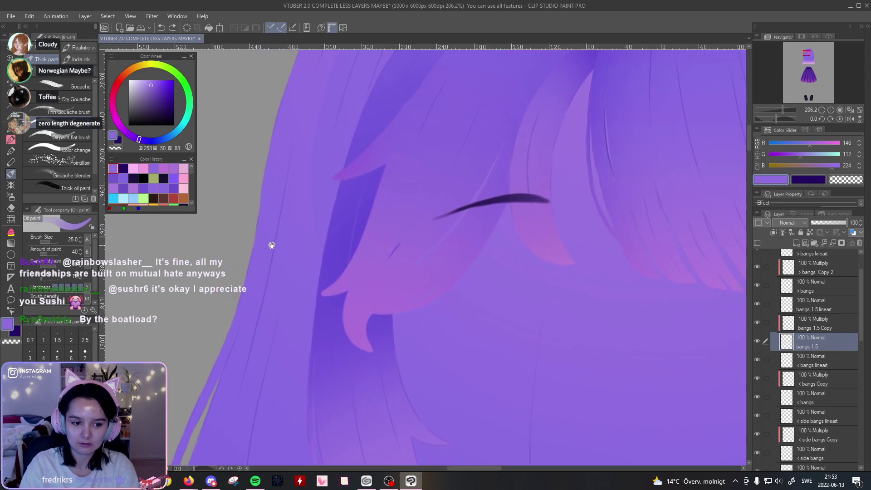
left_click_drag(192, 292, 332, 287)
mouse_move(246, 176)
left_mouse_down()
mouse_move(232, 260)
mouse_move(331, 270)
left_mouse_up()
key("ctrl+z")
left_click_drag(350, 166, 333, 139)
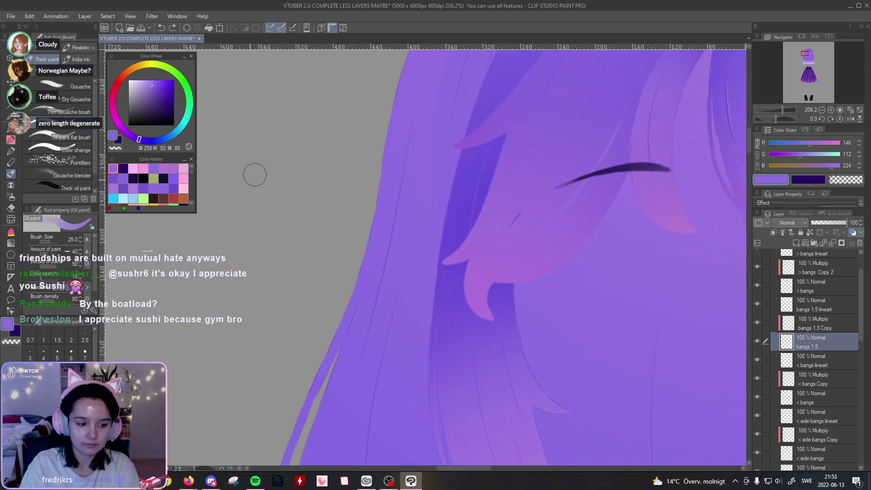
left_click_drag(147, 245, 214, 265)
Step: Compare strokes of the Thin Gouache and Color change brushes beside the hair, undoing each one
left_click(68, 112)
left_click_drag(321, 171, 342, 259)
key("ctrl+z")
left_click(84, 148)
left_click_drag(305, 122, 358, 184)
key("ctrl+z")
scroll(97, 167, "down", 1)
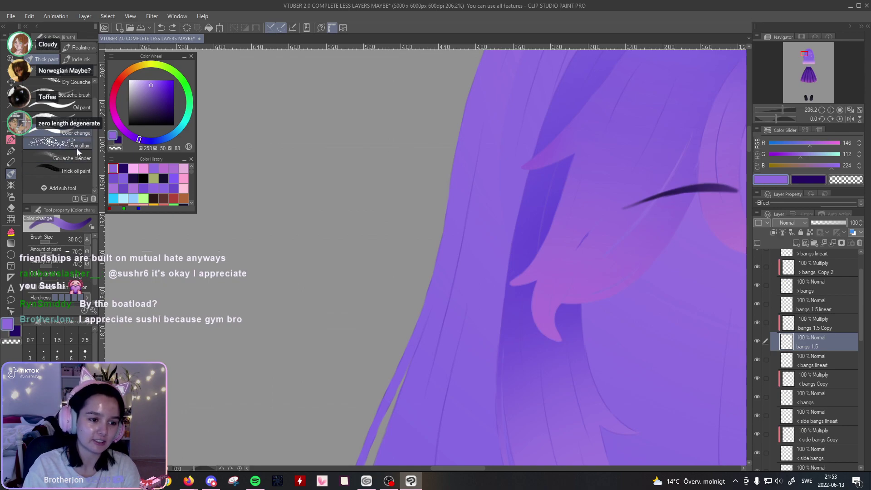
left_click(76, 161)
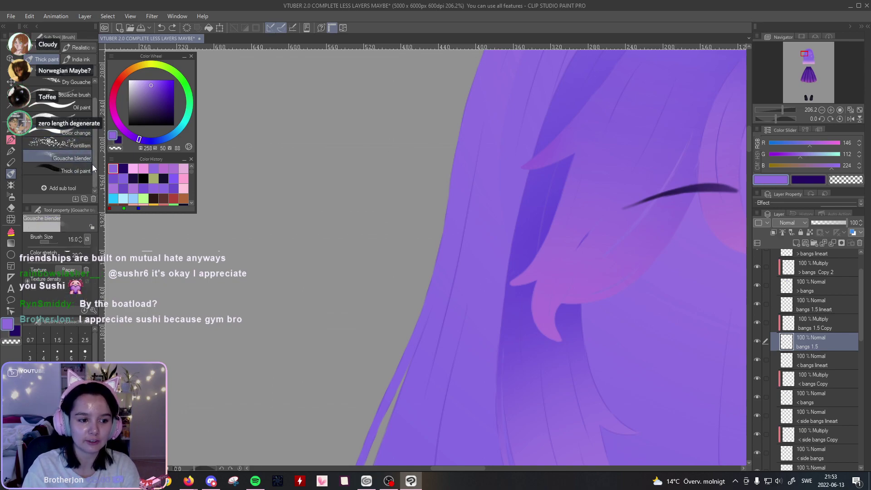
scroll(92, 164, "up", 1)
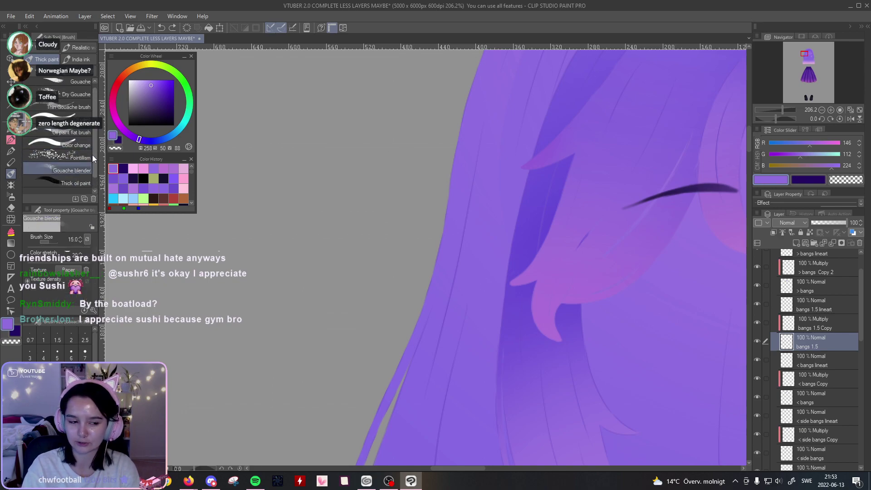
Step: Test strokes of the Oil paint flat brush at size 12 again beside the hair, undoing each one
left_click(86, 131)
left_click_drag(286, 144, 365, 199)
key("ctrl+z")
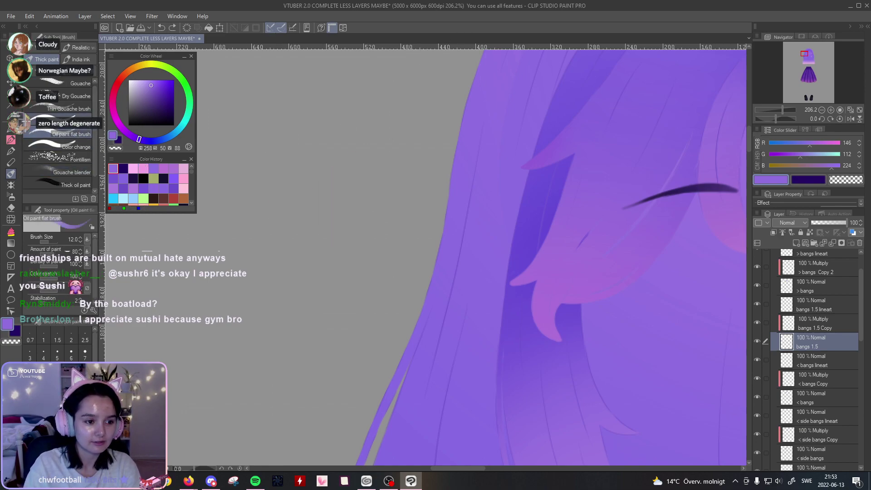
left_click_drag(295, 126, 336, 151)
key("ctrl+z")
left_click(82, 137)
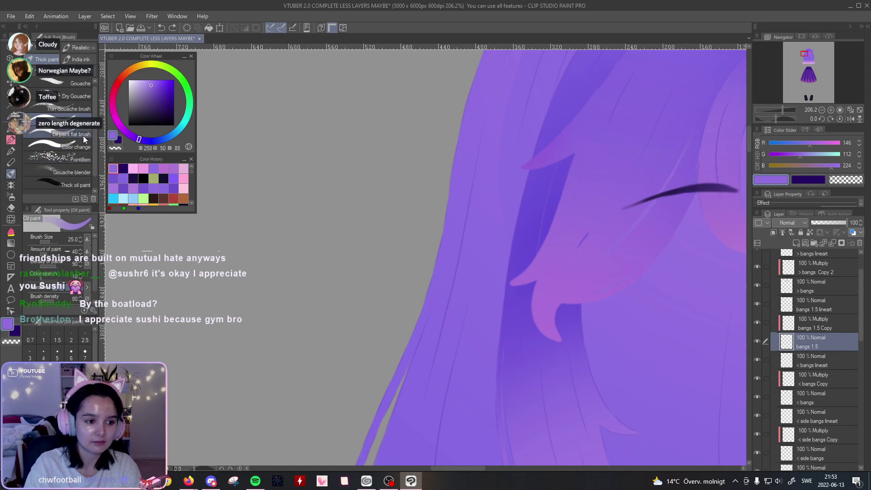
left_click(83, 136)
left_click_drag(278, 188, 351, 231)
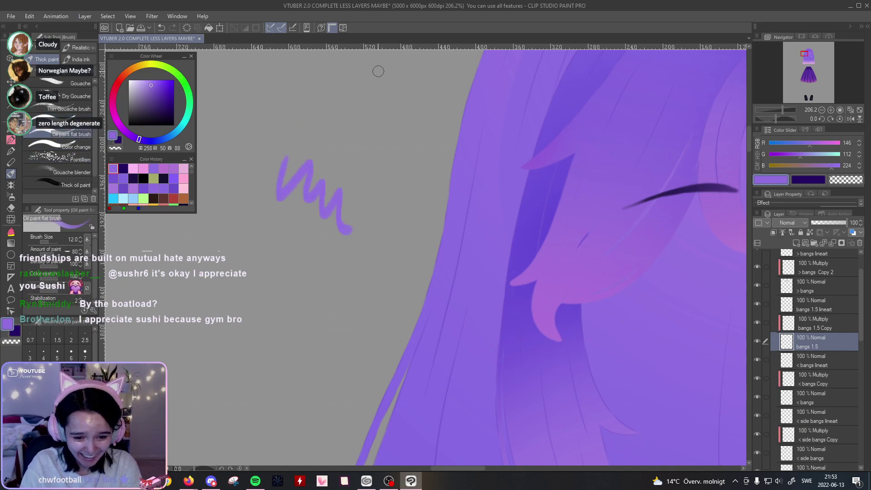
key("ctrl+z")
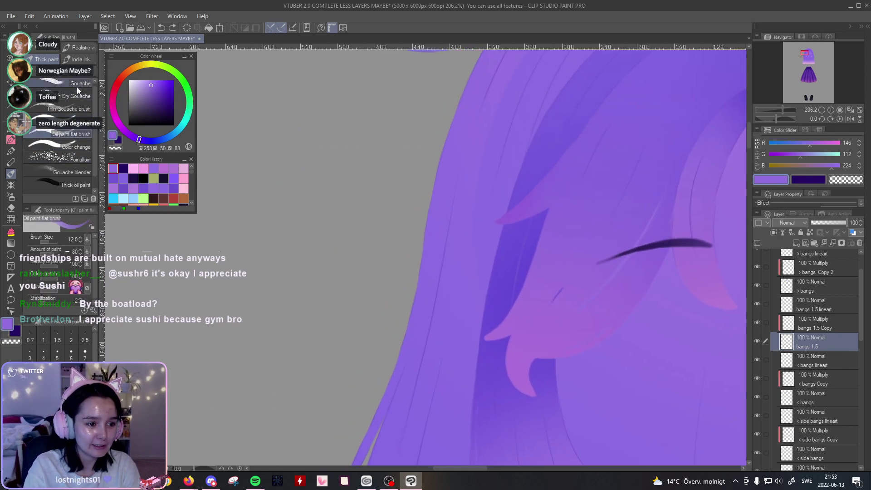
Step: Test strokes of the Gouache brush at size 15 beside the hair once more, and undo them
left_click(86, 86)
mouse_move(303, 139)
left_mouse_down()
mouse_move(263, 213)
mouse_move(314, 191)
mouse_move(331, 209)
left_mouse_up()
key("ctrl+z")
key("ctrl+z")
key("ctrl+z")
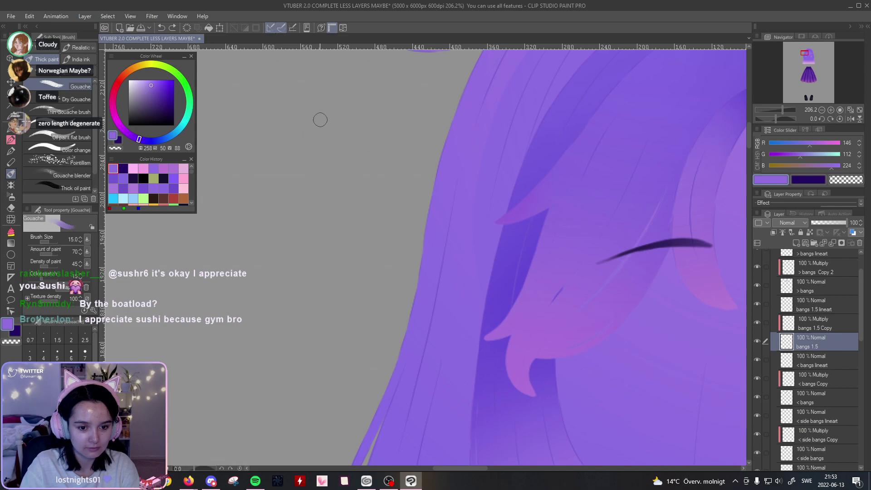
Step: Choose the Oil paint flat brush at size 12, test a stroke beside the hair, and undo it
scroll(91, 155, "down", 1)
left_click(80, 153)
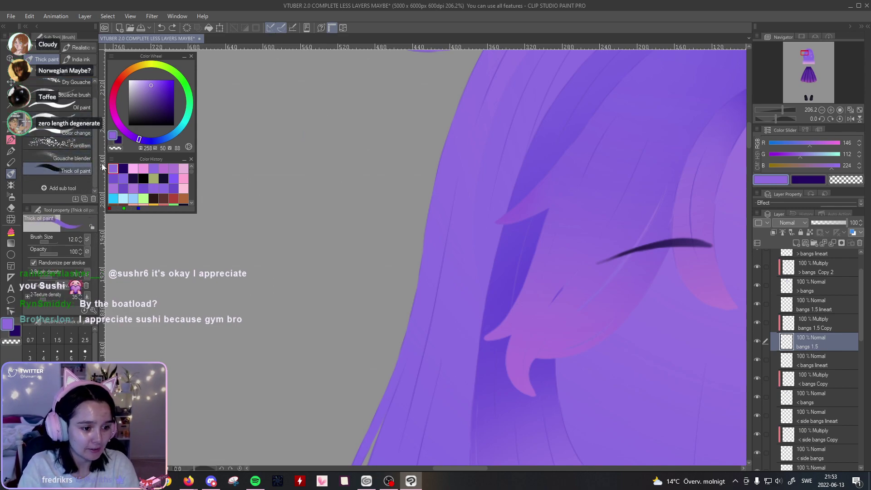
left_click(82, 132)
left_click(79, 108)
mouse_move(291, 112)
left_mouse_down()
mouse_move(272, 136)
mouse_move(302, 227)
left_mouse_up()
key("ctrl+z")
left_click_drag(352, 143, 325, 103)
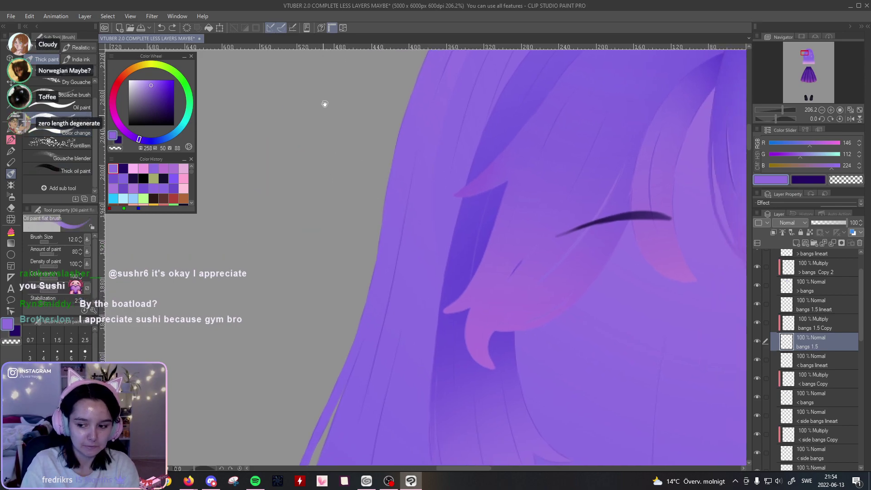
Step: Select the Multiply layer "bangs 1.5 Copy" and try two short strokes near the bangs' parting, undoing both
left_click(831, 323)
left_click_drag(538, 224, 471, 228)
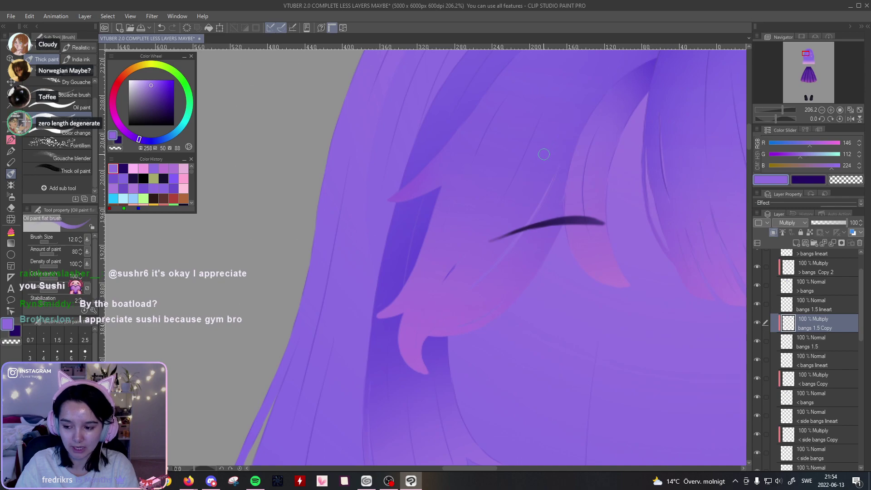
left_click_drag(615, 229, 363, 324)
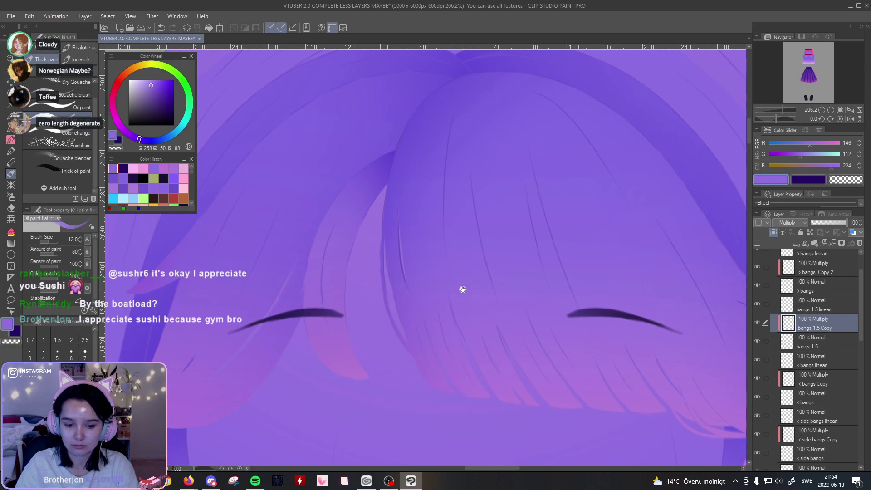
left_click_drag(466, 284, 461, 226)
left_click_drag(408, 184, 391, 237)
left_click_drag(414, 192, 402, 249)
key("ctrl+z")
key("ctrl+z")
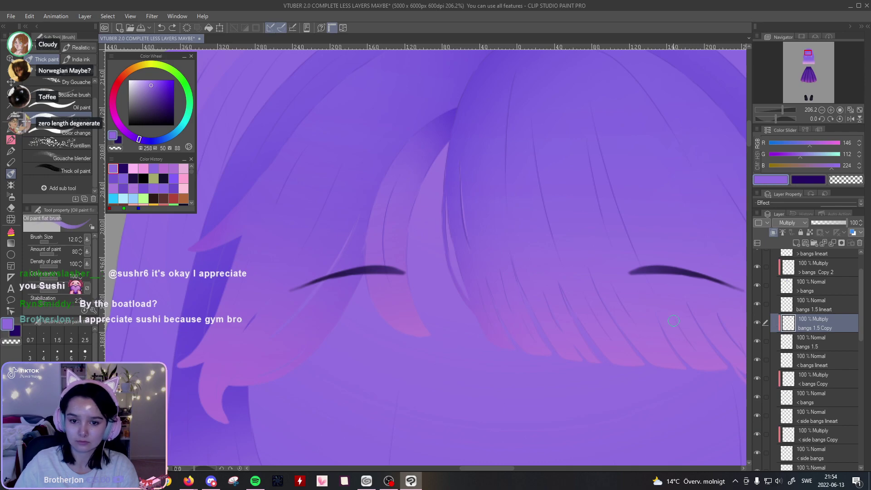
Step: Soften the dark shading on the inner bangs strand near the parting with the Soft eraser at size 250
left_click(11, 208)
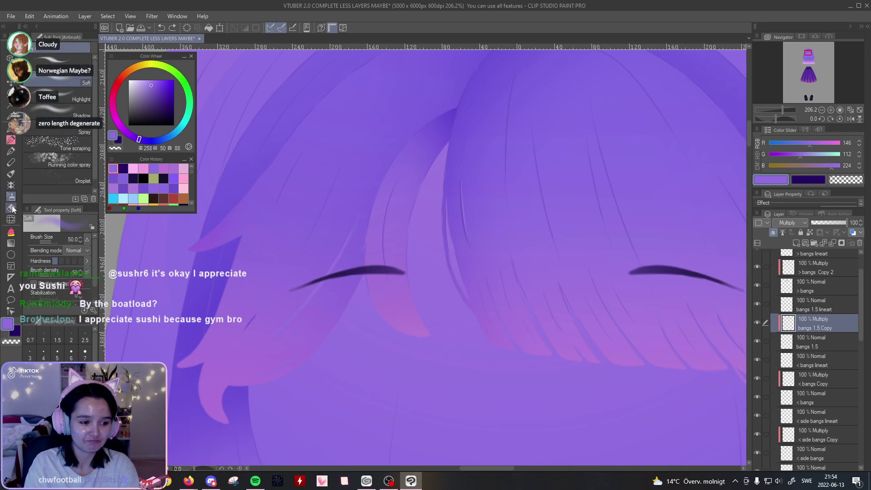
left_click(71, 427)
mouse_move(363, 161)
left_mouse_down()
mouse_move(340, 303)
mouse_move(445, 296)
left_mouse_up()
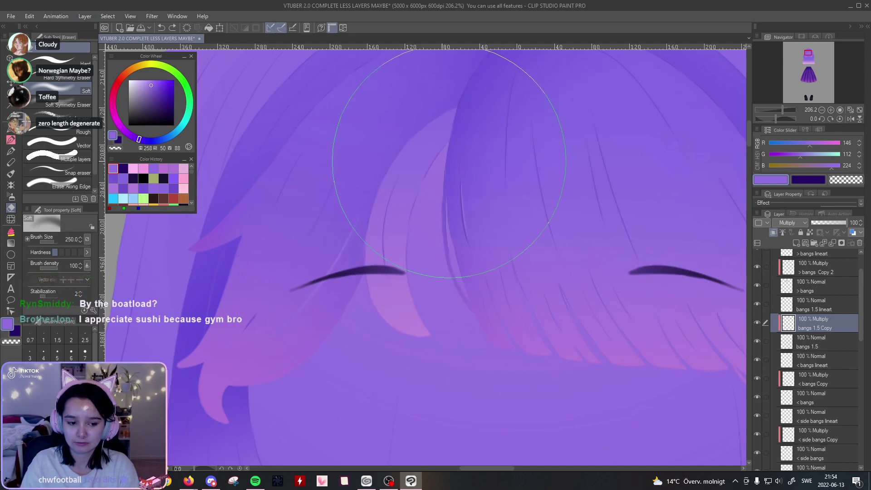
left_click_drag(508, 131, 459, 297)
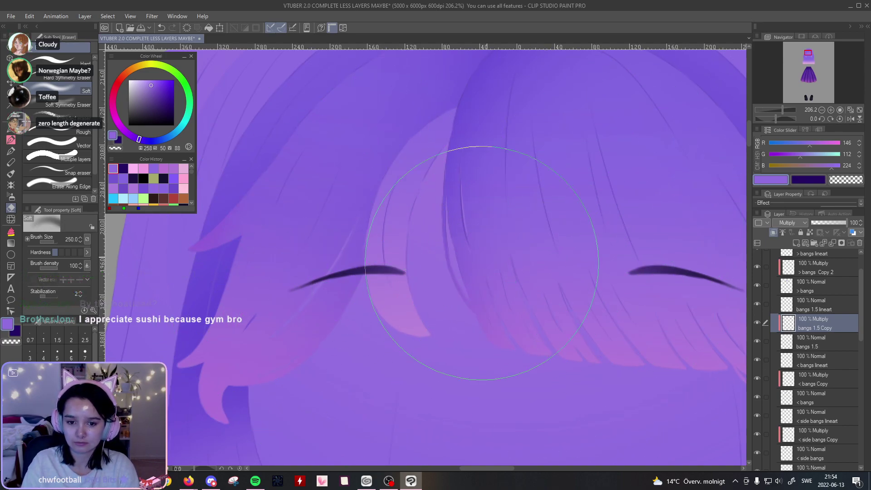
Step: Airbrush shading onto the top of the inner bangs strand with the Soft airbrush at size 100
left_click_drag(782, 110, 786, 113)
left_click_drag(676, 132, 642, 218)
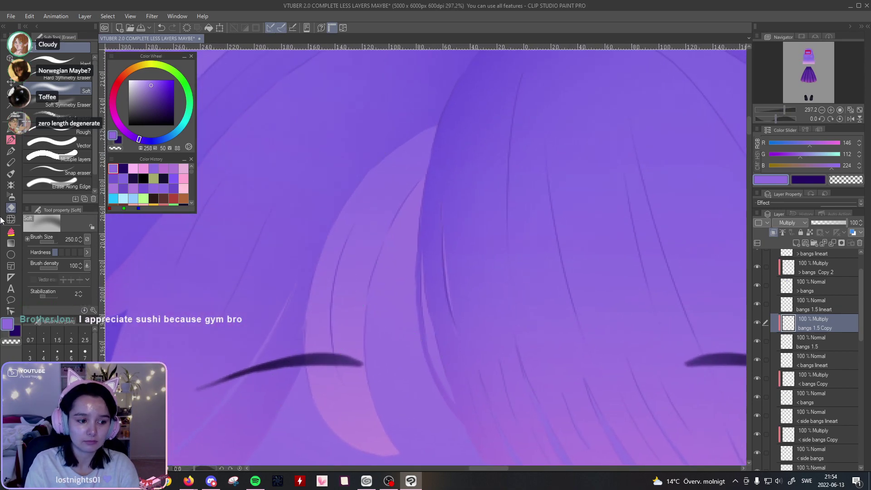
left_click(11, 197)
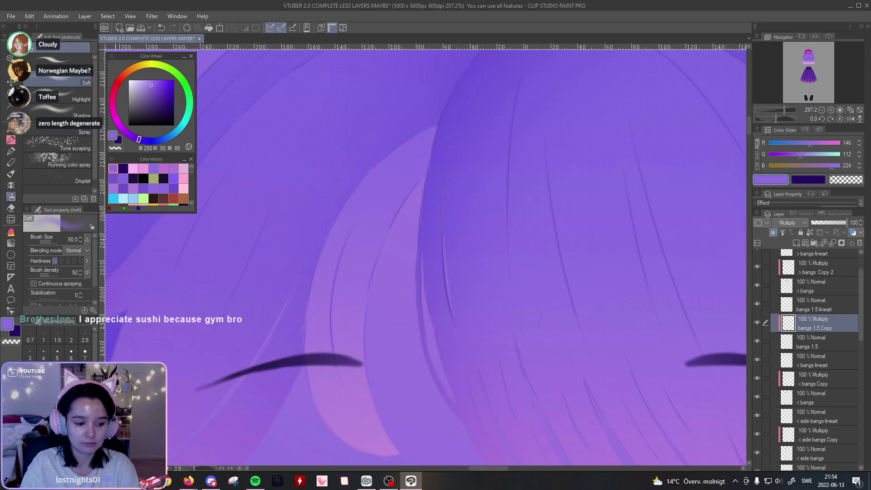
key("]")
key("]")
key("]")
key("]")
left_click_drag(465, 107, 517, 75)
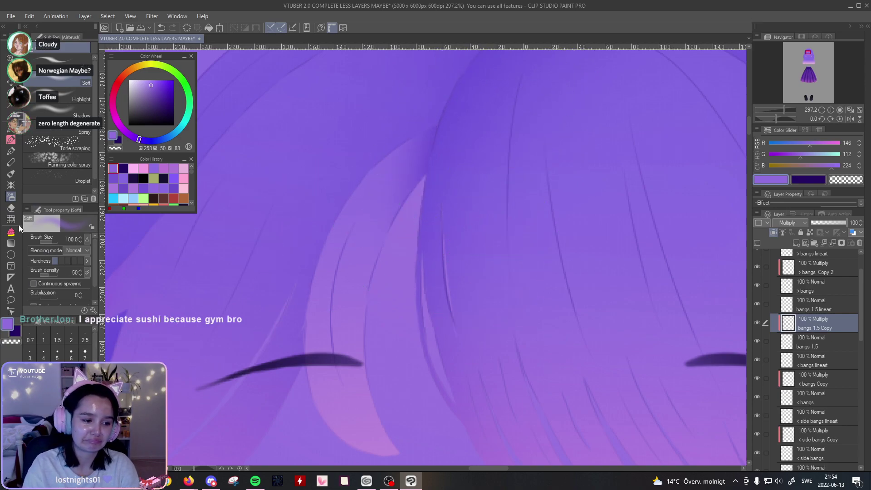
Step: Switch back to the Oil paint flat brush at size 12 and focus on the root of the inner bangs strand
left_click(12, 175)
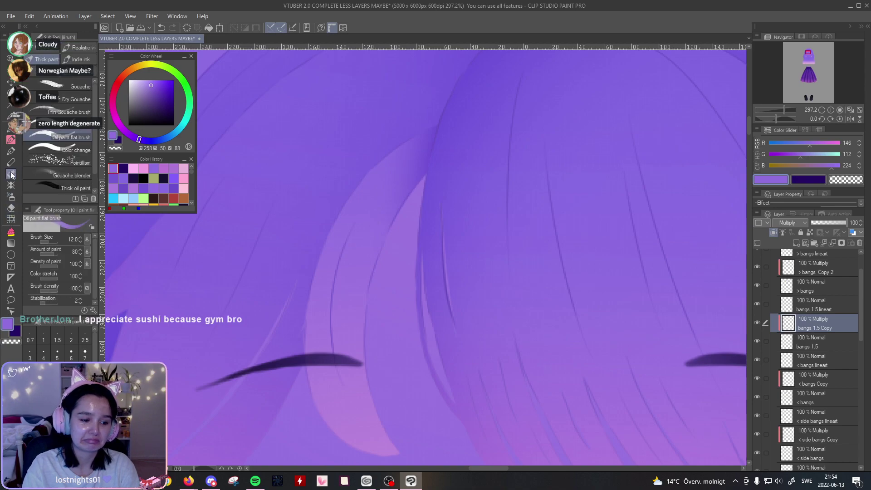
left_click_drag(223, 352, 217, 246)
left_click_drag(783, 107, 788, 108)
left_click_drag(531, 181, 525, 303)
left_click_drag(517, 155, 520, 314)
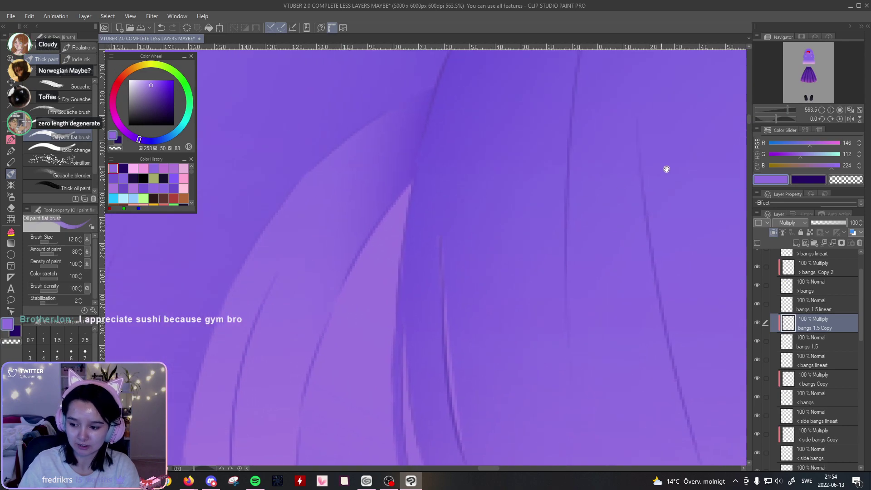
Step: Extend the dark shadow at the root of the bangs 1.5 strand down its side on the bangs 1.5 Copy layer
left_click_drag(712, 262, 707, 289)
scroll(844, 281, "up", 1)
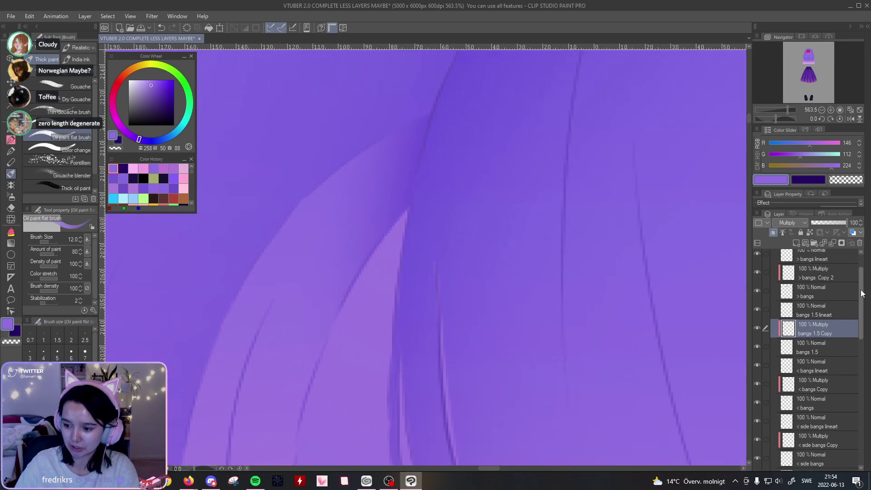
left_click_drag(567, 325, 563, 368)
mouse_move(513, 153)
left_mouse_down()
mouse_move(480, 214)
mouse_move(529, 88)
mouse_move(465, 148)
mouse_move(429, 241)
mouse_move(428, 218)
mouse_move(472, 116)
mouse_move(423, 226)
left_mouse_up()
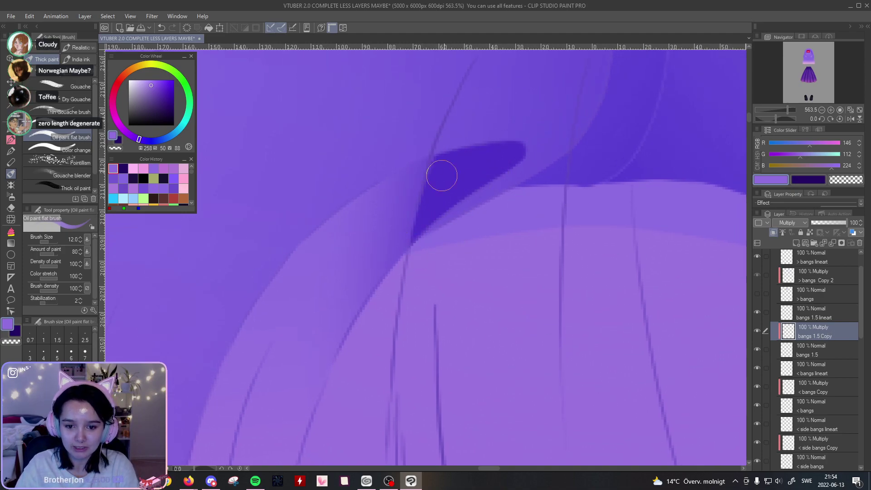
left_click_drag(434, 155, 399, 255)
left_click_drag(431, 162, 394, 265)
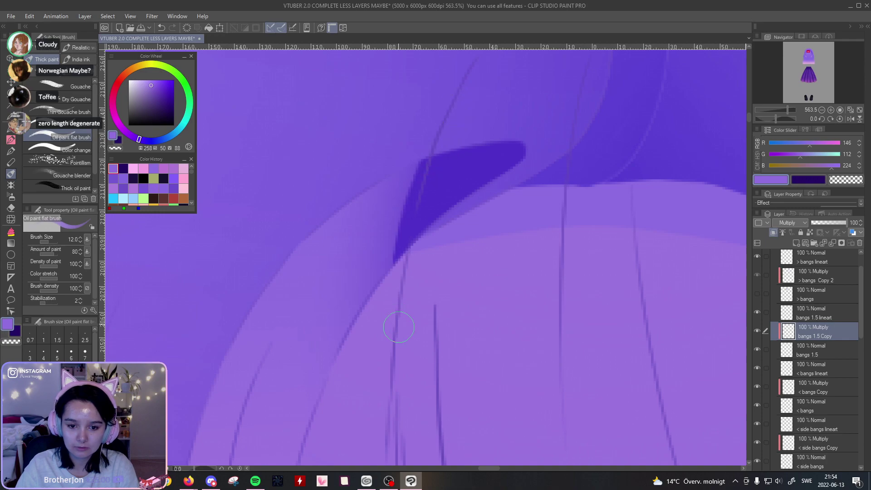
left_click_drag(417, 165, 387, 272)
key("ctrl+z")
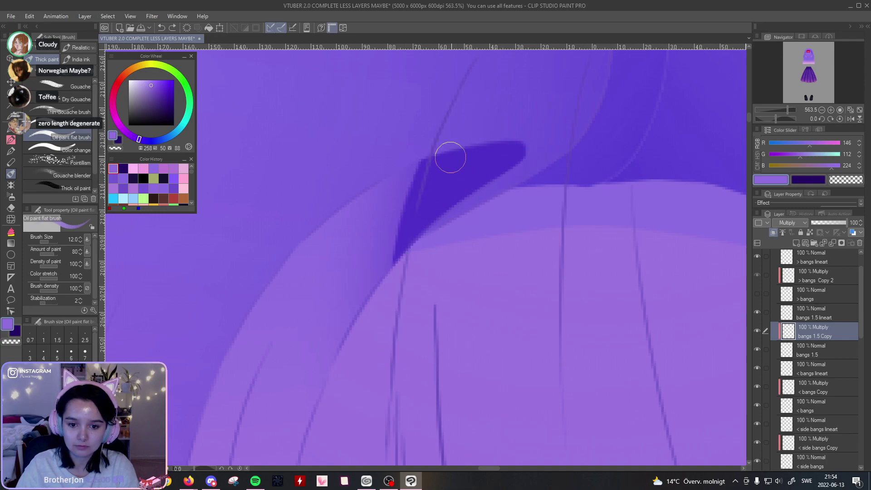
Step: Lower the opacity of the bangs 1.5 Copy Multiply layer to 53%
left_click_drag(825, 219, 831, 219)
left_click_drag(615, 365, 675, 184)
mouse_move(510, 294)
left_mouse_down()
mouse_move(534, 266)
mouse_move(595, 116)
mouse_move(590, 108)
left_mouse_up()
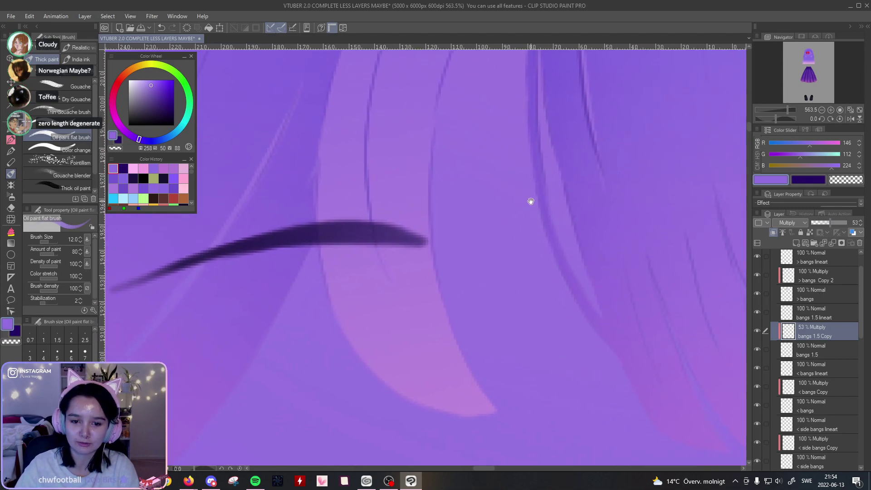
Step: Paint a thin shadow on the bangs 1.5 Copy layer along the right edge of the strand down to its tip
left_click_drag(465, 255, 446, 158)
left_click_drag(423, 46, 449, 342)
key("ctrl+z")
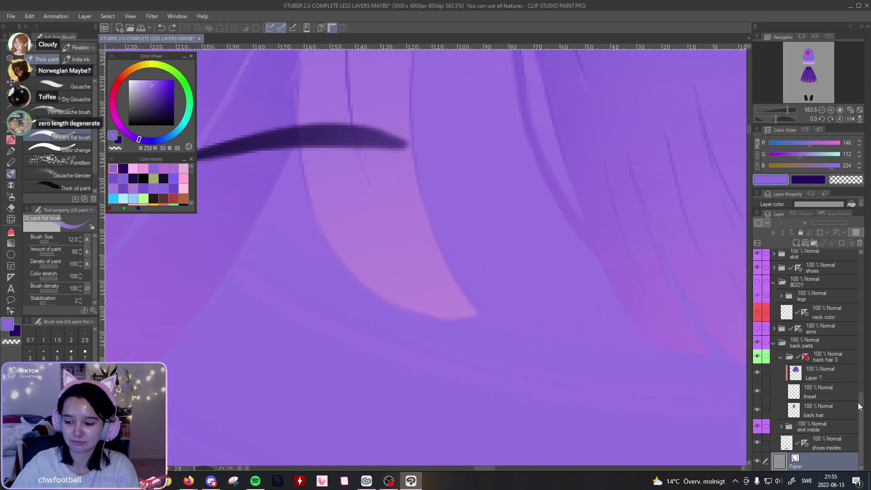
left_click_drag(861, 407, 835, 295)
left_click(829, 292)
left_click_drag(596, 216, 535, 239)
left_click_drag(358, 103, 415, 341)
key("ctrl+z")
mouse_move(788, 110)
left_mouse_down()
mouse_move(781, 109)
mouse_move(788, 109)
left_mouse_up()
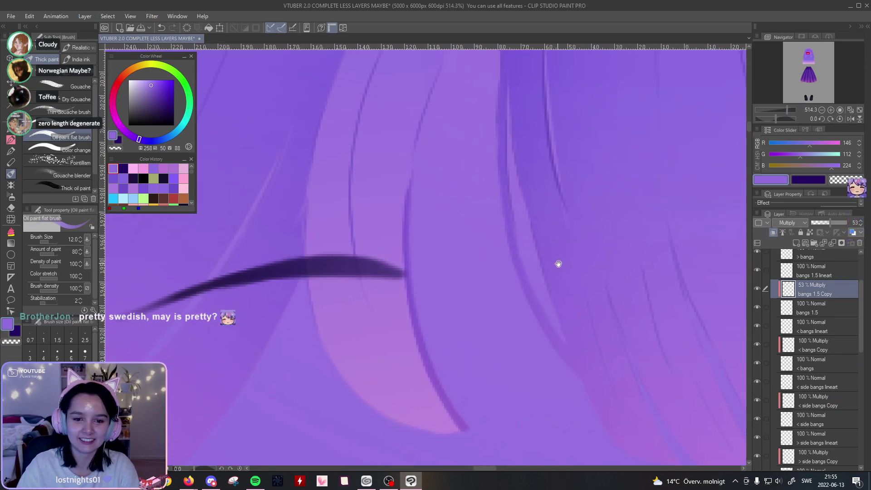
Step: Continue and thicken the right-edge shadow upward along the middle and upper part of the strand
mouse_move(427, 129)
left_mouse_down()
mouse_move(410, 227)
mouse_move(416, 327)
left_mouse_up()
key("ctrl+z")
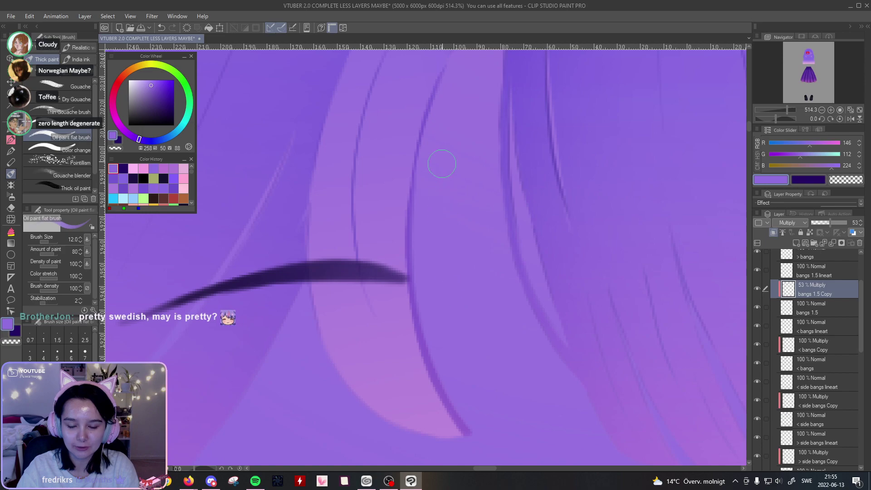
left_click_drag(431, 114, 415, 177)
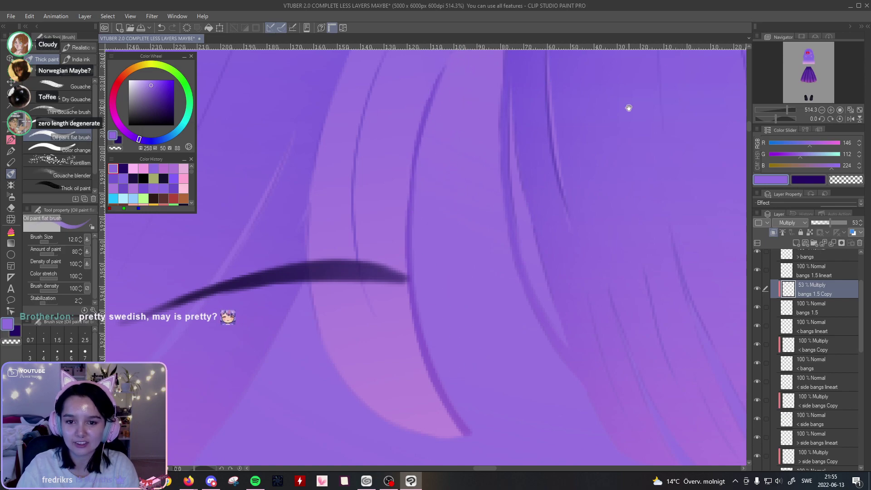
left_click_drag(636, 106, 542, 215)
left_click_drag(521, 95, 534, 113)
mouse_move(539, 80)
left_mouse_down()
mouse_move(496, 131)
mouse_move(459, 217)
left_mouse_up()
key("ctrl+z")
left_click_drag(535, 83, 453, 281)
mouse_move(546, 68)
left_mouse_down()
mouse_move(491, 122)
mouse_move(488, 139)
left_mouse_up()
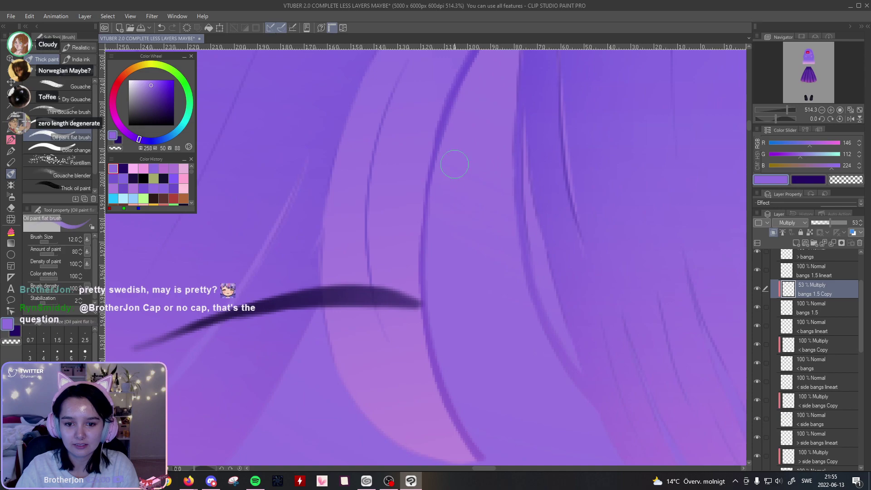
mouse_move(544, 137)
left_mouse_down()
mouse_move(496, 136)
mouse_move(495, 117)
left_mouse_up()
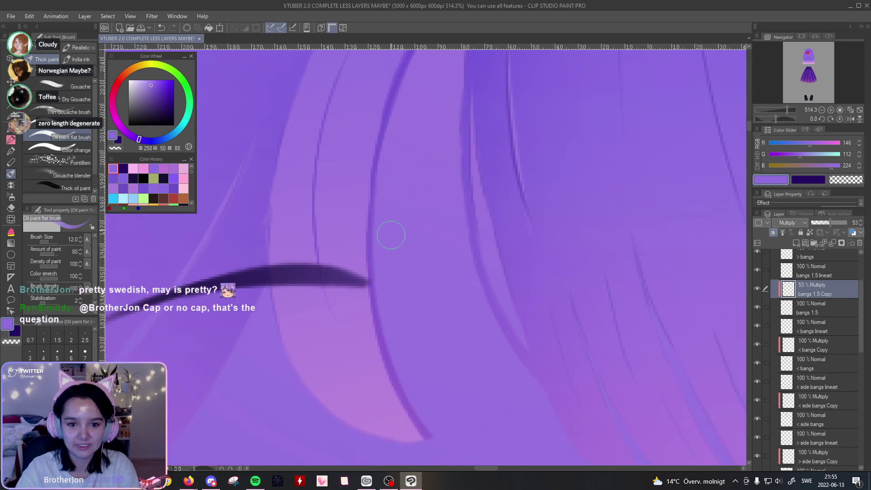
left_click_drag(416, 223, 407, 161)
left_click_drag(365, 137, 358, 227)
key("ctrl+z")
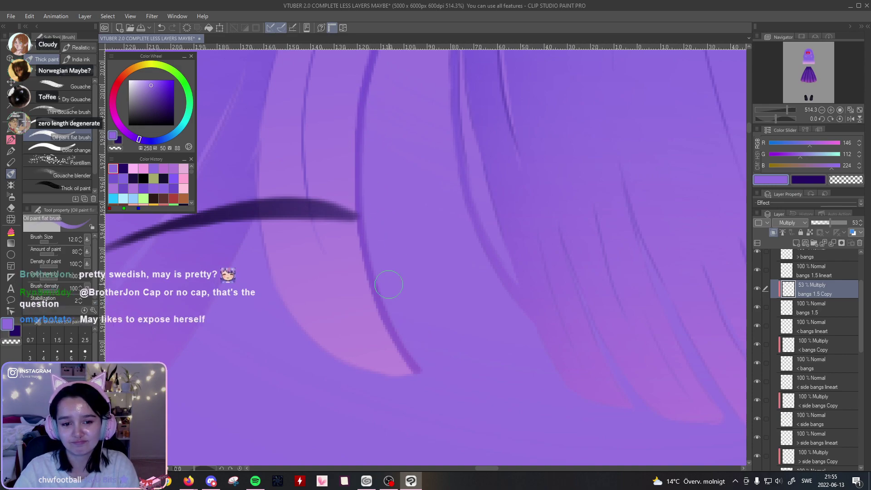
left_click_drag(398, 146, 417, 165)
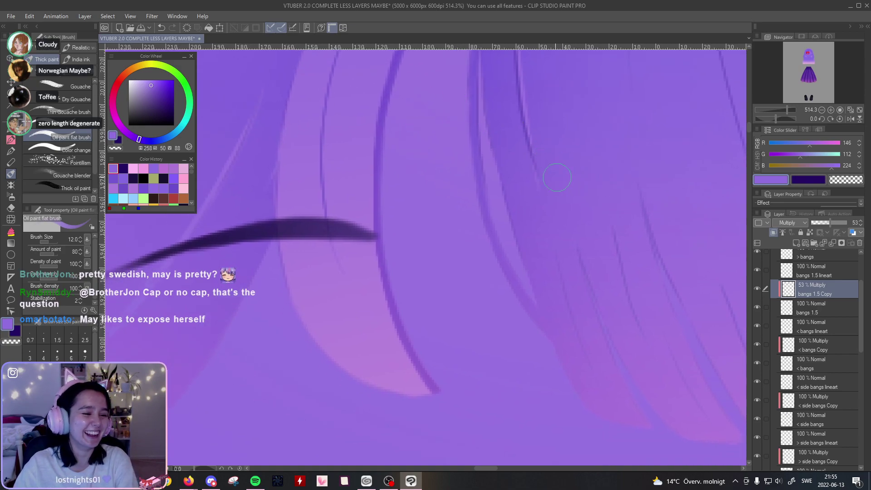
mouse_move(438, 233)
left_mouse_down()
mouse_move(432, 177)
mouse_move(449, 167)
left_mouse_up()
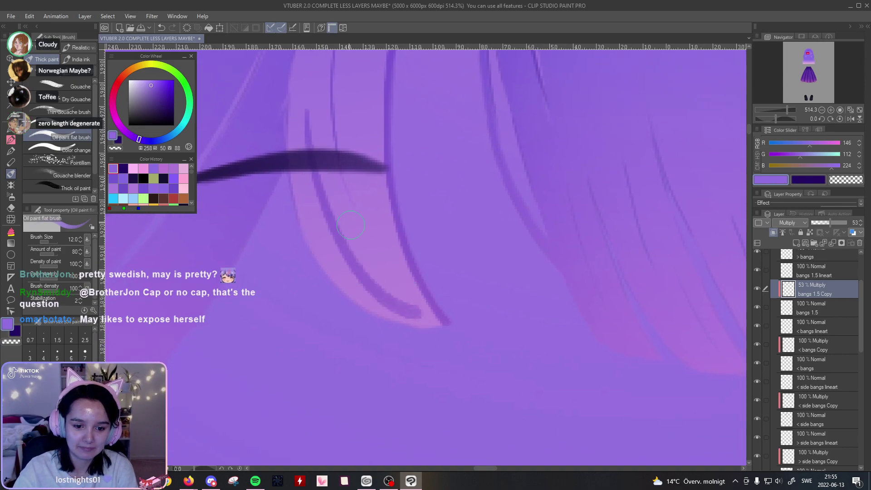
Step: Rotate the canvas about 26 degrees and paint a curved shadow from the strand's inner hair line down to its tip
left_click_drag(775, 119, 778, 120)
left_click_drag(385, 123, 423, 360)
key("ctrl+z")
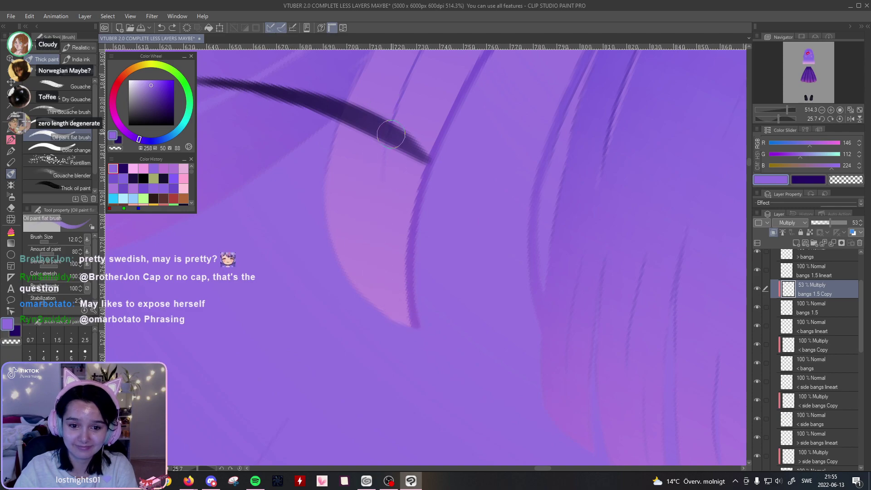
mouse_move(386, 149)
left_mouse_down()
mouse_move(389, 268)
mouse_move(420, 313)
left_mouse_up()
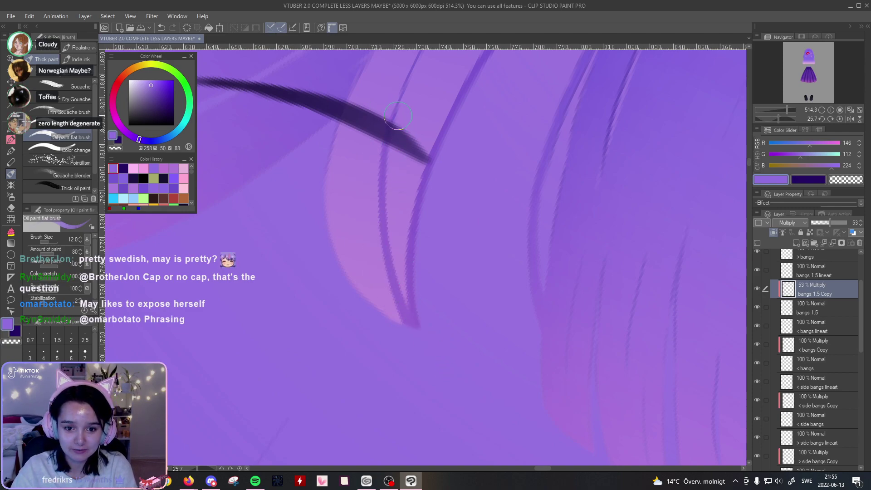
key("ctrl+z")
left_click_drag(388, 145, 412, 325)
key("ctrl+z")
left_click_drag(390, 144, 410, 324)
key("ctrl+z")
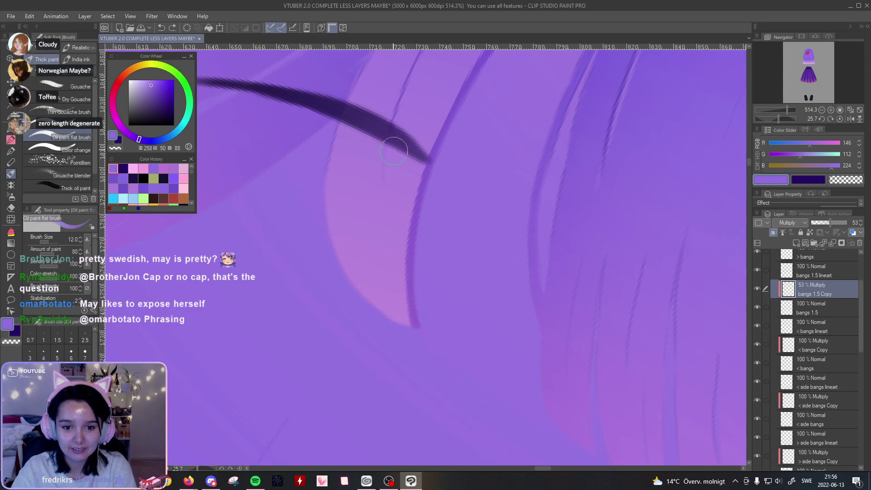
left_click_drag(388, 144, 412, 325)
left_click_drag(403, 99, 413, 324)
key("ctrl+z")
mouse_move(403, 99)
left_mouse_down()
mouse_move(393, 216)
mouse_move(413, 299)
left_mouse_up()
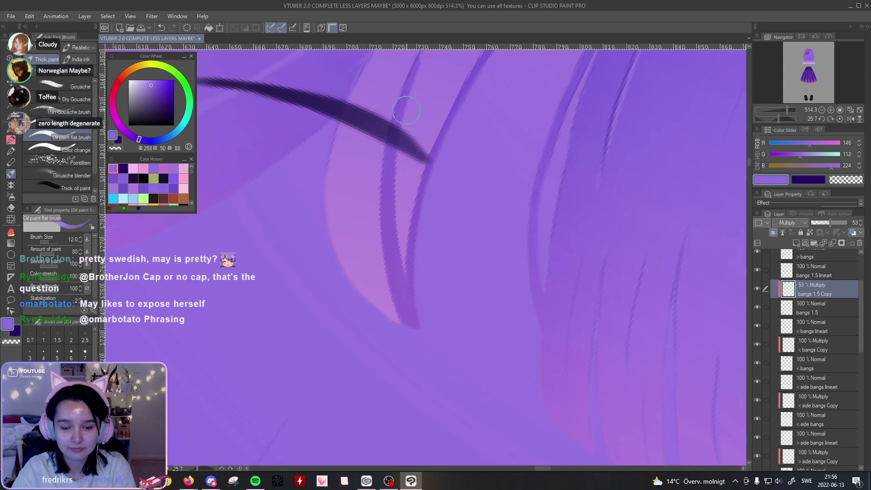
Step: Try to widen the inner shadow with extra strokes beside it, filling the area toward the strand's tip
scroll(410, 104, "down", 2)
left_click_drag(397, 95, 397, 287)
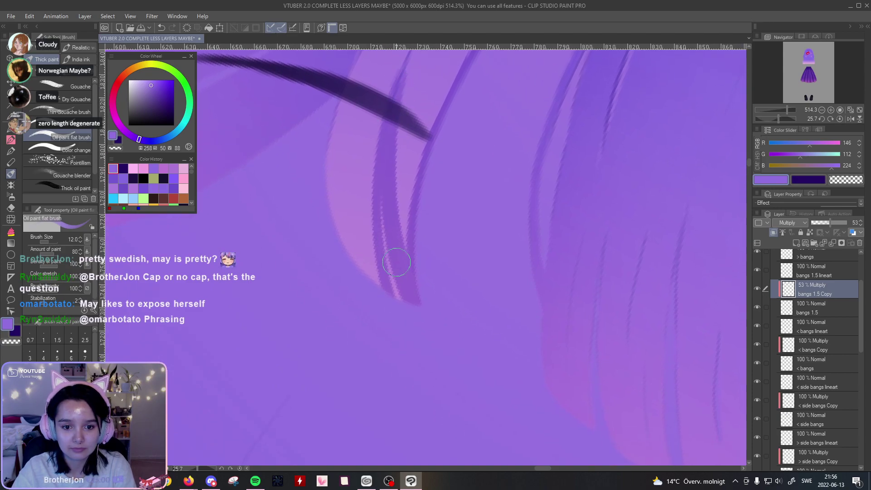
key("ctrl+z")
left_click_drag(395, 88, 402, 303)
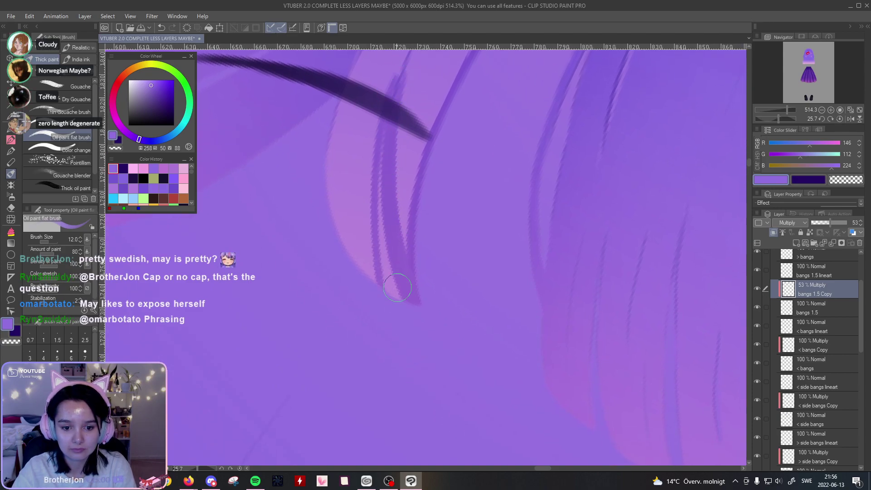
left_click_drag(392, 96, 408, 308)
left_click_drag(381, 187, 408, 320)
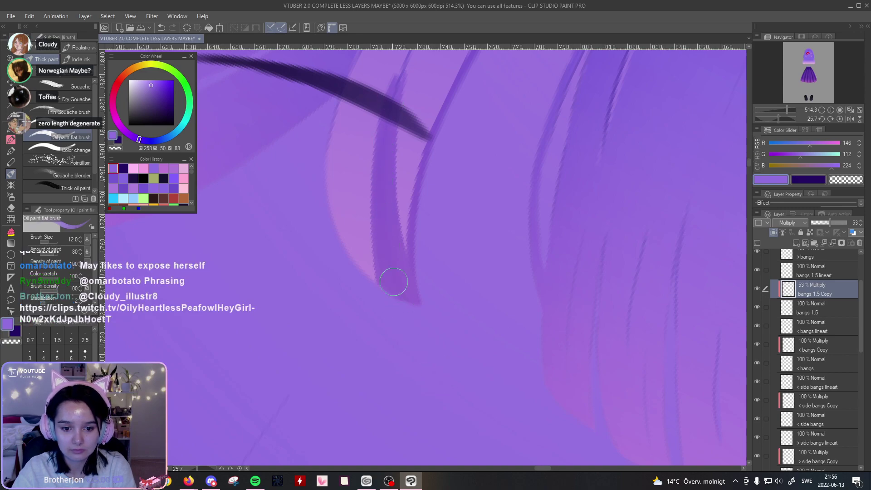
Step: Try to paint a curved shadow along the outer left edge of the strand down to its tip
left_click_drag(363, 196, 398, 245)
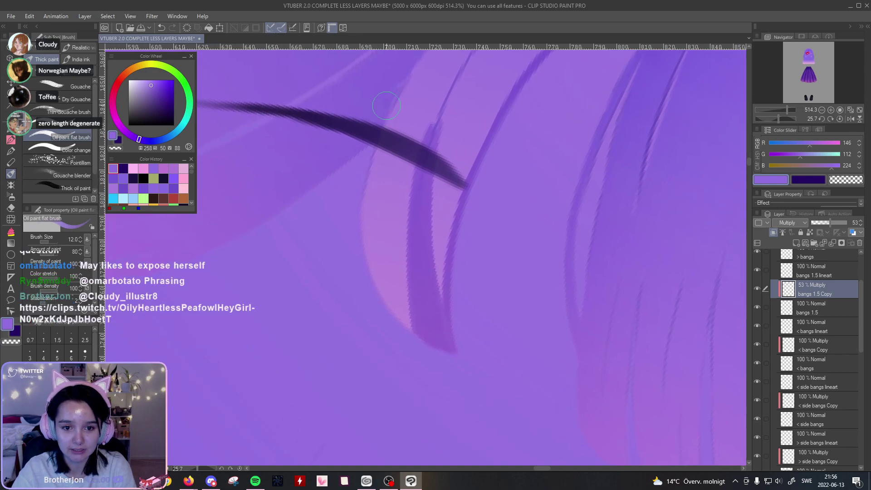
left_click_drag(377, 119, 382, 294)
key("ctrl+z")
mouse_move(391, 95)
left_mouse_down()
mouse_move(367, 195)
mouse_move(369, 291)
left_mouse_up()
key("ctrl+z")
left_click_drag(394, 83, 376, 250)
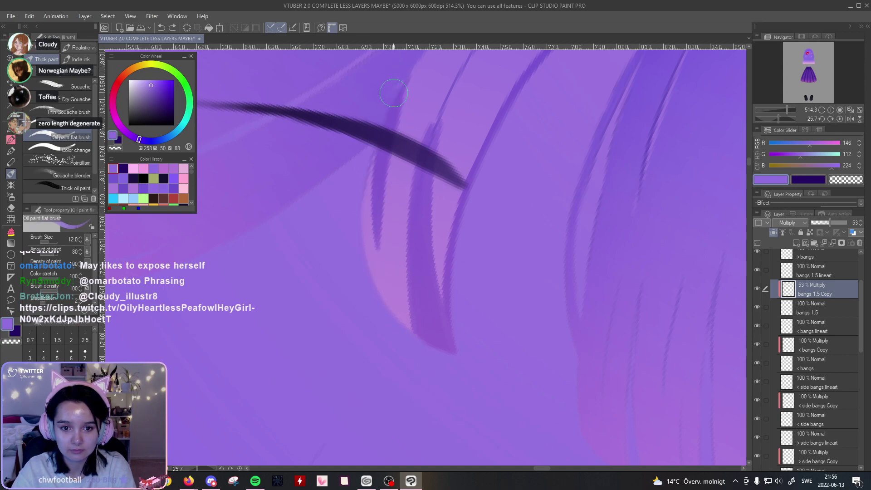
key("ctrl+z")
left_click_drag(375, 145, 411, 327)
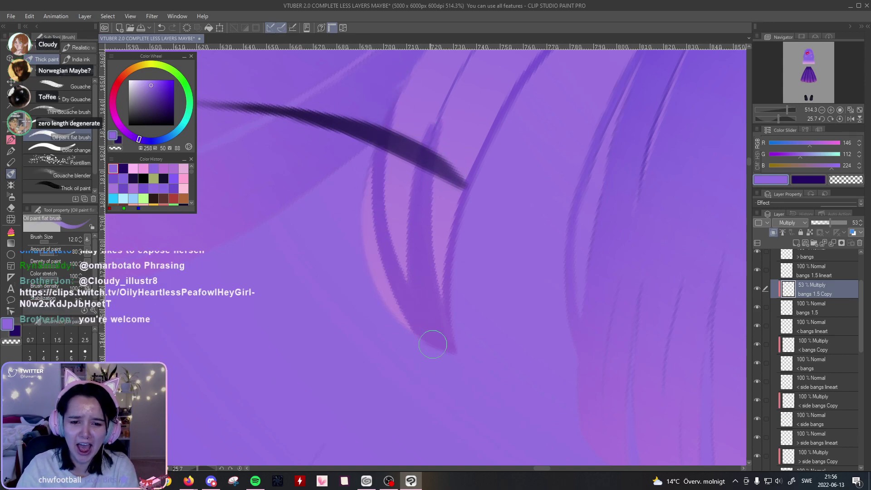
key("ctrl+z")
left_click_drag(405, 74, 434, 361)
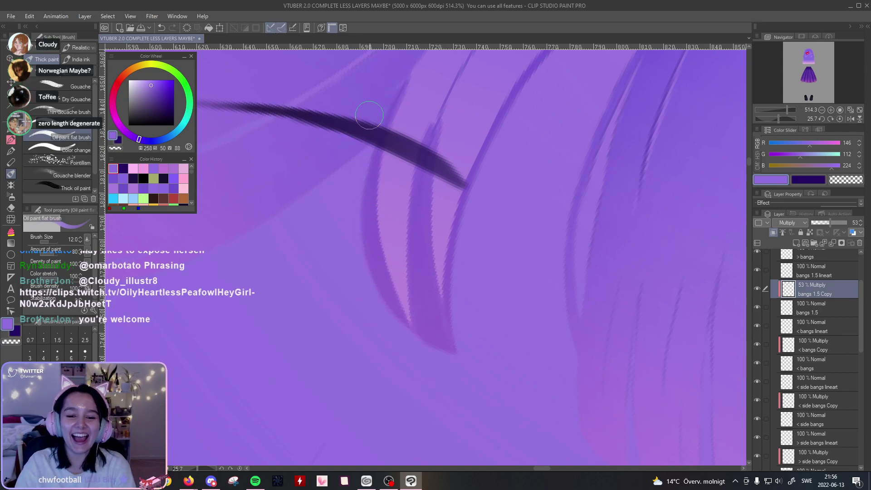
Step: Reset the canvas rotation and compare the strand with and without the inner shadow stroke
left_click(840, 119)
left_click(850, 119)
mouse_move(786, 109)
left_mouse_down()
mouse_move(777, 107)
mouse_move(788, 101)
left_mouse_up()
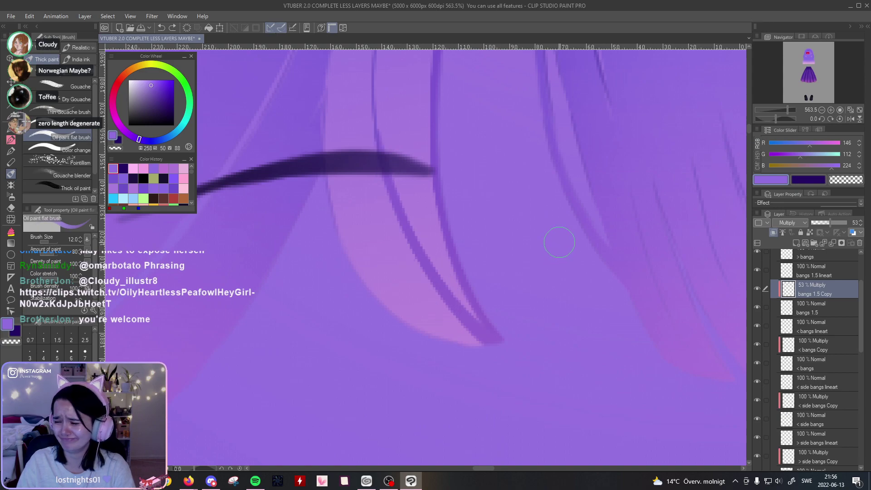
key("ctrl+z")
key("ctrl+y")
key("ctrl+z")
key("ctrl+y")
key("ctrl+z")
key("ctrl+y")
key("ctrl+z")
key("ctrl+y")
key("ctrl+z")
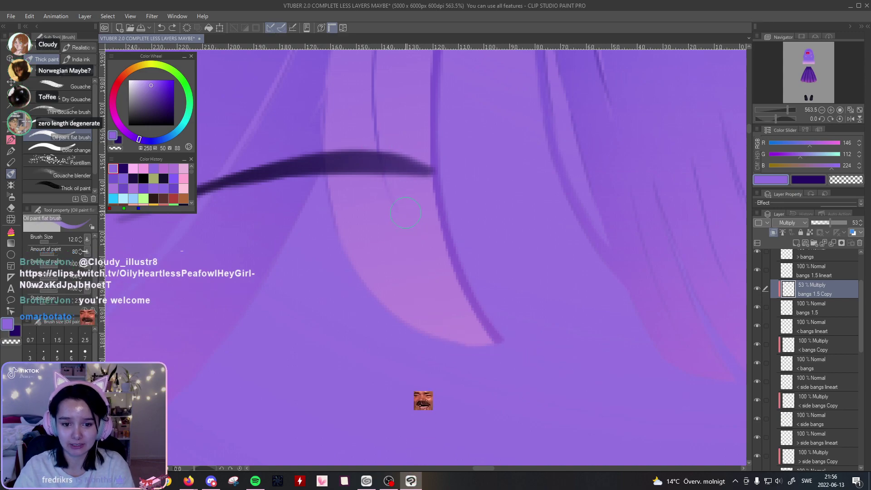
key("ctrl+y")
Step: Hide the eyebrows layer and save the document
mouse_move(788, 110)
left_mouse_down()
mouse_move(779, 114)
mouse_move(788, 109)
left_mouse_up()
left_click_drag(548, 210, 545, 293)
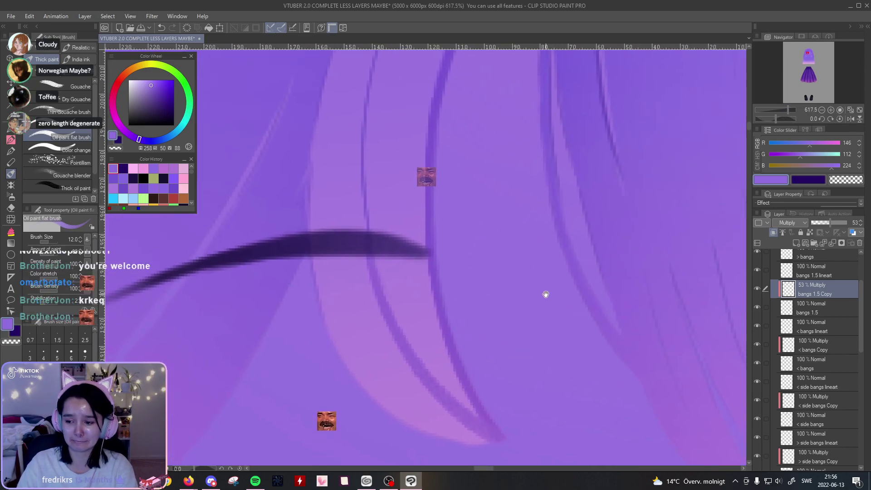
left_click_drag(830, 327, 856, 304)
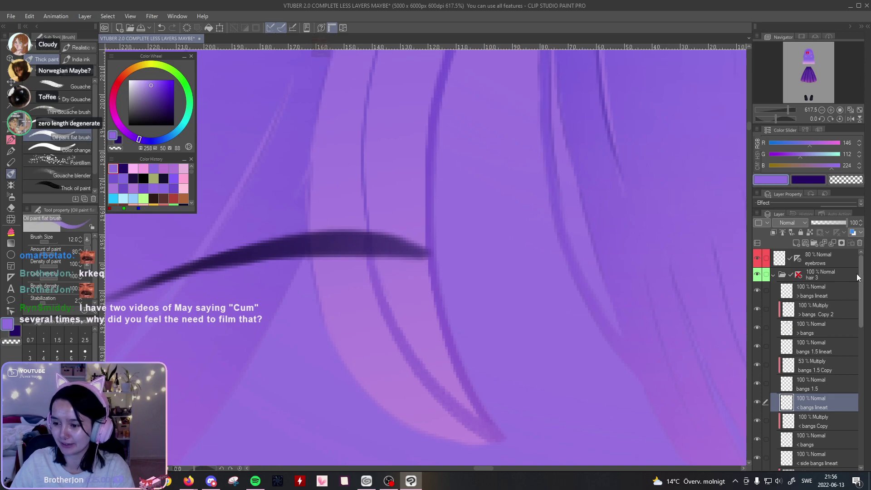
left_click(757, 257)
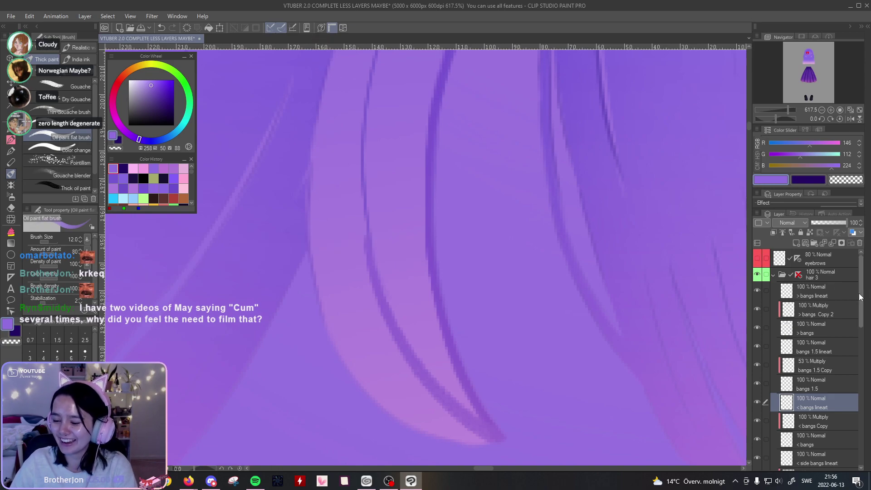
left_click_drag(791, 109, 783, 122)
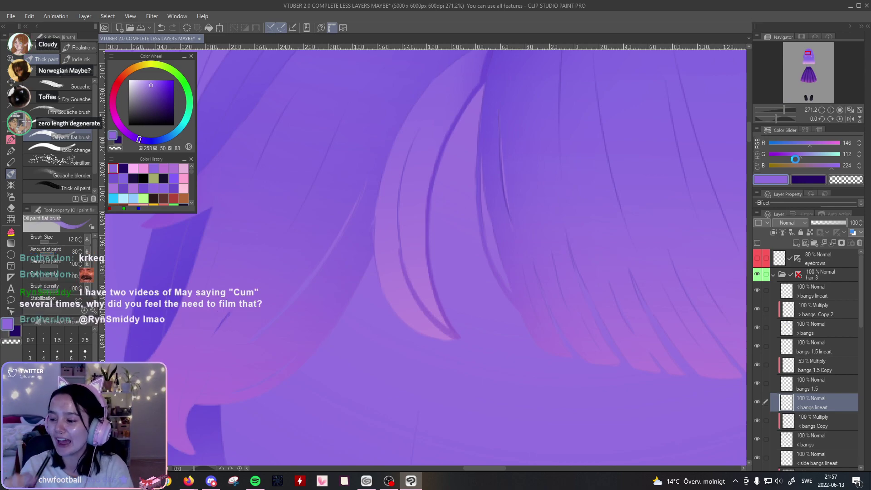
key("ctrl+s")
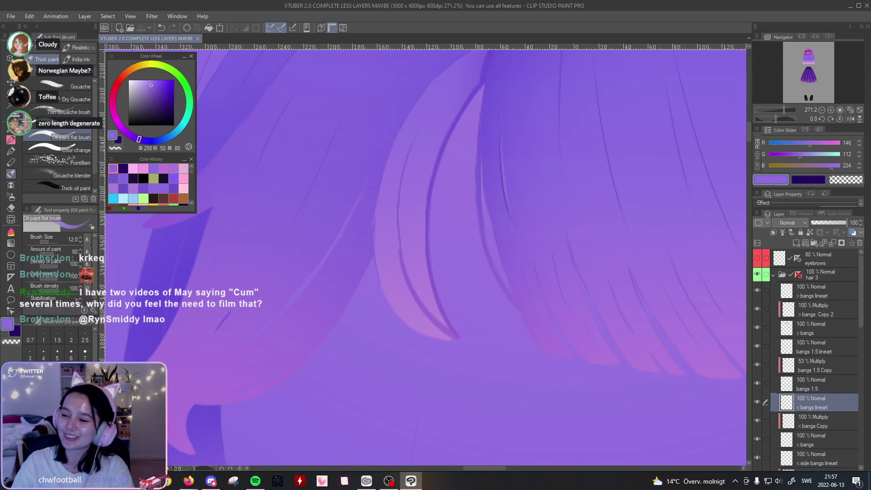
Step: On the bangs 1.5 Copy layer, repaint a section of the strand's thin inner shadow line until the stroke follows its curve
left_click_drag(784, 107, 793, 107)
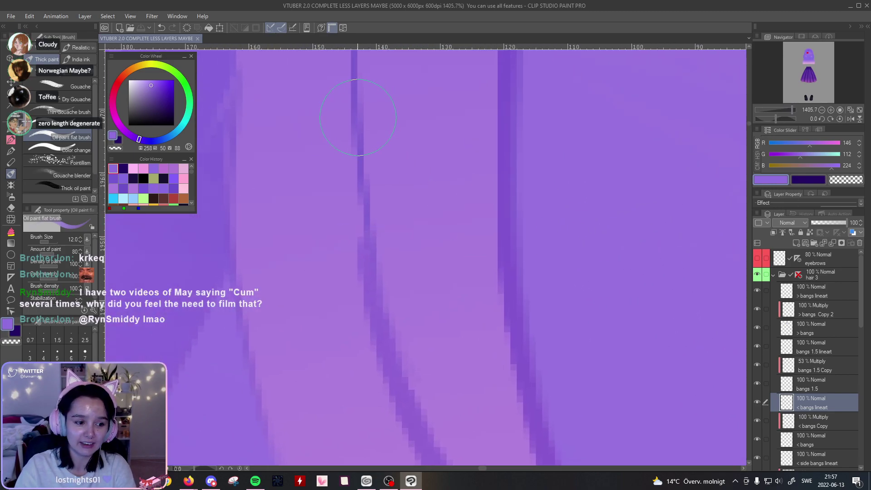
left_click_drag(363, 100, 363, 180)
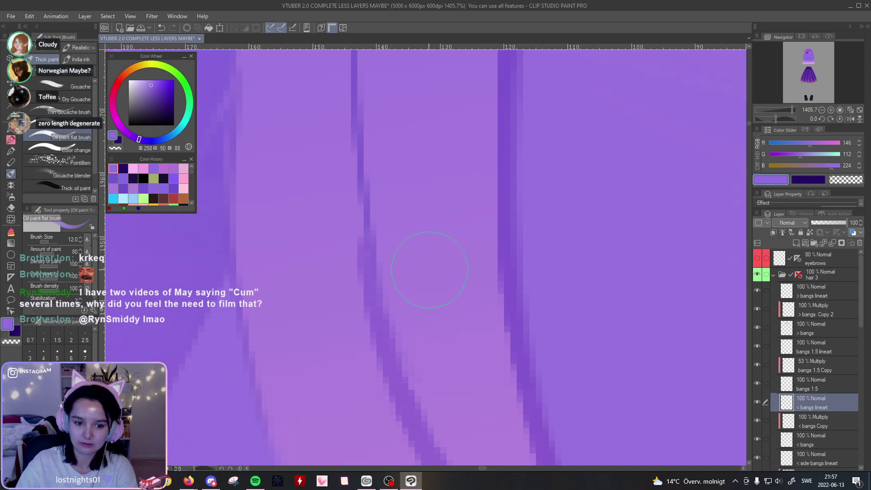
left_click(819, 368)
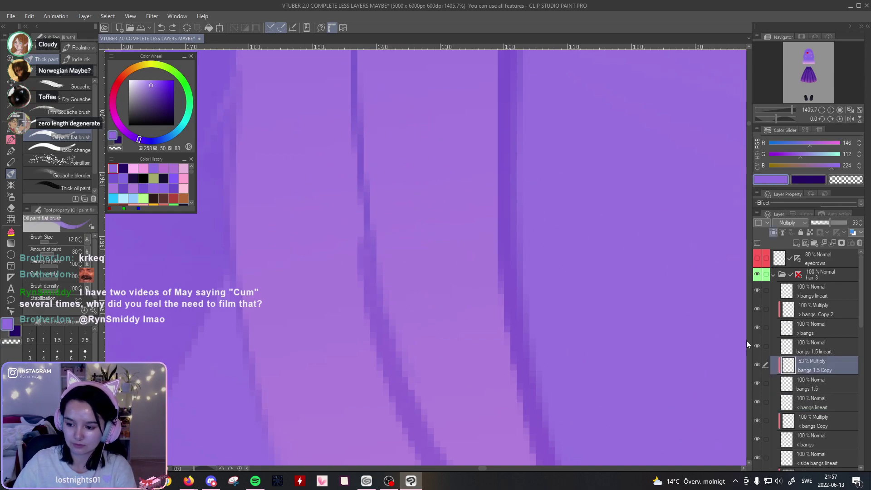
left_click_drag(356, 118, 373, 268)
key("ctrl+z")
left_click_drag(357, 132, 371, 263)
key("ctrl+z")
left_click_drag(352, 108, 374, 254)
key("ctrl+z")
left_click_drag(356, 139, 370, 233)
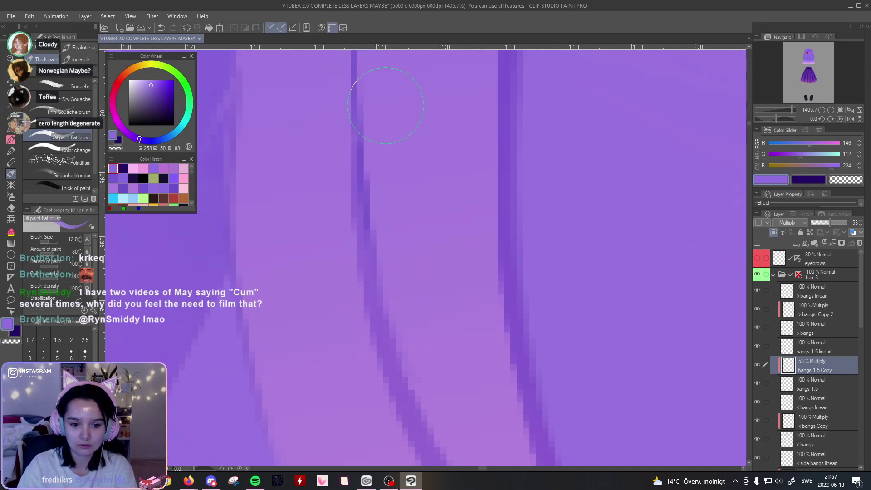
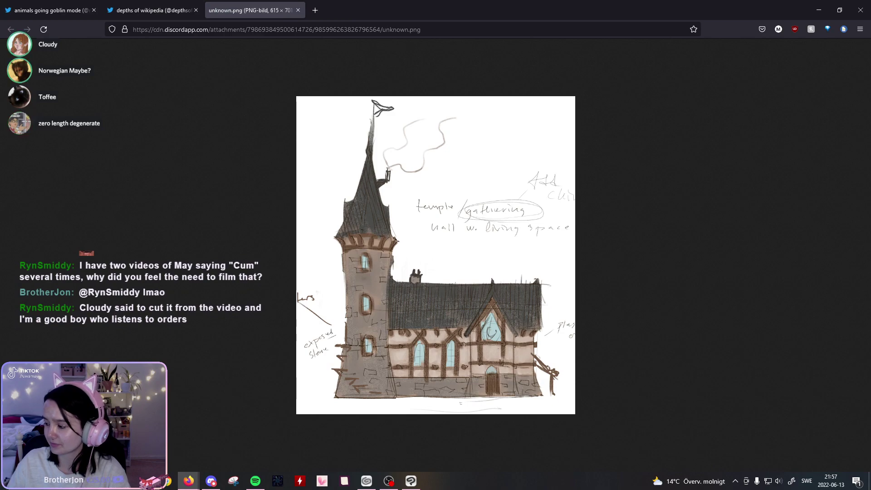
Step: Switch to the browser, search the web for "welcome to the cum zone" and play the official music video on YouTube
key("alt+Tab")
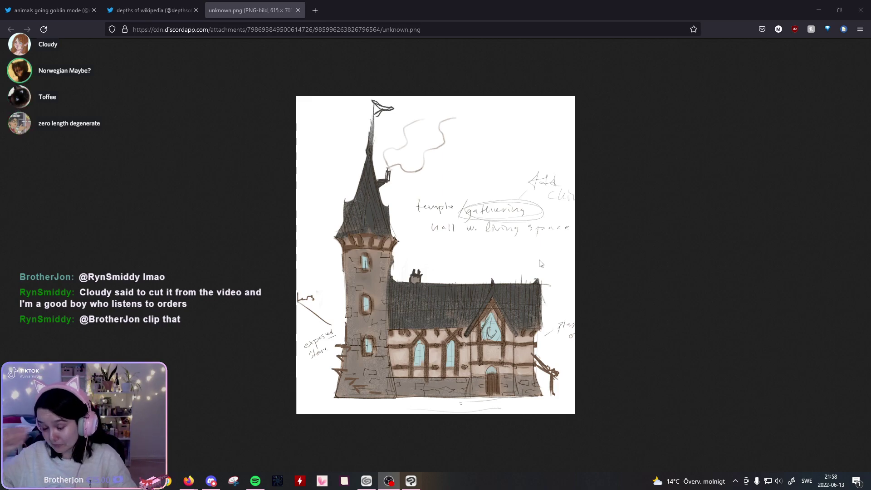
left_click(319, 8)
type("welcome to the cum zone")
key("Return")
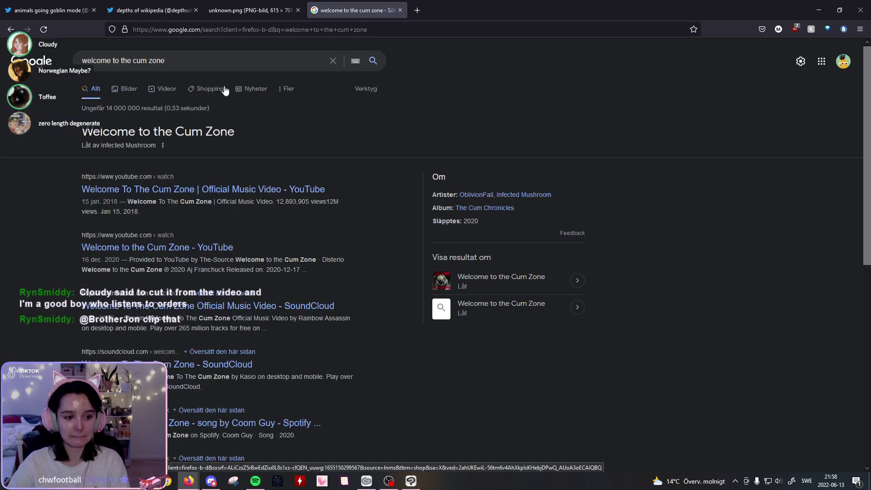
left_click(183, 189)
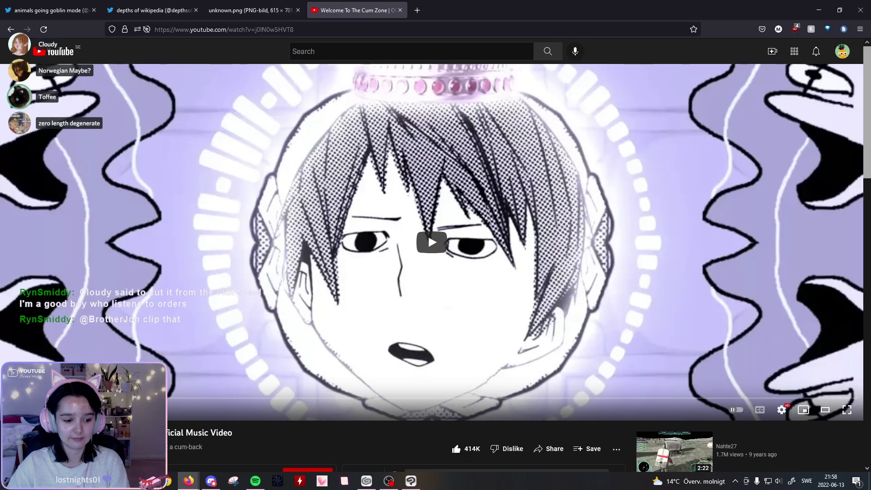
left_click(430, 239)
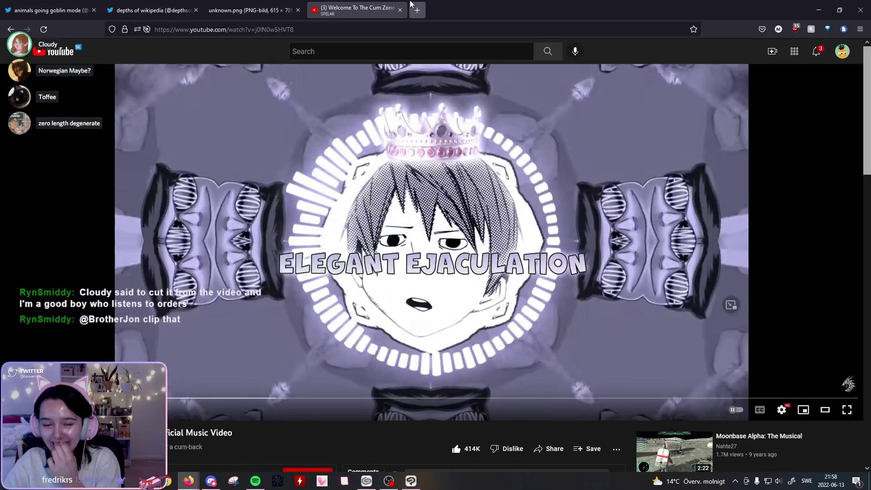
Step: Close the music video and minimize the browser to return to Clip Studio Paint
left_click(399, 10)
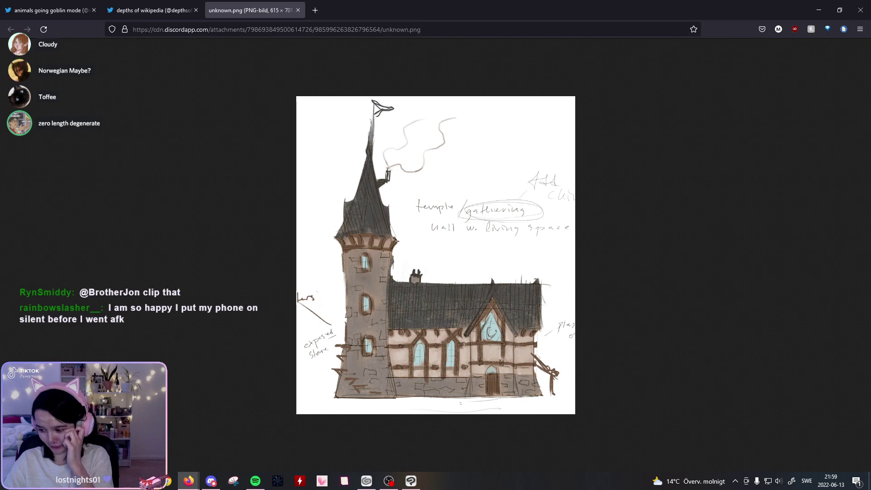
key("alt+Tab")
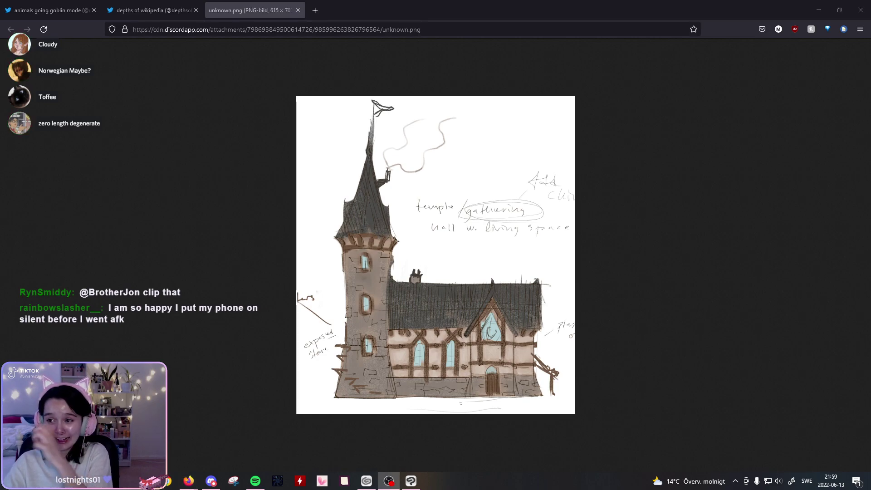
left_click(814, 10)
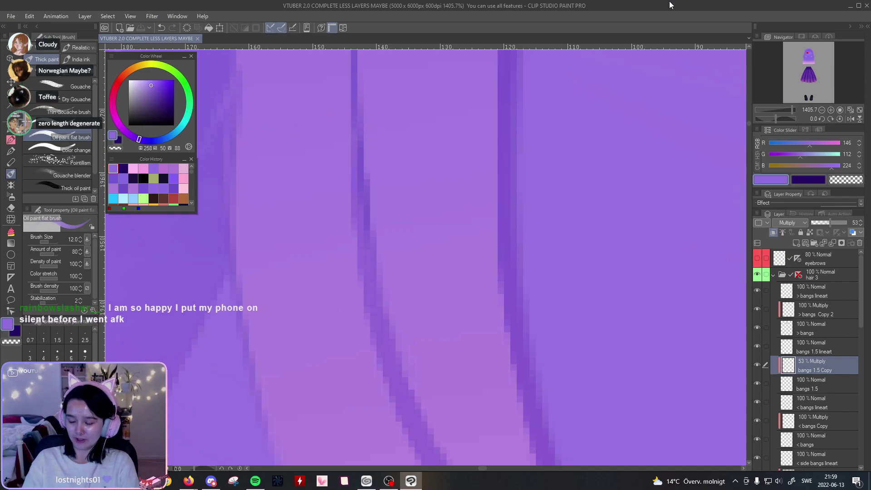
left_click_drag(793, 110, 785, 109)
left_click_drag(686, 157, 580, 300)
left_click_drag(785, 110, 792, 110)
left_click_drag(472, 248, 523, 444)
left_click_drag(498, 324, 522, 321)
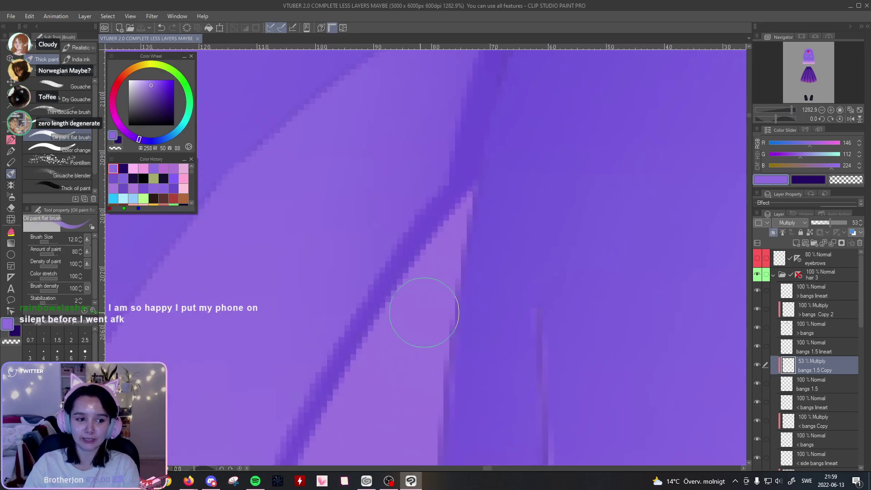
left_click(11, 140)
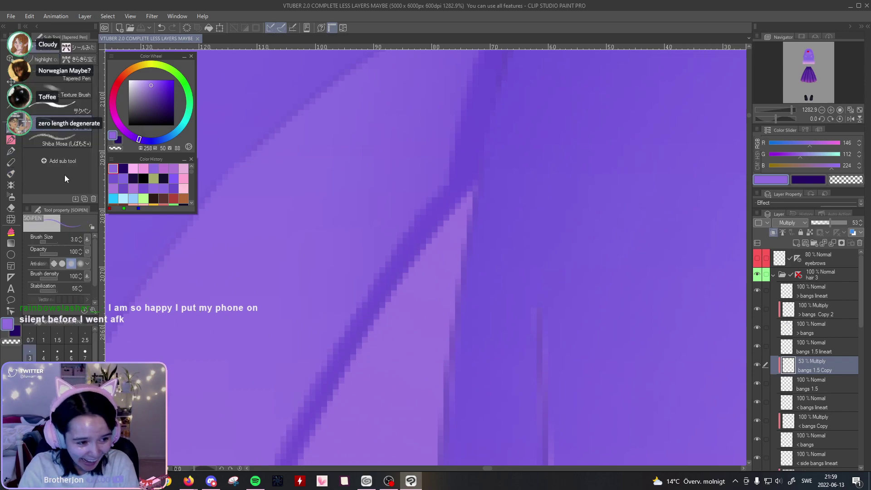
left_click(10, 151)
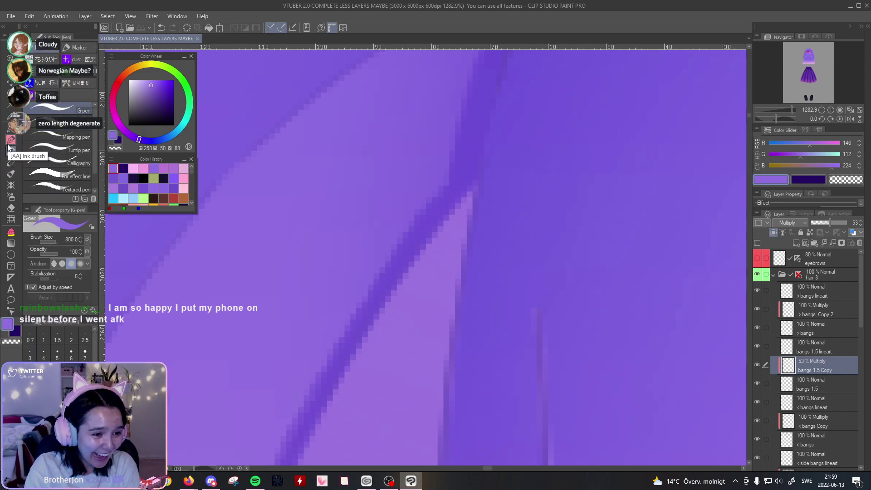
left_click(11, 174)
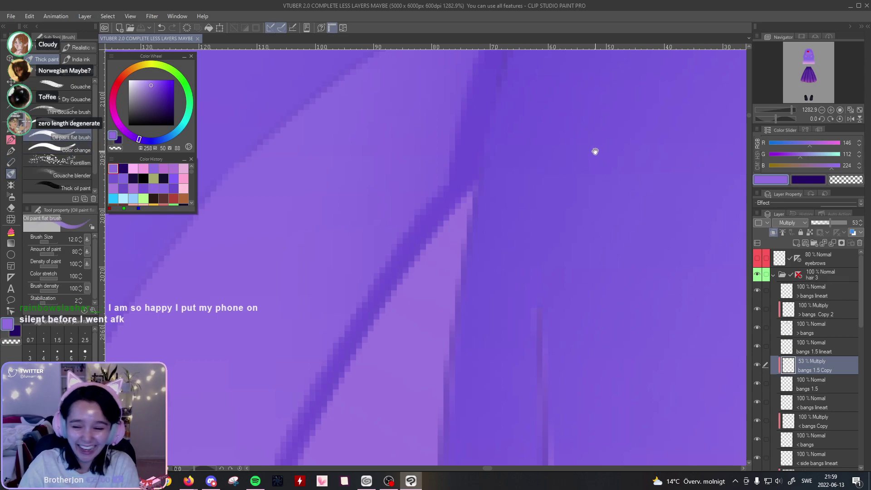
Step: Paint a shadow stroke at the strand's upper end, running from the hair parting down into the inner shadow
left_click_drag(595, 149, 572, 191)
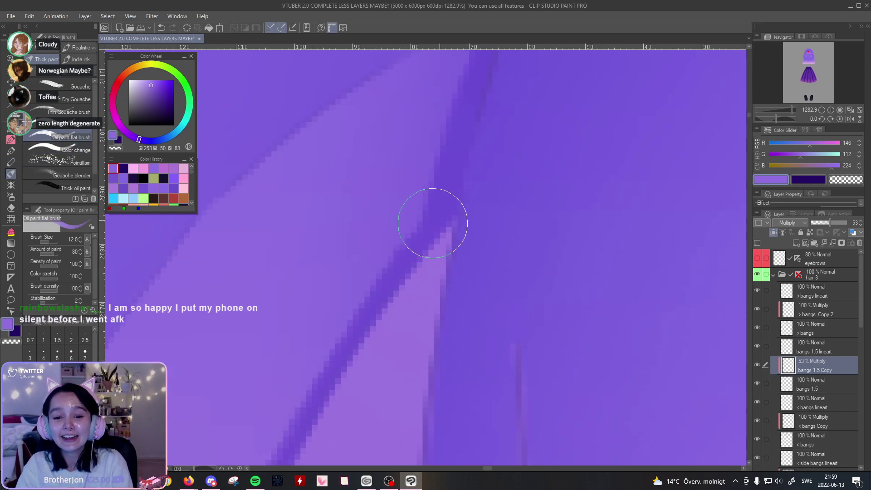
left_click(783, 118)
left_click(783, 114)
left_click(849, 119)
left_click(849, 119)
left_click(839, 119)
left_click(785, 110)
left_click_drag(785, 110, 789, 108)
left_click_drag(450, 153, 426, 235)
key("ctrl+z")
left_click_drag(471, 97, 421, 280)
key("ctrl+z")
left_click_drag(483, 103, 420, 301)
Step: With the canvas rotated about 30 degrees, thicken the inner shadow along the strand's lower curve down to its tip
left_click_drag(500, 284, 638, 48)
left_click_drag(517, 447, 475, 202)
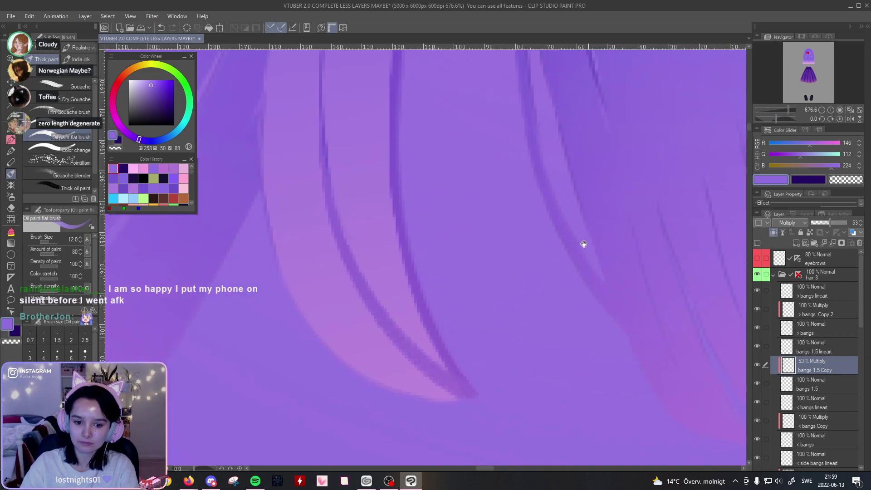
left_click_drag(776, 119, 779, 118)
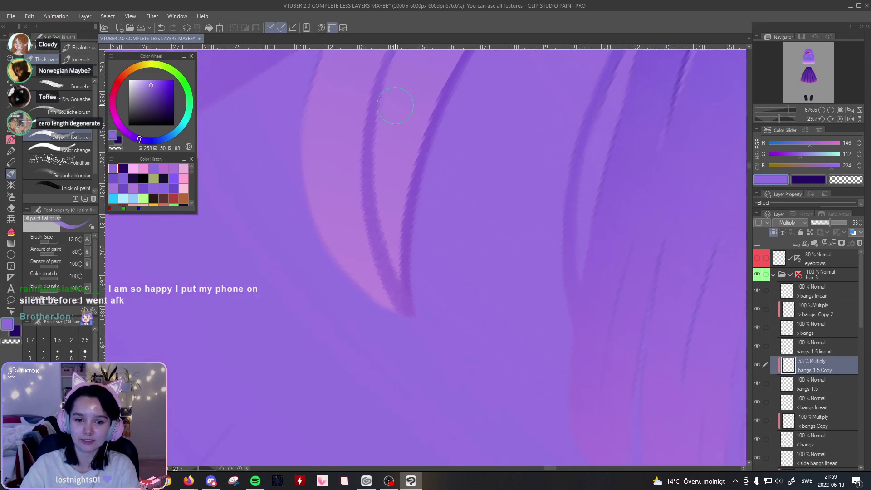
left_click_drag(378, 88, 407, 304)
key("ctrl+z")
left_click_drag(375, 128, 404, 268)
key("ctrl+z")
left_click_drag(377, 102, 404, 290)
left_click_drag(379, 256, 399, 299)
left_click_drag(372, 218, 408, 318)
left_click_drag(358, 171, 372, 220)
Step: Try to paint shadow strokes along the strand's lower outer edge toward its tip, and reset the canvas rotation
left_click_drag(320, 133, 420, 416)
key("ctrl+z")
left_click_drag(325, 118, 440, 423)
key("ctrl+z")
left_click_drag(317, 168, 361, 323)
key("ctrl+z")
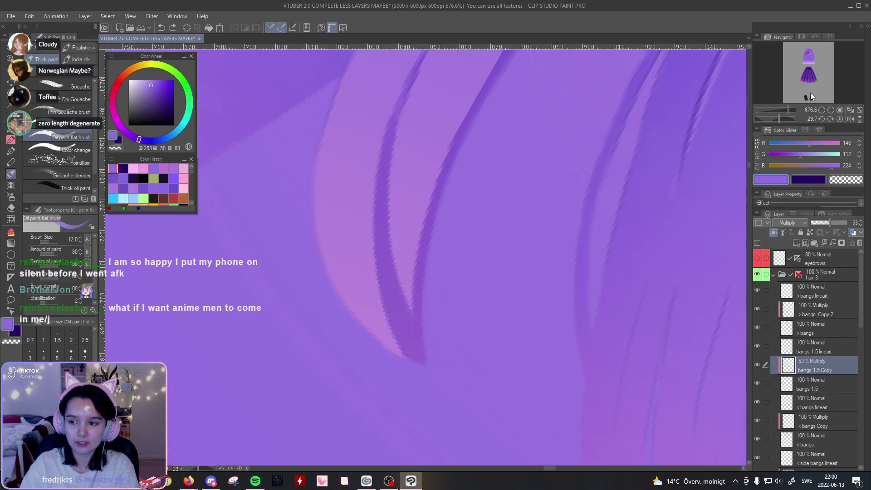
mouse_move(369, 318)
left_mouse_down()
mouse_move(347, 198)
mouse_move(381, 341)
left_mouse_up()
left_click_drag(332, 224, 383, 353)
left_click_drag(316, 204, 358, 311)
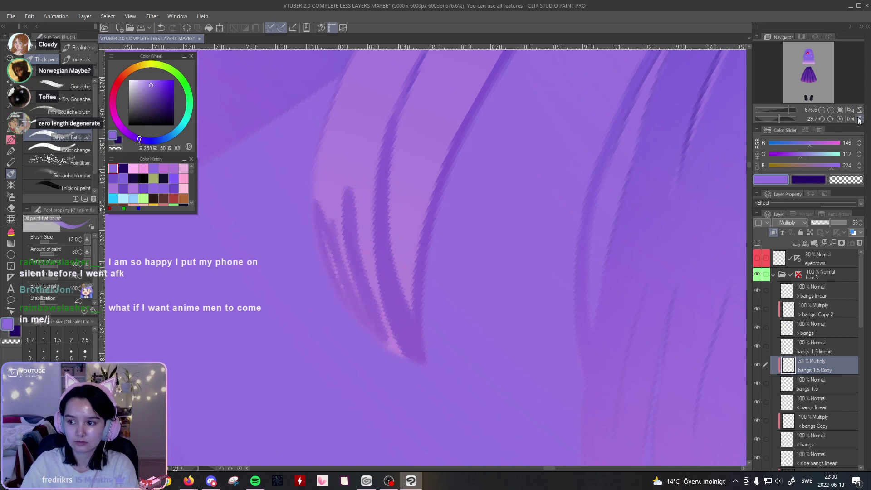
left_click(841, 118)
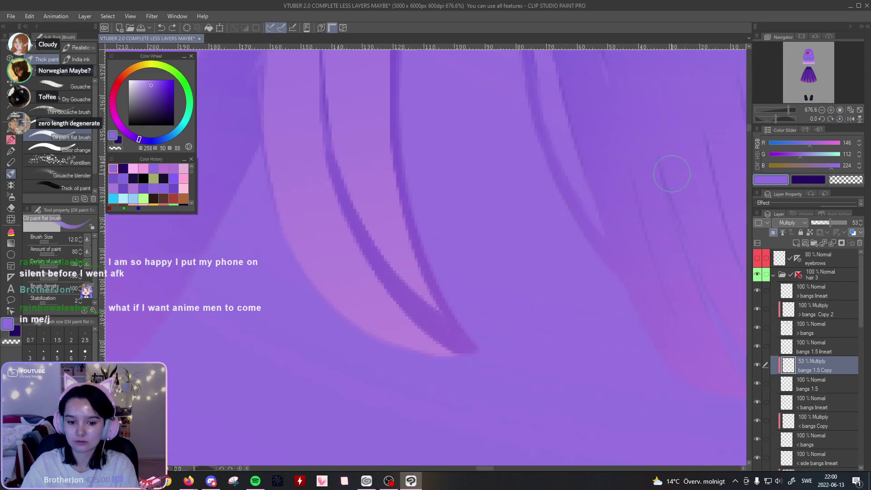
mouse_move(790, 111)
left_mouse_down()
mouse_move(779, 123)
mouse_move(787, 116)
left_mouse_up()
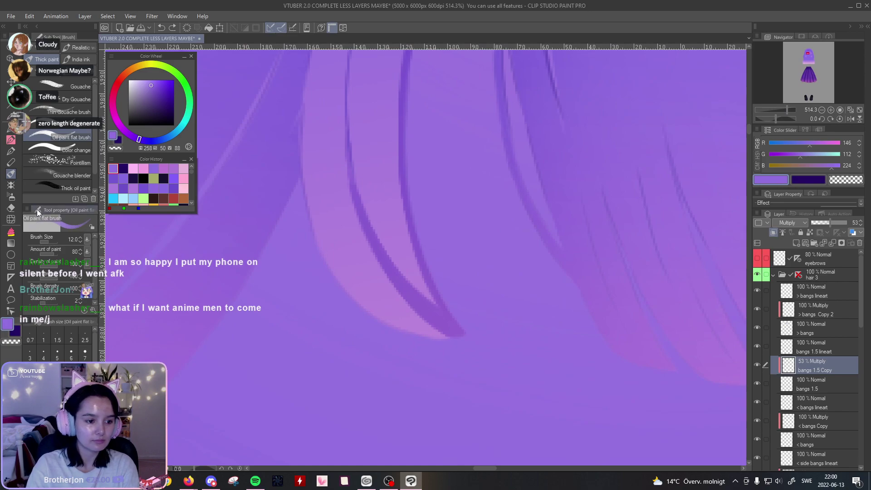
left_click(72, 175)
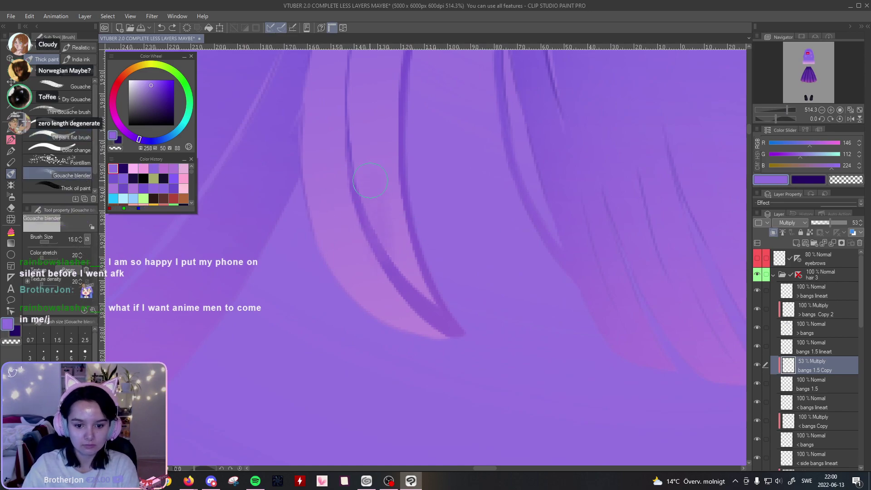
key("[")
key("[")
left_click_drag(383, 135, 397, 205)
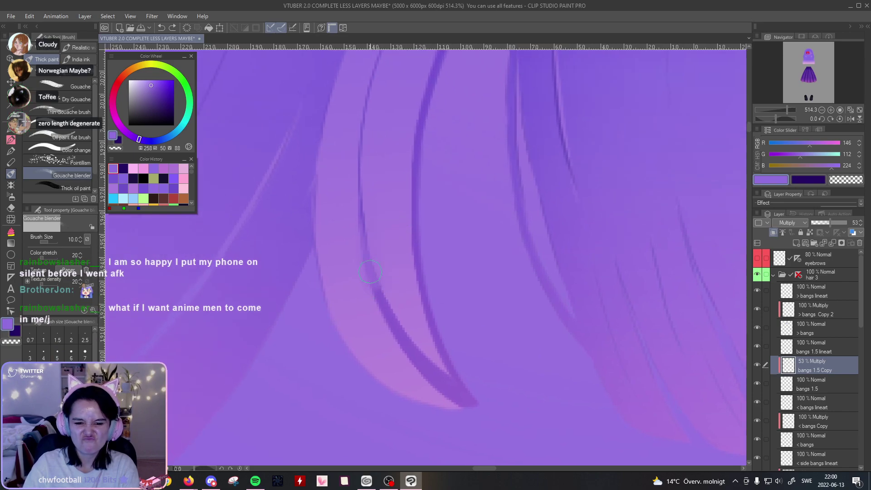
Step: Blend the shadow's edge at the upper part of the strand with the Painterly blender at brush size 15
left_click(11, 219)
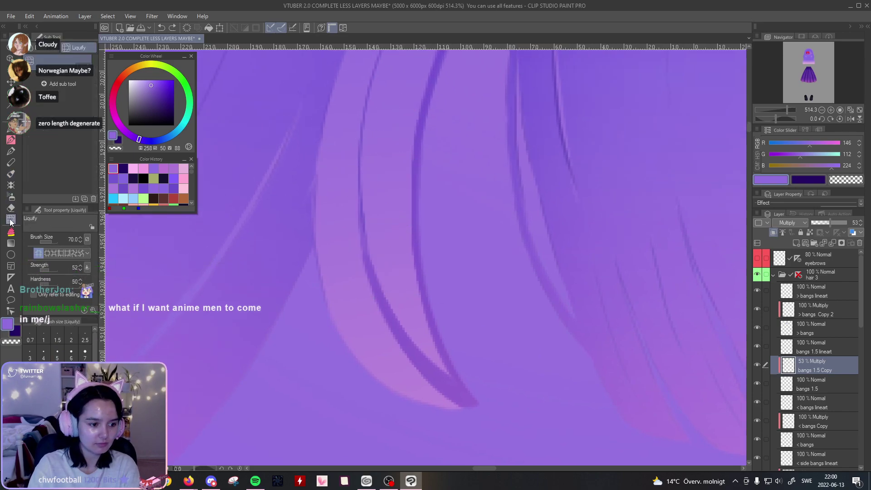
left_click(86, 146)
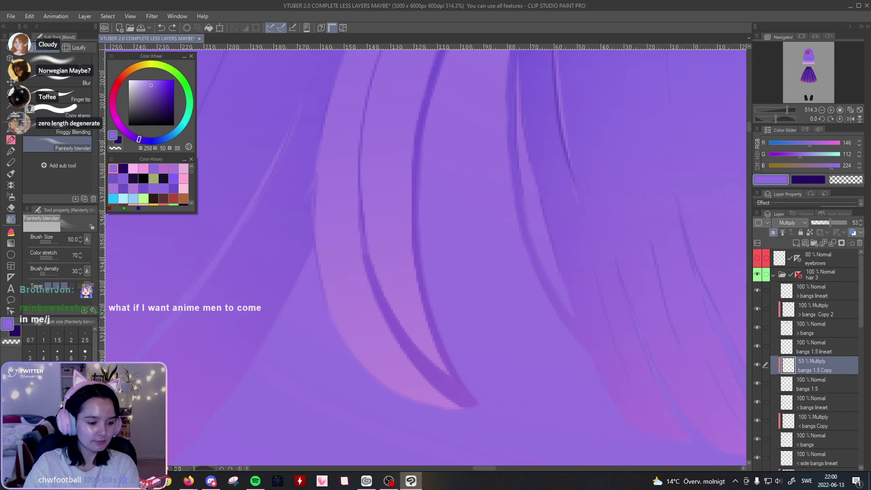
left_click_drag(527, 134, 487, 292)
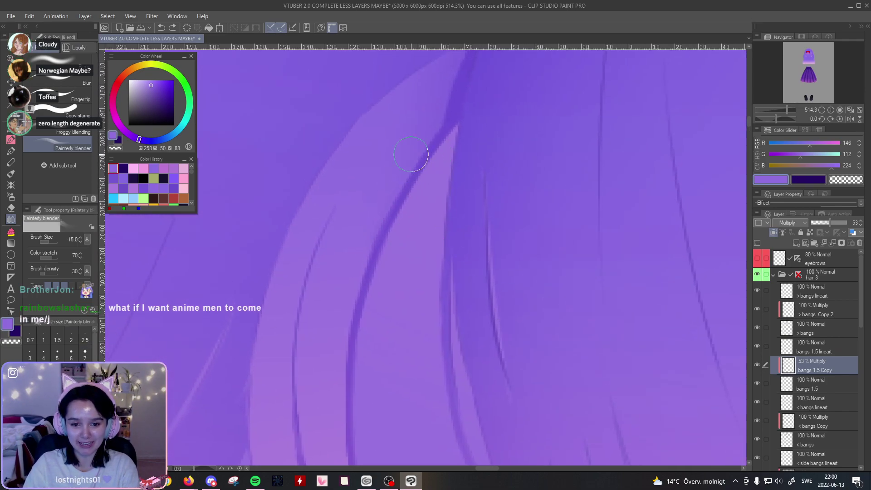
mouse_move(412, 174)
left_mouse_down()
mouse_move(393, 196)
mouse_move(366, 184)
left_mouse_up()
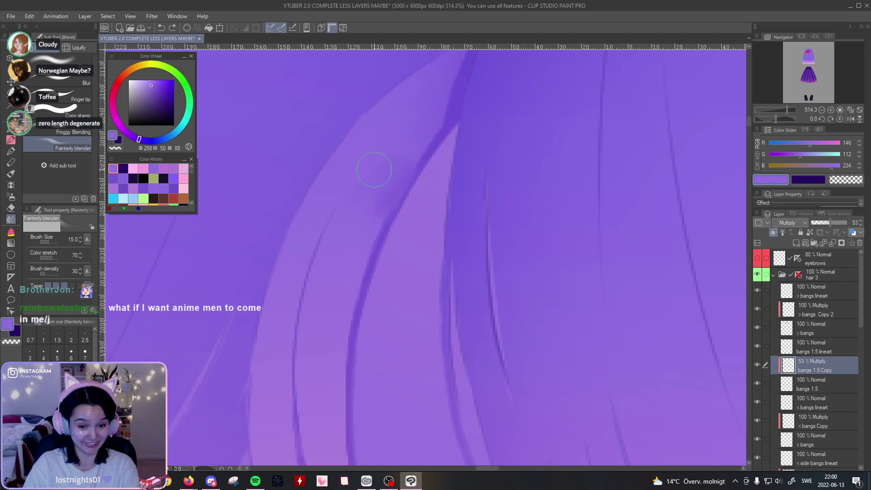
Step: Rotate the canvas and try to blend the shadow at the strand's tip into its outer edge with the Painterly blender
left_click_drag(442, 293, 405, 189)
left_click_drag(508, 290, 477, 211)
left_click_drag(776, 118, 778, 112)
left_click_drag(499, 265, 610, 349)
left_click_drag(777, 117, 781, 115)
left_click_drag(652, 281, 572, 221)
left_click_drag(385, 268, 352, 196)
mouse_move(375, 282)
left_mouse_down()
mouse_move(346, 195)
mouse_move(375, 181)
mouse_move(386, 186)
left_mouse_up()
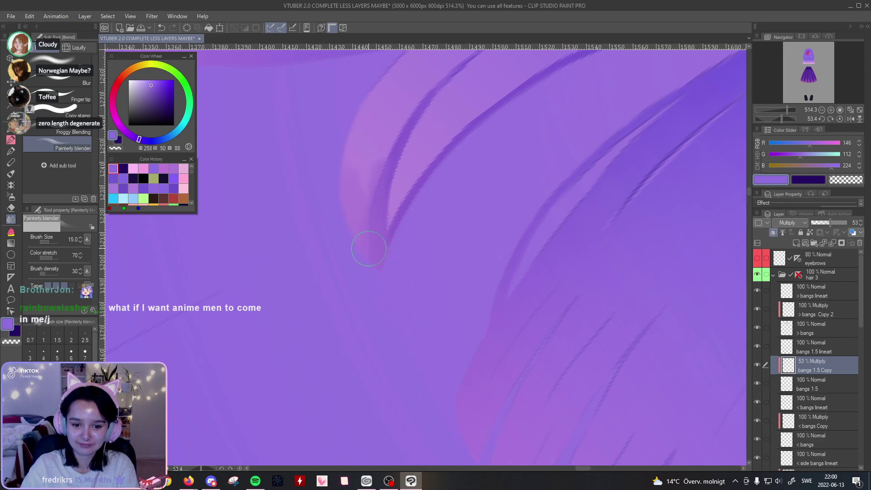
Step: Reset the canvas rotation and review the bangs shading within the whole hairstyle
left_click(839, 119)
mouse_move(786, 111)
left_mouse_down()
mouse_move(775, 116)
mouse_move(783, 116)
left_mouse_up()
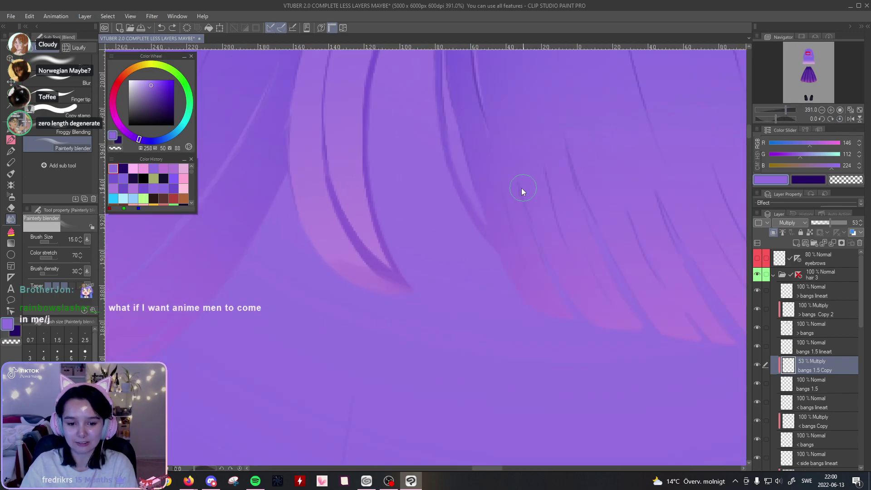
left_click_drag(498, 192, 555, 306)
mouse_move(547, 213)
left_mouse_down()
mouse_move(551, 288)
mouse_move(546, 227)
left_mouse_up()
left_click_drag(787, 110, 777, 120)
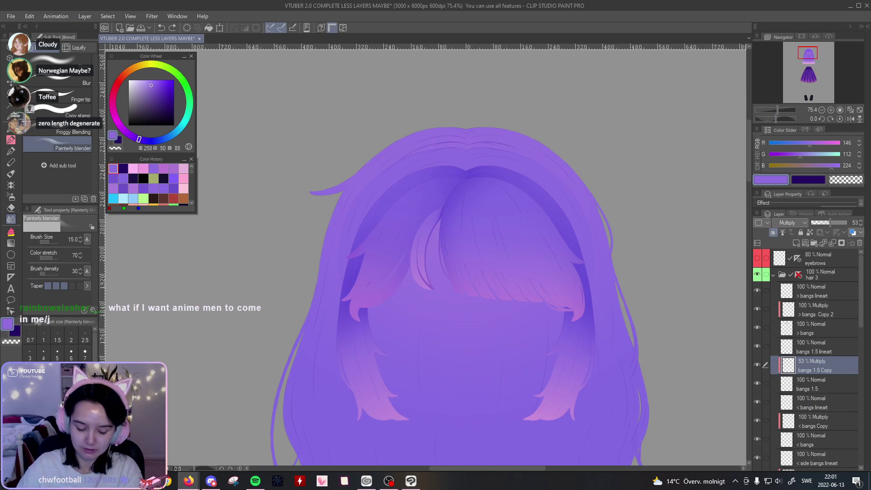
key("shift+Tab")
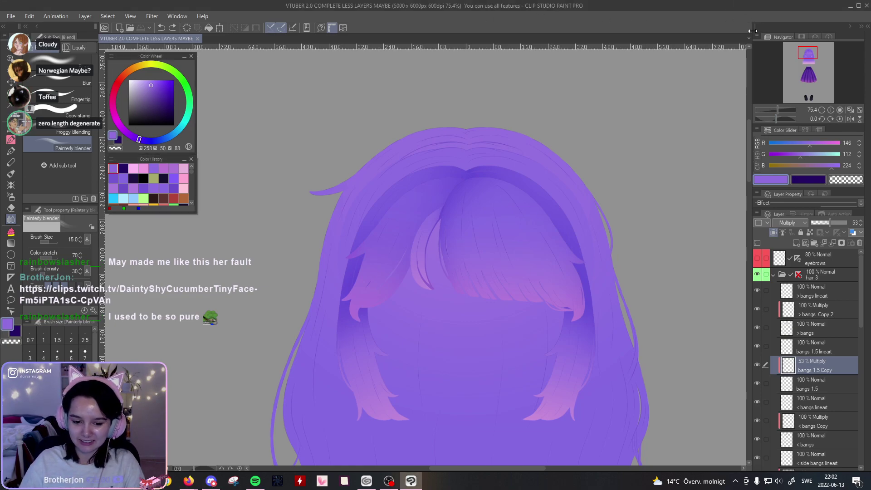
Step: Undo the last two blending strokes and inspect the strand up close
left_click_drag(778, 109, 781, 108)
left_click_drag(564, 296, 551, 261)
left_click_drag(781, 110, 782, 109)
key("ctrl+z")
key("ctrl+z")
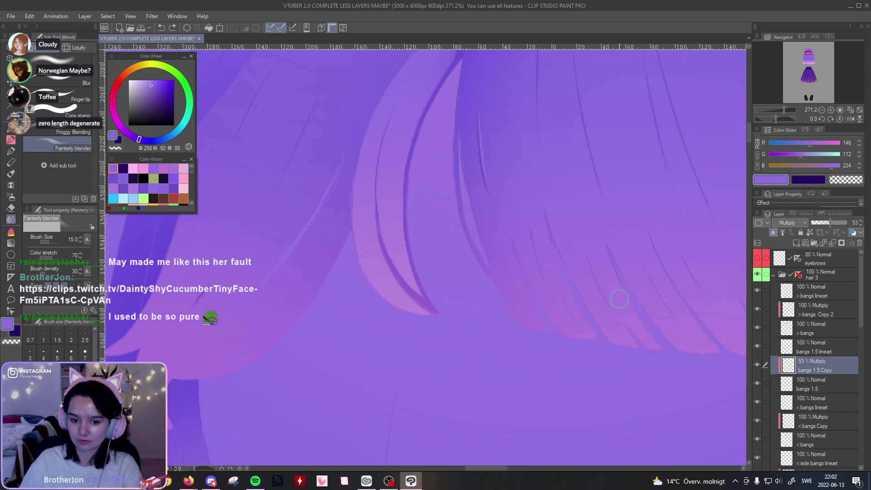
mouse_move(559, 317)
left_mouse_down()
mouse_move(566, 327)
mouse_move(554, 313)
left_mouse_up()
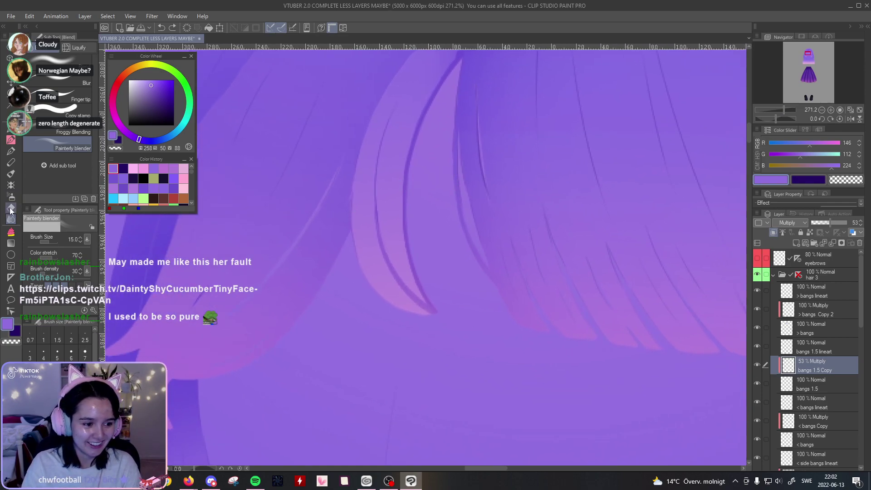
Step: Erase the existing shadow along the strand's inner edge and tip with the Soft eraser at size 40
left_click(10, 210)
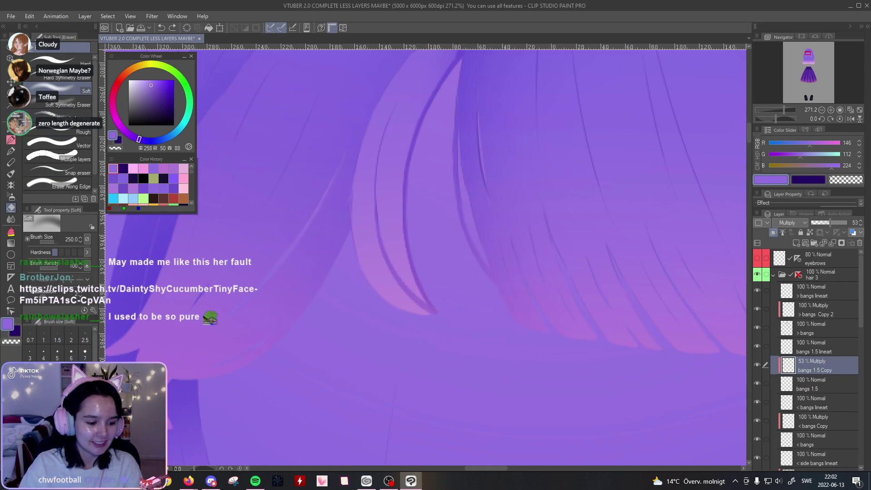
left_click_drag(384, 213, 409, 309)
left_click_drag(405, 236, 416, 331)
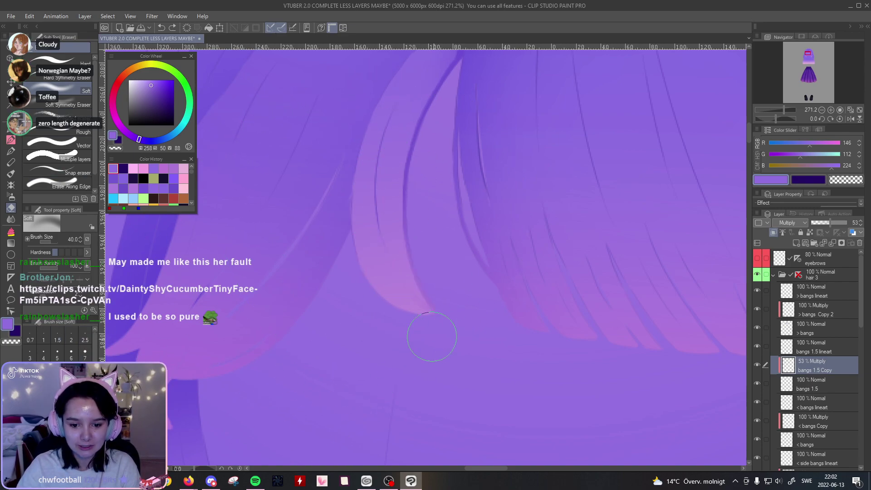
left_click_drag(407, 87, 408, 341)
left_click_drag(417, 63, 418, 352)
left_click_drag(424, 128, 443, 207)
left_click_drag(460, 129, 426, 367)
Step: Paint a new shadow band along the strand's inner edge with the Oil paint brush at size 25
left_click(11, 151)
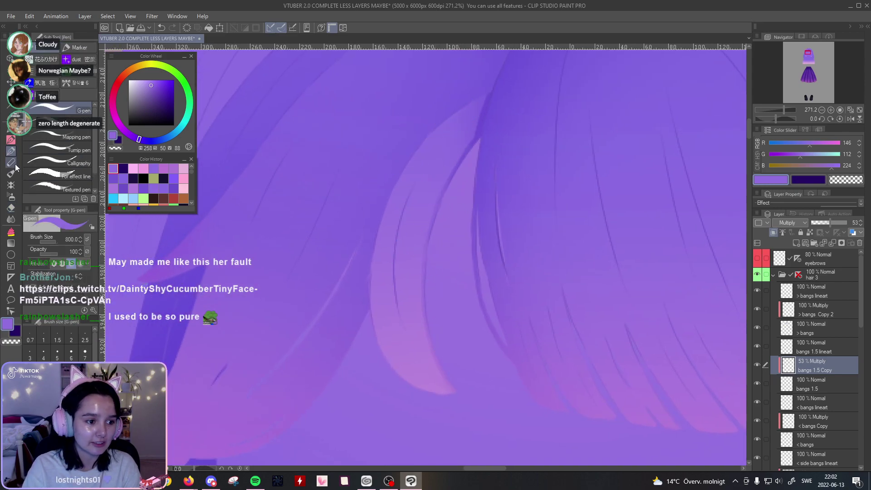
key("b")
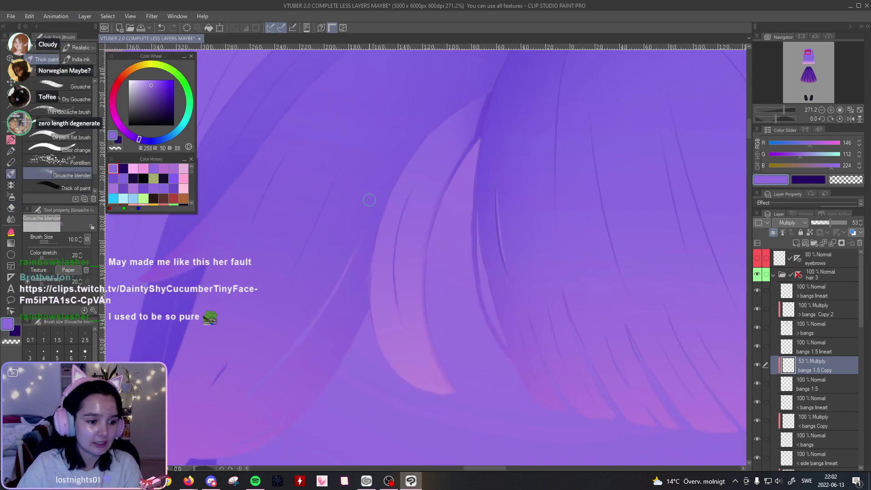
left_click(57, 395)
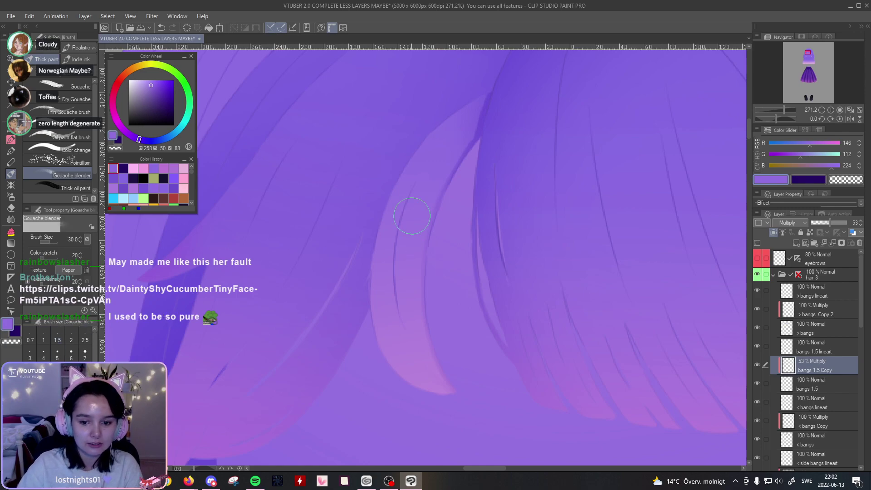
left_click_drag(379, 236, 365, 196)
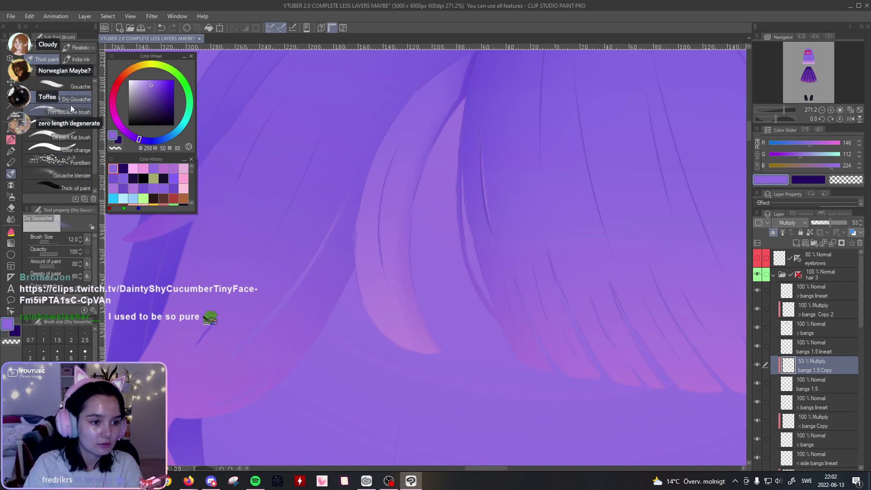
left_click(68, 124)
mouse_move(463, 108)
left_mouse_down()
mouse_move(411, 237)
mouse_move(422, 193)
mouse_move(417, 303)
left_mouse_up()
left_click_drag(461, 103, 431, 340)
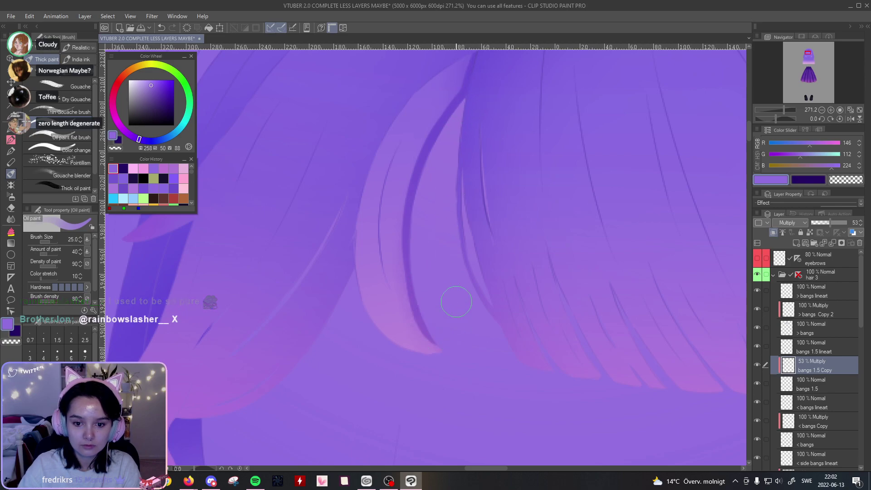
key("ctrl+z")
Step: Try to refine the shadow where the strand meets the neighbouring bangs with the Oil paint brush
left_click_drag(513, 116, 495, 183)
left_click_drag(784, 109, 788, 109)
left_click_drag(572, 145, 546, 249)
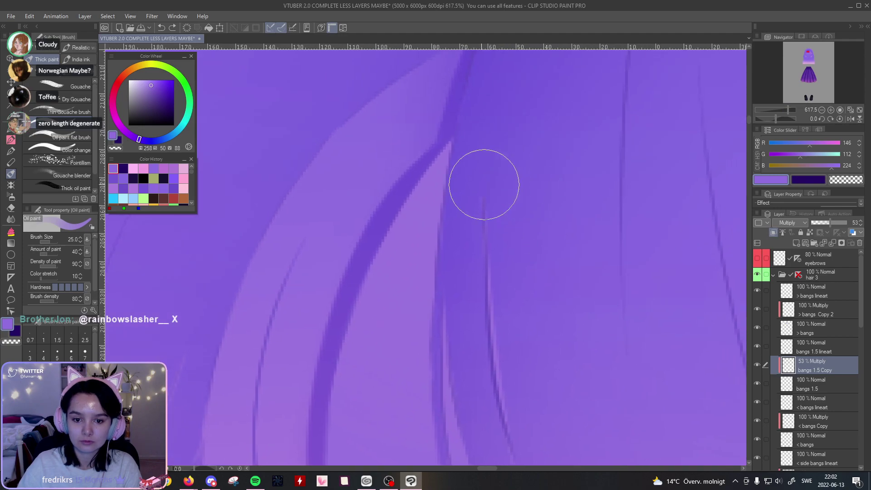
mouse_move(442, 134)
left_mouse_down()
mouse_move(411, 170)
mouse_move(442, 129)
left_mouse_up()
key("ctrl+z")
key("ctrl+y")
left_click_drag(379, 213, 420, 152)
key("ctrl+z")
left_click_drag(390, 193, 435, 127)
key("ctrl+z")
key("ctrl+z")
mouse_move(498, 147)
left_mouse_down()
mouse_move(475, 239)
mouse_move(495, 131)
left_mouse_up()
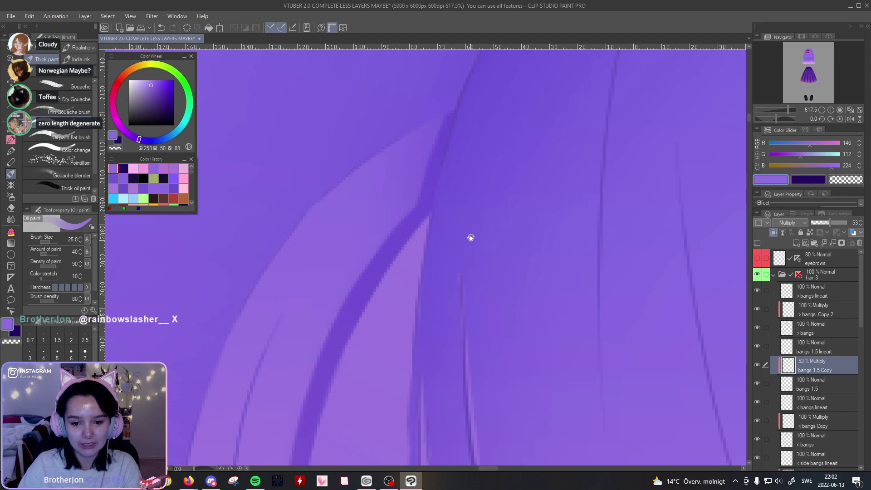
Step: Try textured shading along the outer edge of the strand's tip with the Dry Gouache brush at size 12
left_click_drag(775, 119, 766, 119)
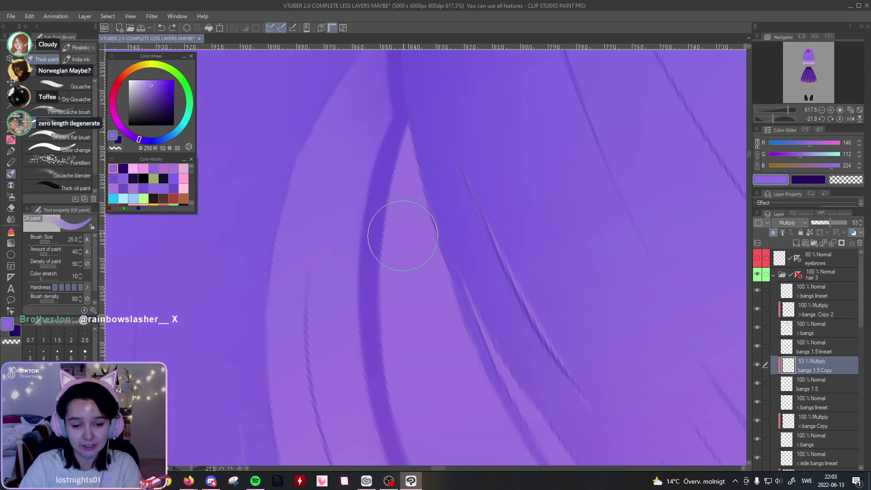
left_click(839, 118)
mouse_move(788, 110)
left_mouse_down()
mouse_move(778, 118)
mouse_move(785, 117)
left_mouse_up()
key("space")
left_click_drag(645, 298, 585, 229)
key("space")
left_click_drag(425, 226, 456, 185)
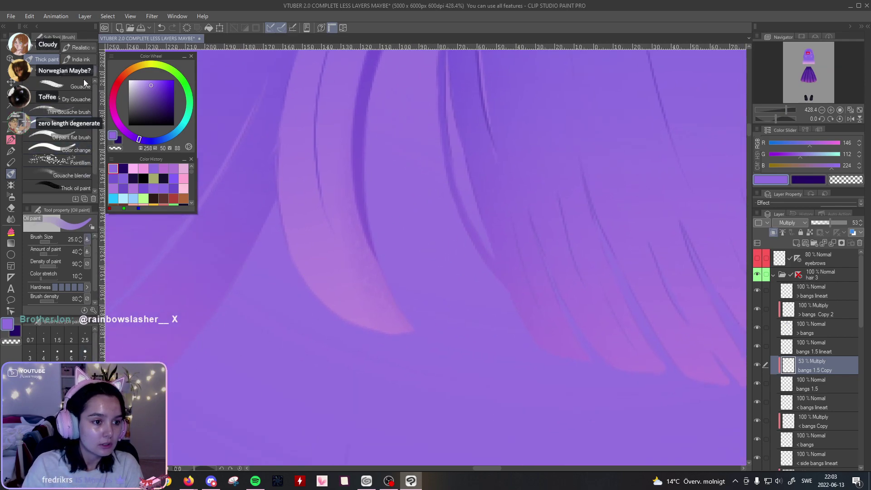
left_click(80, 100)
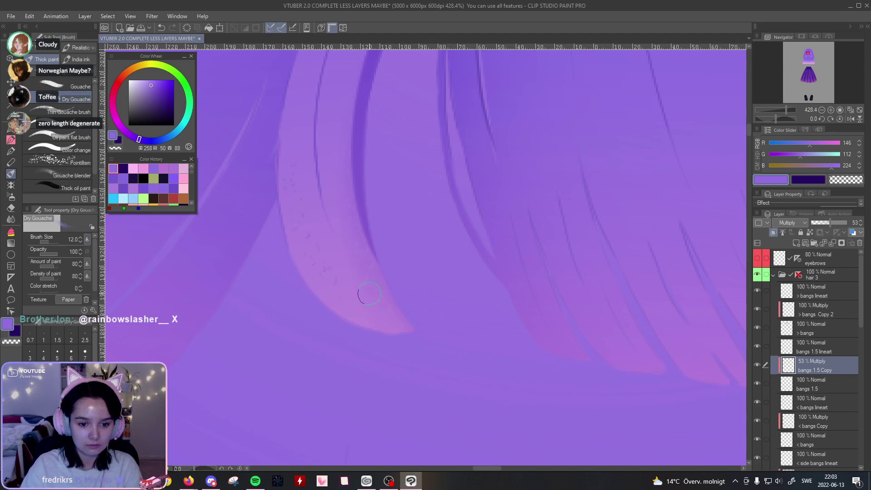
left_click_drag(300, 230, 363, 309)
left_click_drag(313, 279, 366, 317)
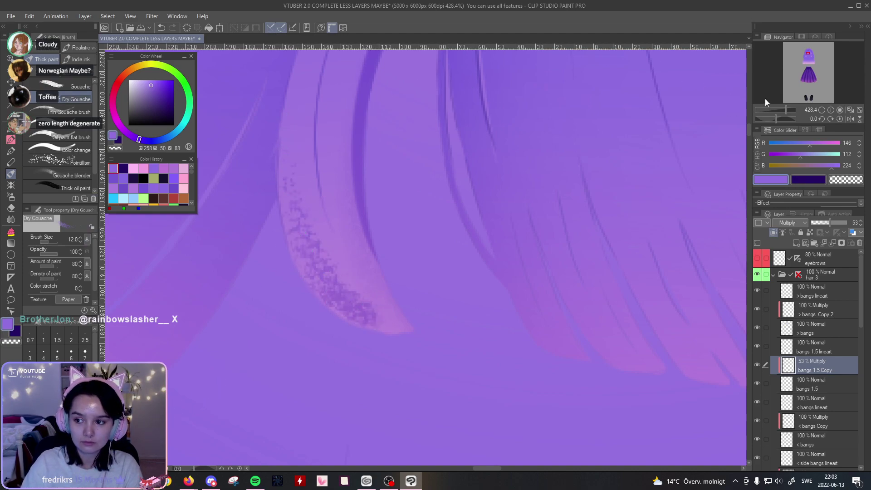
left_click(786, 110)
left_click_drag(786, 113, 771, 113)
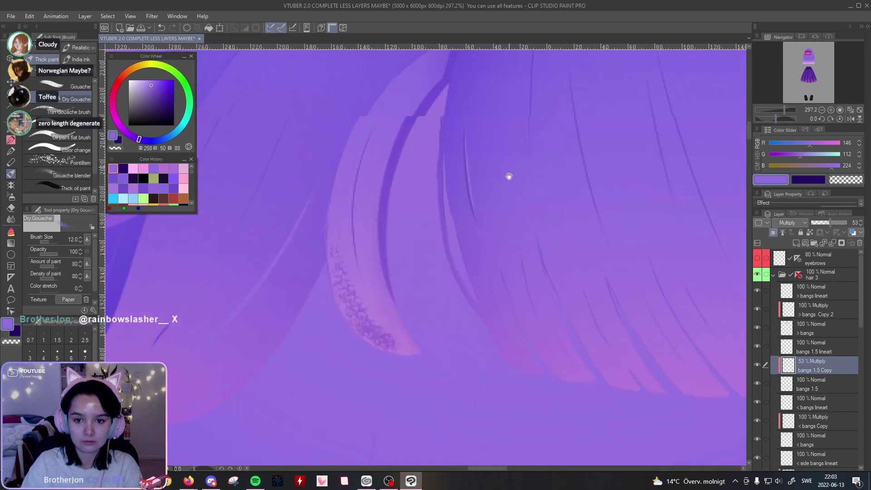
Step: Sample a darker purple from the hair and try a shadow on the strand's outer edge with the Thick oil paint brush at size 12
left_click(497, 113, "alt")
left_click_drag(436, 278, 418, 140)
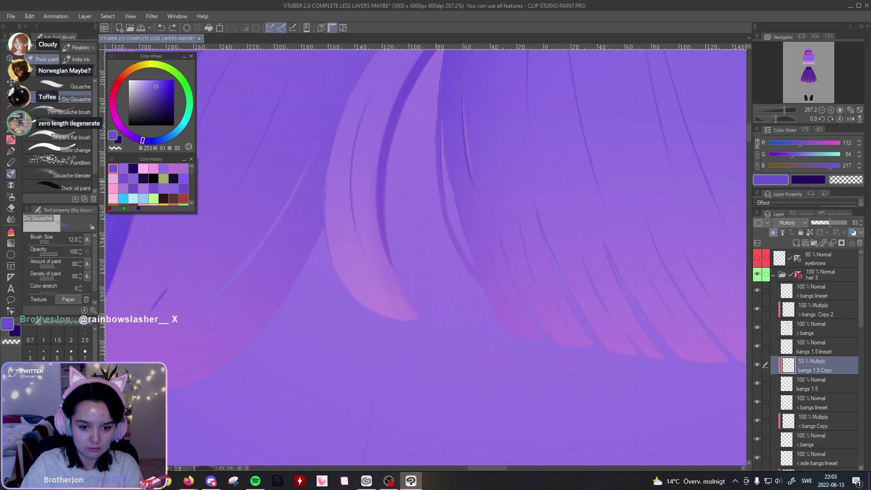
left_click_drag(460, 228, 410, 224)
scroll(92, 164, "down", 1)
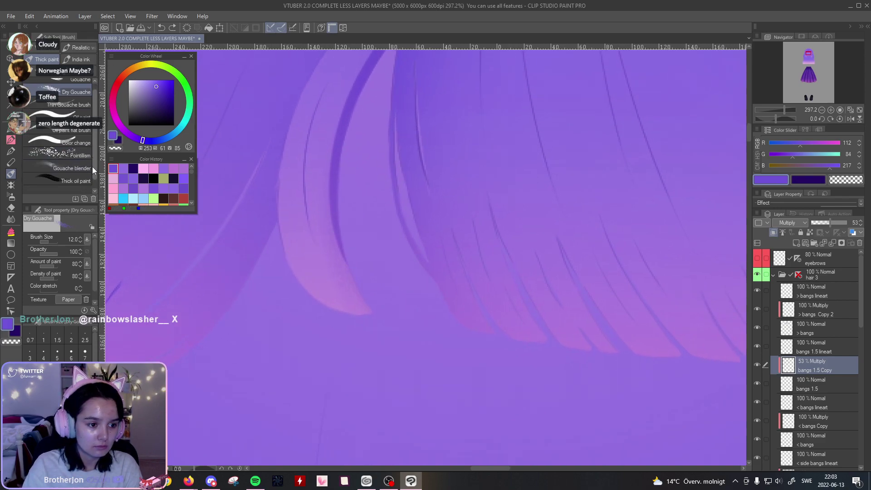
left_click(84, 175)
mouse_move(290, 220)
left_mouse_down()
mouse_move(354, 323)
mouse_move(284, 194)
mouse_move(348, 326)
mouse_move(267, 175)
mouse_move(301, 254)
mouse_move(320, 256)
mouse_move(313, 241)
mouse_move(324, 268)
left_mouse_up()
key("ctrl+z")
key("ctrl+z")
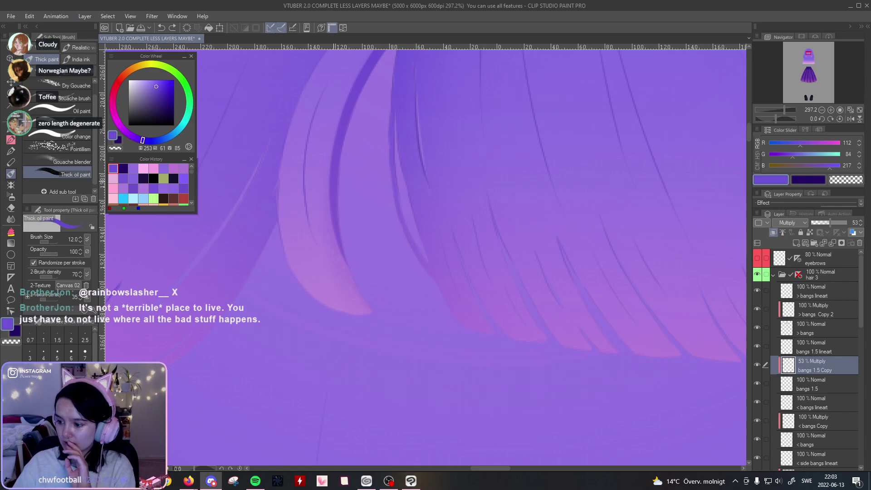
Step: Save the document
key("ctrl+s")
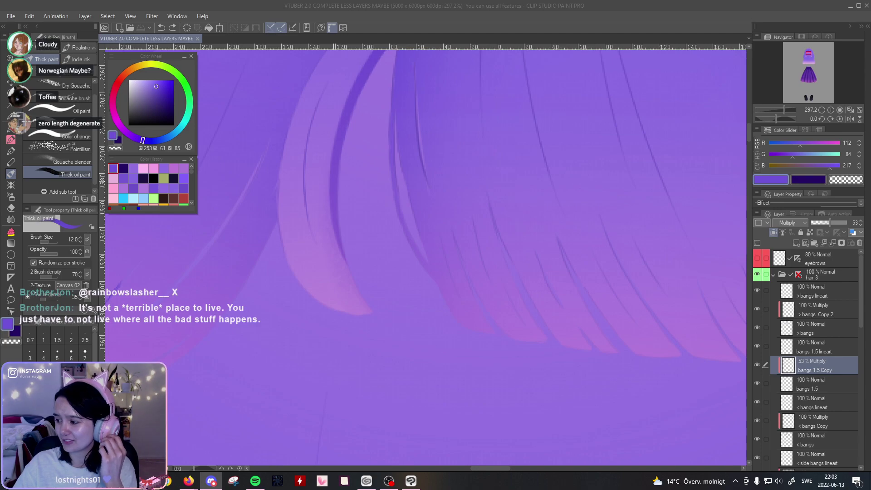
mouse_move(870, 47)
left_mouse_down()
mouse_move(649, 45)
mouse_move(870, 46)
left_mouse_up()
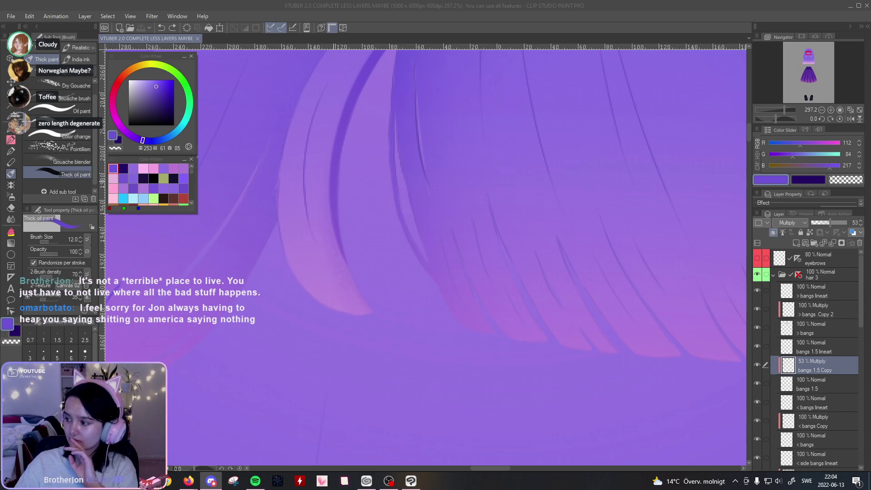
left_click(699, 1)
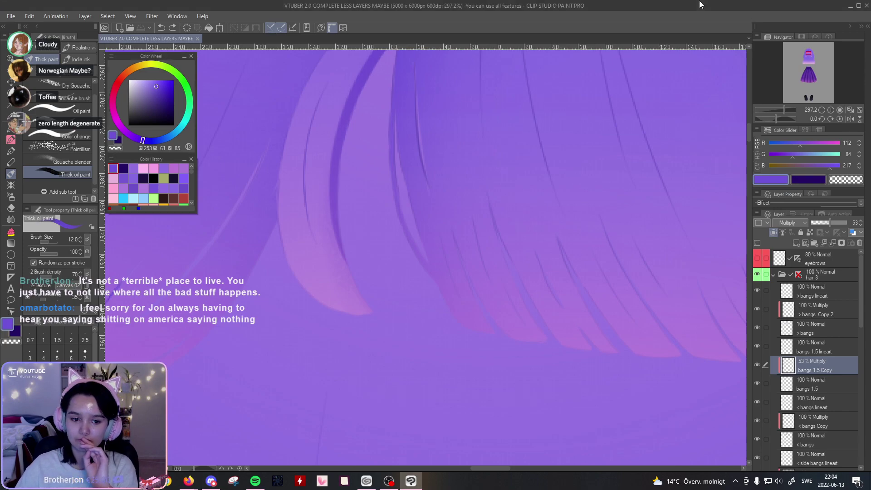
Step: Rotate the canvas and try to paint a dark line down the middle of the strand to its tip with the Thick oil paint brush
left_click_drag(788, 105, 777, 118)
mouse_move(510, 223)
left_mouse_down()
mouse_move(598, 248)
mouse_move(502, 179)
mouse_move(273, 253)
mouse_move(333, 233)
mouse_move(353, 170)
mouse_move(339, 200)
left_mouse_up()
mouse_move(335, 127)
left_mouse_down()
mouse_move(334, 282)
mouse_move(352, 331)
left_mouse_up()
key("ctrl+z")
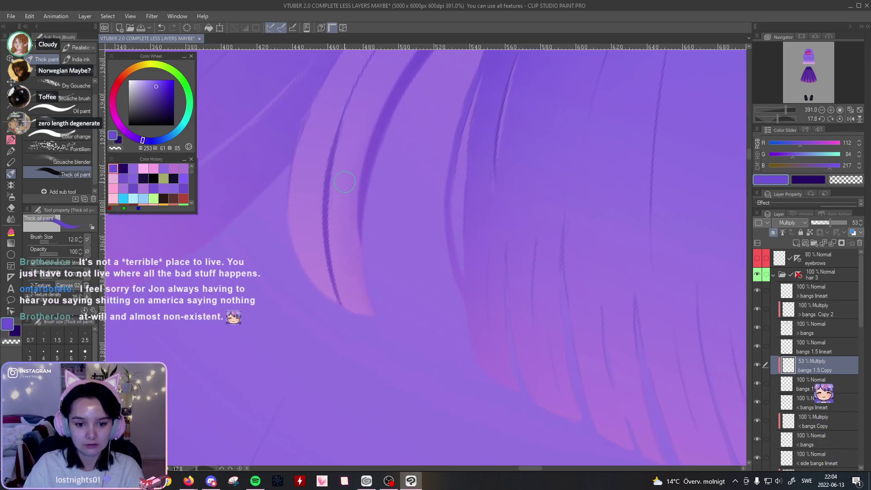
key("ctrl+z")
mouse_move(338, 141)
left_mouse_down()
mouse_move(355, 314)
mouse_move(331, 167)
mouse_move(357, 311)
left_mouse_up()
key("ctrl+z")
key("ctrl+z")
left_click_drag(337, 146, 356, 312)
key("ctrl+z")
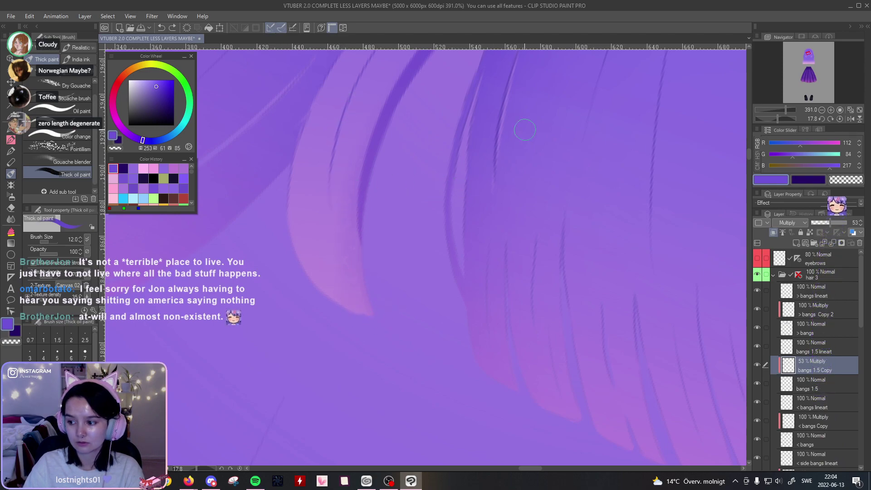
Step: Reset the canvas rotation, sample the dark purple (RGB 111, 83, 217) from the hair, and choose the Thin Gouache brush at size 15
left_click(839, 119)
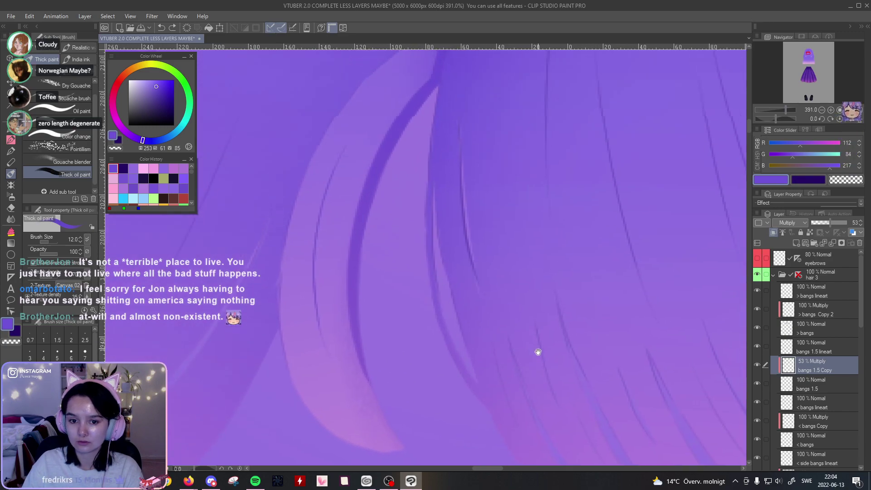
left_click(494, 144, "alt")
left_click_drag(385, 327, 454, 72)
left_click_drag(446, 117, 378, 153)
mouse_move(335, 227)
left_mouse_down()
mouse_move(308, 197)
mouse_move(302, 255)
left_mouse_up()
left_click(78, 98)
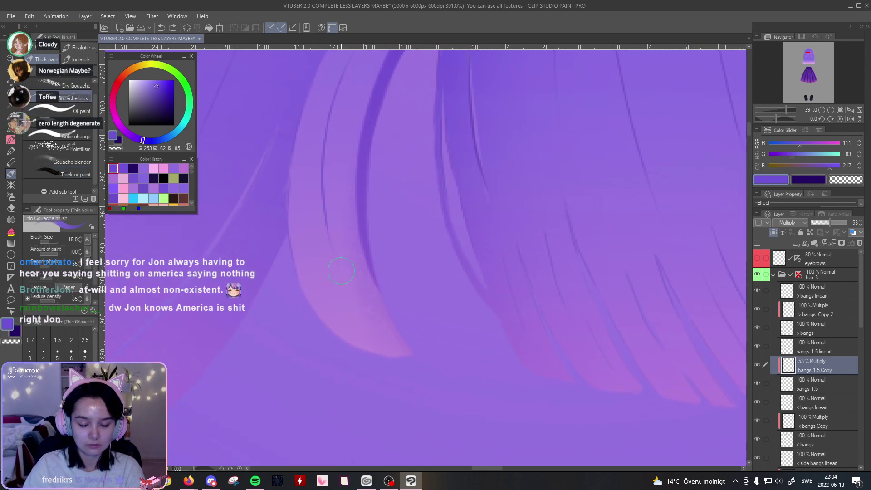
Step: Try shadow strokes down the lower half of the strand toward its tip with the Thin Gouache brush
left_click_drag(368, 146, 330, 336)
key("ctrl+z")
left_click_drag(369, 131, 381, 355)
key("ctrl+z")
left_click_drag(368, 118, 386, 320)
key("ctrl+z")
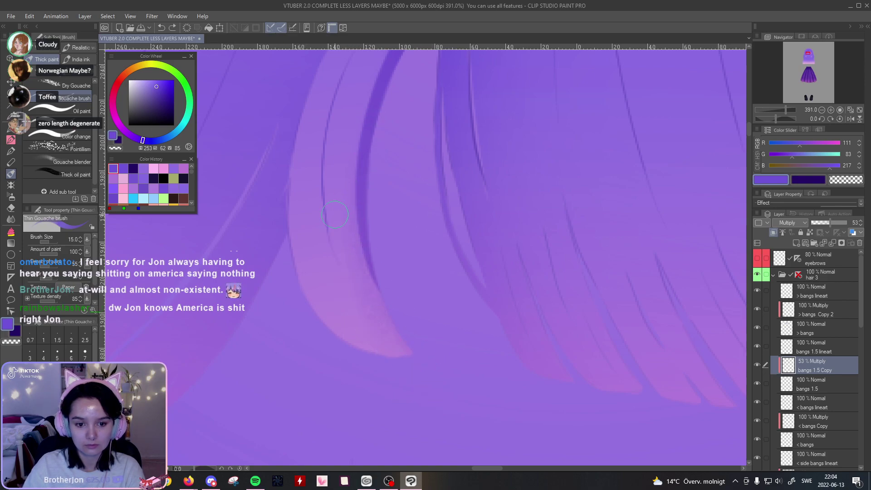
left_click_drag(323, 135, 377, 347)
key("ctrl+z")
mouse_move(299, 156)
left_mouse_down()
mouse_move(300, 272)
mouse_move(335, 287)
left_mouse_up()
key("ctrl+z")
Step: Rotate the canvas to -45.5 degrees and try a shadow line along the strand's outer edge near its root
mouse_move(327, 136)
left_mouse_down()
mouse_move(341, 309)
mouse_move(336, 288)
left_mouse_up()
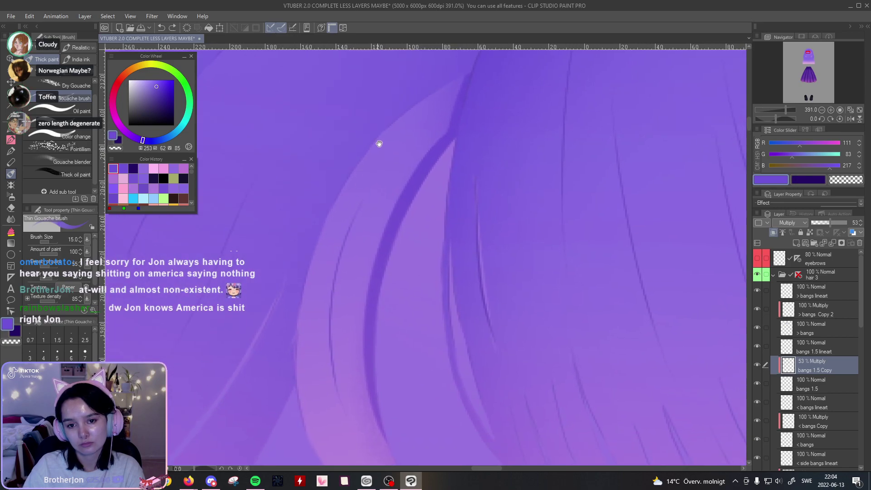
left_click_drag(377, 148, 329, 222)
left_click_drag(778, 119, 770, 119)
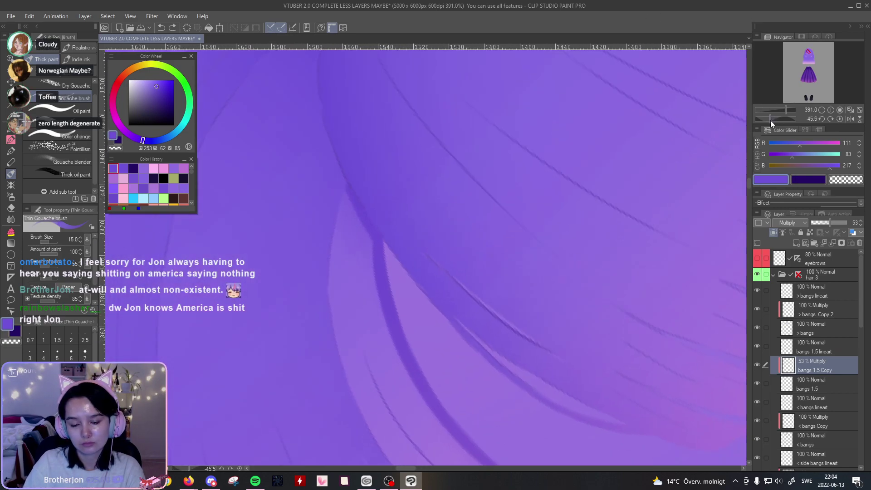
left_click_drag(436, 112, 442, 305)
key("ctrl+z")
left_click_drag(437, 111, 440, 321)
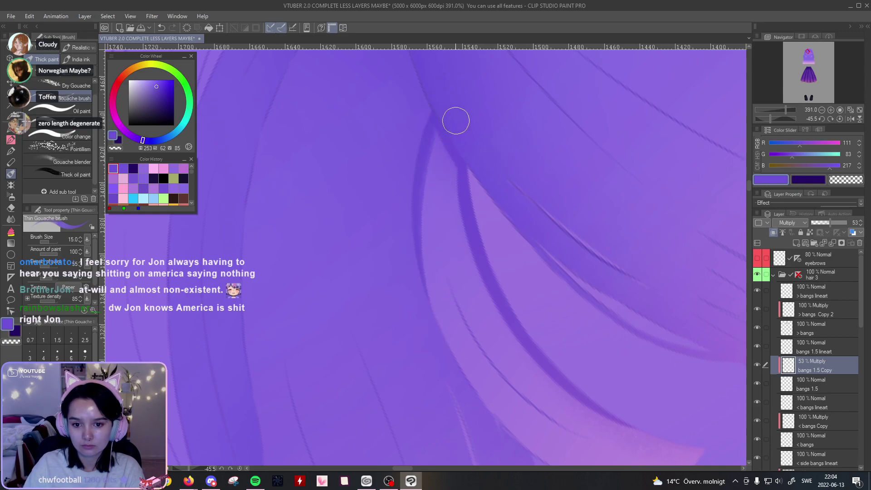
Step: Try to fill the strand's root with curved shadow strokes between its outer and inner edges
left_click_drag(449, 168, 426, 240)
key("ctrl+z")
left_click_drag(447, 167, 442, 299)
key("ctrl+z")
left_click_drag(458, 161, 422, 340)
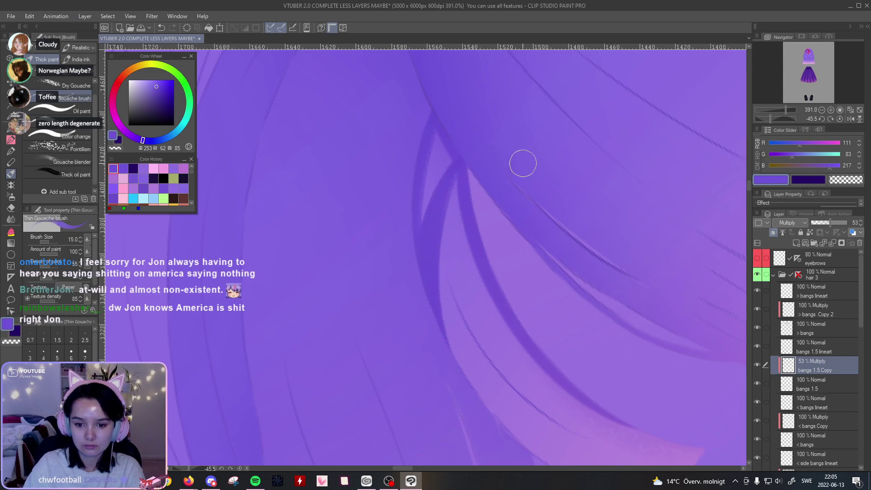
left_click_drag(452, 149, 428, 221)
mouse_move(461, 115)
left_mouse_down()
mouse_move(440, 140)
mouse_move(423, 200)
left_mouse_up()
key("ctrl+z")
left_click_drag(434, 152, 427, 206)
left_click_drag(438, 161, 427, 213)
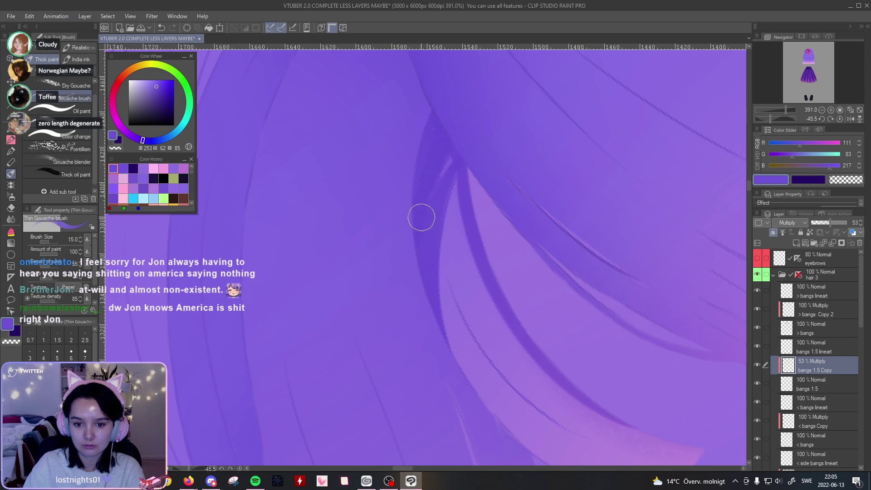
Step: Reset the canvas rotation and darken the top of the strand's inner-edge shadow with the Thin Gouache brush at size 15
left_click(840, 118)
mouse_move(786, 110)
left_mouse_down()
mouse_move(777, 113)
mouse_move(788, 110)
left_mouse_up()
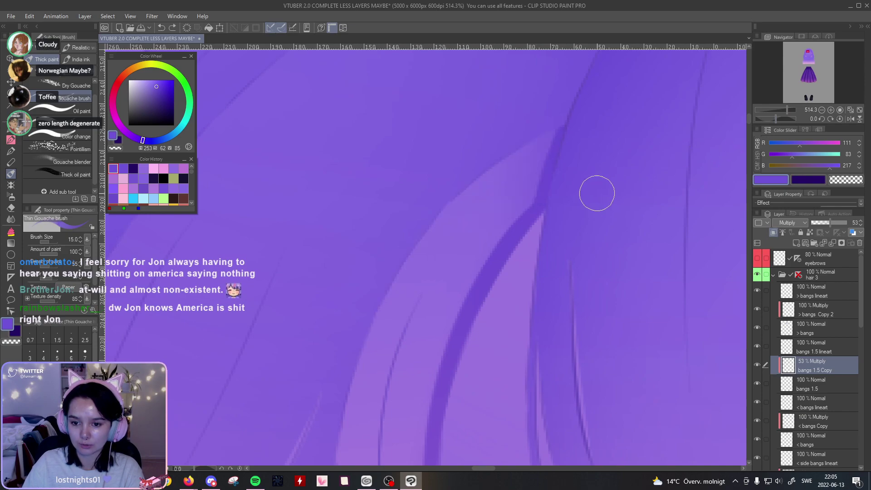
left_click_drag(590, 194, 587, 165)
left_click_drag(567, 97, 496, 259)
key("ctrl+z")
left_click_drag(565, 93, 544, 184)
key("ctrl+z")
left_click_drag(565, 93, 508, 200)
key("ctrl+z")
left_click_drag(569, 84, 476, 259)
key("ctrl+z")
left_click_drag(569, 102, 481, 254)
key("ctrl+z")
mouse_move(576, 69)
left_mouse_down()
mouse_move(491, 266)
mouse_move(540, 220)
mouse_move(556, 129)
left_mouse_up()
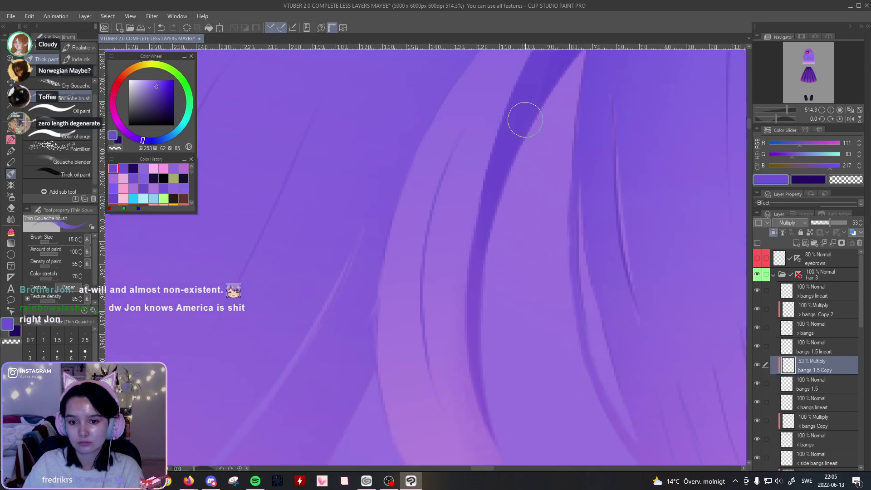
Step: Try to extend the darkened shadow farther down the strand's inner edge
left_click_drag(494, 168, 480, 281)
key("ctrl+z")
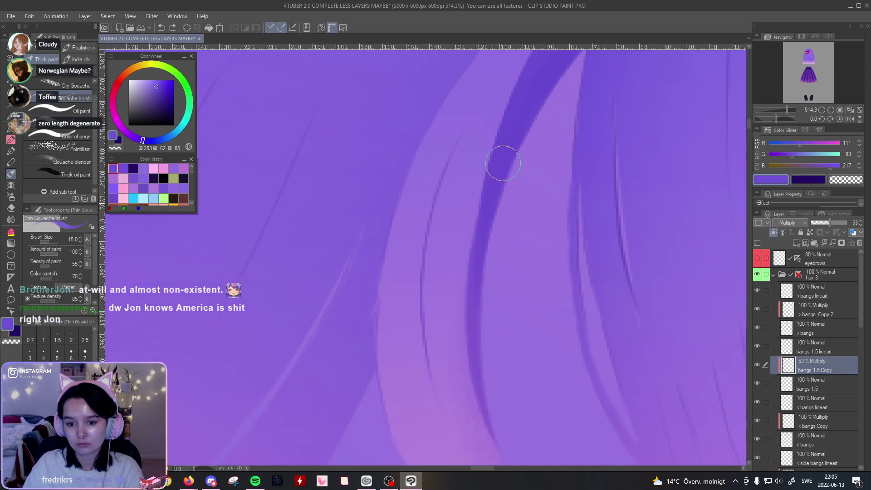
left_click_drag(547, 76, 484, 261)
key("ctrl+z")
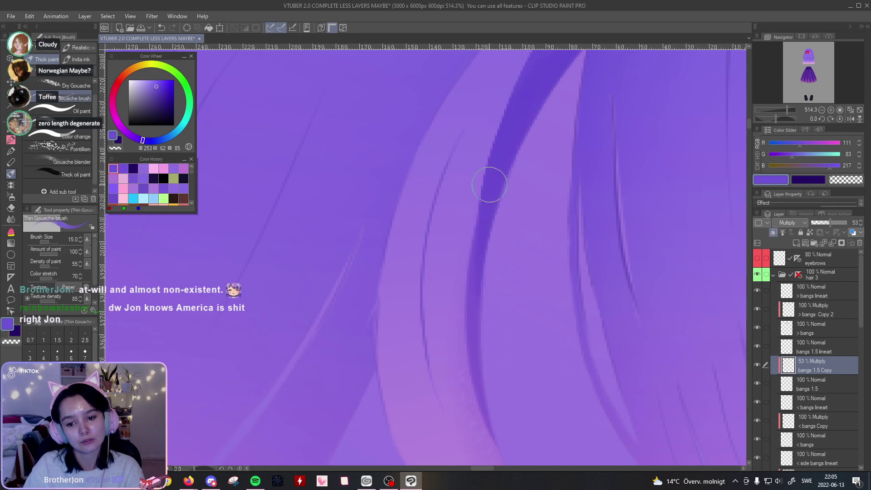
mouse_move(583, 192)
left_mouse_down()
mouse_move(542, 185)
mouse_move(545, 145)
left_mouse_up()
left_click_drag(536, 192, 545, 202)
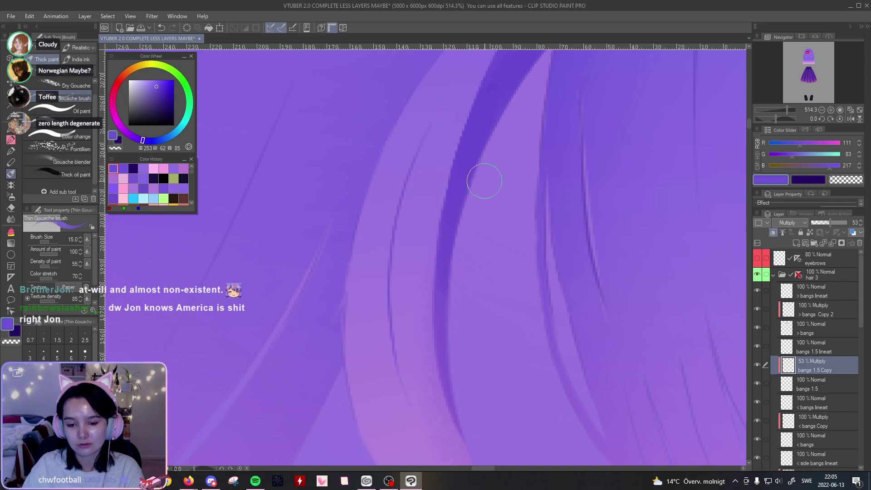
Step: Soften the center strand's inner-edge shadow with the Soft eraser, starting at size 40 and refining it with a smaller size
left_click(777, 110)
left_click_drag(778, 113, 782, 118)
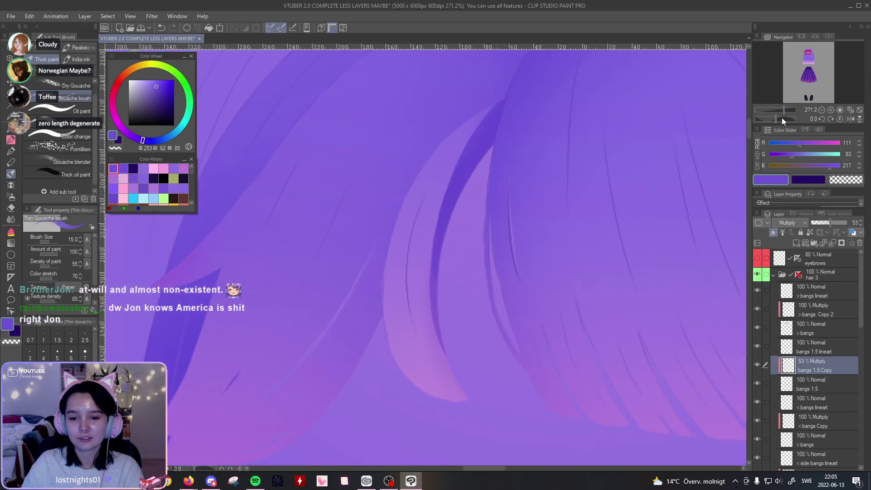
left_click(12, 197)
left_click(13, 208)
left_click_drag(423, 147, 397, 176)
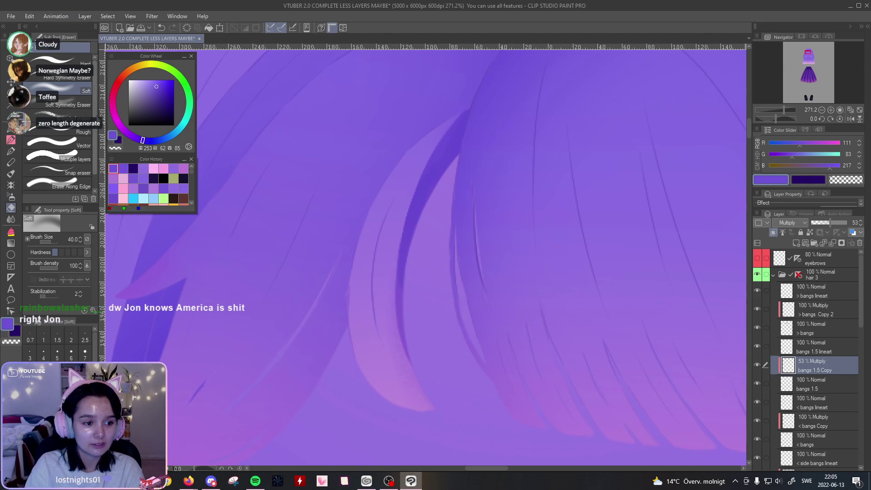
mouse_move(395, 179)
left_mouse_down()
mouse_move(370, 219)
mouse_move(388, 221)
left_mouse_up()
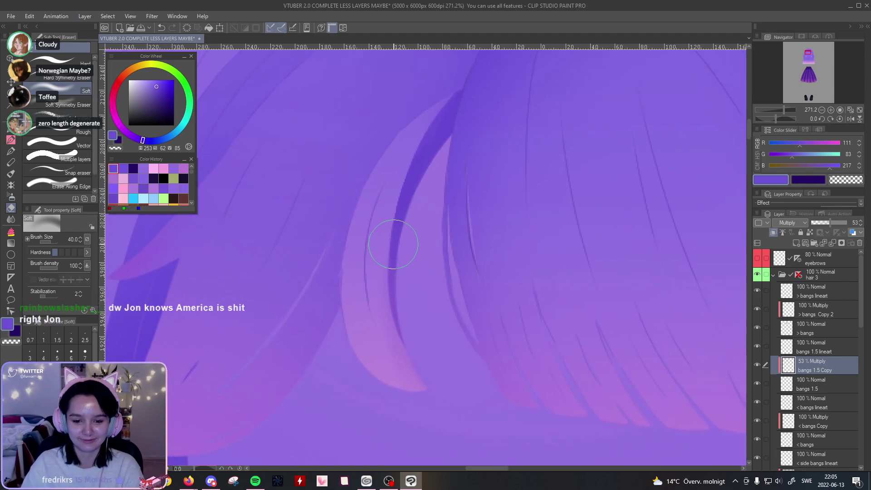
mouse_move(785, 110)
left_mouse_down()
mouse_move(774, 111)
mouse_move(785, 108)
left_mouse_up()
left_click_drag(567, 277, 576, 340)
left_click_drag(455, 302, 446, 284)
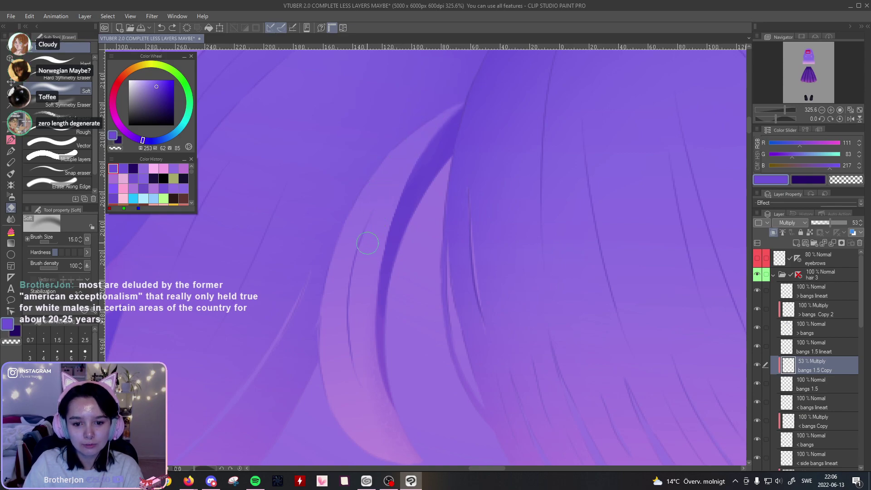
Step: Raise the opacity of the Multiply shadow layer bangs 1.5 Copy to 65%
left_click_drag(555, 204, 543, 140)
left_click_drag(785, 113, 781, 113)
left_click_drag(829, 222, 834, 224)
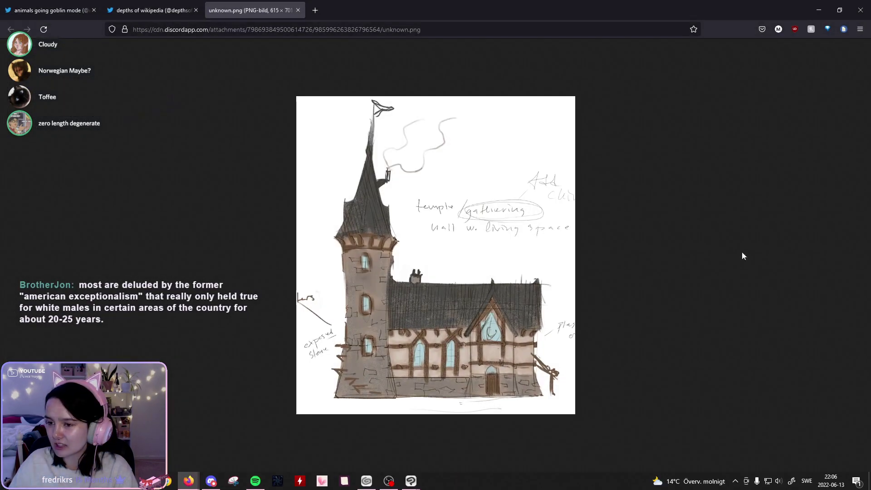
Step: Search for "bergen norway" in a new Firefox tab and open the city's location in Google Maps
left_click(310, 7)
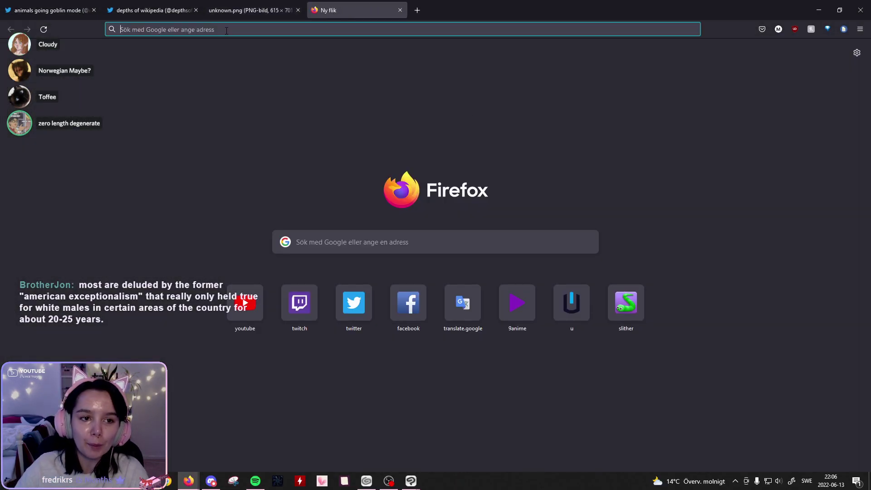
left_click(226, 30)
type("bergen norway")
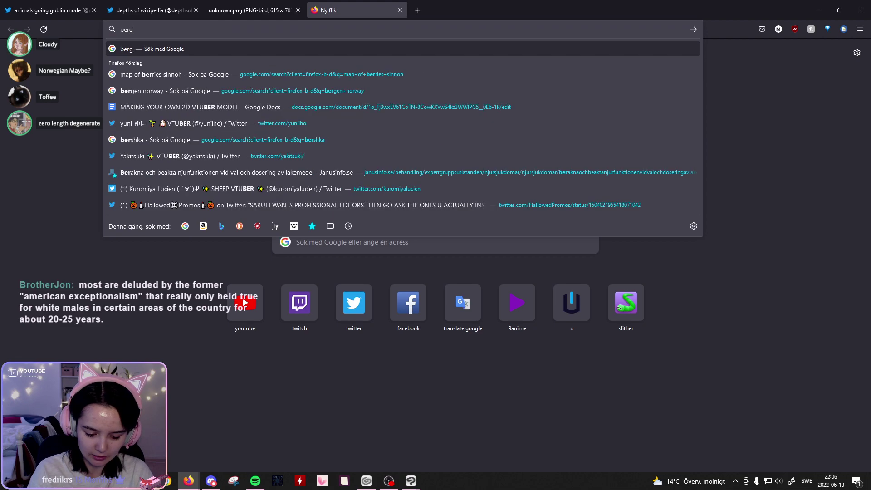
key("Return")
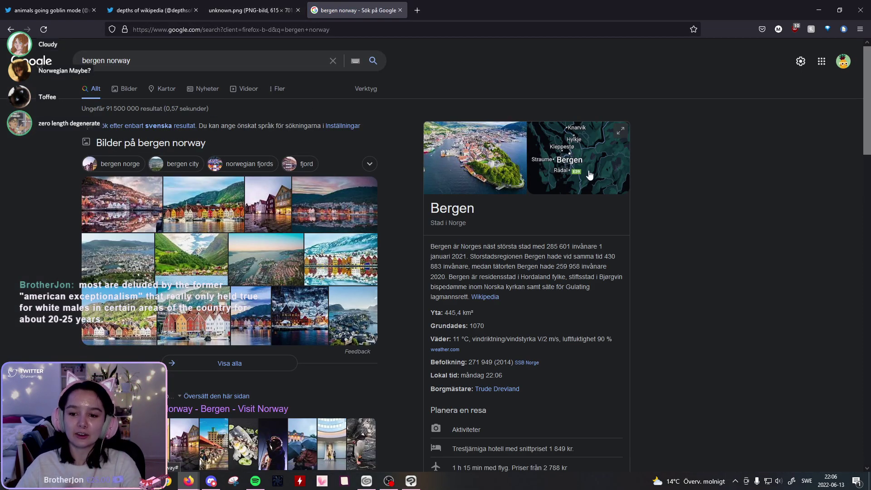
left_click(618, 173)
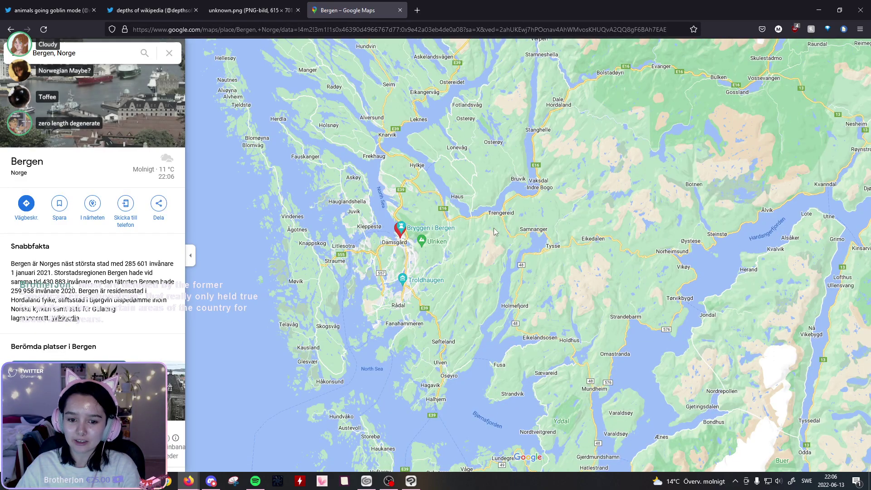
Step: Examine where Bergen lies along Norway's coast in relation to Oslo and the rest of the country
left_click_drag(596, 195, 546, 202)
scroll(547, 201, "down", 2)
left_click_drag(613, 189, 418, 317)
scroll(532, 208, "down", 1)
left_click_drag(536, 209, 480, 272)
scroll(603, 298, "down", 2)
scroll(603, 298, "down", 2)
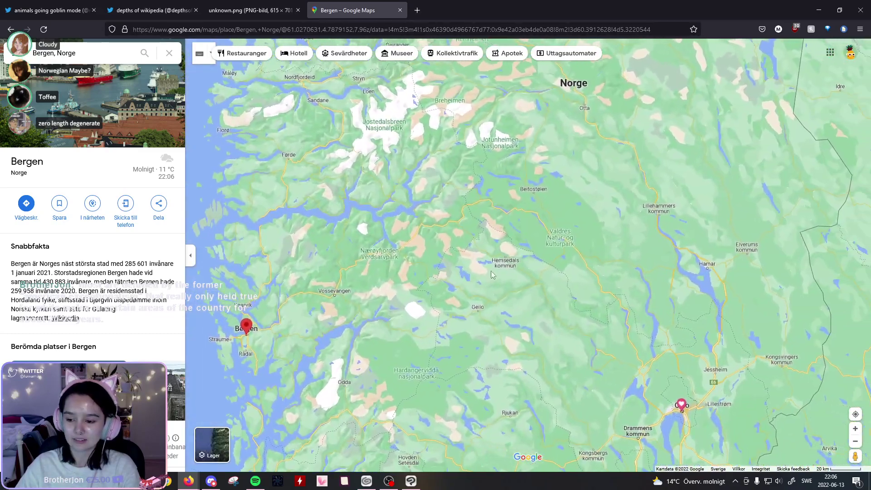
scroll(542, 272, "down", 1)
scroll(543, 276, "down", 1)
mouse_move(543, 276)
left_mouse_down()
mouse_move(548, 258)
mouse_move(527, 242)
left_mouse_up()
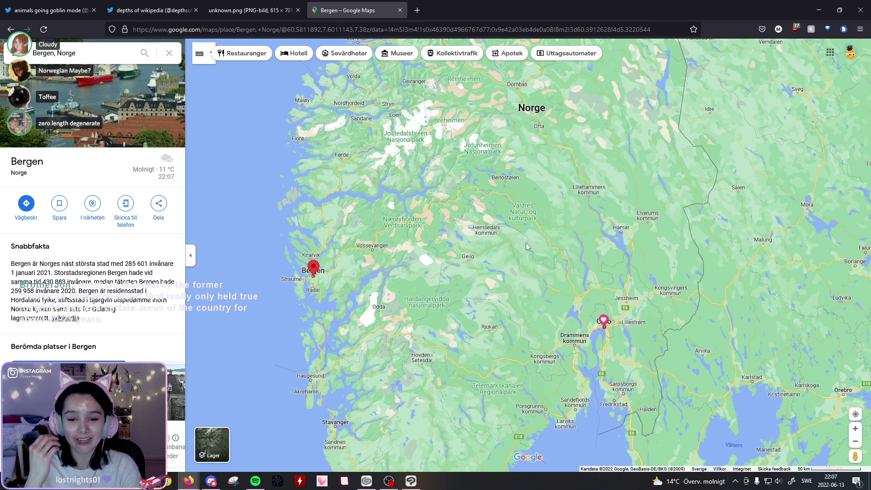
left_click_drag(500, 239, 497, 332)
scroll(499, 338, "down", 2)
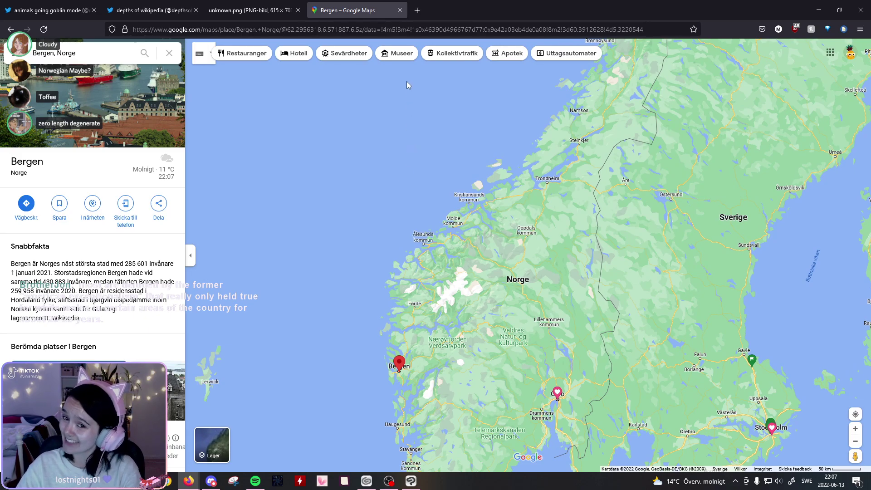
Step: Close the Google Maps tab and switch back to the VTuber drawing in Clip Studio Paint
left_click(401, 10)
left_click(819, 9)
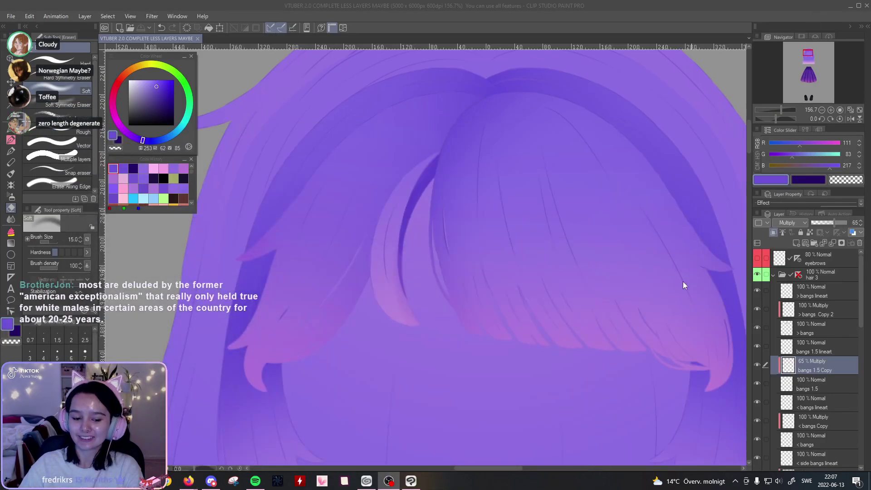
left_click(528, 5)
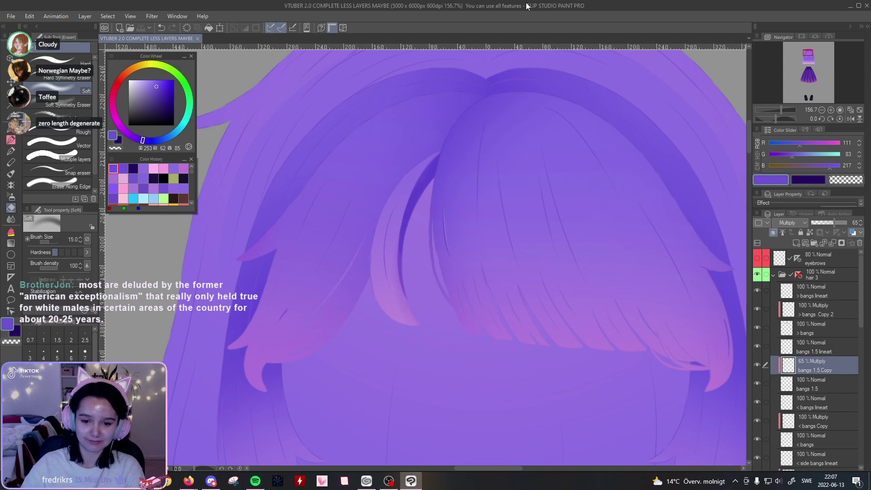
left_click_drag(781, 110, 781, 109)
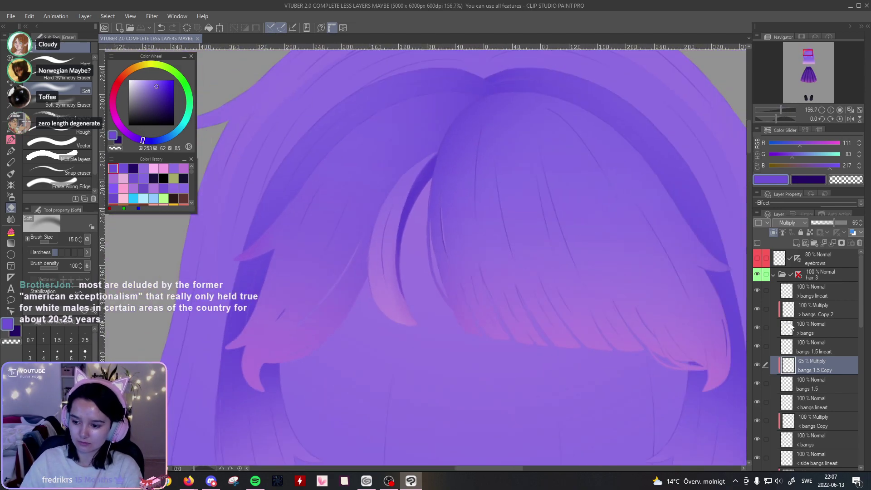
Step: Unclip the bangs 1.5 Copy layer, try Color burn blending on it, and restore Multiply
left_click(773, 233)
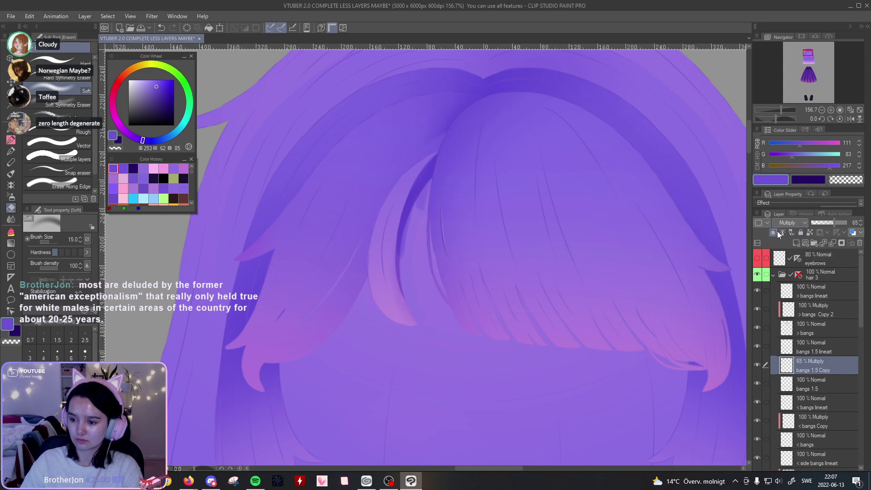
left_click(795, 223)
left_click(791, 258)
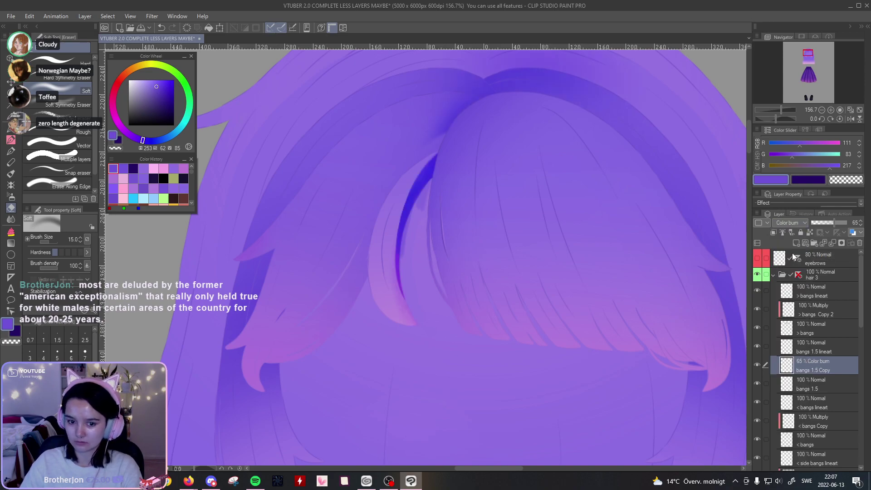
left_click(796, 223)
left_click(788, 250)
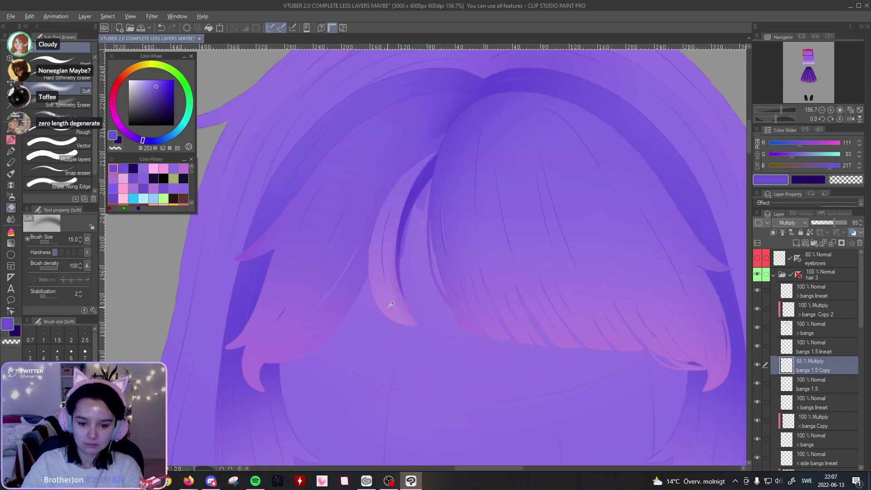
Step: Sample the strand's light purple and paint it over the shadow on a new clipped layer with the G-pen at size 800
left_click(390, 305, "alt")
left_click(798, 245)
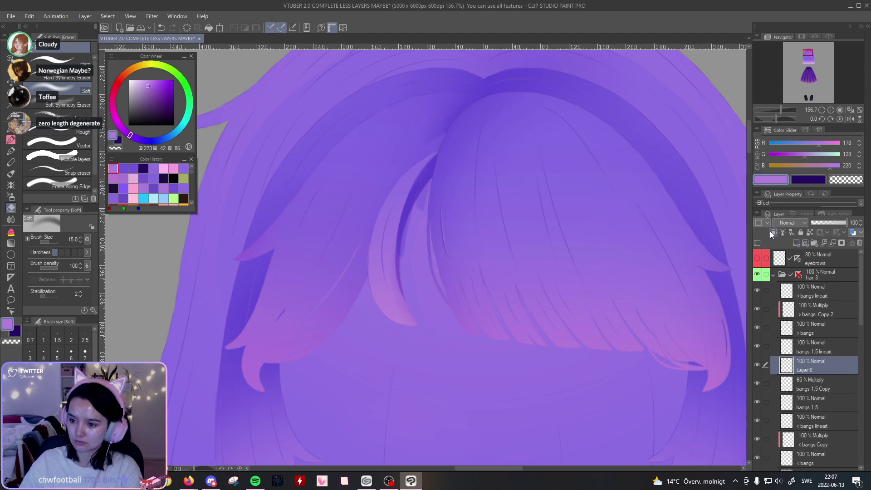
left_click(11, 152)
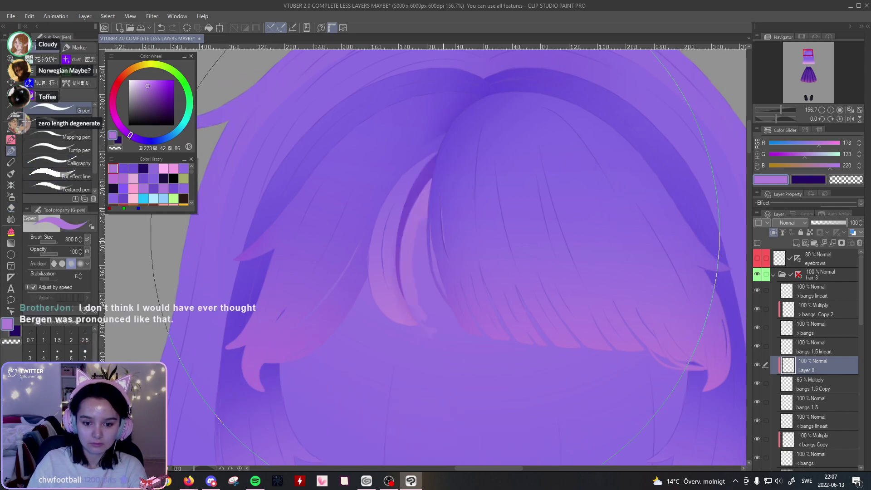
Step: Try recoloring the strand's shadow in light blue (RGB 99, 146, 213) and in pale periwinkle (RGB 168, 164, 255)
left_click(143, 198)
left_click_drag(157, 142, 168, 138)
left_click_drag(160, 81, 152, 88)
mouse_move(481, 206)
left_mouse_down()
mouse_move(474, 198)
mouse_move(454, 207)
left_mouse_up()
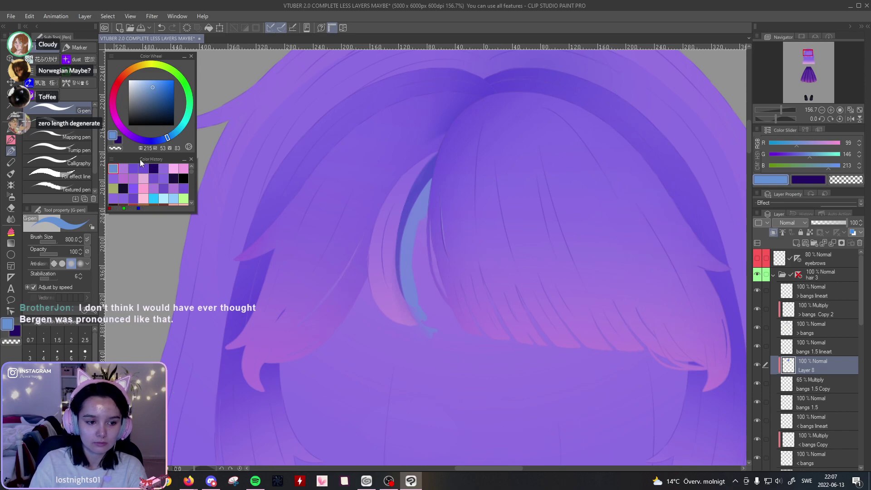
left_click(151, 142)
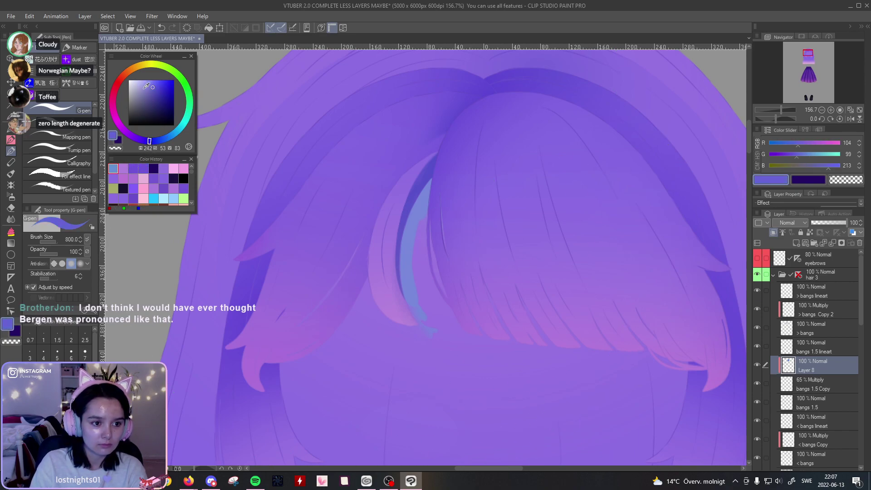
left_click_drag(143, 89, 144, 75)
mouse_move(433, 139)
left_mouse_down()
mouse_move(485, 173)
mouse_move(480, 152)
left_mouse_up()
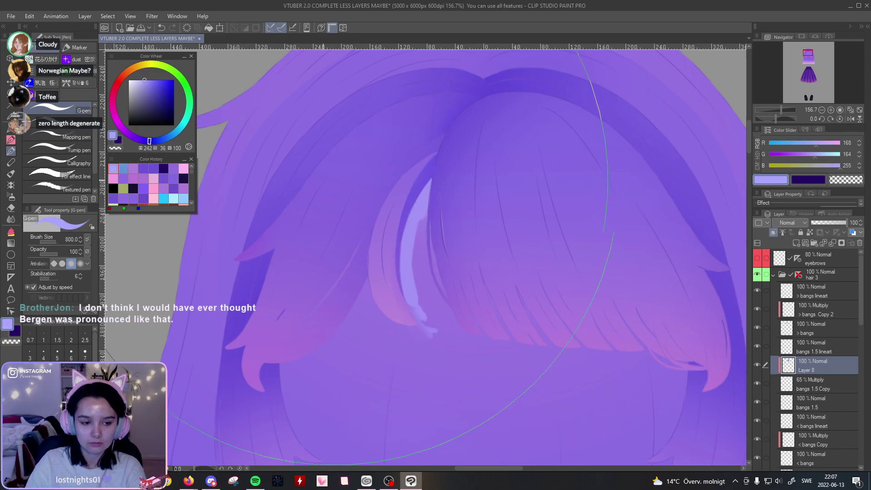
Step: Repaint the shadow in light purple (RGB 178, 128, 220) and merge it down into bangs 1.5 Copy as a clipped Multiply layer
left_click(133, 168)
left_click_drag(408, 191, 469, 195)
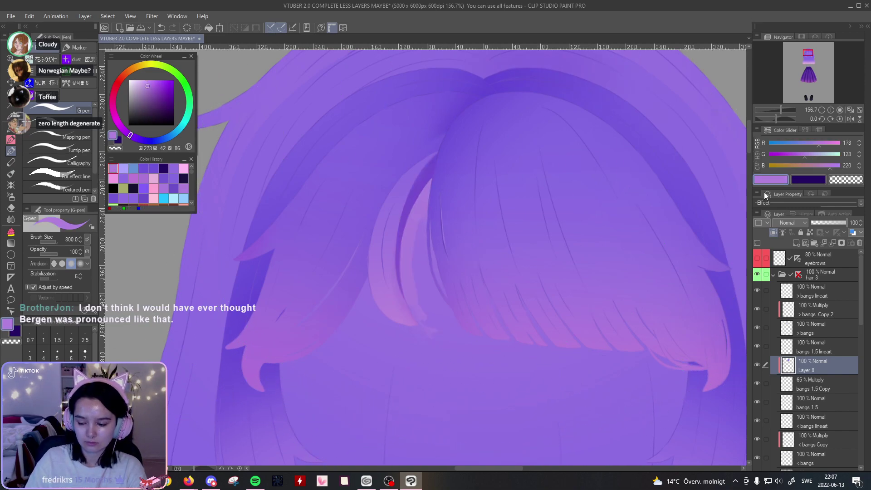
left_click(832, 245)
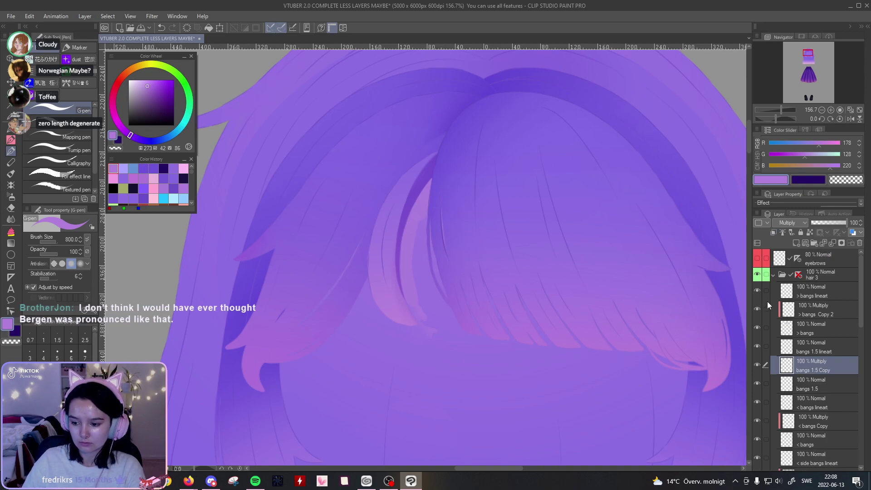
left_click(773, 233)
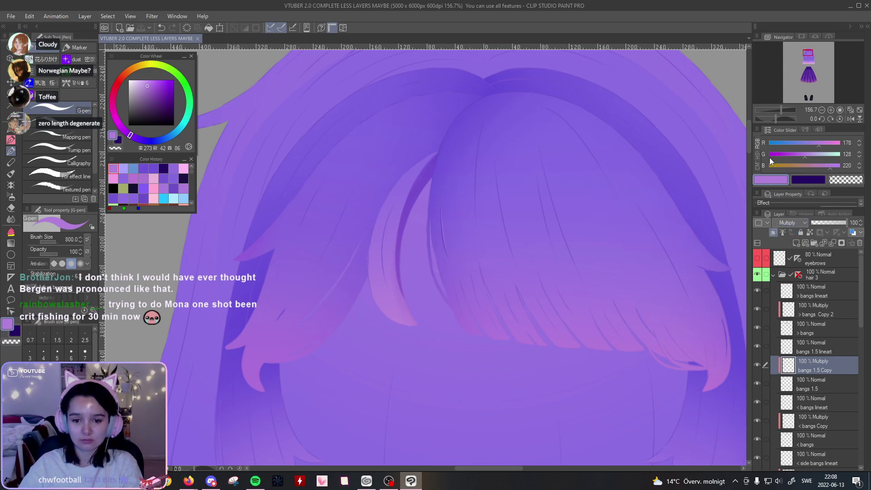
Step: Blend the center strand's inner-edge shadow between its root and lower tip with the Painterly blender at size 15
mouse_move(785, 111)
left_mouse_down()
mouse_move(775, 112)
mouse_move(785, 105)
left_mouse_up()
left_click_drag(617, 296, 649, 272)
left_click(12, 197)
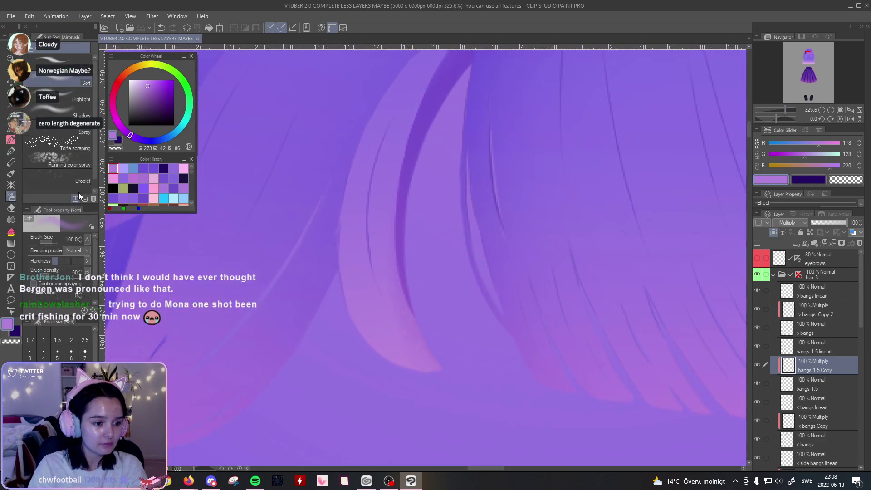
left_click(11, 219)
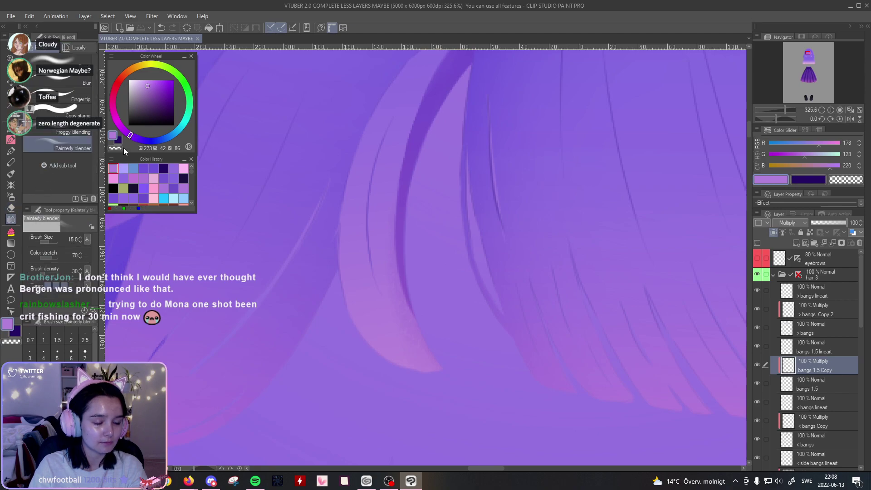
left_click_drag(422, 283, 365, 211)
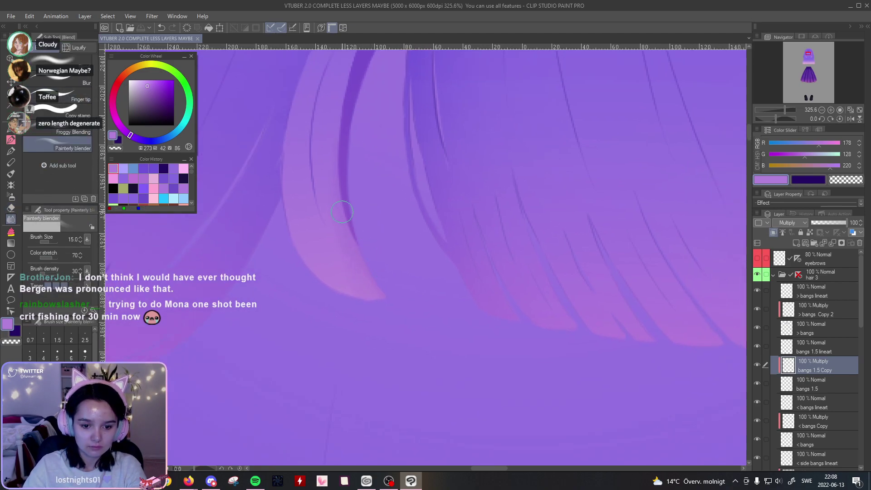
left_click_drag(330, 243, 378, 313)
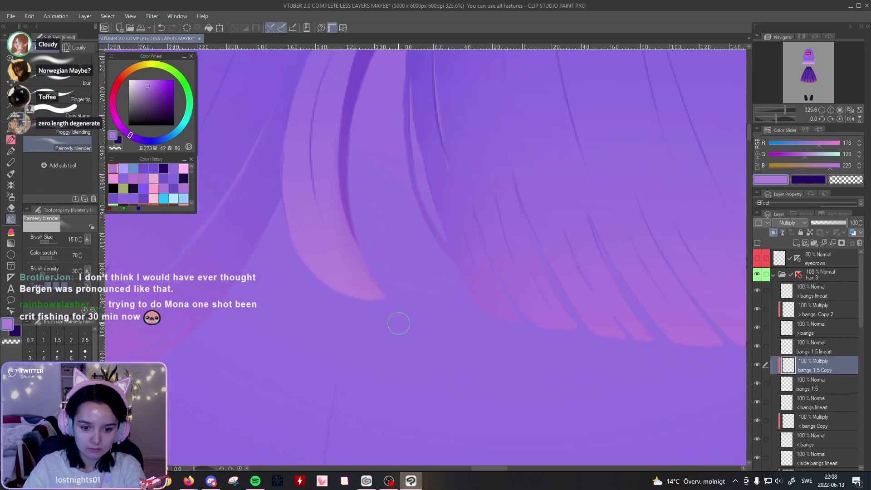
left_click_drag(328, 200, 350, 316)
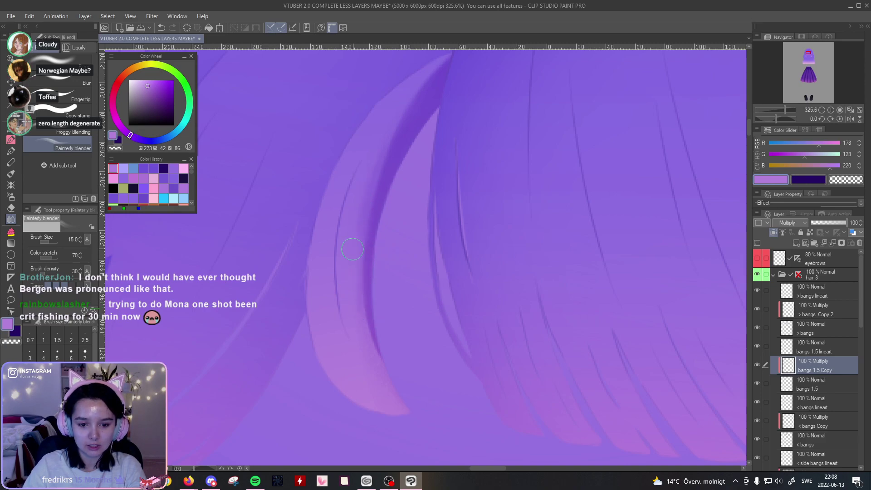
left_click_drag(468, 80, 437, 160)
left_click_drag(785, 110, 785, 113)
left_click_drag(545, 286, 579, 198)
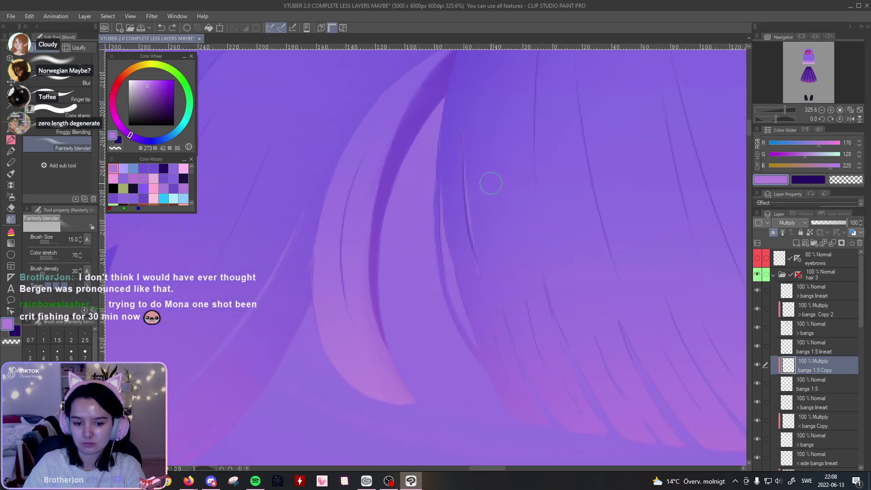
Step: Undo back to the unmerged shadow layer and redo to the blended version to compare the two
key("ctrl+z")
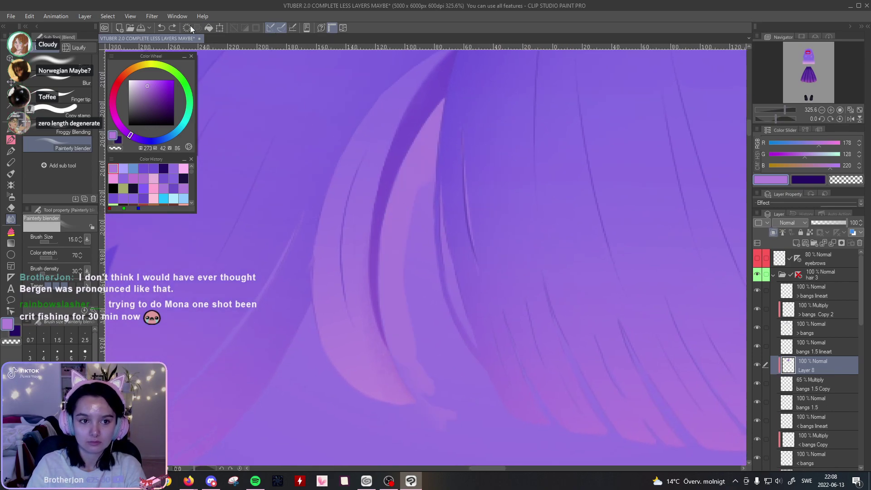
key("ctrl+z")
key("ctrl+z")
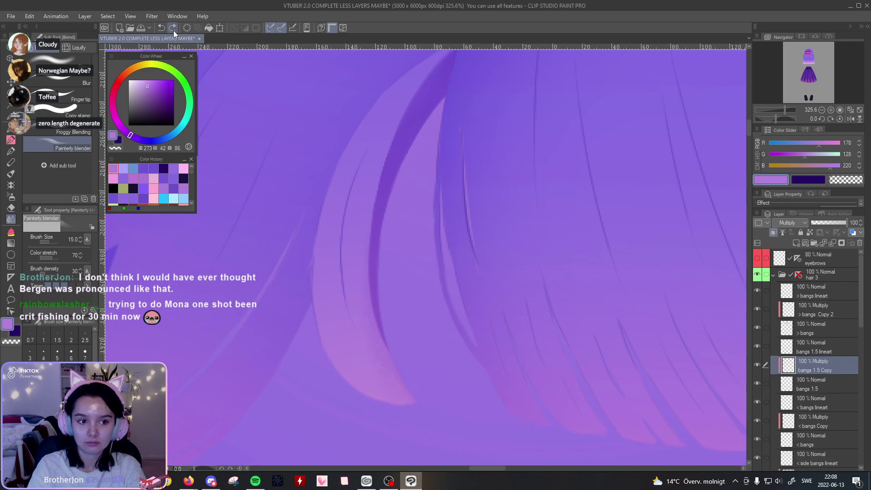
left_click_drag(785, 110, 785, 113)
scroll(626, 165, "down", 3)
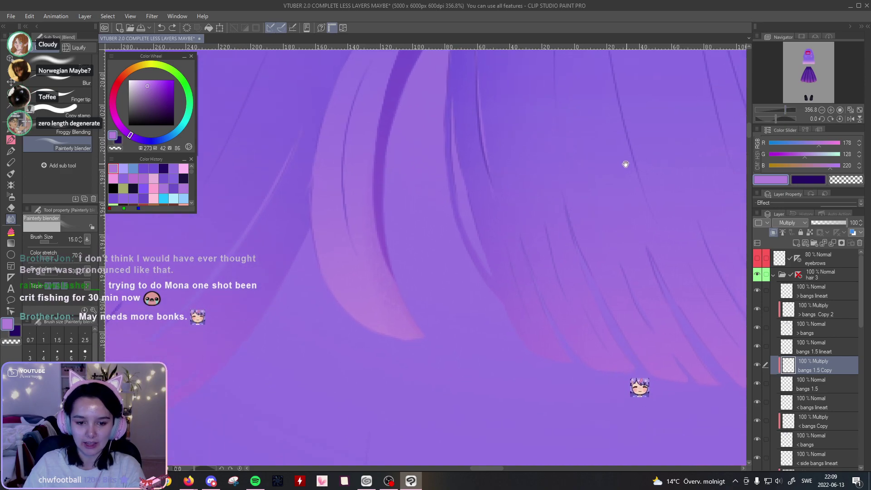
Step: Try painting a shadow stroke along the center strand's middle hair line with the Thin Gouache brush at size 15
left_click(11, 174)
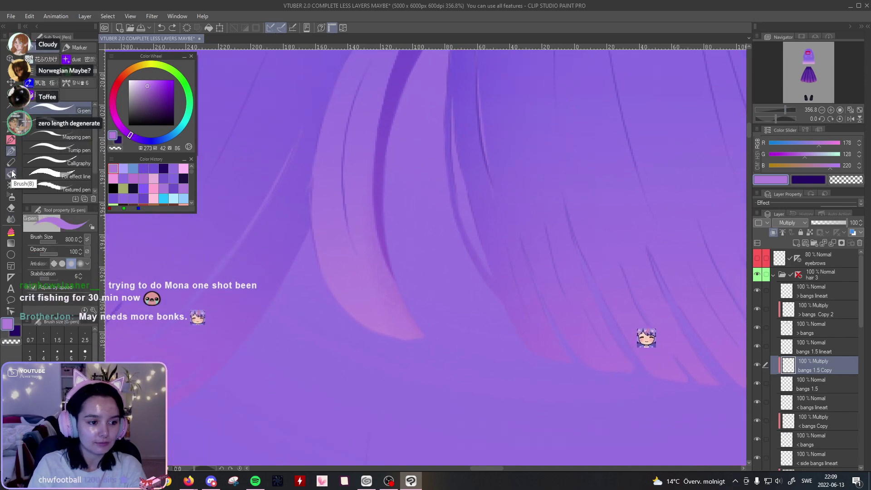
left_click_drag(346, 155, 370, 295)
key("ctrl+z")
left_click_drag(346, 155, 387, 298)
key("ctrl+z")
left_click_drag(351, 117, 370, 286)
key("ctrl+z")
left_click_drag(349, 126, 364, 270)
key("ctrl+z")
left_click_drag(347, 167, 384, 304)
key("ctrl+z")
left_click_drag(345, 165, 359, 254)
key("ctrl+z")
left_click_drag(345, 158, 358, 263)
key("ctrl+z")
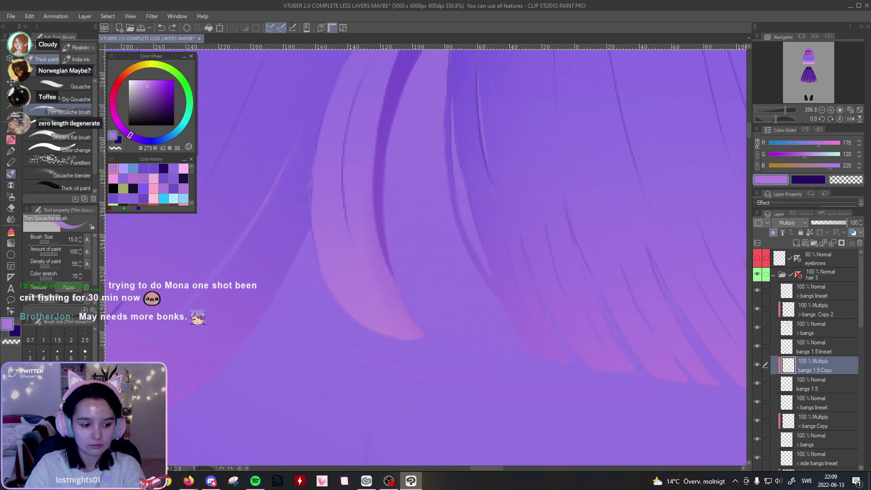
left_click_drag(346, 144, 363, 266)
key("ctrl+z")
left_click_drag(350, 132, 373, 208)
key("ctrl+z")
left_click_drag(345, 168, 380, 304)
key("ctrl+z")
left_click_drag(349, 132, 366, 294)
key("ctrl+z")
left_click_drag(356, 109, 380, 309)
mouse_move(397, 195)
left_mouse_down()
mouse_move(368, 143)
mouse_move(384, 185)
left_mouse_up()
key("ctrl+z")
mouse_move(350, 107)
left_mouse_down()
mouse_move(359, 252)
mouse_move(365, 211)
mouse_move(349, 200)
left_mouse_up()
key("ctrl+z")
key("ctrl+z")
key("ctrl+z")
left_click(172, 27)
Step: Paint a narrow shadow along the center strand's middle hair line with the Thin Gouache brush at size 10
left_click_drag(352, 101, 359, 266)
key("ctrl+z")
left_click_drag(354, 110, 375, 254)
key("ctrl+z")
mouse_move(347, 152)
left_mouse_down()
mouse_move(376, 261)
mouse_move(370, 251)
left_mouse_up()
key("ctrl+z")
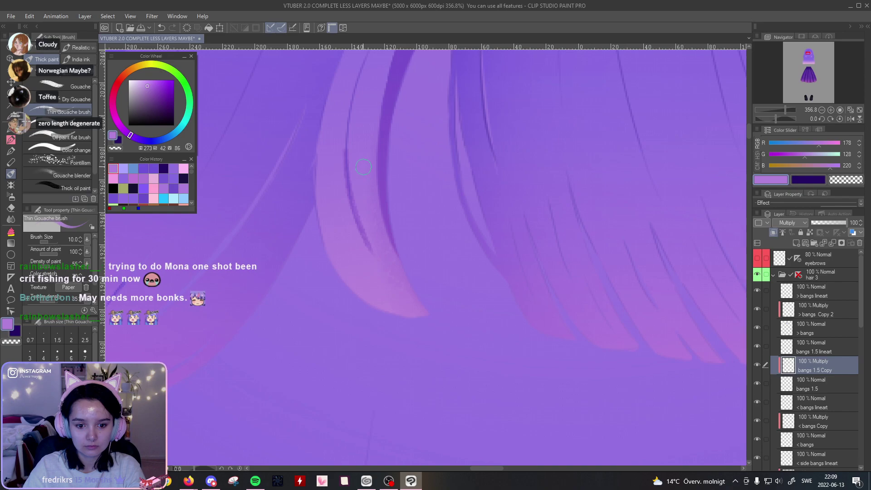
key("ctrl+z")
left_click_drag(345, 139, 374, 268)
Step: Try a second shadow stroke on the center strand's outer side toward its lower tip
left_click_drag(338, 225, 400, 306)
key("ctrl+z")
left_click_drag(773, 109, 788, 113)
left_click_drag(338, 256, 403, 341)
key("ctrl+z")
left_click_drag(349, 317, 368, 331)
left_click_drag(777, 118, 781, 119)
left_click_drag(368, 171, 388, 275)
key("ctrl+z")
left_click_drag(381, 105, 377, 264)
key("ctrl+z")
left_click_drag(383, 151, 385, 252)
key("ctrl+z")
left_click_drag(388, 97, 376, 238)
key("ctrl+z")
left_click_drag(390, 111, 372, 257)
key("ctrl+z")
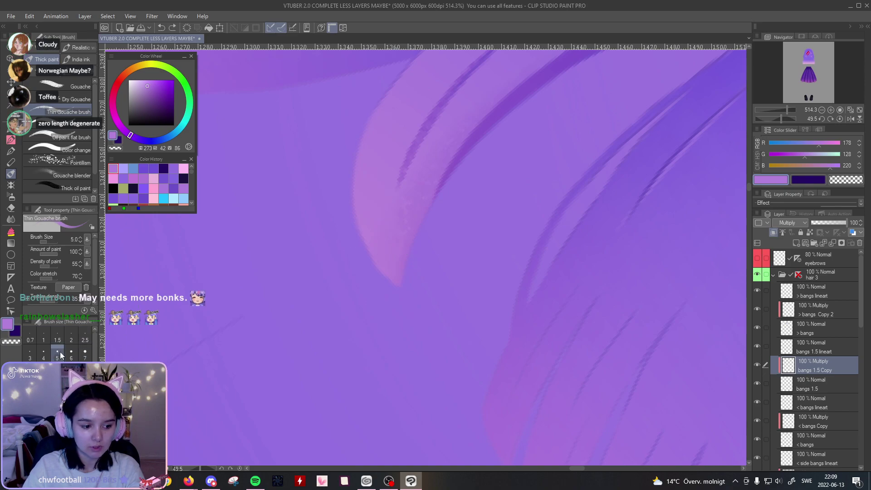
Step: Try a thinner second shadow stroke on the center strand's outer side with the Thin Gouache brush at size 5
left_click_drag(388, 128, 374, 255)
key("ctrl+z")
left_click_drag(404, 91, 372, 275)
key("ctrl+z")
left_click_drag(389, 135, 370, 249)
key("ctrl+z")
left_click_drag(399, 108, 369, 209)
key("ctrl+z")
left_click(839, 118)
mouse_move(788, 109)
left_mouse_down()
mouse_move(778, 111)
mouse_move(787, 111)
left_mouse_up()
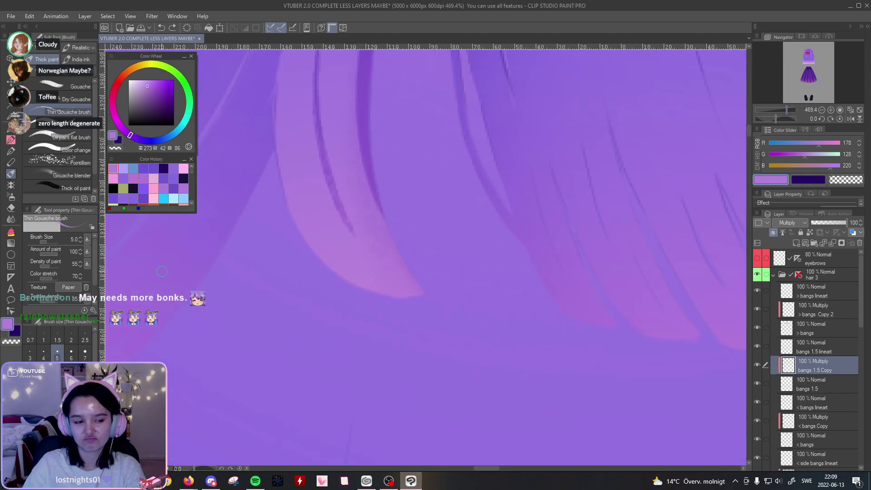
Step: Clean up the center strand's shadow near the lower tip with the Soft eraser at size 5
key("e")
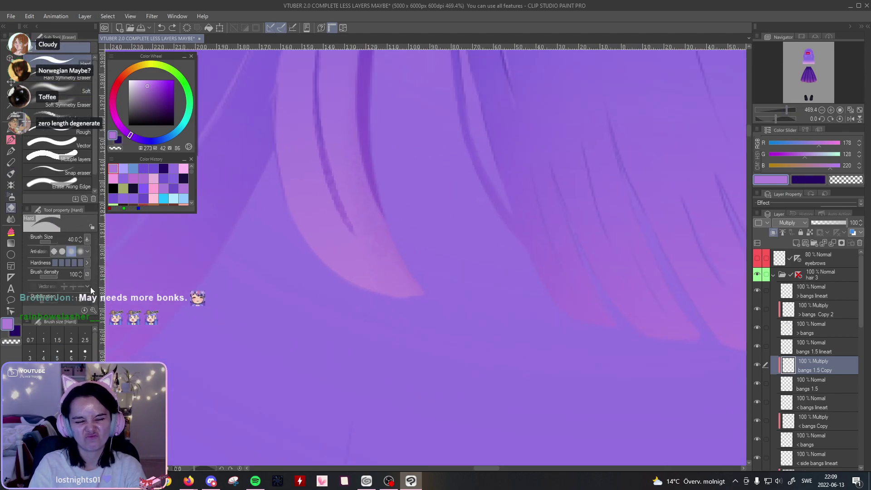
key("bracketleft")
key("bracketleft")
key("bracketleft")
key("bracketleft")
key("bracketleft")
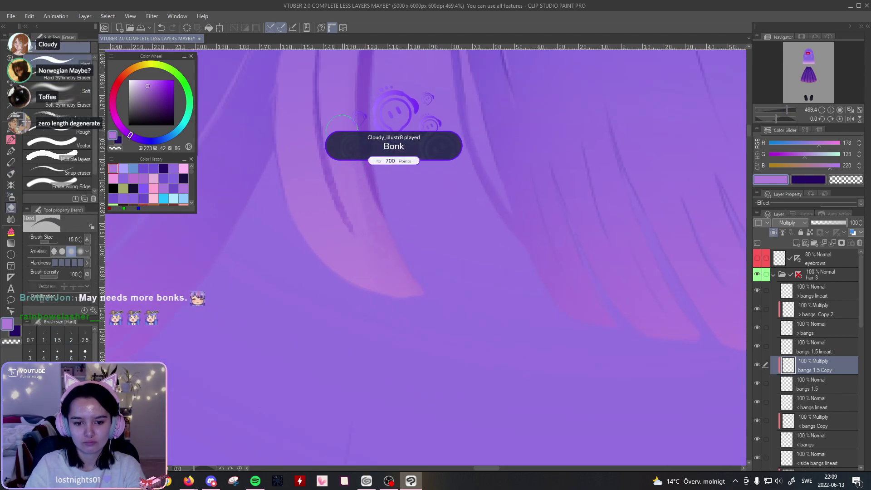
left_click(62, 92)
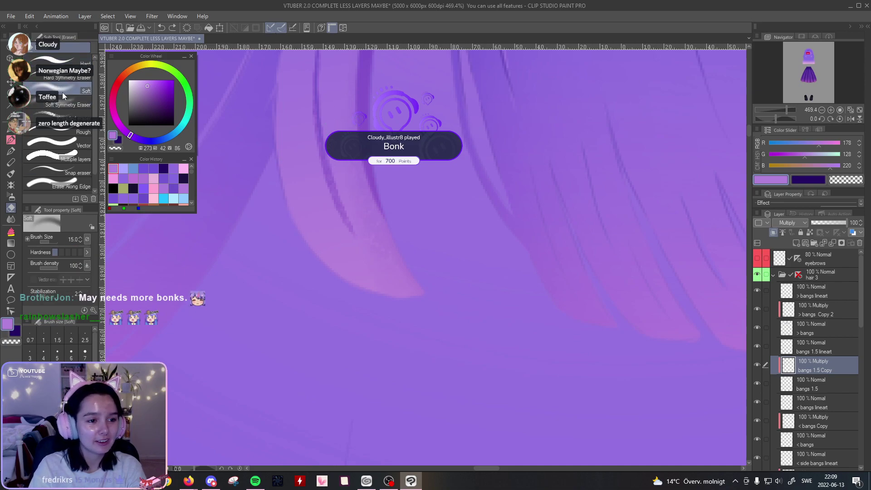
left_click(57, 352)
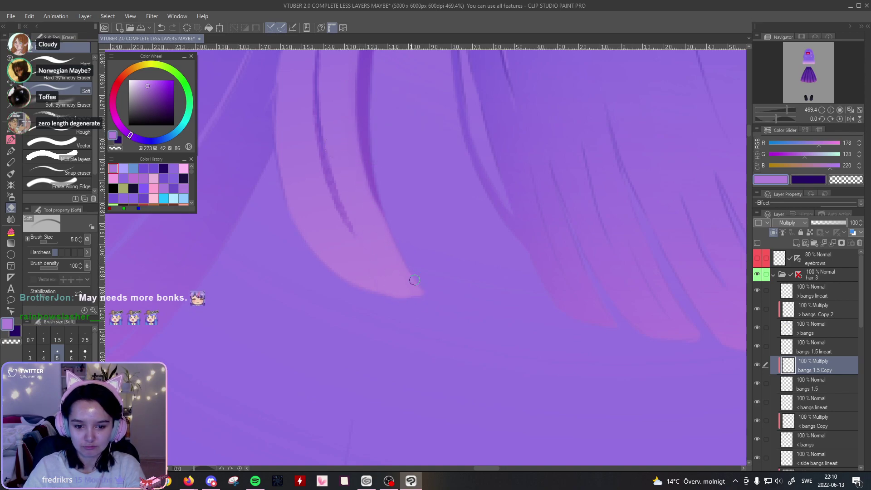
mouse_move(785, 113)
left_mouse_down()
mouse_move(780, 106)
mouse_move(778, 113)
left_mouse_up()
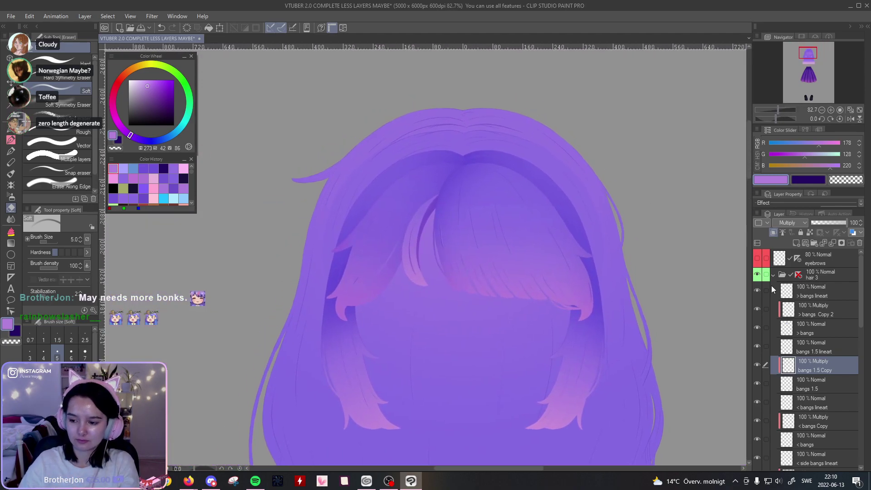
Step: Hide and show the > bangs Copy 2 Multiply layer to check it, and select it for painting with the Thin Gouache brush
left_click(758, 311)
left_click(757, 311)
left_click_drag(703, 331, 667, 334)
left_click(803, 309)
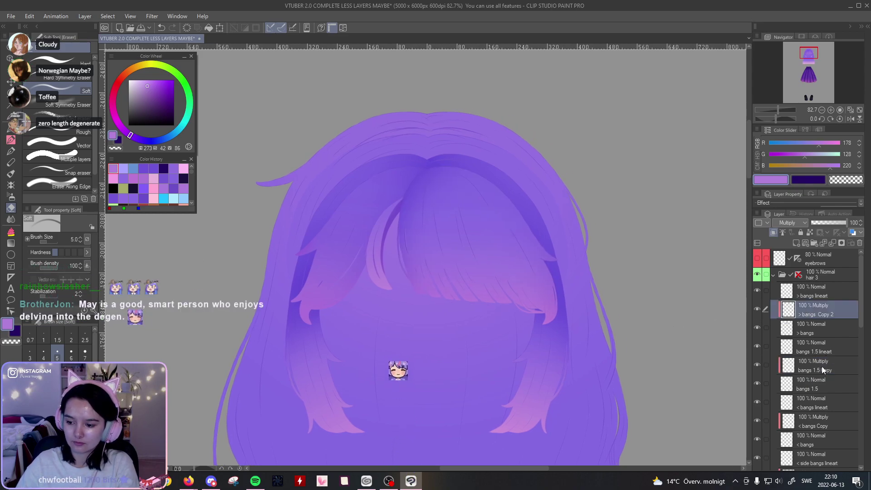
left_click(782, 107)
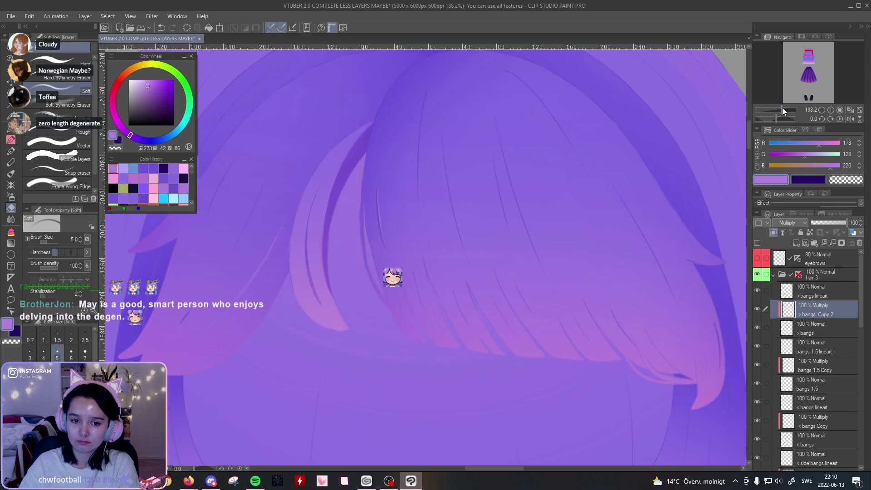
left_click_drag(706, 168, 672, 142)
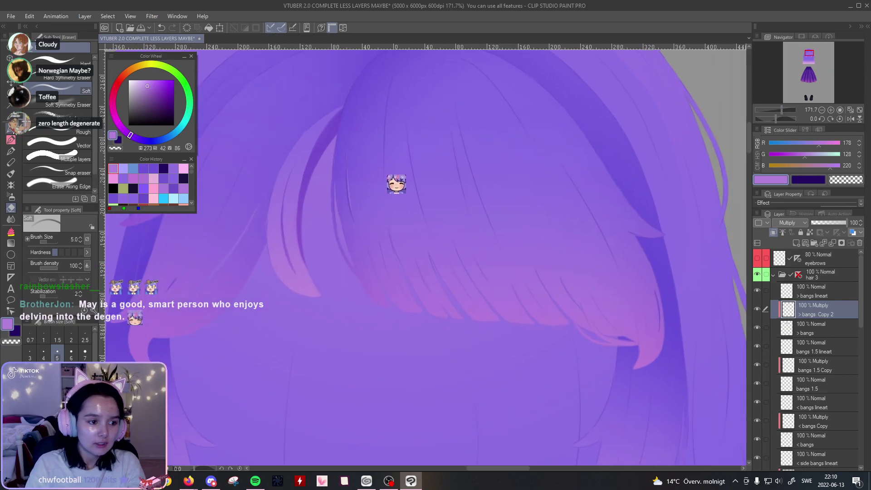
key("p")
key("b")
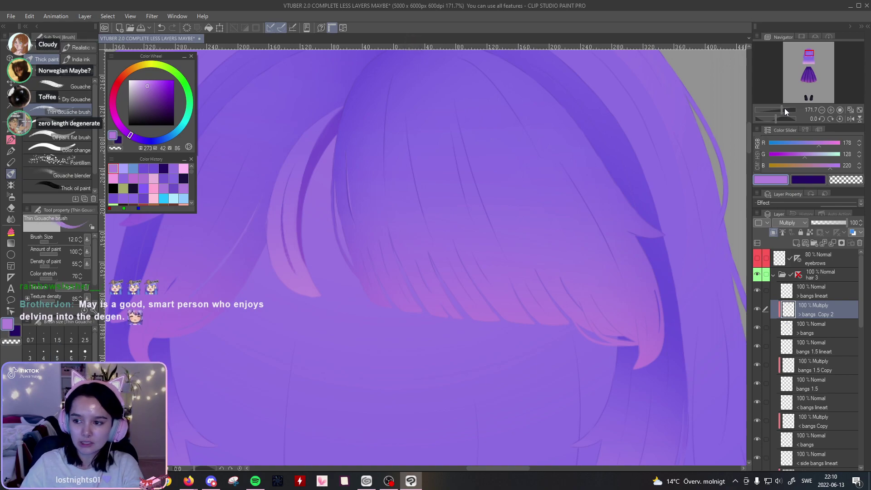
Step: Try a long shadow stroke at size 12 along a hair line down to the fringe tips beside the center strand
left_click(786, 108)
left_click_drag(466, 263, 479, 236)
left_click_drag(362, 159, 431, 344)
key("ctrl+z")
left_click_drag(362, 161, 456, 350)
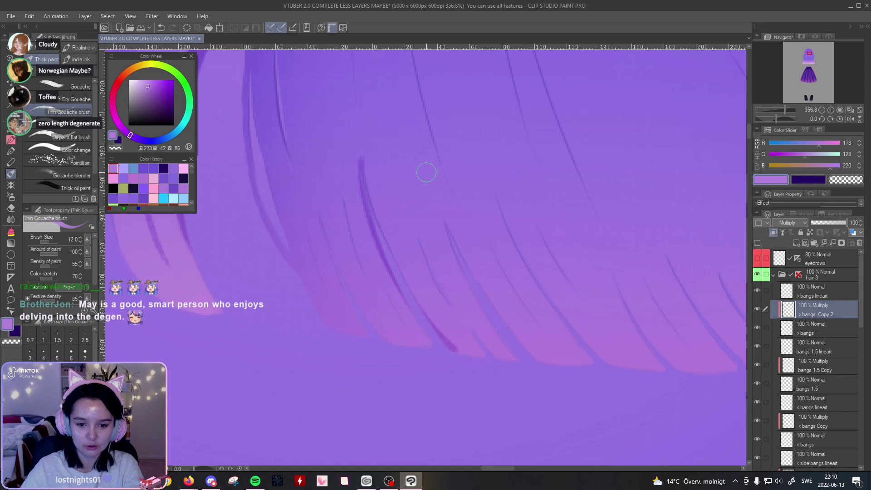
left_click_drag(796, 117, 779, 117)
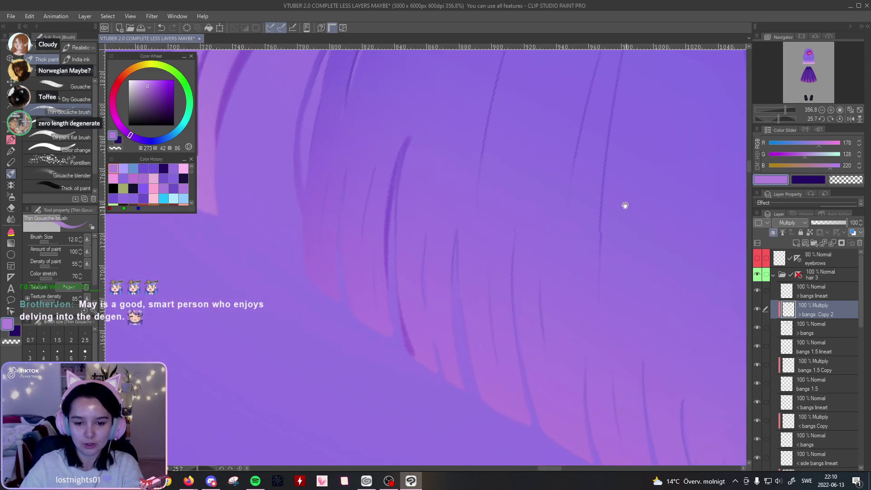
key("ctrl+z")
Step: Paint a shorter size 12 shadow stroke above the fringe gap beside the center strand, redoing it until the curve fits
left_click_drag(401, 110, 372, 307)
key("ctrl+z")
left_click_drag(392, 132, 395, 341)
key("ctrl+z")
left_click_drag(397, 124, 396, 340)
key("ctrl+z")
mouse_move(405, 96)
left_mouse_down()
mouse_move(398, 342)
mouse_move(385, 284)
left_mouse_up()
key("ctrl+z")
key("ctrl+z")
left_click_drag(388, 173, 407, 402)
key("ctrl+z")
left_click_drag(404, 101, 383, 295)
key("ctrl+z")
left_click_drag(401, 109, 393, 199)
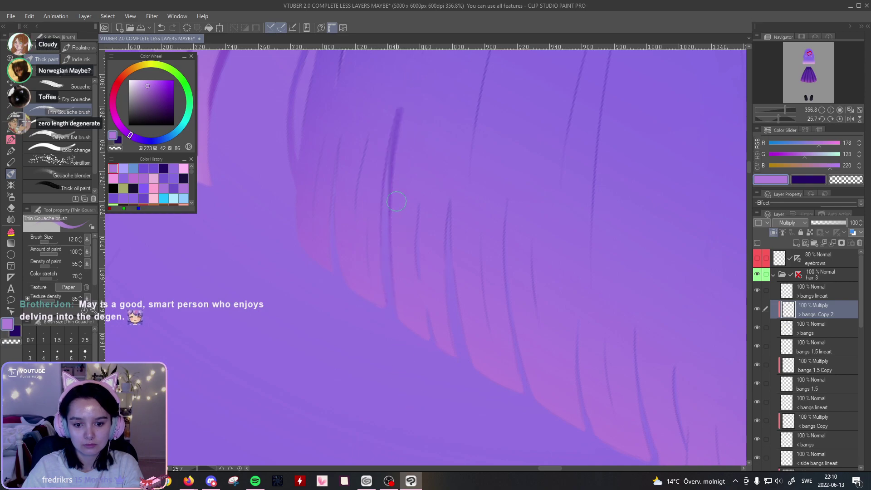
Step: Try a long shadow stroke on the curled end strand of the right bangs, from its hair line to its tip
left_click(840, 119)
left_click_drag(786, 109, 780, 112)
left_click_drag(730, 228, 588, 162)
left_click_drag(781, 110, 787, 110)
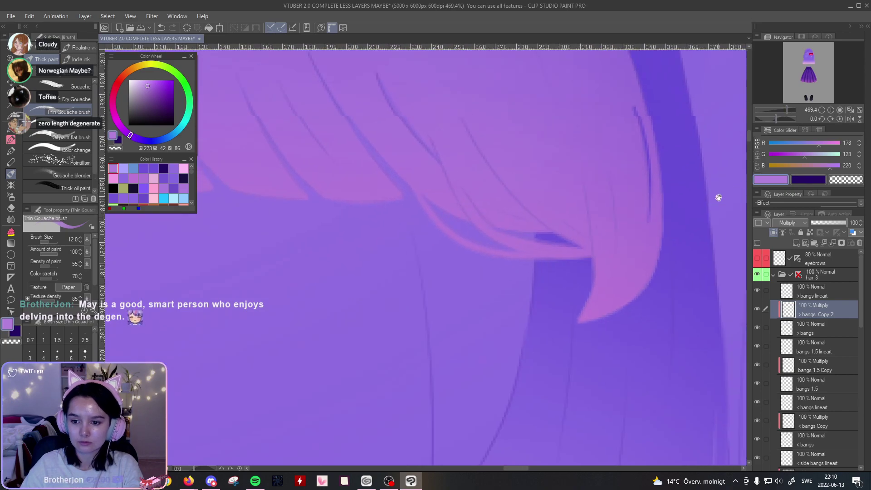
left_click_drag(678, 203, 580, 214)
left_click_drag(493, 154, 504, 317)
key("ctrl+z")
mouse_move(474, 145)
left_mouse_down()
mouse_move(499, 278)
mouse_move(490, 202)
mouse_move(496, 323)
mouse_move(492, 309)
left_mouse_up()
key("ctrl+z")
key("ctrl+z")
key("ctrl+z")
left_click_drag(474, 108, 504, 325)
key("ctrl+z")
left_click_drag(462, 75, 503, 321)
key("ctrl+z")
left_click_drag(461, 76, 512, 297)
key("ctrl+z")
left_click_drag(458, 76, 485, 307)
key("ctrl+z")
left_click_drag(458, 76, 516, 321)
key("ctrl+z")
mouse_move(459, 74)
left_mouse_down()
mouse_move(488, 143)
mouse_move(486, 352)
left_mouse_up()
key("ctrl+z")
left_click_drag(461, 86, 492, 353)
key("ctrl+z")
left_click_drag(463, 74, 497, 320)
key("ctrl+z")
left_click_drag(463, 74, 507, 321)
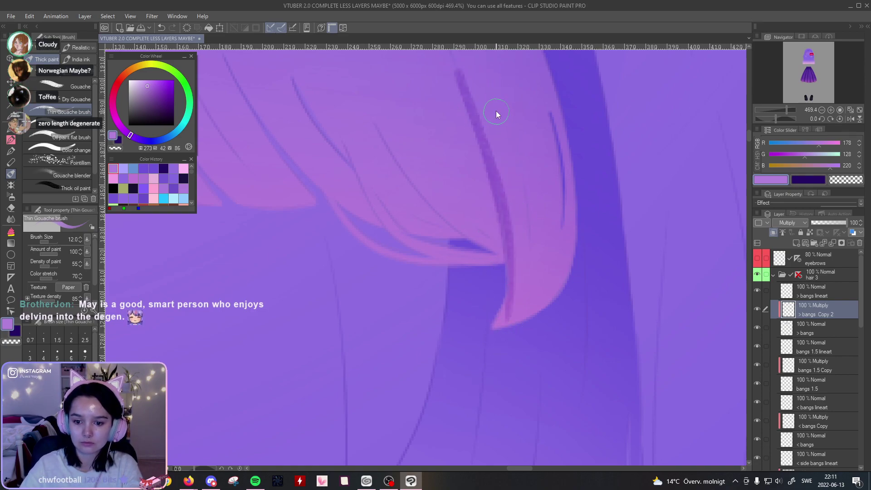
key("ctrl+z")
Step: Paint a slim shadow along the inner edge of the curled end strand of the right bangs at brush size 12
left_click_drag(457, 72, 506, 325)
key("ctrl+z")
left_click_drag(457, 69, 508, 323)
key("ctrl+z")
left_click_drag(488, 154, 506, 263)
Step: Try extending the shadow along the curled end strand's inner and outer edges toward its tip
left_click_drag(787, 110, 784, 116)
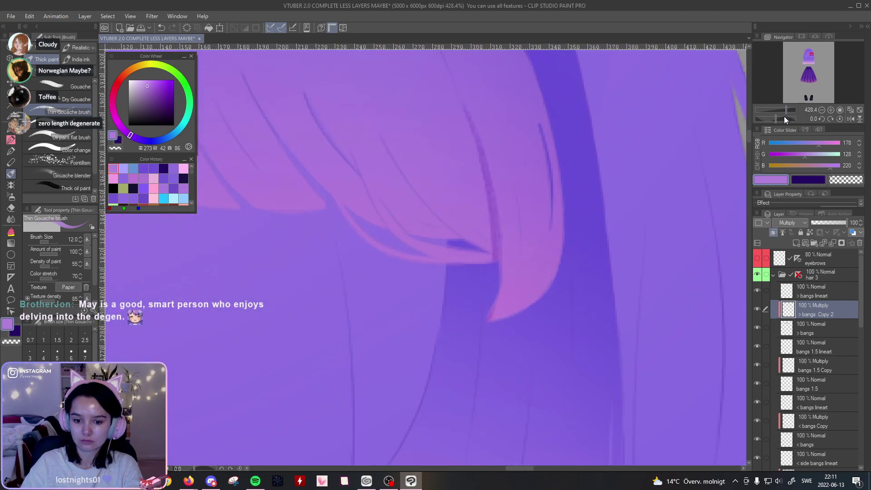
left_click_drag(620, 227, 562, 191)
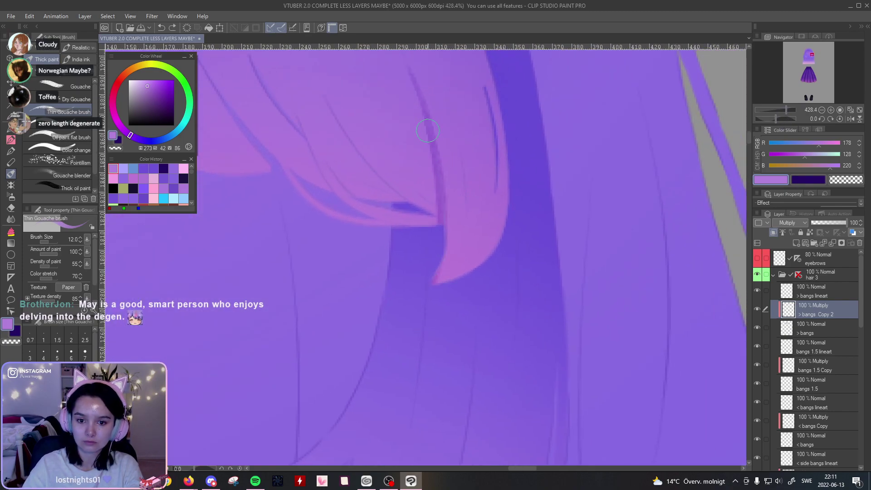
left_click_drag(431, 138, 435, 321)
key("ctrl+z")
left_click_drag(443, 175, 405, 336)
key("ctrl+z")
key("ctrl+z")
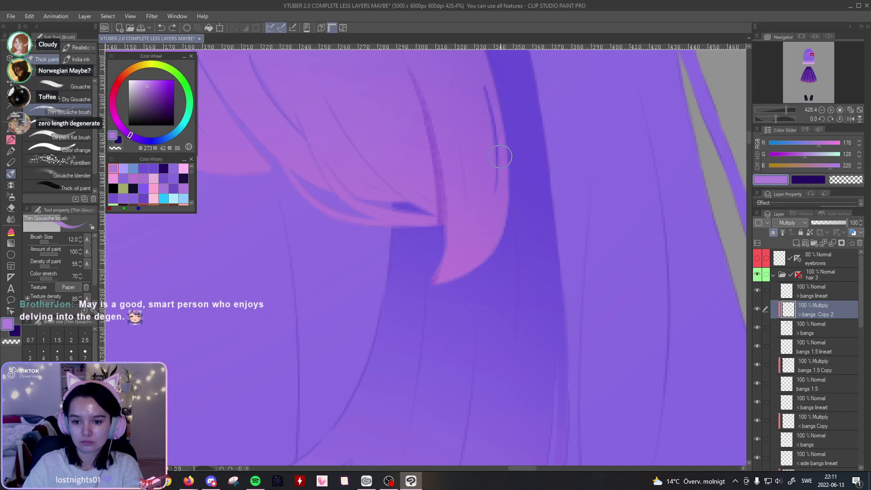
key("ctrl+z")
left_click_drag(496, 169, 426, 306)
key("ctrl+z")
key("ctrl+z")
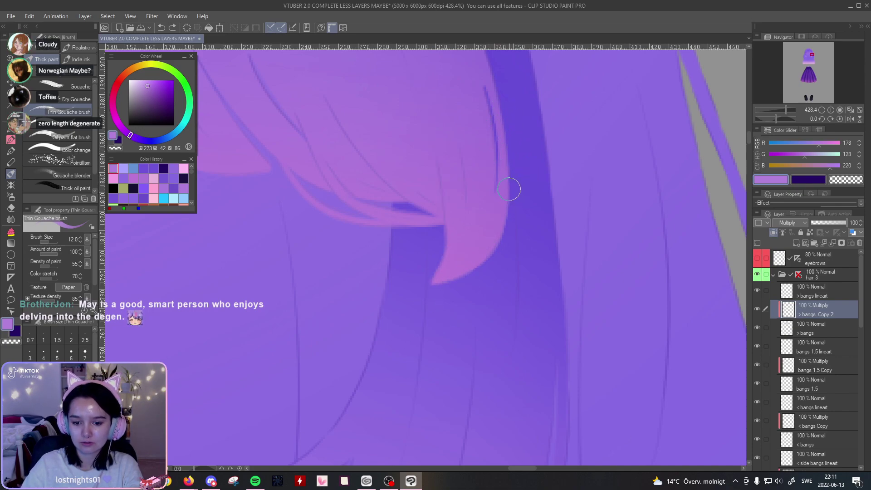
Step: Try a shadow stroke at the notch beneath the small flicked strand on the outer edge of the right bangs
left_click_drag(543, 144, 567, 273)
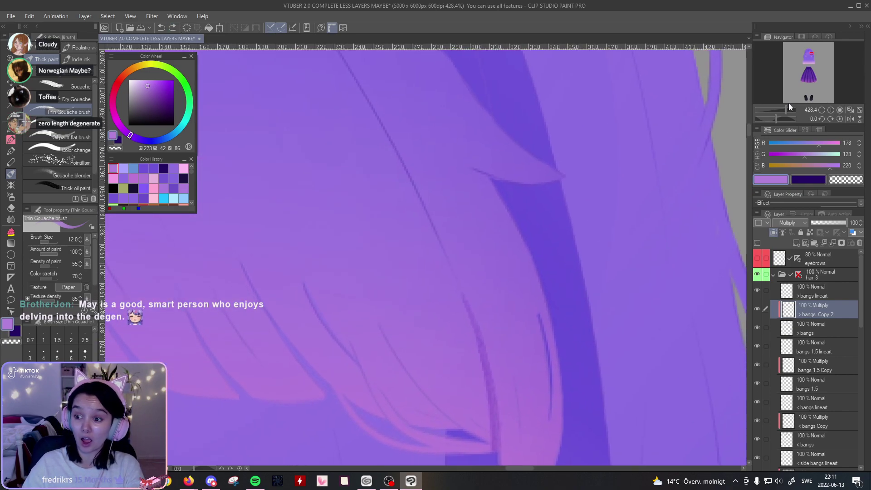
left_click_drag(717, 110, 665, 174)
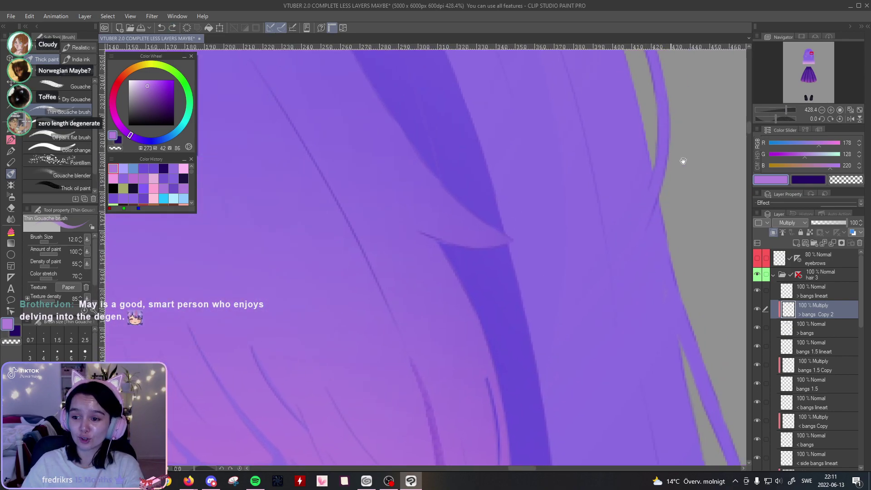
left_click_drag(777, 118, 781, 119)
left_click(790, 110)
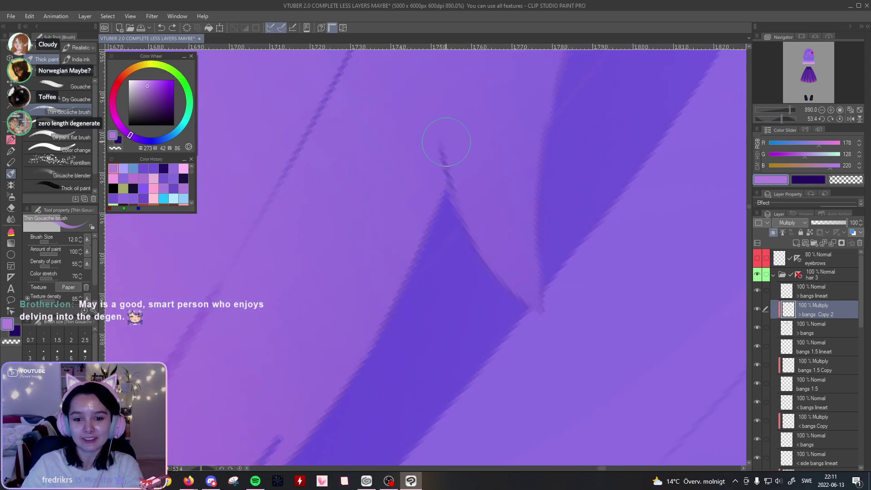
left_click_drag(443, 138, 424, 279)
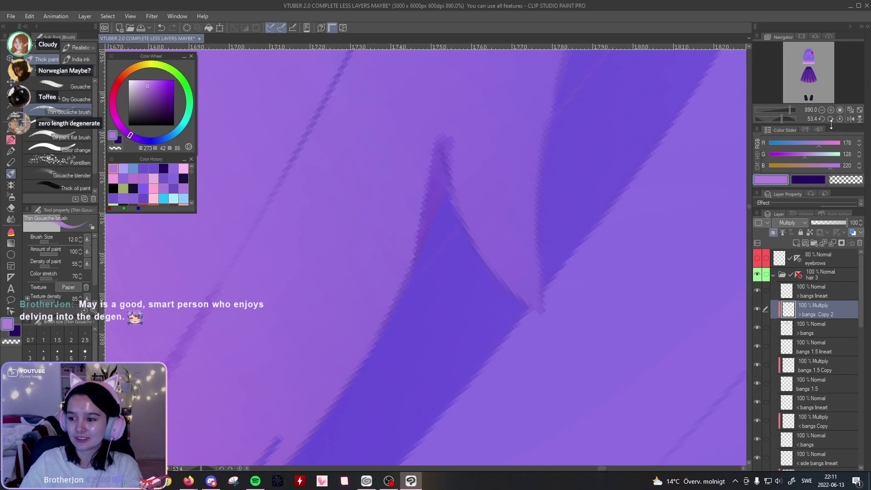
left_click(840, 119)
left_click_drag(789, 110, 790, 113)
key("ctrl+z")
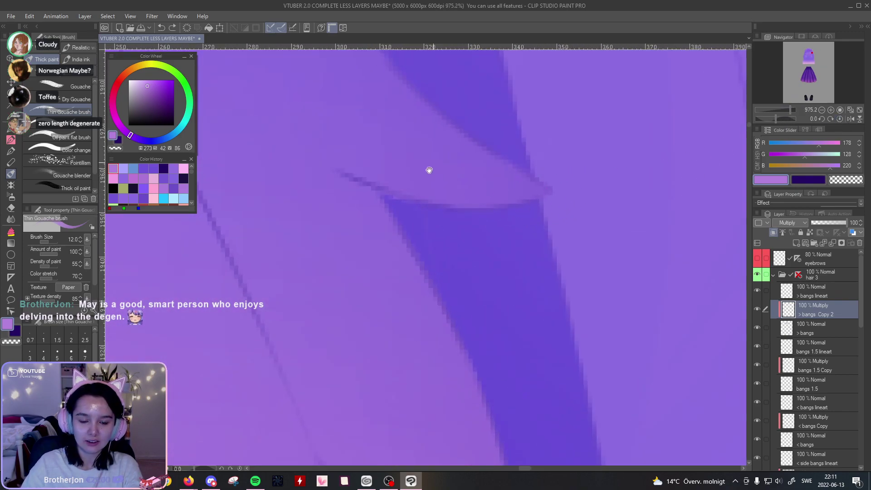
Step: Paint a thin shadow down the hair edge from the notch beneath the small flicked strand on the right bangs
left_click_drag(435, 160, 466, 142)
left_click_drag(374, 154, 516, 389)
key("ctrl+z")
mouse_move(375, 155)
left_mouse_down()
mouse_move(413, 194)
mouse_move(527, 380)
left_mouse_up()
Step: Try a curved shadow stroke from the crown down the inner side of the right bangs
mouse_move(793, 111)
left_mouse_down()
mouse_move(778, 117)
mouse_move(786, 116)
left_mouse_up()
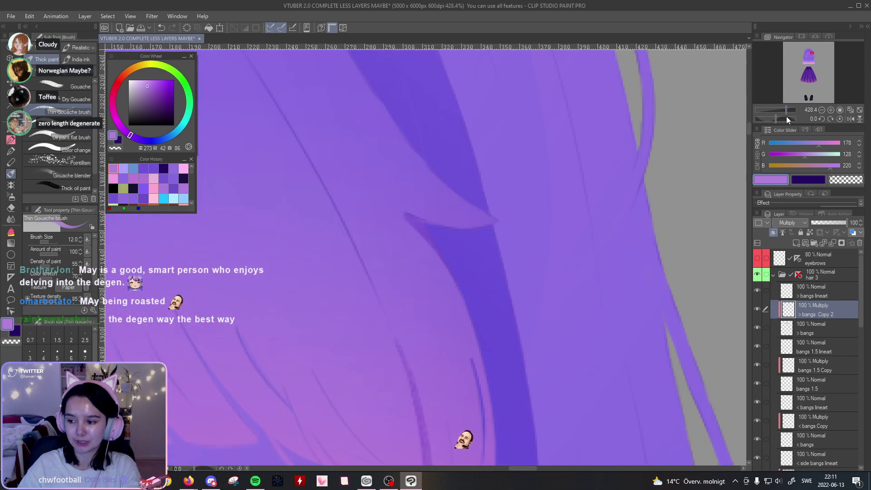
left_click_drag(502, 336, 632, 369)
left_click_drag(616, 205, 579, 315)
left_click_drag(561, 207, 579, 311)
mouse_move(505, 265)
left_mouse_down()
mouse_move(595, 332)
mouse_move(706, 356)
left_mouse_up()
mouse_move(644, 342)
left_mouse_down()
mouse_move(744, 358)
mouse_move(699, 333)
left_mouse_up()
mouse_move(425, 84)
left_mouse_down()
mouse_move(356, 200)
mouse_move(340, 295)
mouse_move(393, 103)
mouse_move(356, 285)
left_mouse_up()
key("ctrl+z")
key("ctrl+z")
left_click_drag(404, 93, 367, 238)
key("ctrl+z")
left_click_drag(415, 84, 370, 327)
key("ctrl+z")
left_click_drag(400, 111, 365, 278)
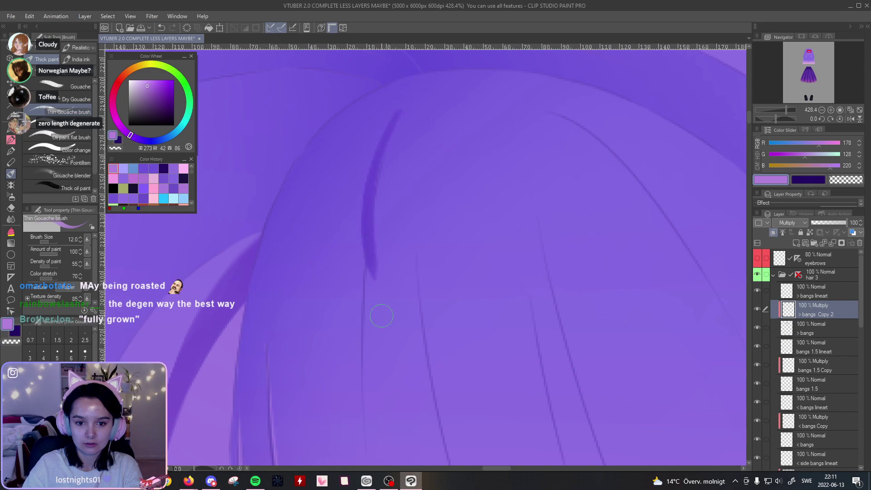
key("ctrl+z")
left_click_drag(401, 124, 390, 382)
key("ctrl+z")
left_click_drag(401, 124, 363, 341)
left_click_drag(457, 171, 417, 250)
key("ctrl+z")
mouse_move(380, 204)
left_mouse_down()
mouse_move(412, 138)
mouse_move(311, 343)
left_mouse_up()
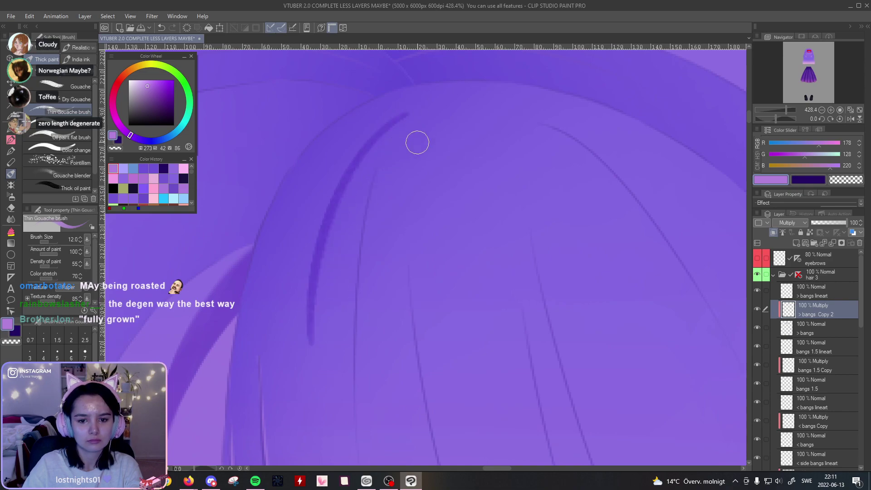
Step: Try a second shadow stroke from the crown down the middle of the right bangs, and undo both crown strokes
left_click_drag(350, 135, 417, 336)
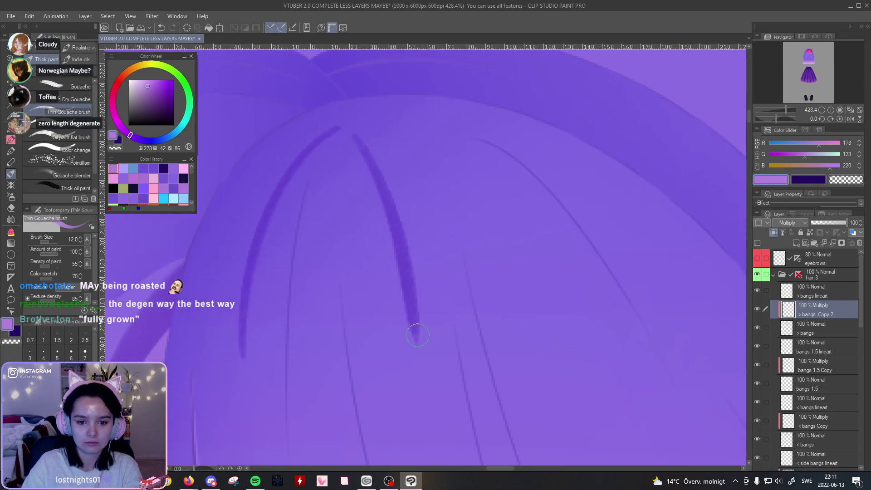
left_click_drag(786, 111, 784, 110)
key("ctrl+z")
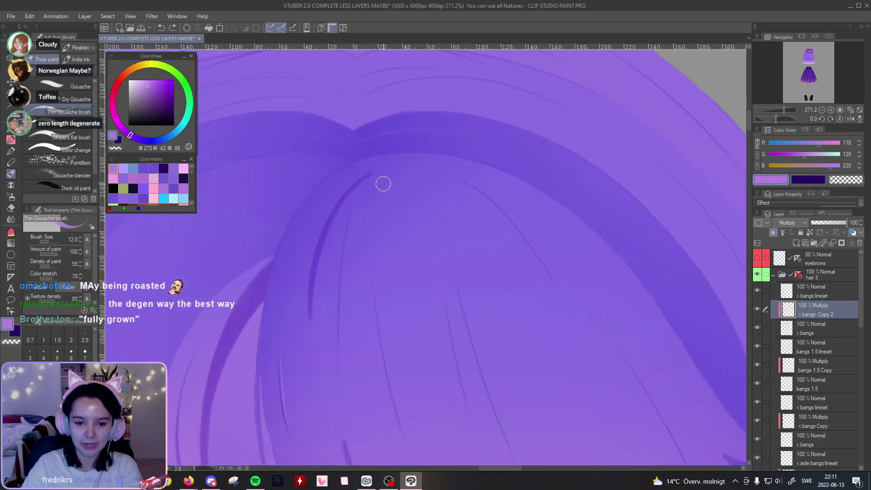
left_click_drag(375, 175, 417, 292)
key("ctrl+z")
key("ctrl+z")
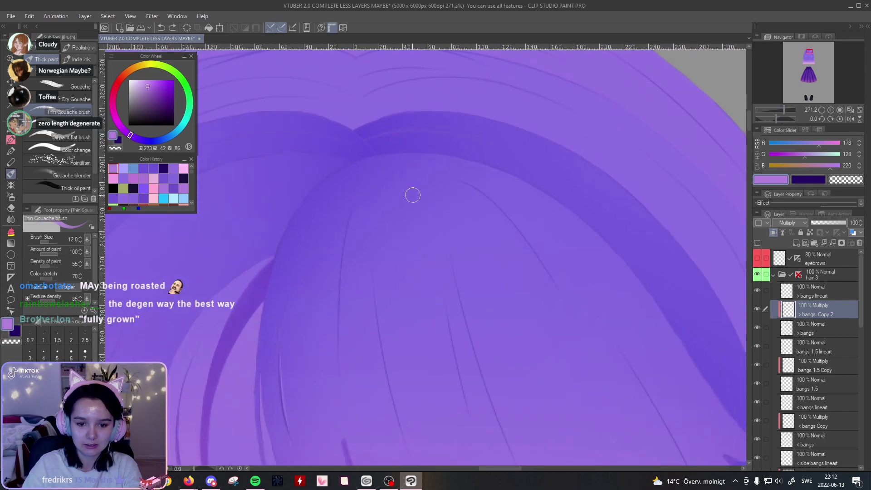
Step: Try inner-side and outward-sweeping shadow strokes starting just below the hair parting on the right bangs
left_click_drag(357, 178, 312, 271)
key("ctrl+z")
left_click_drag(356, 176, 311, 321)
key("ctrl+z")
left_click_drag(362, 176, 450, 288)
key("ctrl+z")
left_click_drag(362, 165, 501, 295)
key("ctrl+z")
left_click_drag(380, 171, 522, 328)
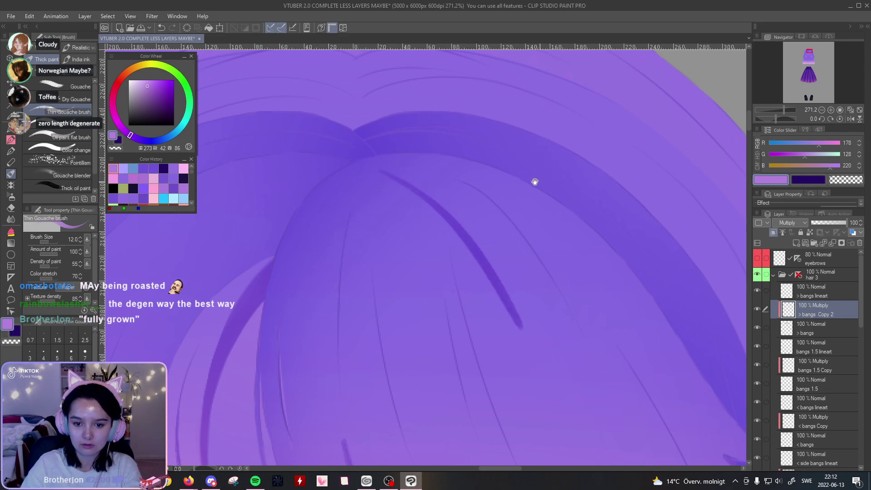
scroll(547, 182, "right", 2)
key("ctrl+z")
Step: Try the outward-sweeping crown shadow with the canvas flipped horizontally, and restore the canvas orientation
left_click(849, 119)
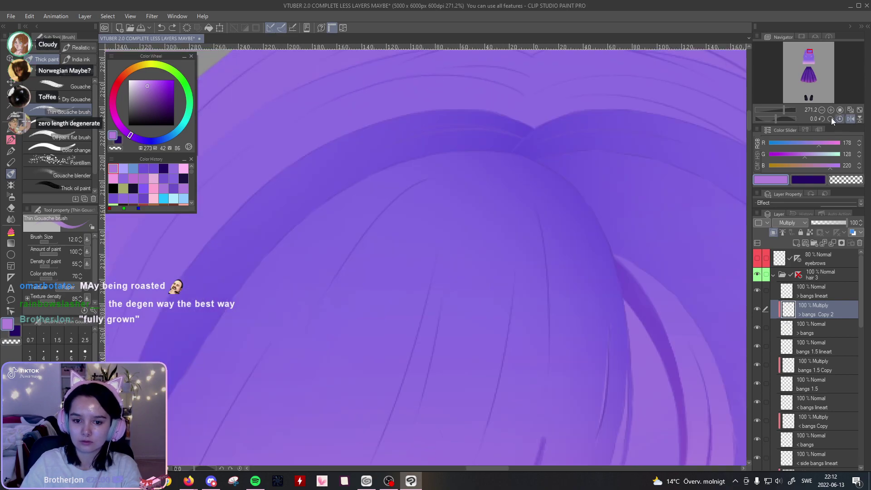
scroll(703, 266, "down", 2)
left_click_drag(596, 132, 428, 266)
key("ctrl+z")
mouse_move(606, 133)
left_mouse_down()
mouse_move(439, 248)
mouse_move(423, 317)
left_mouse_up()
key("ctrl+z")
left_click(849, 119)
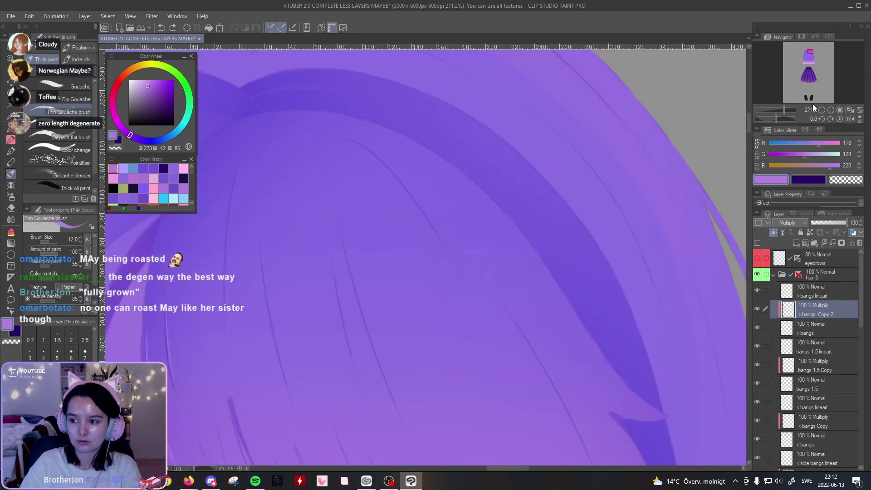
Step: Paint a slim shadow stroke just above the small flicked strand on the outer side of the right bangs at brush size 10
mouse_move(784, 110)
left_mouse_down()
mouse_move(774, 113)
mouse_move(782, 111)
left_mouse_up()
left_click_drag(736, 195, 645, 132)
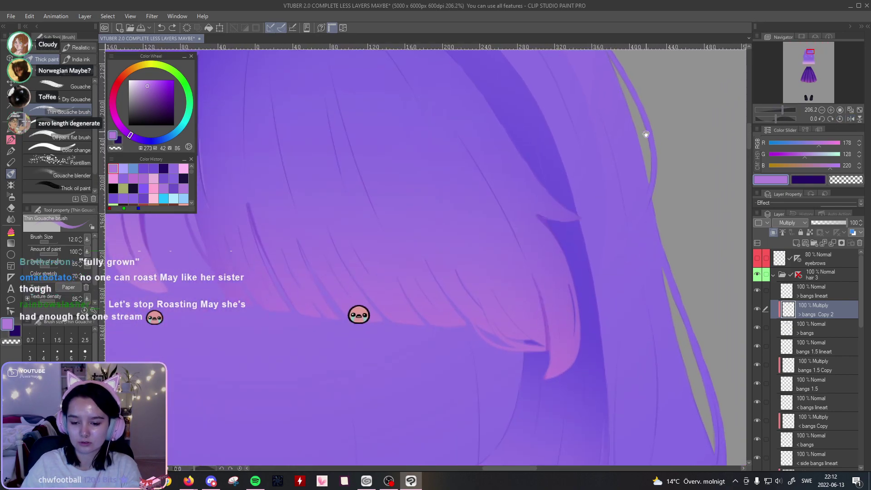
left_click_drag(657, 176, 654, 166)
left_click_drag(772, 118, 787, 109)
key("ctrl+z")
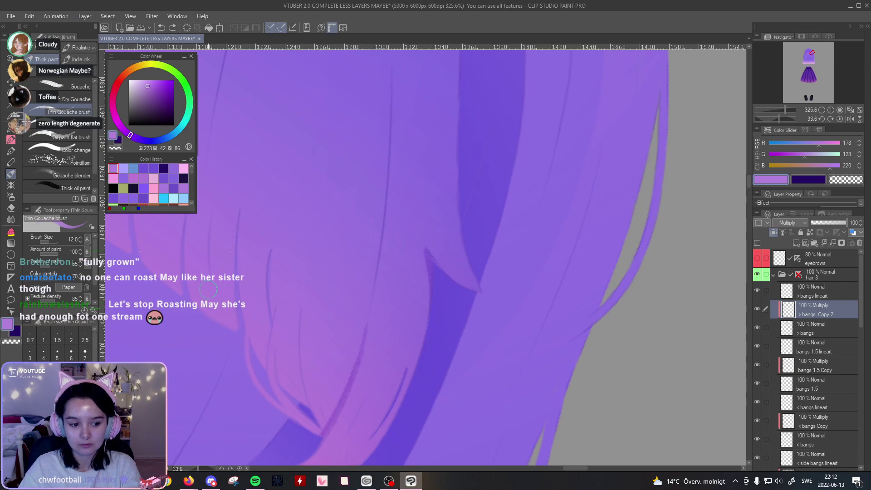
left_click(57, 354)
left_click_drag(434, 131, 439, 224)
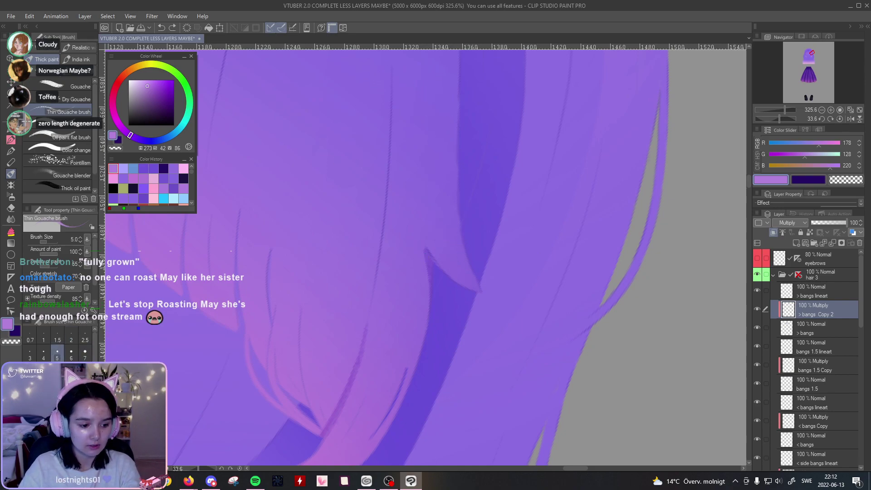
left_click_drag(424, 88, 443, 227)
key("ctrl+z")
left_click_drag(432, 67, 441, 207)
key("ctrl+z")
left_click_drag(431, 67, 438, 227)
key("ctrl+z")
left_click_drag(434, 67, 452, 240)
key("ctrl+z")
left_click_drag(428, 109, 441, 240)
key("ctrl+z")
mouse_move(427, 84)
left_mouse_down()
mouse_move(440, 230)
mouse_move(464, 101)
left_mouse_up()
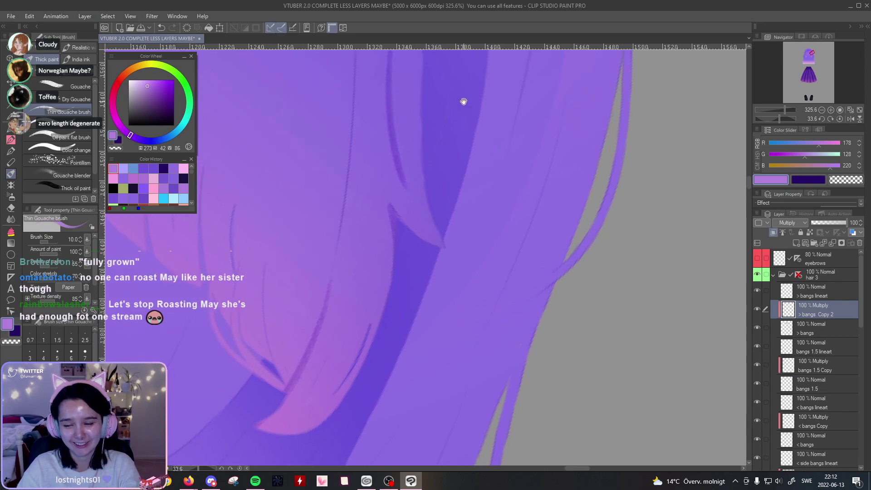
Step: Extend the shadow line upward from the tip of the notch beside the flicked strand with a short stroke
mouse_move(782, 112)
left_mouse_down()
mouse_move(790, 113)
mouse_move(782, 119)
left_mouse_up()
left_click_drag(411, 142, 442, 201)
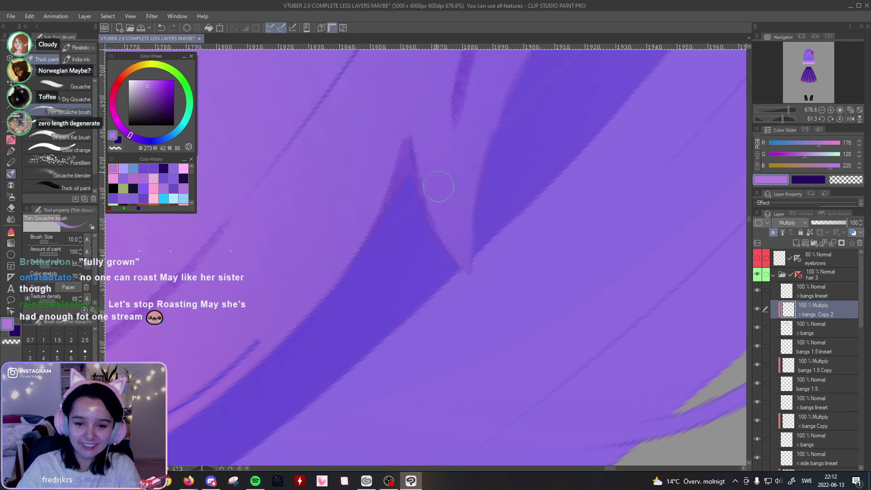
left_click_drag(415, 144, 465, 272)
key("ctrl+z")
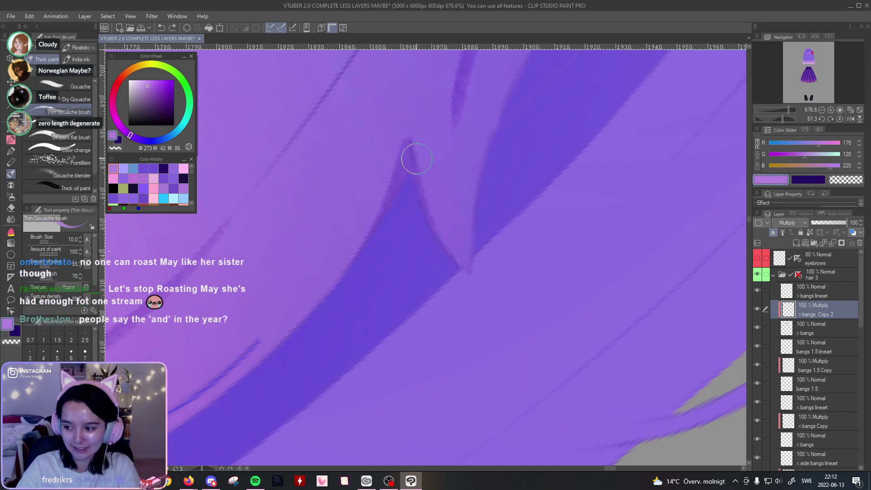
left_click_drag(418, 107, 409, 175)
key("ctrl+z")
left_click_drag(419, 97, 408, 159)
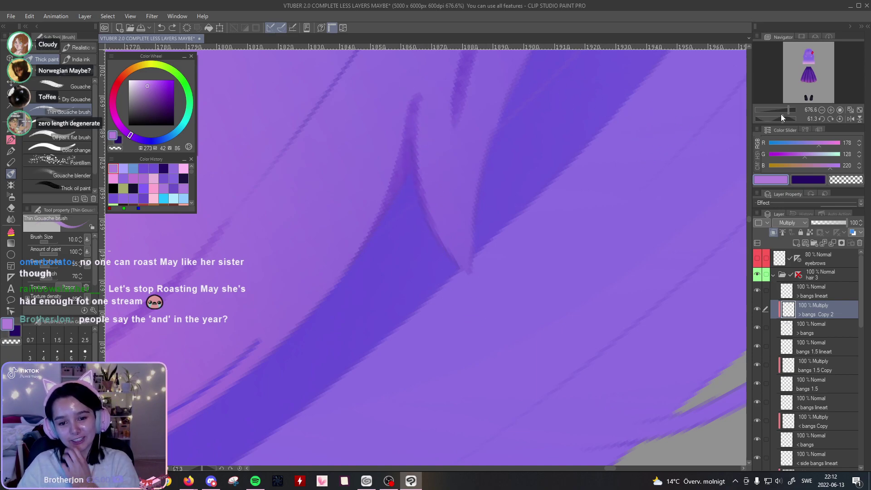
Step: Try extending the thin shadow near the inner edge of the right bangs down toward the strand tips
left_click(839, 118)
mouse_move(790, 110)
left_mouse_down()
mouse_move(777, 111)
mouse_move(788, 111)
left_mouse_up()
left_click_drag(617, 209, 732, 252)
left_click_drag(790, 111, 779, 115)
left_click_drag(523, 250, 603, 237)
left_click_drag(497, 256, 572, 322)
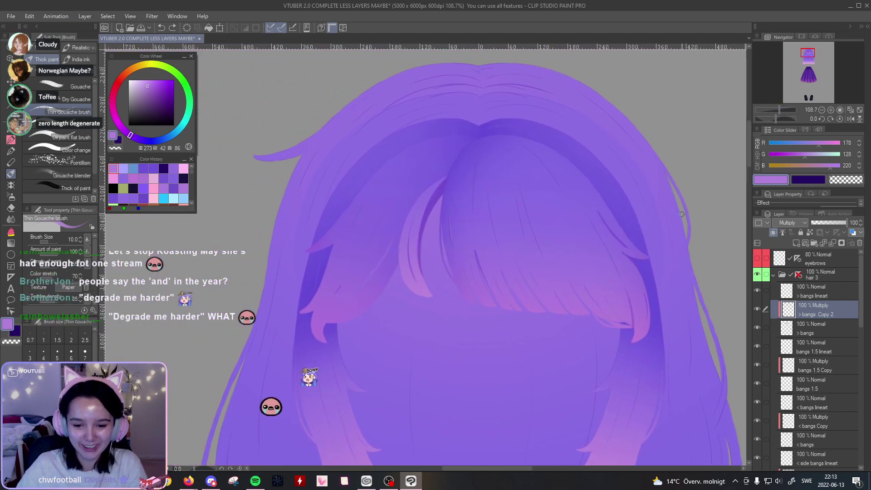
left_click_drag(780, 110, 786, 108)
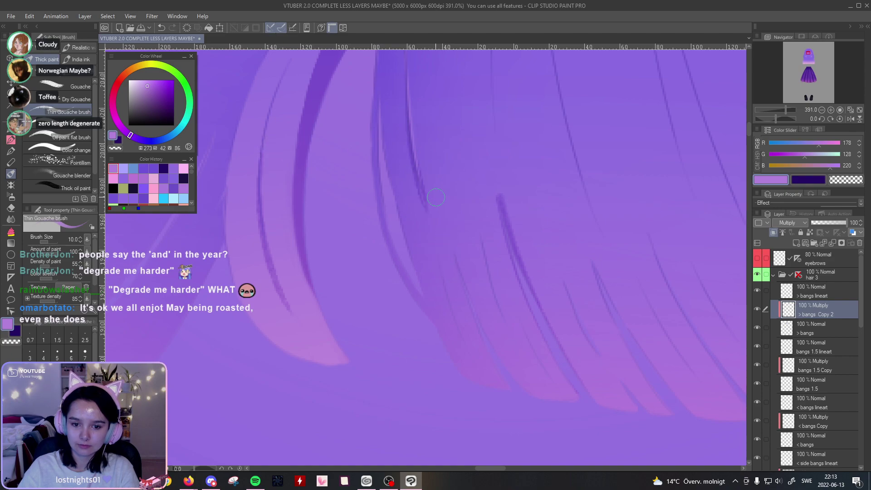
left_click_drag(417, 127, 453, 279)
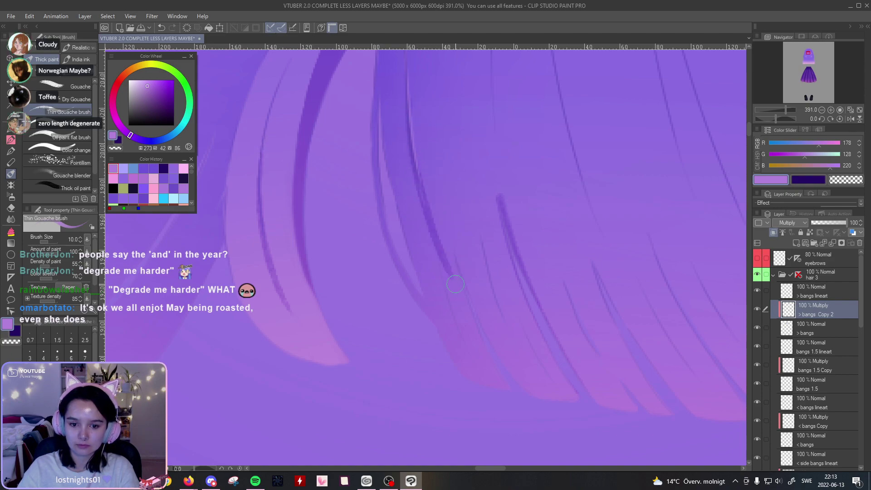
key("ctrl+z")
left_click_drag(406, 97, 454, 295)
key("ctrl+z")
left_click_drag(407, 121, 459, 342)
key("ctrl+z")
left_click_drag(408, 132, 452, 261)
key("ctrl+z")
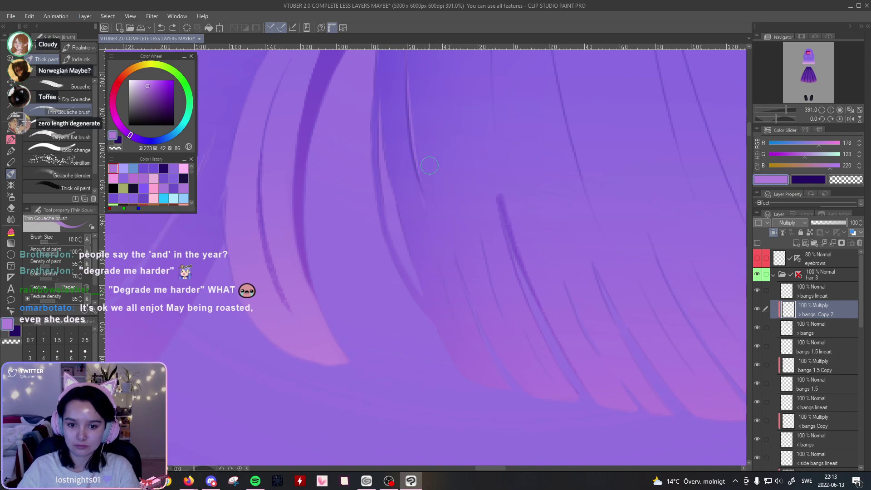
Step: Try a finer version of the inner-edge shadow stroke, following the existing thin hair line on the right bangs
mouse_move(786, 107)
left_mouse_down()
mouse_move(775, 110)
mouse_move(788, 110)
left_mouse_up()
left_click_drag(562, 169, 580, 203)
key("ctrl+z")
left_click_drag(533, 168, 536, 262)
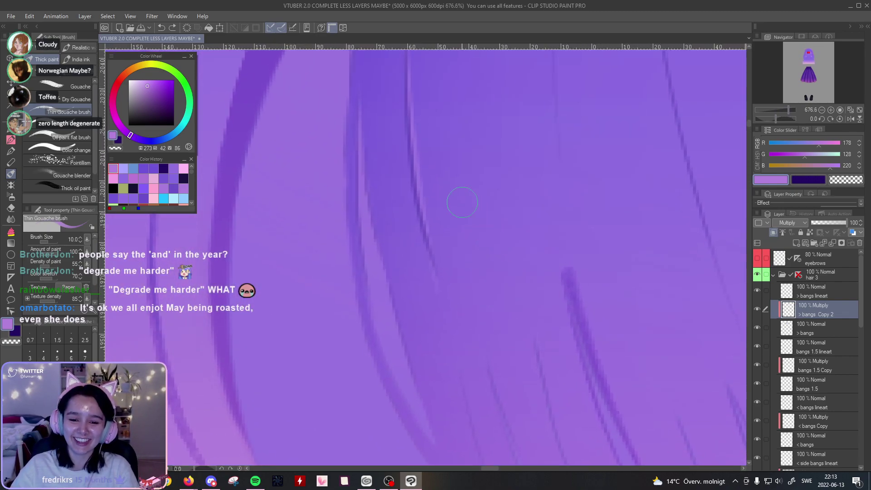
left_click_drag(412, 125, 456, 365)
key("ctrl+z")
left_click_drag(414, 95, 447, 301)
key("ctrl+z")
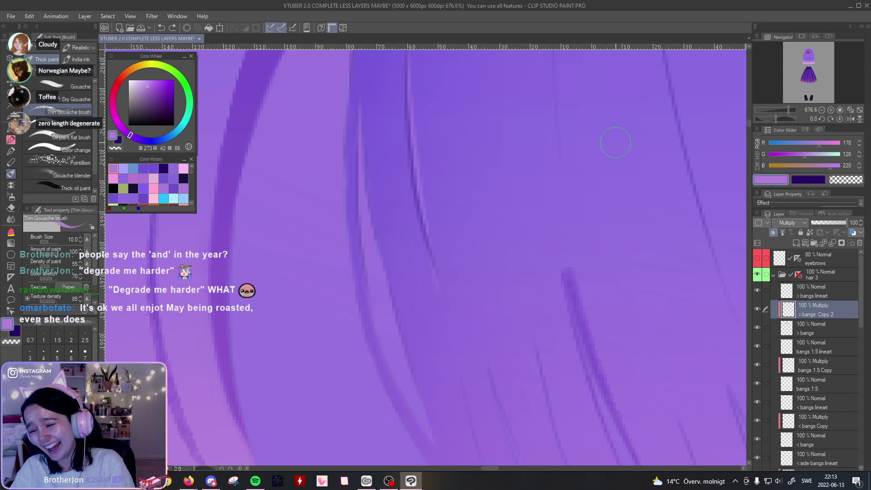
Step: Paint a long curved shadow stroke from near the crown down the outer half of the right bangs
left_click_drag(792, 110, 783, 115)
left_click_drag(696, 272, 624, 211)
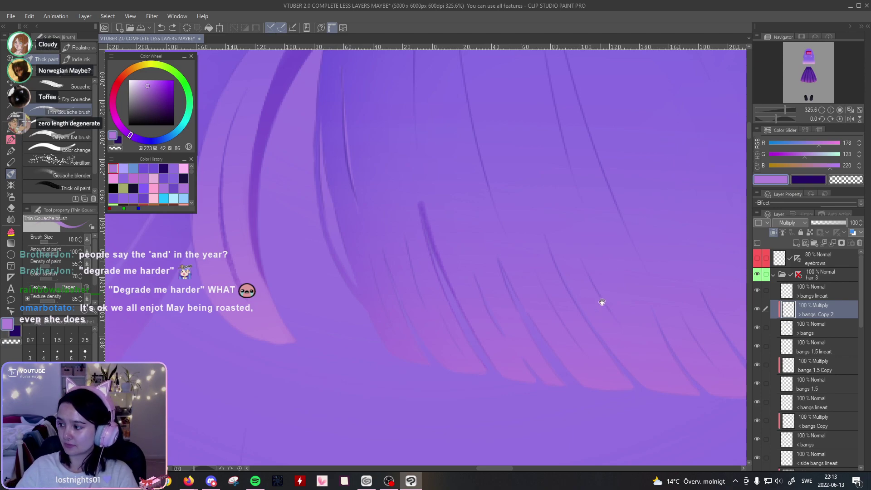
left_click_drag(603, 282, 568, 316)
left_click_drag(785, 111, 780, 119)
left_click_drag(675, 260, 651, 249)
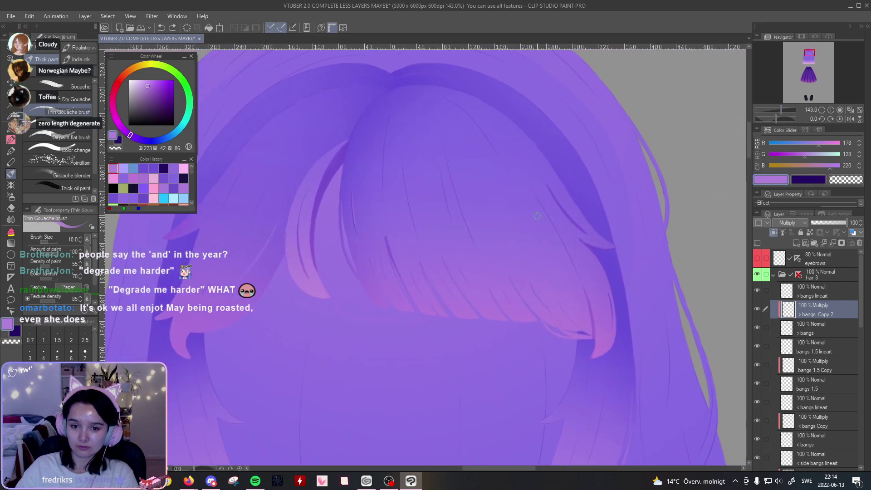
left_click_drag(444, 107, 499, 217)
key("ctrl+z")
mouse_move(437, 107)
left_mouse_down()
mouse_move(486, 152)
mouse_move(517, 231)
left_mouse_up()
key("ctrl+z")
left_click_drag(458, 112, 523, 233)
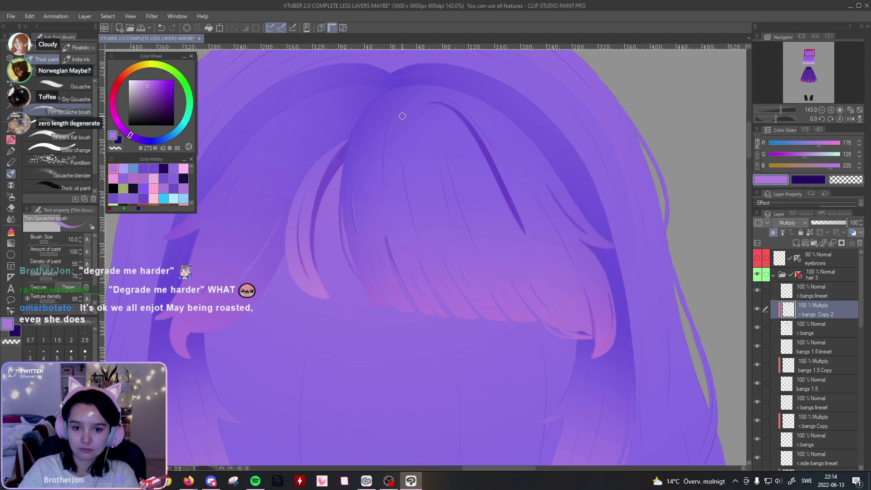
Step: Try curved shadow strokes from the crown down the middle of the right bangs, inside the long outer stroke
left_click_drag(407, 107, 474, 243)
key("ctrl+z")
left_click_drag(406, 107, 481, 255)
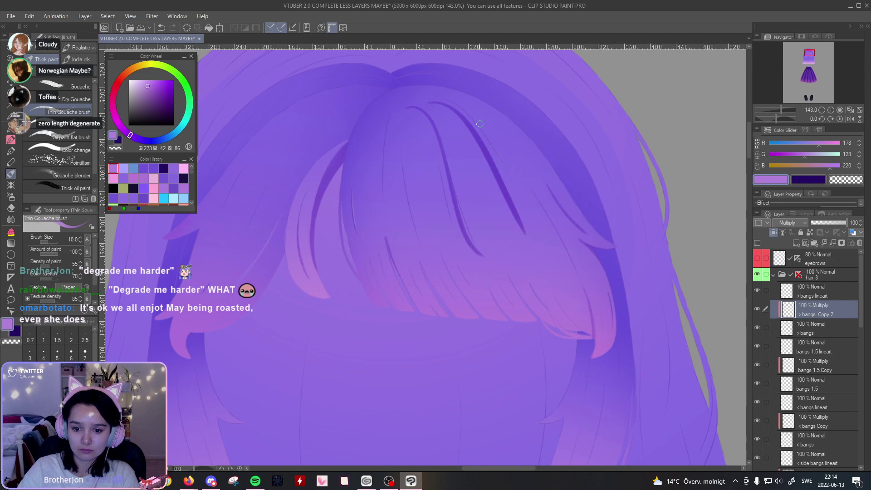
left_click_drag(408, 107, 447, 261)
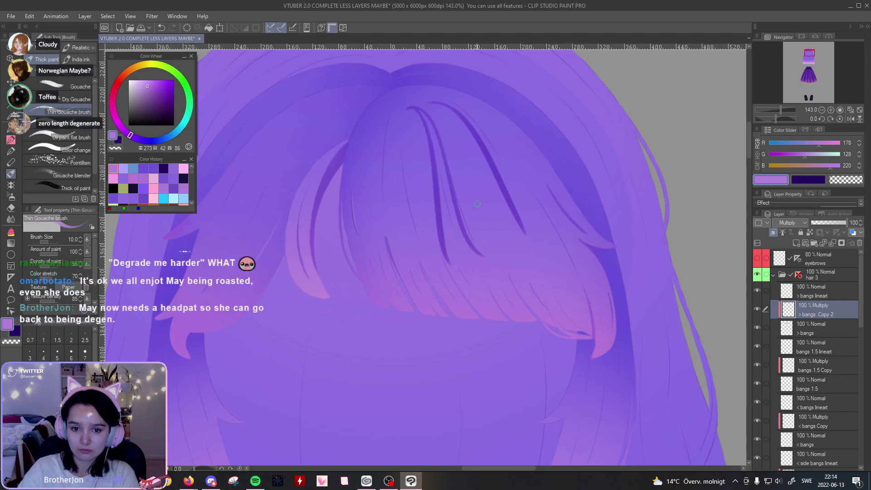
key("ctrl+z")
left_click_drag(406, 107, 479, 274)
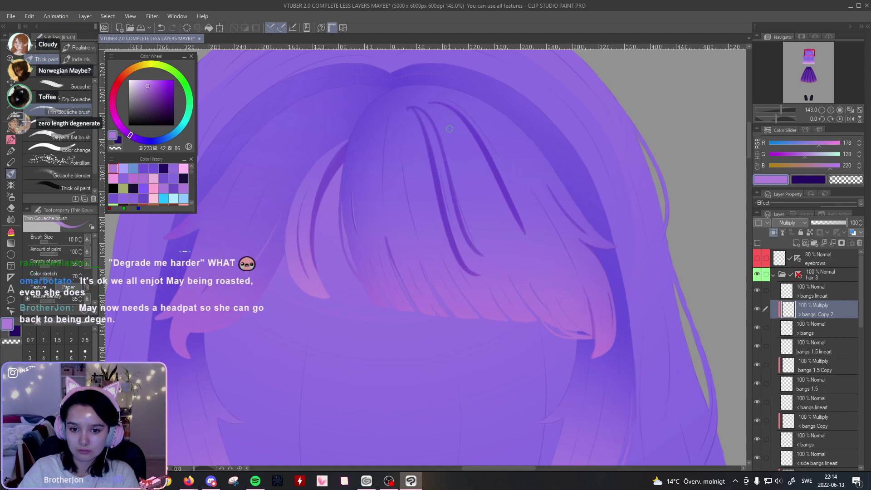
key("ctrl+z")
key("ctrl+z")
Step: Paint a longer shadow stroke branching inward from the long outer stroke and curving out toward the tips of the right bangs
left_click_drag(456, 143, 520, 270)
key("ctrl+z")
left_click_drag(432, 102, 562, 284)
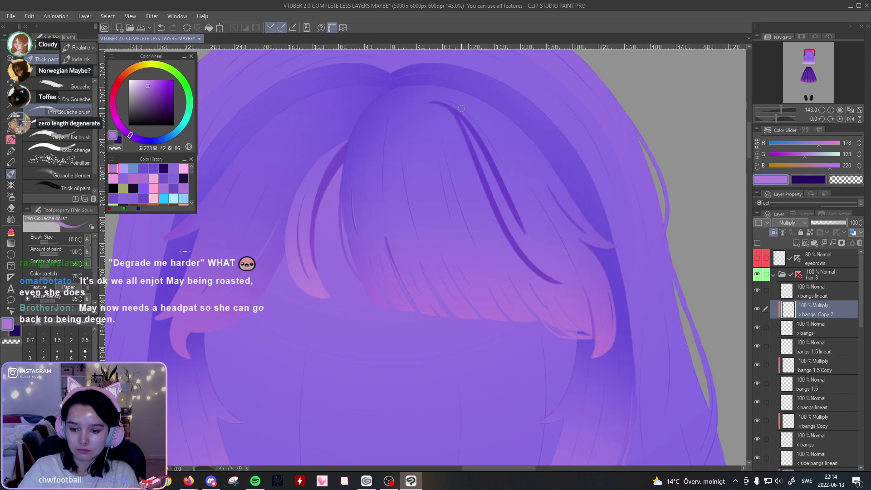
left_click_drag(412, 101, 470, 253)
key("ctrl+z")
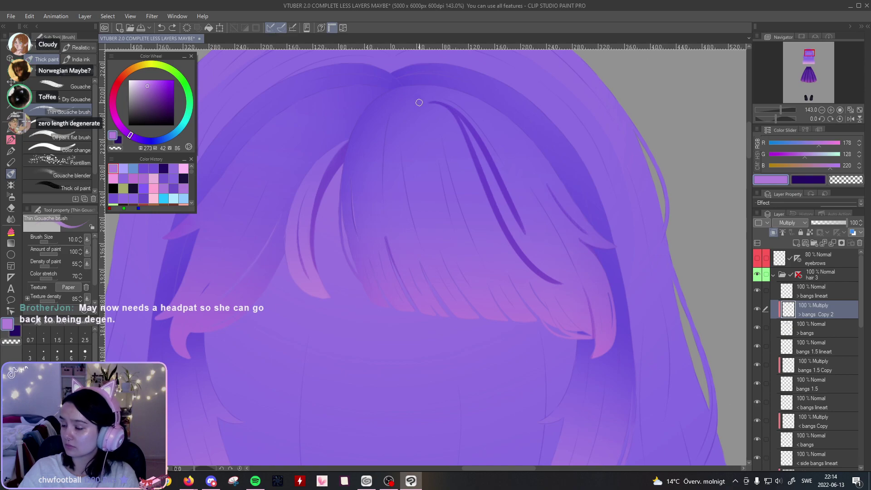
Step: Paint a slim curved shadow from just below the parting down the inner side of the right bangs
left_click_drag(391, 101, 379, 237)
key("ctrl+z")
left_click_drag(395, 91, 377, 234)
key("ctrl+z")
left_click_drag(393, 98, 376, 238)
key("ctrl+z")
left_click_drag(386, 107, 383, 167)
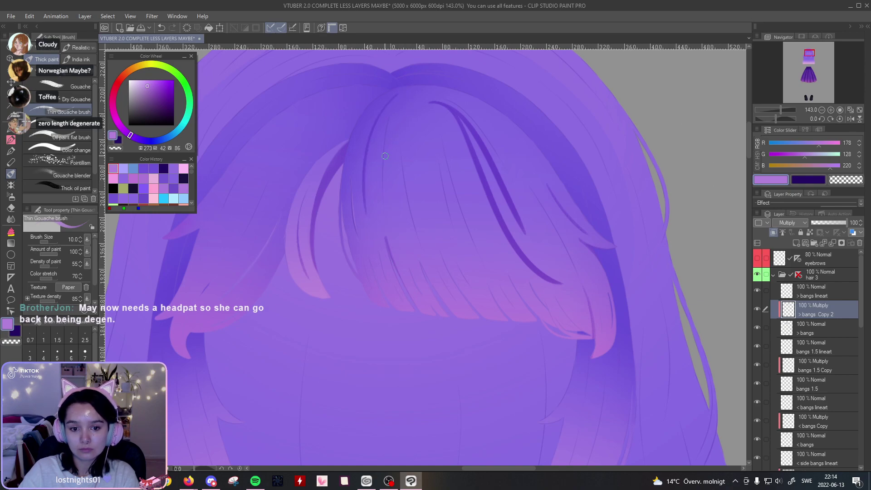
Step: Try an arched shadow stroke from the crown into the middle of the right bangs, between the inner and outer strokes
left_click_drag(451, 151, 461, 213)
key("ctrl+z")
left_click_drag(403, 92, 456, 196)
key("ctrl+z")
left_click_drag(402, 91, 464, 213)
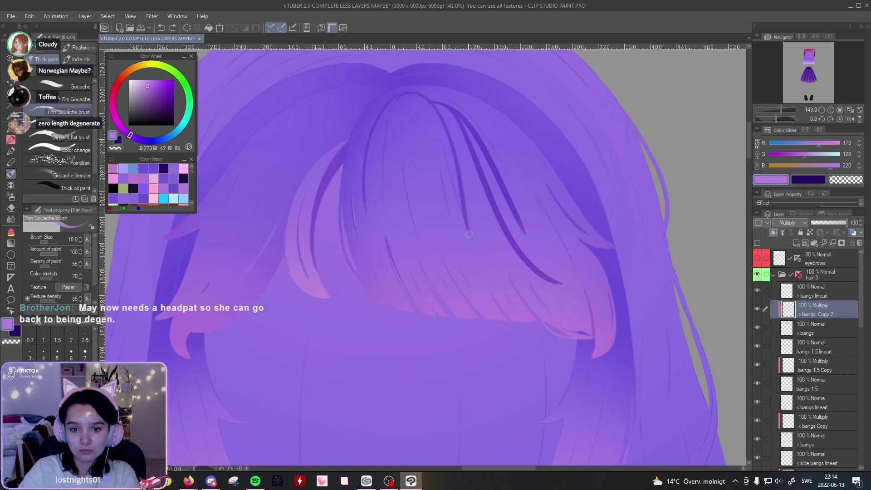
key("ctrl+z")
left_click_drag(414, 93, 474, 254)
key("ctrl+z")
mouse_move(413, 92)
left_mouse_down()
mouse_move(449, 136)
mouse_move(470, 226)
left_mouse_up()
key("ctrl+z")
left_click_drag(415, 91, 467, 194)
key("ctrl+z")
left_click_drag(431, 104, 462, 218)
key("ctrl+z")
left_click_drag(411, 92, 463, 187)
key("ctrl+z")
Step: Try more sweeping mid-bangs shadow strokes, starting beside the top of the inner shadow stroke
mouse_move(491, 64)
left_mouse_down()
mouse_move(495, 107)
mouse_move(491, 97)
mouse_move(529, 91)
left_mouse_up()
left_click_drag(781, 110, 782, 116)
left_click_drag(547, 159, 496, 220)
left_click_drag(374, 137, 465, 273)
key("ctrl+z")
left_click_drag(358, 142, 445, 273)
key("ctrl+z")
left_click_drag(365, 142, 454, 284)
key("ctrl+z")
left_click_drag(358, 136, 449, 276)
key("ctrl+z")
mouse_move(366, 142)
left_mouse_down()
mouse_move(419, 199)
mouse_move(438, 253)
left_mouse_up()
key("ctrl+z")
left_click_drag(374, 133, 445, 247)
key("ctrl+z")
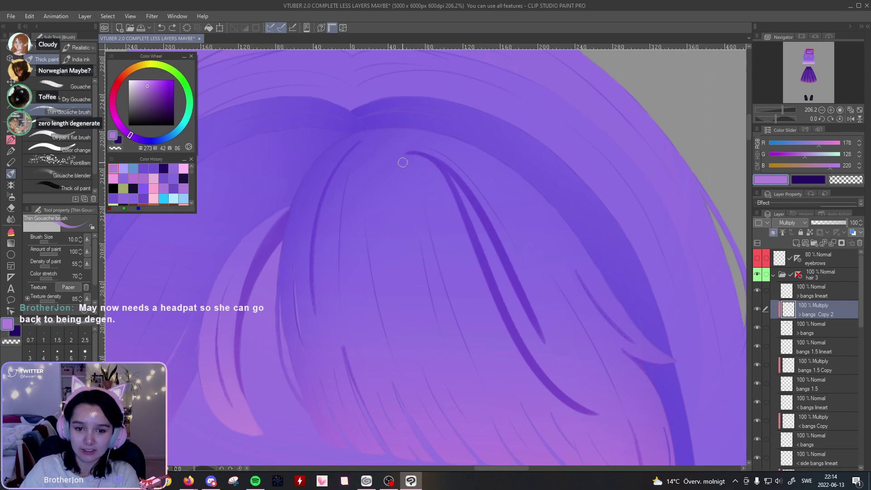
Step: Try a shadow stroke branching from the top of the inner stroke near the parting and sweeping down into the mid right bangs
left_click_drag(354, 143, 433, 245)
key("ctrl+z")
left_click_drag(360, 140, 429, 241)
key("ctrl+z")
left_click_drag(364, 140, 432, 241)
key("ctrl+z")
left_click_drag(362, 140, 430, 231)
key("ctrl+z")
left_click_drag(355, 140, 431, 234)
key("ctrl+z")
left_click_drag(360, 141, 428, 231)
key("ctrl+z")
left_click_drag(782, 109, 779, 122)
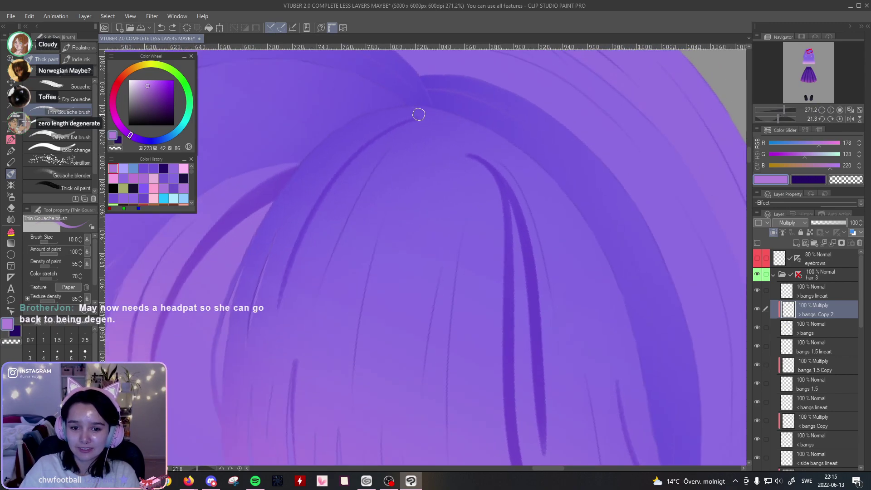
left_click_drag(416, 119, 457, 296)
key("ctrl+z")
mouse_move(413, 118)
left_mouse_down()
mouse_move(475, 235)
mouse_move(468, 284)
mouse_move(449, 134)
mouse_move(449, 321)
left_mouse_up()
key("ctrl+z")
key("ctrl+z")
mouse_move(413, 120)
left_mouse_down()
mouse_move(455, 186)
mouse_move(470, 290)
left_mouse_up()
key("ctrl+z")
Step: Try reshaping the tops of the right-bangs shadow strokes near the crown with Liquify at brush size 250
left_click(839, 119)
mouse_move(784, 111)
left_mouse_down()
mouse_move(775, 113)
mouse_move(785, 116)
left_mouse_up()
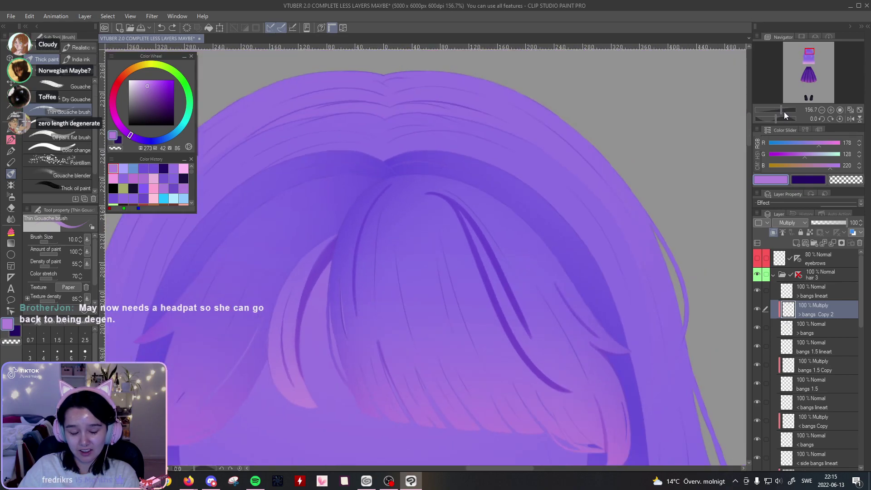
left_click(10, 219)
left_click(87, 54)
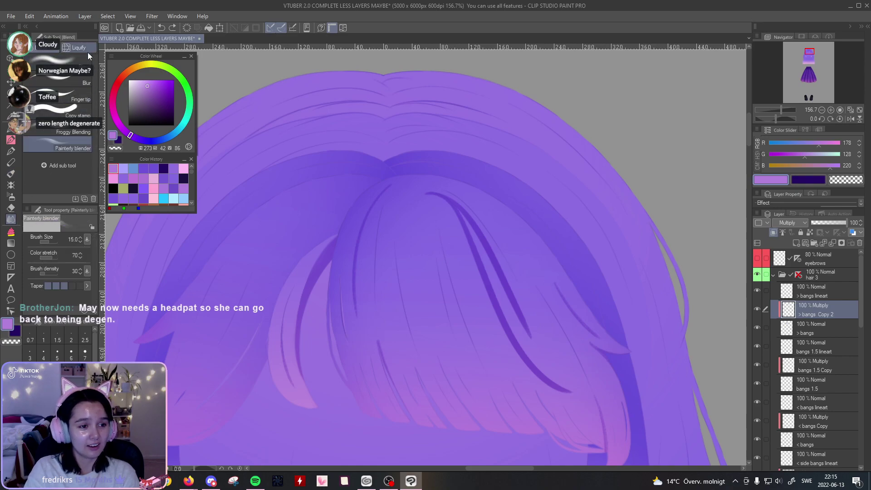
key("bracketright")
key("bracketright")
key("bracketright")
key("bracketright")
key("bracketright")
key("bracketright")
key("bracketright")
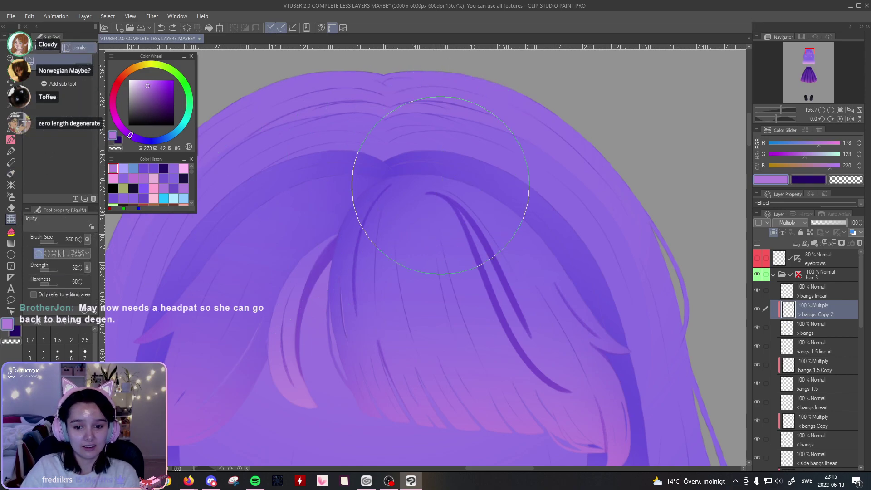
left_click_drag(424, 191, 413, 158)
key("ctrl+z")
key("ctrl+z")
Step: Paint a long curved shadow stroke with the Thin Gouache brush at size 15, inside the dark outer pair and down the mid right bangs
left_click_drag(488, 147, 485, 118)
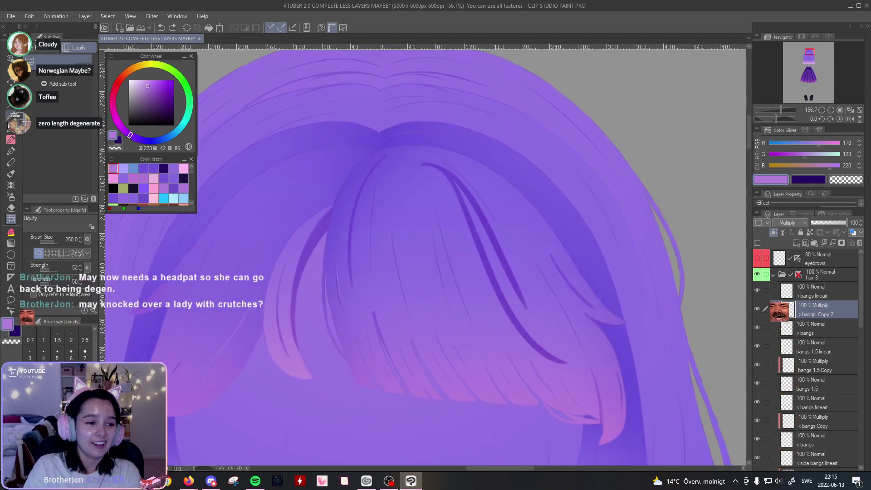
key("p")
mouse_move(547, 146)
left_mouse_down()
mouse_move(534, 140)
mouse_move(530, 100)
left_mouse_up()
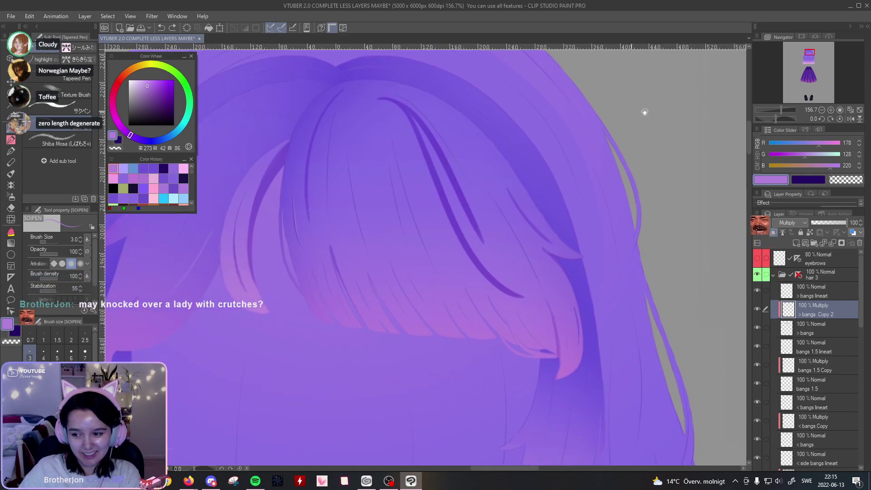
left_click_drag(781, 110, 784, 114)
left_click_drag(544, 191, 509, 145)
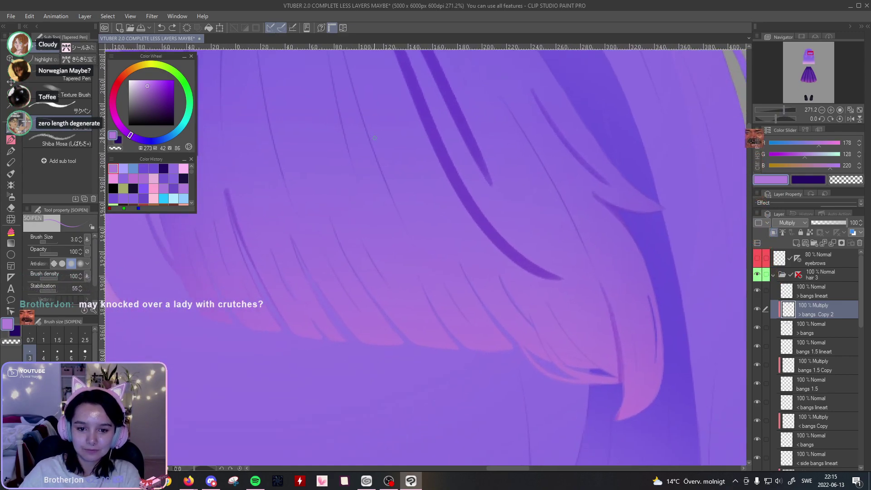
left_click(11, 174)
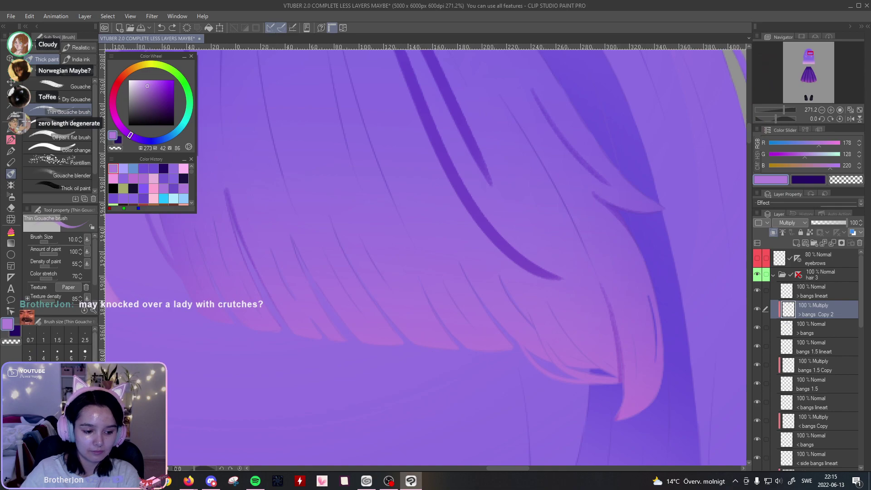
left_click_drag(365, 126, 474, 324)
key("ctrl+z")
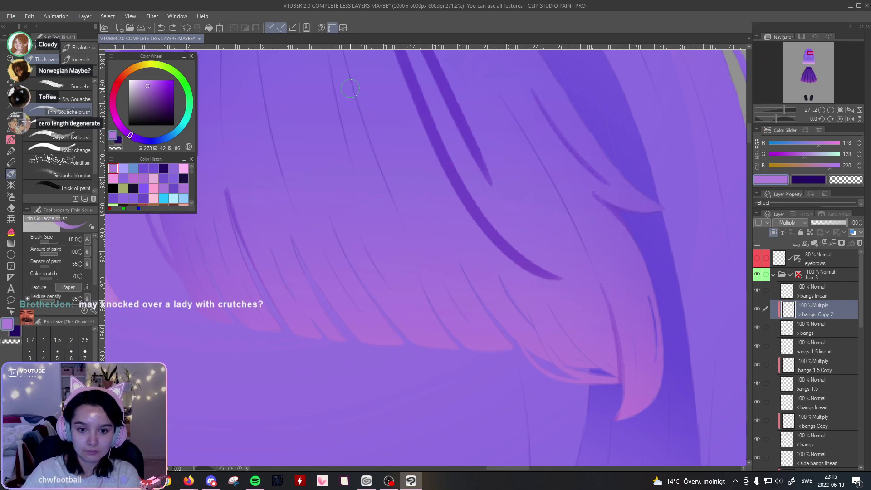
left_click_drag(337, 63, 463, 301)
left_click_drag(783, 110, 780, 111)
key("ctrl+z")
left_click_drag(365, 131, 427, 279)
key("ctrl+z")
left_click_drag(364, 128, 427, 267)
key("ctrl+z")
left_click_drag(358, 108, 427, 275)
key("ctrl+z")
mouse_move(356, 101)
left_mouse_down()
mouse_move(424, 256)
mouse_move(426, 297)
left_mouse_up()
key("ctrl+z")
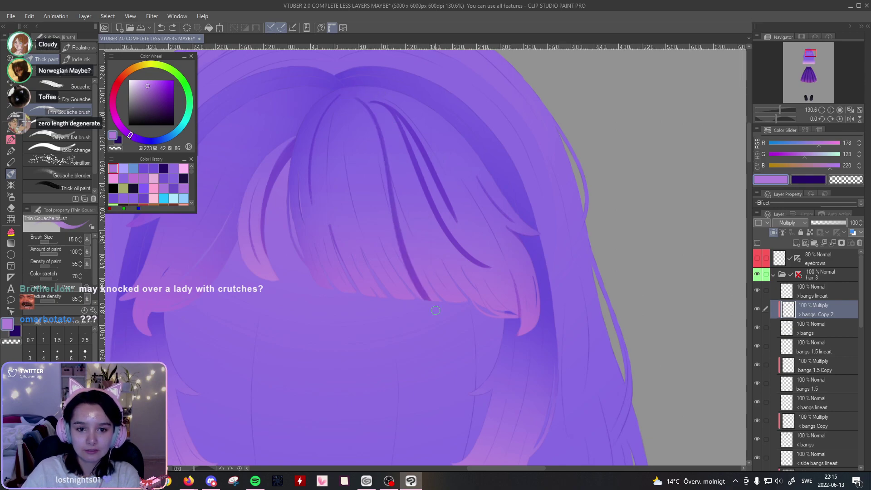
key("ctrl+z")
left_click_drag(354, 105, 433, 249)
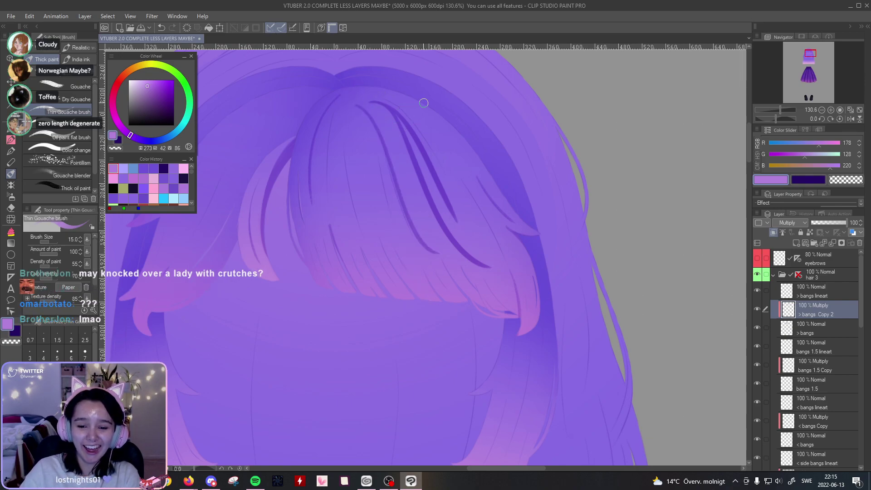
Step: Paint a slimmer shadow stroke farther inward, running from below the crown through the middle of the right bangs toward the tips
left_click_drag(348, 114, 398, 277)
key("ctrl+z")
mouse_move(351, 119)
left_mouse_down()
mouse_move(400, 263)
mouse_move(354, 138)
mouse_move(392, 257)
left_mouse_up()
key("ctrl+z")
key("ctrl+z")
left_click_drag(364, 167, 404, 285)
key("ctrl+z")
left_click_drag(357, 148, 409, 269)
key("ctrl+z")
mouse_move(357, 142)
left_mouse_down()
mouse_move(411, 274)
mouse_move(427, 285)
left_mouse_up()
key("ctrl+z")
left_click_drag(355, 146, 403, 279)
key("ctrl+z")
left_click_drag(347, 134, 406, 283)
key("ctrl+z")
left_click_drag(352, 132, 413, 292)
key("ctrl+z")
left_click_drag(342, 120, 408, 274)
key("ctrl+z")
left_click_drag(351, 119, 410, 266)
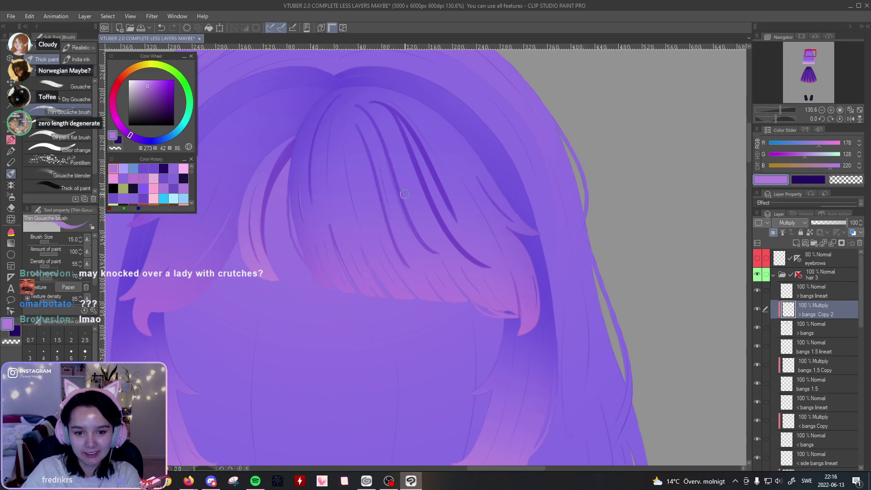
Step: Paint a curved shadow stroke down the outer side of the right bangs, just inside the flicked outer strand
mouse_move(501, 183)
left_mouse_down()
mouse_move(455, 145)
mouse_move(458, 220)
mouse_move(471, 259)
left_mouse_up()
key("ctrl+z")
left_click_drag(411, 137, 461, 229)
key("ctrl+z")
left_click_drag(411, 136, 461, 230)
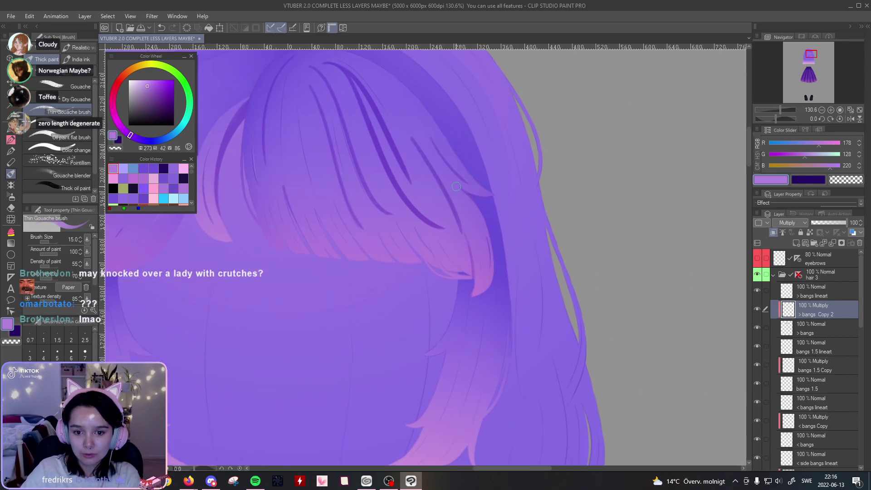
key("ctrl+z")
left_click_drag(406, 113, 456, 219)
key("ctrl+z")
mouse_move(414, 140)
left_mouse_down()
mouse_move(453, 229)
mouse_move(450, 218)
mouse_move(457, 259)
left_mouse_up()
key("ctrl+z")
key("ctrl+z")
left_click_drag(423, 150, 463, 245)
key("ctrl+z")
left_click_drag(434, 139, 457, 240)
Step: Paint a short, nearly vertical shadow stroke between the inner curved stroke and the mid strokes of the right bangs
left_click_drag(454, 136, 505, 134)
left_click_drag(309, 138, 331, 246)
key("ctrl+z")
key("ctrl+z")
left_click_drag(307, 117, 323, 223)
key("ctrl+z")
left_click_drag(308, 118, 335, 232)
key("ctrl+z")
left_click_drag(303, 103, 314, 205)
key("ctrl+z")
left_click_drag(307, 108, 318, 224)
key("ctrl+z")
left_click_drag(303, 127, 311, 213)
key("ctrl+z")
left_click_drag(311, 125, 319, 197)
key("ctrl+z")
left_click_drag(305, 129, 333, 224)
key("ctrl+z")
mouse_move(341, 116)
left_mouse_down()
mouse_move(357, 210)
mouse_move(392, 268)
left_mouse_up()
left_click_drag(782, 108, 779, 105)
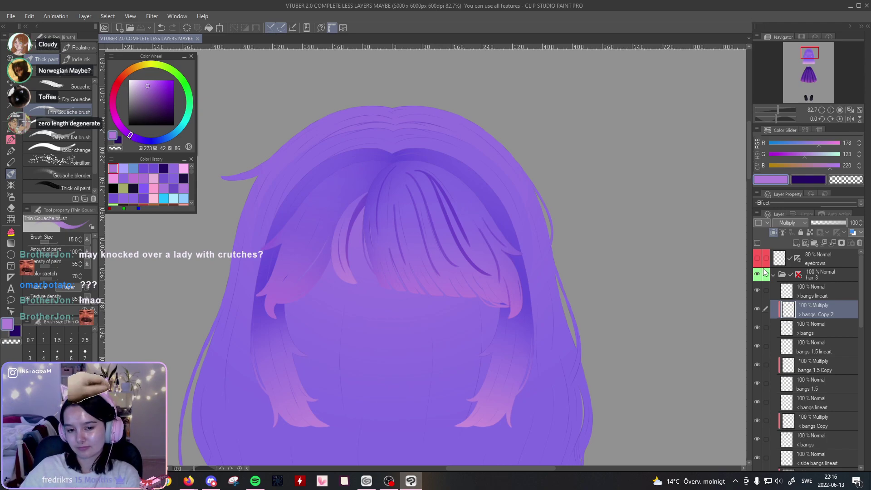
left_click_drag(779, 107, 775, 108)
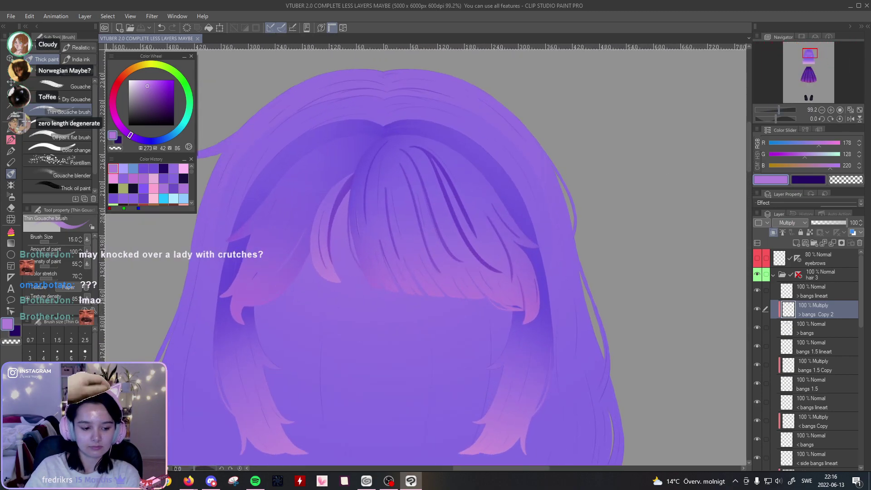
Step: Try shifting the right bangs' Multiply shadow layer slightly up and toward the inner side
left_click(11, 93)
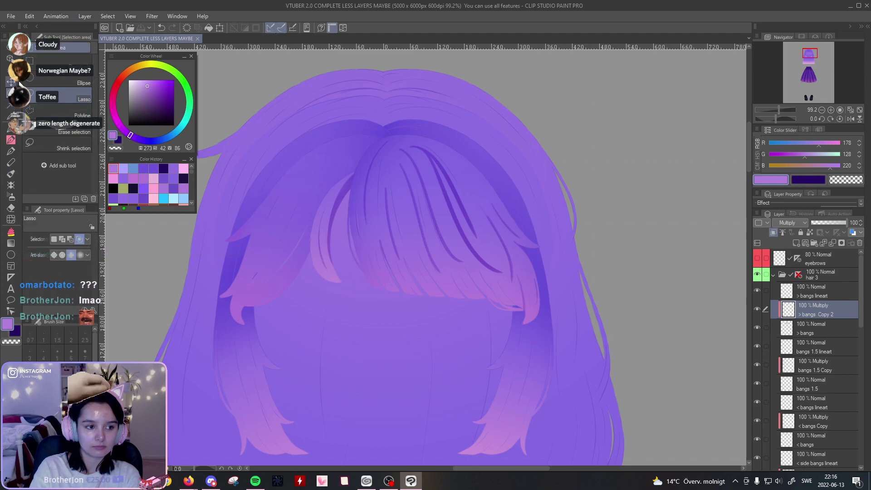
key("k")
left_click_drag(531, 391, 515, 378)
key("ctrl+z")
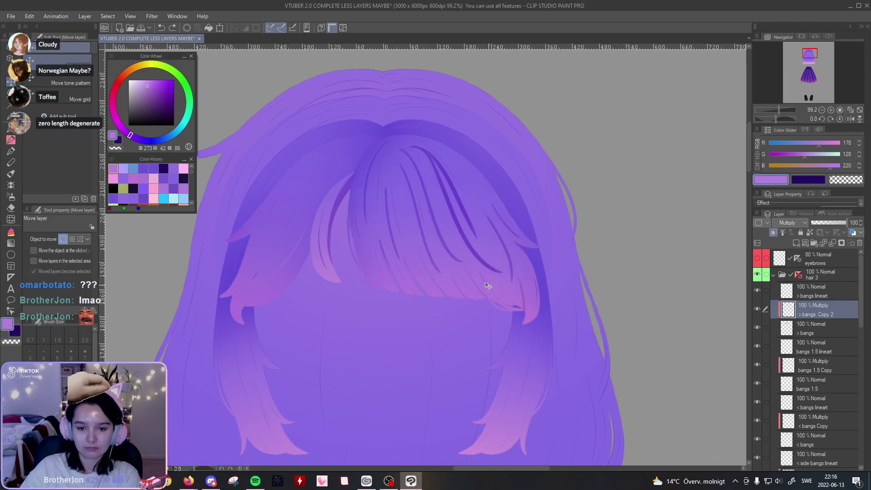
left_click(10, 93)
left_click_drag(778, 110, 773, 109)
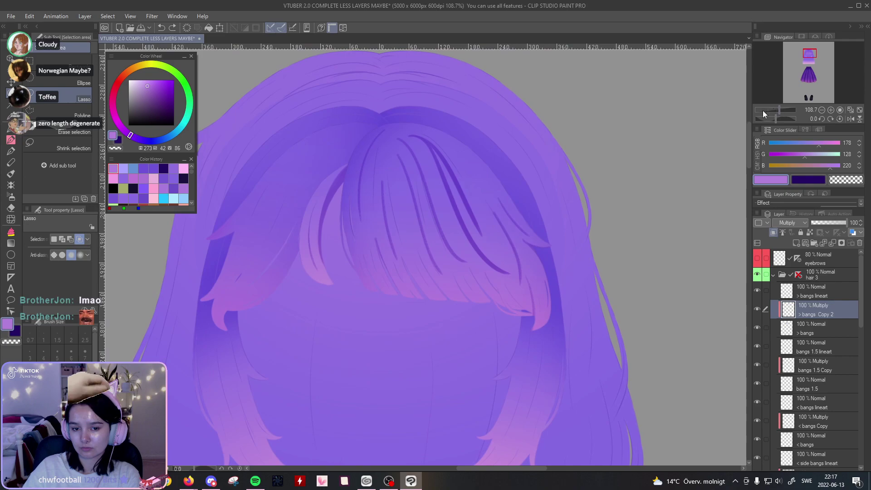
left_click_drag(631, 145, 636, 175)
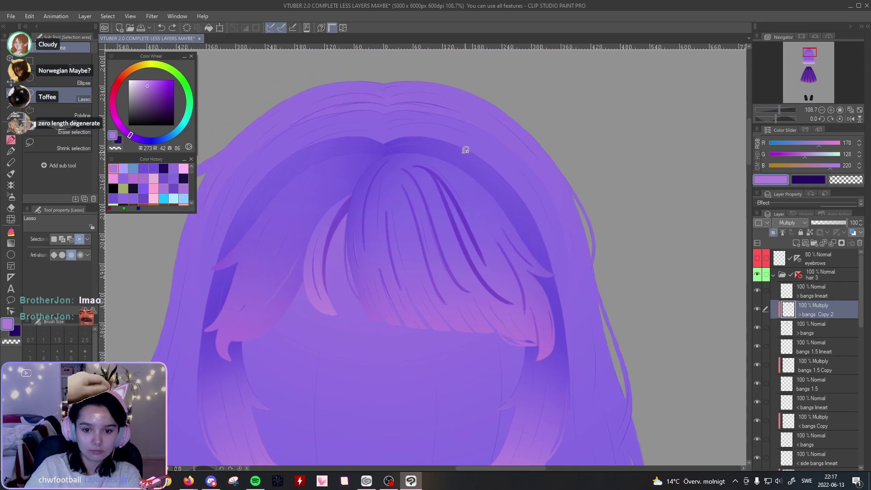
Step: Try pushing the right-bangs shadow strokes up toward the crown with Liquify at brush size 700
left_click(11, 219)
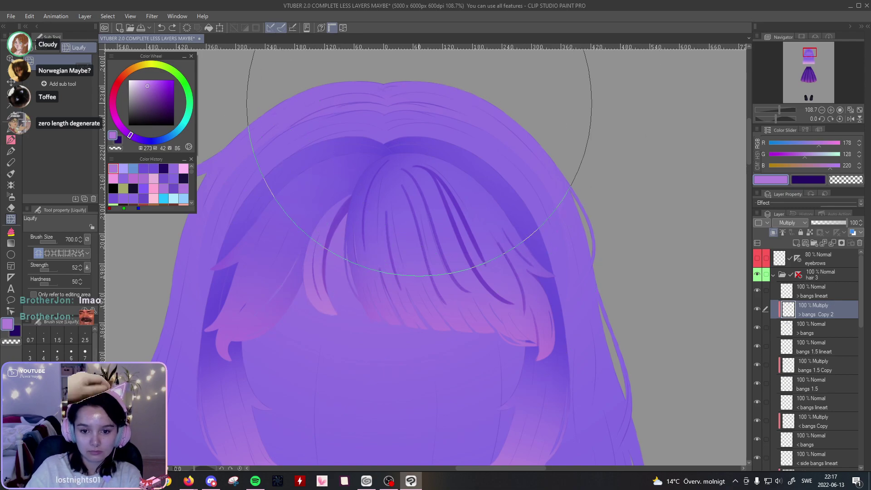
scroll(446, 120, "up", 3)
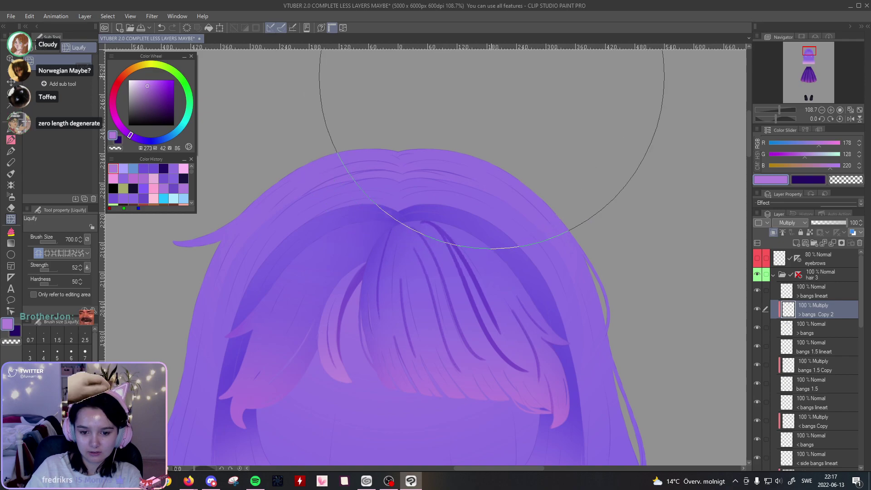
mouse_move(780, 110)
left_mouse_down()
mouse_move(772, 111)
mouse_move(781, 110)
left_mouse_up()
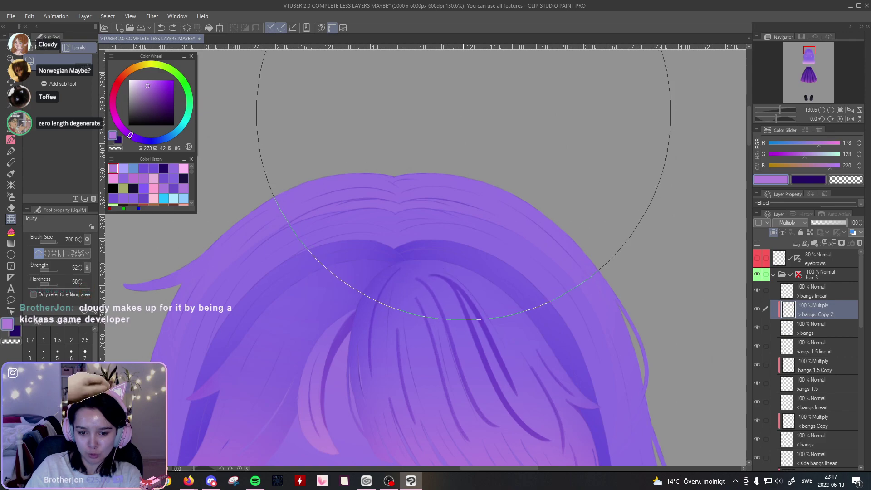
left_click_drag(499, 200, 500, 121)
Step: Try an additional shadow stroke from just below the parting down the inner side of the right bangs with the Thin Gouache brush
left_click_drag(780, 110, 782, 110)
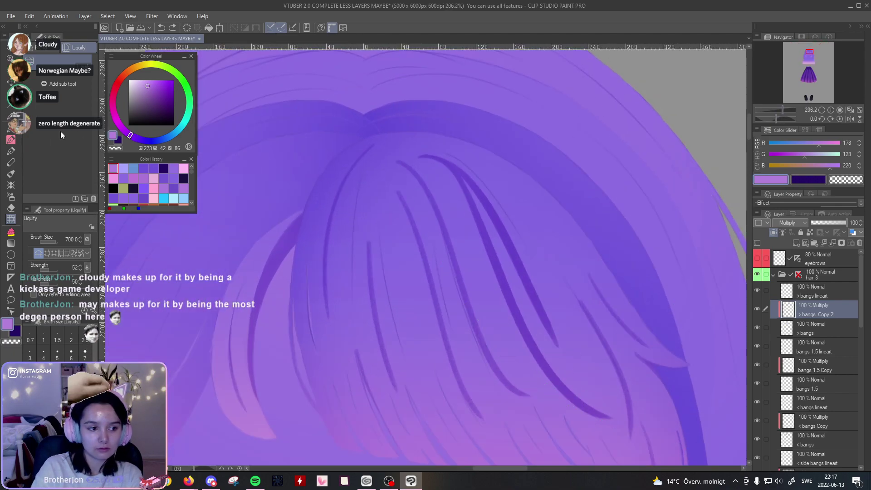
left_click(10, 128)
left_click_drag(377, 195, 428, 216)
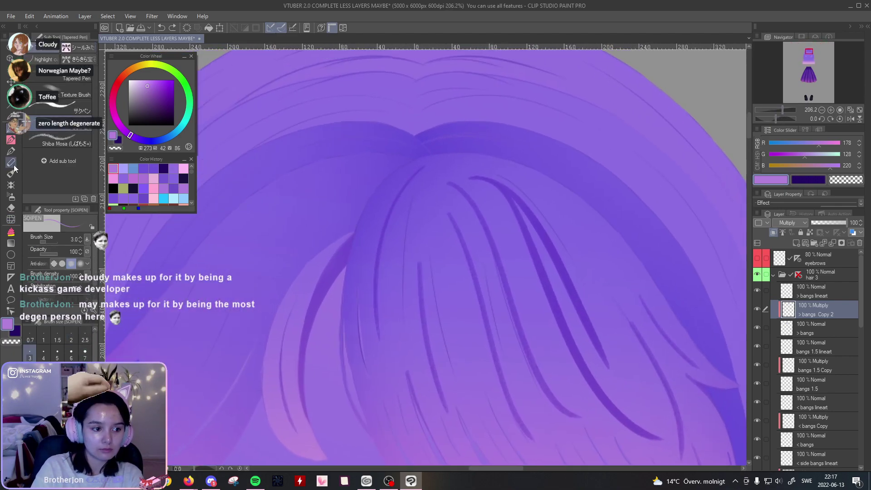
left_click(11, 173)
left_click_drag(427, 163, 375, 323)
key("ctrl+z")
key("ctrl+y")
key("ctrl+z")
left_click_drag(412, 187, 396, 291)
key("ctrl+z")
left_click_drag(425, 168, 398, 270)
key("ctrl+z")
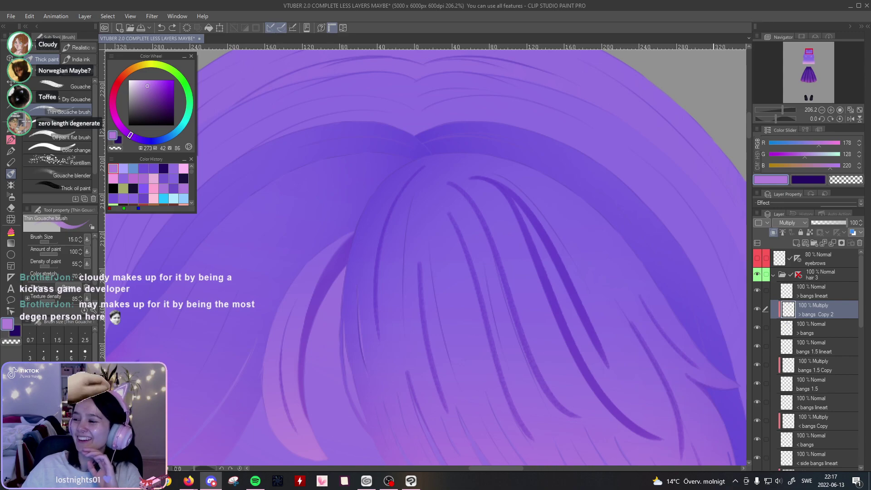
Step: Save the illustration
key("ctrl+s")
Step: Switch to Discord to view the shared picture and return to Clip Studio Paint
left_click_drag(870, 54, 547, 51)
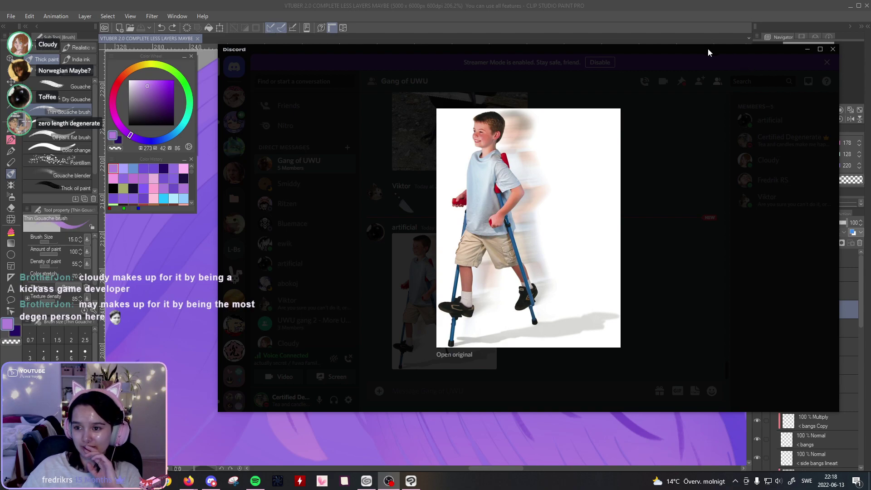
left_click_drag(708, 49, 870, 50)
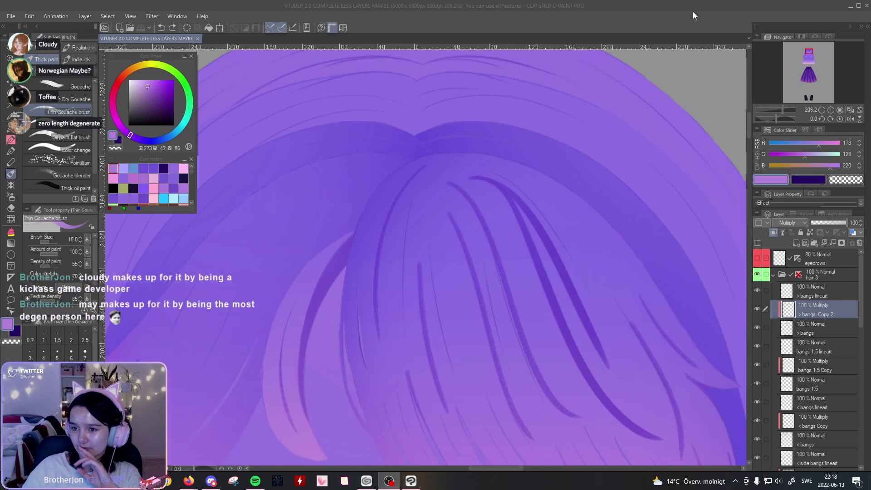
left_click(668, 4)
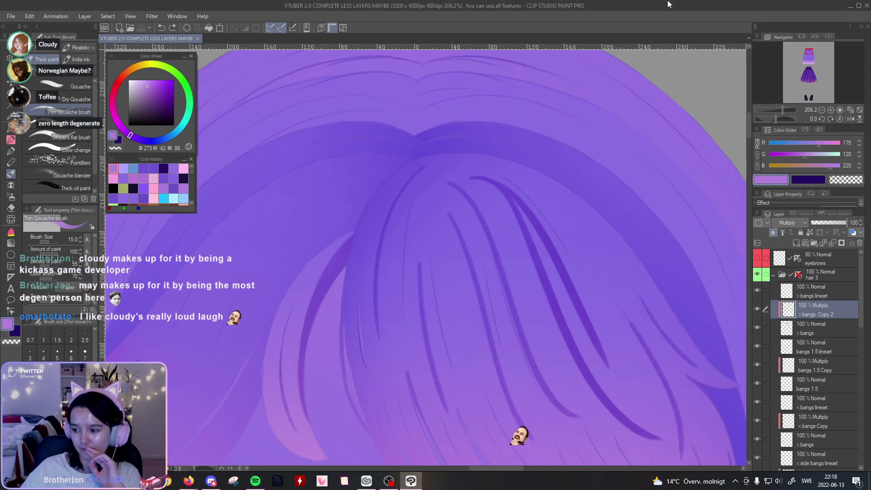
Step: Compare the whole hairstyle with the right bangs' shadow layer at 0% and at 100% opacity
left_click_drag(782, 114, 770, 122)
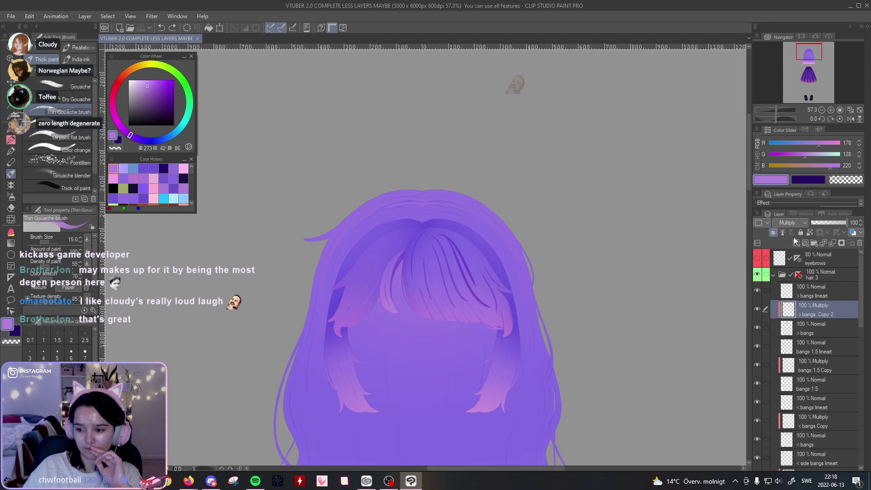
left_click(821, 222)
left_click_drag(810, 223, 845, 227)
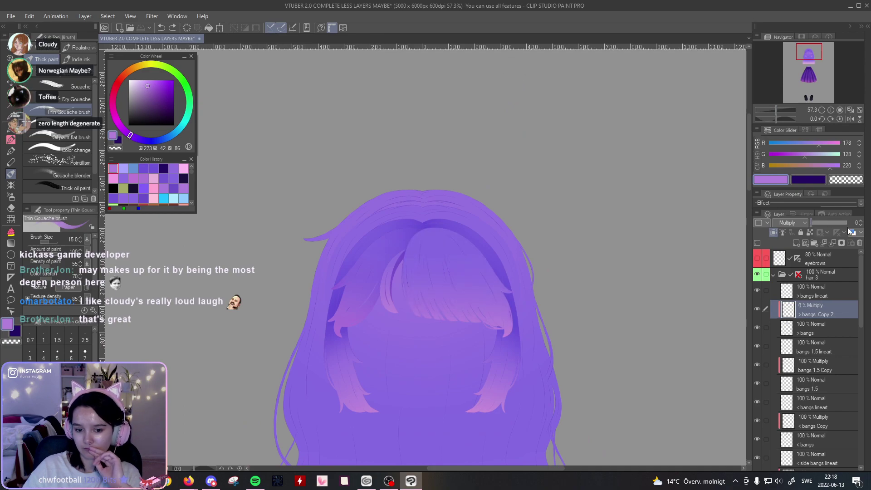
left_click_drag(775, 113, 781, 114)
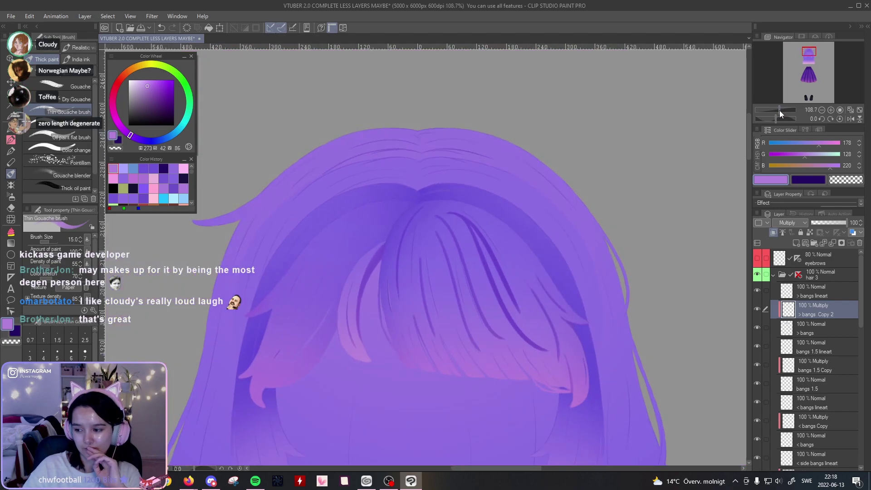
left_click_drag(693, 275, 720, 176)
left_click_drag(781, 113, 782, 111)
left_click_drag(657, 221, 660, 268)
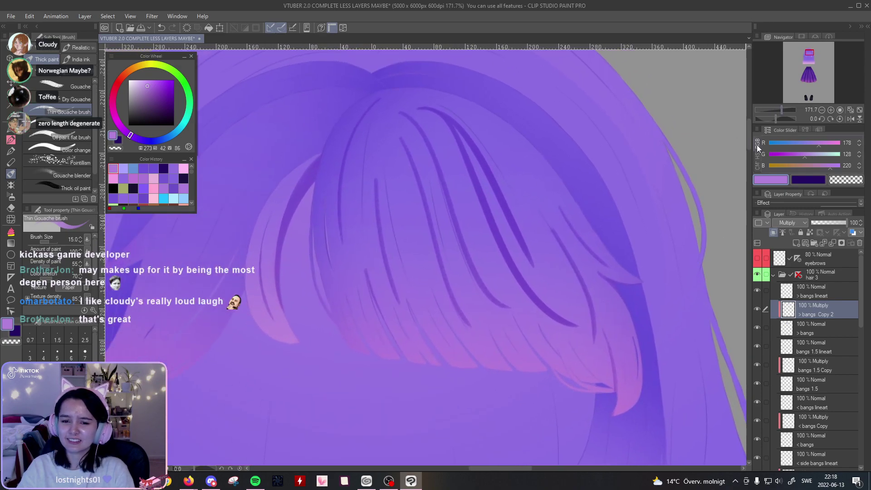
mouse_move(782, 110)
left_mouse_down()
mouse_move(775, 113)
mouse_move(785, 113)
left_mouse_up()
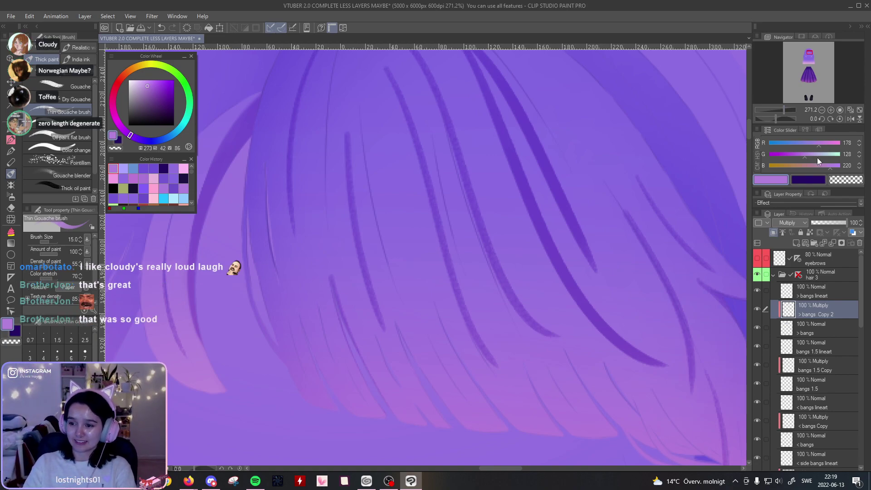
left_click_drag(787, 111, 779, 111)
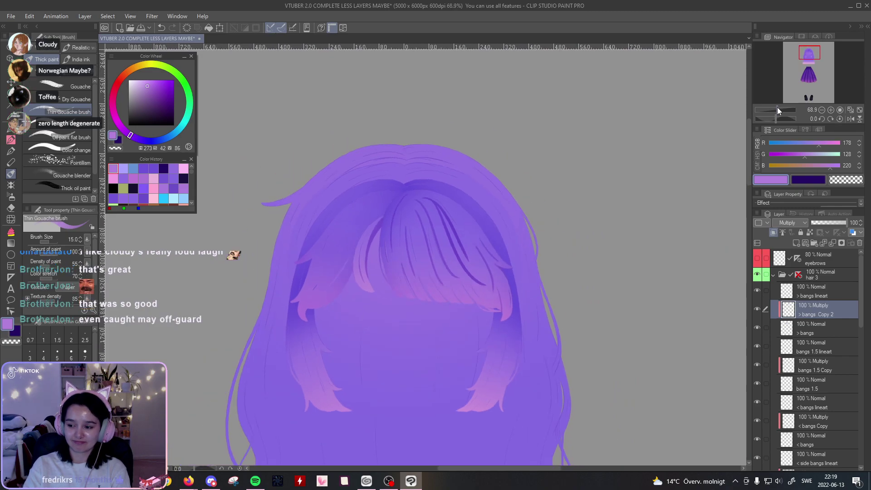
left_click_drag(778, 111, 779, 112)
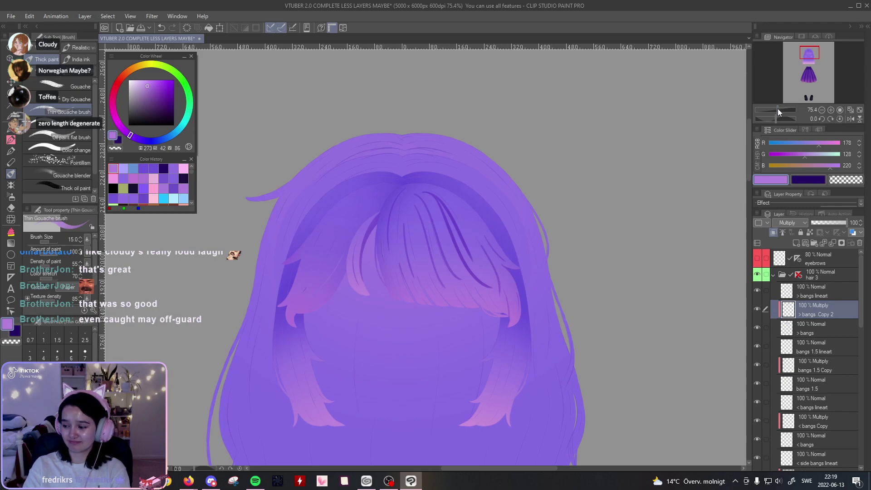
Step: Erase the existing shadow stroke from the small middle strand on the "bangs 1.5 Copy" Multiply layer with the Soft eraser
left_click_drag(778, 111, 794, 137)
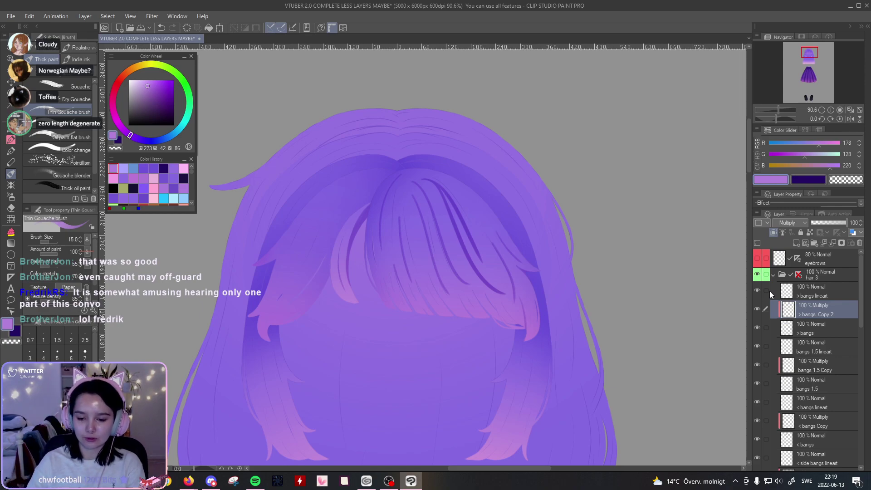
left_click_drag(780, 110, 777, 111)
left_click(815, 373)
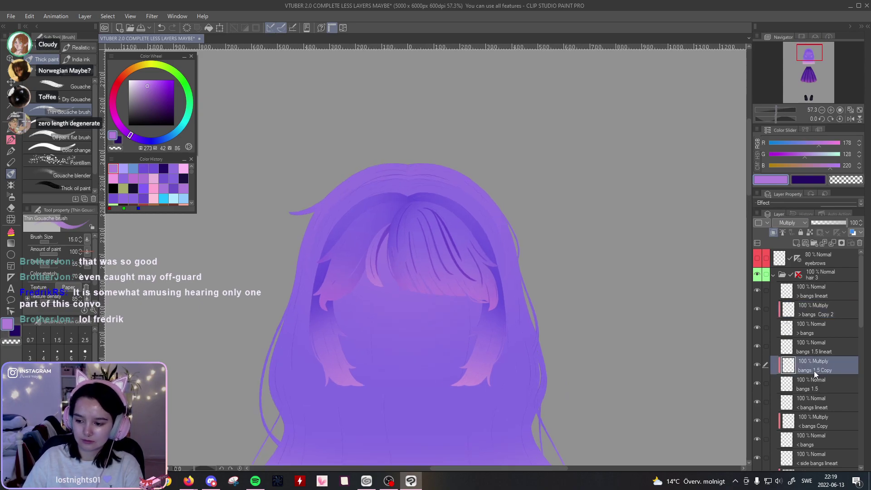
left_click(13, 220)
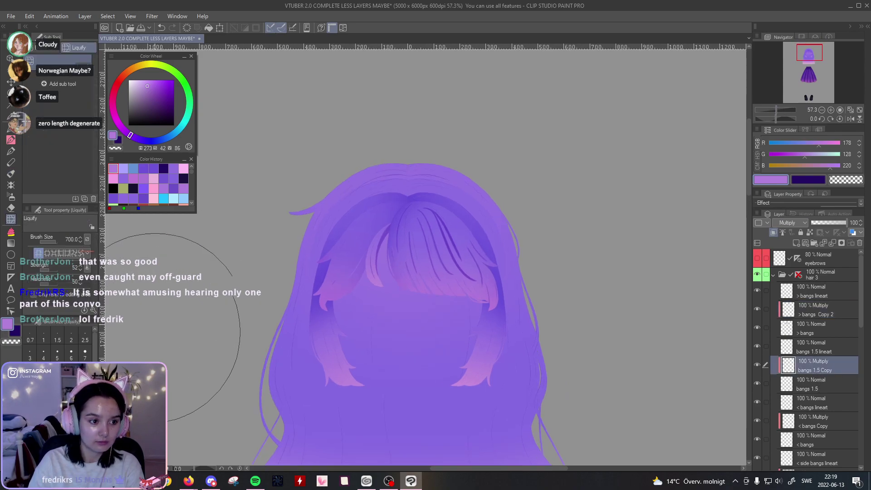
left_click(11, 198)
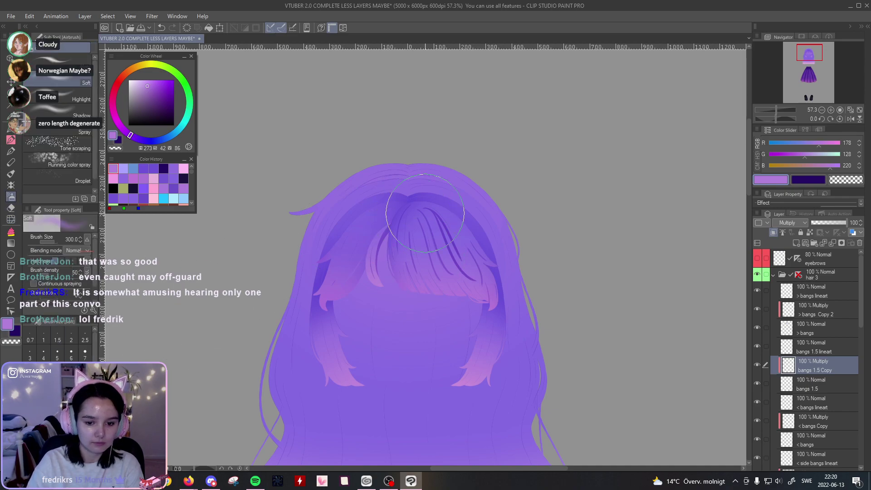
left_click_drag(777, 111, 781, 110)
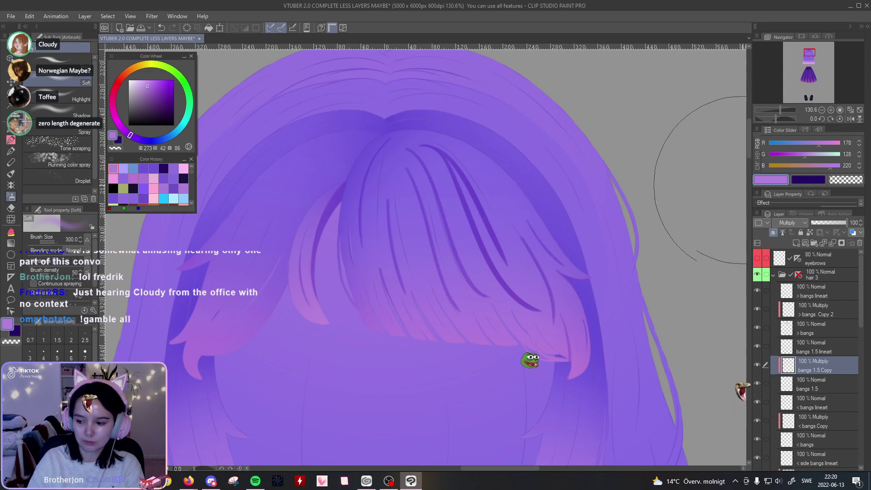
mouse_move(781, 110)
left_mouse_down()
mouse_move(772, 116)
mouse_move(780, 119)
left_mouse_up()
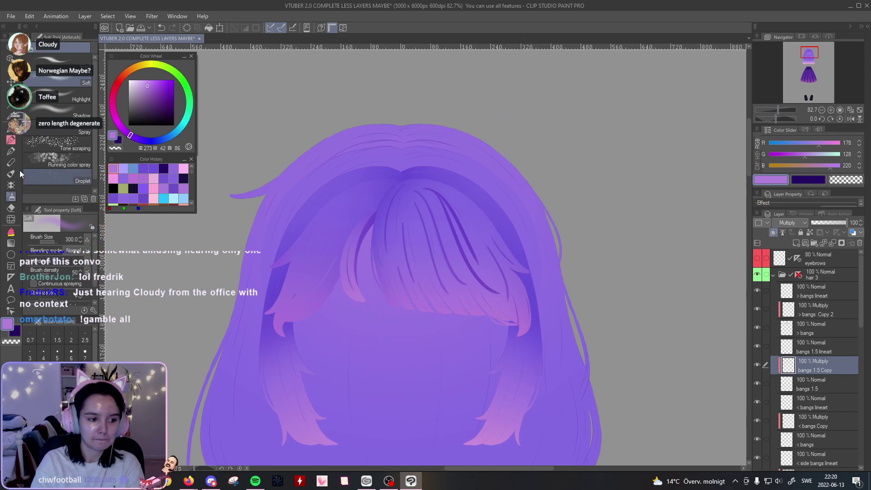
key("e")
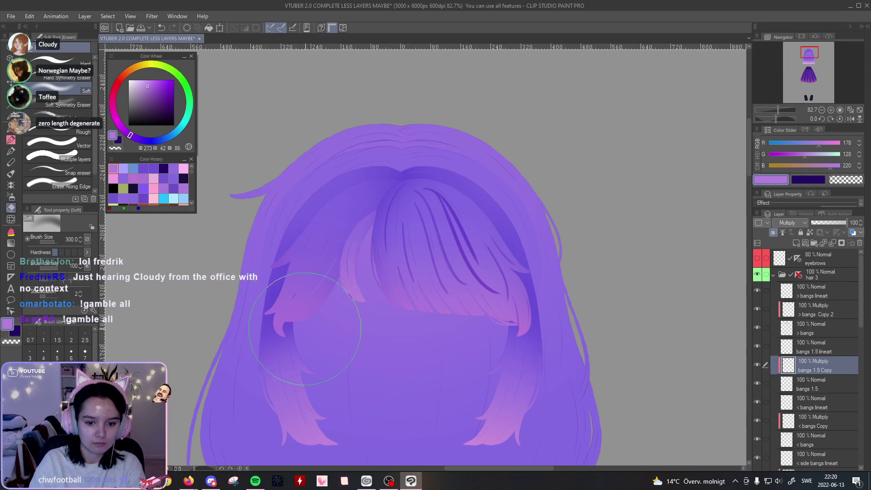
Step: Try a curved shadow stroke down the small middle strand with the Thin Gouache brush
left_click(7, 195)
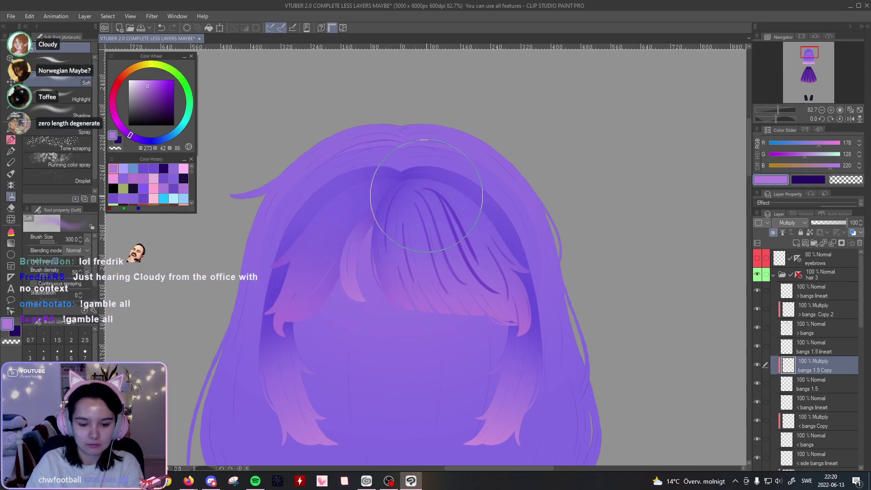
scroll(408, 257, "up", 3)
left_click_drag(392, 264, 440, 234)
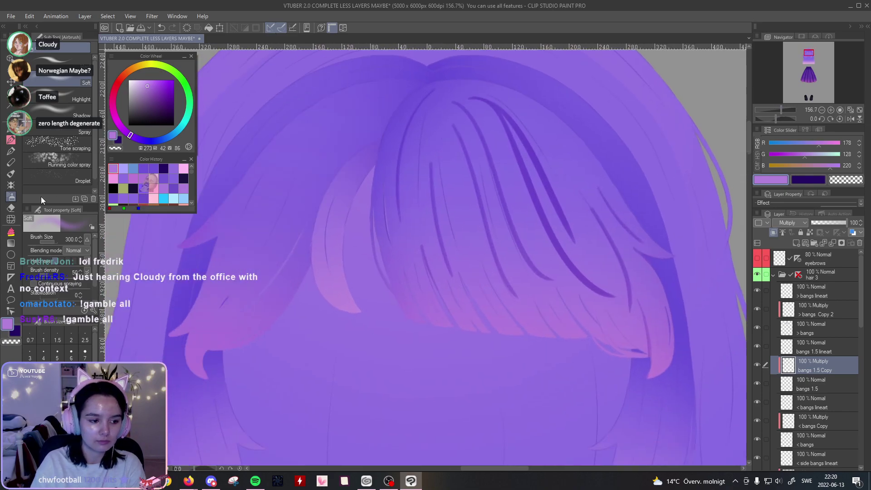
left_click(11, 173)
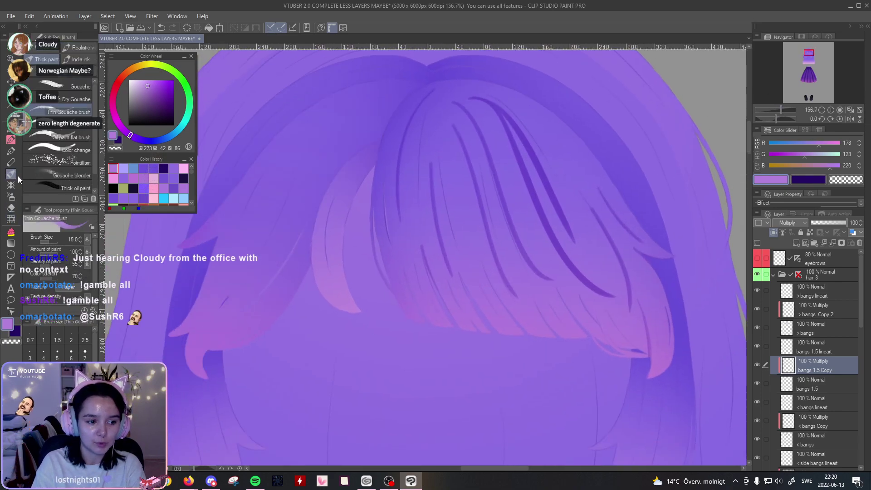
left_click_drag(379, 149, 327, 251)
key("ctrl+z")
left_click_drag(380, 147, 336, 293)
Step: Compare the middle strand with and without the trial shadow stroke and leave the stroke undone
key("ctrl+z")
key("ctrl+y")
key("ctrl+z")
key("ctrl+y")
key("ctrl+z")
key("ctrl+y")
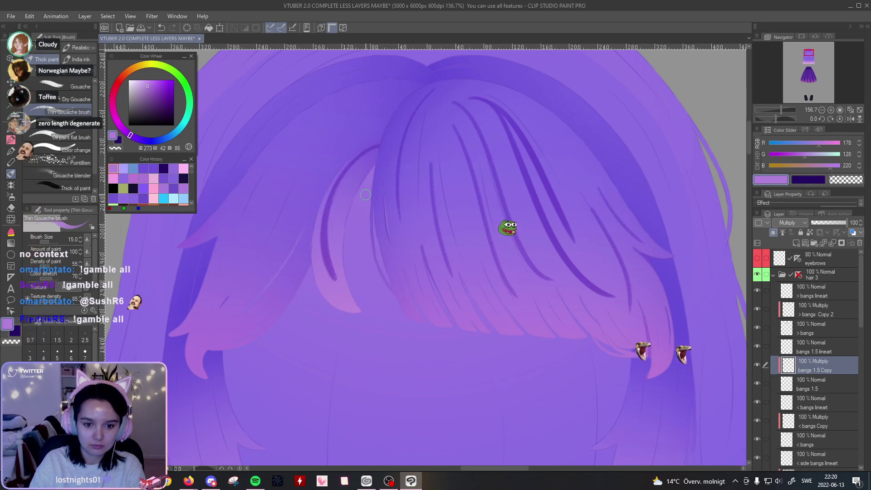
key("ctrl+z")
key("ctrl+y")
key("ctrl+z")
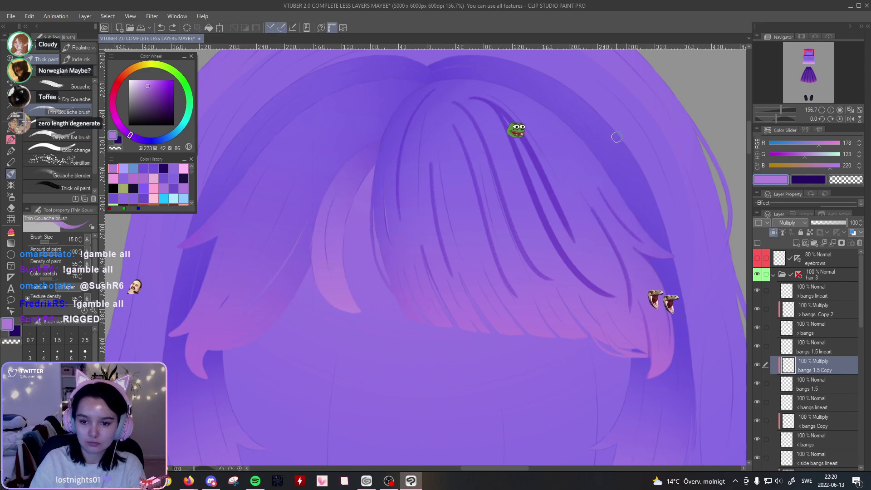
key("ctrl+y")
key("ctrl+z")
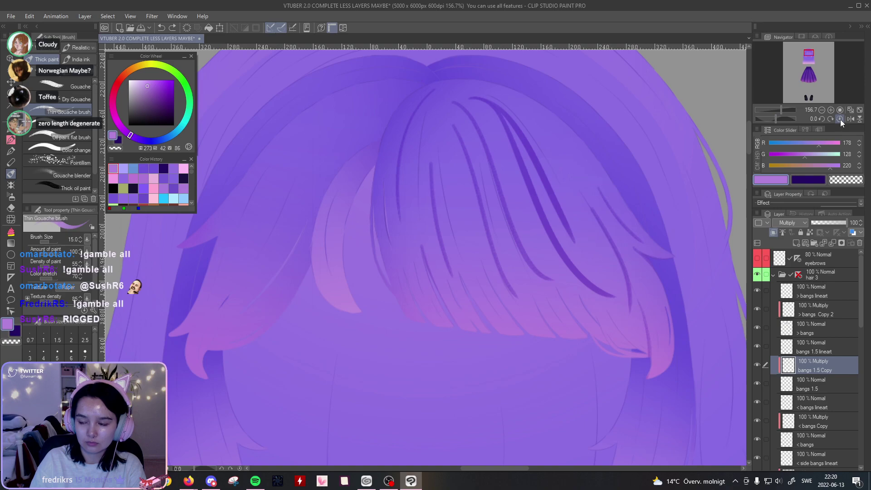
Step: With the canvas flipped vertically and rotated, try a long shadow stroke from the middle strand's tip to its root
left_click(860, 123)
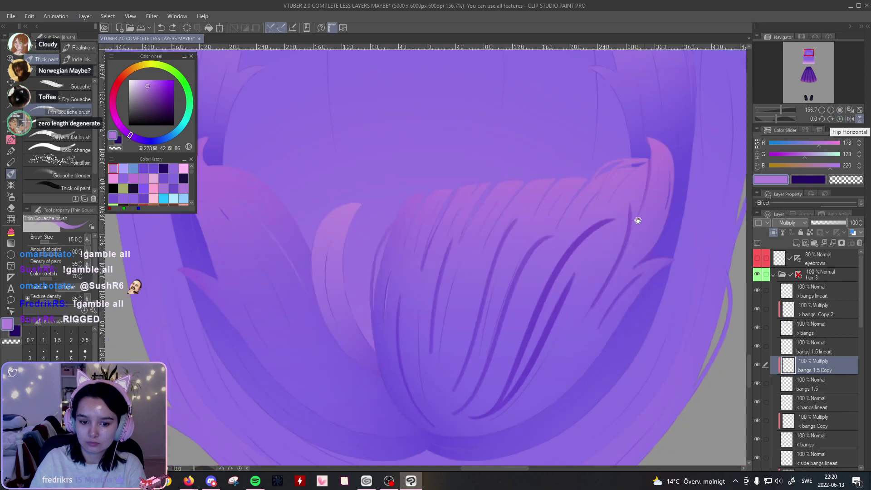
scroll(499, 190, "down", 2)
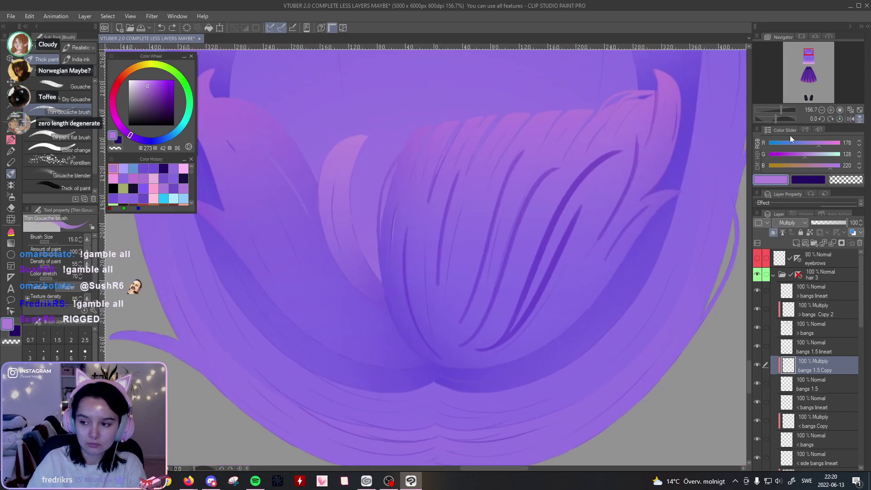
left_click_drag(777, 116, 780, 118)
mouse_move(427, 121)
left_mouse_down()
mouse_move(362, 215)
mouse_move(365, 267)
mouse_move(362, 213)
mouse_move(366, 267)
left_mouse_up()
key("ctrl+z")
key("ctrl+z")
left_click_drag(397, 154, 366, 268)
key("ctrl+z")
left_click_drag(440, 120, 365, 267)
key("ctrl+z")
left_click_drag(438, 121, 365, 267)
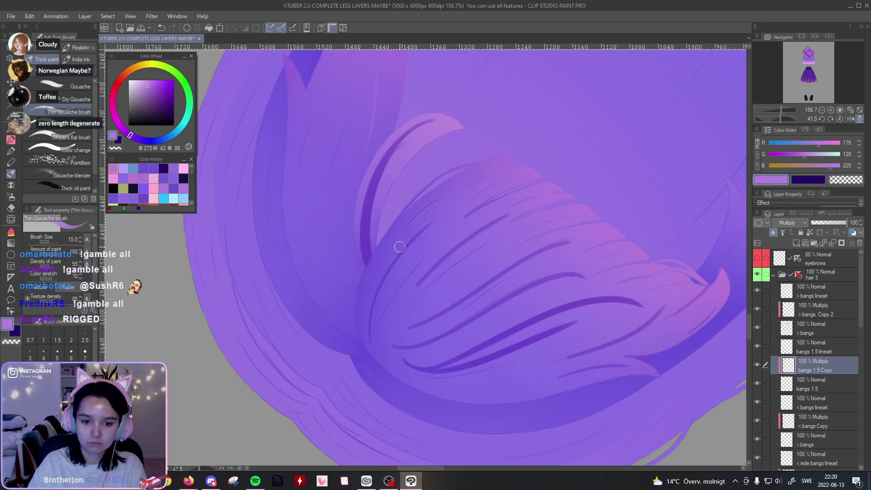
Step: With the canvas upright, try shadow strokes from the middle strand's root toward its tip and undo them
left_click(847, 119)
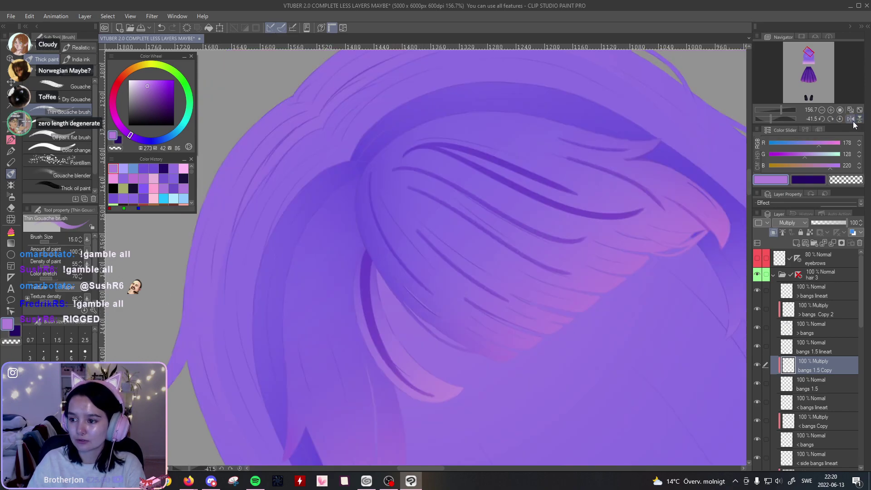
left_click(830, 119)
mouse_move(781, 109)
left_mouse_down()
mouse_move(775, 115)
mouse_move(784, 111)
left_mouse_up()
left_click_drag(625, 257, 703, 194)
left_click_drag(785, 109, 781, 112)
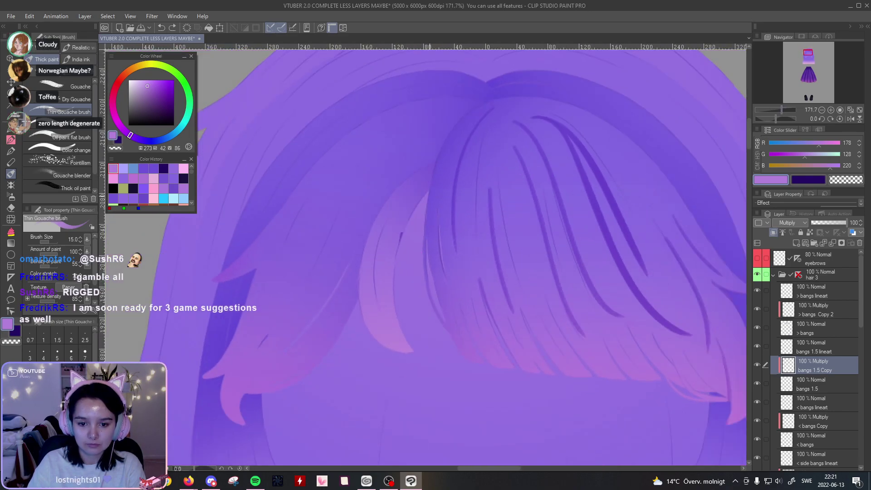
left_click_drag(431, 175, 385, 346)
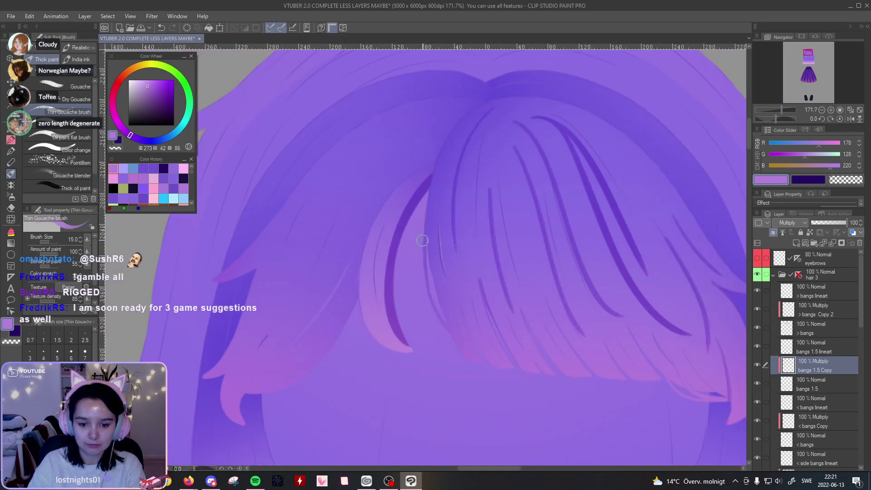
key("ctrl+z")
left_click_drag(430, 178, 401, 235)
key("ctrl+z")
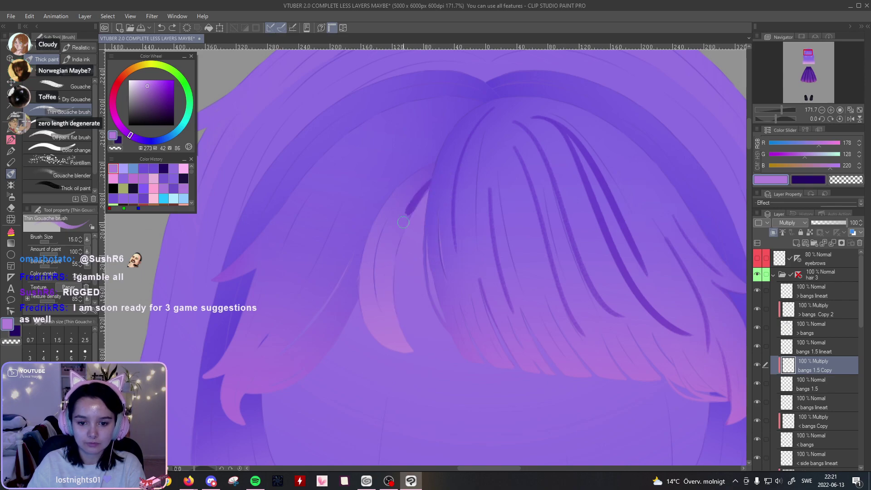
left_click_drag(429, 180, 412, 350)
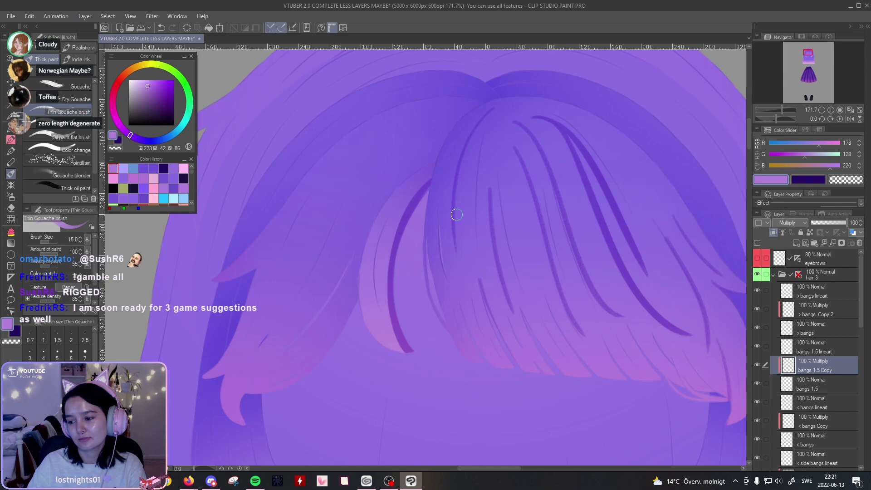
key("ctrl+z")
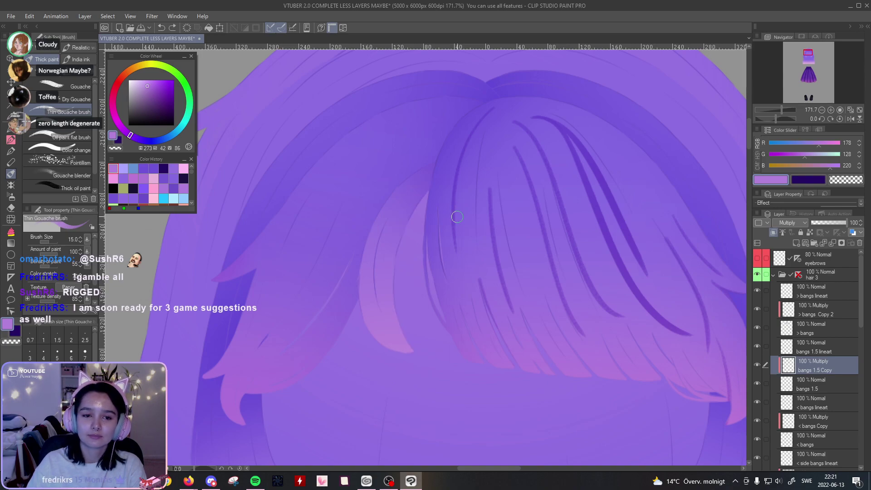
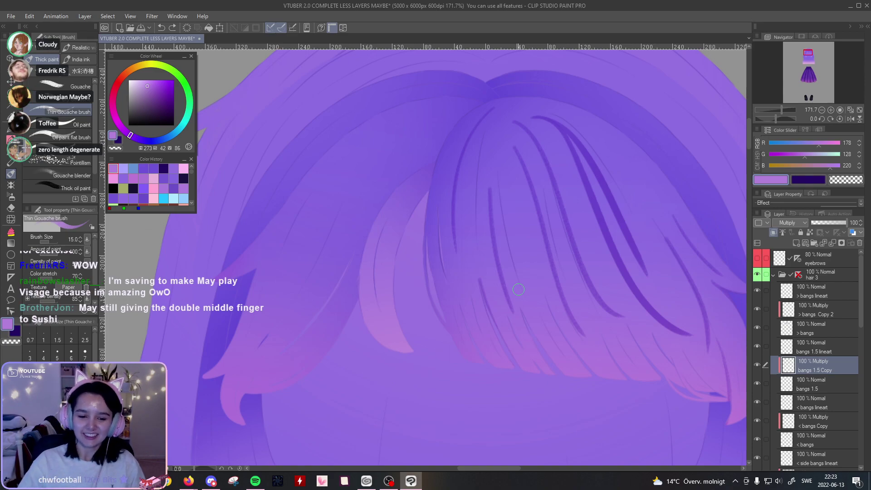
Step: Erase all shadow strokes from the right bangs on the "> bangs Copy 2" layer with the Soft eraser
left_click_drag(779, 110, 778, 110)
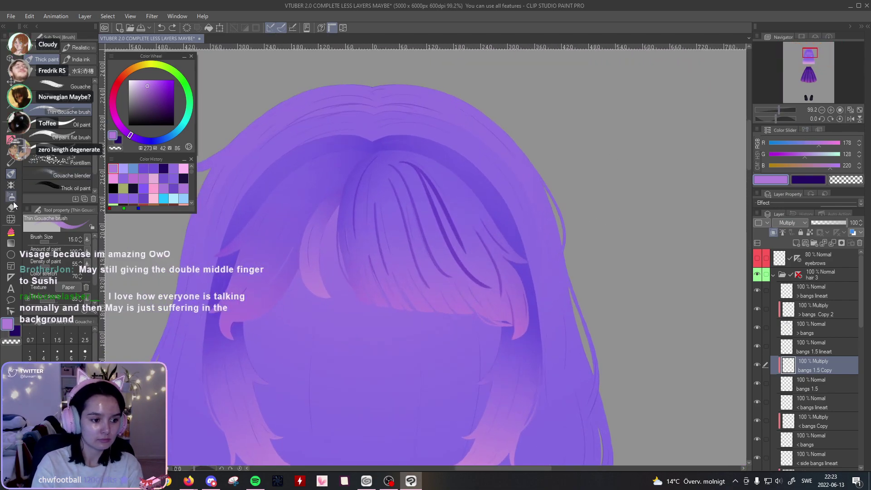
left_click(12, 207)
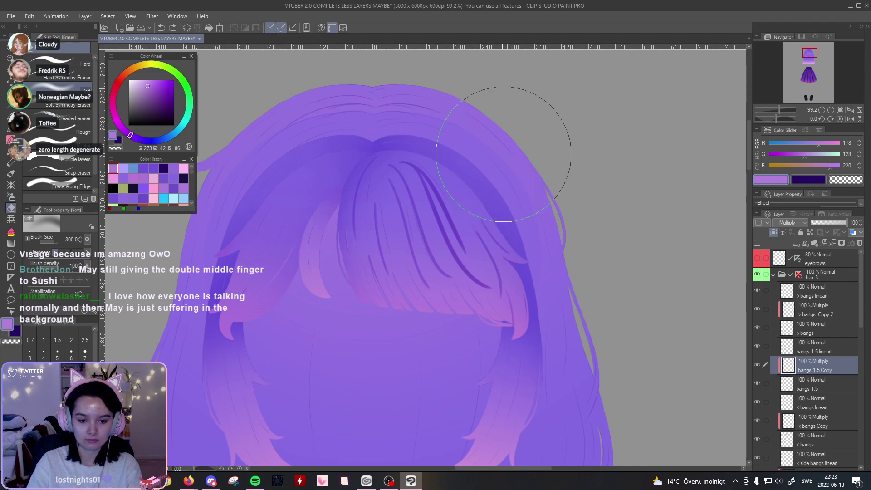
left_click(825, 316)
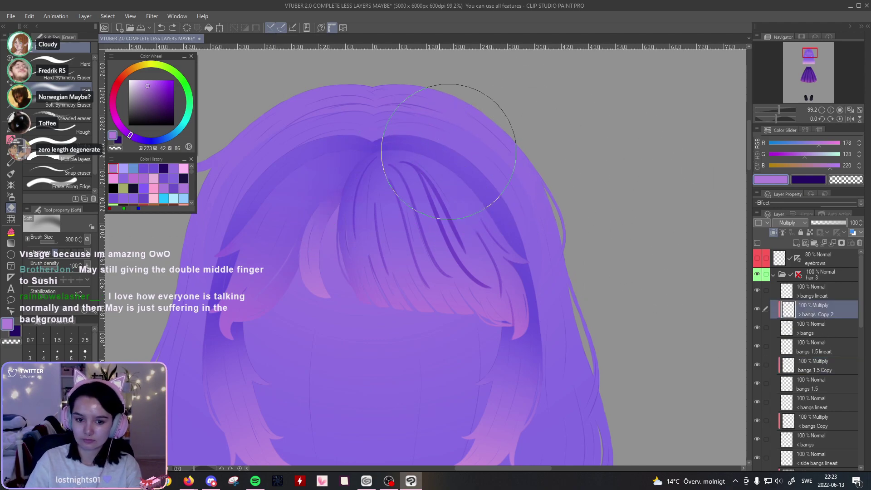
left_click_drag(372, 168, 458, 245)
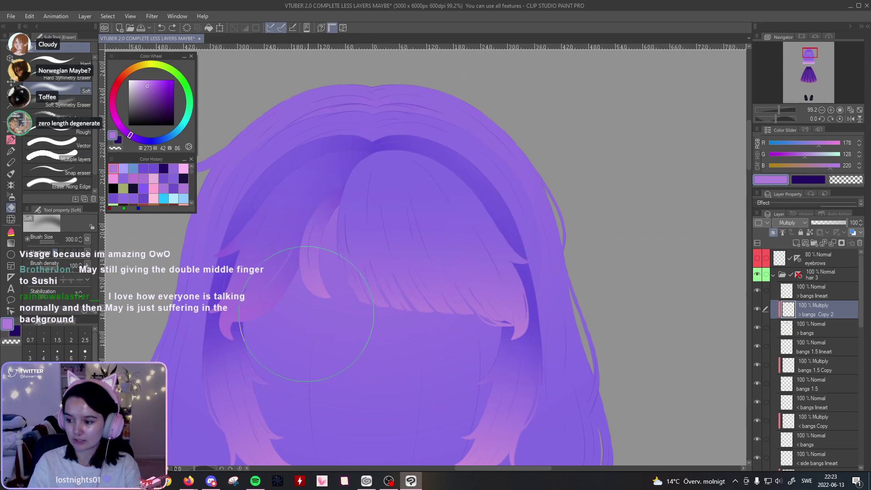
left_click_drag(421, 322, 475, 309)
Step: Paint a long curved shadow stroke from just below the parting toward the outer tip of the right bangs with the Thin Gouache brush
left_click(12, 173)
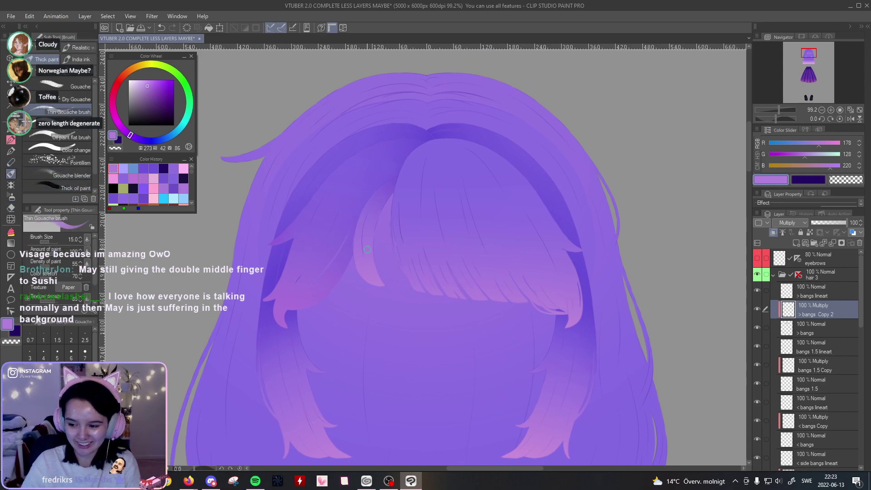
left_click_drag(441, 221, 342, 236)
left_click_drag(337, 161, 429, 283)
key("ctrl+z")
left_click_drag(339, 164, 410, 293)
key("ctrl+z")
left_click_drag(340, 164, 440, 299)
key("ctrl+z")
left_click_drag(334, 164, 445, 287)
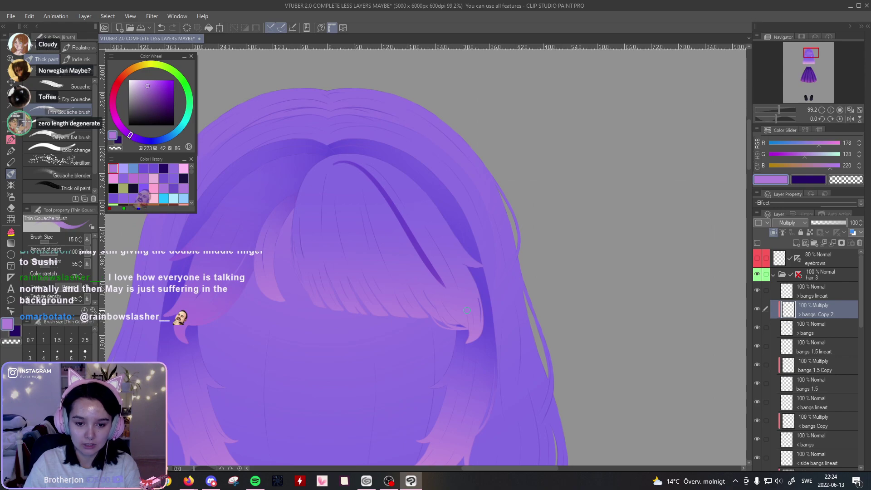
Step: Add a second, shorter shadow stroke branching from the same start below the parting and ending mid-length on the right bangs
left_click_drag(338, 165, 381, 283)
key("ctrl+z")
left_click_drag(331, 165, 390, 298)
key("ctrl+z")
left_click_drag(333, 166, 418, 289)
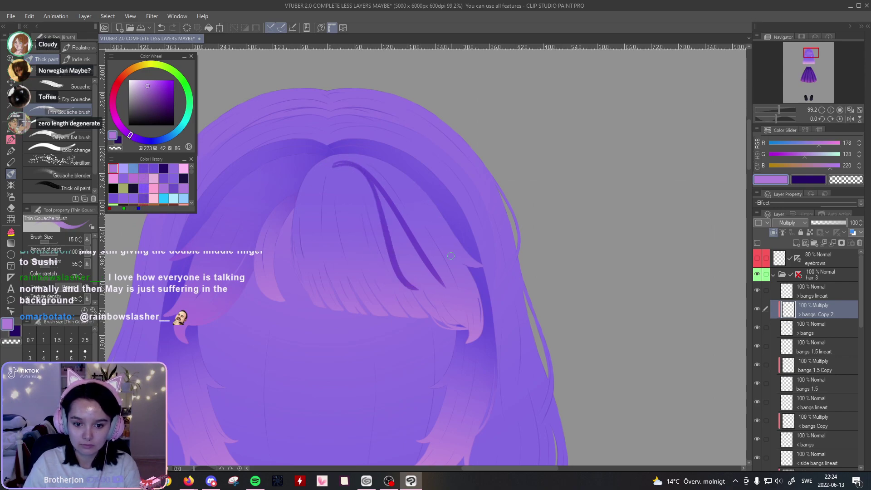
key("ctrl+z")
left_click_drag(389, 171, 407, 172)
left_click_drag(354, 166, 417, 270)
key("ctrl+z")
left_click_drag(350, 167, 442, 298)
key("ctrl+z")
left_click_drag(354, 165, 409, 247)
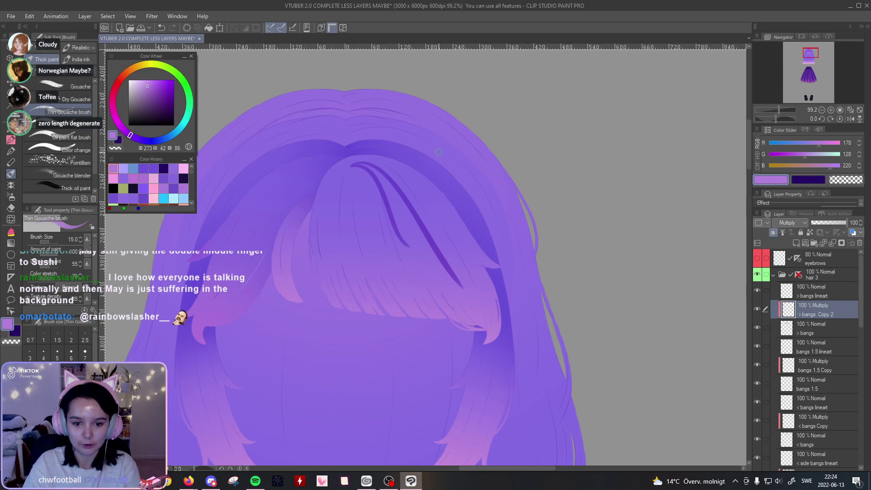
Step: Try to move the two right-bangs shadow strokes up toward the parting with a Transform and undo the move
left_click_drag(608, 133, 564, 108)
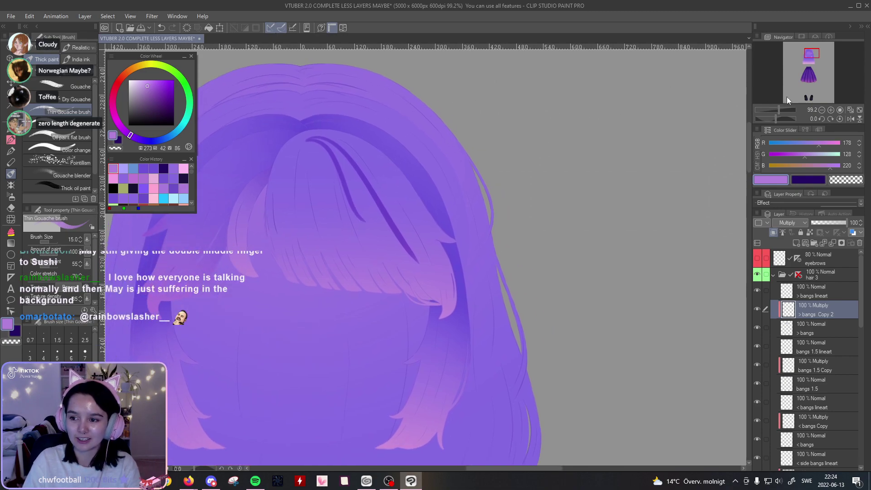
left_click_drag(359, 185, 398, 182)
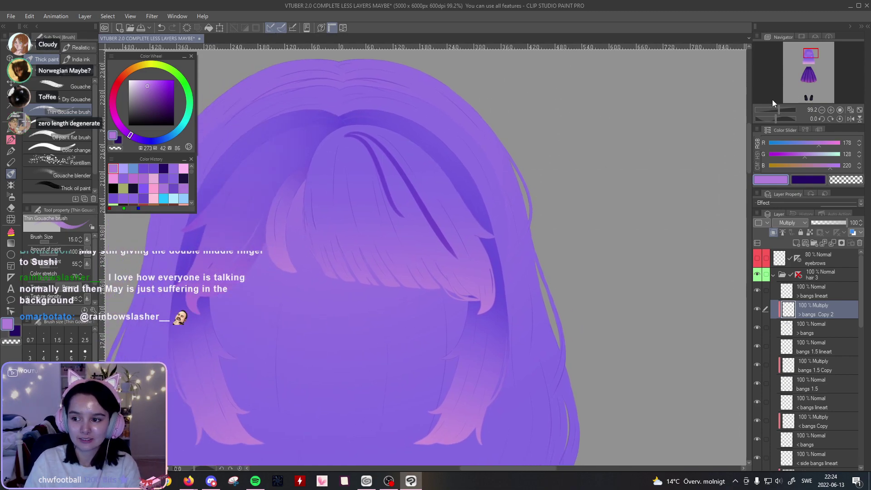
left_click_drag(778, 110, 782, 110)
left_click_drag(490, 169, 565, 245)
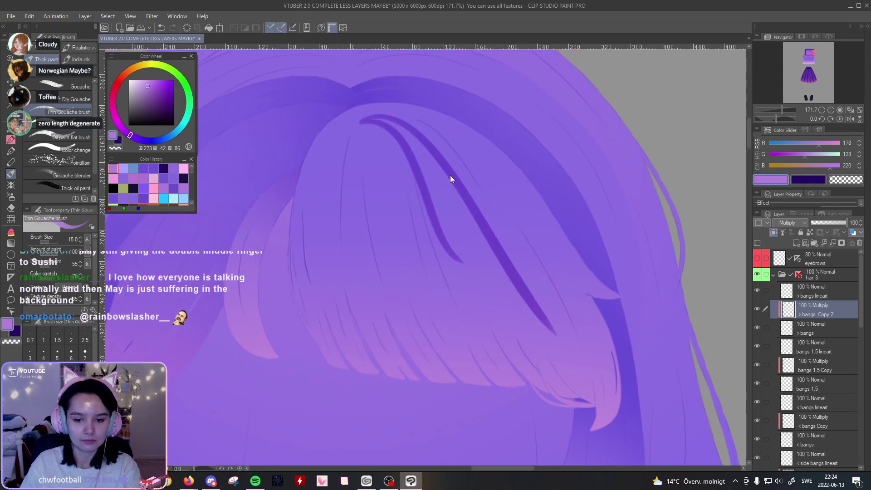
key("ctrl+t")
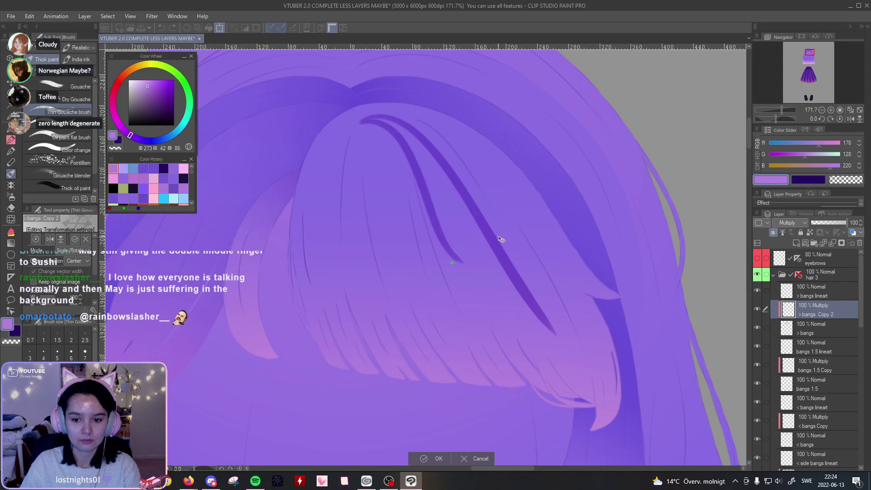
left_click_drag(508, 242, 506, 228)
mouse_move(781, 109)
left_mouse_down()
mouse_move(773, 111)
mouse_move(781, 110)
left_mouse_up()
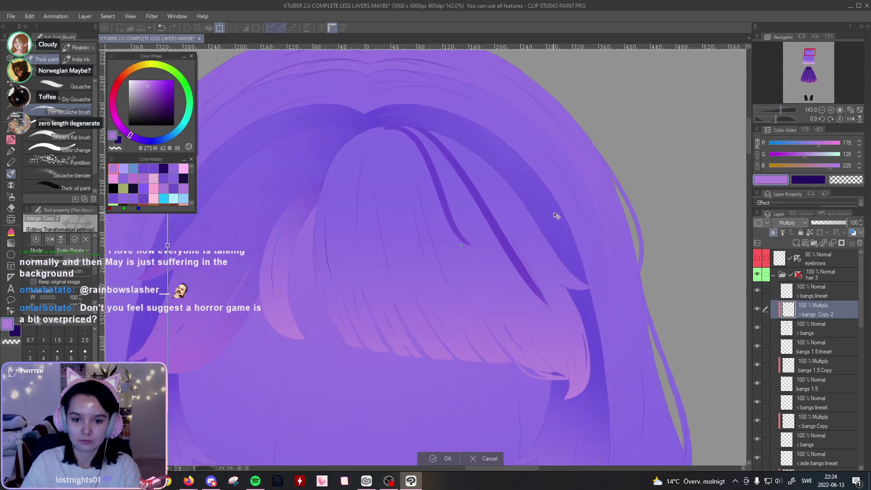
left_click_drag(553, 214, 535, 169)
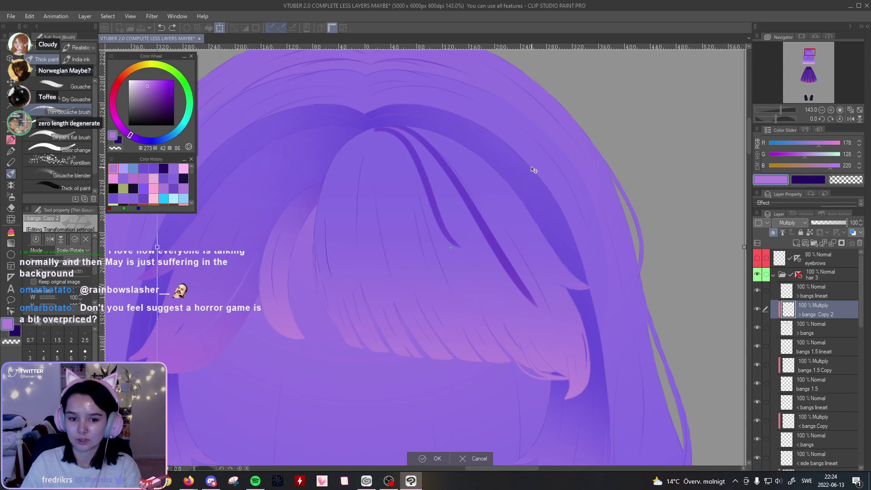
key("ctrl+z")
key("Return")
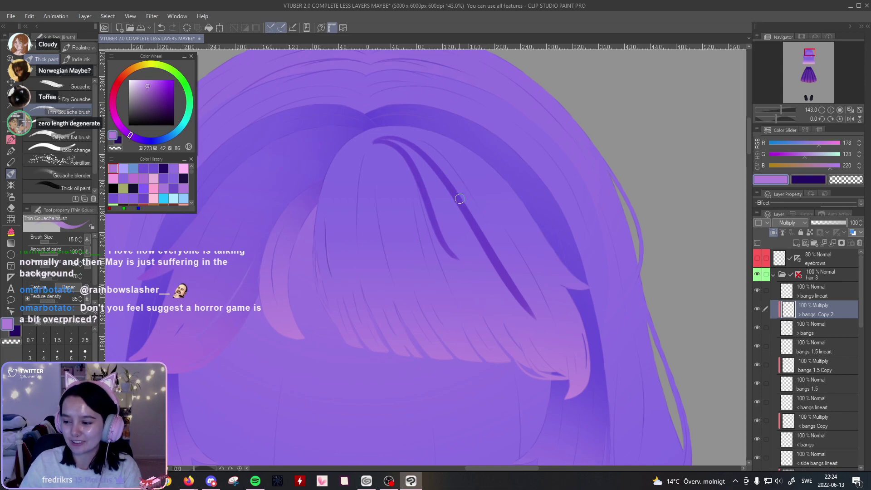
Step: Undo both painted shadow strokes on the right bangs, keeping the Thin Gouache brush active
left_click(11, 140)
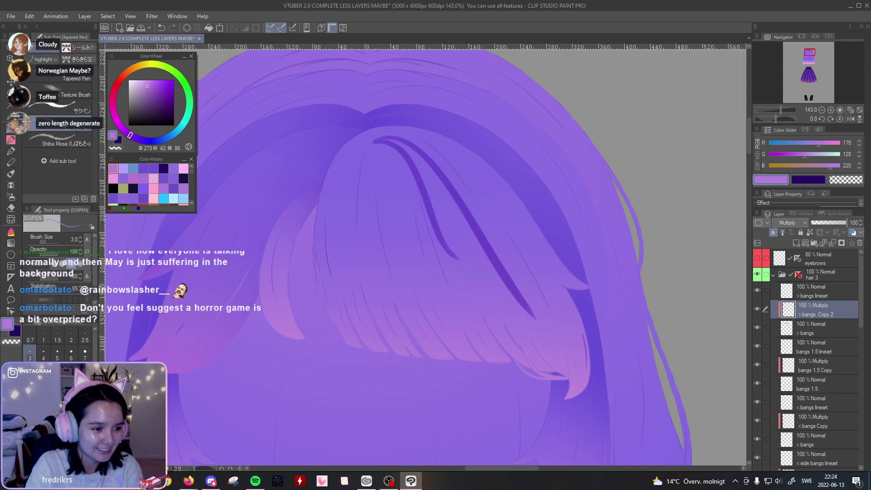
left_click(11, 173)
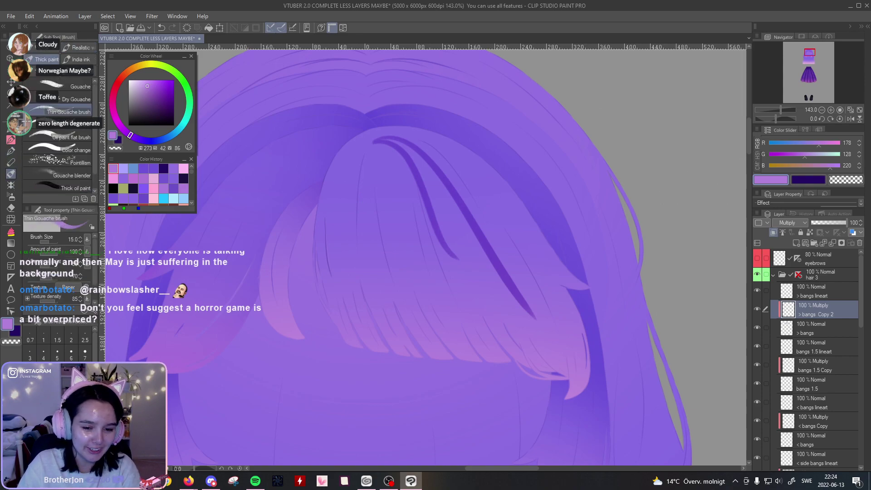
key("ctrl+z")
key("ctrl+z")
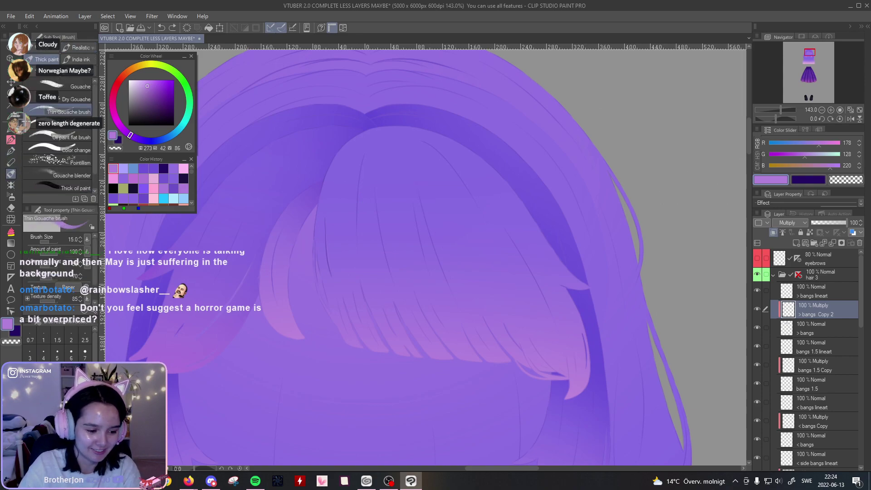
Step: Try long curved shadow strokes at brush size 25 from below the parting down the right bangs and undo them
left_click_drag(375, 135, 472, 277)
key("ctrl+z")
left_click_drag(396, 134, 497, 311)
key("ctrl+z")
mouse_move(361, 136)
left_mouse_down()
mouse_move(420, 152)
mouse_move(503, 320)
left_mouse_up()
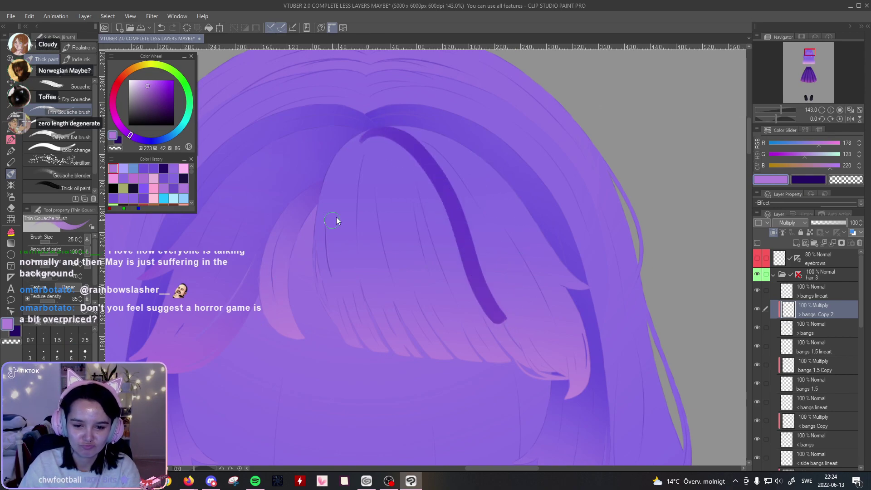
key("ctrl+z")
left_click_drag(371, 136, 461, 256)
key("ctrl+z")
mouse_move(381, 147)
left_mouse_down()
mouse_move(472, 261)
mouse_move(504, 329)
left_mouse_up()
key("ctrl+z")
left_click_drag(368, 135, 495, 297)
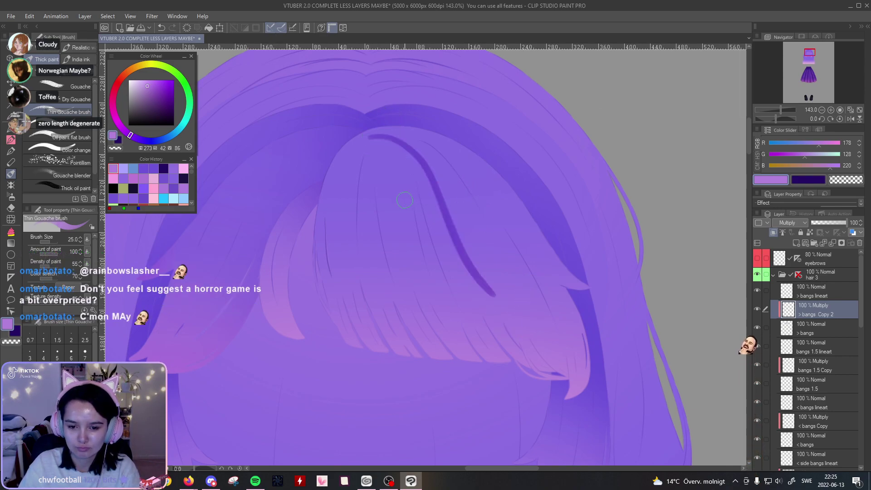
key("ctrl+z")
left_click_drag(370, 134, 494, 276)
key("ctrl+z")
left_click_drag(391, 135, 494, 252)
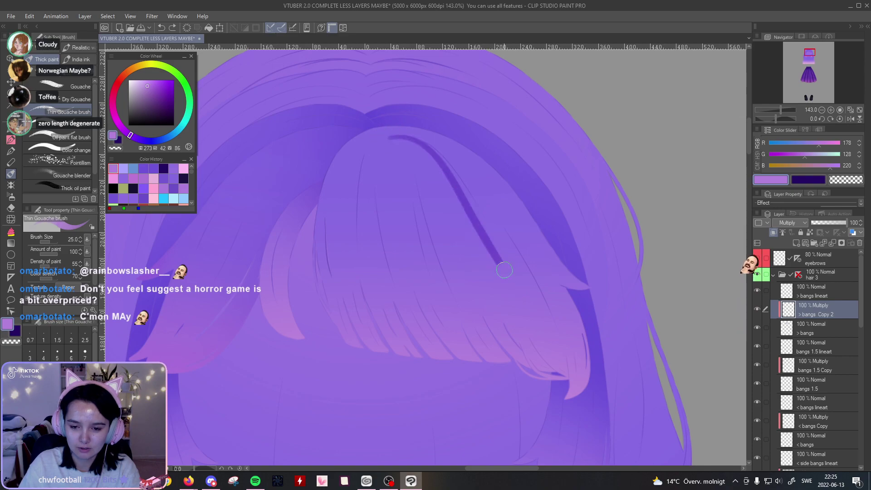
key("ctrl+z")
Step: Paint a thin shadow stroke at brush size 12 along the bangs' edge just below the small outer flick
key("[")
key("[")
key("[")
left_click_drag(660, 231, 539, 198)
left_click_drag(781, 110, 786, 110)
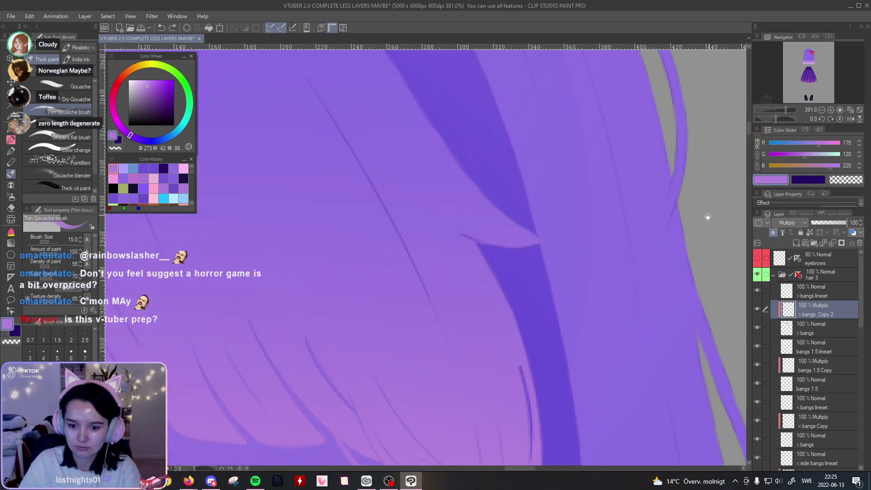
left_click_drag(709, 216, 644, 175)
left_click_drag(395, 193, 463, 290)
key("ctrl+z")
mouse_move(383, 182)
left_mouse_down()
mouse_move(439, 254)
mouse_move(452, 289)
left_mouse_up()
key("ctrl+z")
key("ctrl+z")
left_click_drag(391, 190, 451, 278)
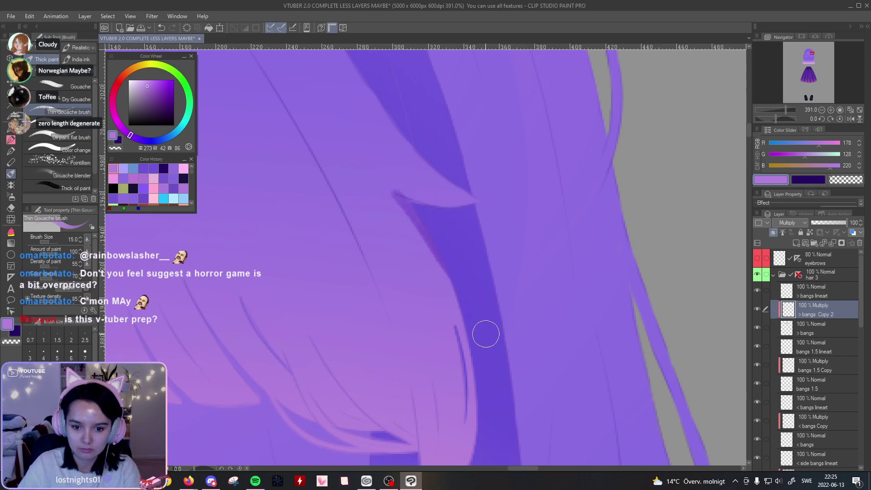
Step: With the canvas rotated to about 30 degrees, paint a shadow stroke from the root of the outer flick along its inner edge
left_click_drag(374, 171, 406, 204)
left_click_drag(776, 119, 779, 119)
left_click_drag(373, 148, 440, 226)
key("ctrl+z")
left_click_drag(370, 166, 429, 209)
key("ctrl+z")
left_click_drag(371, 149, 443, 227)
key("ctrl+z")
left_click_drag(369, 140, 438, 231)
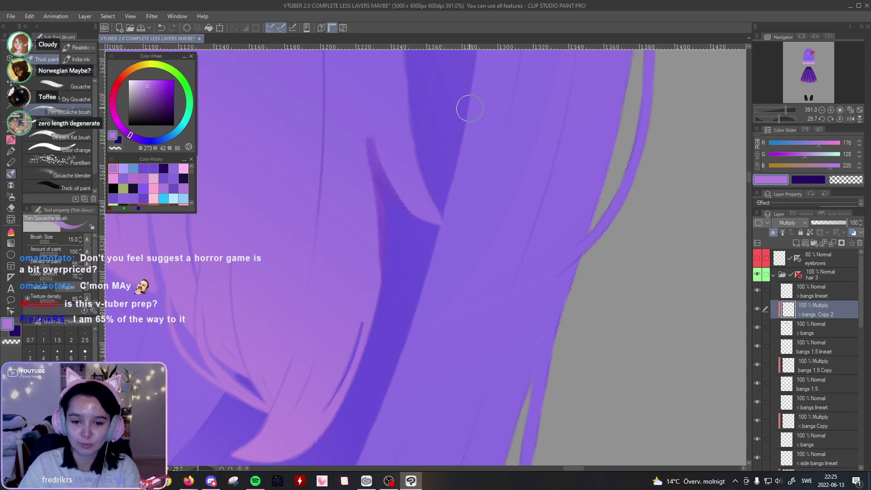
Step: Try further shadow strokes beside the outer flick and undo them
left_click_drag(459, 85, 502, 233)
left_click_drag(443, 111, 453, 237)
key("ctrl+z")
mouse_move(441, 83)
left_mouse_down()
mouse_move(458, 290)
mouse_move(507, 4)
left_mouse_up()
key("ctrl+z")
Step: With the canvas upright, paint a curved shadow stroke along the strand line that runs down to the right bangs' curled tip
left_click_drag(473, 164, 526, 175)
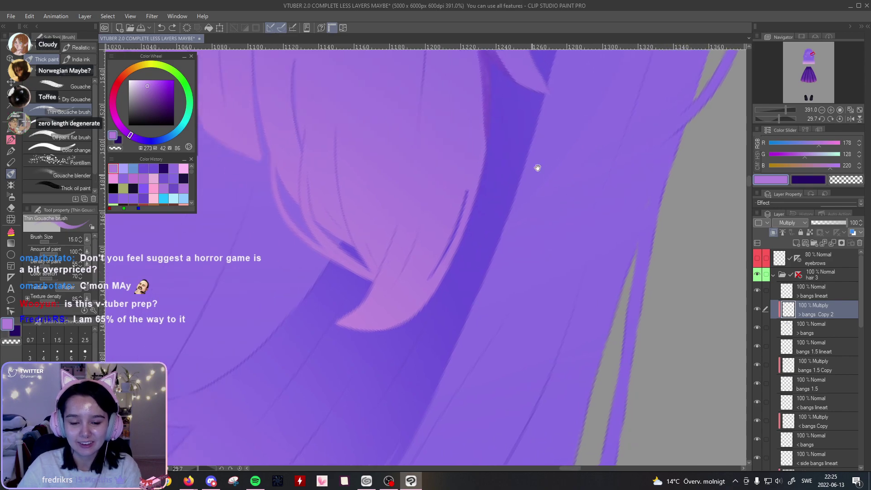
left_click(839, 118)
left_click_drag(396, 269, 432, 246)
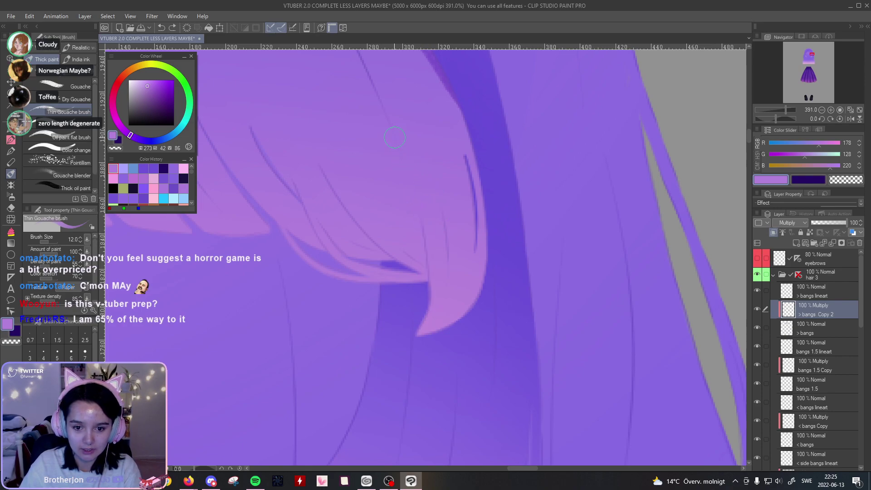
left_click_drag(383, 114, 417, 353)
key("ctrl+z")
mouse_move(388, 130)
left_mouse_down()
mouse_move(428, 283)
mouse_move(423, 339)
left_mouse_up()
key("ctrl+z")
key("ctrl+z")
left_click_drag(386, 114, 420, 355)
key("ctrl+z")
left_click_drag(380, 113, 433, 327)
key("ctrl+z")
left_click_drag(381, 102, 424, 280)
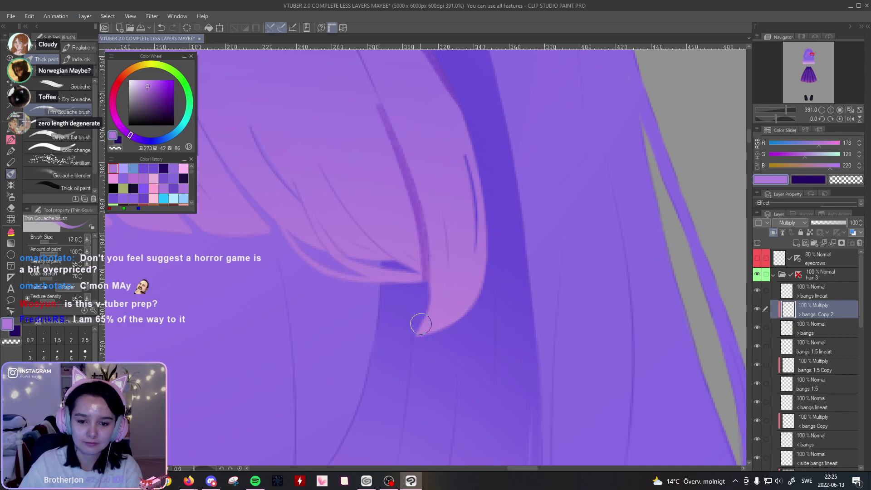
mouse_move(785, 110)
left_mouse_down()
mouse_move(775, 110)
mouse_move(784, 109)
left_mouse_up()
key("ctrl+z")
left_click_drag(392, 140, 423, 282)
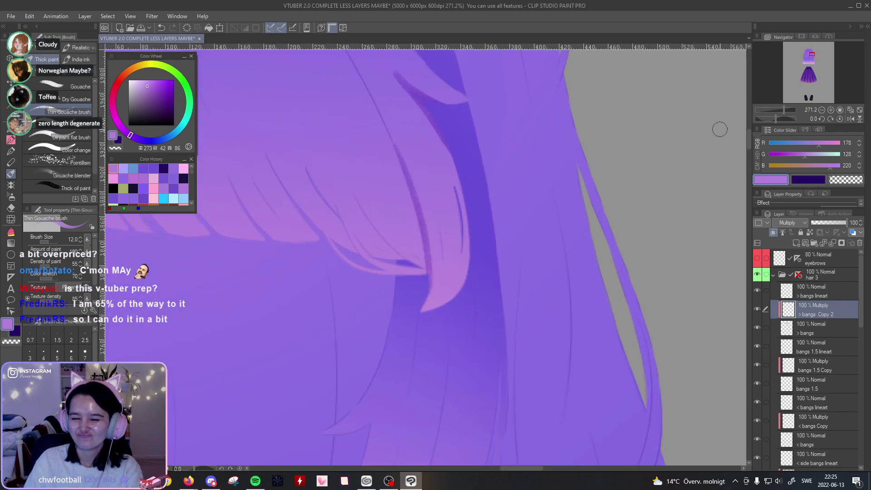
Step: With the canvas rotated to 9.9 degrees, paint a short curved shadow stroke along the strand line beside the bangs' lower gap
left_click_drag(786, 110, 788, 111)
left_click_drag(555, 223, 683, 252)
left_click_drag(785, 118, 777, 119)
left_click_drag(475, 231, 486, 206)
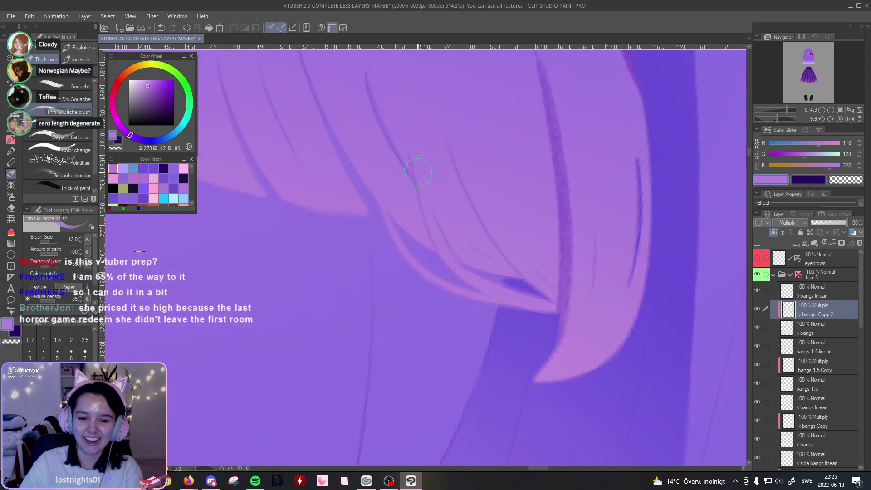
left_click_drag(412, 203, 426, 245)
key("ctrl+z")
left_click_drag(411, 181, 459, 259)
key("ctrl+z")
left_click_drag(411, 175, 454, 285)
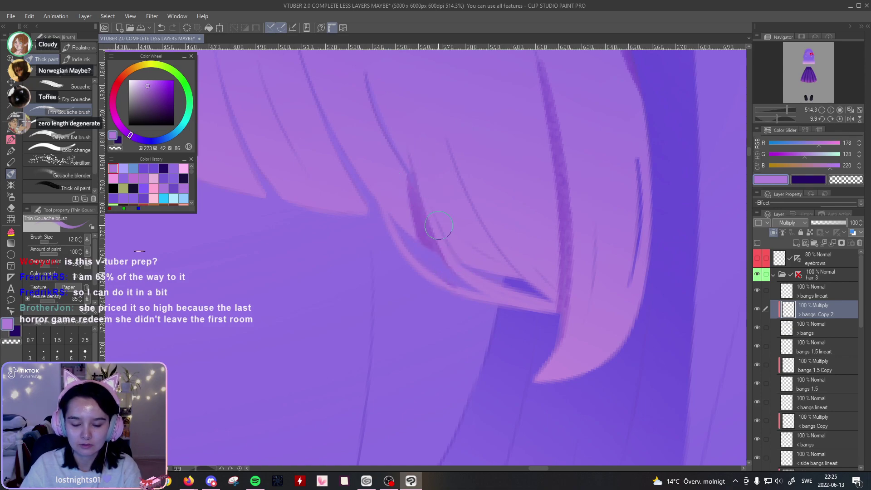
key("ctrl+z")
left_click_drag(411, 185, 443, 256)
key("ctrl+z")
mouse_move(411, 159)
left_mouse_down()
mouse_move(418, 216)
mouse_move(473, 298)
left_mouse_up()
Step: Thin the short stroke's upper part and remove its lower end with the Soft eraser at size 15
left_click(11, 207)
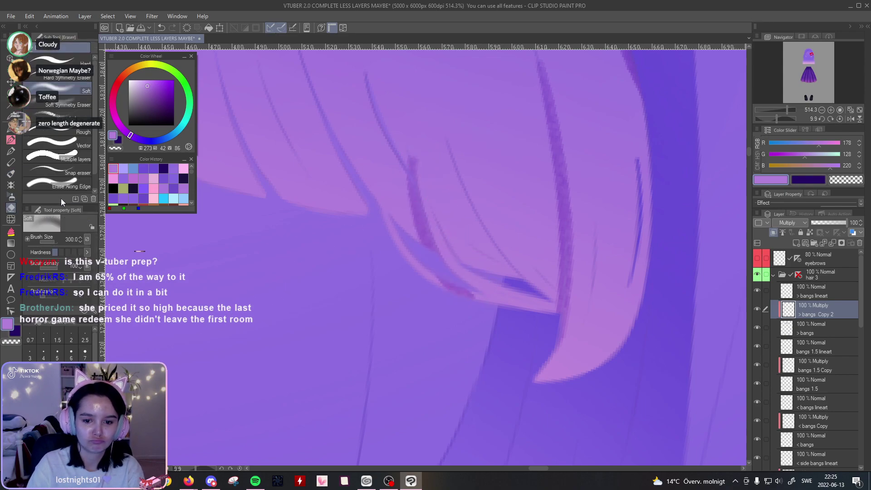
key("bracketleft")
key("bracketleft")
key("bracketleft")
key("bracketleft")
key("bracketleft")
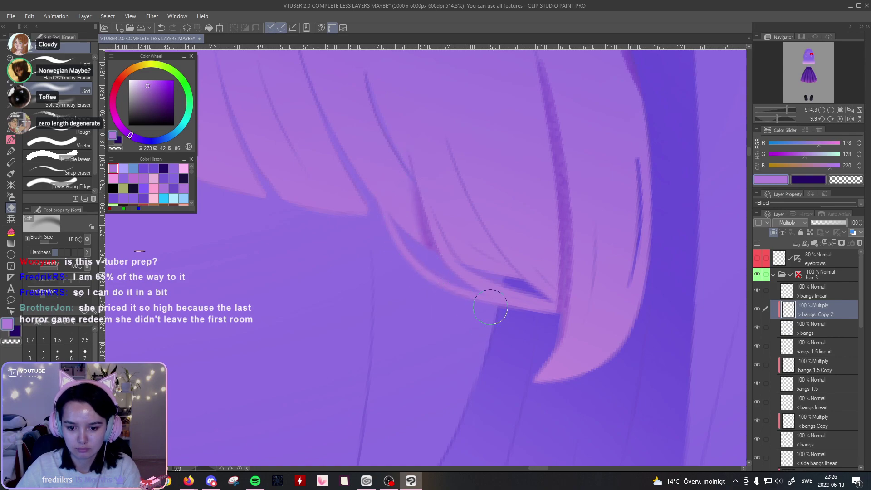
Step: With the canvas rotated to 17.8 degrees, paint a thick Thin Gouache shadow between the short stroke and the curled tip's stroke
left_click(840, 119)
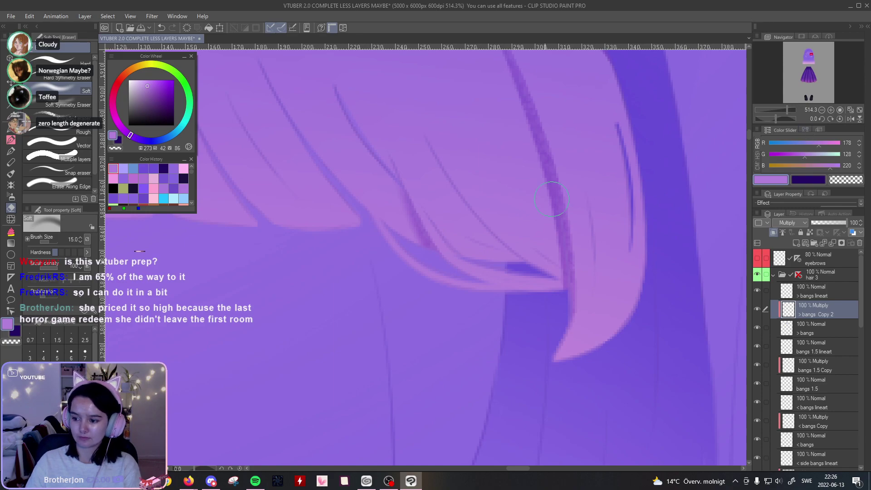
key("p")
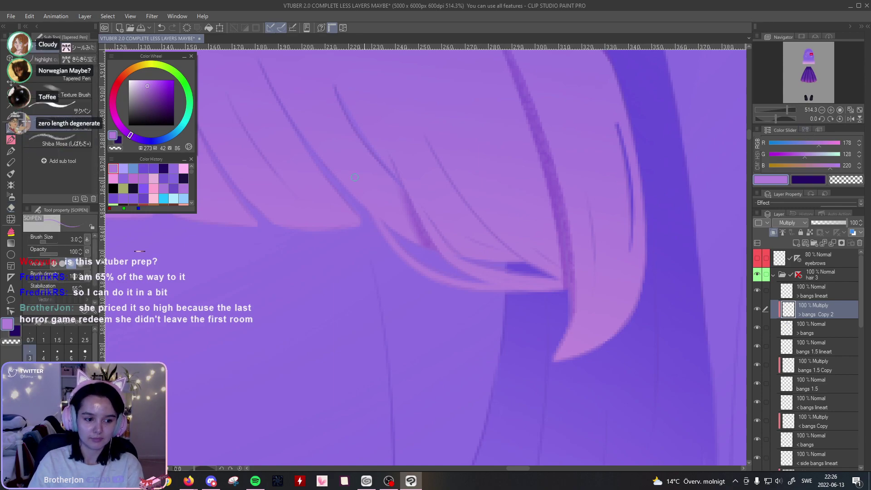
left_click(11, 152)
left_click(11, 174)
mouse_move(524, 165)
left_mouse_down()
mouse_move(564, 249)
mouse_move(536, 166)
left_mouse_up()
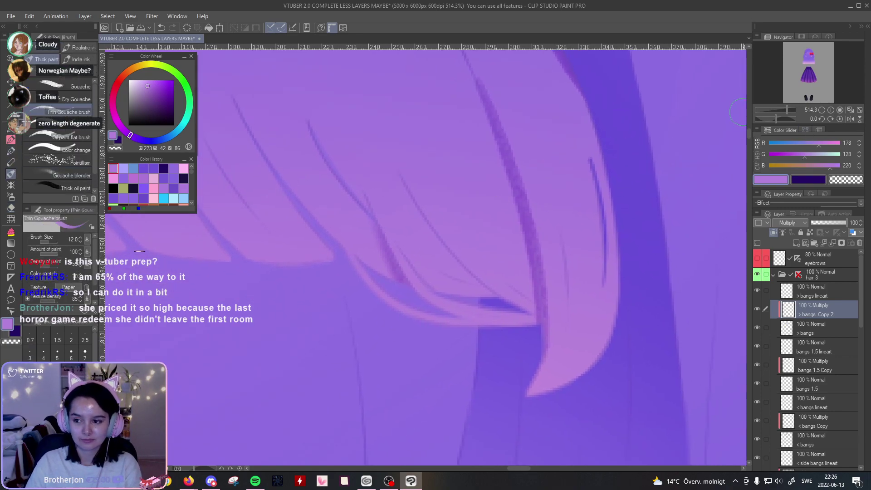
left_click_drag(775, 121, 777, 120)
left_click_drag(658, 188, 641, 148)
left_click_drag(416, 133, 465, 274)
key("ctrl+z")
left_click_drag(417, 143, 464, 277)
key("ctrl+z")
left_click_drag(408, 129, 474, 276)
key("ctrl+z")
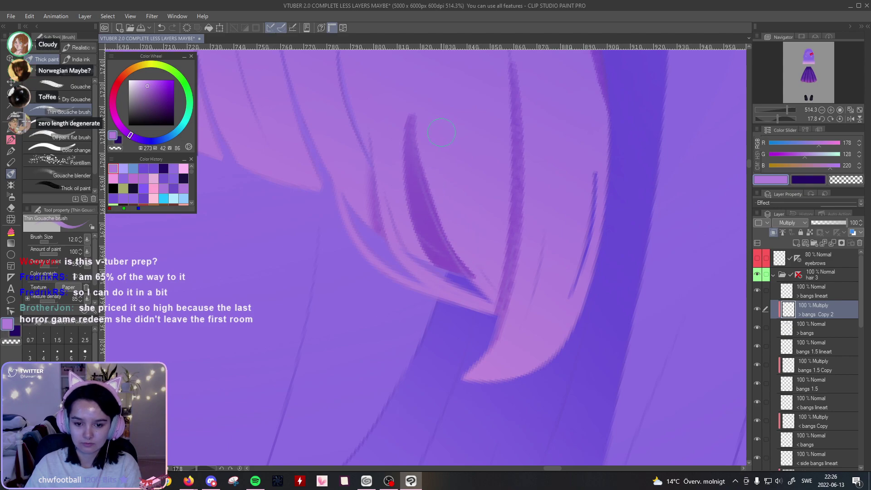
Step: Try trimming the thick shadow's inner edge with the Soft eraser and the Kneaded eraser, undoing each stroke
left_click(11, 207)
left_click_drag(398, 96, 436, 255)
key("ctrl+z")
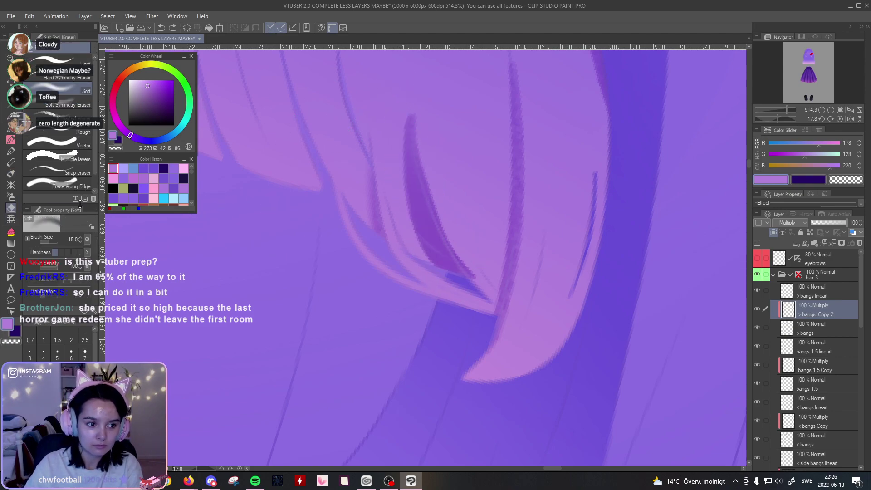
left_click(64, 115)
left_click_drag(399, 100, 437, 253)
key("ctrl+z")
left_click_drag(395, 132, 431, 250)
key("ctrl+z")
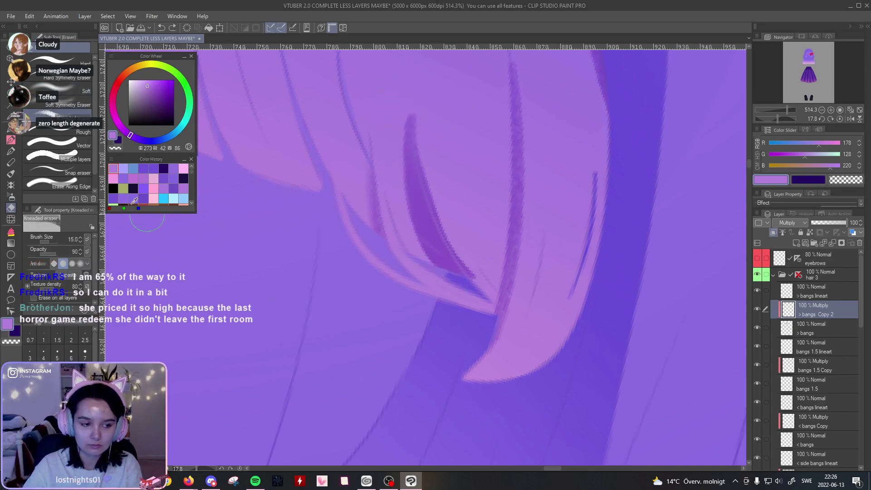
Step: Try shaping both edges of the thick shadow into a taper with the Hard eraser and undo the strokes
left_click(56, 60)
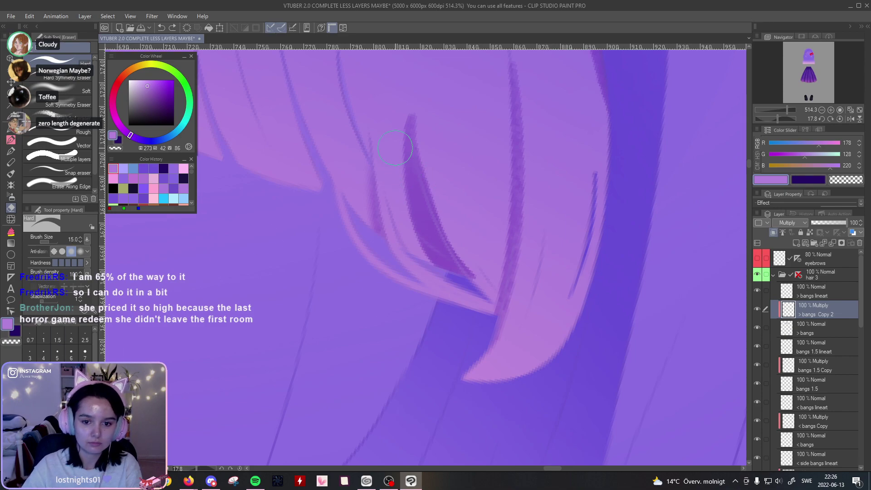
left_click_drag(410, 127, 446, 288)
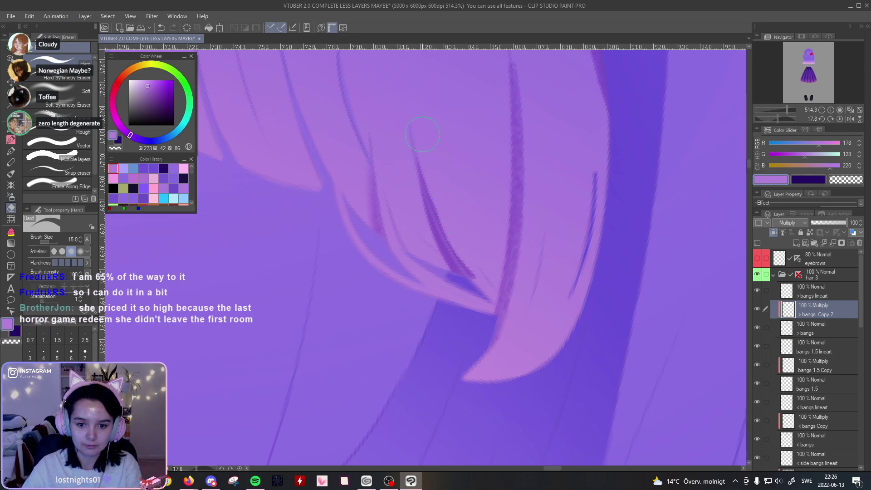
key("ctrl+z")
key("ctrl+z")
left_click_drag(391, 127, 440, 319)
key("ctrl+z")
left_click_drag(391, 134, 457, 300)
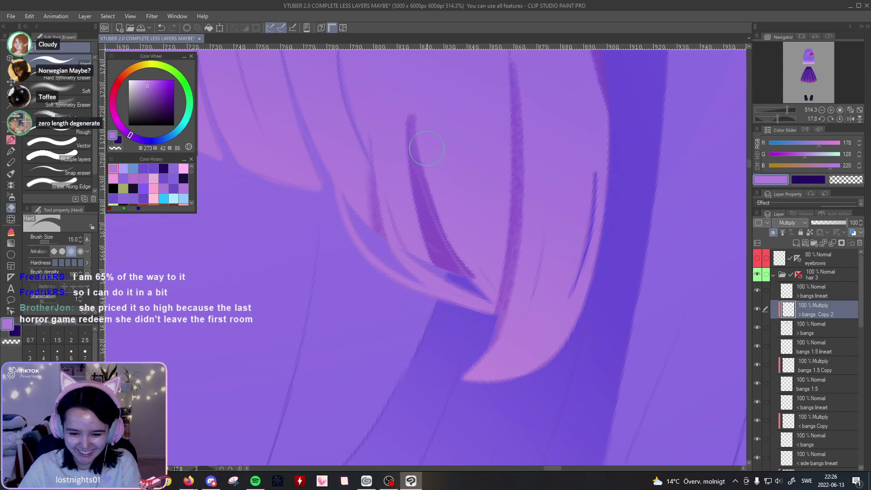
left_click_drag(411, 127, 451, 272)
key("ctrl+z")
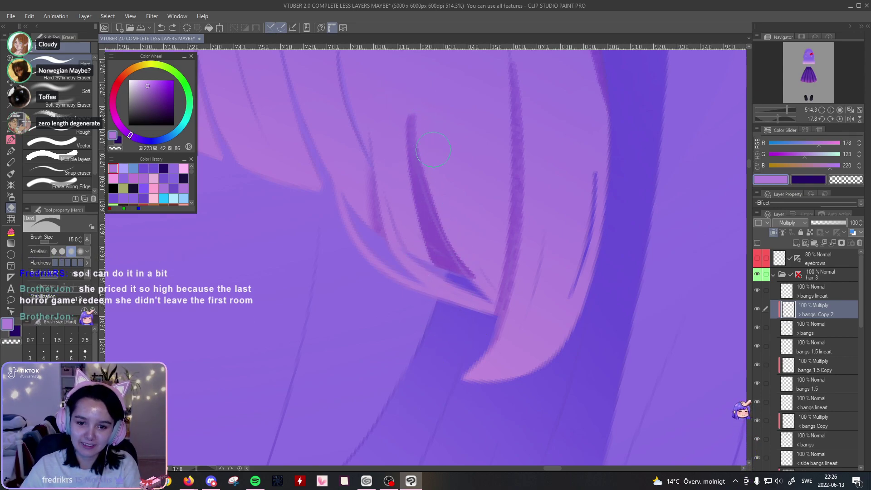
left_click_drag(393, 168, 449, 290)
key("ctrl+z")
left_click_drag(417, 109, 444, 191)
key("ctrl+z")
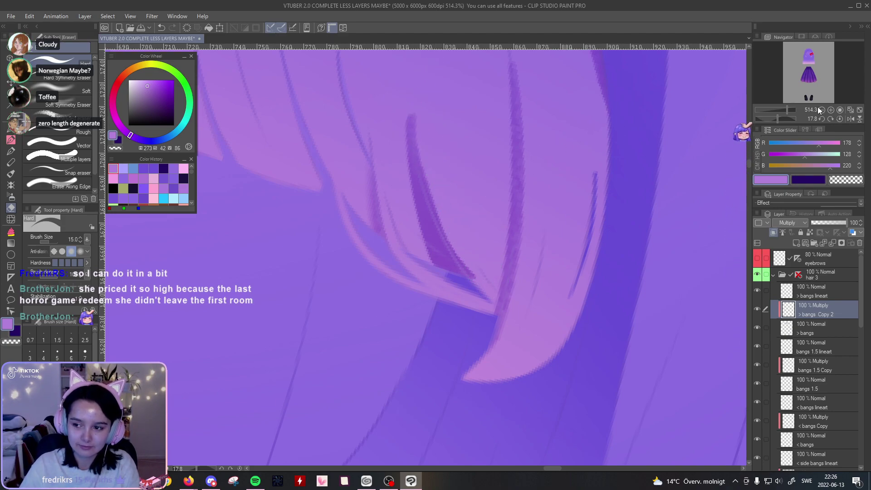
Step: With the canvas rotated to 57.4 degrees, extend the thick shadow's lower end to the strand junction using Thin Gouache strokes at size 12
left_click(789, 109)
left_click_drag(789, 108, 792, 109)
left_click_drag(712, 140, 611, 106)
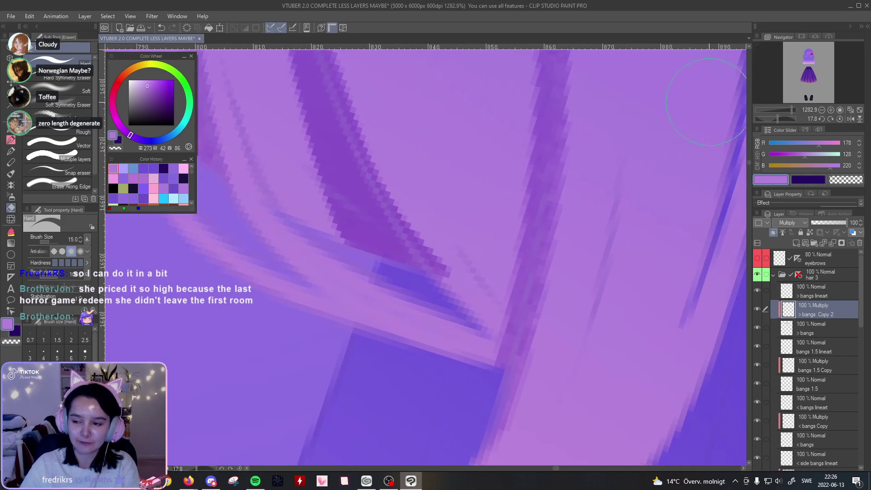
left_click_drag(777, 119, 782, 118)
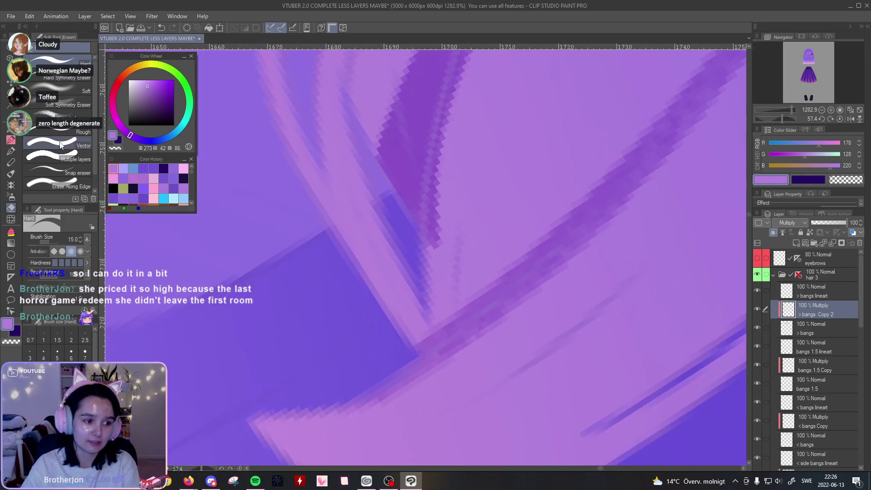
left_click(11, 173)
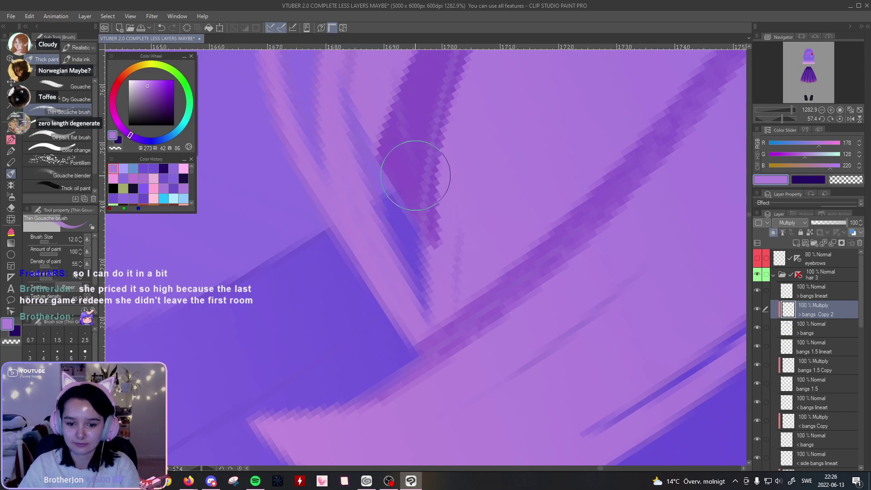
left_click_drag(430, 190, 424, 309)
left_click_drag(424, 189, 422, 360)
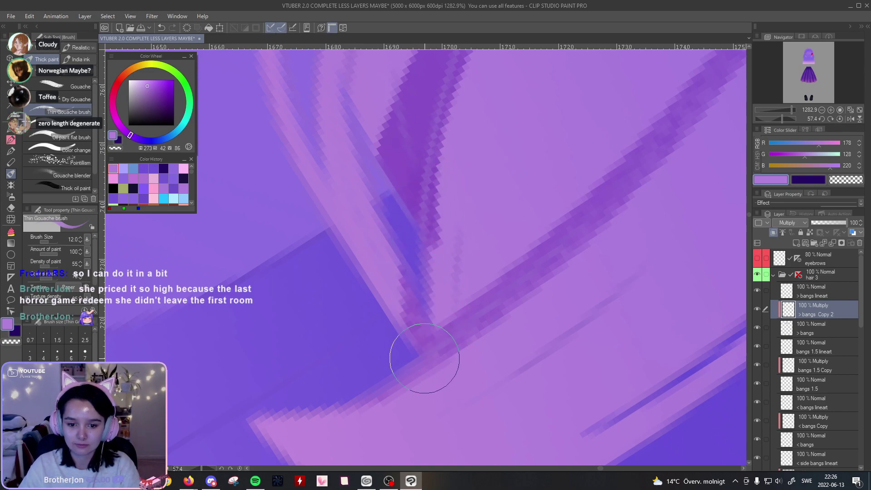
left_click_drag(432, 208, 434, 335)
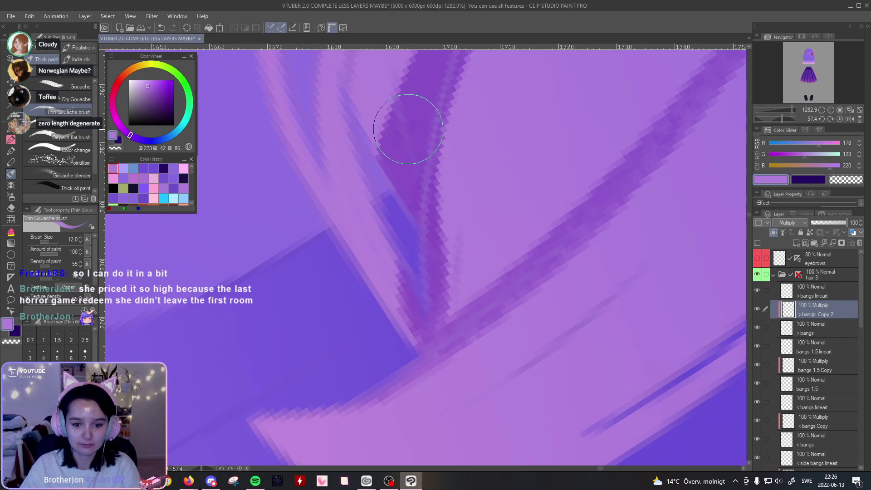
left_click_drag(405, 218, 408, 336)
Step: With the canvas rotated to 41.5 degrees, try thinning the extended shadow with long Hard eraser passes and undo them
left_click(840, 119)
mouse_move(791, 111)
left_mouse_down()
mouse_move(782, 131)
mouse_move(779, 115)
mouse_move(789, 109)
left_mouse_up()
key("e")
mouse_move(401, 310)
left_mouse_down()
mouse_move(381, 141)
mouse_move(399, 97)
left_mouse_up()
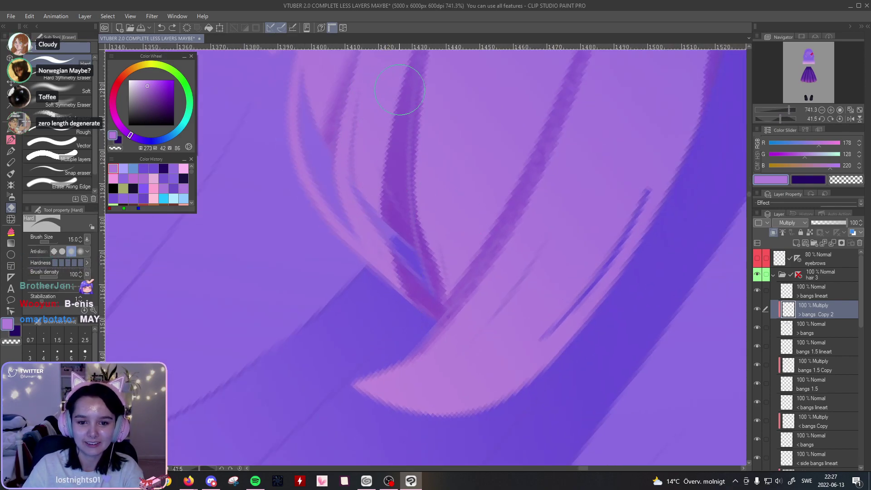
mouse_move(394, 67)
left_mouse_down()
mouse_move(388, 286)
mouse_move(415, 308)
left_mouse_up()
key("ctrl+z")
left_click_drag(405, 48, 400, 330)
key("ctrl+z")
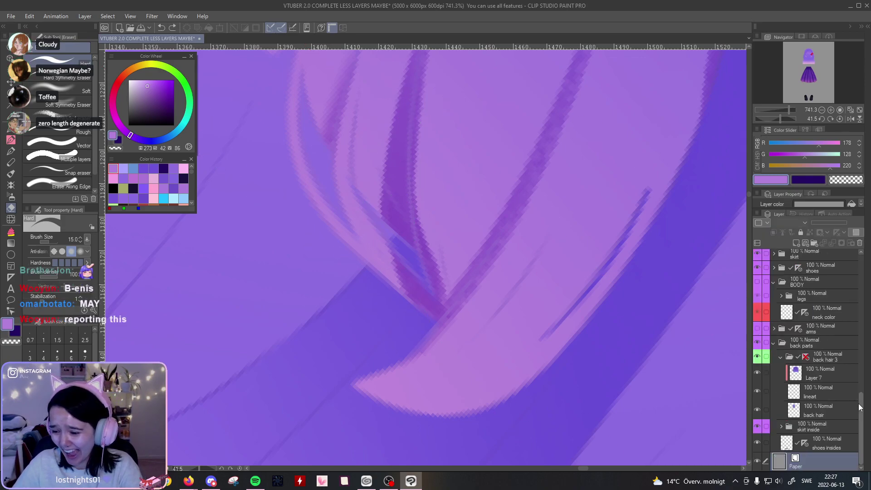
Step: Select the Multiply layer "> side bangs Copy", try erasing beside the thick shadow, and undo the stroke
left_click_drag(866, 407, 850, 327)
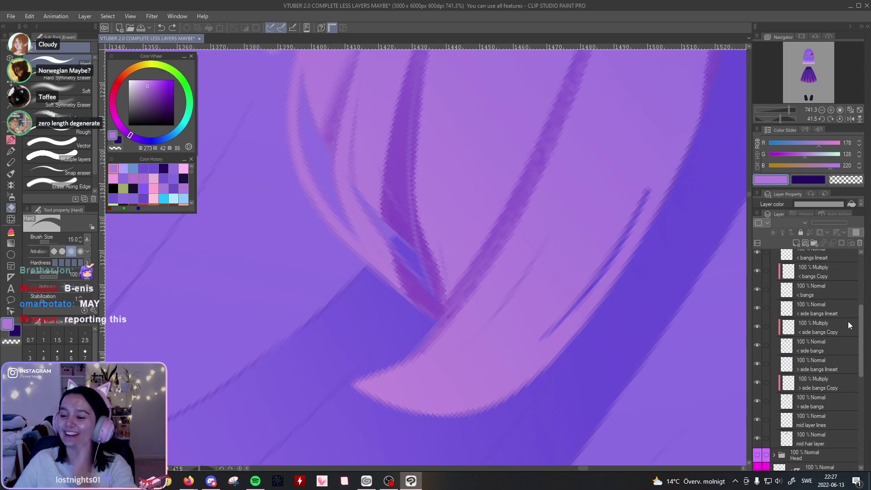
left_click(831, 371)
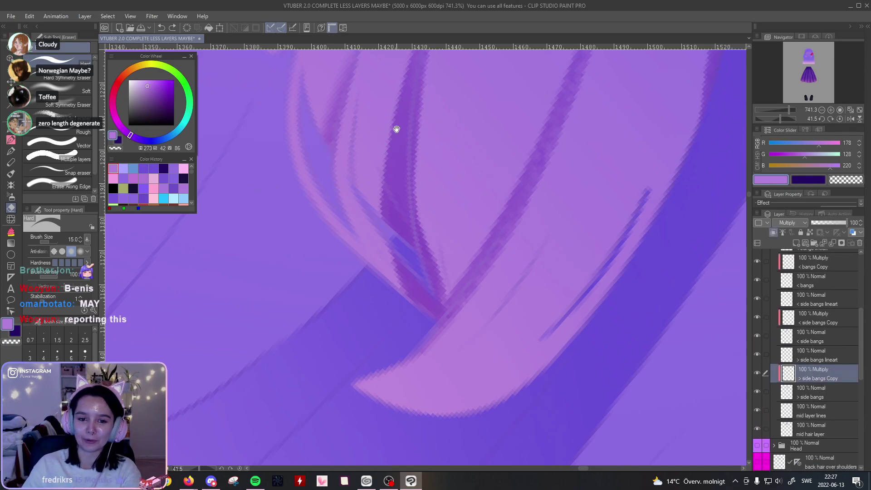
left_click_drag(395, 130, 418, 155)
left_click_drag(410, 272, 407, 326)
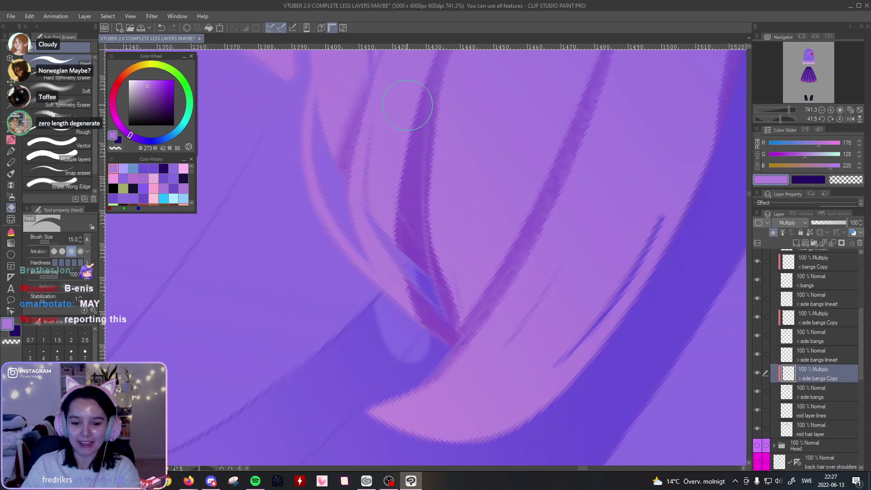
key("ctrl+z")
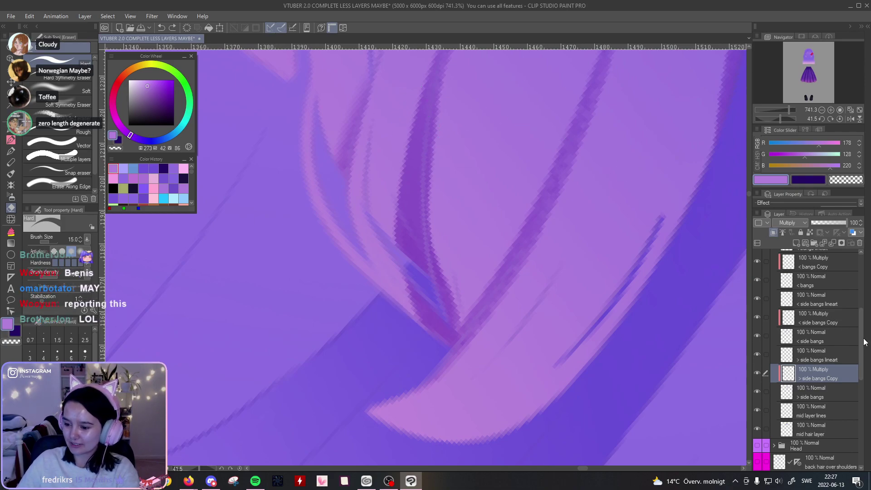
Step: Make the Multiply layer "> bangs Copy 2" the active layer again
scroll(864, 342, "up", 2)
left_click(833, 345)
left_click_drag(863, 324, 861, 289)
left_click(833, 297)
left_click(826, 284)
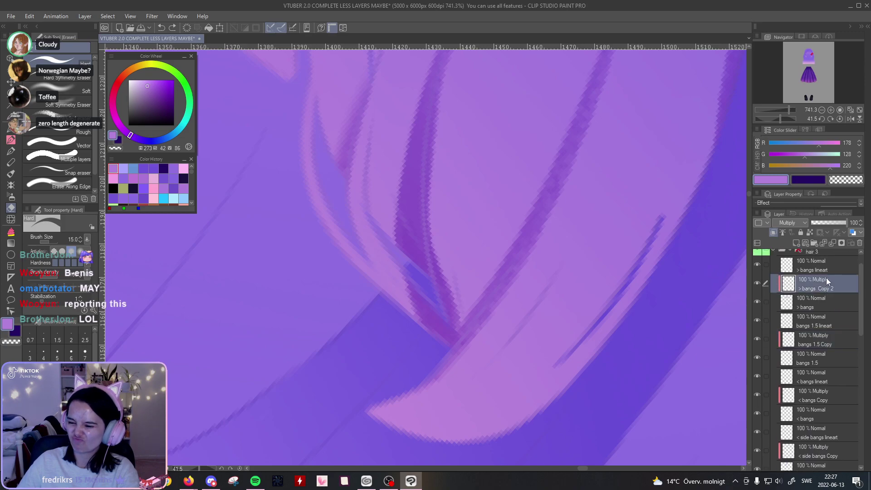
Step: Try trimming the thick shadow's left edge down to the junction with the Hard eraser at size 15, undoing each pass
left_click_drag(484, 167, 502, 195)
mouse_move(436, 89)
left_mouse_down()
mouse_move(419, 158)
mouse_move(428, 325)
left_mouse_up()
key("ctrl+z")
mouse_move(438, 98)
left_mouse_down()
mouse_move(416, 184)
mouse_move(438, 334)
left_mouse_up()
key("ctrl+z")
mouse_move(440, 99)
left_mouse_down()
mouse_move(422, 180)
mouse_move(423, 346)
left_mouse_up()
key("ctrl+z")
left_click_drag(443, 78, 428, 307)
key("ctrl+z")
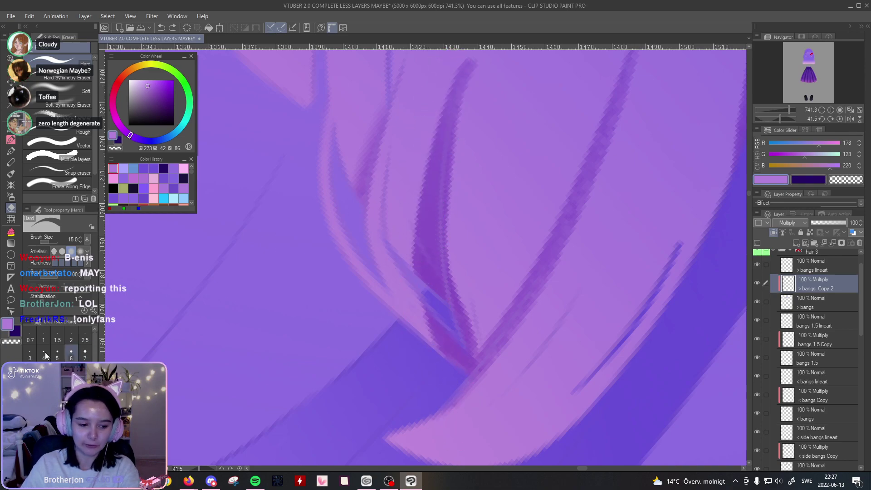
Step: Set the Hard eraser to size 10 and slim the thick shadow along its left edge into a narrow curved stroke
left_click(43, 372)
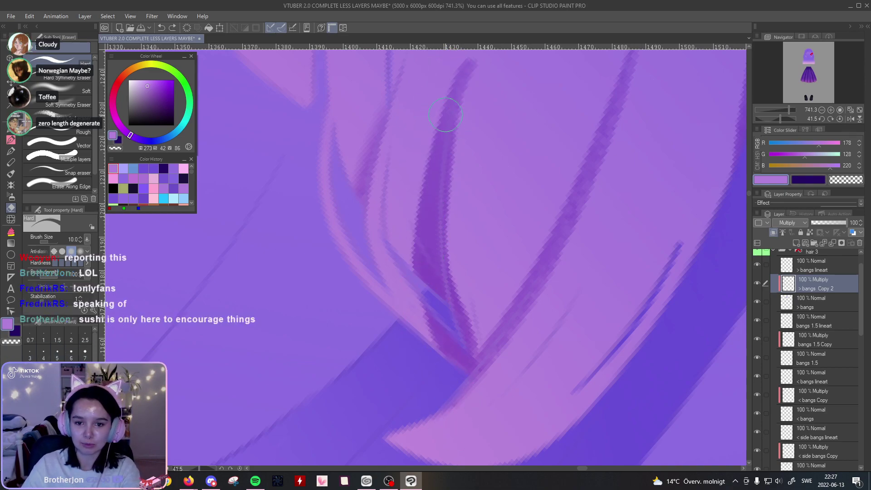
left_click_drag(444, 76, 426, 327)
key("ctrl+z")
left_click_drag(445, 82, 429, 318)
key("ctrl+z")
left_click_drag(447, 85, 432, 350)
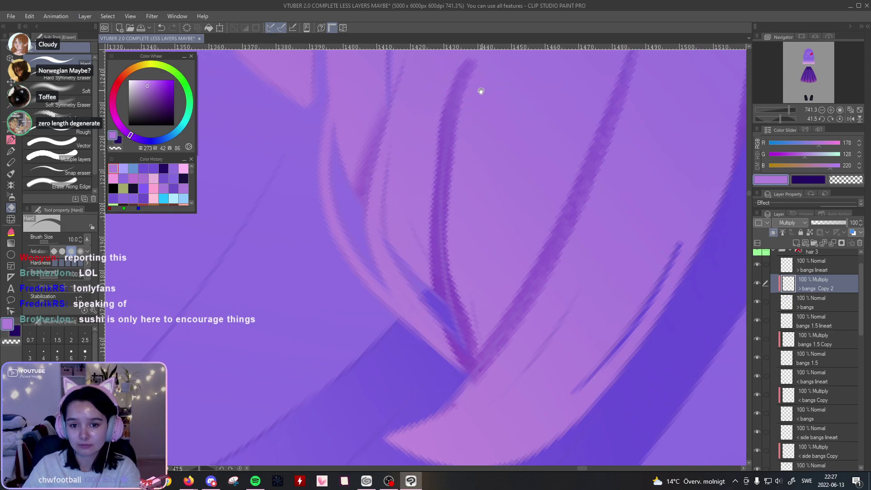
mouse_move(446, 103)
left_mouse_down()
mouse_move(449, 149)
mouse_move(425, 199)
left_mouse_up()
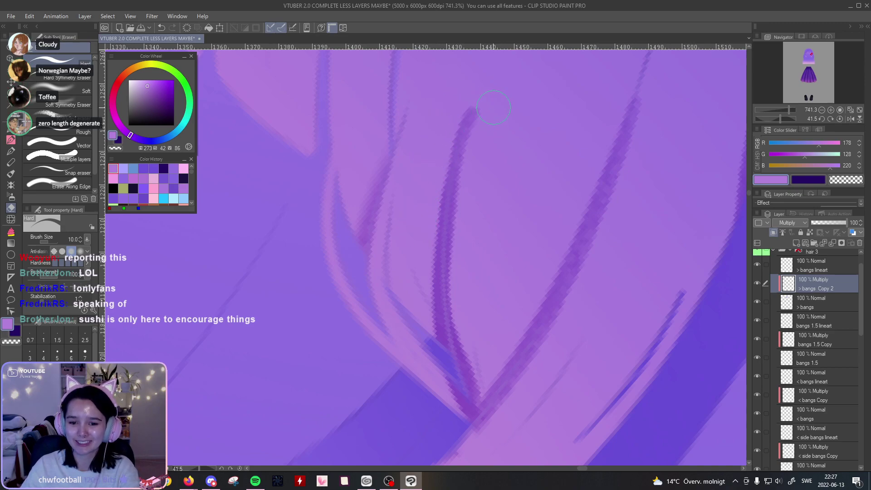
Step: Trim the slimmed shadow's lower end where it meets the curled tip's stroke, redoing the eraser pass until it is clean
scroll(481, 127, "down", 3)
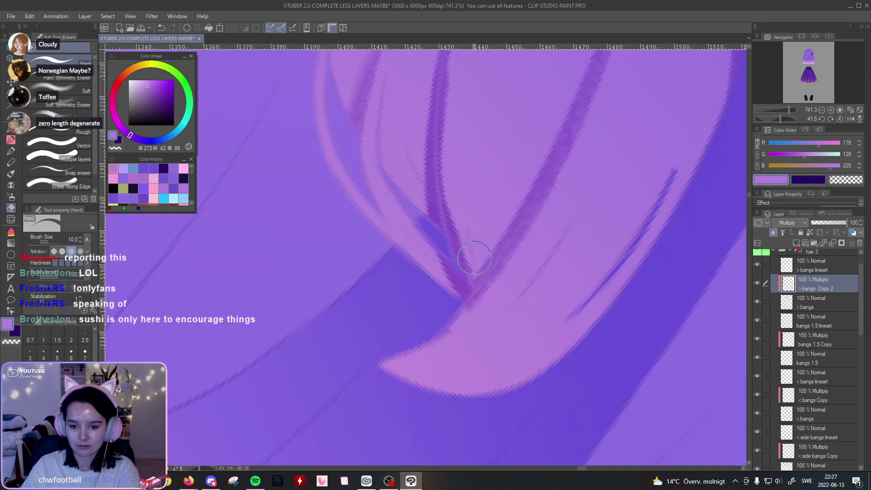
left_click_drag(454, 208, 471, 271)
key("ctrl+z")
left_click_drag(455, 209, 472, 270)
key("ctrl+z")
mouse_move(463, 224)
left_mouse_down()
mouse_move(471, 270)
mouse_move(435, 242)
mouse_move(460, 287)
left_mouse_up()
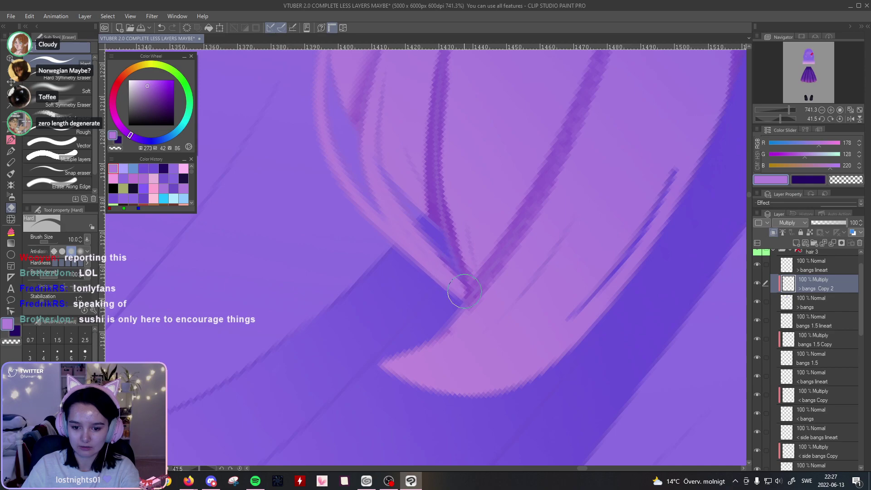
Step: With the canvas rotation reset, try shading the curled tip's inner edge with SOIPEN at size 3 and Thin Gouache at size 12, undoing both
left_click(839, 119)
left_click(11, 139)
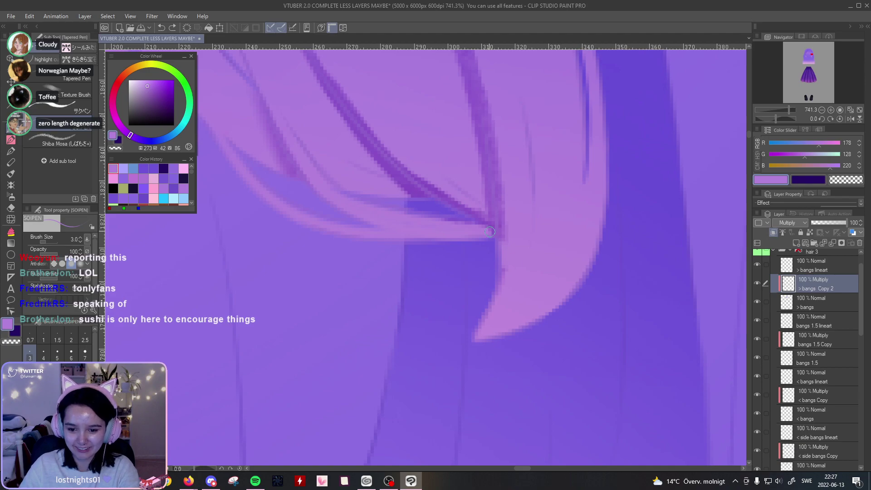
left_click_drag(505, 219, 494, 302)
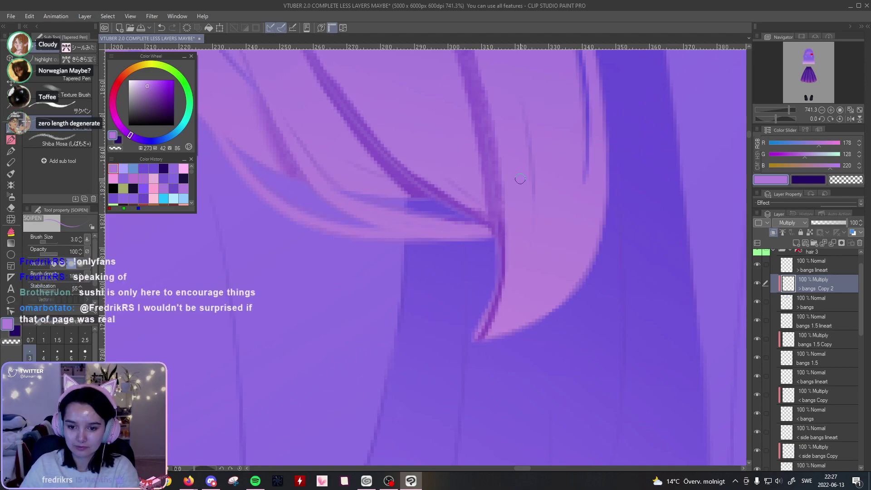
key("b")
key("ctrl+z")
key("ctrl+z")
key("ctrl+z")
left_click_drag(495, 234, 476, 337)
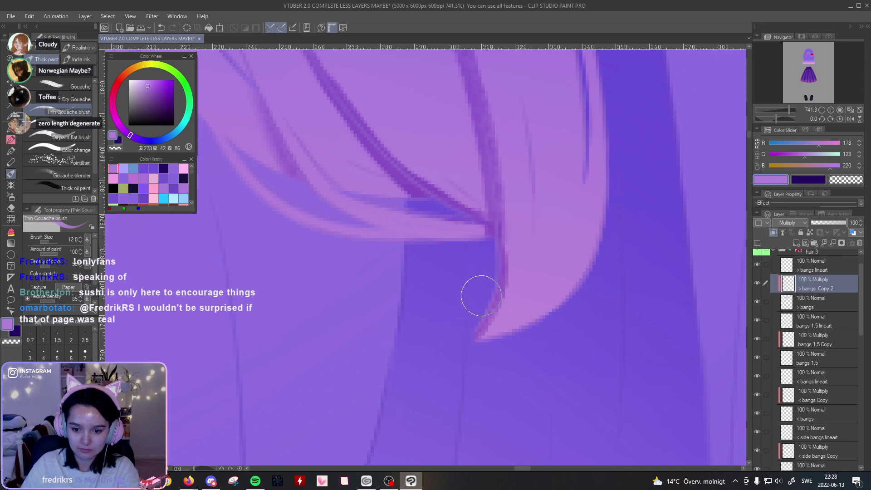
key("ctrl+z")
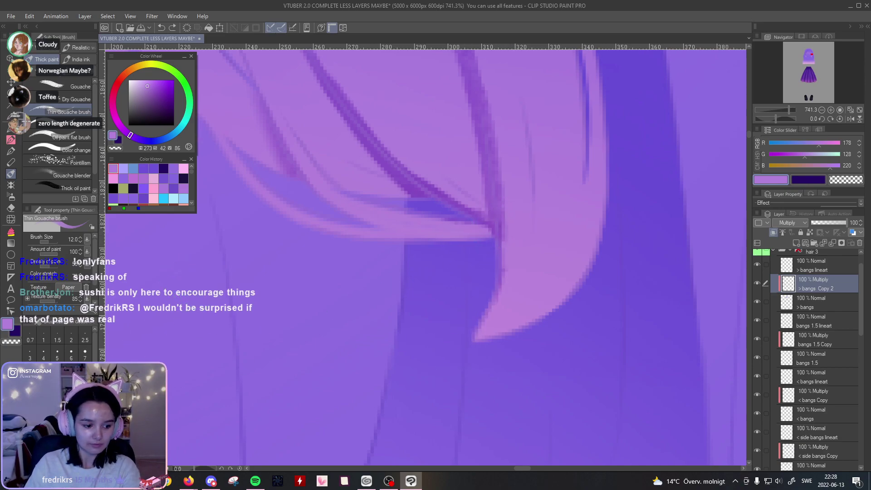
Step: Paint a Thin Gouache shadow at size 7 from the strand junction down the curled tip's inner edge
left_click(85, 354)
left_click_drag(495, 229, 476, 338)
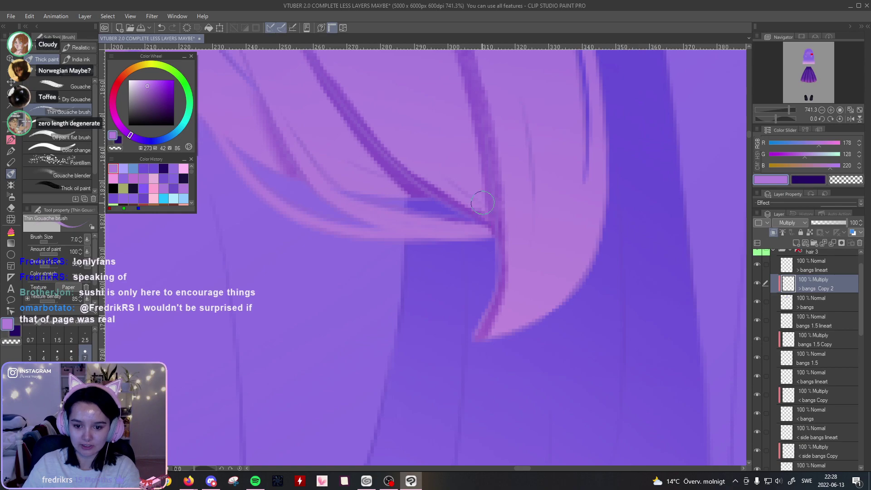
left_click_drag(455, 216, 516, 233)
key("ctrl+z")
Step: With the canvas rotated to -112.7 degrees, try several Thin Gouache strokes from the junction along the lower strand, undoing each
left_click_drag(772, 122, 762, 119)
mouse_move(437, 184)
left_mouse_down()
mouse_move(451, 213)
mouse_move(456, 324)
left_mouse_up()
key("ctrl+z")
key("ctrl+z")
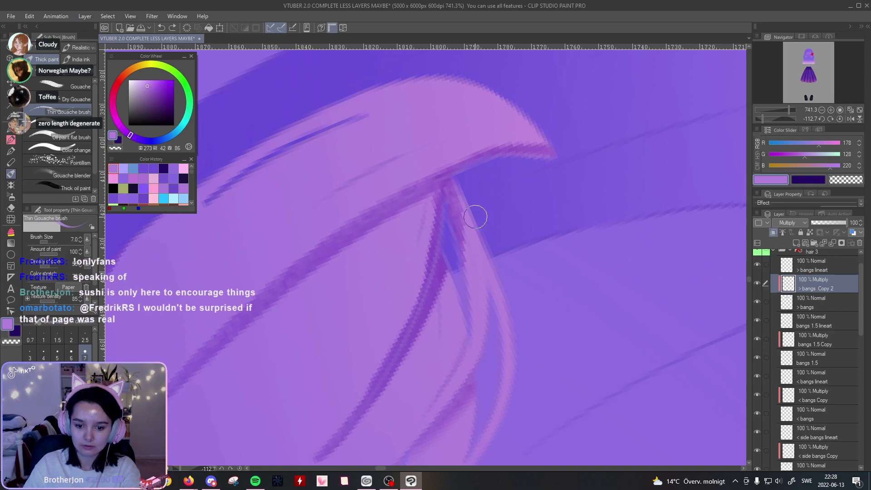
left_click_drag(453, 209, 449, 318)
key("ctrl+z")
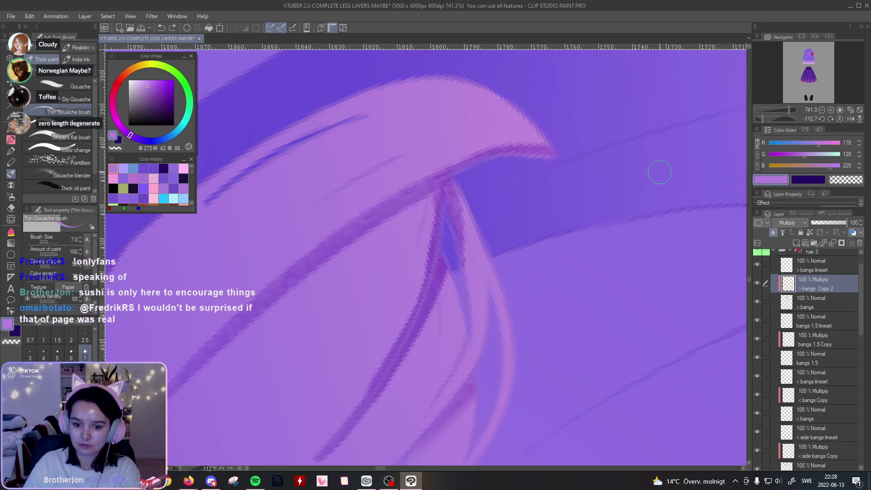
left_click_drag(449, 187, 429, 390)
key("ctrl+z")
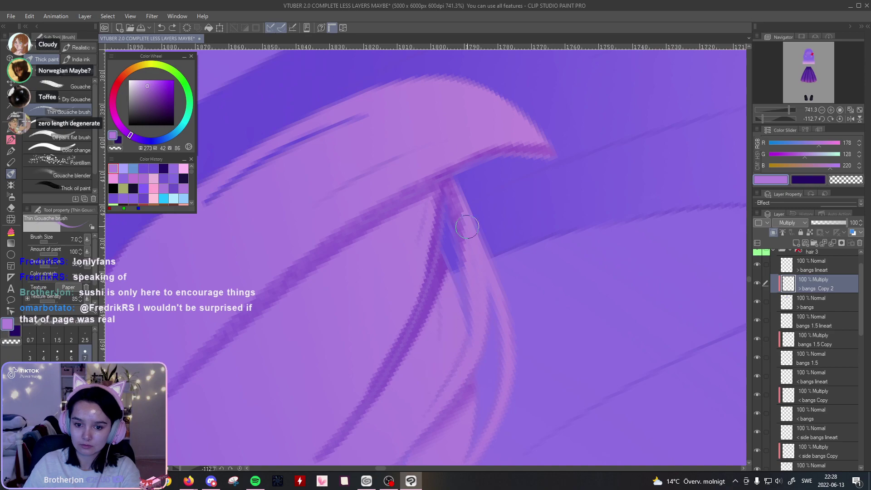
left_click_drag(457, 232, 433, 393)
key("ctrl+z")
Step: Paint a thin curved shadow along the lower strand's inner side, compare the strand with and without it, and keep the stroke
left_click_drag(467, 255, 447, 388)
key("ctrl+z")
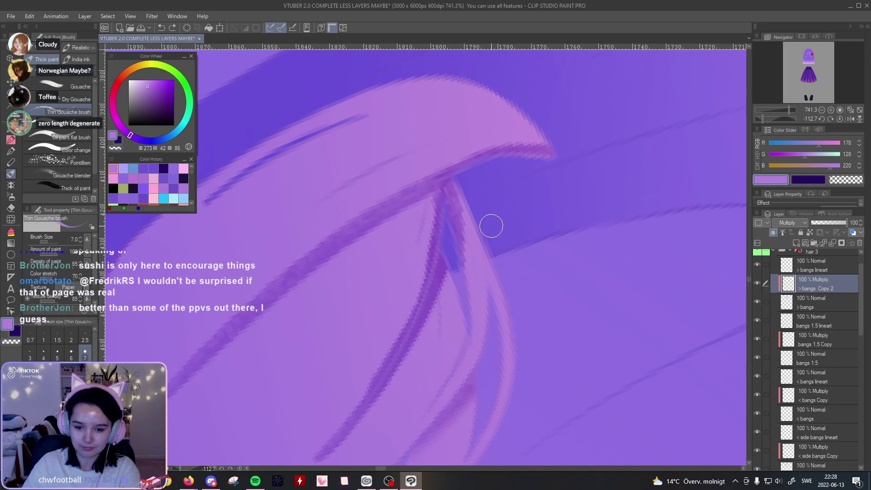
key("ctrl+y")
key("ctrl+z")
key("ctrl+y")
key("ctrl+z")
key("ctrl+y")
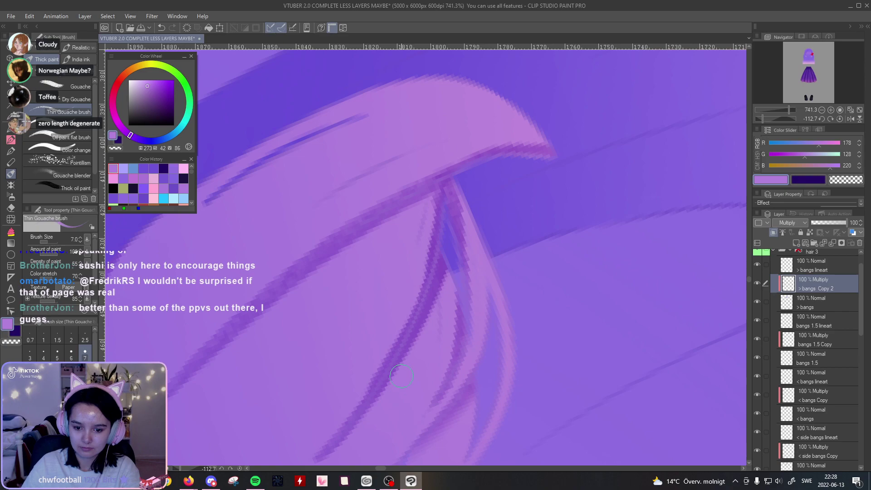
left_click(839, 119)
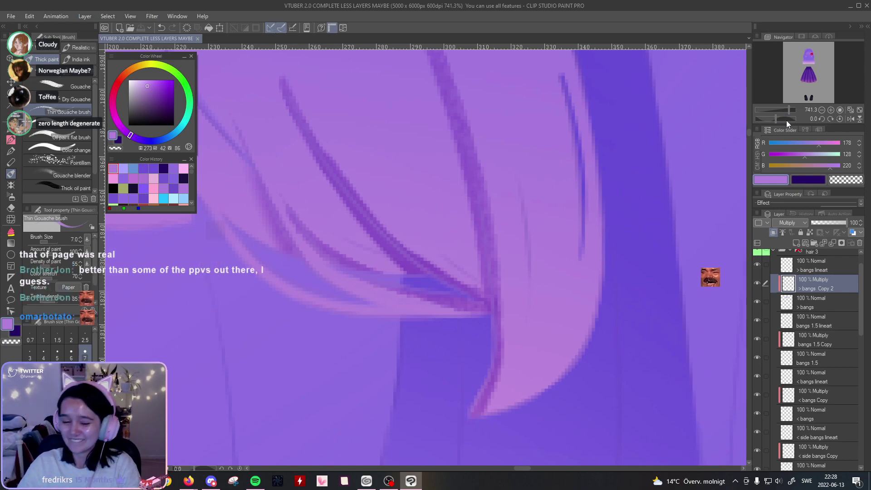
Step: With the canvas rotated to 77.1 degrees, try painting a Thin Gouache shadow along the outer flick's edge, undoing every stroke
mouse_move(790, 112)
left_mouse_down()
mouse_move(780, 110)
mouse_move(789, 110)
mouse_move(784, 118)
left_mouse_up()
mouse_move(373, 182)
left_mouse_down()
mouse_move(367, 196)
mouse_move(383, 273)
left_mouse_up()
key("ctrl+z")
left_click_drag(389, 97, 366, 192)
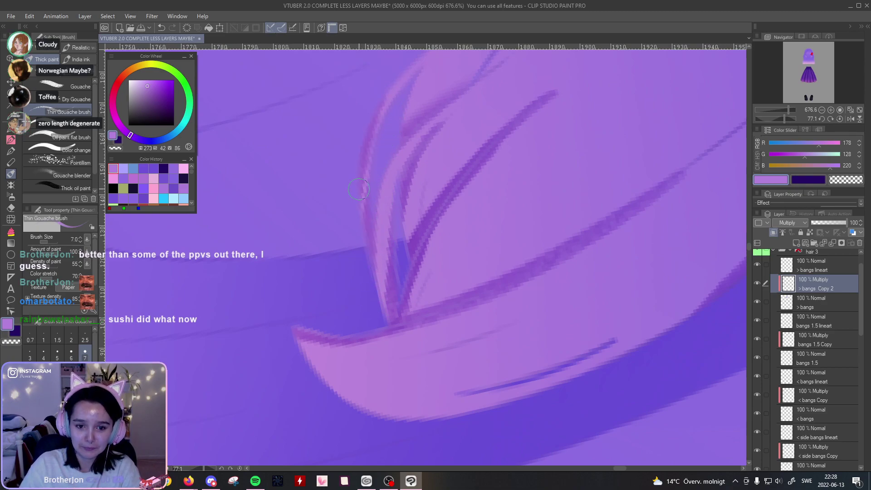
key("ctrl+z")
key("ctrl+z")
left_click_drag(420, 61, 366, 239)
key("ctrl+z")
left_click_drag(410, 69, 365, 215)
key("ctrl+z")
left_click_drag(406, 74, 368, 250)
key("ctrl+z")
Step: With the canvas rotated to 37.6 degrees, retry and paint a Thin Gouache stroke at size 7 that reinforces the short shadow above the outer flick
left_click_drag(495, 156, 517, 210)
left_click_drag(787, 118, 779, 120)
left_click_drag(413, 100, 382, 251)
key("ctrl+z")
left_click_drag(412, 93, 373, 217)
key("ctrl+z")
left_click_drag(417, 83, 376, 211)
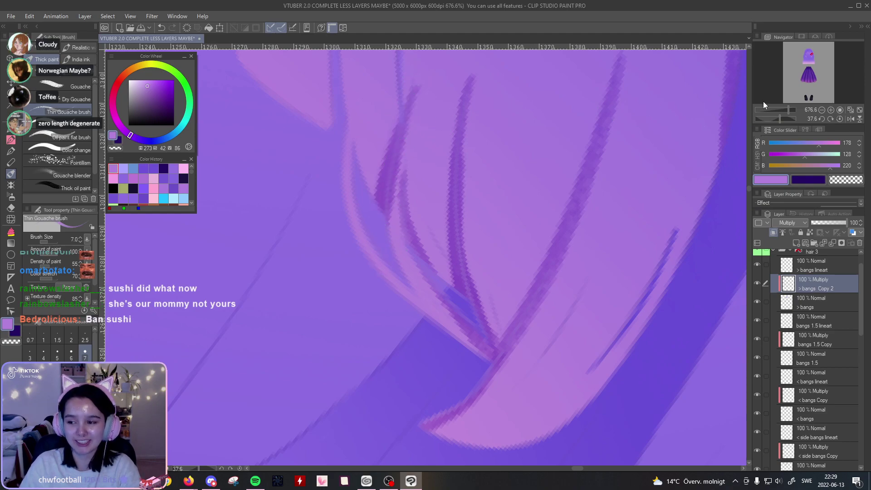
key("ctrl+z")
left_click_drag(423, 155, 492, 174)
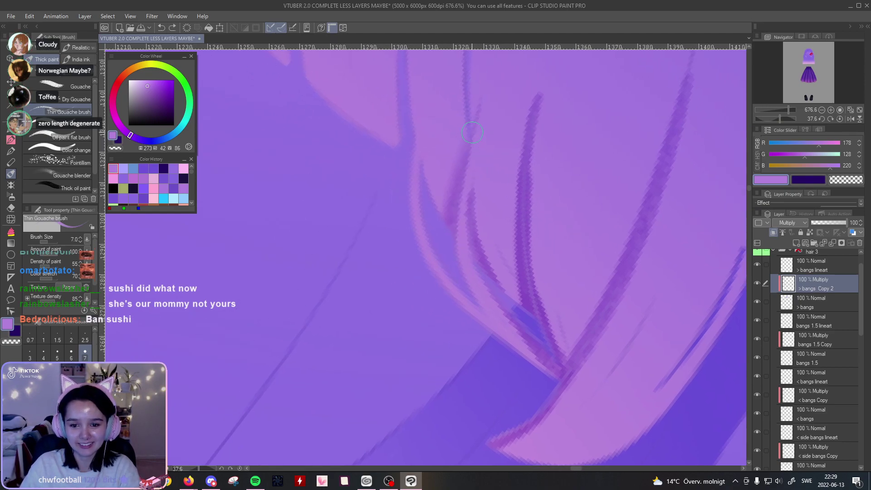
left_click_drag(455, 194, 447, 226)
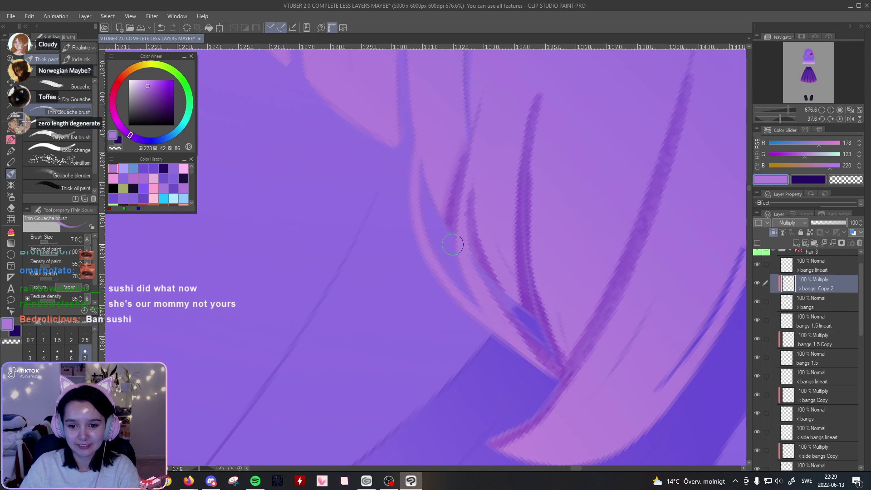
Step: Reset the canvas rotation to 0 degrees and lasso-select the curved wedge between the two strand shadows just above the junction
left_click(839, 118)
left_click_drag(777, 108, 786, 113)
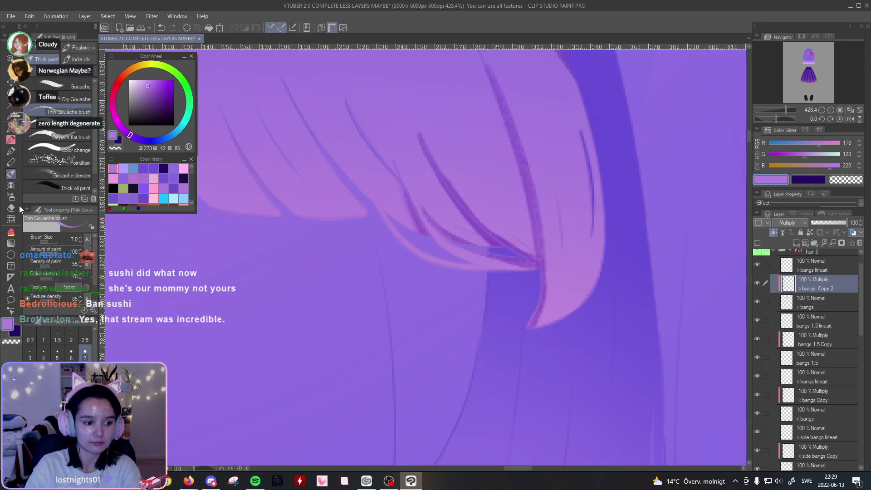
key("e")
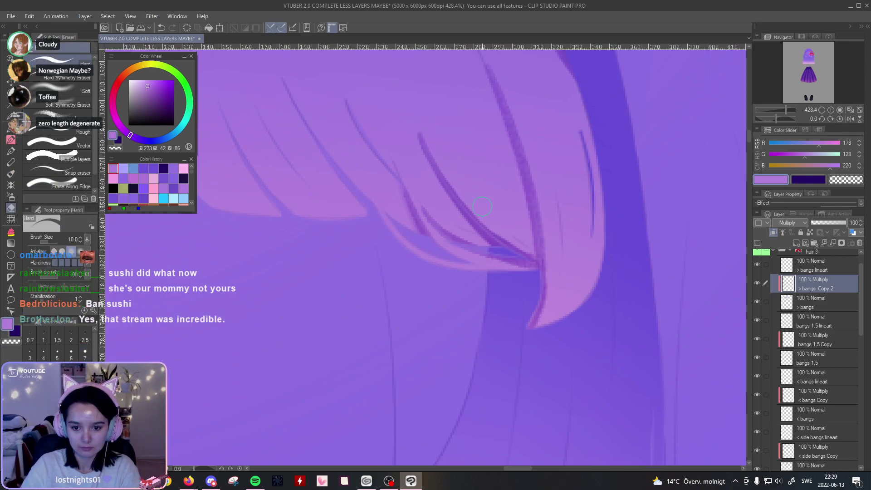
mouse_move(786, 110)
left_mouse_down()
mouse_move(774, 116)
mouse_move(788, 116)
left_mouse_up()
left_click_drag(694, 180, 616, 201)
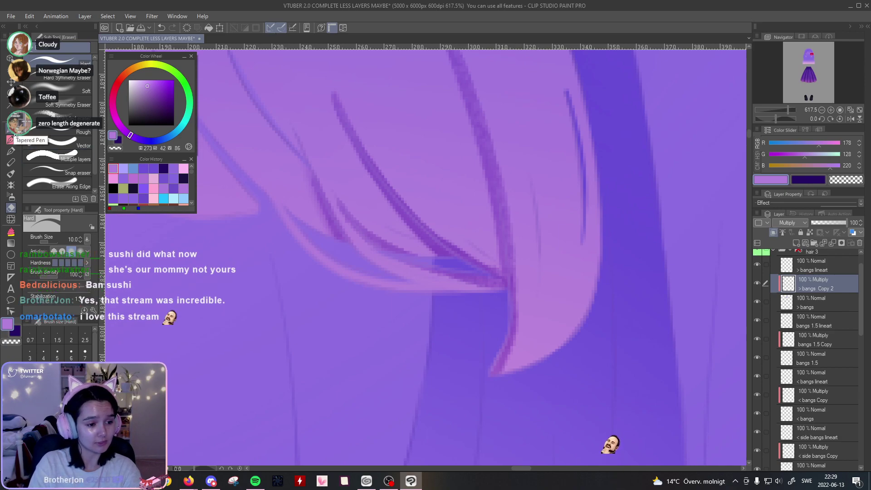
left_click(10, 93)
mouse_move(493, 167)
left_mouse_down()
mouse_move(507, 278)
mouse_move(424, 221)
mouse_move(462, 229)
mouse_move(490, 171)
left_mouse_up()
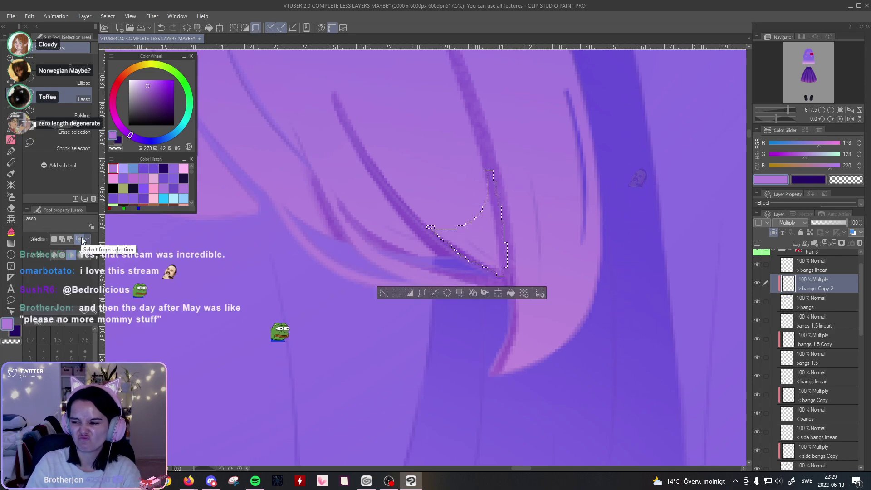
Step: Try filling the selected wedge with a Thin Gouache shadow at brush size 40, deselect it, and undo the fill and selection
left_click(11, 175)
left_click(71, 388)
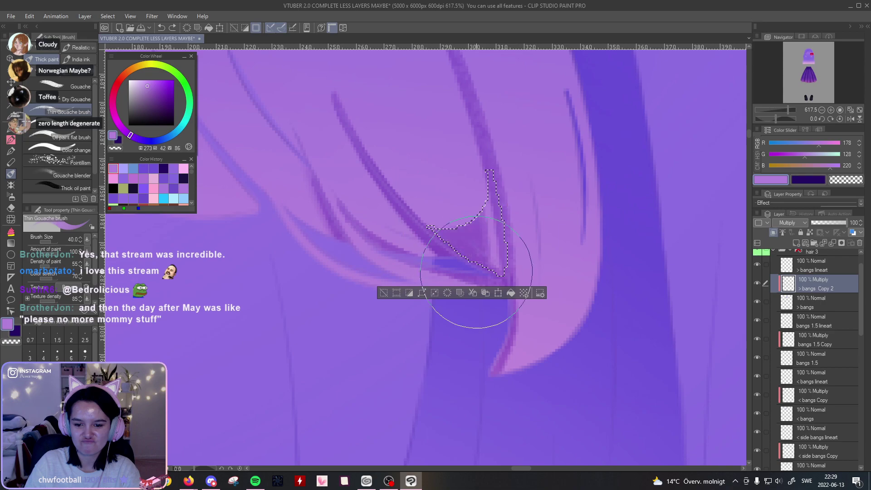
left_click_drag(485, 191, 444, 204)
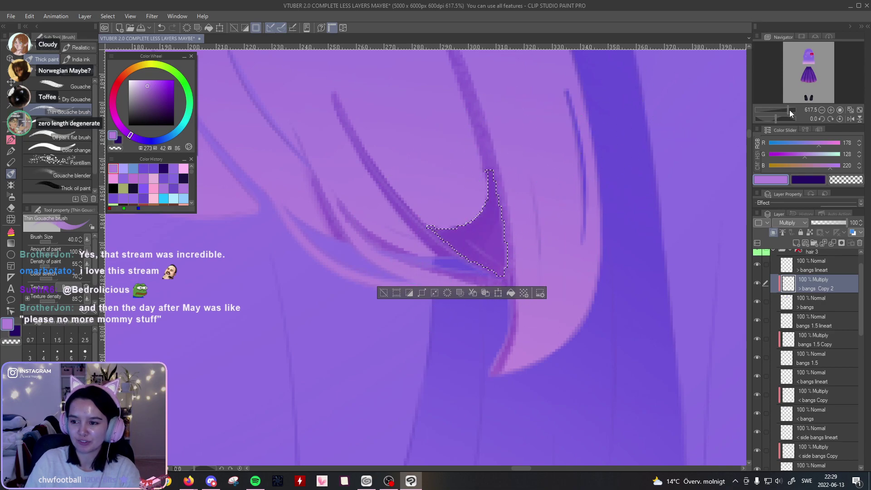
key("m")
key("ctrl+d")
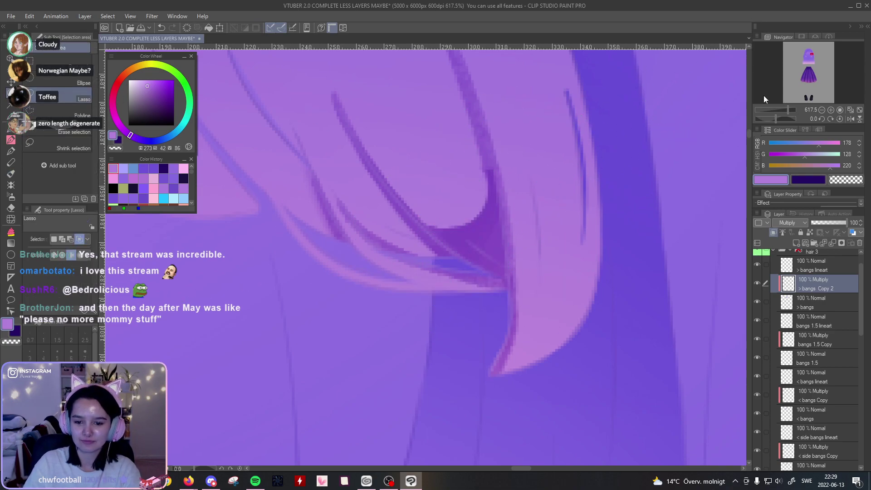
mouse_move(791, 110)
left_mouse_down()
mouse_move(780, 115)
mouse_move(789, 112)
left_mouse_up()
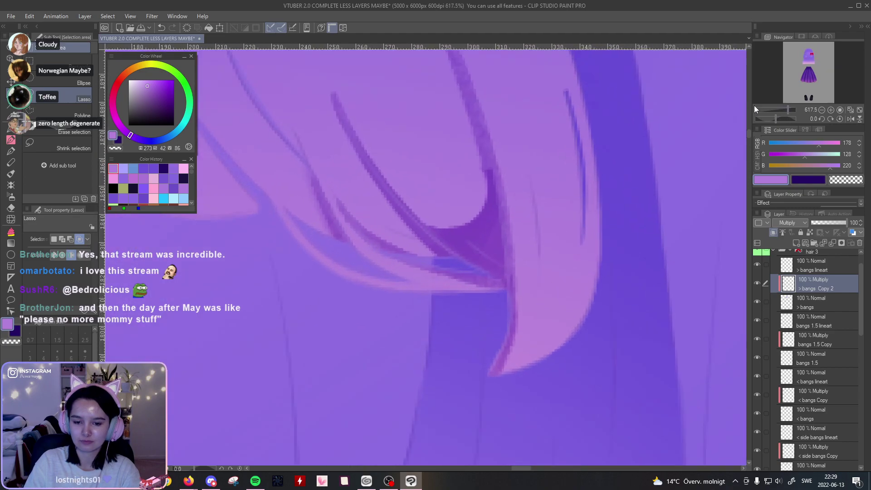
key("ctrl+z")
key("ctrl+z")
key("ctrl+z")
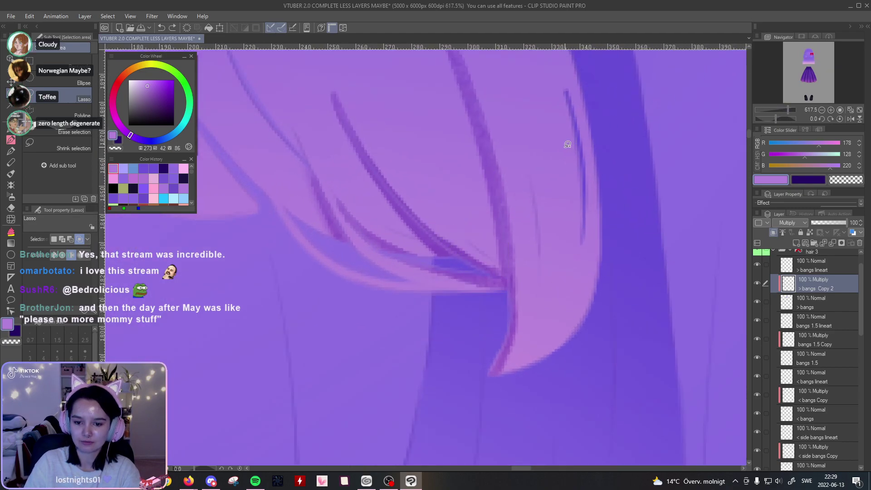
Step: Try painting Thin Gouache shadow strokes at size 17 between the two strand shadows down to the junction, undoing each
left_click_drag(662, 113, 626, 127)
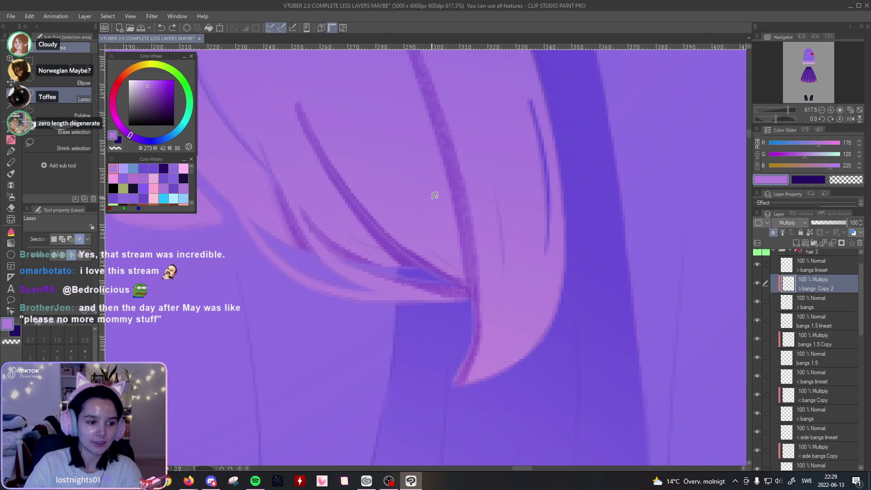
left_click(12, 174)
left_click(787, 110)
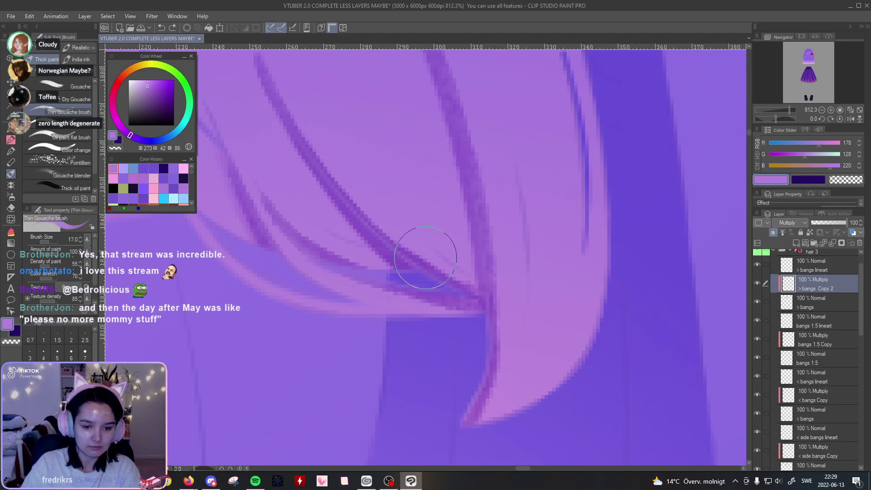
left_click_drag(460, 151, 445, 276)
key("ctrl+z")
left_click_drag(459, 147, 455, 312)
key("ctrl+z")
key("ctrl+z")
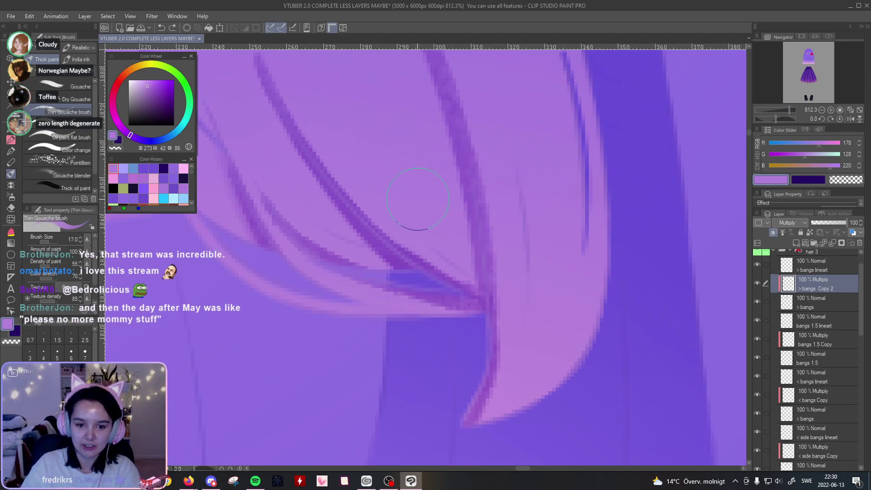
Step: Try shading the fork where the strands meet at the bangs lock's tip, using the Thin Gouache brush at size 15
left_click_drag(776, 118, 779, 119)
mouse_move(672, 201)
left_mouse_down()
mouse_move(655, 174)
mouse_move(633, 190)
left_mouse_up()
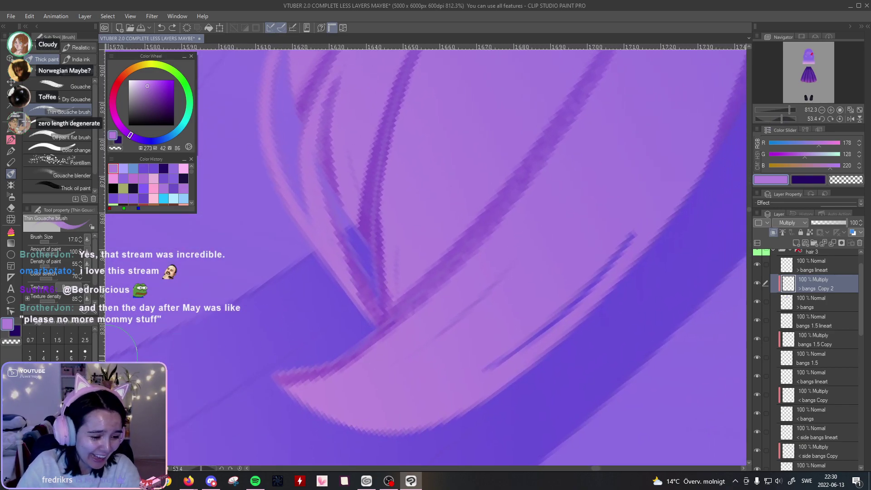
left_click_drag(389, 145, 408, 307)
key("ctrl+z")
left_click_drag(390, 144, 420, 290)
key("ctrl+z")
left_click_drag(391, 127, 456, 243)
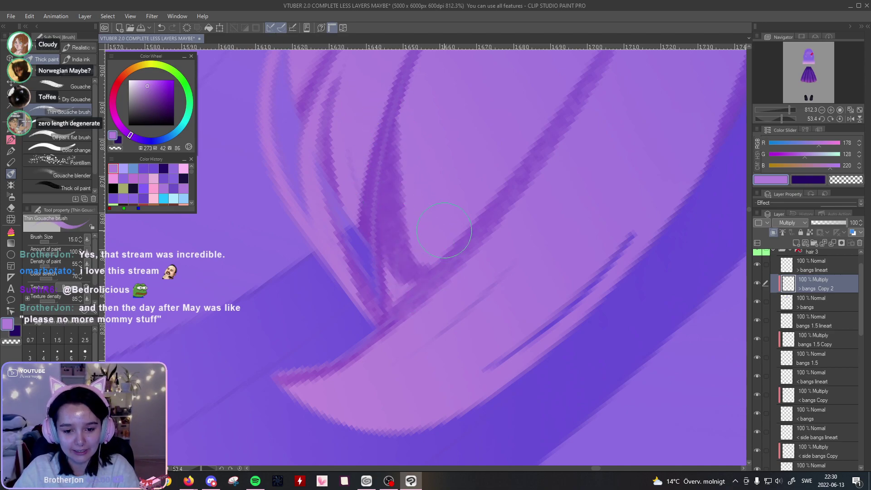
key("ctrl+z")
left_click_drag(390, 111, 453, 225)
key("ctrl+z")
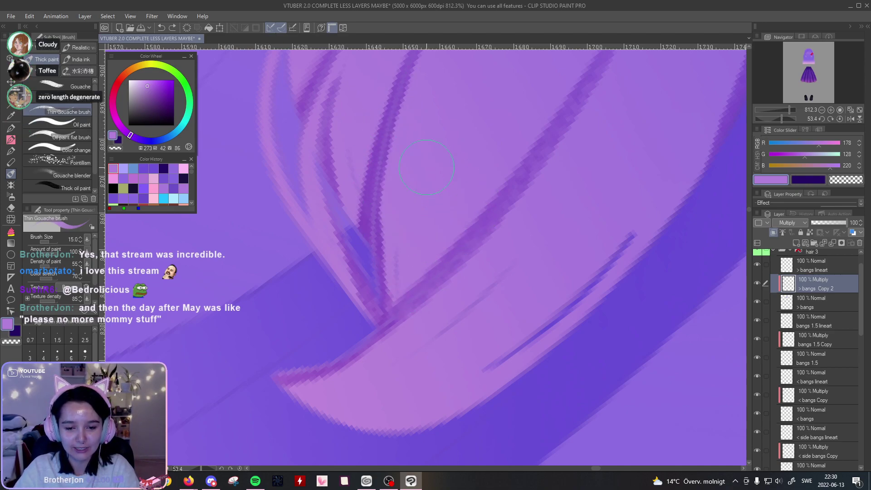
mouse_move(393, 89)
left_mouse_down()
mouse_move(410, 245)
mouse_move(467, 238)
left_mouse_up()
key("ctrl+z")
mouse_move(393, 88)
left_mouse_down()
mouse_move(389, 214)
mouse_move(487, 205)
left_mouse_up()
key("ctrl+z")
mouse_move(391, 82)
left_mouse_down()
mouse_move(389, 253)
mouse_move(480, 207)
left_mouse_up()
left_click_drag(404, 92, 479, 218)
key("ctrl+z")
mouse_move(394, 87)
left_mouse_down()
mouse_move(379, 252)
mouse_move(398, 285)
mouse_move(405, 283)
left_mouse_up()
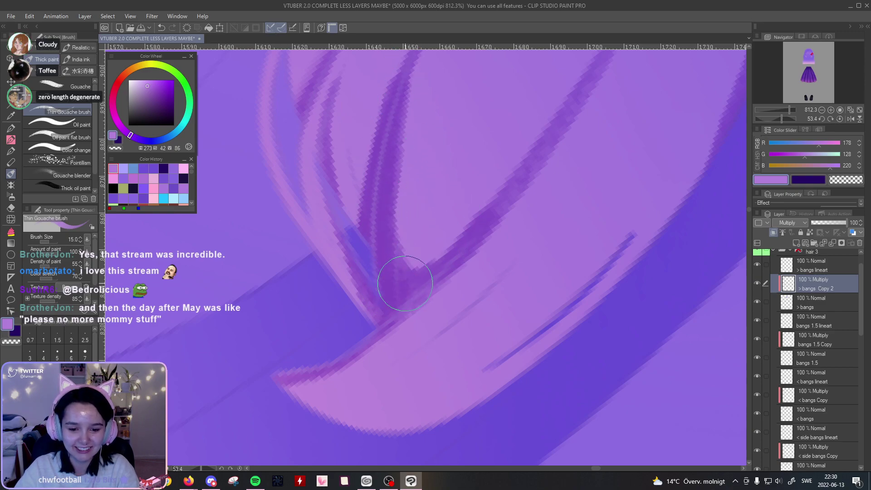
Step: Add a clipped layer above "> bangs Copy 2" and set its blend mode to Multiply
left_click(837, 118)
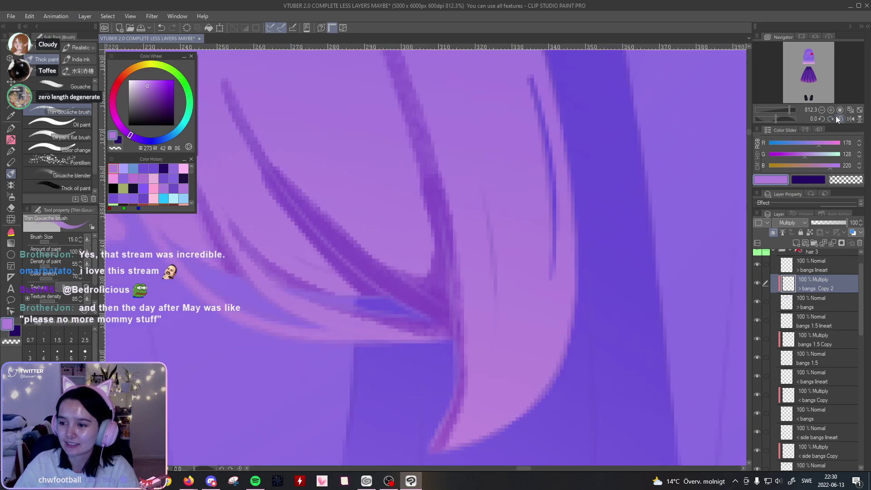
left_click_drag(792, 109, 783, 121)
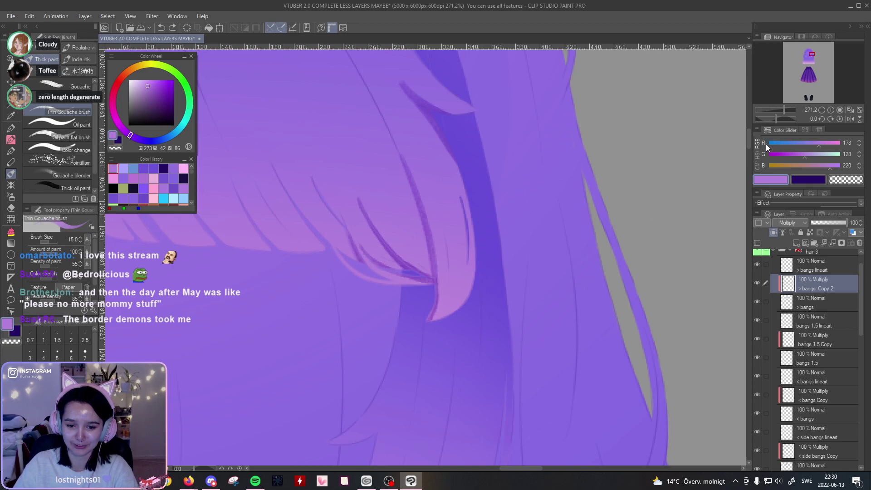
left_click_drag(784, 110, 794, 127)
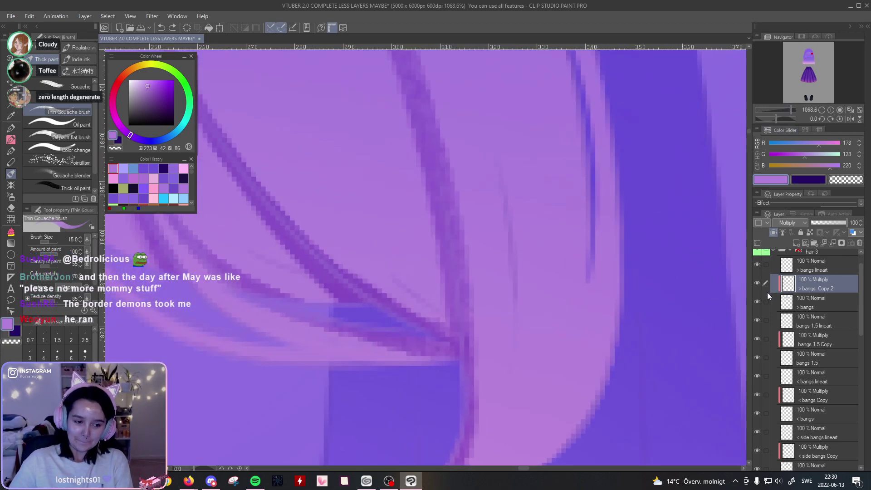
left_click(796, 243)
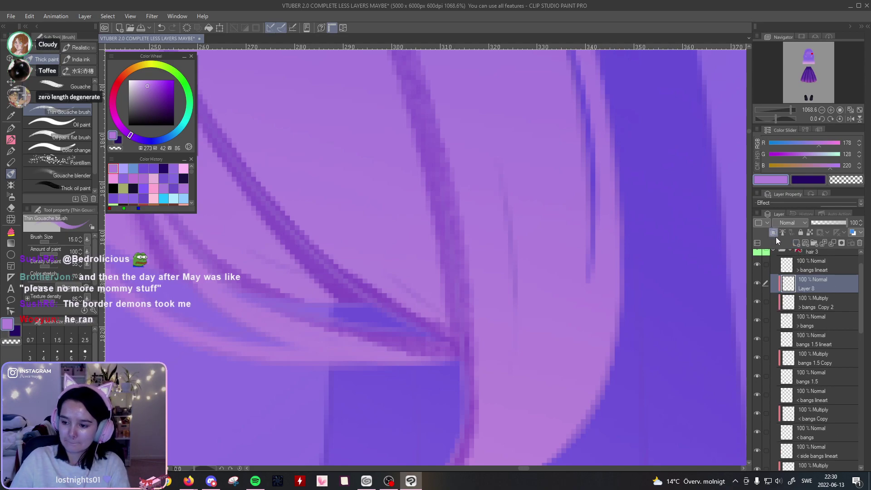
left_click(791, 223)
left_click(785, 250)
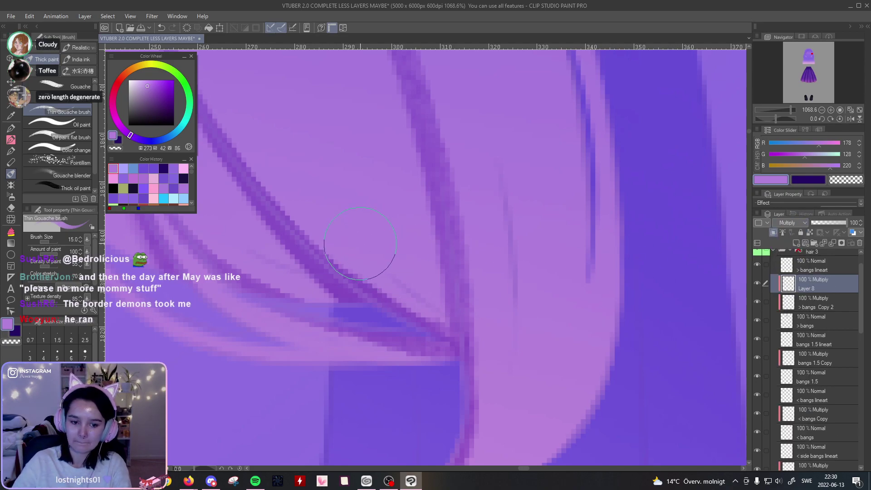
Step: Try broad shadow strokes across the tip of the bangs lock on the new Multiply layer, and discard that layer
left_click_drag(318, 265, 474, 211)
key("ctrl+z")
mouse_move(272, 236)
left_mouse_down()
mouse_move(436, 298)
mouse_move(479, 268)
mouse_move(360, 309)
mouse_move(297, 257)
left_mouse_up()
key("ctrl+z")
mouse_move(276, 227)
left_mouse_down()
mouse_move(401, 307)
mouse_move(300, 320)
mouse_move(422, 245)
left_mouse_up()
key("ctrl+z")
mouse_move(454, 150)
left_mouse_down()
mouse_move(358, 298)
mouse_move(320, 302)
left_mouse_up()
key("ctrl+z")
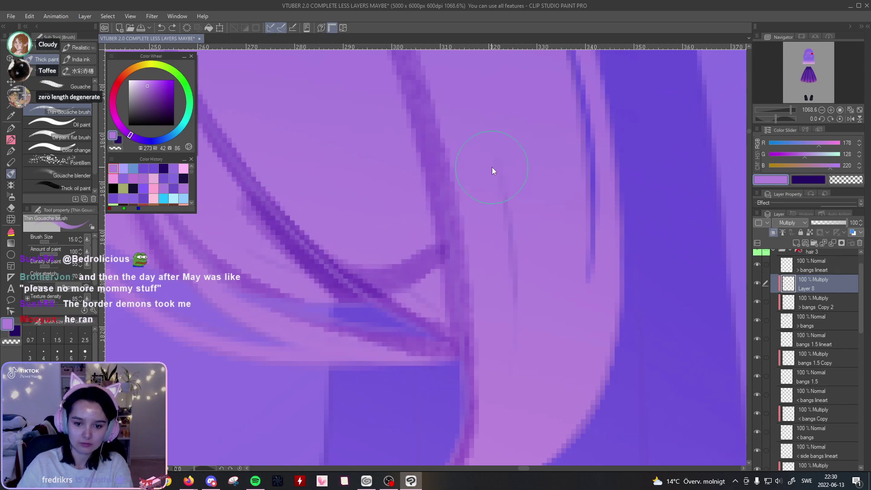
key("ctrl+z")
mouse_move(254, 213)
left_mouse_down()
mouse_move(268, 229)
mouse_move(636, 245)
mouse_move(721, 102)
left_mouse_up()
mouse_move(796, 110)
left_mouse_down()
mouse_move(775, 117)
mouse_move(783, 114)
left_mouse_up()
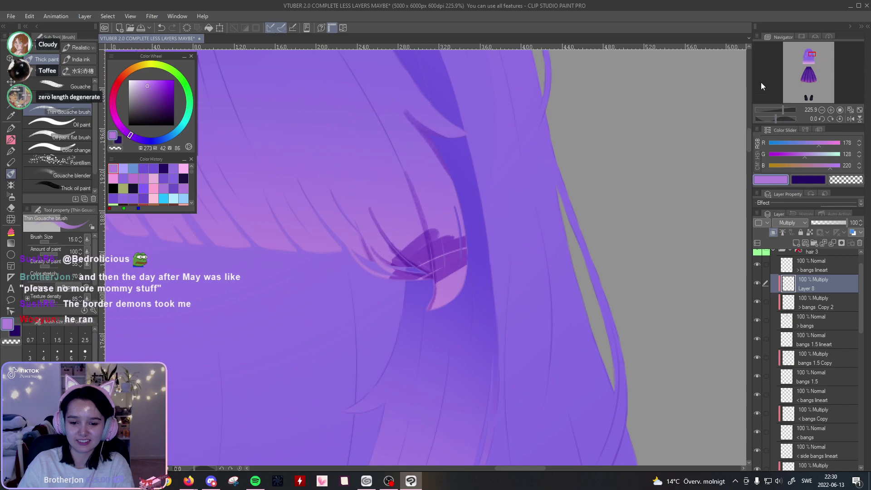
key("ctrl+e")
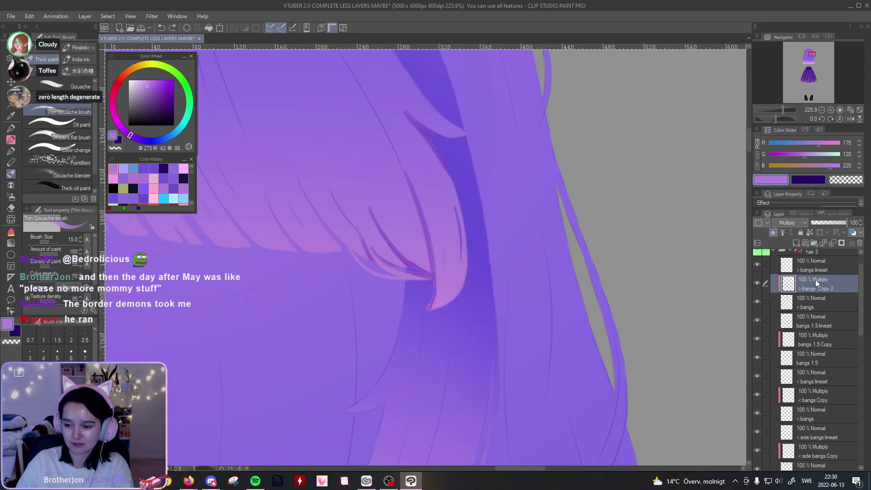
Step: Erase the thin shadow strokes around the curled bangs lock on "> bangs Copy 2" with the Hard eraser at size 100
key("e")
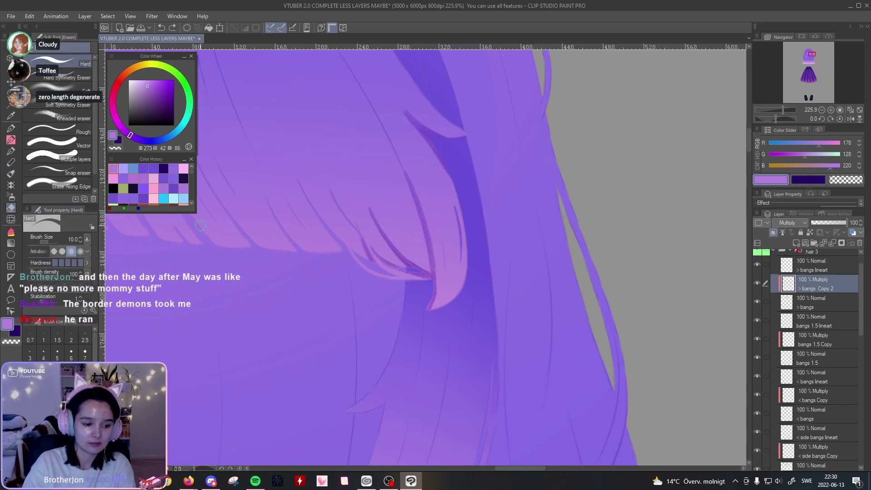
left_click(71, 407)
mouse_move(363, 177)
left_mouse_down()
mouse_move(464, 101)
mouse_move(459, 361)
mouse_move(422, 257)
mouse_move(490, 129)
left_mouse_up()
mouse_move(452, 153)
left_mouse_down()
mouse_move(498, 184)
mouse_move(487, 178)
left_mouse_up()
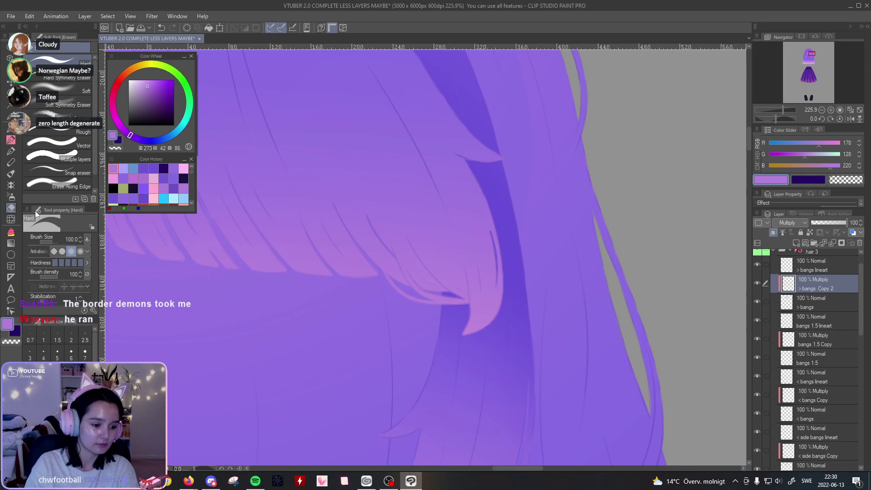
Step: Paint a thick tapering shadow along the inner edge of the curled bangs lock with the Thin Gouache brush at size 40
left_click(11, 172)
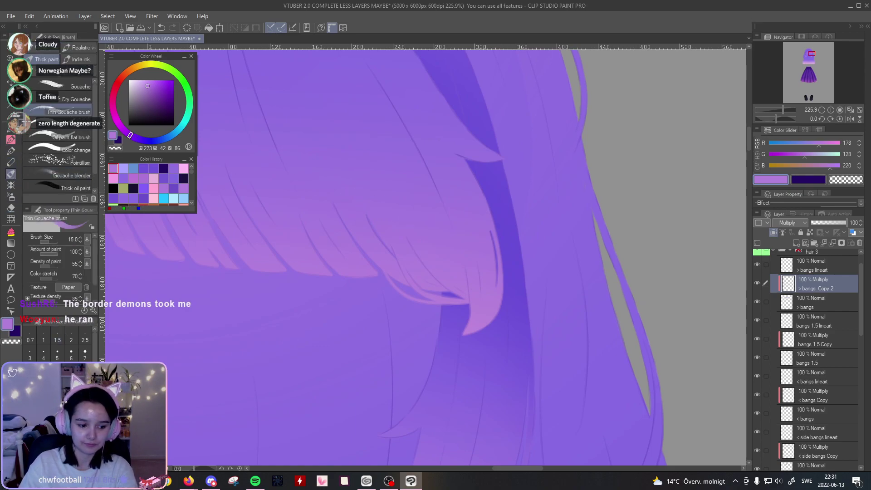
mouse_move(667, 193)
left_mouse_down()
mouse_move(593, 169)
mouse_move(578, 245)
mouse_move(586, 182)
mouse_move(592, 190)
left_mouse_up()
left_click_drag(427, 204, 437, 286)
key("ctrl+z")
left_click_drag(428, 195, 448, 310)
key("ctrl+z")
mouse_move(420, 193)
left_mouse_down()
mouse_move(454, 322)
mouse_move(448, 334)
left_mouse_up()
key("ctrl+z")
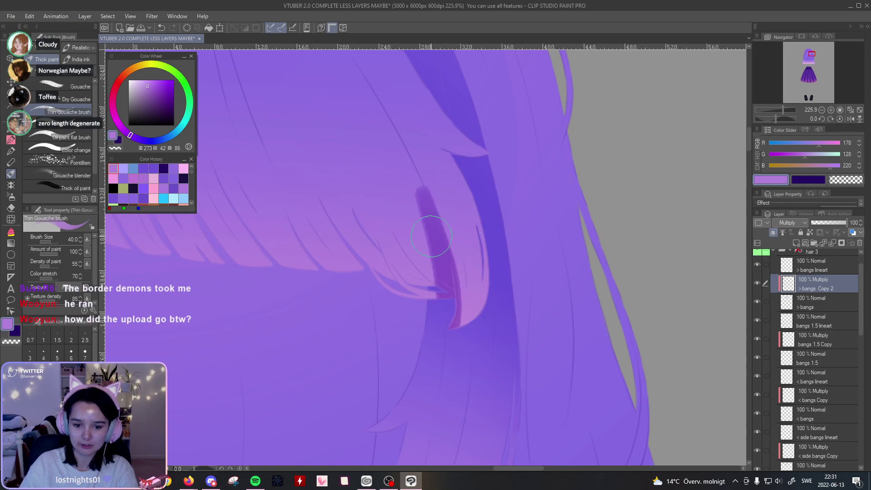
left_click_drag(364, 243, 454, 286)
key("ctrl+z")
left_click_drag(426, 202, 408, 294)
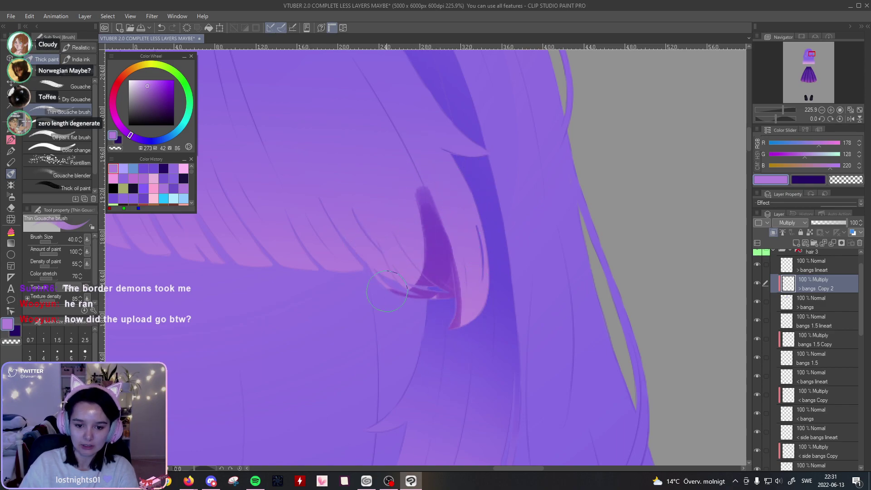
Step: Paint a curved shadow along the neighbouring bangs strand and join it to the shadow at the curled lock's base
left_click_drag(350, 229, 441, 222)
key("ctrl+z")
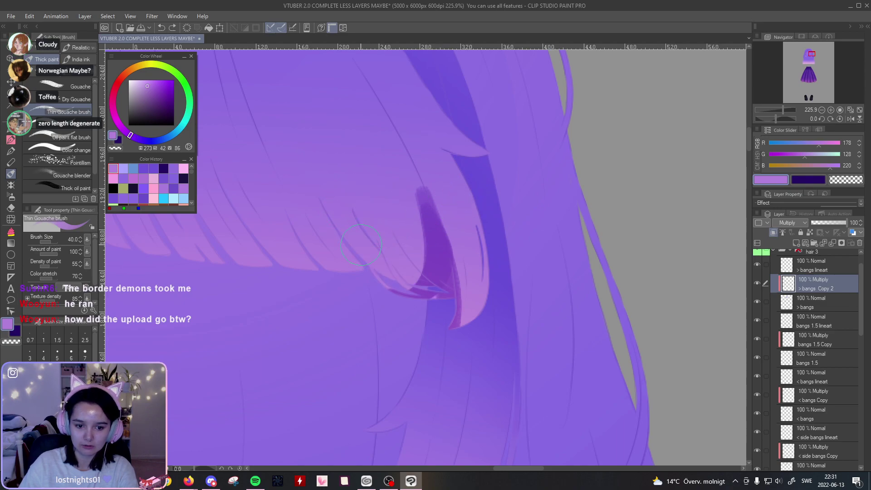
left_click_drag(315, 202, 425, 275)
key("ctrl+z")
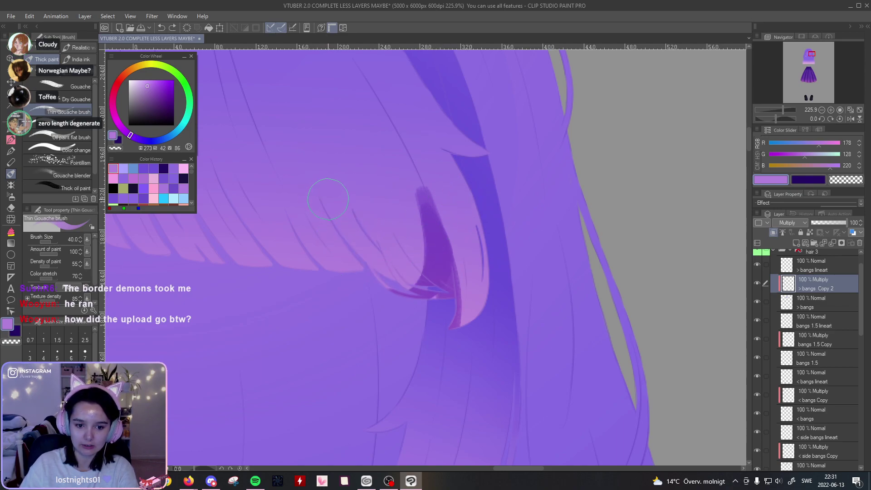
left_click_drag(313, 201, 427, 276)
mouse_move(327, 203)
left_mouse_down()
mouse_move(356, 245)
mouse_move(452, 213)
left_mouse_up()
key("ctrl+z")
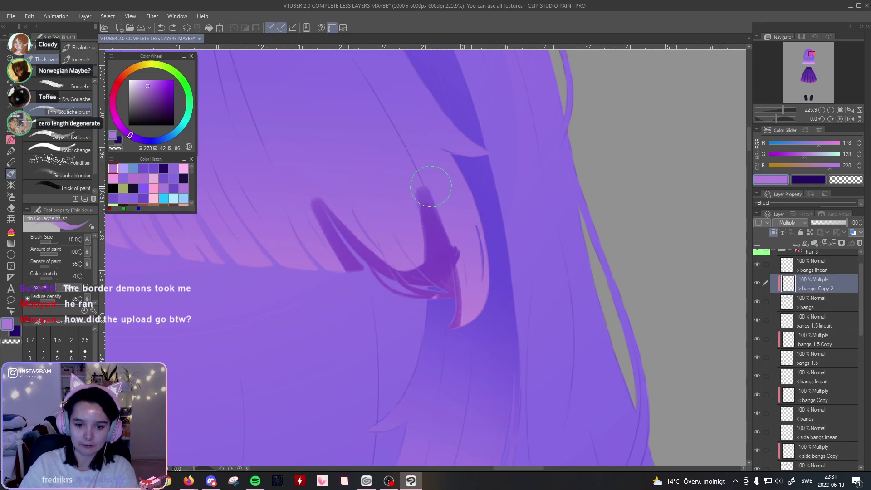
key("ctrl+z")
mouse_move(320, 204)
left_mouse_down()
mouse_move(374, 268)
mouse_move(409, 278)
mouse_move(363, 268)
mouse_move(418, 288)
left_mouse_up()
key("ctrl+z")
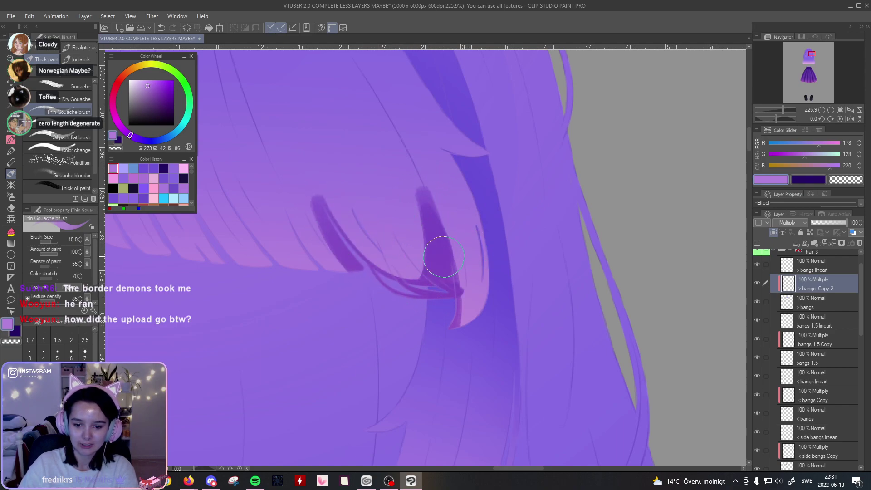
left_click_drag(442, 251, 434, 296)
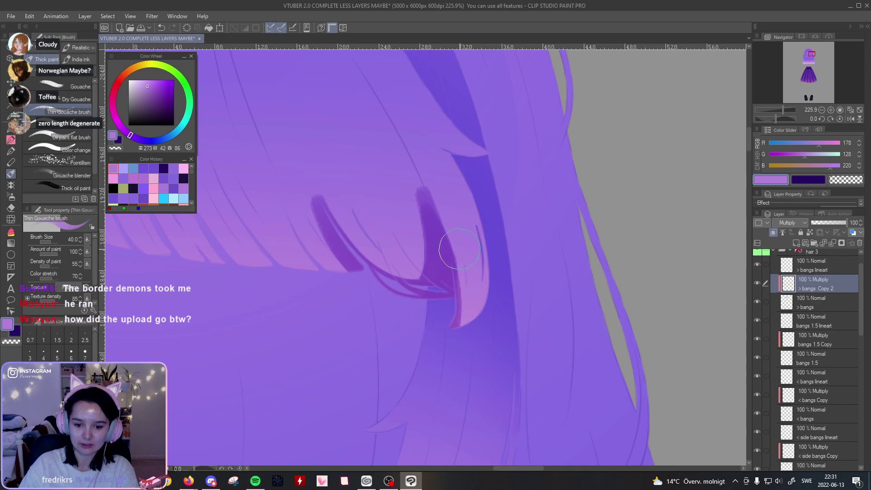
Step: Paint a short shadow beneath the small pointed flick on the outer edge of the bangs
mouse_move(783, 109)
left_mouse_down()
mouse_move(773, 113)
mouse_move(784, 110)
left_mouse_up()
left_click_drag(543, 163, 563, 196)
left_click_drag(436, 159, 488, 191)
key("ctrl+z")
mouse_move(435, 155)
left_mouse_down()
mouse_move(487, 206)
mouse_move(483, 190)
left_mouse_up()
key("ctrl+z")
Step: Paint a narrow shadow down to the strand tip at the inner end of the bangs, near the hair parting side
left_click_drag(780, 110, 782, 110)
left_click_drag(337, 125, 363, 245)
key("ctrl+z")
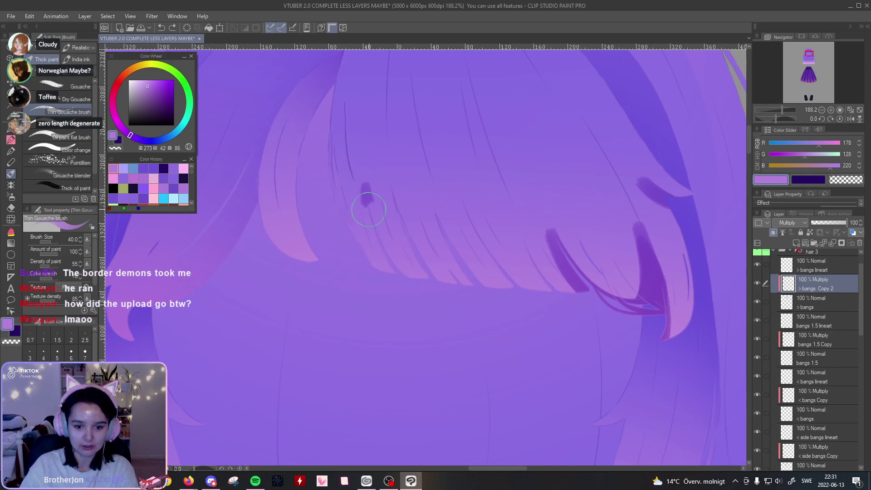
left_click_drag(370, 184, 386, 270)
left_click_drag(484, 221, 434, 203)
Step: Try sweeping one long curved shadow from the hair parting down the outer side of the bangs
left_click_drag(398, 132, 463, 272)
left_click_drag(394, 87, 444, 204)
key("ctrl+z")
left_click_drag(418, 96, 521, 270)
key("ctrl+z")
left_click_drag(403, 97, 542, 250)
key("ctrl+z")
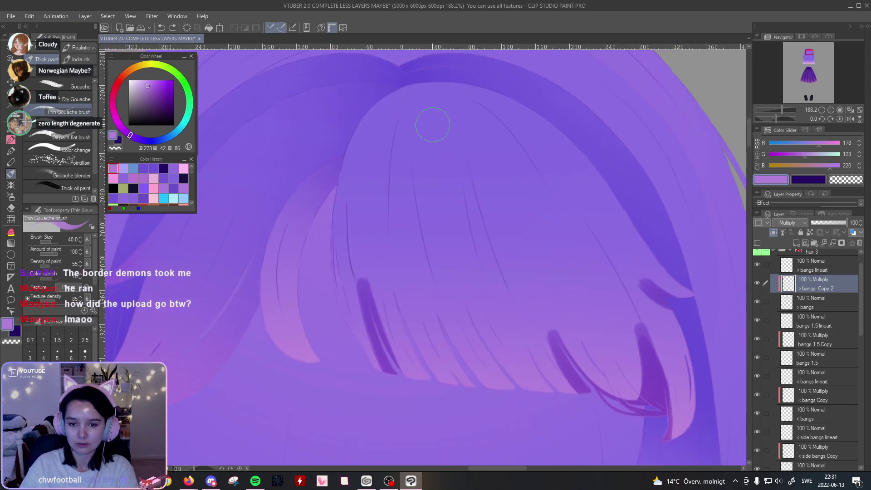
left_click_drag(401, 93, 531, 234)
key("ctrl+z")
left_click_drag(438, 81, 544, 238)
key("ctrl+z")
left_click_drag(409, 91, 522, 191)
left_click_drag(546, 134, 475, 171)
key("ctrl+z")
left_click_drag(346, 122, 358, 304)
key("ctrl+z")
left_click_drag(334, 129, 472, 291)
key("ctrl+z")
mouse_move(342, 136)
left_mouse_down()
mouse_move(430, 168)
mouse_move(515, 304)
left_mouse_up()
key("ctrl+z")
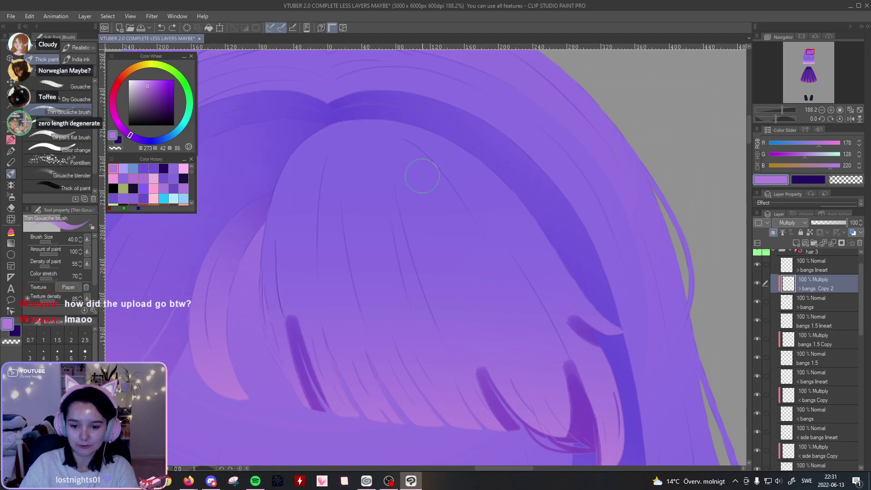
left_click_drag(338, 132, 575, 342)
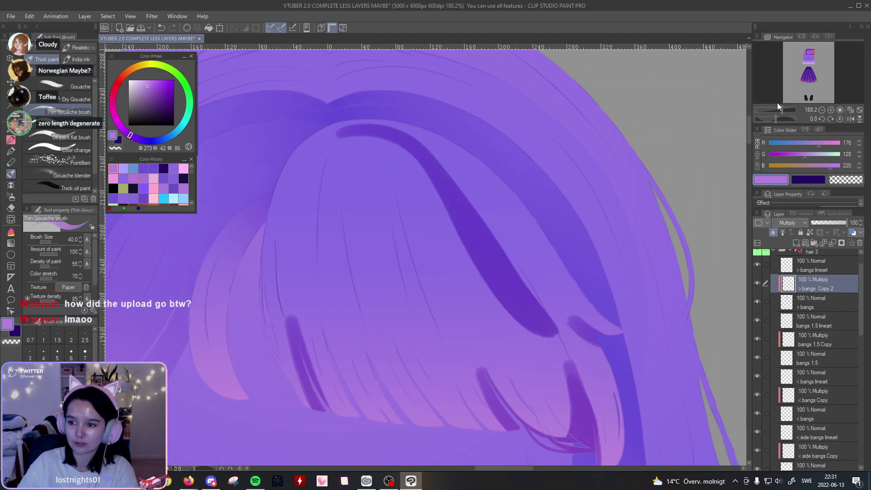
Step: Rotate the canvas to 37.6° and paint a long shadow from the parting down the outer side of the bangs
left_click_drag(774, 118, 780, 119)
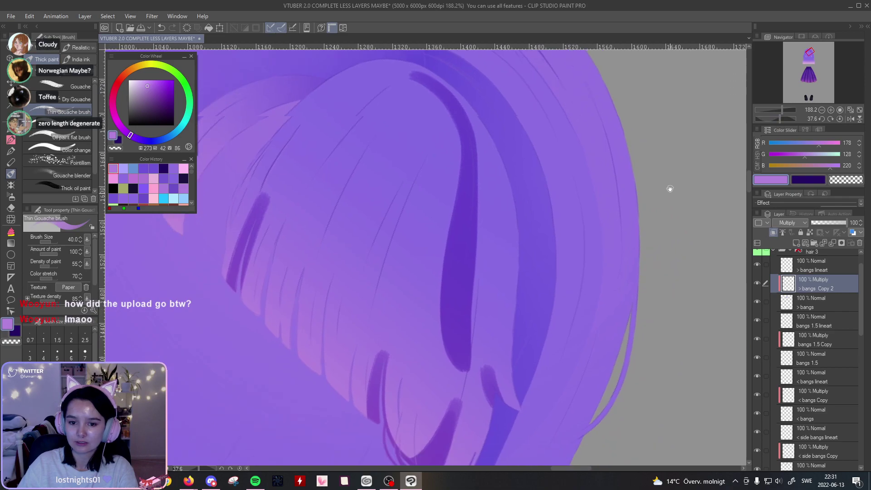
left_click_drag(524, 188, 503, 234)
mouse_move(415, 133)
left_mouse_down()
mouse_move(467, 334)
mouse_move(466, 382)
left_mouse_up()
mouse_move(555, 257)
left_mouse_down()
mouse_move(553, 192)
mouse_move(551, 278)
left_mouse_up()
key("ctrl+z")
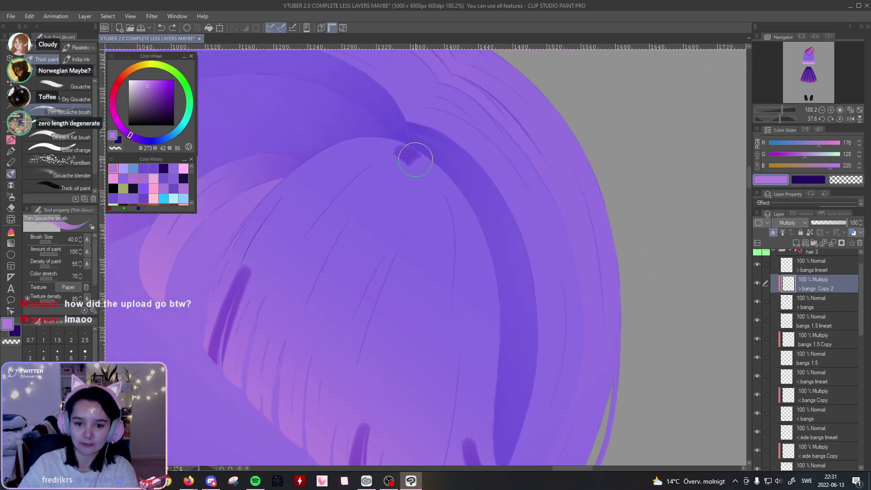
mouse_move(408, 153)
left_mouse_down()
mouse_move(456, 395)
mouse_move(469, 408)
left_mouse_up()
Step: Extend the long shadow down to the curled lock's tip and branch it toward the small outer flick
mouse_move(525, 305)
left_mouse_down()
mouse_move(519, 120)
mouse_move(515, 168)
mouse_move(454, 218)
mouse_move(415, 352)
left_mouse_up()
key("ctrl+z")
left_click_drag(453, 228, 412, 350)
left_click_drag(457, 203, 481, 307)
key("ctrl+z")
left_click_drag(459, 204, 480, 304)
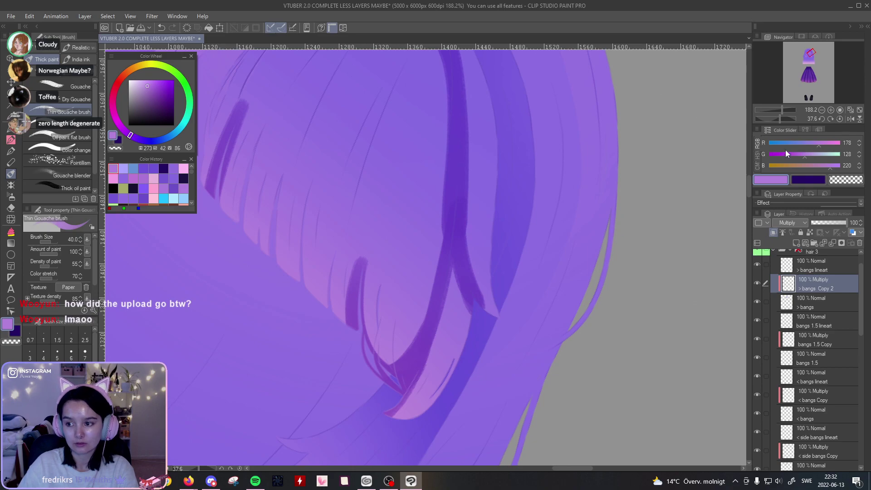
Step: Reset the canvas rotation and fill in the shadow between the lower bangs strand and the curled outer lock
left_click(840, 119)
left_click_drag(781, 110, 781, 109)
left_click_drag(368, 261, 461, 336)
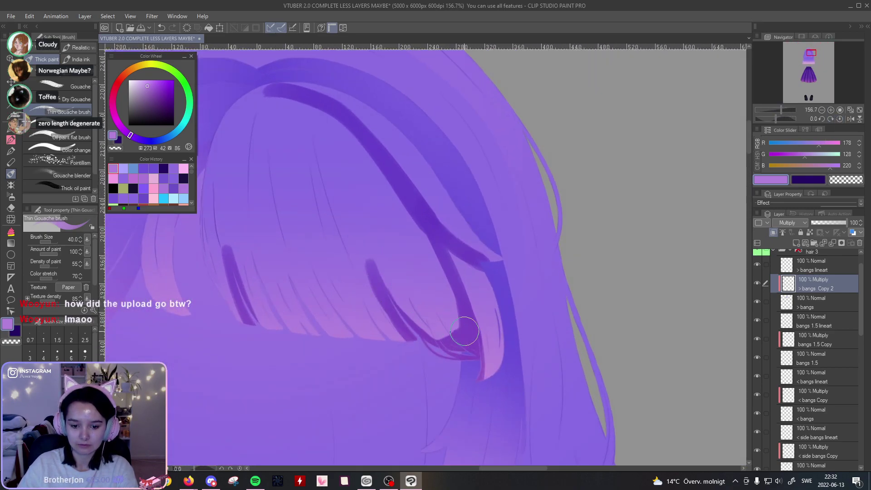
key("ctrl+z")
left_click_drag(431, 218, 452, 336)
left_click_drag(382, 292, 428, 340)
left_click_drag(390, 292, 451, 293)
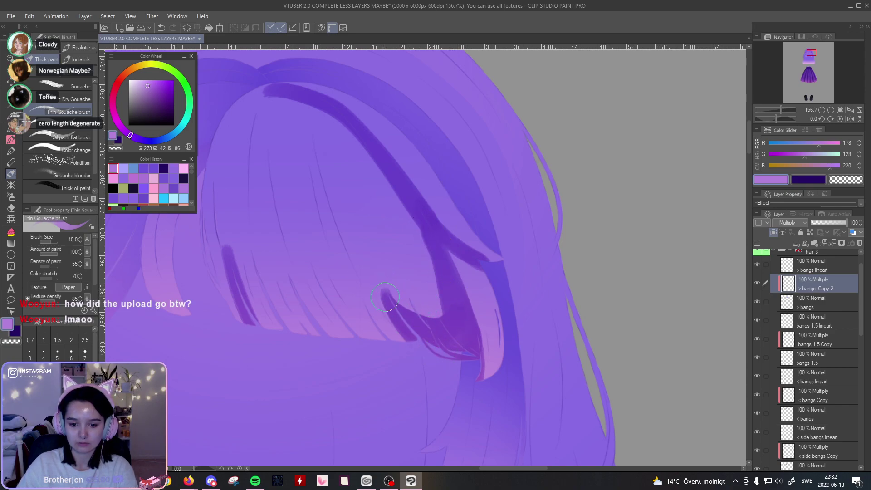
left_click_drag(385, 298, 437, 282)
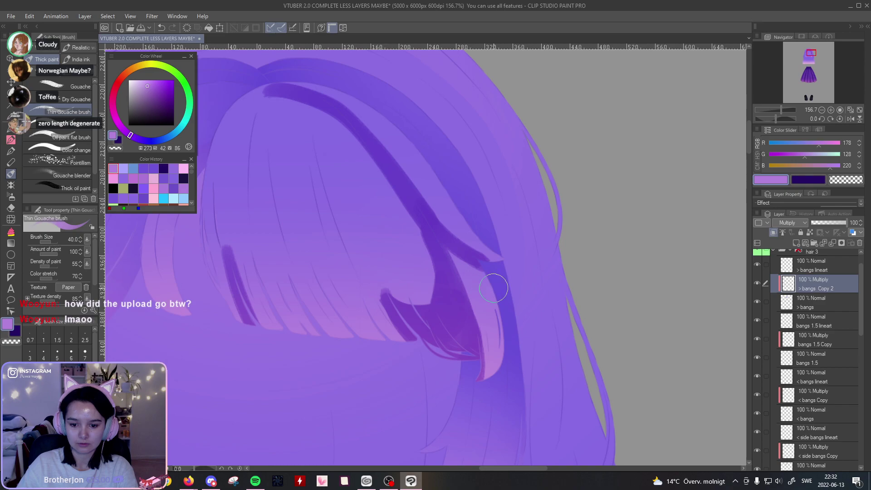
left_click_drag(782, 110, 771, 107)
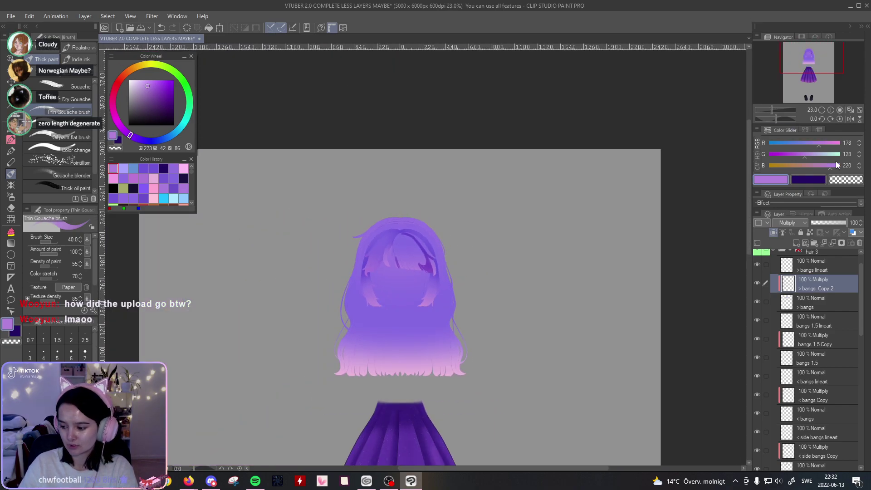
key("alt+Tab")
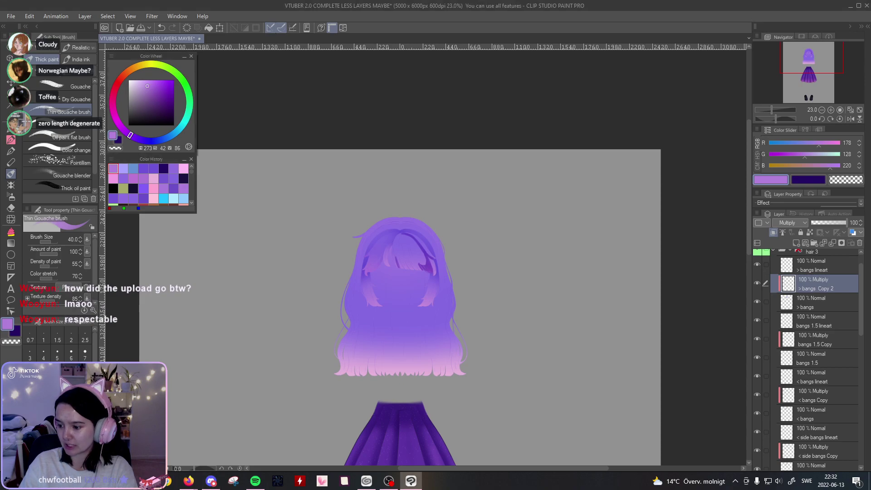
key("alt+Tab")
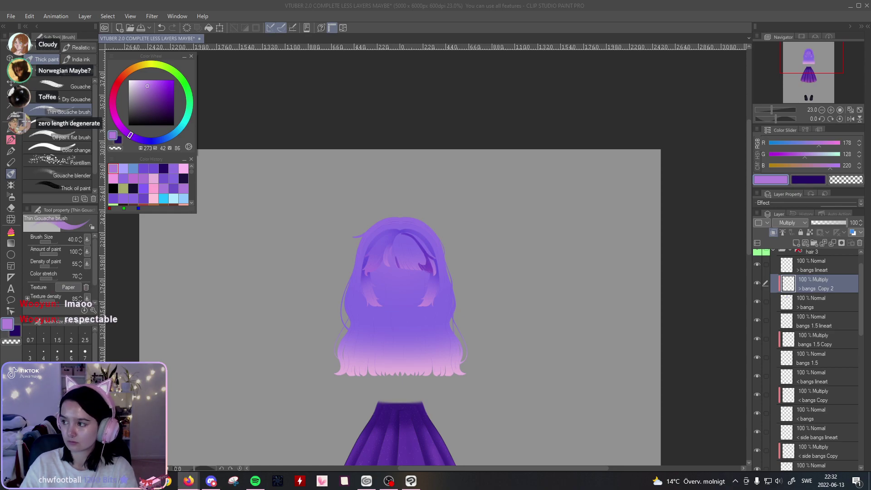
Step: Erase all the painted shadows from the bangs on the "> bangs Copy 2" layer with the Hard eraser
key("alt+Tab")
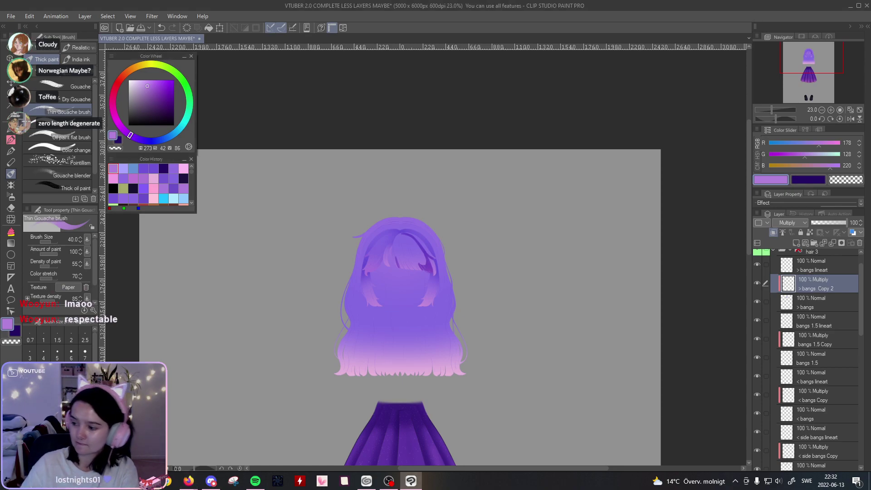
left_click_drag(772, 110, 780, 109)
key("e")
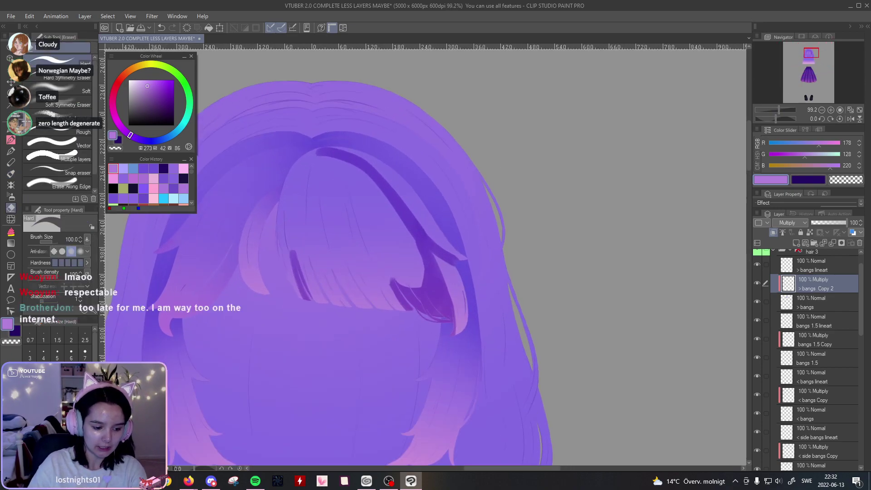
mouse_move(493, 117)
left_mouse_down()
mouse_move(300, 268)
mouse_move(492, 197)
mouse_move(433, 373)
left_mouse_up()
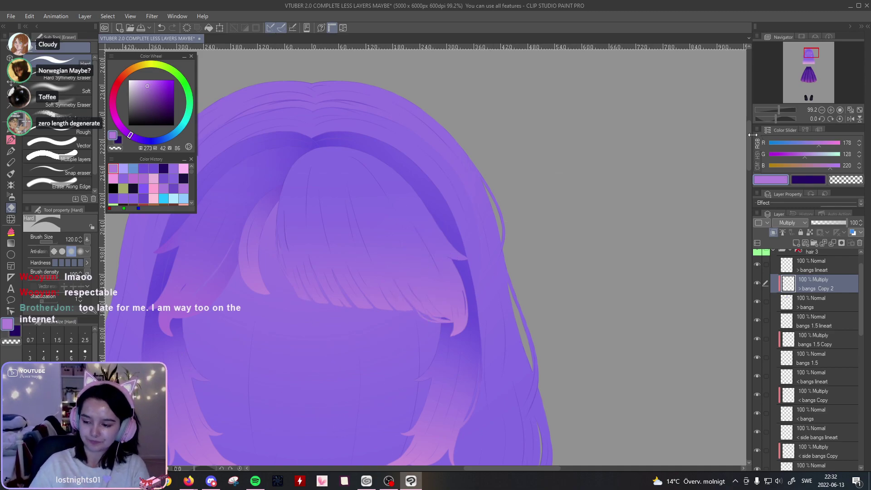
Step: Set "> bangs Copy 2" to Normal blending and paint the lower bangs in a sampled purple (119, 91, 220) with the Thin Gouache brush at size 100
left_click(803, 224)
left_click(792, 232)
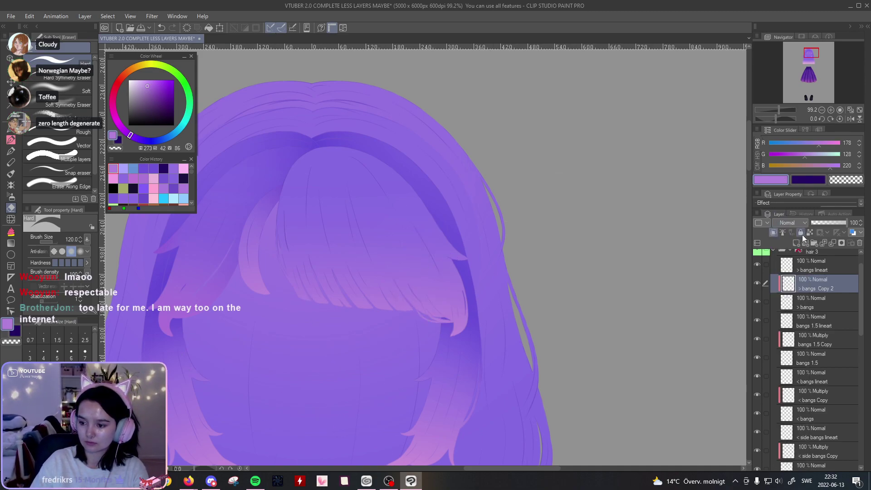
left_click(425, 180, "alt")
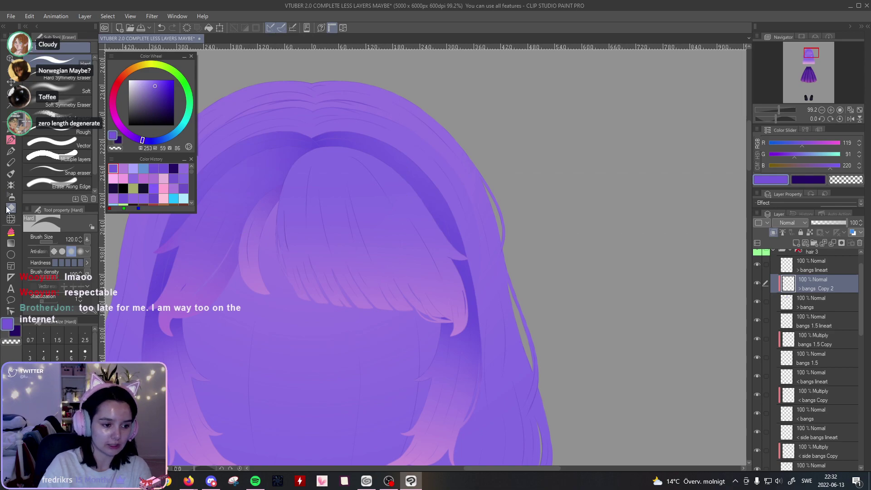
left_click_drag(297, 249, 326, 238)
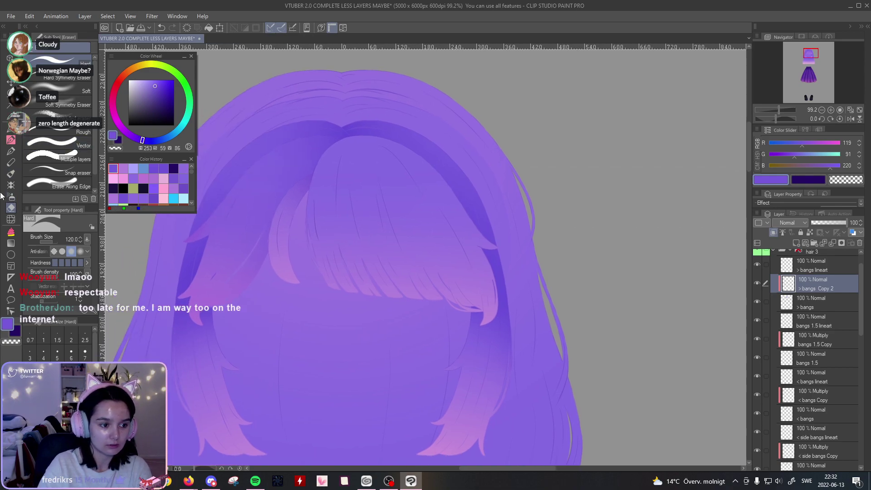
left_click(12, 174)
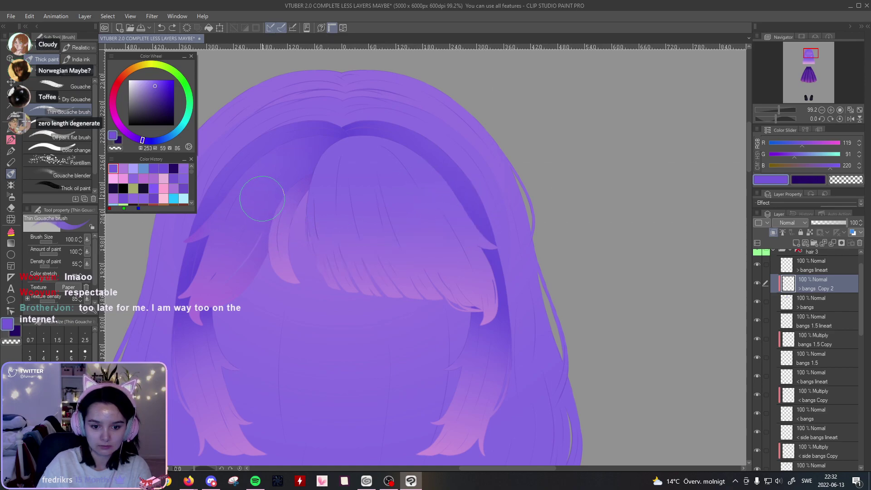
left_click_drag(312, 233, 453, 196)
mouse_move(298, 247)
left_mouse_down()
mouse_move(495, 254)
mouse_move(305, 311)
mouse_move(511, 277)
left_mouse_up()
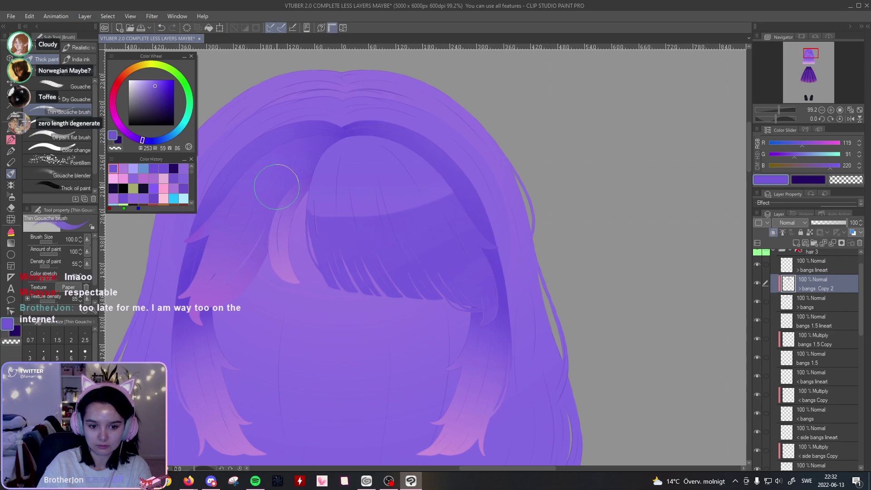
left_click_drag(282, 185, 448, 196)
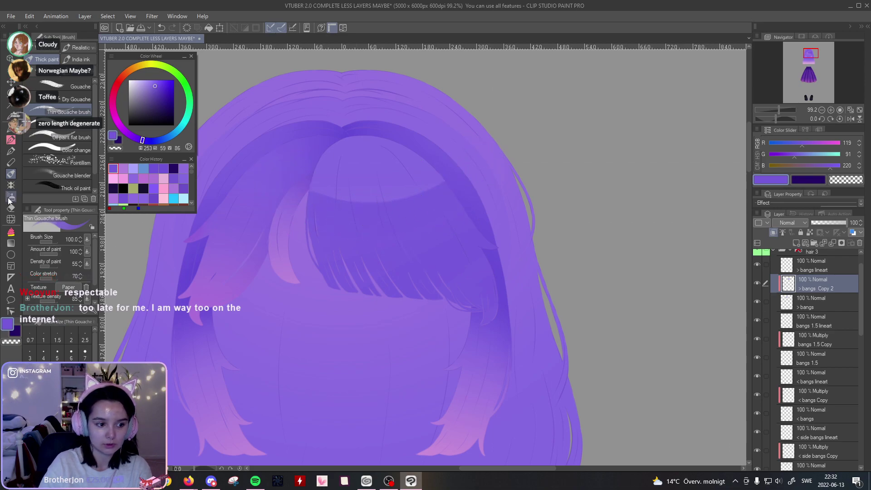
Step: Carve the upper edge of the bangs shadow into a smooth downward curve with the Hard eraser at size 500
left_click(10, 208)
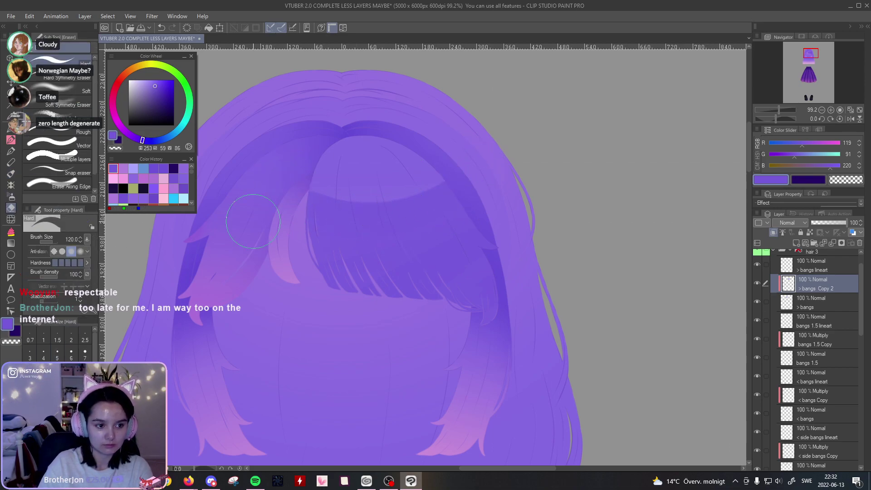
left_click(71, 426)
mouse_move(338, 161)
left_mouse_down()
mouse_move(395, 174)
mouse_move(389, 179)
mouse_move(411, 166)
mouse_move(369, 181)
mouse_move(333, 210)
mouse_move(317, 190)
mouse_move(355, 217)
left_mouse_up()
key("ctrl+z")
key("ctrl+z")
left_click(71, 445)
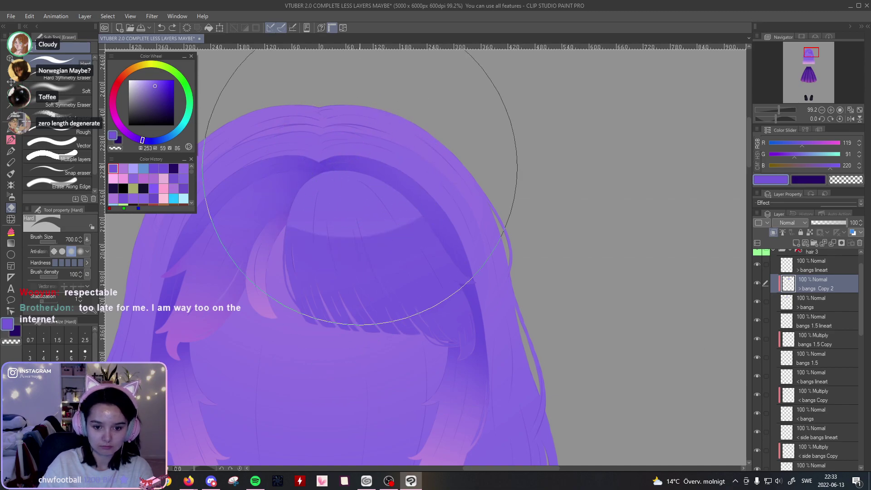
left_click(84, 427)
left_click(44, 445)
mouse_move(347, 131)
left_mouse_down()
mouse_move(350, 148)
mouse_move(357, 133)
mouse_move(361, 152)
left_mouse_up()
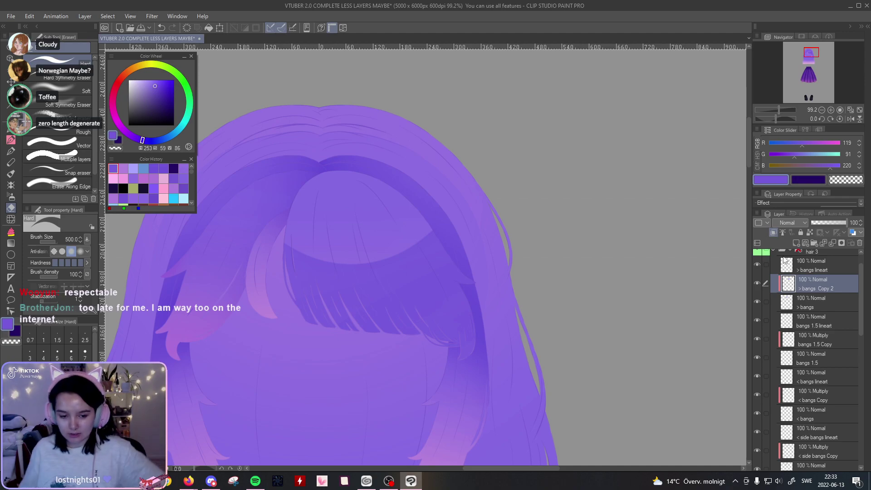
left_click_drag(778, 110, 774, 108)
mouse_move(394, 163)
left_mouse_down()
mouse_move(373, 169)
mouse_move(357, 153)
mouse_move(356, 161)
mouse_move(363, 157)
left_mouse_up()
key("ctrl+z")
Step: Lower the opacity of the "> bangs Copy 2" shadow layer to 59%
left_click_drag(556, 164, 595, 116)
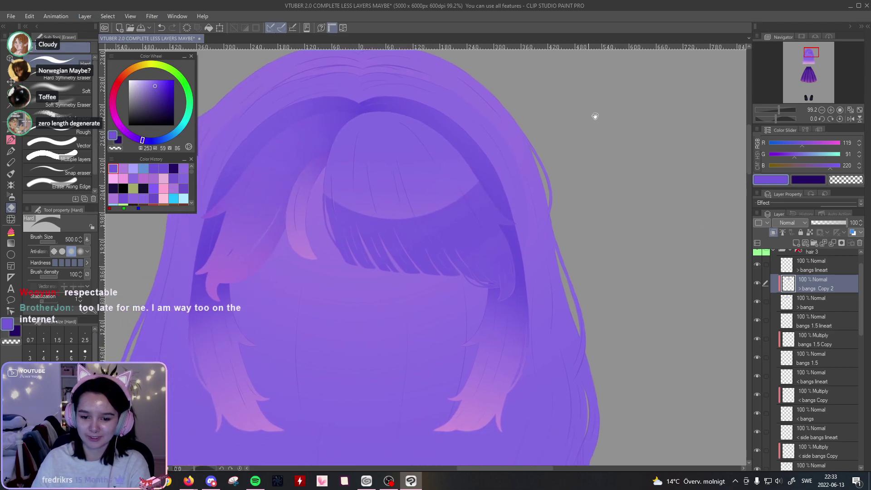
left_click(779, 110)
left_click_drag(831, 222, 830, 222)
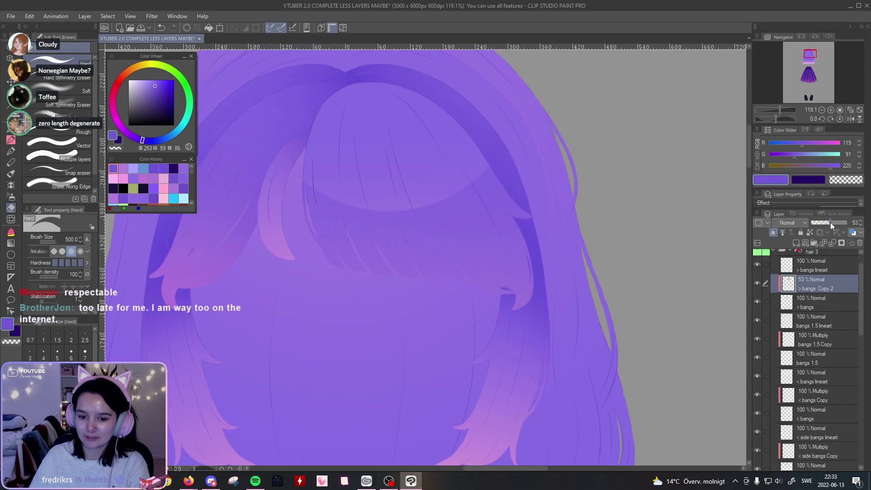
mouse_move(649, 273)
left_mouse_down()
mouse_move(618, 284)
mouse_move(629, 269)
left_mouse_up()
left_click_drag(564, 292, 599, 311)
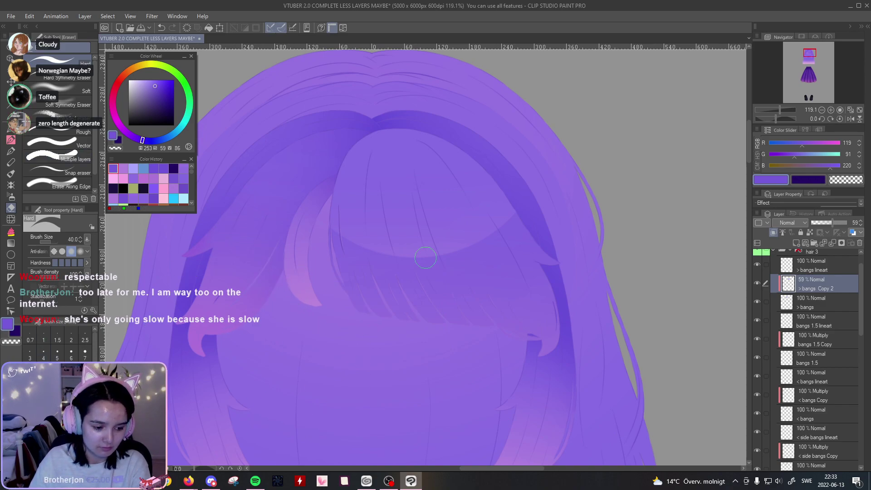
Step: Try erasing the shadow from the inner and middle bangs with the Hard eraser at size 300
key("bracketright")
key("bracketright")
key("bracketright")
key("bracketright")
key("bracketright")
key("bracketright")
key("bracketright")
key("bracketright")
key("bracketright")
key("bracketright")
key("bracketright")
left_click(298, 253)
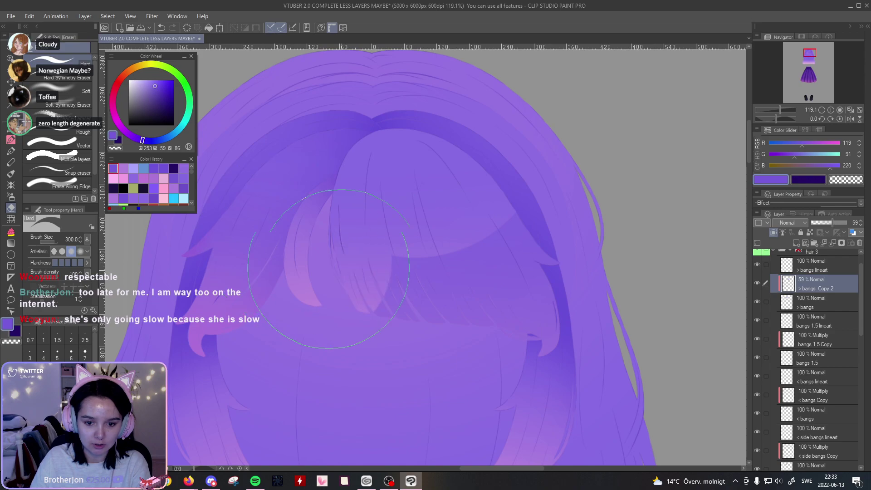
left_click_drag(316, 263, 472, 270)
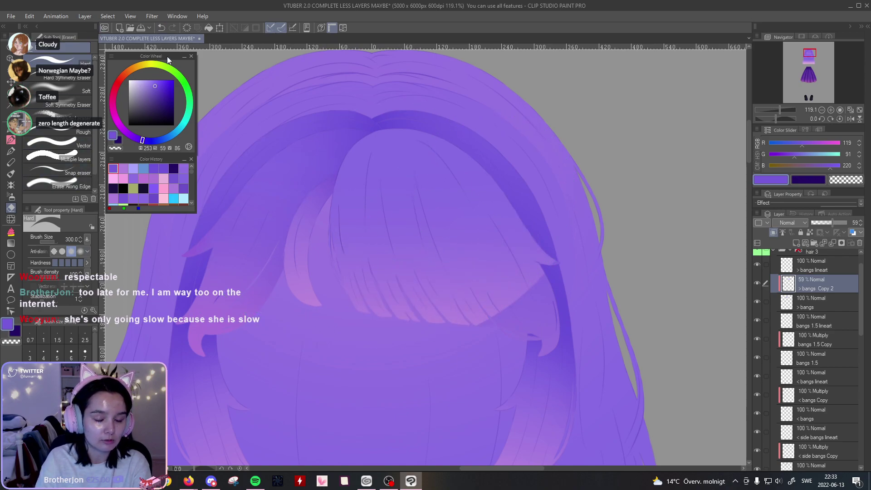
key("ctrl+z")
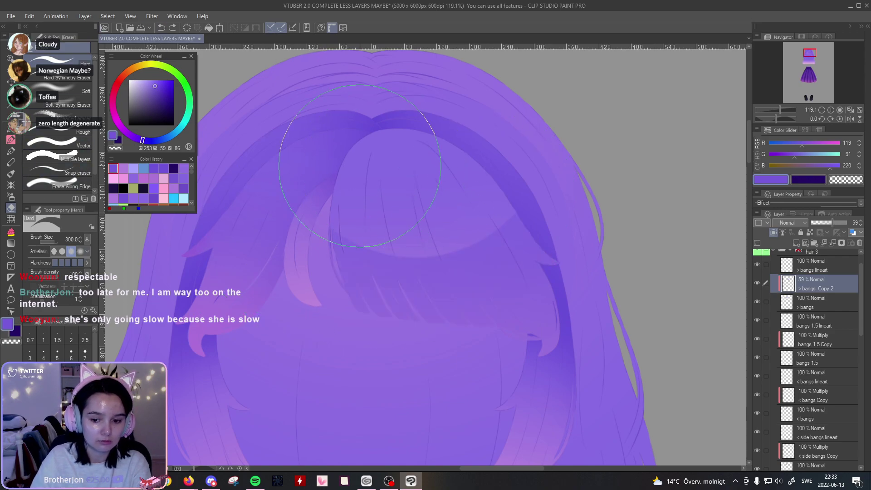
Step: Extend the bangs shadow higher with the G-pen at size 250 and round its upper edge with the size 300 eraser
left_click(11, 140)
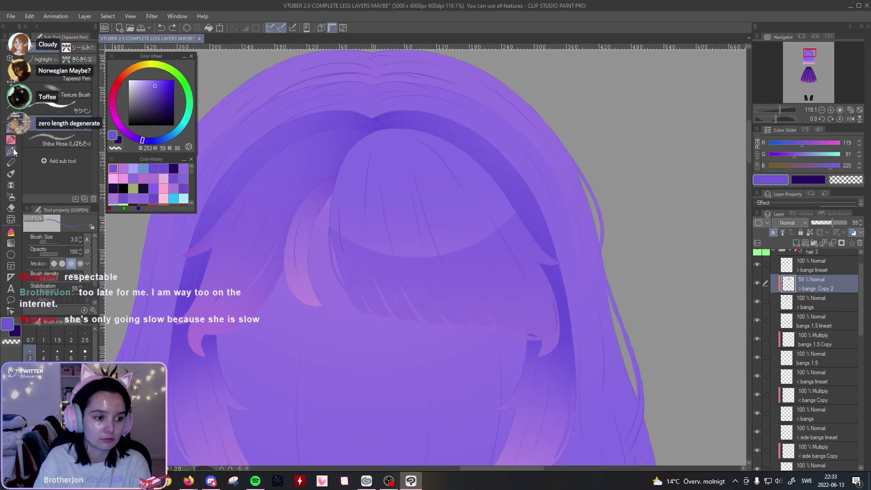
left_click(12, 149)
key("bracketleft")
key("bracketleft")
key("bracketleft")
key("bracketleft")
key("bracketleft")
key("bracketleft")
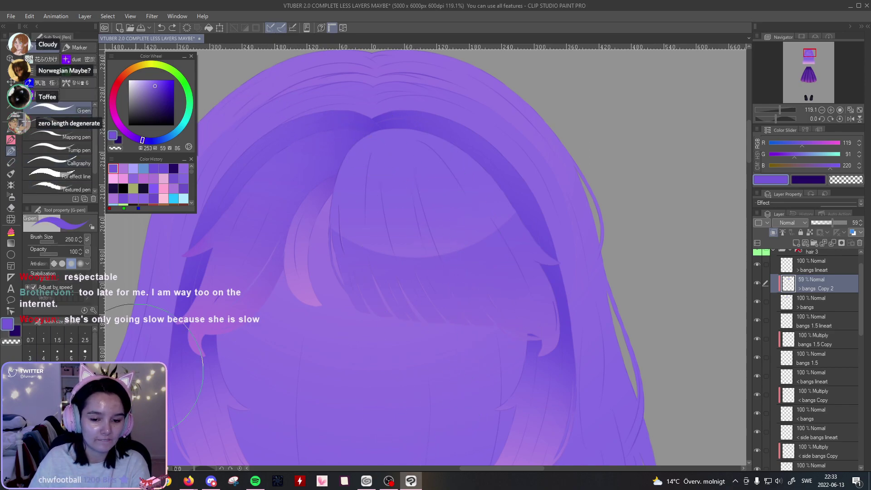
left_click_drag(282, 227, 451, 229)
key("ctrl+z")
left_click_drag(285, 214, 472, 183)
key("ctrl+z")
mouse_move(282, 213)
left_mouse_down()
mouse_move(485, 241)
mouse_move(490, 225)
left_mouse_up()
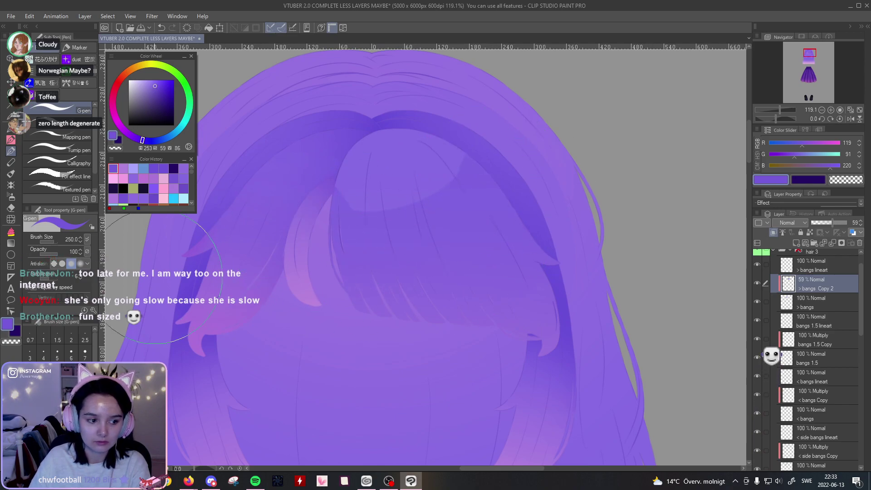
mouse_move(288, 218)
left_mouse_down()
mouse_move(344, 250)
mouse_move(474, 151)
left_mouse_up()
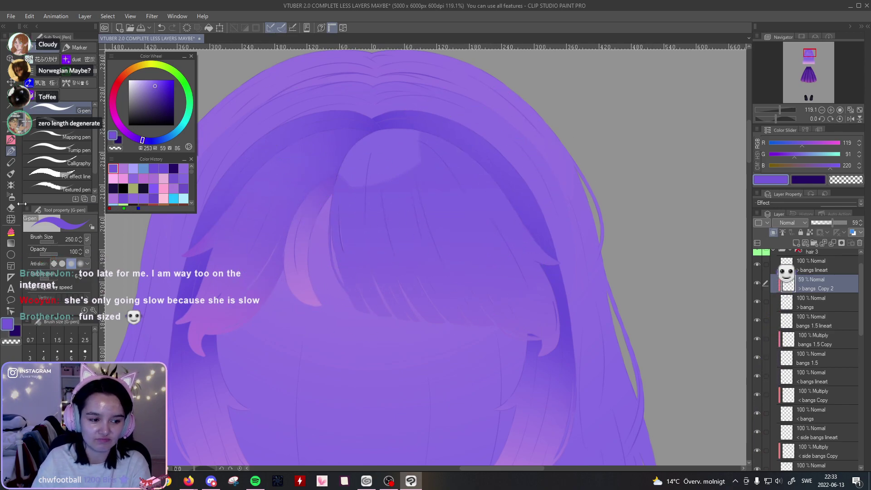
key("e")
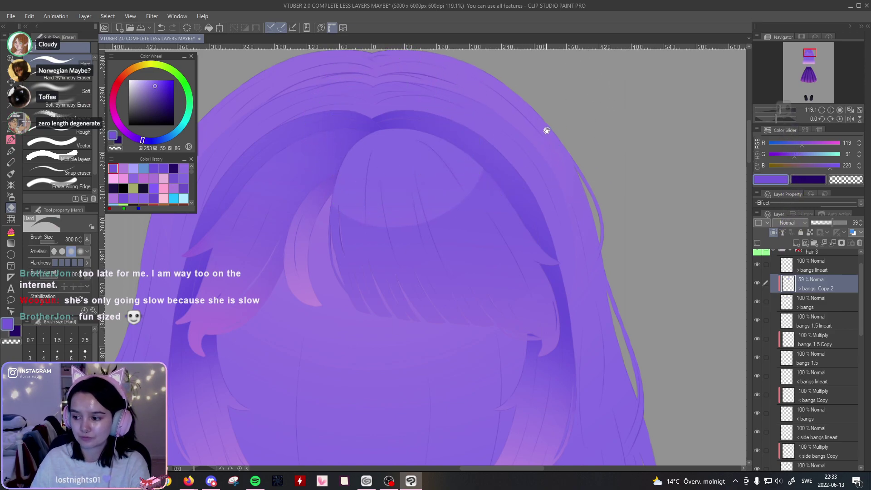
left_click_drag(544, 116, 525, 86)
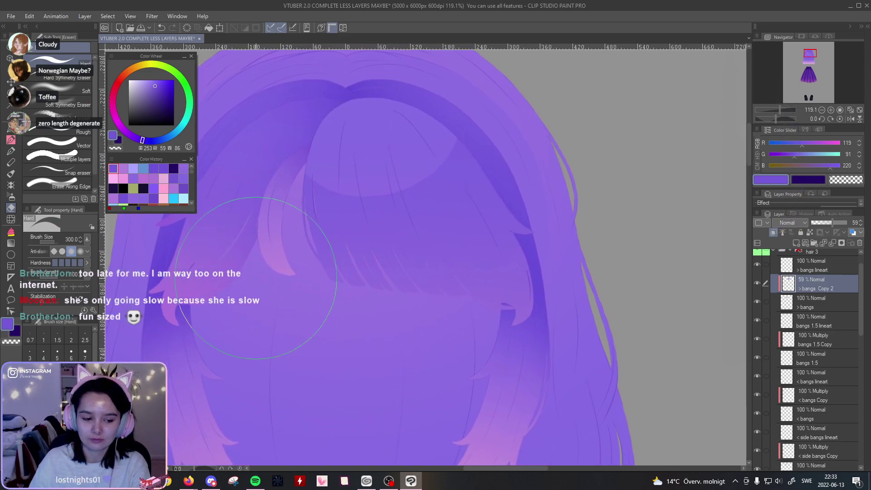
Step: Sample a darker purple (106, 79, 215) near the outer flick and add a new clipped layer above "> bangs Copy 2"
left_click(164, 168)
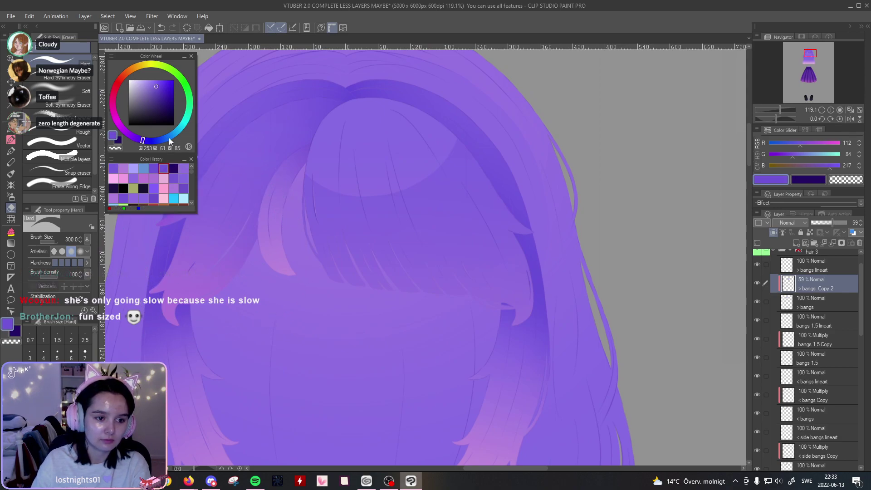
left_click(526, 234, "alt")
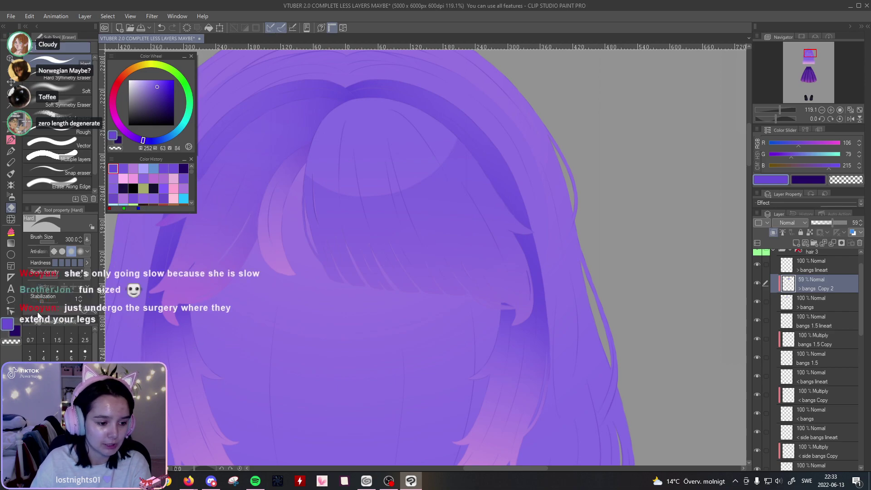
key("p")
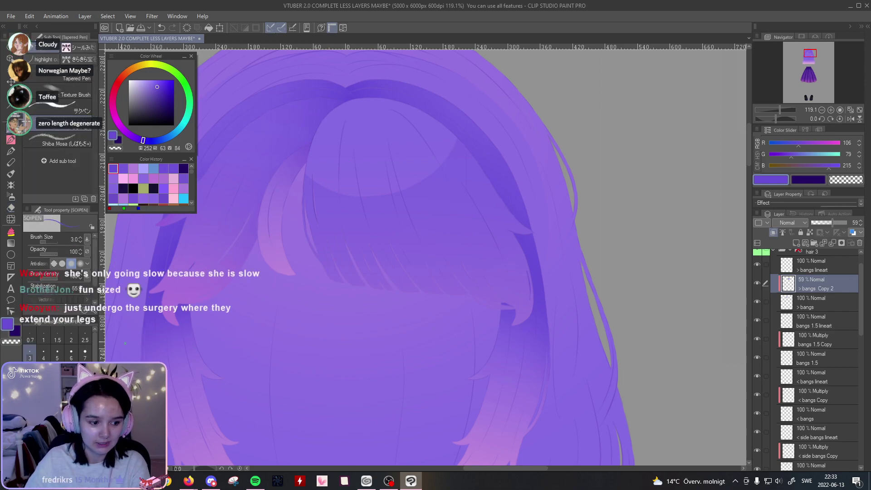
left_click(11, 155)
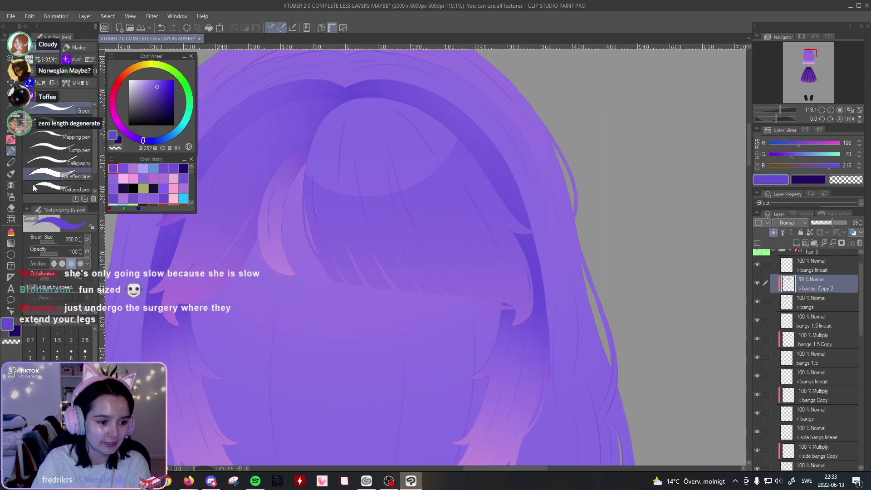
left_click(797, 244)
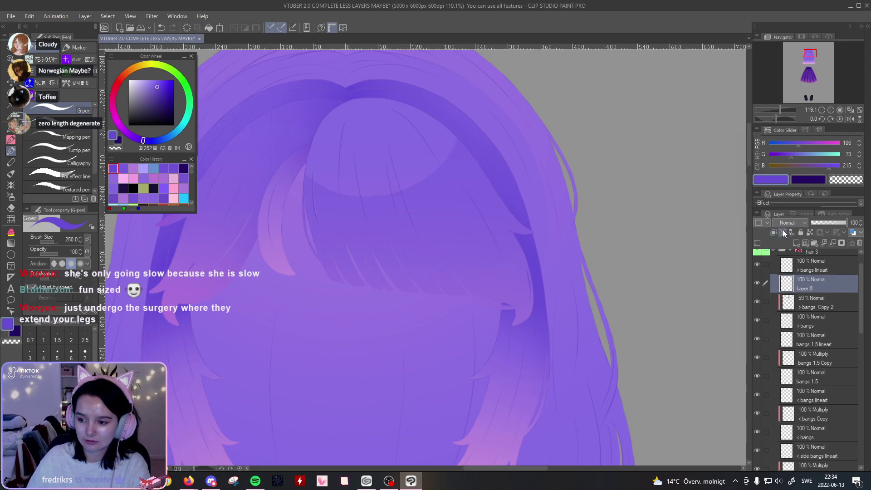
left_click(774, 233)
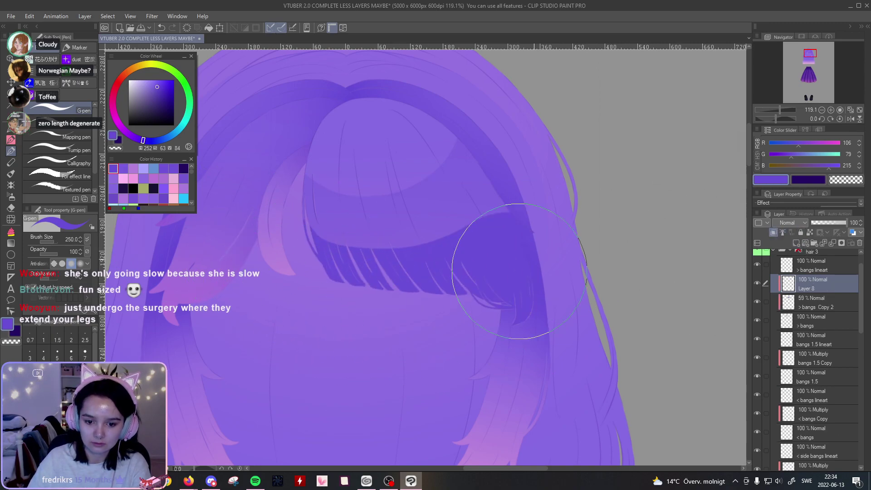
Step: Paint a second, darker shadow across the lower bangs with the G-pen and set the new layer's opacity to 65%
mouse_move(236, 249)
left_mouse_down()
mouse_move(366, 296)
mouse_move(562, 195)
left_mouse_up()
key("ctrl+z")
mouse_move(237, 254)
left_mouse_down()
mouse_move(355, 287)
mouse_move(501, 165)
left_mouse_up()
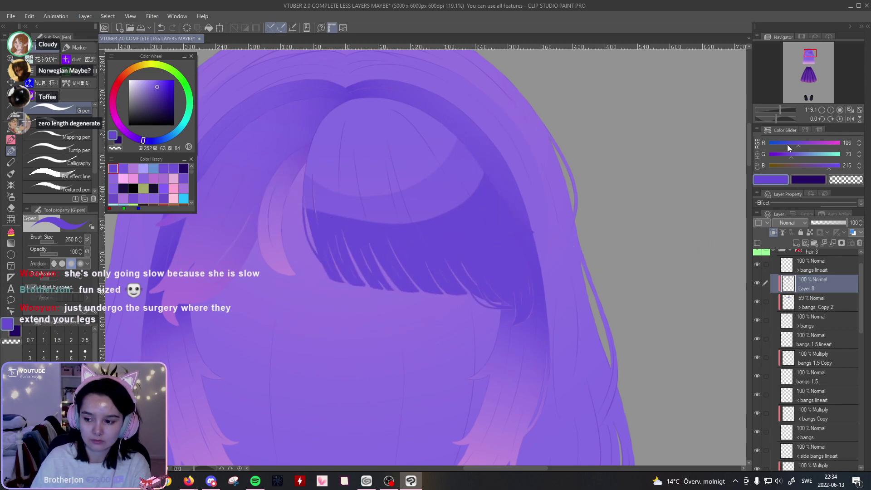
left_click(835, 223)
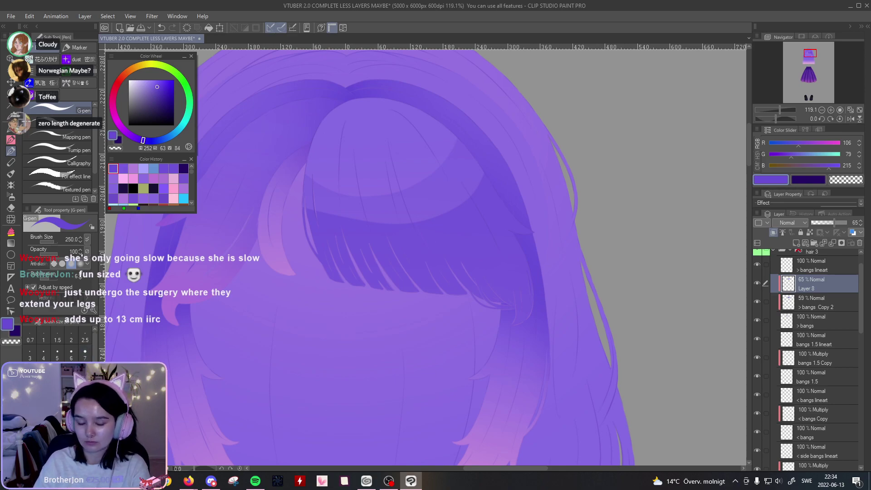
Step: Trim the darker shadow's upper edge into a lower, smoother curve with the Hard eraser at size 600
left_click(11, 208)
key("bracketright")
key("bracketright")
key("bracketright")
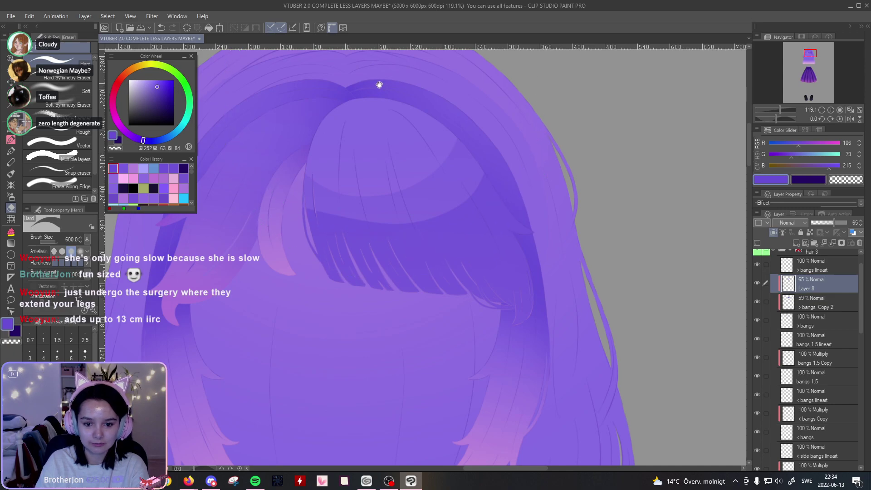
left_click_drag(381, 83, 390, 102)
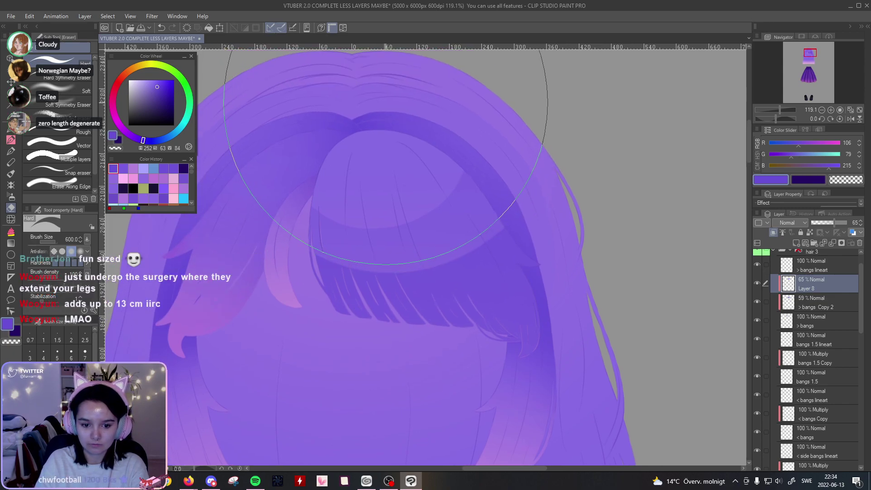
Step: Airbrush a pinker purple (148, 79, 215) over the outer flick of the bangs on Layer 8 with the Soft airbrush at size 300
mouse_move(780, 108)
left_mouse_down()
mouse_move(771, 115)
mouse_move(780, 114)
left_mouse_up()
left_click_drag(660, 313, 666, 266)
left_click(134, 168)
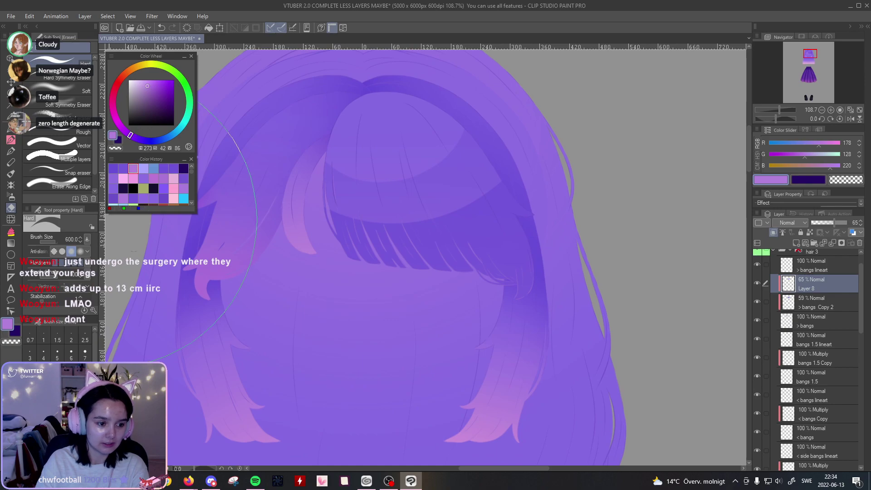
left_click(113, 168)
left_click_drag(143, 140, 130, 135)
left_click(13, 197)
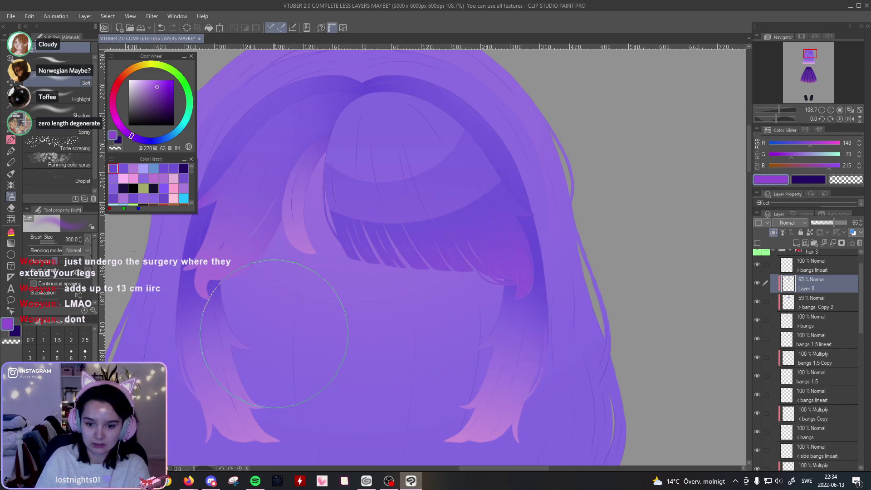
mouse_move(780, 110)
left_mouse_down()
mouse_move(768, 109)
mouse_move(779, 110)
left_mouse_up()
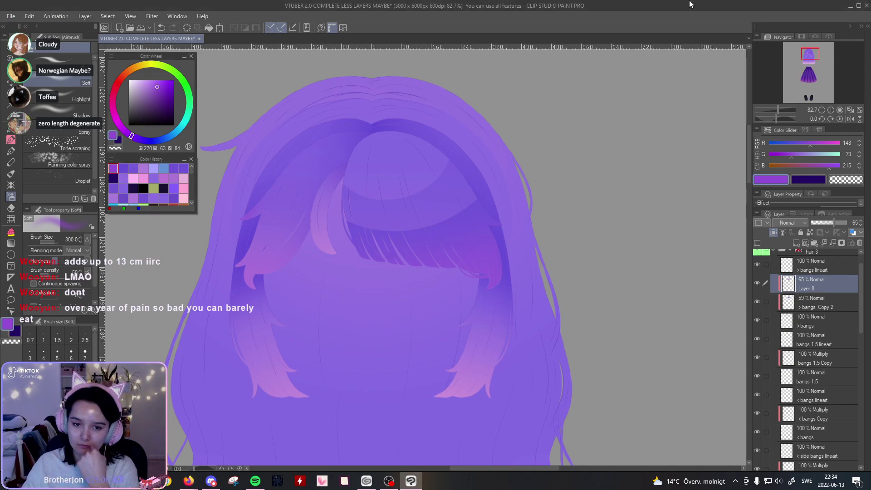
scroll(583, 223, "down", 5)
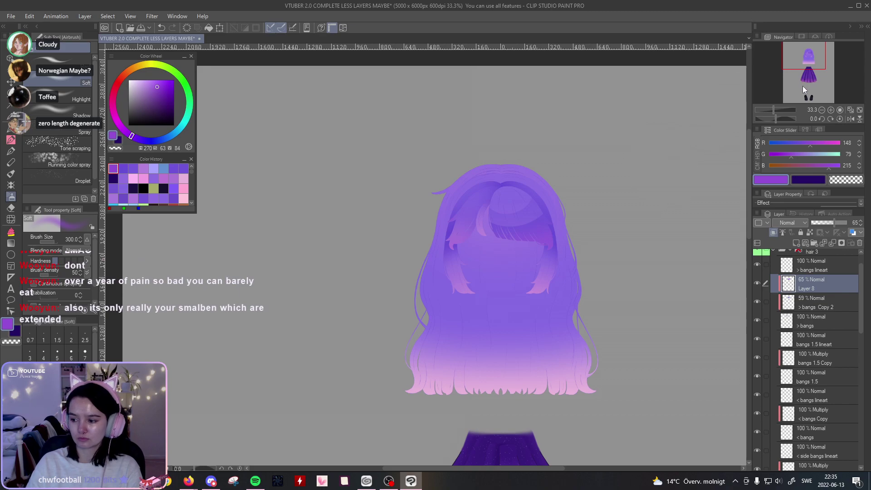
Step: Erase the darker shadow from Layer 8 with the Hard eraser at size 600
left_click_drag(774, 109, 777, 109)
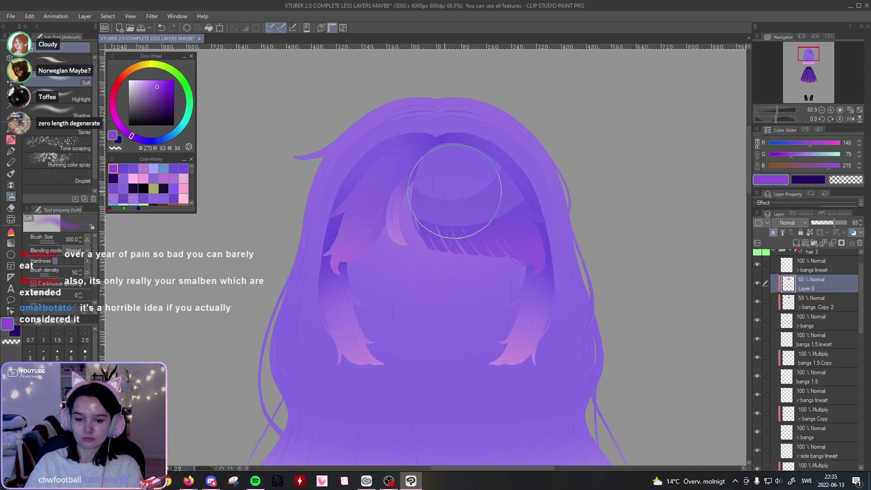
left_click(11, 207)
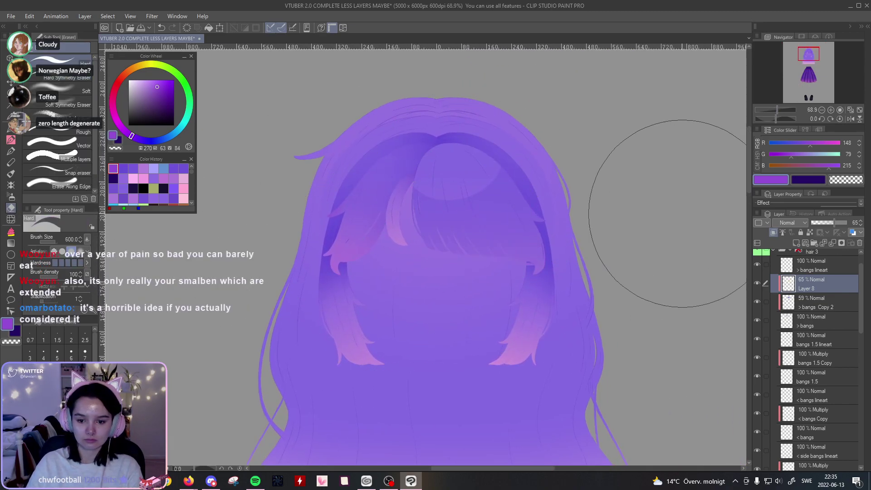
left_click_drag(777, 109, 780, 109)
Step: Set the opacity of "> bangs Copy 2" to 95% and switch to the Painterly blender at size 15 for its shadow
left_click(821, 299)
left_click_drag(458, 253, 424, 312)
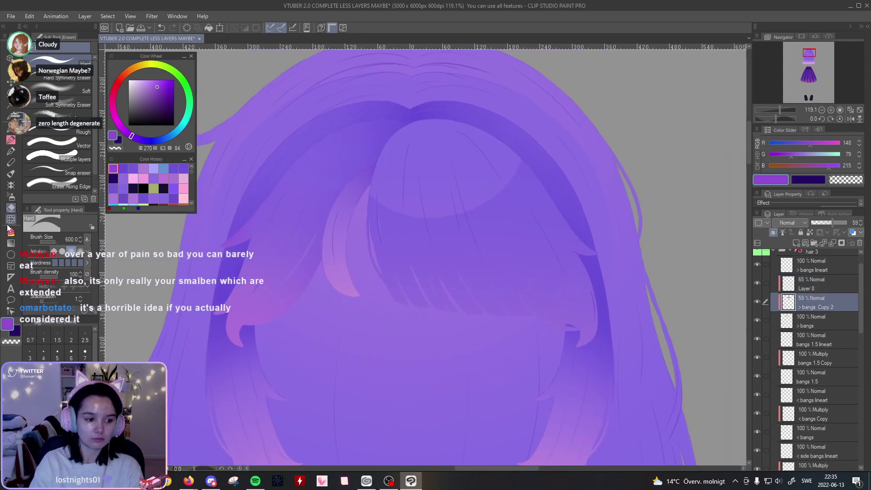
left_click(11, 219)
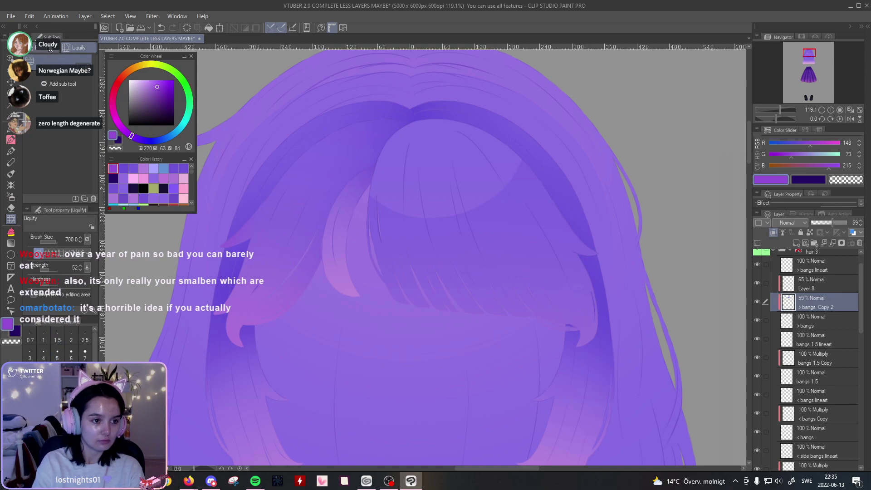
key("j")
left_click_drag(494, 145, 488, 185)
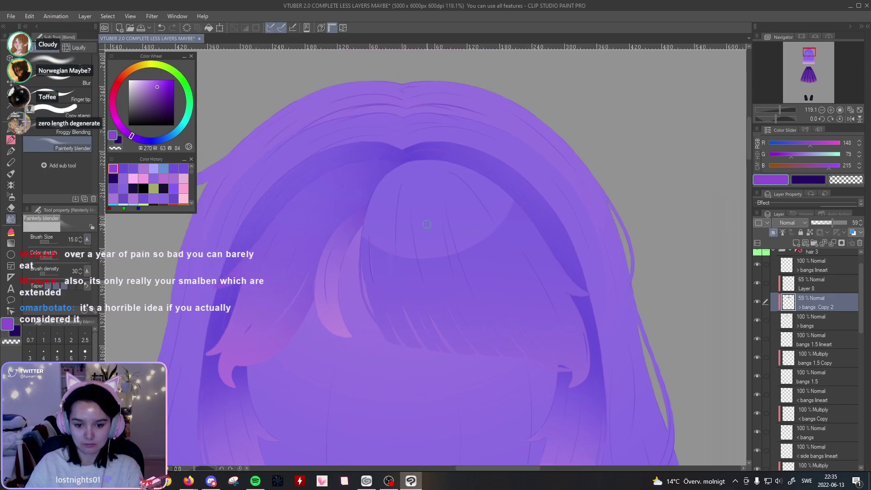
left_click_drag(790, 109, 785, 109)
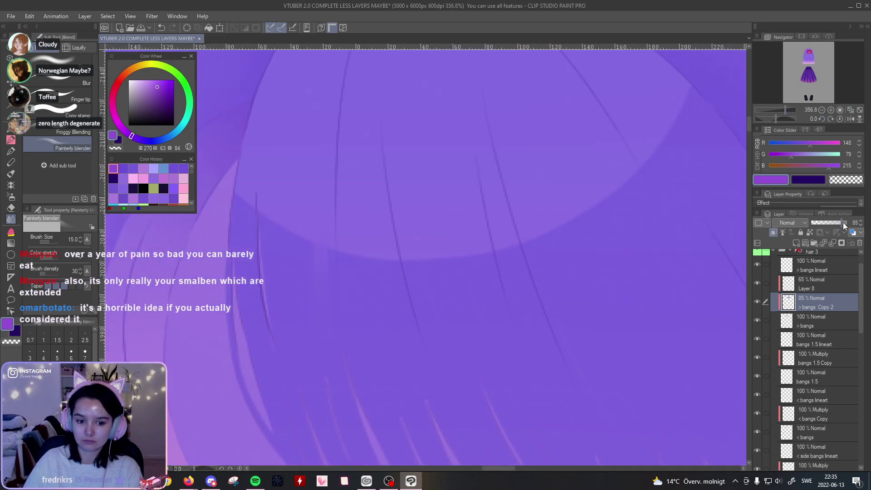
Step: Blend the inner and middle stretch of the shadow's curved upper edge into vertical hair streaks with the Painterly blender
left_click_drag(391, 314, 472, 289)
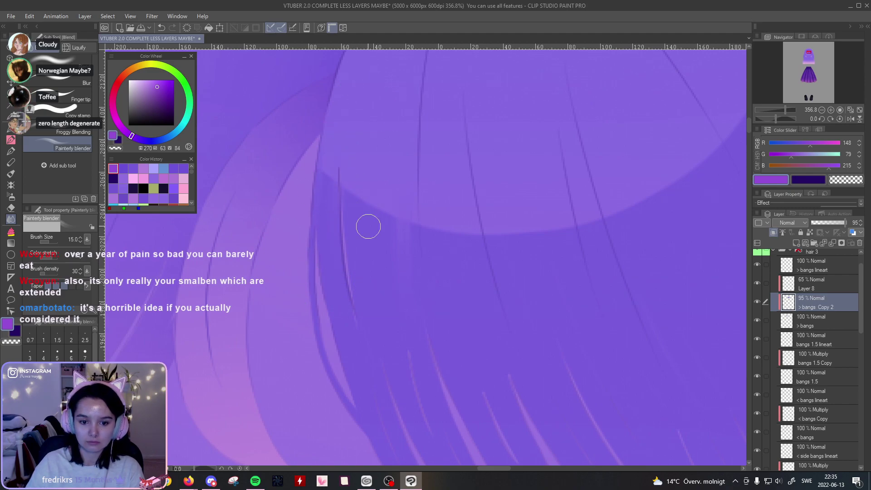
left_click_drag(389, 301, 421, 135)
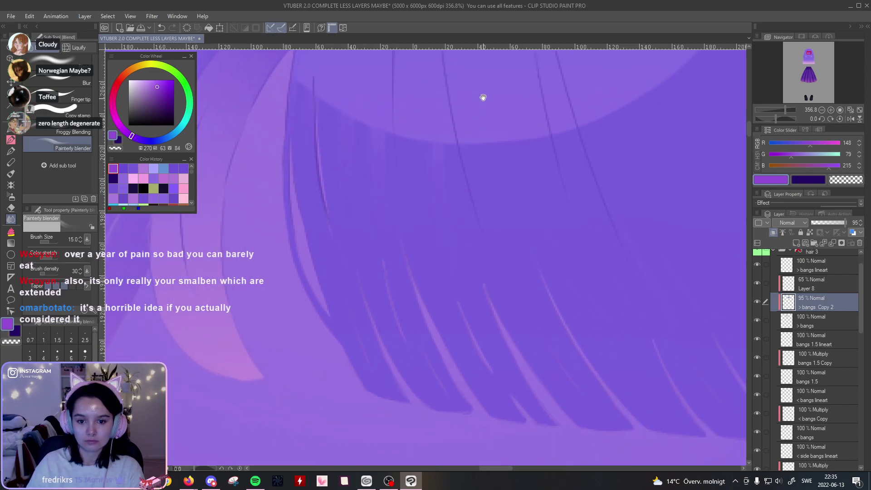
left_click_drag(482, 100, 404, 177)
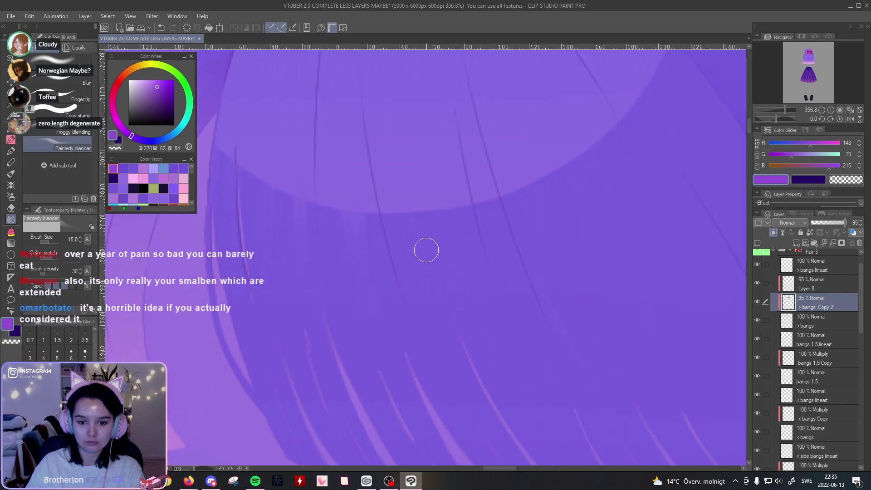
left_click_drag(513, 128, 490, 266)
left_click_drag(517, 317, 435, 200)
left_click_drag(506, 93, 482, 175)
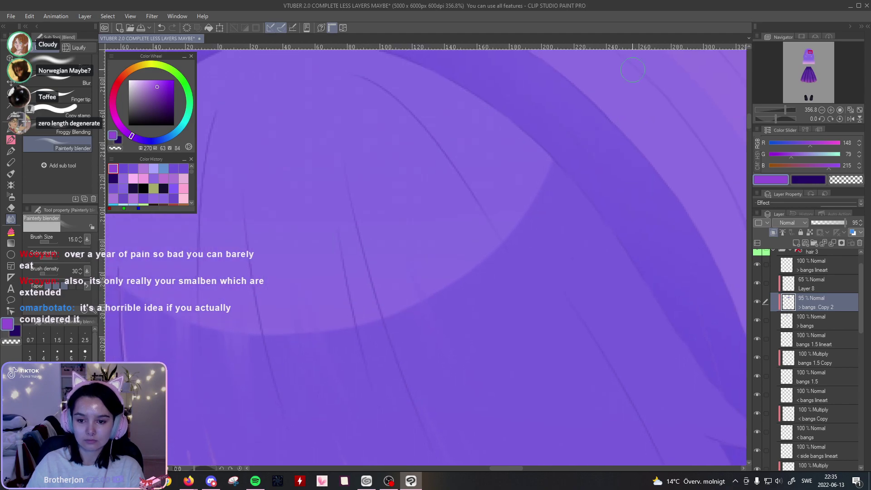
Step: Rotate the canvas to 45.5° and blend the outer end of the shadow's upper edge along the hair strands
left_click_drag(777, 119, 781, 119)
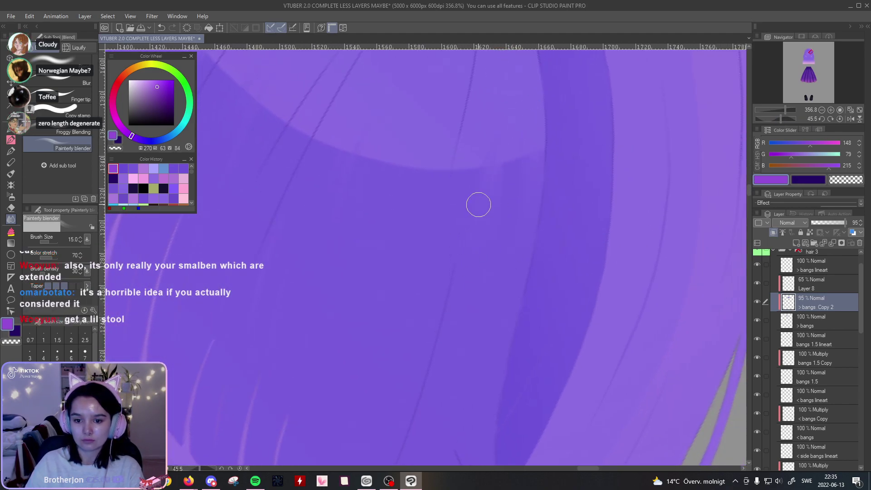
left_click_drag(470, 217, 399, 305)
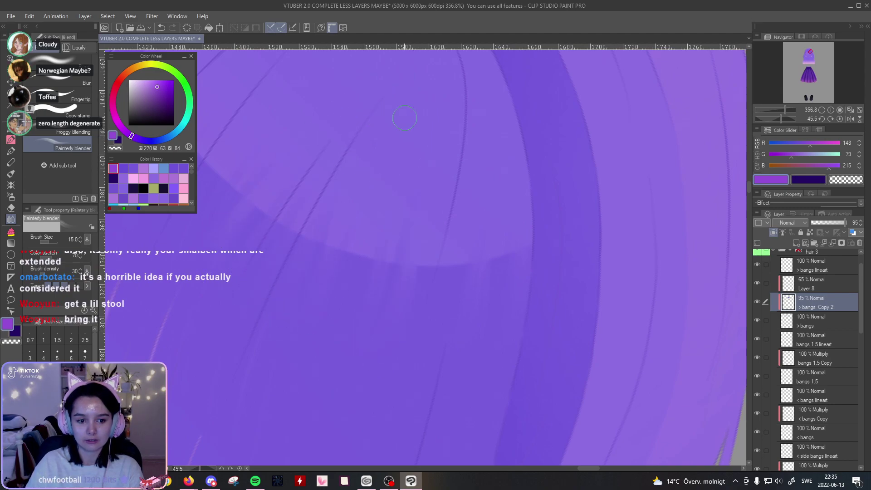
left_click(839, 120)
mouse_move(785, 110)
left_mouse_down()
mouse_move(775, 113)
mouse_move(783, 111)
left_mouse_up()
left_click_drag(483, 280, 572, 240)
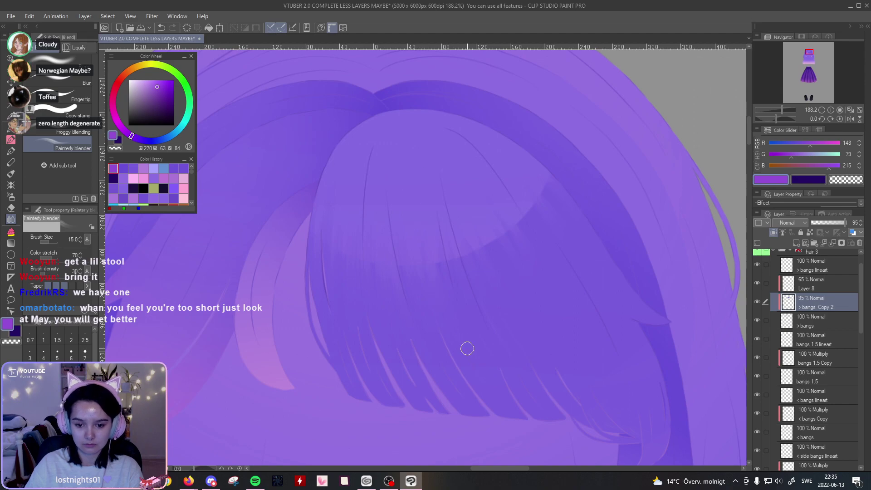
Step: Soften the remaining hard parts of the shadow edge with the canvas rotated to 21.8°, and reset the rotation
left_click_drag(490, 194, 515, 180)
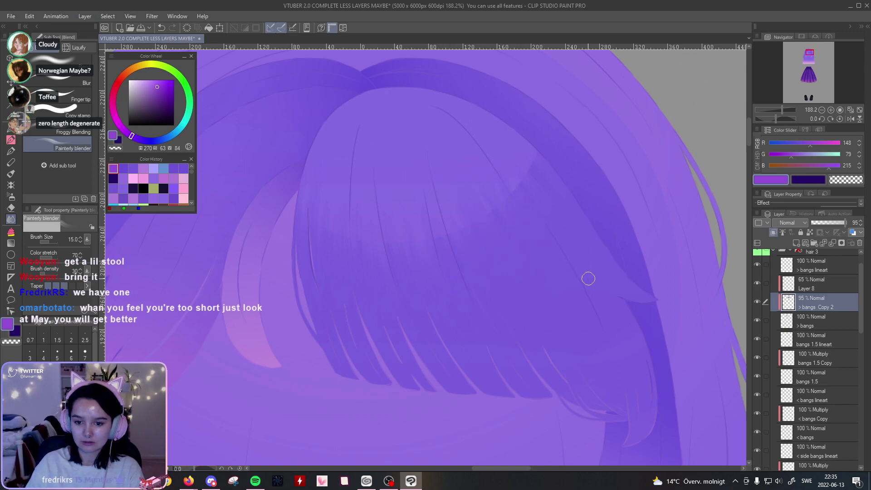
left_click_drag(774, 121, 778, 120)
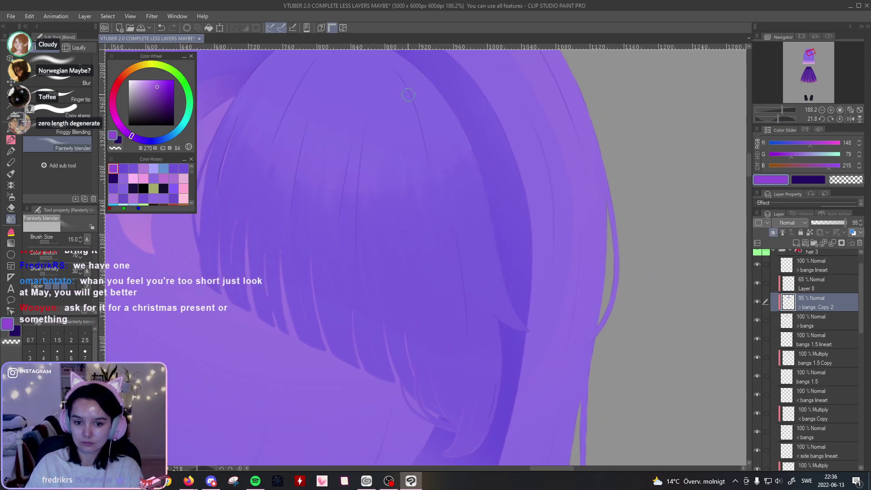
left_click_drag(371, 216, 446, 261)
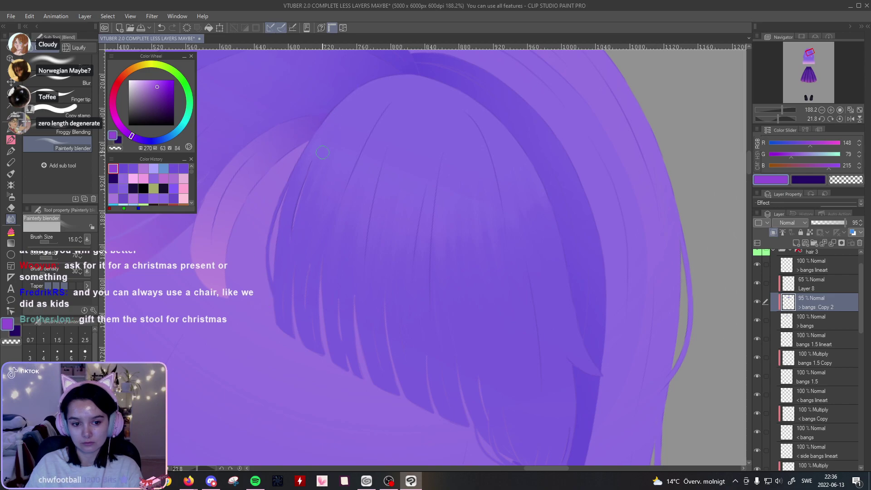
left_click(840, 119)
mouse_move(792, 110)
left_mouse_down()
mouse_move(773, 112)
mouse_move(781, 111)
left_mouse_up()
left_click_drag(650, 234, 647, 179)
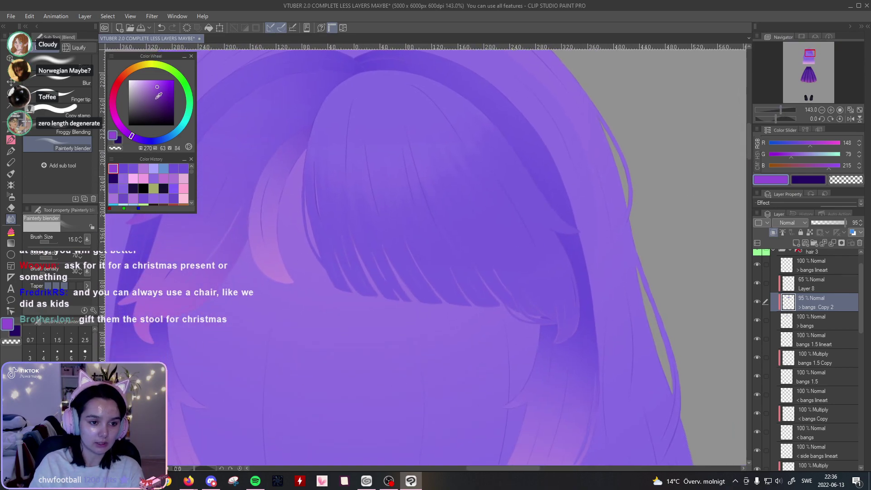
Step: Set up the SOIPEN at size 100 with a darker purple (92, 56, 185) on Layer 8
left_click(159, 89)
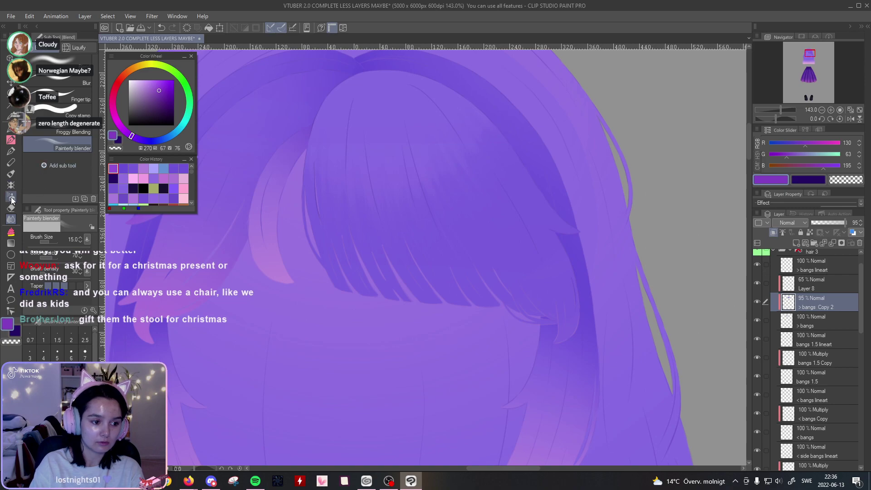
left_click(11, 139)
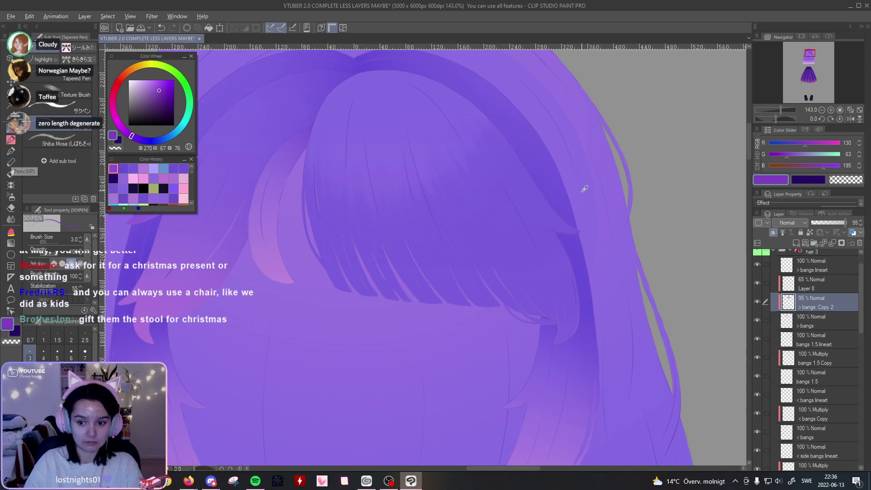
left_click(585, 186, "alt")
left_click(157, 91)
left_click(140, 140)
left_click(160, 92)
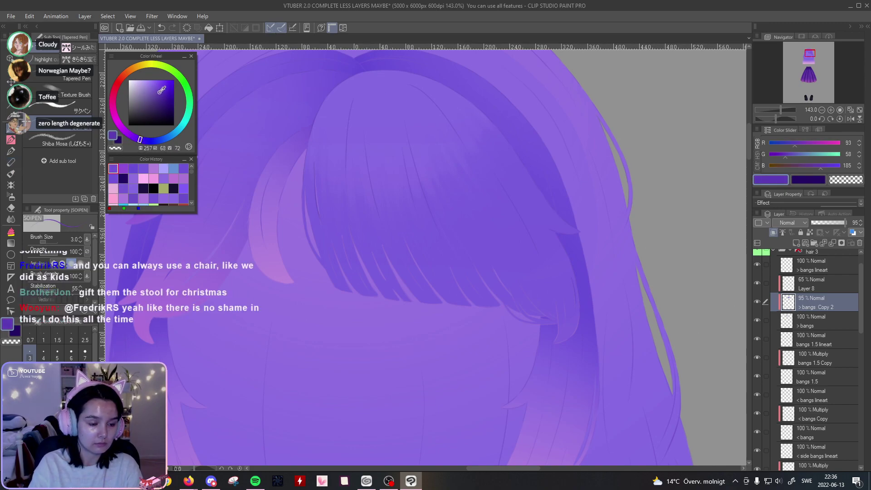
left_click(812, 284)
left_click_drag(410, 305, 452, 297)
key("bracketright")
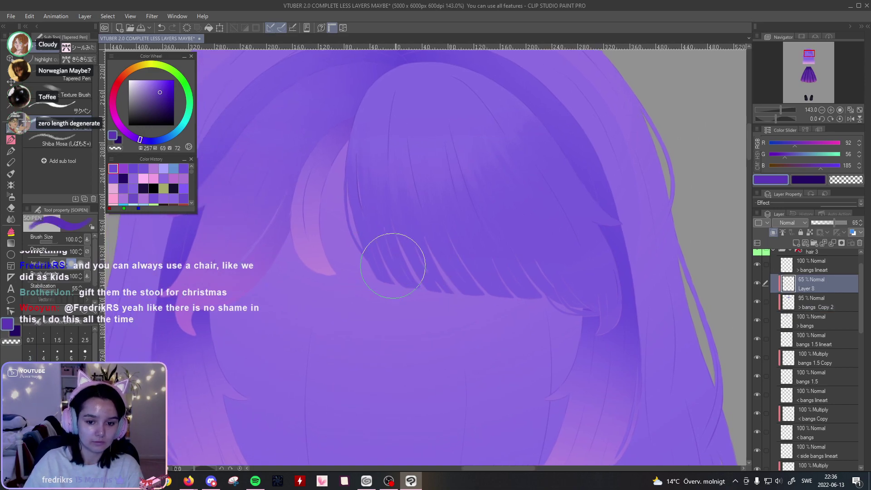
Step: Paint a dark curved shadow across the lower bangs on Layer 8 and reduce the layer's opacity to 29%
left_click_drag(352, 250, 588, 232)
key("ctrl+z")
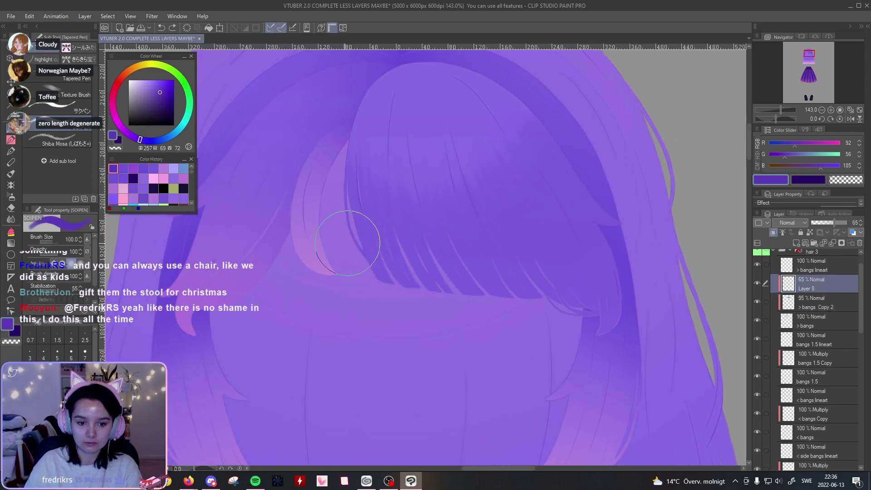
left_click_drag(363, 242, 583, 210)
key("ctrl+z")
mouse_move(344, 242)
left_mouse_down()
mouse_move(508, 242)
mouse_move(592, 137)
left_mouse_up()
mouse_move(366, 291)
left_mouse_down()
mouse_move(543, 293)
mouse_move(703, 213)
left_mouse_up()
left_click_drag(642, 176, 514, 288)
left_click_drag(612, 276, 585, 338)
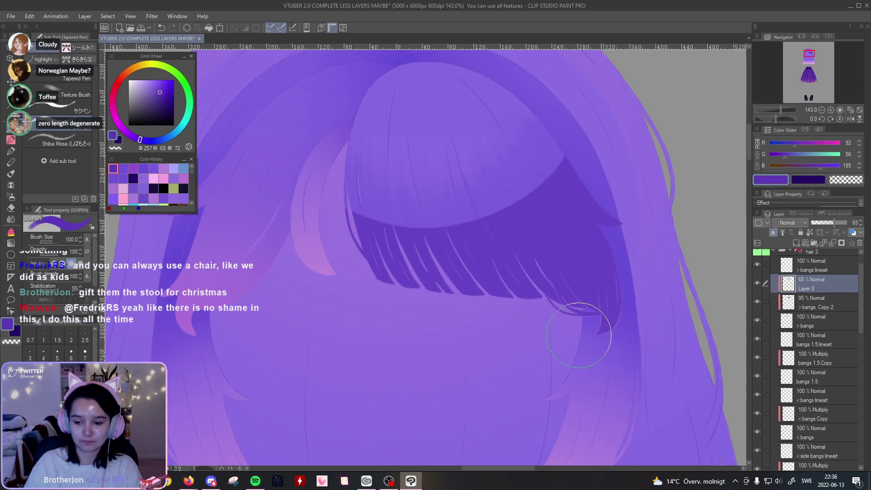
left_click_drag(786, 109, 781, 109)
left_click_drag(828, 222, 822, 222)
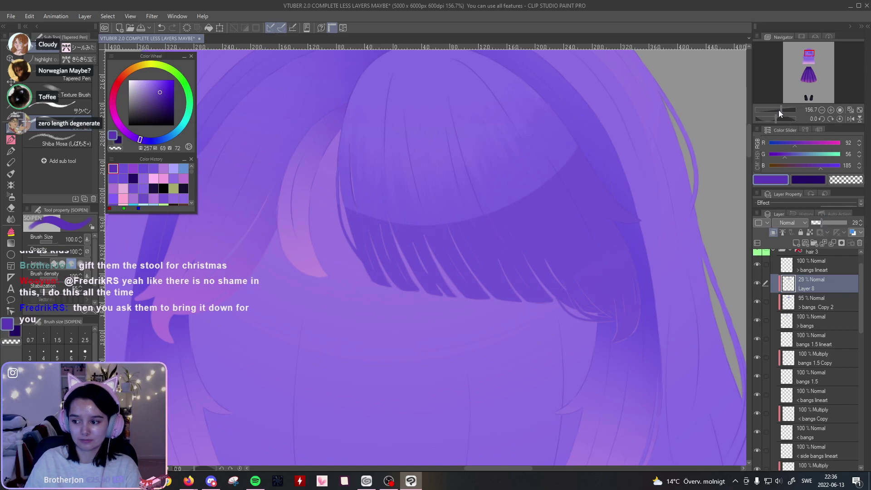
Step: Undo the dark shadow strokes and the opacity change on Layer 8, and switch to the pinker purple (148, 79, 215)
left_click(133, 169)
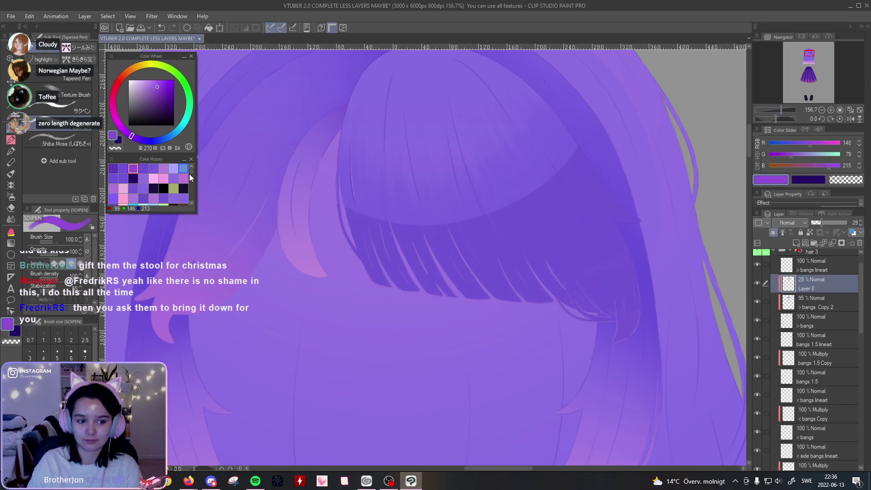
key("ctrl+z")
key("ctrl+z")
key("ctrl+z")
key("ctrl+z")
key("ctrl+z")
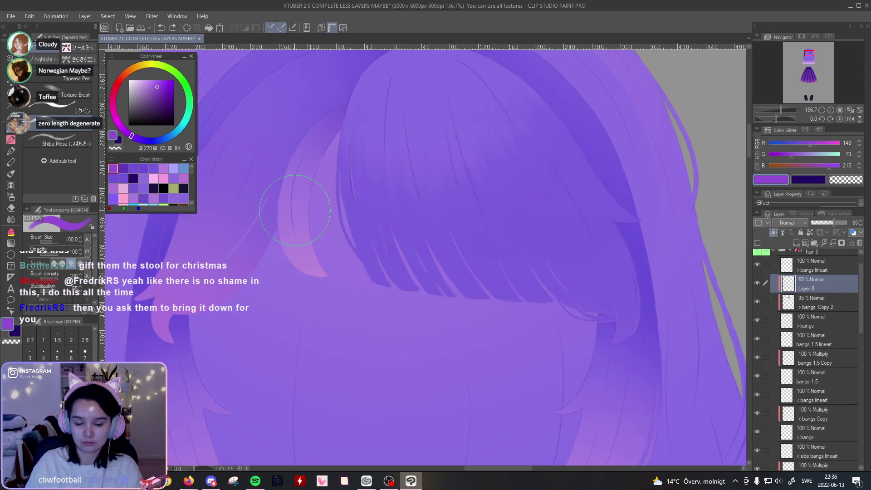
Step: Try painting the lower bangs shadow in the pinker purple (148, 79, 215) and undo the strokes
mouse_move(297, 211)
left_mouse_down()
mouse_move(396, 278)
mouse_move(560, 257)
left_mouse_up()
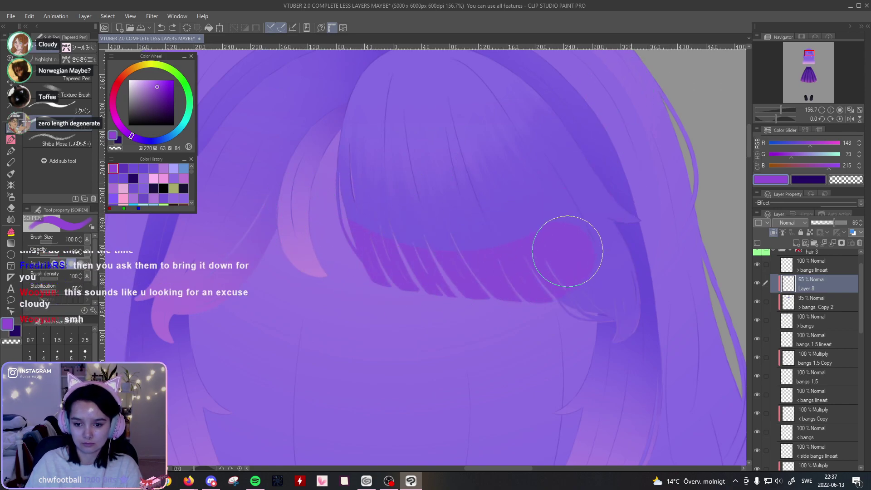
key("ctrl+z")
key("ctrl+z")
mouse_move(304, 204)
left_mouse_down()
mouse_move(415, 252)
mouse_move(570, 174)
left_mouse_up()
key("ctrl+z")
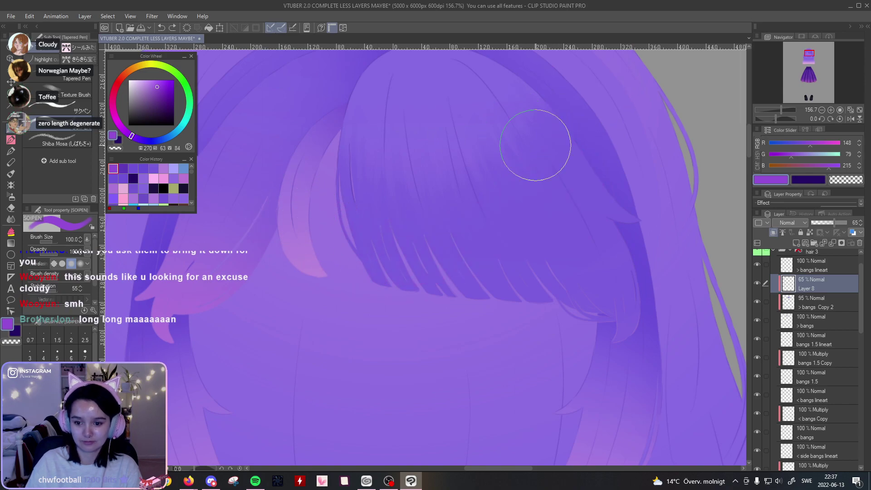
Step: Paint a second curved shadow over the lower bangs and outer flick on Layer 8 with the SOIPEN in purple (111, 73, 210)
left_click(548, 234, "alt")
left_click(141, 139)
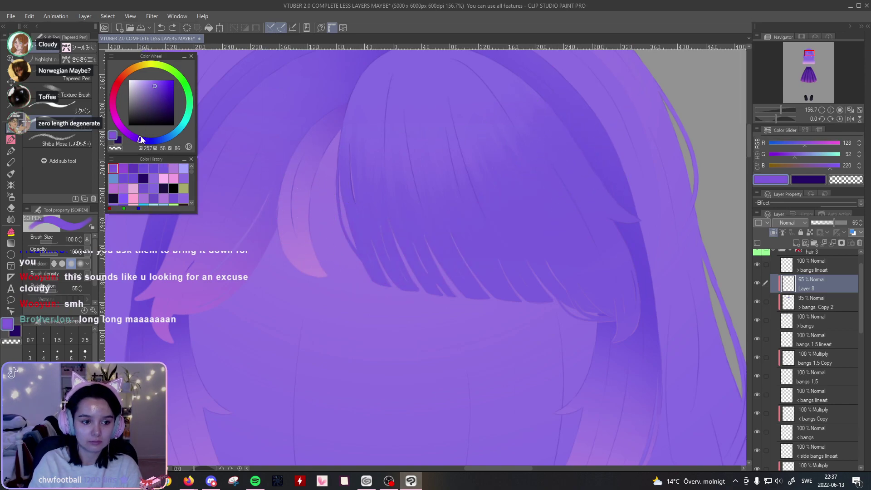
left_click_drag(159, 84, 160, 85)
mouse_move(296, 214)
left_mouse_down()
mouse_move(360, 251)
mouse_move(537, 244)
mouse_move(655, 97)
left_mouse_up()
mouse_move(430, 290)
left_mouse_down()
mouse_move(678, 233)
mouse_move(614, 339)
left_mouse_up()
mouse_move(292, 204)
left_mouse_down()
mouse_move(313, 221)
mouse_move(443, 238)
mouse_move(567, 186)
mouse_move(597, 88)
left_mouse_up()
key("ctrl+z")
mouse_move(341, 238)
left_mouse_down()
mouse_move(599, 193)
mouse_move(635, 55)
left_mouse_up()
mouse_move(622, 138)
left_mouse_down()
mouse_move(605, 151)
mouse_move(612, 137)
left_mouse_up()
Step: Blend the upper edge of the curved shadow on Layer 8 into hair streaks with the Painterly blender and save the file
left_click(14, 219)
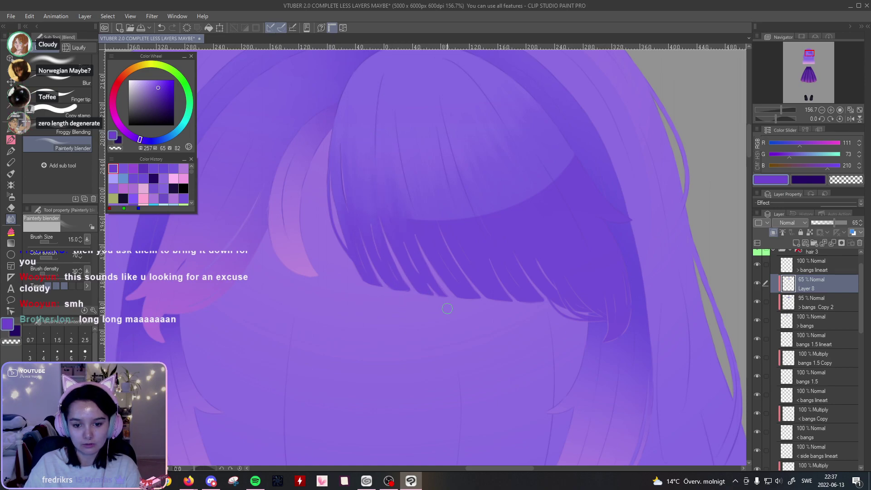
left_click_drag(506, 152, 472, 216)
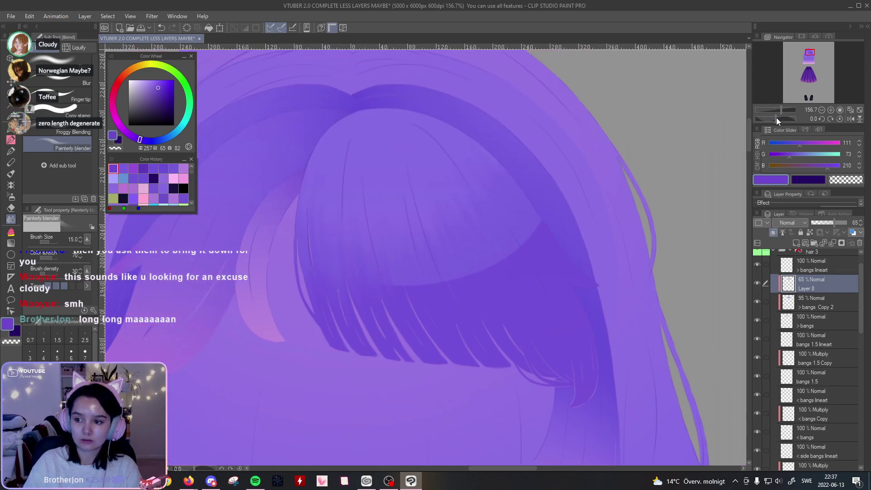
left_click_drag(776, 120, 778, 121)
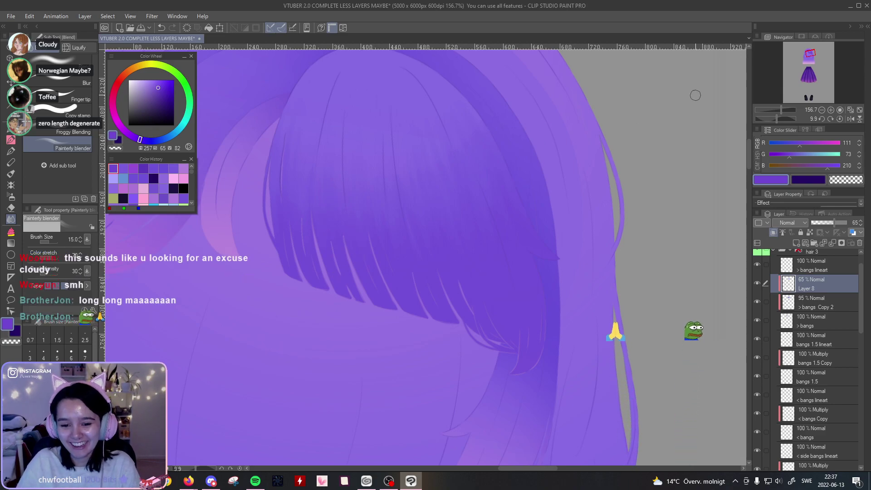
left_click(839, 119)
mouse_move(781, 110)
left_mouse_down()
mouse_move(774, 110)
mouse_move(783, 111)
left_mouse_up()
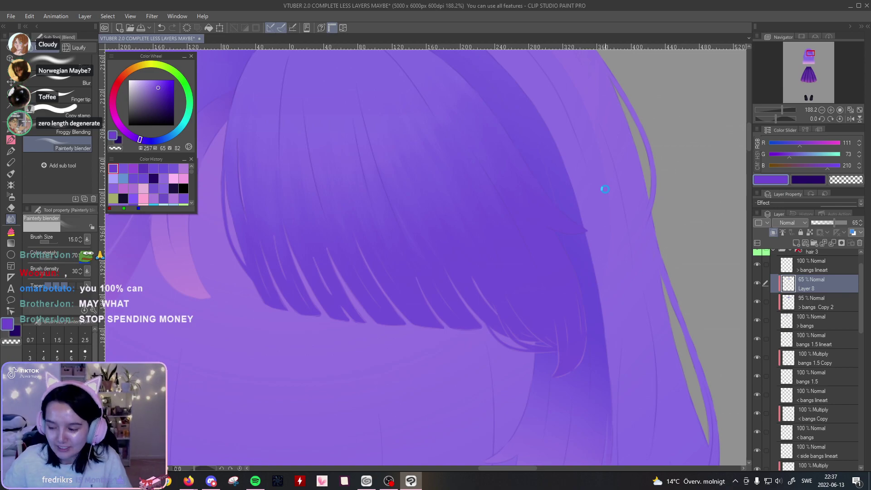
key("ctrl+s")
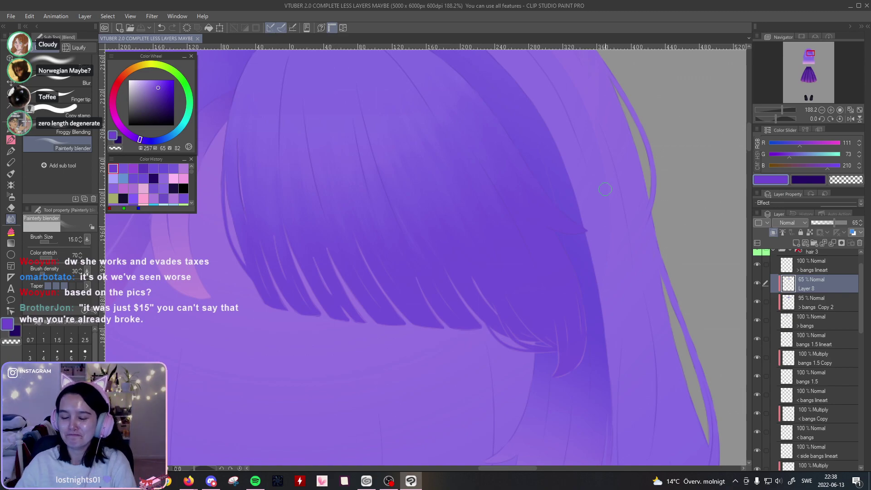
Step: Add a new clipped Normal layer above Layer 8 and ready the G-pen with pink (241, 158, 228)
left_click_drag(783, 113, 779, 114)
left_click_drag(519, 245, 608, 248)
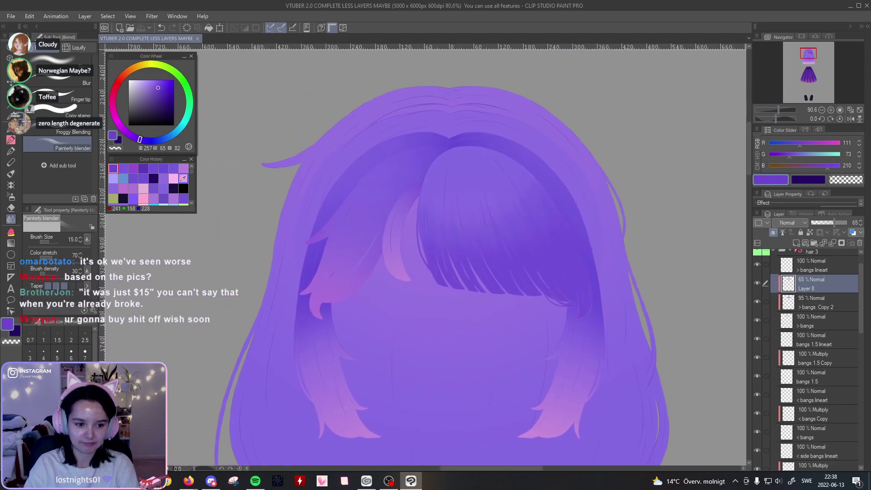
left_click(183, 178)
left_click_drag(562, 176, 532, 161)
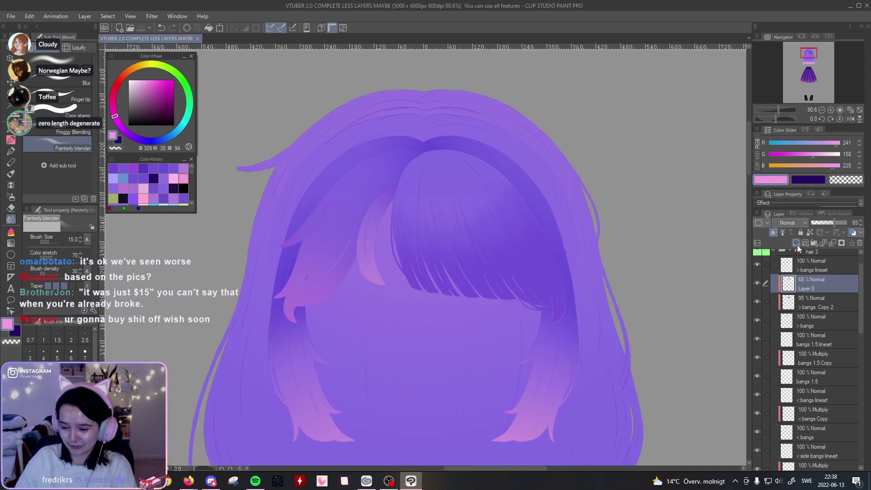
left_click(797, 244)
left_click(773, 233)
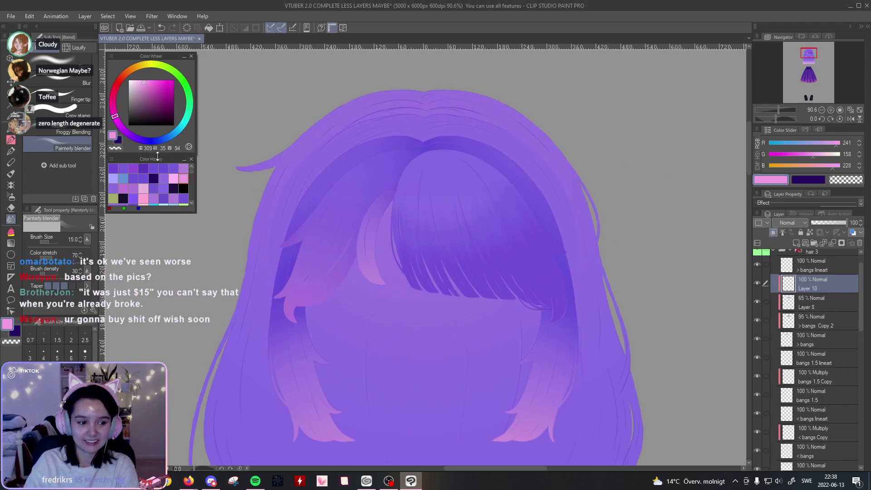
left_click(10, 151)
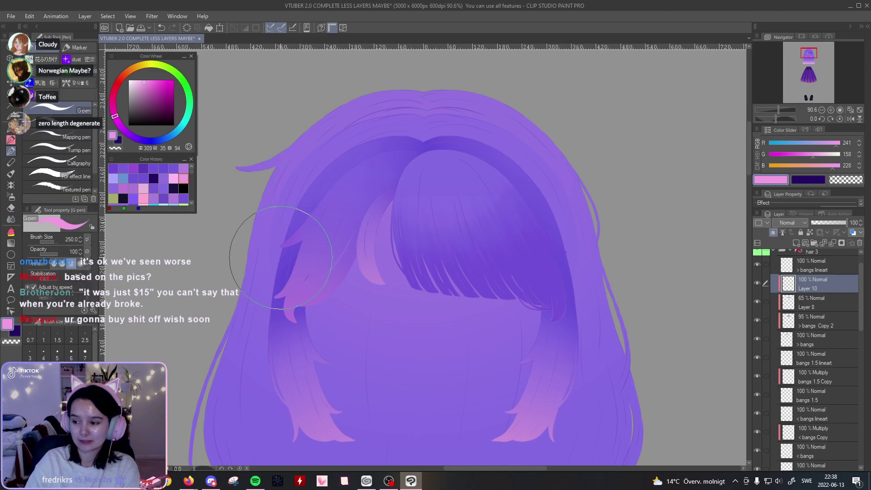
Step: Paint a rounded highlight over the crown of the bangs in light pink (255, 185, 244) and lower Layer 10's opacity to 56%
left_click_drag(453, 150, 449, 136)
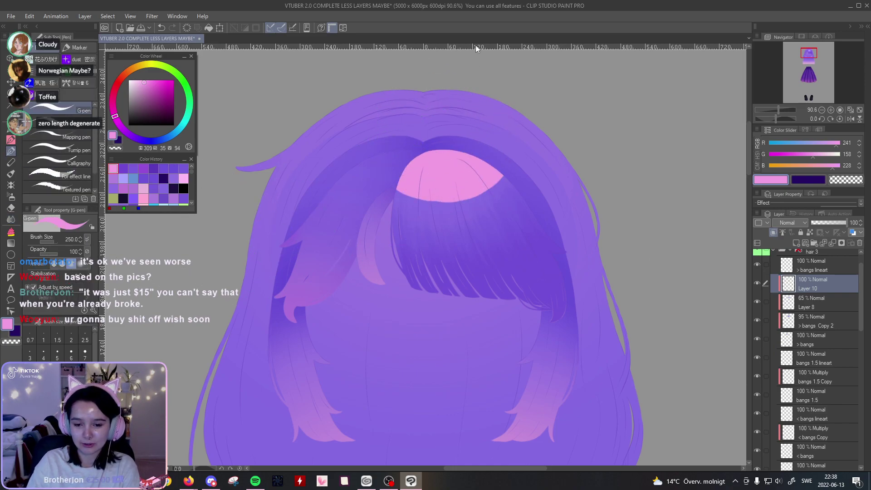
key("ctrl+z")
left_click(184, 179)
mouse_move(450, 131)
left_mouse_down()
mouse_move(447, 141)
mouse_move(435, 134)
mouse_move(416, 144)
mouse_move(440, 138)
mouse_move(423, 143)
mouse_move(437, 146)
left_mouse_up()
key("ctrl+z")
left_click_drag(779, 110, 783, 110)
left_click_drag(595, 126, 558, 176)
left_click(831, 223)
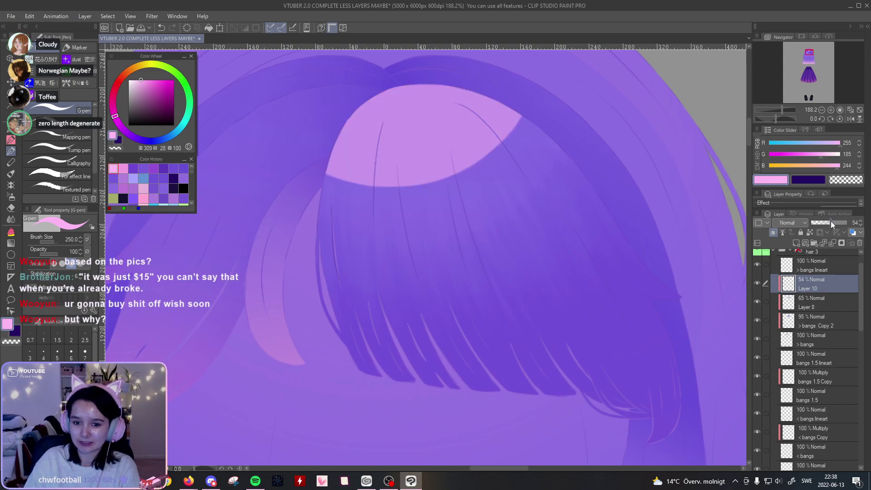
Step: Blend the inner half of the pink highlight's lower edge into downward hair streaks with the Painterly blender
left_click(11, 208)
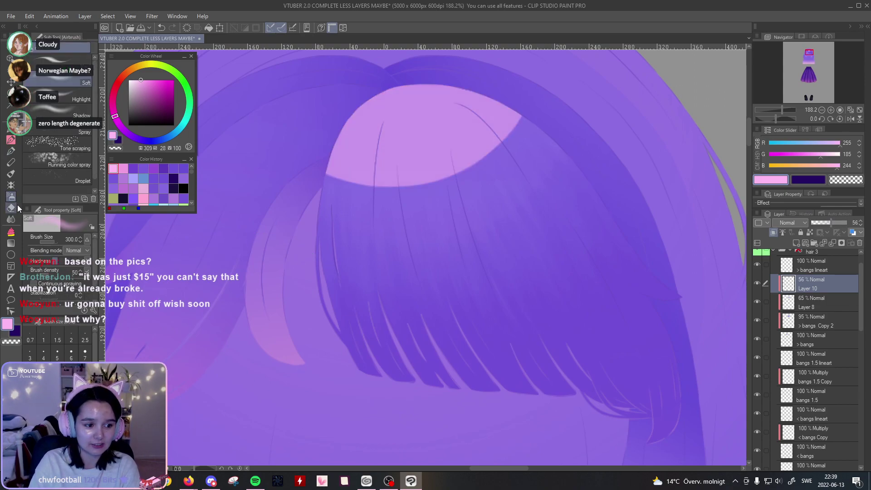
left_click(12, 219)
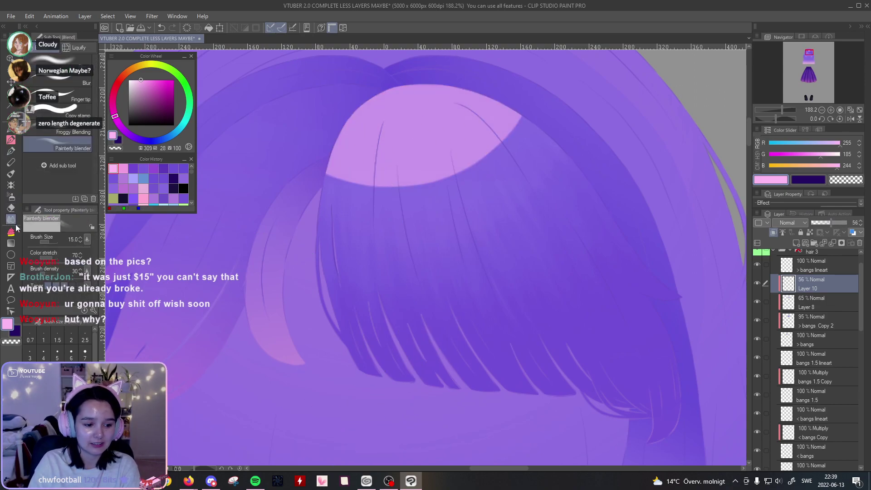
mouse_move(337, 223)
left_mouse_down()
mouse_move(344, 138)
mouse_move(326, 268)
left_mouse_up()
left_click_drag(376, 96, 342, 147)
mouse_move(349, 102)
left_mouse_down()
mouse_move(336, 150)
mouse_move(376, 110)
left_mouse_up()
mouse_move(356, 190)
left_mouse_down()
mouse_move(362, 284)
mouse_move(397, 72)
mouse_move(378, 183)
mouse_move(384, 278)
mouse_move(388, 151)
mouse_move(396, 230)
left_mouse_up()
mouse_move(415, 258)
left_mouse_down()
mouse_move(397, 145)
mouse_move(406, 135)
mouse_move(404, 164)
mouse_move(452, 293)
mouse_move(427, 132)
mouse_move(440, 179)
left_mouse_up()
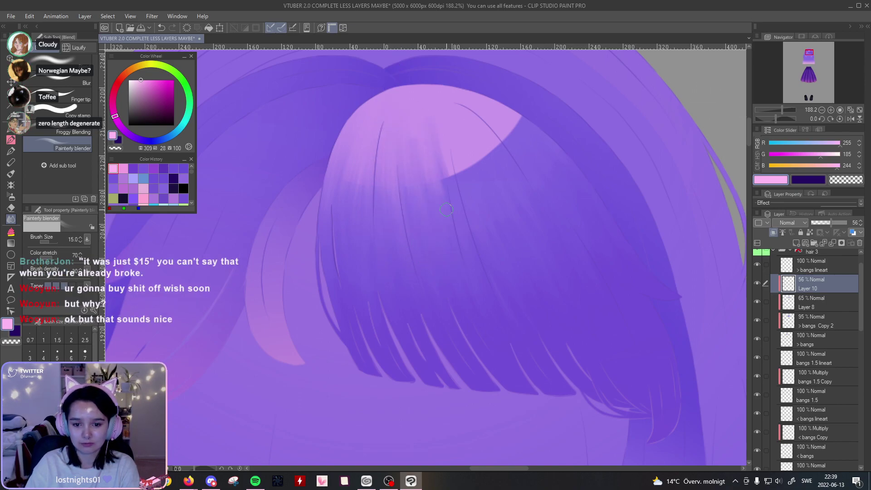
Step: Blend the outer half of the pink highlight's lower edge into streaks that follow the curve of the bangs
left_click_drag(775, 120, 780, 119)
mouse_move(644, 220)
left_mouse_down()
mouse_move(592, 185)
mouse_move(548, 185)
mouse_move(513, 155)
mouse_move(577, 237)
left_mouse_up()
mouse_move(494, 170)
left_mouse_down()
mouse_move(527, 290)
mouse_move(495, 152)
mouse_move(543, 300)
mouse_move(489, 152)
mouse_move(513, 272)
mouse_move(498, 264)
mouse_move(480, 189)
mouse_move(485, 305)
mouse_move(476, 160)
mouse_move(437, 273)
mouse_move(453, 191)
mouse_move(438, 214)
mouse_move(444, 167)
mouse_move(398, 289)
left_mouse_up()
left_click_drag(455, 149, 498, 113)
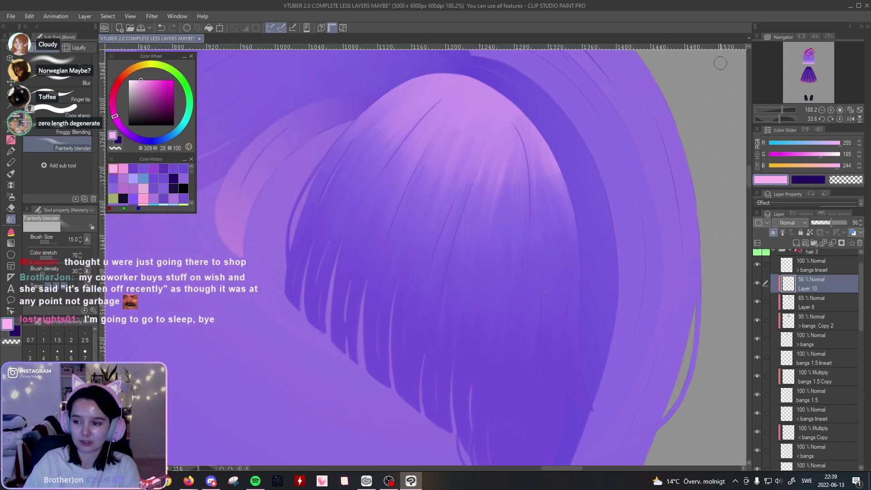
left_click_drag(780, 119, 774, 119)
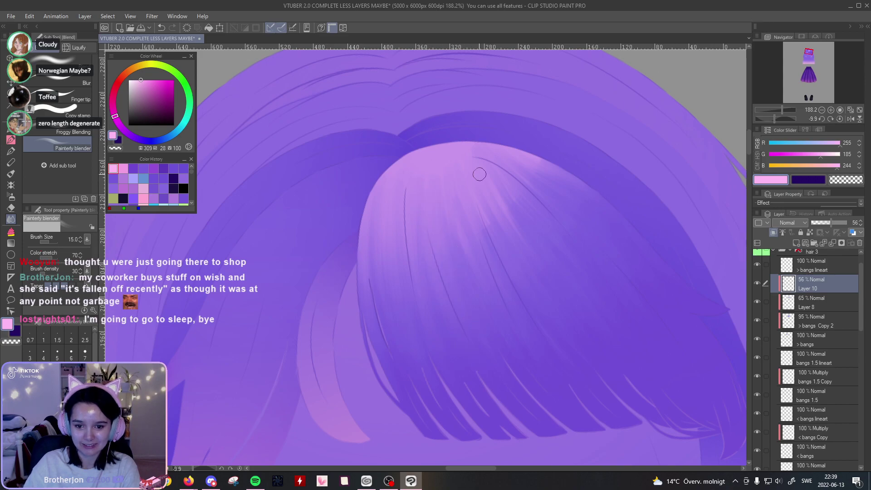
Step: Reduce Layer 10's opacity to 52% and keep blending the highlight streaks down across the outer bangs
left_click_drag(828, 225, 830, 219)
left_click(777, 119)
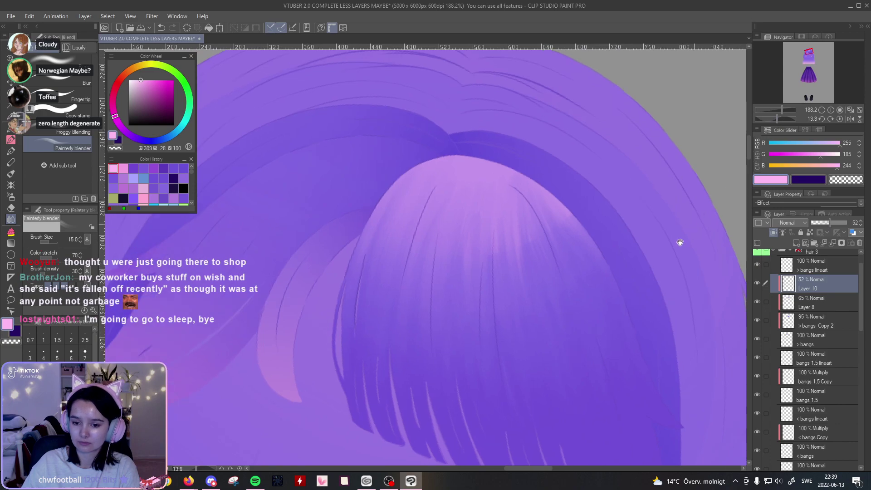
left_click_drag(689, 232, 664, 193)
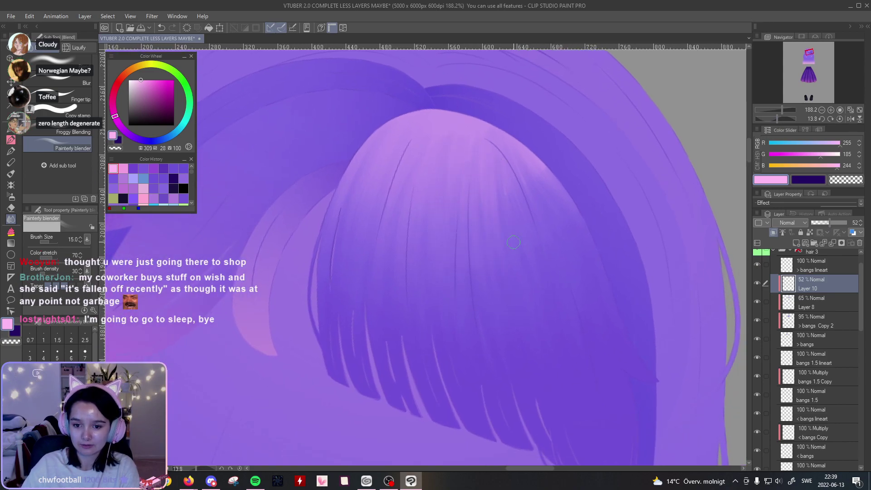
mouse_move(537, 317)
left_mouse_down()
mouse_move(550, 245)
mouse_move(446, 244)
left_mouse_up()
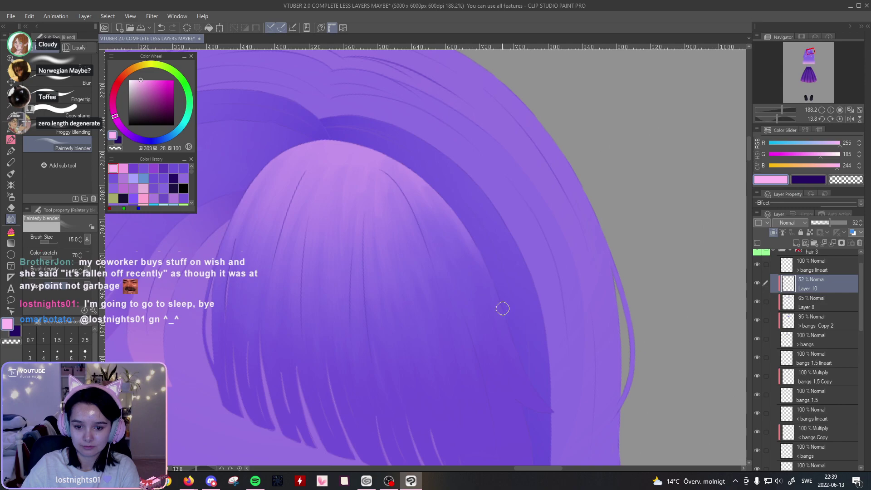
left_click_drag(410, 274, 480, 235)
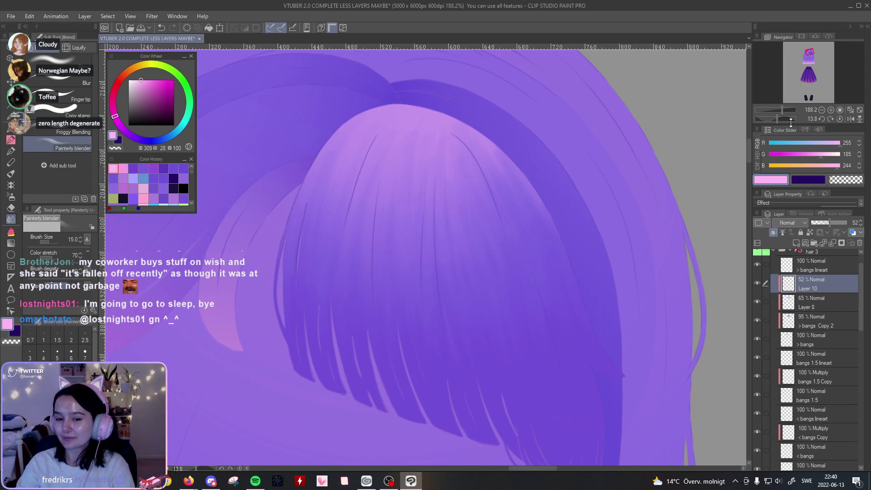
Step: Enlarge the Painterly blender to size 25 and soften the pink highlight streaks over the upper bangs
left_click(839, 118)
left_click_drag(780, 110, 783, 109)
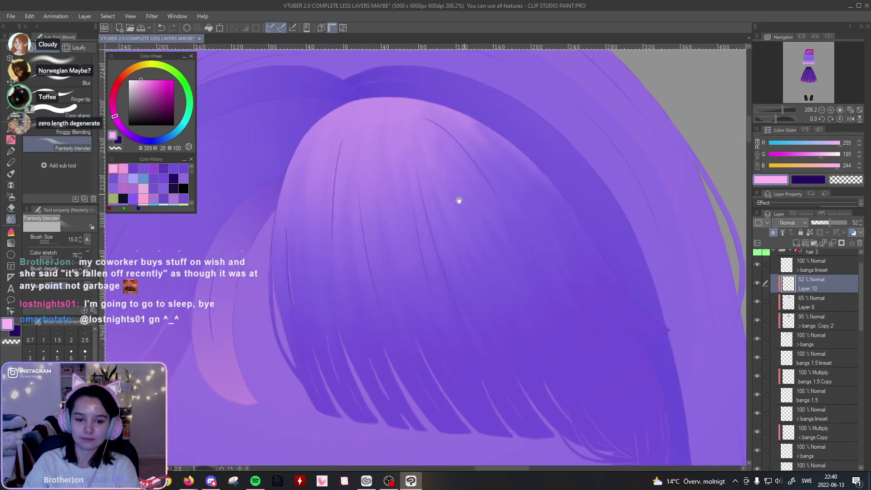
left_click_drag(470, 194, 504, 202)
key("]")
key("]")
key("]")
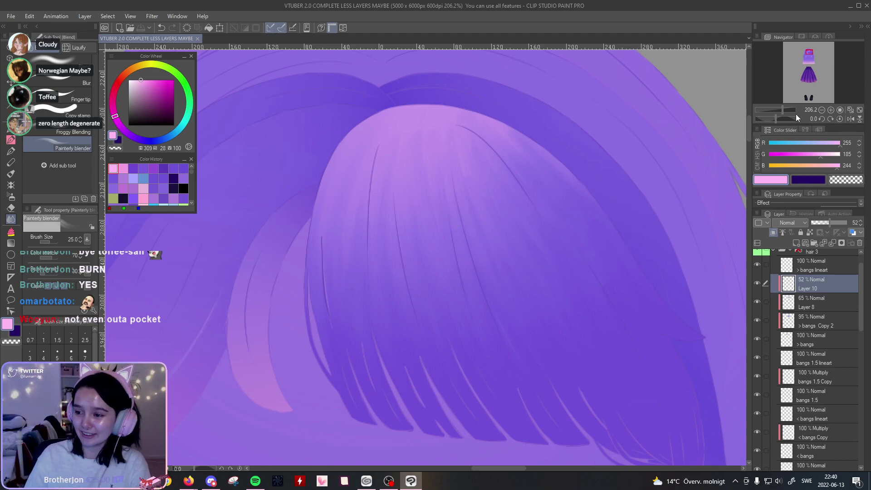
Step: Refine the highlight streaks near the crown in a mirrored view, reducing the Painterly blender to size 17, and restore the view
left_click(851, 119)
mouse_move(456, 198)
left_mouse_down()
mouse_move(547, 186)
mouse_move(491, 205)
left_mouse_up()
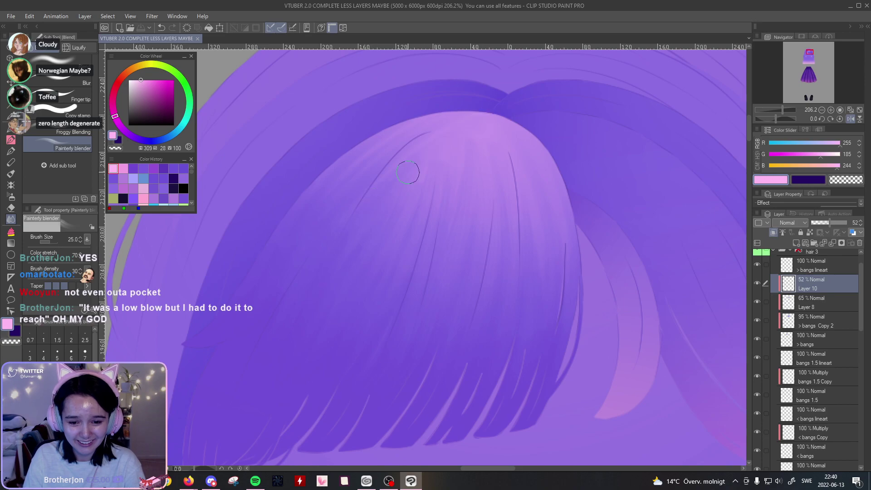
left_click_drag(447, 171, 481, 140)
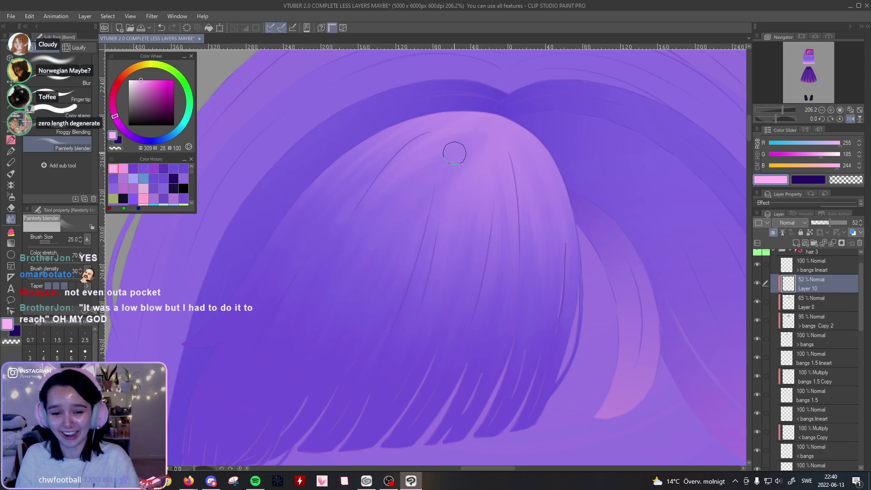
key("bracketleft")
key("bracketleft")
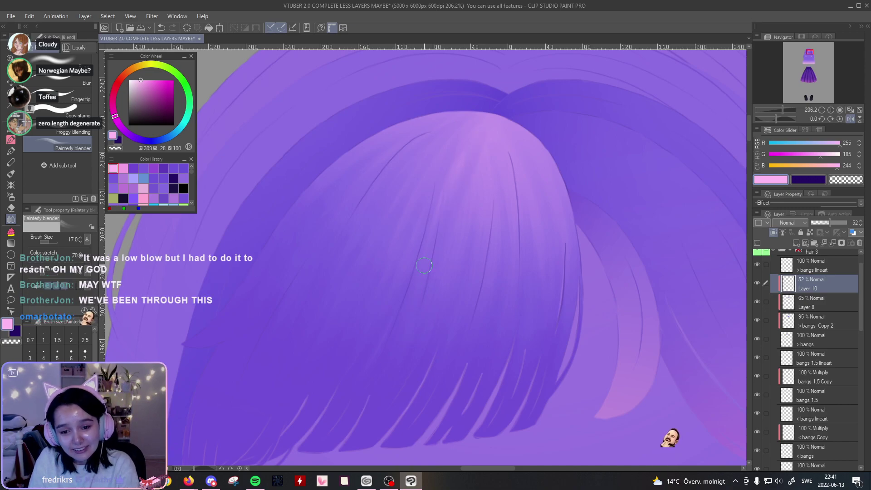
left_click(851, 119)
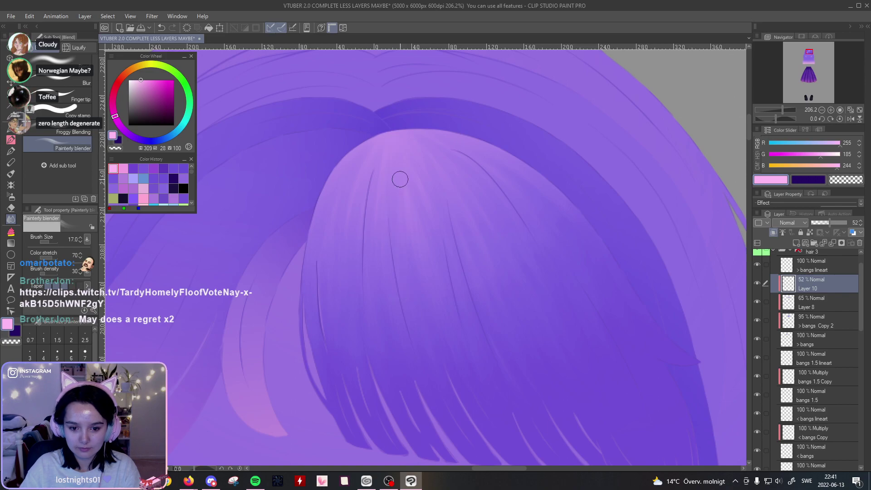
Step: Merge Layer 10 and Layer 8 down into the > bangs Copy 2 layer
left_click_drag(783, 110, 778, 110)
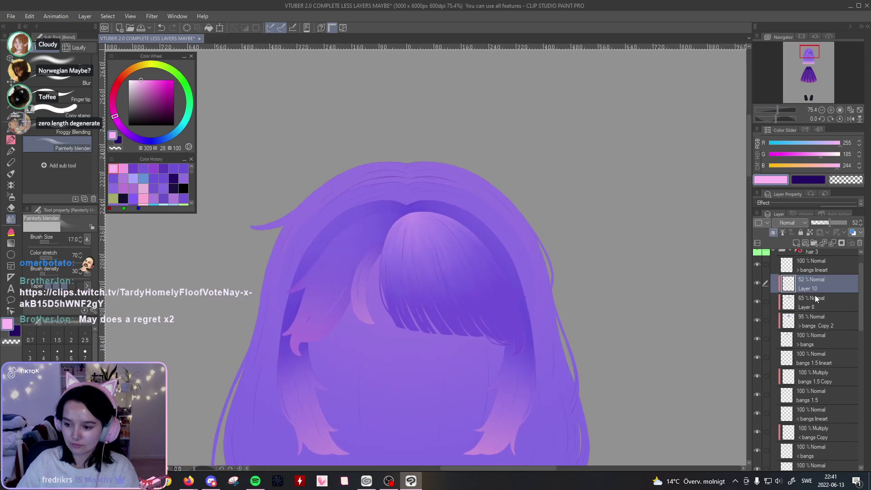
left_click(832, 245)
left_click(832, 243)
left_click_drag(778, 110, 779, 112)
left_click_drag(564, 307, 543, 234)
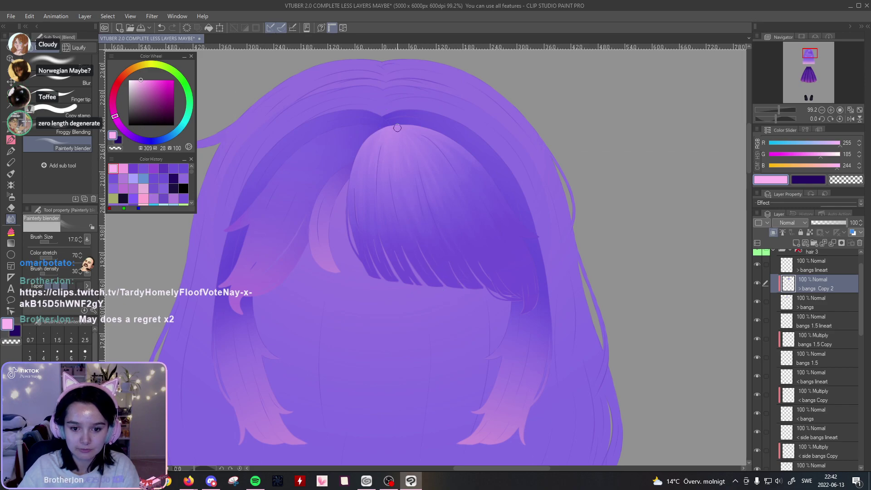
Step: Touch up the blending of the merged bangs shading on the > bangs Copy 2 layer with the Painterly blender
left_click_drag(512, 169, 495, 182)
left_click_drag(775, 119, 778, 118)
left_click_drag(551, 238, 537, 195)
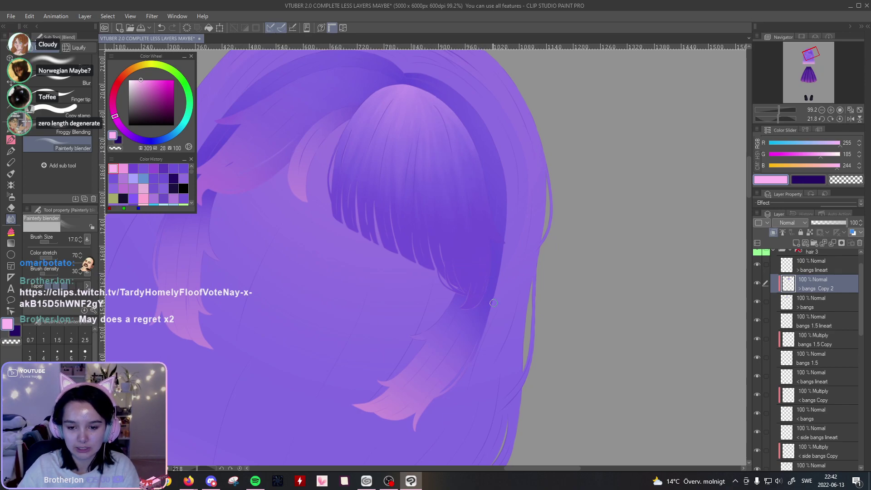
left_click(840, 119)
mouse_move(779, 111)
left_mouse_down()
mouse_move(770, 127)
mouse_move(778, 129)
left_mouse_up()
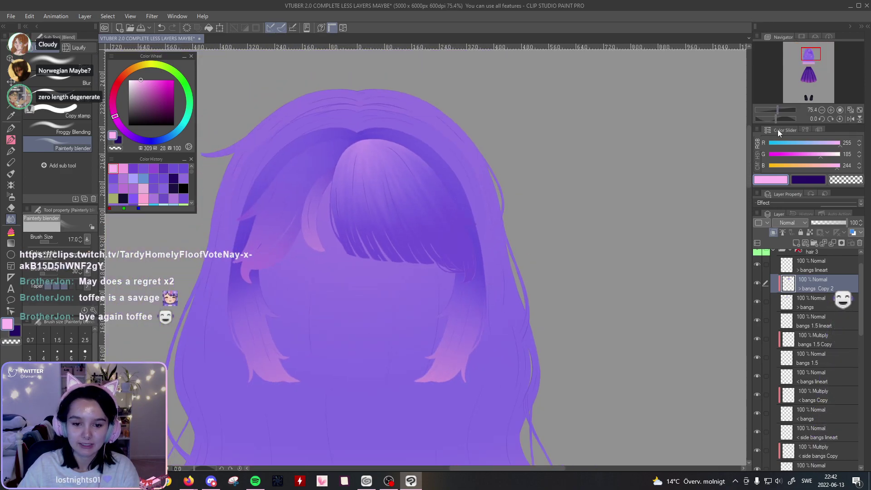
left_click_drag(692, 163, 740, 169)
Step: Set the opacity of the > bangs Copy 2 layer to 84%
mouse_move(838, 223)
left_mouse_down()
mouse_move(829, 222)
mouse_move(848, 230)
left_mouse_up()
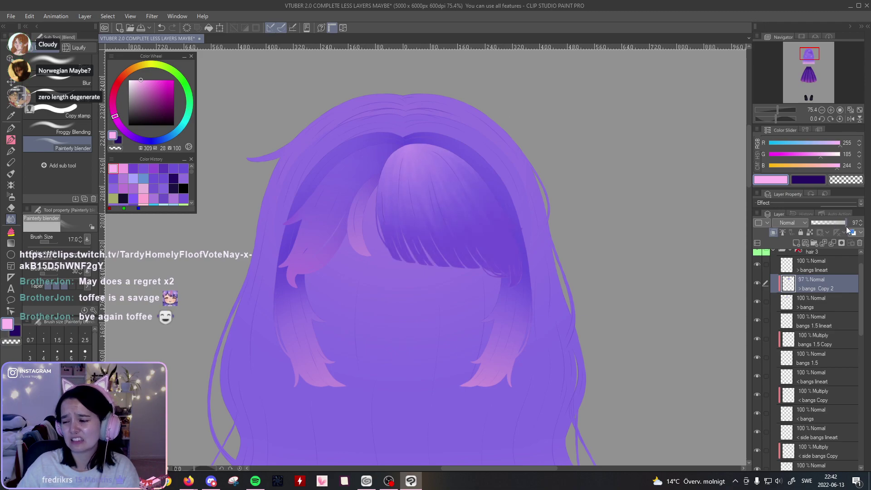
mouse_move(778, 109)
left_mouse_down()
mouse_move(770, 108)
mouse_move(778, 108)
left_mouse_up()
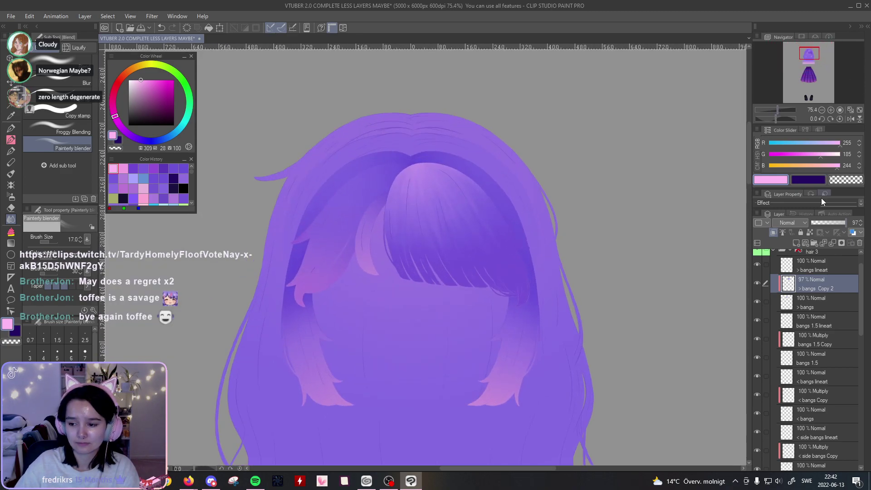
left_click(837, 220)
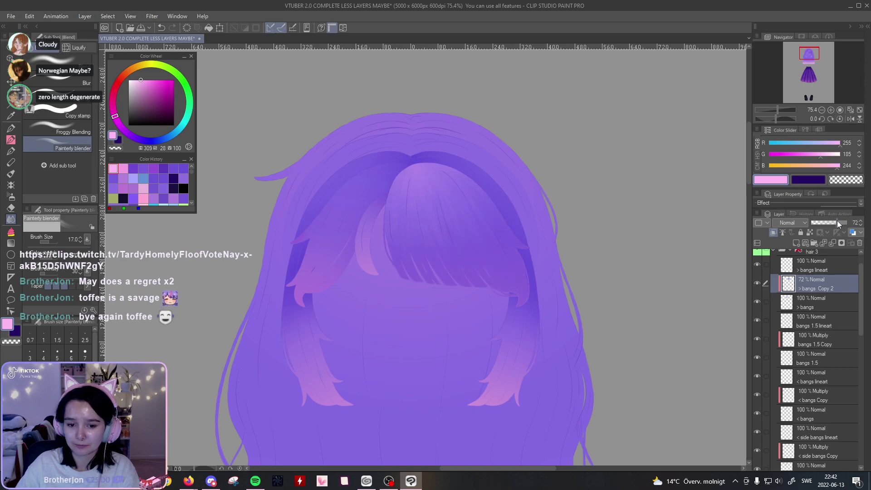
left_click(842, 221)
mouse_move(779, 107)
left_mouse_down()
mouse_move(772, 111)
mouse_move(779, 111)
left_mouse_up()
left_click_drag(477, 294, 461, 278)
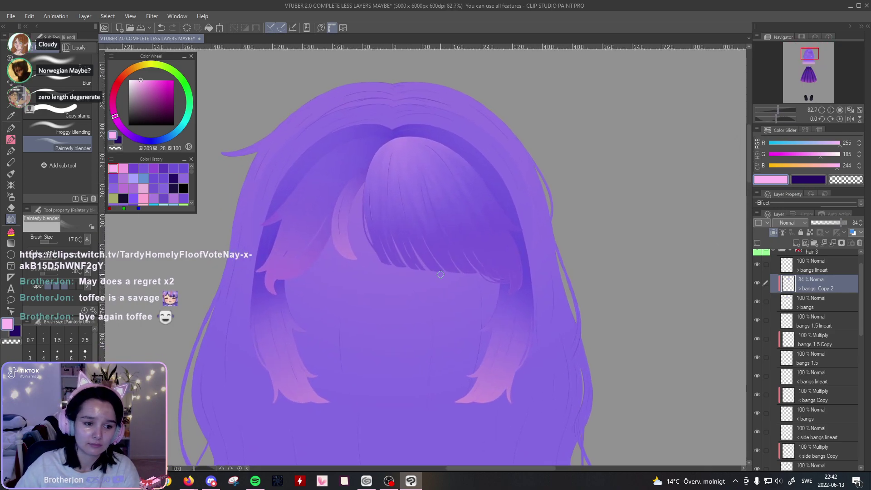
Step: Try to paint a darker violet shadow along the bangs' lower edge with the Thin Gouache brush in two shades
left_click(163, 168)
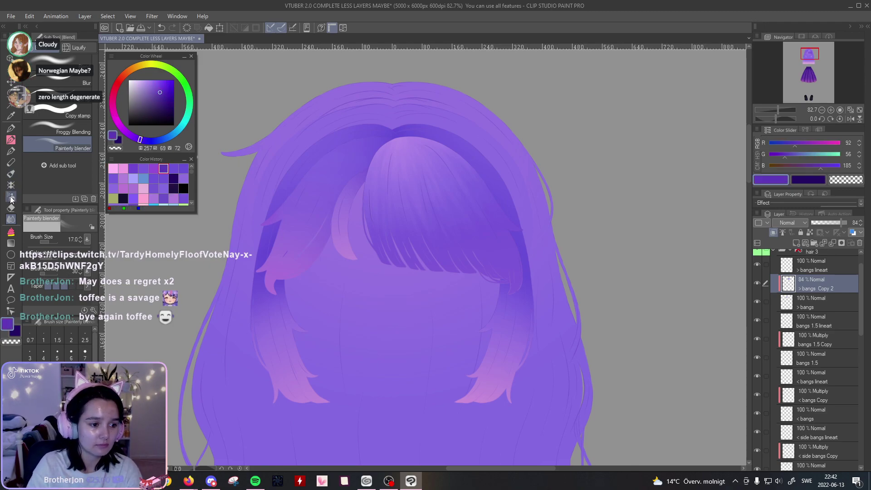
left_click(11, 174)
mouse_move(373, 265)
left_mouse_down()
mouse_move(560, 227)
mouse_move(522, 284)
left_mouse_up()
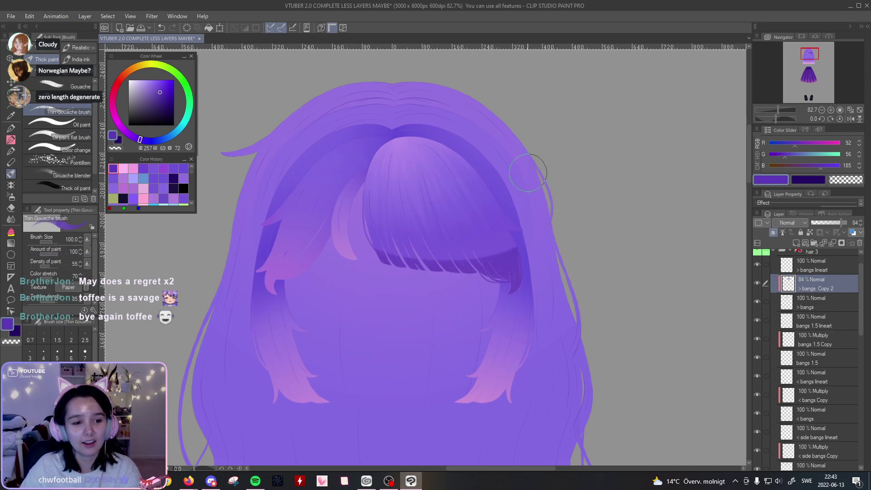
key("ctrl+z")
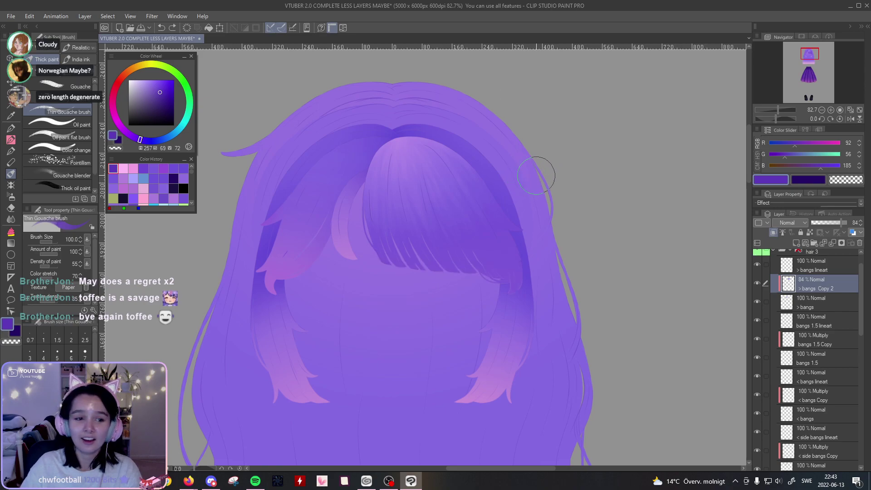
left_click(163, 85)
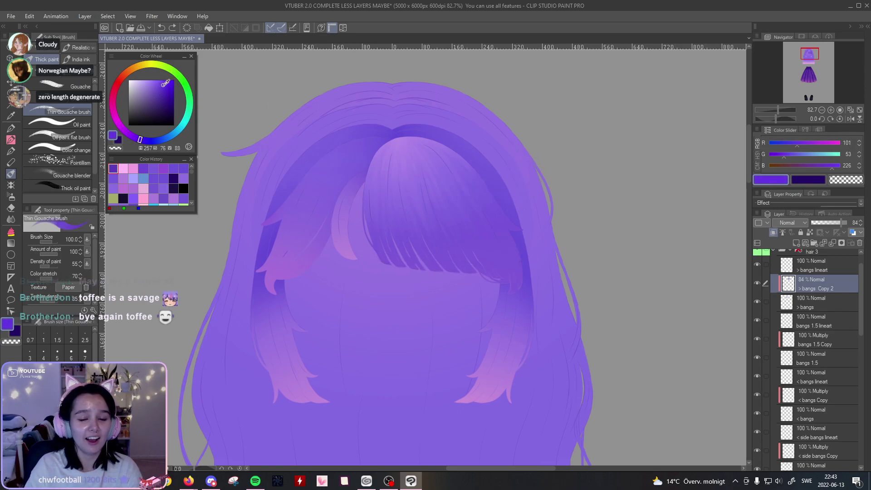
left_click_drag(363, 261, 522, 273)
key("ctrl+z")
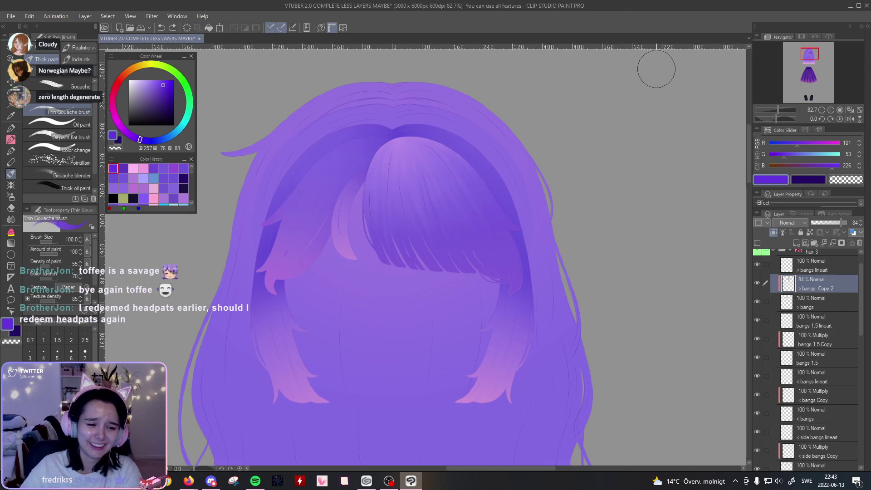
Step: Compare the whole hairstyle with and without the shading on the > bangs Copy 2 layer
left_click(143, 168)
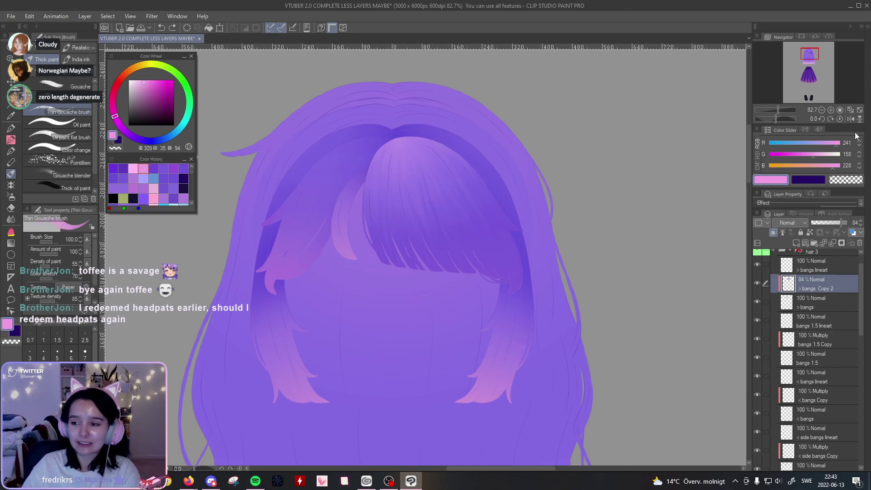
left_click_drag(778, 110, 776, 110)
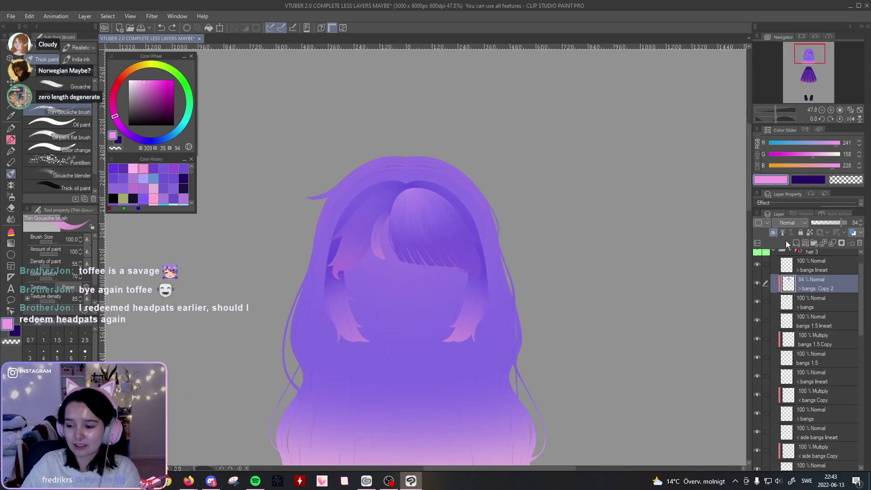
left_click(757, 285)
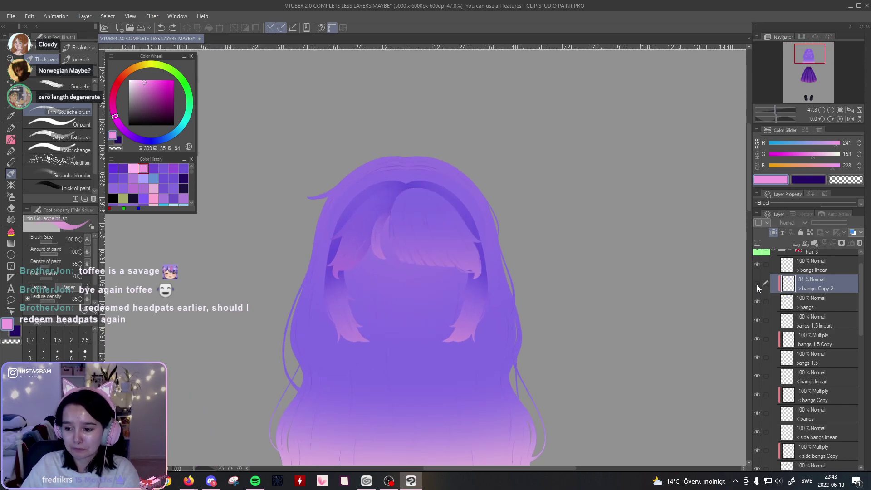
left_click(757, 285)
left_click(757, 284)
left_click(757, 284)
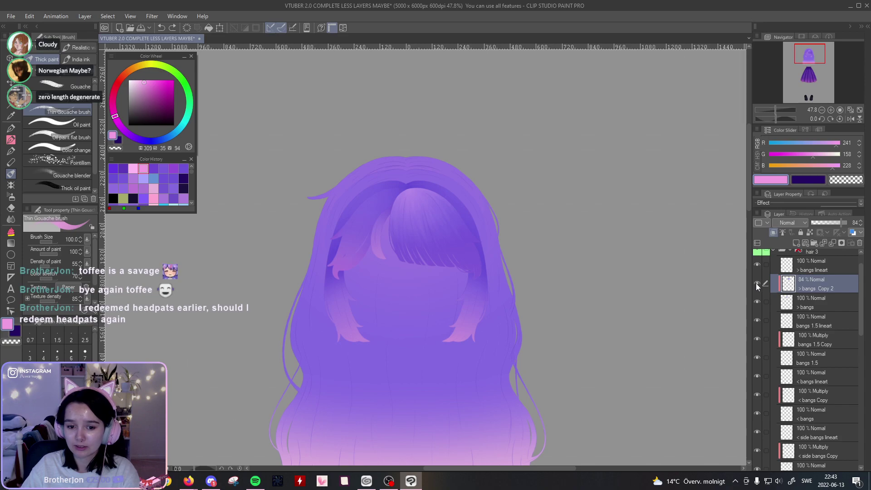
left_click(757, 285)
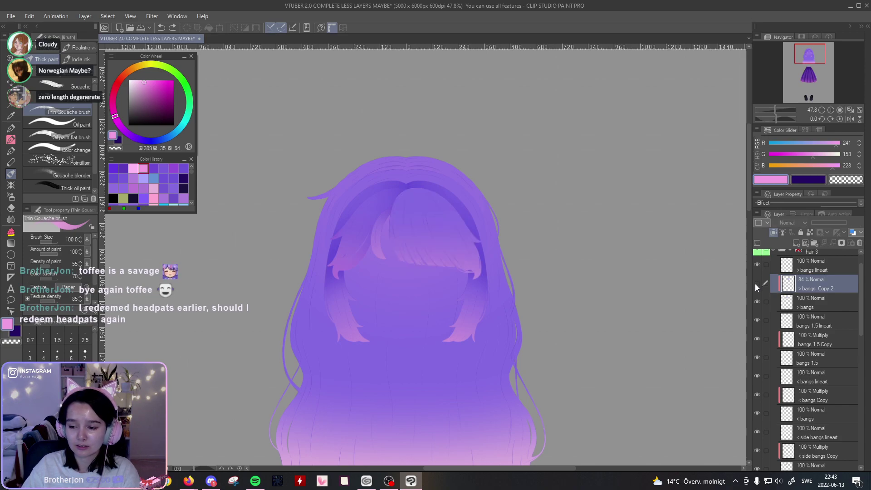
left_click(757, 284)
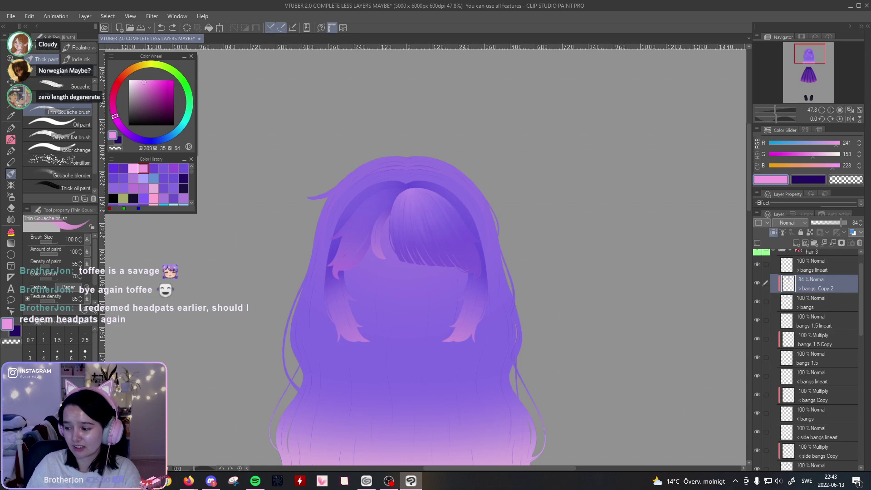
key("alt+Tab")
left_click(649, 5)
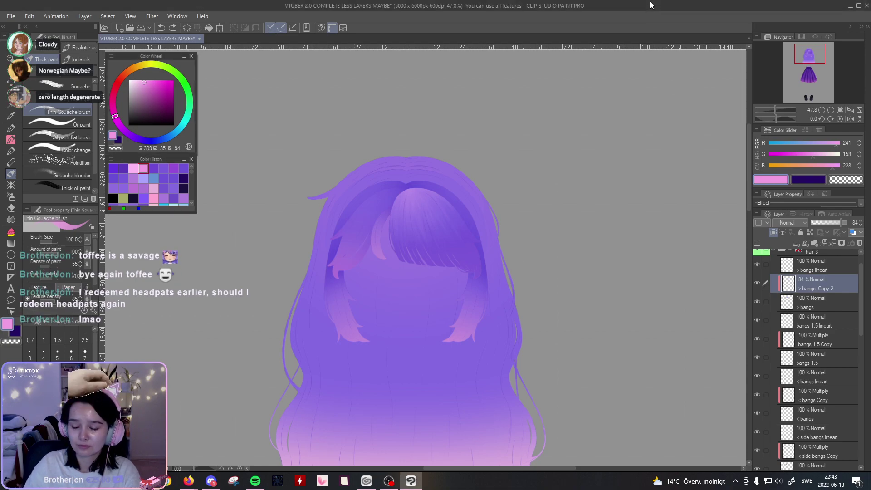
Step: Hide the > bangs Copy 2 layer, add a new clipped layer directly above > bangs, and save the file
left_click_drag(780, 108, 778, 110)
left_click(756, 283)
left_click(756, 283)
left_click(758, 283)
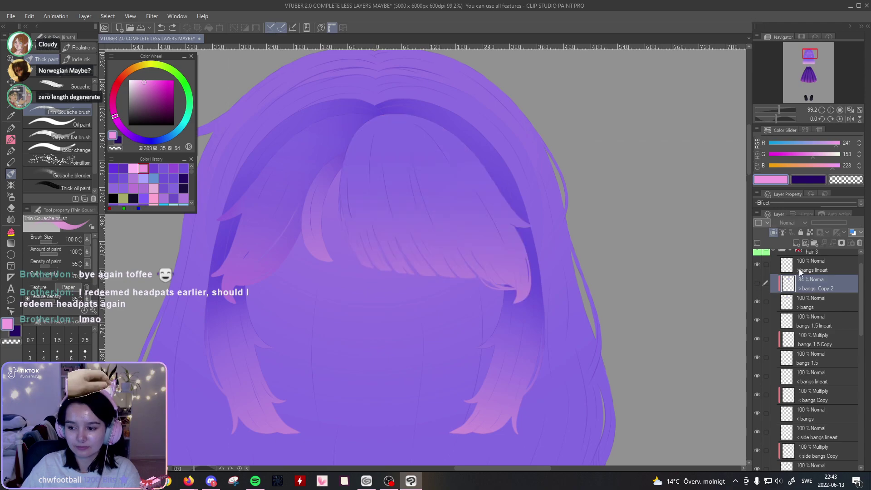
left_click(806, 299)
left_click(792, 242)
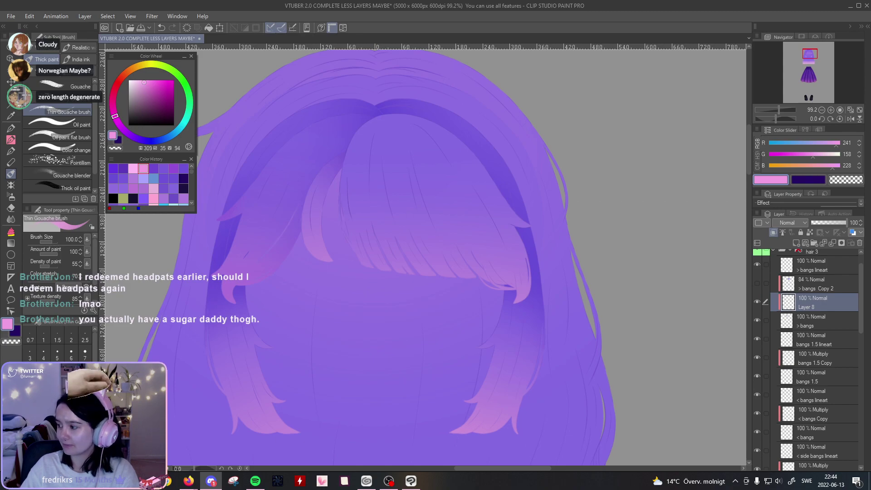
key("ctrl+s")
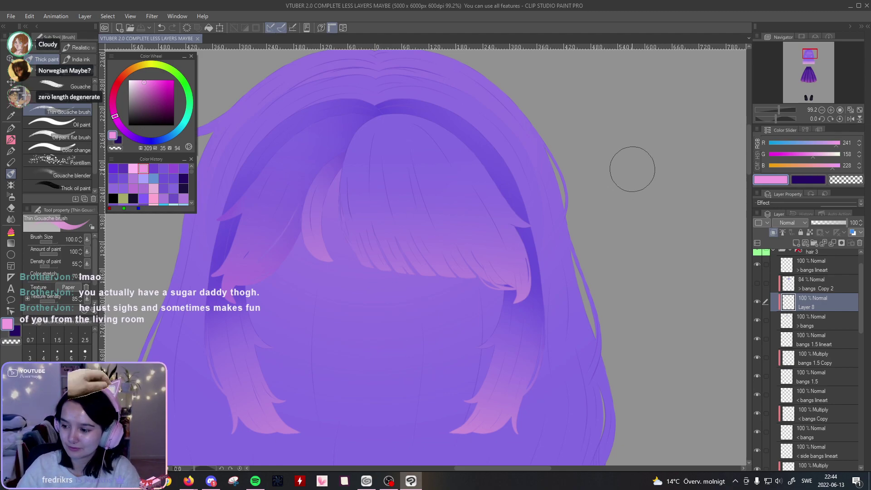
Step: Try to paint a violet shadow across the upper bangs on Layer 8 with the Thin Gouache brush at size 100
mouse_move(623, 222)
left_mouse_down()
mouse_move(622, 210)
mouse_move(629, 227)
left_mouse_up()
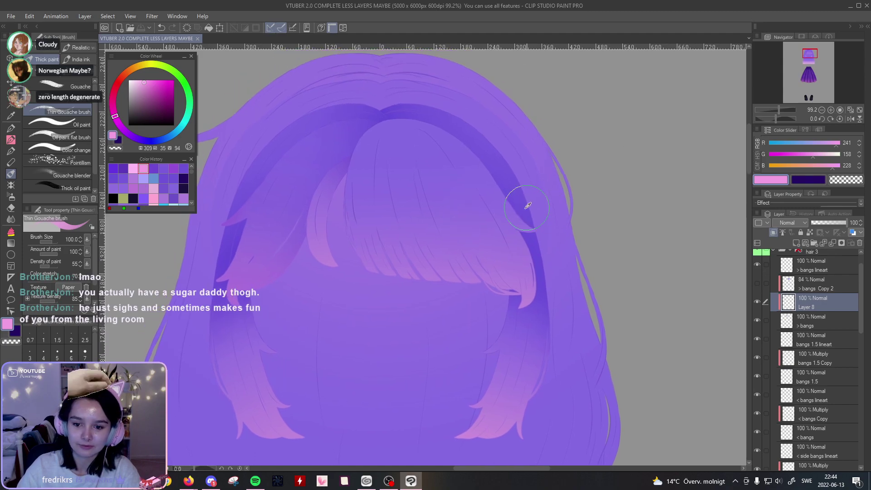
left_click(529, 214, "alt")
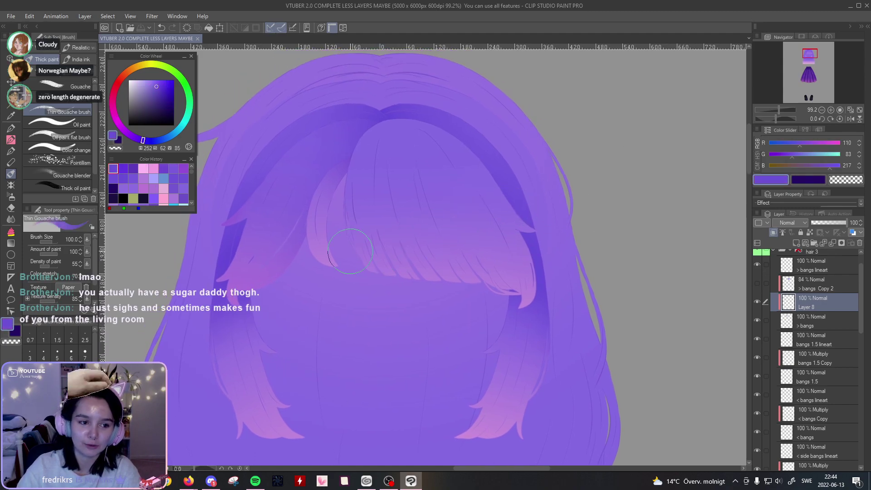
left_click(123, 168)
mouse_move(598, 136)
left_mouse_down()
mouse_move(598, 150)
mouse_move(596, 142)
left_mouse_up()
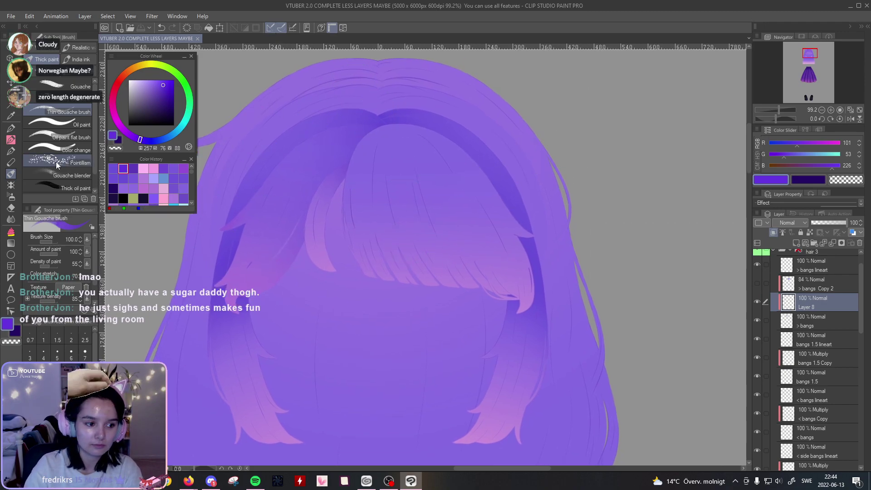
mouse_move(386, 145)
left_mouse_down()
mouse_move(413, 134)
mouse_move(374, 151)
mouse_move(375, 140)
mouse_move(408, 136)
mouse_move(406, 124)
mouse_move(369, 132)
mouse_move(386, 146)
mouse_move(371, 167)
mouse_move(422, 161)
mouse_move(467, 123)
left_mouse_up()
key("ctrl+z")
key("ctrl+z")
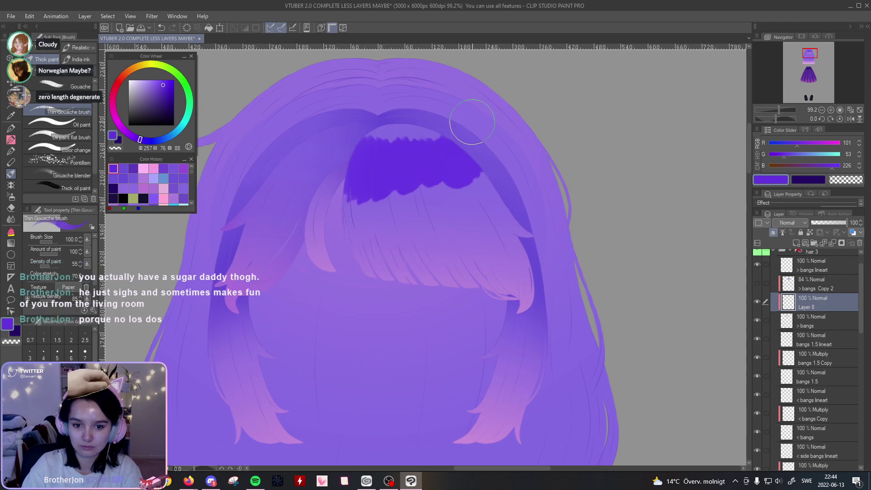
key("ctrl+z")
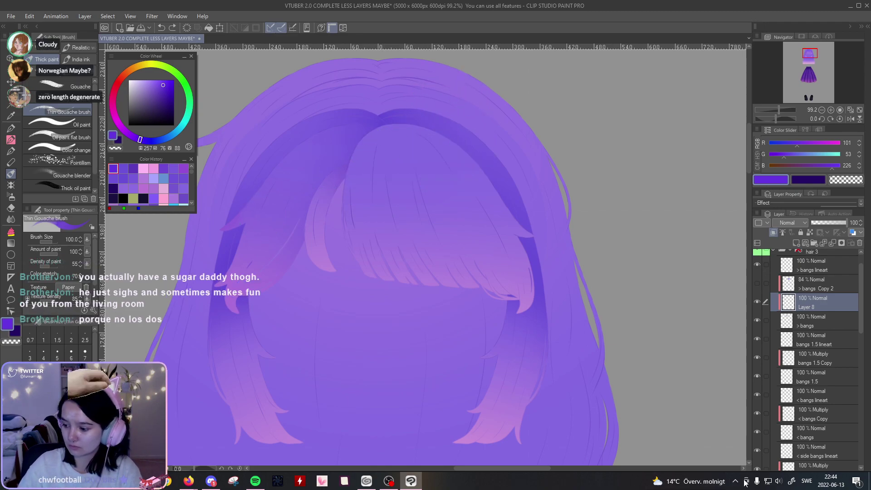
key("alt+Tab")
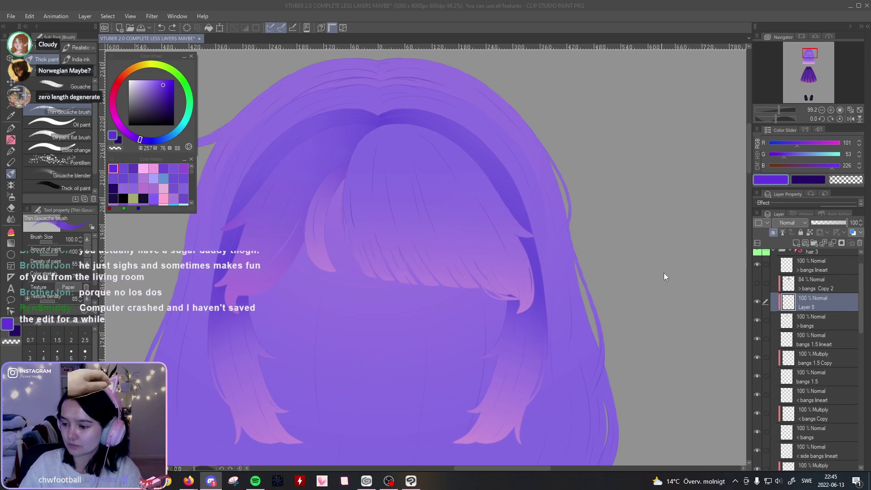
left_click(641, 10)
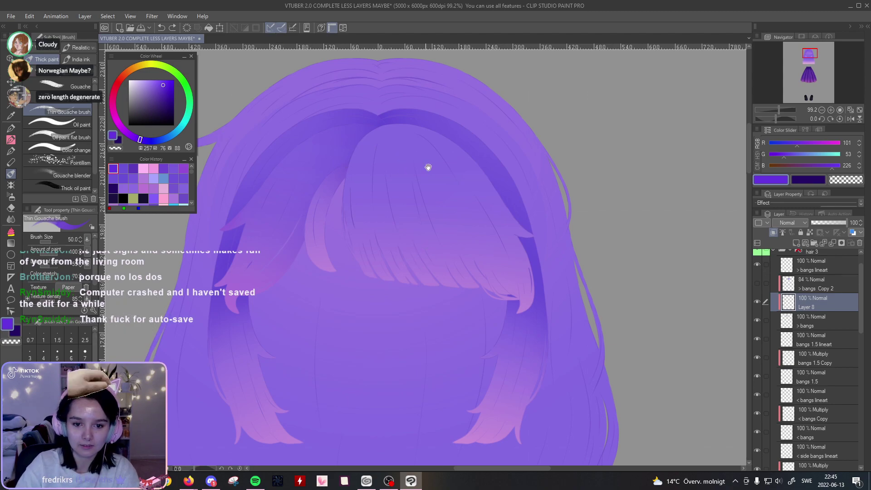
Step: Paint a vivid violet crown shadow and a lighter purple middle band on the bangs with the Thin Gouache brush at size 50
left_click_drag(427, 168, 406, 177)
mouse_move(363, 132)
left_mouse_down()
mouse_move(353, 192)
mouse_move(391, 176)
mouse_move(403, 144)
mouse_move(410, 125)
left_mouse_up()
left_click(429, 199, "alt")
mouse_move(335, 199)
left_mouse_down()
mouse_move(390, 211)
mouse_move(417, 173)
mouse_move(462, 184)
left_mouse_up()
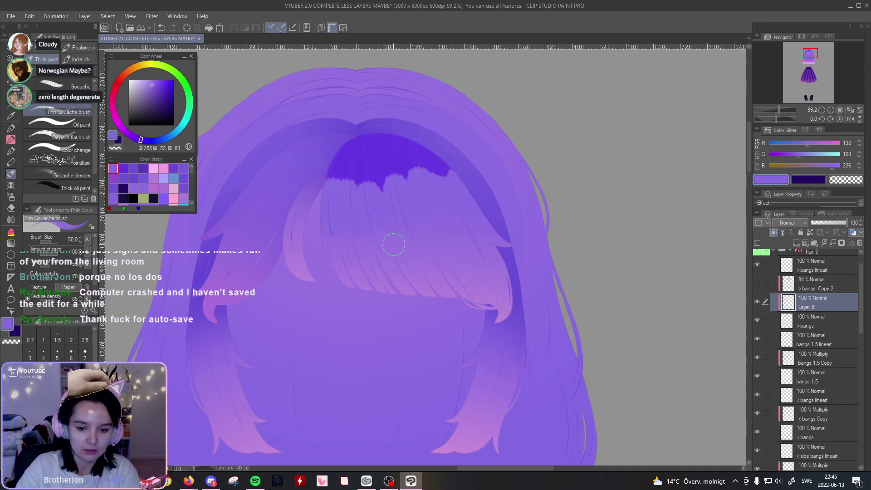
Step: Delete the hidden > bangs Copy 2 layer
left_click(835, 289)
left_click(858, 243)
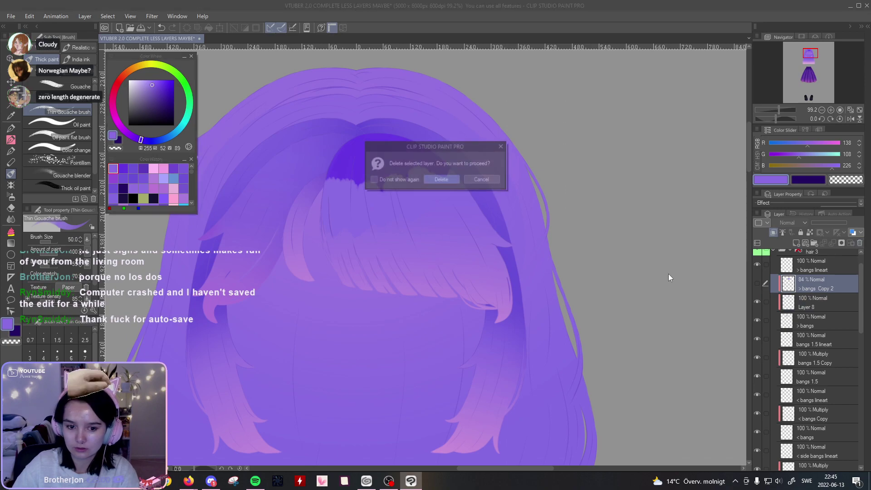
key("Return")
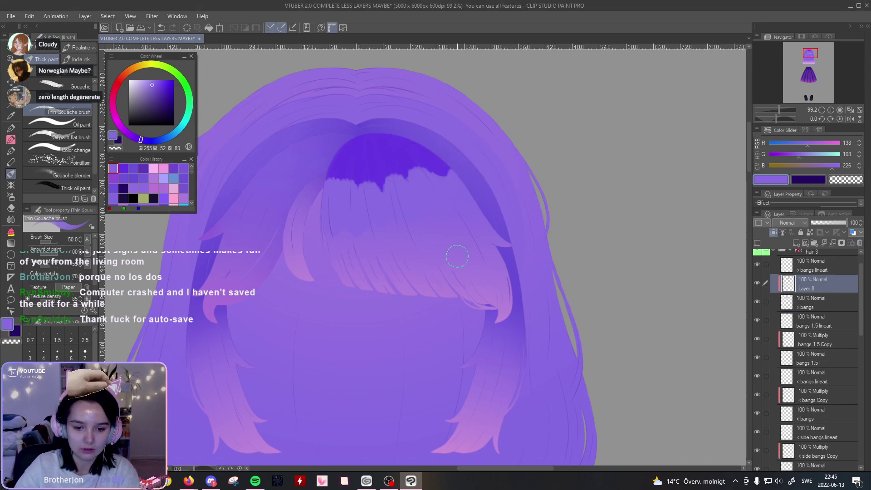
Step: Paint dark purple shadow patches at the crown and in three spots across the middle of the bangs on Layer 8
left_click(143, 169)
left_click_drag(340, 223, 358, 241)
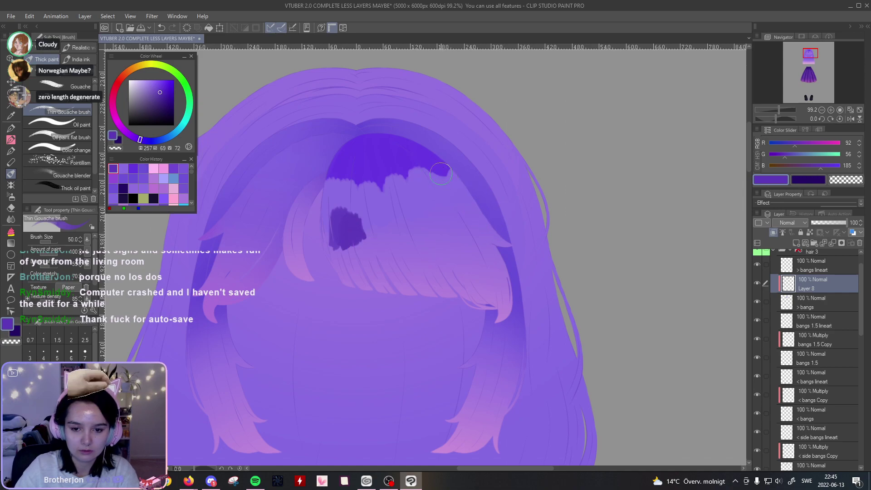
left_click_drag(350, 143, 408, 143)
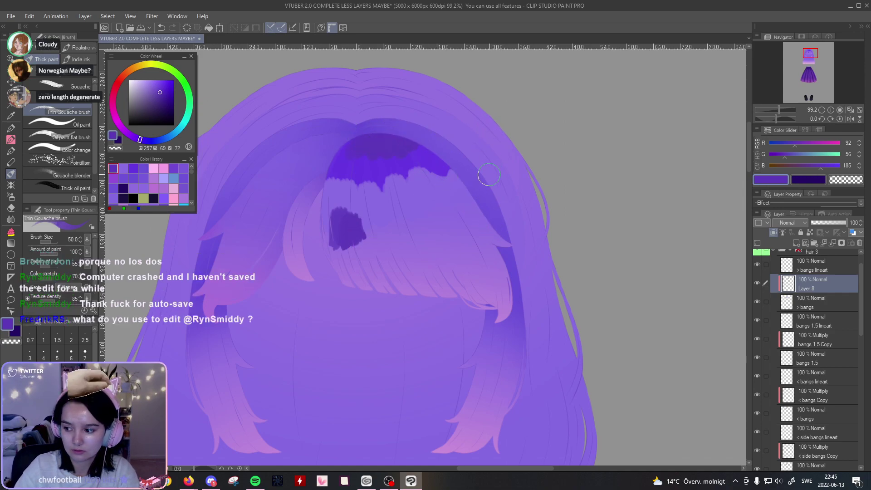
mouse_move(464, 208)
left_mouse_down()
mouse_move(474, 236)
mouse_move(489, 225)
left_mouse_up()
left_click_drag(393, 220, 442, 234)
key("alt")
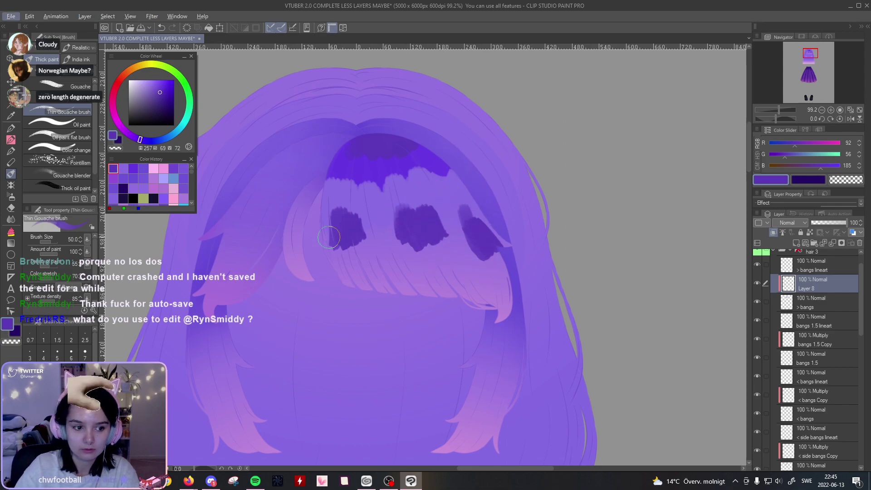
Step: Paint the bangs' tips pink, and cut into the dark patches and crown shadow with lighter purple sampled from the bangs
left_click(163, 168)
mouse_move(344, 265)
left_mouse_down()
mouse_move(401, 293)
mouse_move(434, 281)
mouse_move(481, 307)
mouse_move(499, 318)
left_mouse_up()
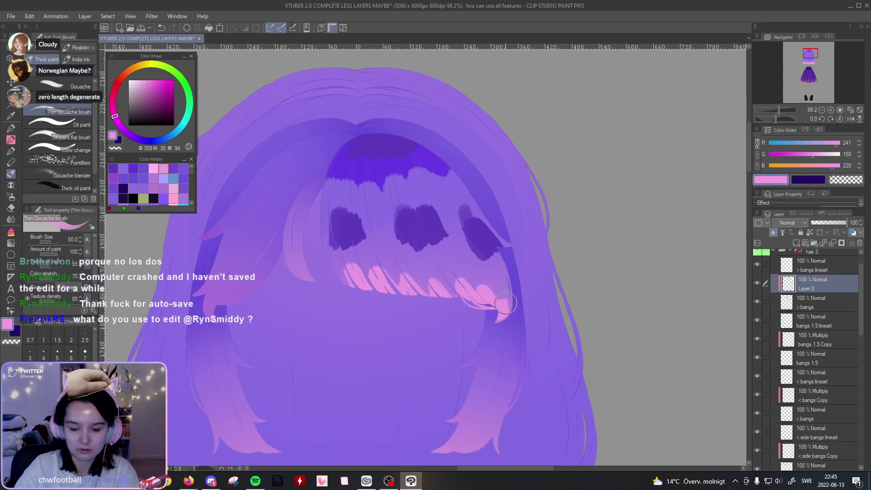
left_click(465, 249, "alt")
mouse_move(465, 249)
left_mouse_down()
mouse_move(395, 219)
mouse_move(366, 237)
mouse_move(354, 234)
mouse_move(392, 227)
mouse_move(375, 157)
mouse_move(424, 191)
left_mouse_up()
Step: Blend the crown shadow, first dark patch and pink tips in the bangs' left part with the Painterly blender
left_click(11, 218)
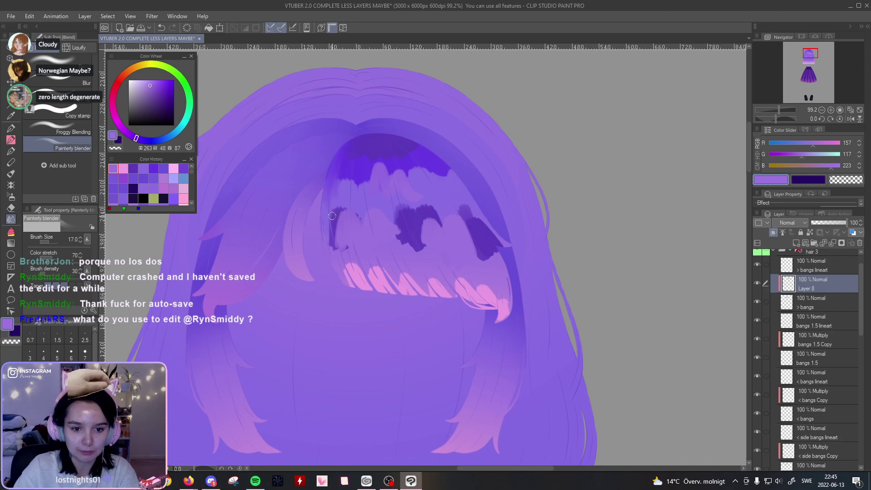
mouse_move(345, 196)
left_mouse_down()
mouse_move(355, 298)
mouse_move(371, 275)
mouse_move(361, 249)
left_mouse_up()
left_click_drag(366, 184, 389, 300)
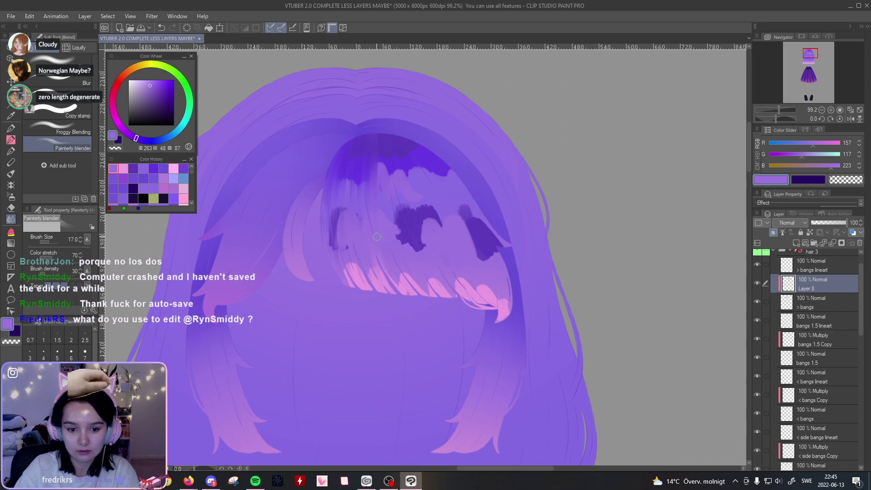
left_click_drag(778, 109, 780, 108)
left_click_drag(465, 214, 524, 227)
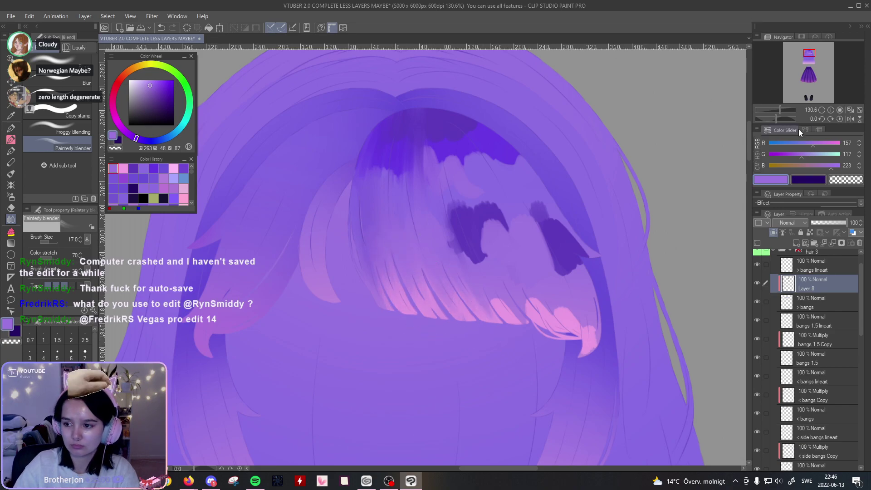
left_click(777, 110)
left_click_drag(777, 111, 778, 113)
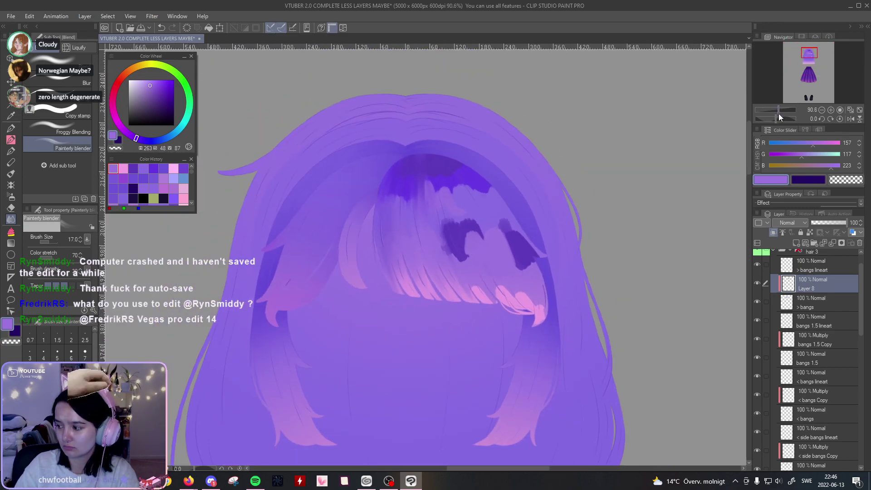
left_click_drag(778, 114, 783, 116)
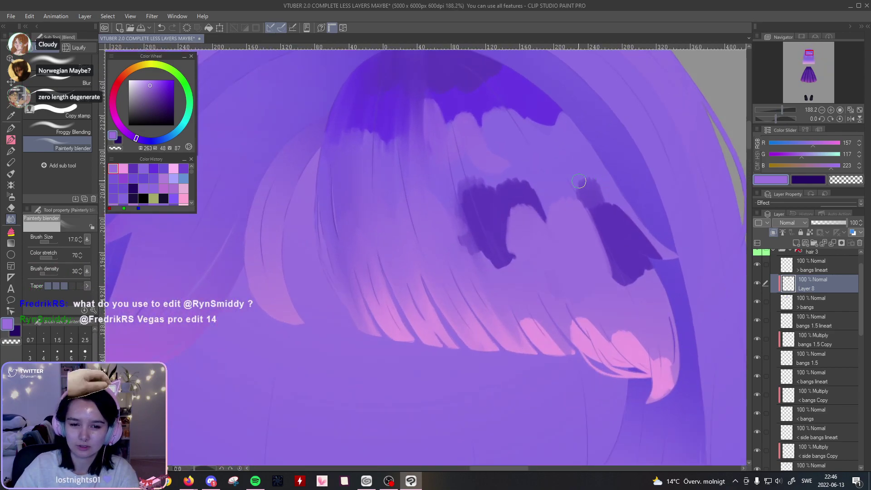
Step: Undo the latest blending strokes on the bangs
scroll(432, 249, "up", 5)
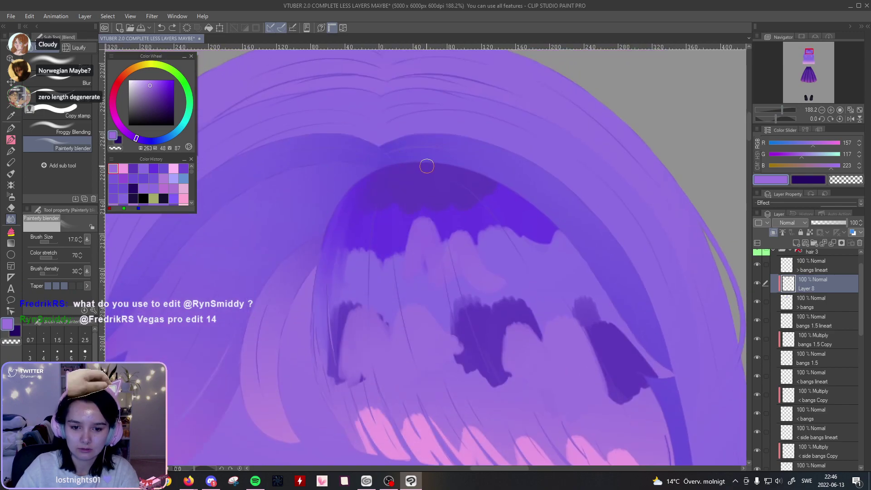
key("ctrl+z")
key("ctrl+z")
key("ctrl+z")
key("ctrl+z")
key("ctrl+z")
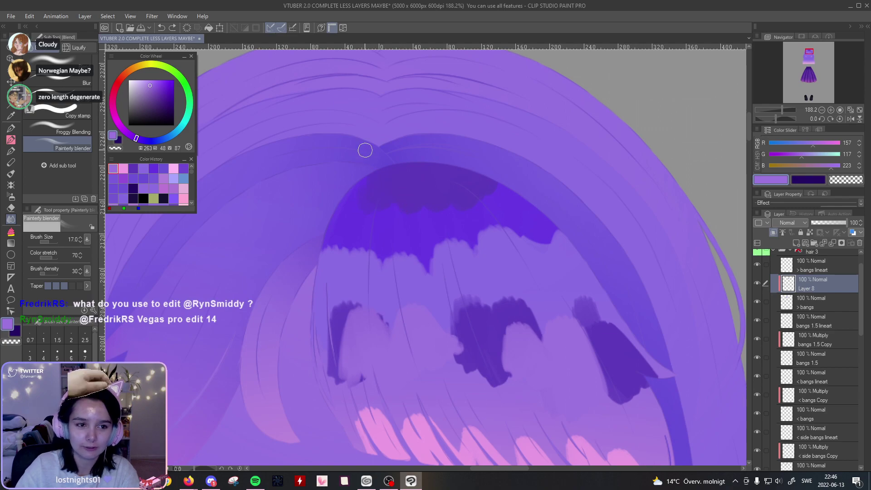
key("ctrl+z")
Step: Blend the violet crown shadow downward into the lighter purple and dark patch in the bangs' left part with the Painterly blender
mouse_move(397, 190)
left_mouse_down()
mouse_move(437, 180)
mouse_move(414, 265)
left_mouse_up()
mouse_move(428, 181)
left_mouse_down()
mouse_move(433, 292)
mouse_move(400, 254)
left_mouse_up()
left_click_drag(422, 204, 393, 250)
left_click_drag(408, 186, 380, 247)
mouse_move(420, 162)
left_mouse_down()
mouse_move(380, 240)
mouse_move(355, 233)
left_mouse_up()
left_click_drag(385, 172, 354, 238)
left_click_drag(414, 156, 371, 242)
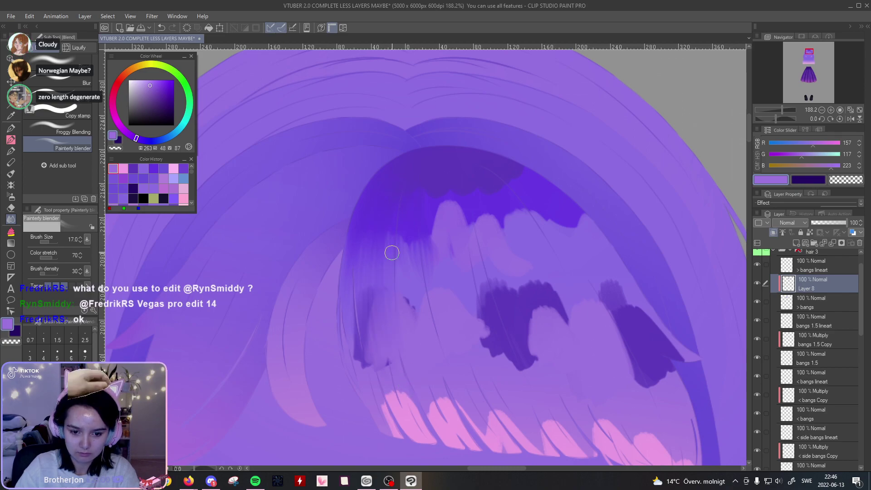
left_click_drag(450, 343, 401, 220)
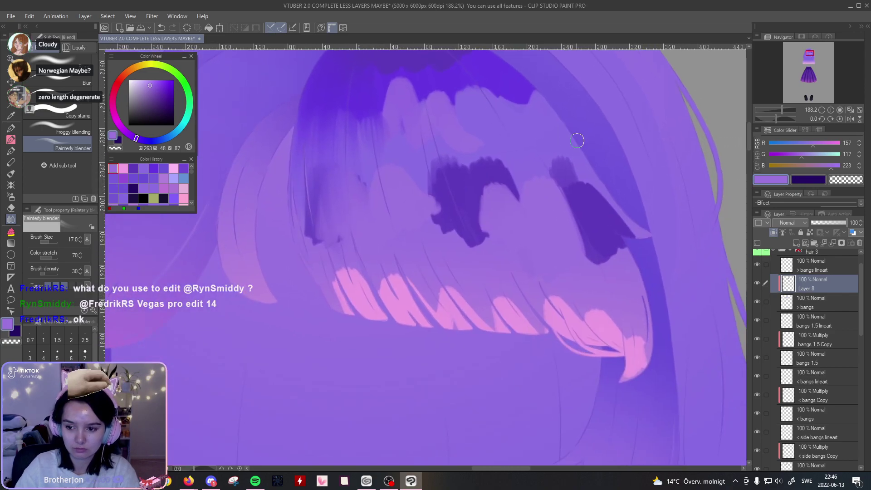
Step: Clear all the painted shading from Layer 8 on the bangs
mouse_move(496, 378)
left_mouse_down()
mouse_move(469, 336)
mouse_move(494, 363)
mouse_move(504, 396)
left_mouse_up()
key("e")
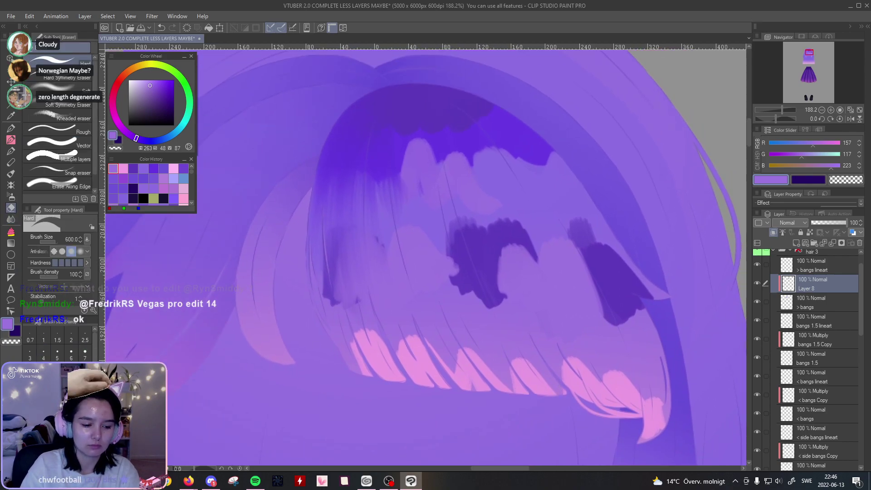
key("Delete")
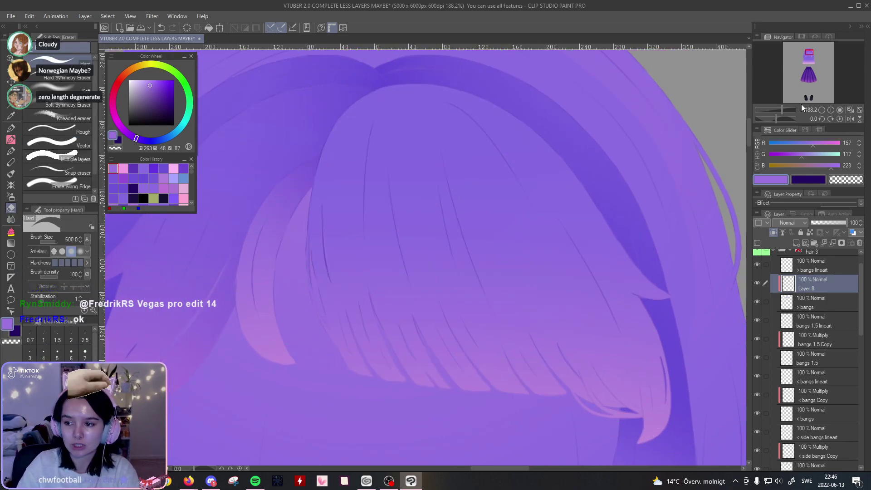
left_click(779, 109)
left_click_drag(779, 109, 783, 107)
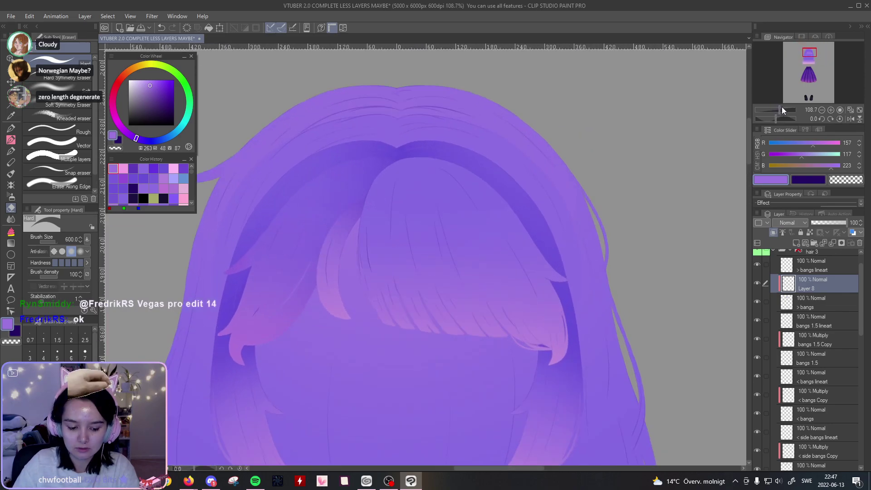
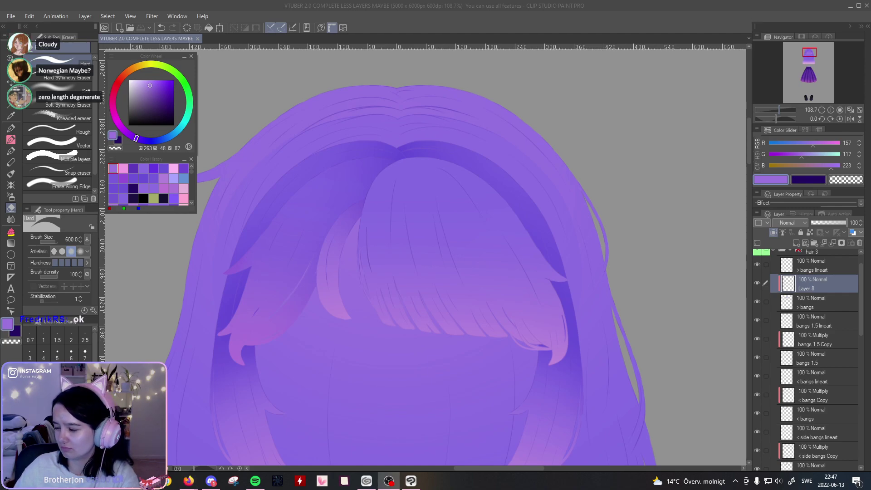
left_click(188, 481)
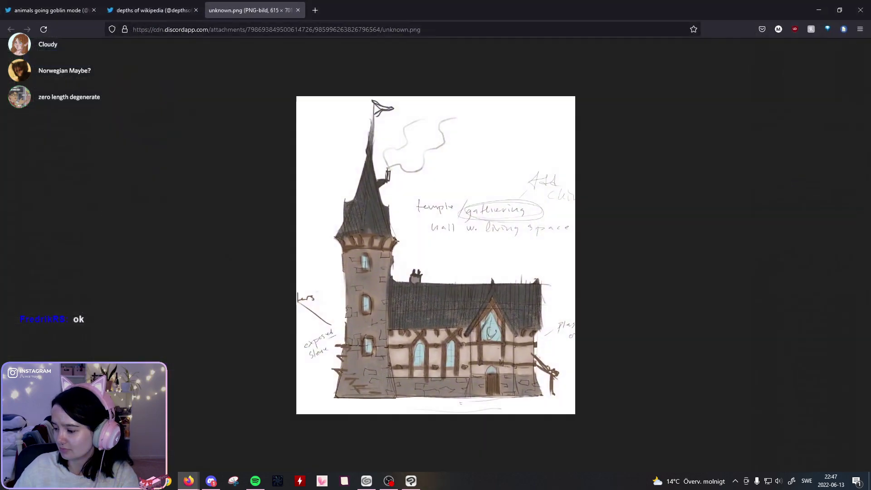
left_click(862, 6)
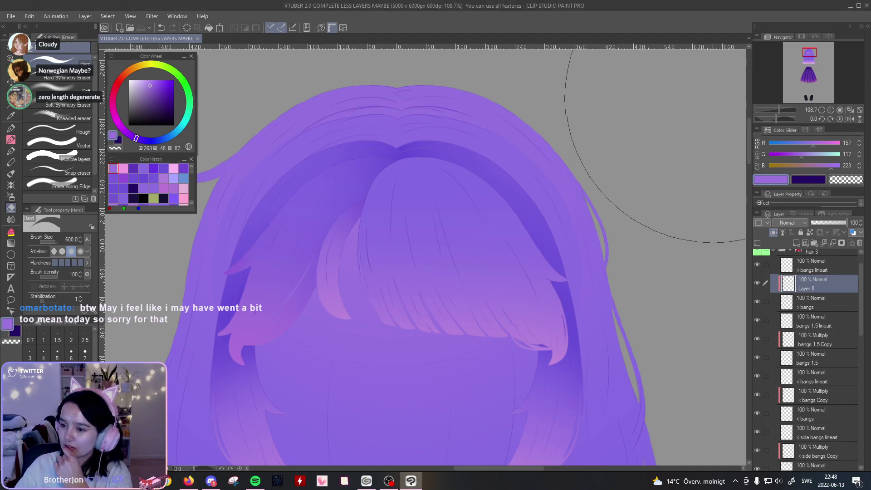
Step: Add a new layer clipped to the back hair layer, and enable the symmetry ruler of the back hair 3 folder
scroll(627, 298, "down", 5)
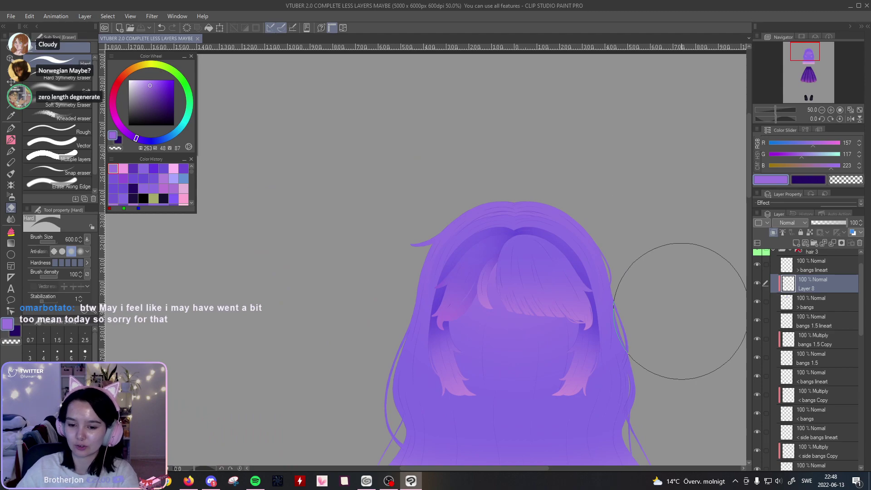
left_click_drag(775, 109, 780, 110)
left_click_drag(647, 222, 428, 237)
left_click_drag(498, 266, 557, 281)
left_click_drag(864, 301, 862, 430)
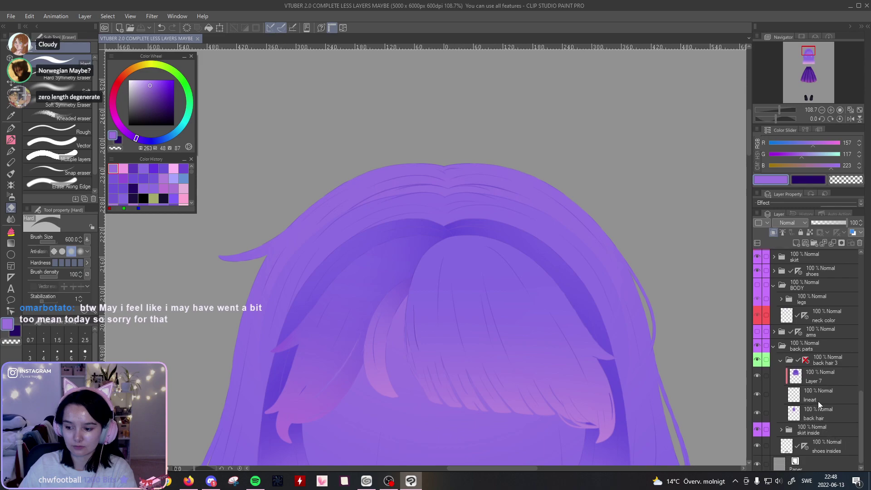
left_click(757, 376)
left_click(756, 376)
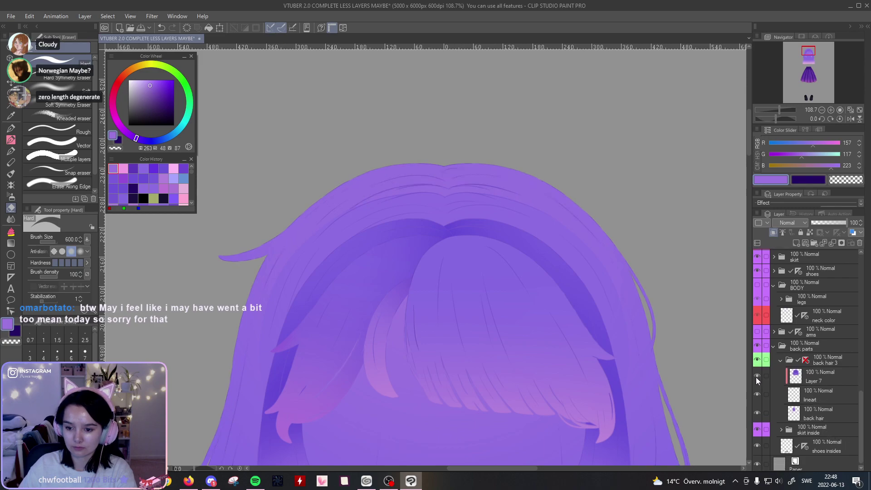
left_click(812, 410)
left_click(797, 243)
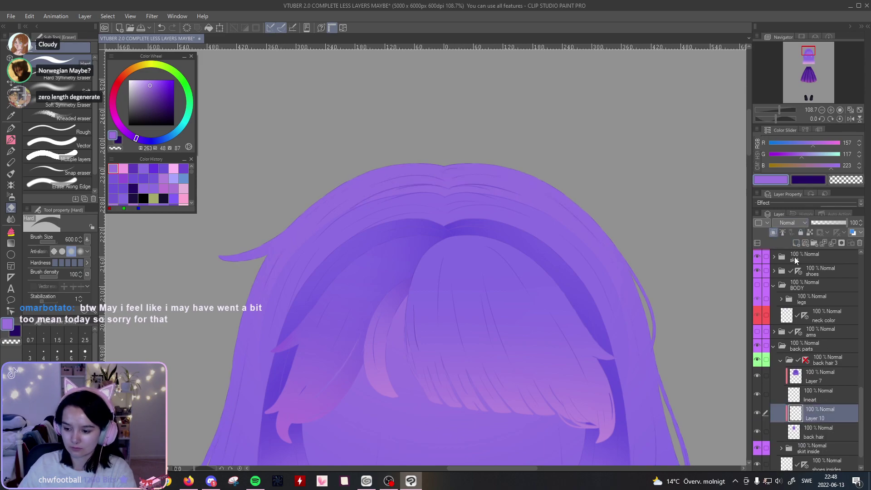
left_click(804, 361, "shift")
left_click(821, 417)
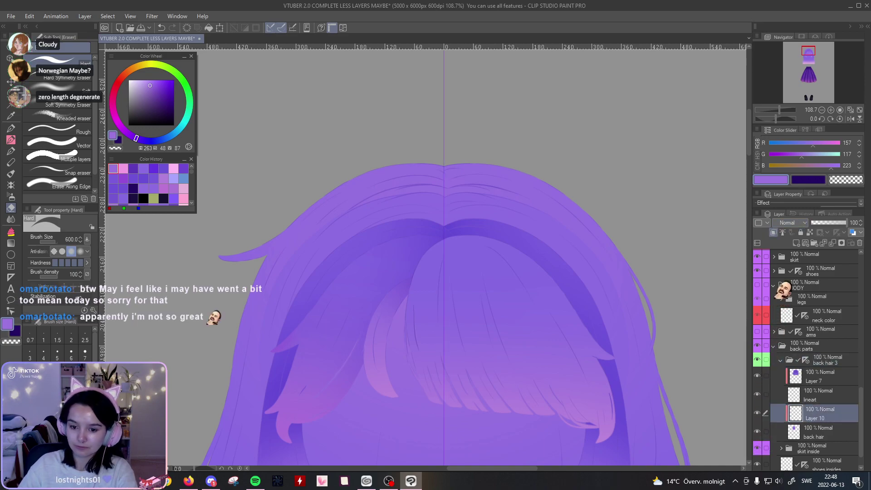
Step: Paint a purple shadow with a darker purple center at the back hair's top parting, using sampled colors and the SOIPEN at size 120
left_click(615, 381, "alt")
left_click_drag(779, 109, 782, 109)
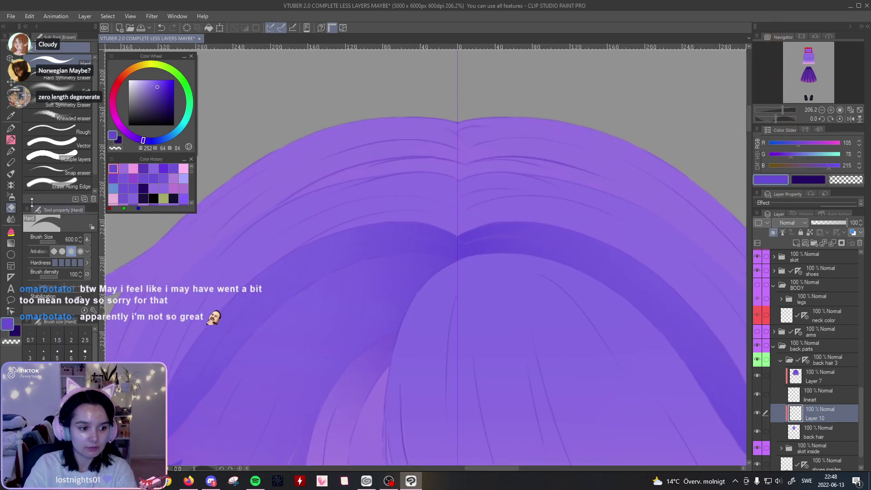
left_click(11, 128)
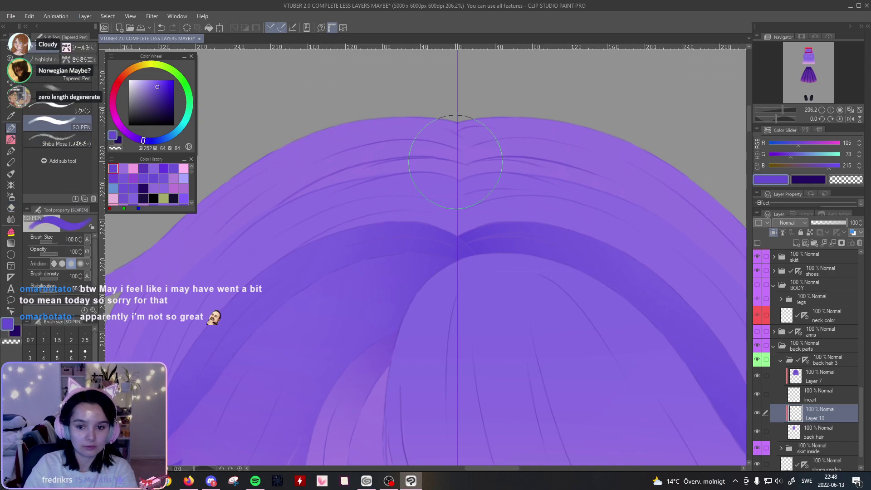
left_click_drag(438, 159, 388, 123)
key("ctrl+z")
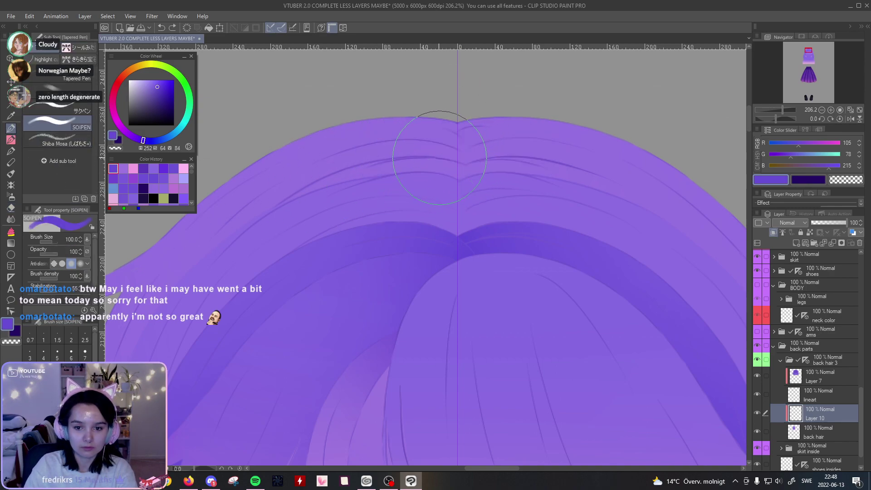
left_click(545, 159, "alt")
left_click(85, 407)
left_click_drag(472, 122, 444, 119)
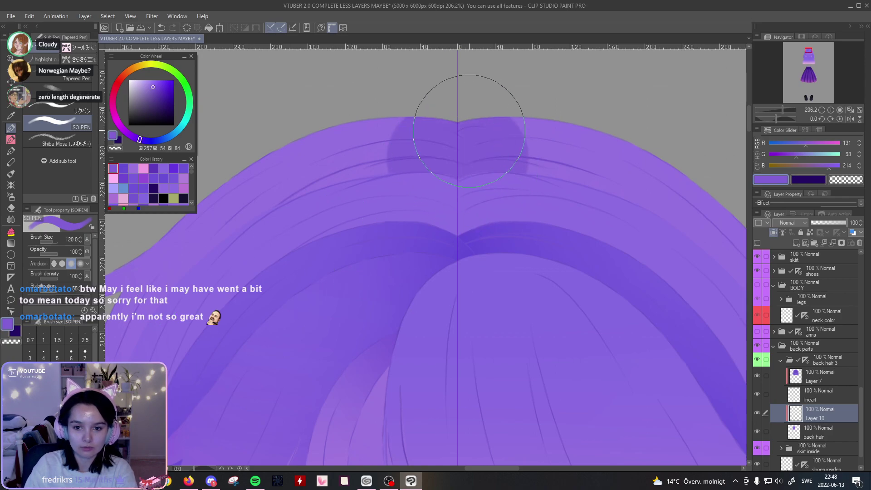
left_click(480, 233, "alt")
left_click_drag(451, 132, 463, 144)
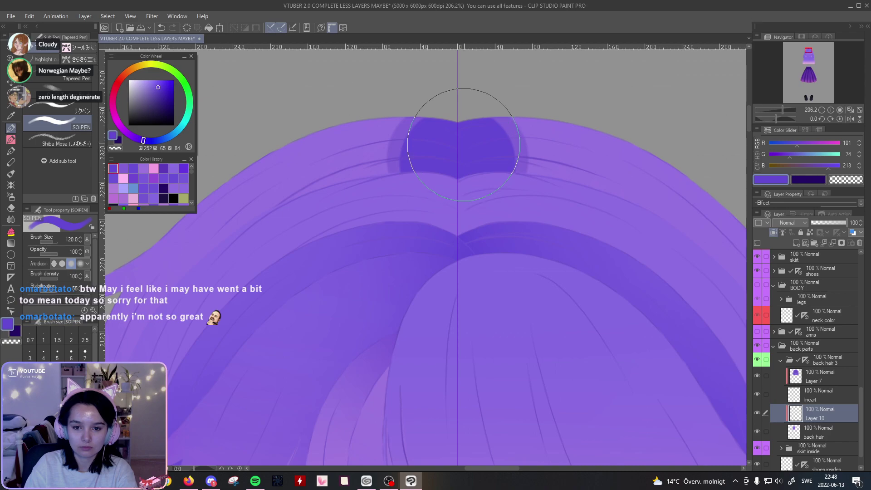
Step: Blend the parting shadow outward along the top of the back hair with the Painterly blender at size 40
left_click(11, 221)
key("]")
key("]")
key("]")
key("]")
mouse_move(448, 159)
left_mouse_down()
mouse_move(356, 189)
mouse_move(459, 167)
mouse_move(308, 195)
left_mouse_up()
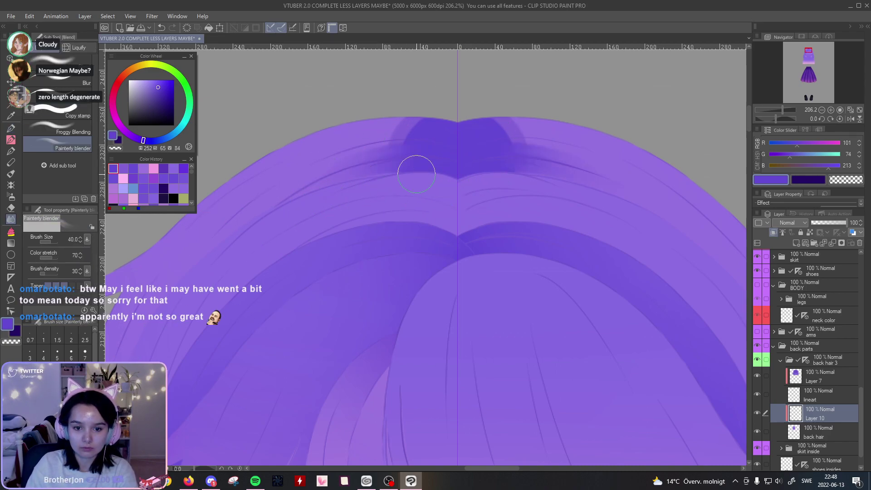
mouse_move(422, 144)
left_mouse_down()
mouse_move(449, 136)
mouse_move(444, 128)
mouse_move(465, 128)
mouse_move(318, 190)
mouse_move(435, 166)
left_mouse_up()
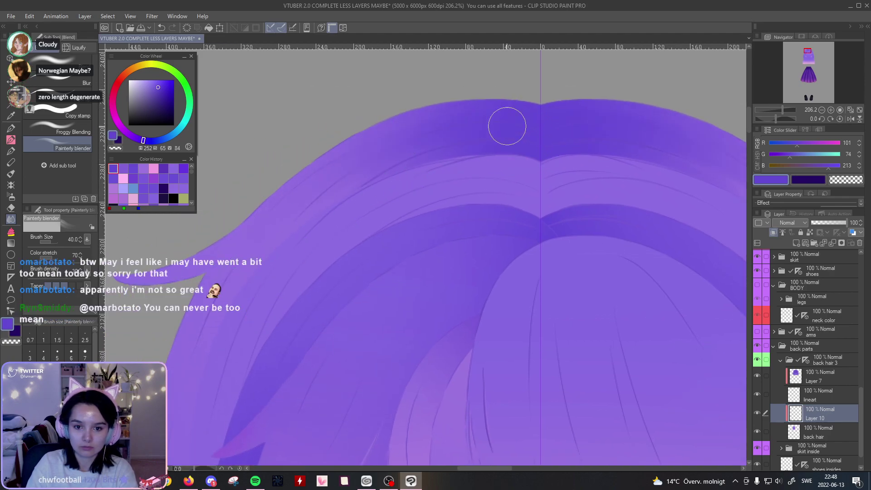
Step: Hide the hair 3 folder to expose the back hair underneath
mouse_move(781, 107)
left_mouse_down()
mouse_move(772, 117)
mouse_move(781, 118)
left_mouse_up()
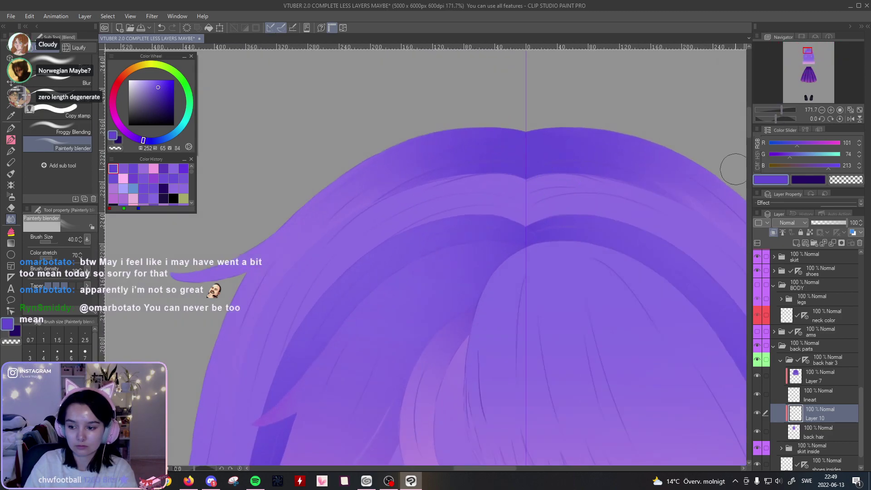
left_click_drag(860, 399, 856, 263)
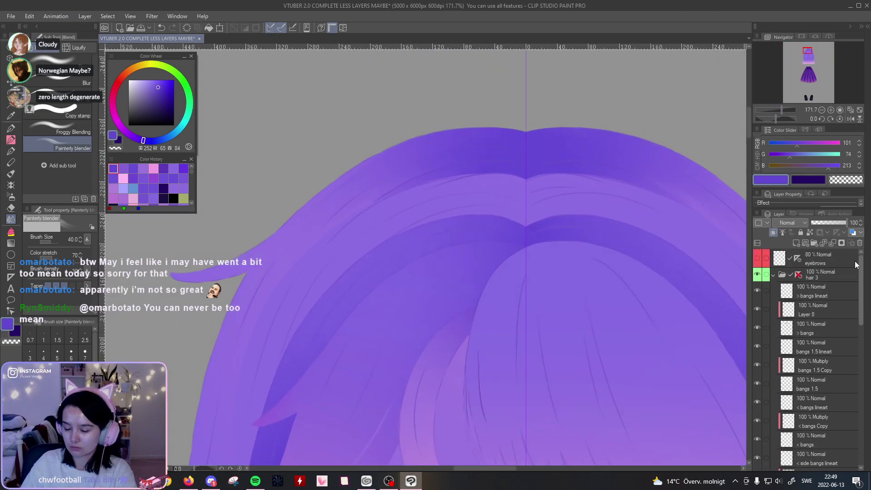
left_click(758, 275)
left_click_drag(861, 313, 864, 433)
left_click_drag(612, 237, 582, 254)
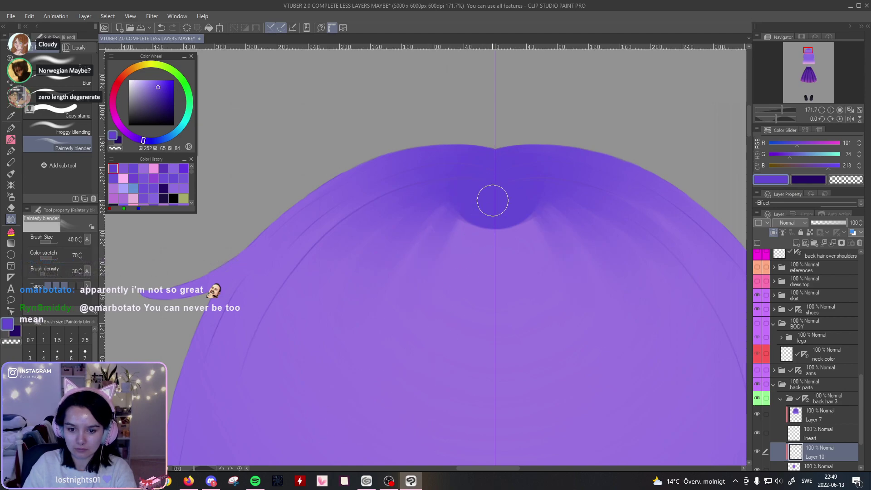
Step: Blend the lower edge of the back hair's crown shadow downward and outward into the lighter purple in soft strands
left_click_drag(505, 202, 436, 403)
mouse_move(488, 217)
left_mouse_down()
mouse_move(487, 335)
mouse_move(497, 254)
left_mouse_up()
left_click_drag(506, 201, 483, 416)
mouse_move(481, 213)
left_mouse_down()
mouse_move(451, 282)
mouse_move(443, 268)
left_mouse_up()
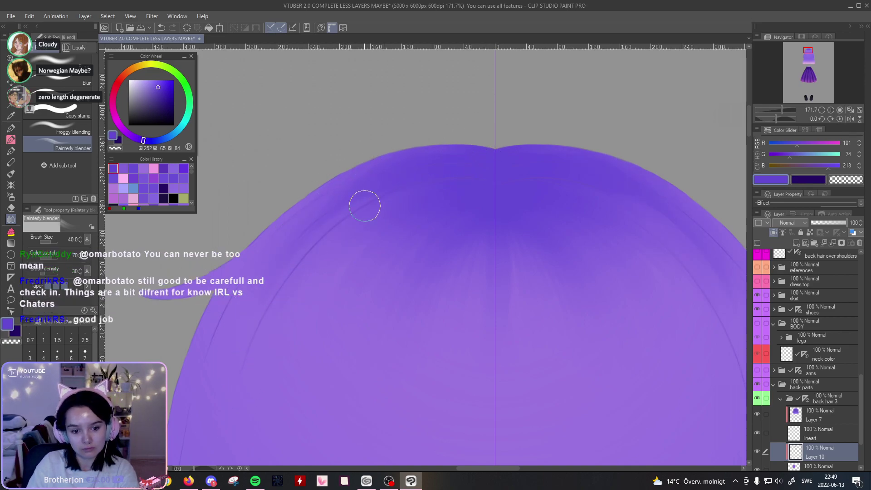
left_click_drag(352, 375, 375, 328)
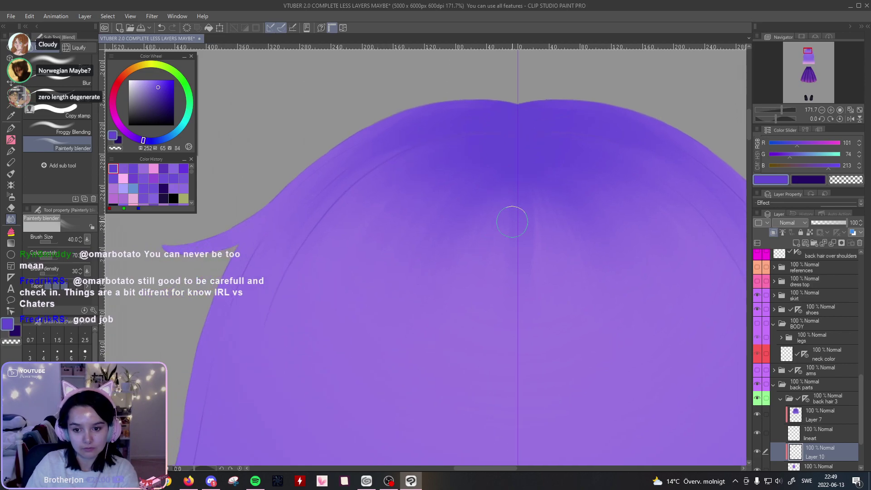
left_click_drag(529, 225, 416, 239)
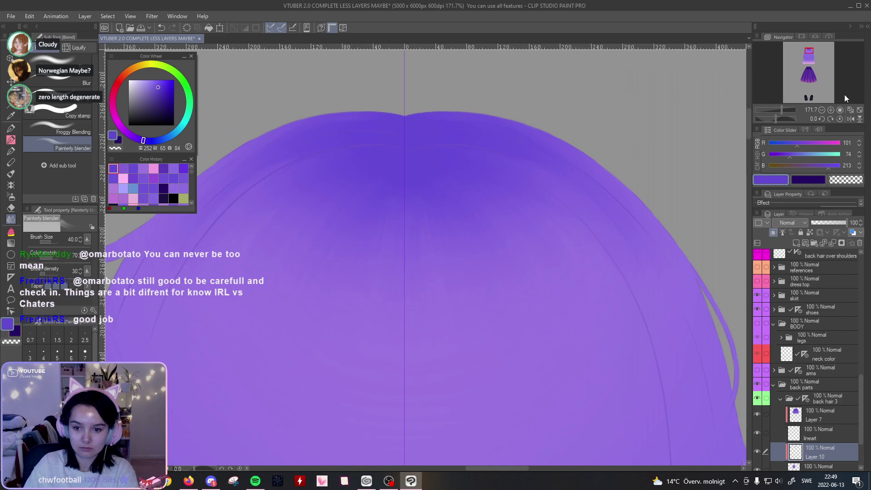
mouse_move(783, 113)
left_mouse_down()
mouse_move(764, 111)
mouse_move(783, 121)
left_mouse_up()
left_click_drag(471, 220, 546, 193)
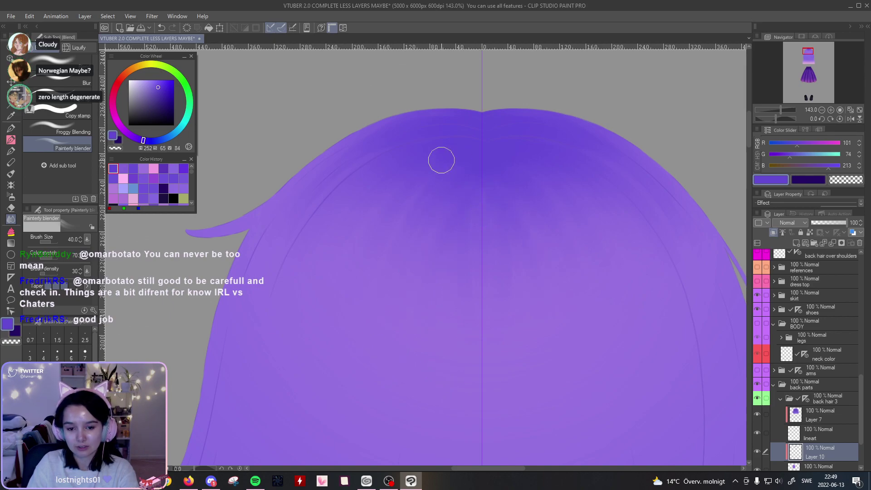
mouse_move(780, 110)
left_mouse_down()
mouse_move(773, 118)
mouse_move(781, 113)
left_mouse_up()
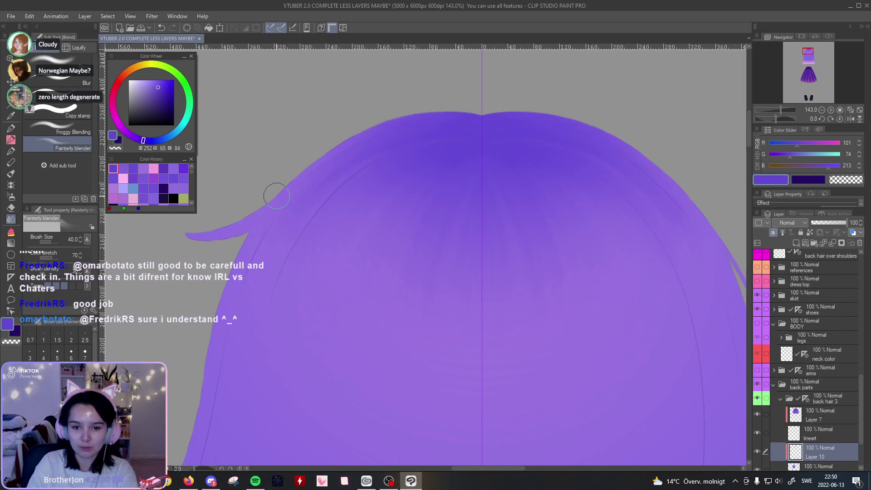
Step: Blend the back hair's crown shadow further along the strands beside the parting, rotating the canvas for the strokes and resetting it
left_click_drag(485, 155, 543, 163)
left_click_drag(775, 119, 768, 120)
left_click_drag(494, 218, 556, 204)
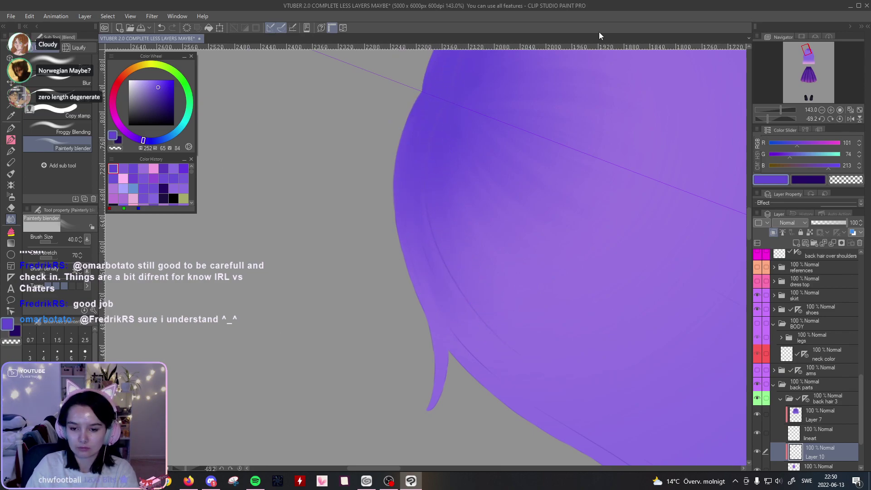
left_click(841, 120)
left_click_drag(781, 111, 775, 113)
left_click_drag(703, 256, 666, 149)
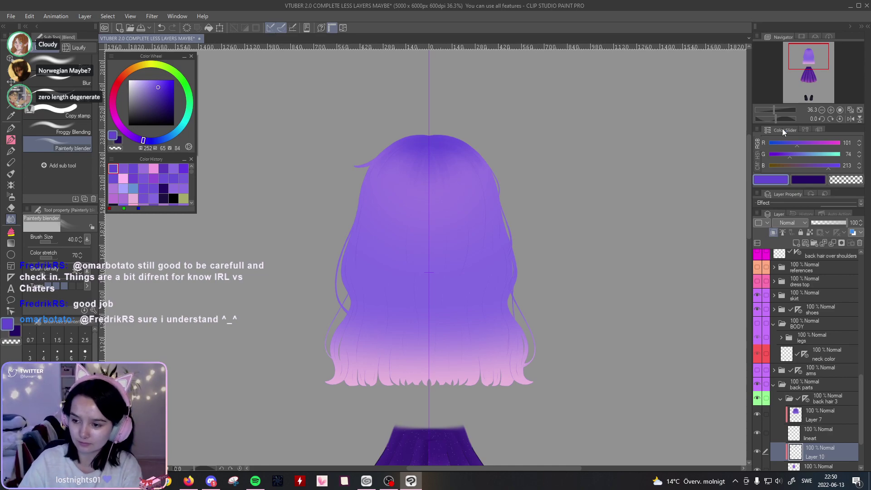
Step: Paint a solid, symmetrical dark purple band across the lower part of the back hair with the SOIPEN at size 120
left_click_drag(776, 112, 779, 115)
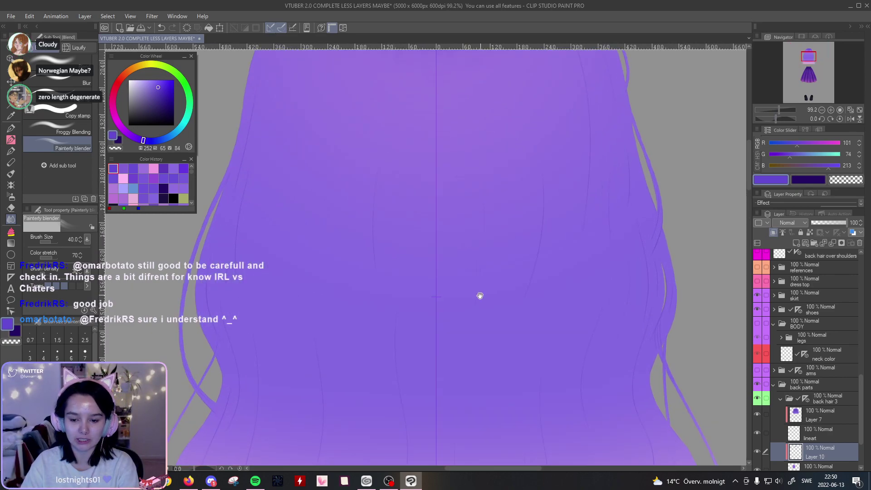
left_click_drag(480, 296, 558, 130)
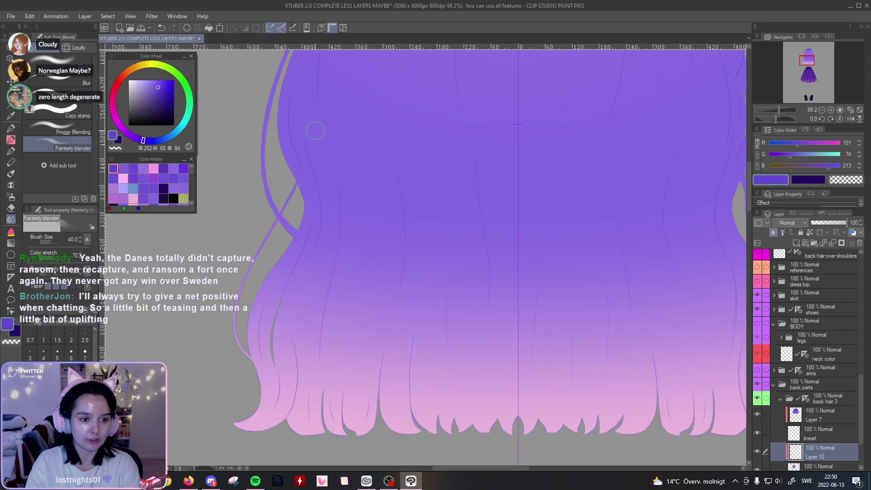
key("p")
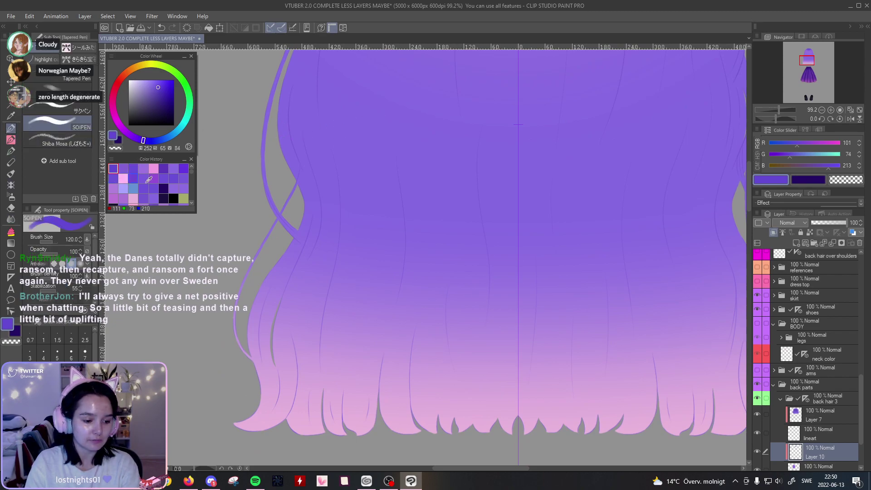
mouse_move(363, 172)
left_mouse_down()
mouse_move(377, 207)
mouse_move(429, 209)
mouse_move(491, 196)
mouse_move(477, 215)
mouse_move(508, 221)
left_mouse_up()
Step: Smear the whole dark band vertically into the hair with the Painterly blender at size 40, and save the file
left_click(11, 219)
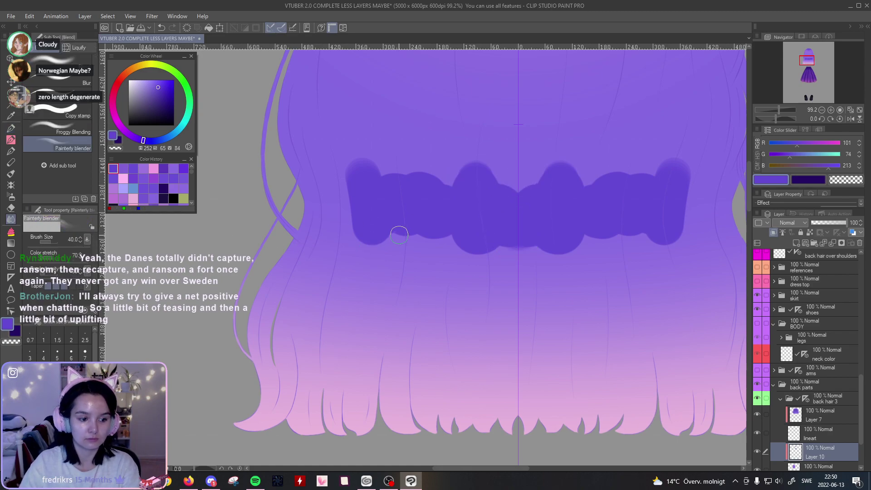
left_click_drag(398, 187, 393, 247)
left_click_drag(345, 213, 349, 338)
left_click_drag(339, 215, 343, 300)
left_click_drag(367, 211, 360, 334)
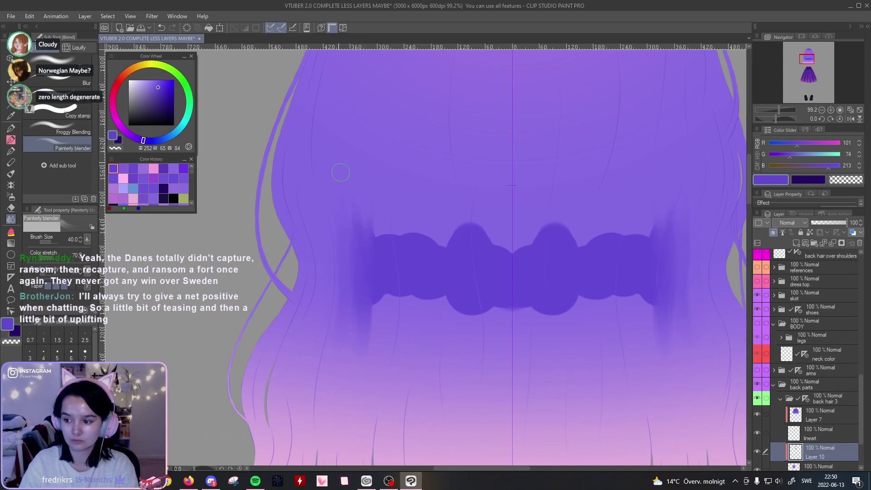
left_click_drag(369, 252, 379, 320)
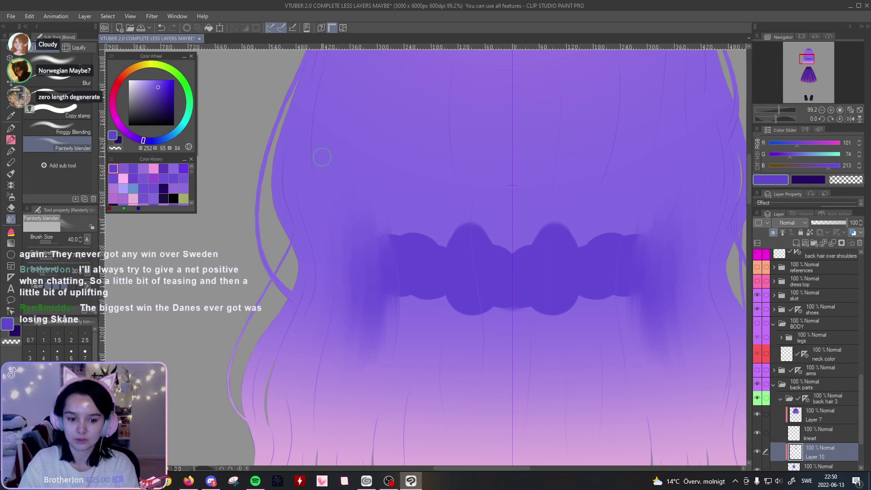
left_click_drag(387, 191, 395, 296)
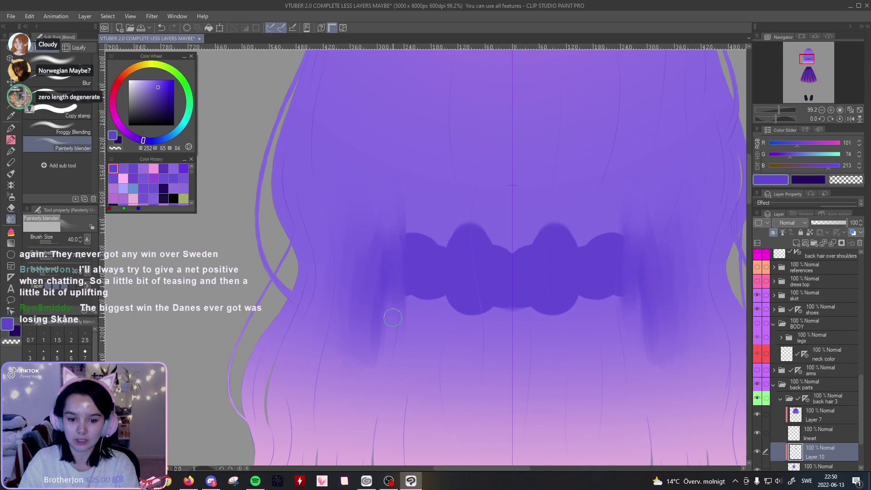
mouse_move(392, 338)
left_mouse_down()
mouse_move(408, 273)
mouse_move(427, 272)
mouse_move(440, 249)
mouse_move(464, 323)
mouse_move(512, 295)
mouse_move(527, 331)
left_mouse_up()
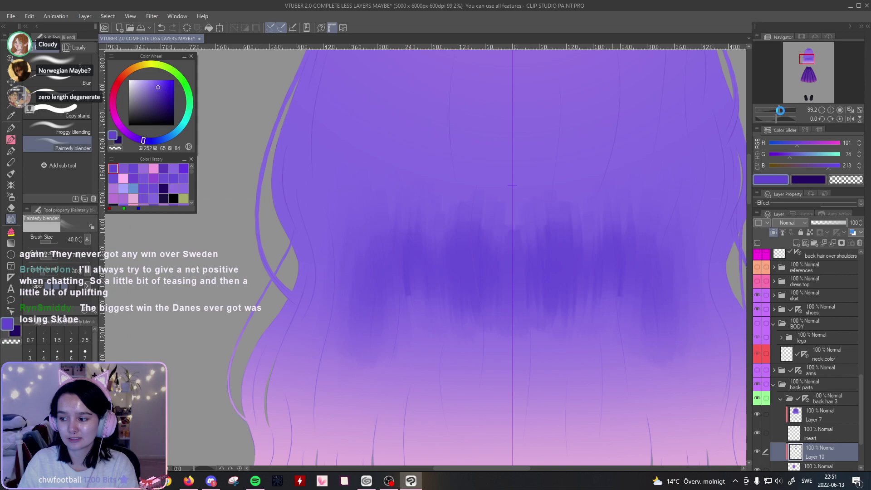
key("ctrl+s")
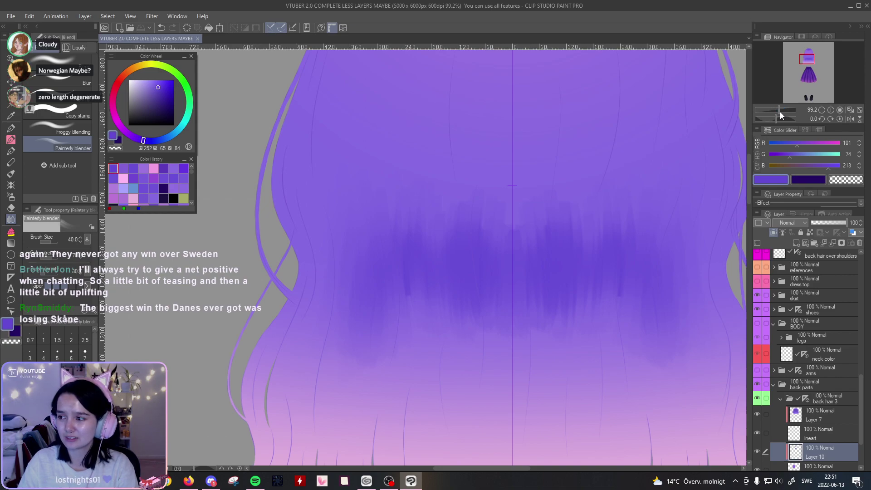
Step: Feather the lower edge of the dark band down toward the pink tips in soft strands
mouse_move(778, 112)
left_mouse_down()
mouse_move(770, 113)
mouse_move(778, 112)
left_mouse_up()
left_click_drag(508, 285, 486, 202)
left_click_drag(411, 220, 445, 261)
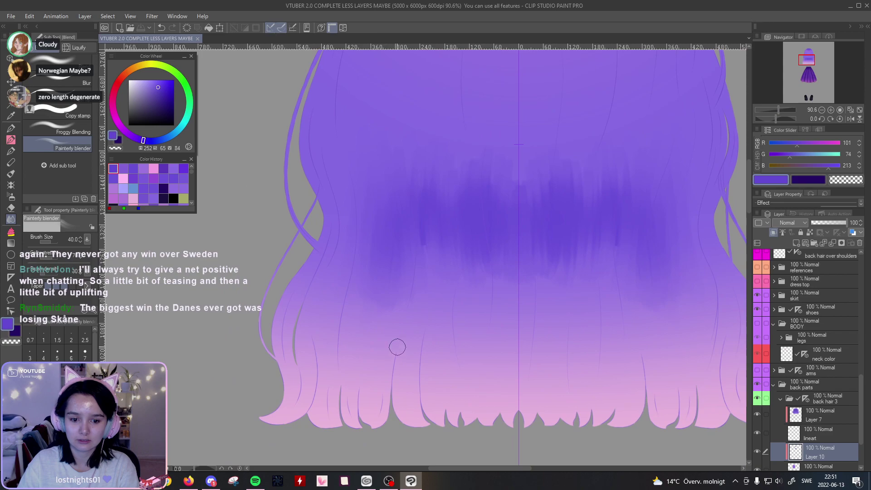
left_click_drag(386, 225, 356, 313)
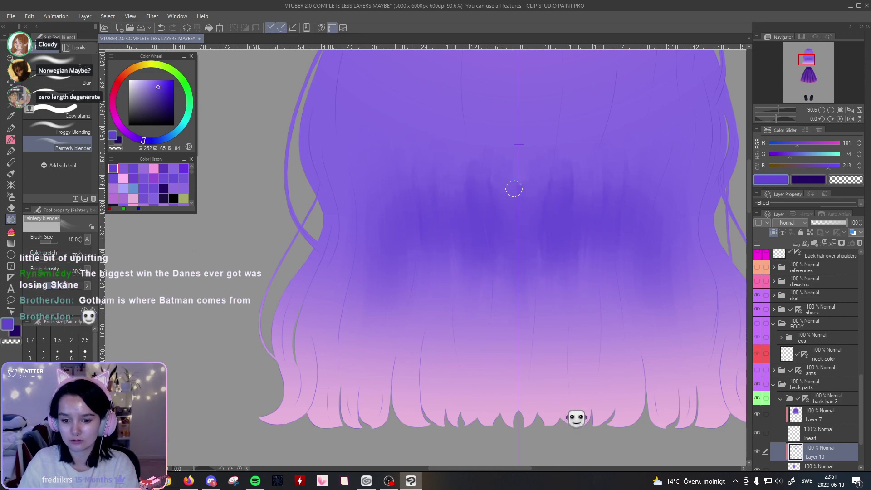
left_click_drag(602, 183, 523, 252)
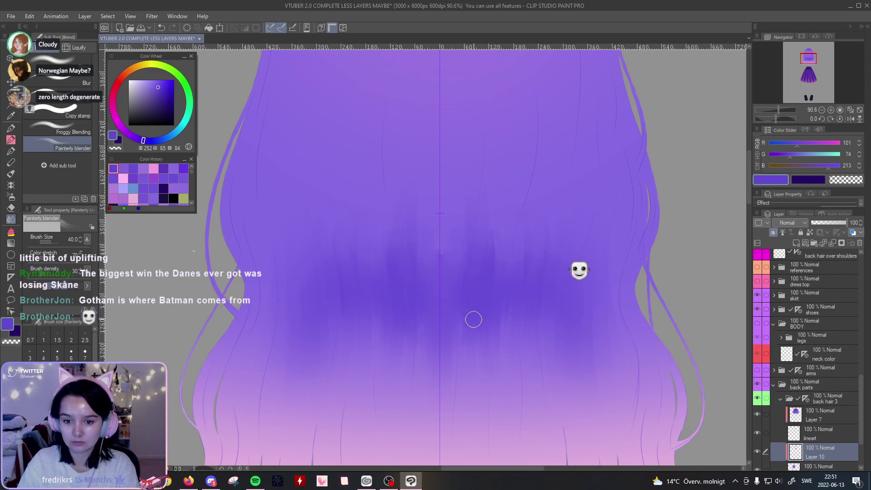
Step: Flip the canvas vertically, soften the band's upper edge into the lighter purple, and flip the canvas back for final blending
left_click(859, 119)
left_click_drag(505, 240, 516, 185)
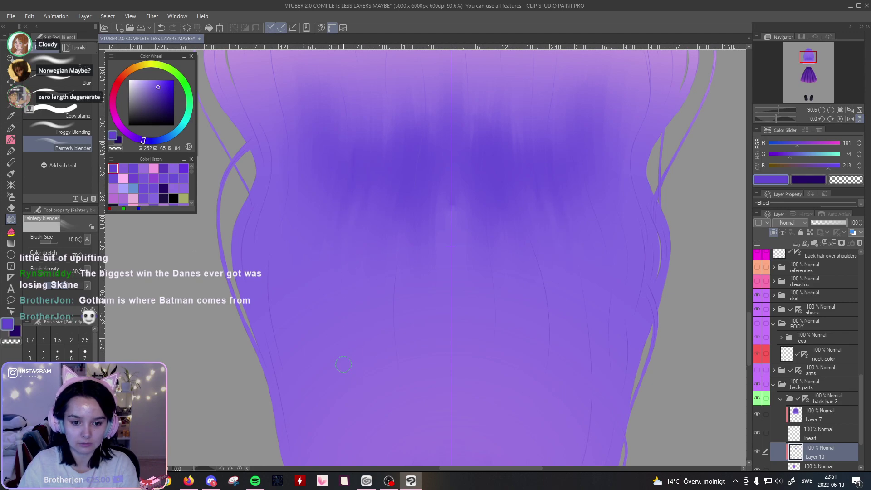
left_click_drag(345, 255, 452, 254)
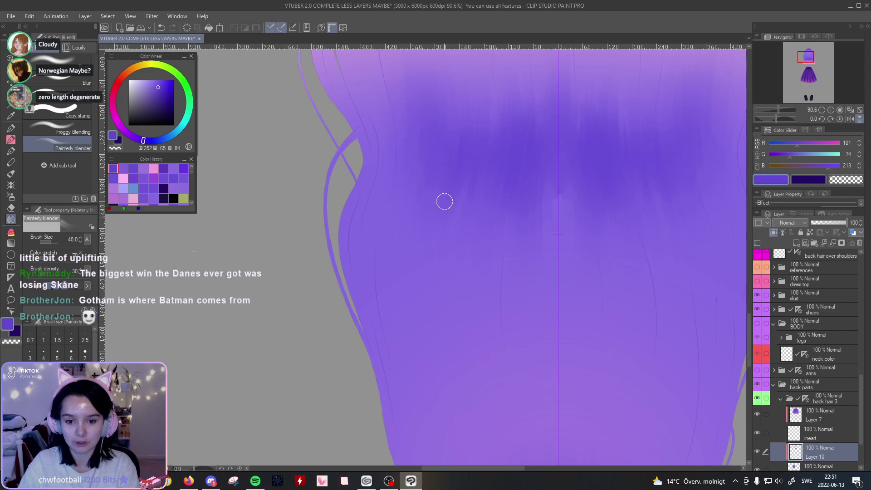
left_click_drag(499, 169, 486, 216)
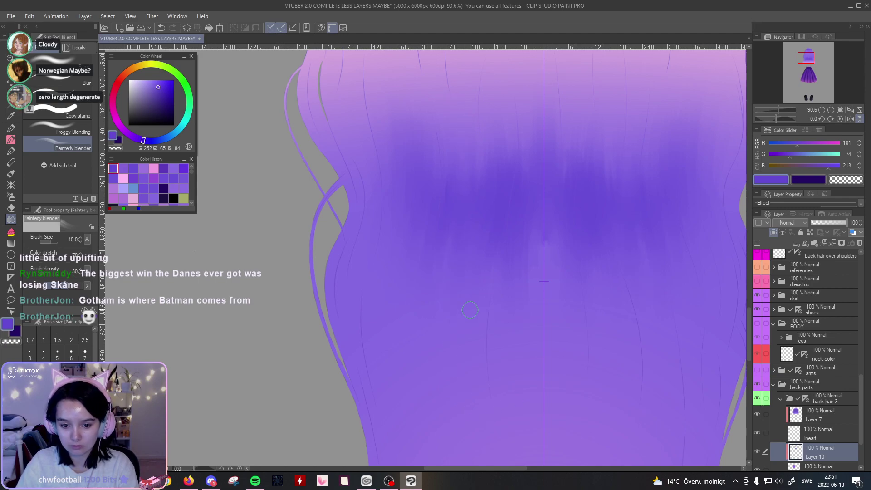
left_click_drag(516, 320, 450, 261)
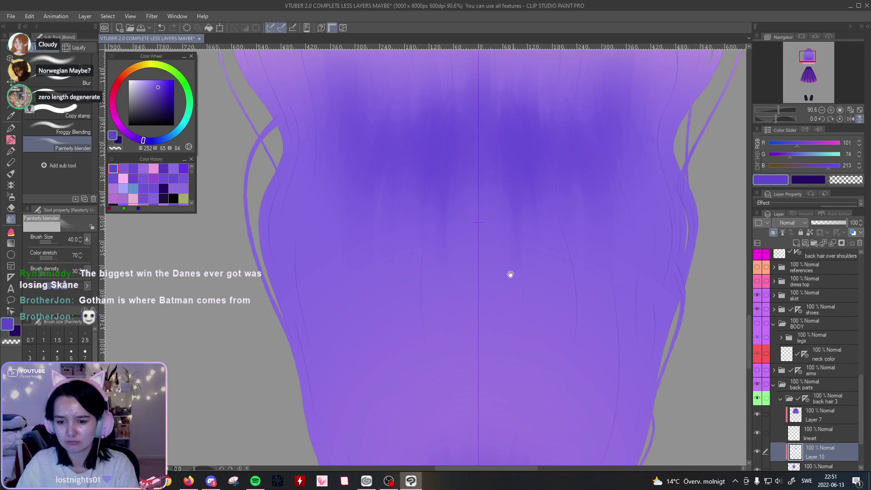
scroll(515, 279, "up", 3)
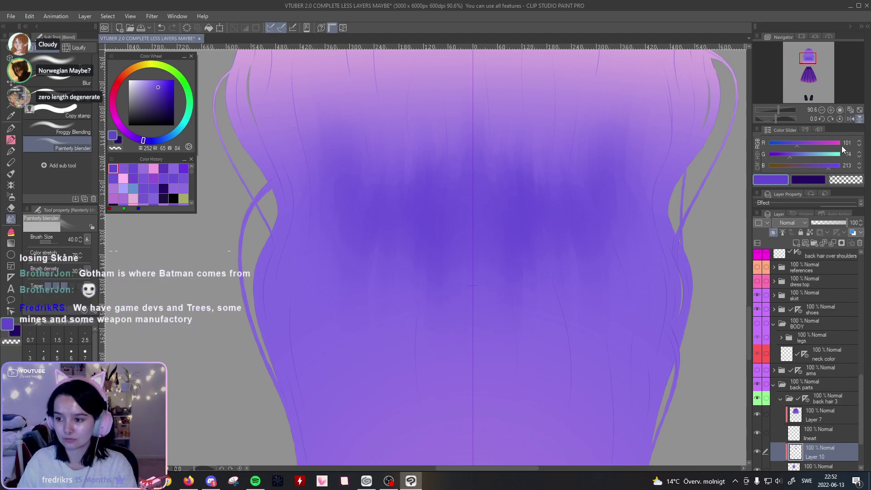
left_click(859, 119)
mouse_move(638, 313)
left_mouse_down()
mouse_move(654, 249)
mouse_move(681, 253)
left_mouse_up()
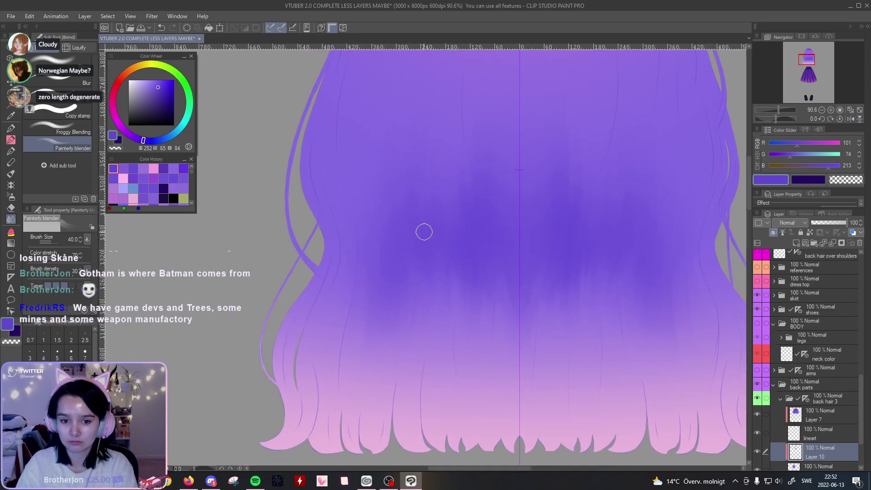
left_click_drag(414, 198, 429, 314)
Step: Erase the blended dark band from the lower back hair with the Hard eraser at size 600
left_click_drag(779, 109, 776, 141)
left_click_drag(726, 220, 684, 180)
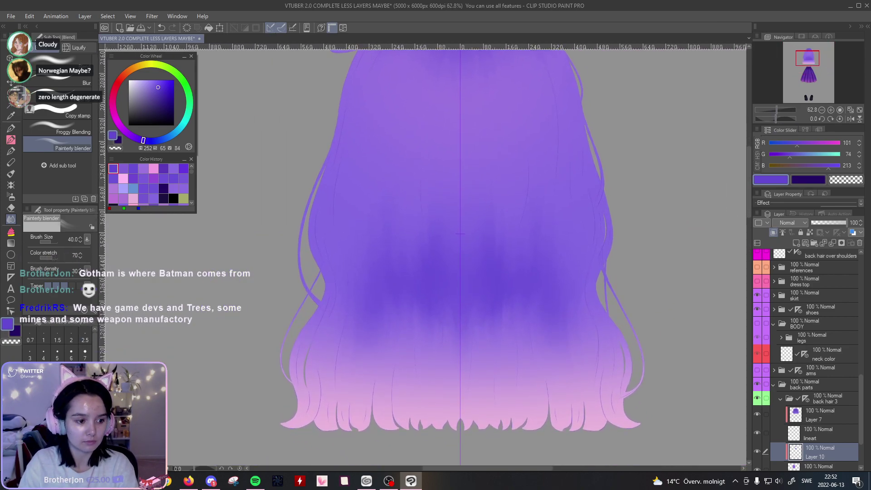
left_click(11, 208)
mouse_move(454, 179)
left_mouse_down()
mouse_move(385, 331)
mouse_move(338, 313)
left_mouse_up()
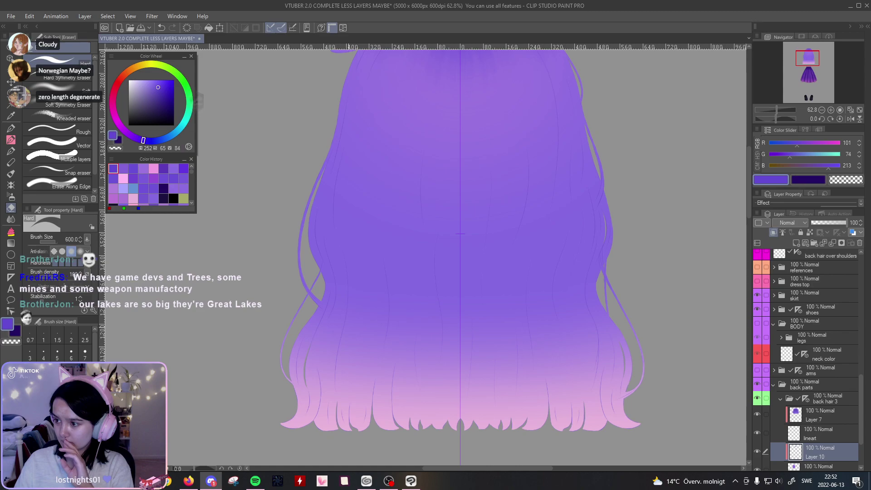
Step: Save the file and add a new layer named inner inside the back hair 3 folder
key("ctrl+s")
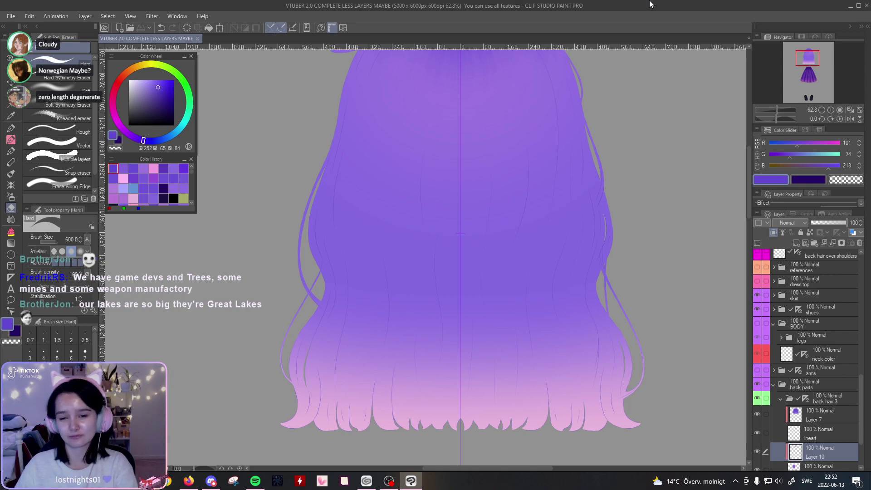
left_click_drag(769, 109, 777, 111)
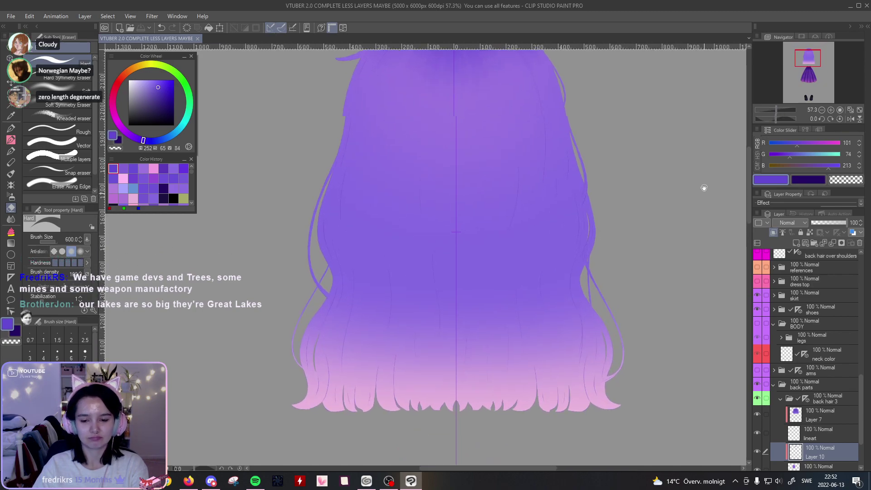
left_click_drag(706, 194, 668, 161)
left_click(797, 243)
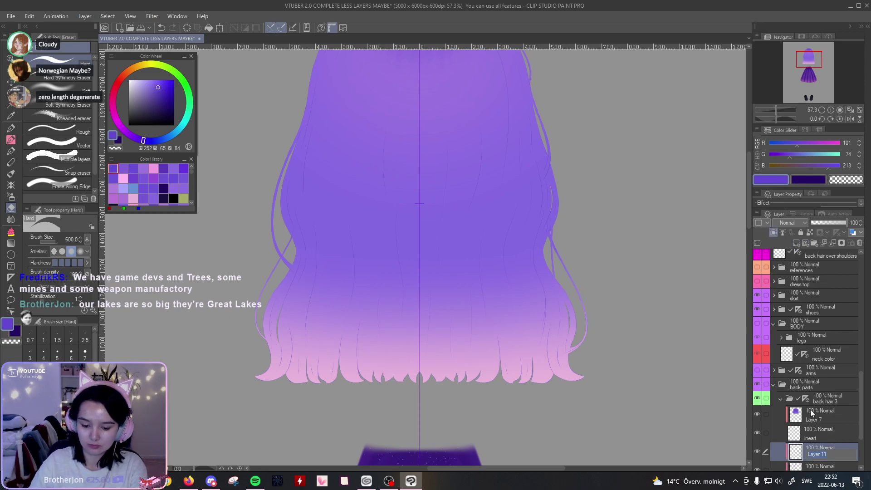
key("Return")
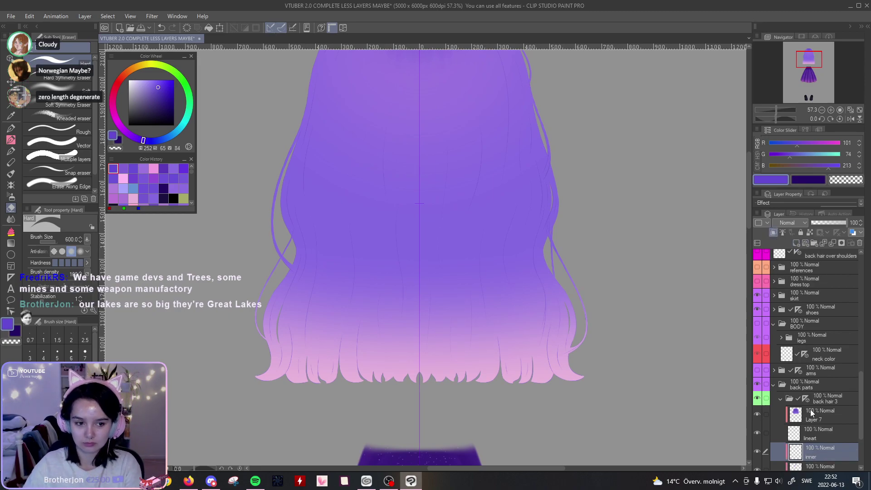
Step: Pick the darker purple with RGB 92, 56, 185 from the color history and reduce the Hard eraser's size to 100
left_click(167, 167)
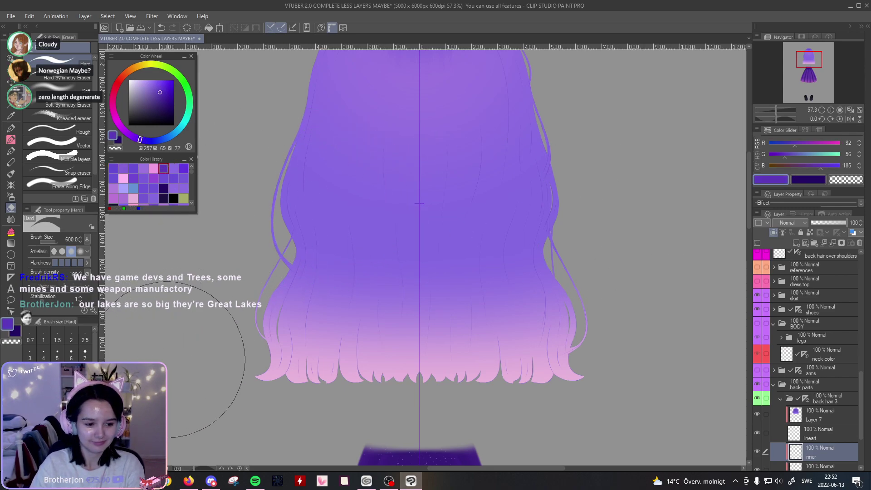
key("[")
key("[")
key("[")
key("[")
key("[")
key("[")
key("[")
key("[")
key("[")
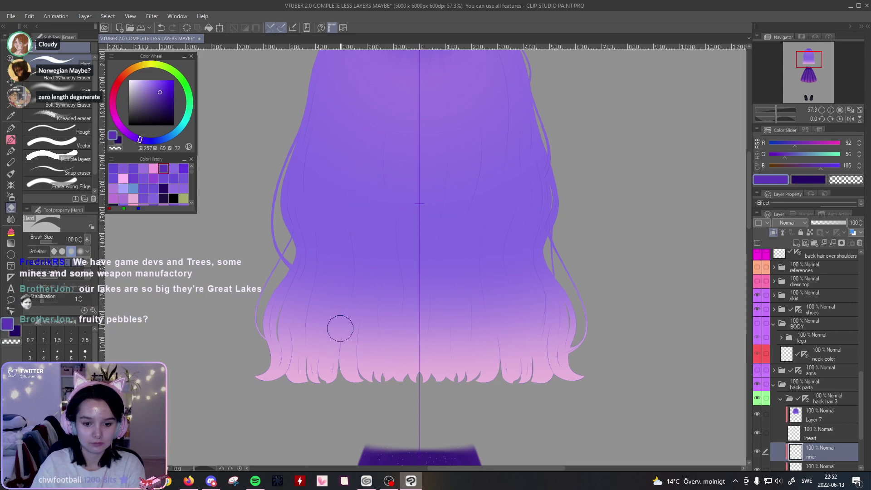
Step: Fill a symmetrical dark purple inner-hair shape down the middle of the back hair to the tips with the SOIPEN at size 120
left_click(12, 129)
left_click_drag(363, 156, 347, 380)
key("ctrl+z")
mouse_move(356, 146)
left_mouse_down()
mouse_move(329, 325)
mouse_move(329, 381)
left_mouse_up()
mouse_move(387, 165)
left_mouse_down()
mouse_move(375, 318)
mouse_move(393, 371)
left_mouse_up()
mouse_move(402, 229)
left_mouse_down()
mouse_move(404, 381)
mouse_move(409, 221)
mouse_move(426, 394)
left_mouse_up()
mouse_move(446, 150)
left_mouse_down()
mouse_move(439, 221)
mouse_move(464, 231)
mouse_move(434, 214)
mouse_move(381, 241)
mouse_move(395, 240)
mouse_move(409, 263)
left_mouse_up()
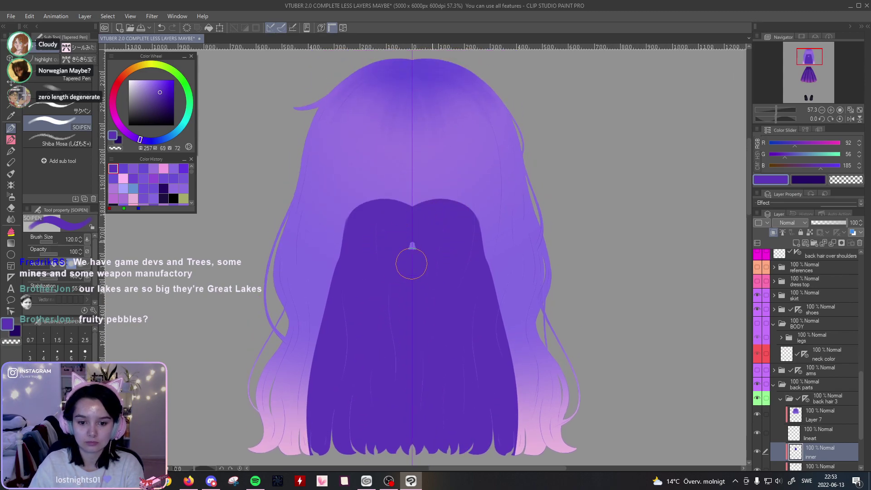
mouse_move(461, 224)
left_mouse_down()
mouse_move(397, 200)
mouse_move(365, 218)
mouse_move(366, 204)
mouse_move(384, 193)
mouse_move(413, 193)
mouse_move(424, 162)
left_mouse_up()
mouse_move(394, 235)
left_mouse_down()
mouse_move(398, 195)
mouse_move(376, 155)
mouse_move(338, 255)
mouse_move(321, 399)
left_mouse_up()
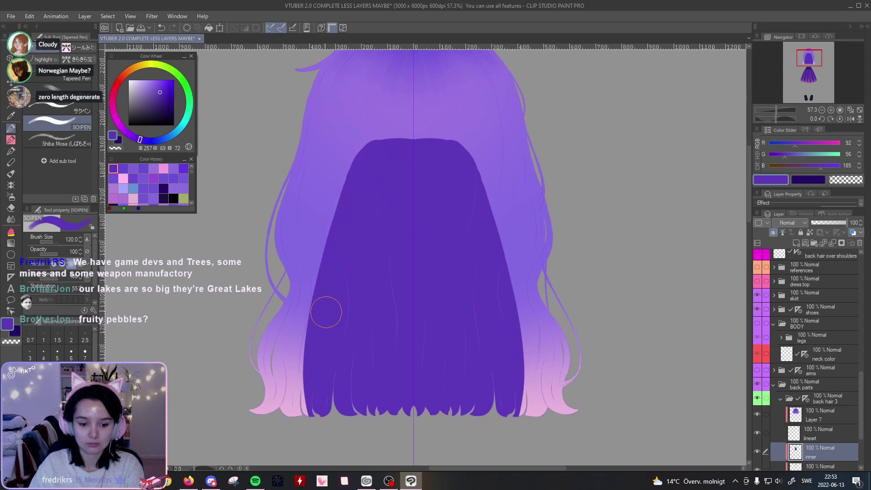
Step: Trim both sides of the dark inner-hair shape narrower with the Hard Symmetry Eraser at size 100
left_click_drag(148, 251, 122, 226)
left_click(11, 207)
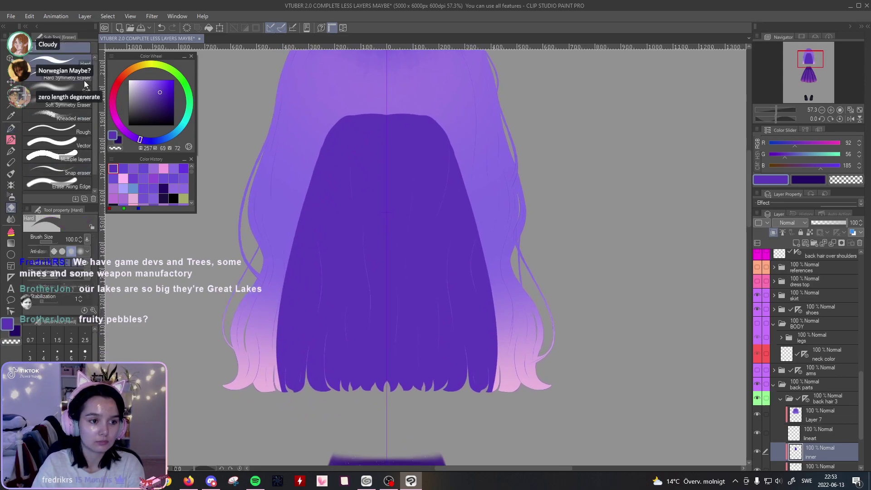
left_click(68, 76)
key("bracketright")
key("bracketright")
key("bracketright")
key("bracketright")
key("bracketright")
key("bracketright")
key("bracketright")
key("bracketright")
key("bracketright")
key("bracketright")
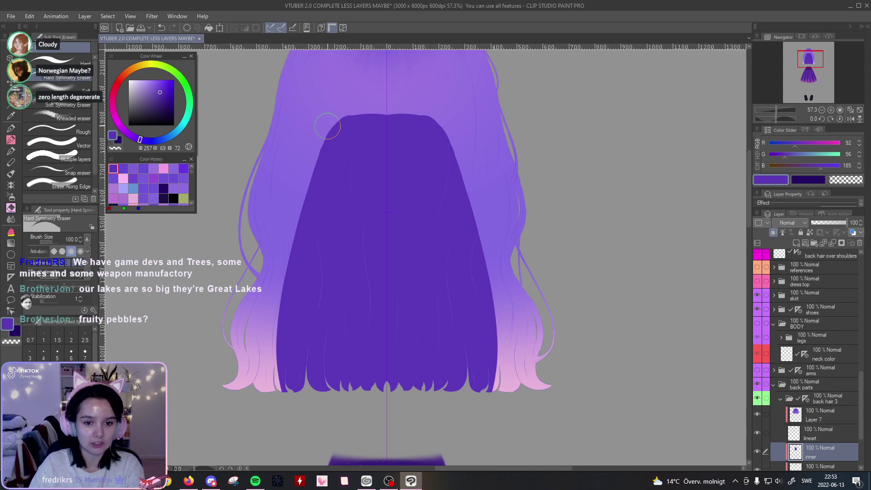
mouse_move(343, 105)
left_mouse_down()
mouse_move(301, 191)
mouse_move(277, 284)
mouse_move(277, 402)
left_mouse_up()
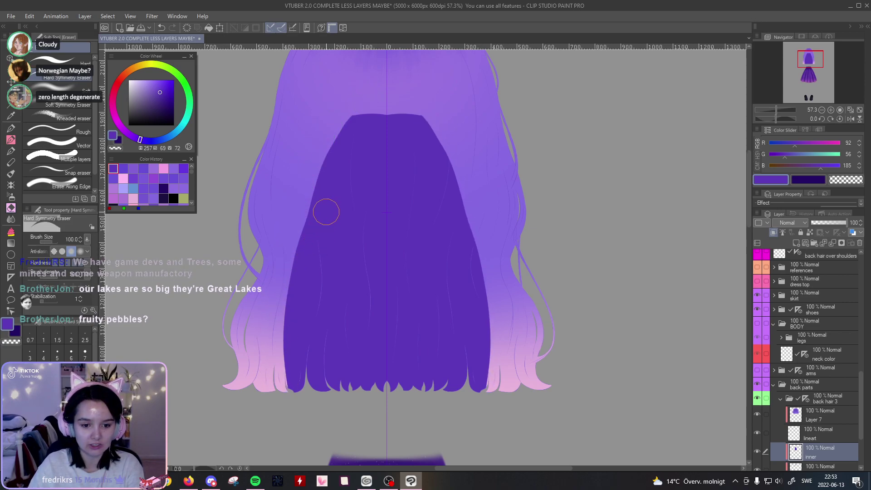
mouse_move(315, 155)
left_mouse_down()
mouse_move(280, 298)
mouse_move(312, 419)
left_mouse_up()
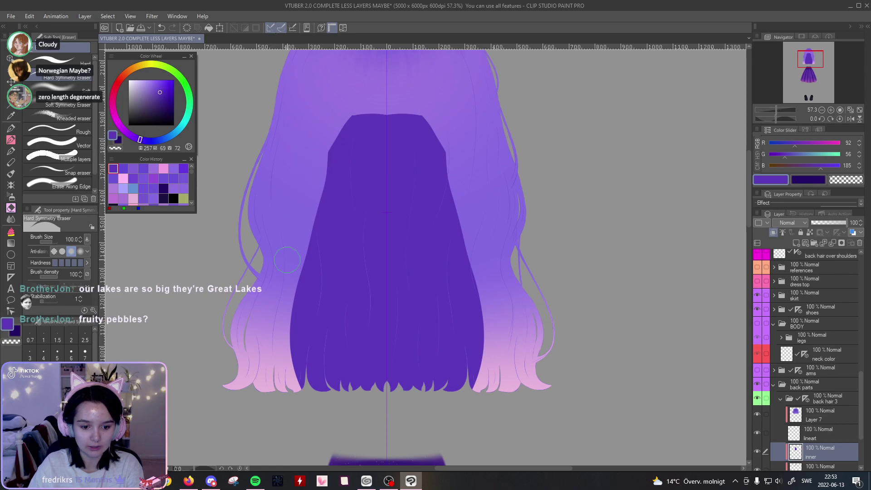
mouse_move(310, 224)
left_mouse_down()
mouse_move(295, 301)
mouse_move(320, 409)
left_mouse_up()
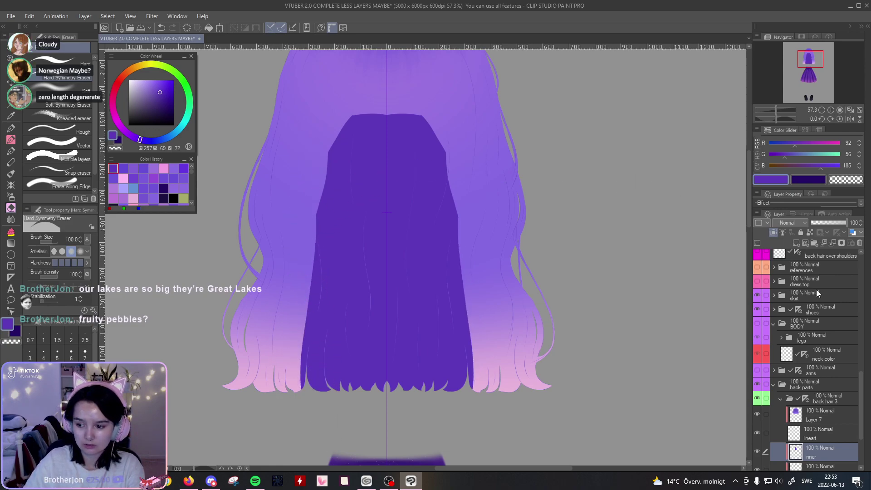
Step: Show the back hair over shoulders layer for reference and trim the inner shape's lower sides with the Hard Symmetry Eraser at size 100
scroll(765, 354, "up", 5)
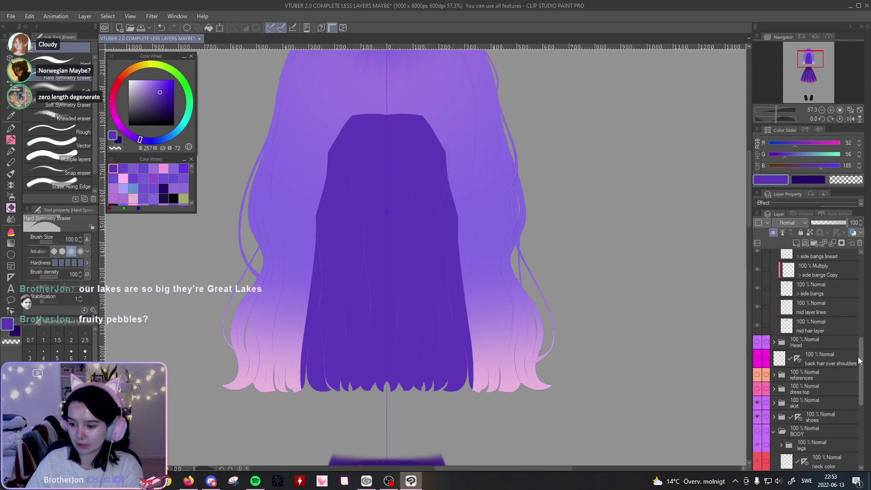
left_click(757, 344)
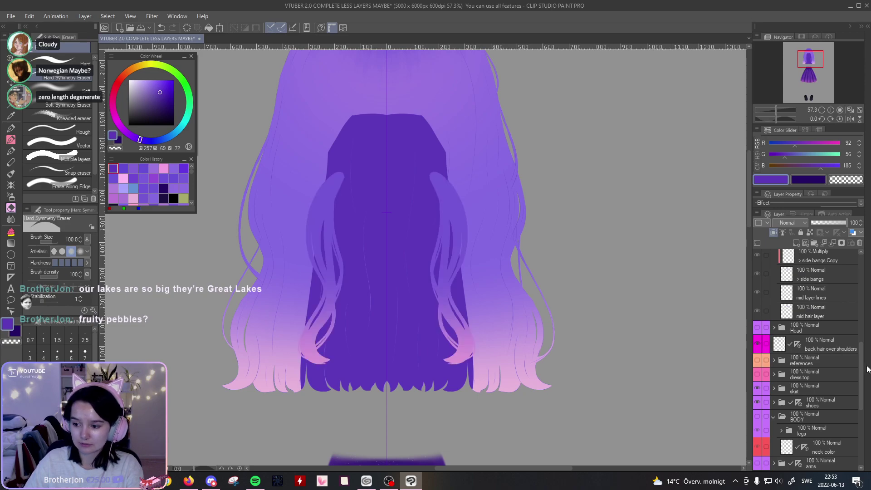
scroll(864, 391, "down", 5)
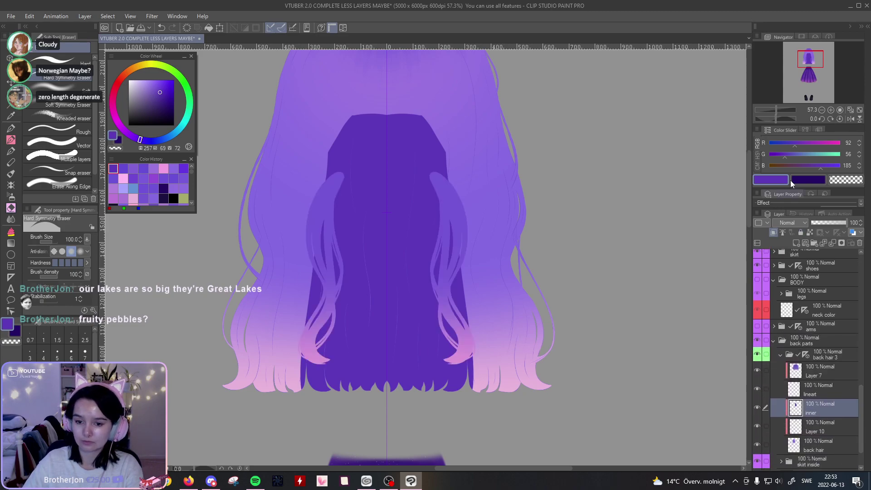
left_click_drag(775, 110, 778, 110)
left_click_drag(303, 208, 277, 382)
left_click_drag(300, 187, 279, 386)
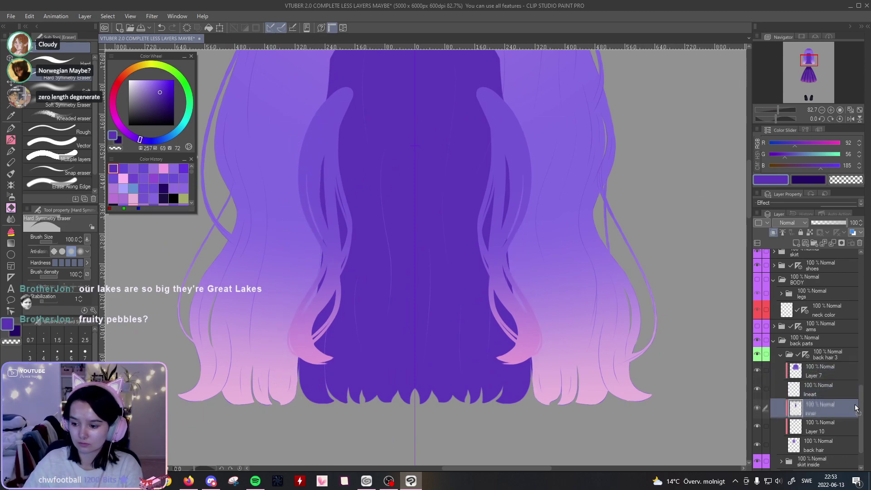
Step: Hide the back hair over shoulders layer again and return to the inner layer in the layer list
scroll(799, 380, "up", 5)
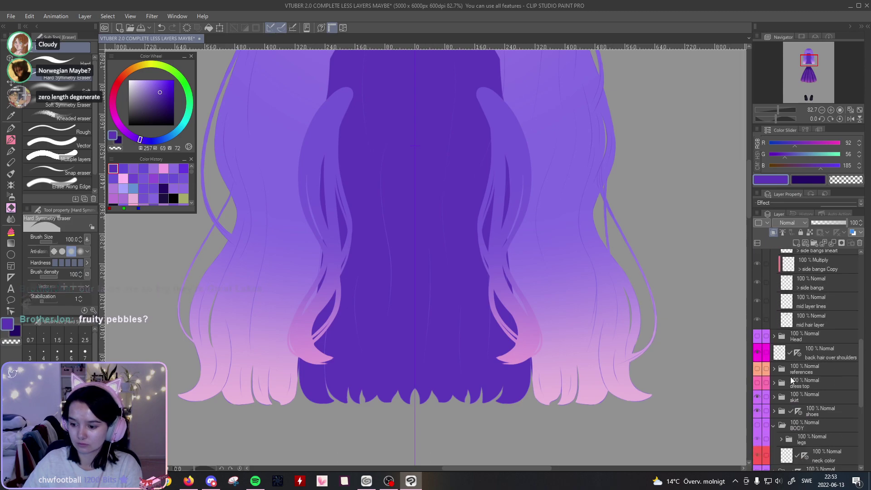
left_click(760, 357)
scroll(859, 410, "down", 5)
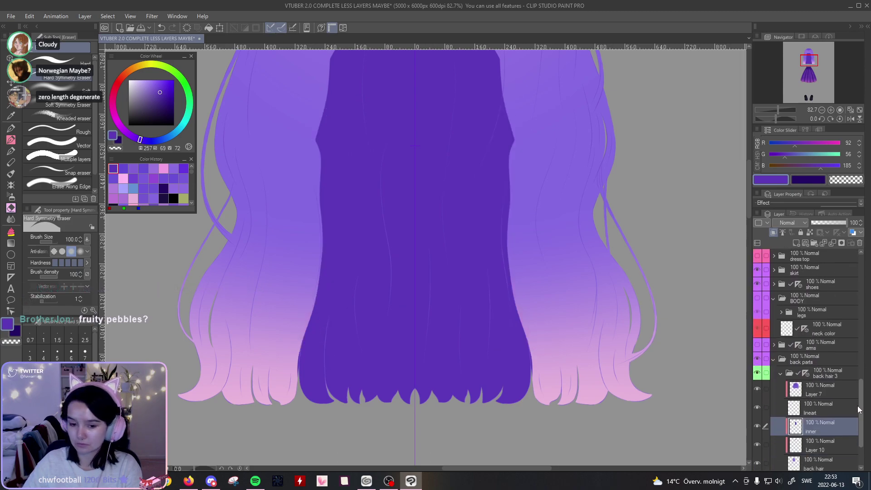
left_click_drag(857, 410, 858, 413)
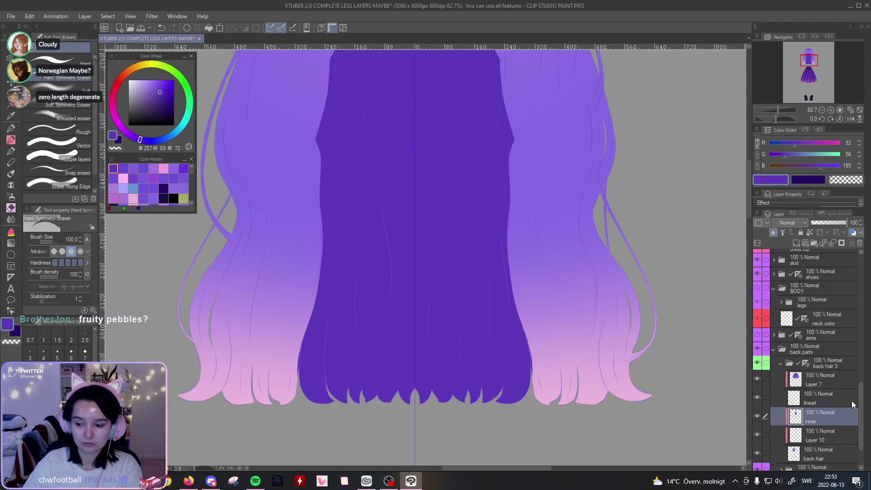
Step: Smooth the kinks along the upper and middle sides of the dark inner hair with the SOIPEN at size 120
left_click_drag(621, 251, 644, 329)
left_click_drag(643, 312, 674, 296)
mouse_move(465, 139)
left_mouse_down()
mouse_move(440, 207)
mouse_move(436, 167)
left_mouse_up()
key("p")
mouse_move(379, 126)
left_mouse_down()
mouse_move(366, 233)
mouse_move(376, 241)
left_mouse_up()
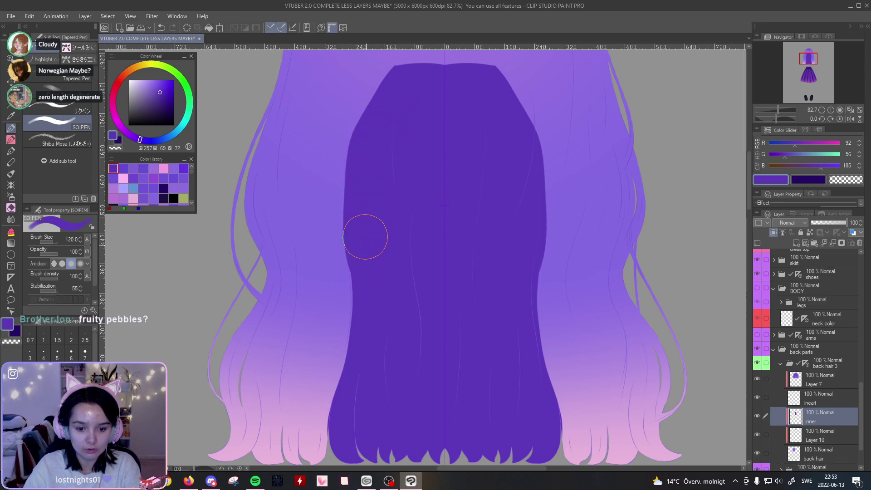
left_click_drag(394, 189, 390, 236)
mouse_move(368, 199)
left_mouse_down()
mouse_move(385, 139)
mouse_move(418, 140)
mouse_move(444, 121)
left_mouse_up()
mouse_move(420, 162)
left_mouse_down()
mouse_move(424, 188)
mouse_move(437, 150)
mouse_move(422, 113)
mouse_move(423, 133)
mouse_move(424, 116)
left_mouse_up()
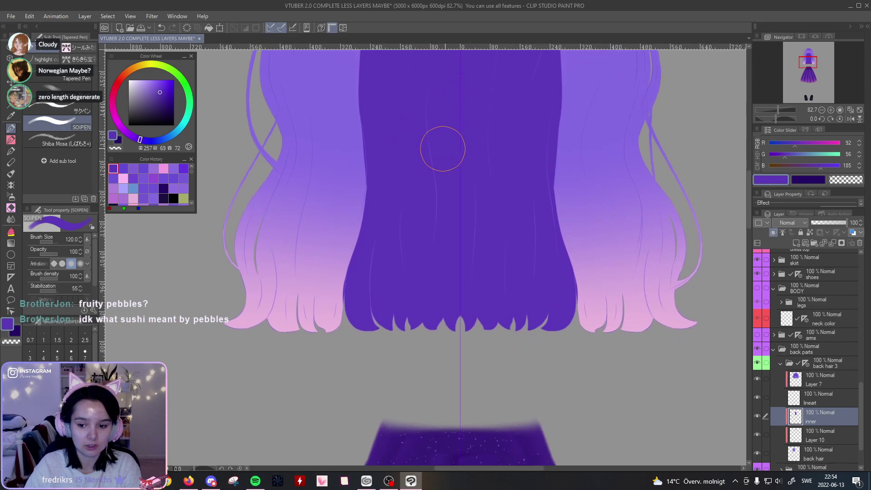
Step: Fill out the edge where the inner hair flares toward the tips with the SOIPEN at size 120
left_click(781, 109)
left_click_drag(533, 248, 571, 195)
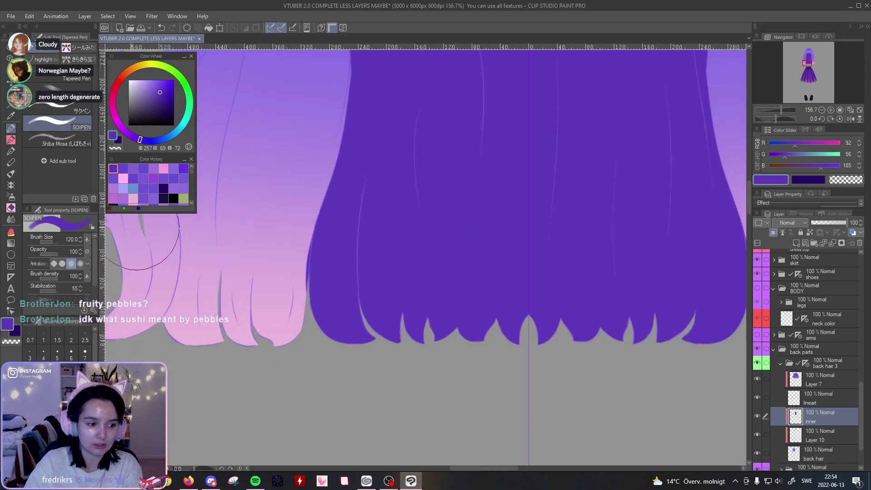
scroll(376, 122, "up", 3)
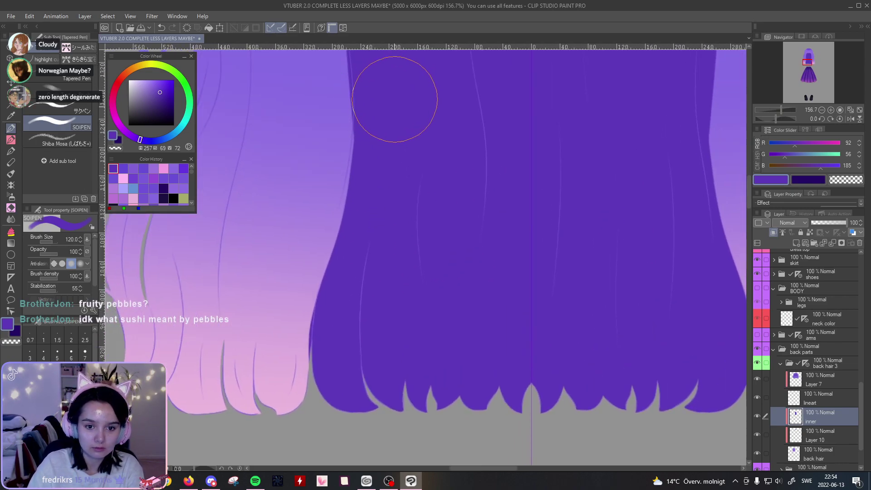
mouse_move(384, 186)
left_mouse_down()
mouse_move(362, 311)
mouse_move(371, 299)
mouse_move(398, 136)
mouse_move(369, 214)
mouse_move(367, 265)
left_mouse_up()
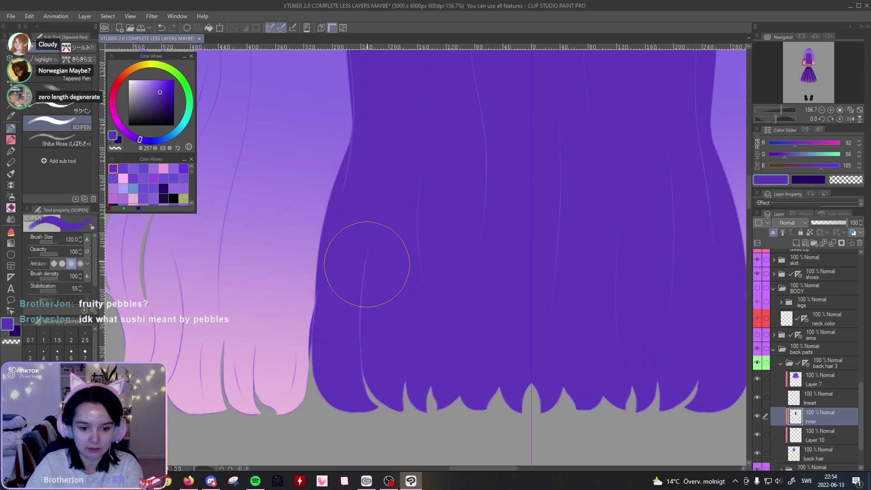
Step: Clean up both side edges of the inner hair with the Hard Symmetry Eraser at size 50
left_click(13, 208)
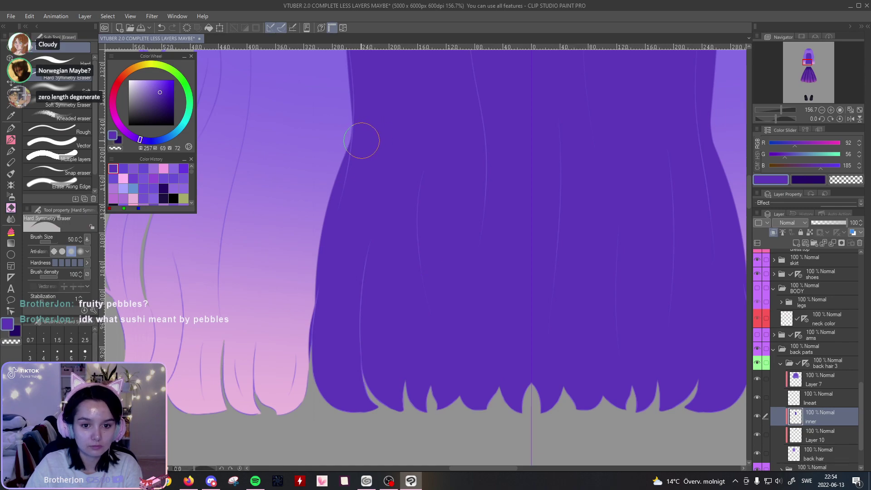
left_click_drag(335, 138, 328, 181)
left_click_drag(332, 141, 305, 286)
left_click_drag(312, 242, 291, 352)
mouse_move(363, 98)
left_mouse_down()
mouse_move(348, 236)
mouse_move(352, 206)
mouse_move(343, 206)
left_mouse_up()
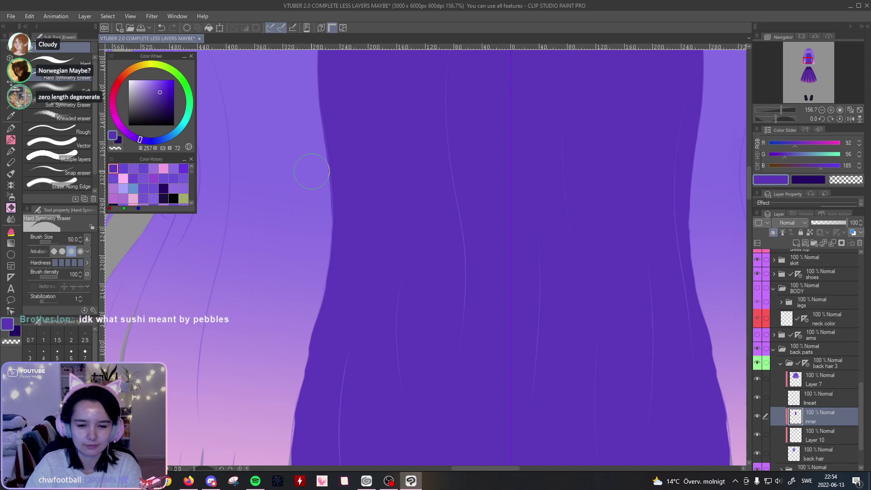
scroll(348, 272, "up", 5)
mouse_move(332, 299)
left_mouse_down()
mouse_move(321, 272)
mouse_move(379, 159)
mouse_move(398, 167)
mouse_move(532, 119)
left_mouse_up()
scroll(496, 101, "down", 7)
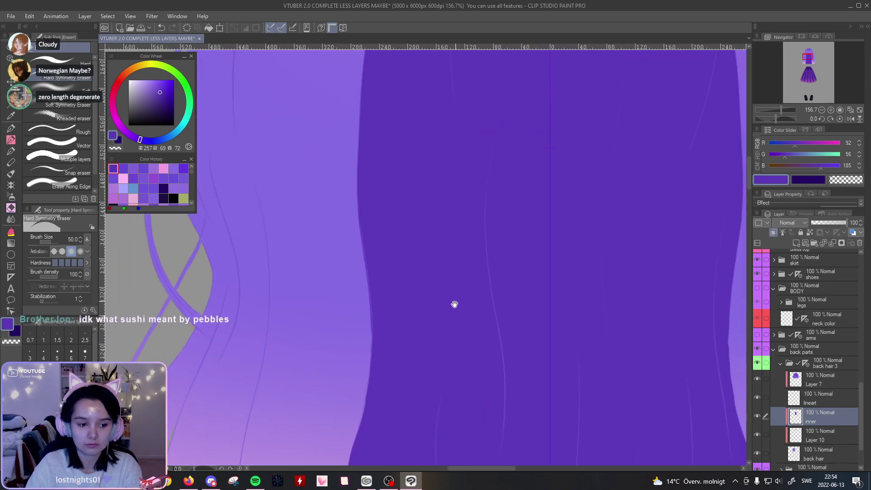
Step: Soften the flared lower edge of the inner hair with the Painterly blender at size 40, undoing the strokes that do not fit
left_click(11, 220)
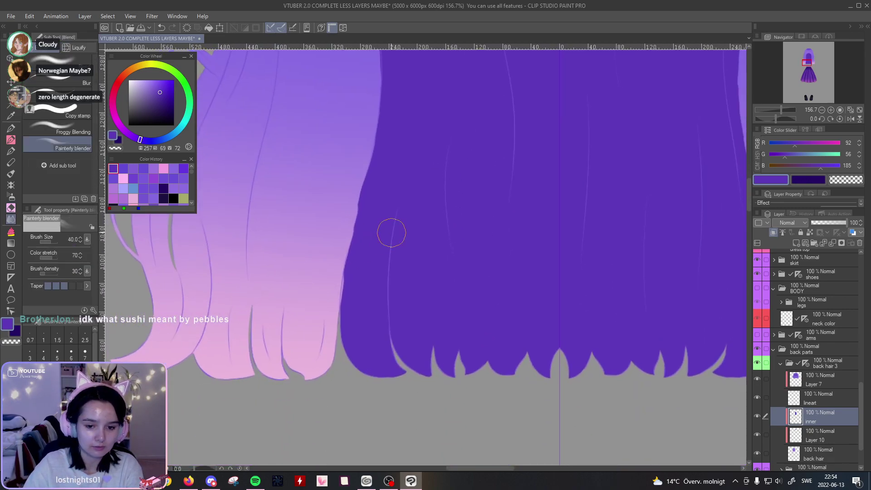
left_click_drag(356, 313, 388, 188)
key("ctrl+z")
left_click_drag(383, 141, 356, 359)
key("ctrl+z")
left_click_drag(363, 214, 349, 331)
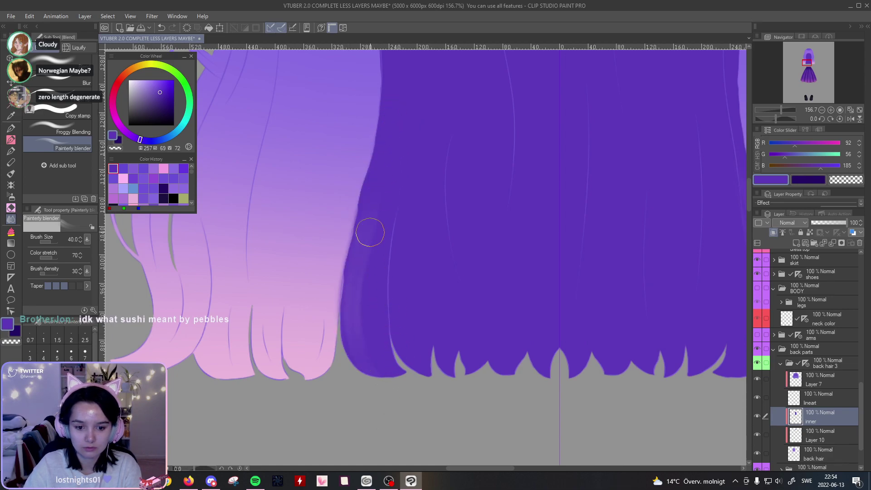
left_click_drag(386, 136, 371, 394)
left_click_drag(368, 180, 358, 363)
key("ctrl+z")
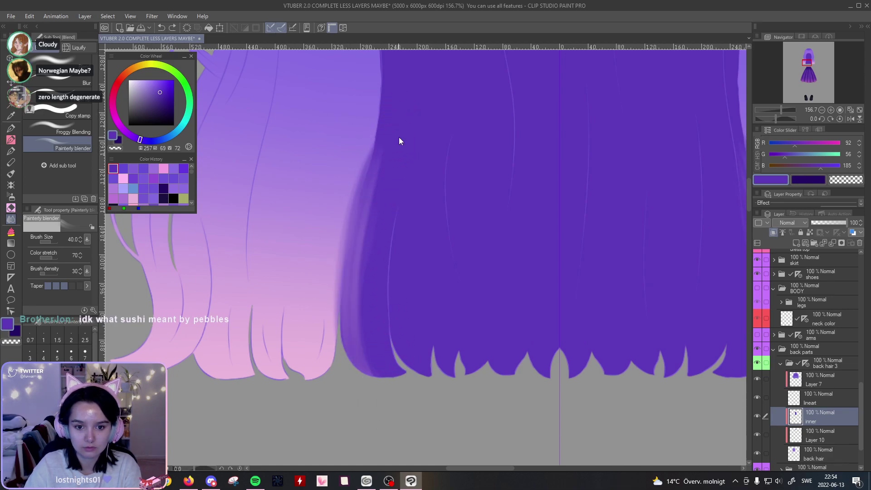
key("ctrl+z")
Step: Blend both lower side edges of the inner hair into the back hair, refining them with the Painterly blender at size 17
left_click_drag(371, 168, 340, 323)
left_click_drag(366, 232, 379, 196)
left_click_drag(349, 359, 344, 281)
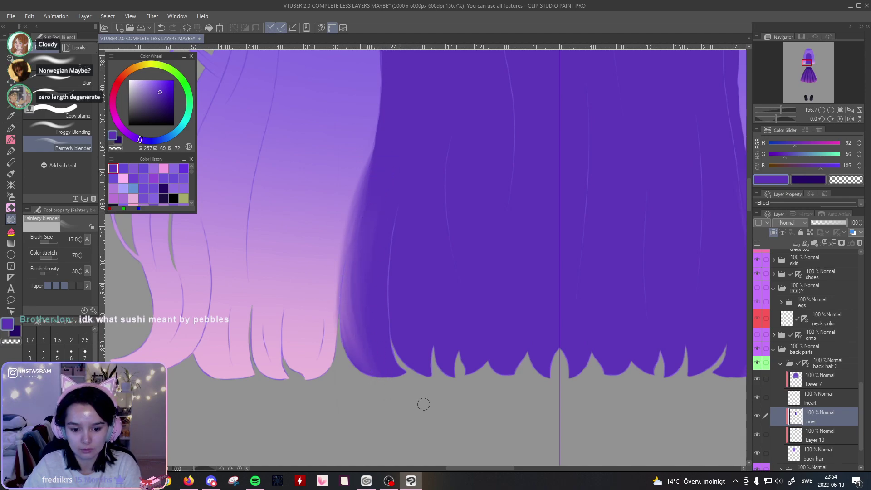
mouse_move(377, 181)
left_mouse_down()
mouse_move(369, 204)
mouse_move(381, 286)
mouse_move(379, 224)
left_mouse_up()
left_click_drag(391, 165, 399, 150)
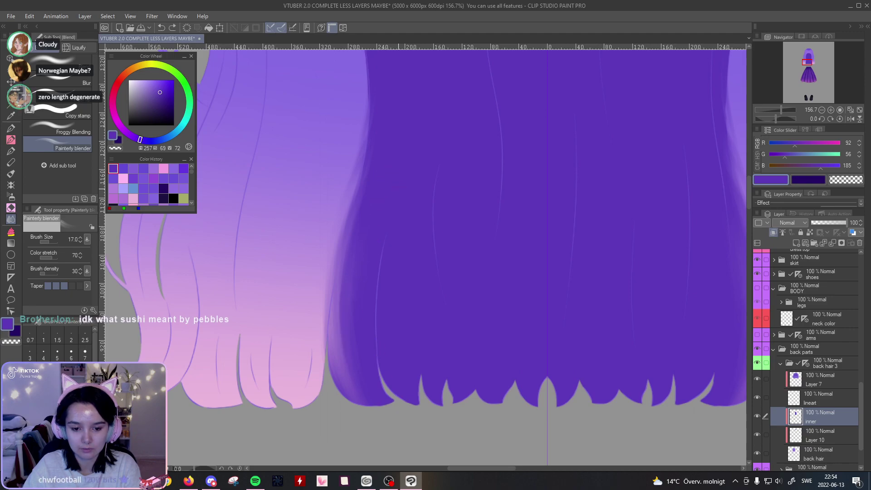
left_click_drag(389, 279, 387, 228)
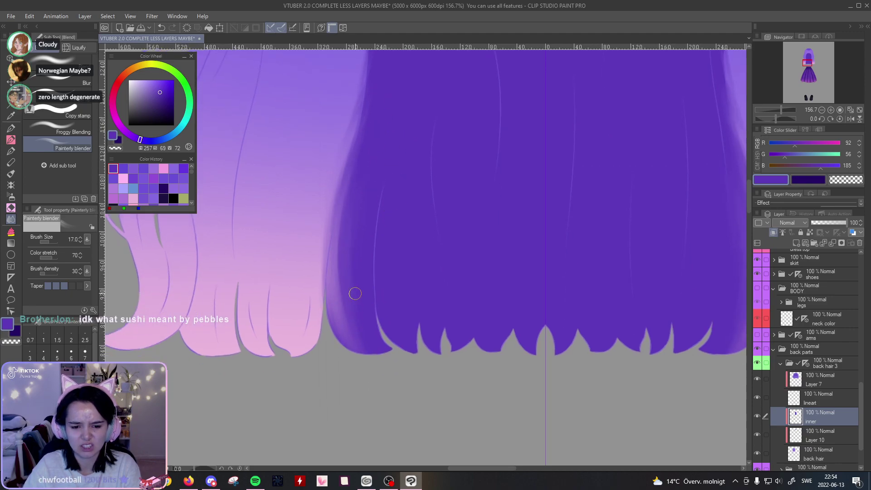
Step: Set the Painterly blender back to size 40 and sweep long strokes down the lower side edges to the tips
left_click(71, 391)
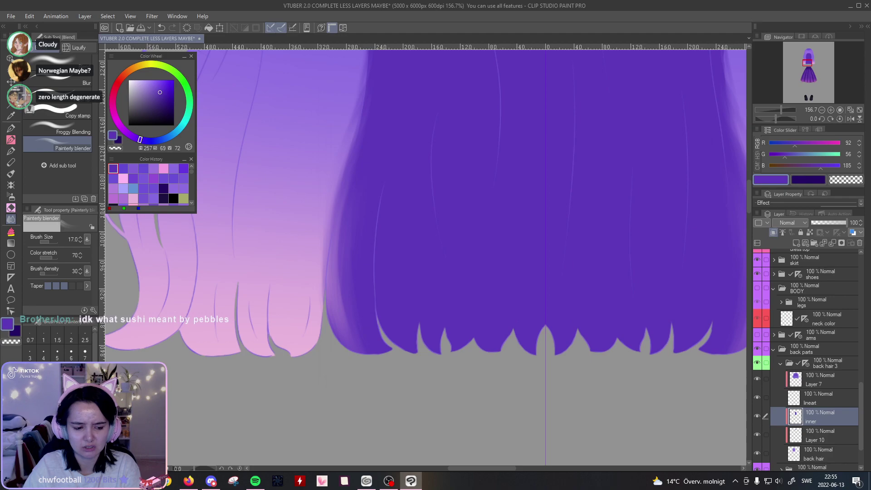
left_click_drag(396, 98, 354, 370)
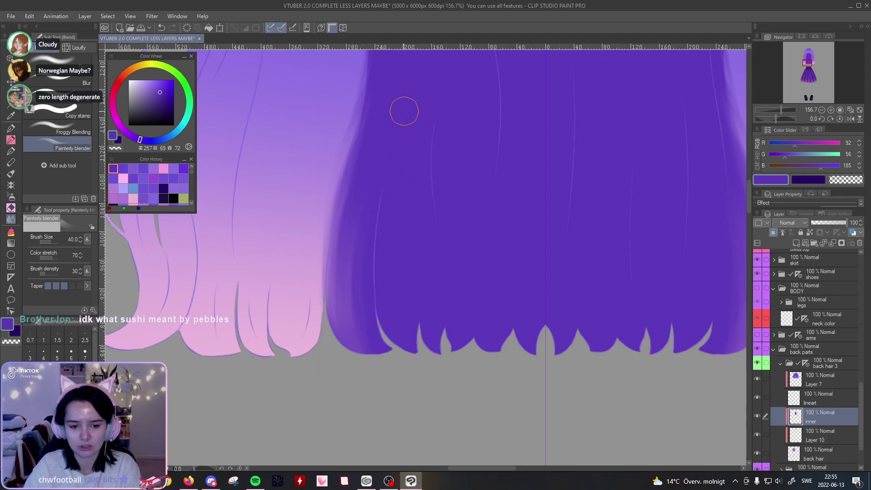
left_click_drag(403, 91, 362, 380)
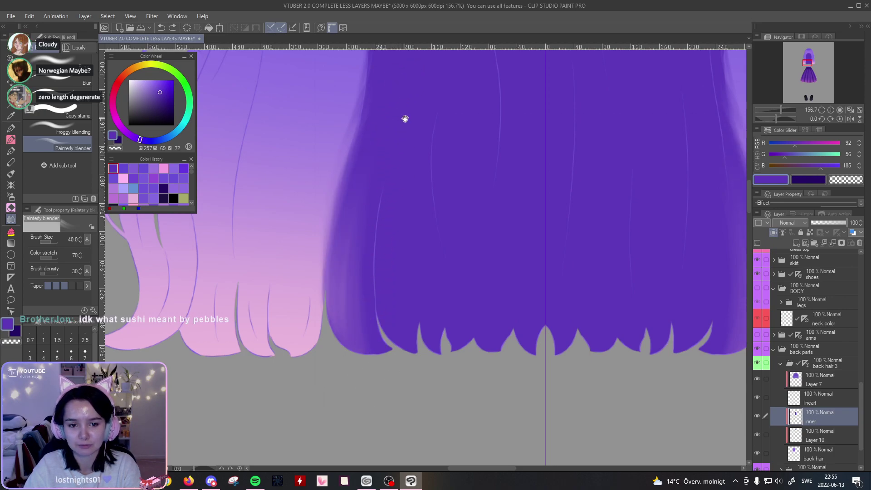
Step: Blend the middle and upper side edges of the inner hair with the Painterly blender at size 40
left_click_drag(405, 118, 377, 234)
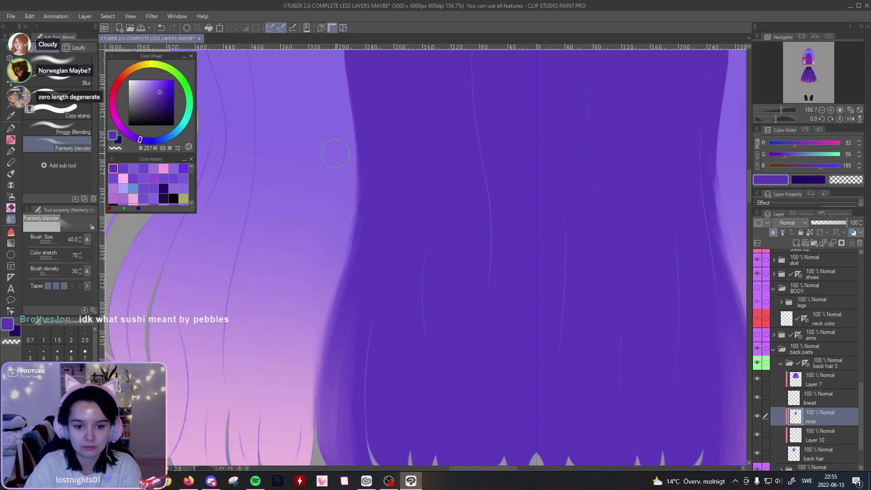
scroll(404, 224, "up", 3)
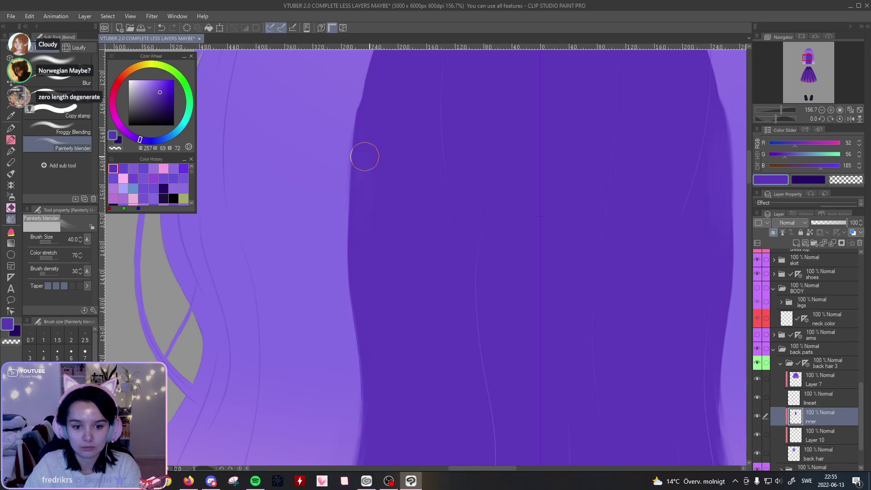
left_click_drag(362, 166, 367, 297)
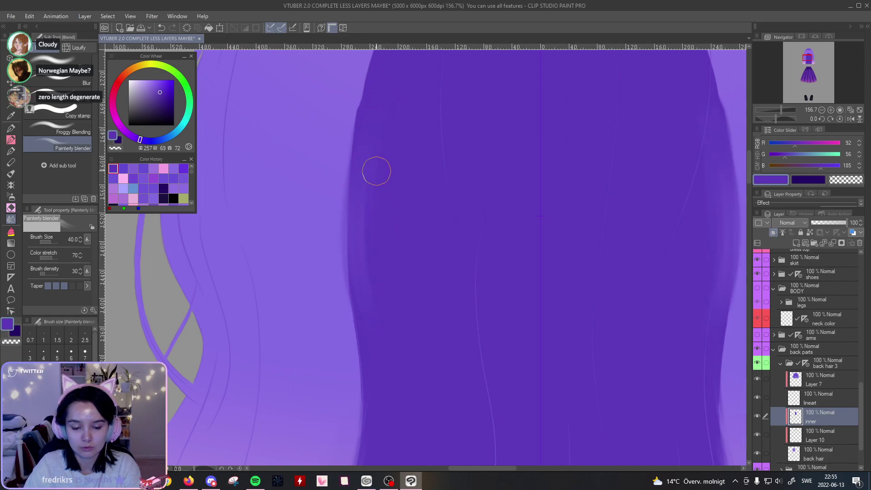
key("ctrl+z")
mouse_move(381, 128)
left_mouse_down()
mouse_move(383, 78)
mouse_move(379, 191)
mouse_move(348, 216)
left_mouse_up()
mouse_move(434, 145)
left_mouse_down()
mouse_move(497, 134)
mouse_move(402, 159)
mouse_move(473, 133)
mouse_move(370, 171)
mouse_move(442, 137)
mouse_move(380, 162)
mouse_move(441, 138)
mouse_move(381, 164)
mouse_move(422, 141)
mouse_move(396, 148)
mouse_move(439, 134)
mouse_move(357, 172)
mouse_move(404, 147)
mouse_move(330, 205)
mouse_move(333, 193)
mouse_move(410, 147)
mouse_move(479, 147)
mouse_move(343, 187)
mouse_move(378, 155)
mouse_move(346, 183)
mouse_move(438, 136)
mouse_move(396, 147)
left_mouse_up()
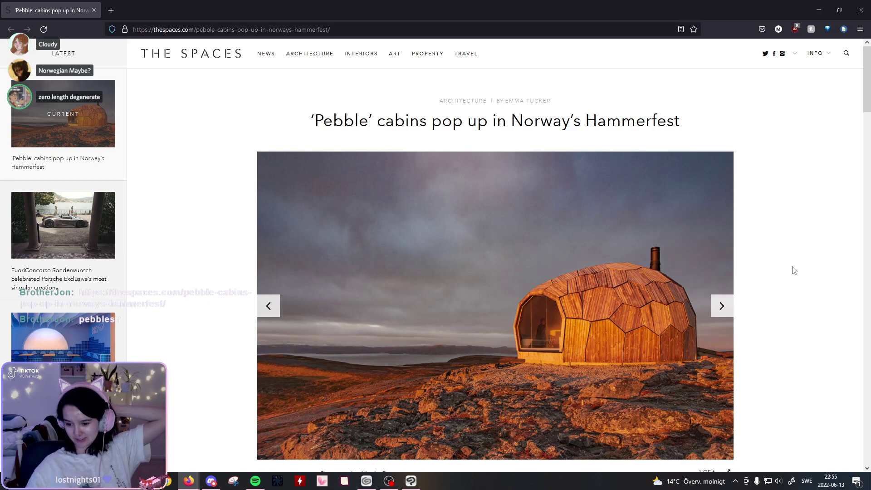
Step: Skim the open Pebble cabins article in the web browser and search the web for "pebbles norway"
scroll(794, 270, "down", 10)
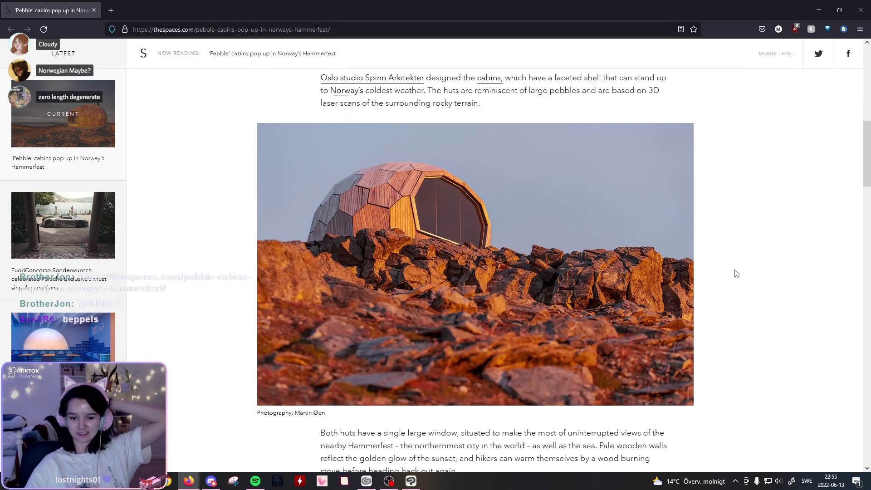
left_click(335, 30)
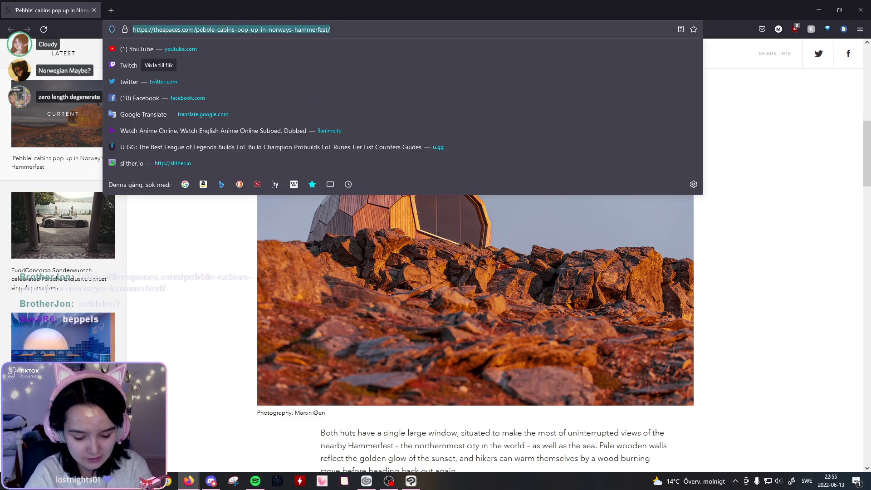
type("pebbles norway")
key("Return")
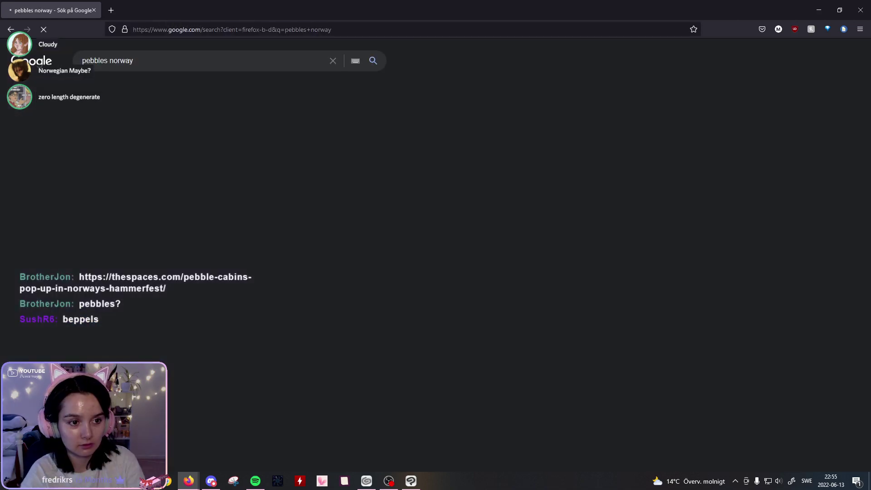
Step: Change the web search to "pebbles norge" and follow up with the suggested "fruity pebbles norge"
double_click(111, 63)
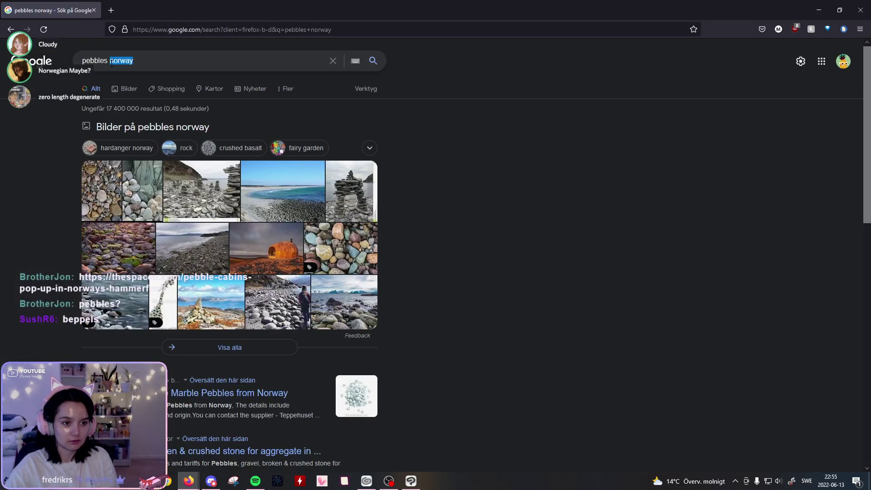
type("norg")
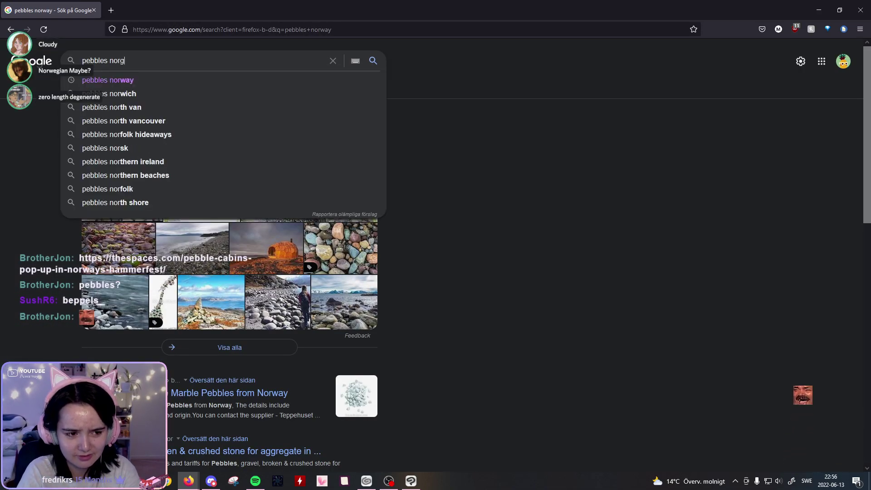
type("e")
key("Return")
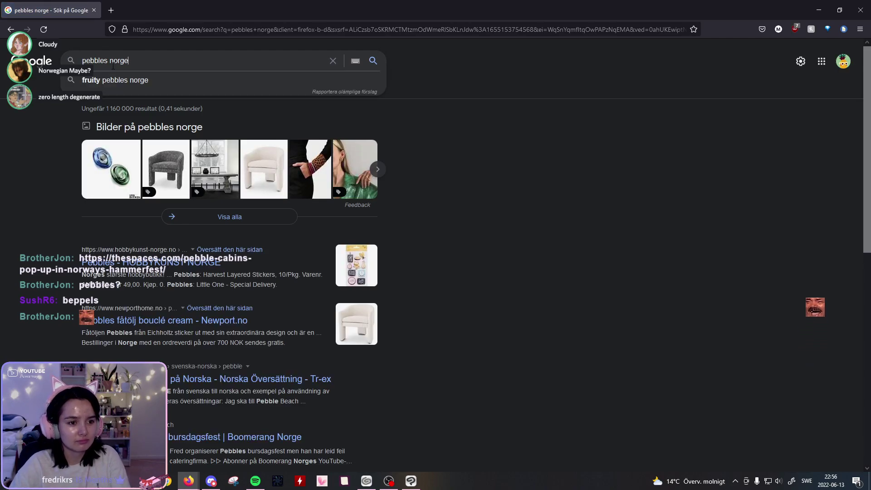
left_click(128, 81)
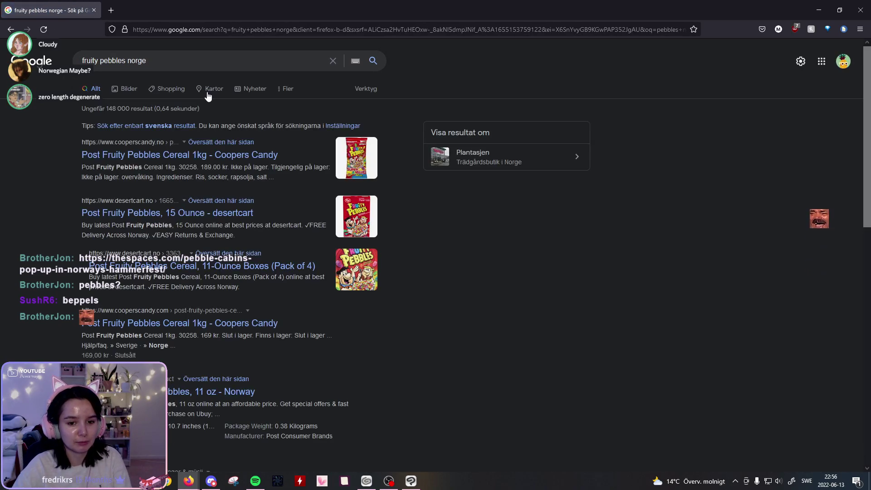
Step: View the image results for "fruity pebbles norge", close the browser tab and return to Clip Studio Paint
left_click(122, 89)
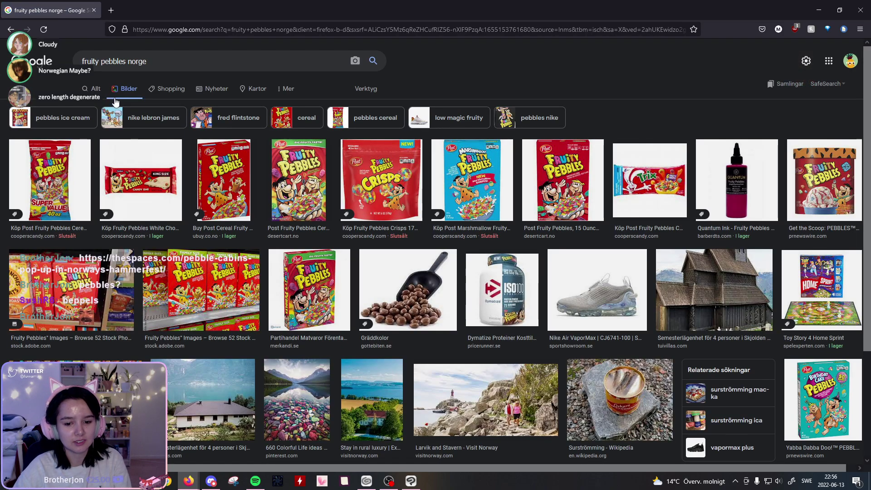
left_click(94, 10)
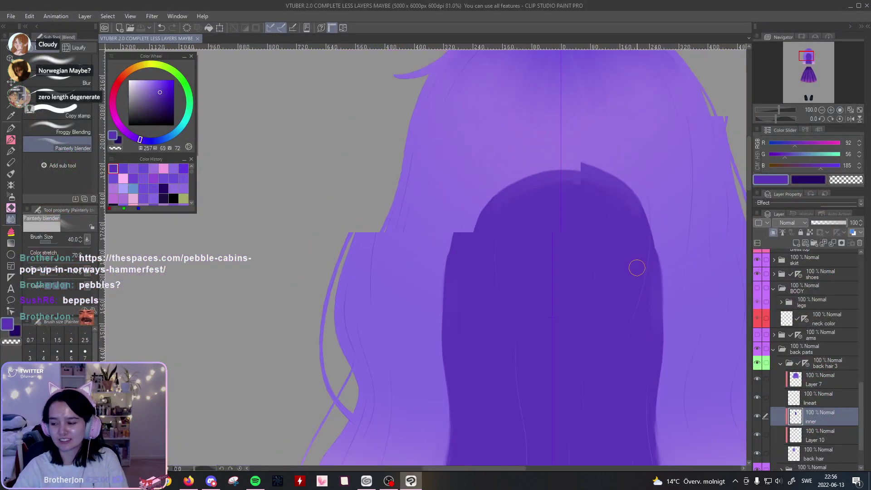
Step: Show the hair 3 folder and the back hair over shoulders layer to examine the inner hair behind the front hair
scroll(637, 267, "down", 4)
left_click_drag(802, 57, 814, 62)
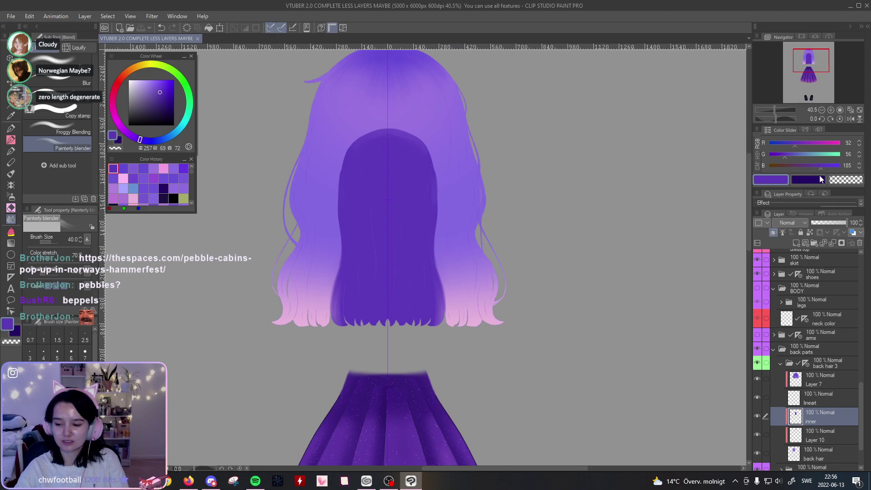
scroll(854, 411, "up", 3)
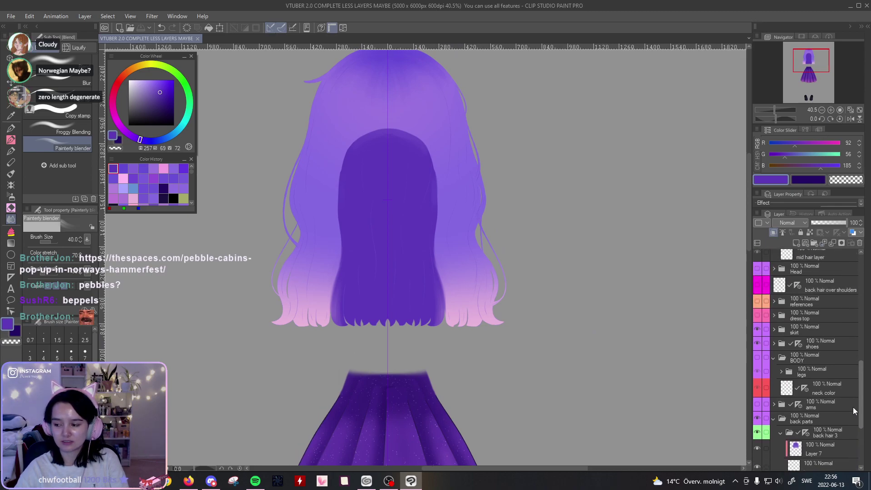
scroll(854, 410, "up", 10)
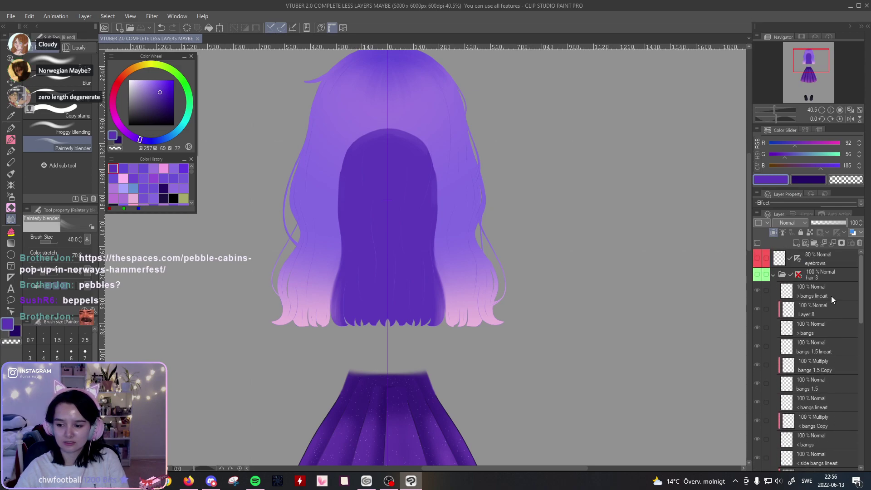
left_click(757, 275)
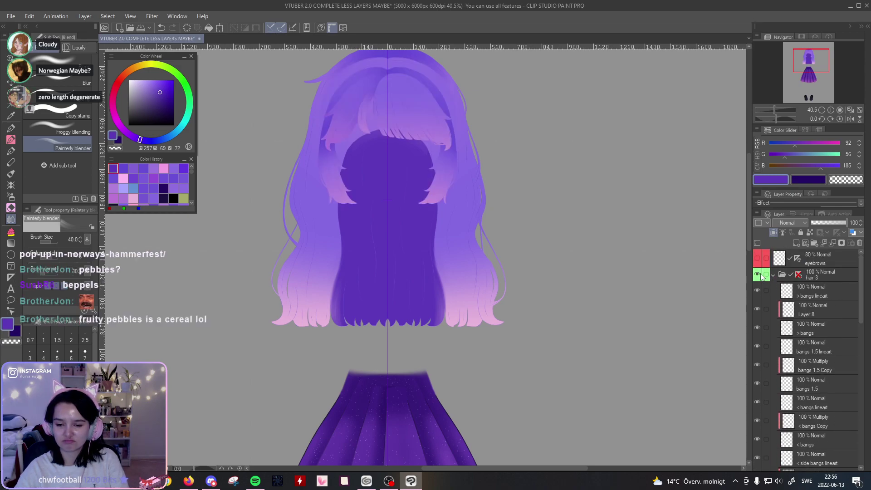
left_click_drag(861, 302, 863, 376)
left_click(758, 394)
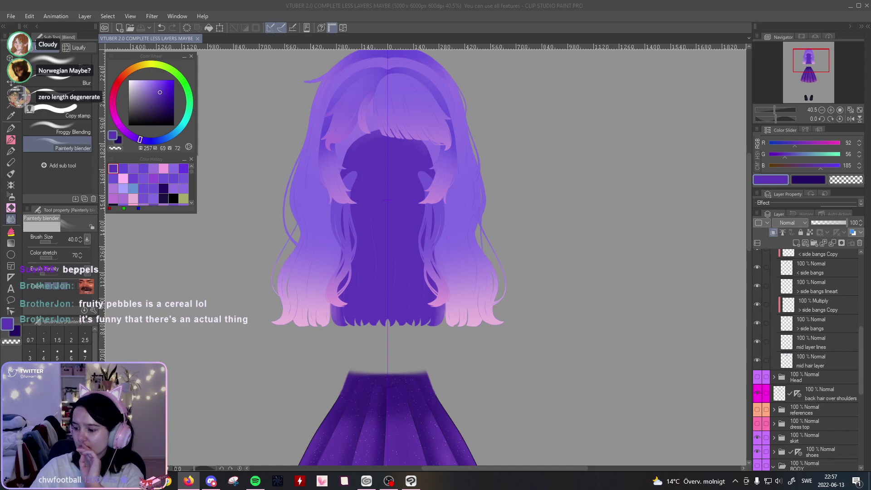
left_click(706, 4)
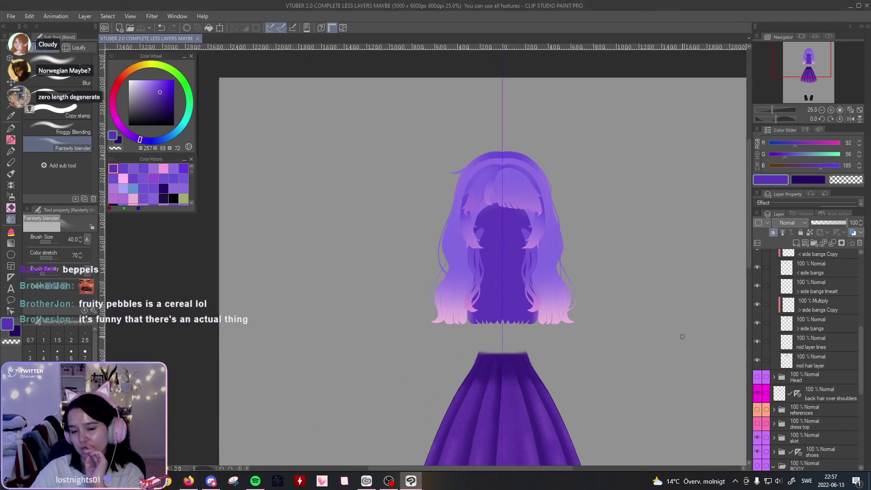
scroll(682, 339, "up", 4)
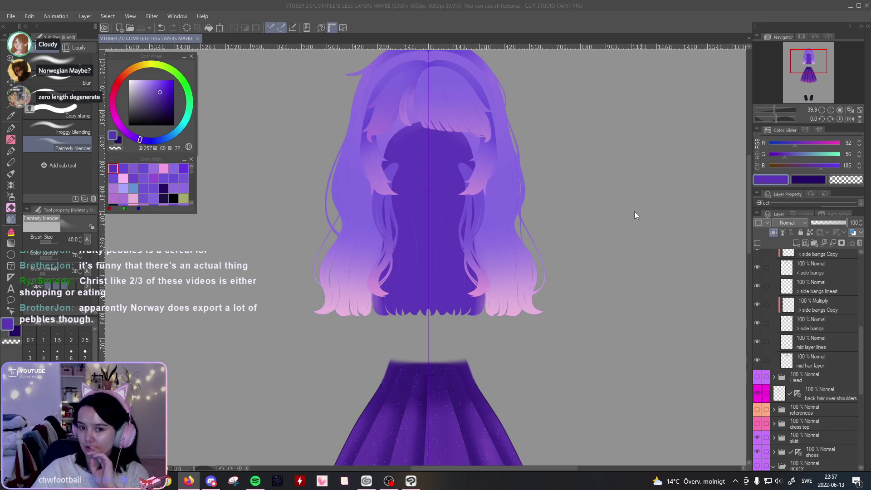
left_click_drag(812, 62, 812, 58)
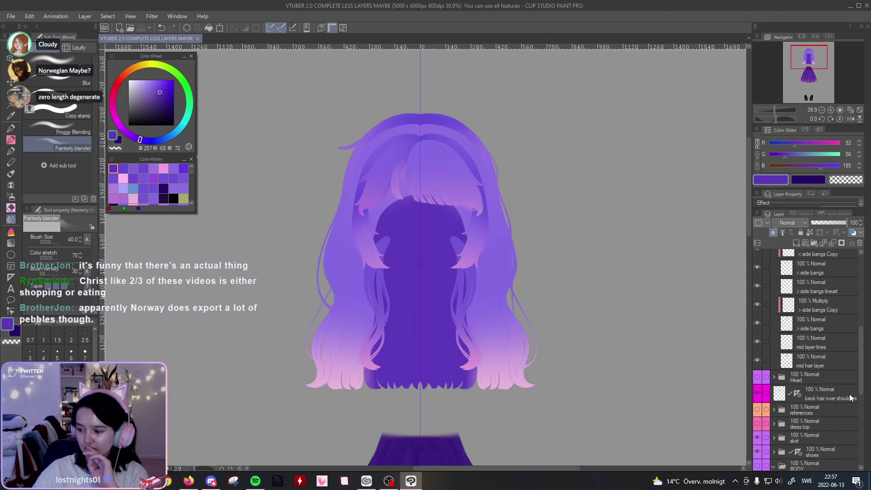
scroll(393, 334, "up", 3)
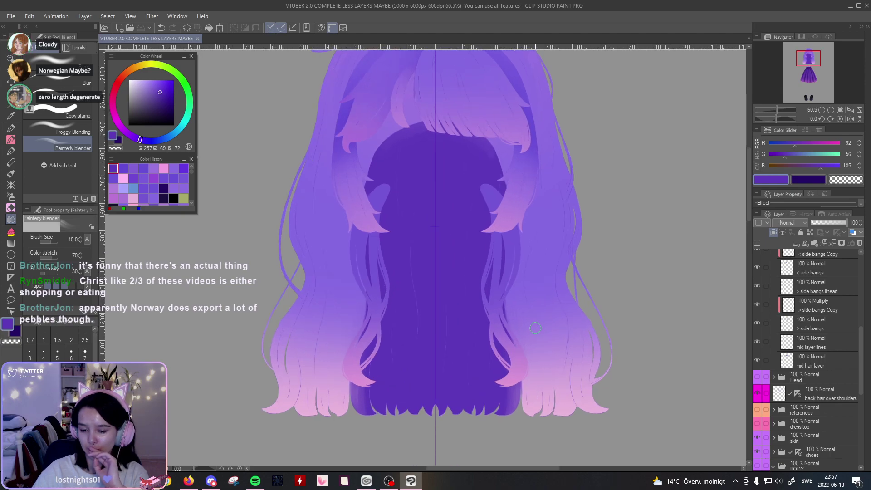
scroll(532, 334, "down", 1)
Step: Collapse the hair 3 folder and hide it together with the back hair over shoulders layer
scroll(825, 341, "up", 5)
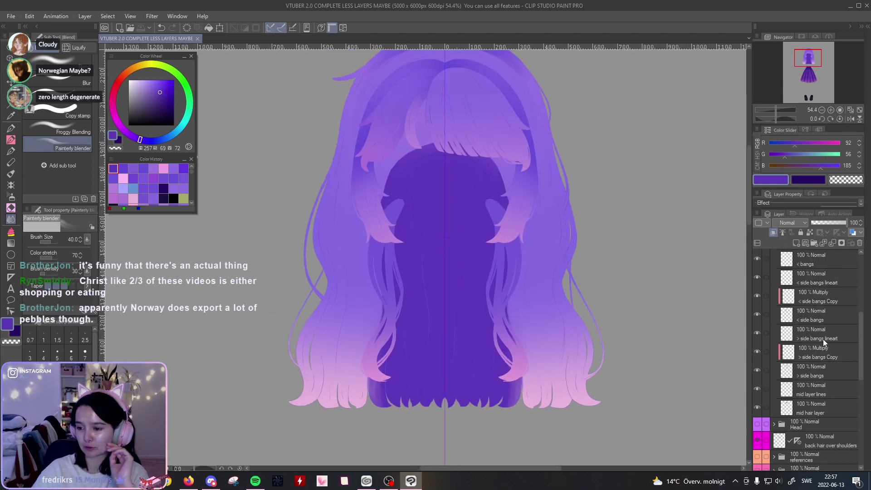
scroll(793, 293, "up", 2)
left_click(774, 260)
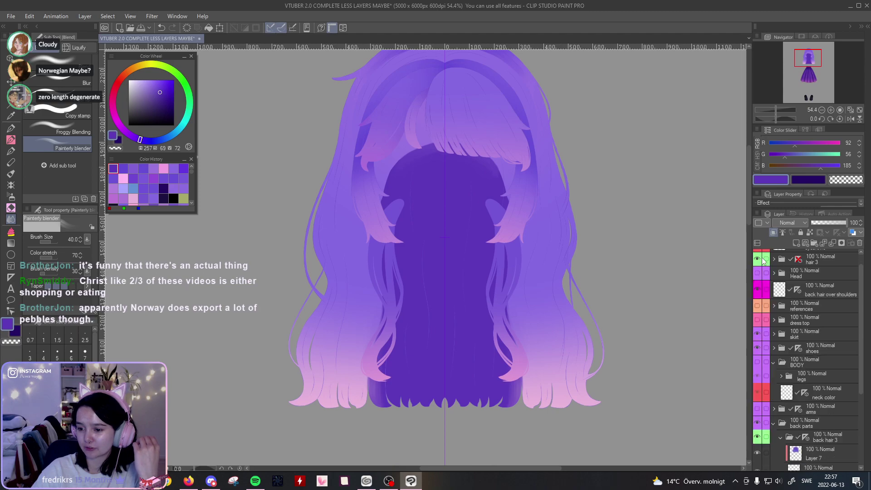
left_click(757, 260)
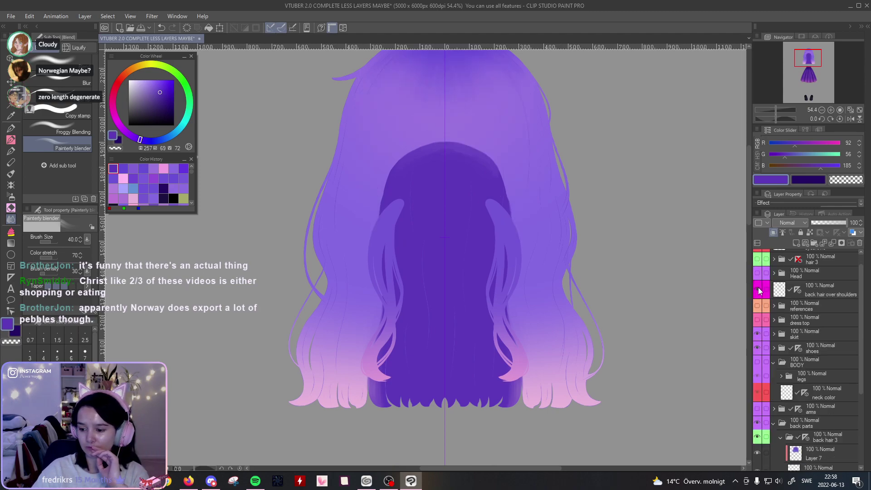
left_click(757, 291)
Step: Erase the whole dark inner-hair area from the inner layer with the Hard Symmetry Eraser at size 300
scroll(819, 352, "down", 5)
left_click(757, 419)
left_click(758, 418)
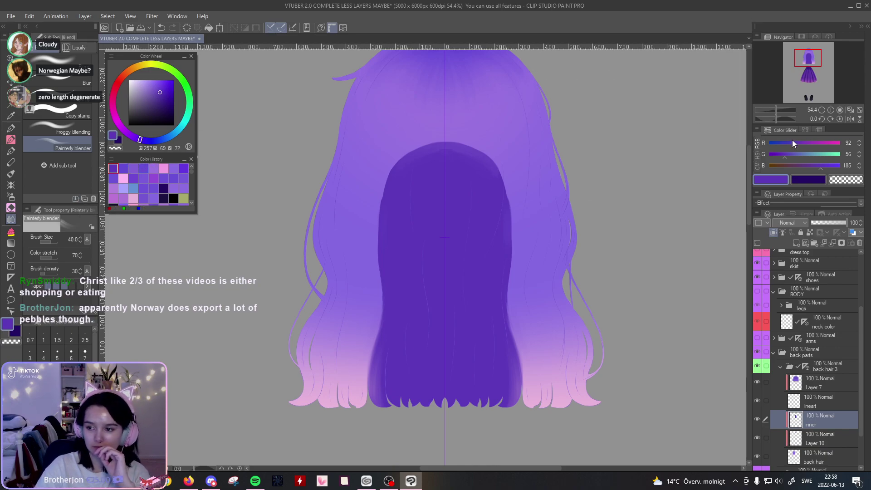
left_click(11, 209)
mouse_move(598, 142)
left_mouse_down()
mouse_move(309, 186)
mouse_move(257, 260)
mouse_move(281, 317)
mouse_move(334, 368)
mouse_move(313, 420)
mouse_move(419, 414)
left_mouse_up()
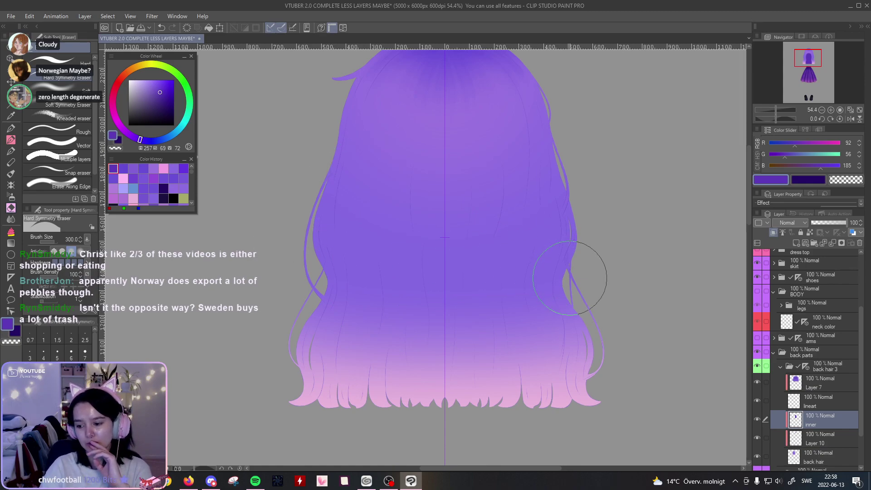
Step: Check the back hair briefly against the Head folder and make the hair 3 folder visible again
left_click(769, 111)
left_click_drag(769, 111, 775, 111)
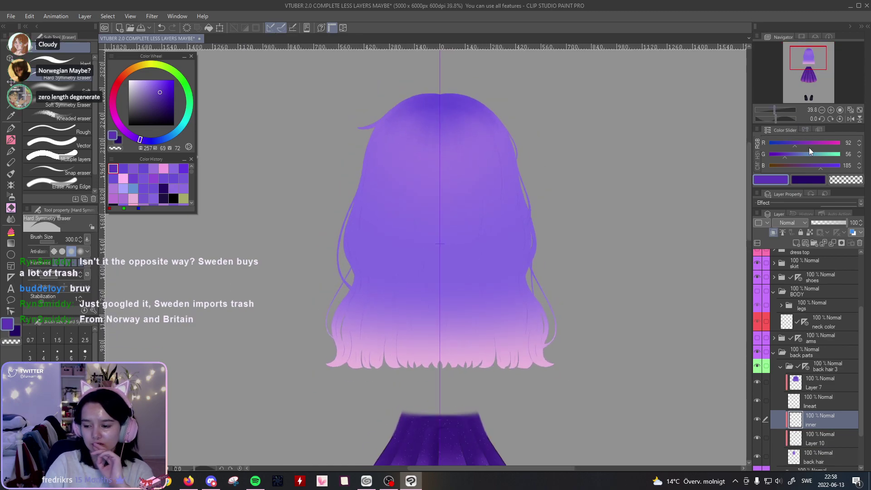
scroll(840, 356, "up", 4)
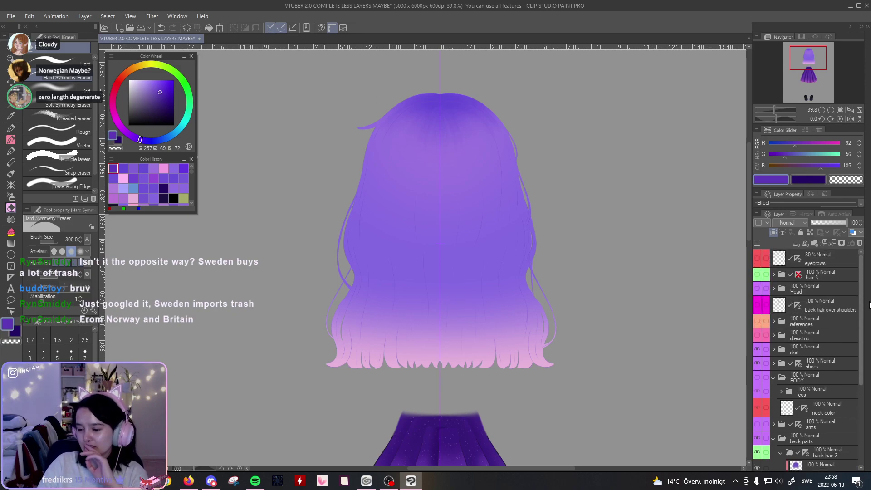
left_click(756, 290)
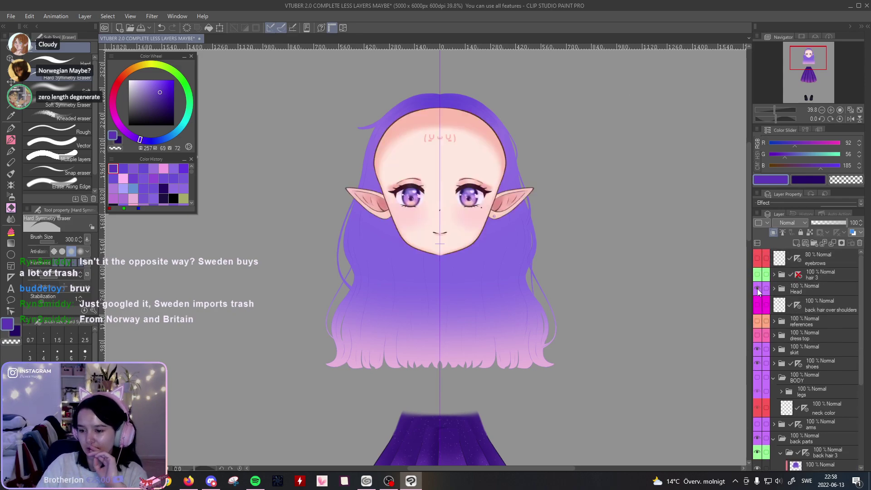
left_click(758, 290)
left_click(757, 275)
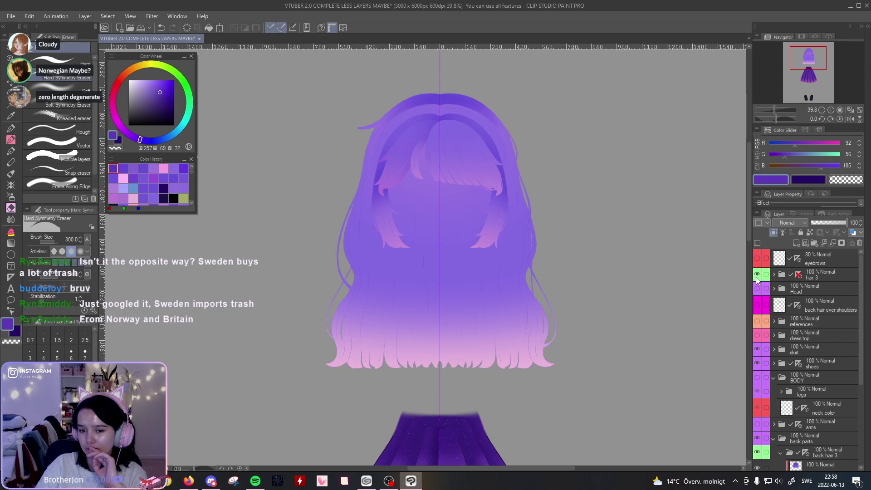
left_click(757, 275)
left_click(757, 275)
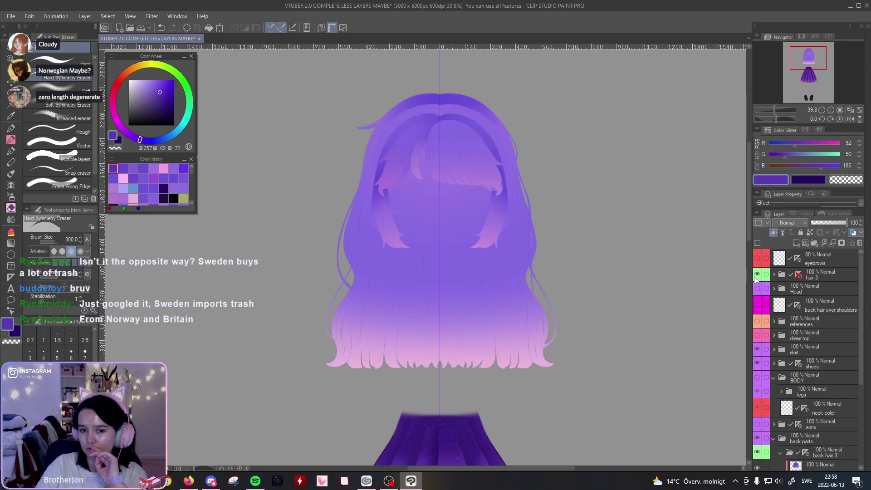
Step: Expand the hair 3 folder and compare the hair with the mid hair layer and mid layer lines hidden and shown
left_click_drag(775, 109, 779, 108)
left_click_drag(647, 110, 637, 296)
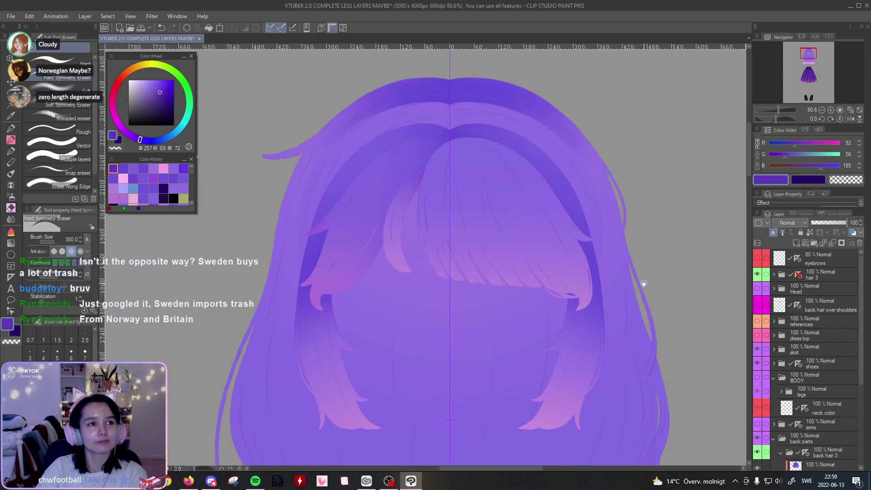
left_click_drag(779, 109, 777, 109)
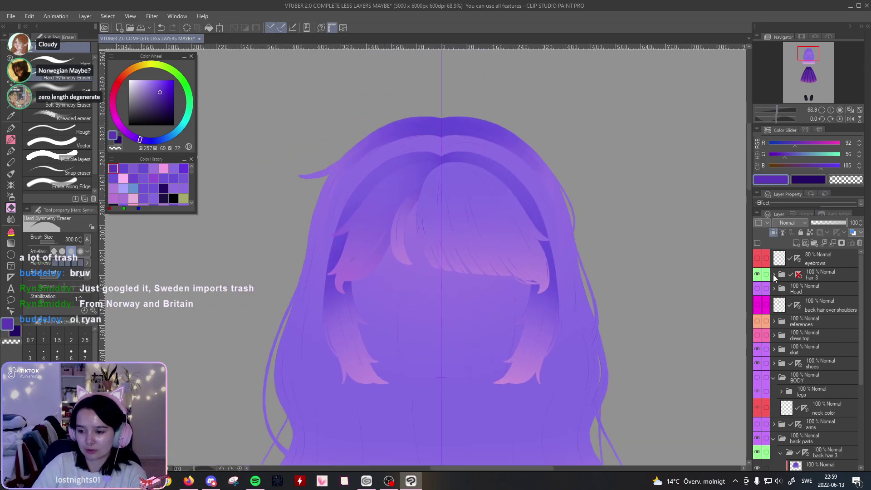
left_click(775, 274)
left_click_drag(863, 299, 842, 356)
scroll(848, 367, "up", 3)
scroll(842, 357, "up", 1)
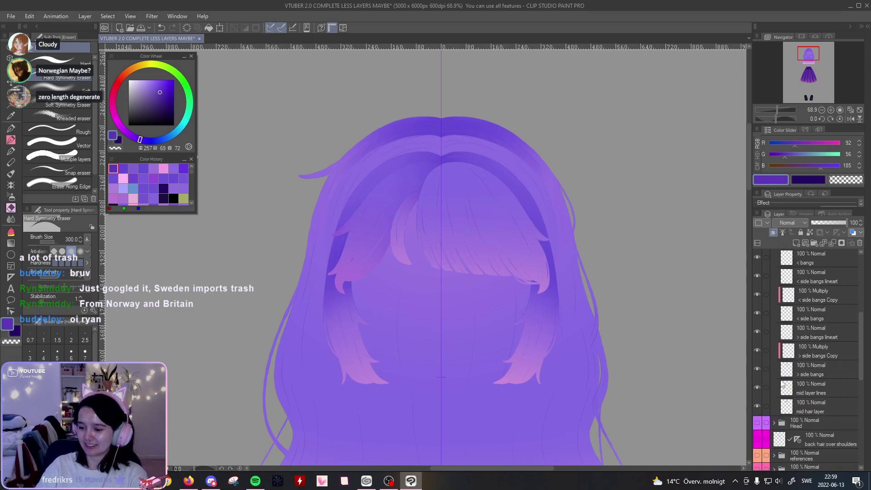
left_click(756, 407)
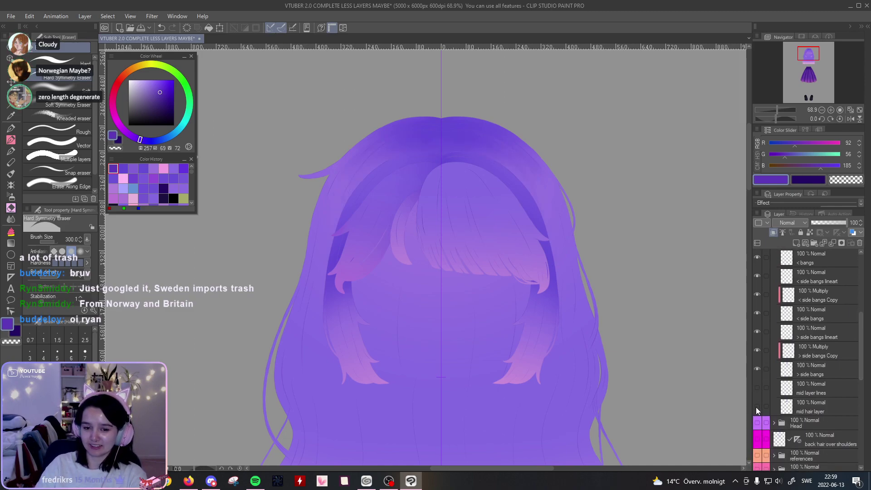
left_click(758, 388)
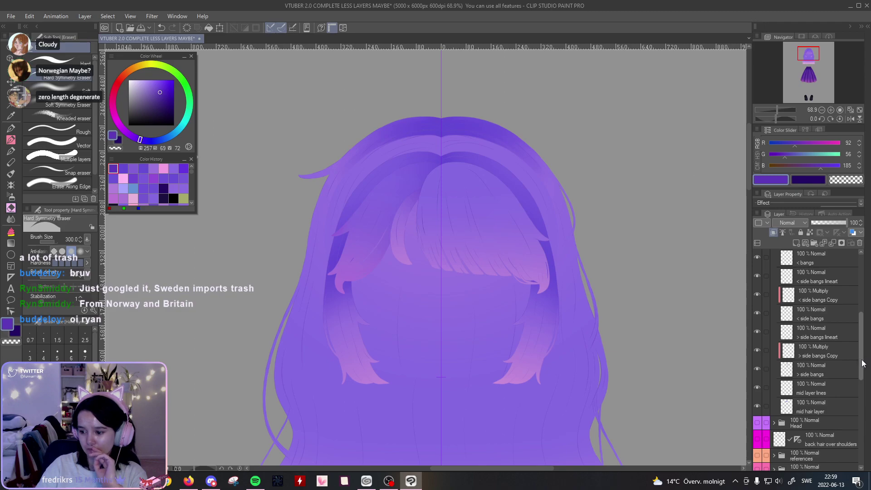
Step: Add a new layer above the mid hair layer and clip it to that layer
left_click(809, 407)
left_click(795, 242)
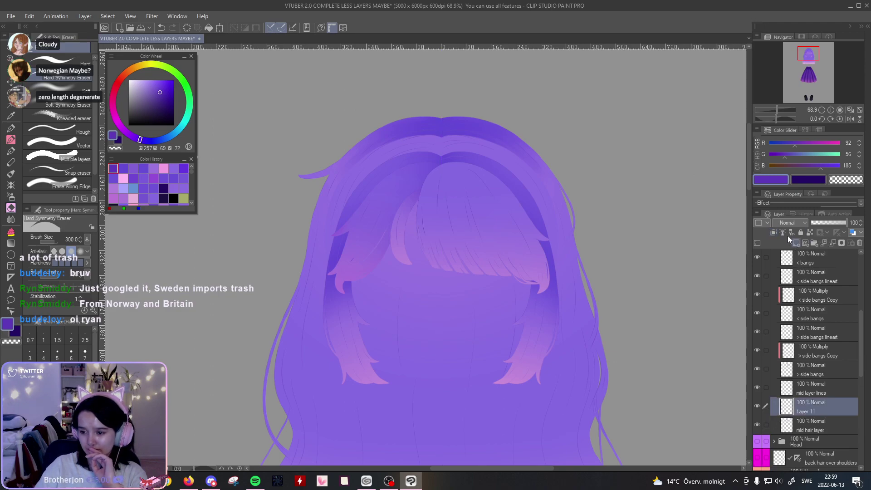
left_click(774, 233)
Step: Paint a dark patch across the mid hair's center parting with the SOIPEN at size 120 in purple RGB 101, 74, 213
left_click(445, 125, "alt")
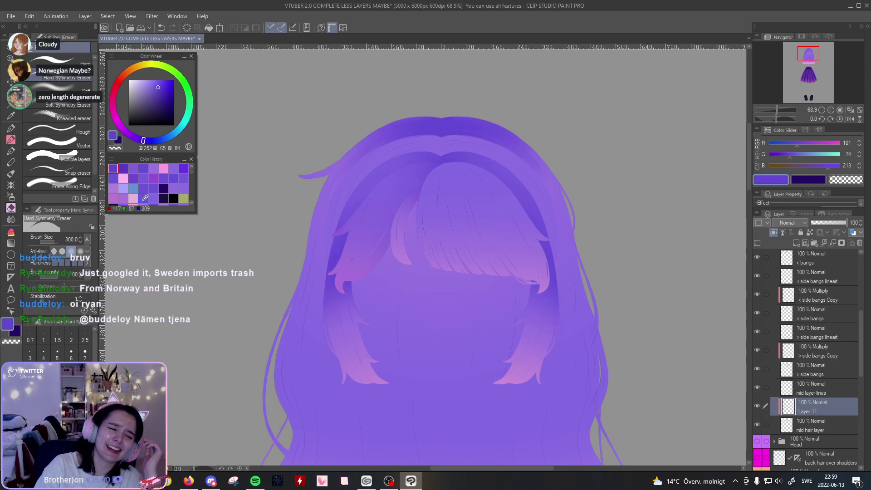
left_click(124, 168)
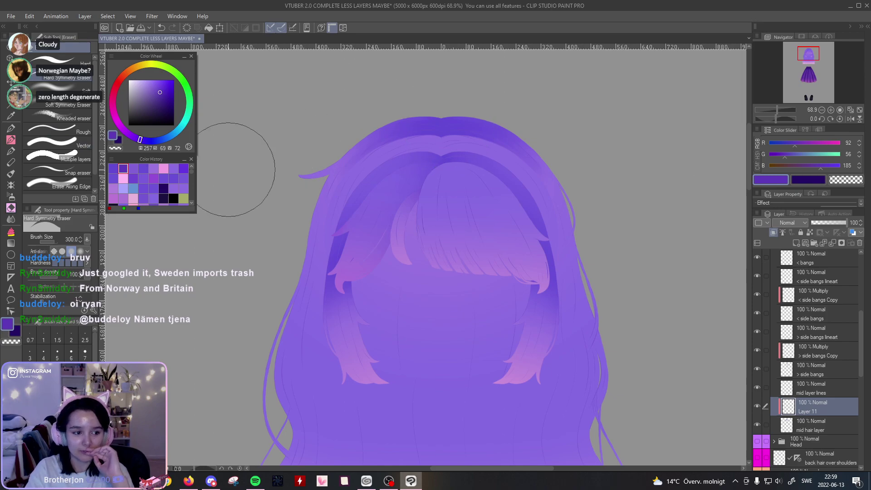
left_click(8, 129)
mouse_move(449, 129)
left_mouse_down()
mouse_move(445, 145)
mouse_move(449, 115)
left_mouse_up()
key("ctrl+z")
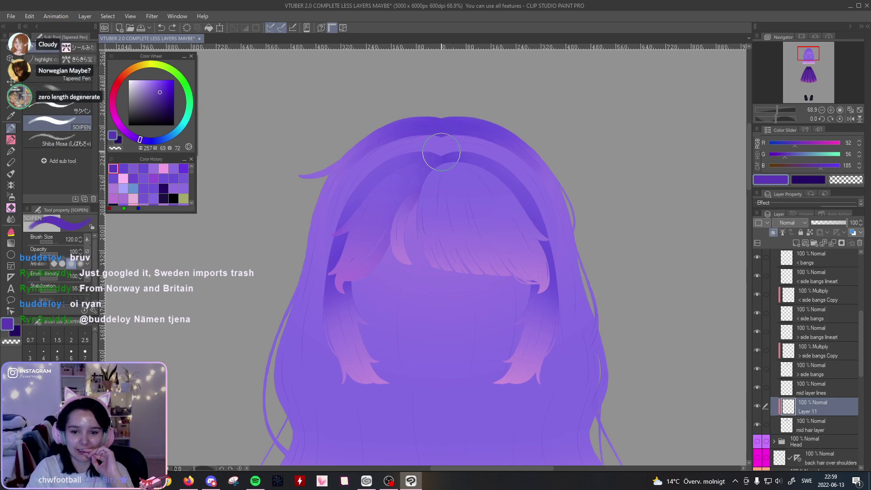
left_click(123, 169)
left_click_drag(452, 129, 445, 145)
Step: Switch to the Painterly blender and enable the symmetry ruler on the hair 3 folder
left_click_drag(776, 109, 779, 110)
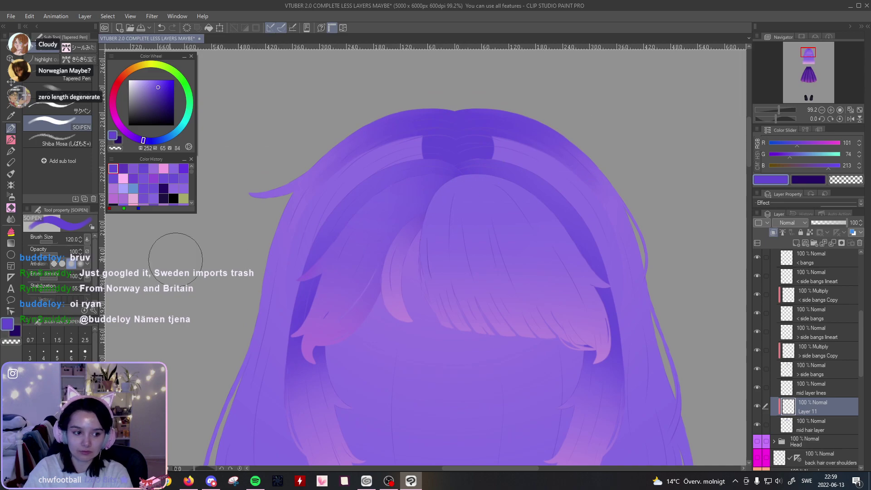
left_click(11, 219)
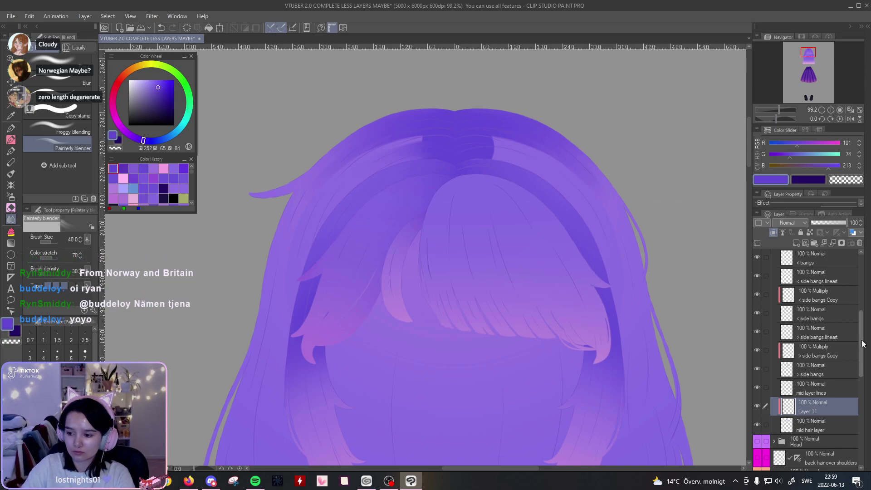
scroll(828, 333, "up", 5)
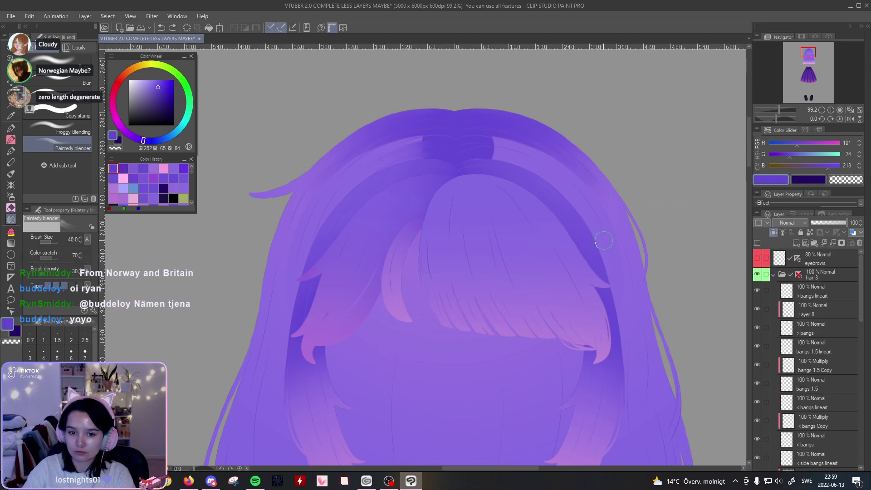
left_click(799, 277)
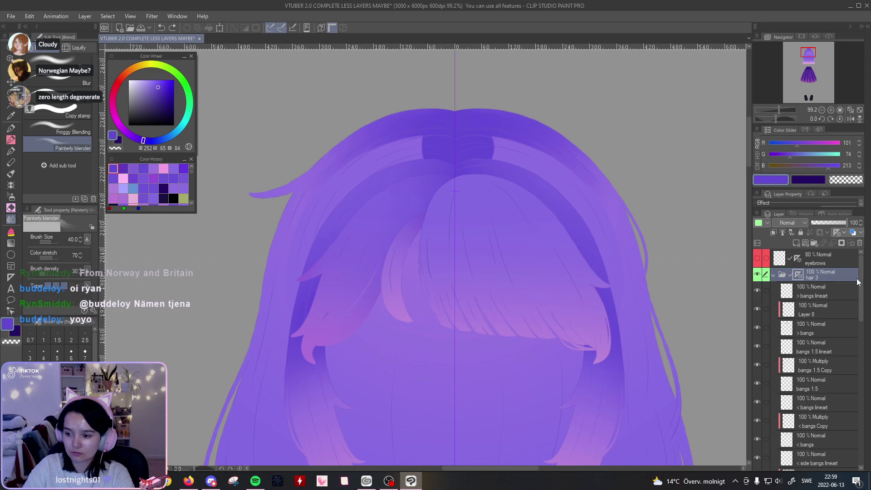
Step: Hide the bangs and side bangs layers in the hair 3 folder, keeping the mid layer lines, Layer 11 and mid hair layer shown
scroll(856, 284, "down", 1)
left_click_drag(757, 272, 756, 386)
left_click_drag(862, 315, 860, 348)
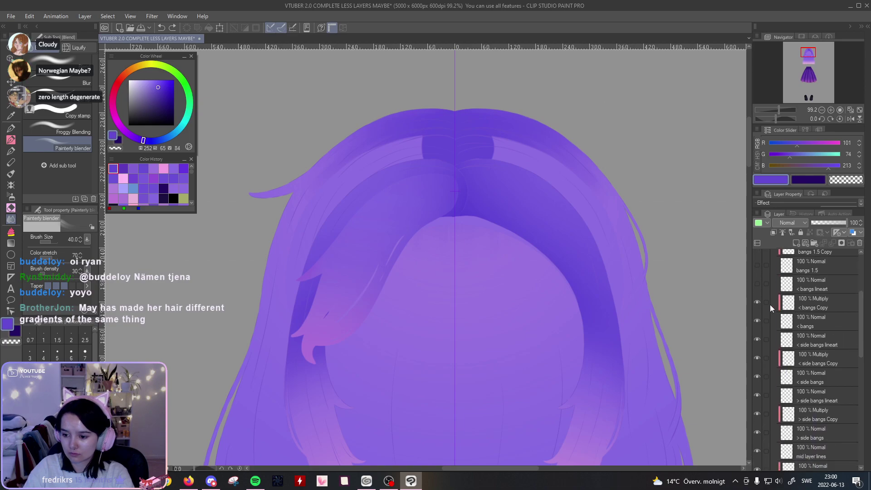
left_click_drag(678, 363, 661, 188)
left_click_drag(661, 244, 696, 415)
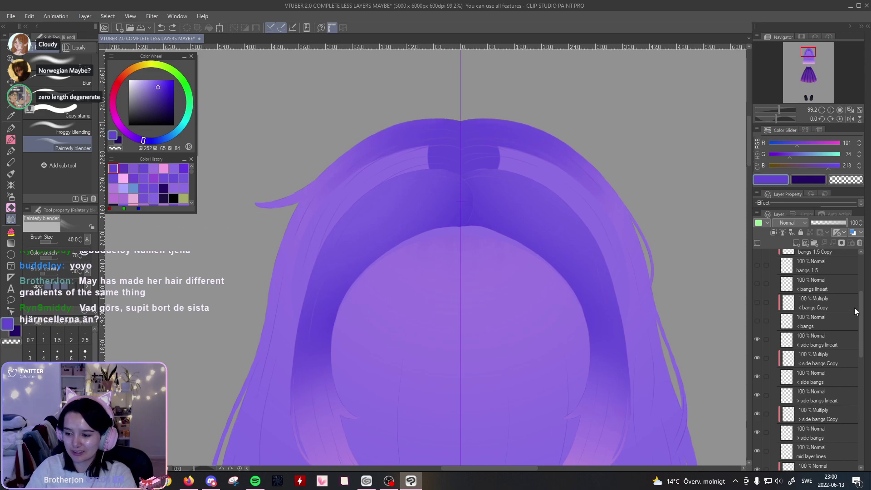
scroll(812, 340, "down", 2)
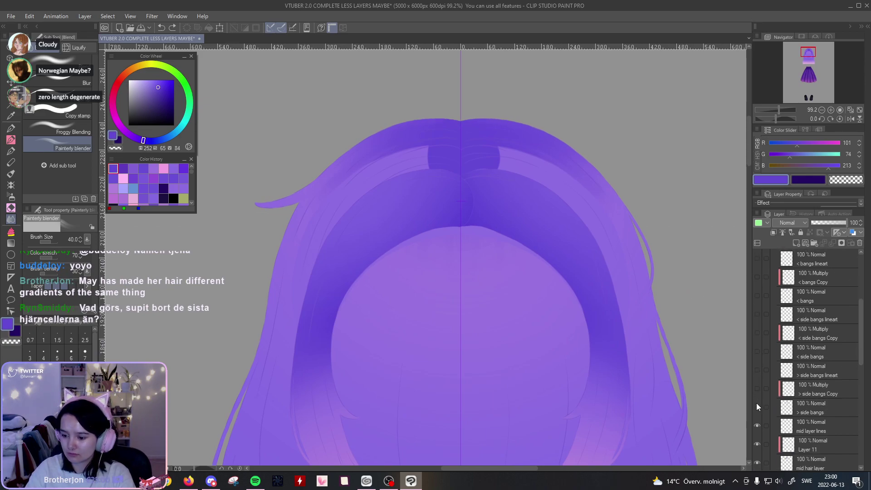
left_click_drag(690, 344, 698, 370)
scroll(858, 355, "down", 2)
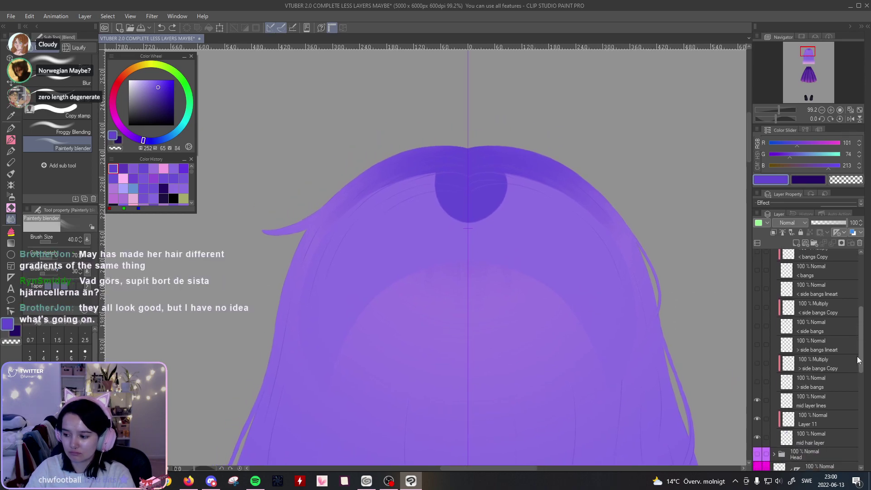
scroll(857, 361, "down", 1)
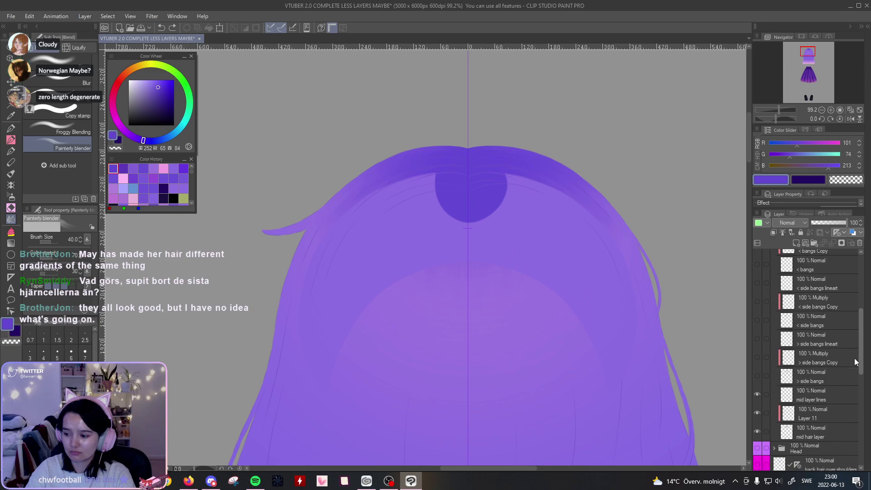
Step: Enlarge the dark parting patch on Layer 11 with the SOIPEN at size 120 and blend its upper edge outward with the Painterly blender
left_click(823, 403)
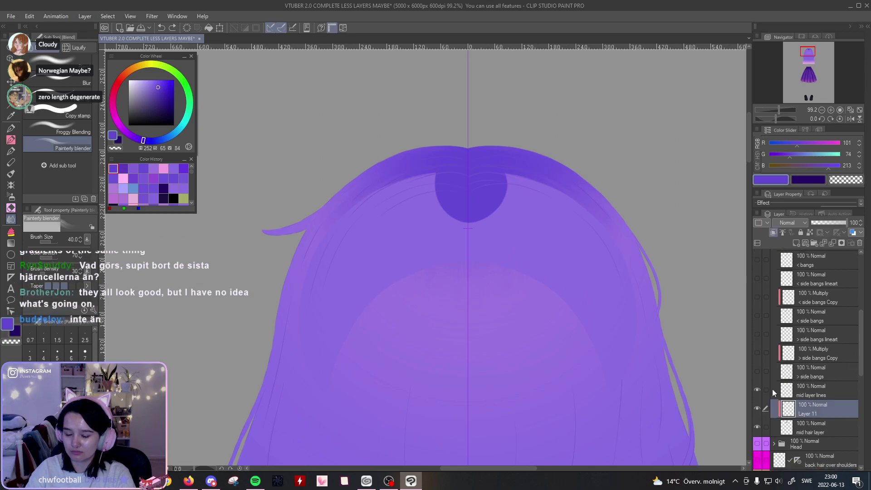
left_click(11, 128)
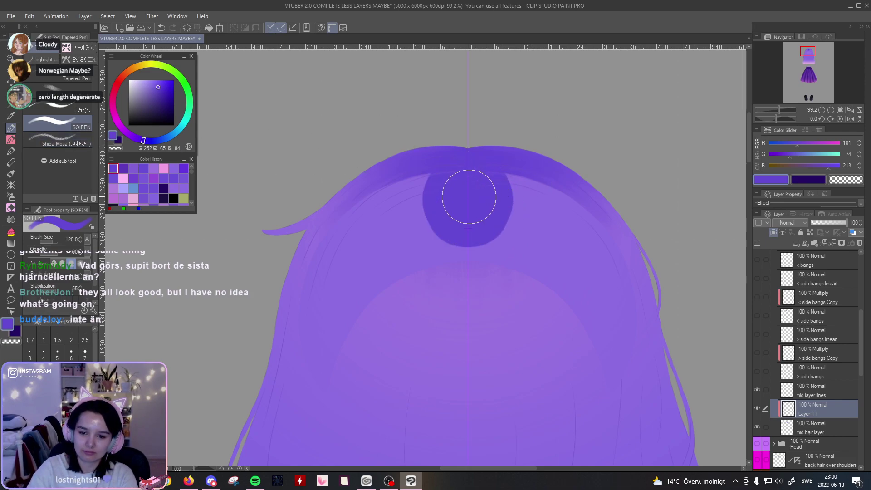
key("j")
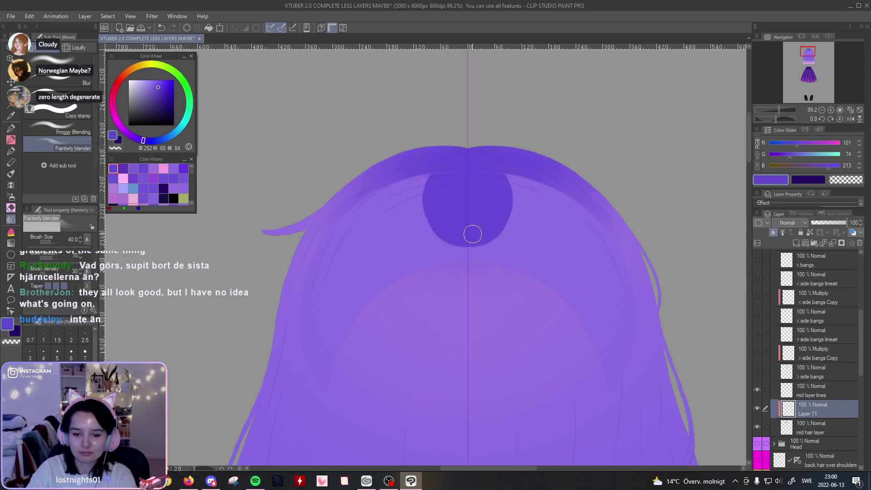
left_click_drag(461, 186, 368, 214)
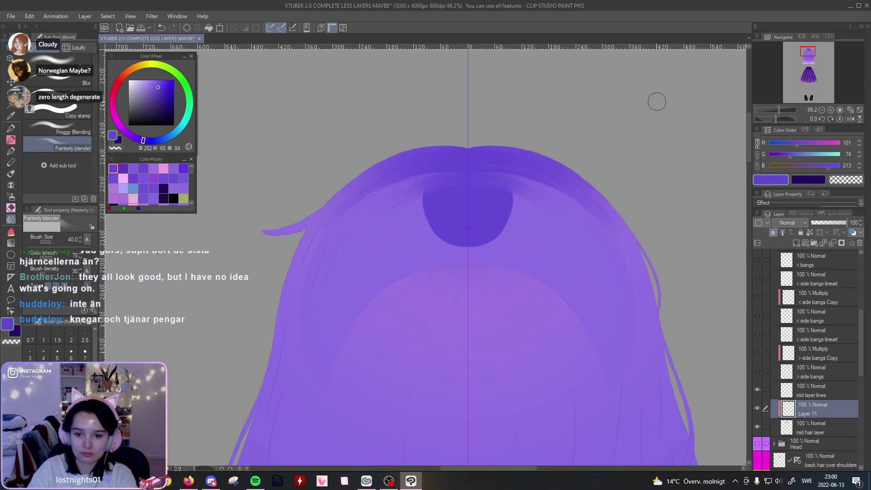
Step: Blend the lower edge of the dark parting patch downward and outward into the lighter mid hair with the Painterly blender at size 40
left_click_drag(783, 108, 781, 109)
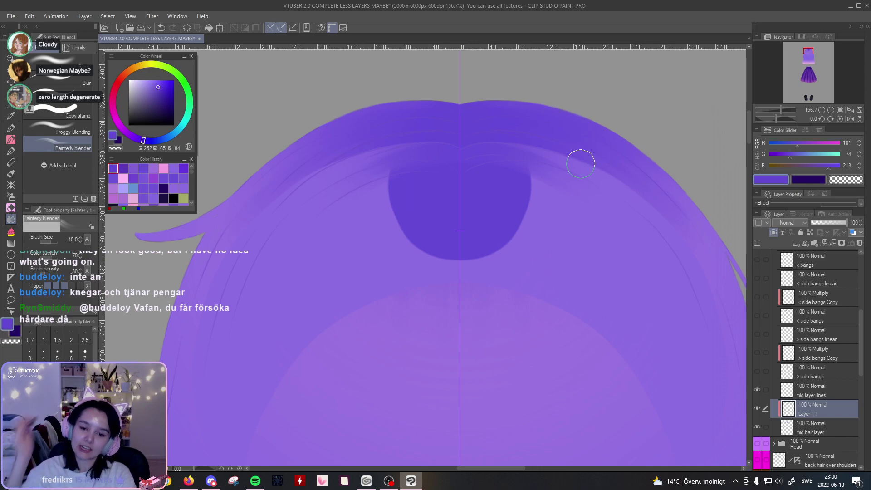
left_click_drag(535, 222, 541, 191)
left_click_drag(472, 196, 500, 255)
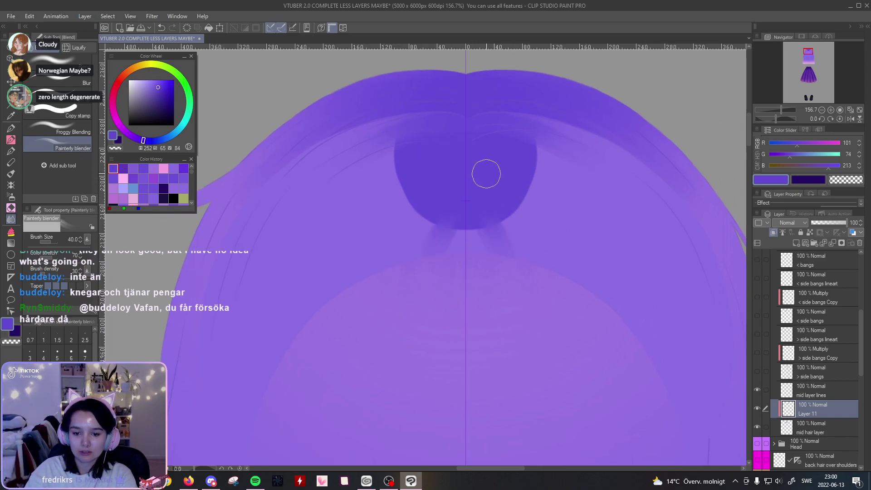
left_click_drag(482, 181, 455, 308)
left_click_drag(435, 224, 422, 255)
left_click_drag(499, 141, 420, 309)
left_click_drag(478, 171, 419, 272)
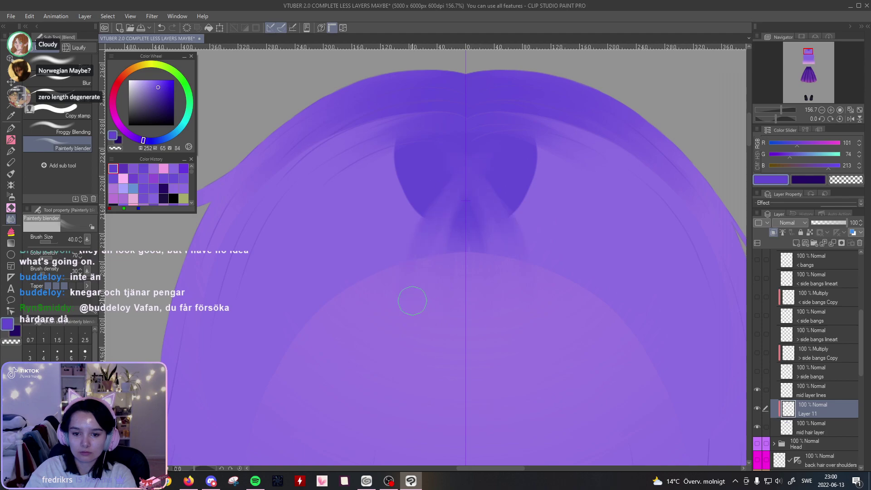
left_click_drag(466, 157, 411, 294)
left_click_drag(464, 182, 449, 287)
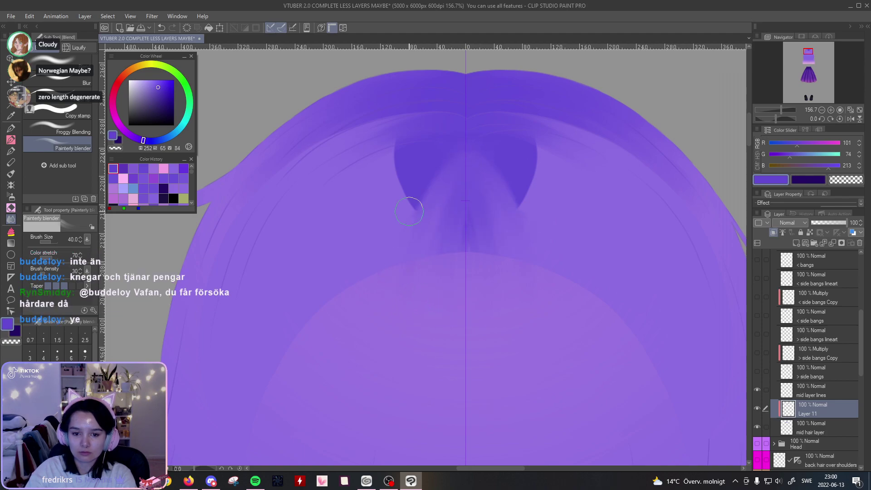
left_click_drag(437, 175, 399, 226)
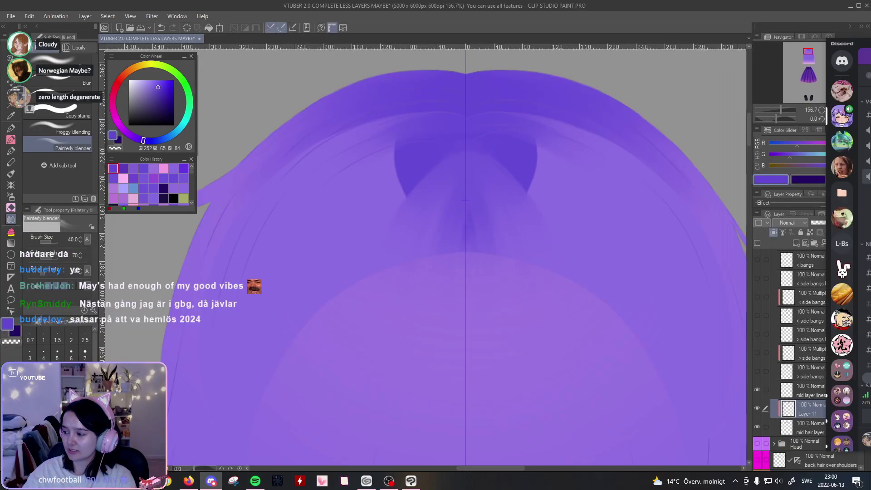
Step: Bring the Discord call window over the canvas to watch the shared stream, and move it away again to return to Clip Studio Paint
left_click_drag(870, 42, 463, 32)
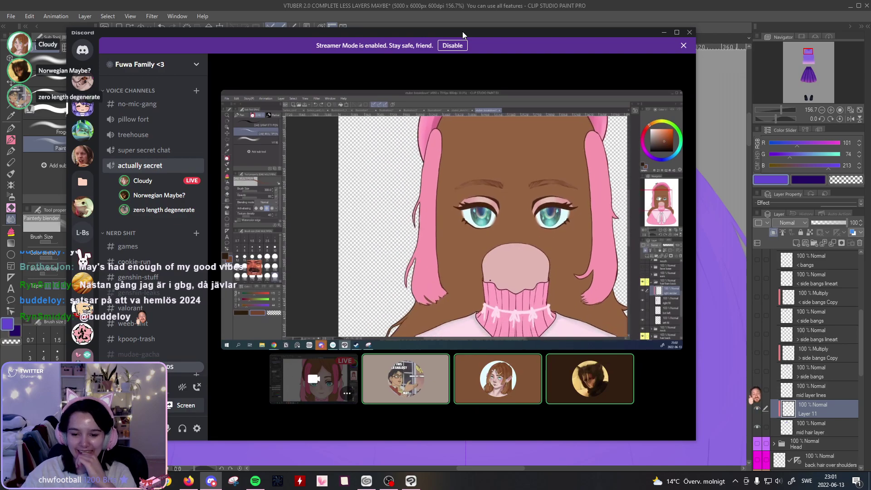
left_click_drag(462, 32, 458, 37)
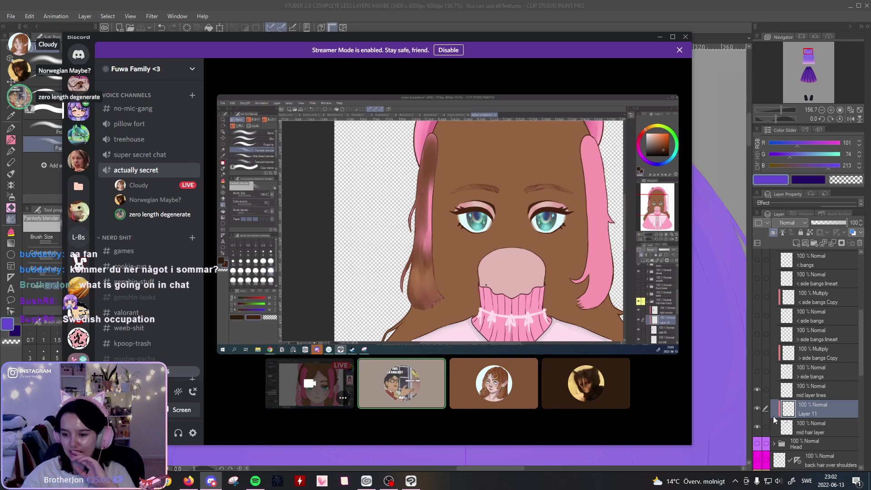
mouse_move(668, 401)
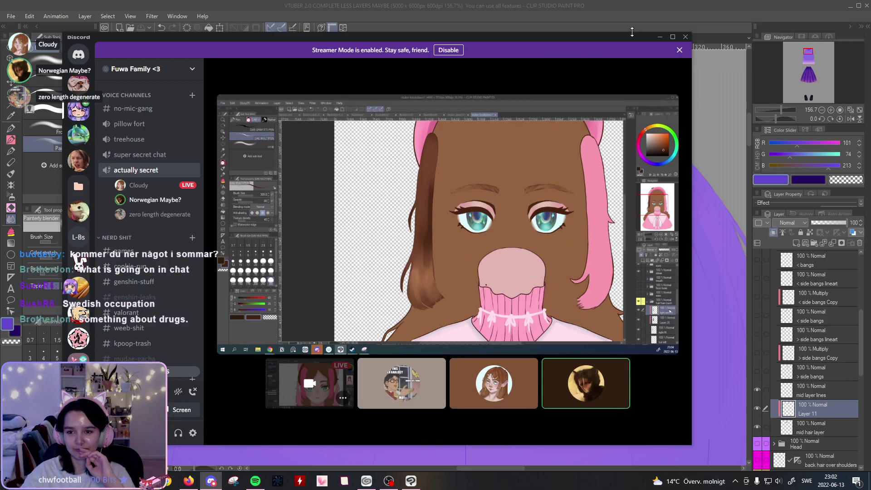
left_click_drag(624, 35, 870, 34)
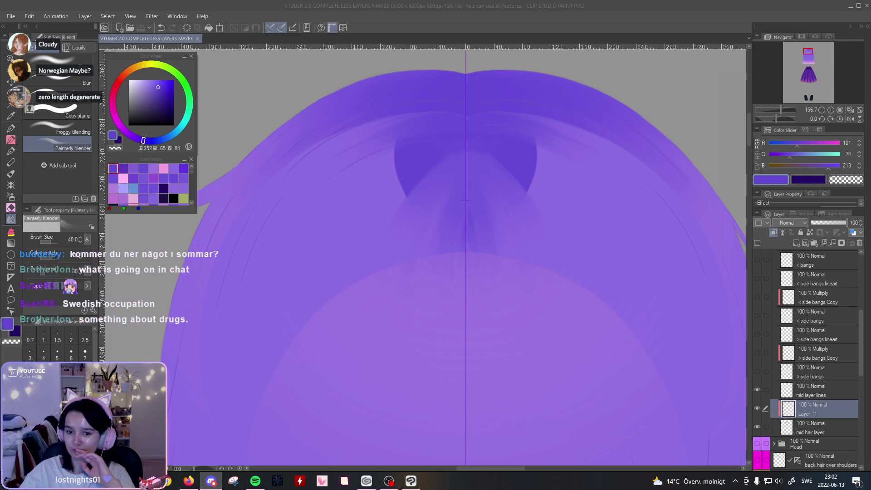
left_click(648, 2)
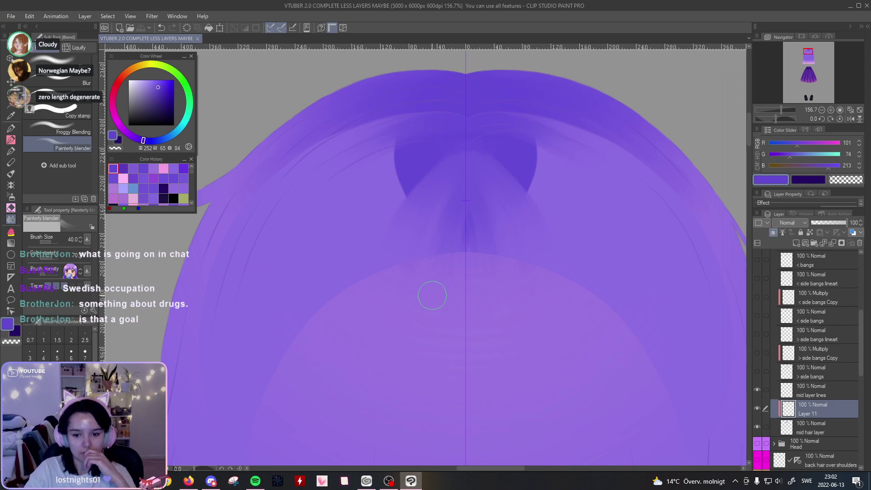
Step: Blend the remaining hard side edges of the dark parting patch outward into a smooth symmetrical gradient along the mid hair
mouse_move(365, 271)
left_mouse_down()
mouse_move(396, 236)
mouse_move(475, 193)
mouse_move(347, 229)
left_mouse_up()
left_click_drag(429, 177, 400, 218)
mouse_move(479, 166)
left_mouse_down()
mouse_move(425, 158)
mouse_move(346, 213)
mouse_move(460, 165)
mouse_move(335, 208)
mouse_move(484, 150)
mouse_move(336, 192)
left_mouse_up()
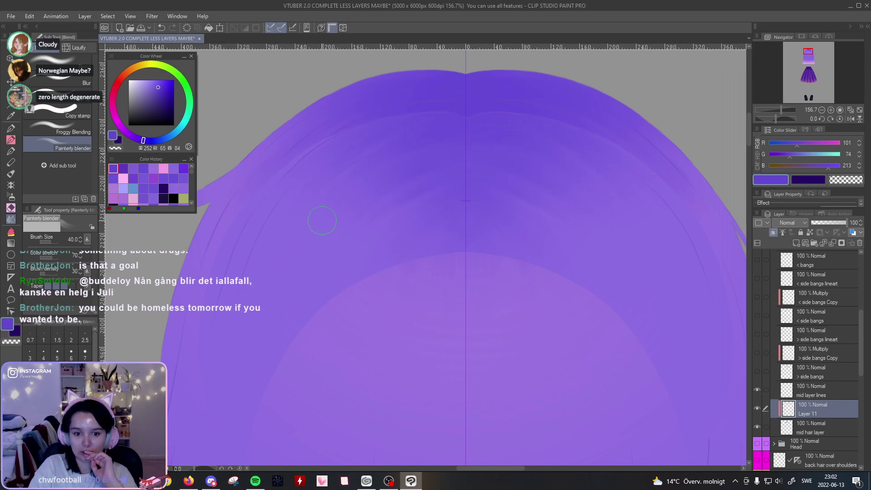
Step: Show the bangs and side bangs layers of the hair 3 folder again
left_click_drag(781, 110, 768, 115)
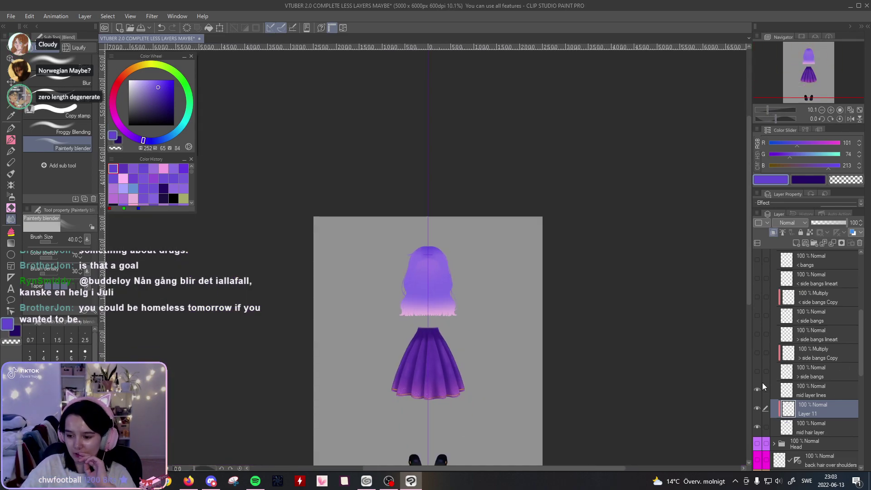
left_click_drag(861, 345, 858, 294)
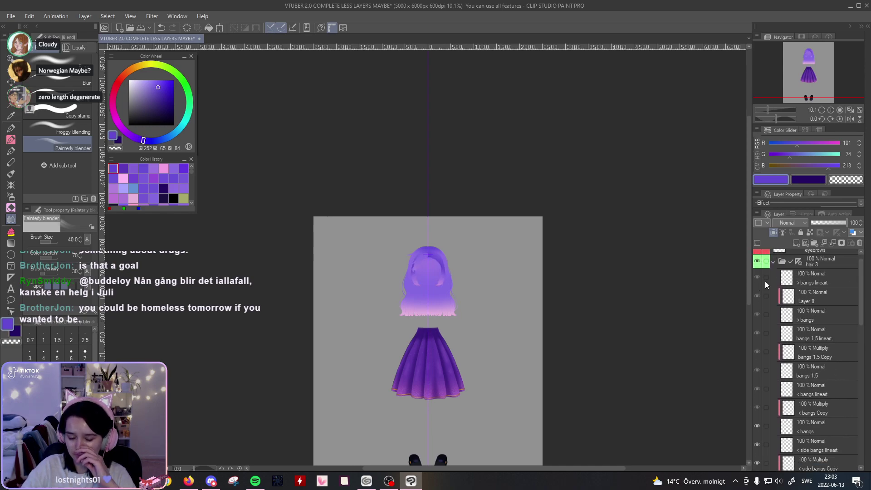
mouse_move(767, 109)
left_mouse_down()
mouse_move(778, 106)
mouse_move(771, 114)
left_mouse_up()
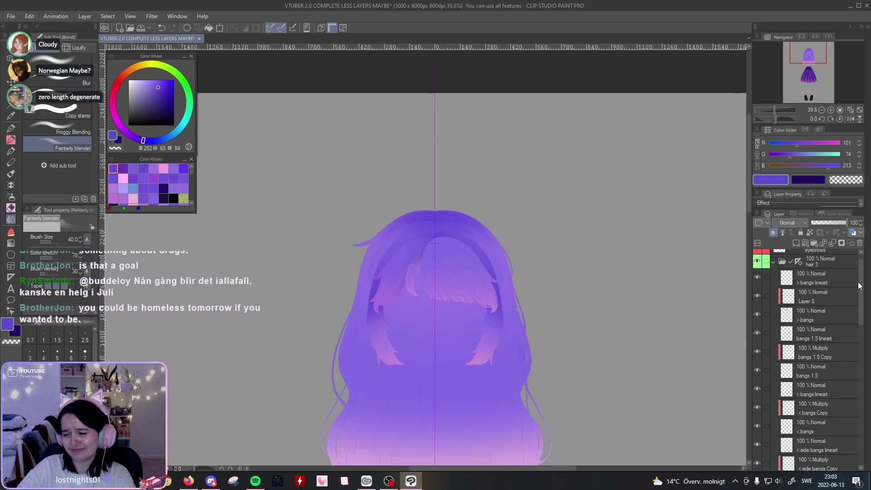
Step: Show the back hair over shoulders layer and the Head folder
left_click_drag(860, 289, 842, 350)
scroll(842, 350, "down", 1)
left_click(757, 394)
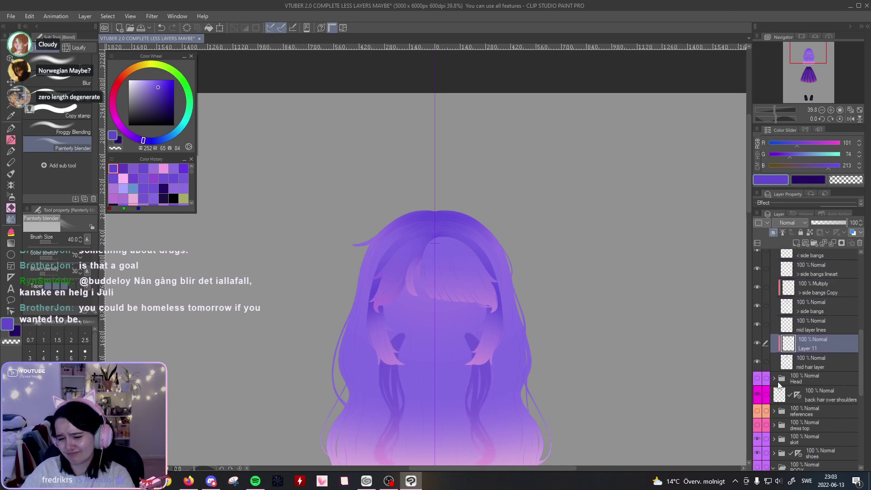
left_click_drag(777, 107, 771, 108)
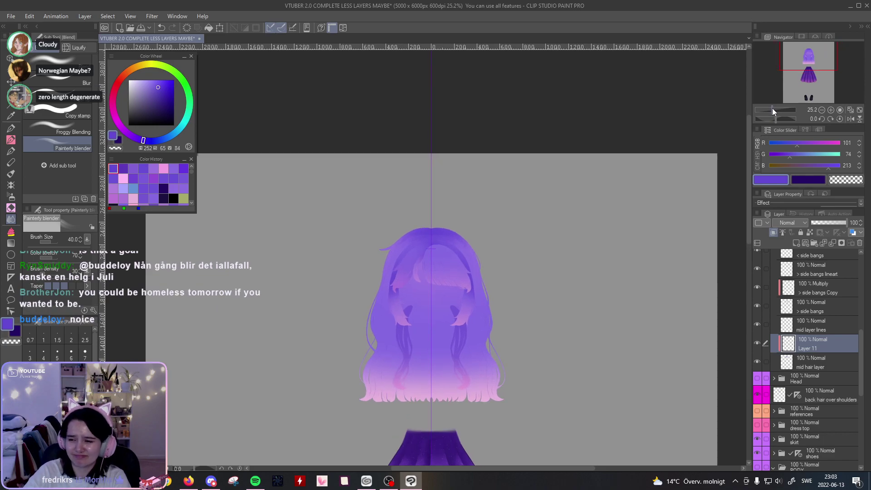
left_click_drag(813, 55, 807, 64)
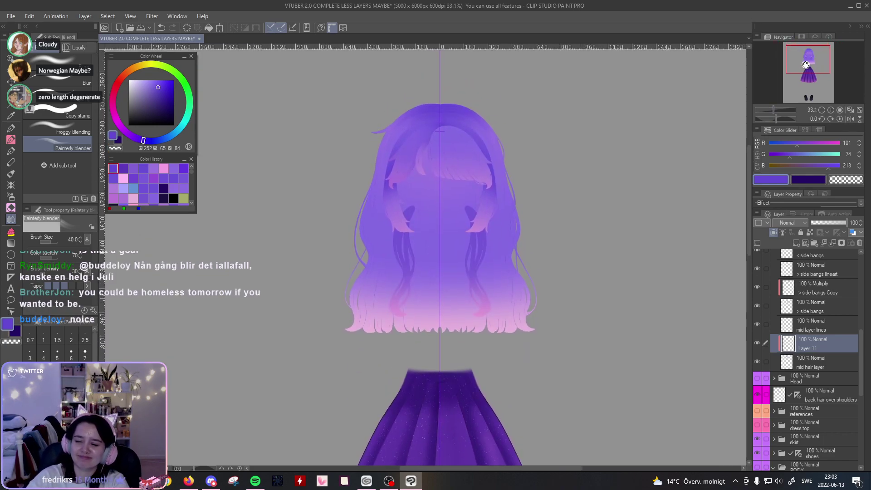
left_click(759, 380)
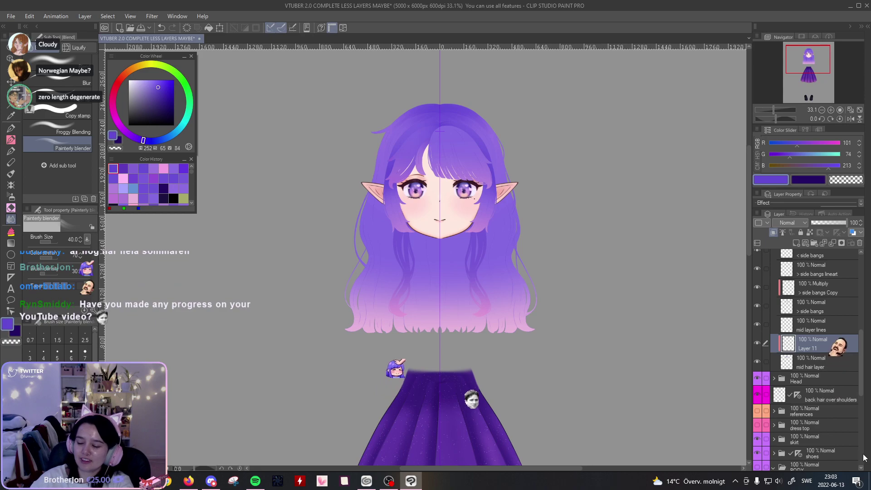
key("alt+Tab")
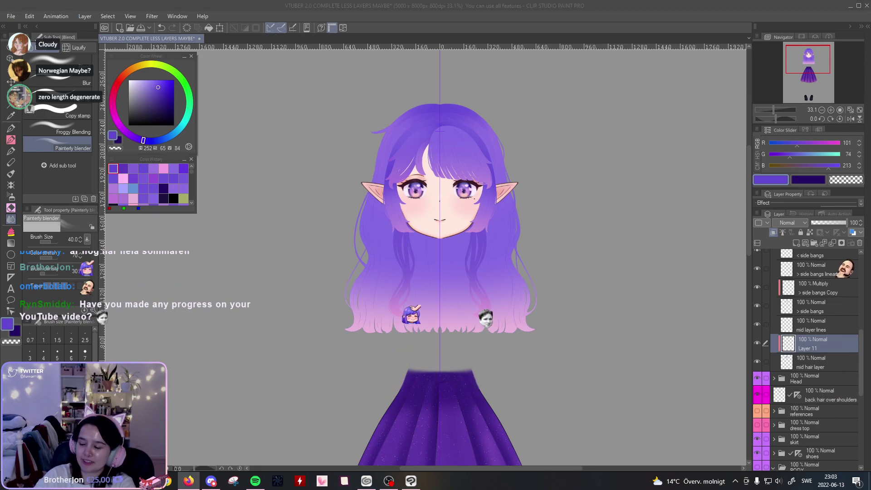
left_click(660, 3)
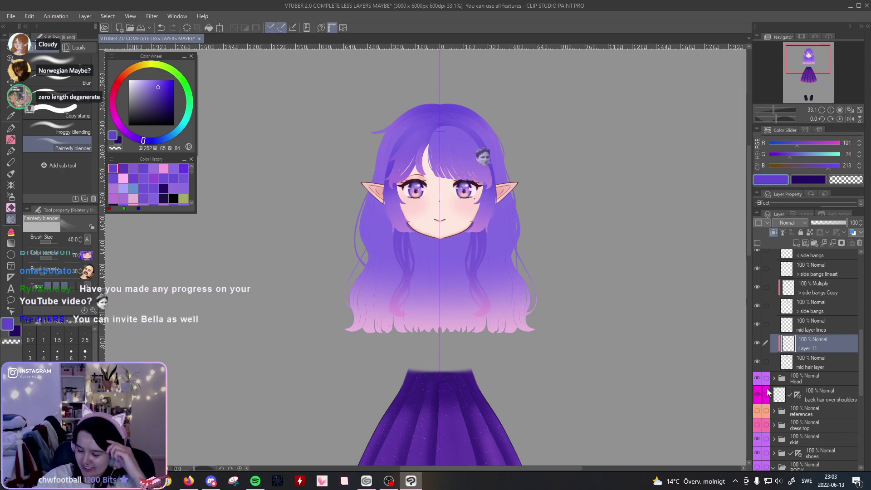
Step: Show the dress top, the BODY folder with its legs and neck color, and the arms
left_click(757, 427)
scroll(862, 397, "down", 3)
scroll(862, 398, "down", 1)
scroll(862, 397, "down", 1)
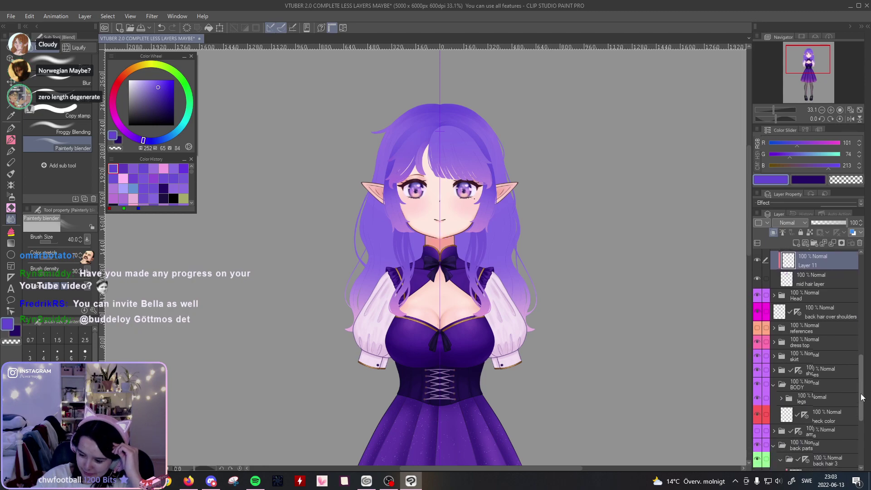
scroll(862, 397, "down", 2)
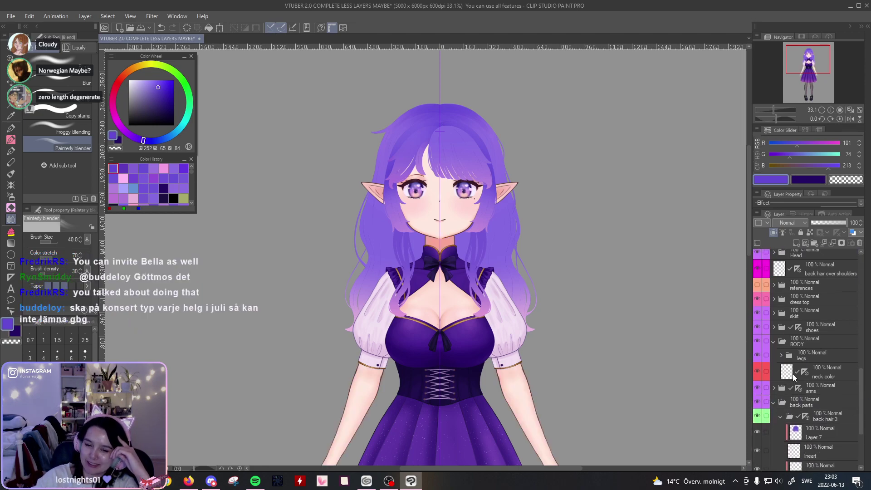
Step: Examine the shaded hair on the complete character, both as a whole and close up around the face and shoulders
left_click_drag(774, 110, 771, 111)
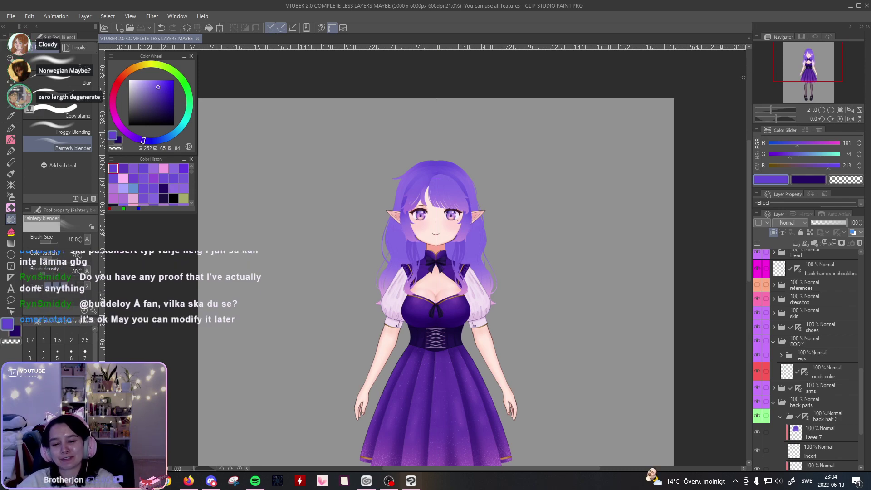
scroll(456, 272, "up", 3)
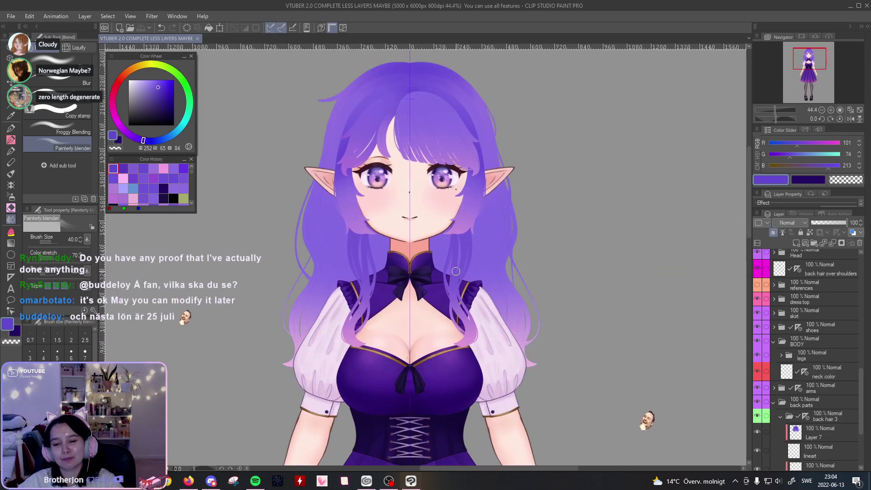
scroll(455, 271, "up", 3)
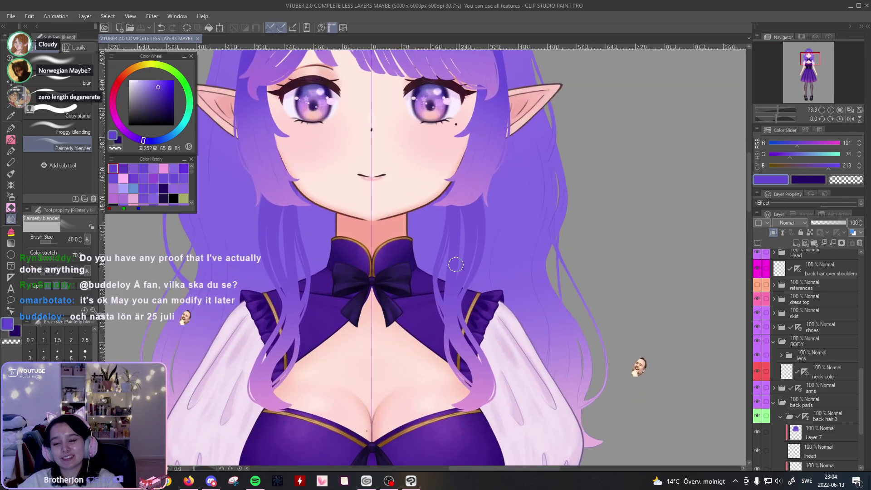
scroll(456, 265, "up", 2)
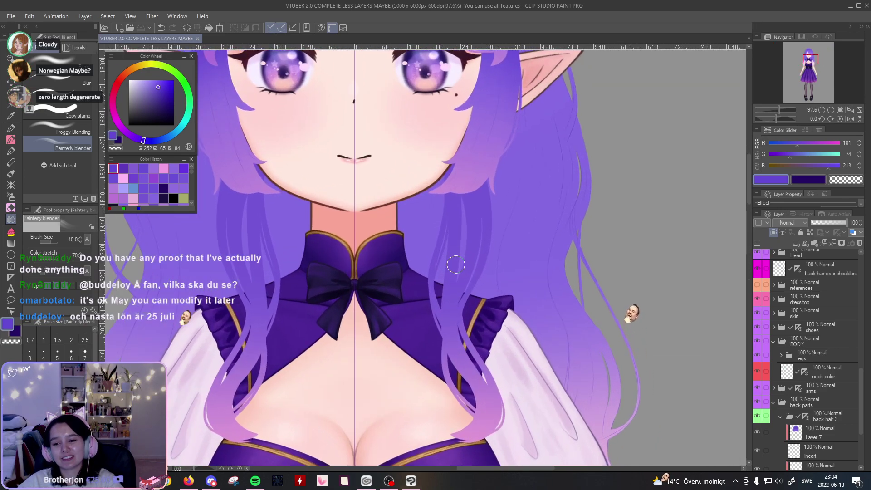
scroll(456, 265, "down", 1)
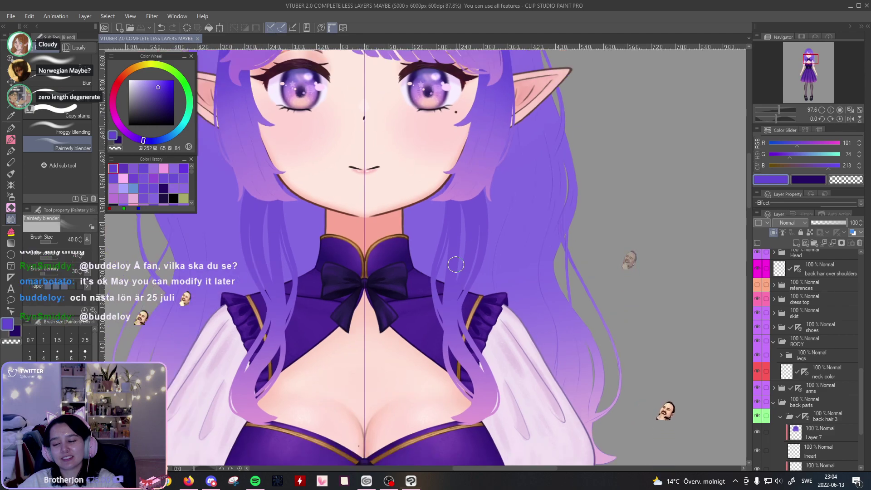
scroll(456, 265, "down", 3)
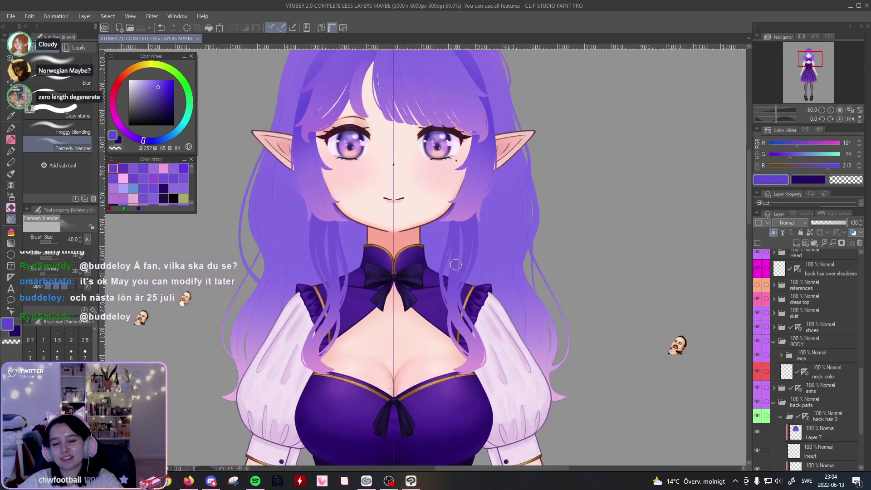
scroll(456, 265, "down", 3)
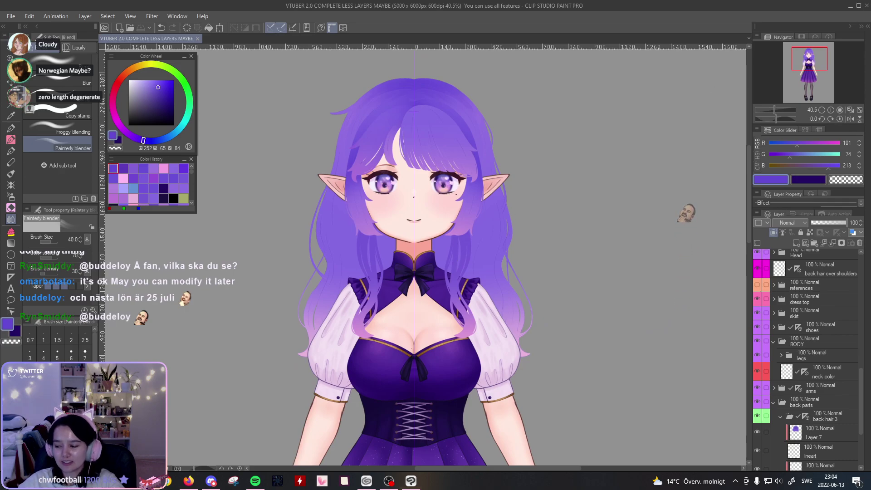
Step: Close the painting program and the CLIP STUDIO launcher window
left_click(867, 6)
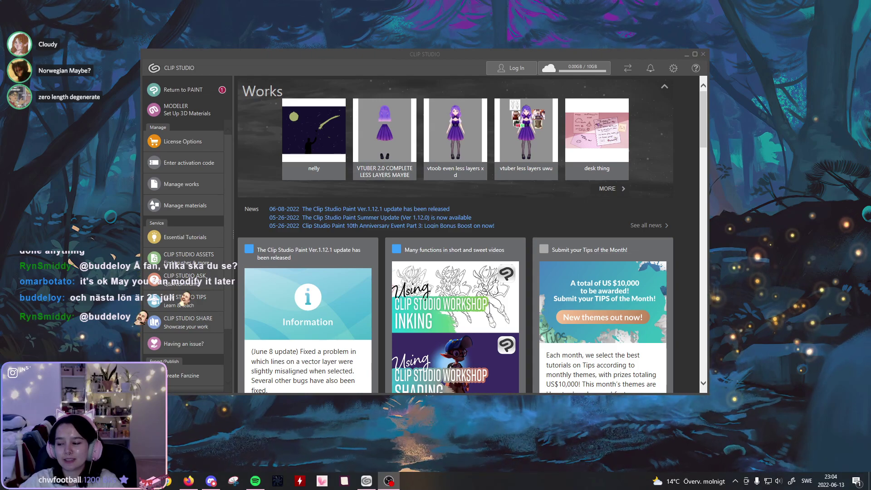
left_click(702, 54)
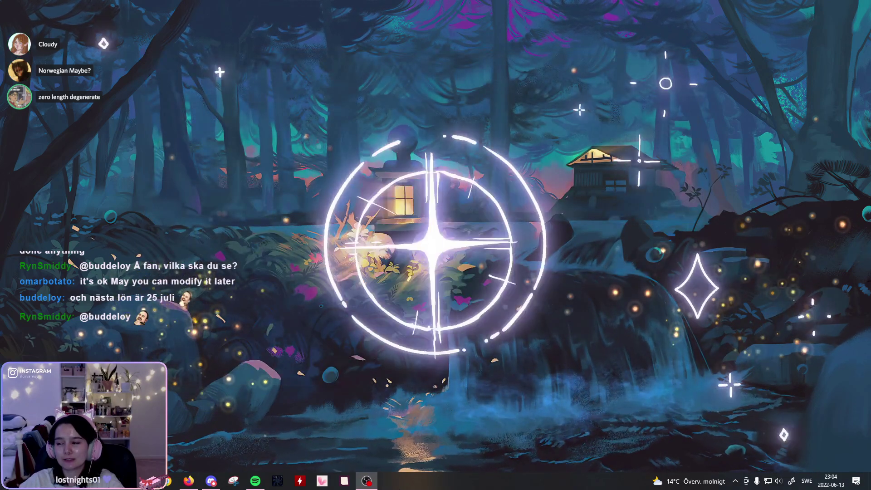